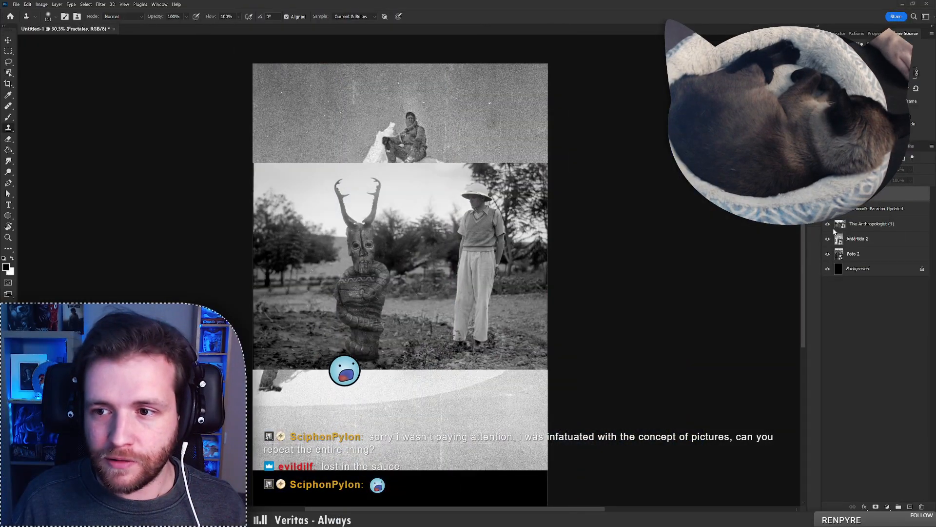
Hide the layers "The Anthropologist (1)" and "Antártida 2", and enlarge the Foto 2 photo on the canvas with Free Transform
left_click(828, 225)
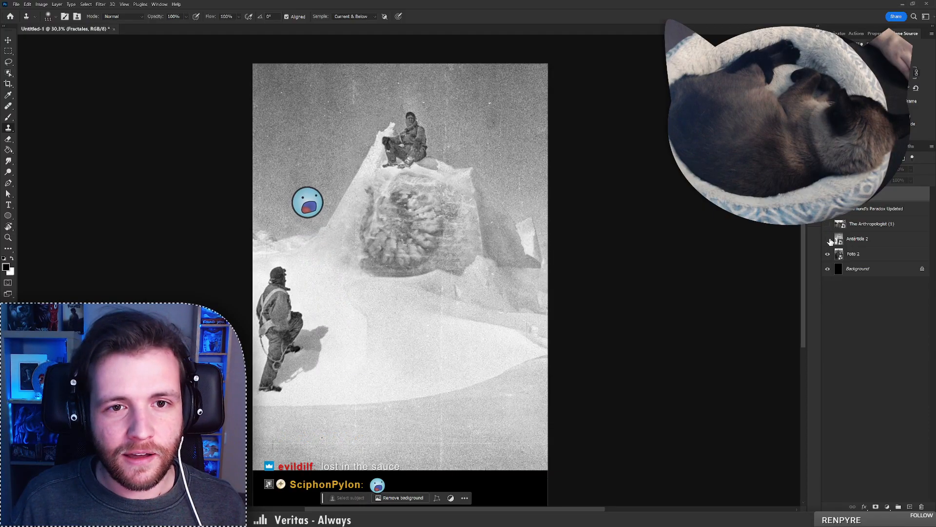
left_click(829, 239)
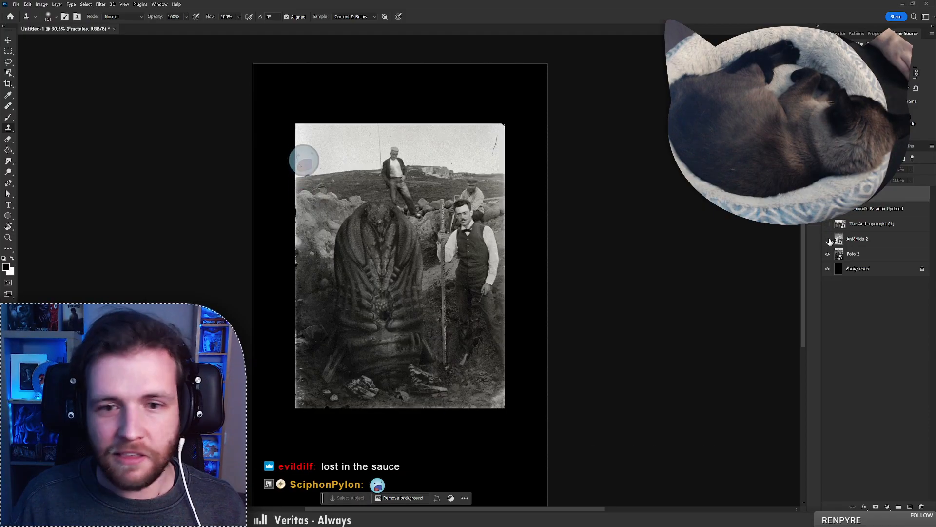
left_click(859, 241)
left_click(860, 256)
key("ctrl+t")
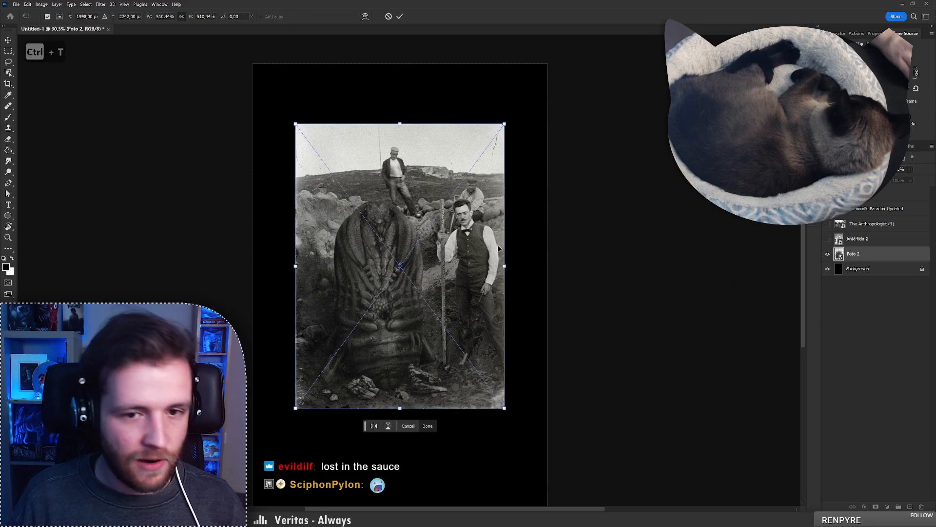
left_click_drag(505, 266, 533, 276)
key("Return")
key("s")
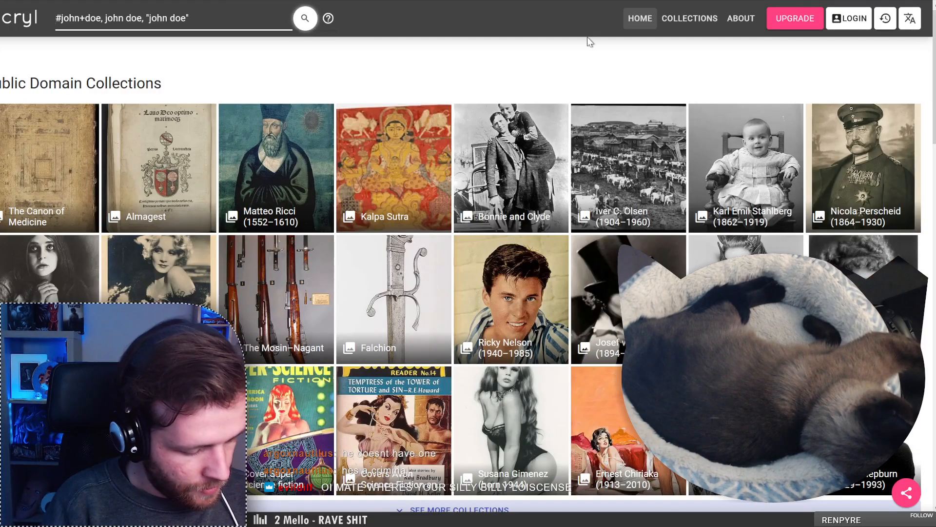
Switch to the public domain image website and search it for "archeologist"
key("ctrl+a")
type("arc")
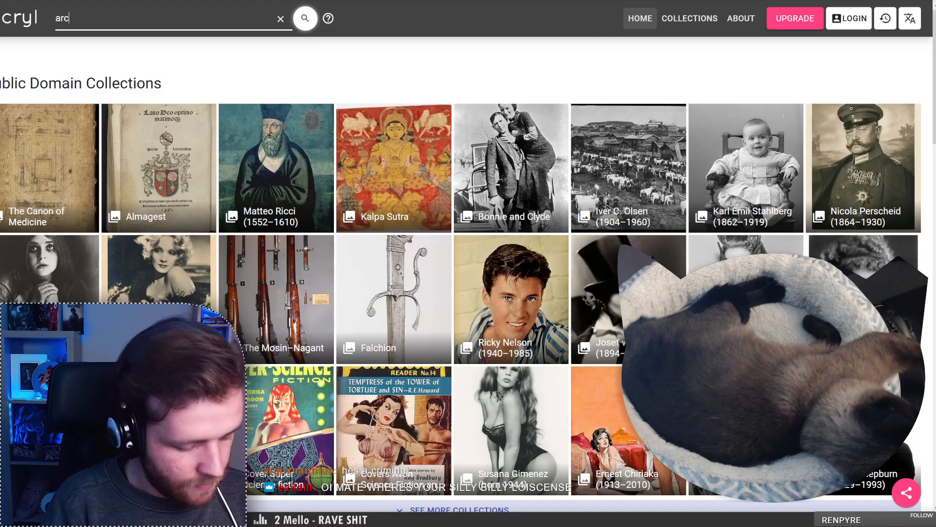
type("heologist")
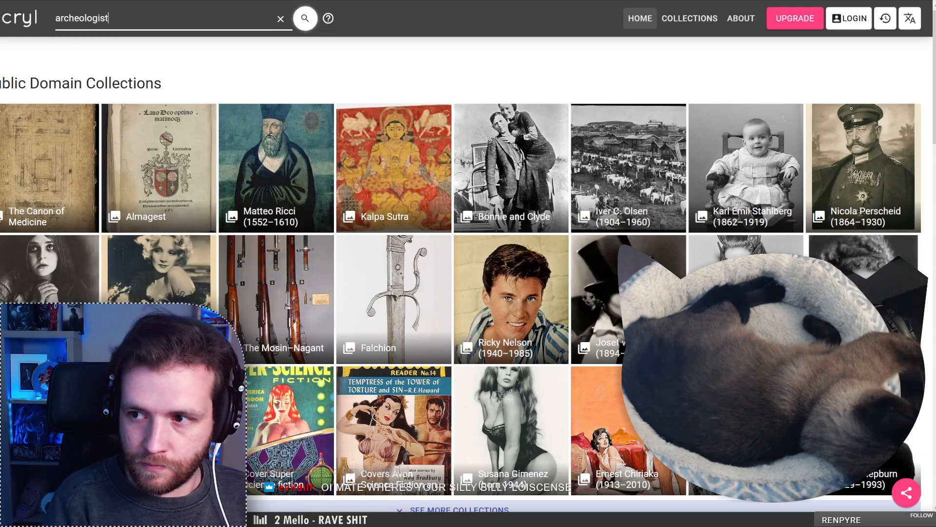
key("Return")
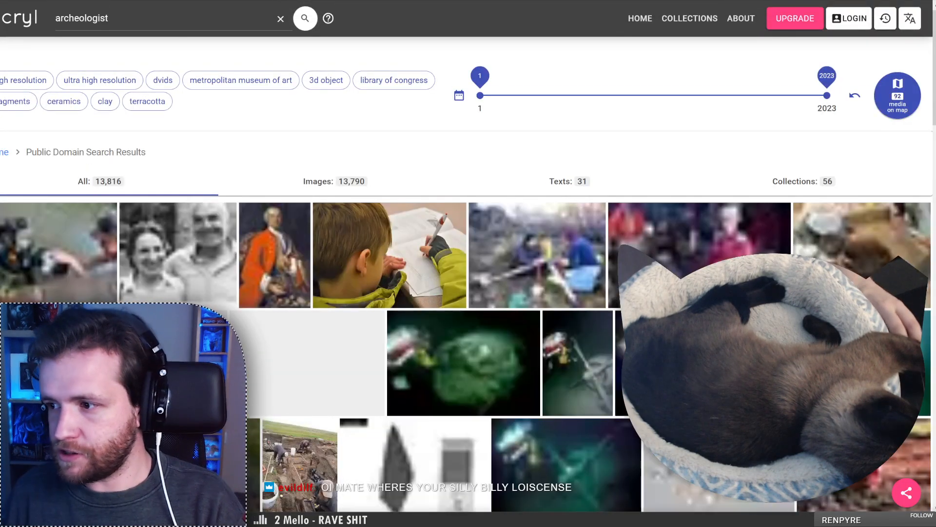
Limit the archeologist search results to the years 1850 to 1950
left_click(459, 95)
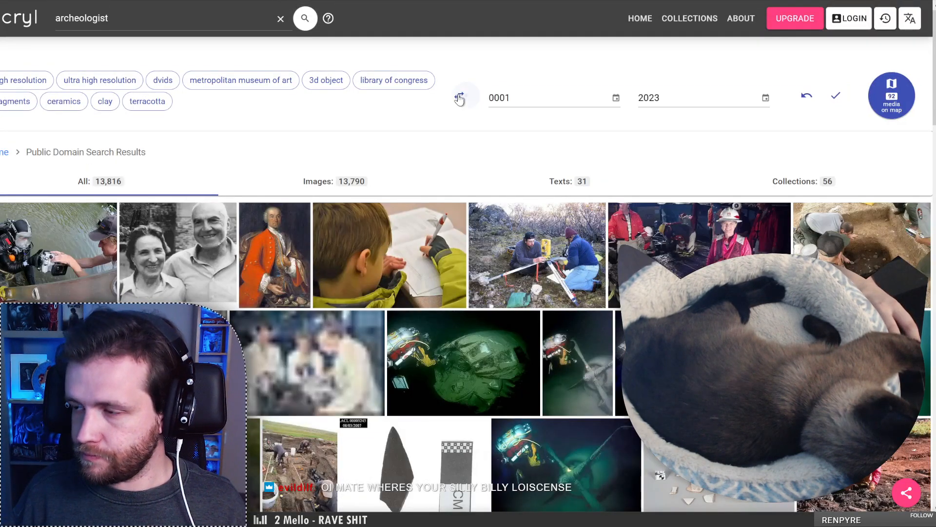
double_click(648, 98)
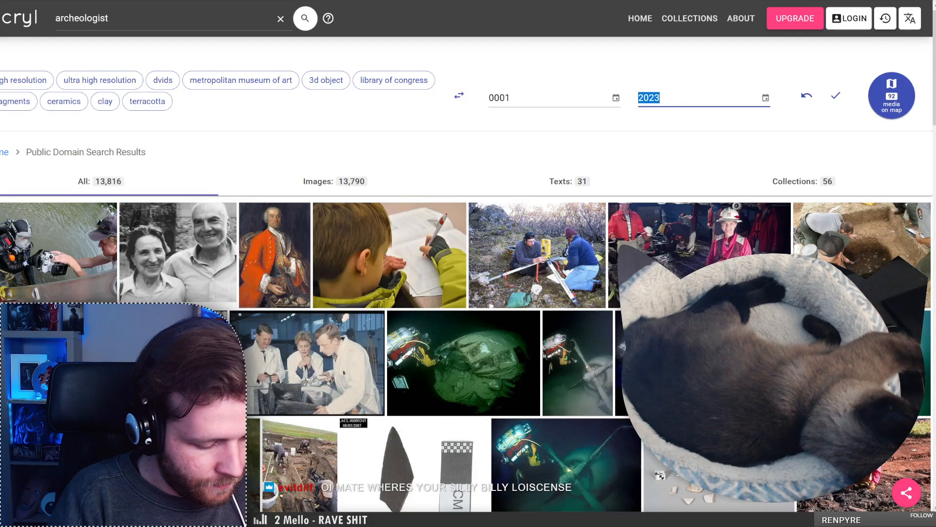
type("1950")
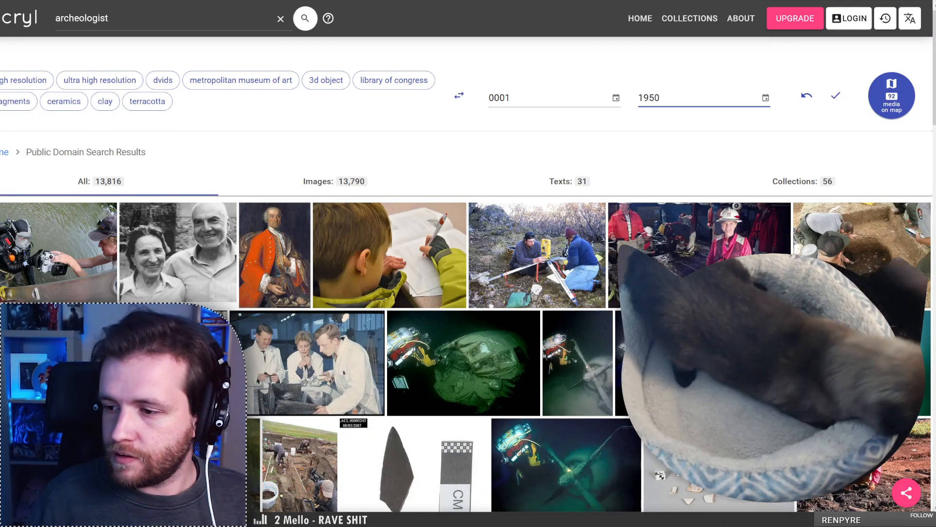
left_click_drag(516, 97, 484, 98)
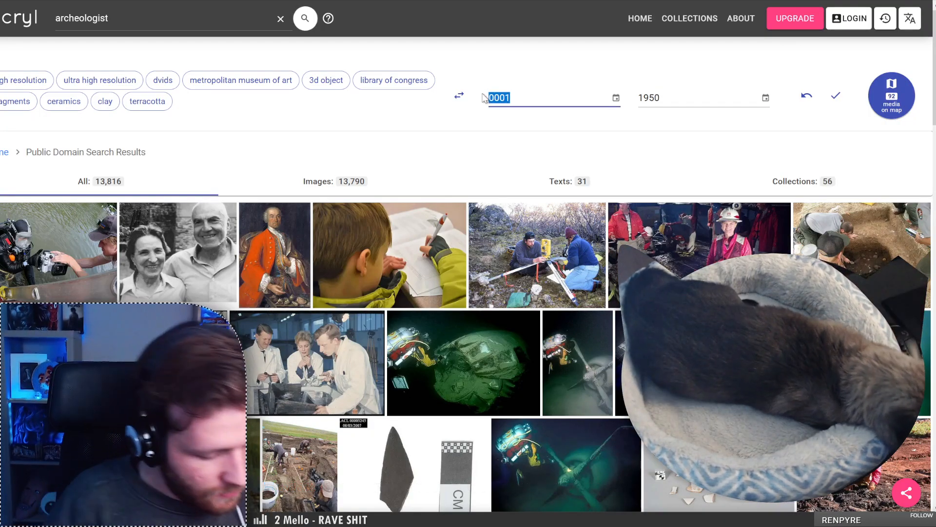
type("1850")
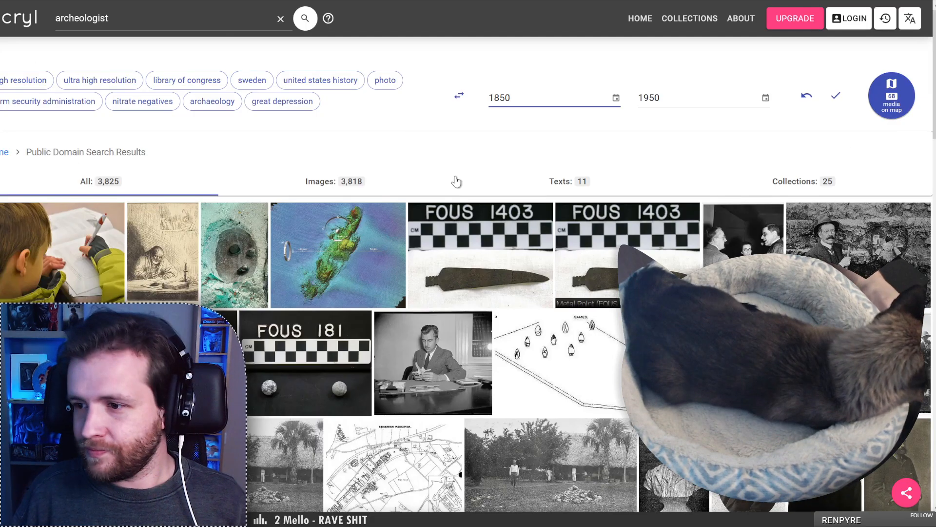
Browse the filtered results and view the photo of the pilot in a flight suit greeting officials enlarged, closing it again
scroll(49, 257, "down", 2)
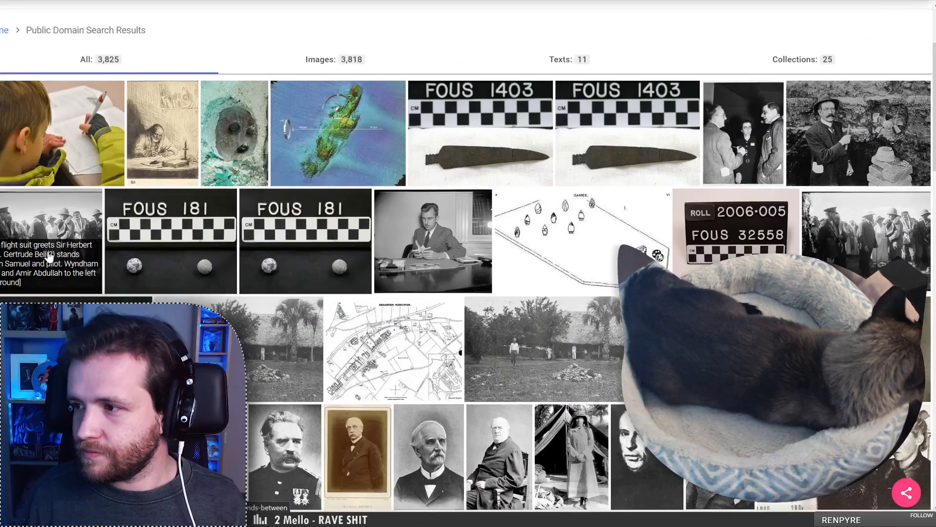
scroll(48, 257, "up", 3)
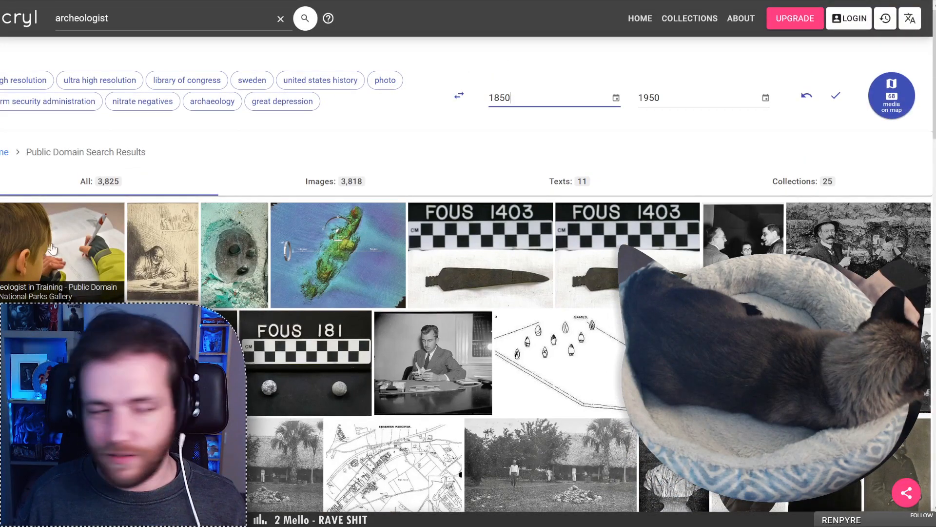
scroll(67, 252, "down", 4)
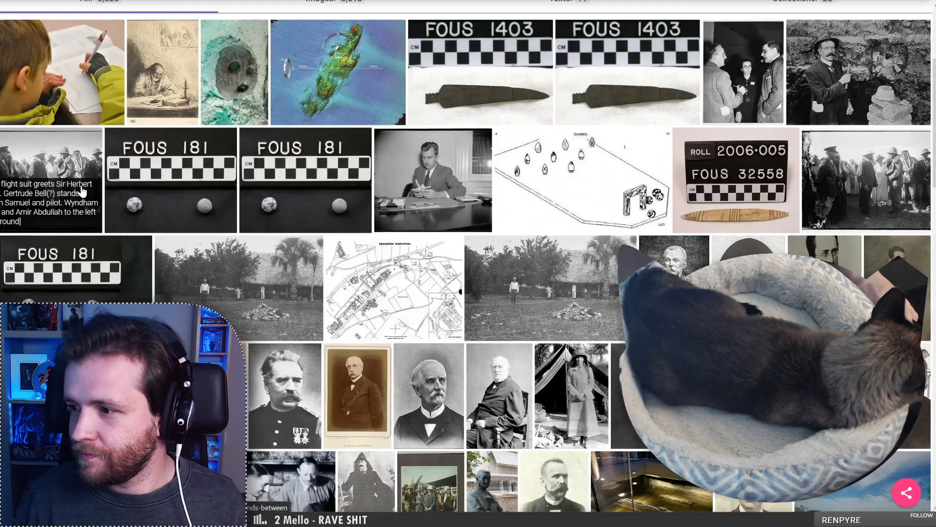
left_click(51, 181)
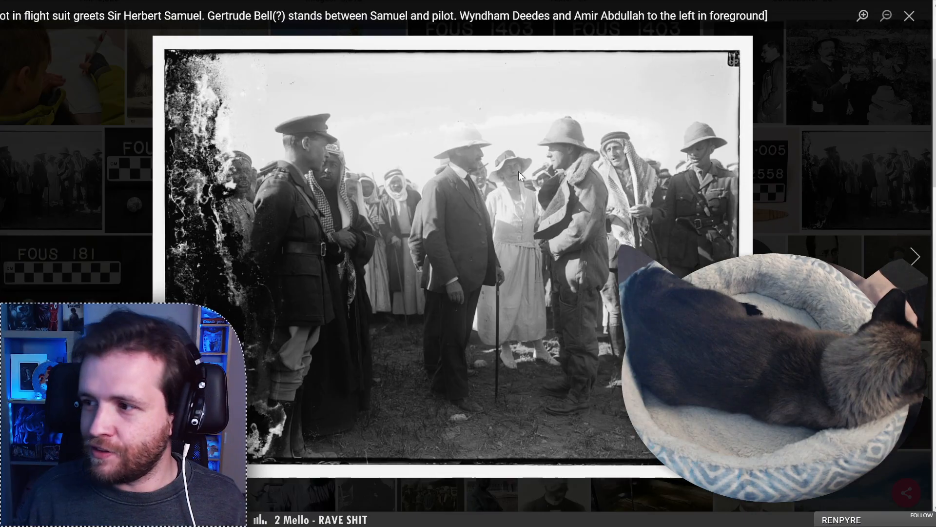
left_click(101, 205)
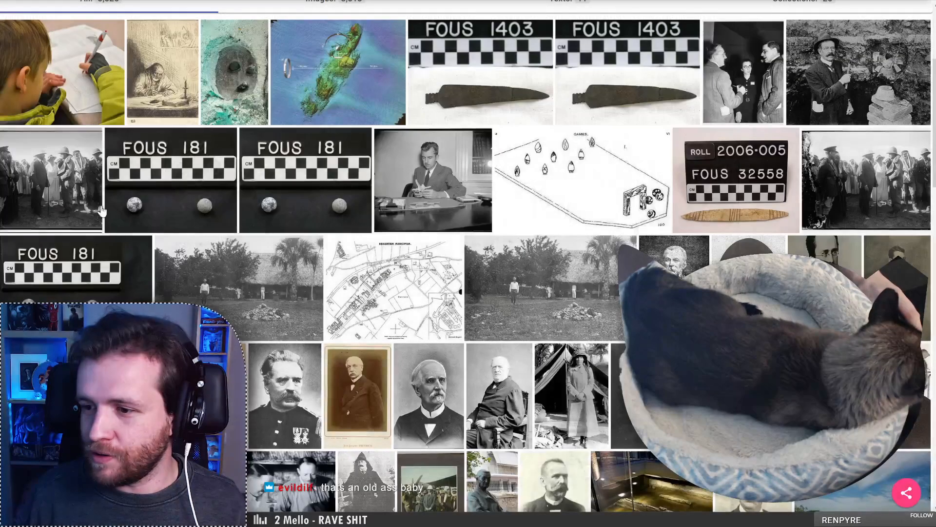
View the photo of the professor in Mexico enlarged, followed by the other copy of the pilot greeting photo, closing each
scroll(853, 174, "up", 1)
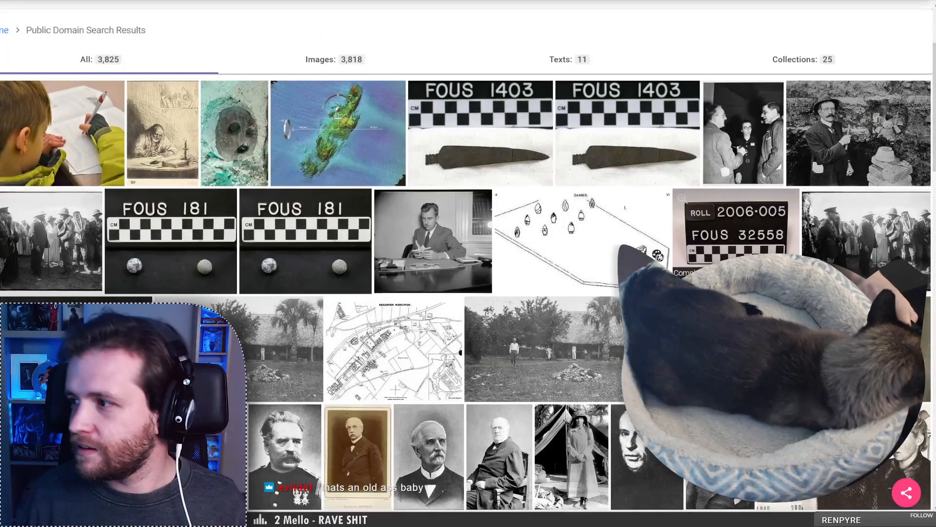
scroll(853, 174, "up", 1)
left_click(798, 153)
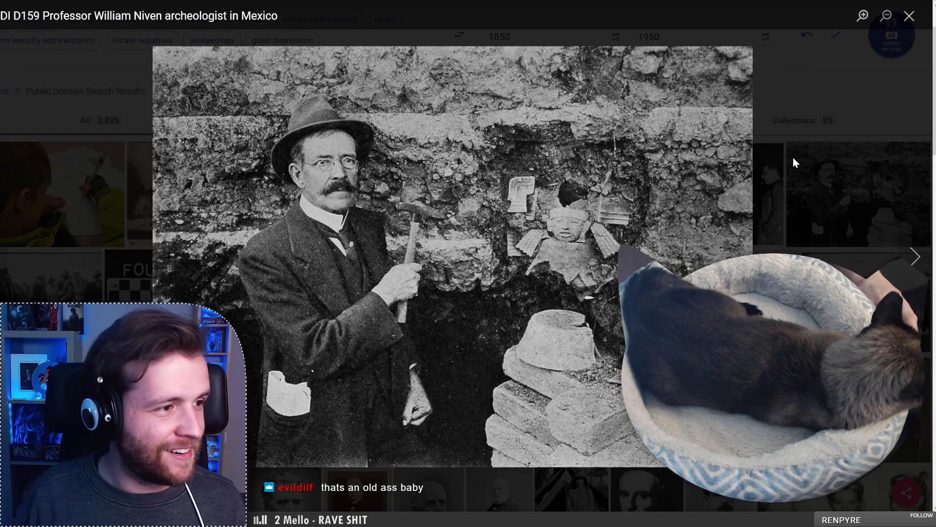
left_click(792, 157)
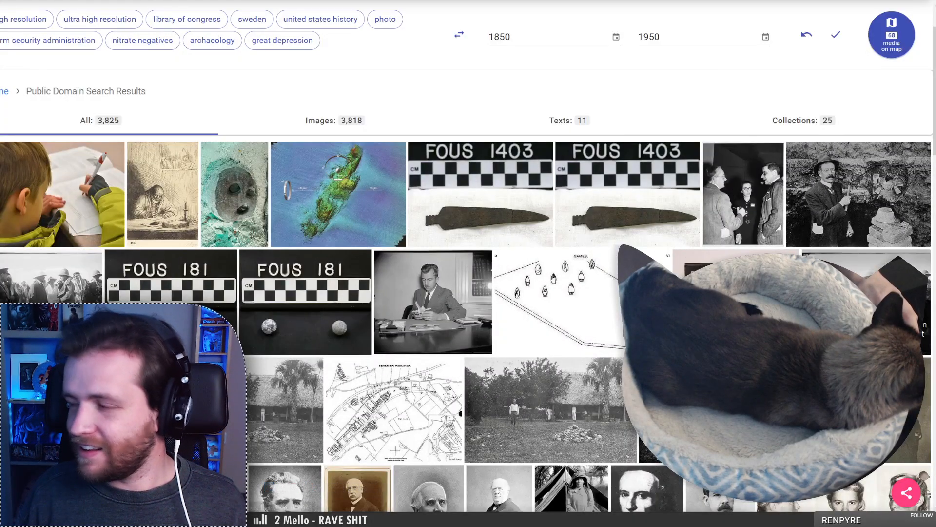
left_click(51, 327)
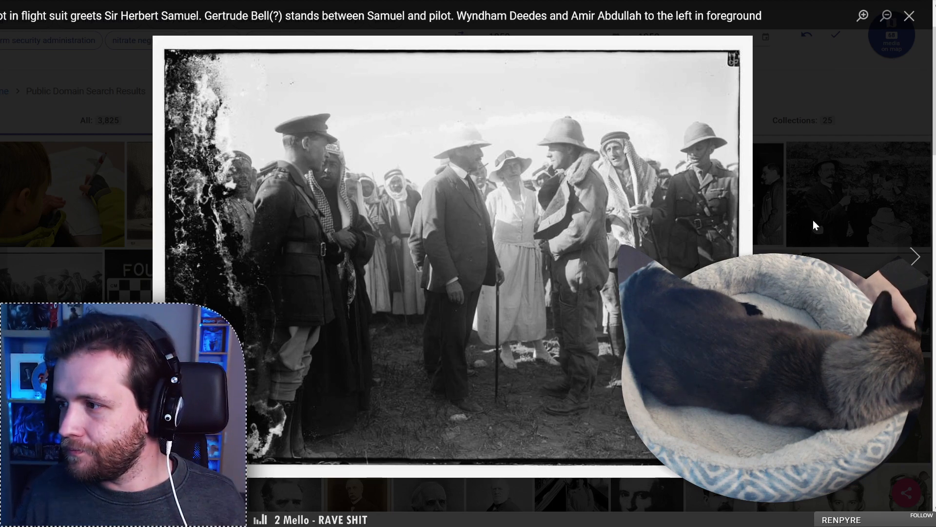
left_click(811, 225)
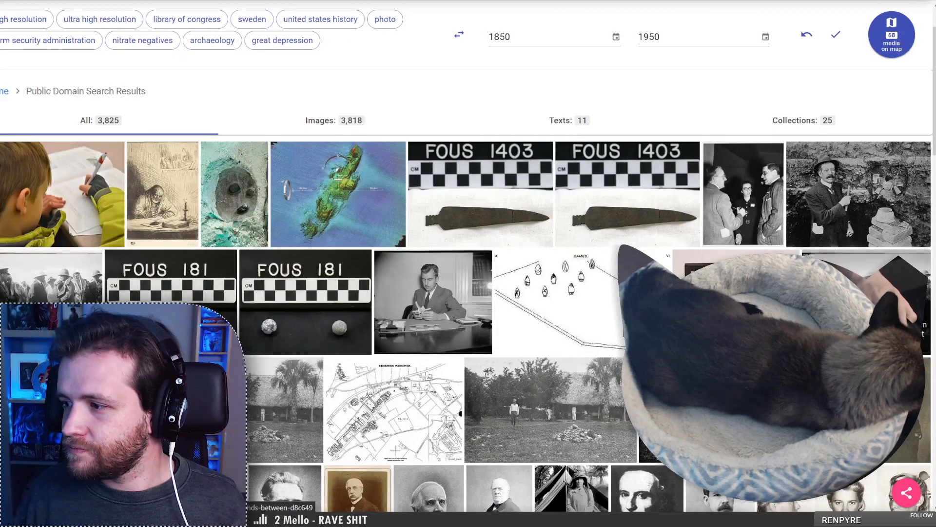
Look further through the portraits and excavation photos, and inspect the 1923 Chichen Itza ruin photo enlarged before closing it
scroll(368, 188, "down", 5)
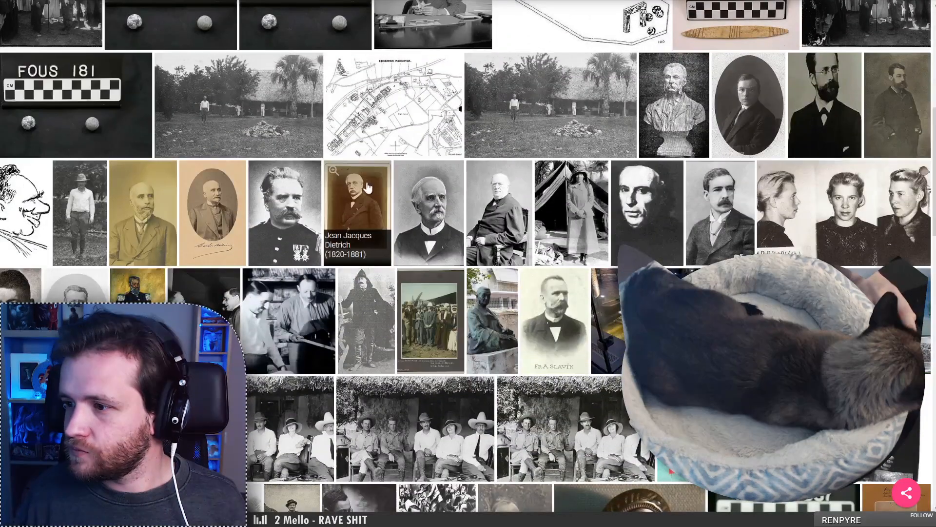
scroll(376, 179, "down", 2)
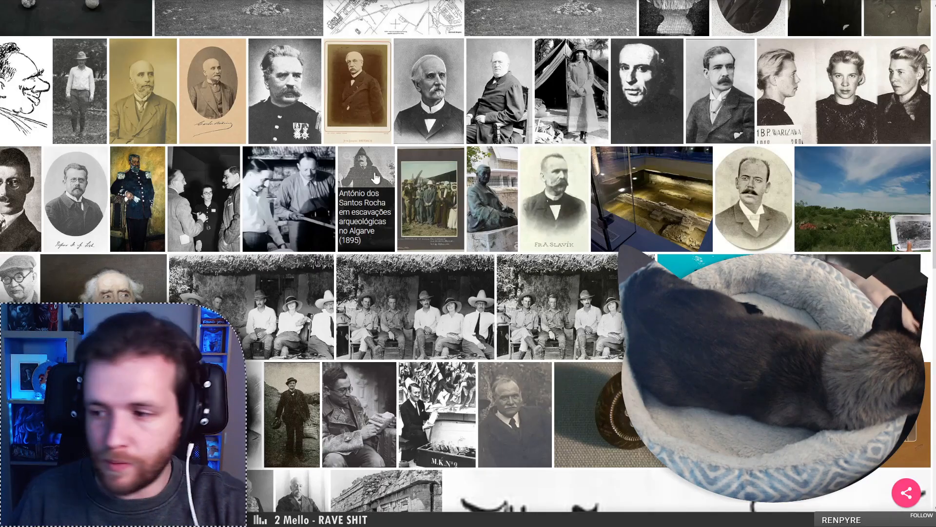
scroll(301, 260, "down", 1)
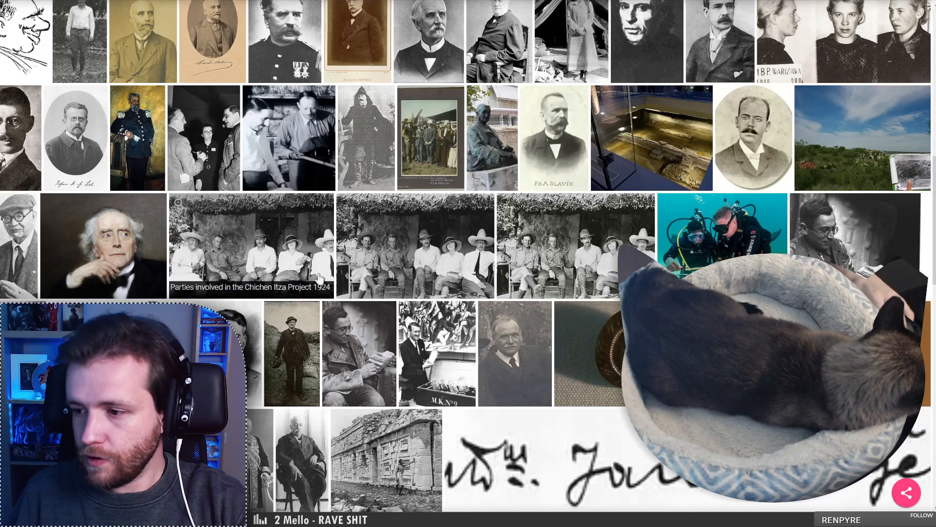
left_click(340, 423)
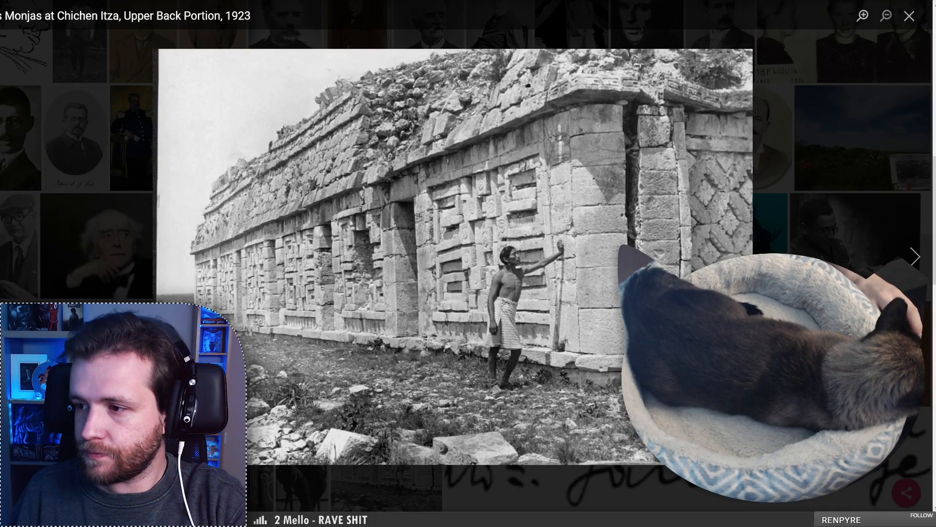
key("Escape")
Look through the rest of the first results page and inspect the April 1921 Amman photo of the handshake enlarged
scroll(315, 429, "down", 5)
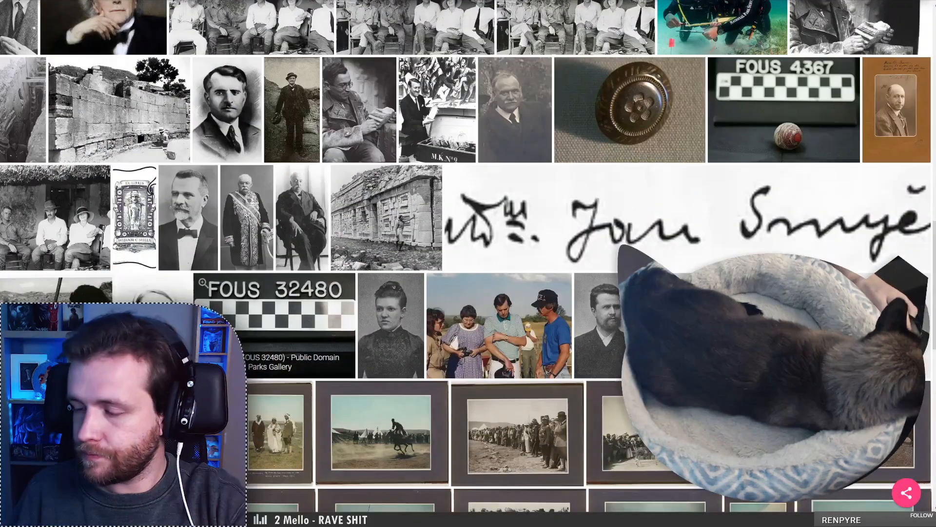
scroll(314, 429, "down", 5)
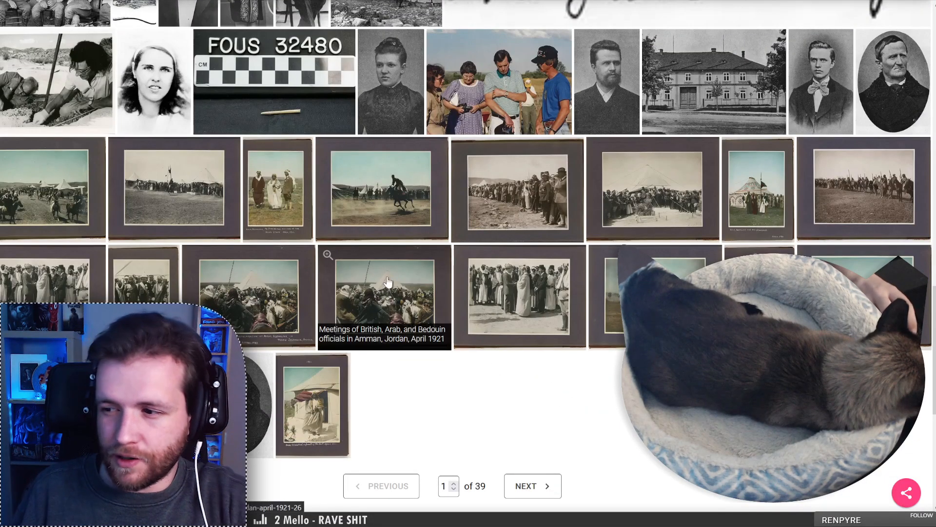
left_click(464, 255)
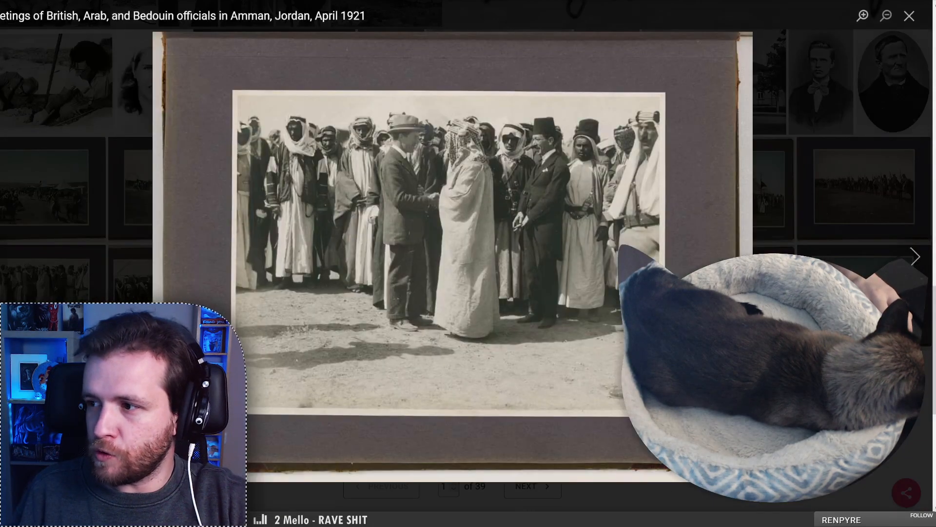
key("Escape")
Go to the second results page and browse it, inspecting the Amman meeting photo with the flag-bearing horsemen enlarged
left_click(519, 485)
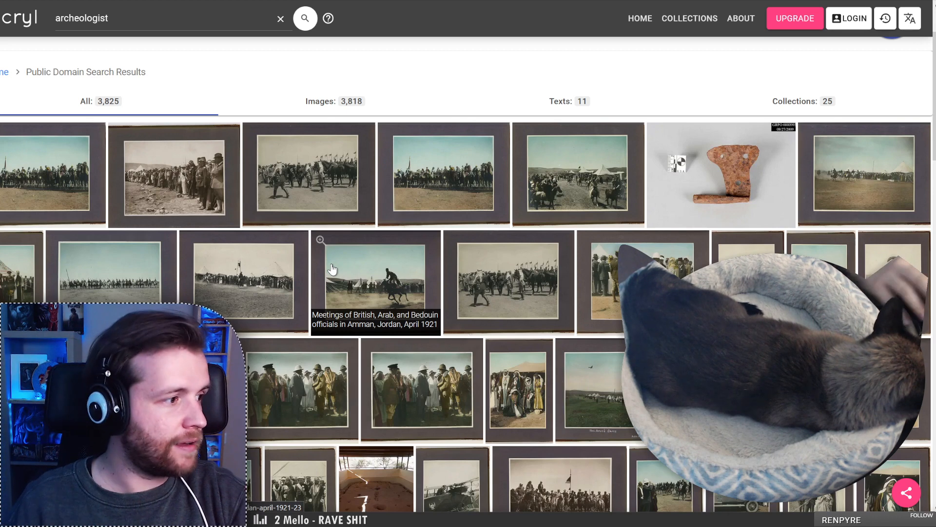
scroll(422, 303, "down", 2)
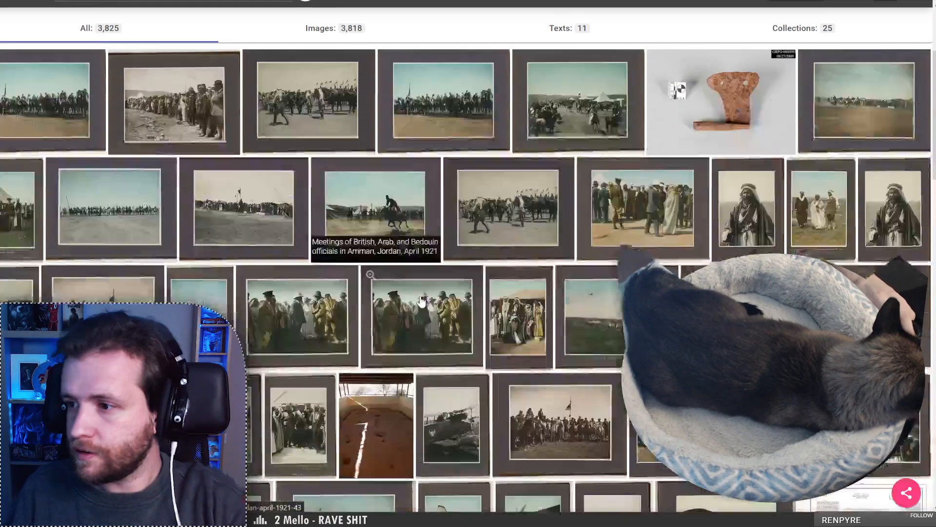
scroll(421, 302, "down", 1)
scroll(292, 235, "up", 2)
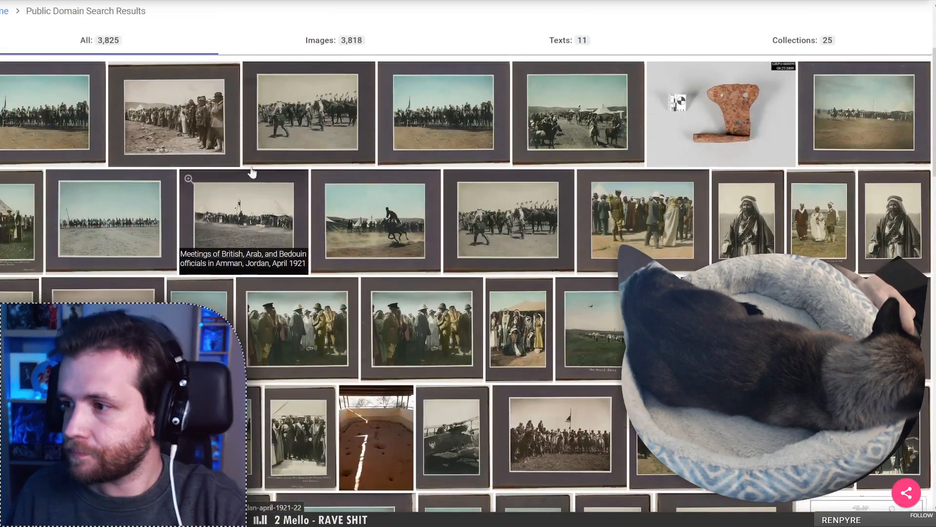
left_click(253, 73)
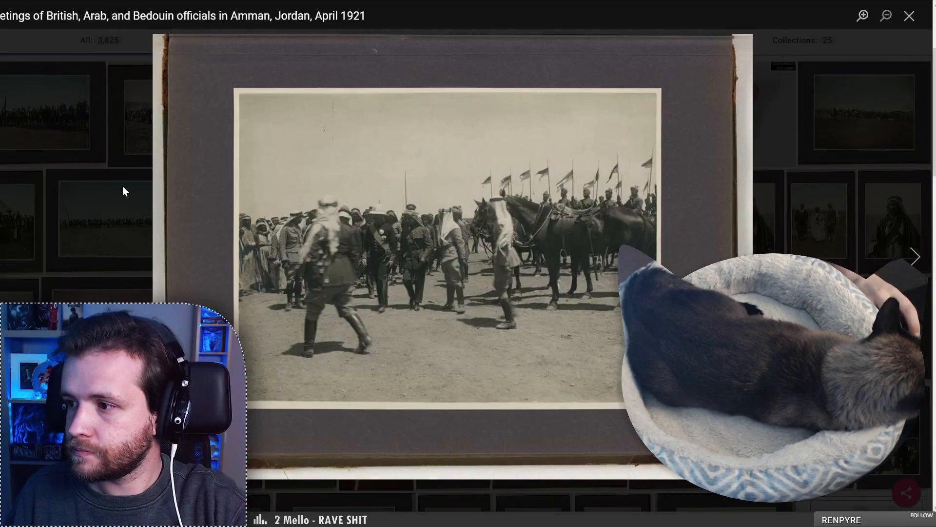
left_click(122, 185)
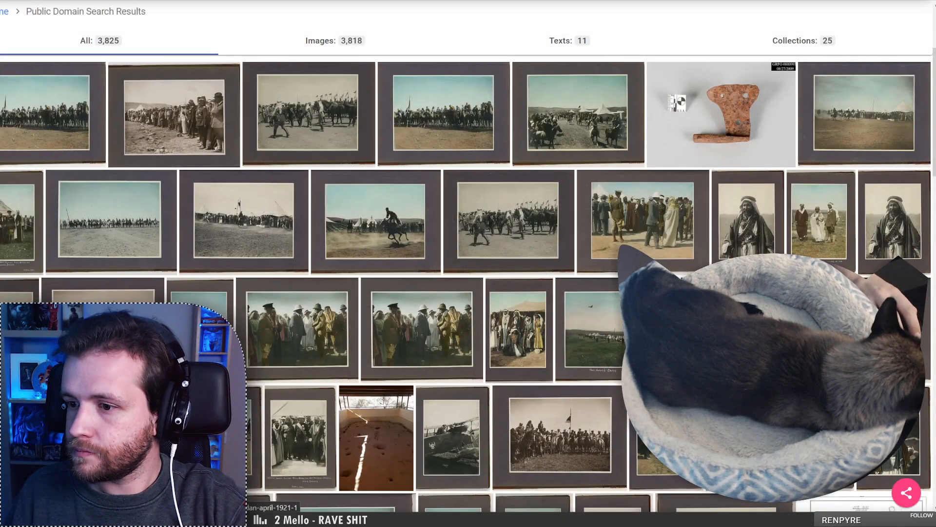
scroll(560, 253, "down", 4)
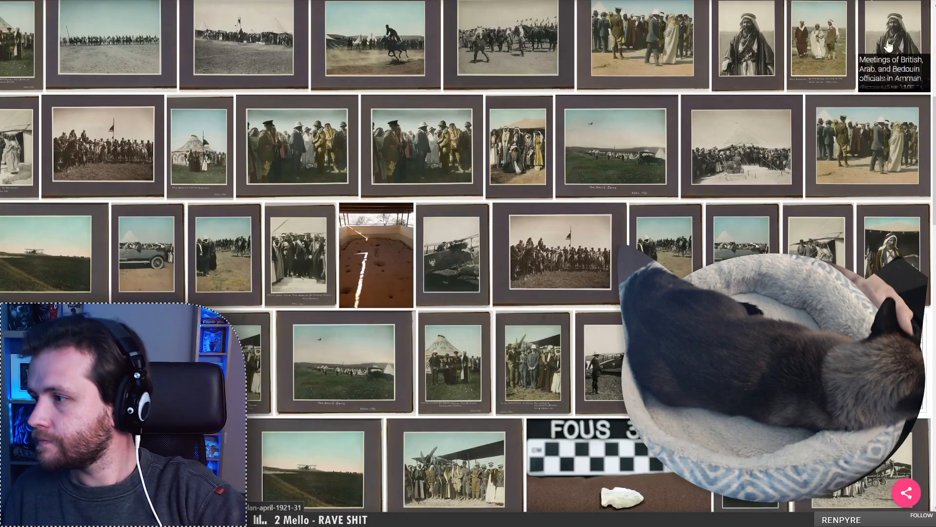
View the Amman photo of officials near the tents and the photo of four robed men beside a biplane enlarged, closing each
left_click(812, 112)
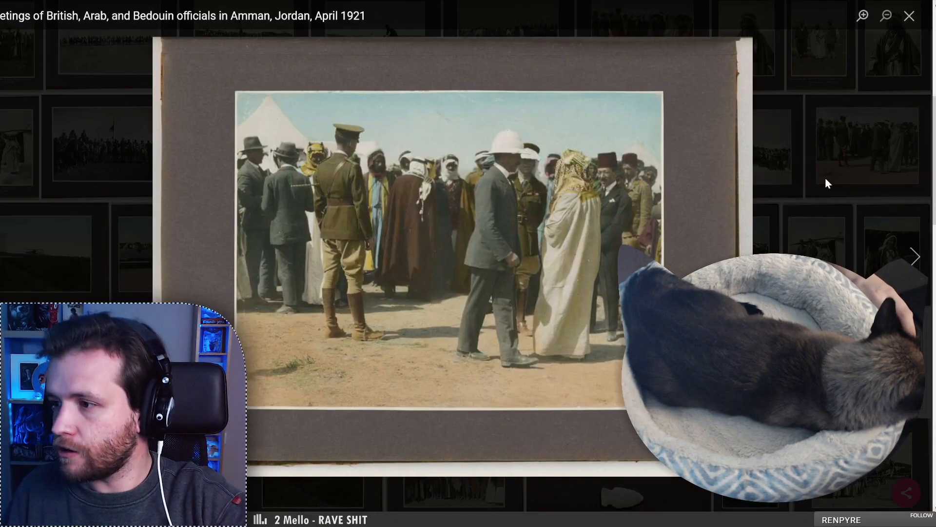
left_click(807, 178)
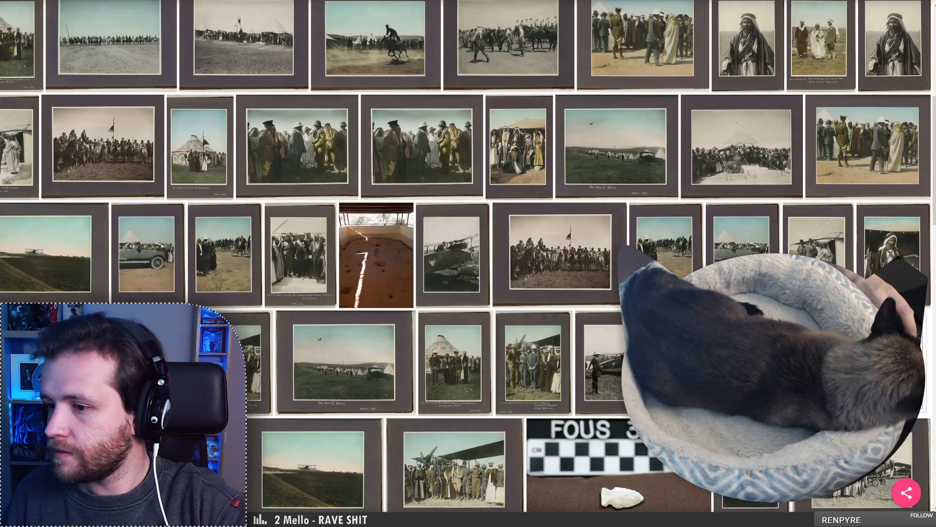
scroll(322, 295, "down", 5)
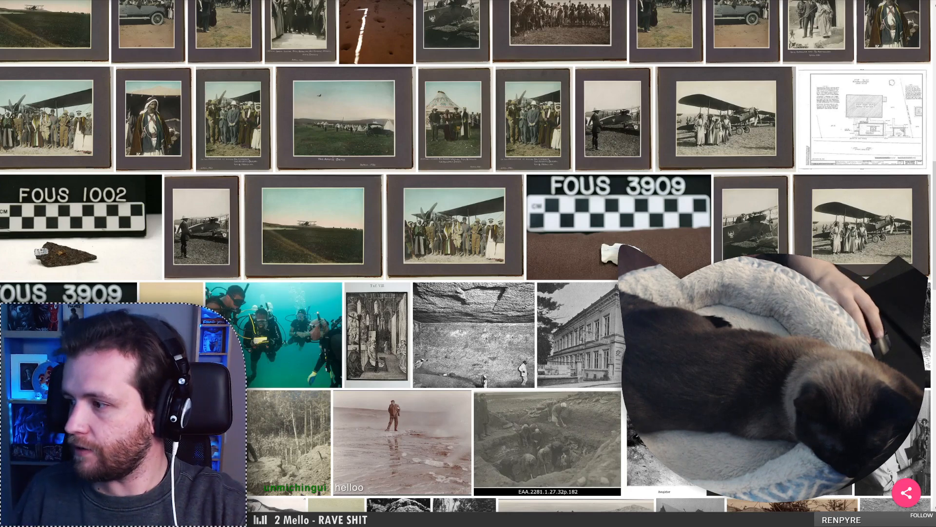
left_click(804, 180)
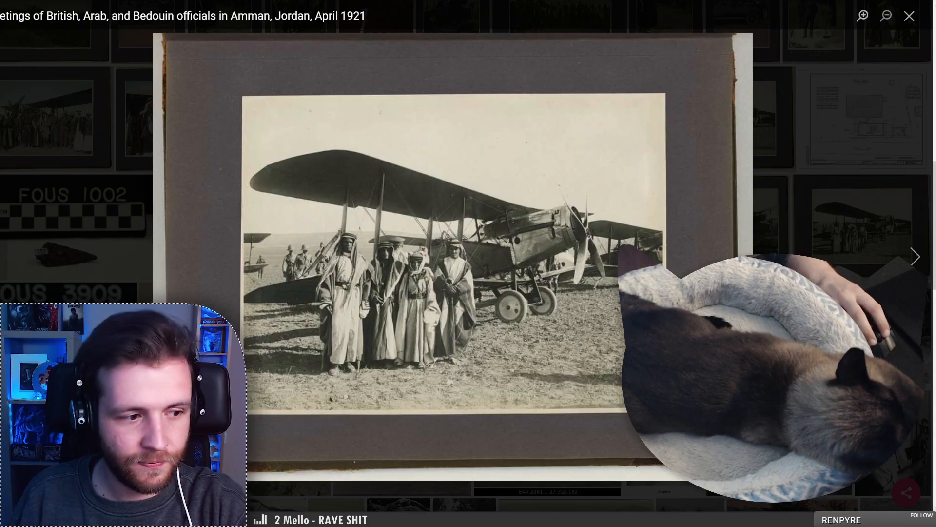
key("Escape")
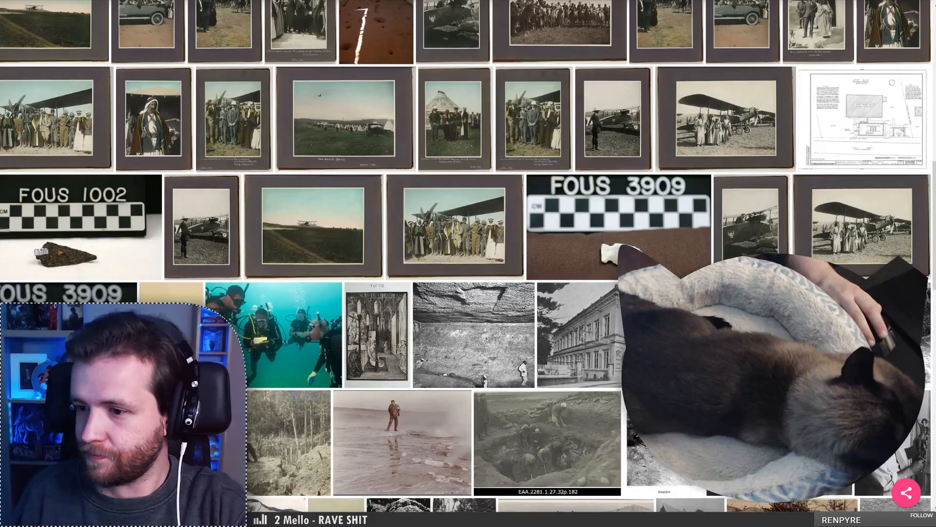
Inspect the Feuerbach grave photo, the 1923 Heuzieher picture and the Imperial Family fireplace photo enlarged, closing each
scroll(748, 241, "down", 3)
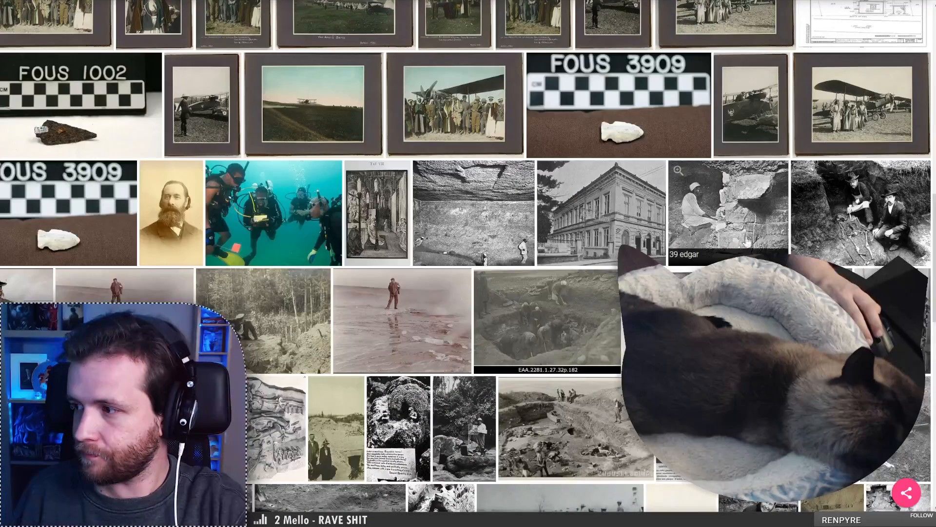
left_click(801, 173)
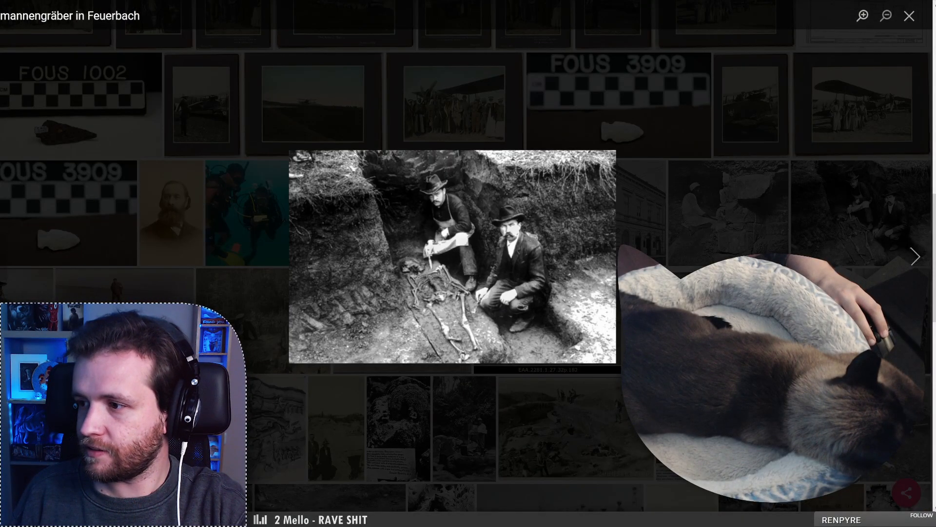
key("Escape")
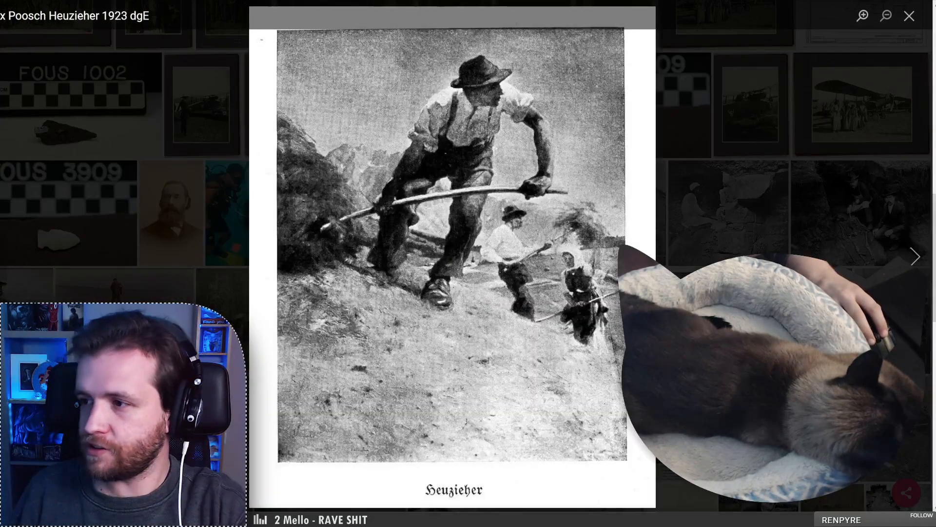
key("Escape")
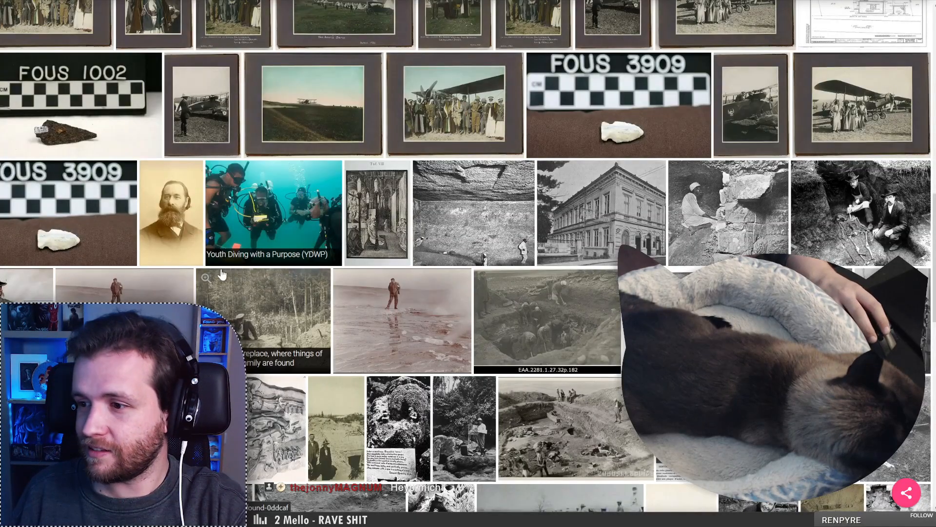
left_click(206, 277)
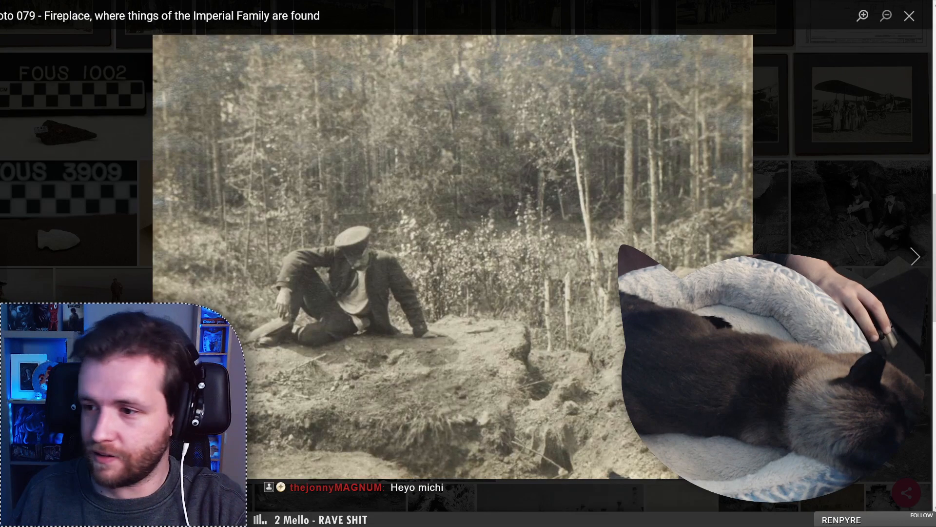
key("Escape")
Inspect the 1928 photo of three surveyors in Italy enlarged, and browse the second results page down to its end
scroll(343, 222, "down", 5)
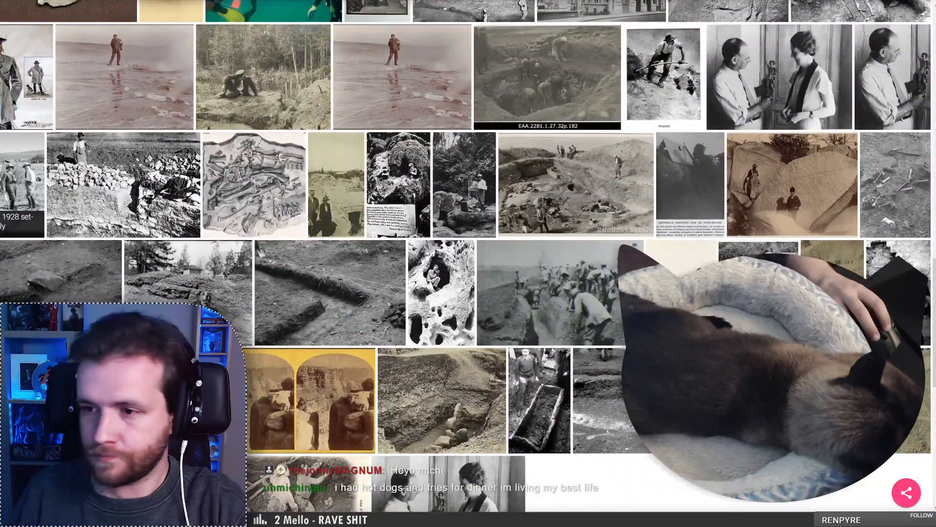
left_click(22, 185)
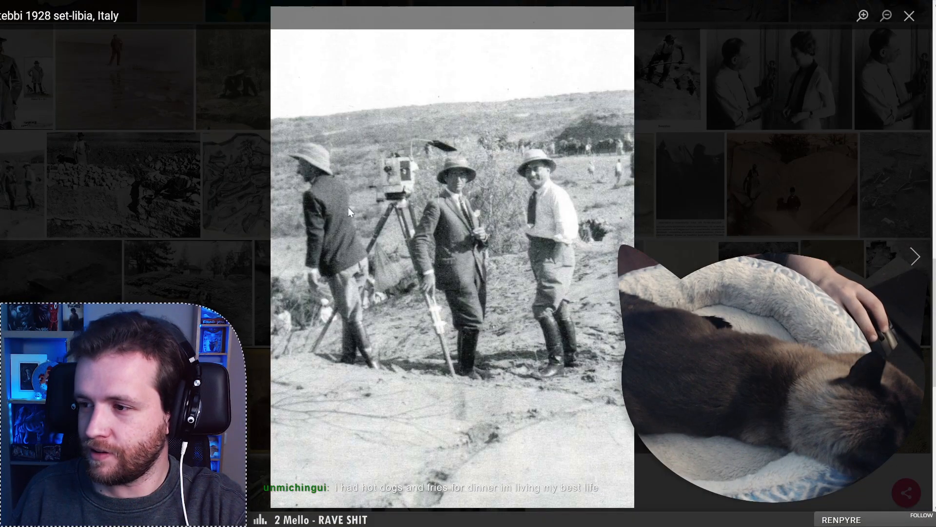
left_click(219, 194)
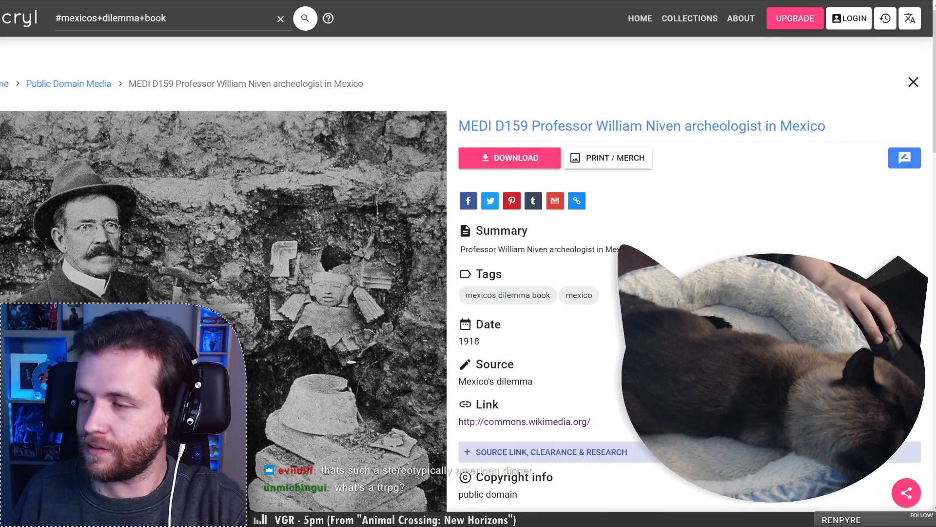
key("ctrl+shift+Tab")
key("ctrl+shift+Tab")
scroll(396, 255, "down", 2)
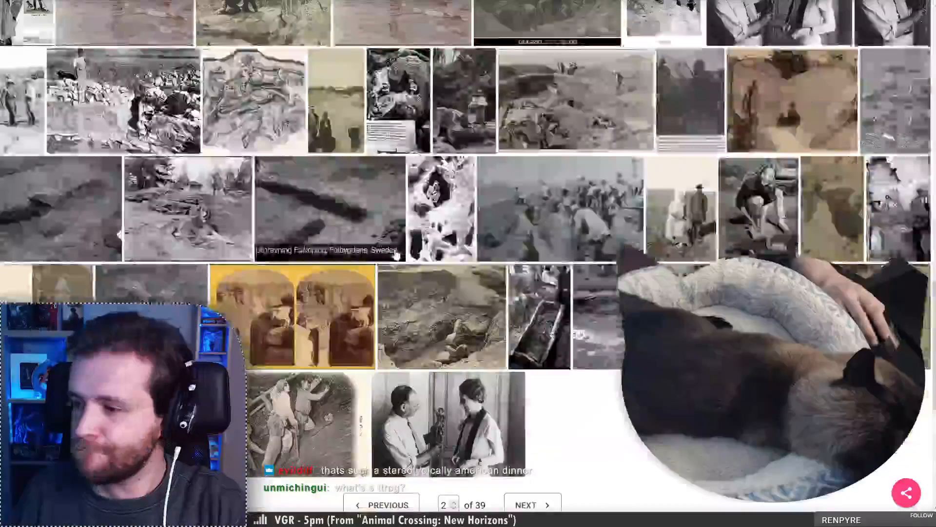
scroll(396, 256, "down", 2)
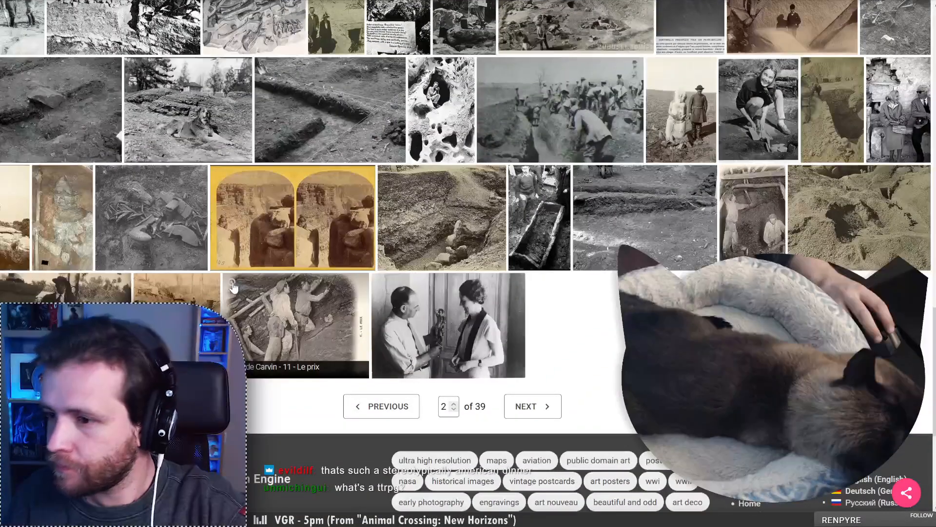
View the trench grenade-launcher photo, the portrait of the man with an ox and the Carvin miners photo enlarged, closing each
left_click(142, 283)
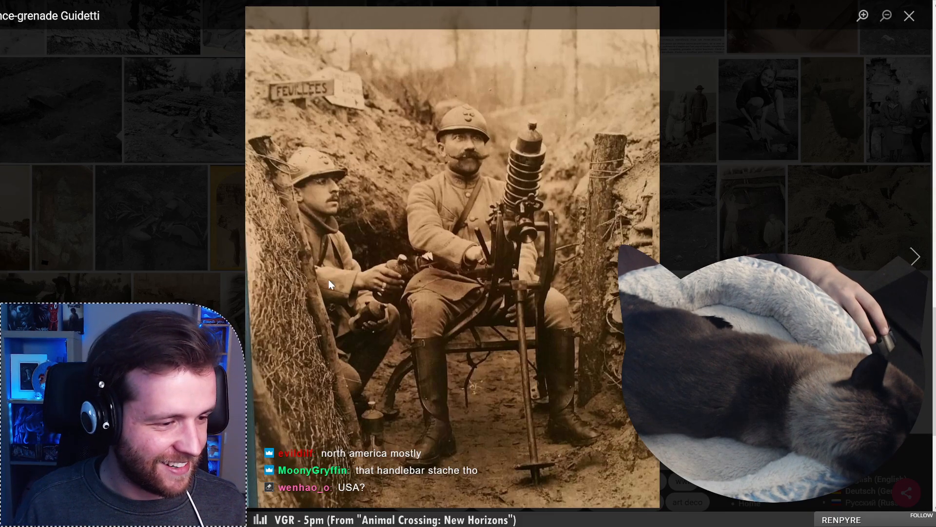
left_click(89, 232)
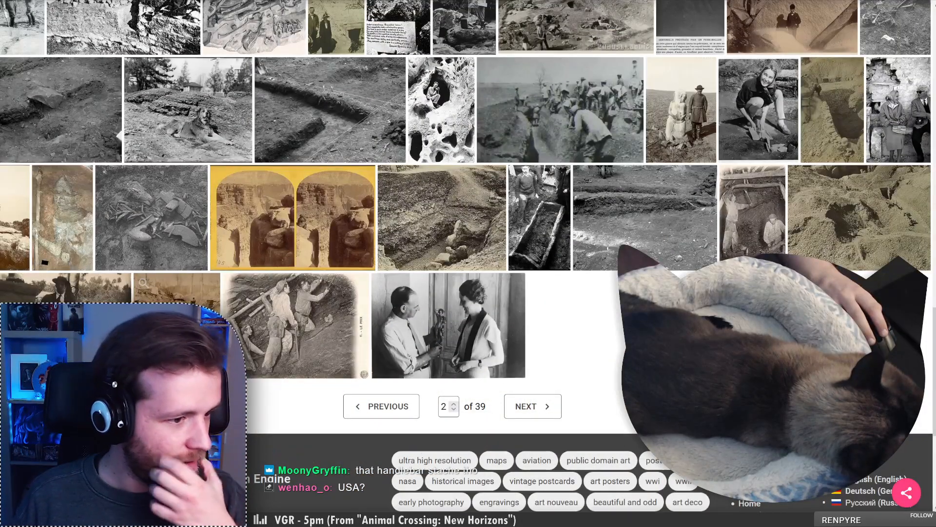
left_click(73, 317)
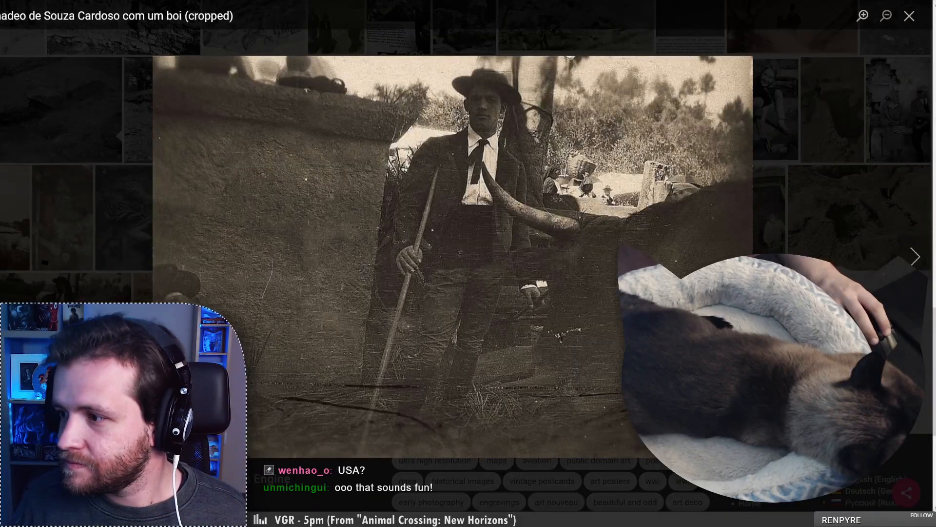
key("Escape")
left_click(233, 286)
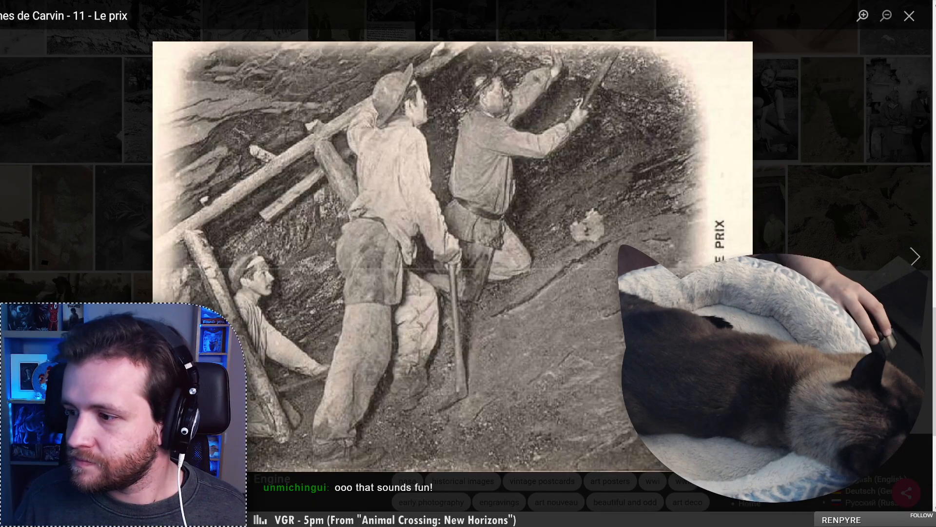
key("Escape")
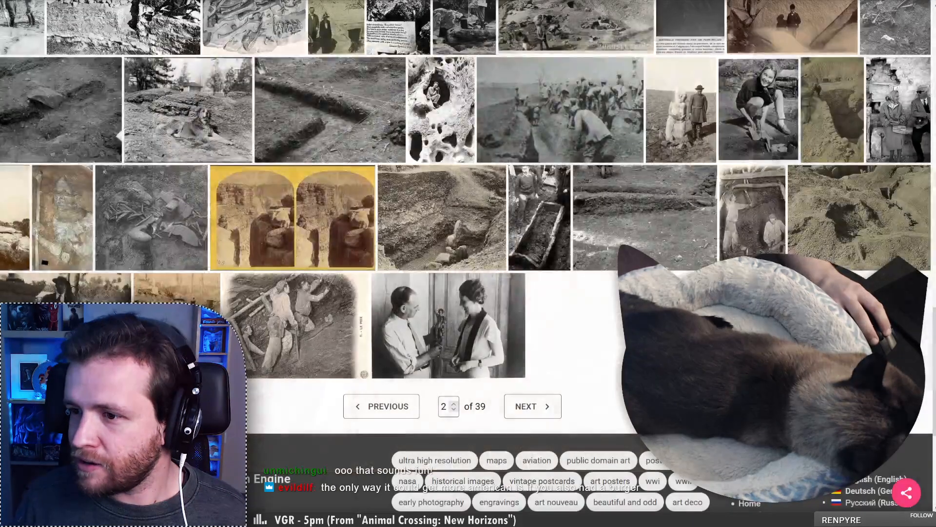
Inspect the 1918 Grampians photo of a woman with a tripod and the Feuerbach stone coffin photo enlarged, closing each
left_click(15, 219)
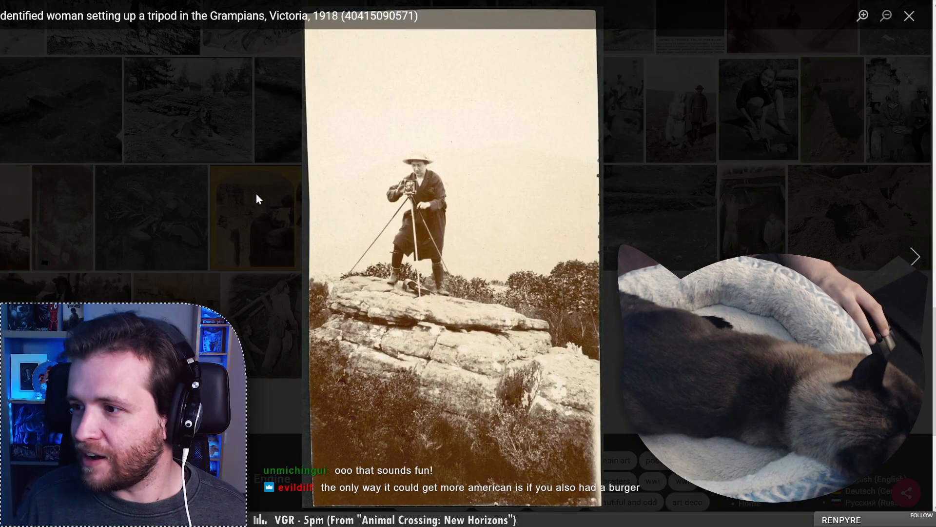
left_click(184, 277)
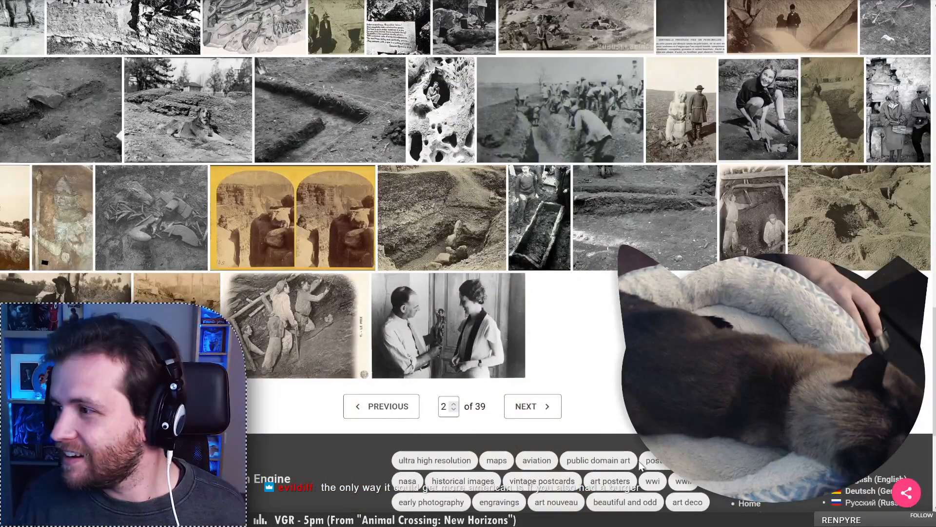
left_click(516, 171)
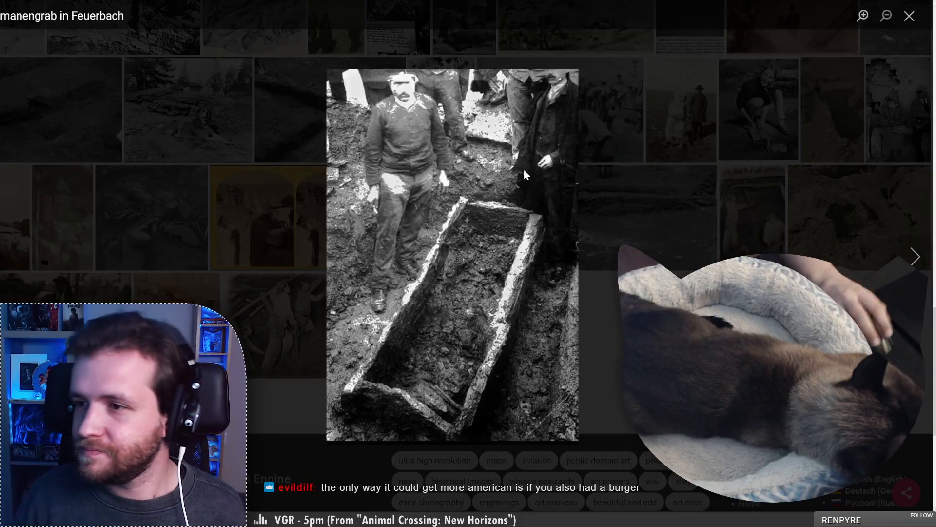
left_click(596, 200)
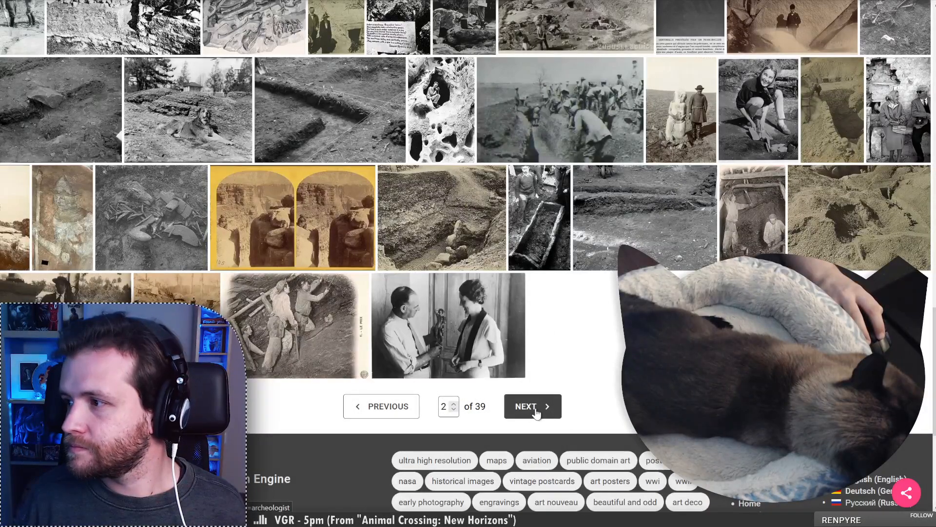
View the 1907 stone statue photo, the Battle of Siping photo and the 1928 Bandelier cave photo enlarged, closing each
left_click(657, 66)
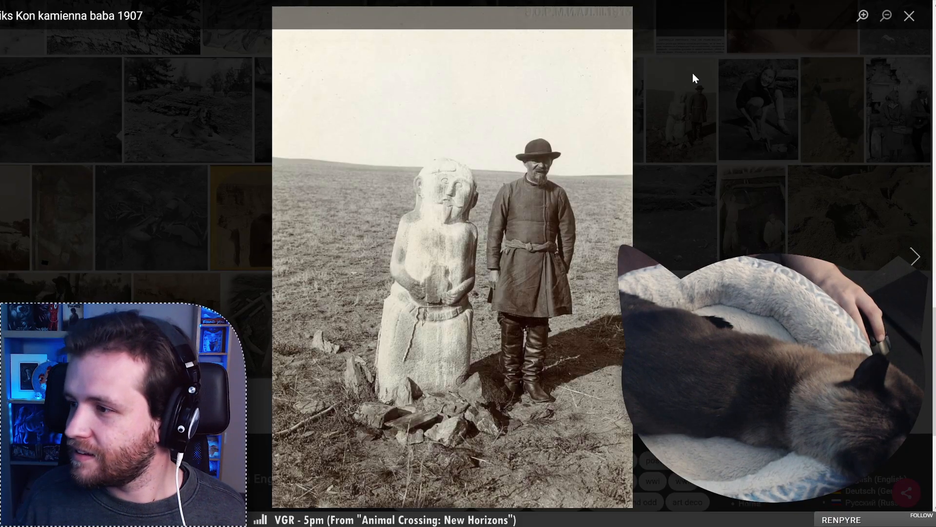
left_click(691, 90)
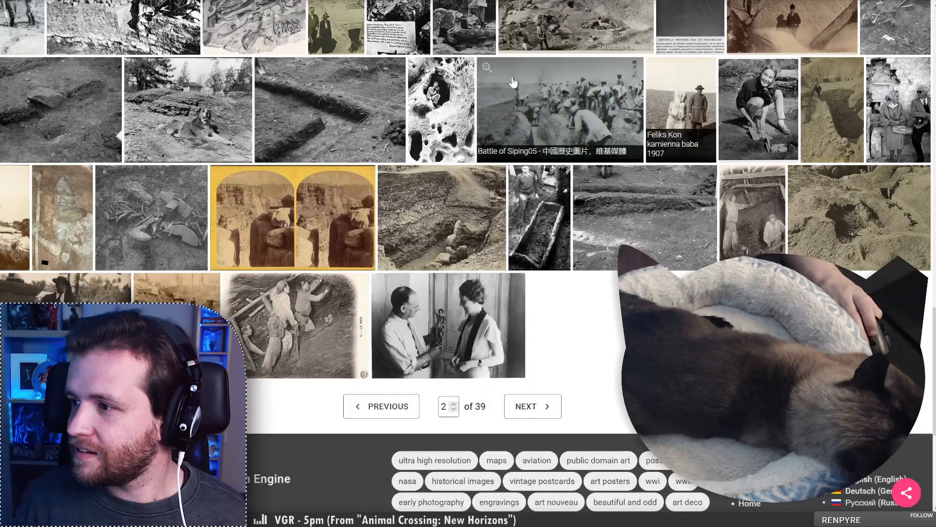
left_click(487, 69)
left_click(486, 68)
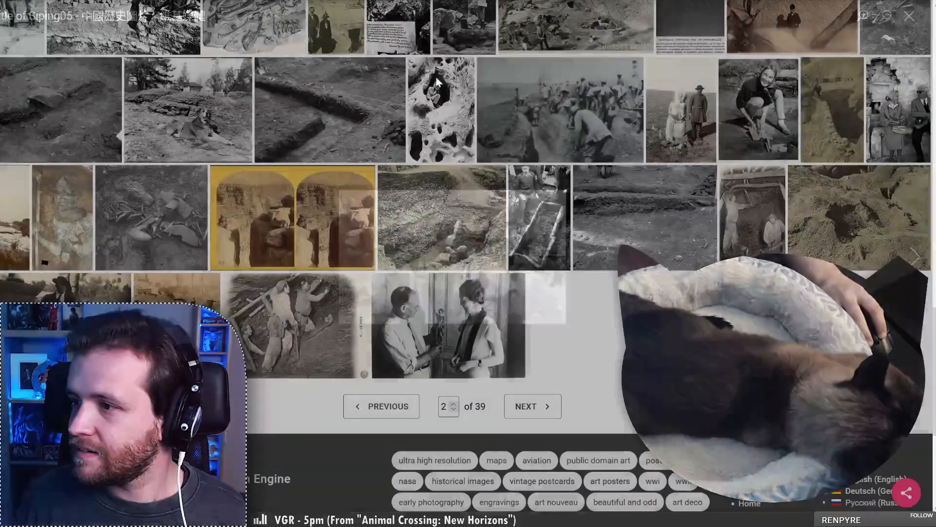
left_click(421, 70)
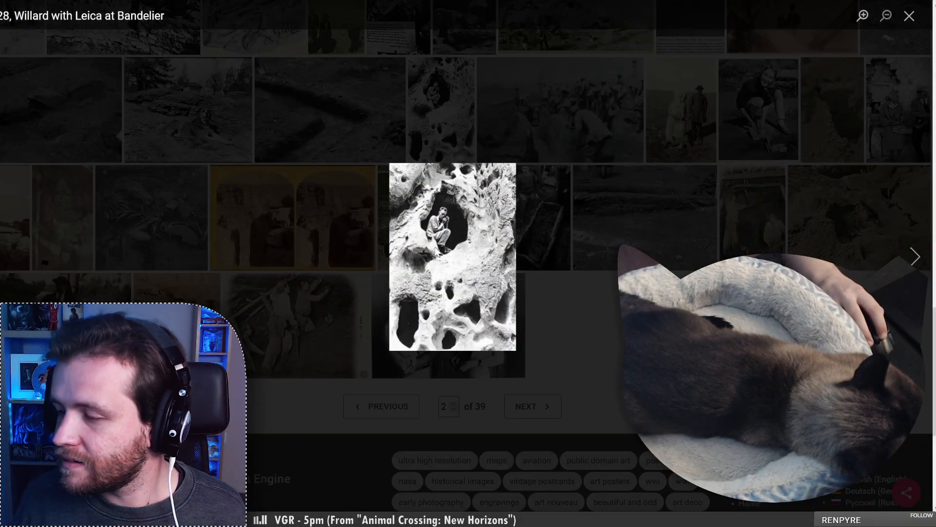
left_click(390, 113)
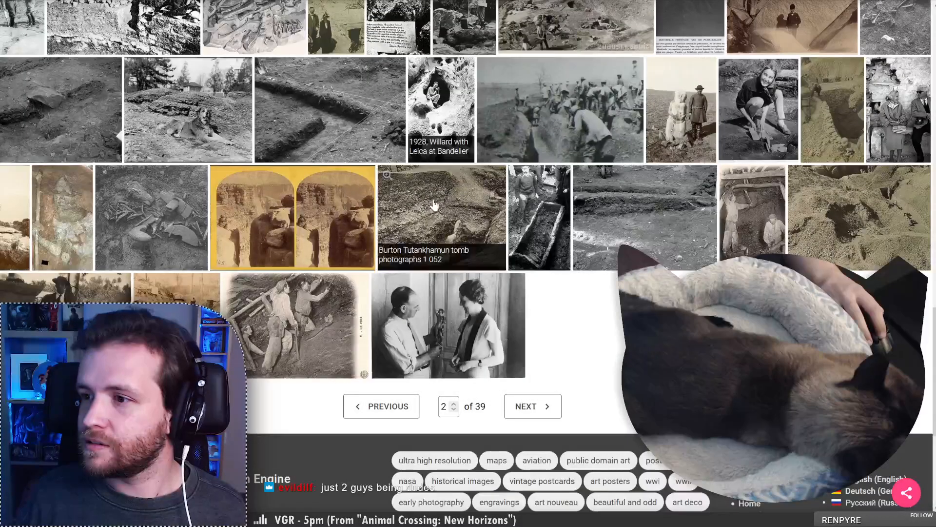
Go to the third results page and inspect the photos of the man at a stone wall and the Moronvillers massif enlarged
left_click(525, 405)
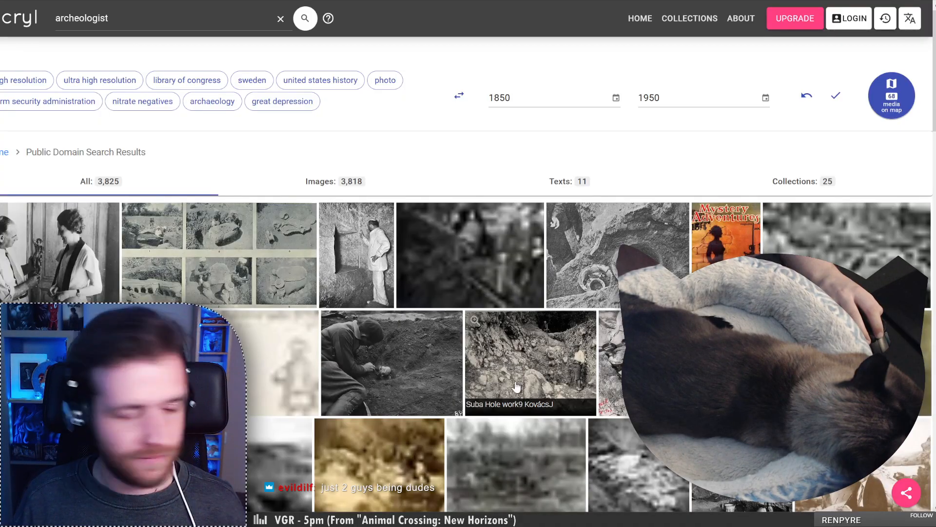
left_click(323, 209)
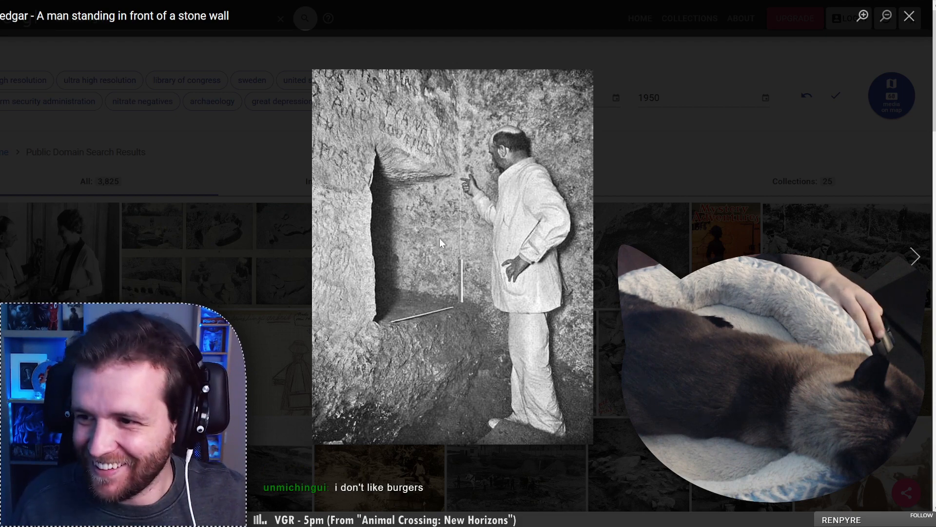
left_click(234, 161)
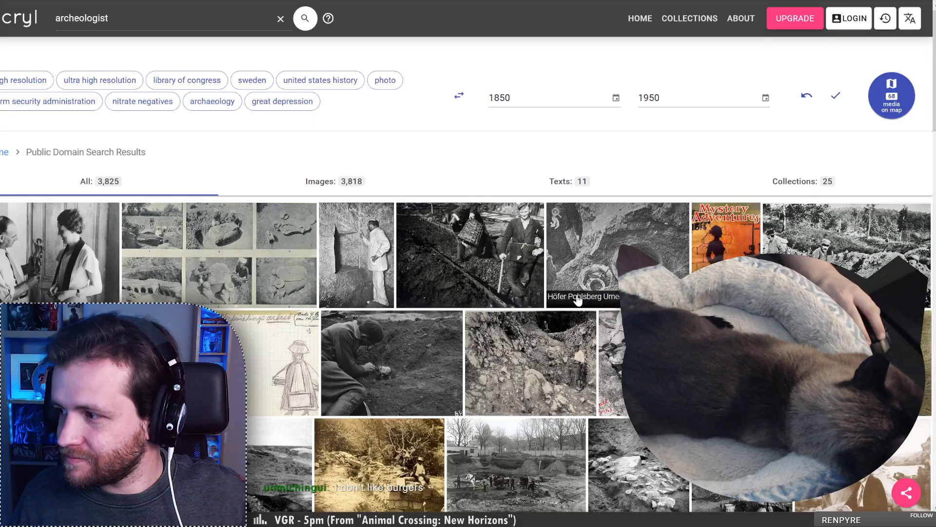
scroll(171, 268, "down", 3)
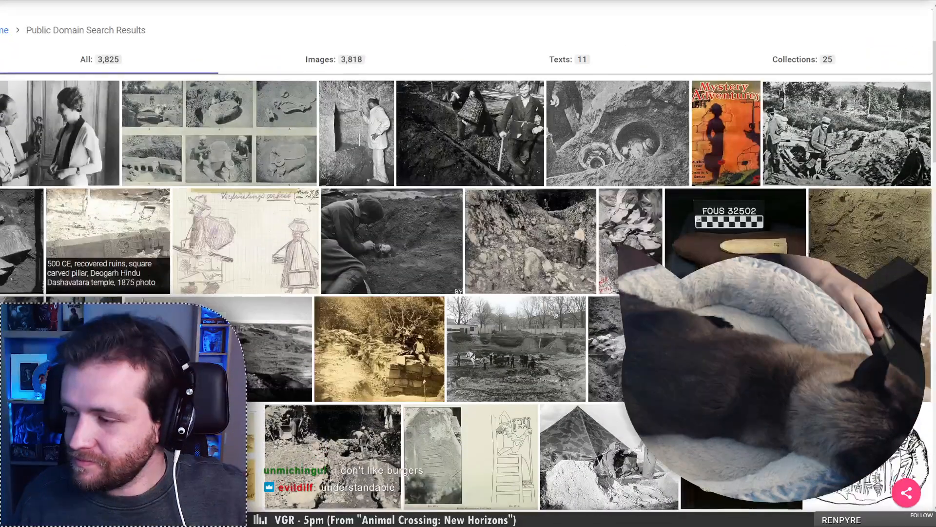
left_click(777, 94)
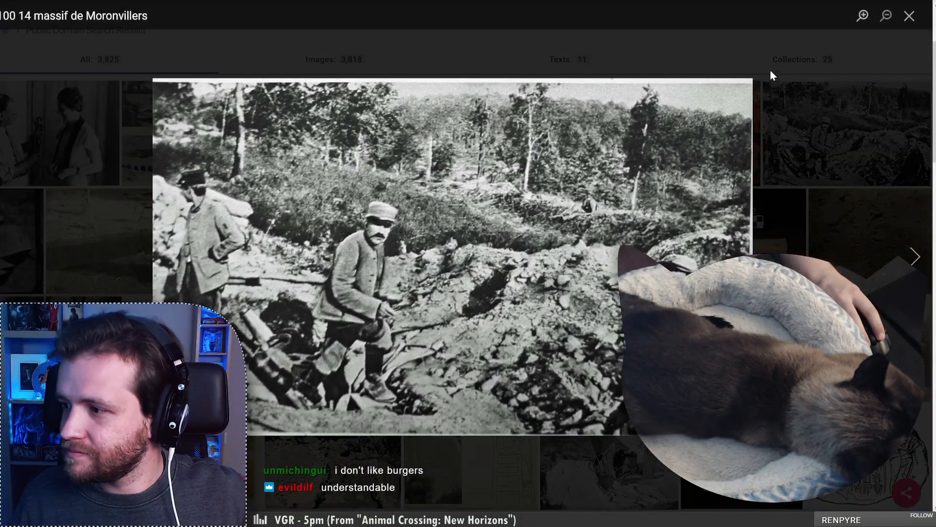
left_click(806, 102)
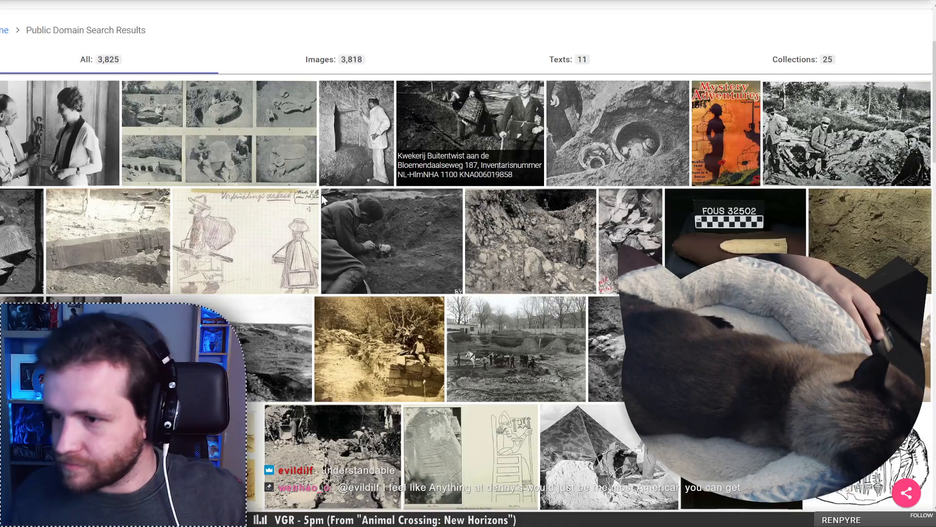
View the Haarlem archive photo of an excavated trench and the photo of Clemenceau visiting the front enlarged, closing each
scroll(267, 205, "down", 3)
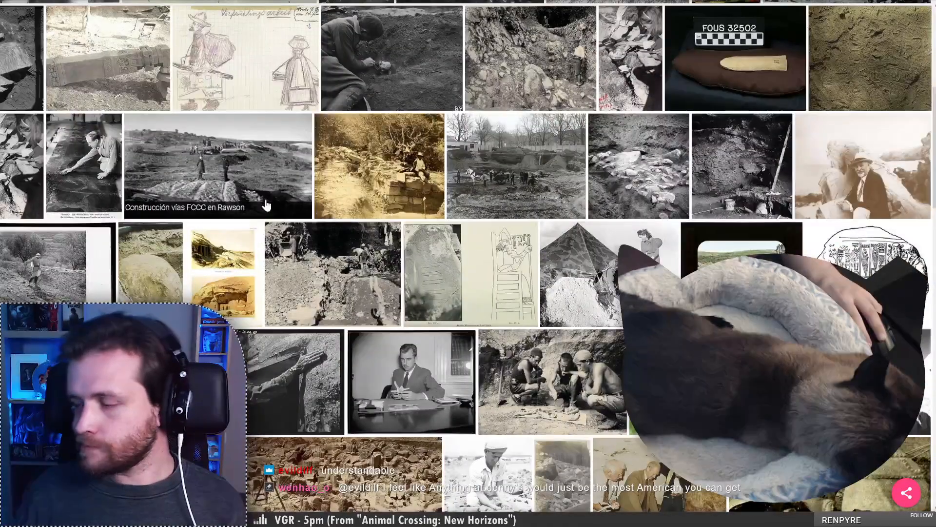
scroll(267, 205, "down", 3)
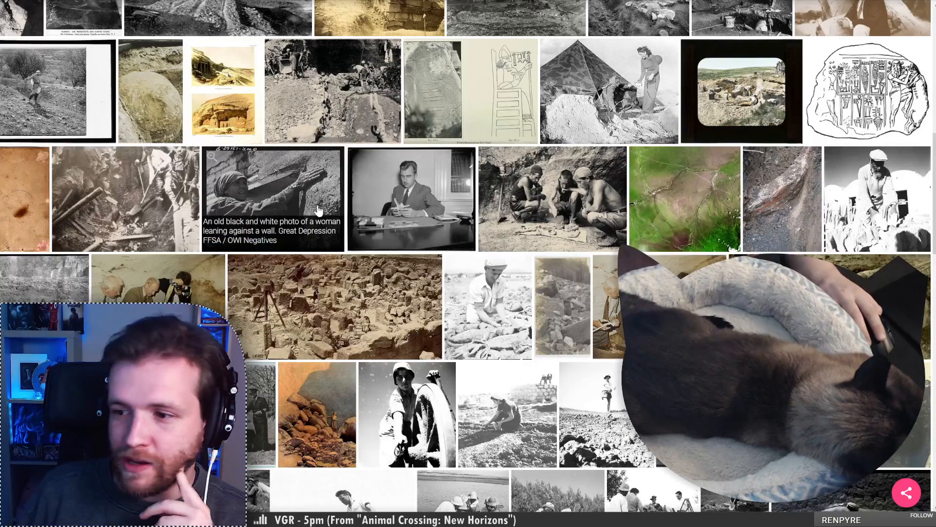
scroll(318, 211, "down", 3)
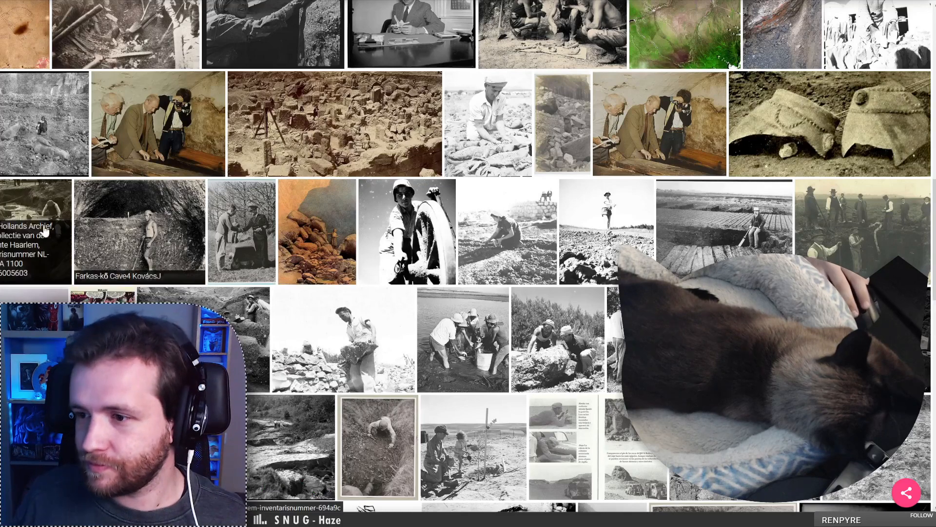
left_click(141, 229)
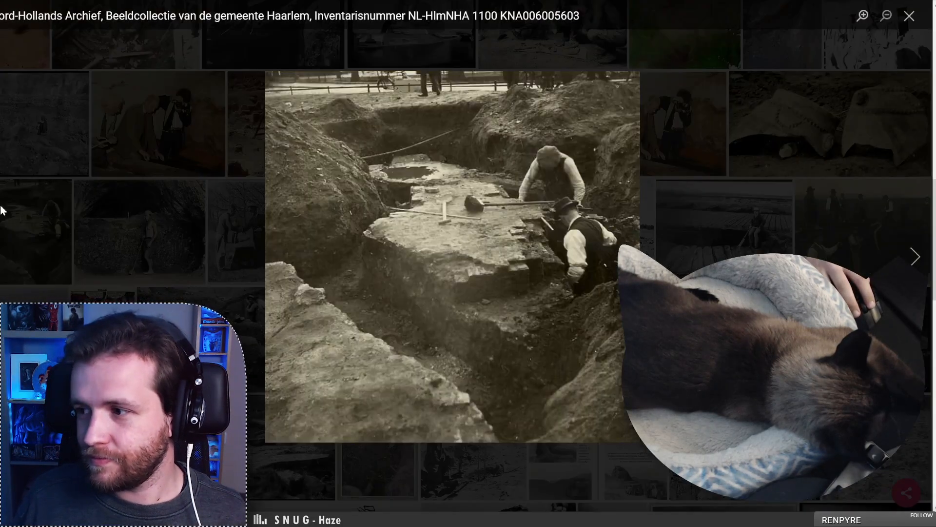
left_click(69, 244)
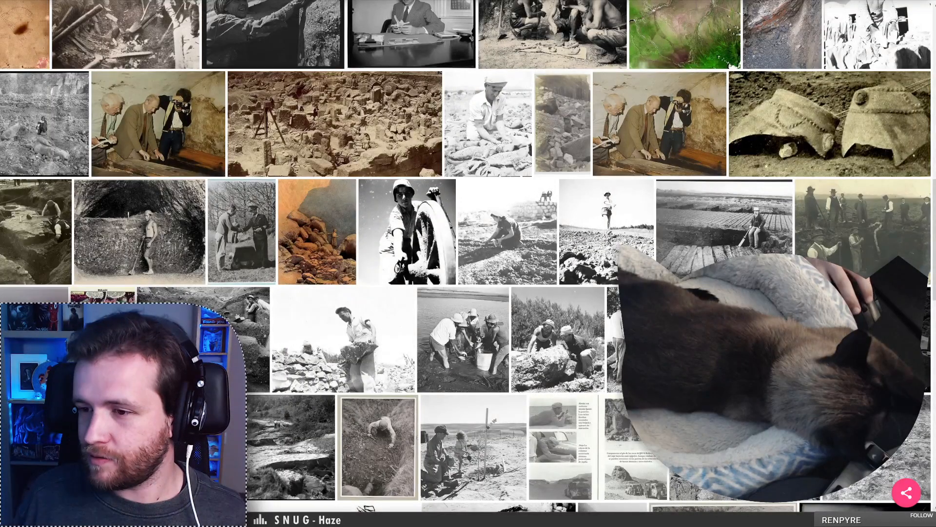
left_click(35, 339)
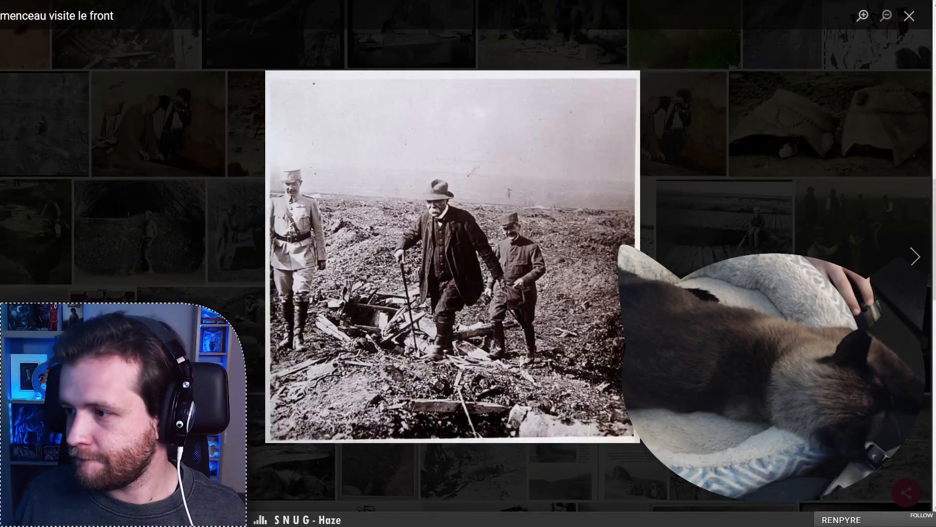
left_click(766, 239)
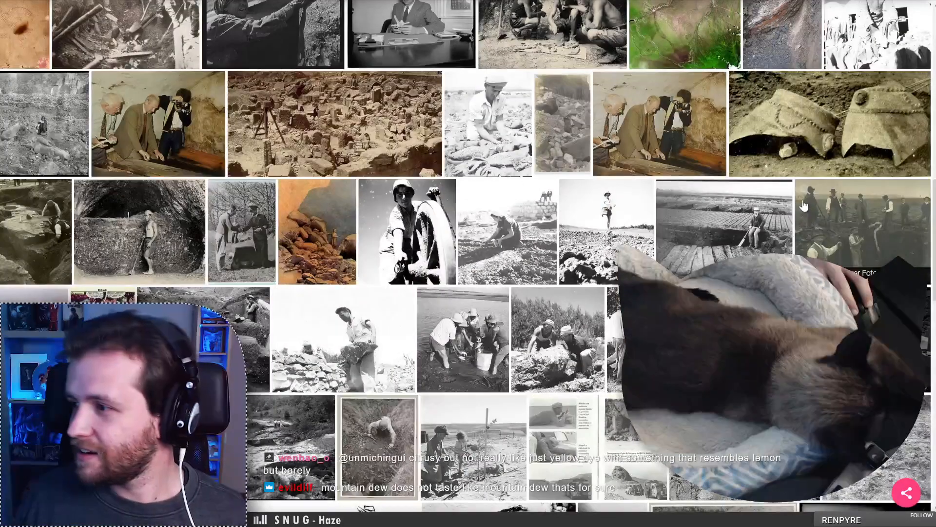
View the photo of hatted men around a dug pit and the Western Carolina flood damage photo enlarged, closing each
left_click(669, 195)
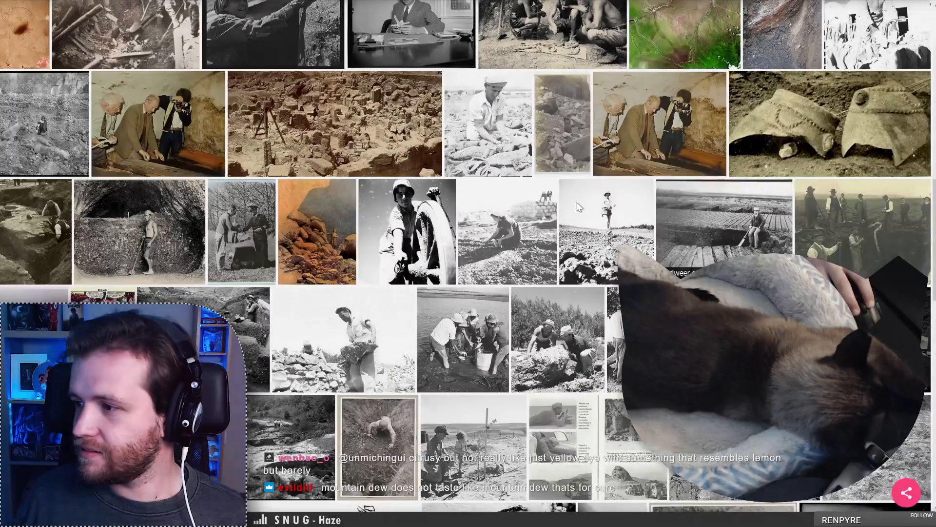
left_click(768, 220)
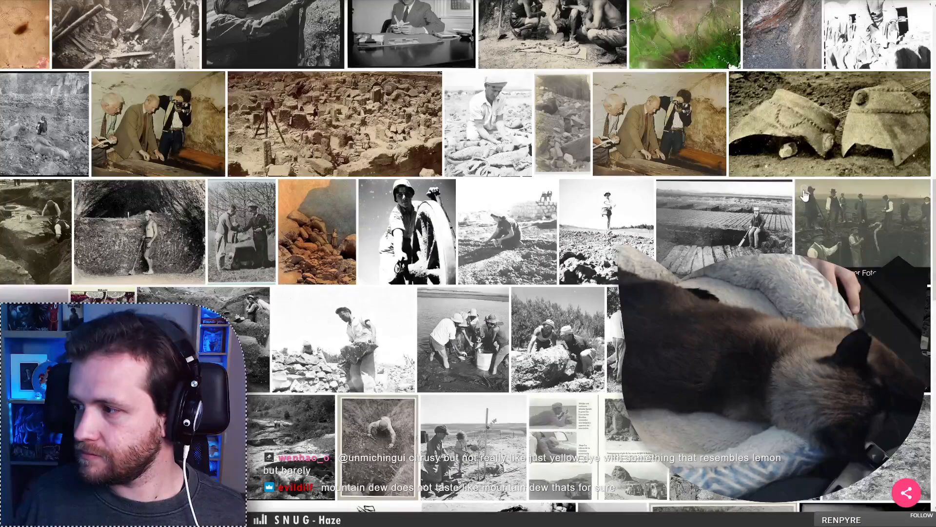
left_click(803, 195)
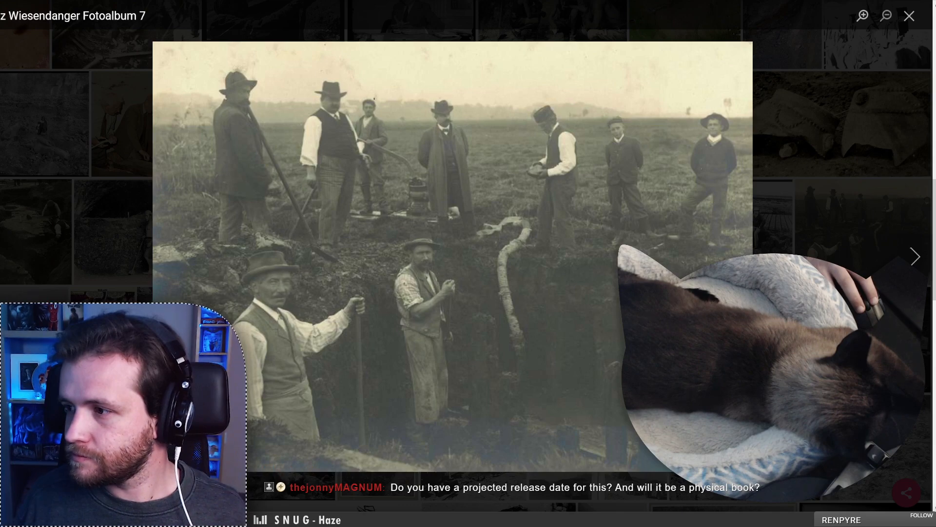
key("Escape")
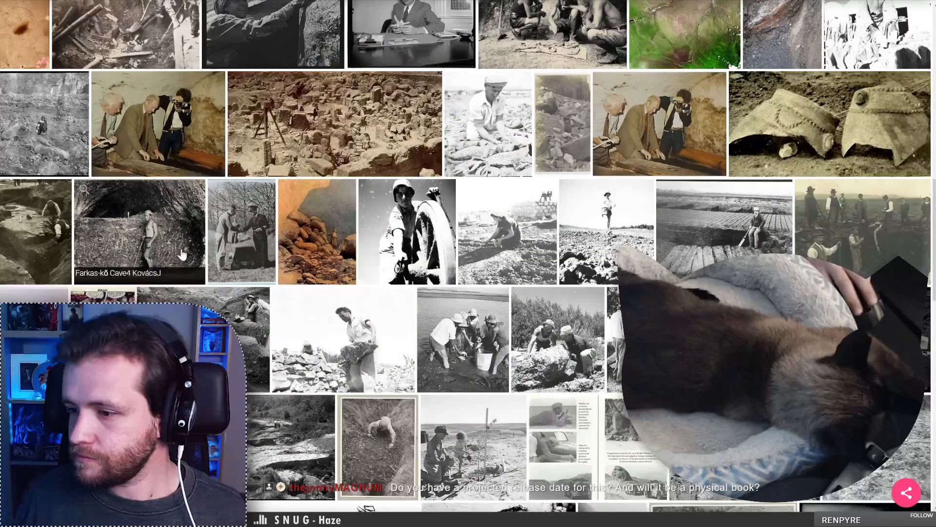
scroll(215, 286, "down", 2)
left_click(199, 282)
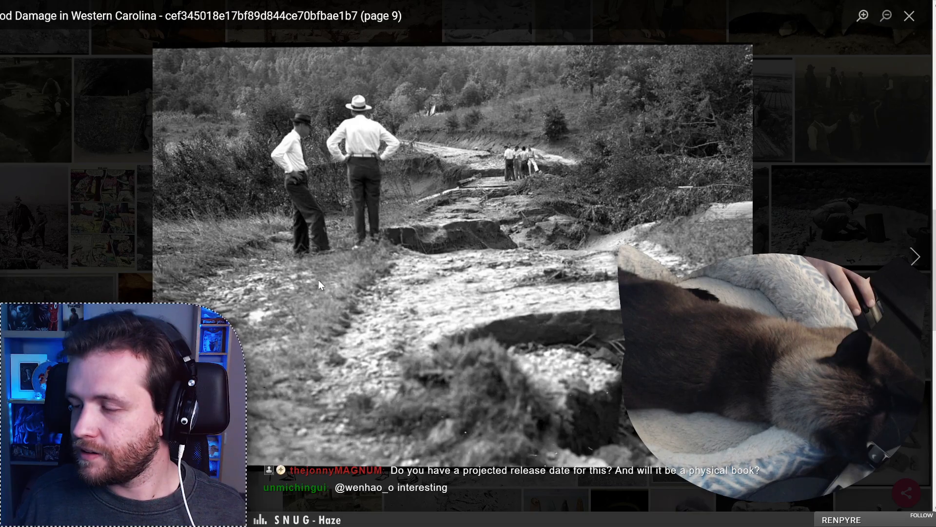
left_click(135, 274)
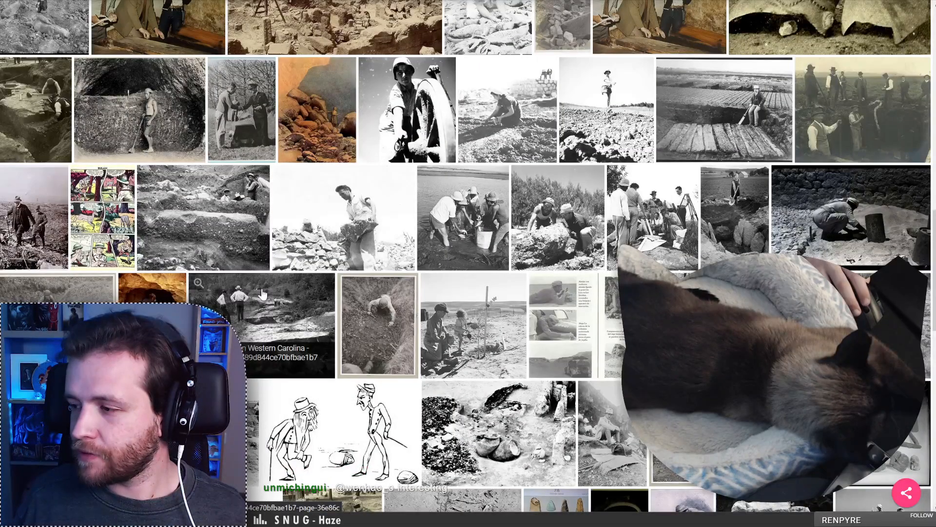
View the photo of Crown Prince Gustav Adolf at the grave and the Negev photo of two men on a hillside enlarged, closing each
scroll(262, 294, "down", 1)
scroll(262, 294, "down", 1)
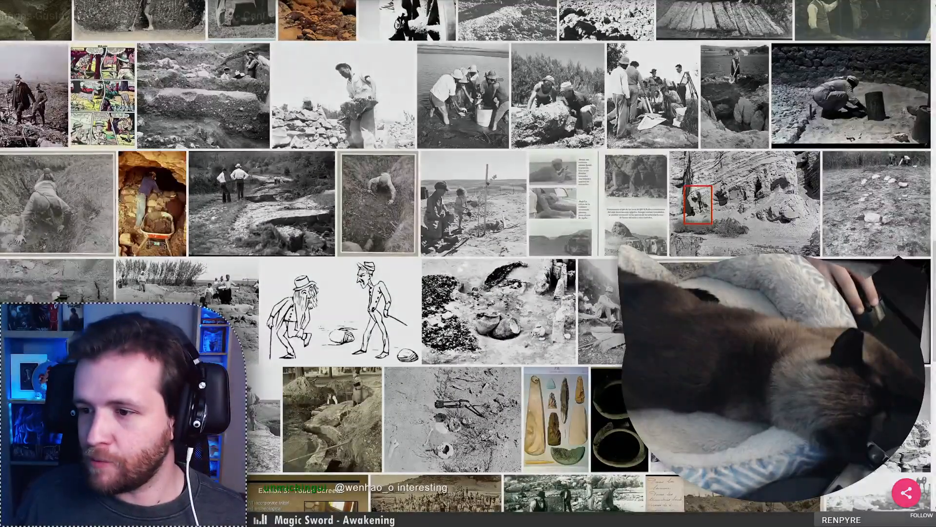
left_click(262, 294)
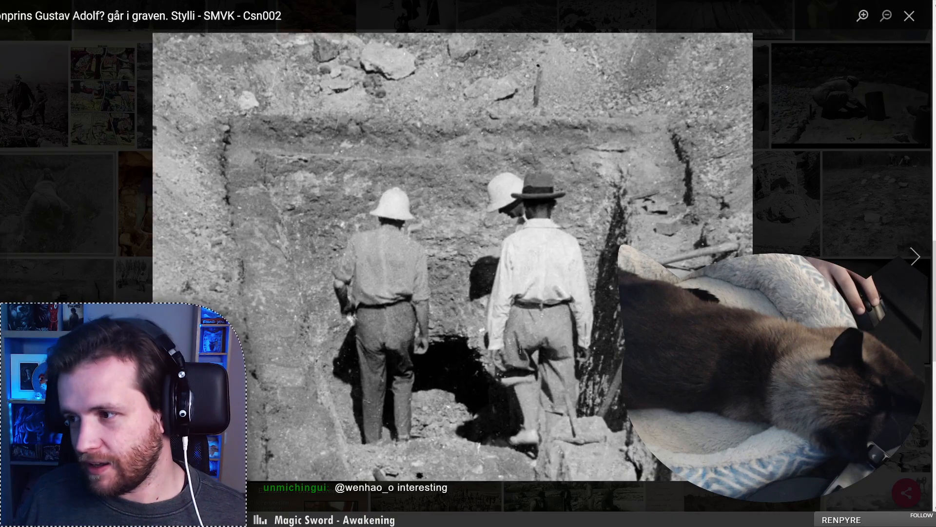
key("Escape")
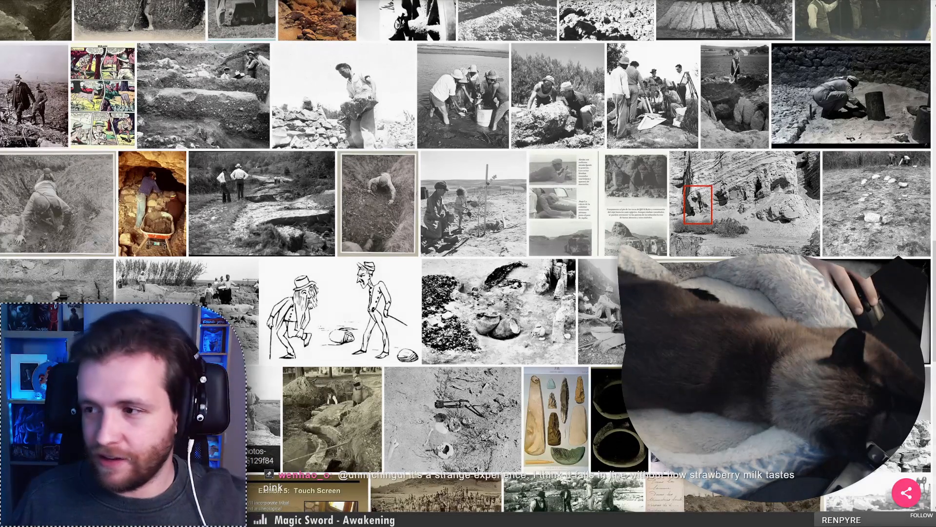
left_click(263, 405)
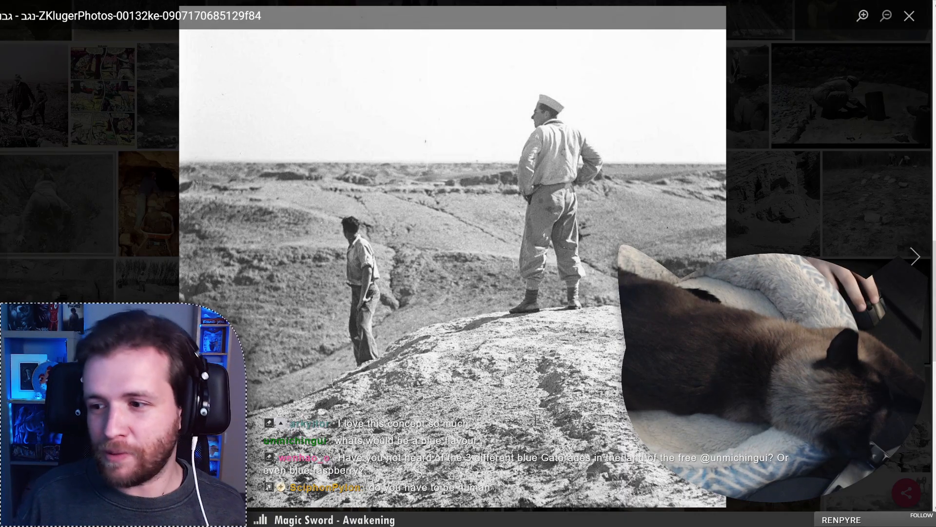
key("Escape")
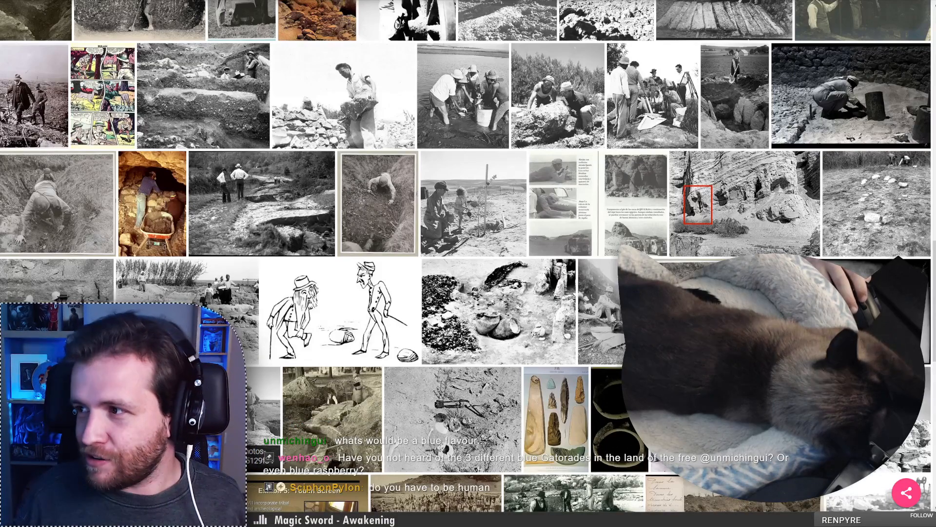
View the 1898 bog body photo and the trench excavation photo of the man in white overalls enlarged, closing each
scroll(468, 264, "down", 4)
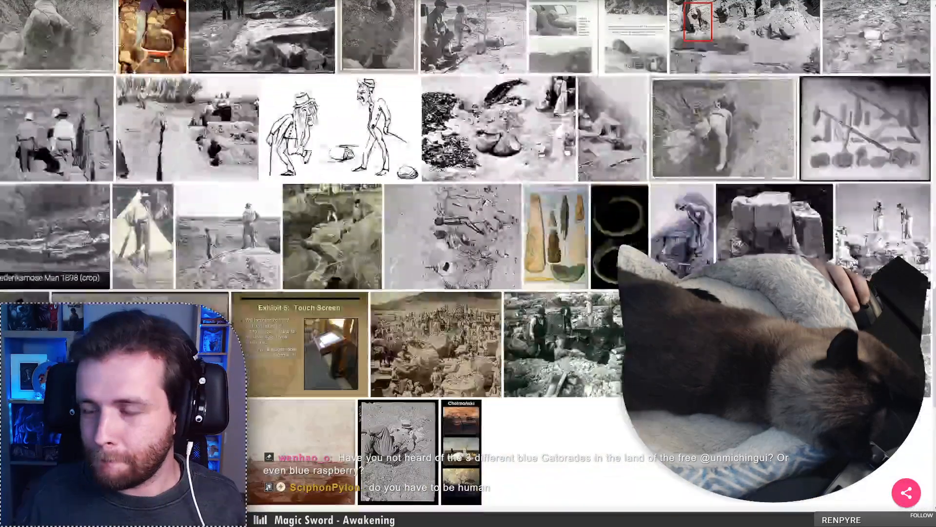
left_click(53, 234)
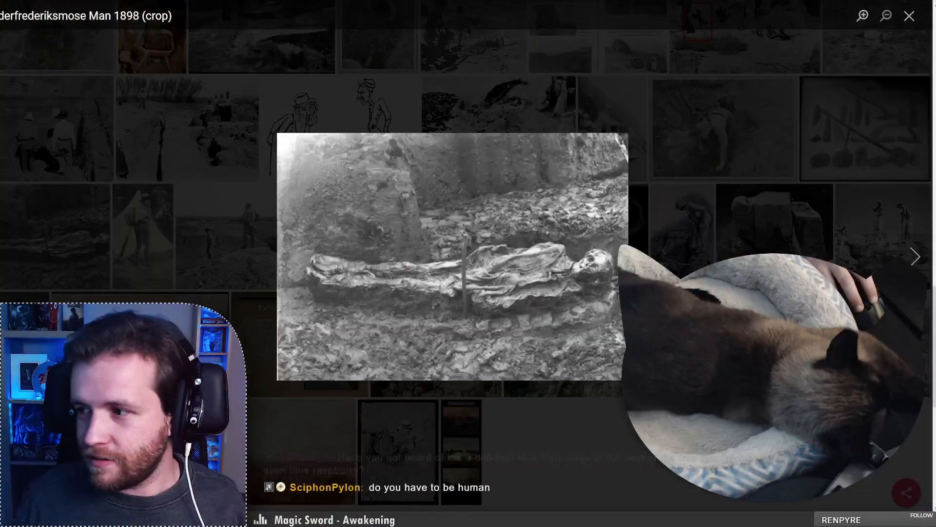
left_click(14, 208)
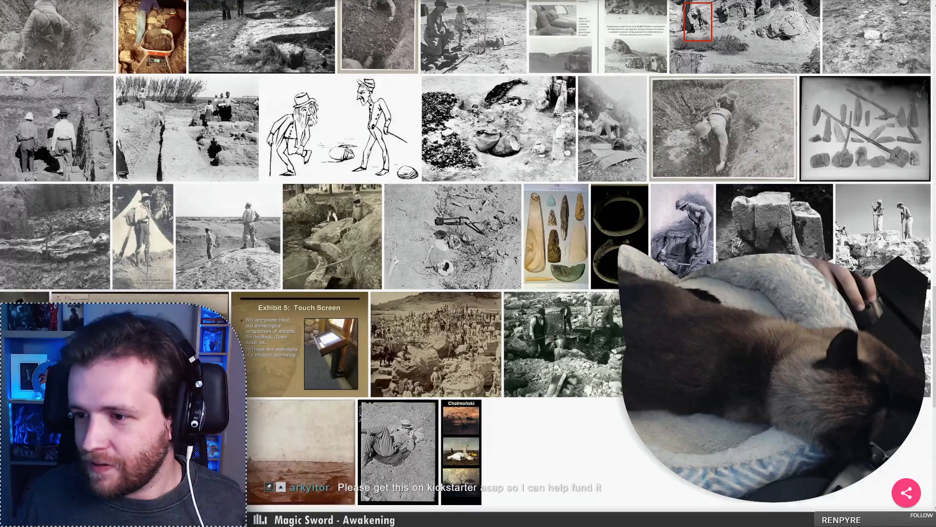
left_click(25, 324)
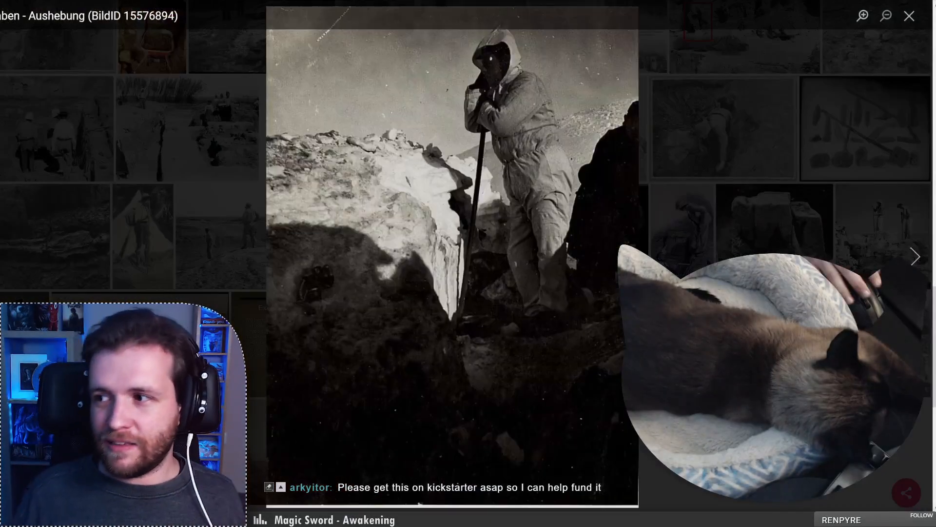
key("Escape")
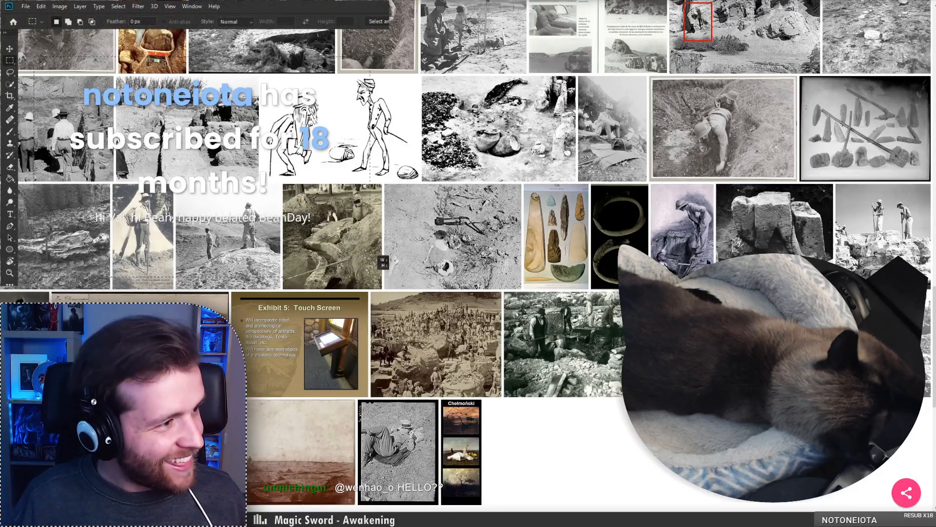
Switch to Photoshop and open the Gaussian Blur filter for the selection, raising its radius
left_click(138, 7)
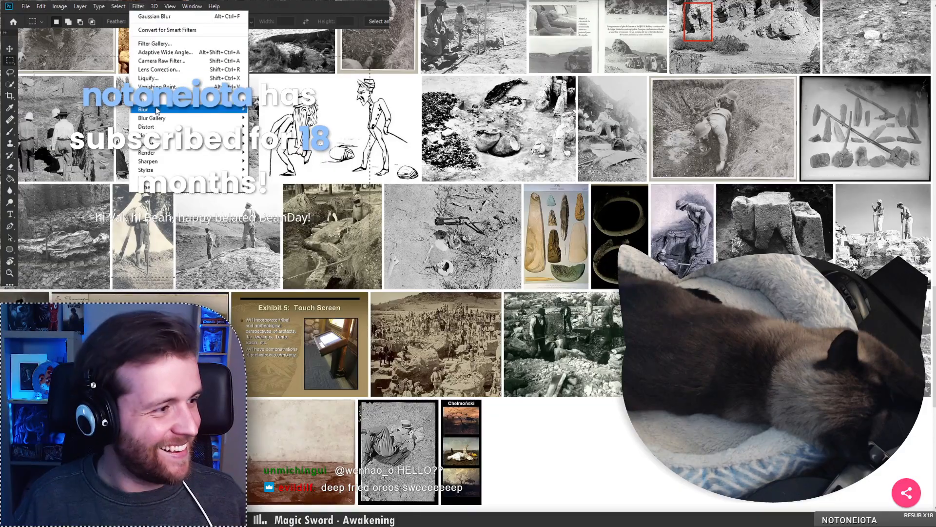
mouse_move(156, 110)
left_click(273, 144)
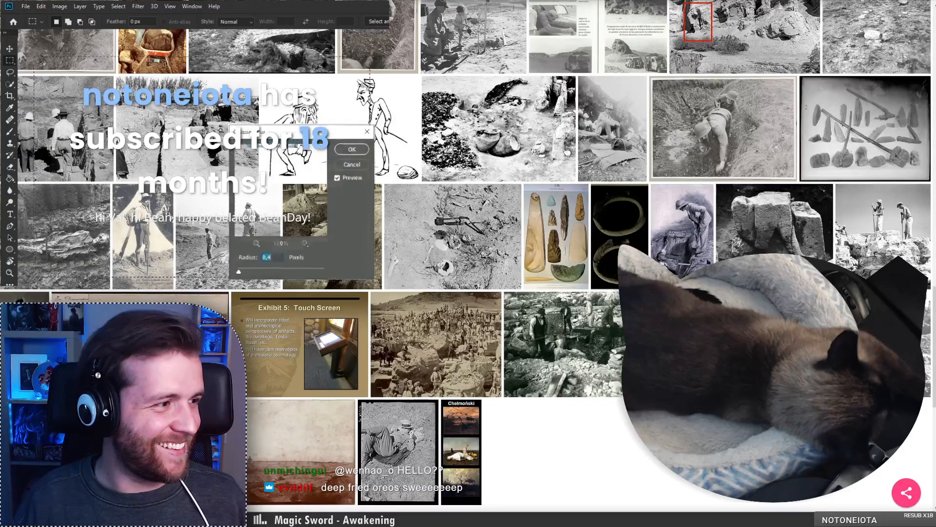
left_click_drag(239, 272, 289, 274)
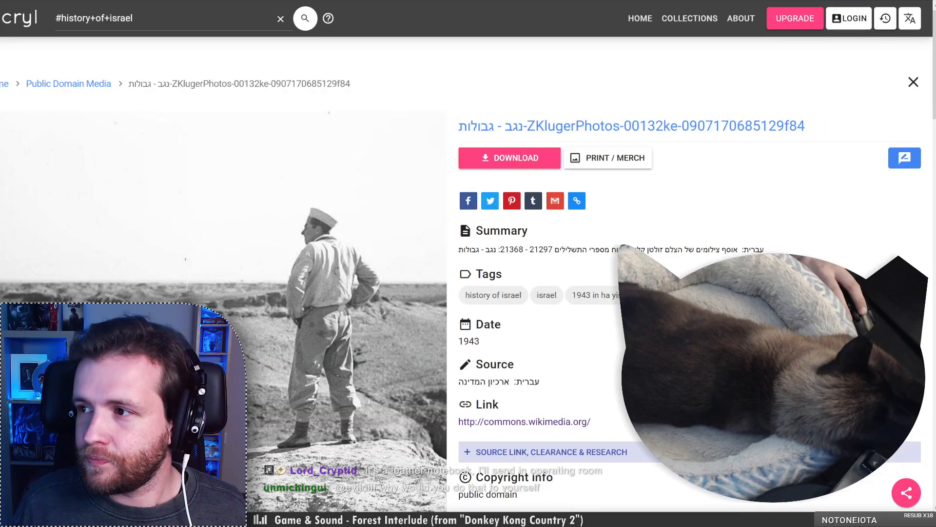
Examine the page of the 1943 Negev photo of two men, including its image, summary and source details
scroll(58, 249, "down", 3)
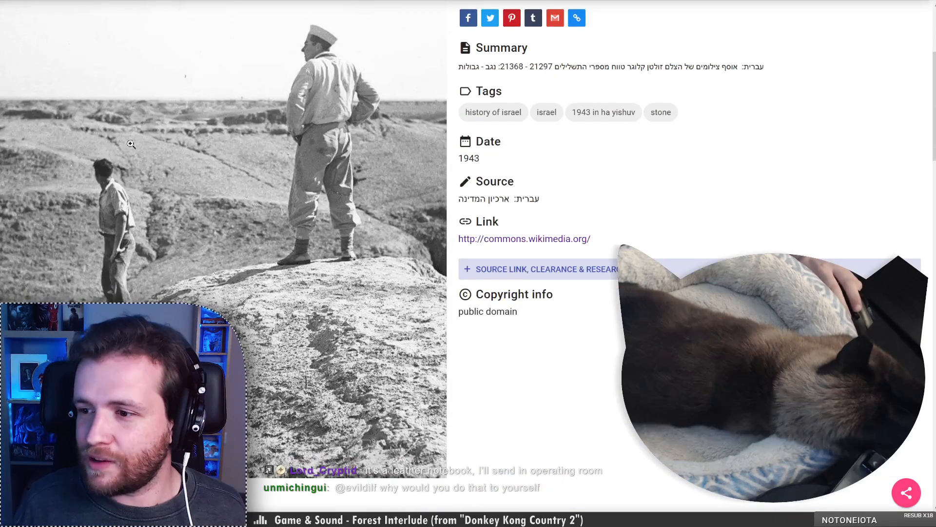
scroll(58, 249, "down", 1)
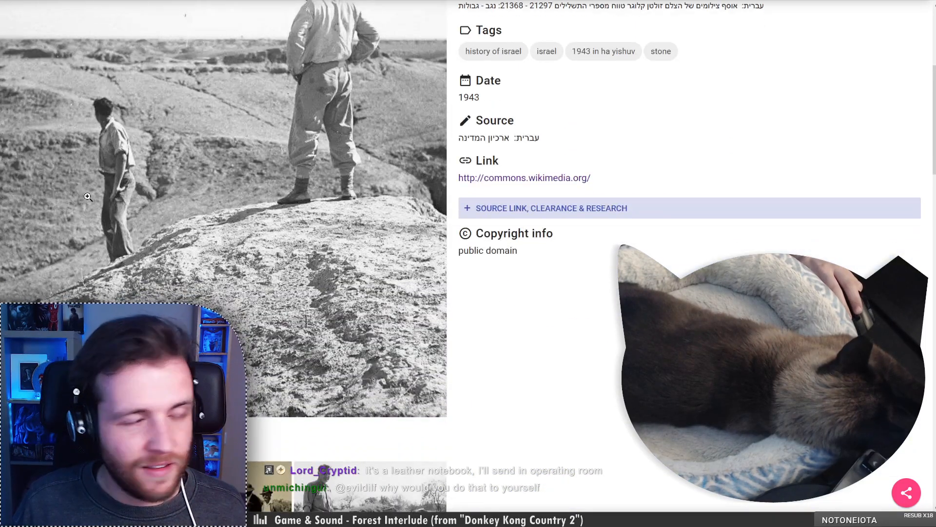
scroll(125, 219, "up", 2)
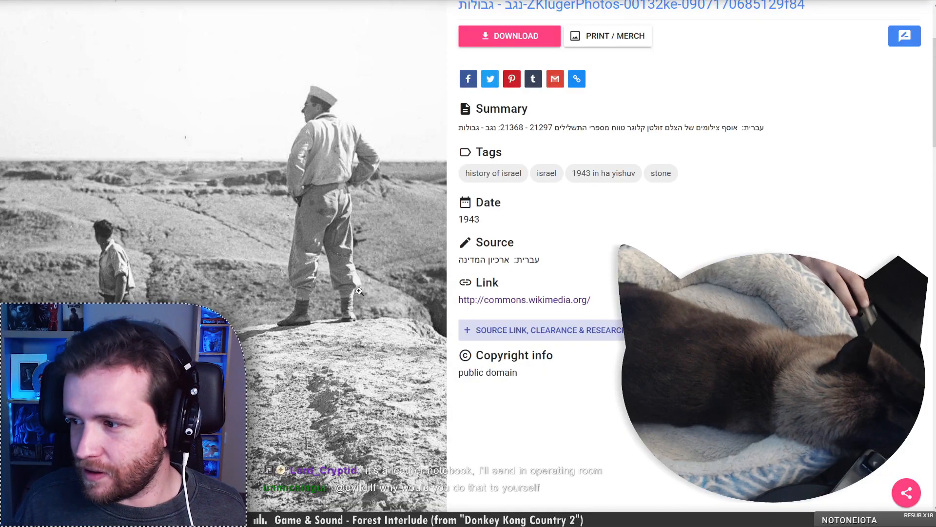
scroll(557, 302, "up", 1)
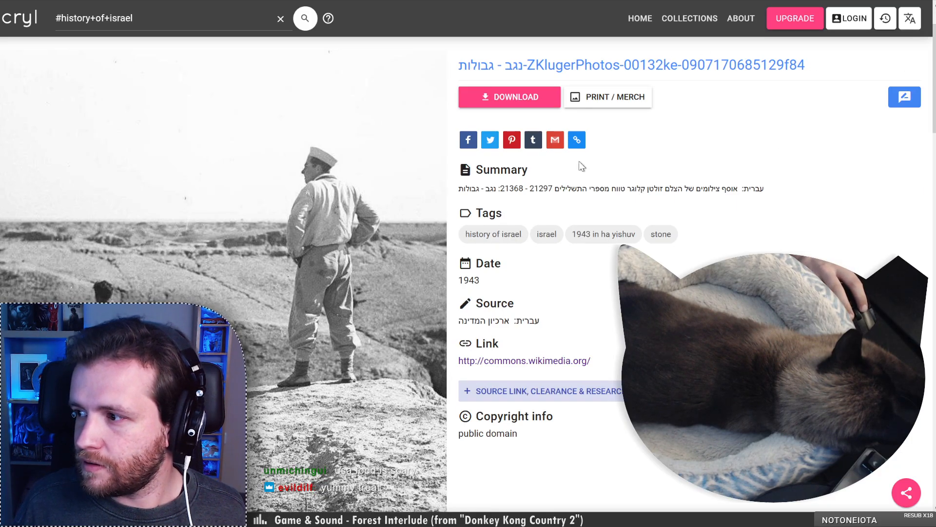
double_click(561, 187)
left_click(561, 188)
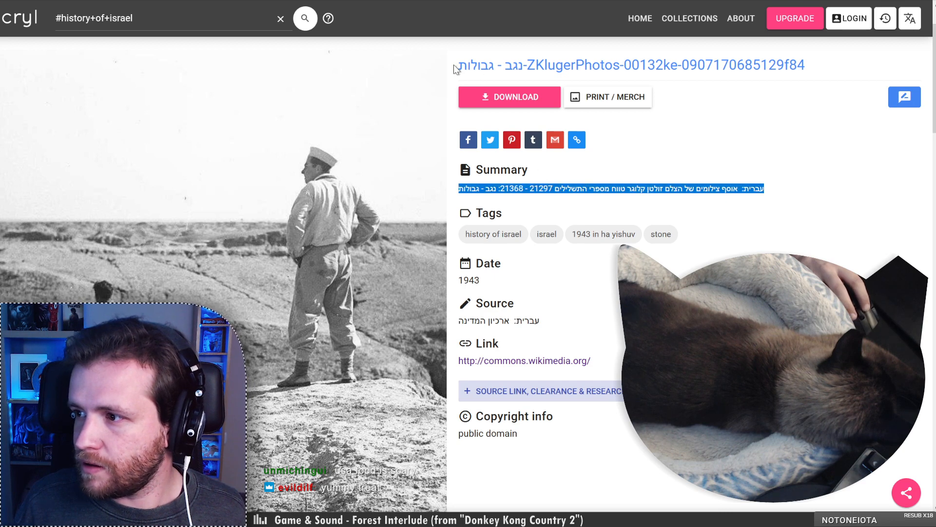
left_click(458, 71)
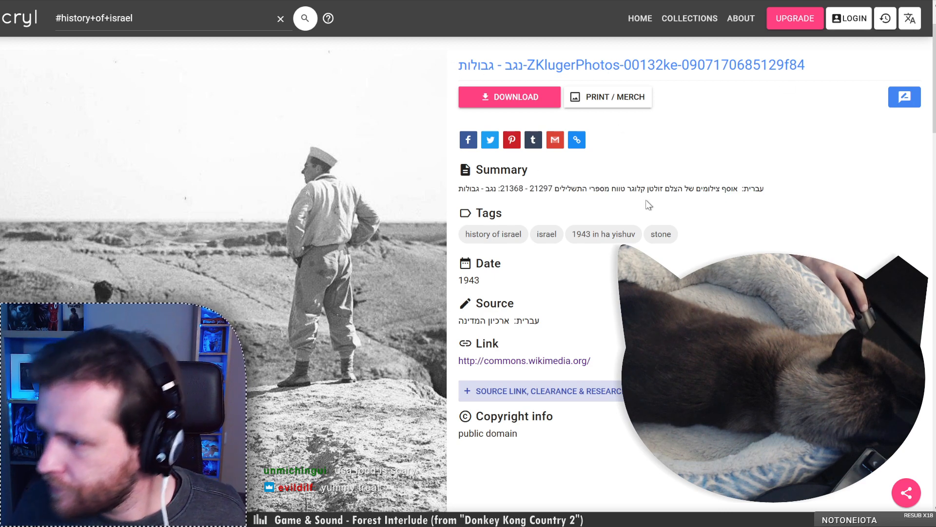
Search Wikimedia Commons for "נגב - גבולות-ZKlugerPhotos", leaving out the number part of the copied photo title
left_click(439, 1)
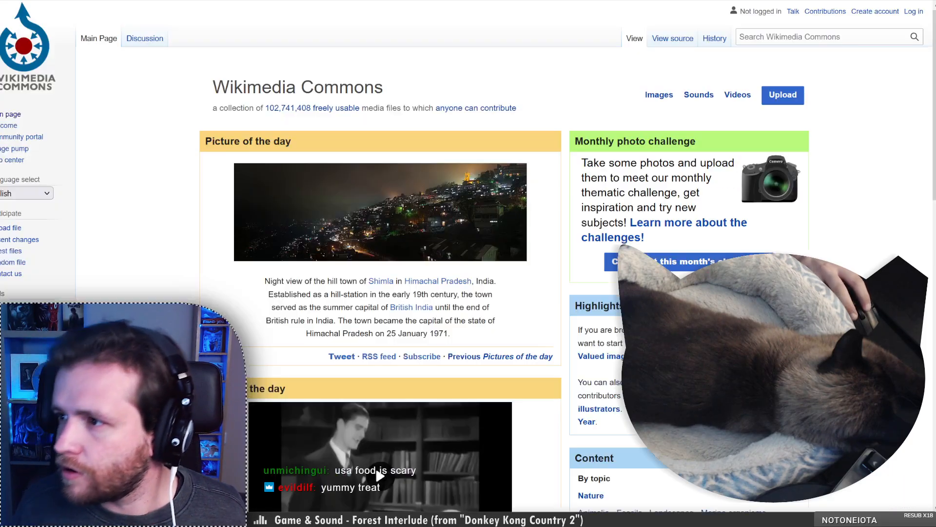
left_click(773, 38)
key("ctrl+v")
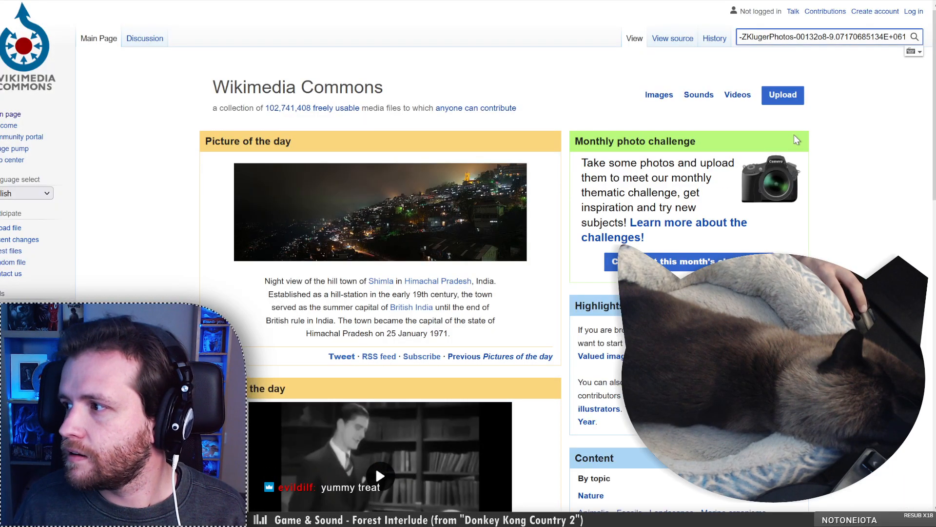
left_click_drag(905, 38, 831, 39)
key("BackSpace")
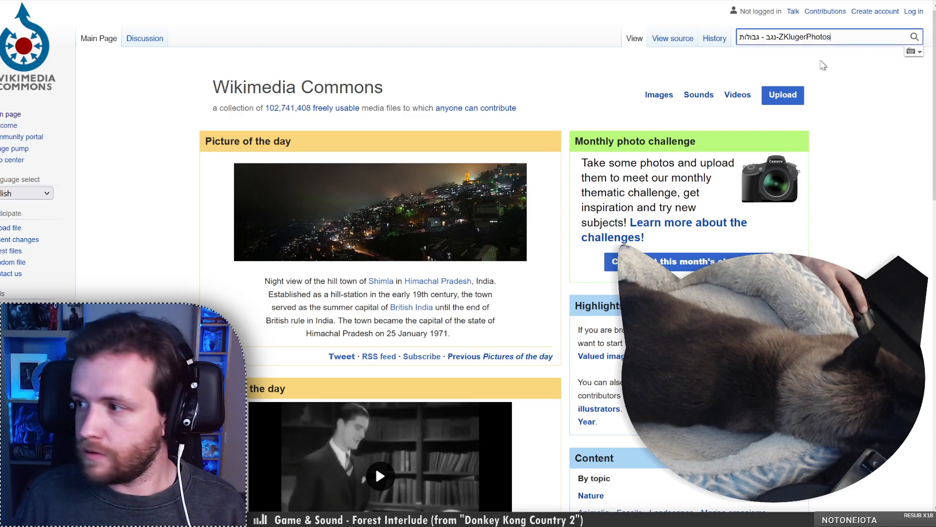
key("Return")
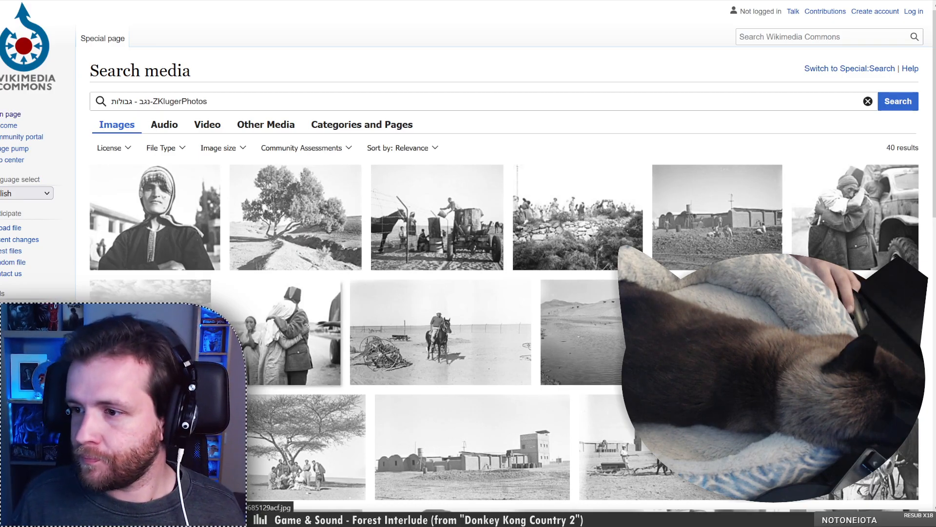
Look through the image results for the photo of two men on a hillside and open its file page
scroll(438, 264, "down", 3)
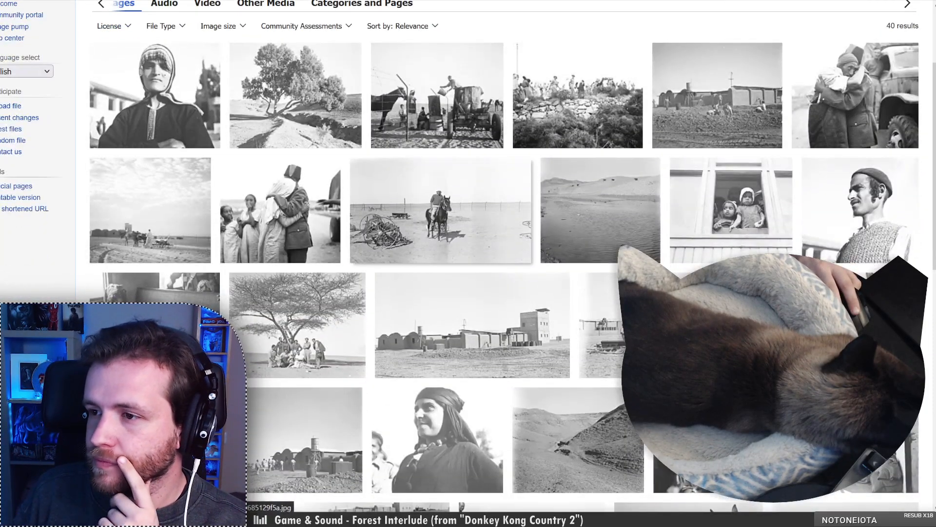
scroll(439, 219, "down", 2)
scroll(439, 219, "up", 5)
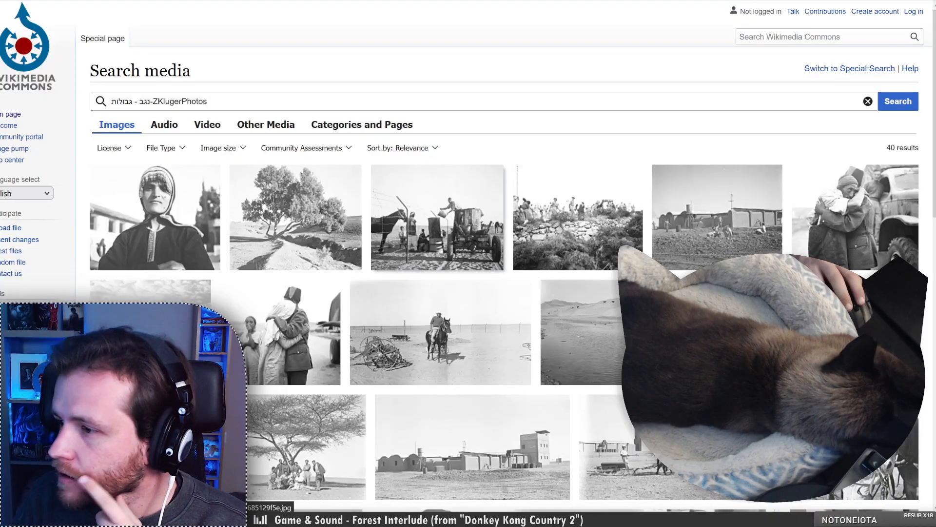
scroll(483, 234, "down", 10)
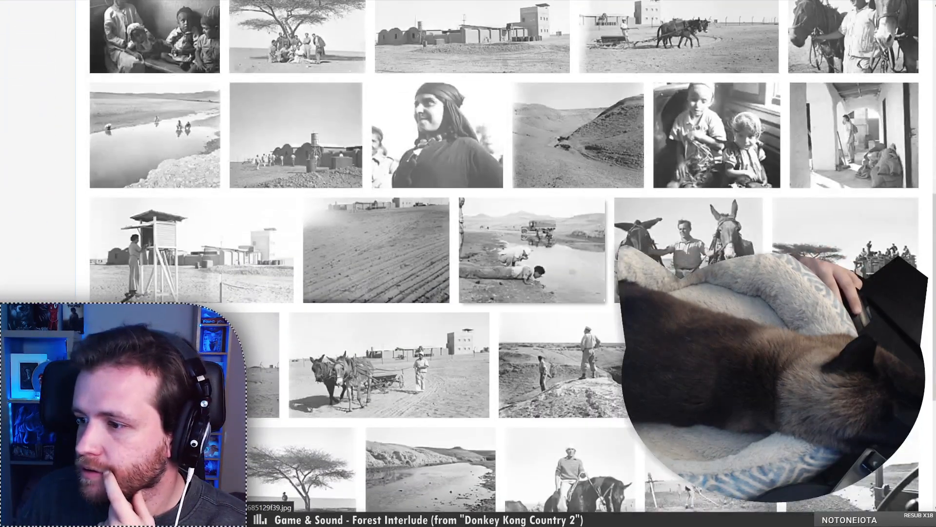
left_click(533, 344)
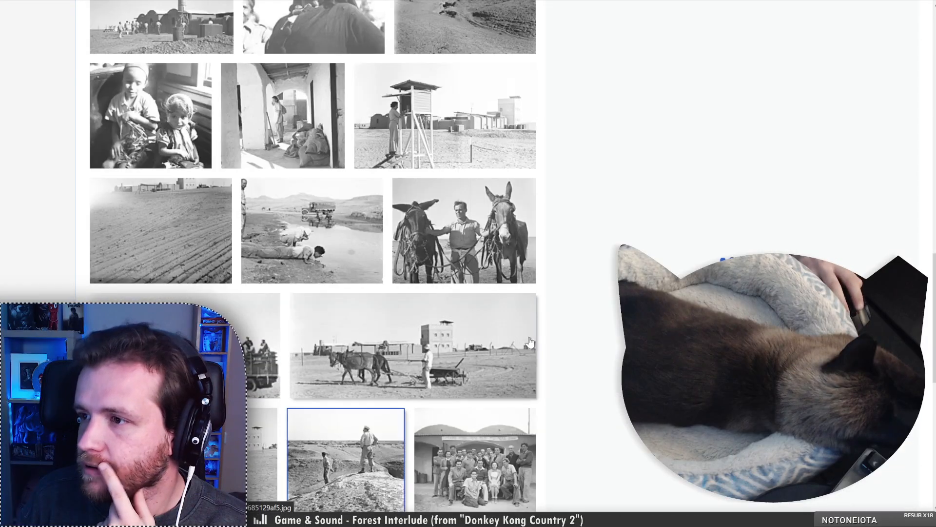
left_click(658, 348)
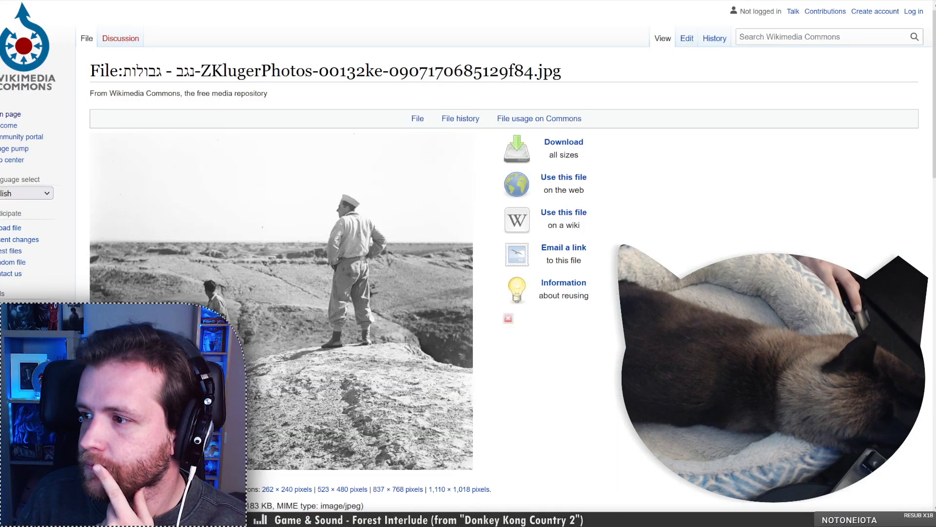
Review the hillside photo's file details and view its 1,110 × 1,018 pixel version enlarged
scroll(485, 430, "down", 8)
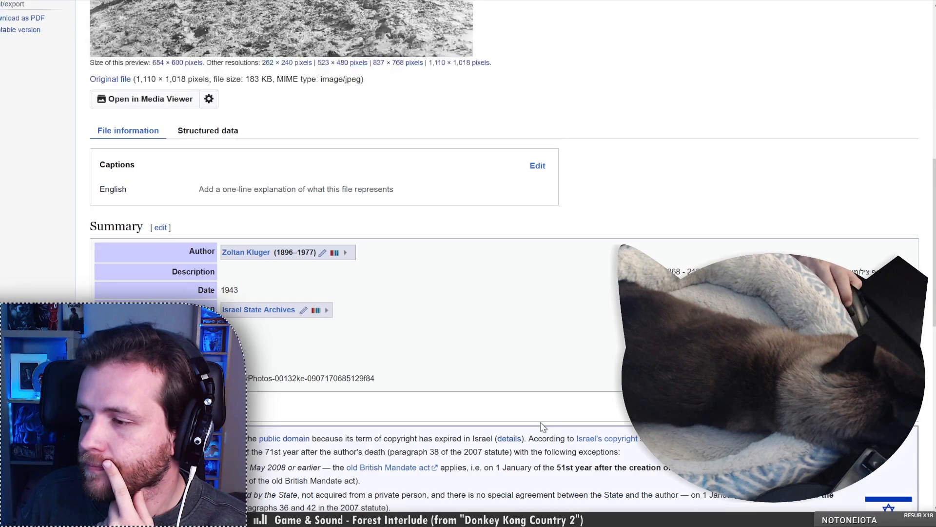
scroll(545, 426, "up", 8)
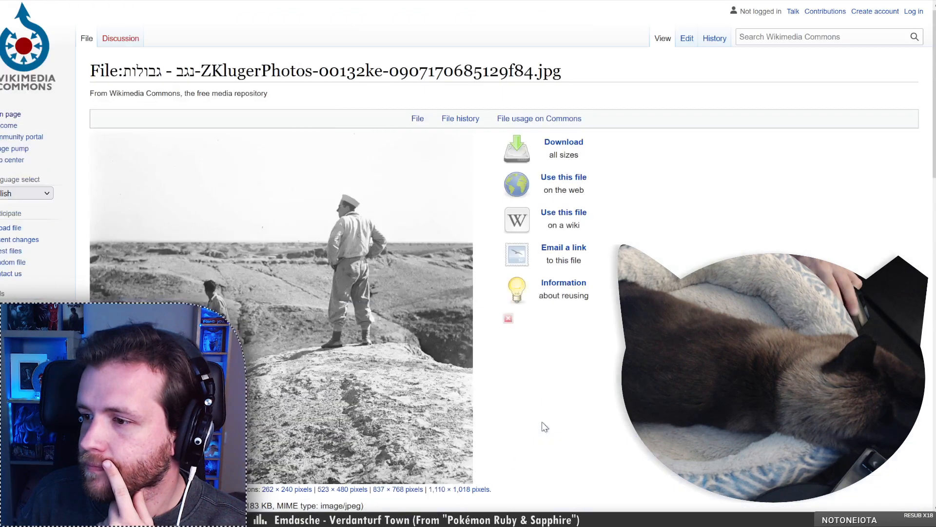
left_click(470, 489)
left_click(354, 187)
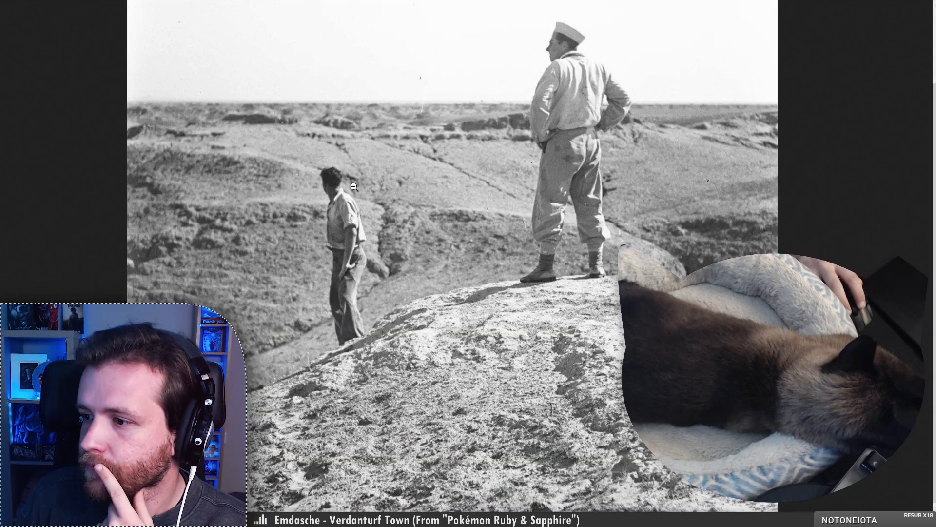
left_click(395, 217)
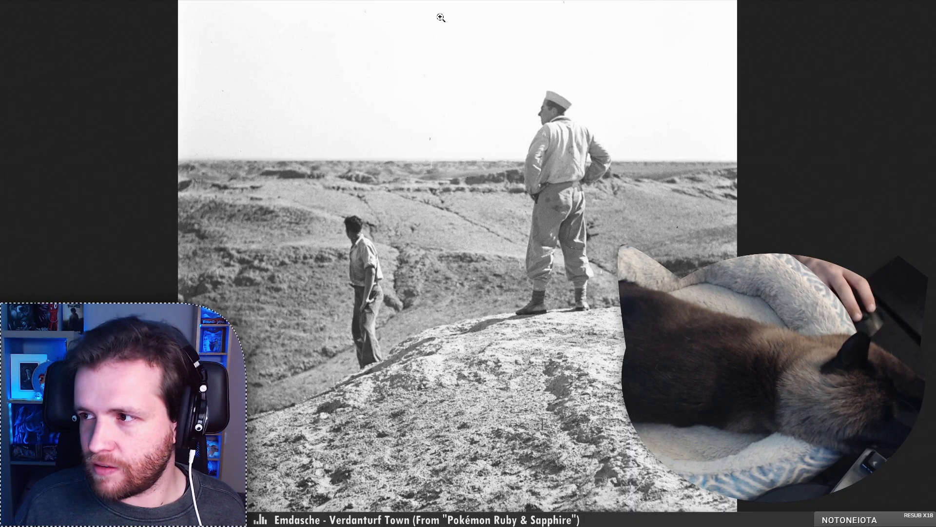
Check TinEye's matches for the hillside photo and look up its source and similar images with Google's image search
key("ctrl+w")
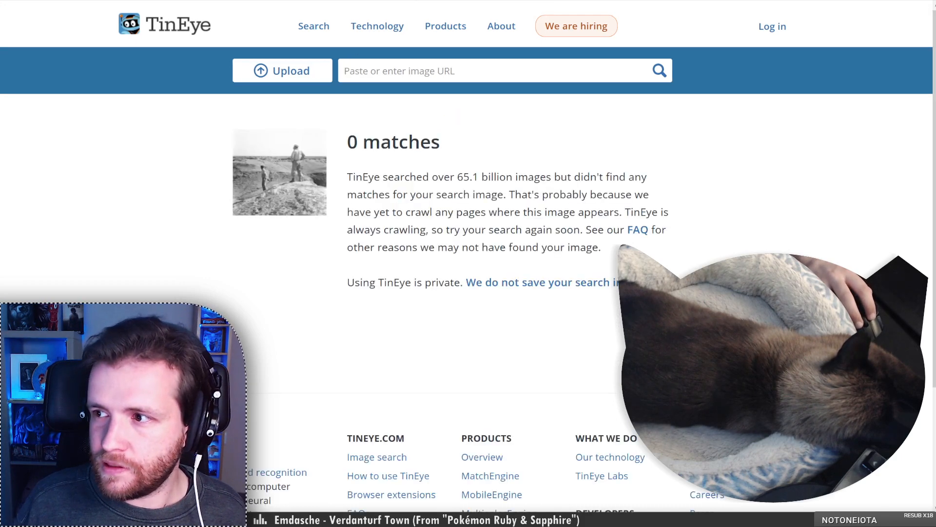
key("ctrl+shift+t")
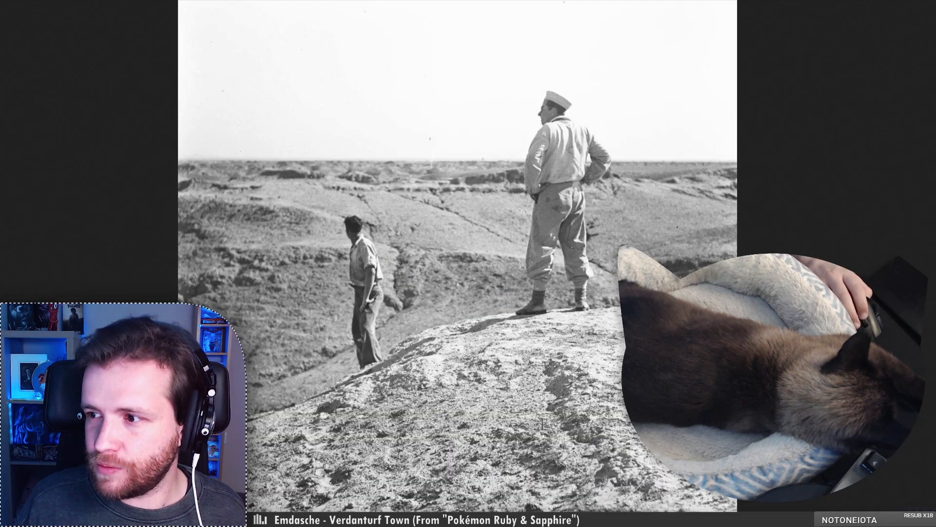
left_click(528, 342)
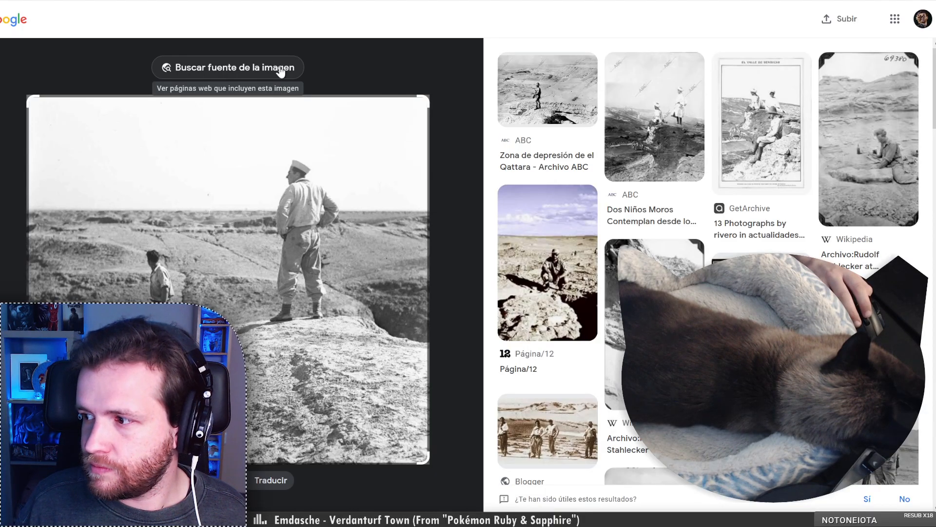
left_click(288, 69)
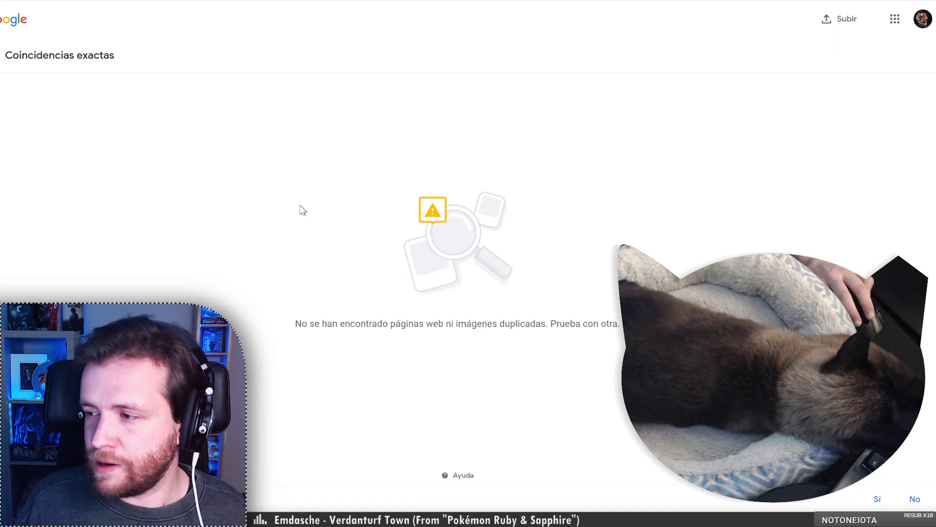
key("alt+Left")
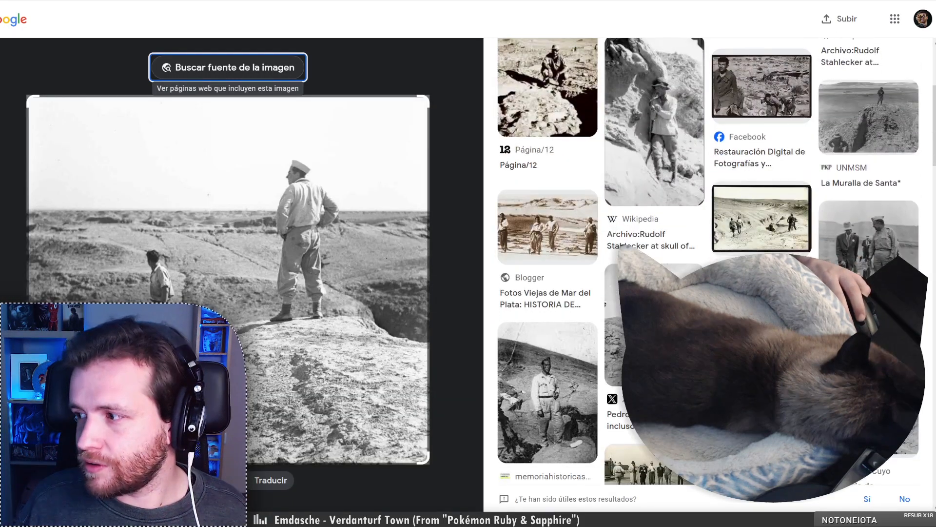
scroll(607, 321, "down", 5)
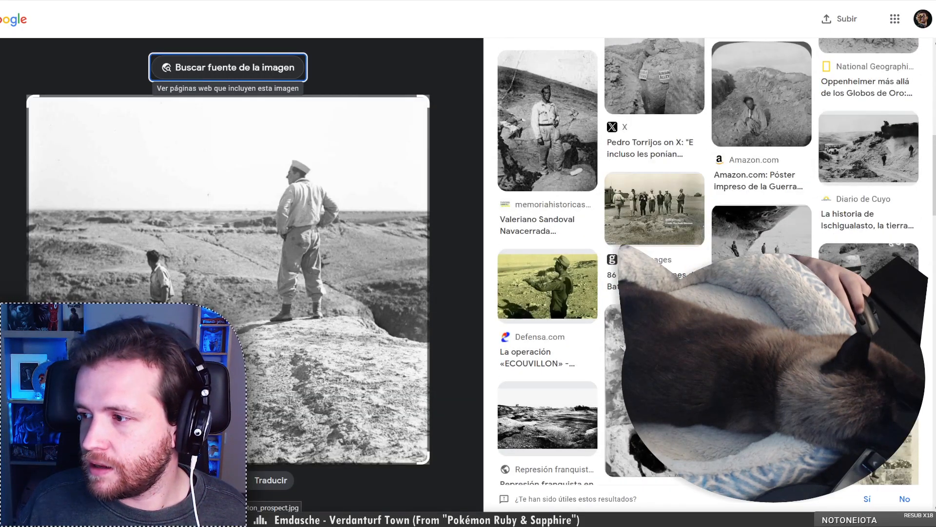
scroll(536, 408, "down", 5)
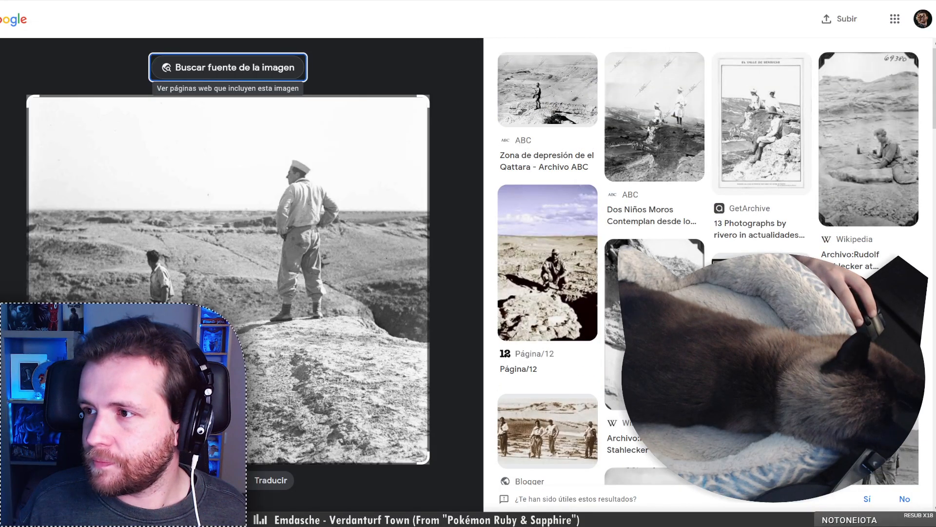
Close the image search pages and examine the Nederfrederiksmose Man 1898 page, including its summary, source details and similar images
key("ctrl+w")
key("ctrl+w")
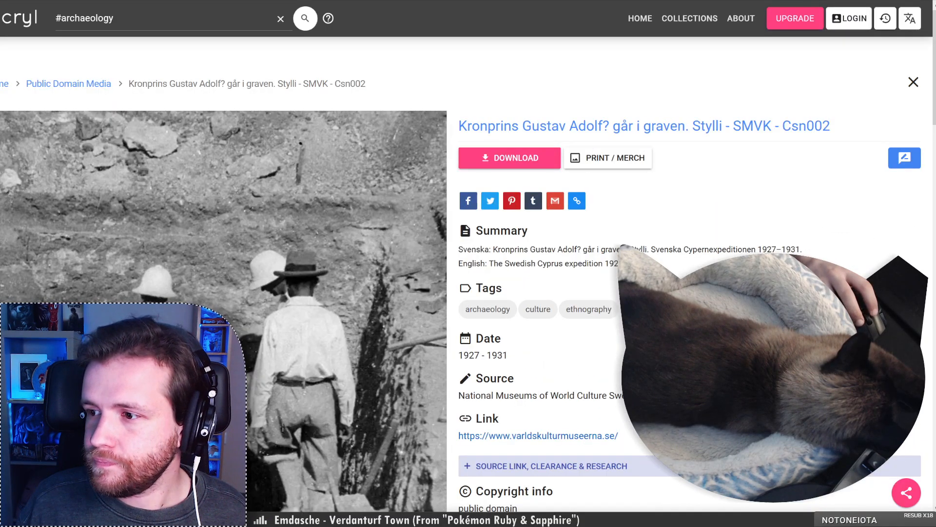
key("ctrl+Tab")
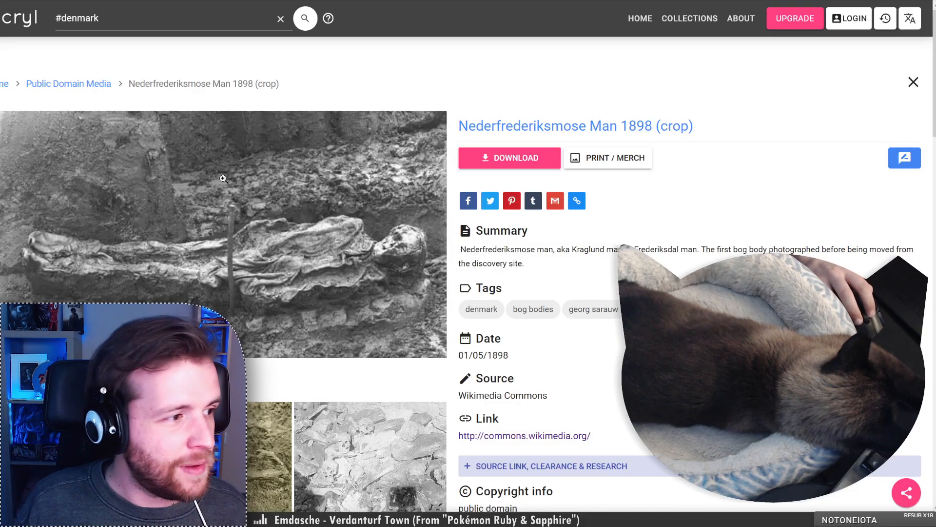
scroll(291, 288, "down", 5)
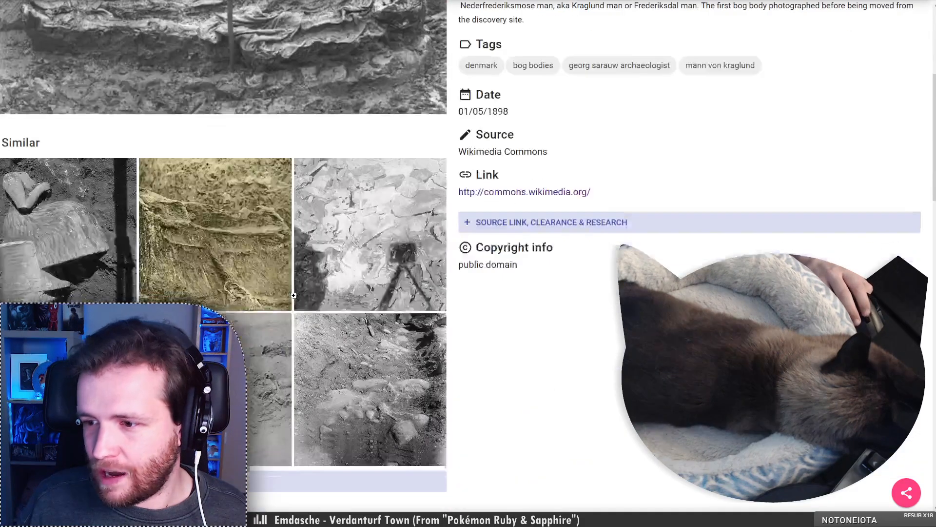
scroll(321, 201, "up", 5)
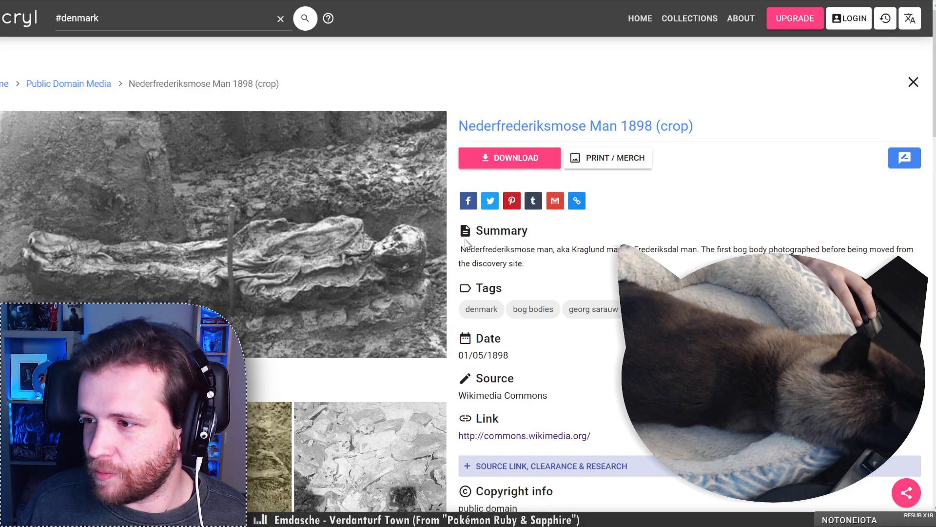
scroll(469, 251, "down", 2)
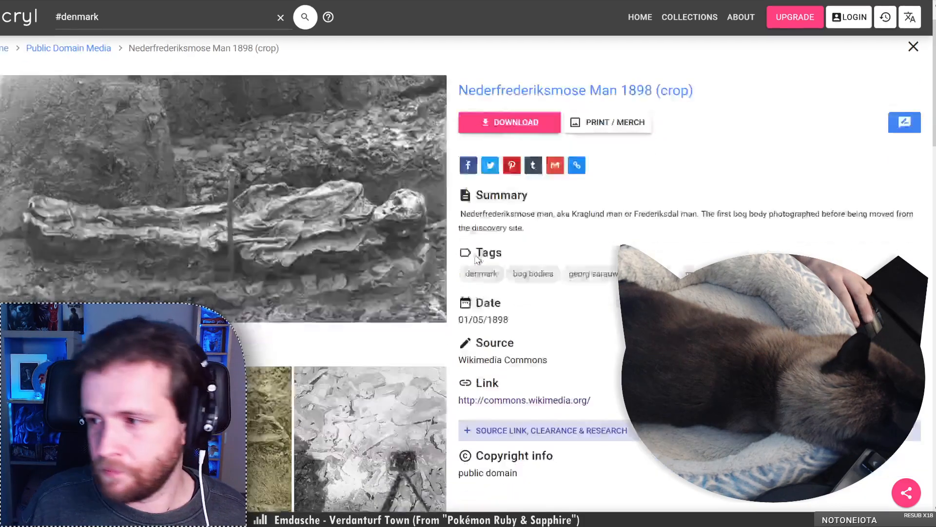
scroll(498, 317, "up", 2)
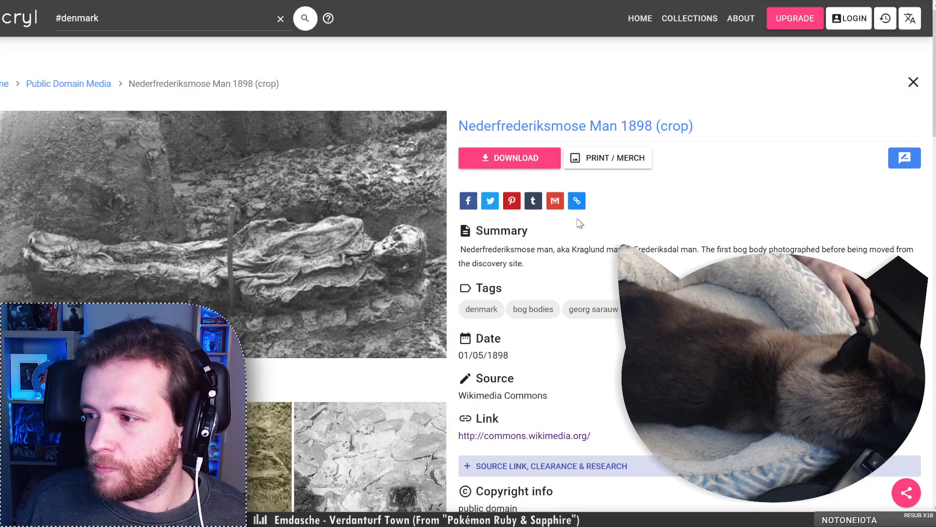
Copy "Nederfrederiksmose man" from the photo's summary and search Wikimedia Commons for it
left_click_drag(462, 250, 561, 251)
key("ctrl+c")
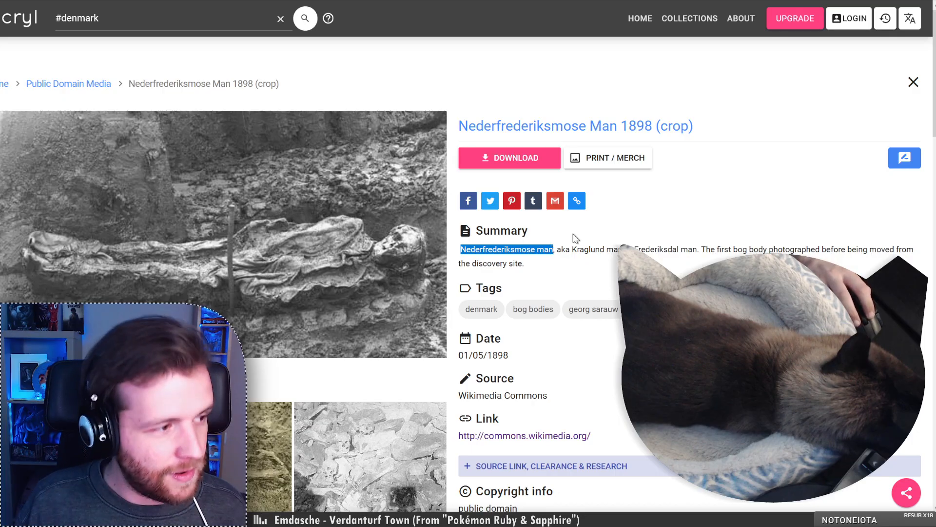
left_click(481, 1)
left_click(779, 37)
key("ctrl+v")
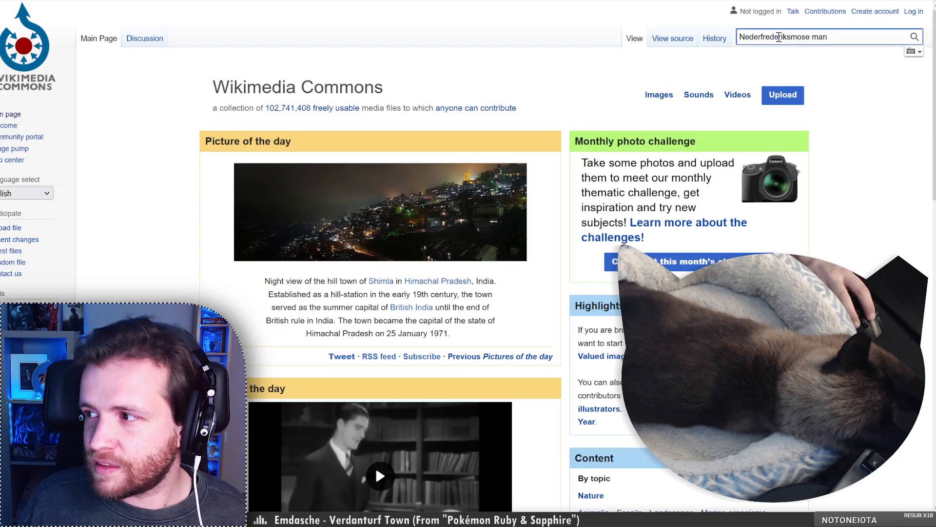
key("Return")
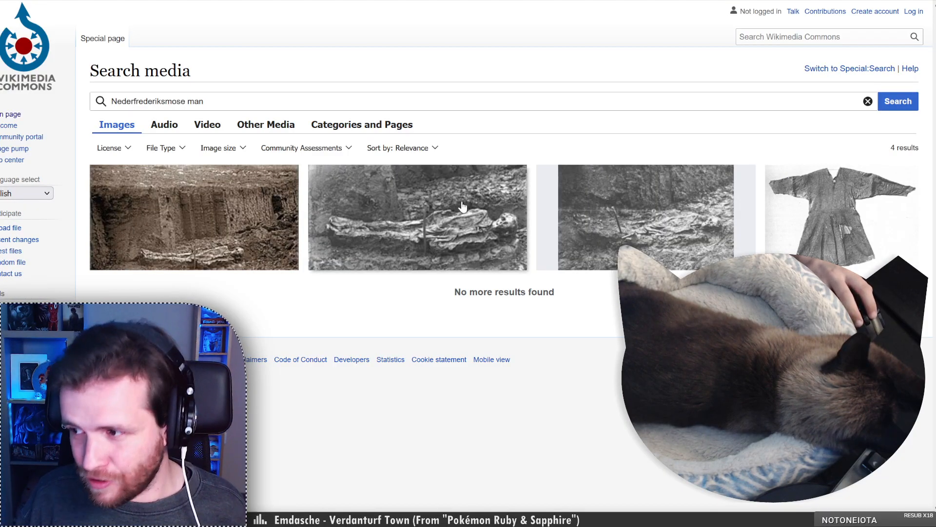
Preview the sepia excavation photo and the tunic image from the search results
left_click(445, 235)
left_click(234, 72)
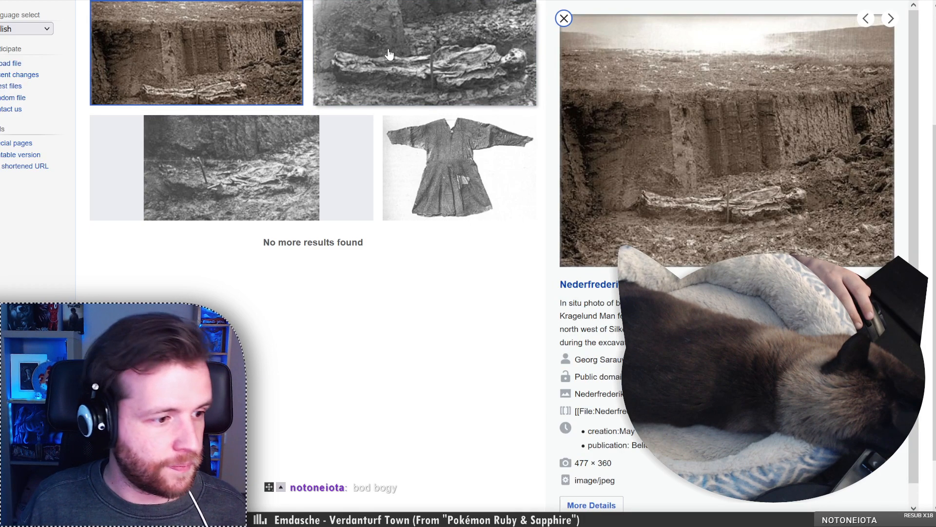
left_click(389, 54)
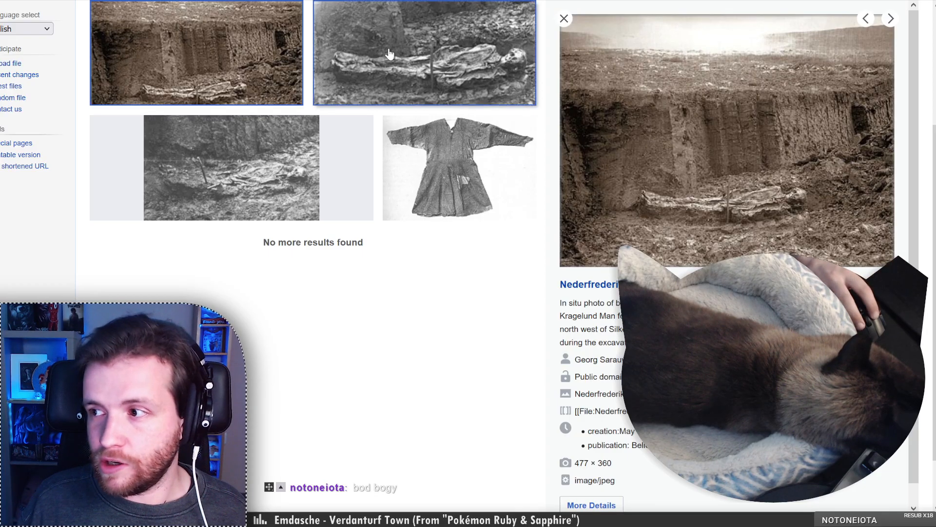
left_click(488, 146)
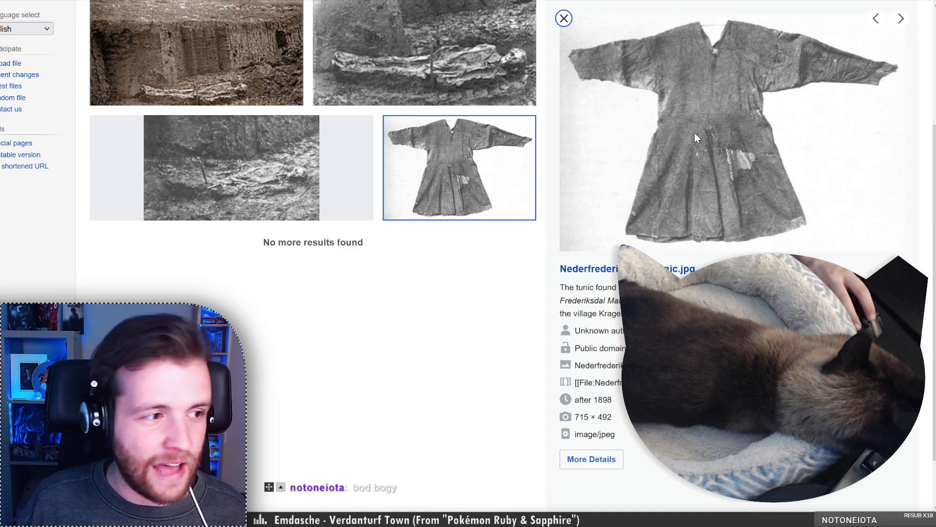
Open the file page of the close-up 1898 bog body photo and review its resolution, source and licensing details
left_click(410, 80)
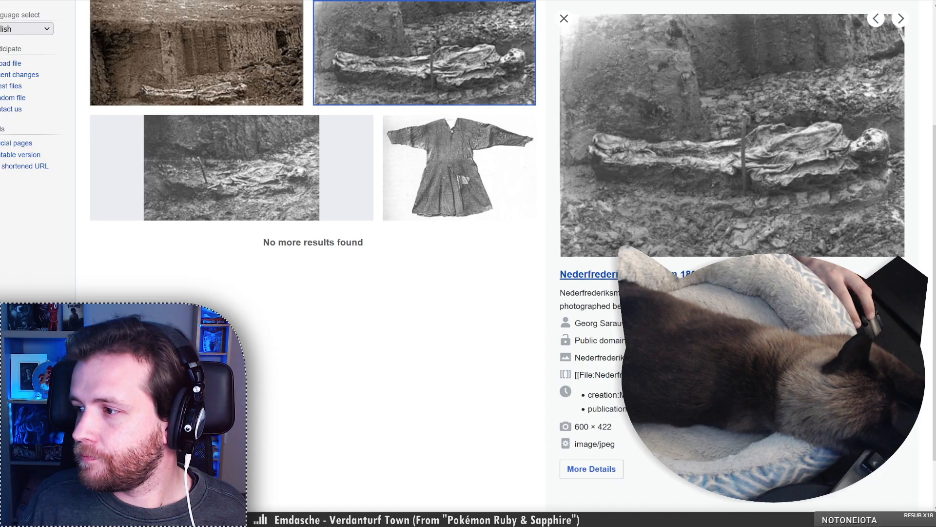
left_click(644, 274)
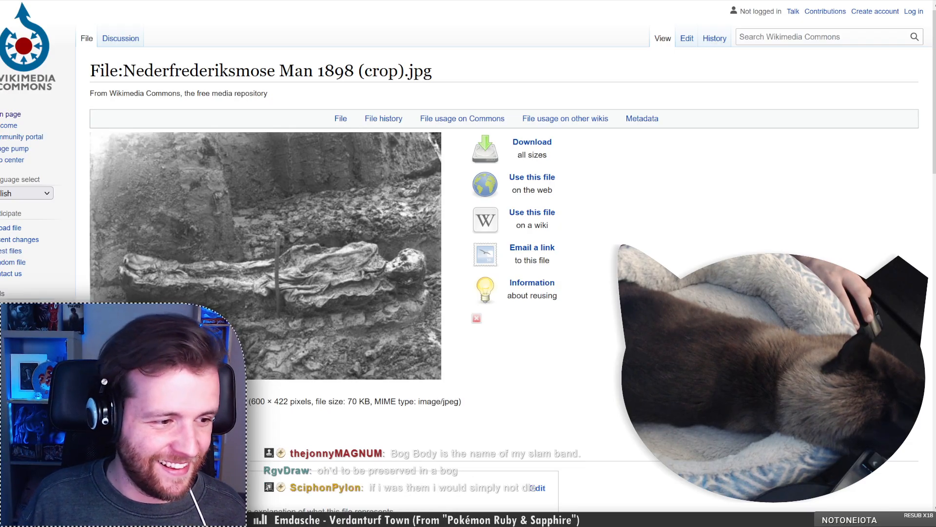
scroll(492, 341, "down", 5)
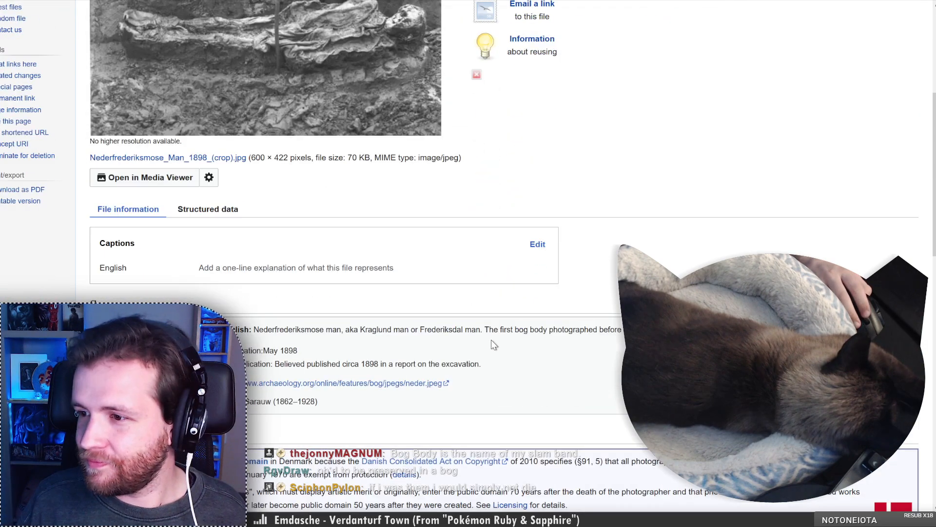
Review the cropped 1898 bog body file's summary and licensing, inspect the photo at full size and enlarged, and close it
scroll(490, 338, "up", 5)
scroll(440, 287, "down", 8)
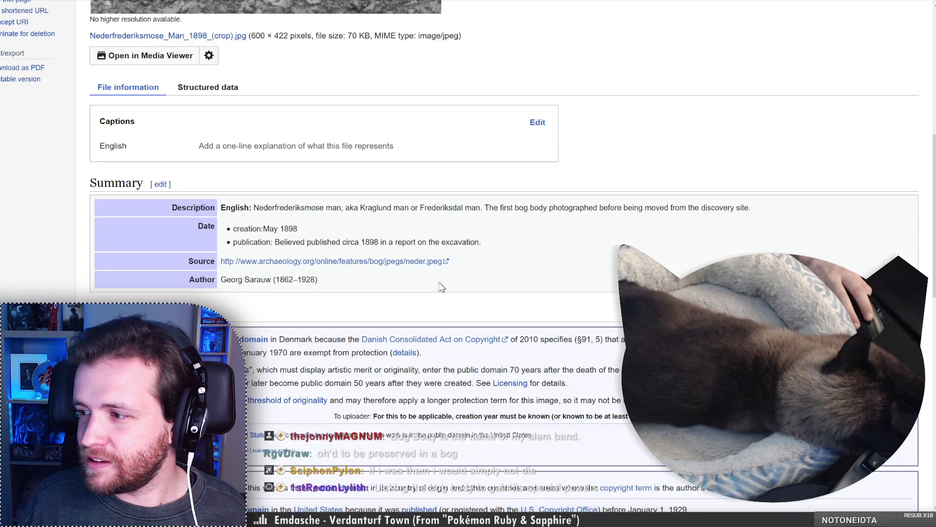
scroll(443, 268, "up", 3)
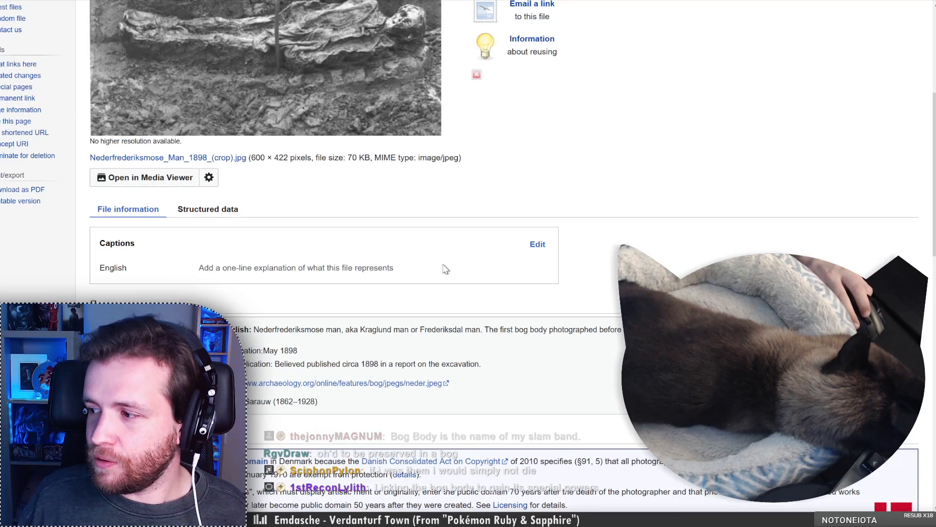
scroll(410, 281, "up", 3)
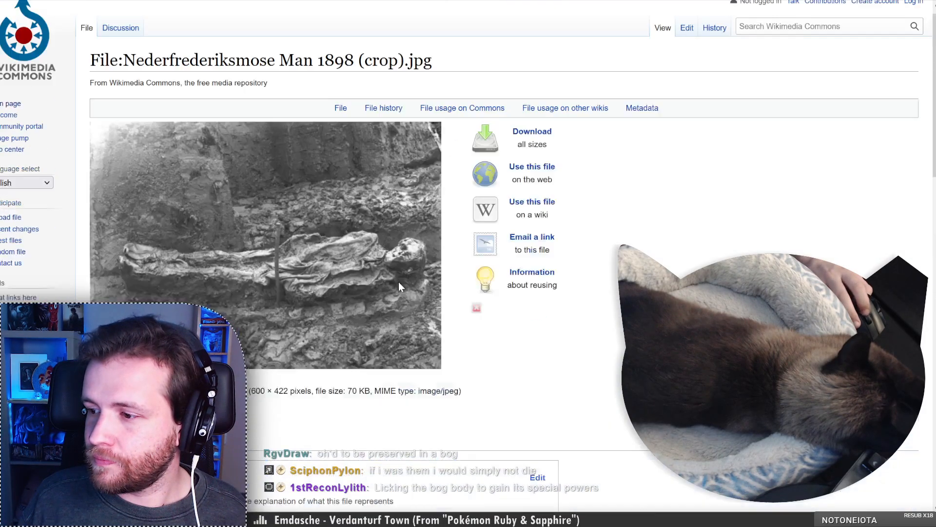
left_click(393, 279)
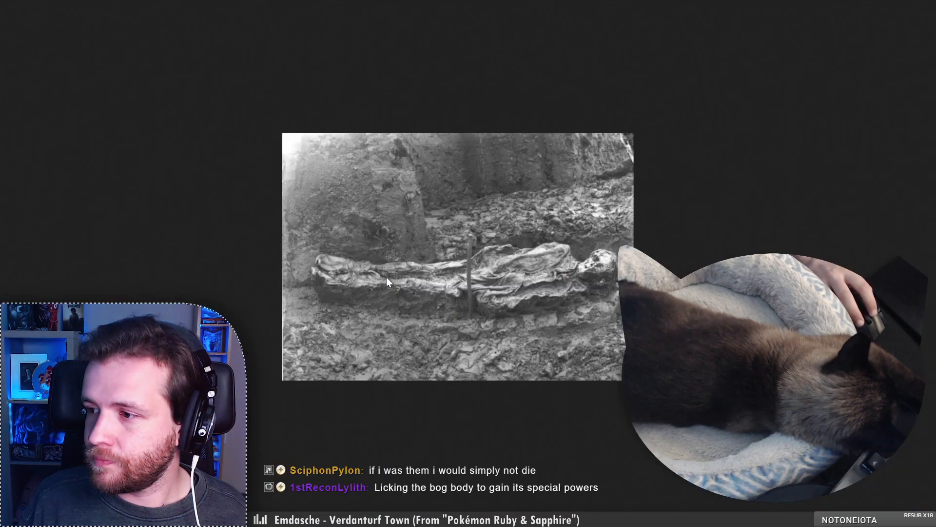
left_click(538, 254)
left_click(541, 285)
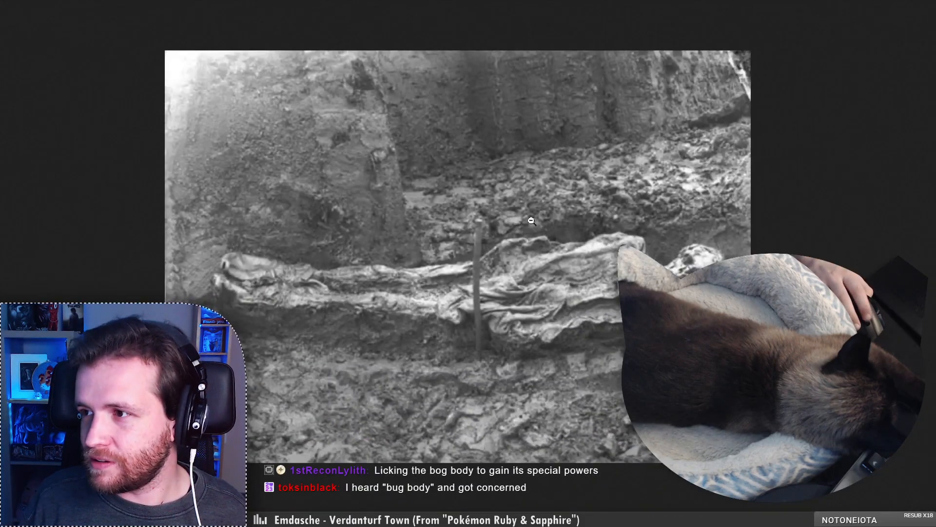
left_click(531, 220)
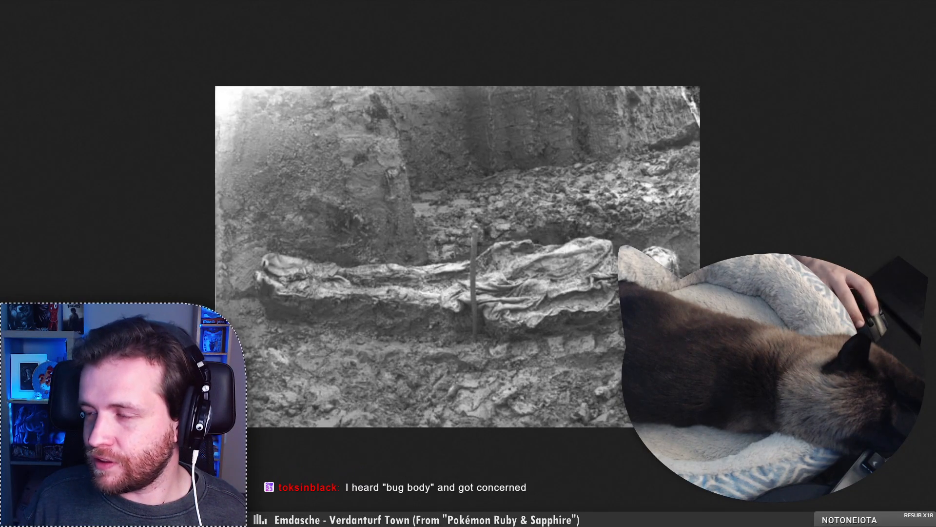
key("ctrl+w")
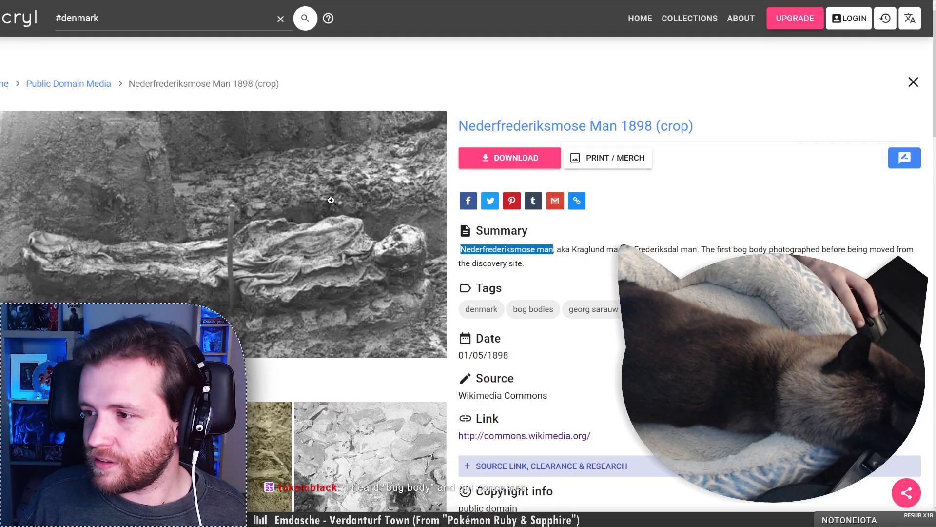
Check the download sizes offered for the Nederfrederiksmose Man crop and look through its similar images
left_click(487, 164)
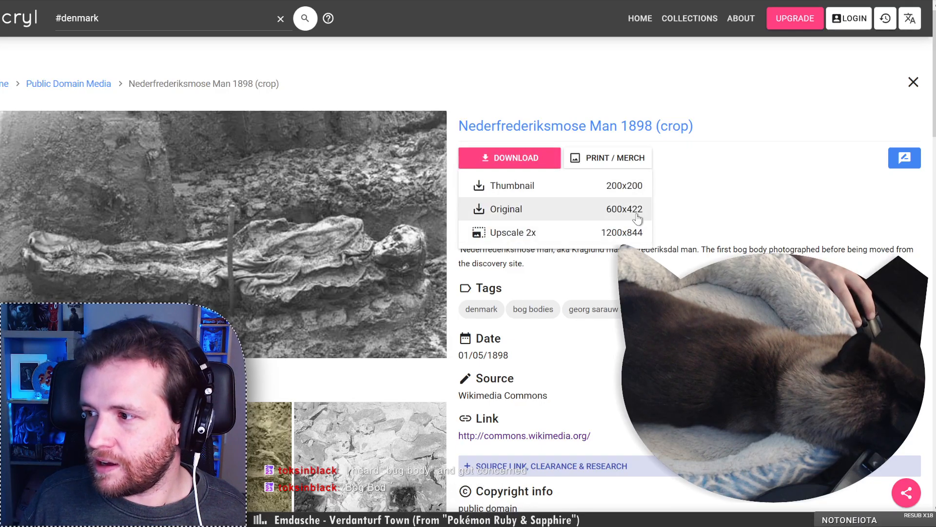
scroll(628, 218, "down", 5)
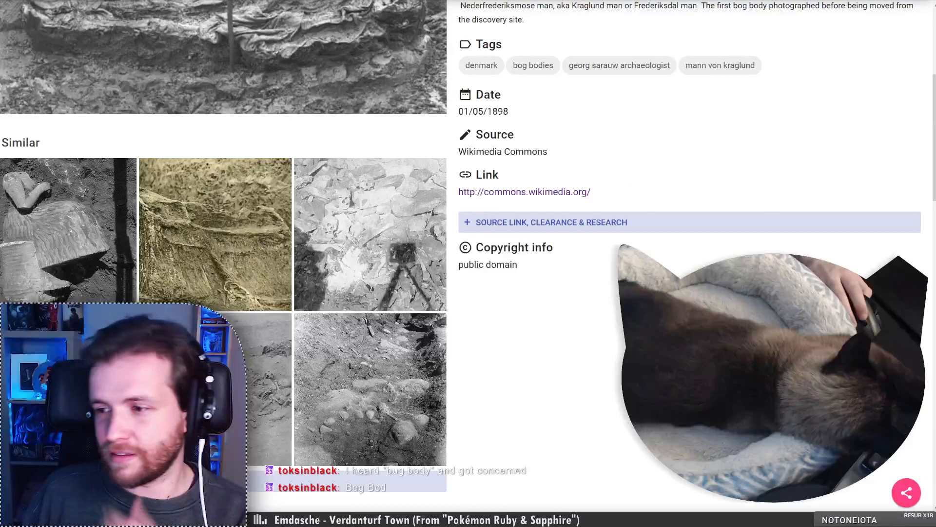
scroll(468, 264, "down", 4)
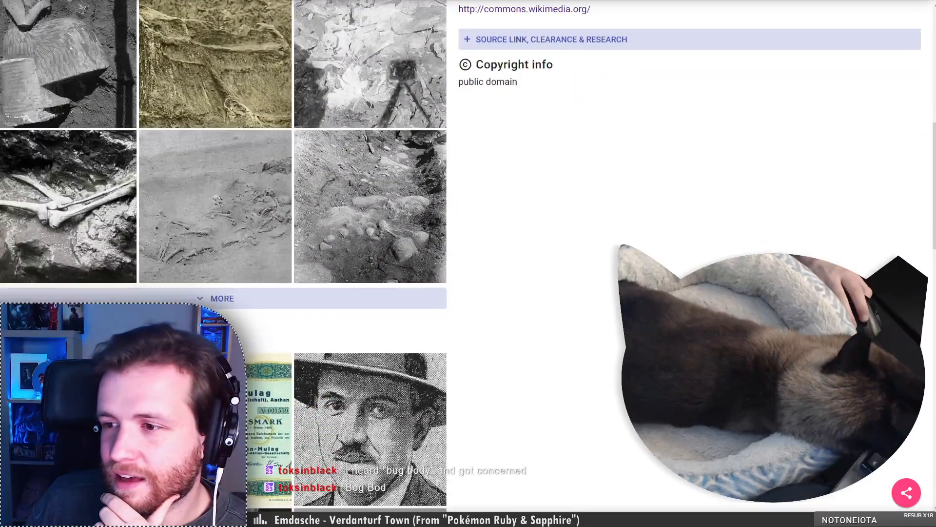
scroll(469, 263, "up", 10)
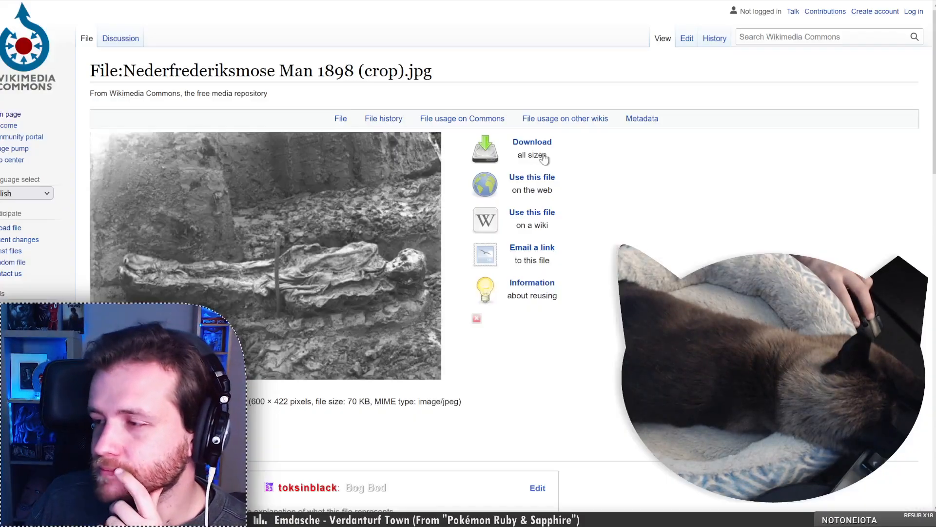
Close the crop's Commons page, open the sepia excavation photo's file page to check its resolution, and close it
key("ctrl+w")
left_click(200, 77)
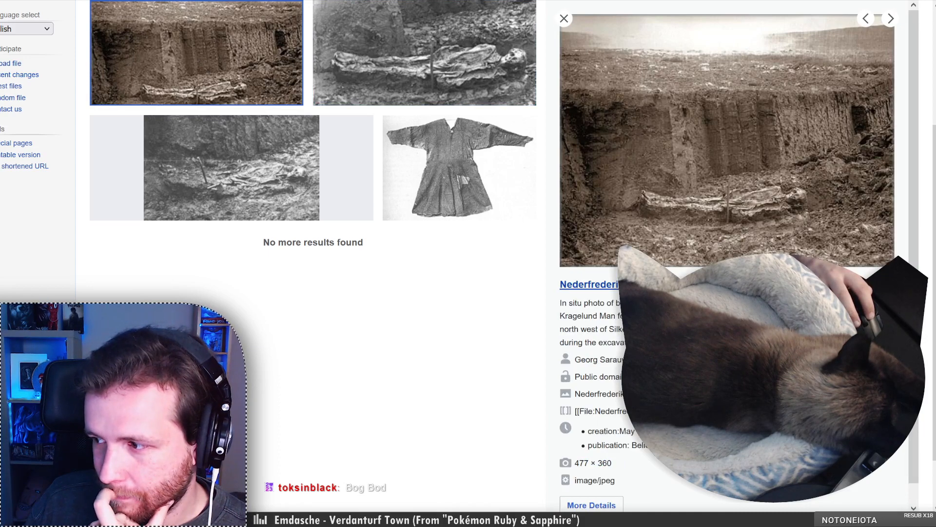
left_click(575, 283)
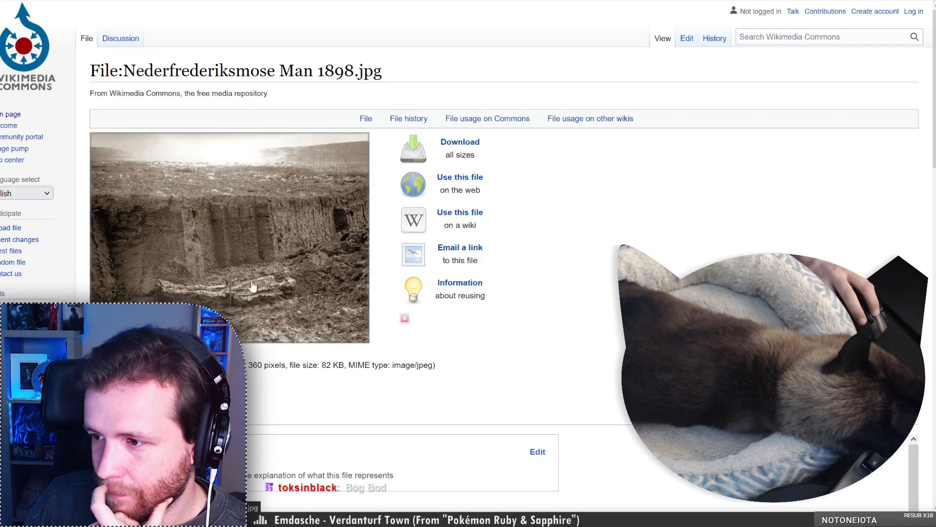
scroll(274, 240, "down", 3)
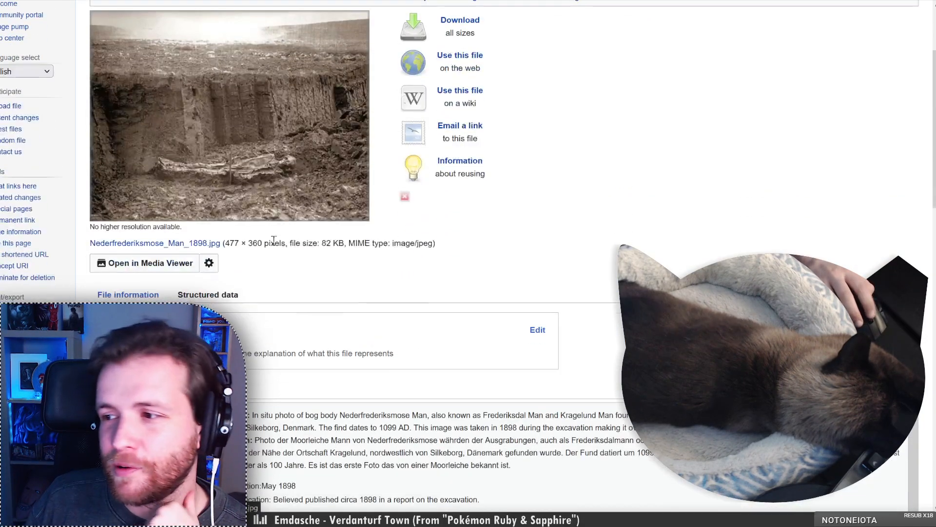
key("ctrl+w")
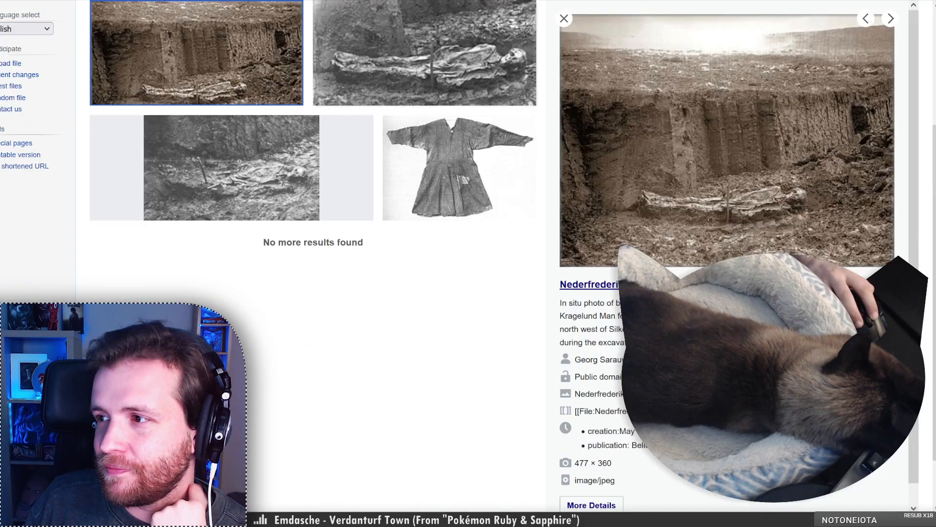
Examine the TinEye matches for the bog body photo under a different sort order, comparing file sizes, and return to the Commons search
key("ctrl+Tab")
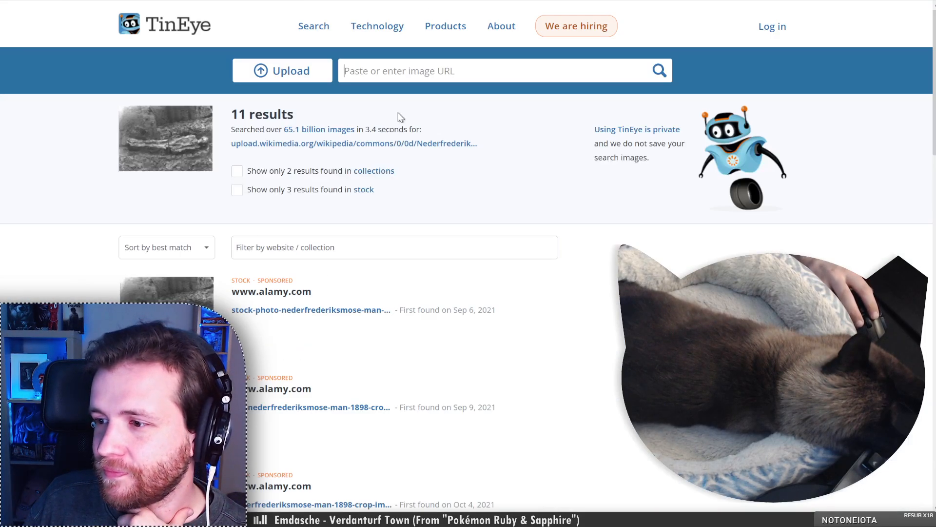
scroll(327, 283, "down", 3)
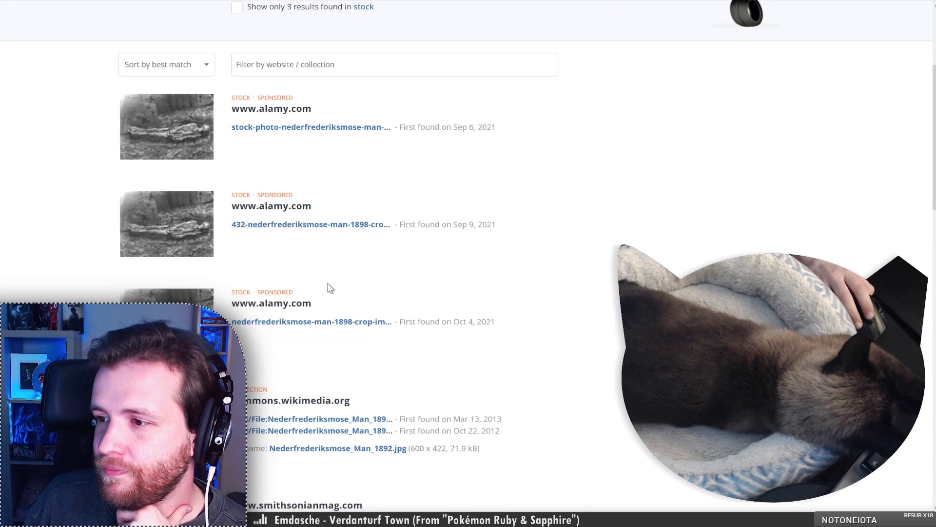
scroll(328, 284, "down", 3)
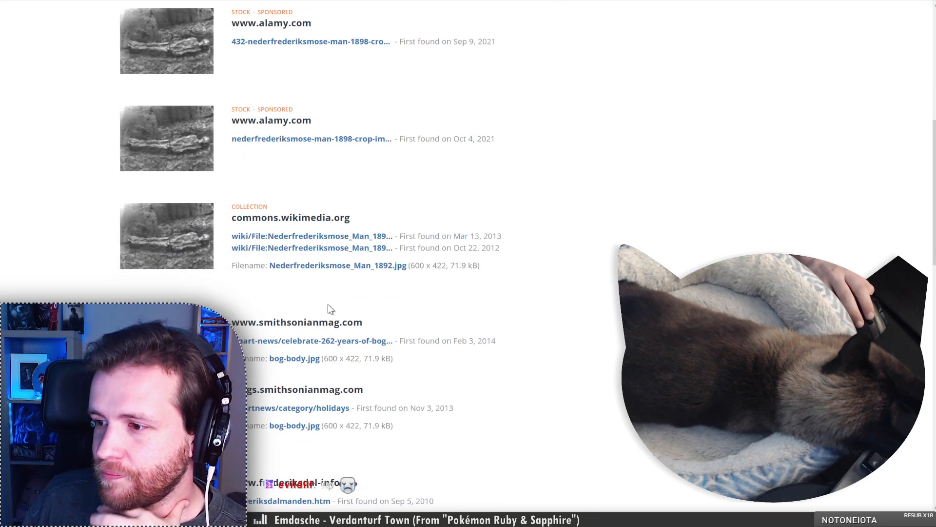
scroll(330, 309, "down", 2)
key("Home")
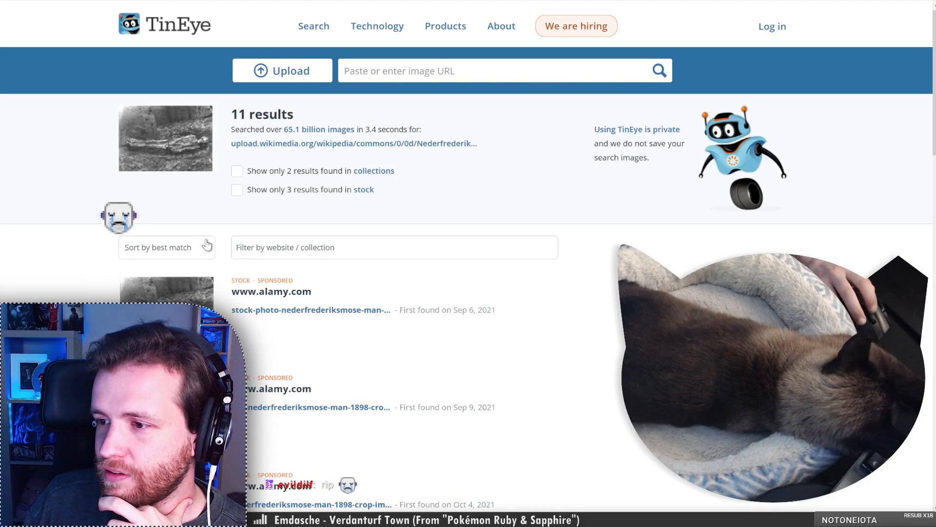
left_click(161, 320)
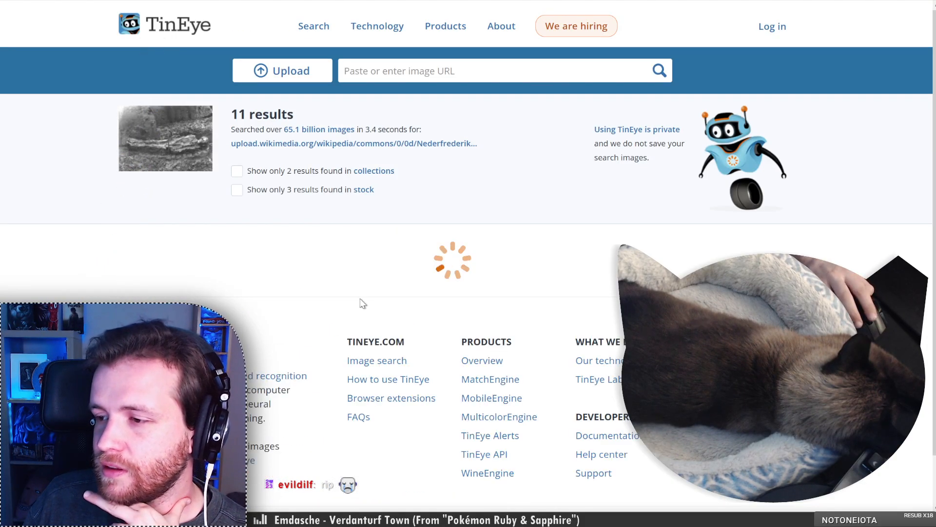
scroll(363, 304, "down", 4)
scroll(363, 304, "down", 1)
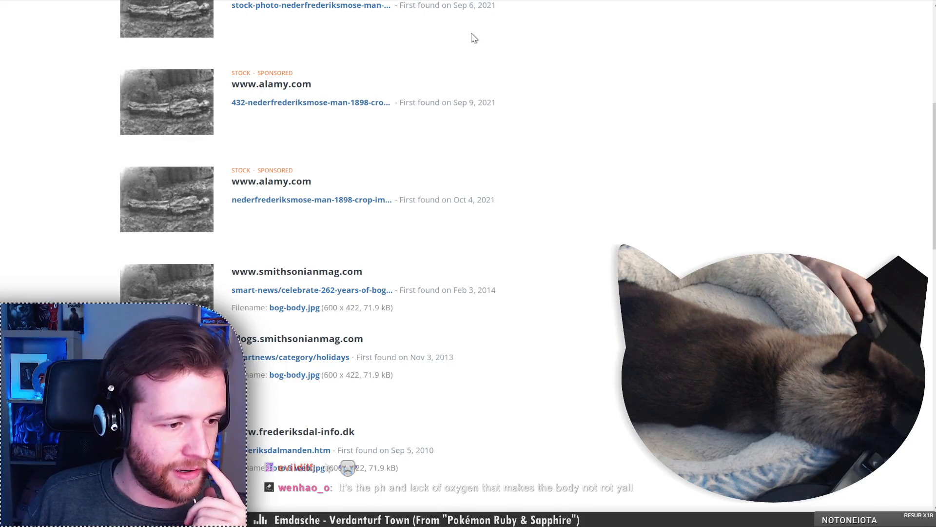
key("ctrl+Tab")
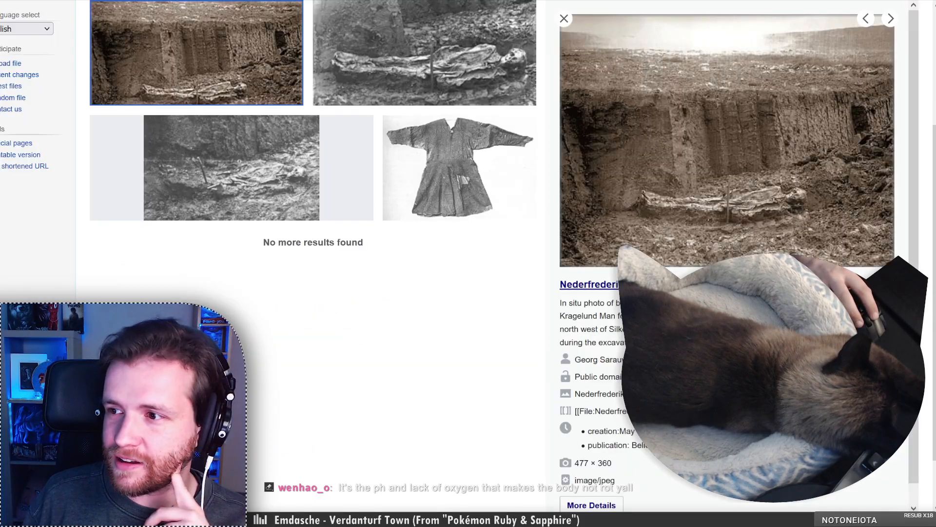
scroll(312, 195, "up", 3)
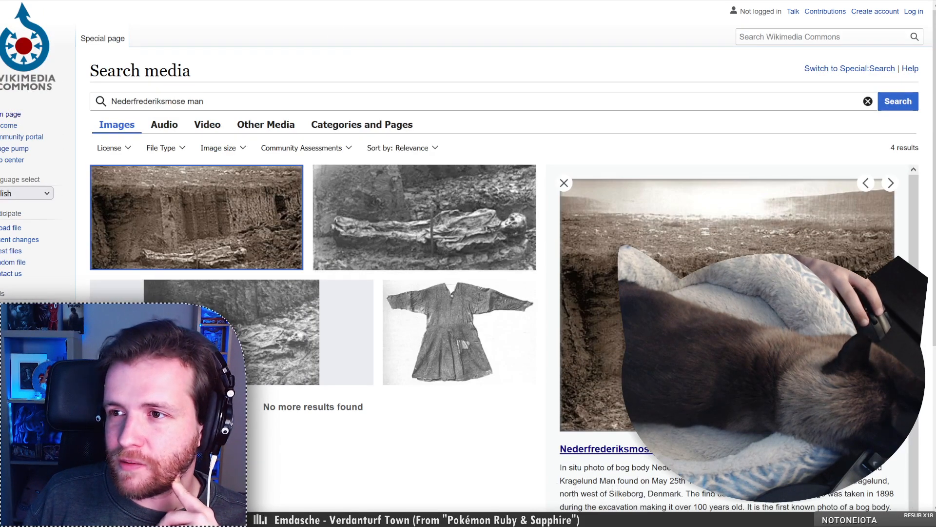
Return to the archeologist image results and preview the Haarlem excavation photo and the captioned Somme trench photo
key("ctrl+Tab")
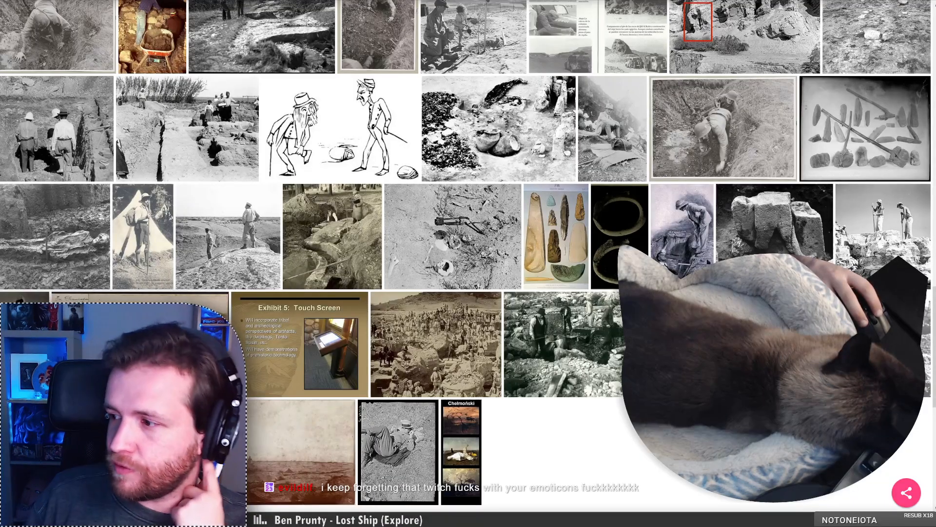
left_click(293, 190)
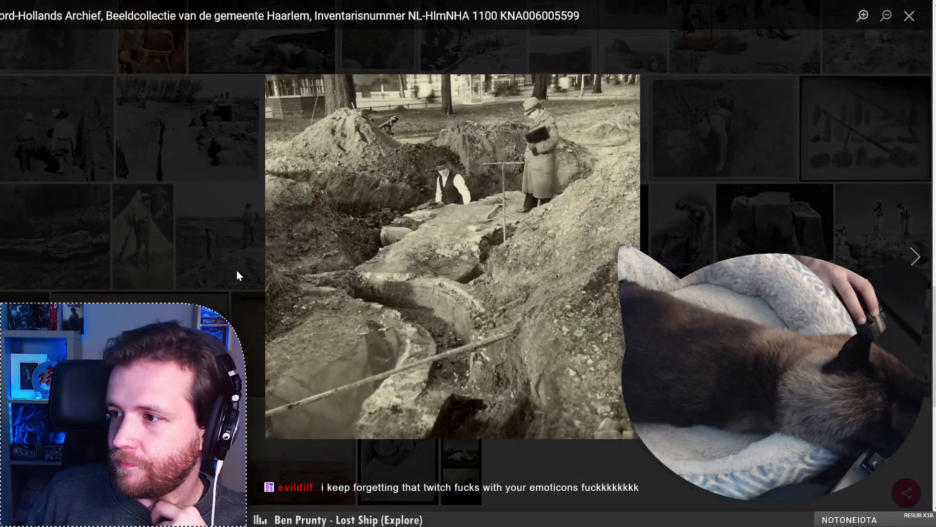
left_click(236, 271)
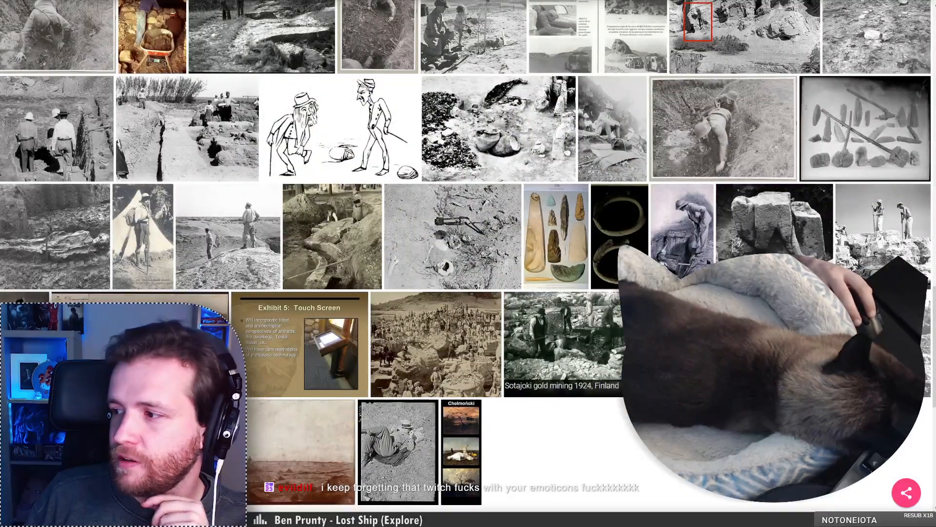
left_click(301, 448)
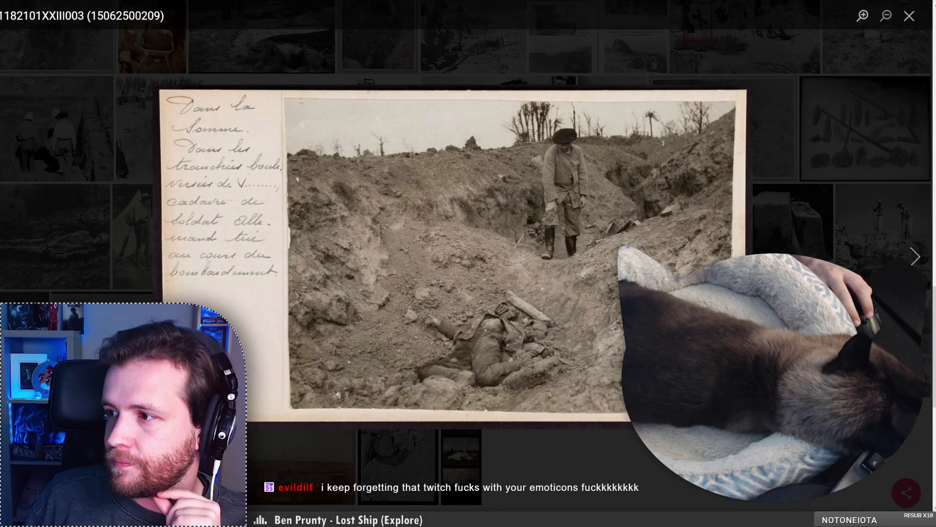
key("Escape")
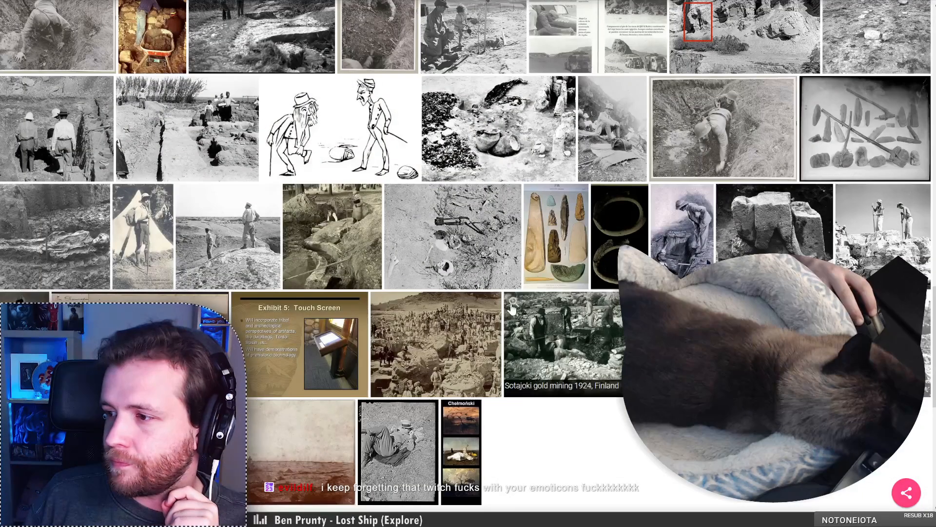
Preview the 1924 Sotajoki gold mining photo and the photo of two men working on top of a stone quarry
left_click(512, 306)
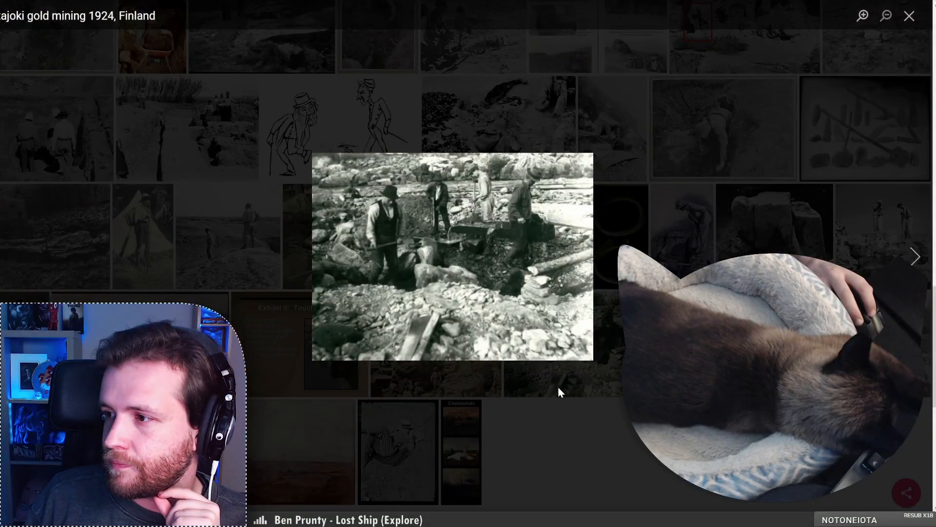
key("Escape")
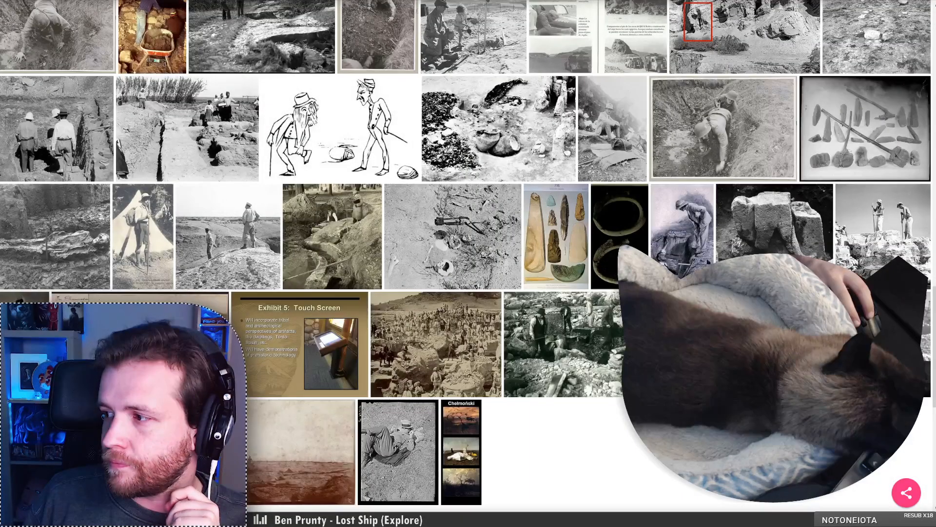
left_click(850, 197)
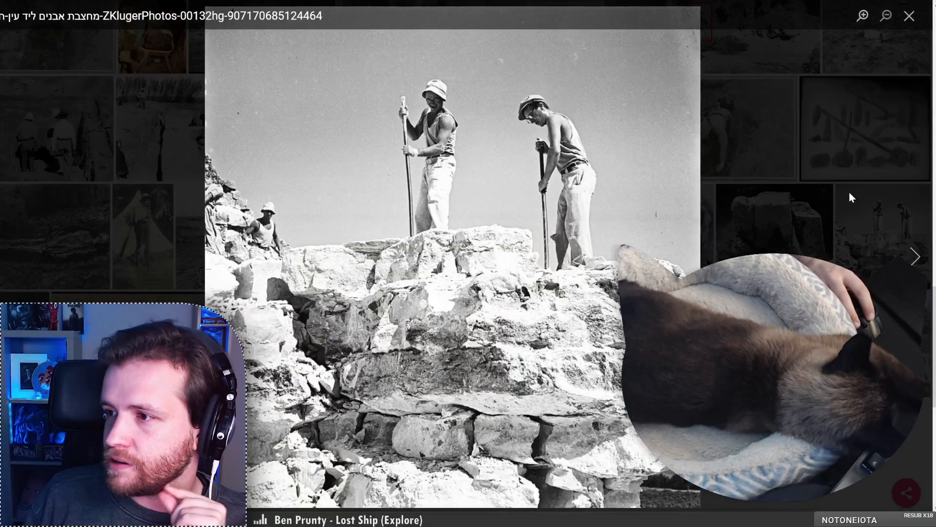
key("Escape")
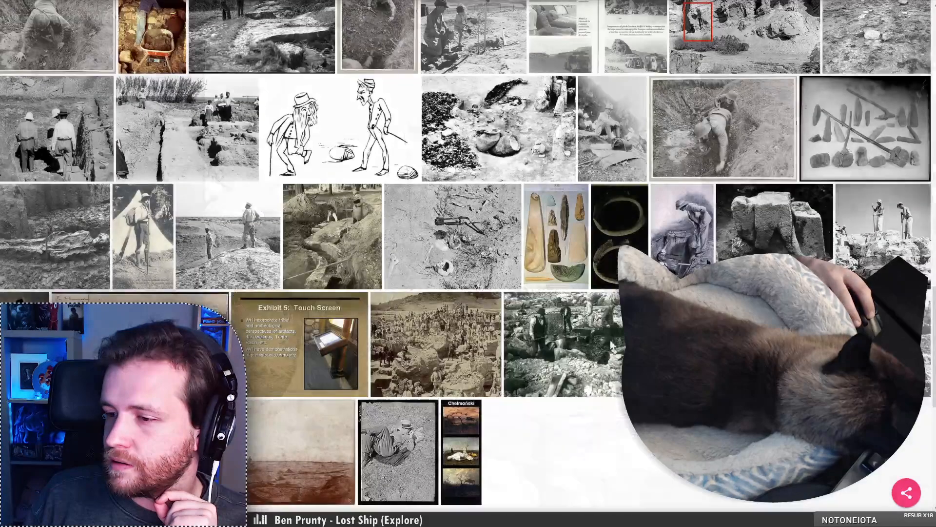
Browse the thumbnails on page 3 of the archeologist results for other usable photos
scroll(612, 344, "down", 3)
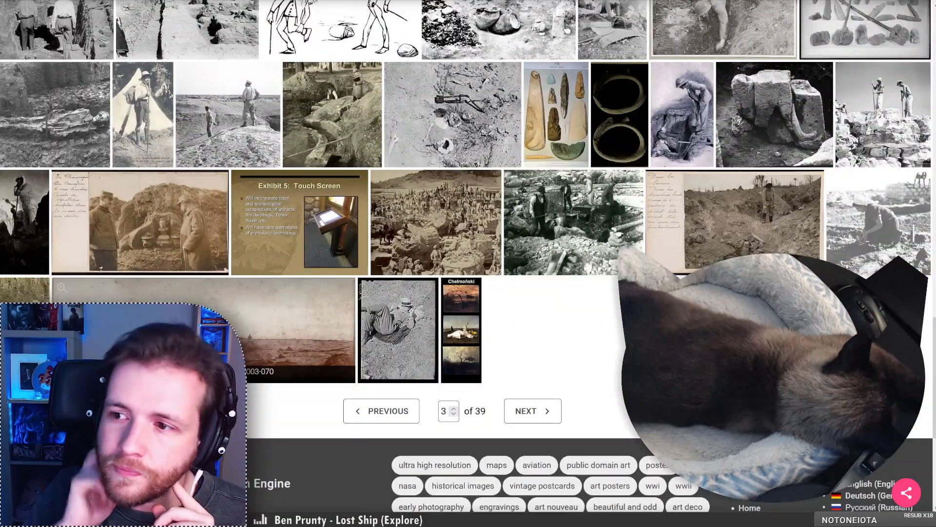
scroll(241, 317, "up", 5)
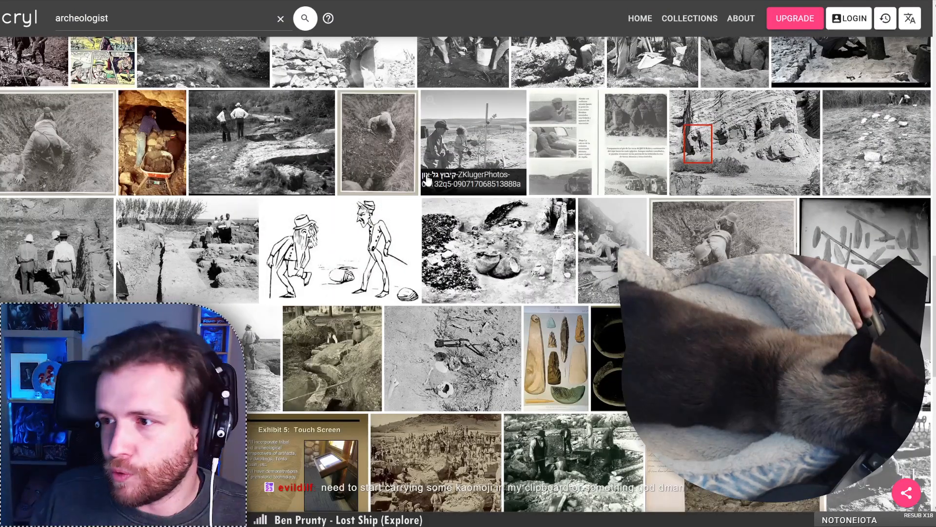
scroll(427, 180, "up", 5)
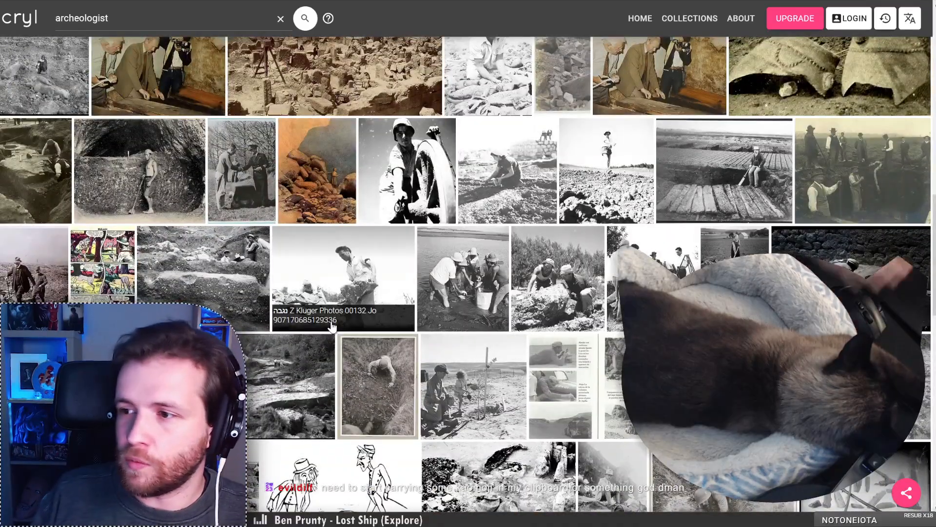
Preview the Olympia ruins photo with the tripod and the photo of men gathered around a dug pit
scroll(332, 326, "up", 3)
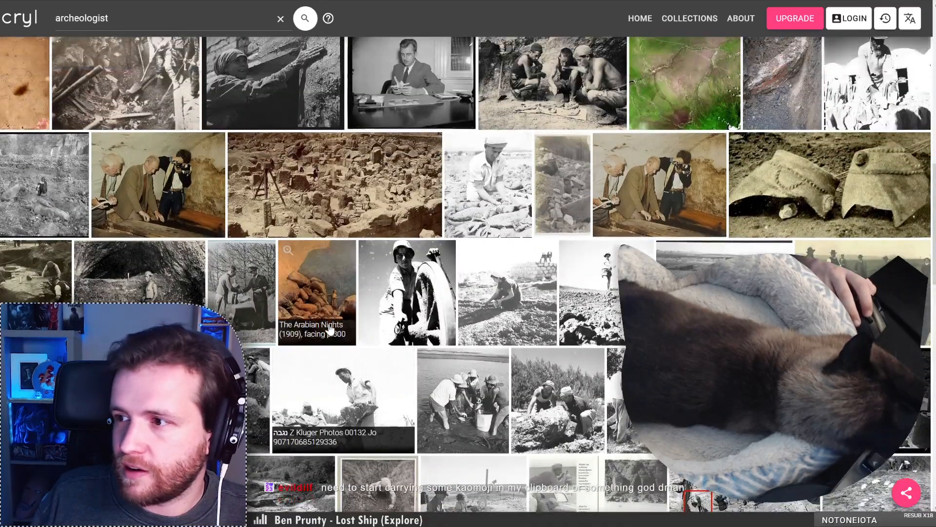
left_click(241, 146)
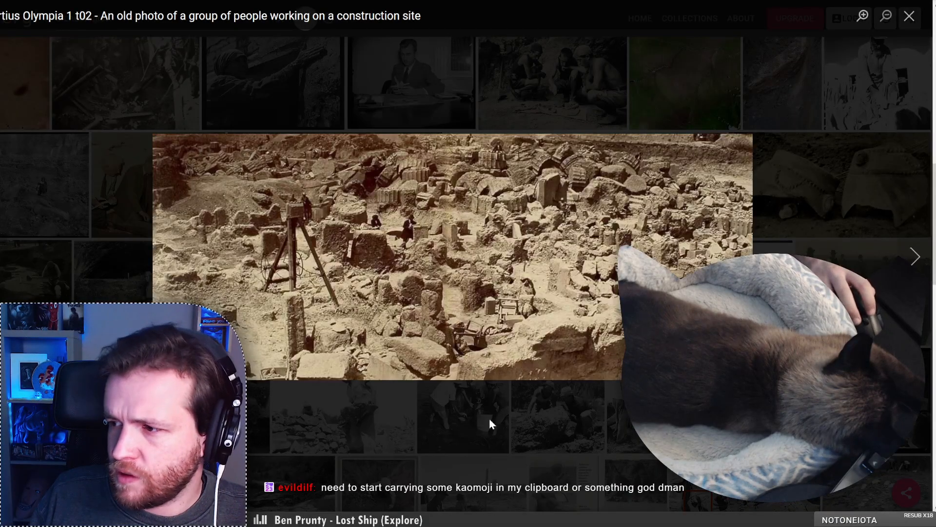
left_click(487, 453)
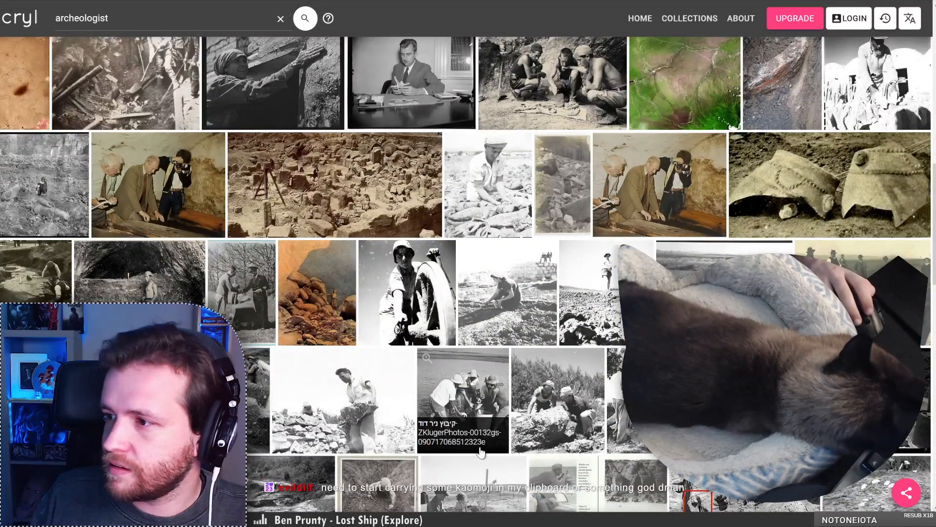
scroll(481, 453, "down", 2)
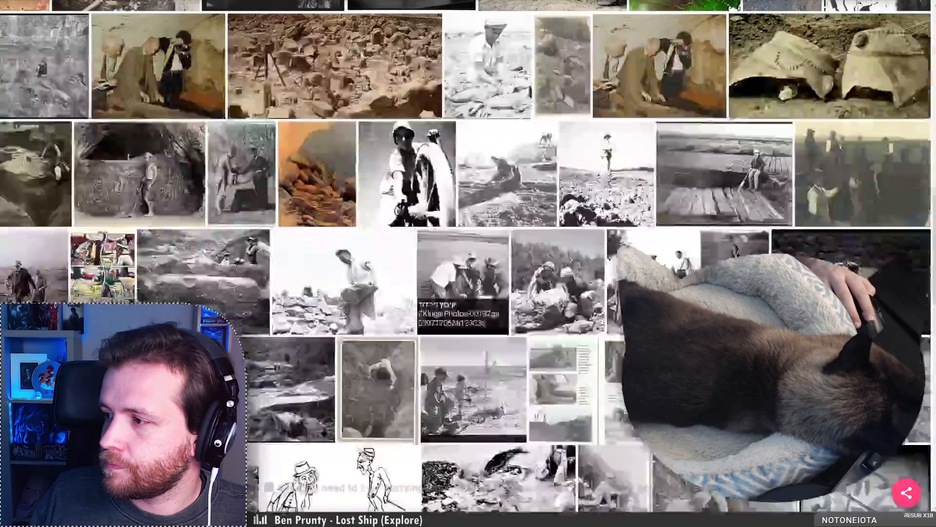
left_click(804, 137)
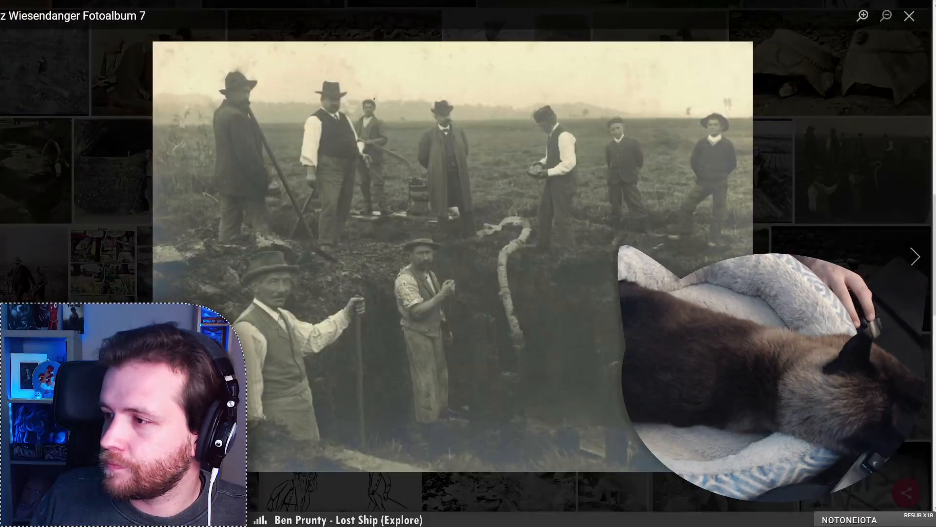
key("Escape")
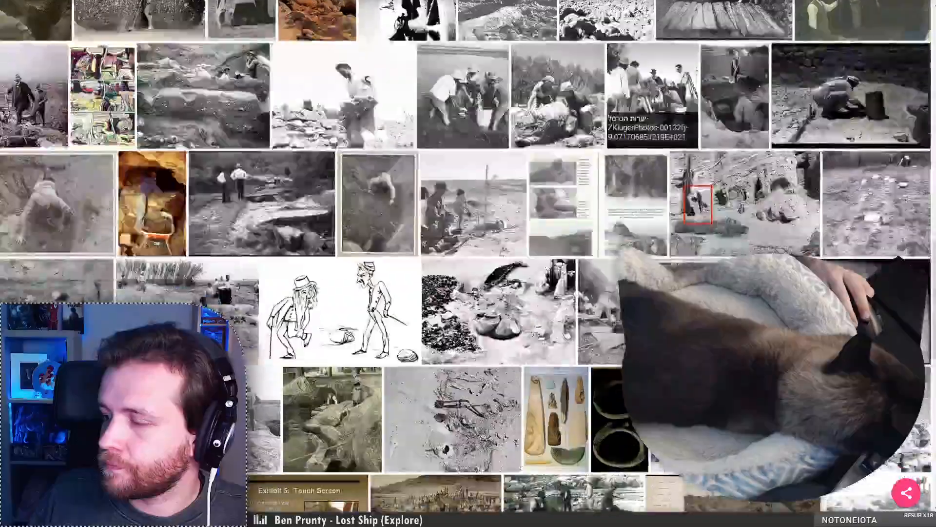
Preview the Tell Ahmar Hittite inscriptions photo further down the archeologist results
scroll(468, 258, "down", 3)
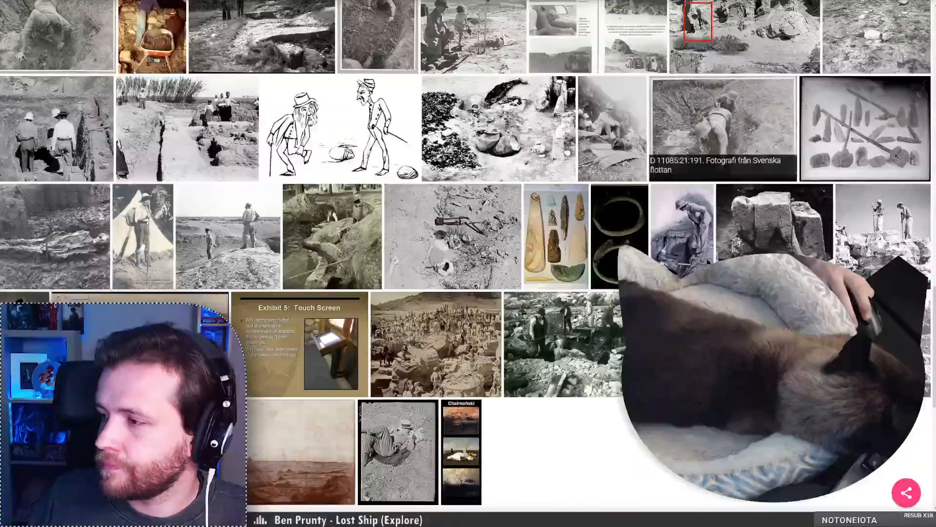
left_click(726, 197)
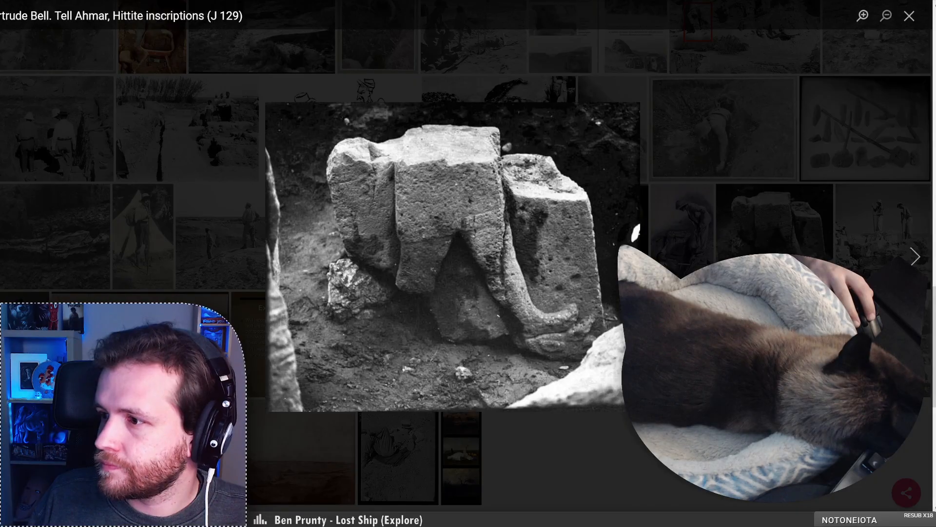
key("Escape")
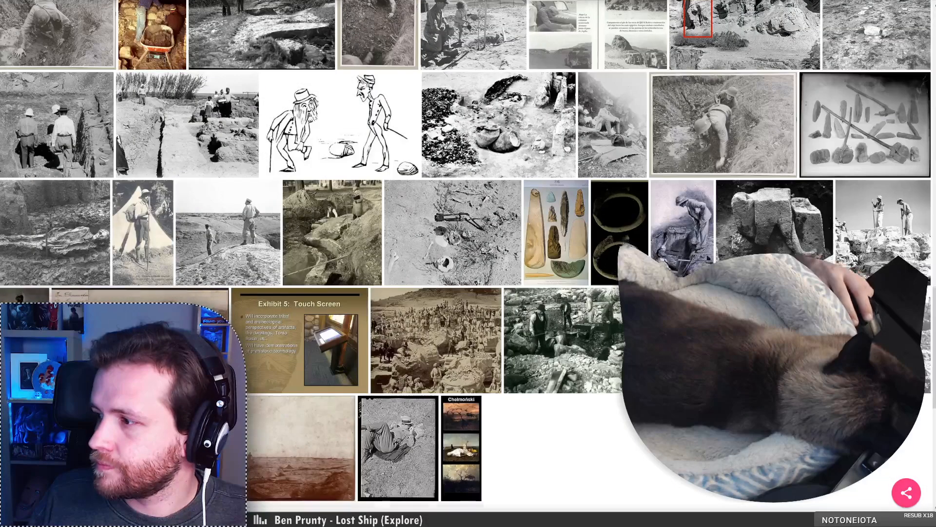
Preview the Great Depression photo of a man lying on the ground, and go to page 4 of the results
scroll(468, 263, "down", 2)
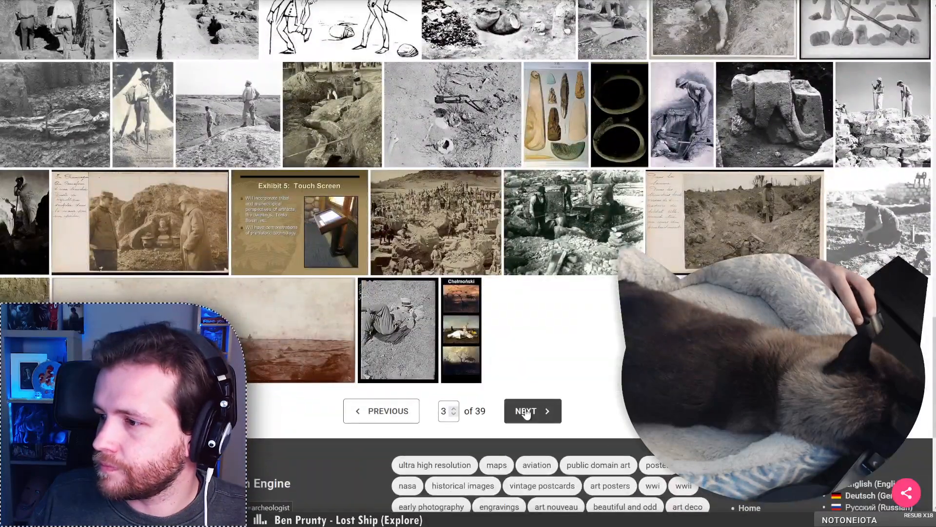
left_click(369, 287)
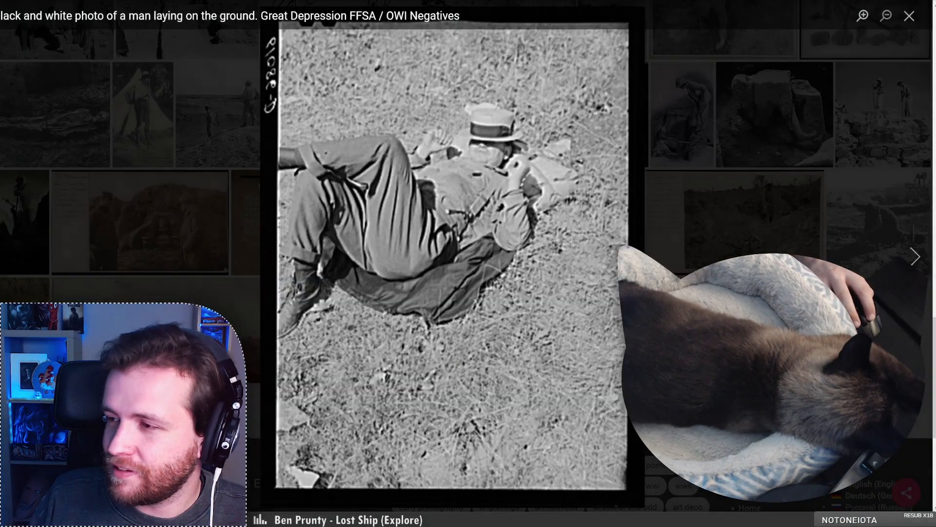
key("Escape")
left_click(532, 410)
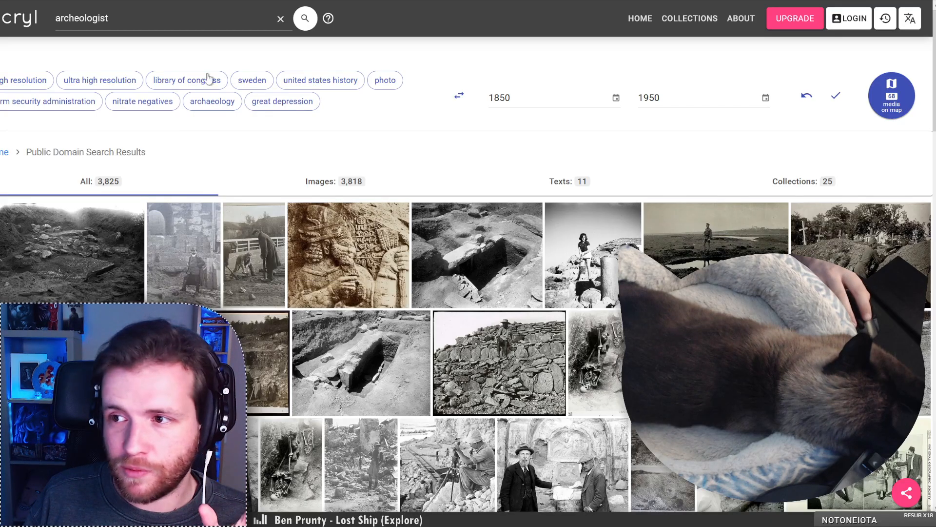
Open the emoji picker with the cursor placed after "archeologist" in the search field
left_click(186, 21)
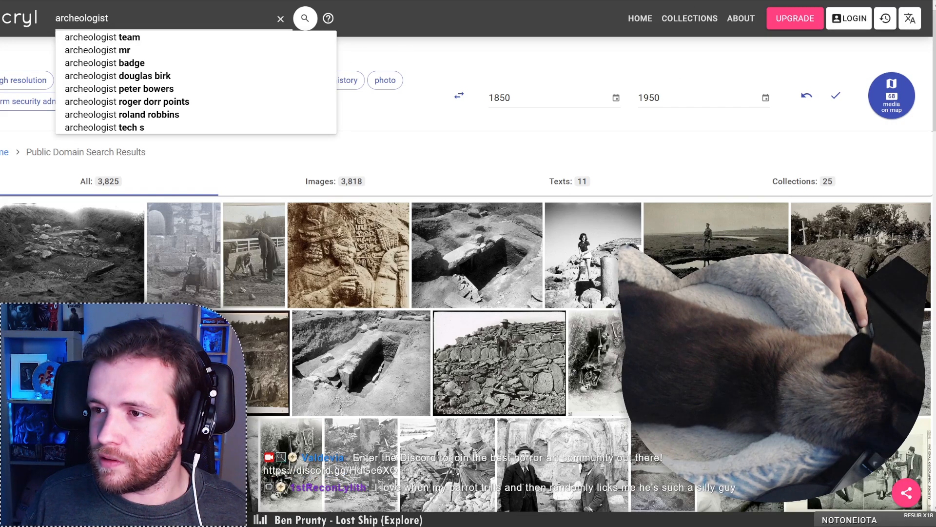
key("super+Down")
key("super+Up")
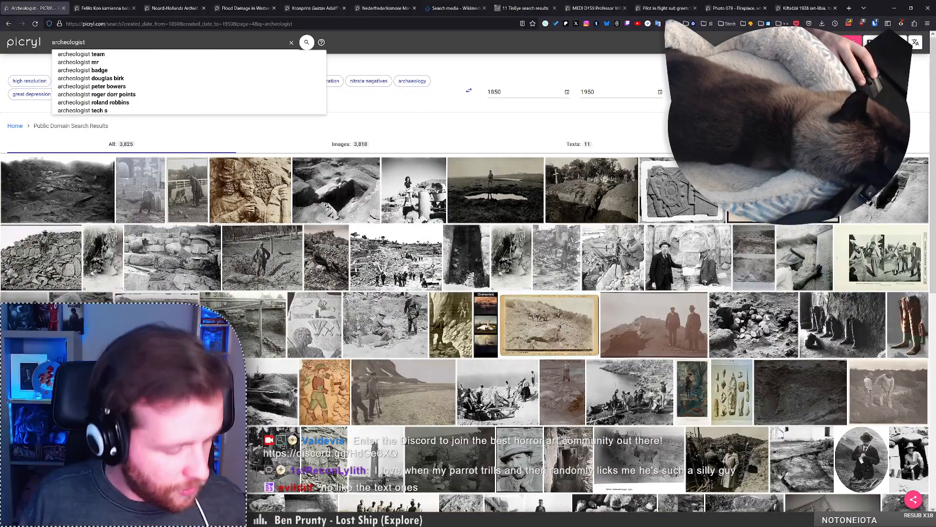
key("super+period")
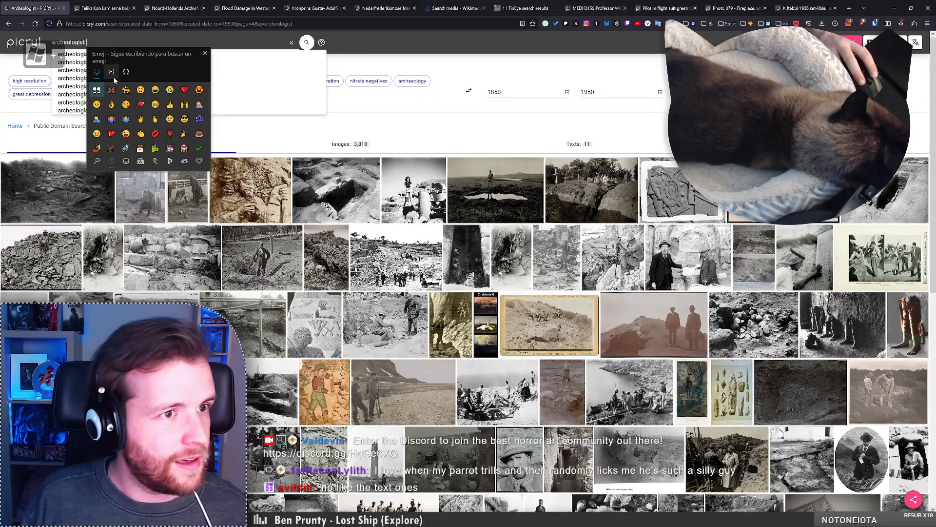
scroll(140, 128, "down", 1)
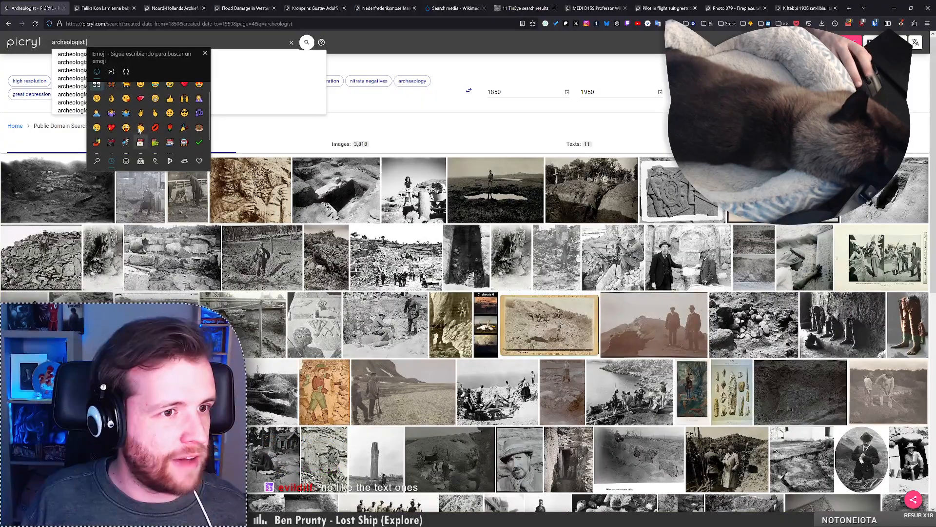
scroll(140, 128, "up", 1)
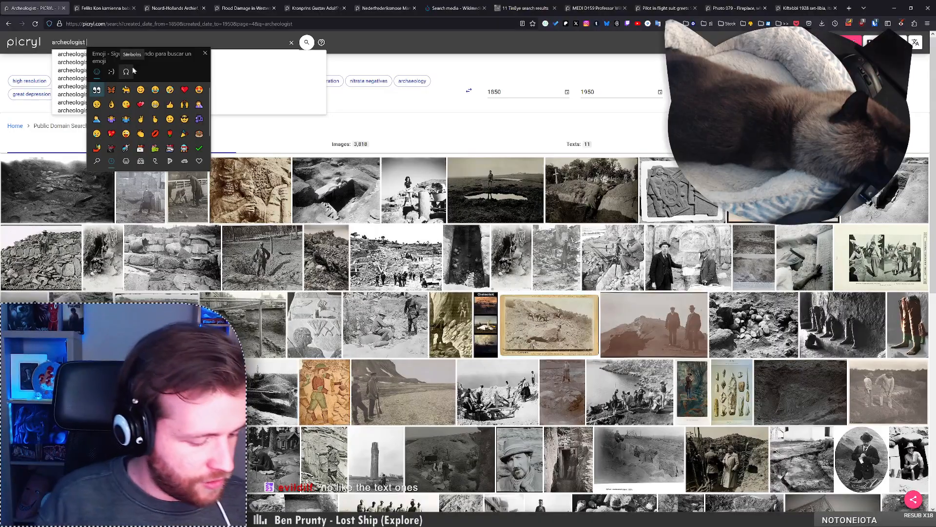
type("ojo")
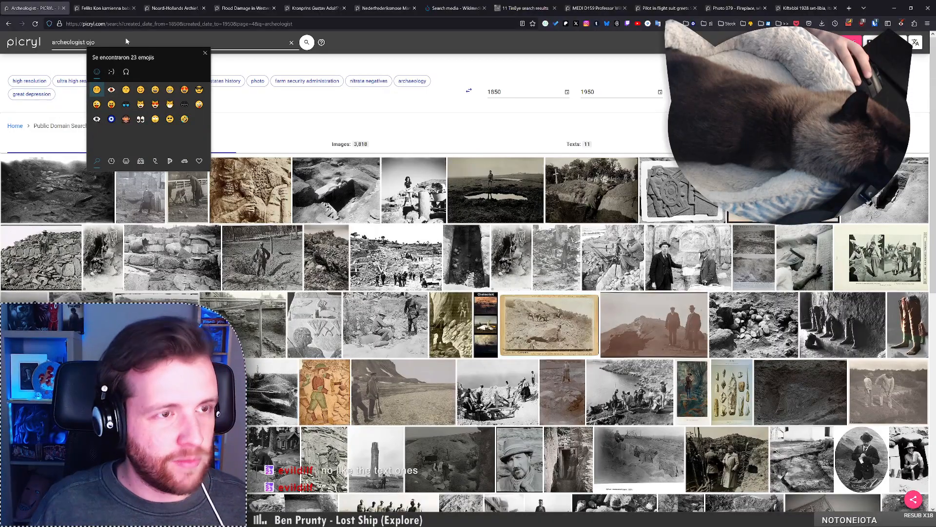
key("BackSpace")
key("BackSpace")
key("BackSpace")
Browse the kaomoji categories and insert the wide-eyed face "o((⊙__⊙))o." after "archeologist" in the search field
left_click(113, 73)
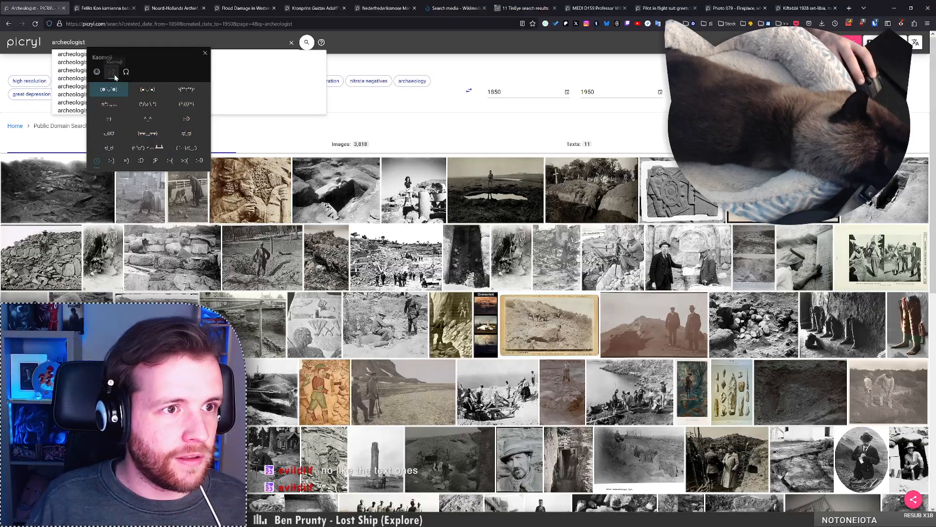
scroll(161, 97, "down", 3)
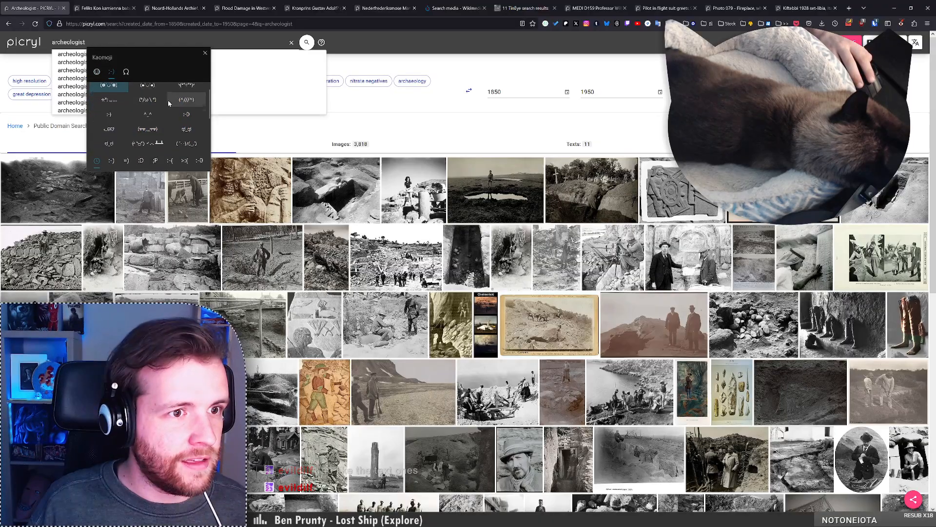
left_click(141, 160)
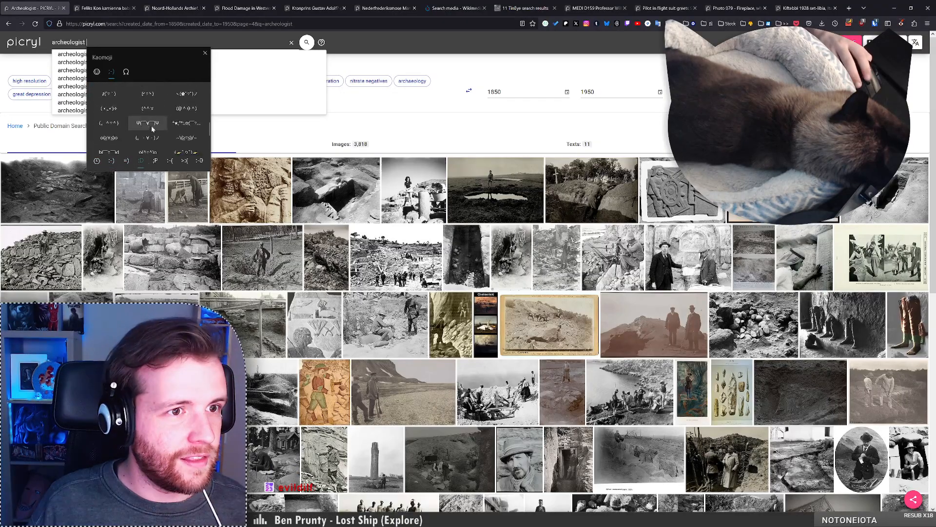
left_click(155, 161)
scroll(164, 123, "down", 3)
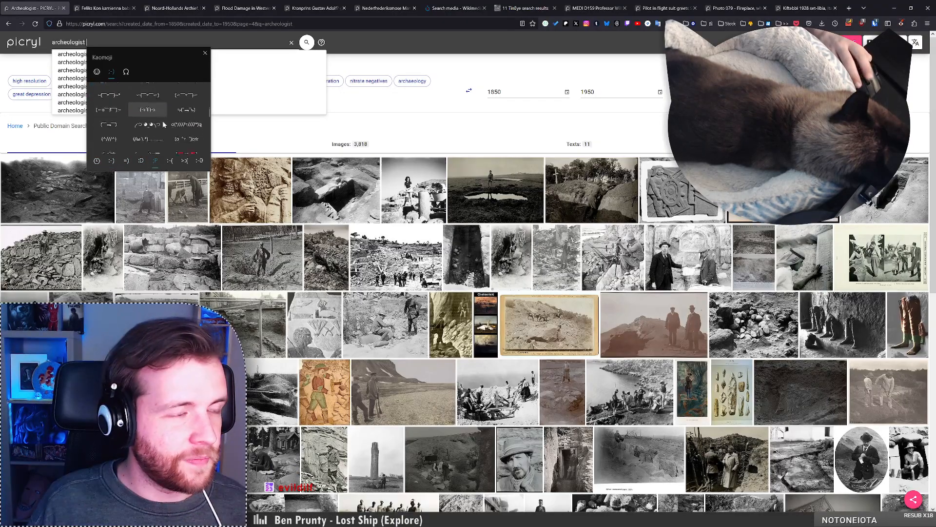
scroll(163, 125, "down", 3)
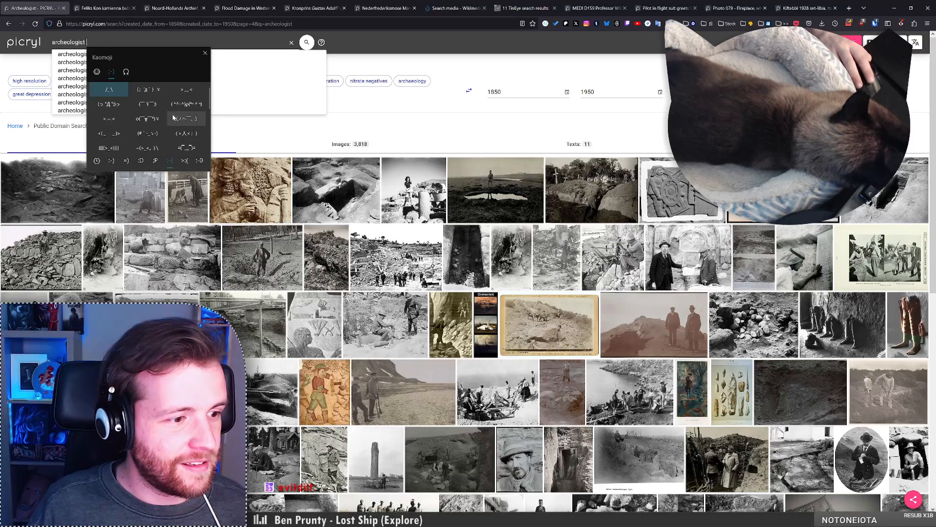
scroll(174, 115, "down", 5)
scroll(178, 117, "down", 5)
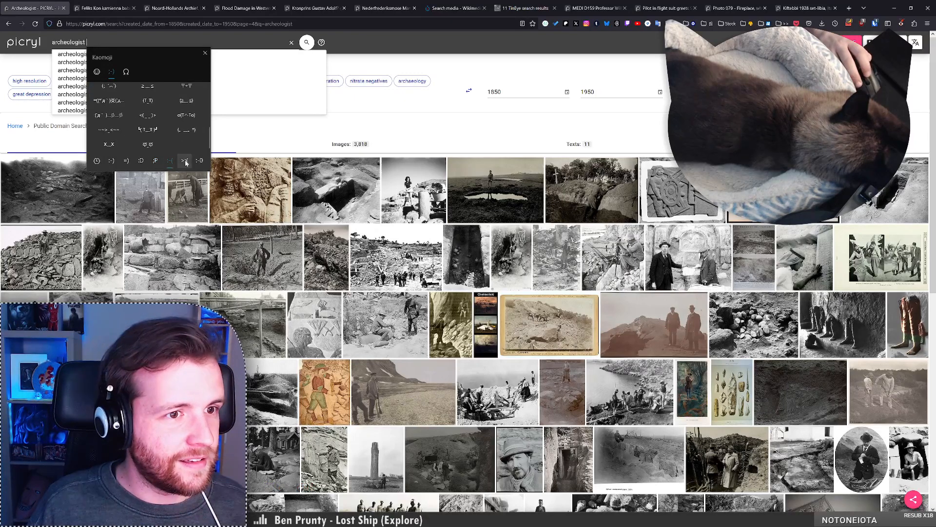
scroll(187, 122, "down", 5)
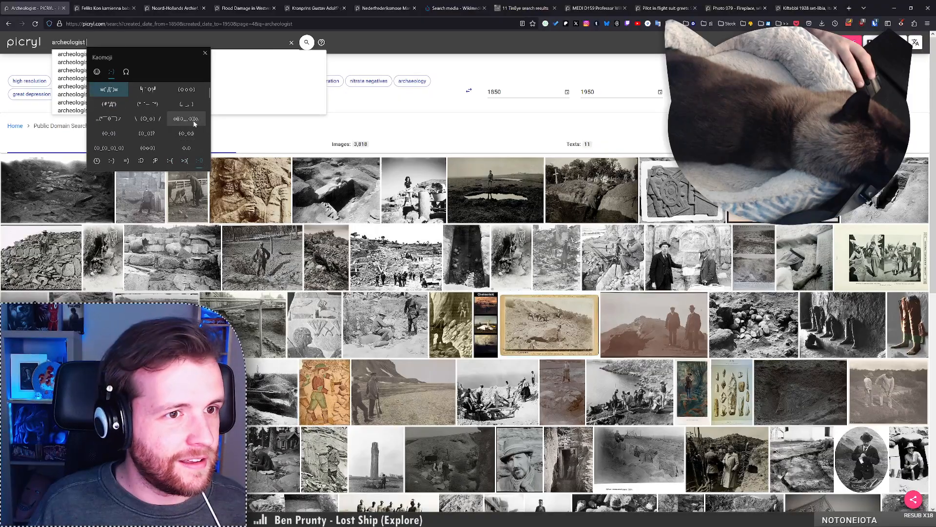
left_click(187, 118)
key("Escape")
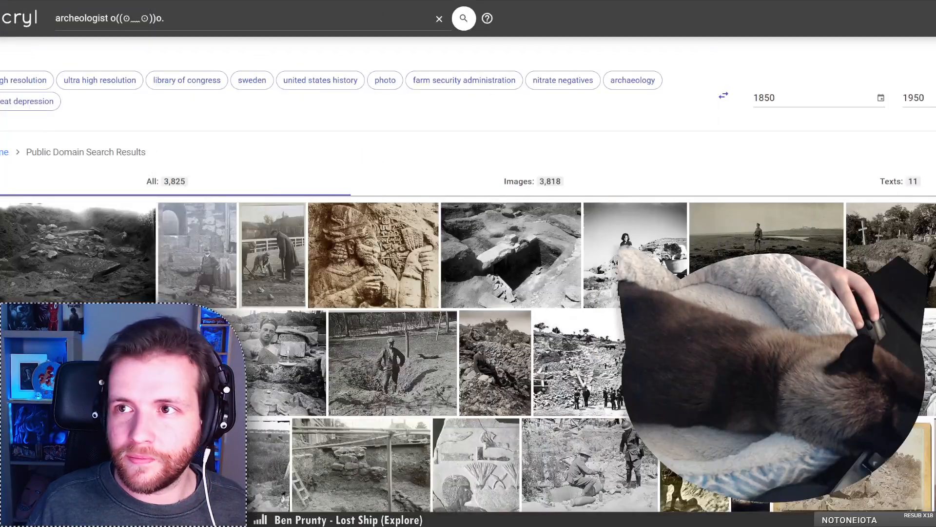
left_click(164, 19)
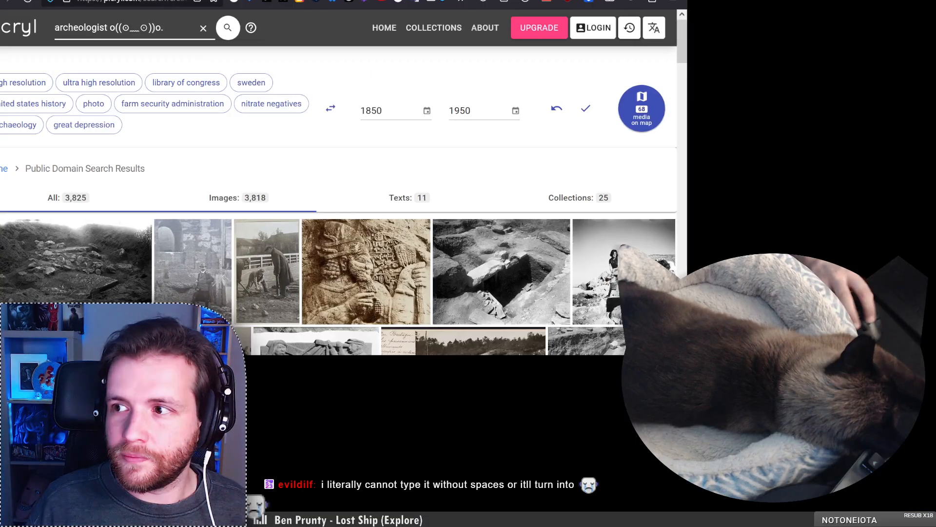
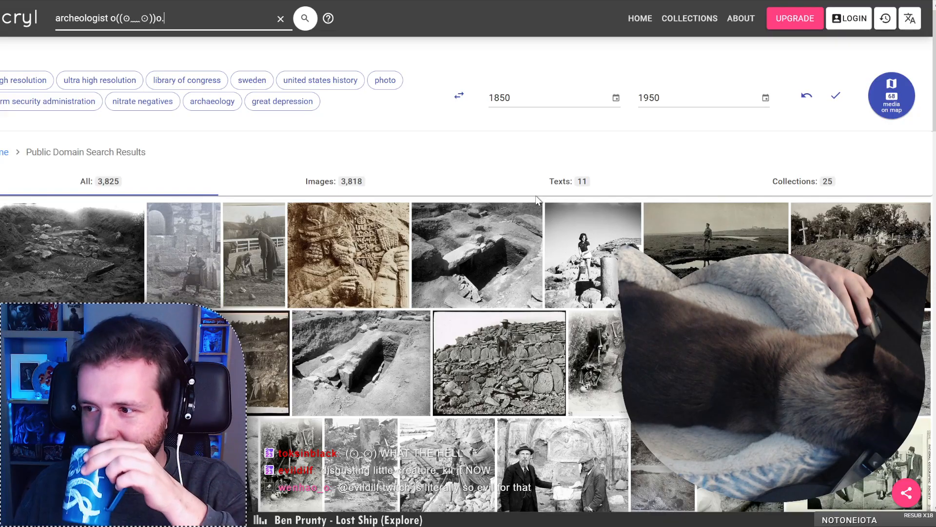
Preview the Agios Tychos excavated grave photo and the next one of a woman holding a bucket among rocks
left_click(418, 212)
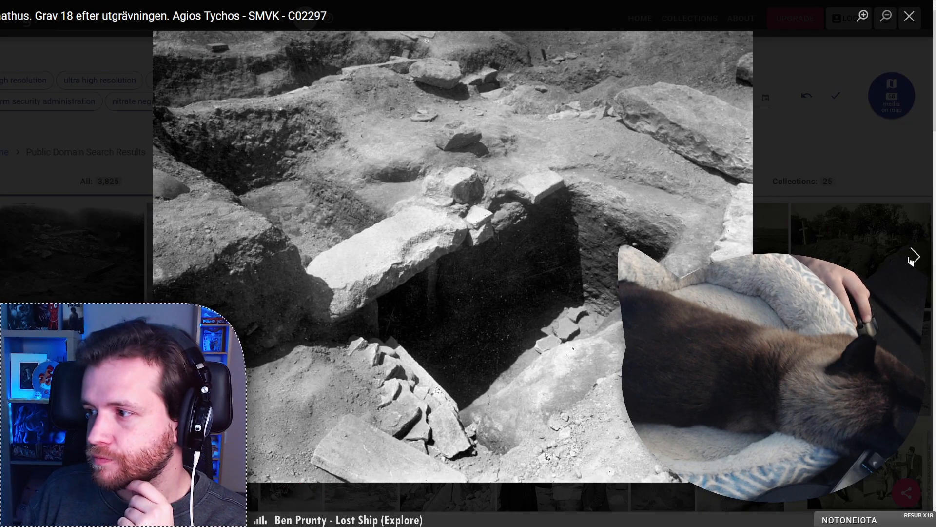
left_click(911, 258)
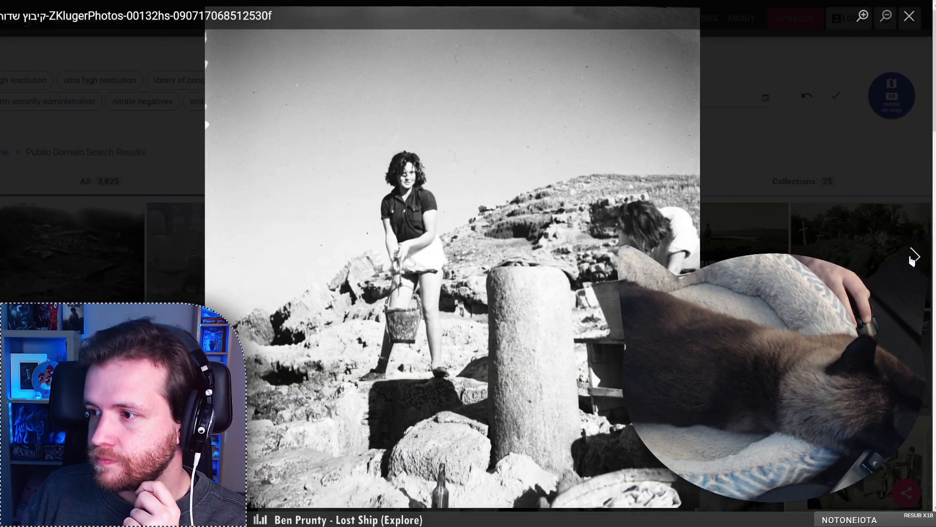
left_click(873, 262)
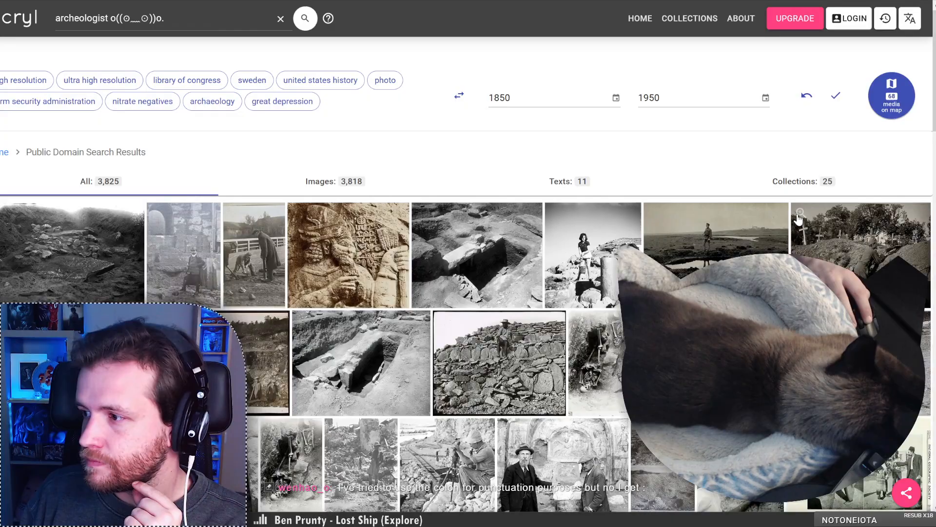
Preview the Sosnow shell crater photo with the soldier and the Junkagården excavation photo of flat stones
left_click(652, 211)
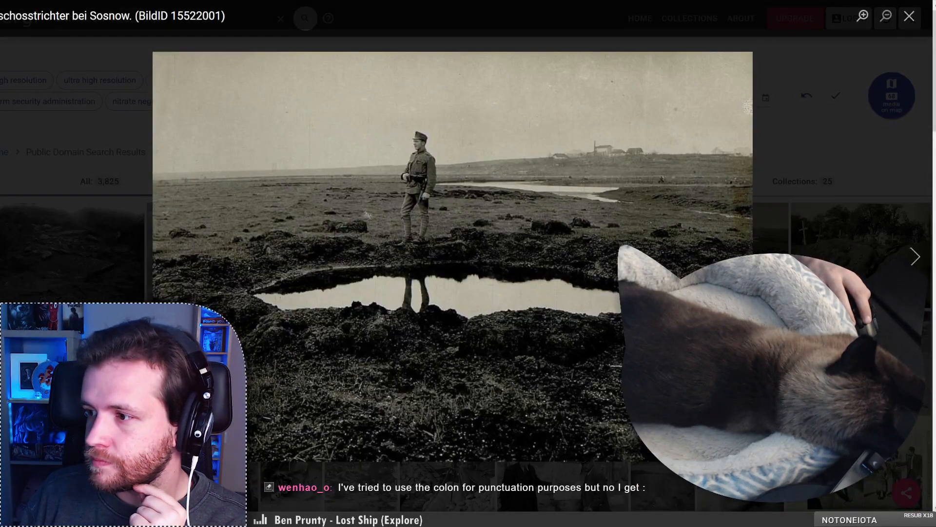
key("Escape")
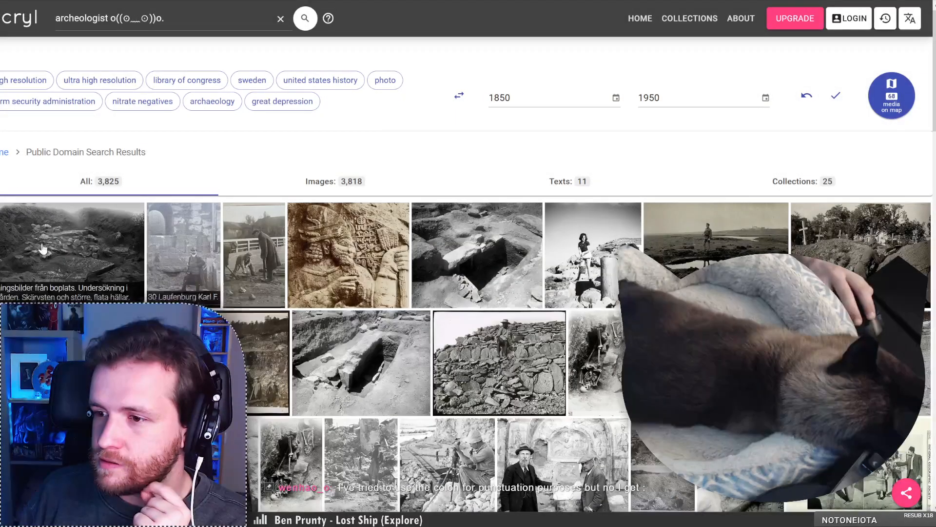
left_click(73, 273)
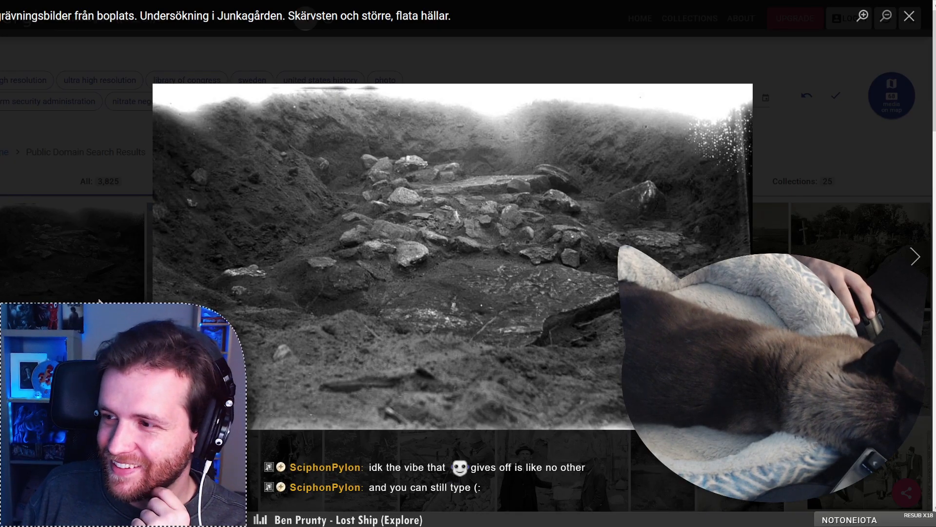
left_click(81, 257)
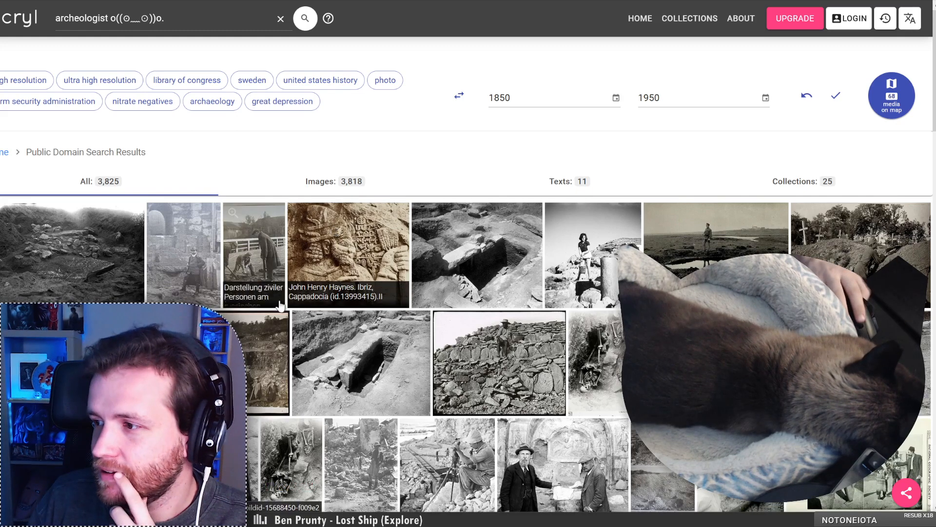
Preview the Monte Chiesa artillery observation post photo and the one of a man standing in an aerial bomb crater
scroll(254, 264, "down", 4)
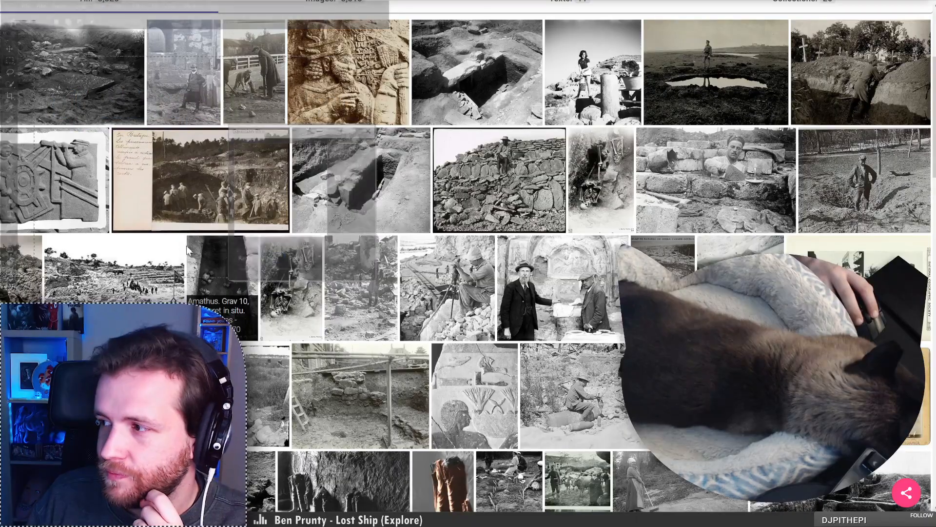
left_click(20, 271)
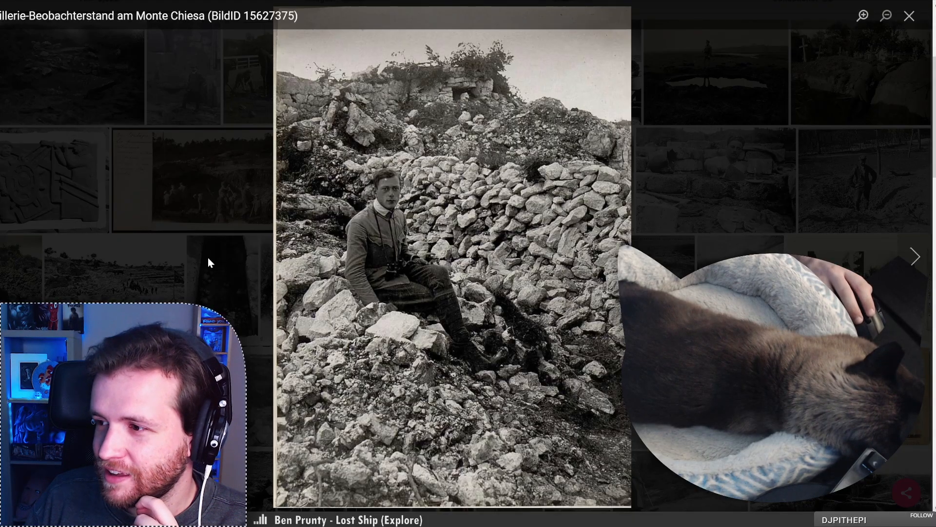
left_click(188, 289)
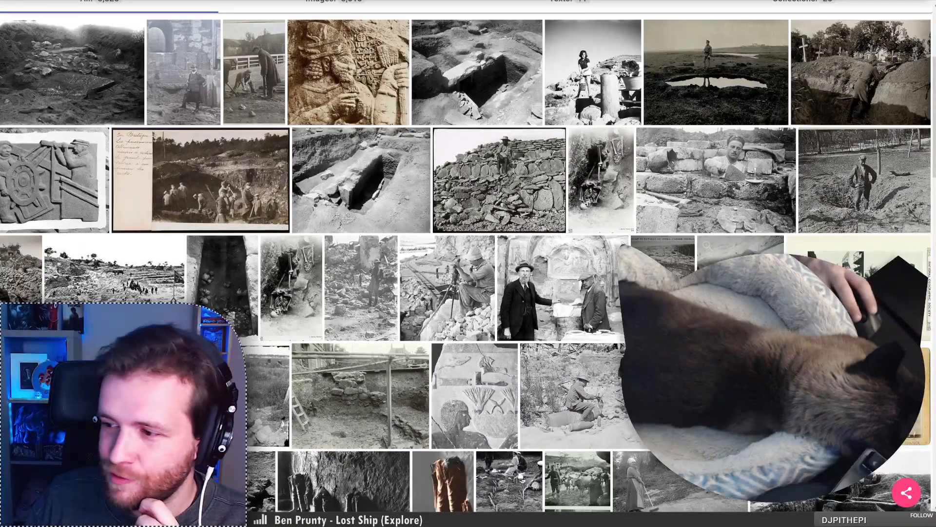
left_click(809, 141)
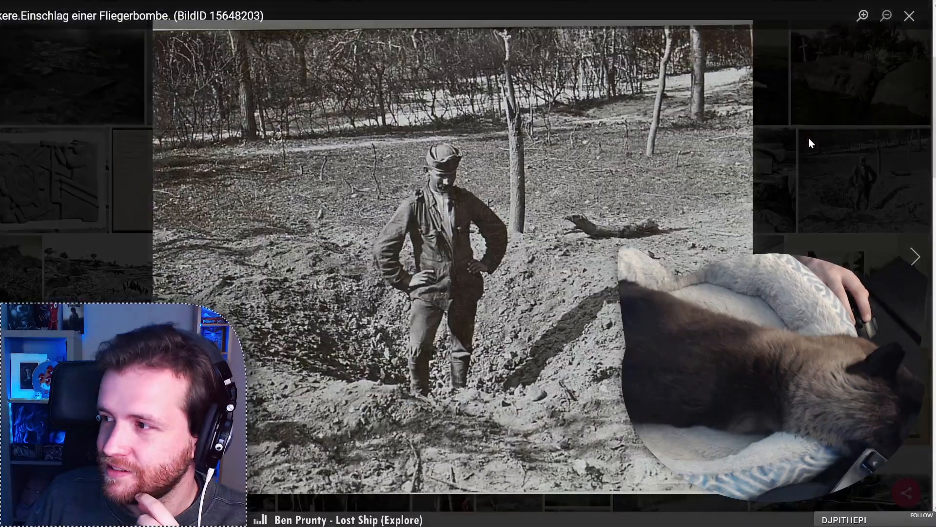
left_click(815, 205)
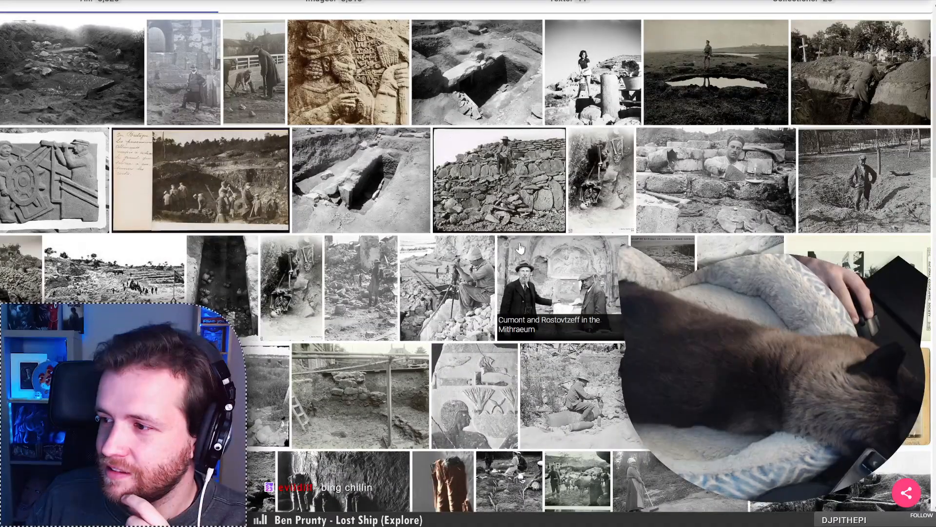
Preview the photo of two men in the Mithraeum and the Idalion photo of a man sitting on a ruined wall
left_click(520, 248)
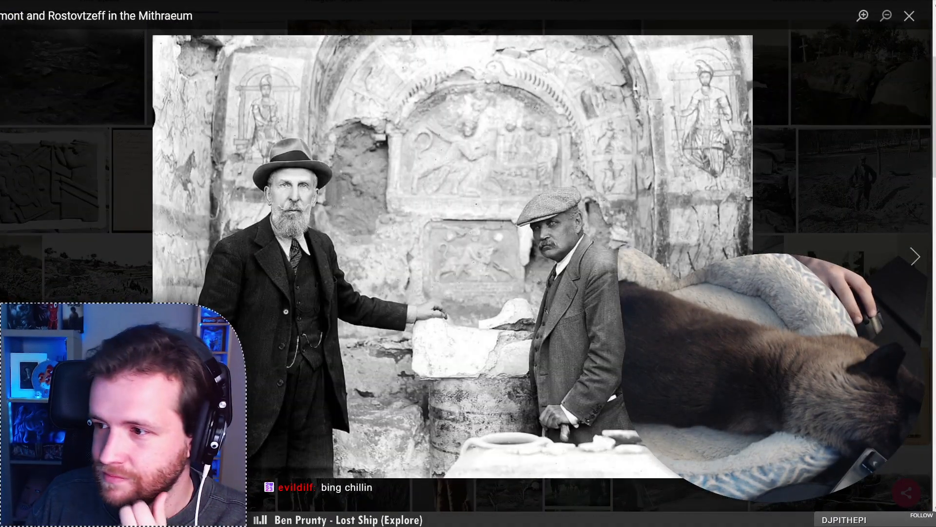
key("Escape")
scroll(468, 257, "down", 5)
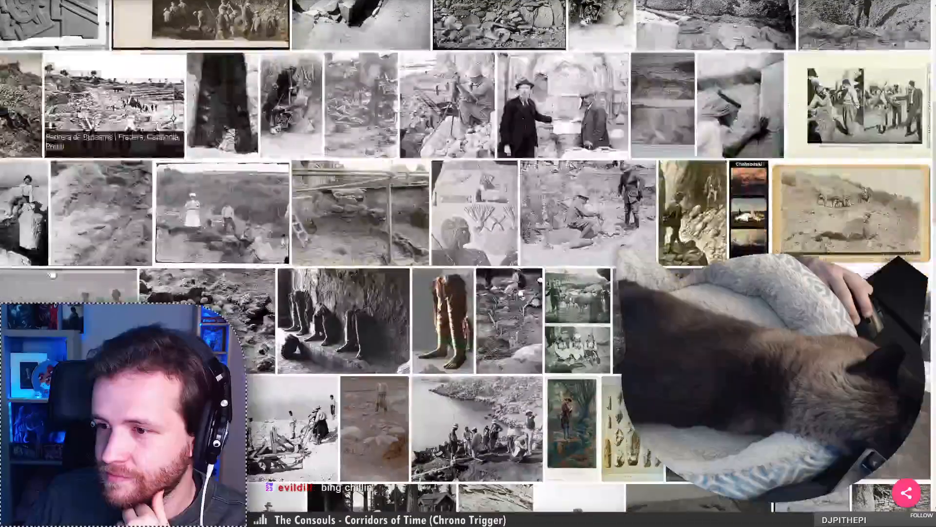
left_click(447, 268)
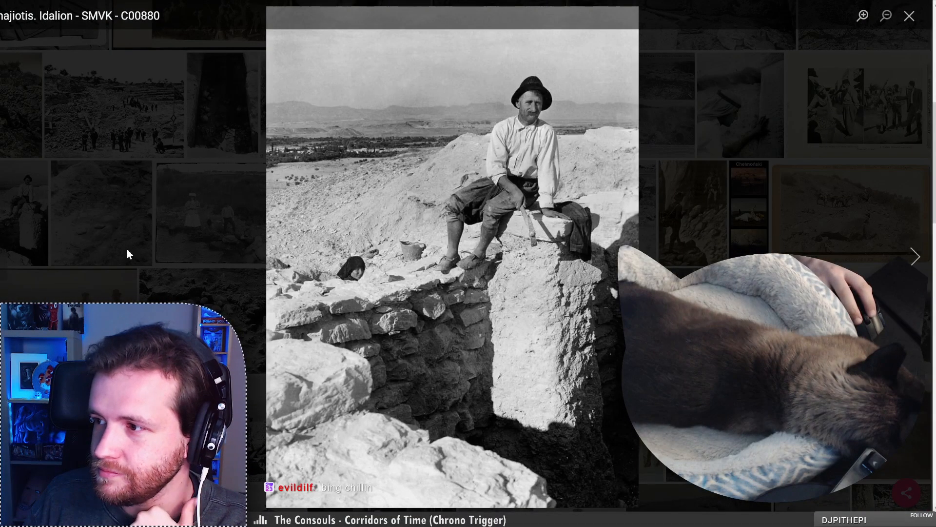
left_click(161, 271)
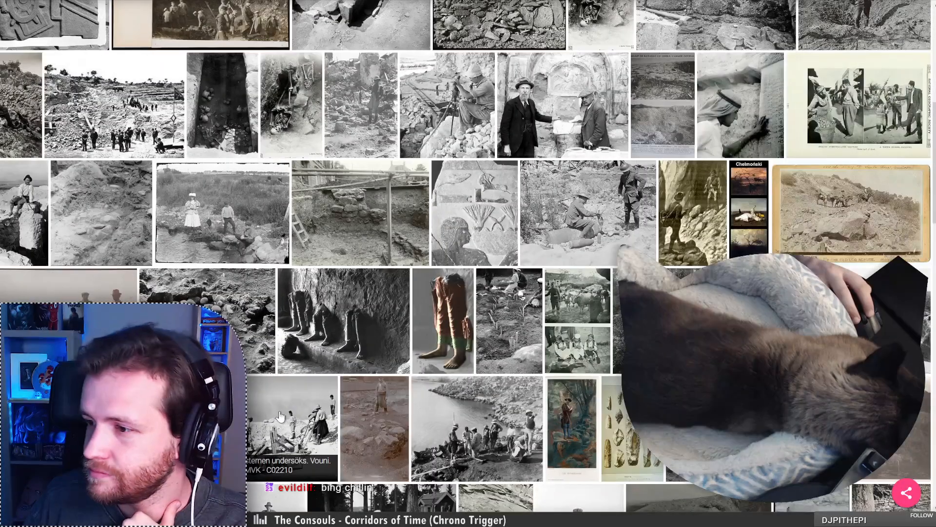
Preview the Egyptian statues photo and the Viby photo of a woman with a broom beside a carved rock
left_click(292, 281)
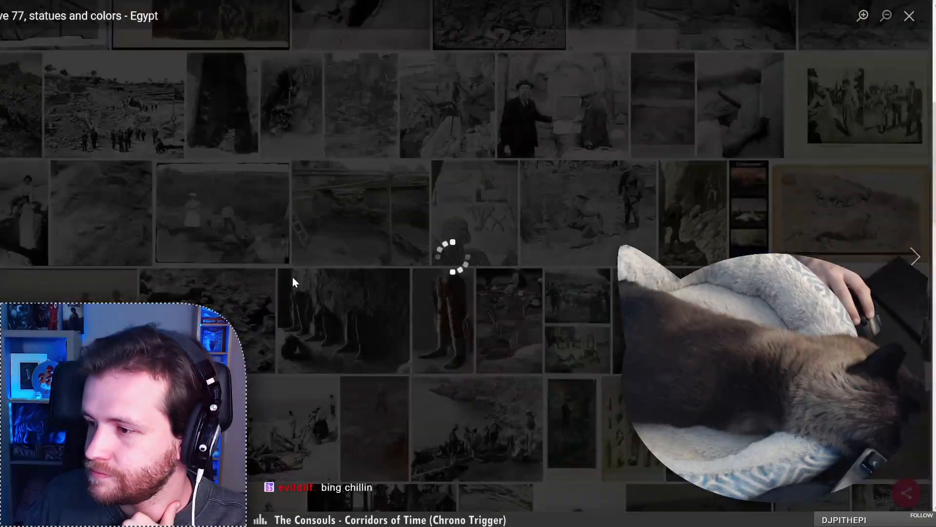
left_click(377, 455)
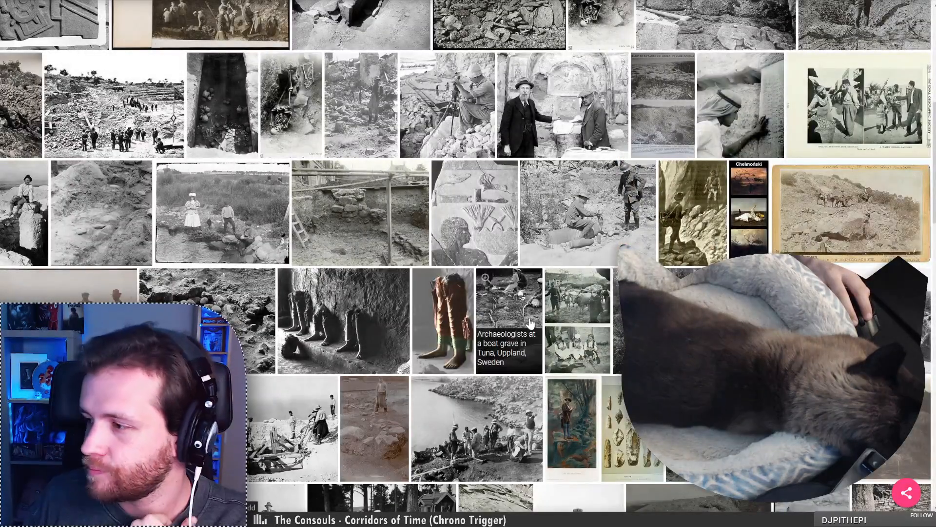
left_click(634, 322)
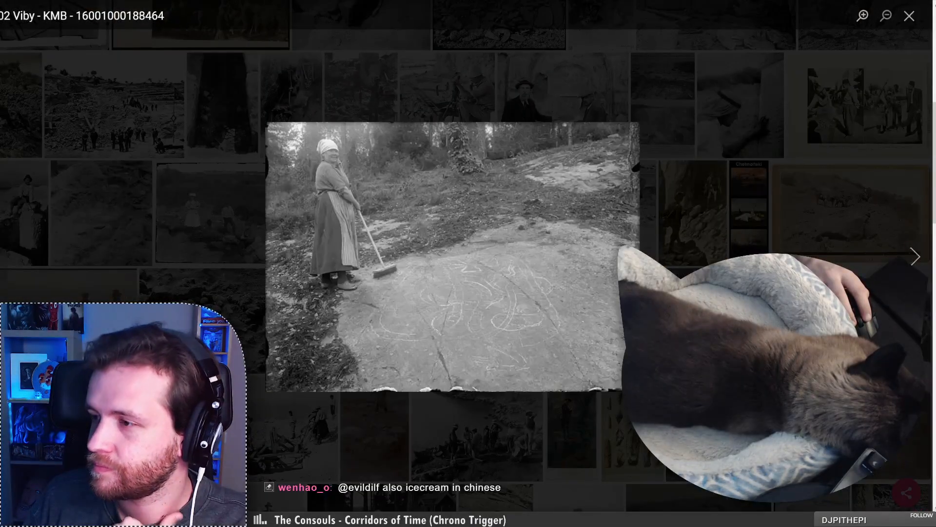
left_click(491, 427)
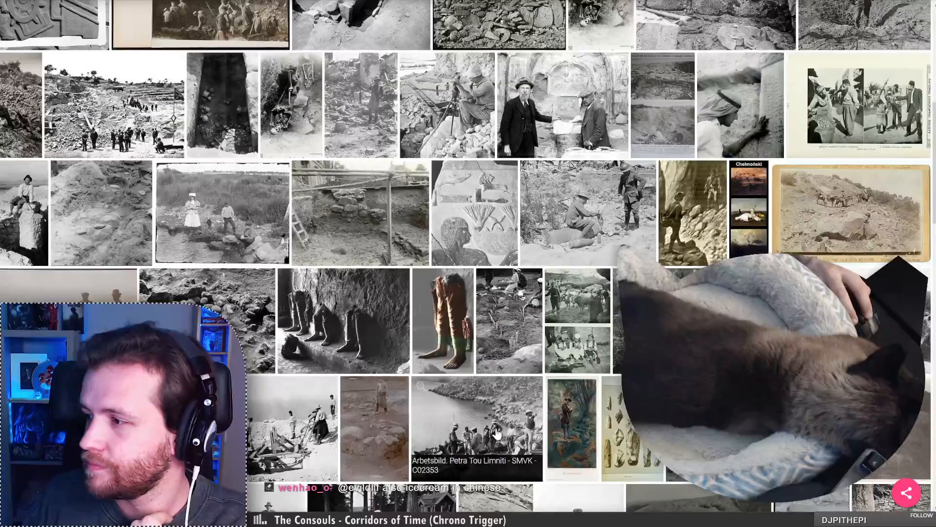
Preview the Lutuginlikuzbass photo of a man in a trench coat touching a rock face
scroll(495, 430, "down", 3)
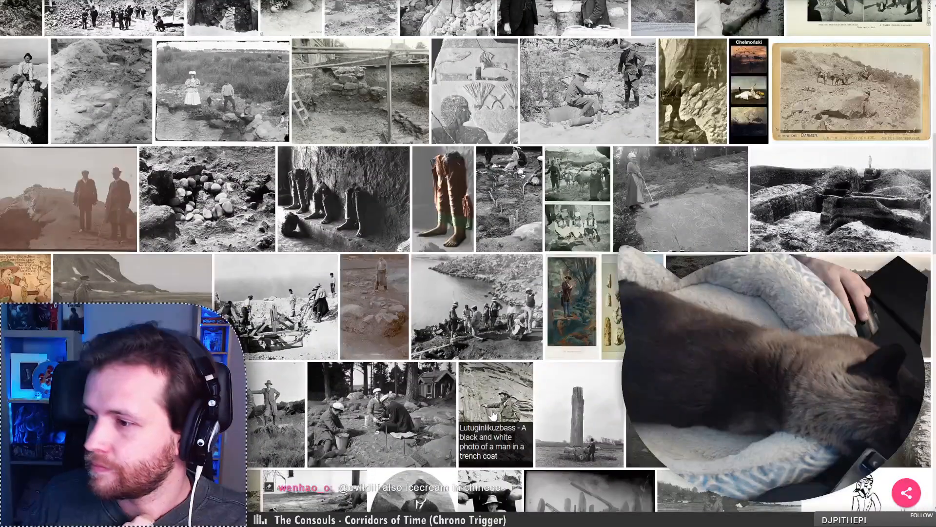
scroll(362, 402, "down", 4)
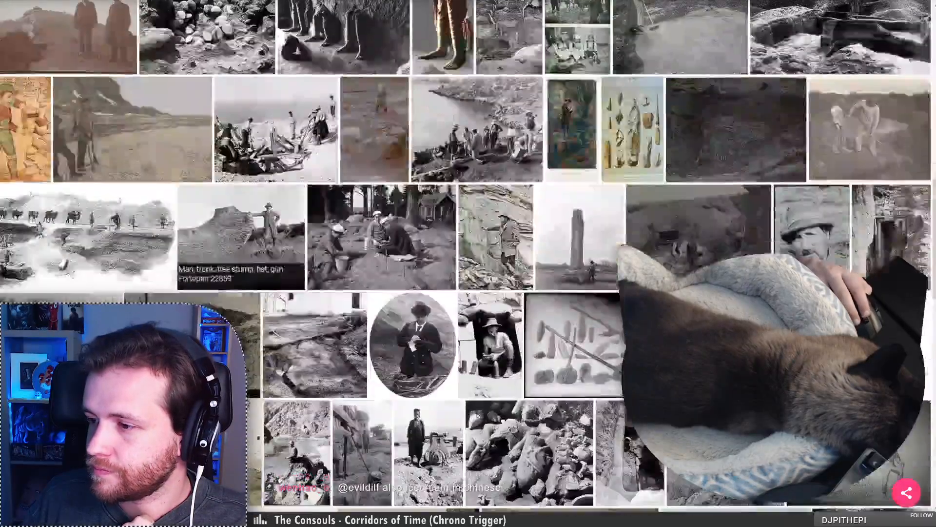
left_click(466, 192)
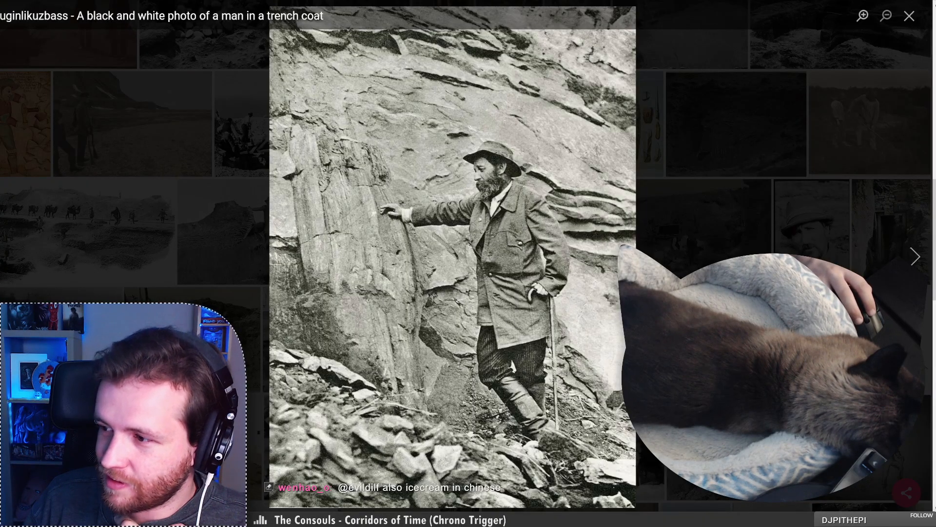
key("Escape")
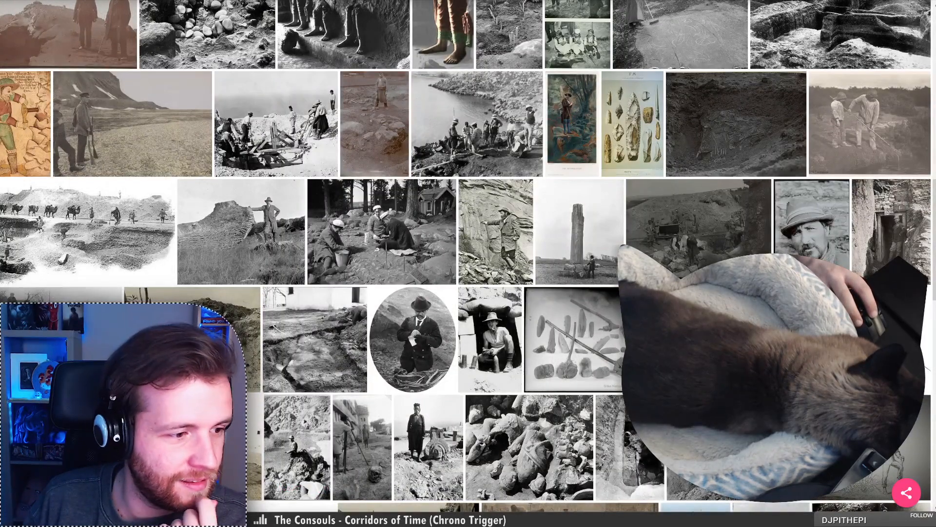
Open the details page of the trench coat photo and translate its Russian summary into Spanish with Google Translate
left_click(495, 231)
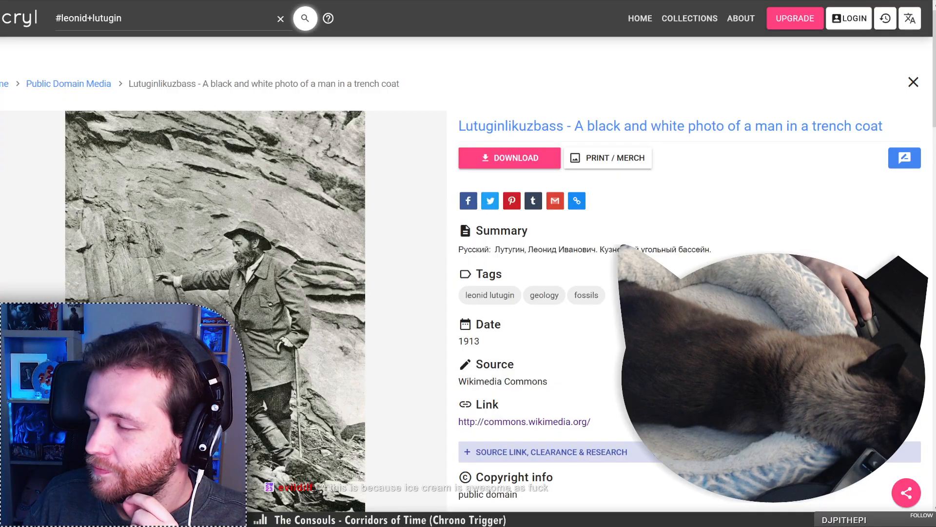
scroll(453, 283, "down", 7)
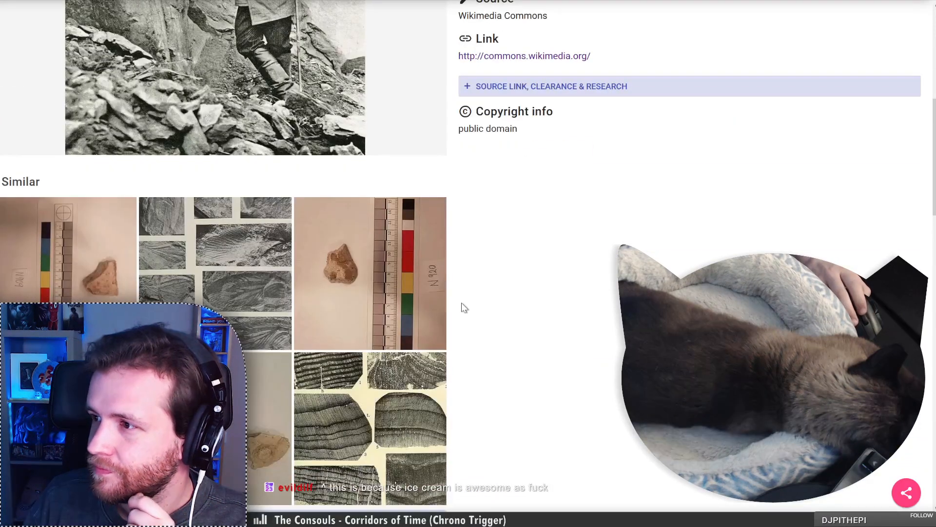
scroll(461, 302, "up", 7)
triple_click(515, 251)
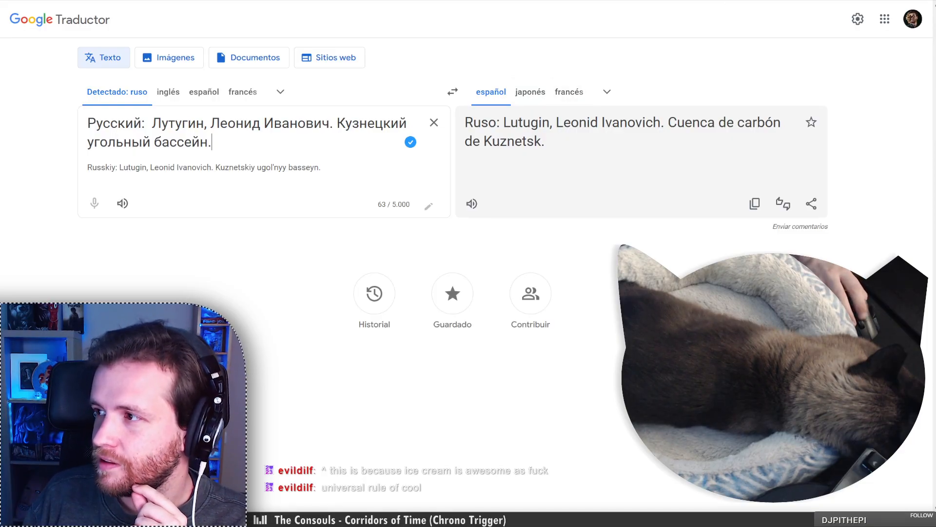
Close the translation and the Kiftebbi, trench coat and Junkagården photo pages to return to the search results
key("ctrl+w")
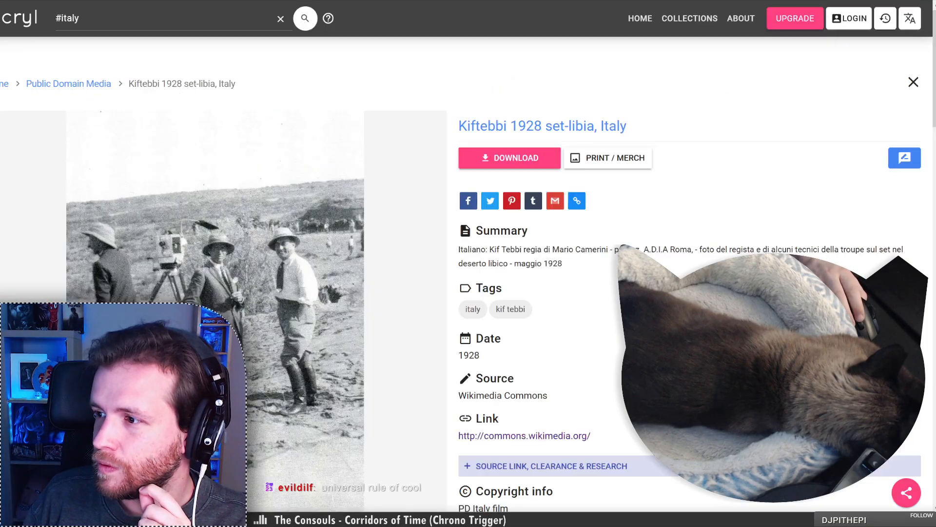
key("ctrl+w")
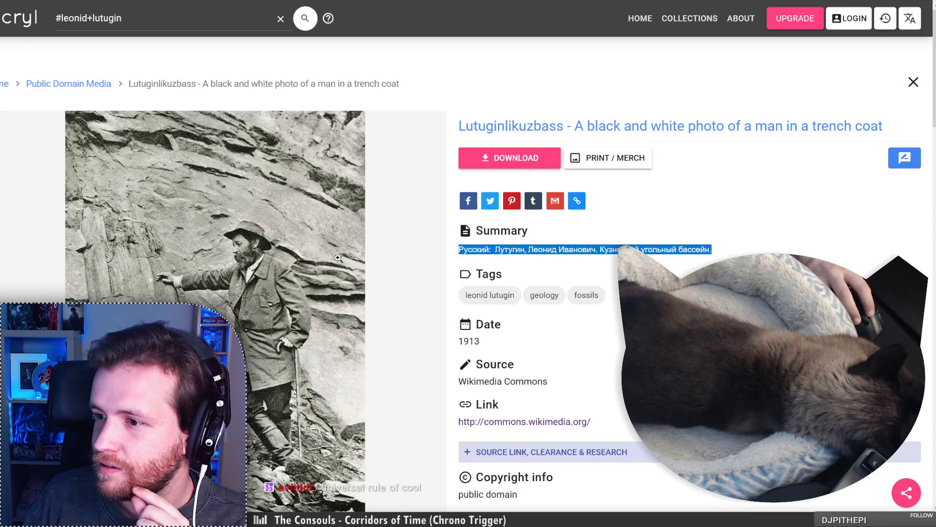
left_click(423, 262)
key("ctrl+w")
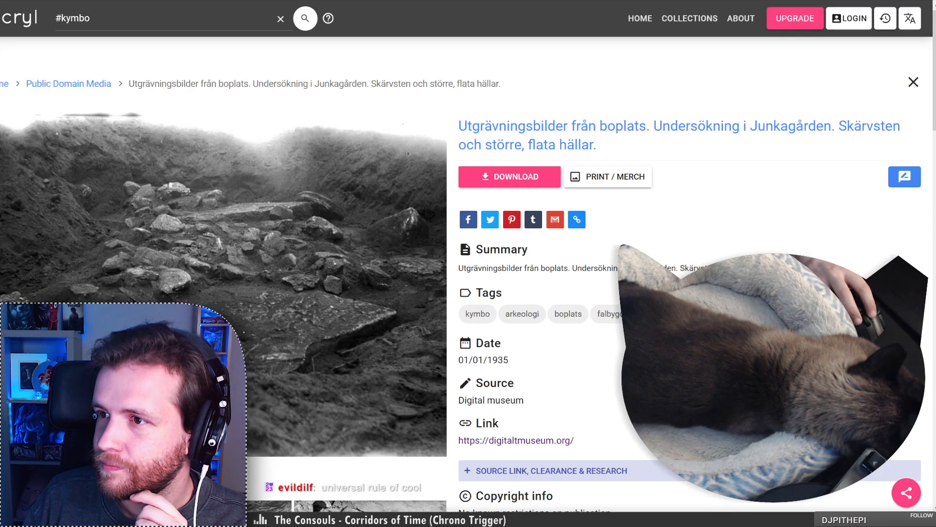
key("ctrl+w")
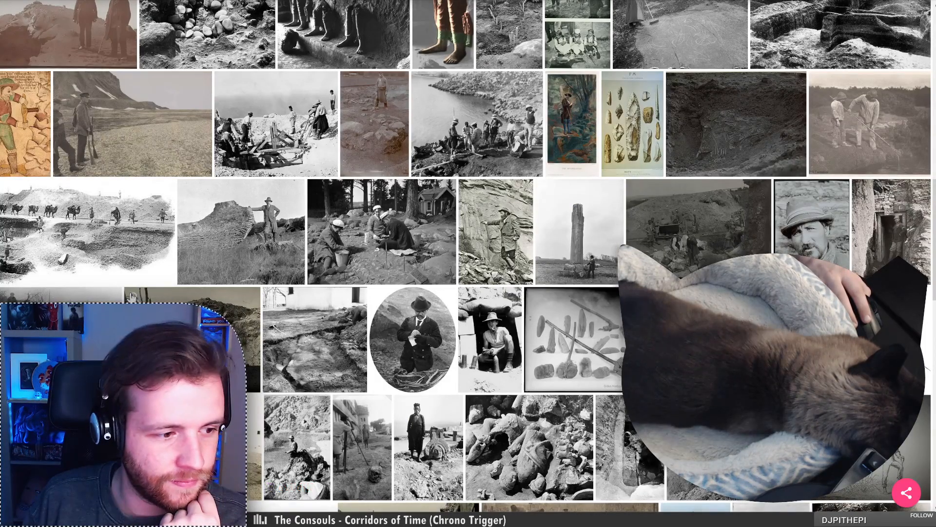
Preview the Futatsuka Kofun coffin photo and the 1936 Moreton Bay photo of men fishing from the shore
scroll(325, 291, "down", 5)
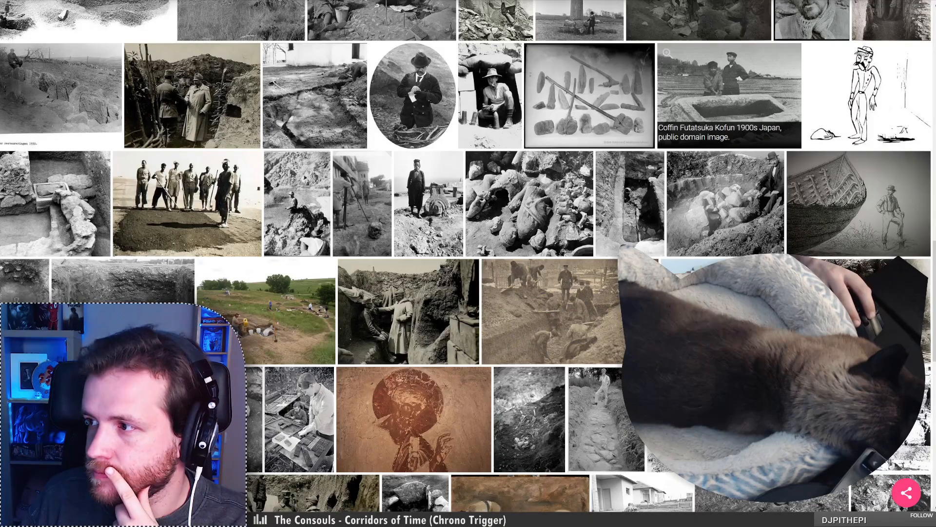
left_click(665, 57)
left_click(669, 196)
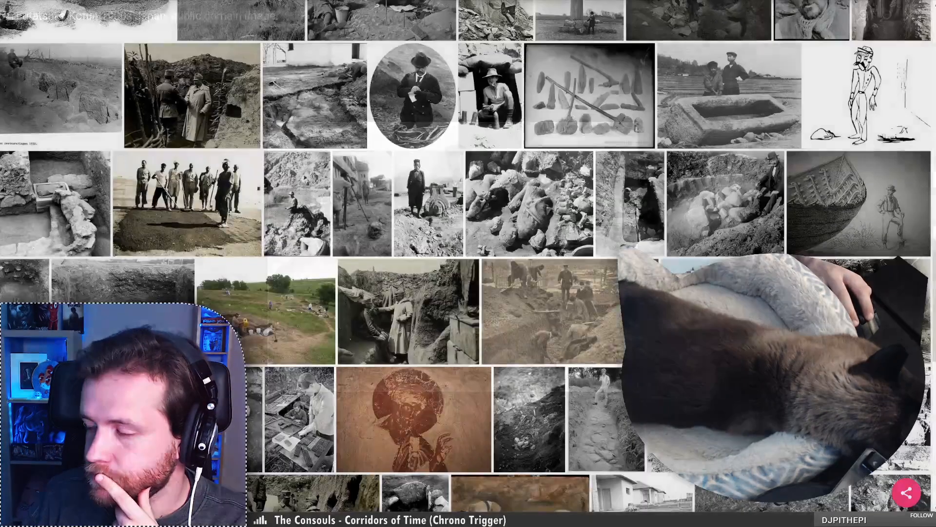
scroll(668, 195, "down", 3)
left_click(659, 194)
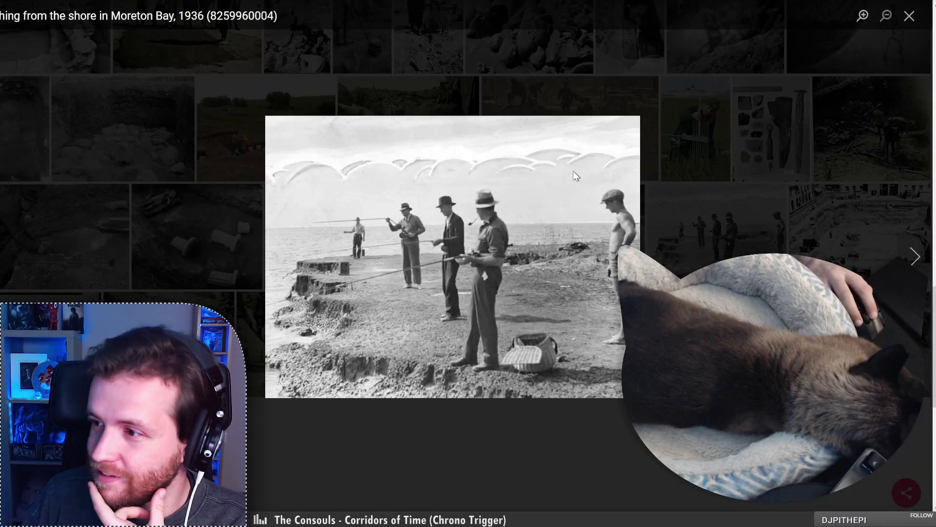
left_click(709, 244)
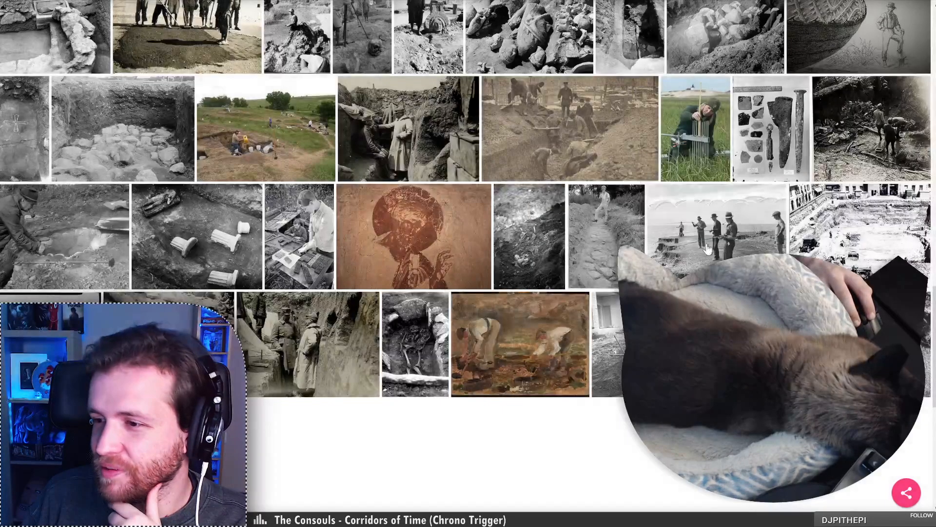
Preview the Skattegården skeleton grave photo and the Vouni photo of a man crouching by a large map
scroll(326, 277, "down", 4)
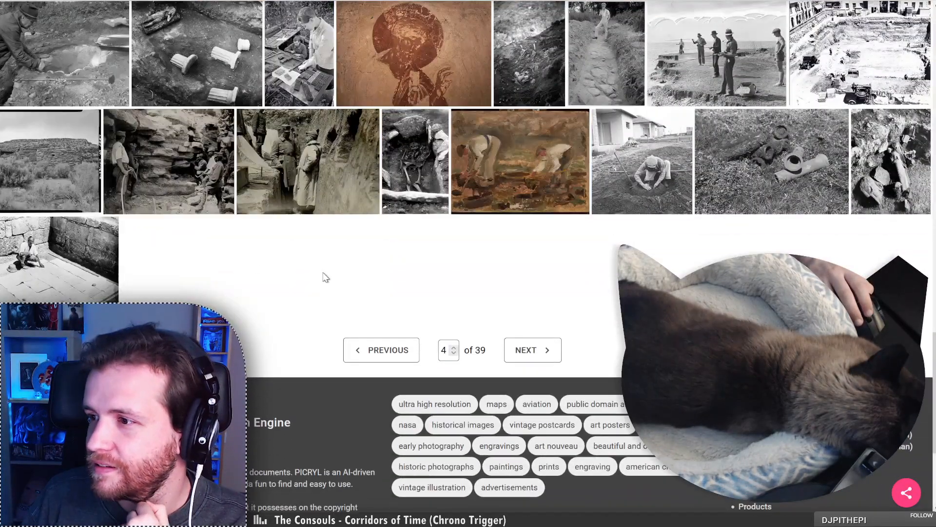
left_click(399, 126)
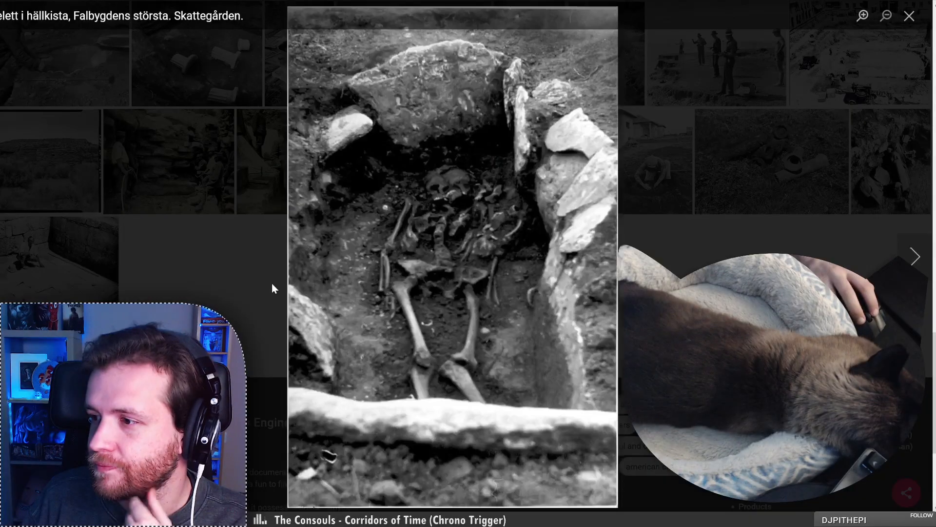
left_click(235, 290)
left_click(29, 273)
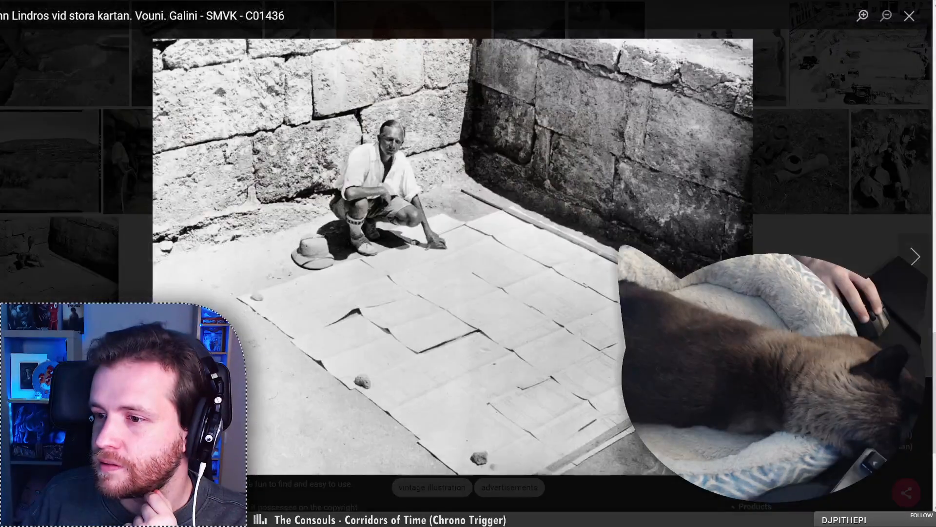
left_click(41, 279)
Preview the Falbygdens museum photo of a man bending over a pit and the Kotuzow photo of soldiers by a cliff
scroll(41, 279, "up", 3)
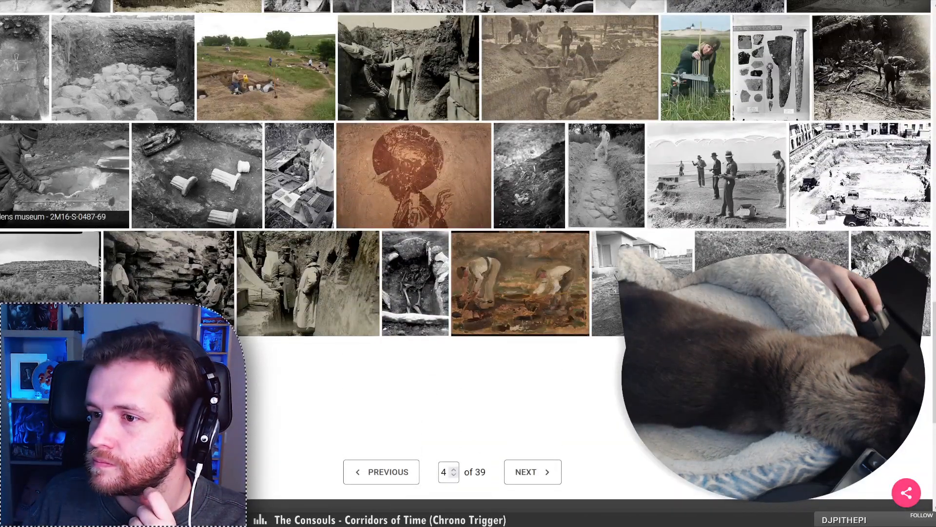
left_click(63, 205)
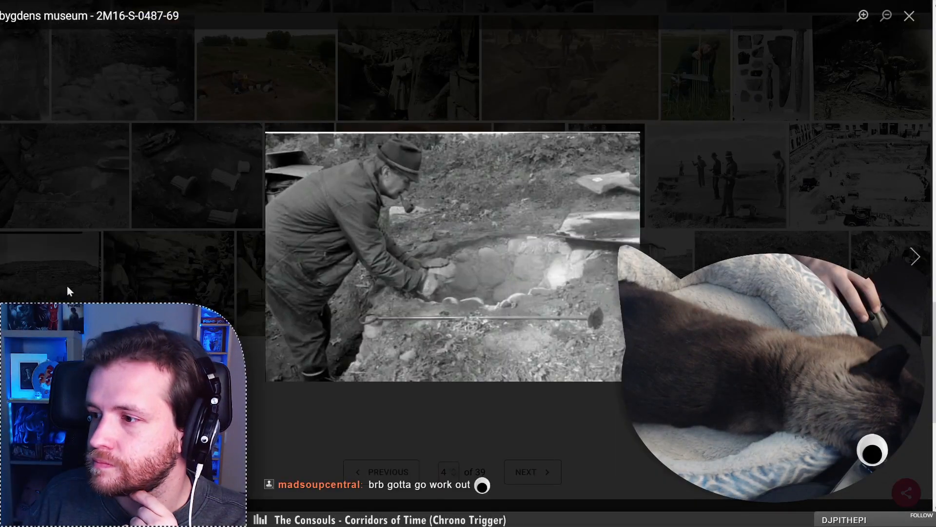
left_click(66, 285)
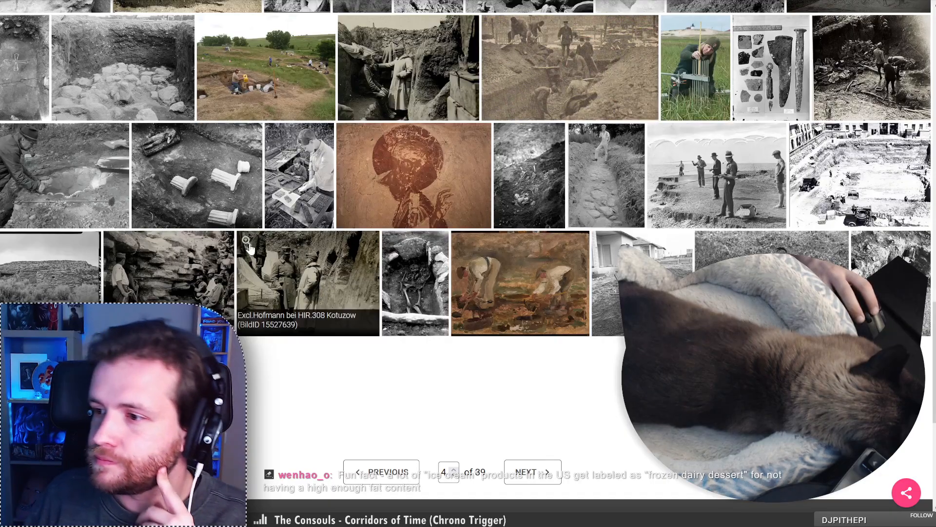
left_click(249, 248)
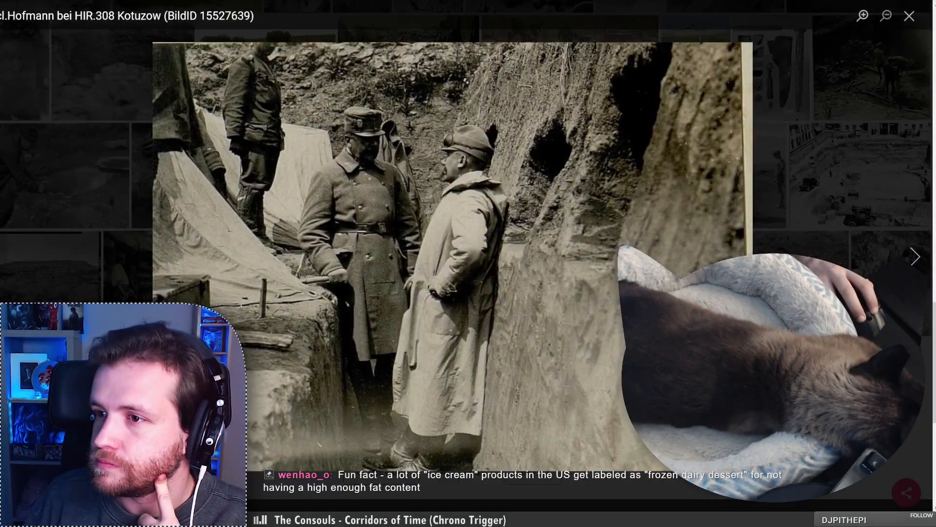
Go to the following page of archeologist search results and preview the cave photo with a man standing inside
key("Escape")
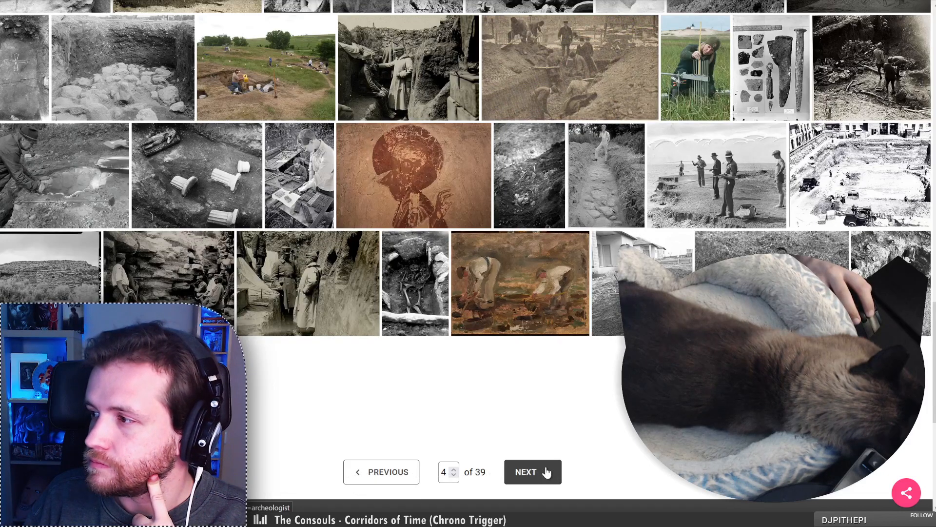
left_click(532, 471)
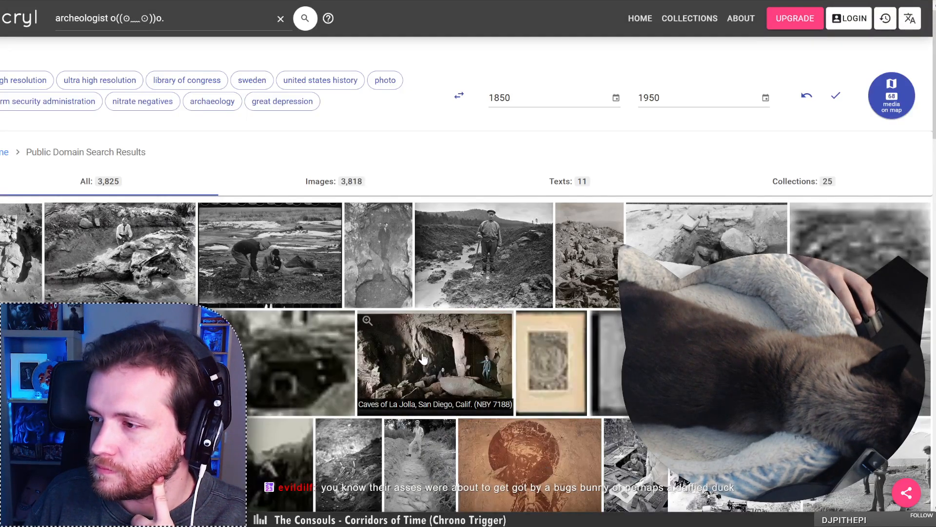
left_click(350, 209)
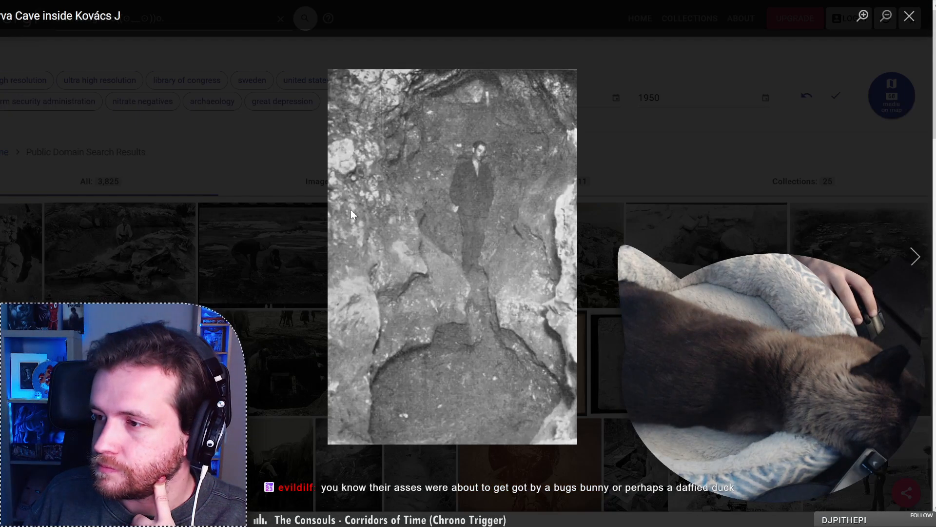
left_click(261, 295)
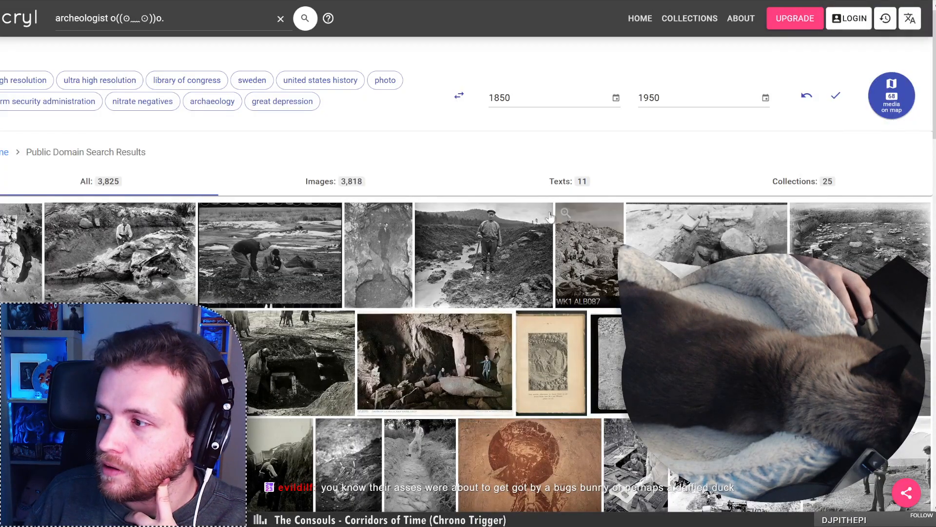
Preview the WK1 ALB087 25600c photo of soldiers on a rocky hillside and examine its details page
left_click(570, 209)
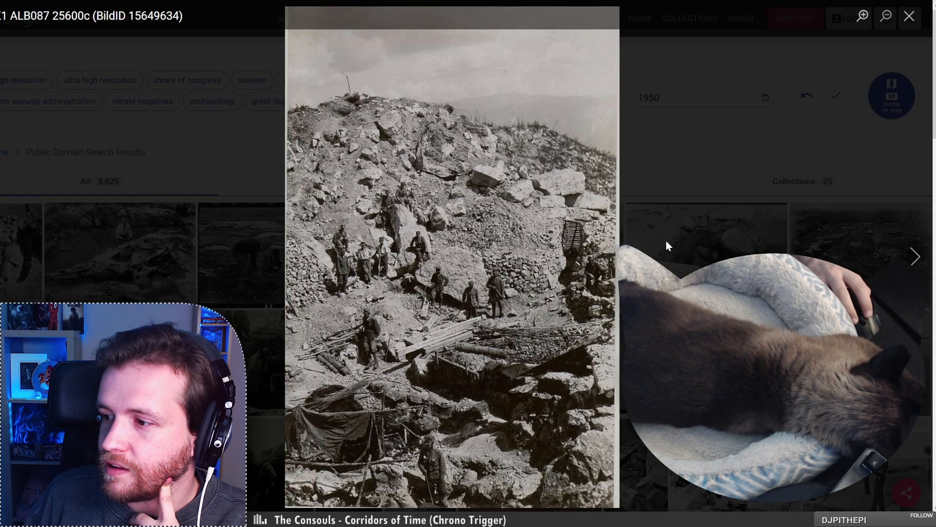
left_click(668, 265)
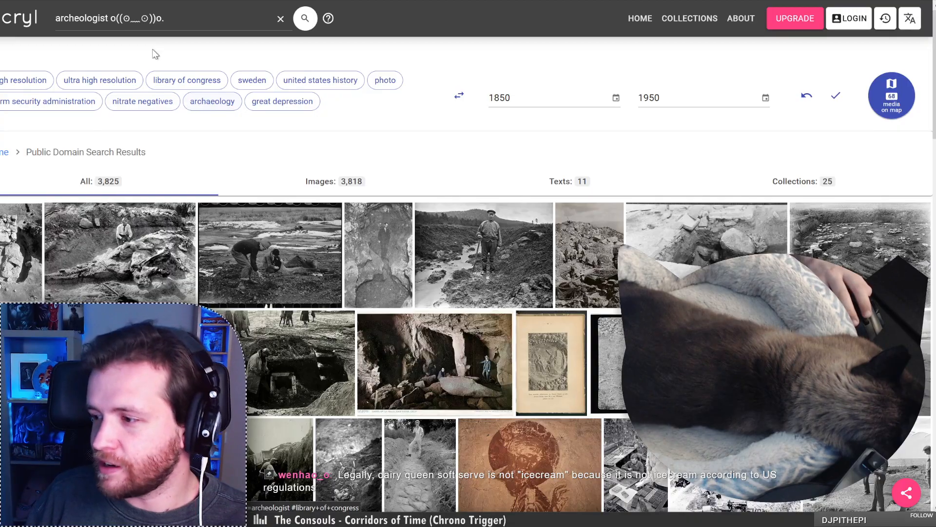
scroll(282, 158, "down", 3)
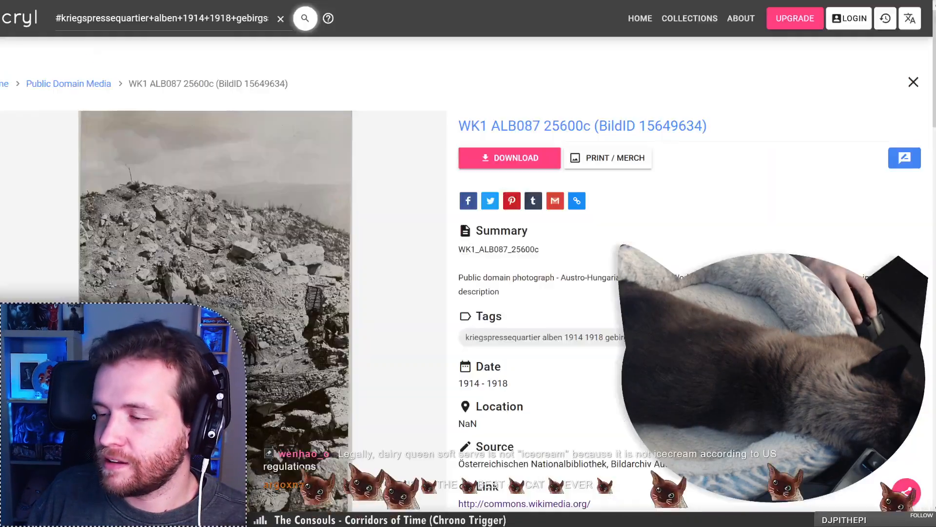
left_click(668, 229)
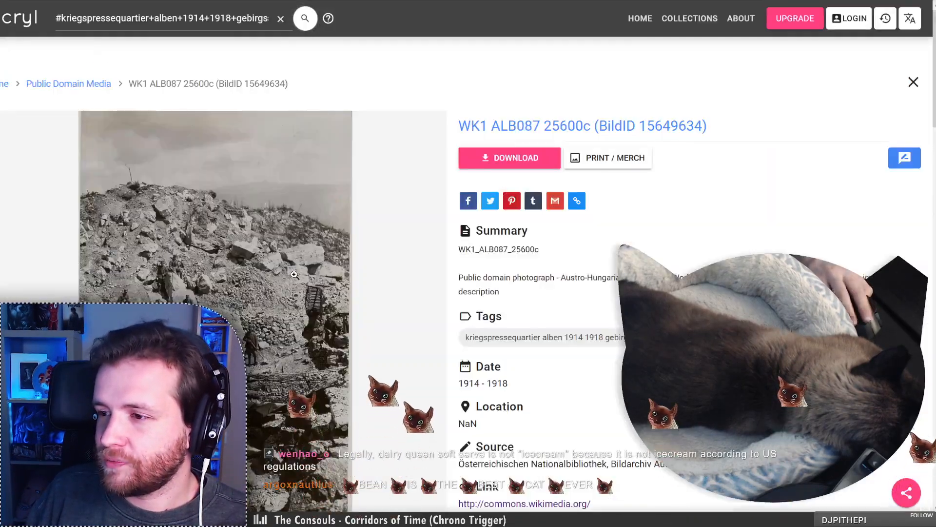
scroll(294, 276, "down", 5)
scroll(294, 275, "down", 1)
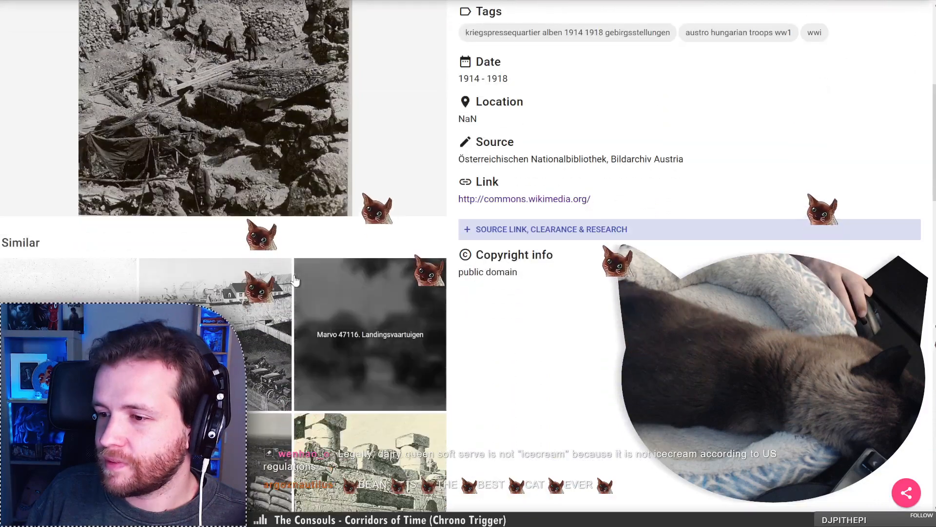
scroll(332, 245, "up", 5)
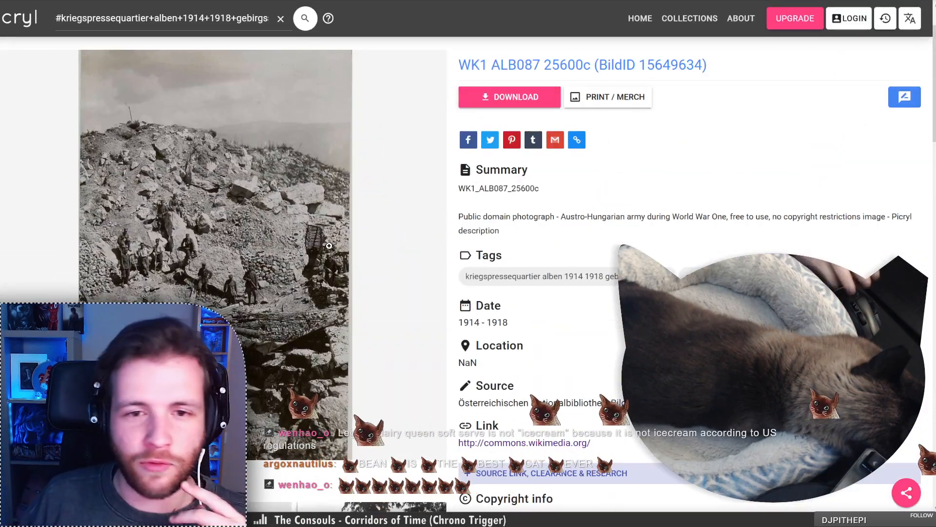
Copy the photo identifier WK1_ALB087_25600c from its summary and search Wikimedia Commons for it
double_click(487, 190)
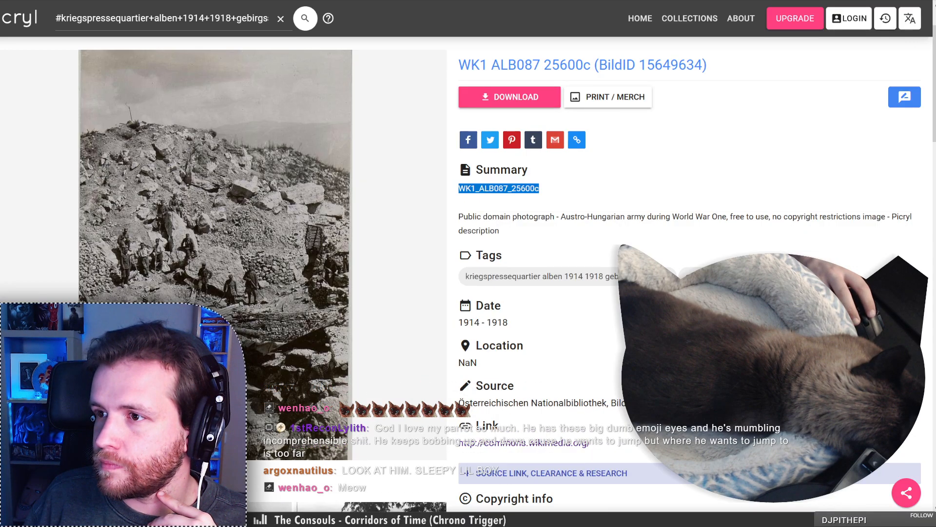
key("ctrl+c")
key("ctrl+Tab")
left_click(814, 39)
key("ctrl+v")
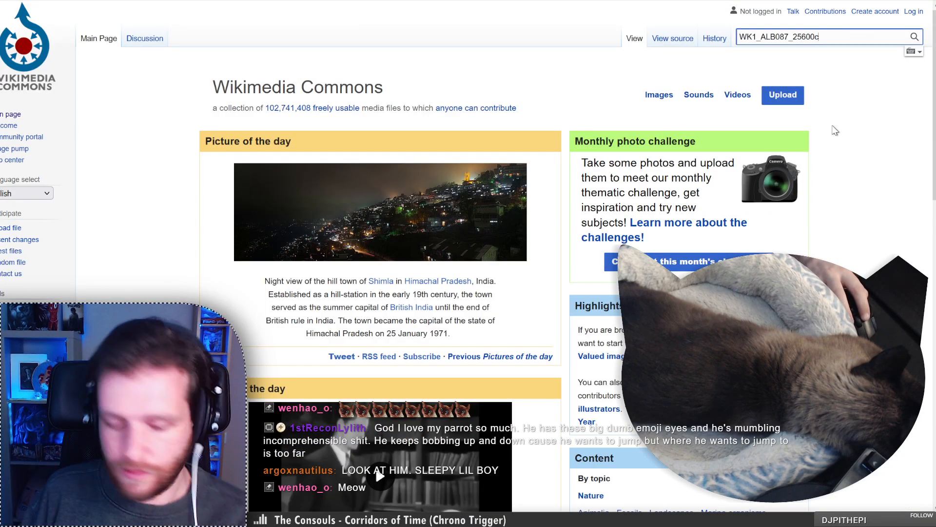
key("Return")
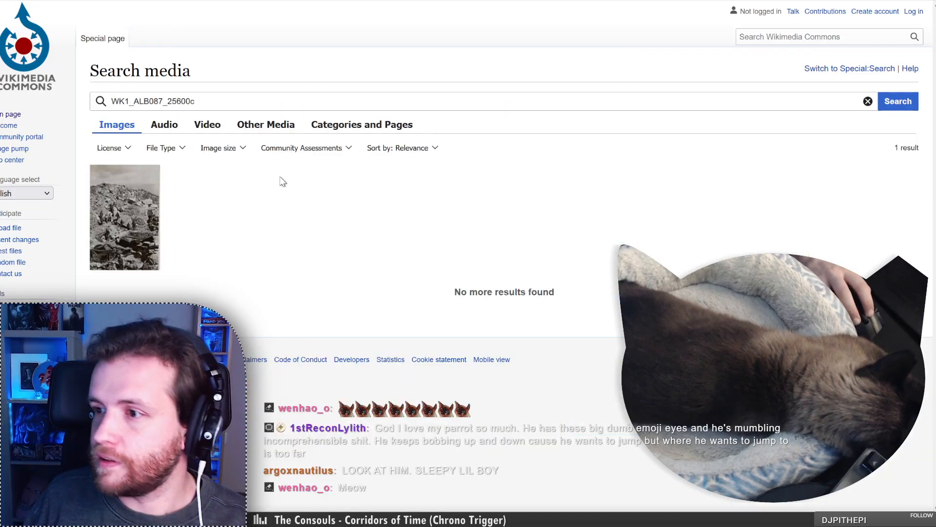
Open the rocky hillside photo's file page and view its full 1,121 × 1,680 pixel version up close
left_click(126, 215)
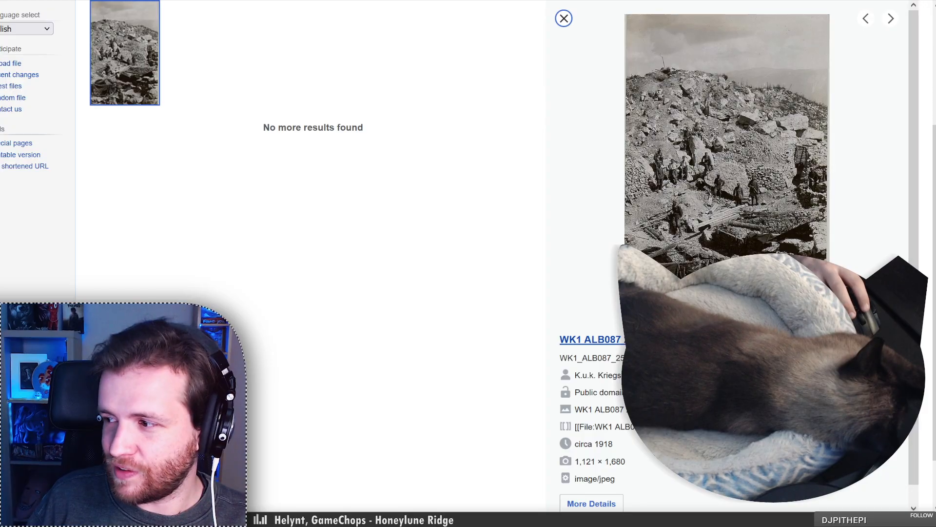
left_click(633, 340)
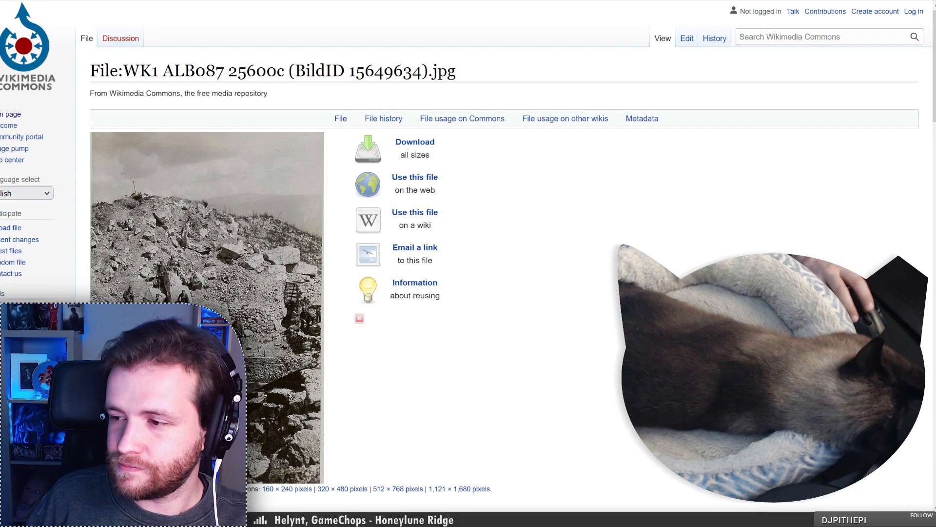
scroll(550, 334, "down", 6)
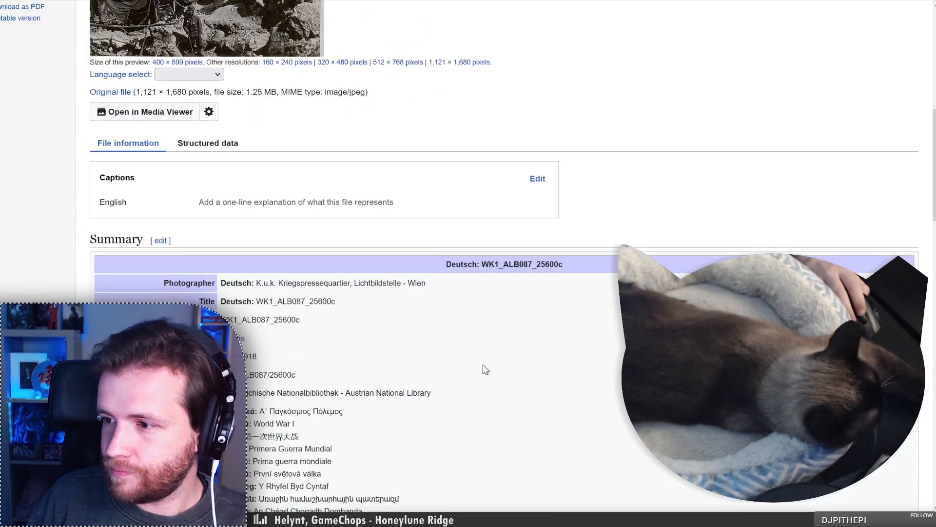
scroll(483, 373, "up", 10)
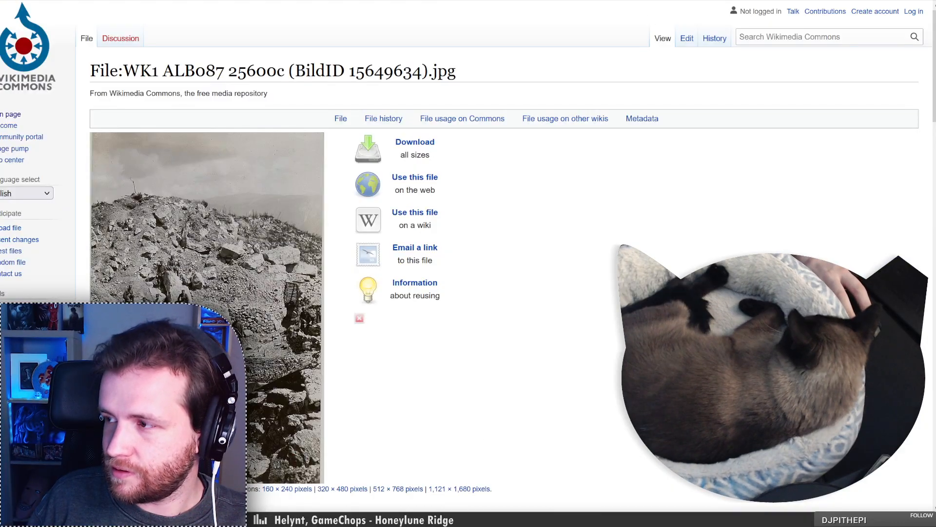
scroll(475, 212, "down", 6)
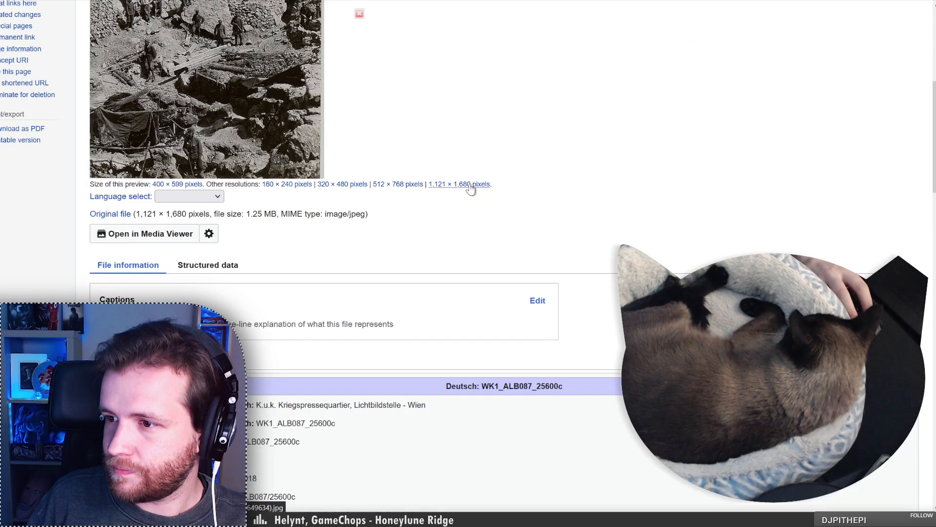
left_click(471, 190)
left_click(489, 168)
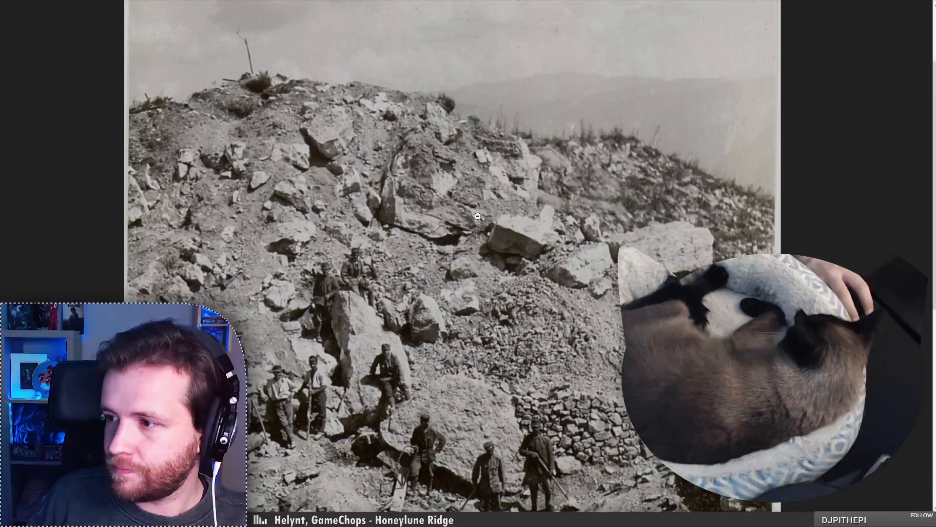
left_click(490, 168)
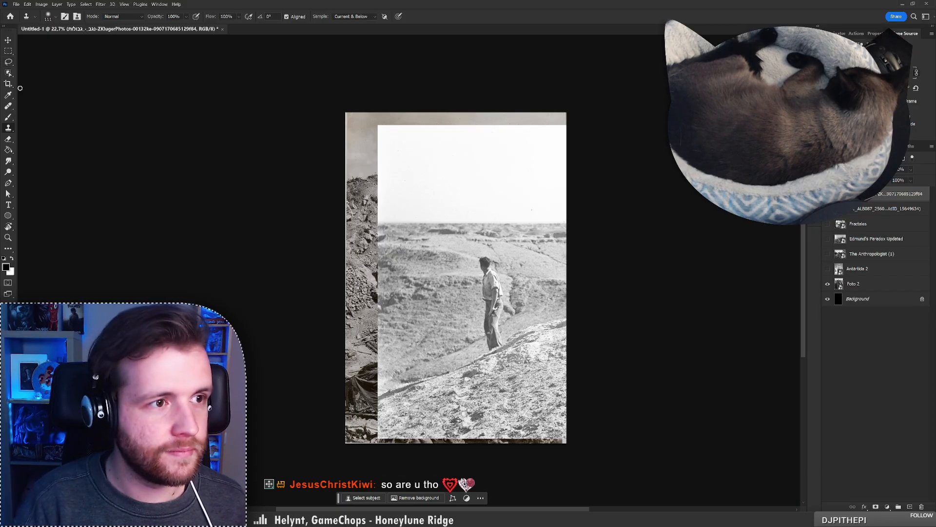
Select the standing man and the rocky foreground slope, and mask out the rest of that photo
left_click(8, 72)
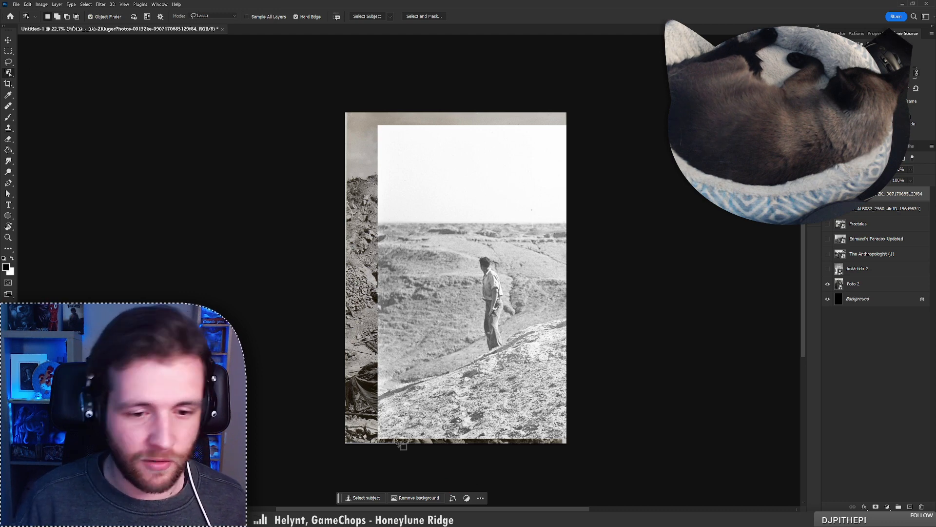
left_click(365, 496)
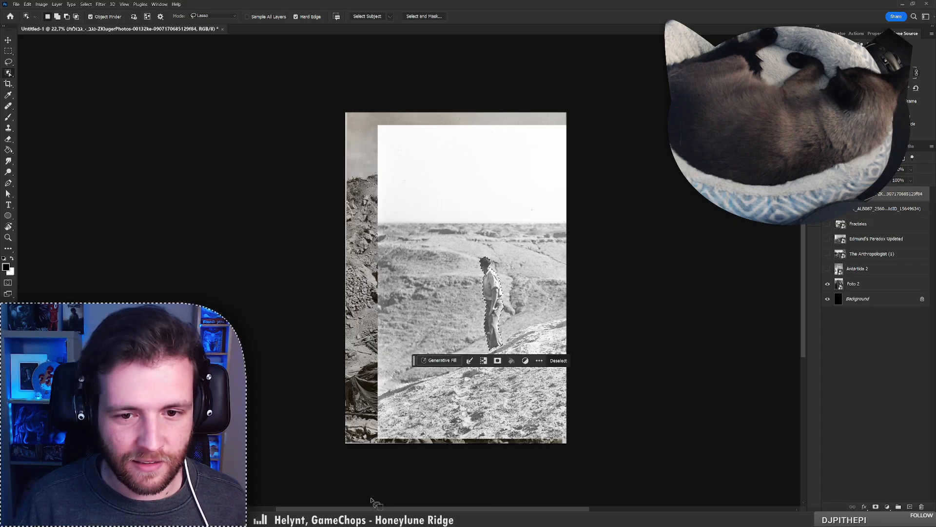
key("l")
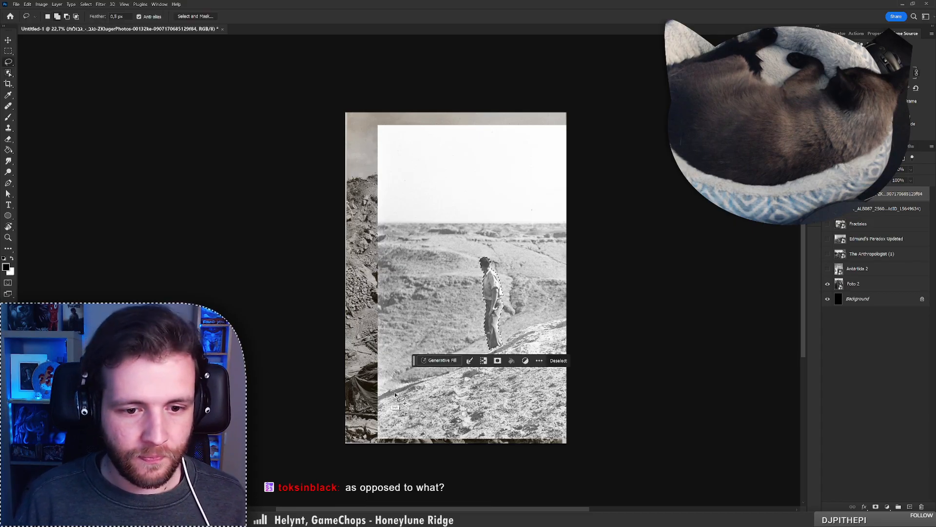
mouse_move(381, 398)
left_mouse_down()
mouse_move(481, 363)
mouse_move(526, 327)
mouse_move(568, 319)
mouse_move(595, 358)
mouse_move(601, 441)
mouse_move(376, 458)
left_mouse_up()
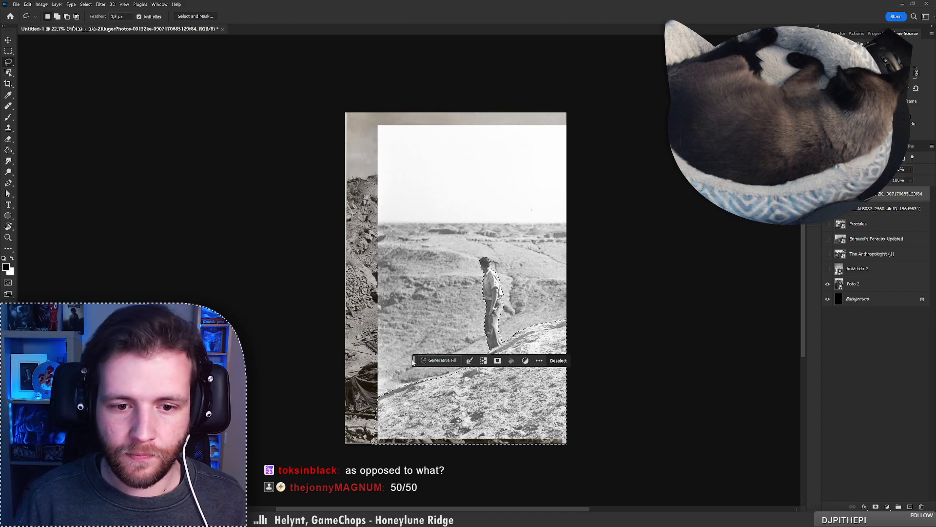
left_click_drag(414, 361, 631, 481)
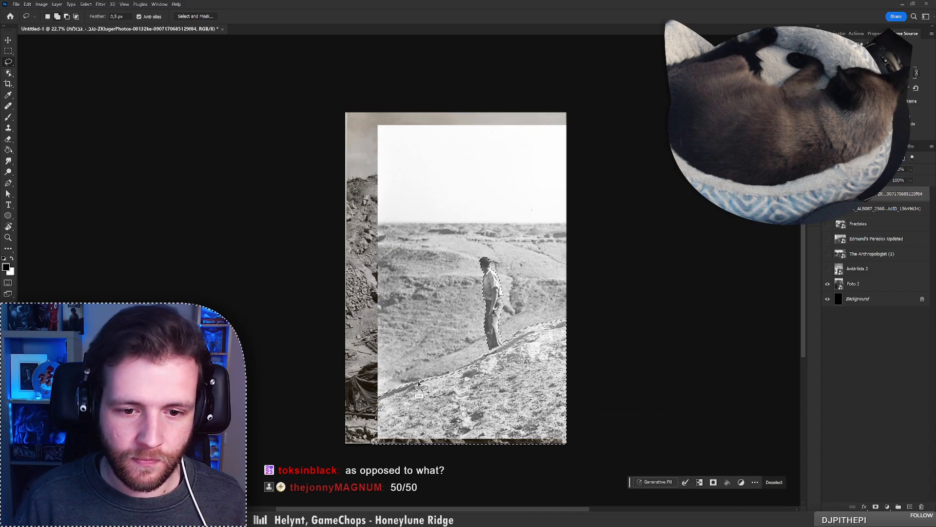
mouse_move(419, 390)
left_mouse_down()
mouse_move(499, 351)
mouse_move(499, 410)
left_mouse_up()
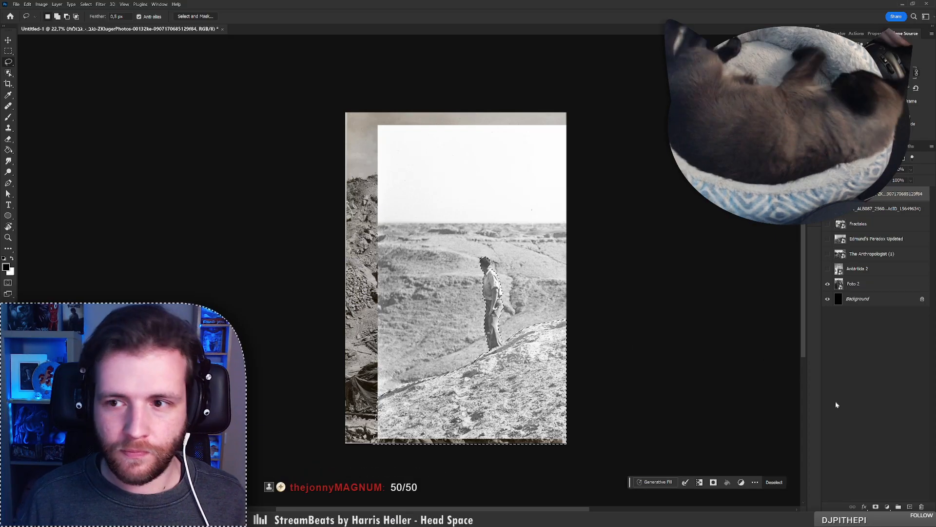
left_click(876, 507)
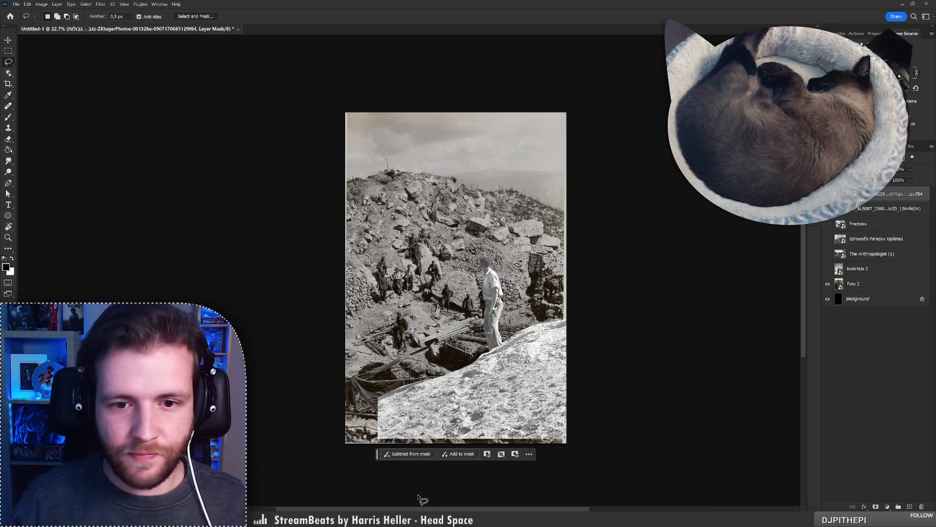
Scale the masked photo of the man to about 132% and position its left edge flush with the canvas edge
left_click(856, 210)
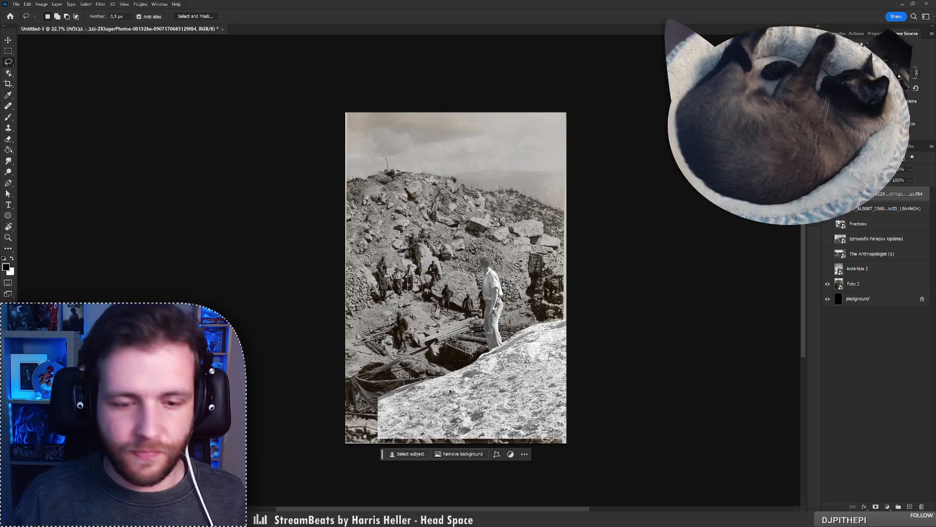
key("ctrl+t")
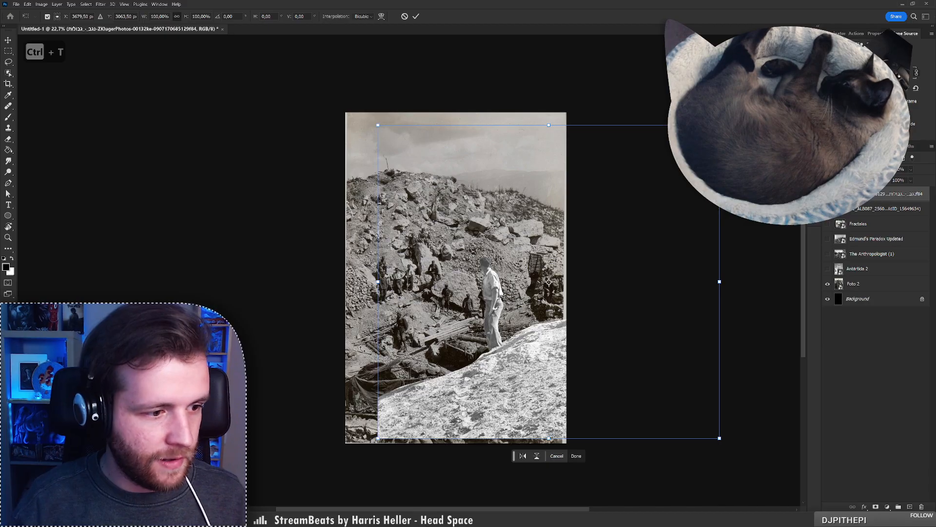
left_click_drag(380, 281, 344, 292)
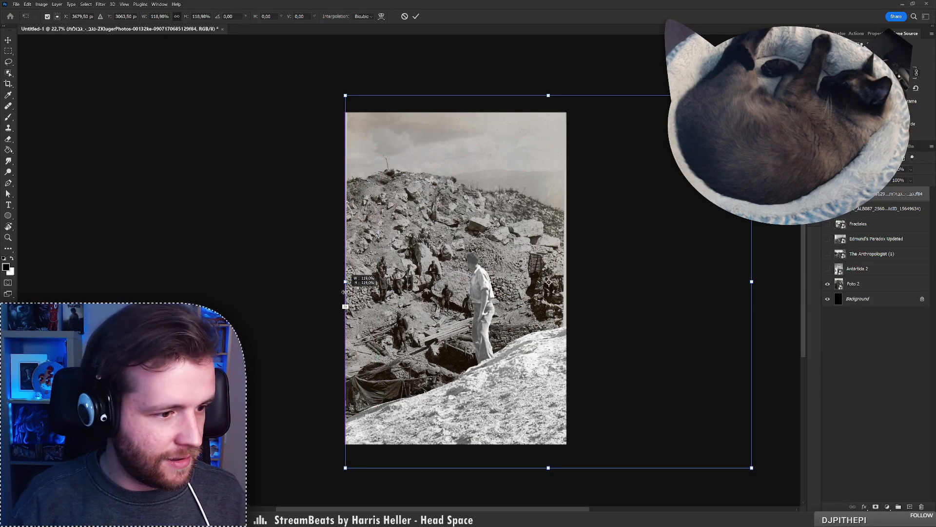
mouse_move(343, 293)
left_mouse_down()
mouse_move(325, 299)
mouse_move(386, 297)
left_mouse_up()
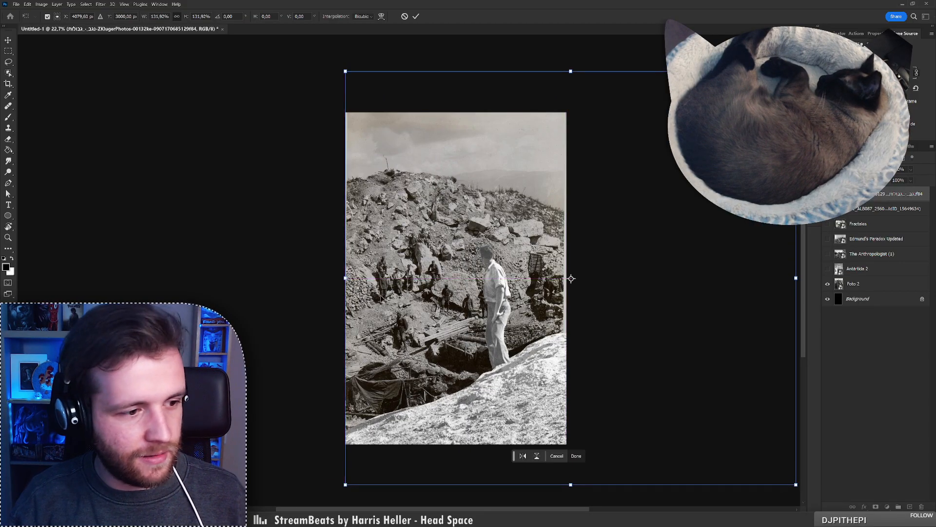
key("Return")
Commit the man's transform and add a Gradient Map adjustment layer above the masked man's layer
key("l")
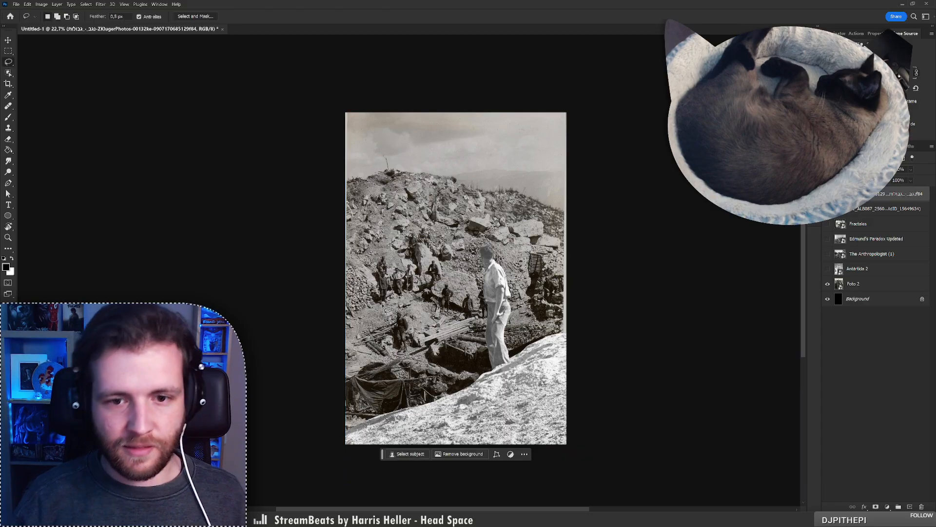
left_click(859, 210)
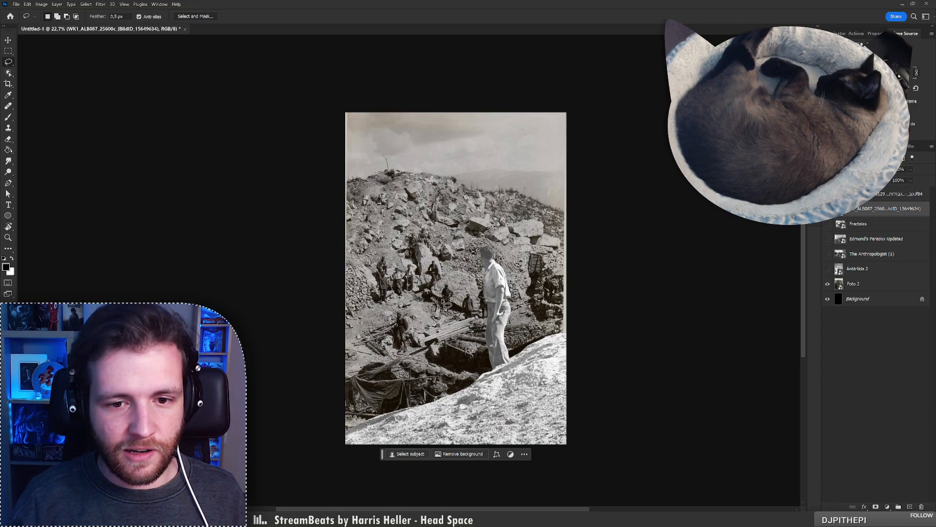
mouse_move(445, 305)
left_mouse_down()
mouse_move(445, 331)
mouse_move(445, 304)
left_mouse_up()
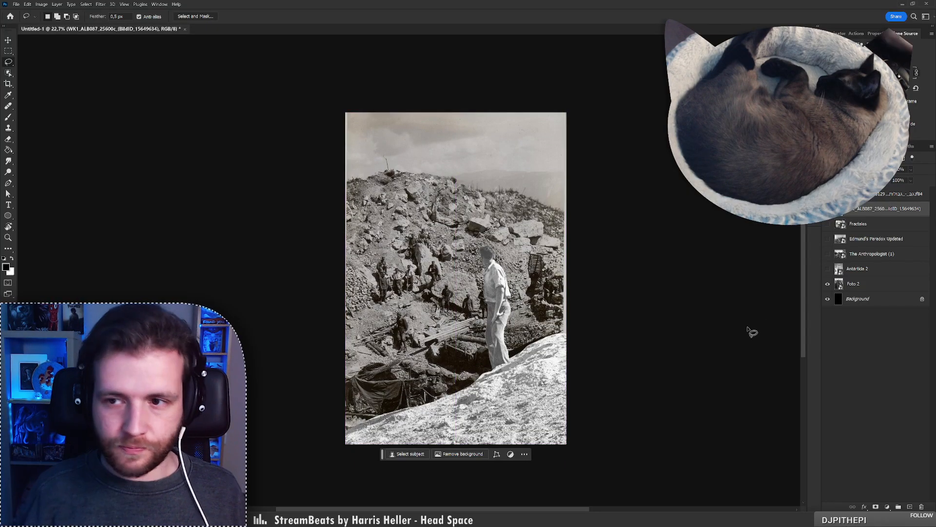
left_click(893, 195)
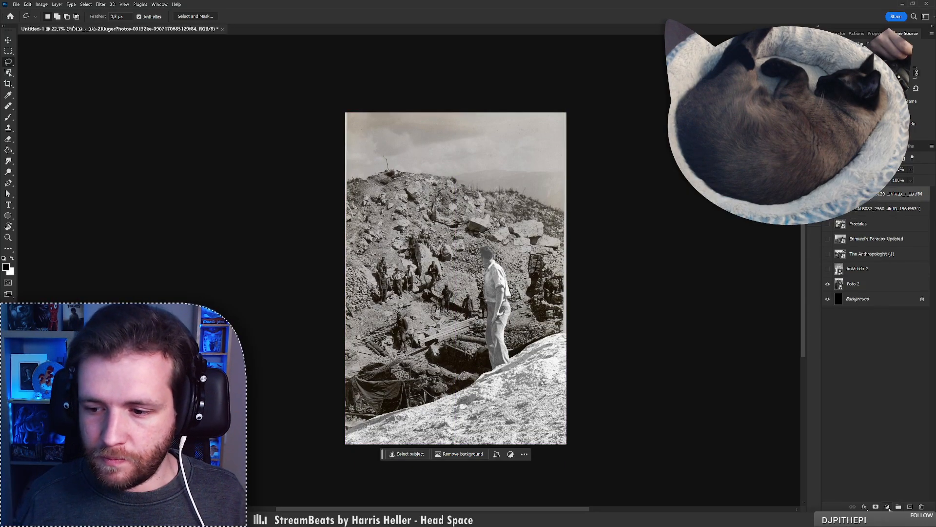
left_click(887, 507)
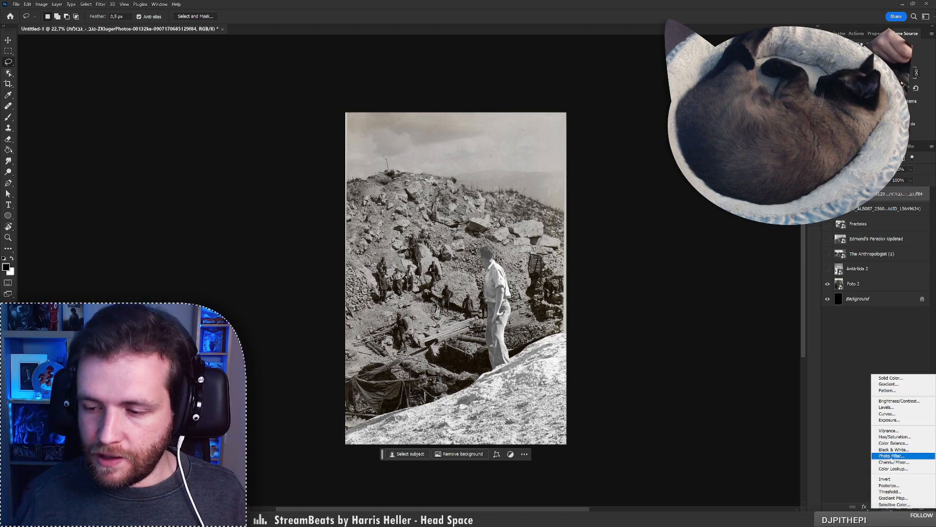
left_click(893, 498)
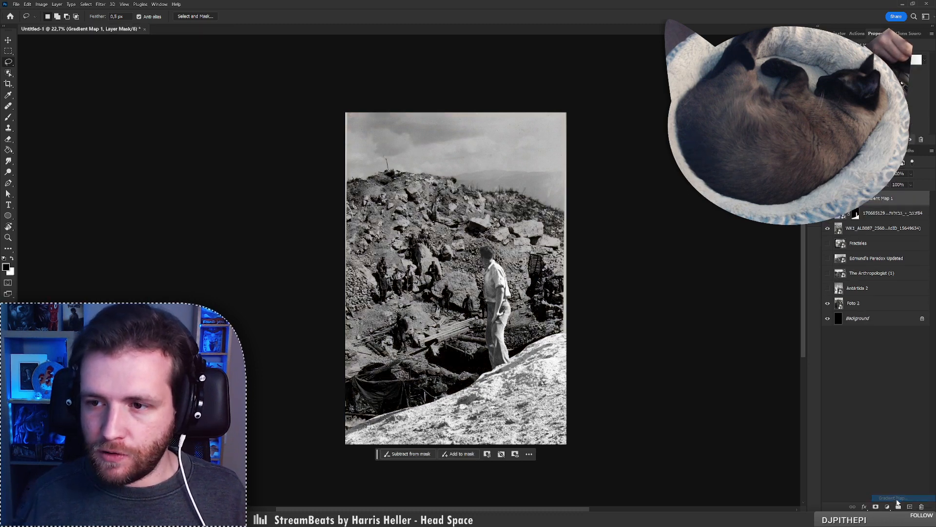
Set the gradient map to the Earth Tone preset from the Texturelabs_VintagePhototones group
left_click(892, 59)
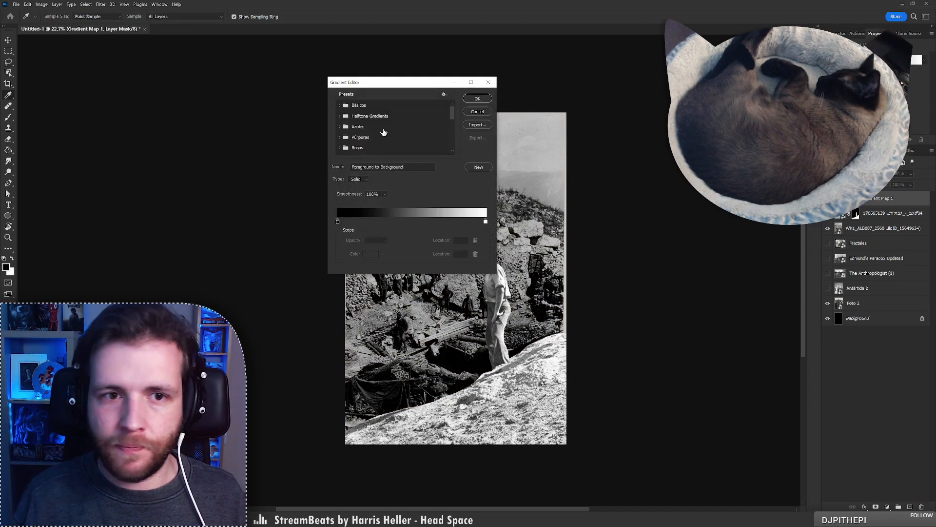
left_click_drag(455, 114, 455, 146)
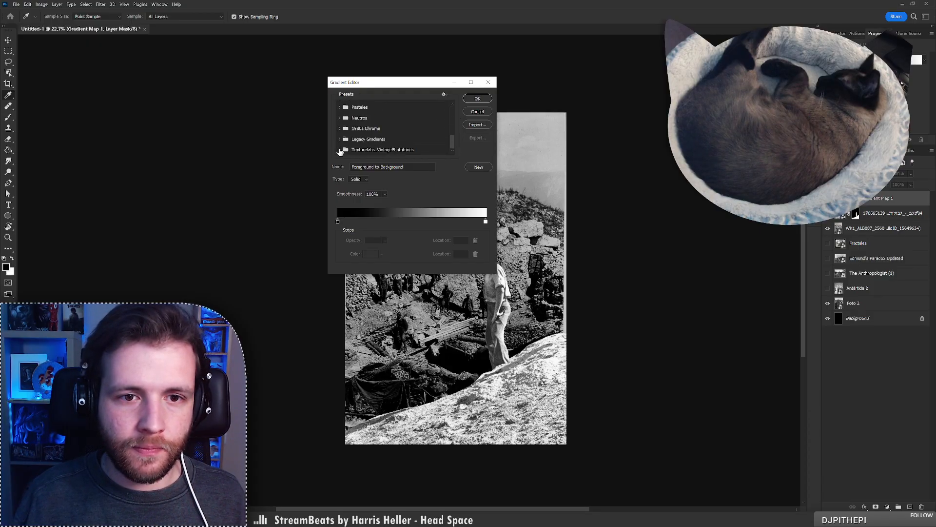
left_click_drag(452, 131, 453, 155)
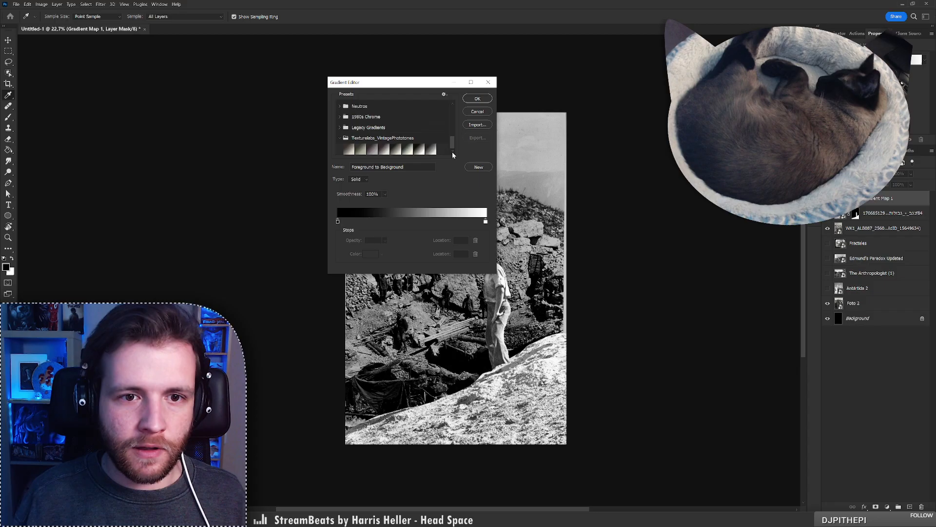
left_click(396, 149)
left_click(369, 151)
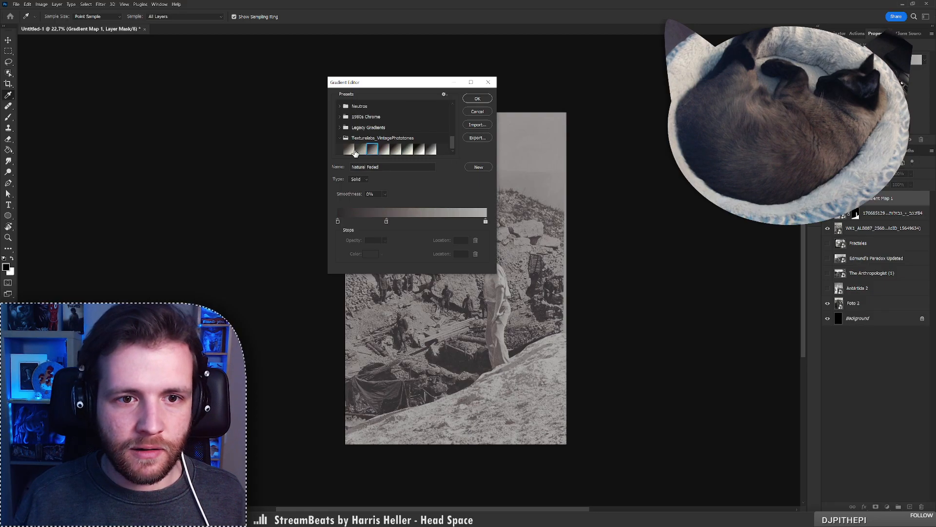
left_click(348, 149)
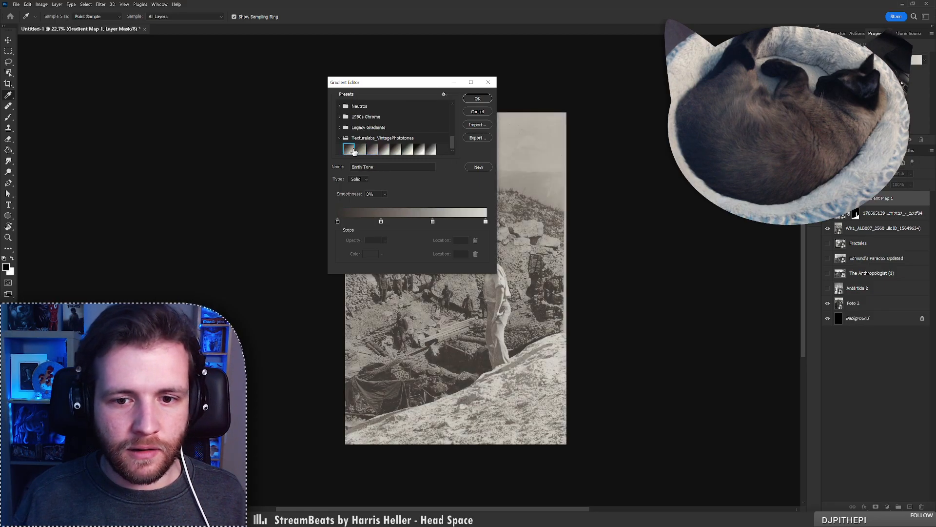
left_click(477, 98)
key("l")
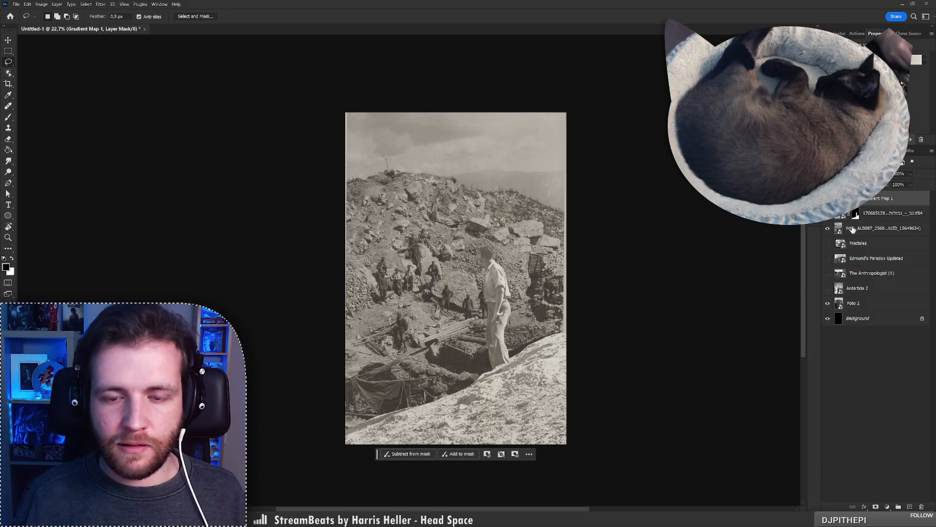
Darken the man and foreground slope layer with Levels, setting the black input to 36 and the midtones to 0.45
left_click_drag(872, 214, 873, 228)
key("ctrl+l")
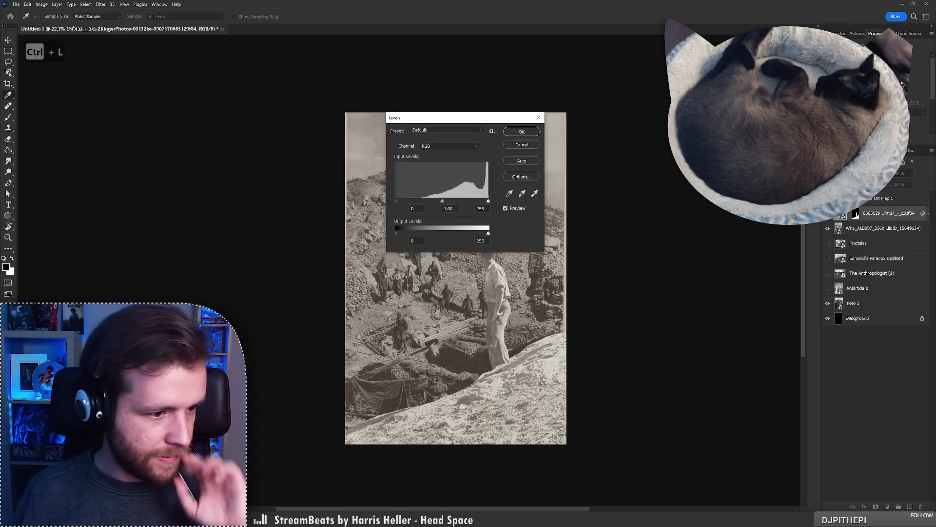
left_click_drag(488, 117, 742, 139)
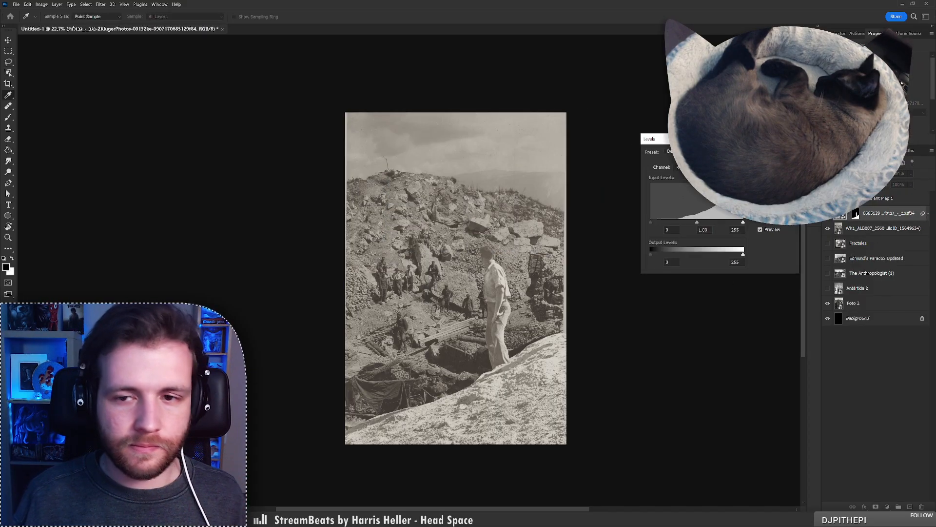
left_click_drag(650, 222, 723, 223)
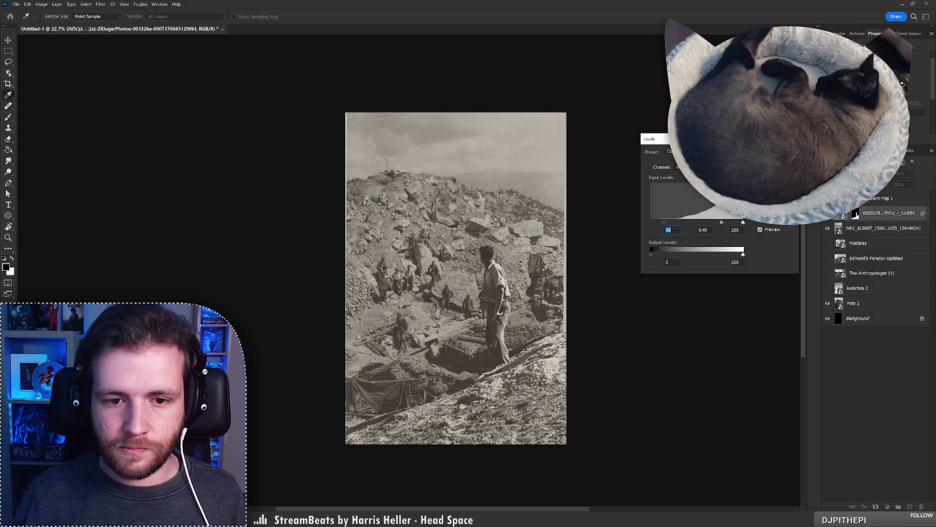
key("Return")
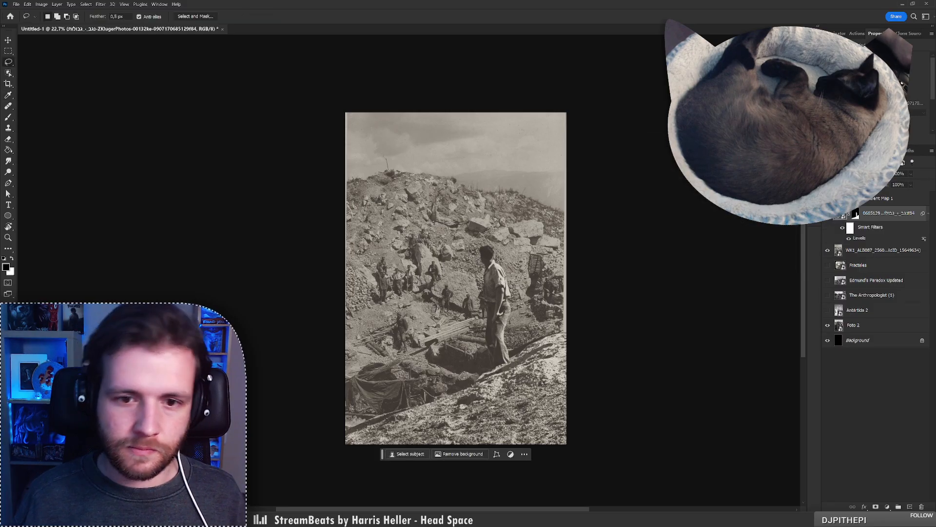
left_click_drag(443, 283, 445, 239)
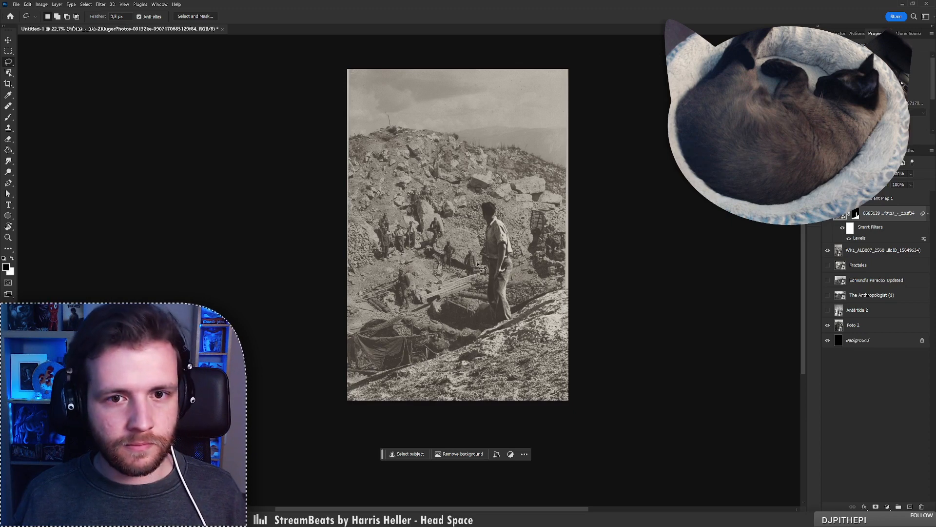
left_click_drag(481, 230, 469, 266)
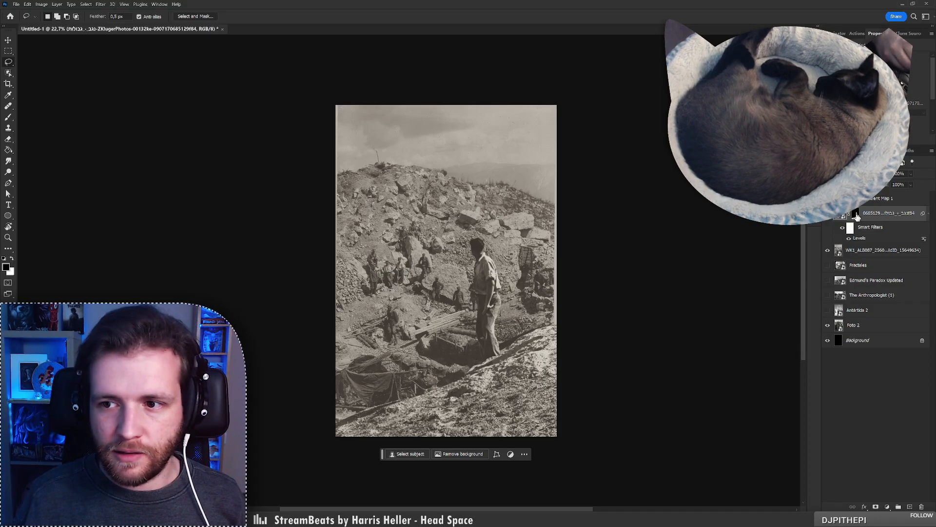
Refine the man's layer mask with a 3.1 px feather and a +62% edge shift, and compare the layer with and without the mask
left_click(856, 213, "shift")
left_click(855, 214, "shift")
key("z")
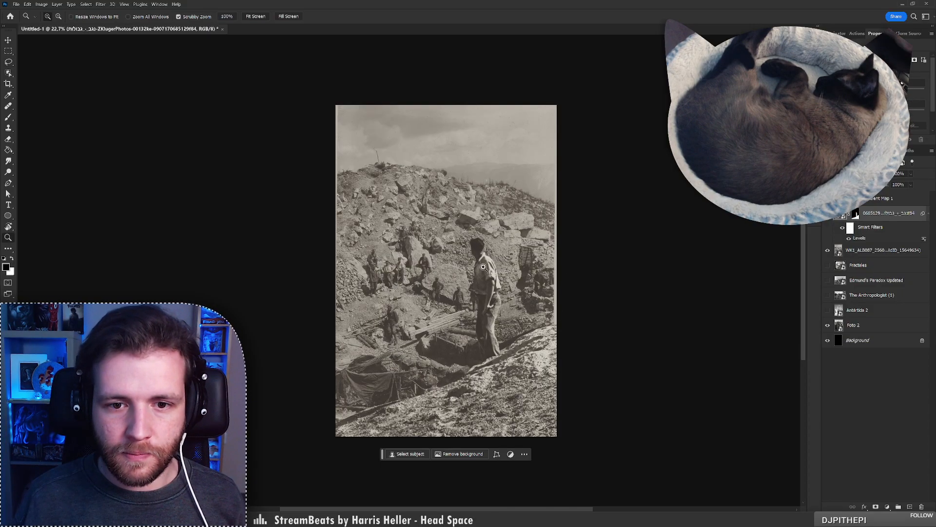
left_click_drag(482, 260, 528, 250)
key("l")
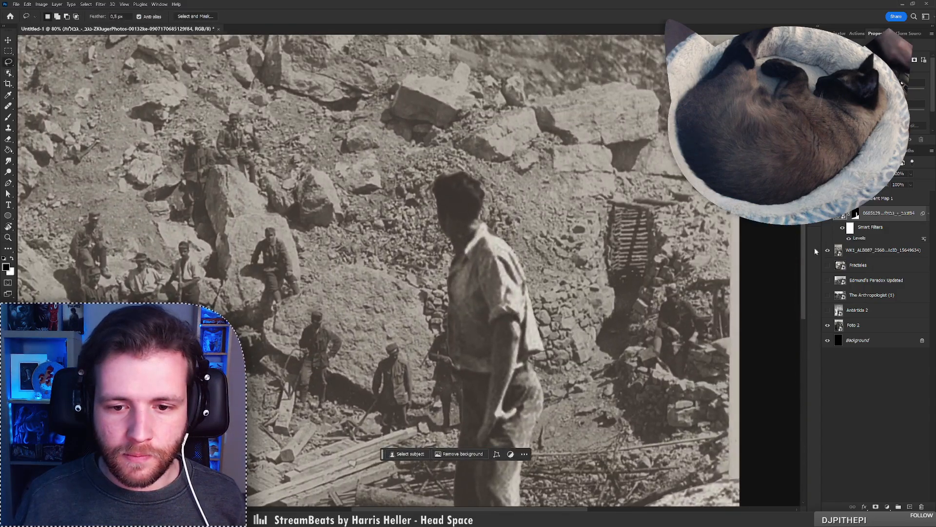
double_click(856, 214)
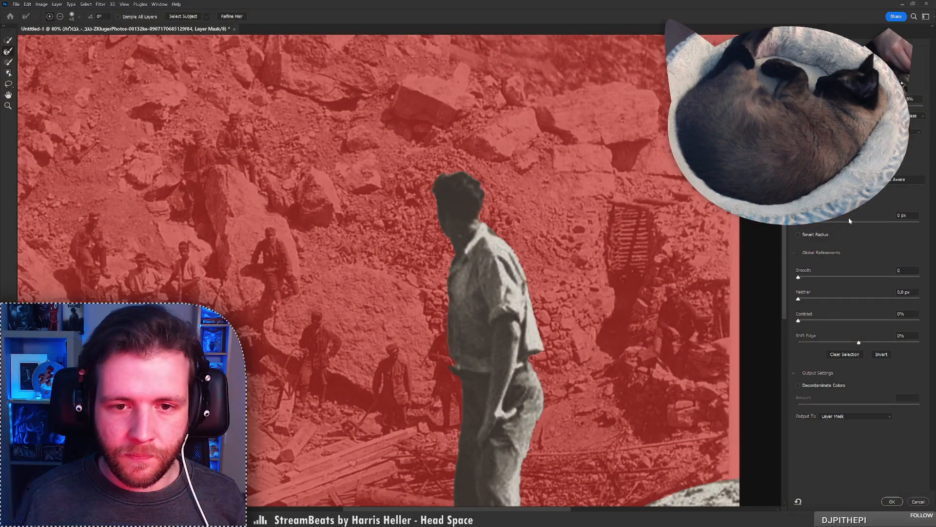
left_click(818, 299)
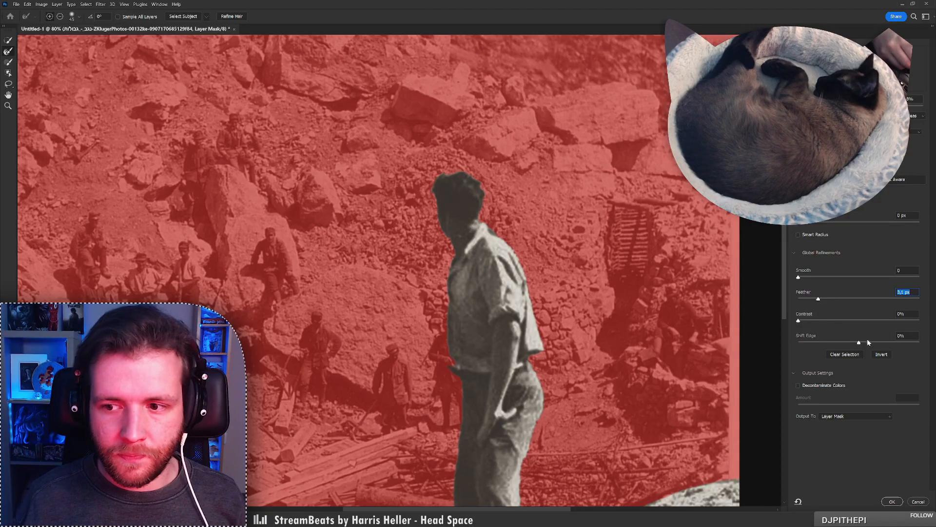
left_click_drag(868, 343, 885, 345)
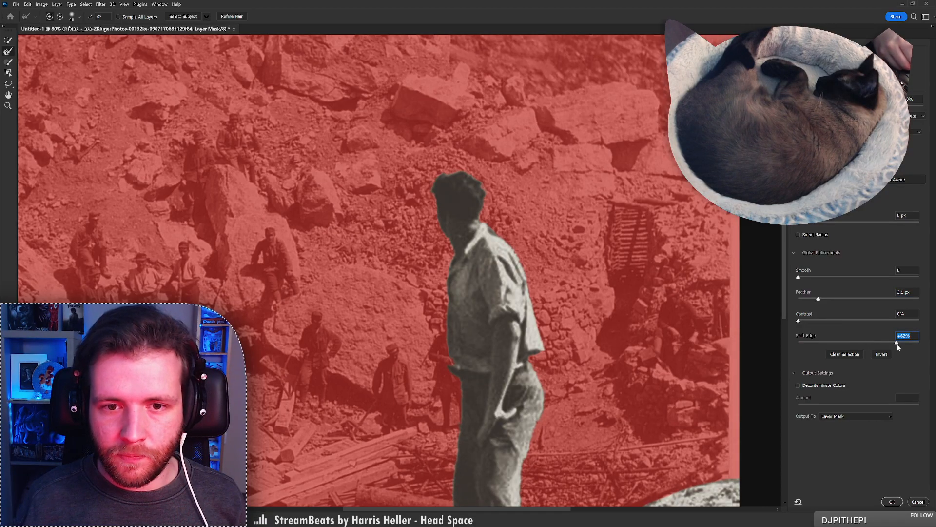
key("Return")
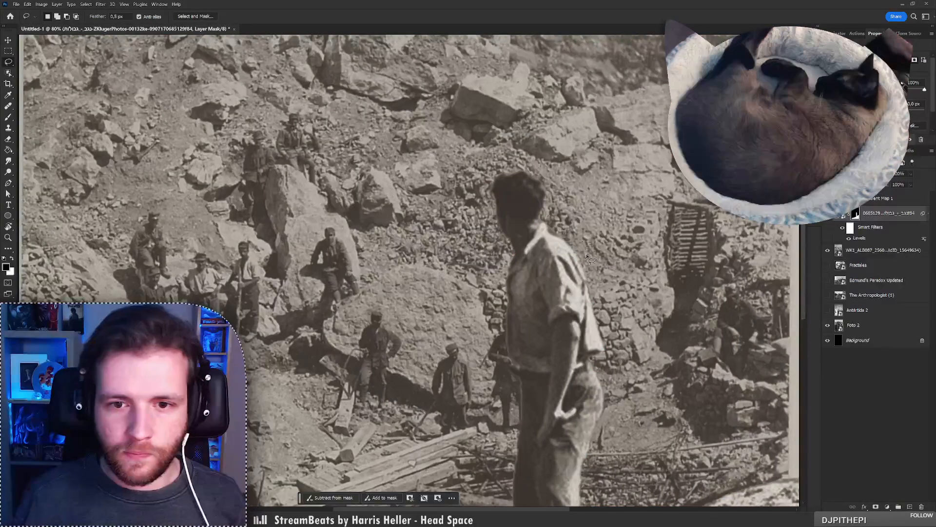
left_click(856, 213, "shift")
left_click(856, 213, "shift")
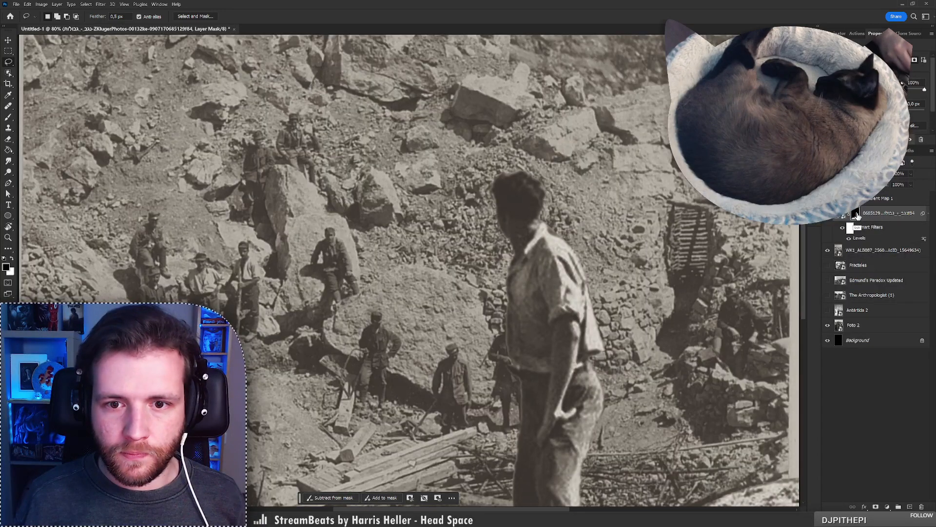
Paint out the pale fringe along the outer edge of the man's dark lower trouser leg on the mask with a 24 px Soft Round brush
key("b")
right_click(577, 229)
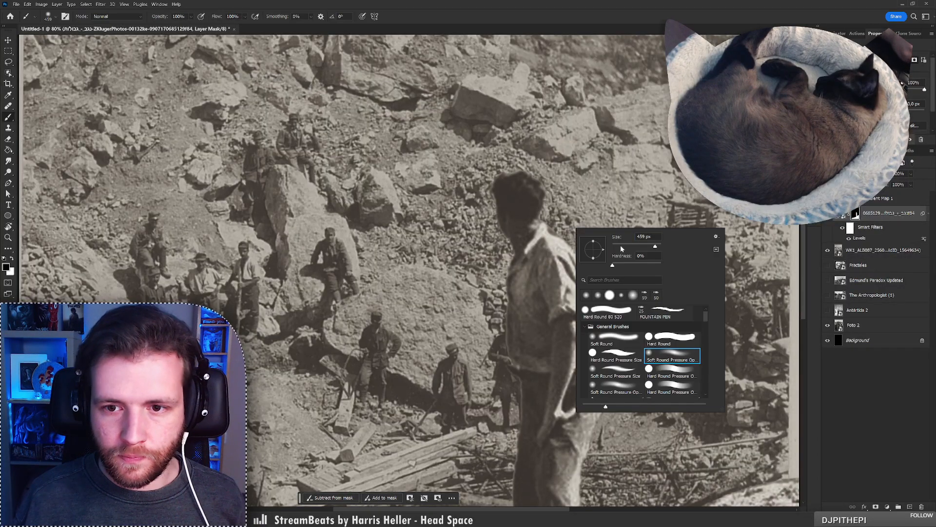
left_click_drag(621, 249, 615, 246)
left_click(551, 227)
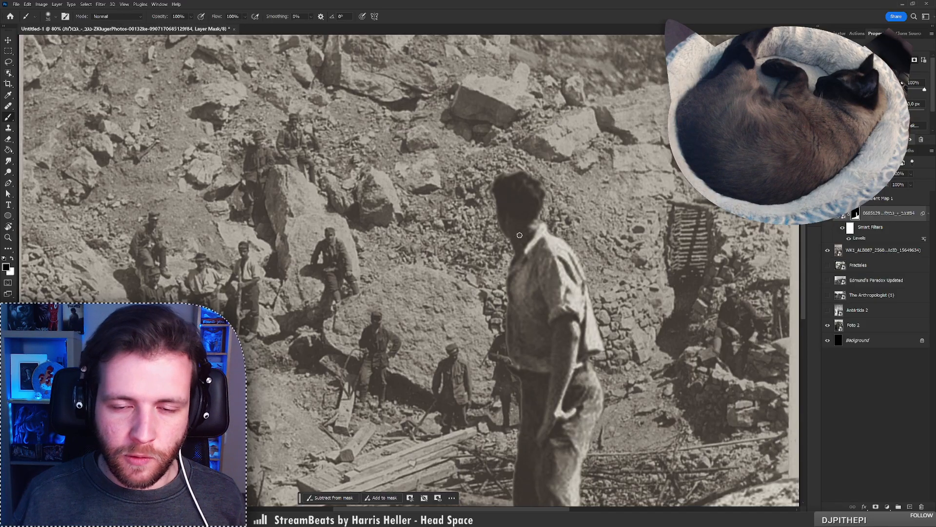
key("z")
mouse_move(520, 235)
left_mouse_down()
mouse_move(507, 296)
mouse_move(526, 285)
mouse_move(524, 424)
left_mouse_up()
key("b")
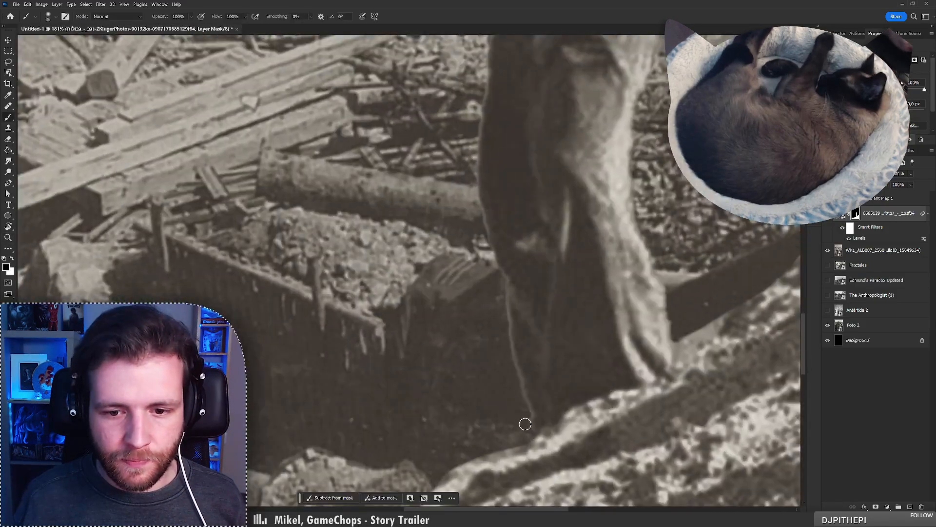
right_click(510, 370)
left_click_drag(558, 347, 555, 346)
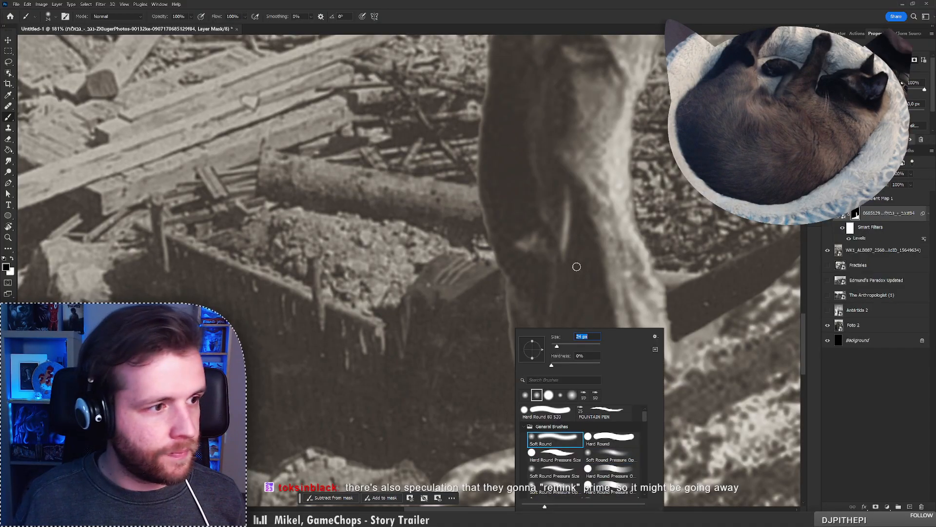
left_click(480, 403)
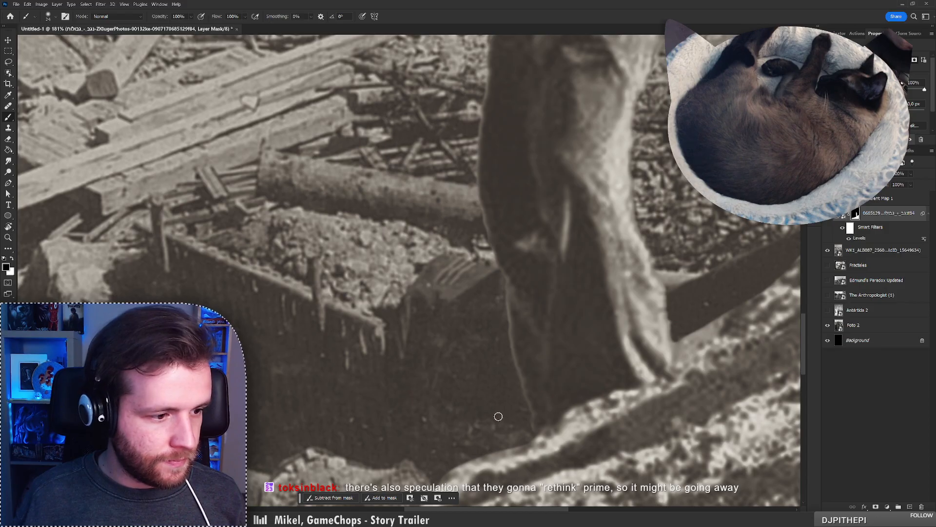
left_click_drag(521, 378, 522, 393)
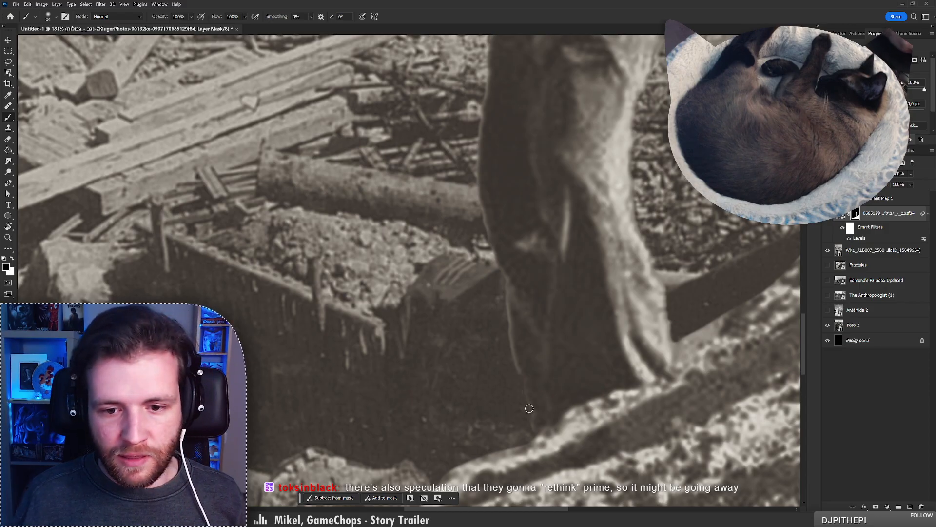
mouse_move(505, 325)
left_mouse_down()
mouse_move(516, 353)
mouse_move(502, 295)
left_mouse_up()
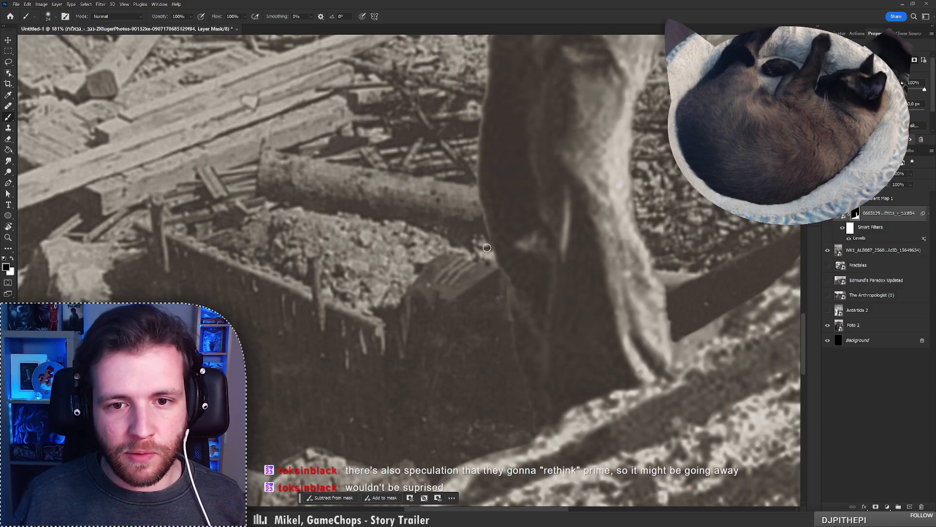
Inspect the mask edge along the man's trouser leg and shirt for leftover fringe, and undo the last brush stroke
scroll(506, 185, "up", 3)
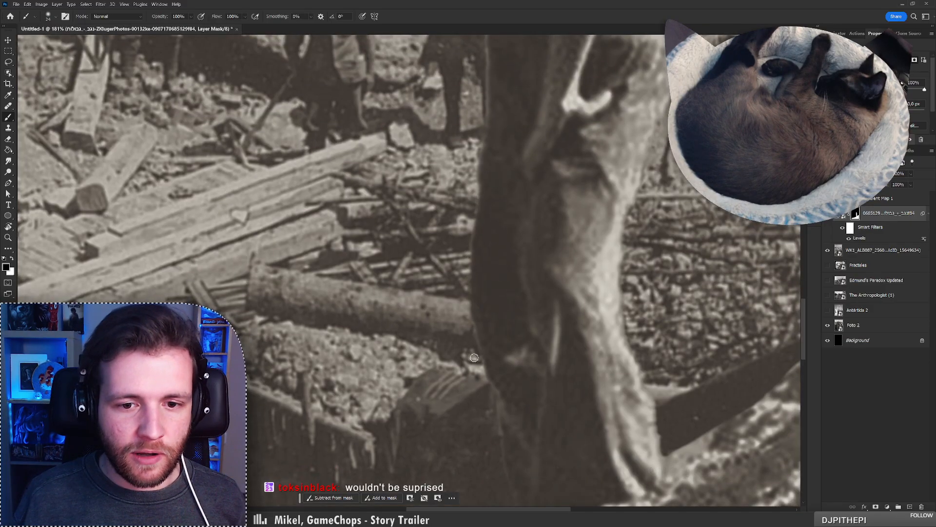
key("z")
mouse_move(487, 290)
left_mouse_down()
mouse_move(444, 283)
mouse_move(551, 246)
left_mouse_up()
key("b")
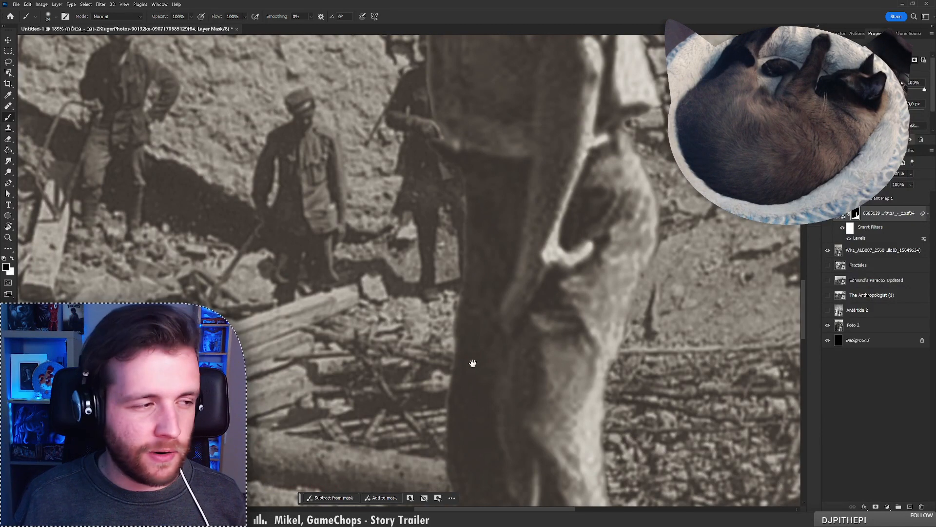
left_click_drag(472, 359, 478, 252)
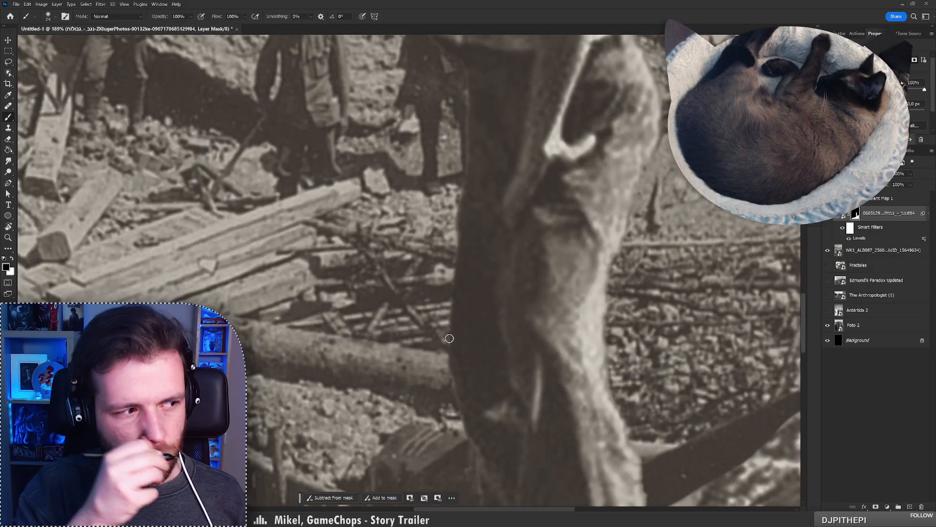
key("z")
mouse_move(429, 195)
left_mouse_down()
mouse_move(377, 153)
mouse_move(438, 346)
left_mouse_up()
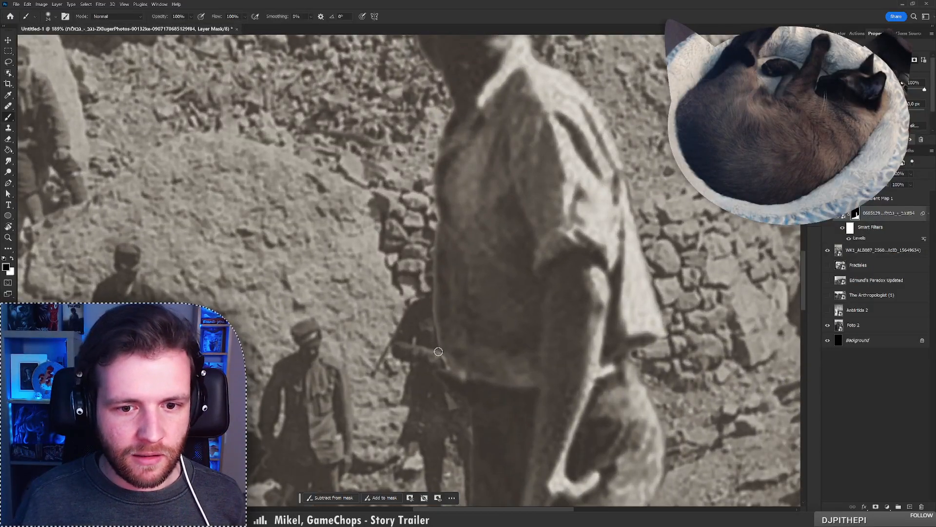
key("ctrl+z")
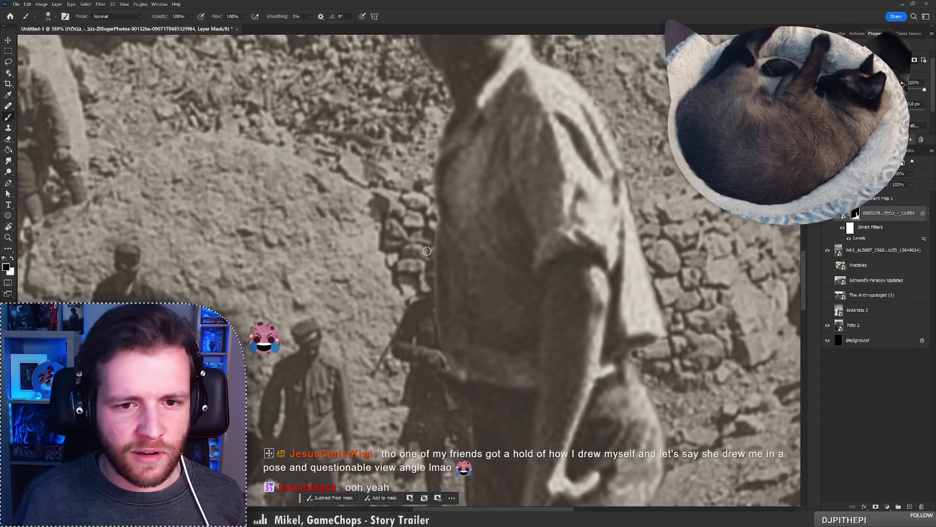
key("z")
mouse_move(433, 206)
left_mouse_down()
mouse_move(402, 224)
mouse_move(376, 225)
mouse_move(402, 222)
left_mouse_up()
key("b")
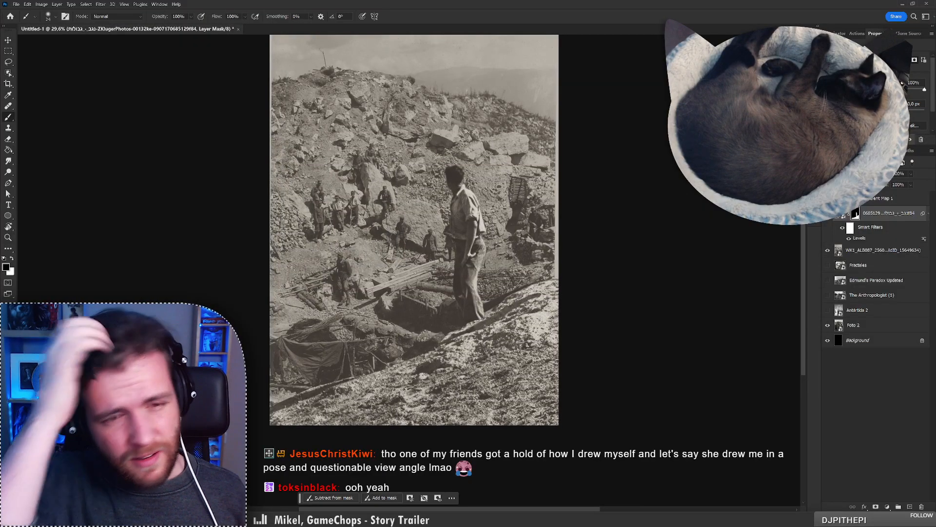
Try to paint out the edge along the man's face and neck on his layer mask
key("z")
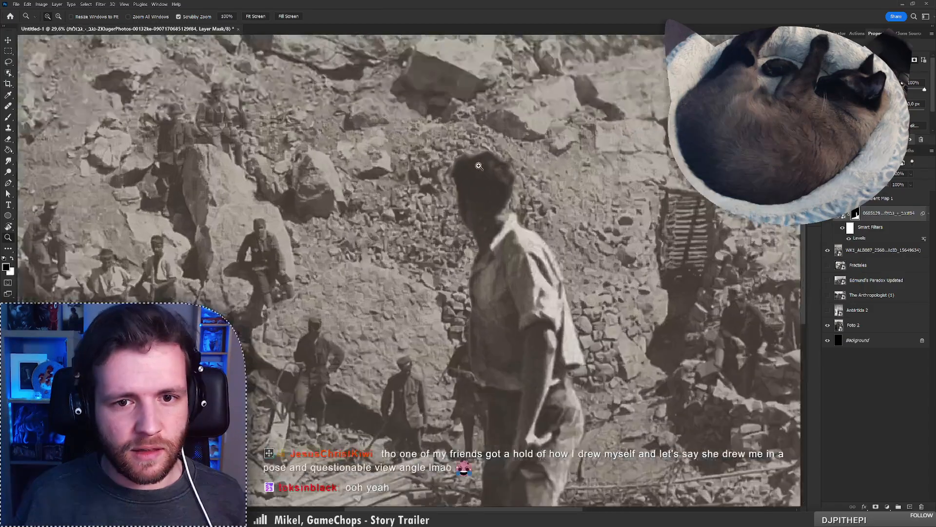
left_click_drag(439, 171, 488, 164)
key("b")
left_click_drag(475, 249, 507, 312)
key("ctrl+z")
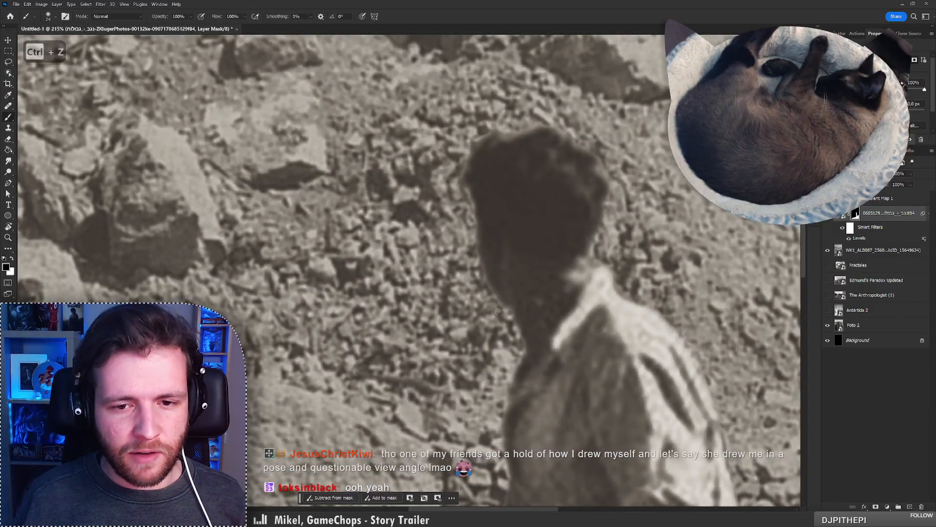
left_click_drag(474, 244, 506, 310)
key("ctrl+z")
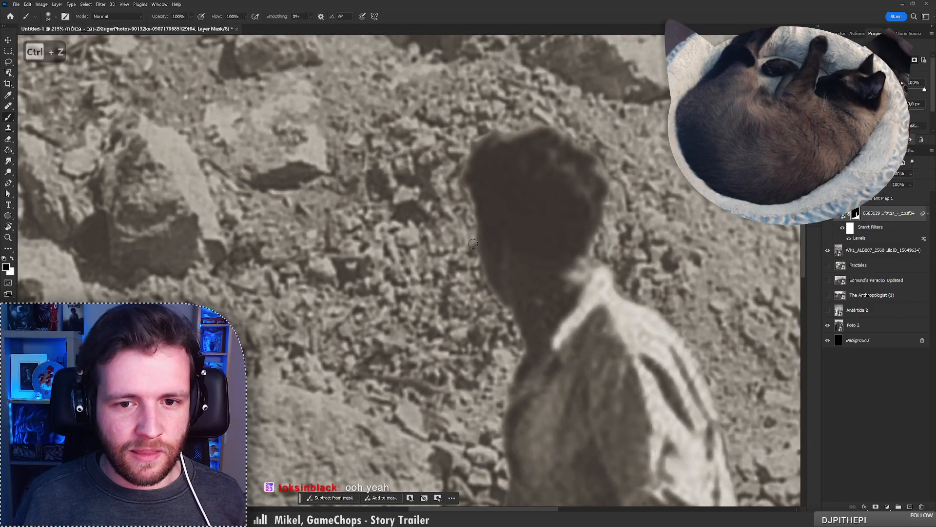
Scale the rocky excavation photo layer up proportionally to 1720.73%, enlarging it downward from its upper edge
key("z")
left_click(470, 222, "alt")
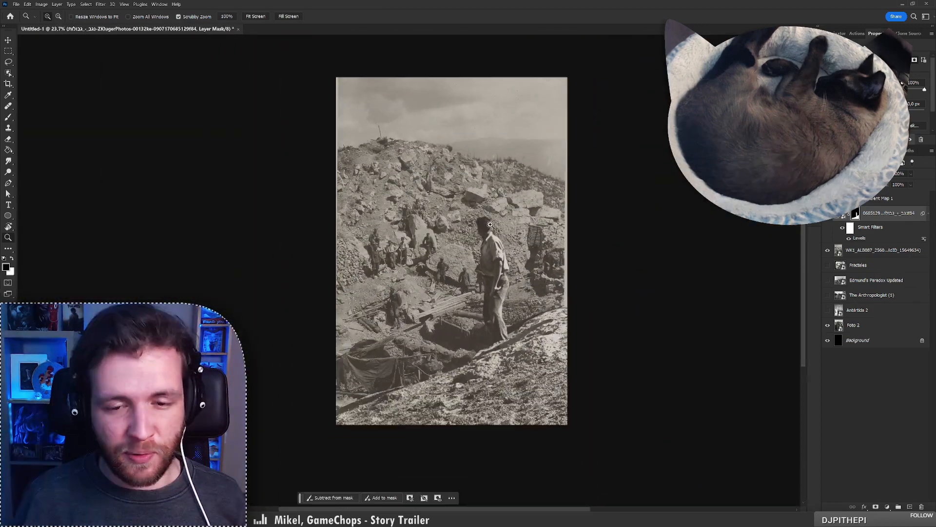
left_click(484, 256)
key("b")
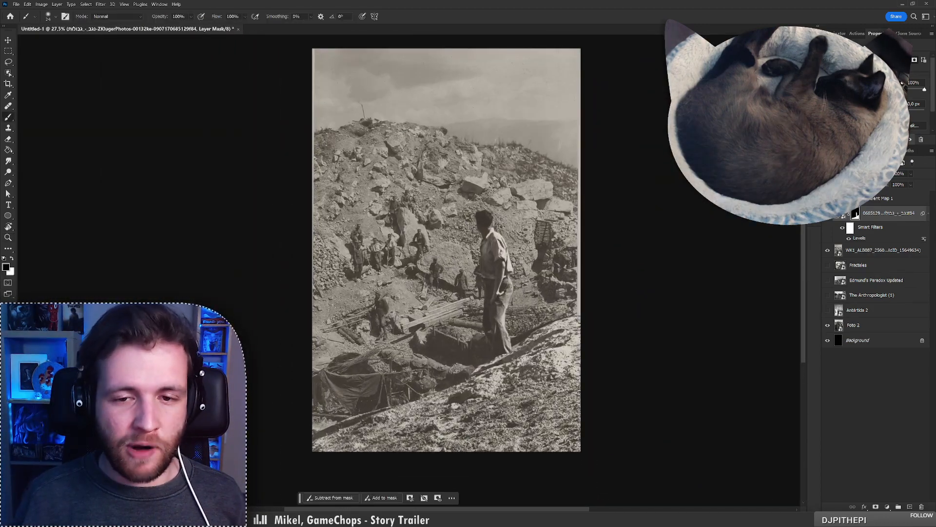
left_click_drag(470, 312, 473, 293)
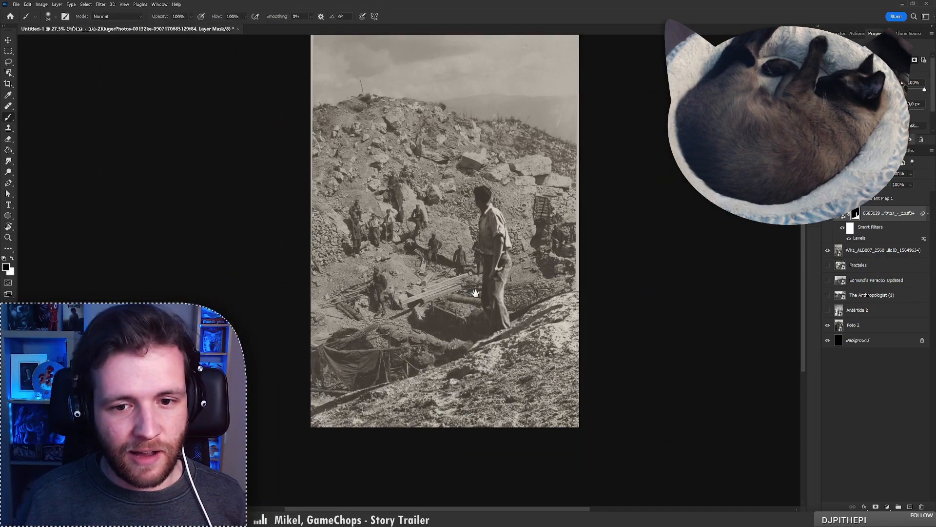
left_click(875, 252)
key("z")
left_click_drag(474, 247, 433, 250)
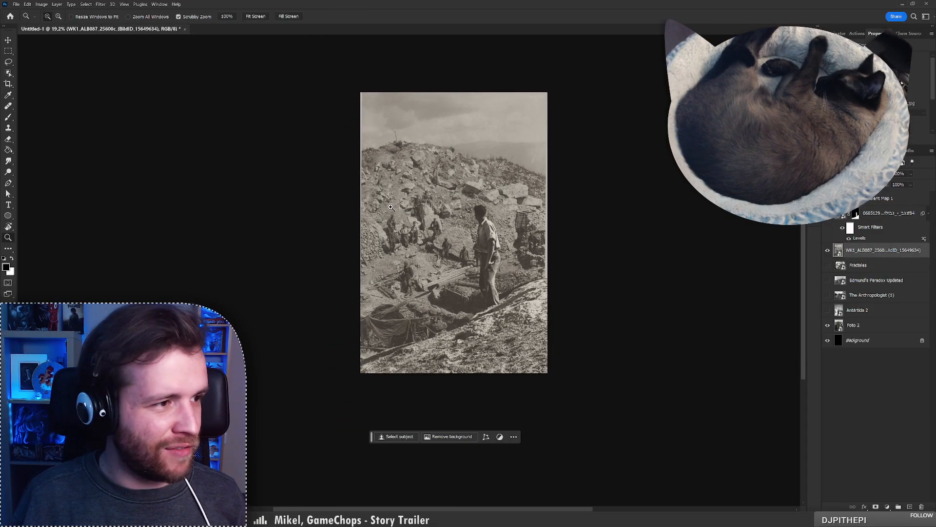
left_click_drag(389, 204, 404, 202)
key("b")
key("ctrl+t")
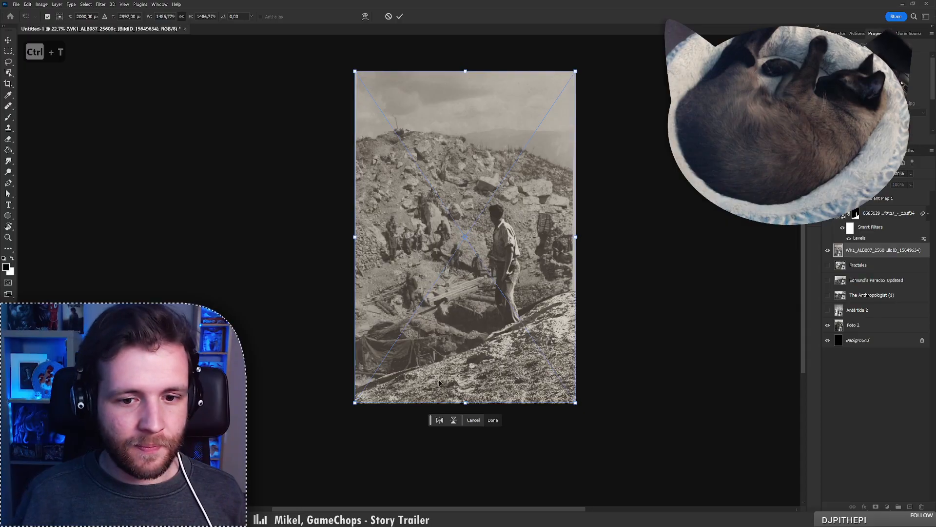
left_click_drag(465, 402, 466, 455)
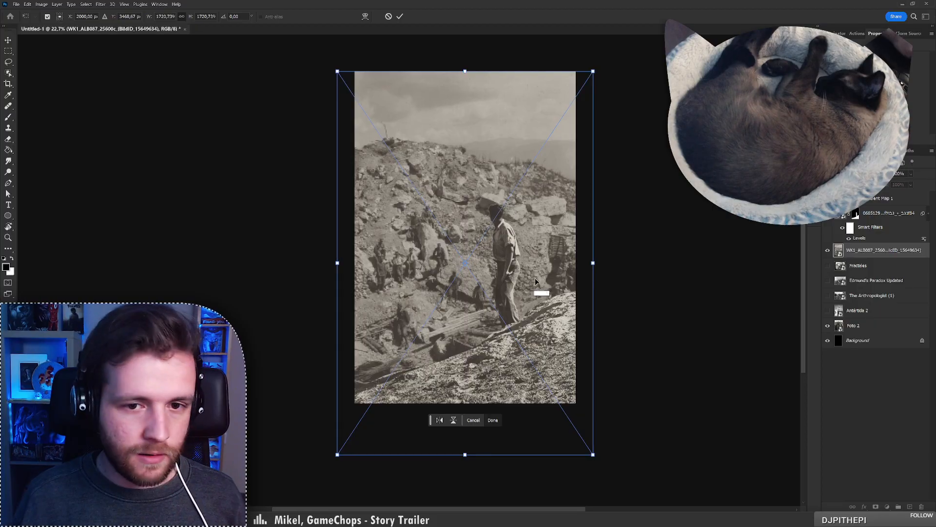
mouse_move(536, 292)
left_mouse_down()
mouse_move(556, 275)
mouse_move(535, 286)
left_mouse_up()
key("Return")
key("b")
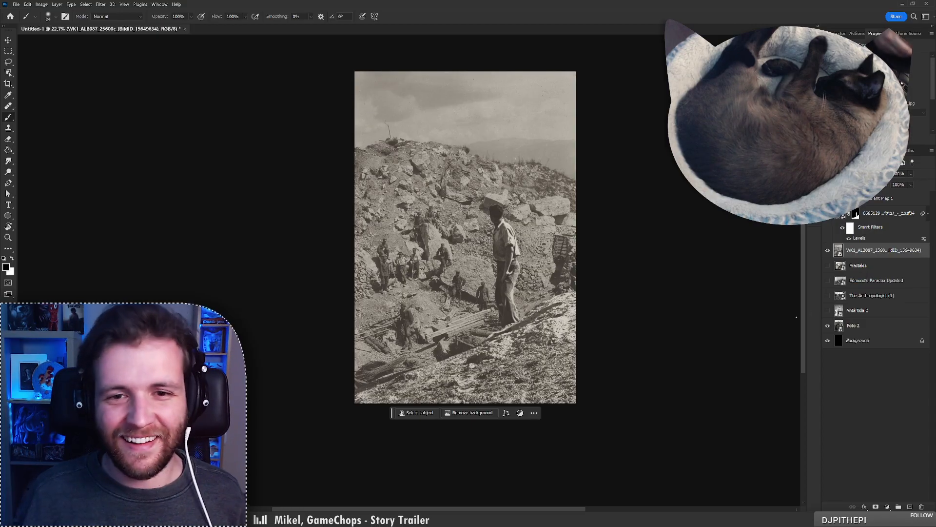
Paint out the pale fringe around the man's hair on his layer mask with a 24 px soft brush at 0% hardness
left_click(856, 213)
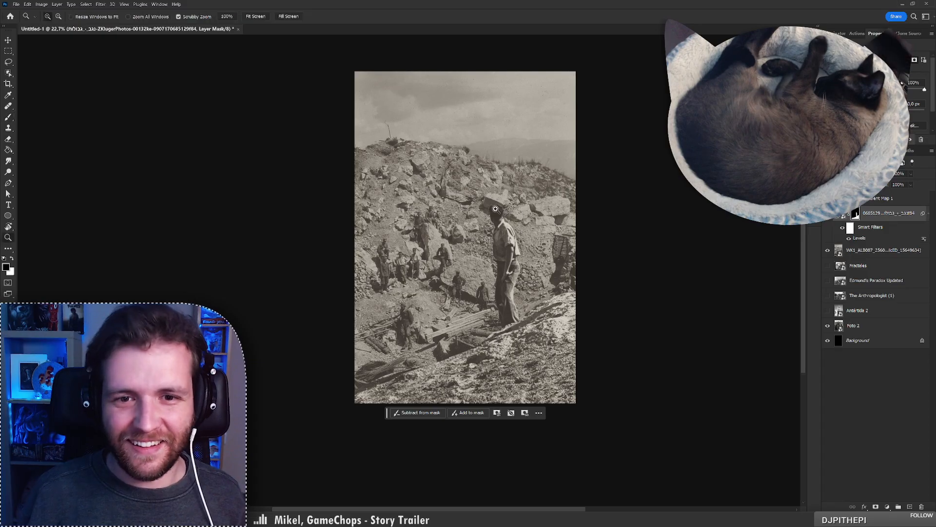
scroll(495, 205, "up", 5)
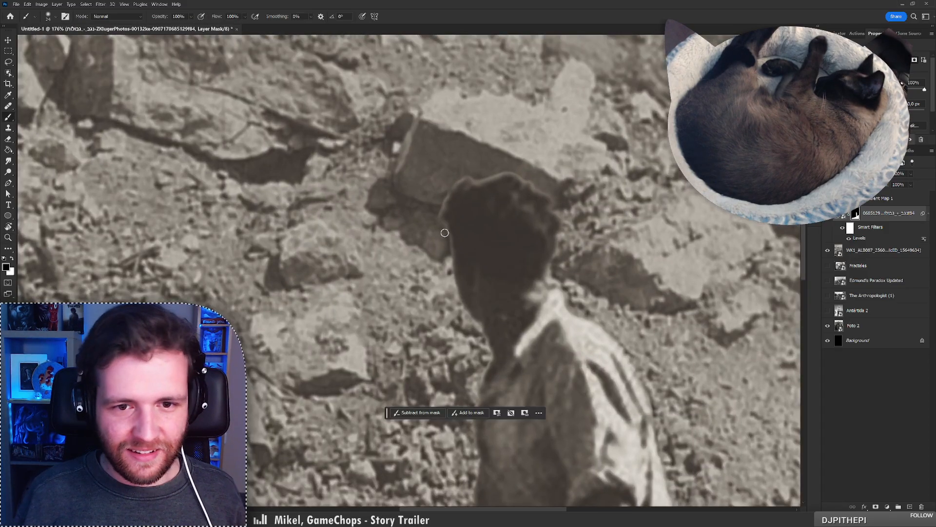
key("ctrl+z")
right_click(445, 248)
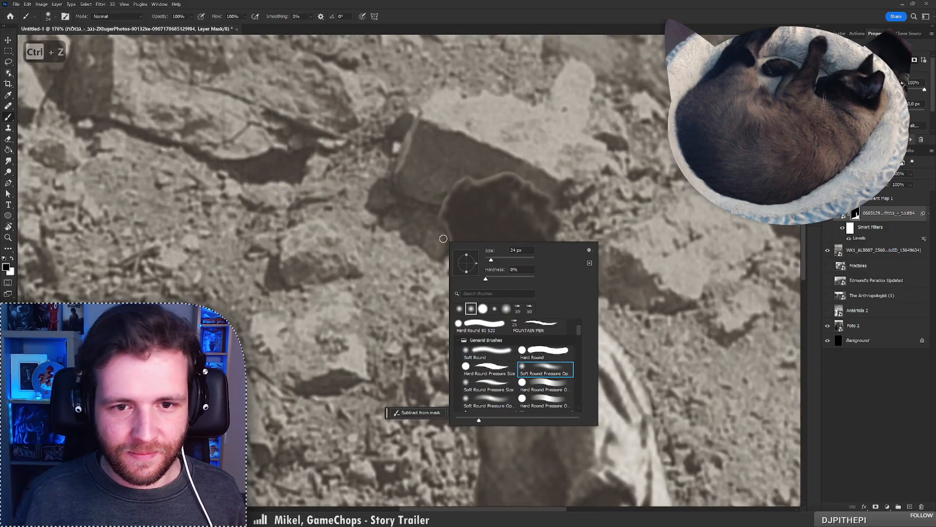
left_click(443, 228)
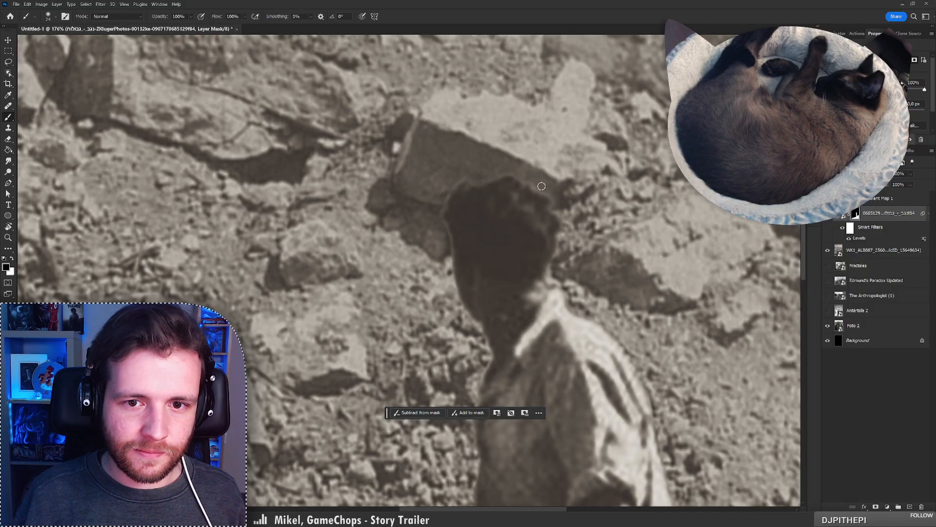
key("ctrl+space")
mouse_move(507, 226)
left_mouse_down()
mouse_move(420, 225)
mouse_move(512, 226)
left_mouse_up()
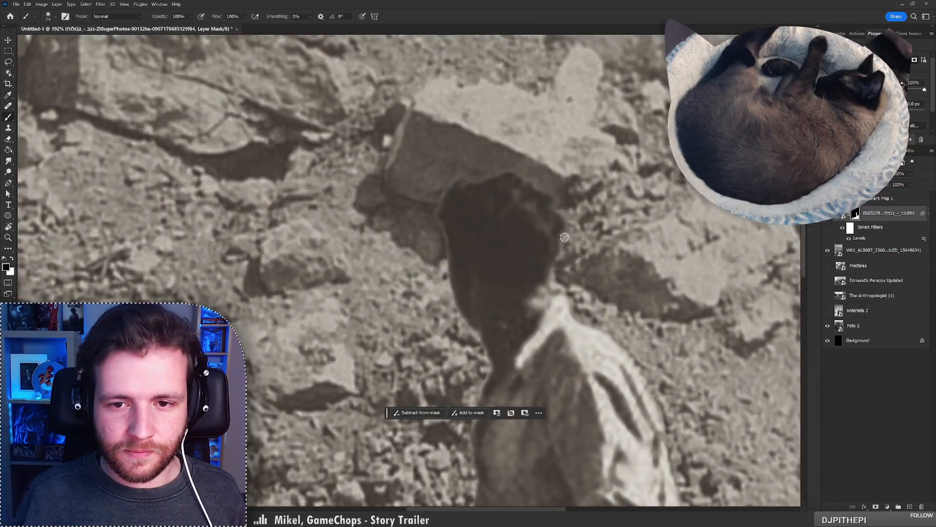
key("ctrl+space")
mouse_move(536, 266)
left_mouse_down()
mouse_move(492, 268)
mouse_move(466, 284)
mouse_move(500, 310)
left_mouse_up()
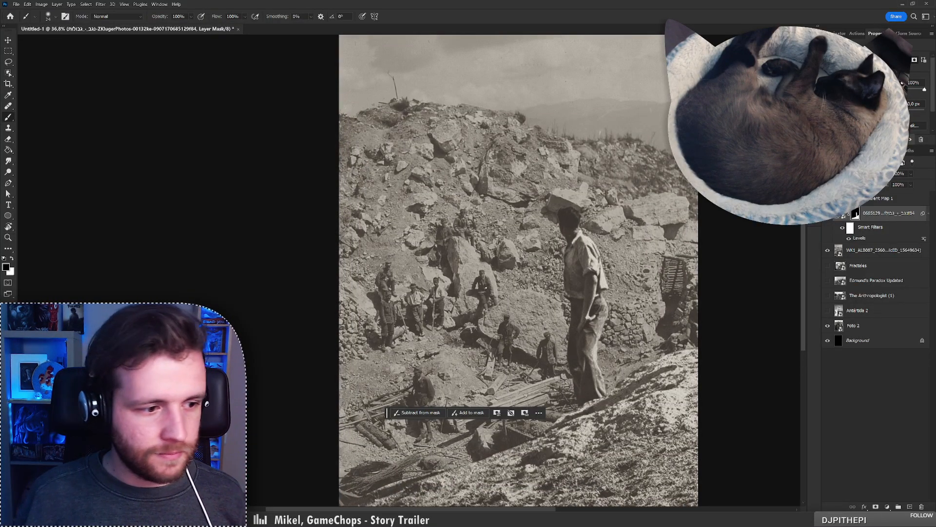
Compare the whole composite with the man's layer mask disabled and enabled
key("ctrl+space")
mouse_move(485, 288)
left_mouse_down()
mouse_move(443, 290)
mouse_move(460, 282)
left_mouse_up()
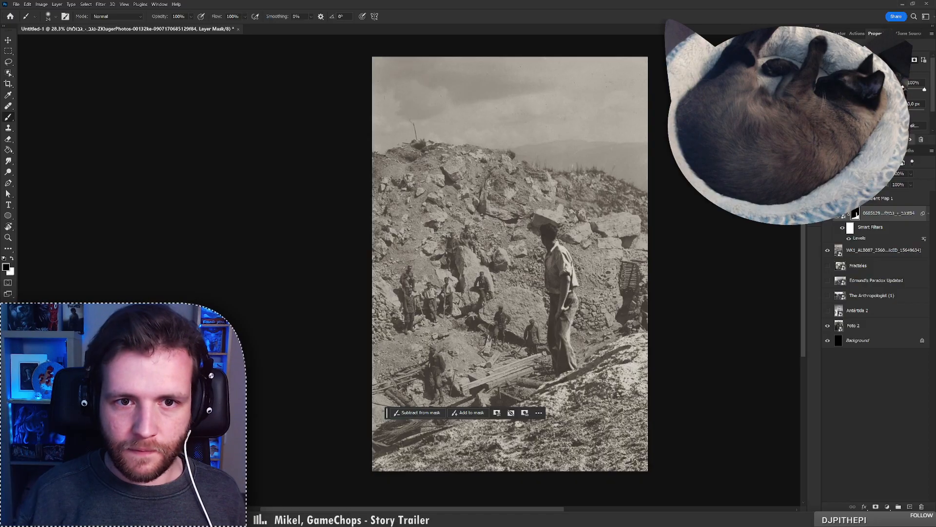
left_click(839, 248)
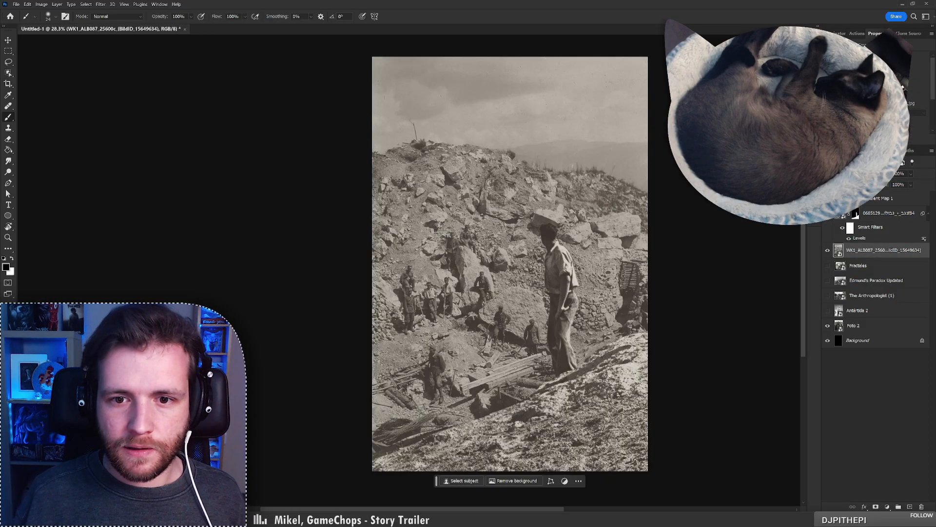
left_click(855, 214, "shift")
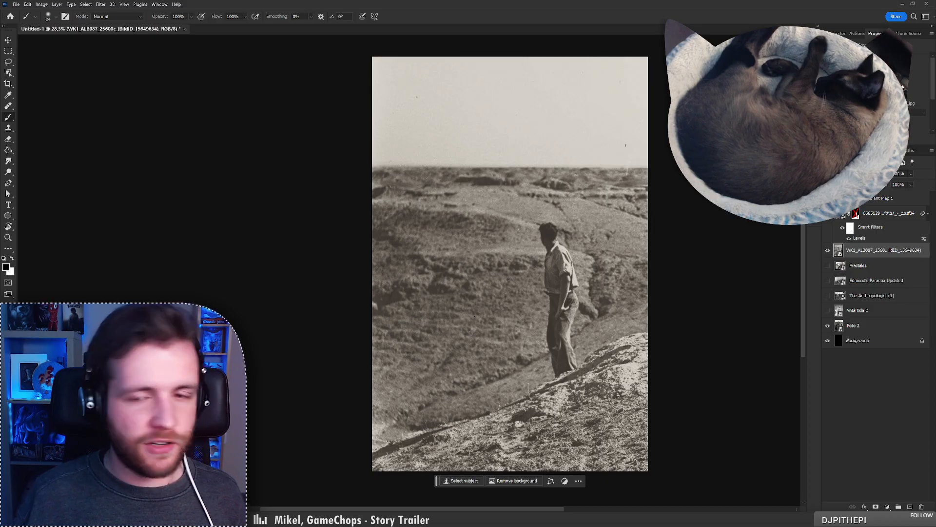
left_click(854, 214, "shift")
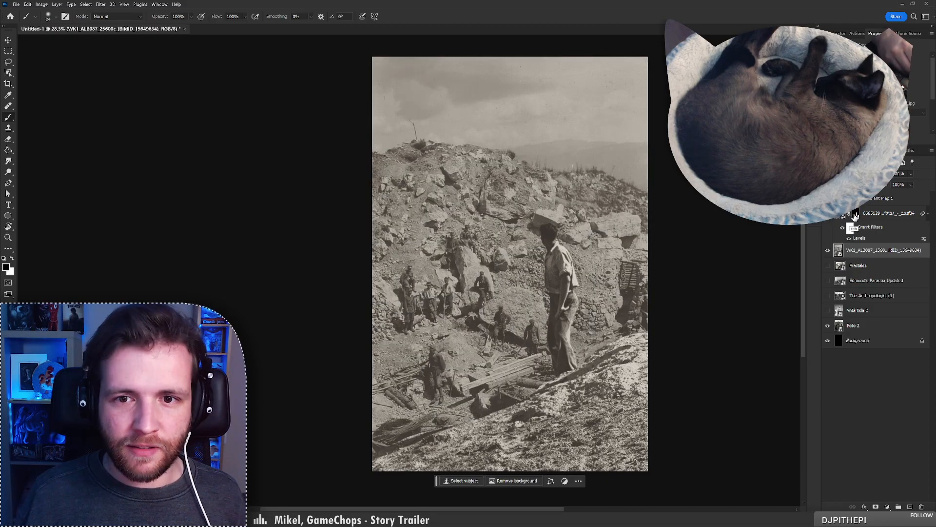
left_click(854, 214, "shift")
left_click(855, 214, "shift")
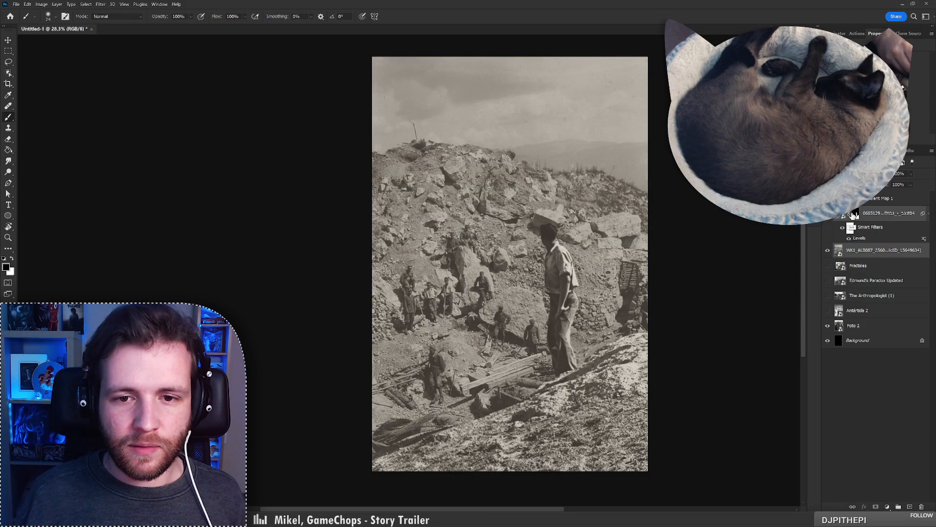
left_click(855, 215, "shift")
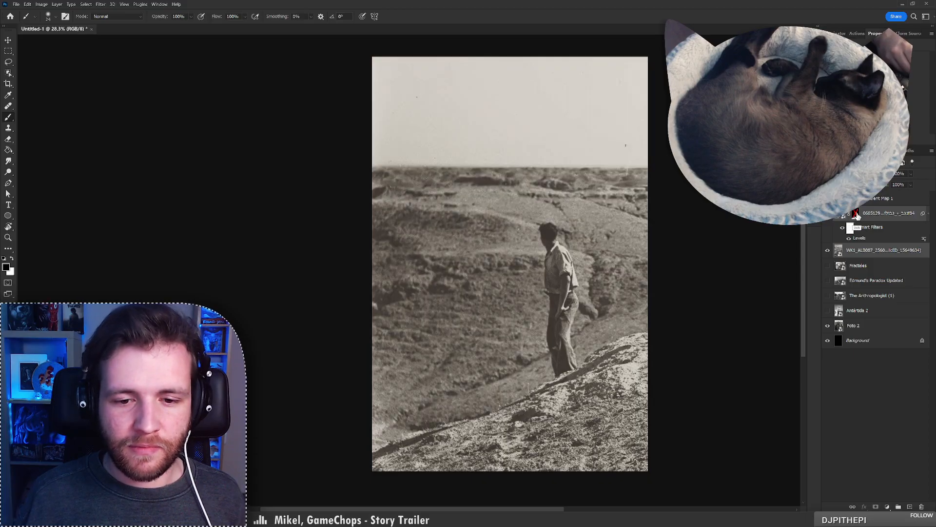
left_click(856, 215, "shift")
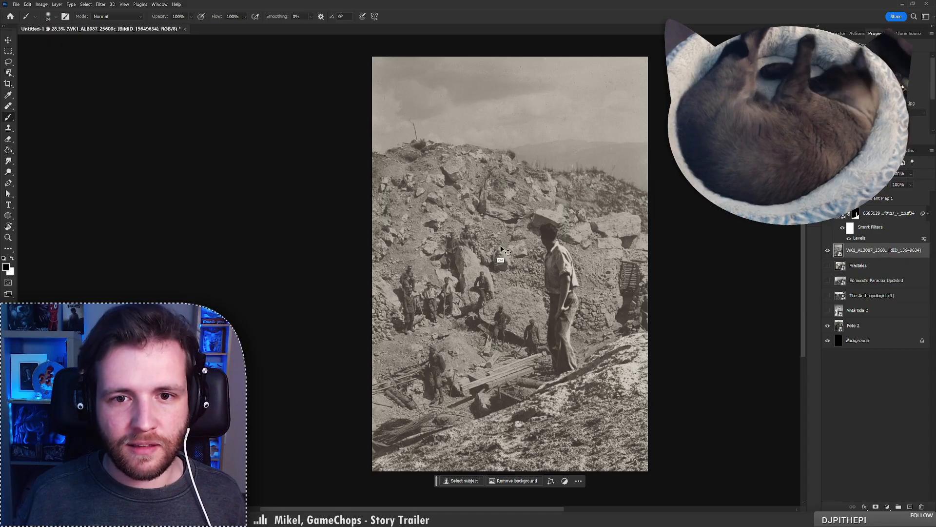
Move the excavation photo layer slightly down so the pale rock no longer sits directly on the man's head
left_click_drag(499, 245, 499, 263)
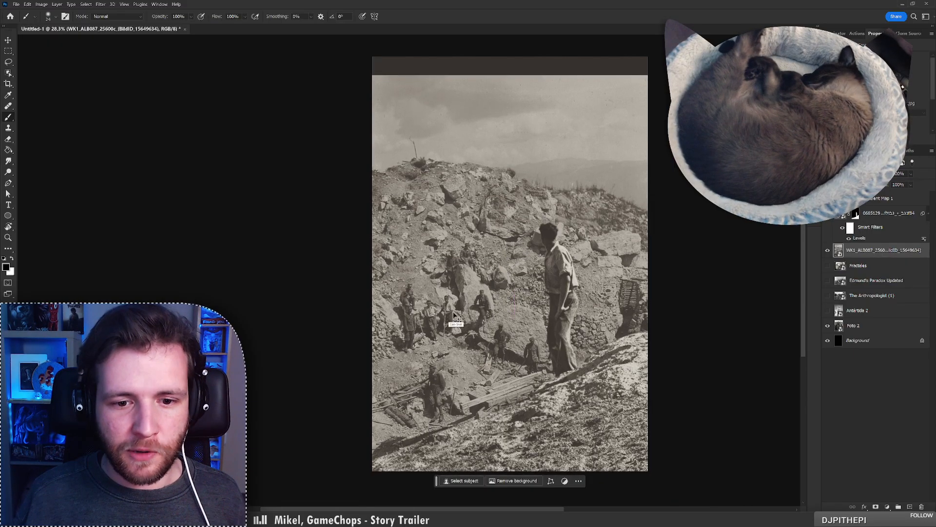
key("z")
mouse_move(394, 320)
left_mouse_down()
mouse_move(449, 294)
mouse_move(399, 310)
mouse_move(416, 309)
left_mouse_up()
key("b")
left_click_drag(433, 318, 417, 310)
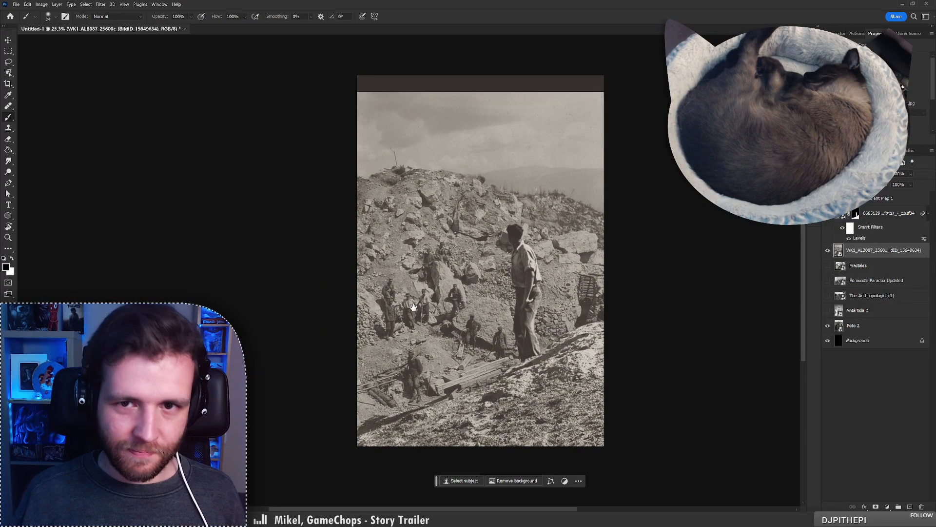
Duplicate the excavation photo layer and move the copy up to fill the empty strip above the sky
left_click_drag(869, 255, 870, 249)
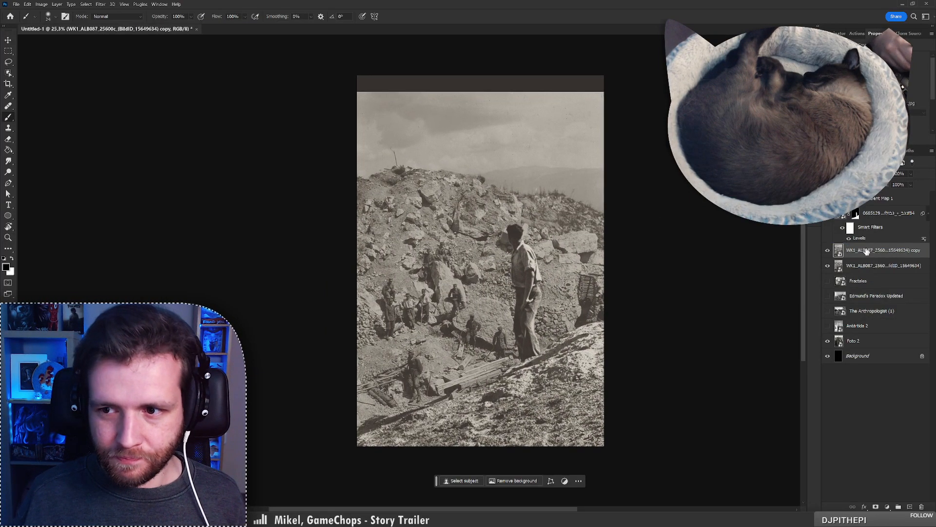
key("ctrl+t")
left_click_drag(494, 173, 491, 158)
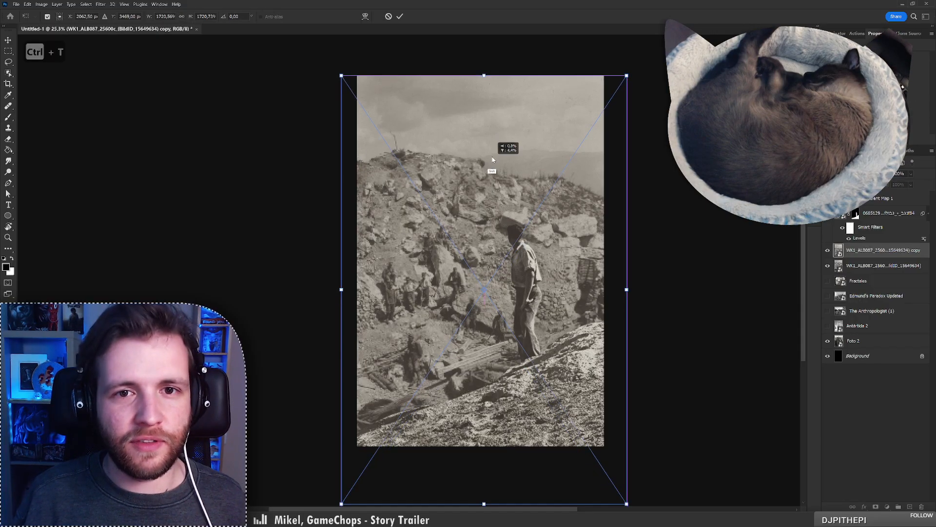
key("Return")
key("b")
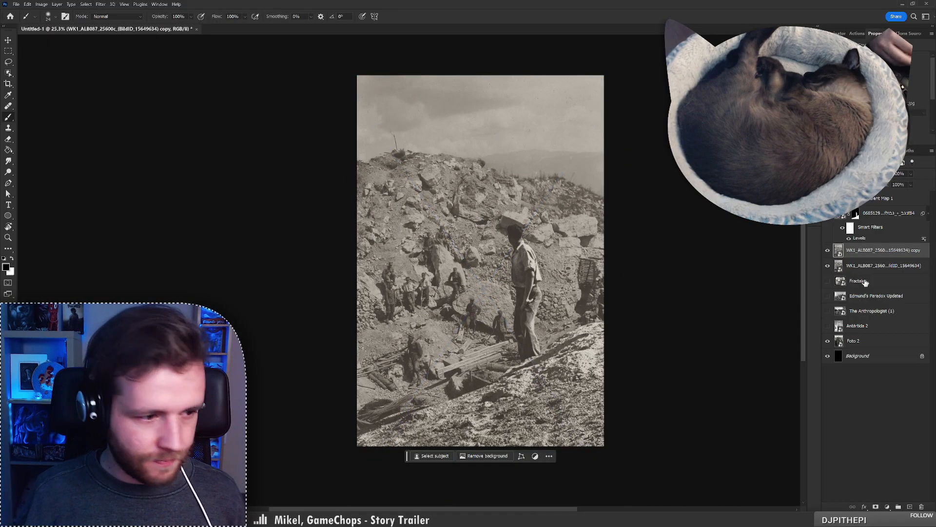
Add a black layer mask to the excavation photo copy and paint the top sky strip back in with a large Soft Round brush at 0% hardness
left_click(876, 507)
key("x")
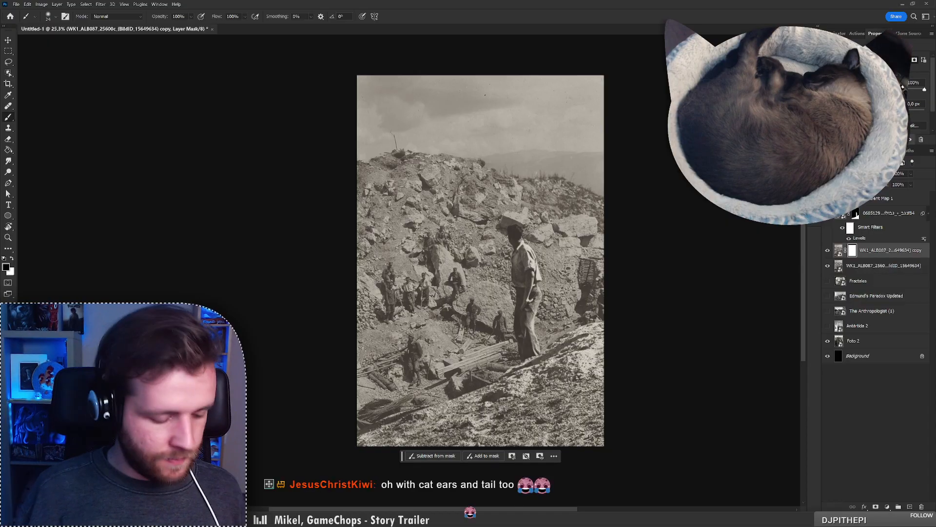
right_click(469, 115)
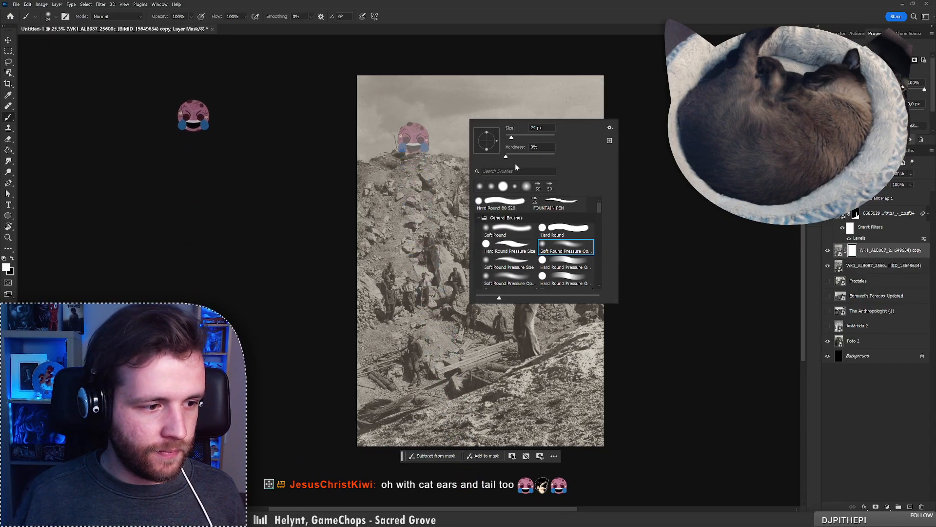
left_click(520, 230)
left_click(549, 137)
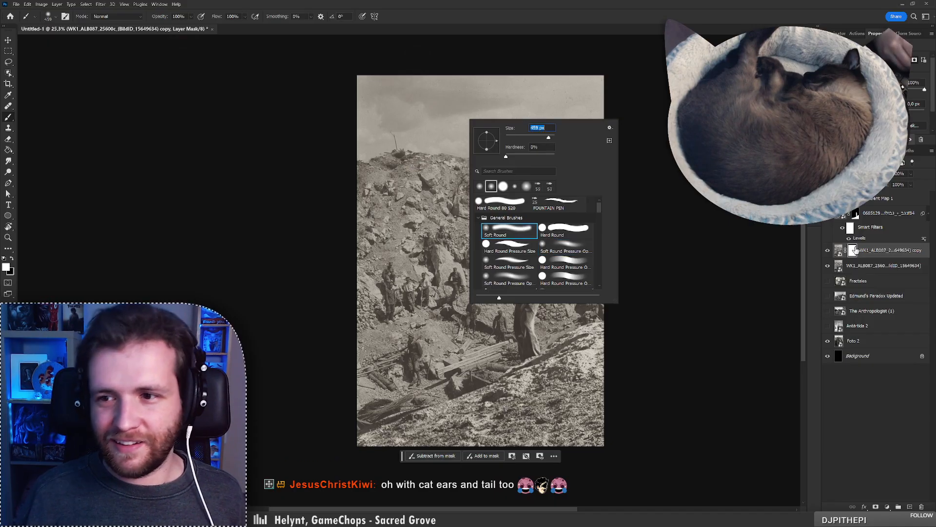
key("Return")
key("ctrl+i")
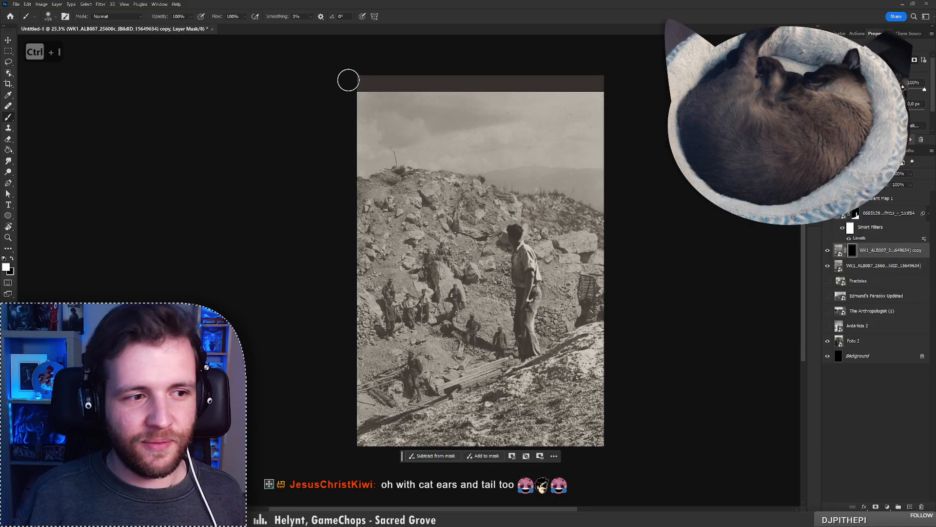
mouse_move(346, 79)
left_mouse_down()
mouse_move(512, 80)
mouse_move(315, 88)
mouse_move(579, 88)
mouse_move(355, 100)
mouse_move(429, 109)
mouse_move(418, 128)
left_mouse_up()
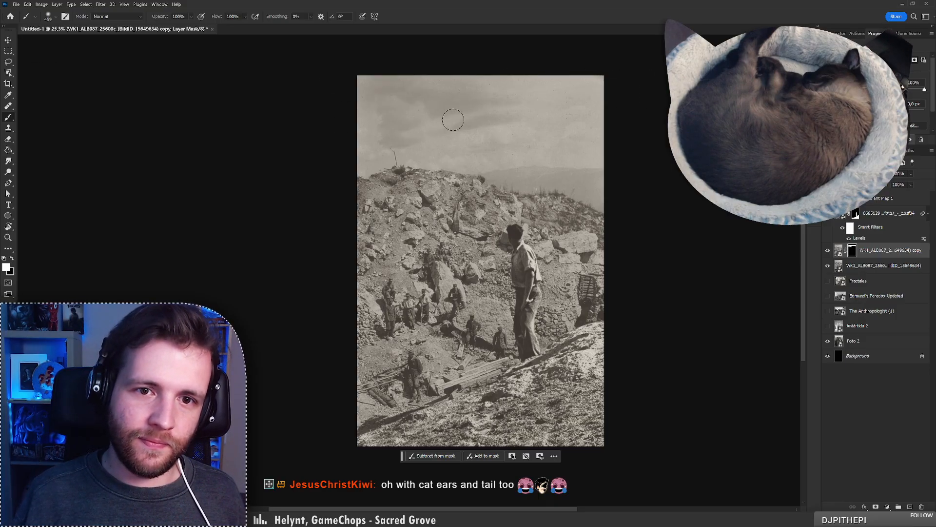
key("x")
left_click_drag(472, 115, 501, 115)
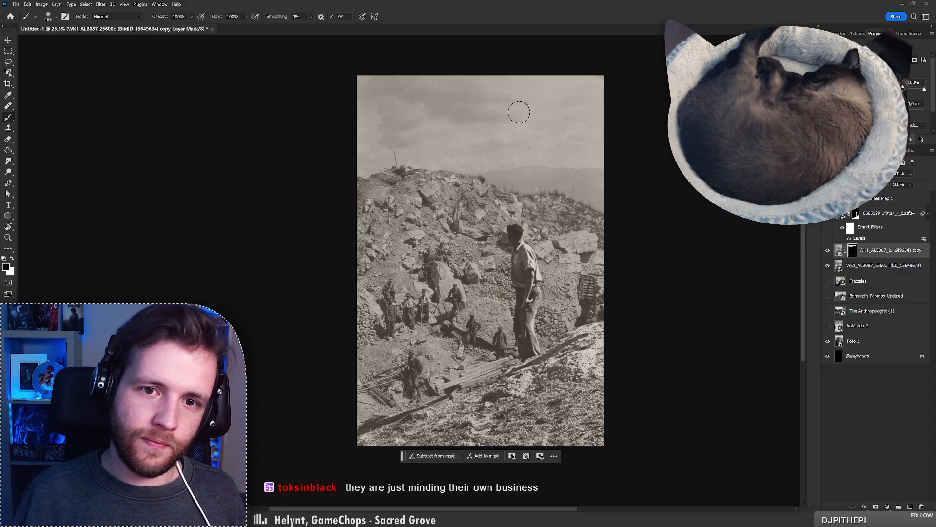
key("ctrl+z")
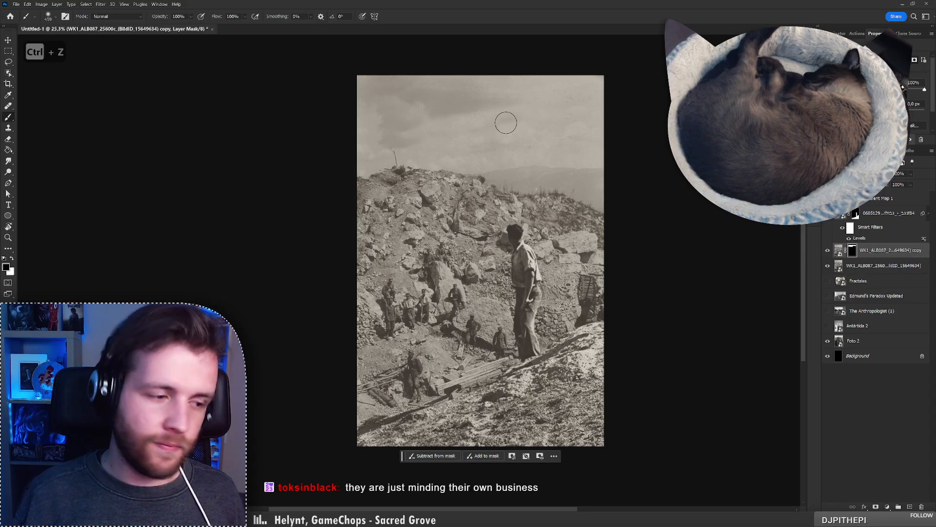
key("z")
mouse_move(498, 155)
left_mouse_down()
mouse_move(470, 161)
mouse_move(519, 162)
mouse_move(505, 162)
left_mouse_up()
left_click_drag(441, 315, 453, 94)
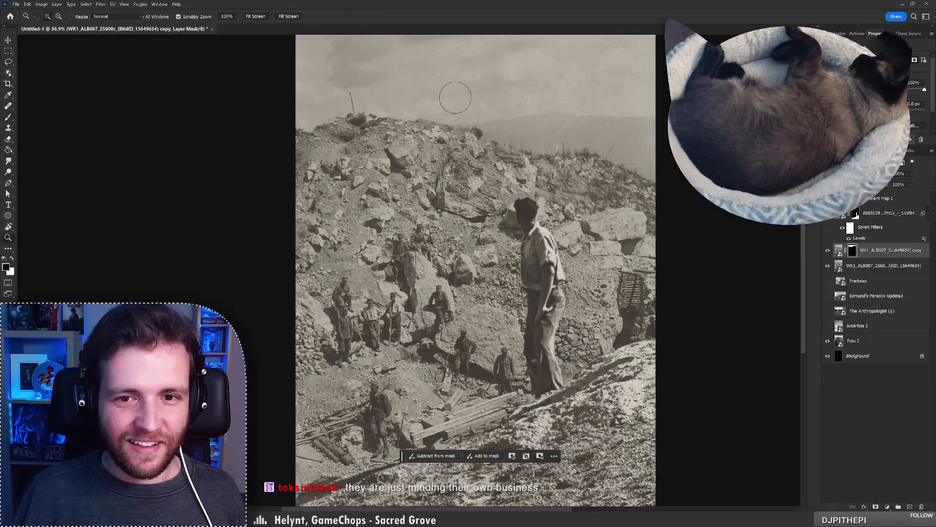
left_click_drag(434, 204, 412, 209)
Create a new layer above the masked photo copy and draw a thin black curved line up the hillside with the FOUNTAIN PEN brush
key("b")
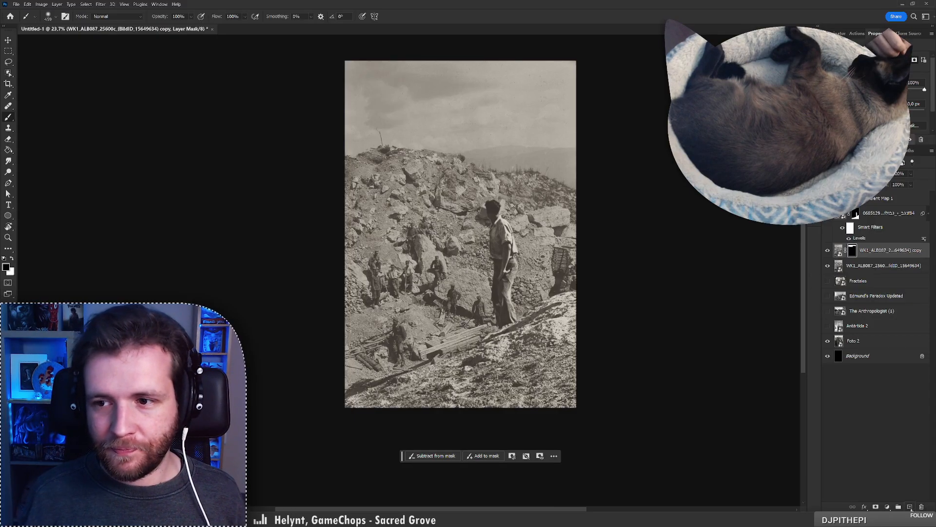
left_click(910, 507)
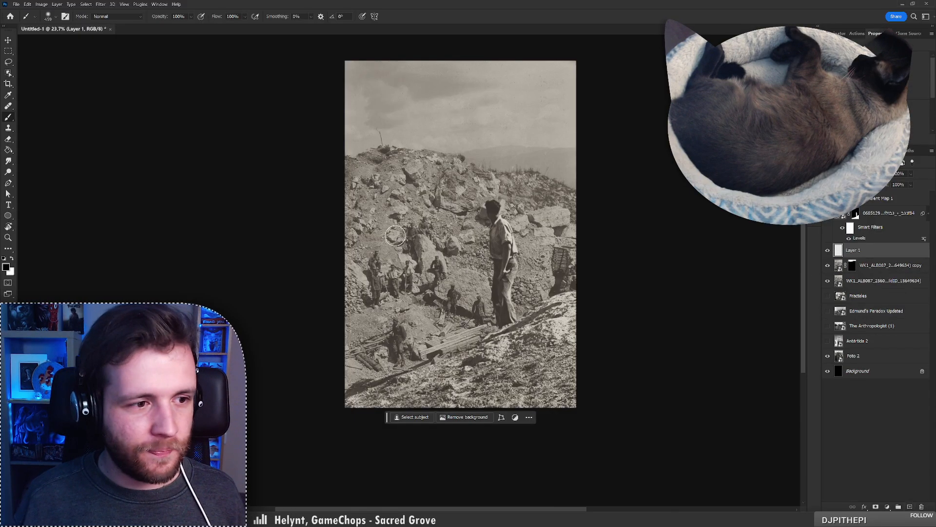
right_click(395, 229)
left_click(508, 315)
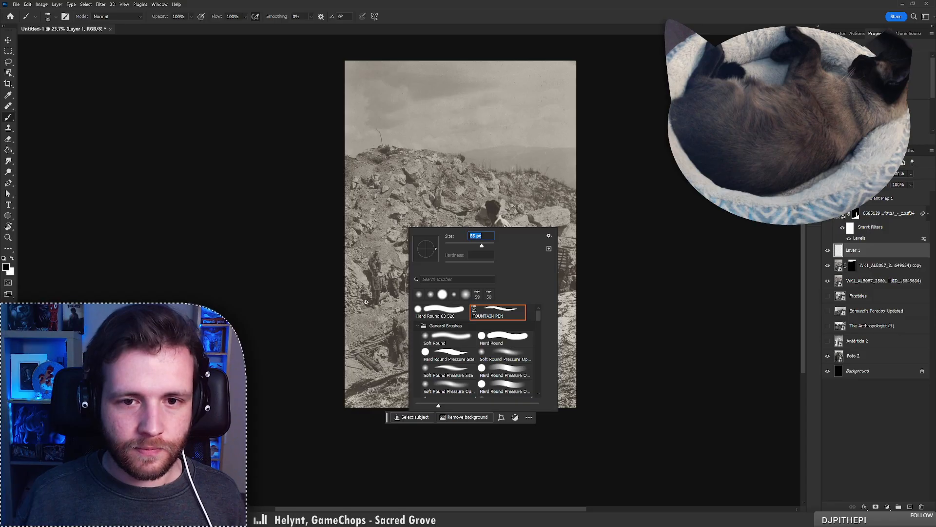
left_click_drag(372, 257, 385, 209)
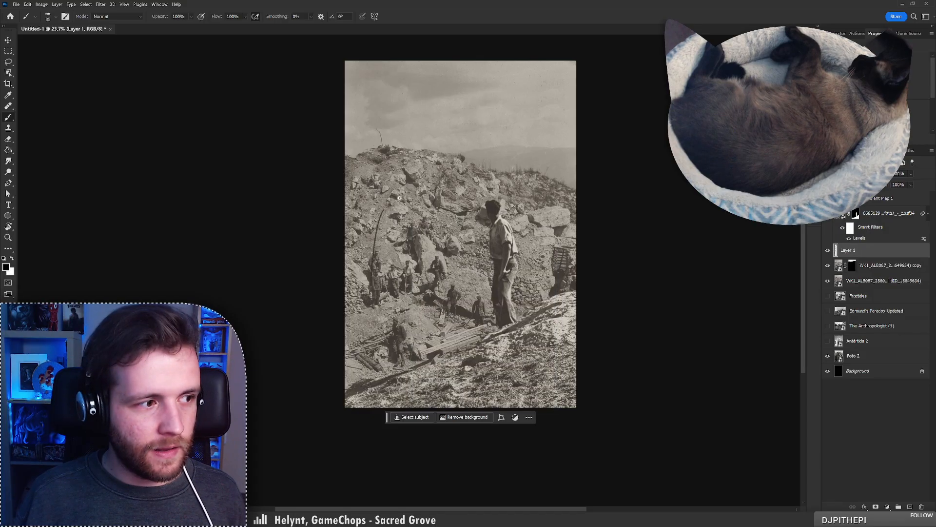
Sketch a large rounded figure with angry eyes and a frowning mouth on Layer 1, beside the standing man
key("ctrl+z")
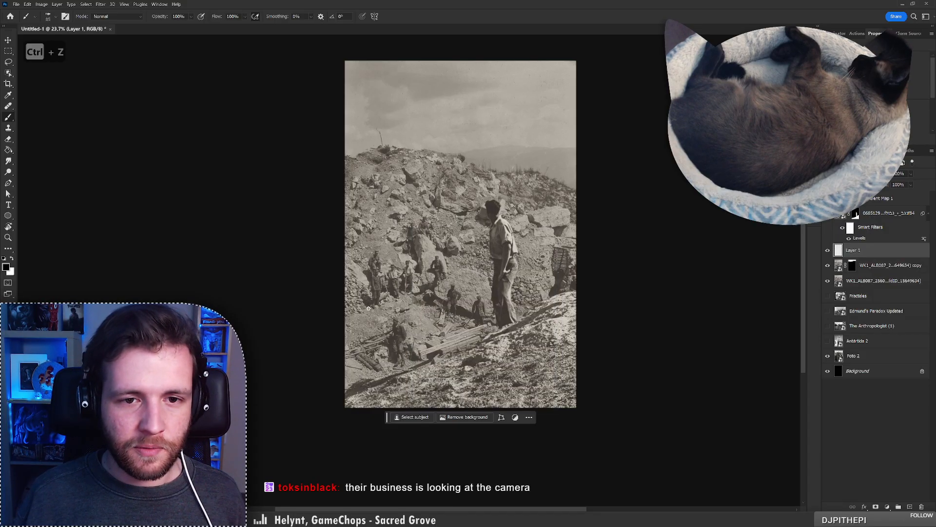
mouse_move(370, 297)
left_mouse_down()
mouse_move(395, 207)
mouse_move(361, 285)
mouse_move(359, 318)
left_mouse_up()
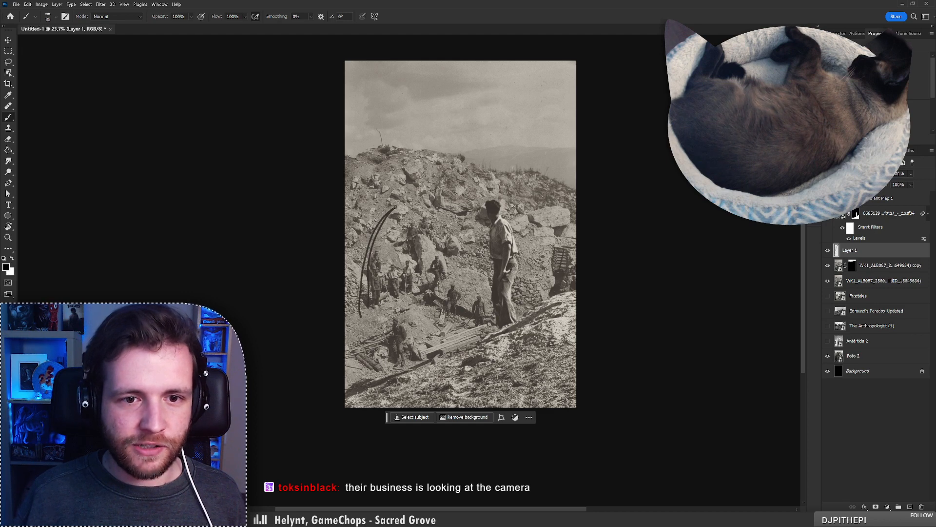
left_click_drag(395, 208, 427, 142)
key("ctrl+z")
mouse_move(396, 208)
left_mouse_down()
mouse_move(438, 179)
mouse_move(416, 172)
mouse_move(446, 163)
mouse_move(396, 190)
mouse_move(420, 192)
mouse_move(441, 162)
mouse_move(466, 213)
mouse_move(466, 185)
mouse_move(479, 300)
left_mouse_up()
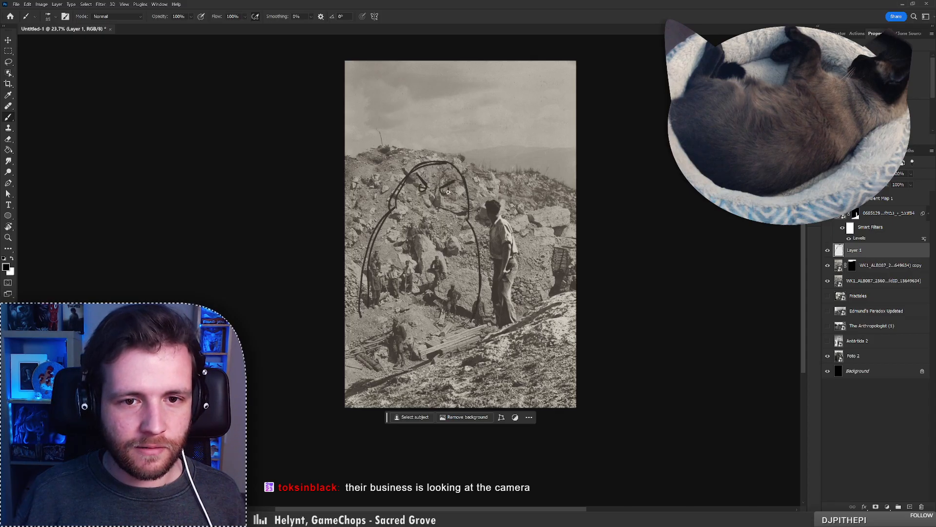
left_click_drag(454, 180, 441, 189)
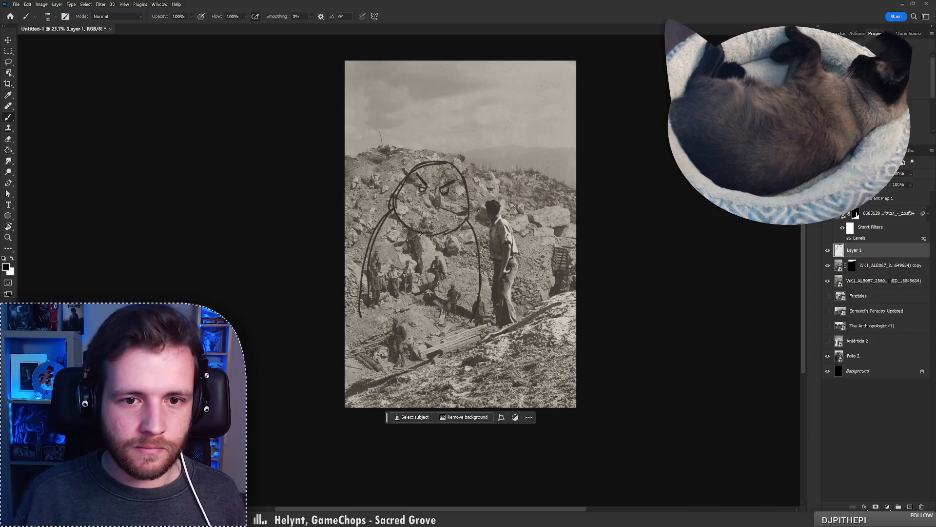
left_click_drag(406, 224, 450, 224)
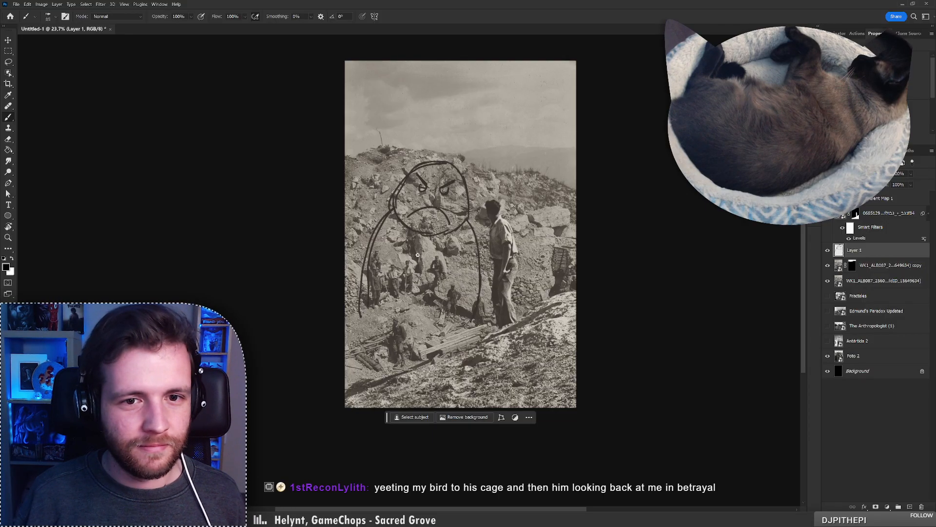
left_click_drag(404, 260, 413, 218)
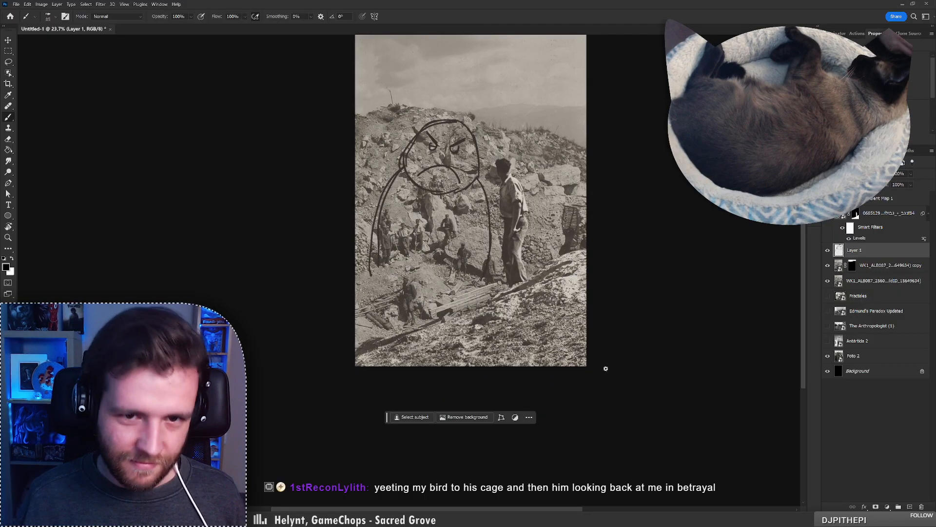
Compare the photo with the sketch on Layer 1 hidden and shown, and delete that layer
left_click(827, 250)
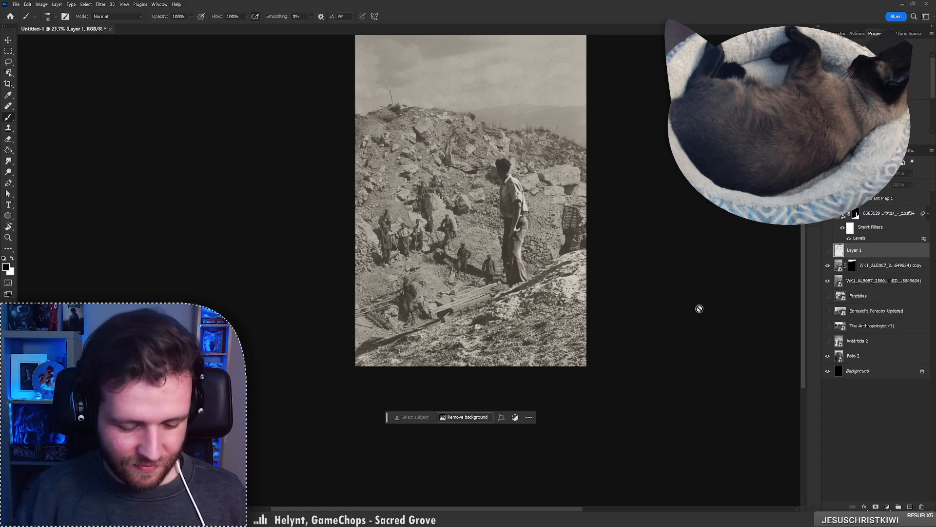
left_click(828, 250)
left_click(828, 250)
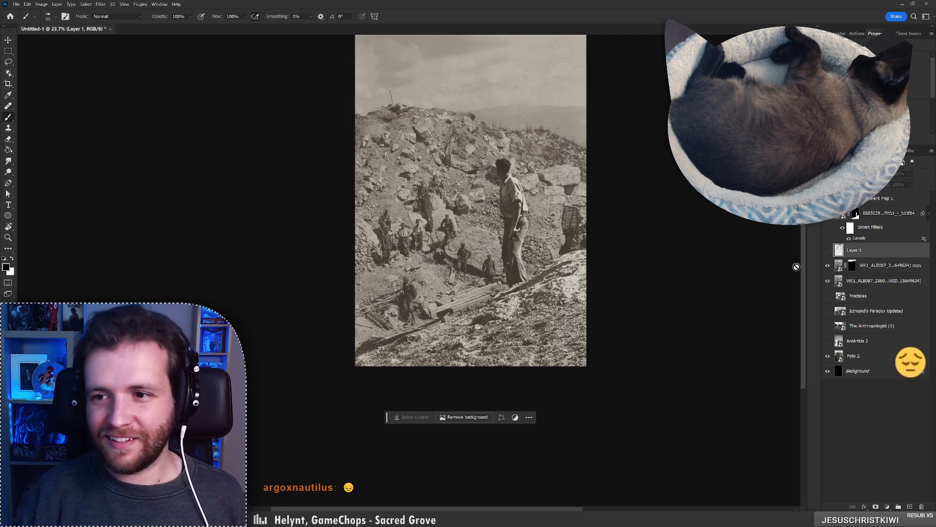
left_click(828, 250)
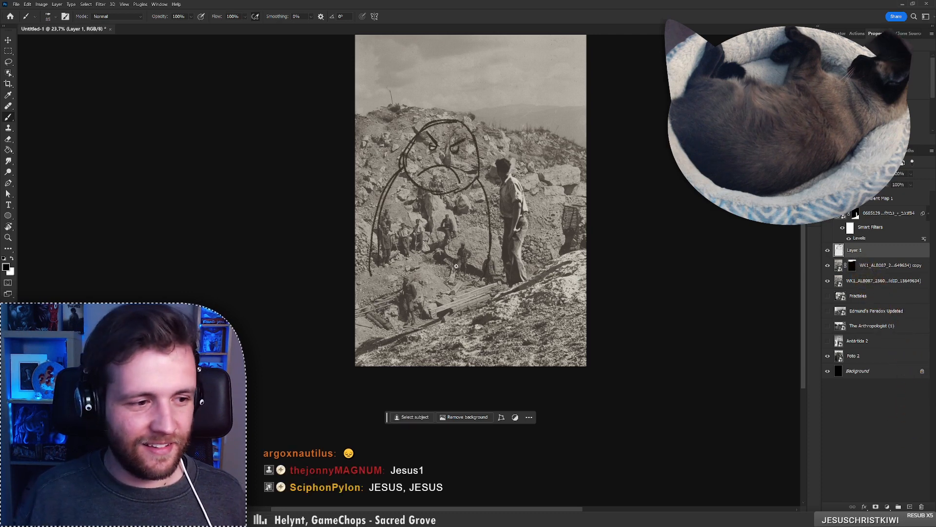
mouse_move(861, 257)
left_mouse_down()
mouse_move(858, 275)
mouse_move(929, 487)
mouse_move(921, 507)
left_mouse_up()
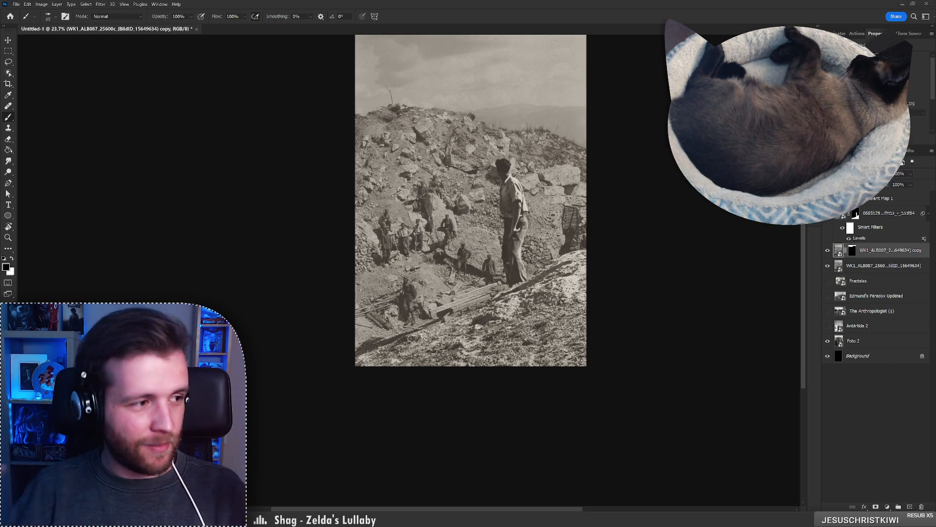
Save the document to the desktop as "Dreadfarer Cover" in Photoshop PSD format
left_click(859, 217)
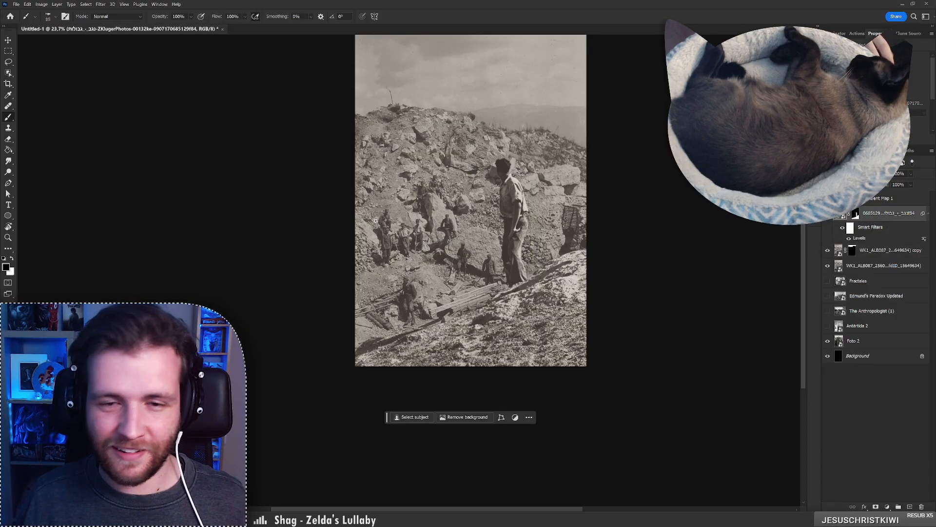
scroll(449, 111, "up", 3)
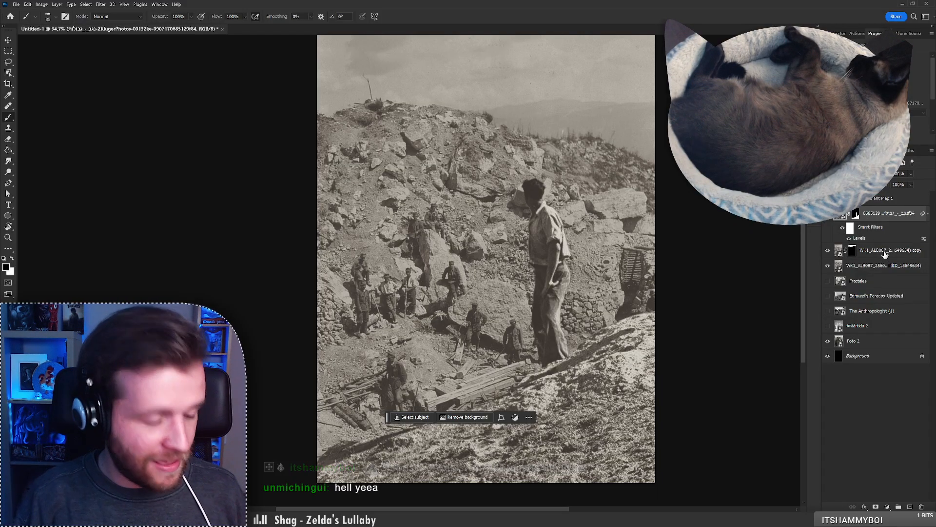
key("ctrl+shift+s")
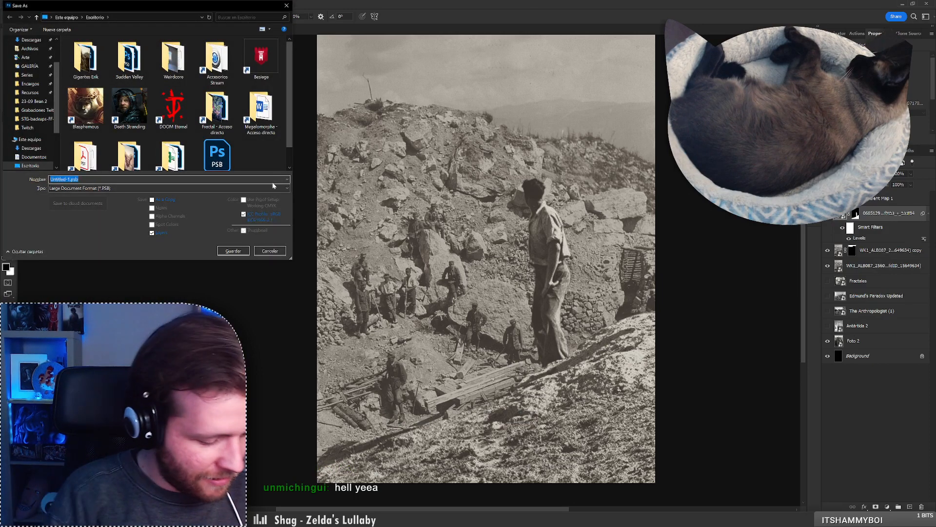
type("Dreadfarer Cover")
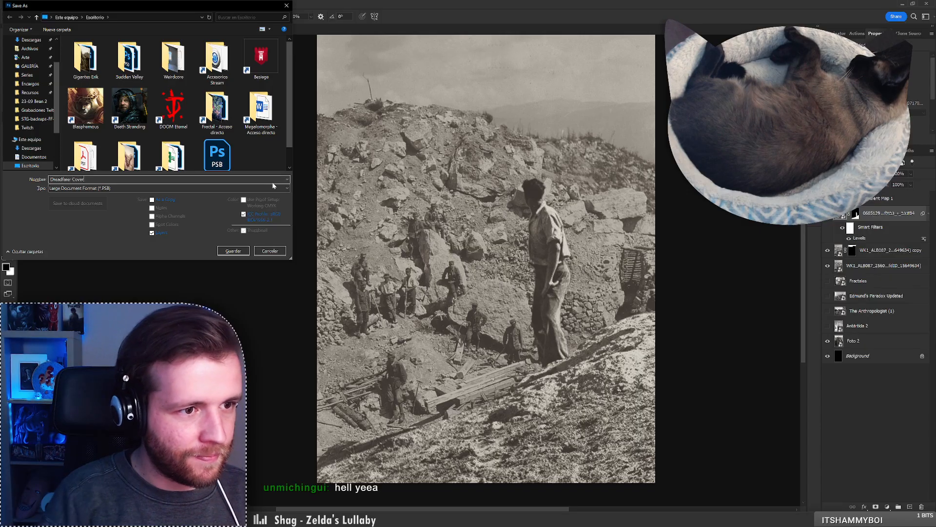
left_click(274, 188)
left_click(263, 194)
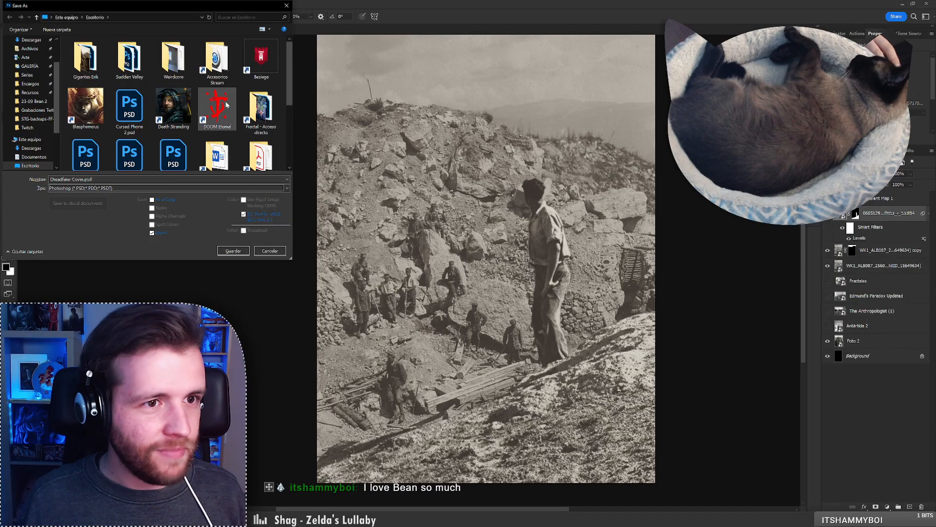
left_click(233, 251)
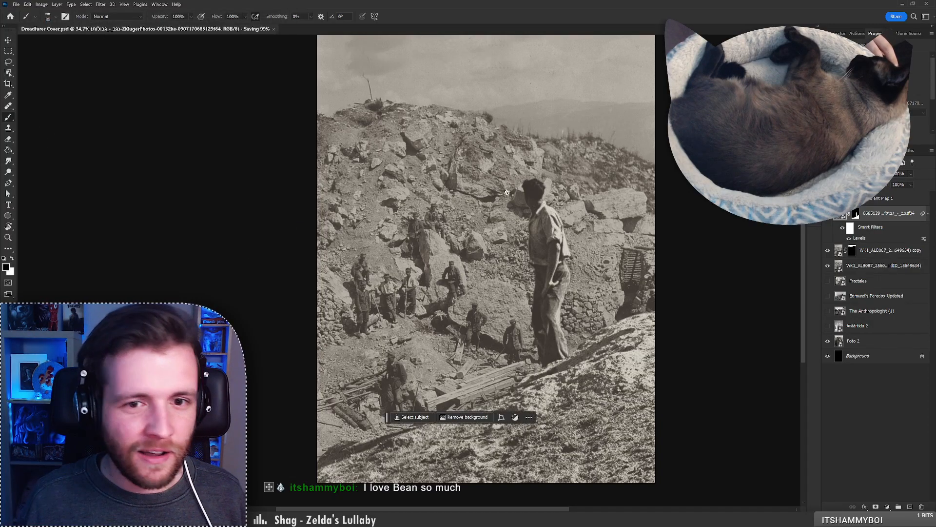
Move the contextual task bar off the workers in the photo to below the canvas
scroll(489, 166, "down", 2)
scroll(541, 122, "up", 2)
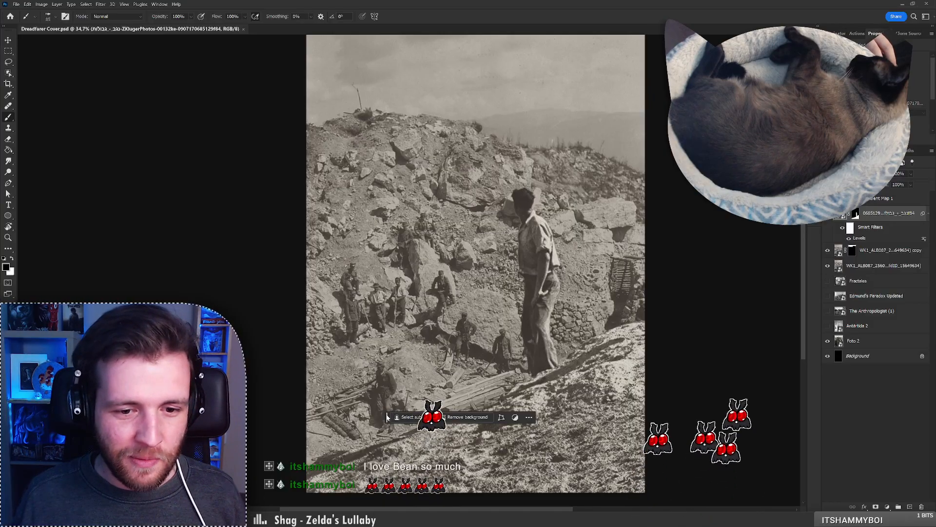
left_click_drag(388, 417, 422, 496)
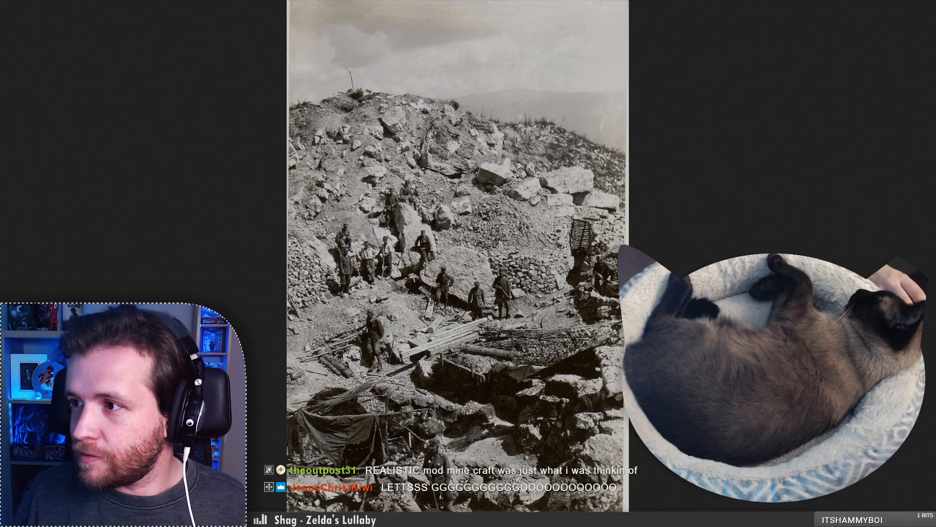
key("Escape")
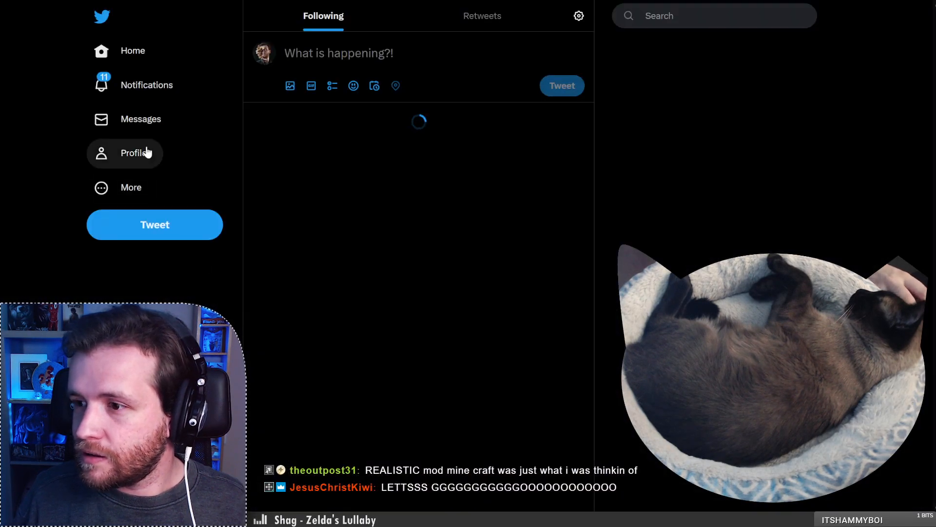
left_click(146, 152)
scroll(264, 311, "down", 15)
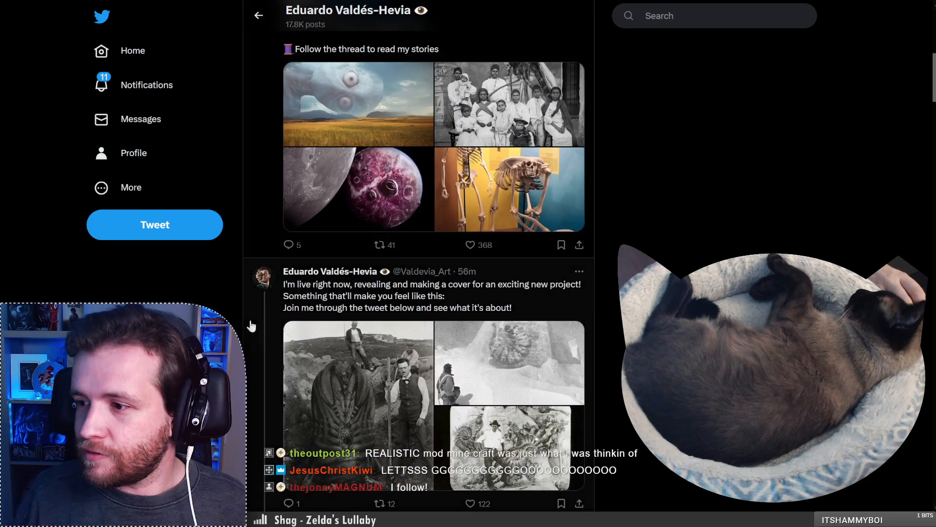
scroll(263, 311, "down", 4)
left_click(264, 148)
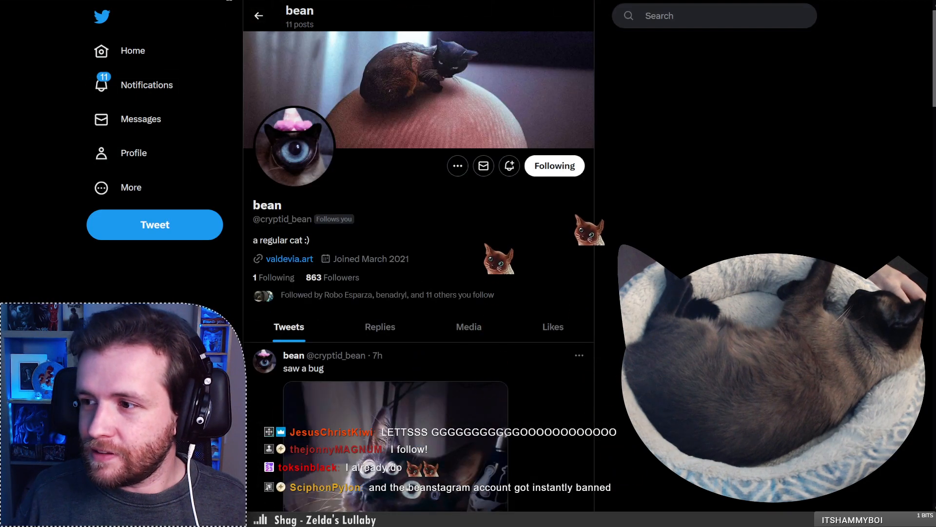
left_click(230, 0)
left_click(239, 64)
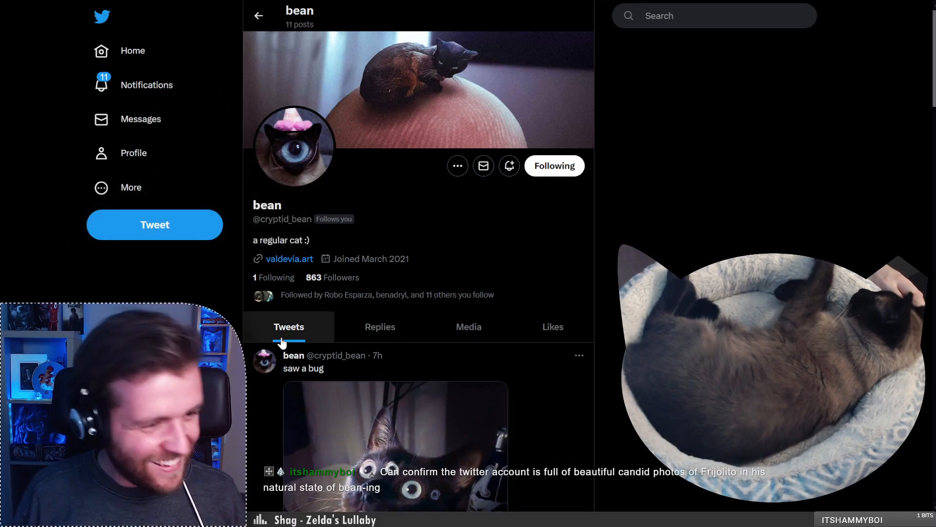
scroll(393, 324, "down", 5)
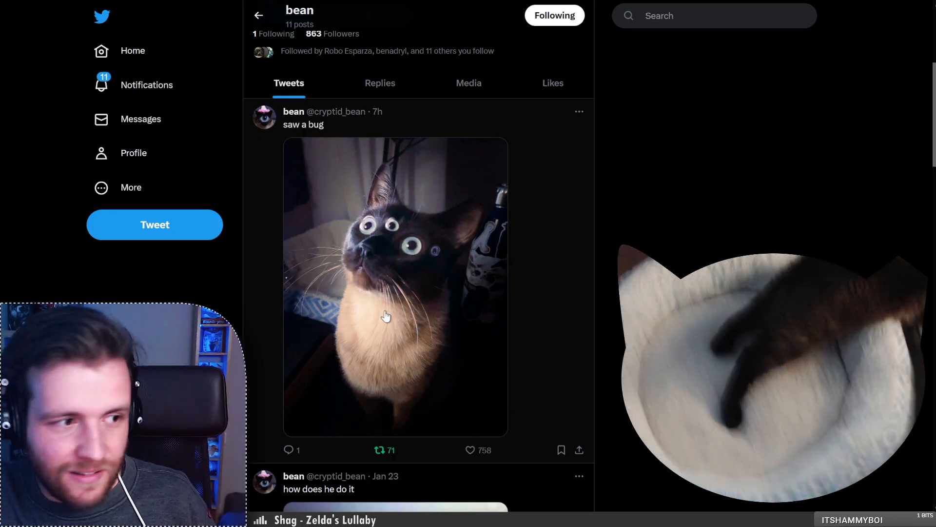
scroll(385, 316, "up", 2)
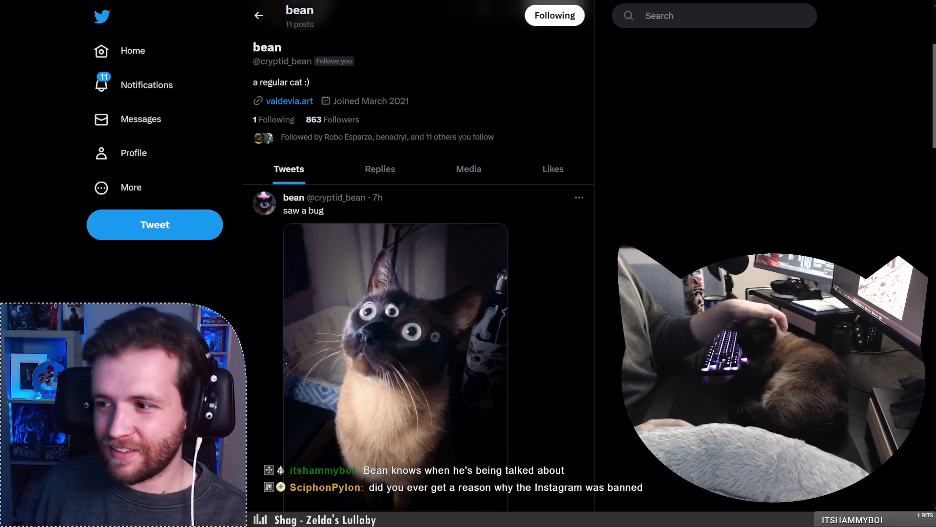
scroll(527, 195, "down", 10)
scroll(541, 188, "down", 9)
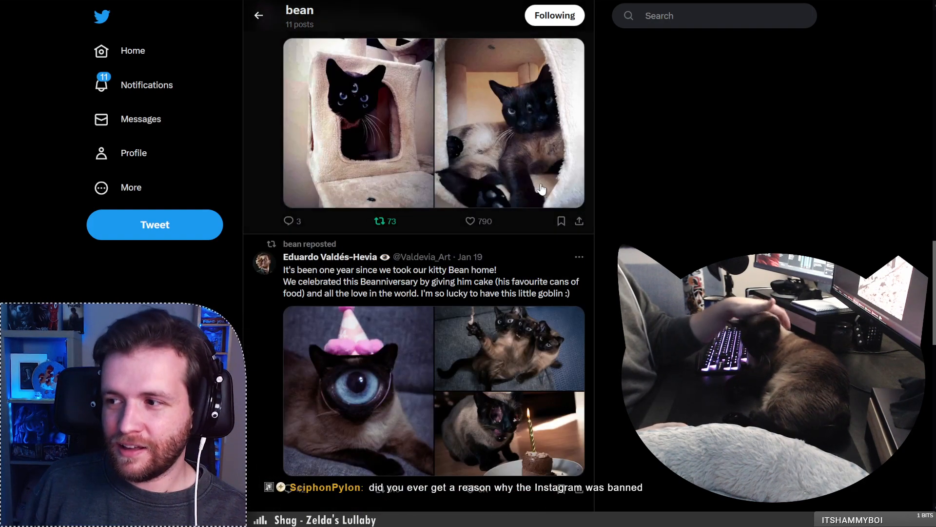
scroll(541, 189, "down", 9)
scroll(554, 278, "down", 6)
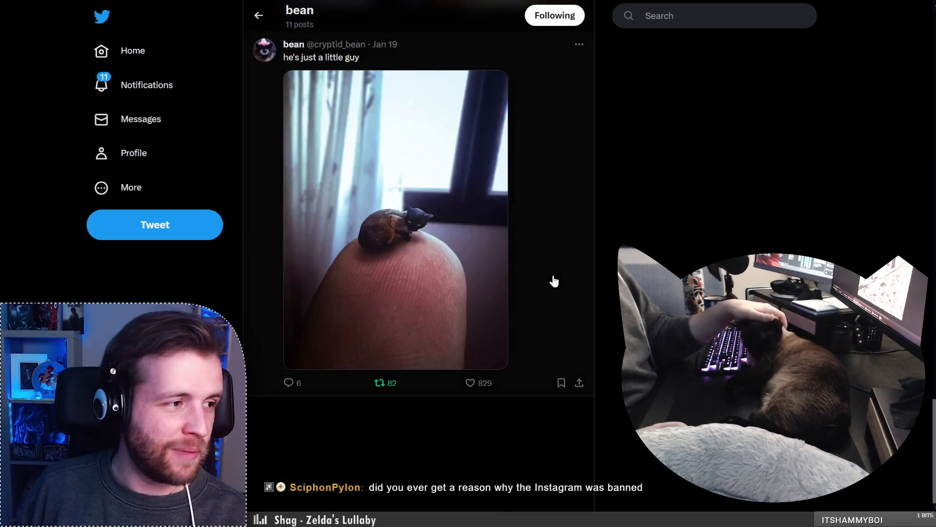
scroll(554, 281, "up", 9)
scroll(554, 281, "up", 12)
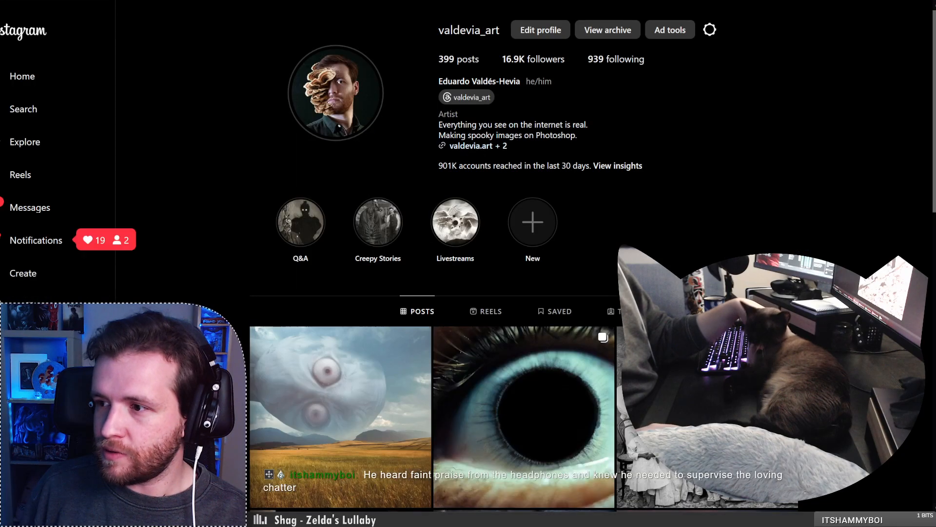
scroll(523, 329, "down", 5)
left_click(523, 329)
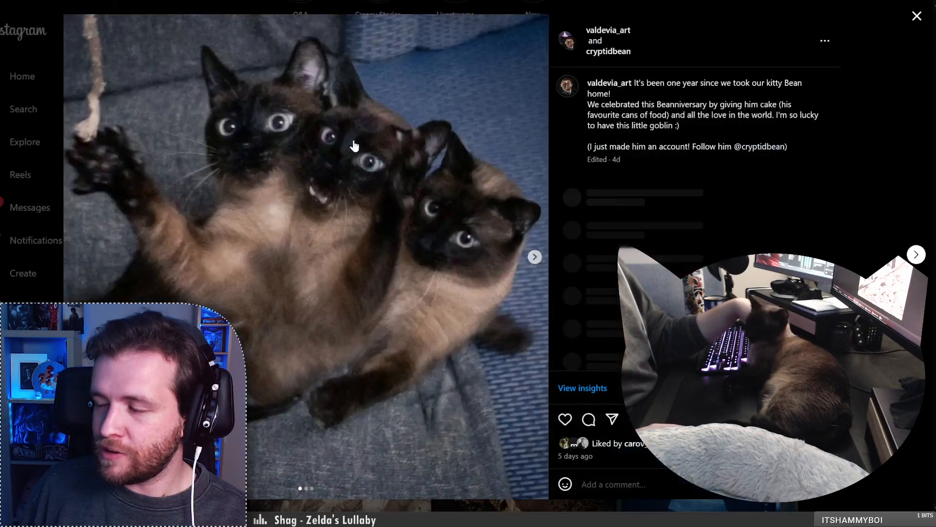
mouse_move(608, 59)
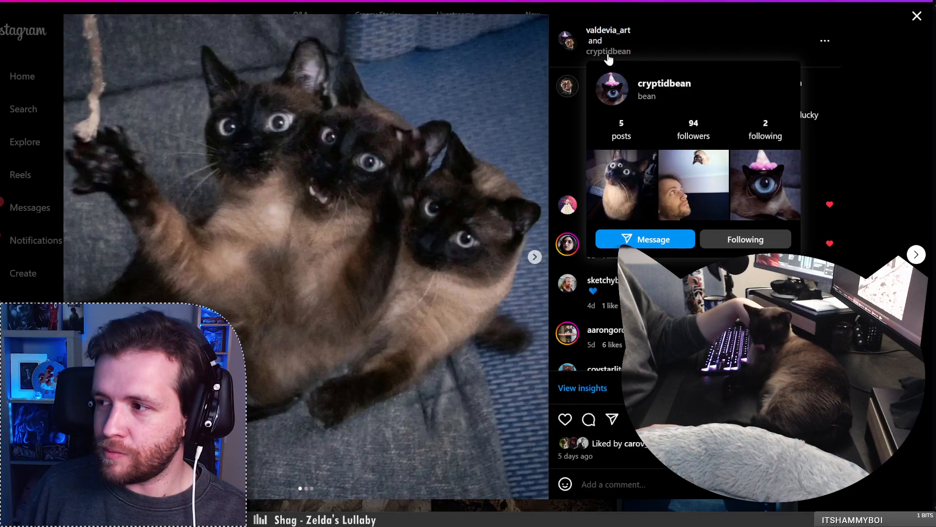
left_click(305, 4)
scroll(213, 160, "up", 5)
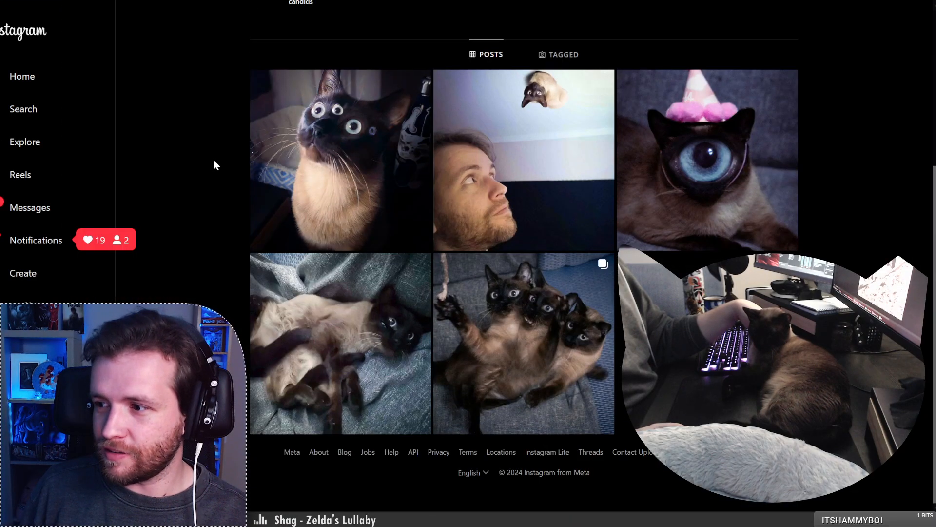
left_click(166, 1)
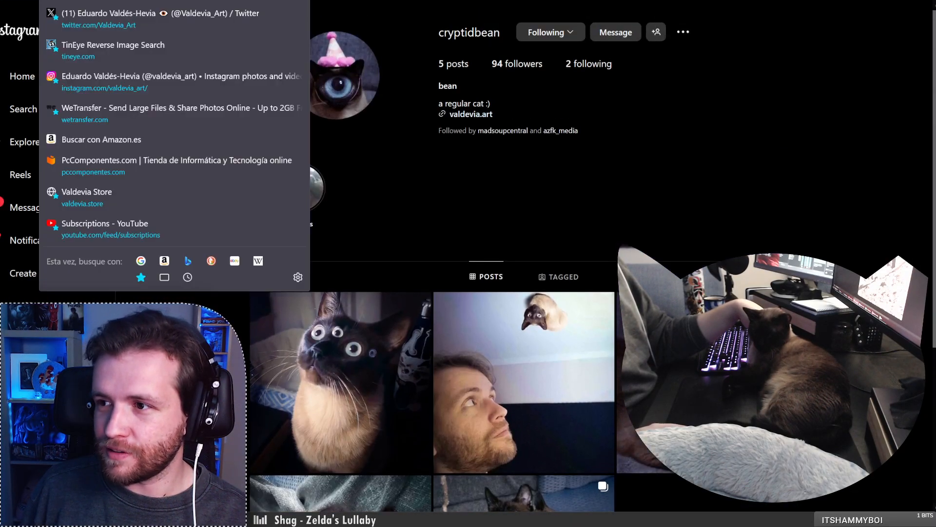
key("Escape")
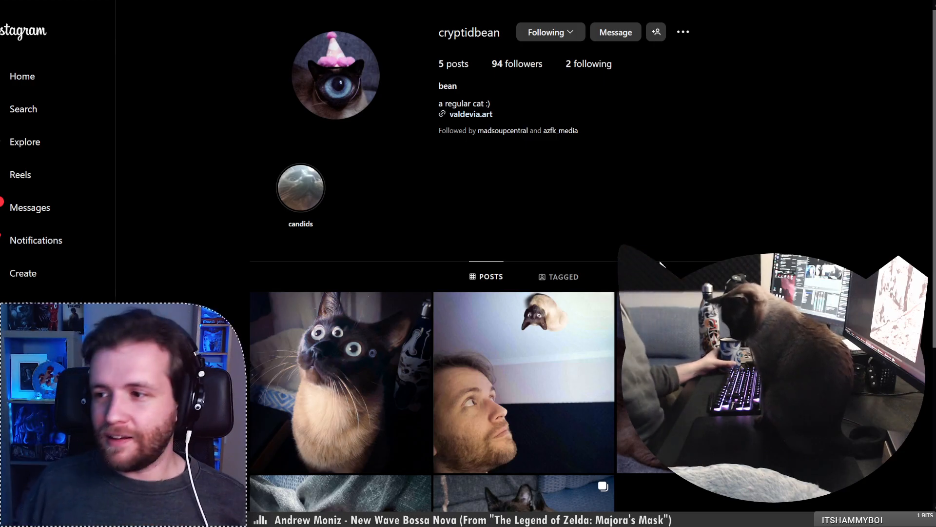
left_click(294, 203)
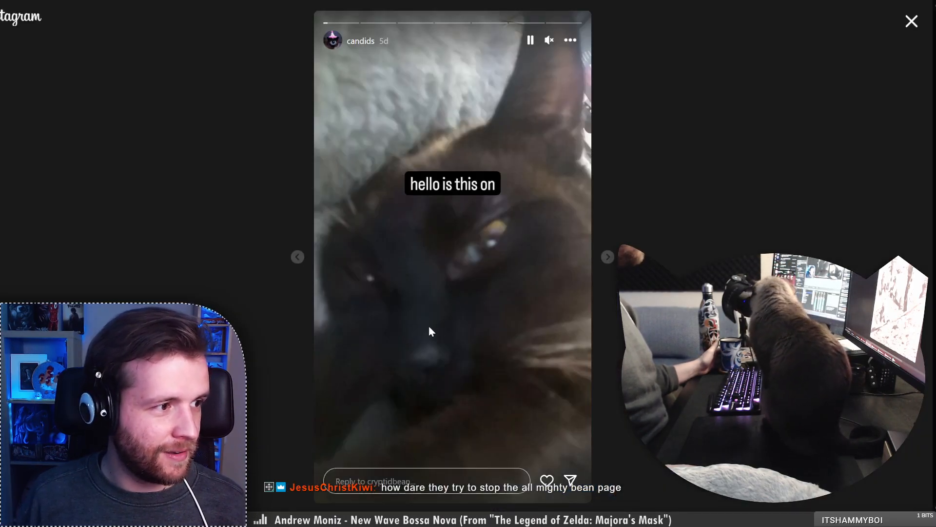
left_click(605, 260)
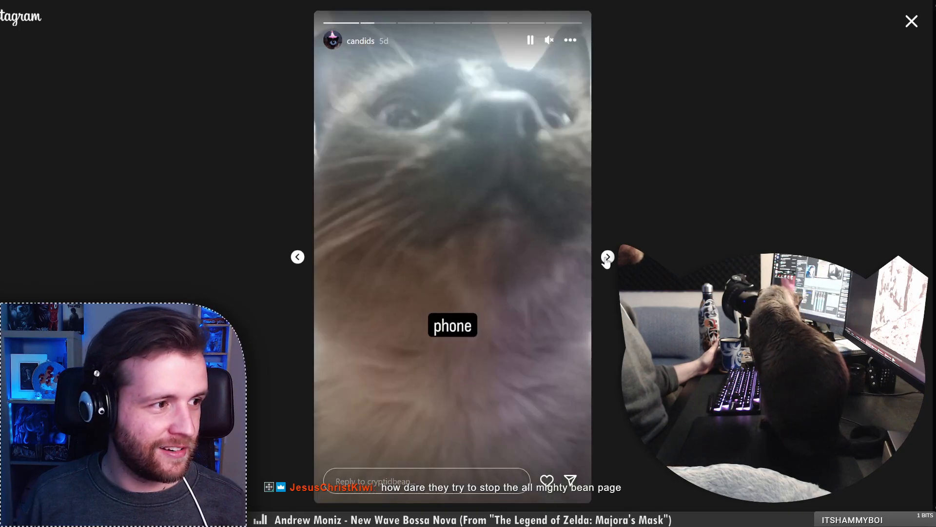
left_click(606, 260)
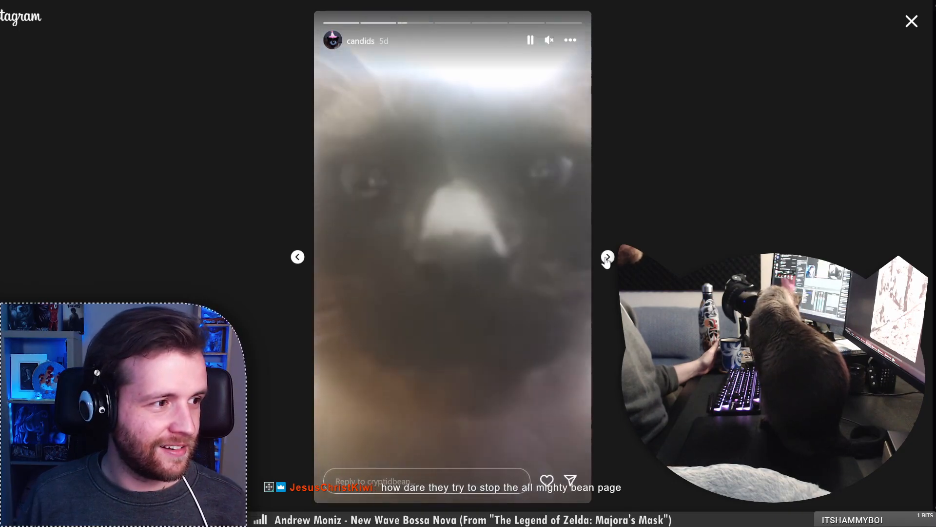
left_click(607, 258)
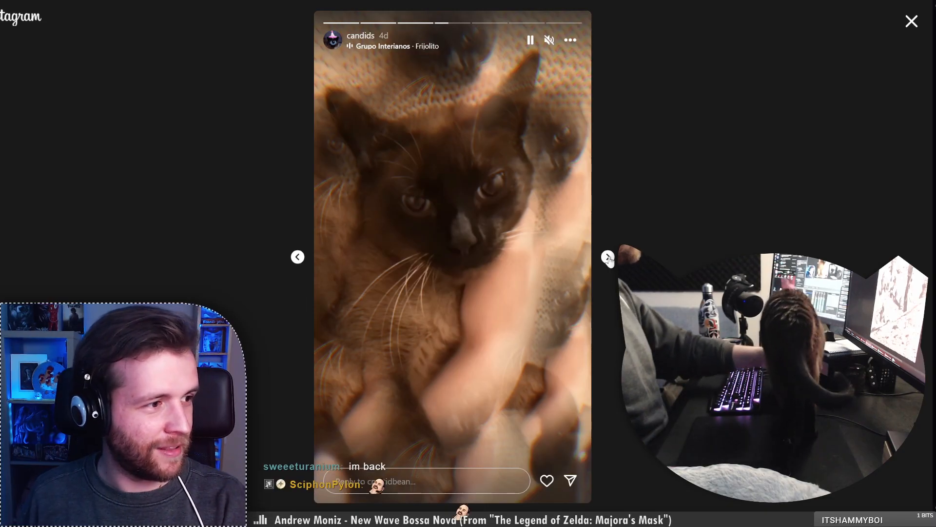
left_click(608, 259)
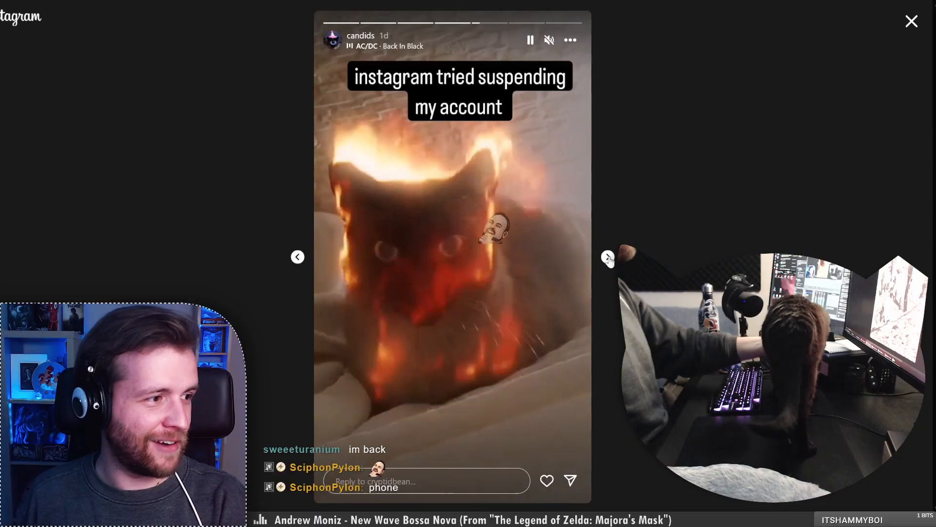
left_click(608, 259)
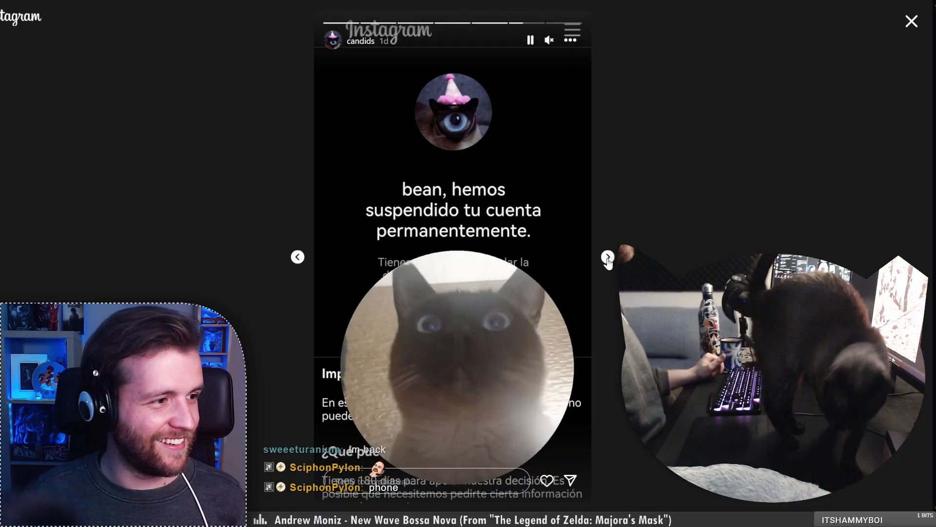
left_click(608, 259)
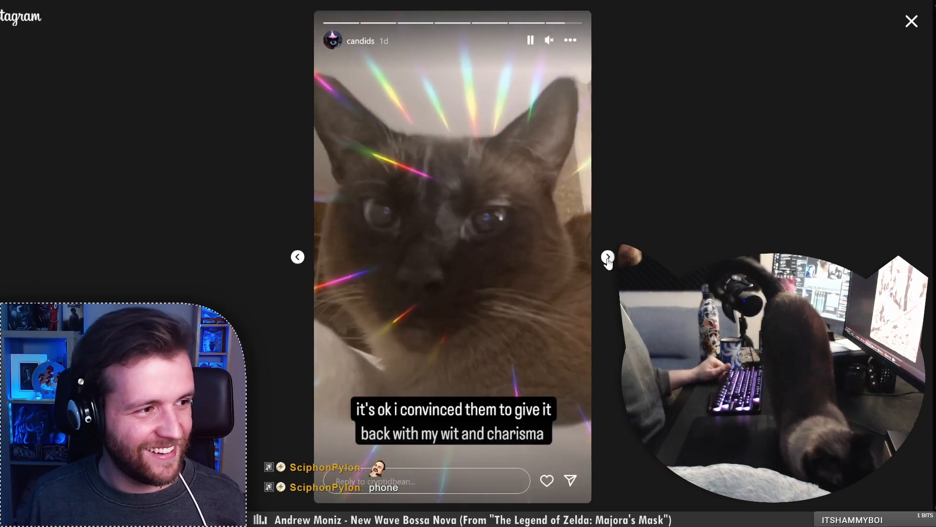
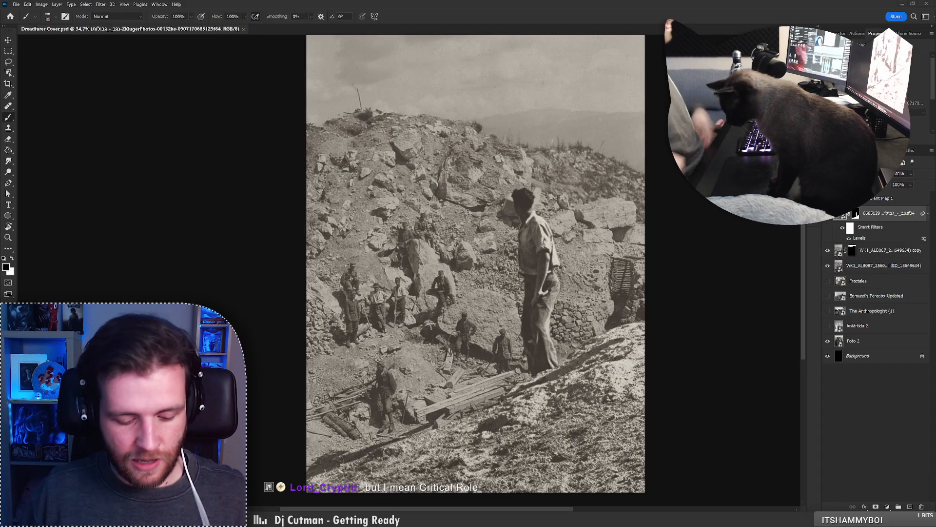
Switch to Photoshop, target the layer mask of the standing man's photo and choose the Soft Round brush for its edges
left_click(855, 214)
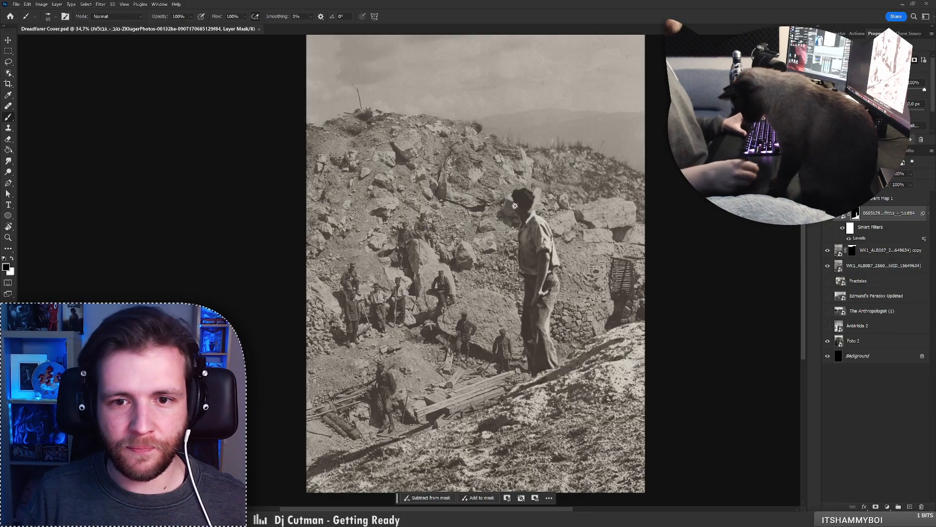
key("z")
left_click_drag(527, 215, 562, 206)
key("b")
right_click(535, 249)
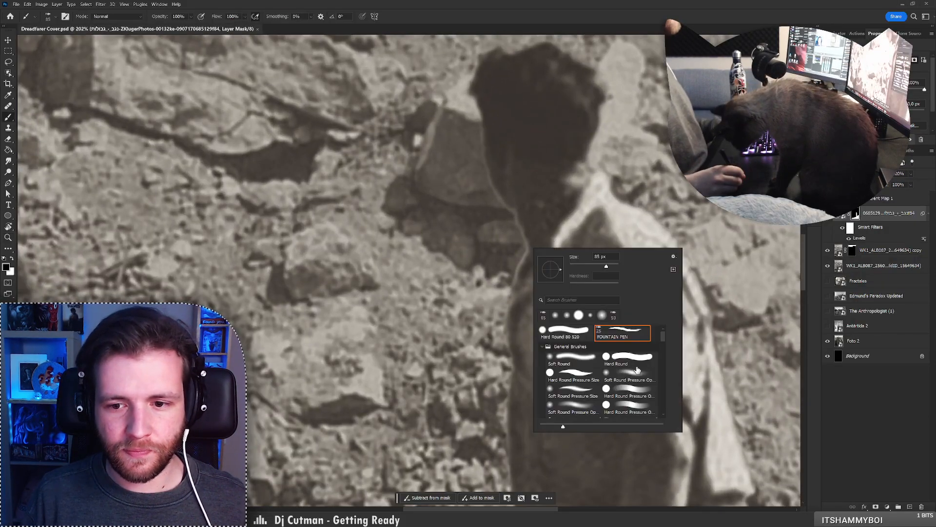
left_click(578, 265)
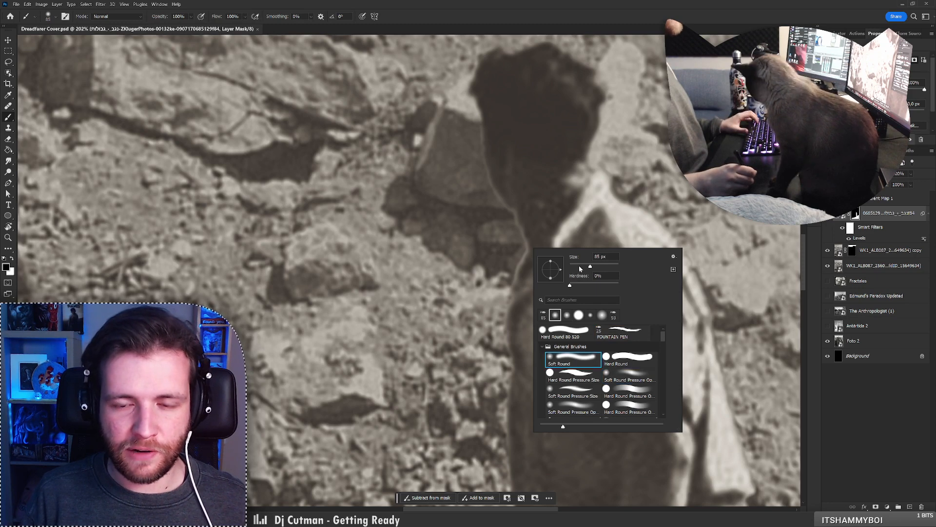
Touch up the mask around the standing man's head and neck with a smaller soft brush, alternating black and white
key("ctrl+shift+z")
key("bracketleft")
key("bracketleft")
key("bracketleft")
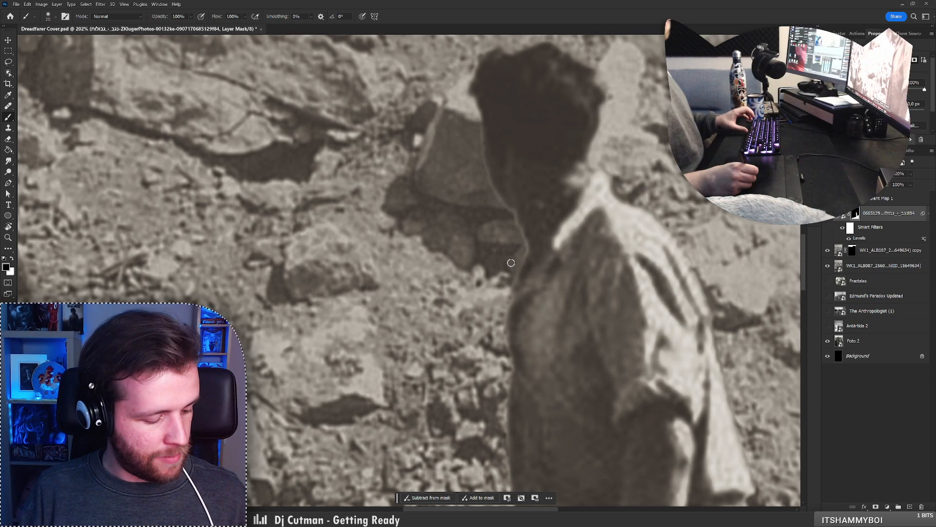
key("alt+b")
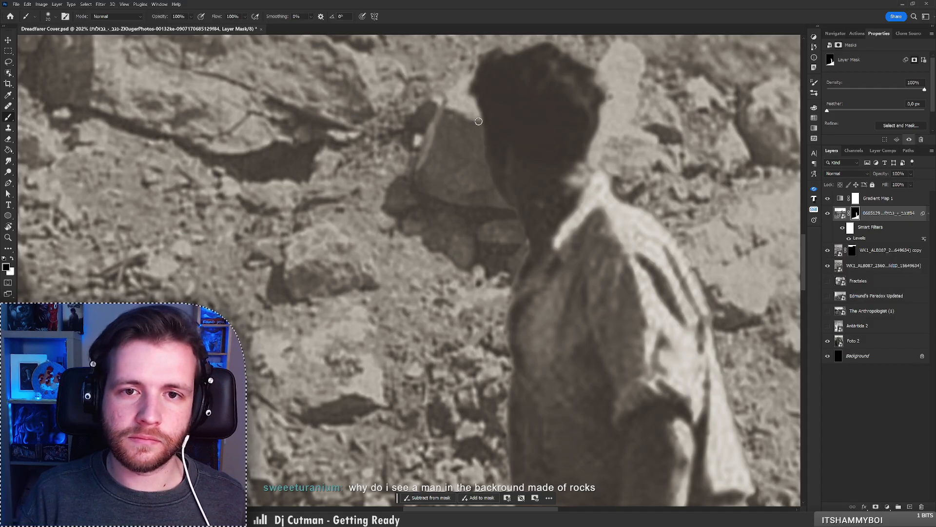
key("x")
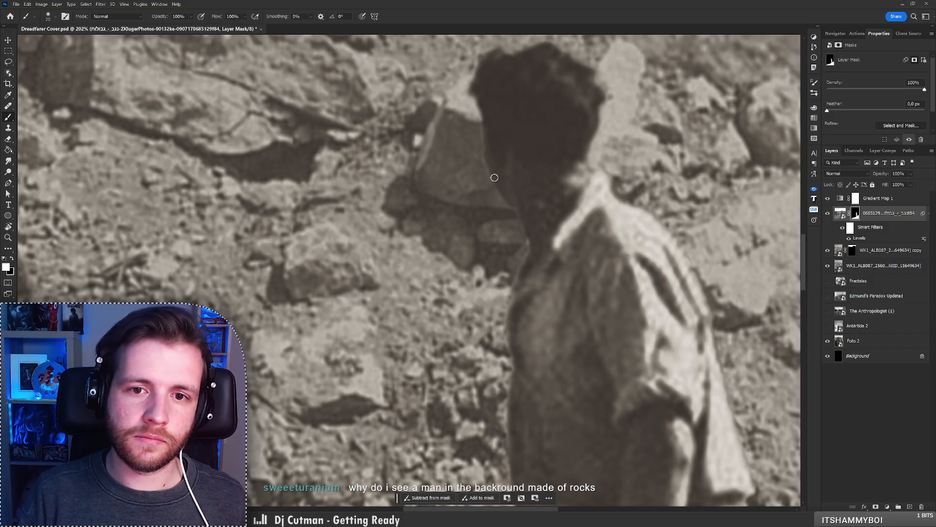
key("x")
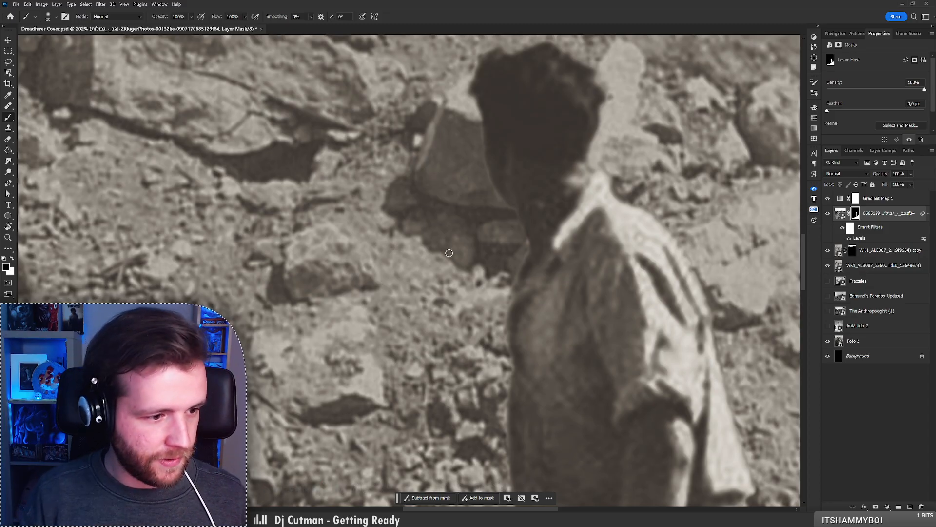
key("z")
left_click_drag(481, 156, 379, 295)
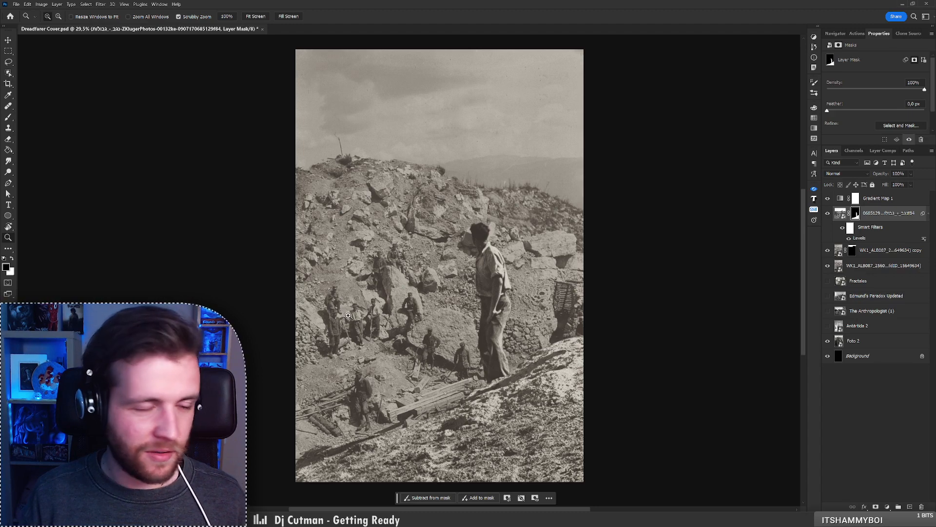
mouse_move(351, 317)
left_mouse_down()
mouse_move(373, 317)
mouse_move(360, 318)
left_mouse_up()
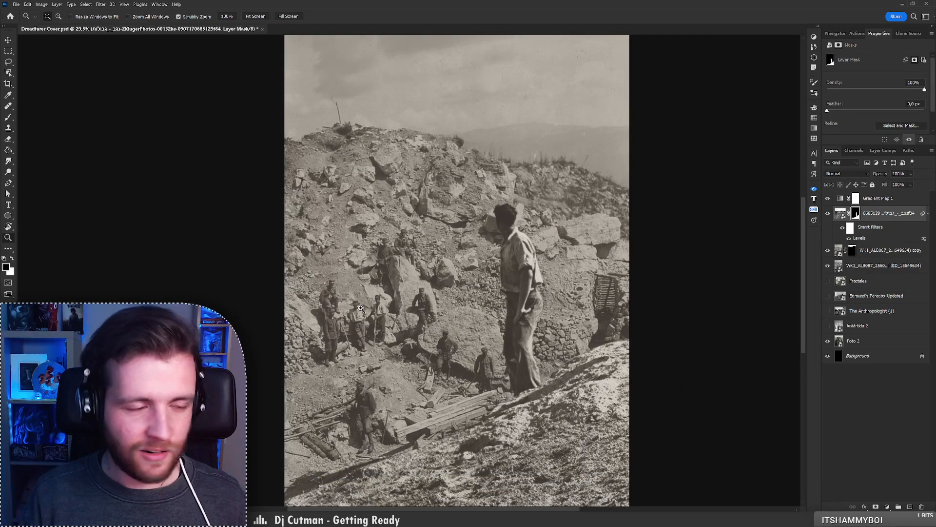
key("b")
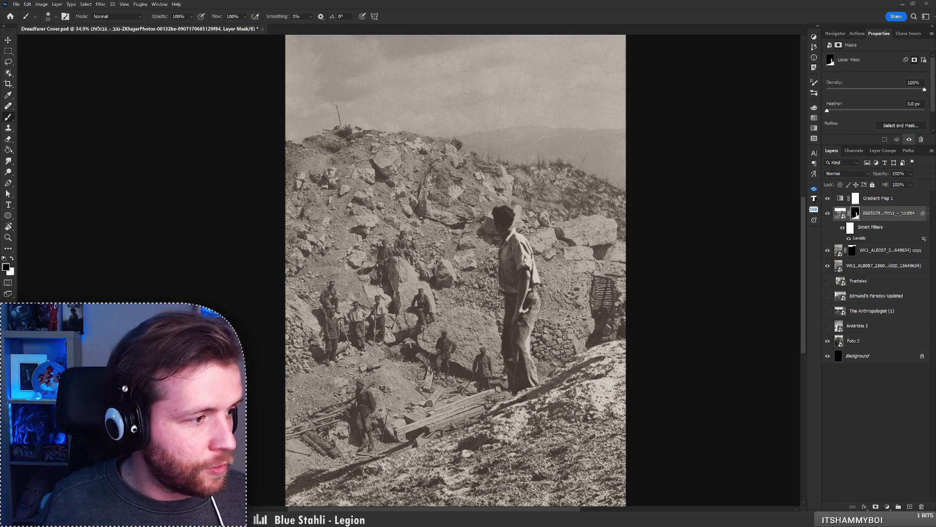
Switch to the browser's "cenobio de valeron" image results and preview several photos of the cave openings and storage chambers
key("alt+Tab")
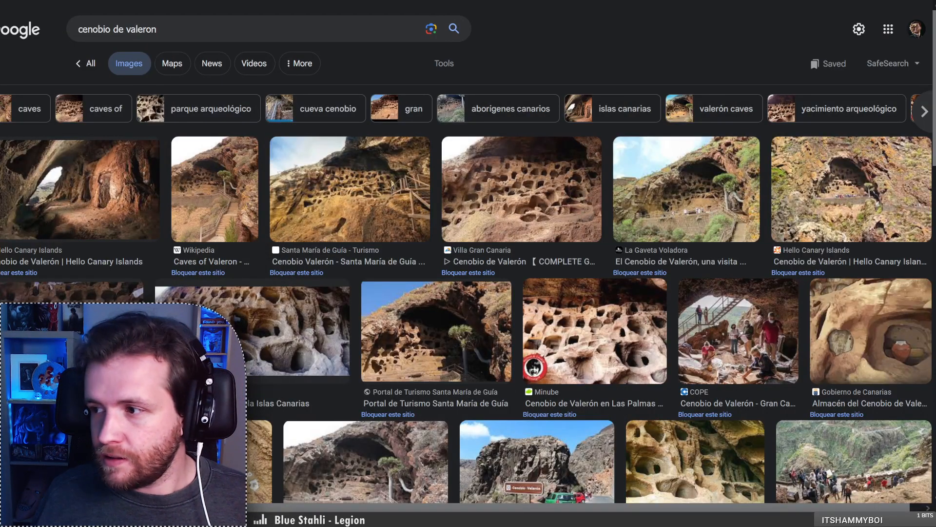
scroll(586, 293, "down", 1)
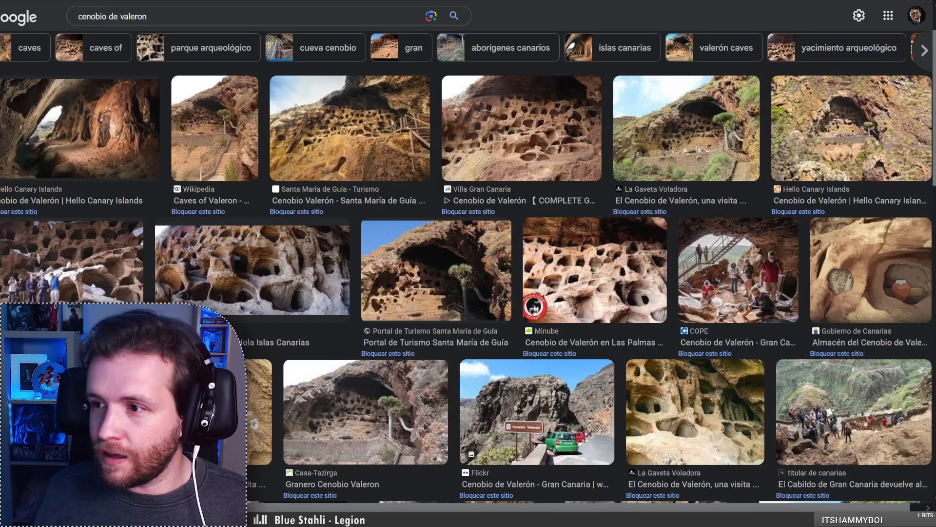
left_click(359, 141)
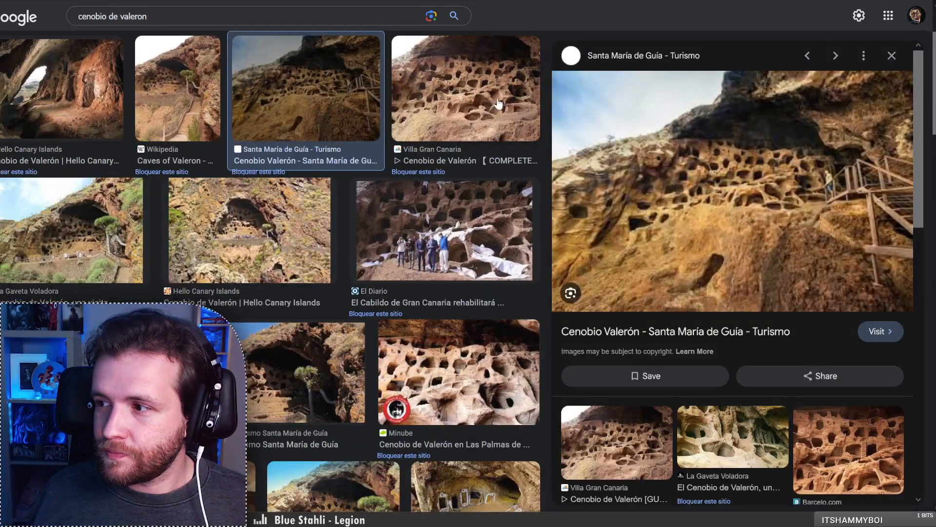
left_click(493, 98)
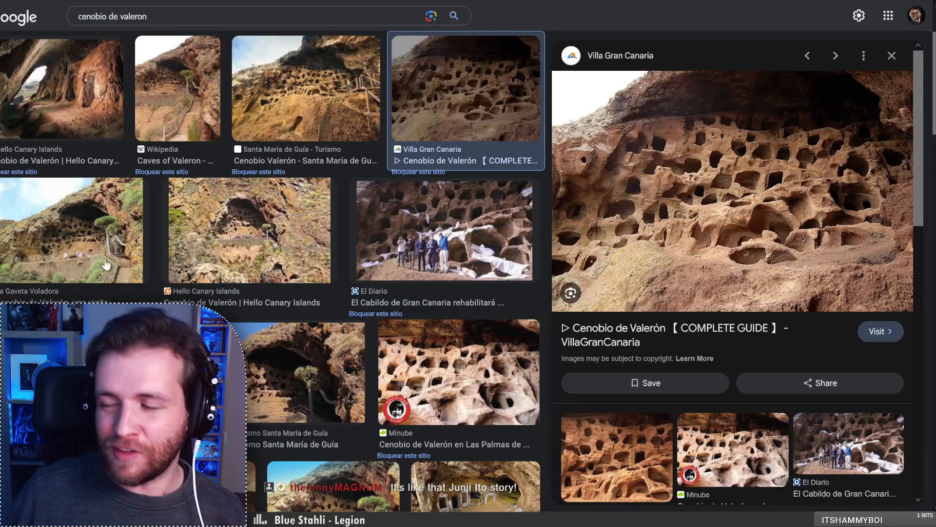
left_click(92, 252)
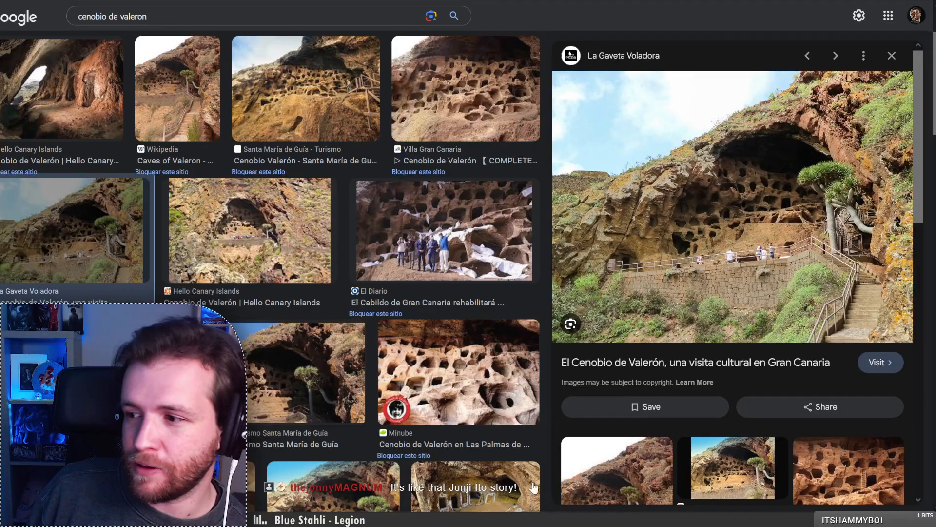
left_click(467, 419)
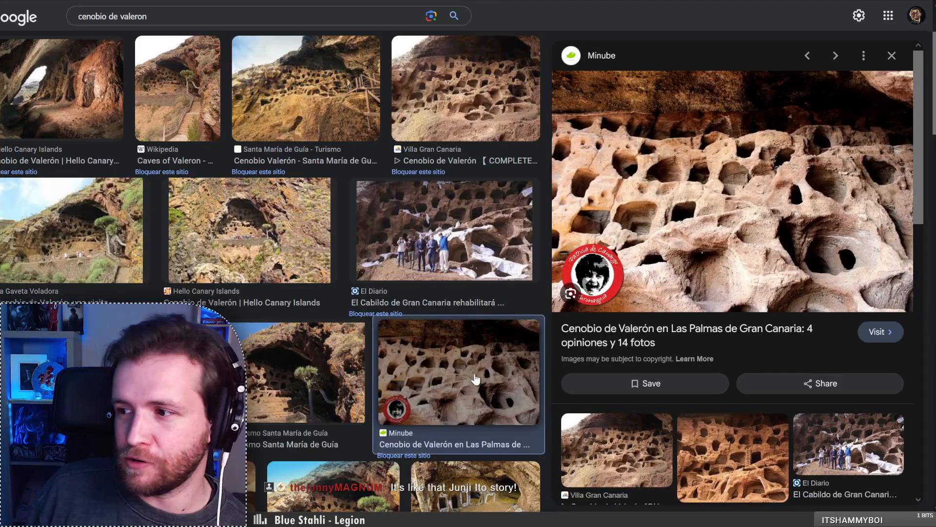
scroll(468, 273, "down", 5)
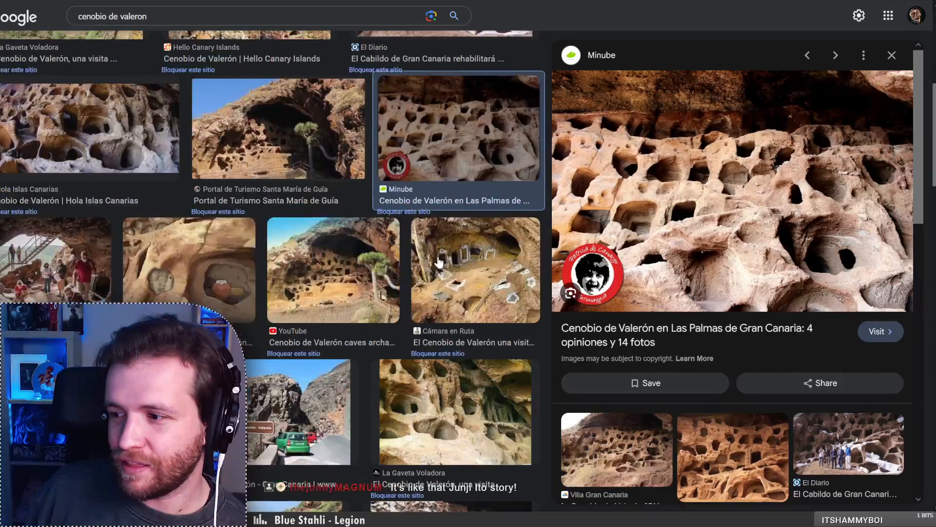
left_click(463, 278)
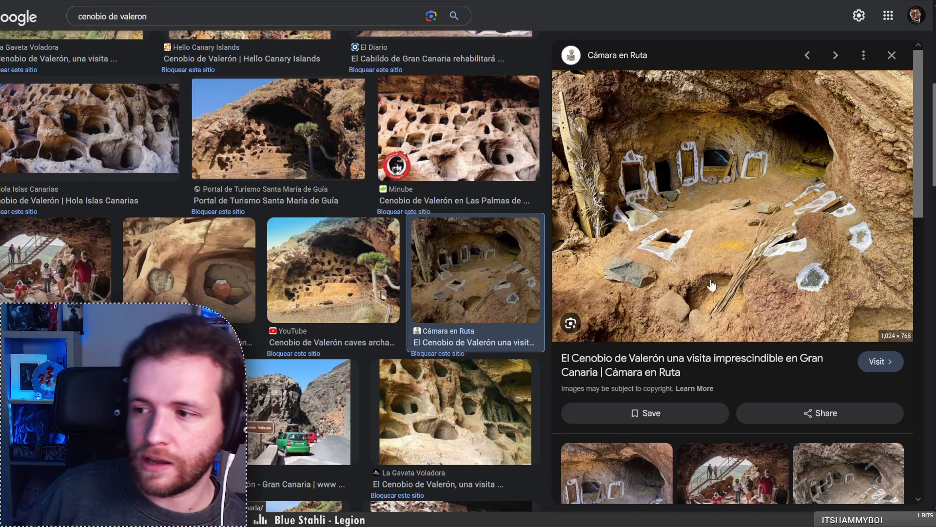
left_click(223, 262)
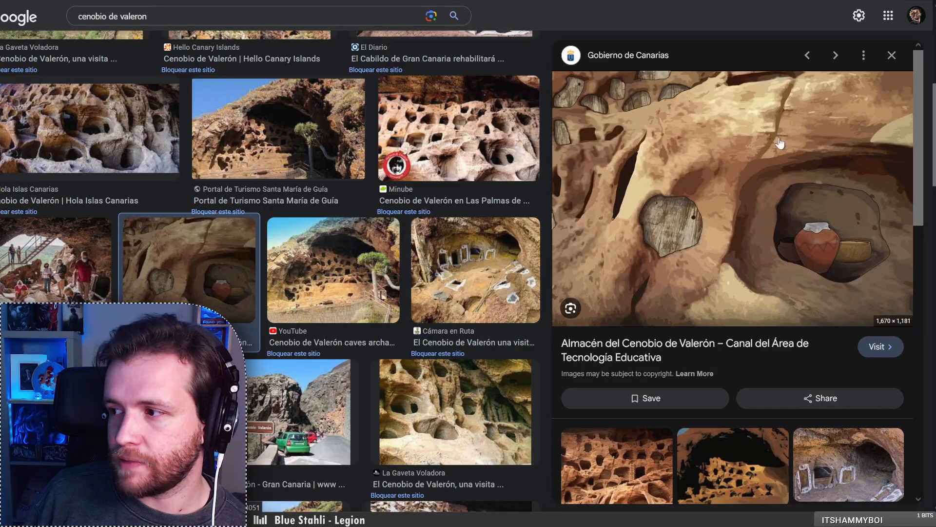
Browse further through the Cenobio de Valerón image results, then reopen the Santa María de Guía photo of the rock face
scroll(264, 265, "down", 5)
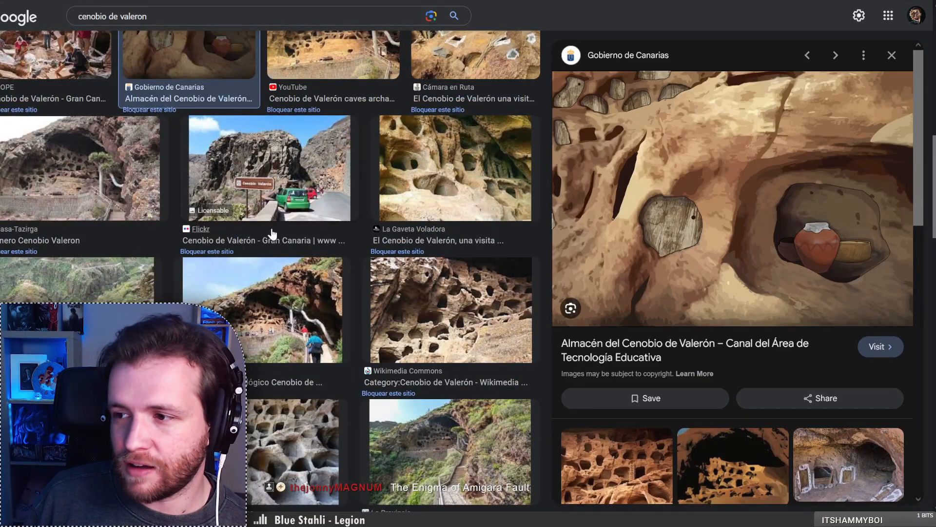
scroll(359, 245, "down", 9)
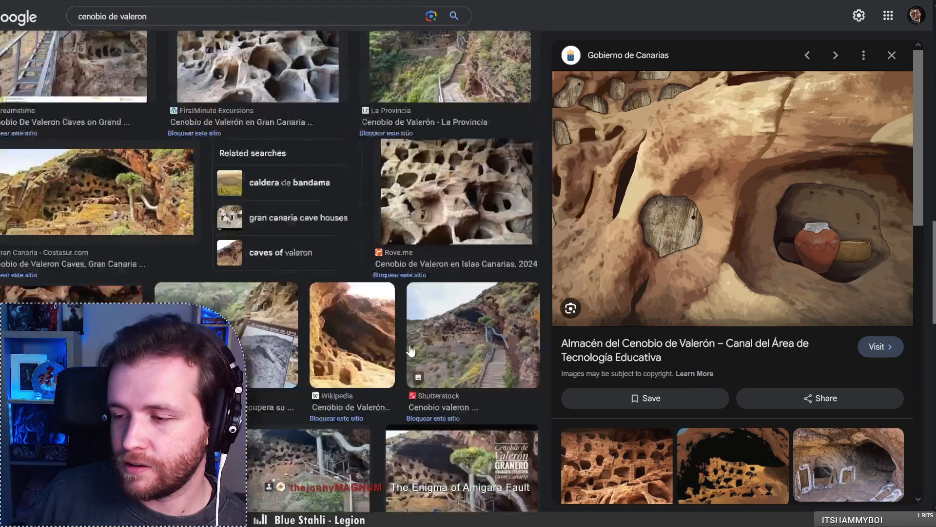
scroll(267, 366, "up", 10)
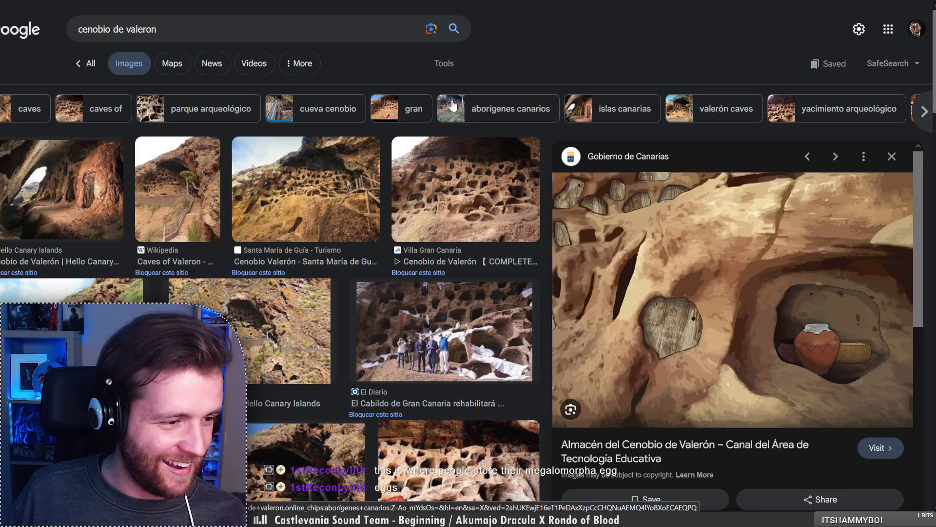
scroll(390, 194, "down", 5)
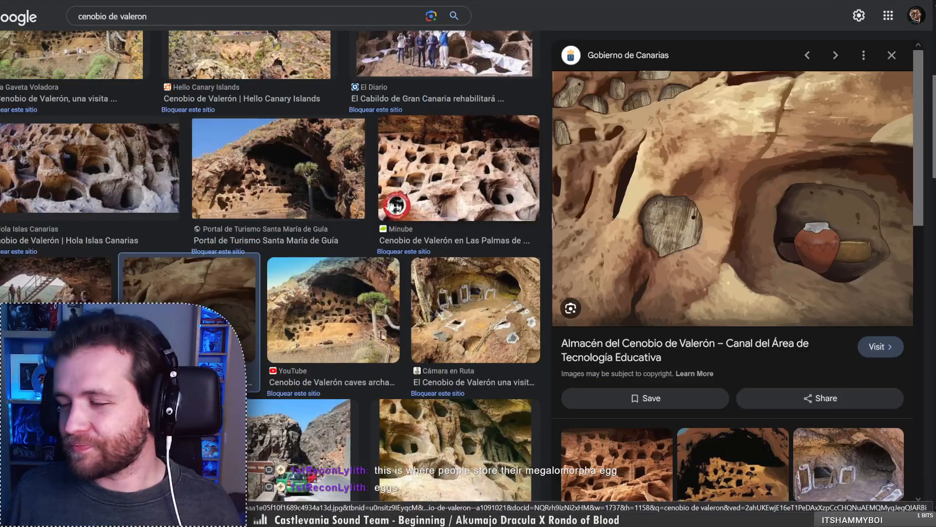
scroll(390, 207, "down", 4)
scroll(366, 245, "up", 9)
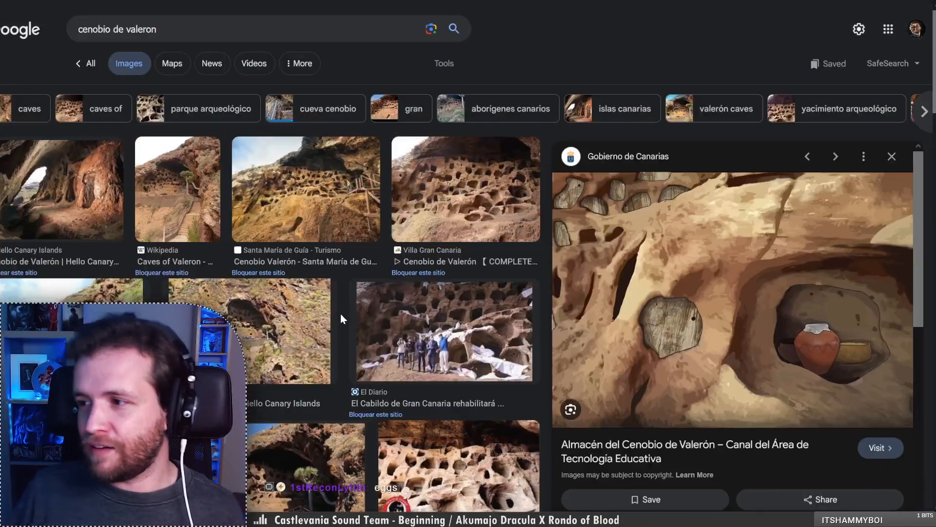
left_click(427, 189)
left_click(319, 215)
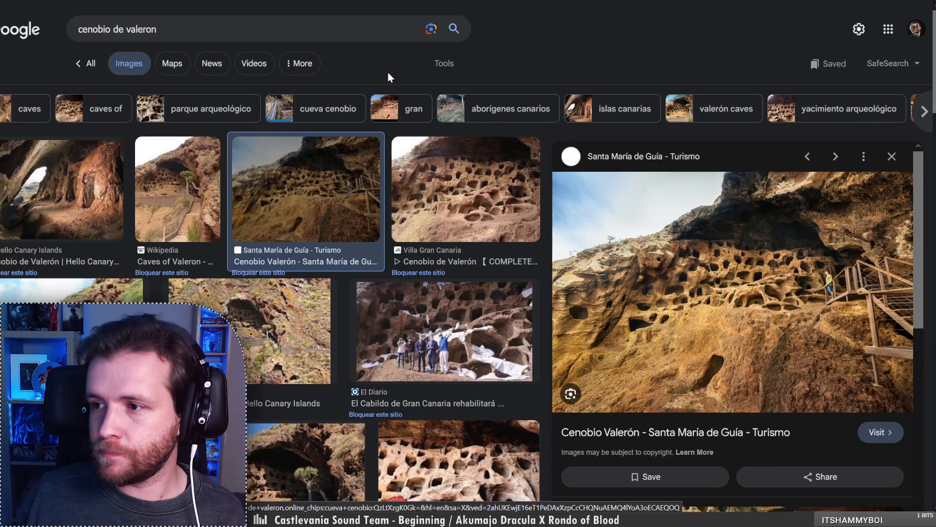
Limit the image results to Creative Commons licenses and open the Wikimedia Commons page of the "Cenobio de Valerón (Gran Canaria) Vista general" photo
left_click(442, 64)
left_click(425, 93)
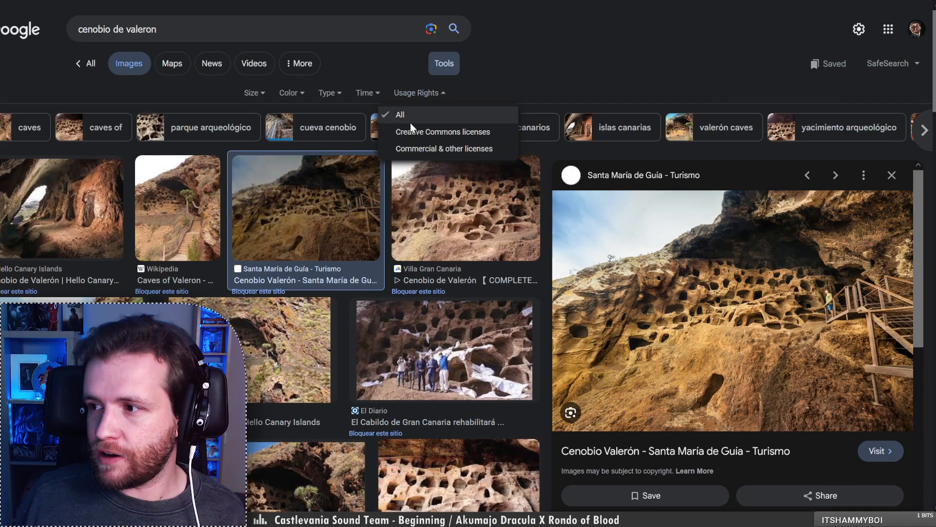
left_click(412, 133)
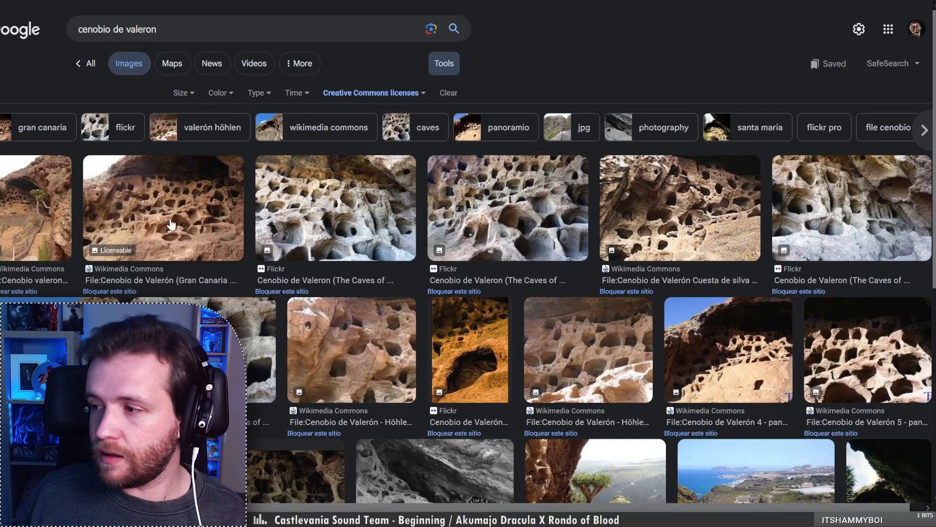
scroll(174, 219, "down", 7)
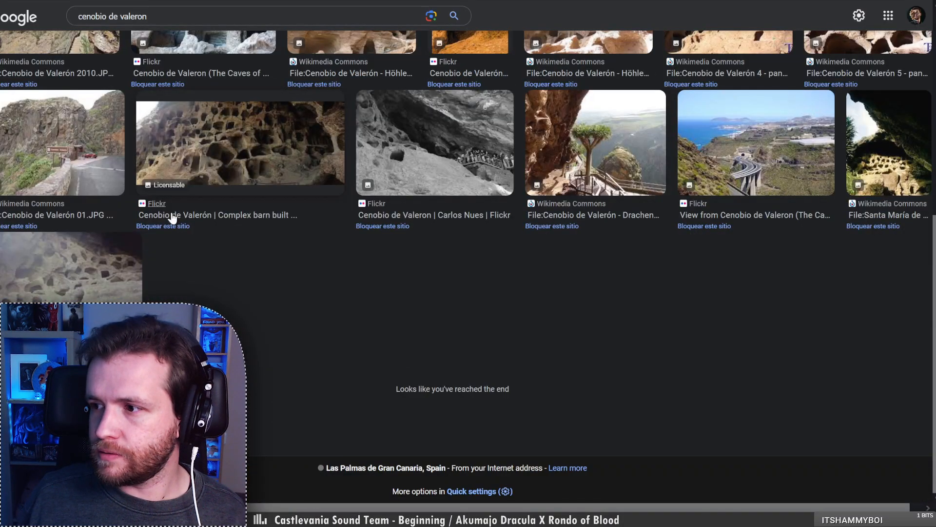
scroll(173, 218, "up", 7)
left_click(175, 217)
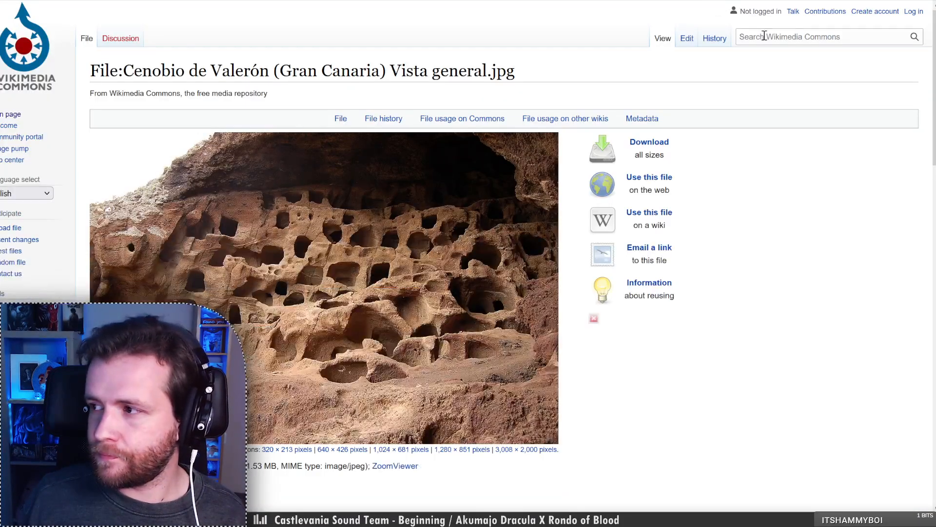
Search Wikimedia Commons for "Cenobio de Valerón", reusing the name from the photo's file title
left_click(765, 35)
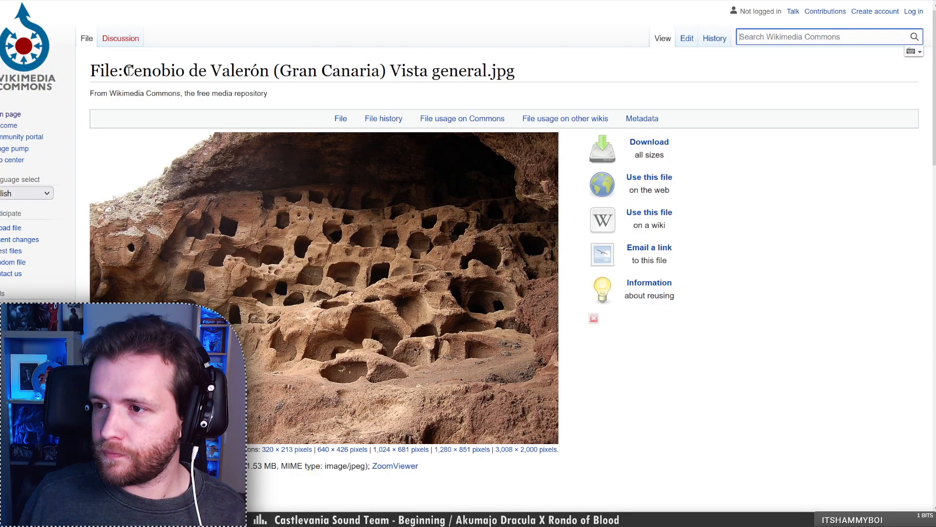
left_click_drag(124, 71, 261, 71)
key("ctrl+c")
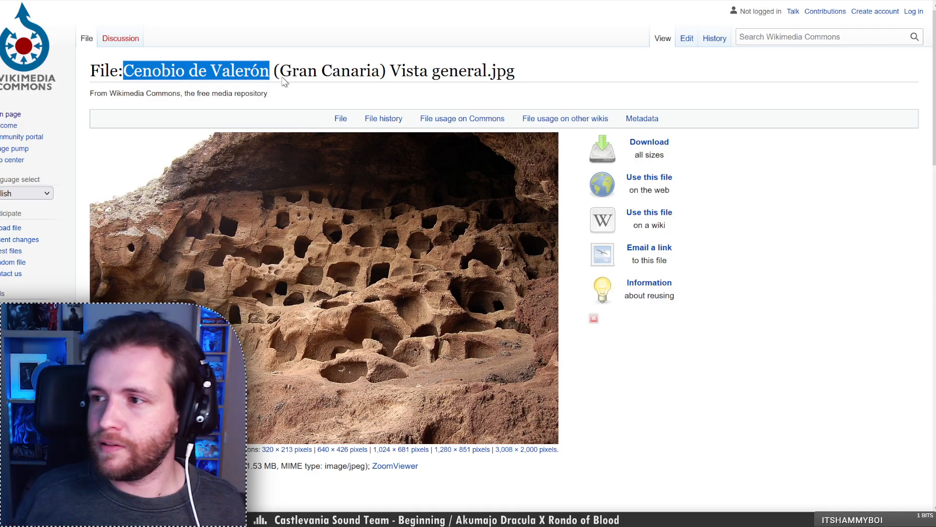
left_click(784, 40)
key("ctrl+v")
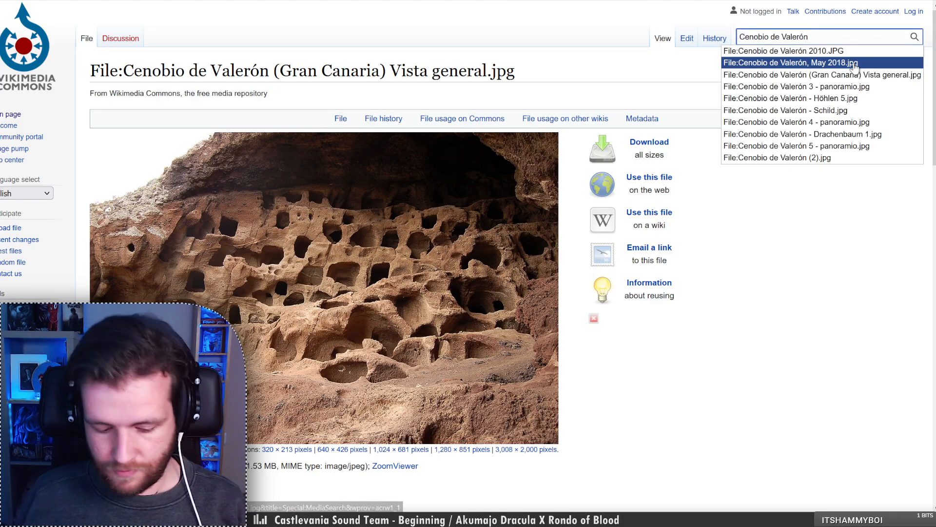
key("Escape")
key("Return")
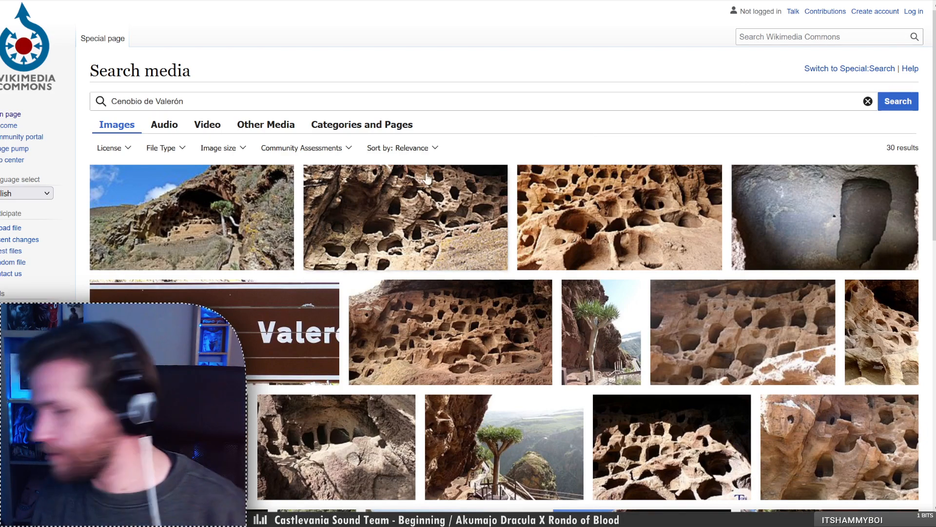
Restrict the media search to the No restrictions license and retry it with "Cenobio Valerón" and the suggested "cenobio valeron"
left_click(116, 148)
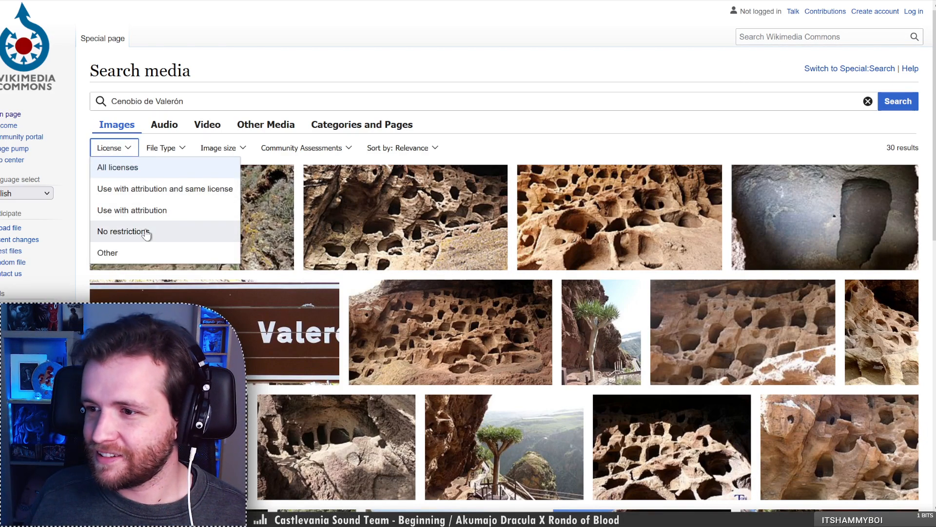
left_click(146, 231)
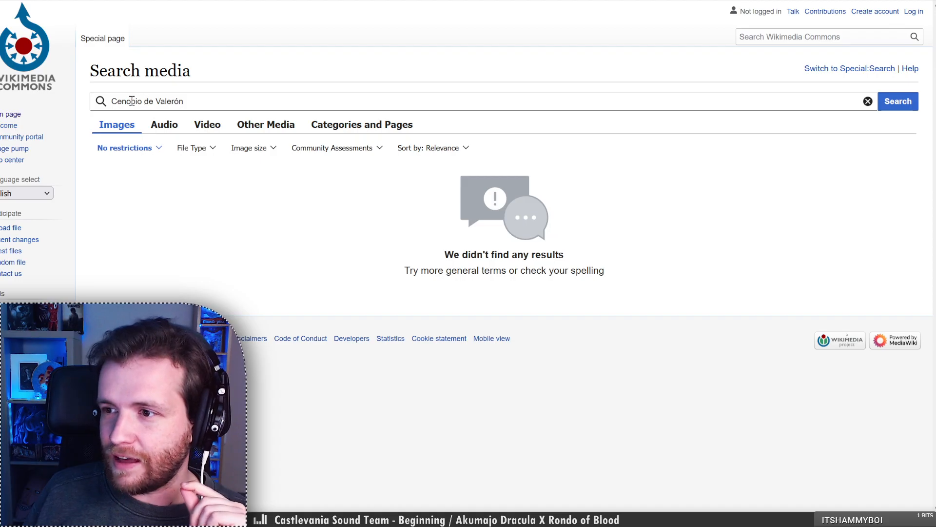
double_click(150, 102)
key("BackSpace")
key("Return")
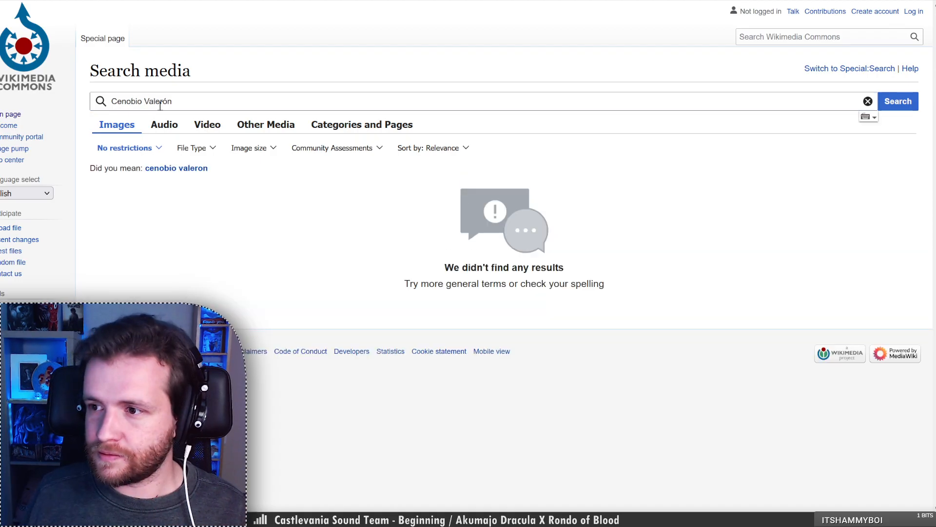
double_click(160, 103)
left_click(195, 169)
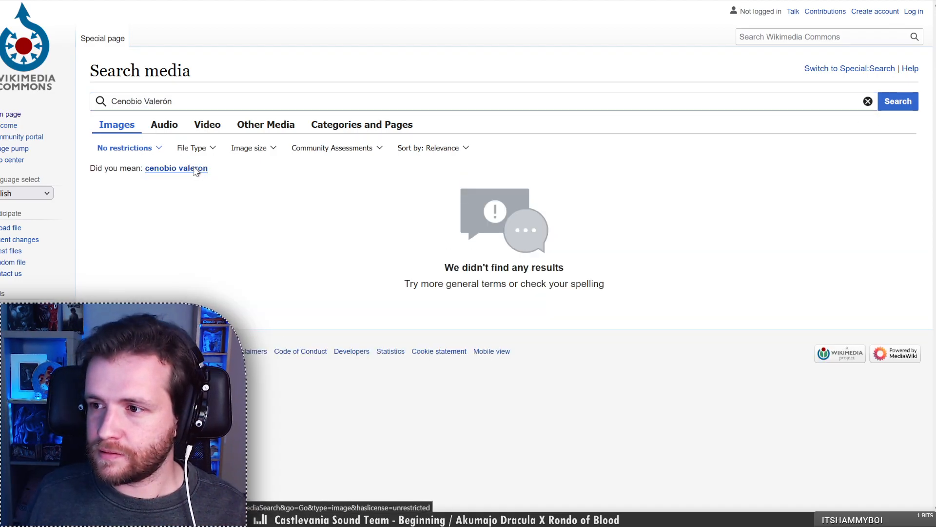
Copy the query "cenobio valeron", search the PICRYL public-domain site for it and look through the results
triple_click(158, 106)
key("ctrl+c")
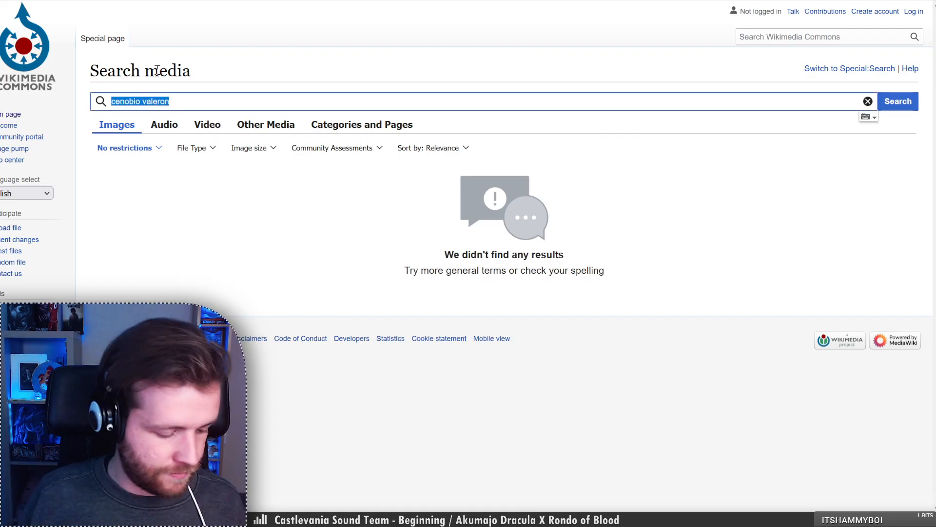
left_click(405, 0)
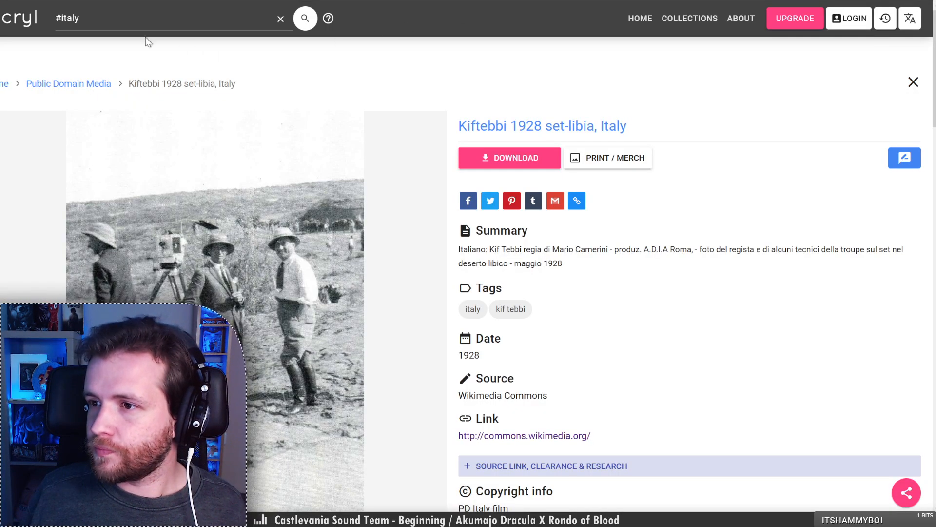
triple_click(138, 18)
key("ctrl+v")
key("Return")
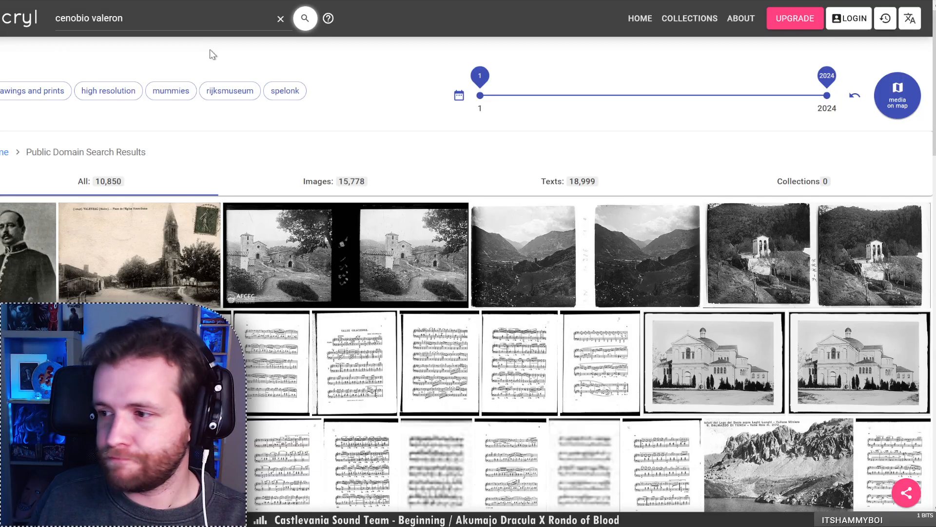
scroll(562, 292, "down", 6)
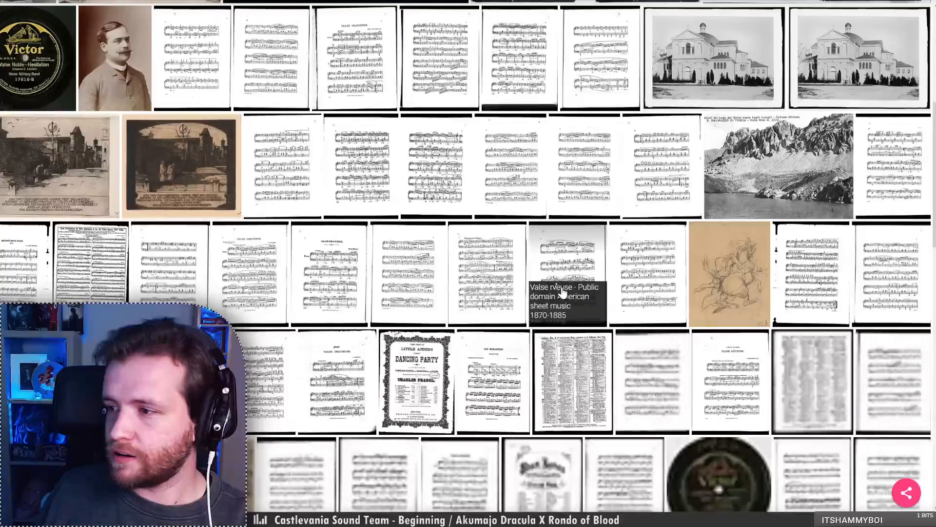
scroll(563, 293, "up", 6)
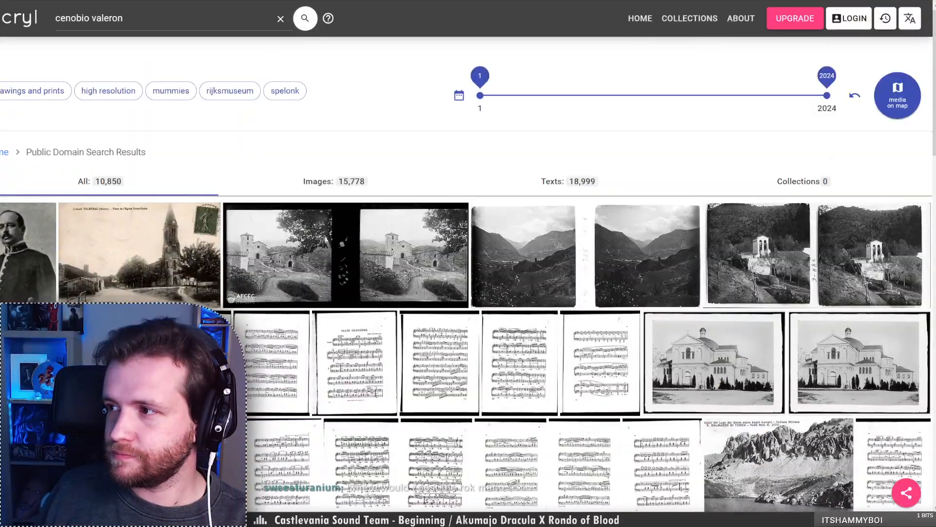
key("ctrl+Tab")
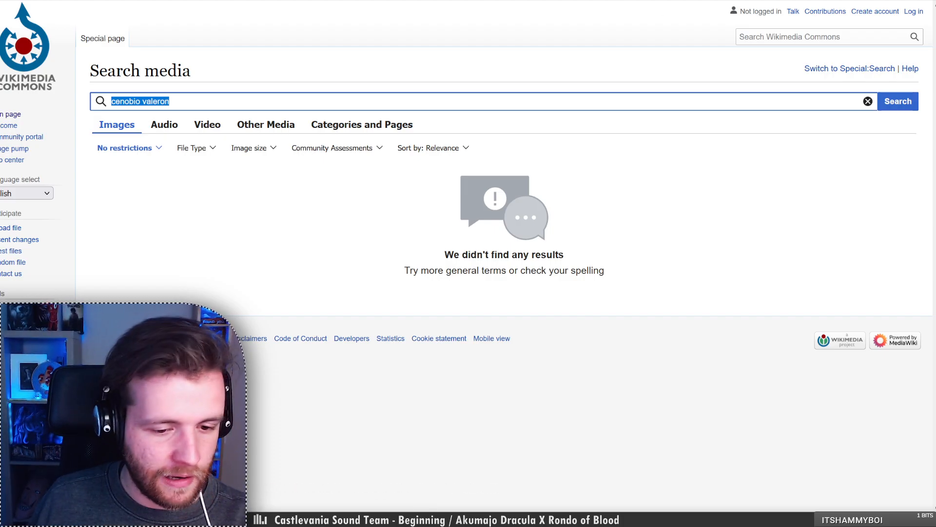
key("alt+Tab")
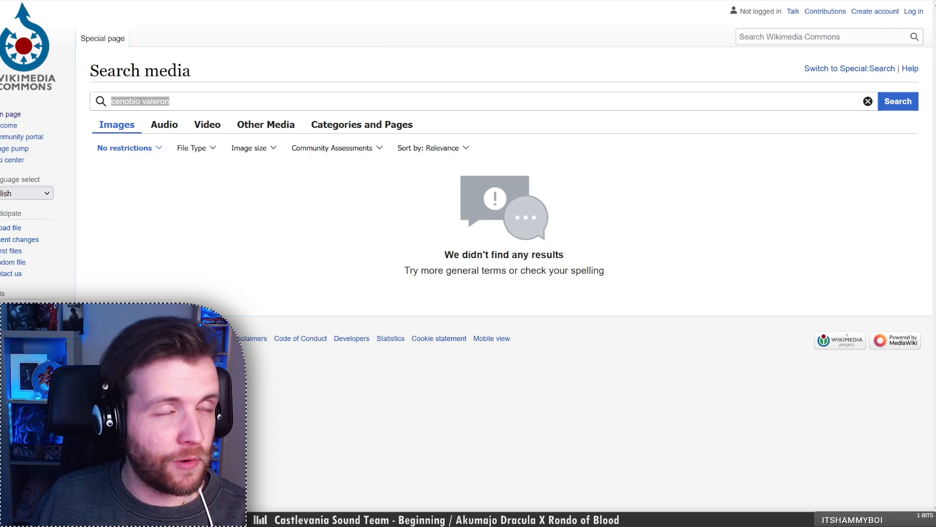
key("alt+Tab")
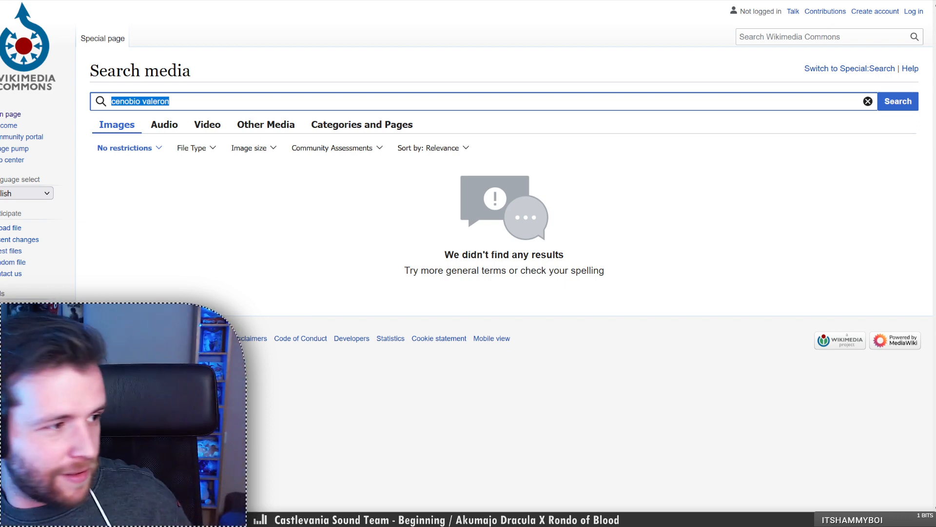
mouse_move(468, 3)
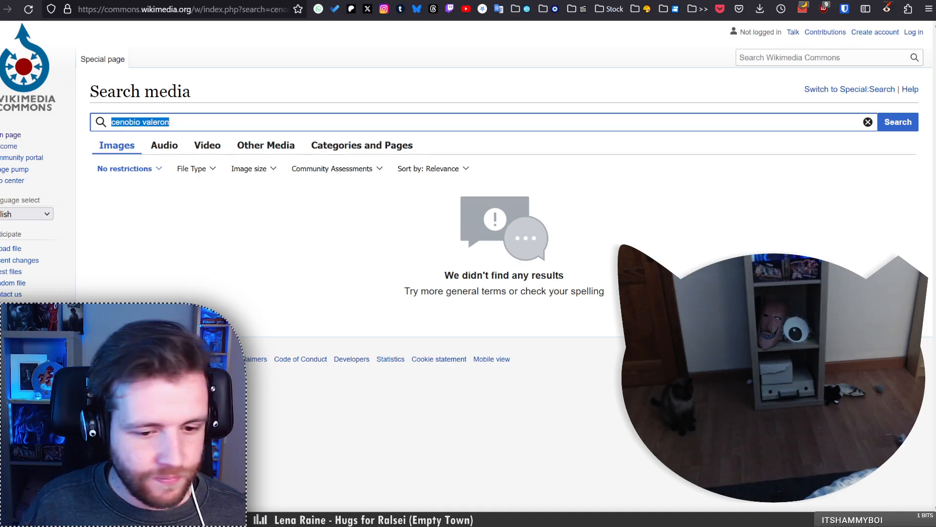
key("F11")
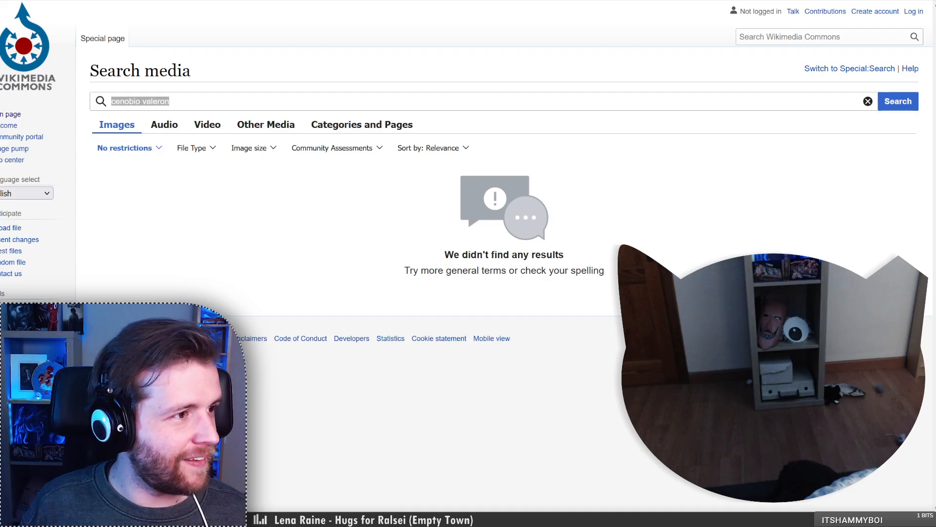
Switch to Photoshop and view the "gigachad" markup of the cover shared in Discord, moving the Discord window out of the way
key("alt+Tab")
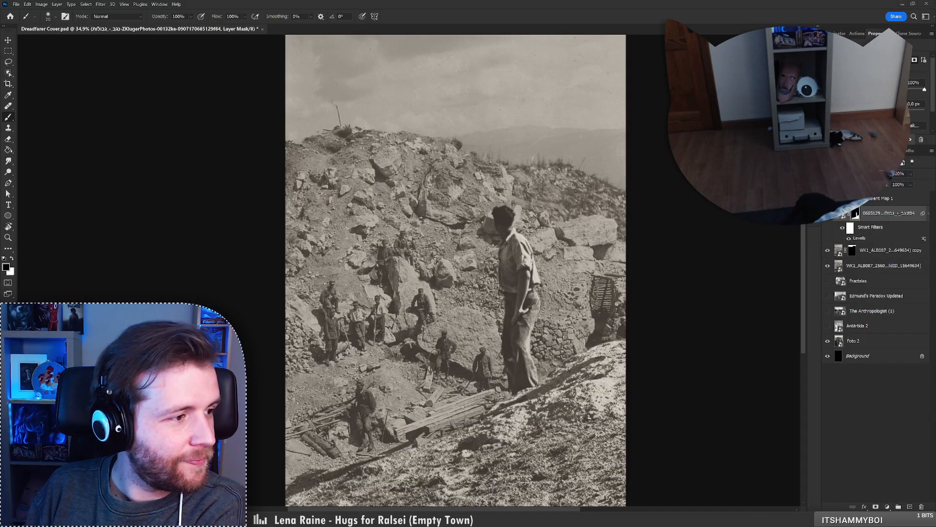
key("alt+Tab")
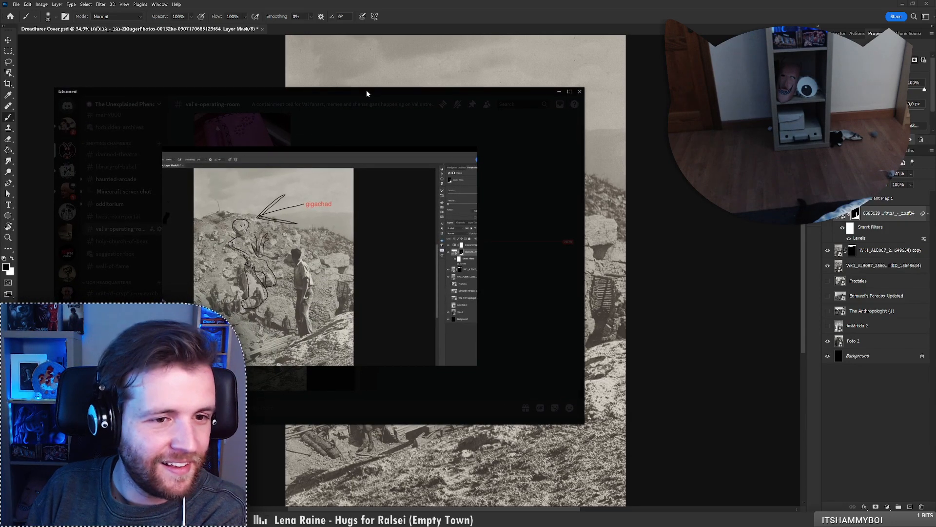
left_click(560, 93)
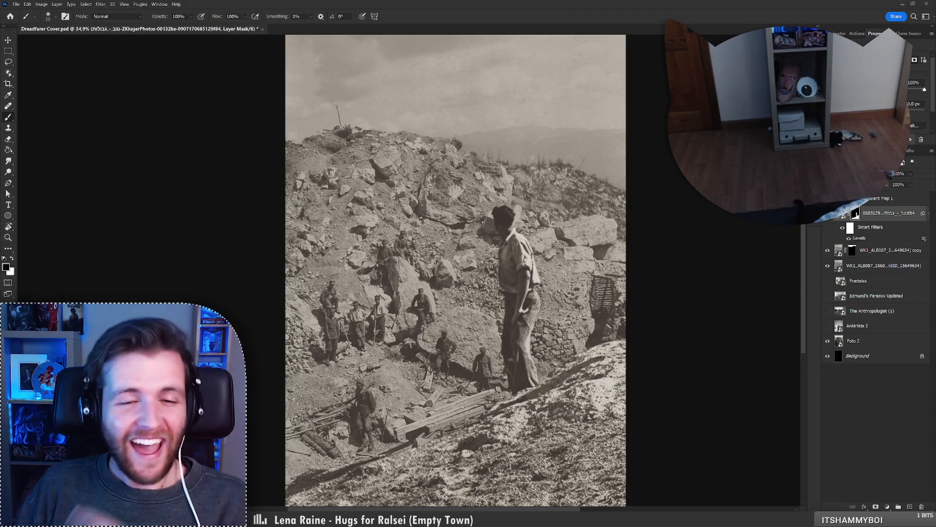
left_click_drag(0, 161, 288, 69)
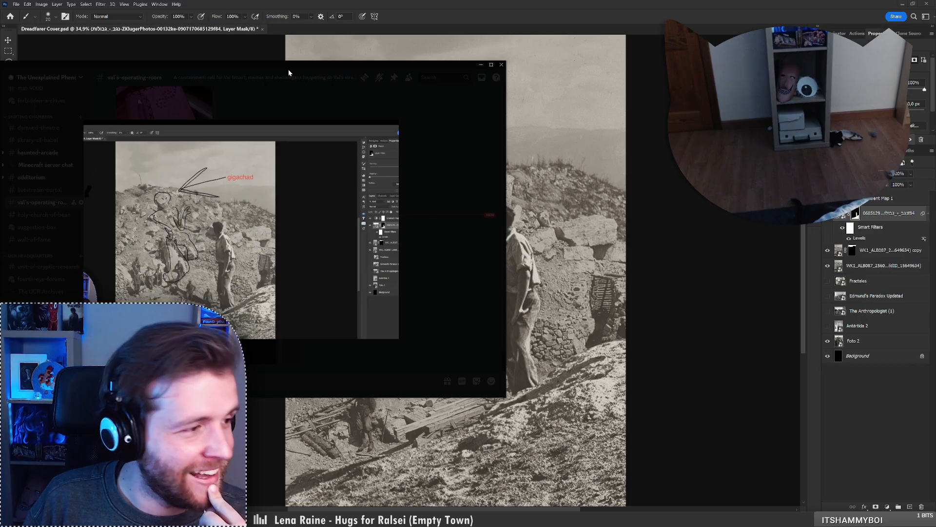
left_click_drag(289, 69, 0, 73)
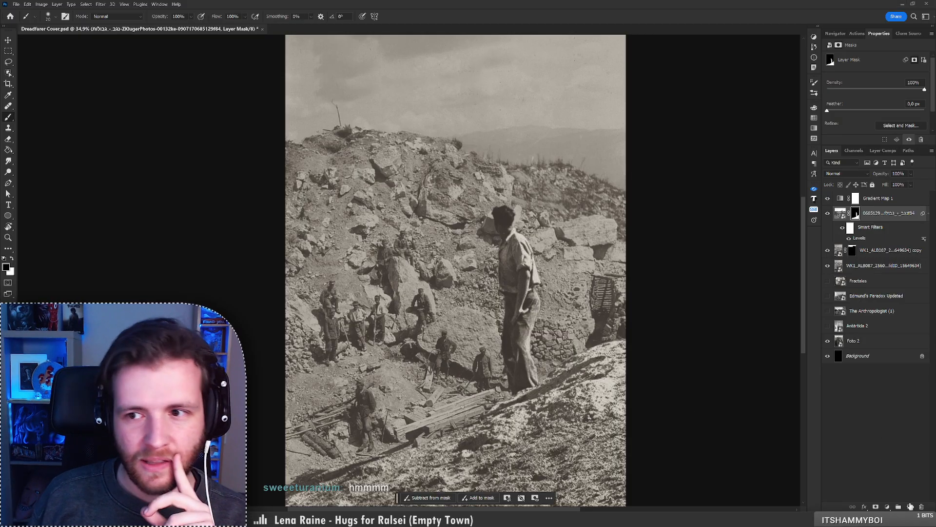
Add a new layer, move it above the Gradient Map layer and choose the Fountain Pen brush
left_click(909, 507)
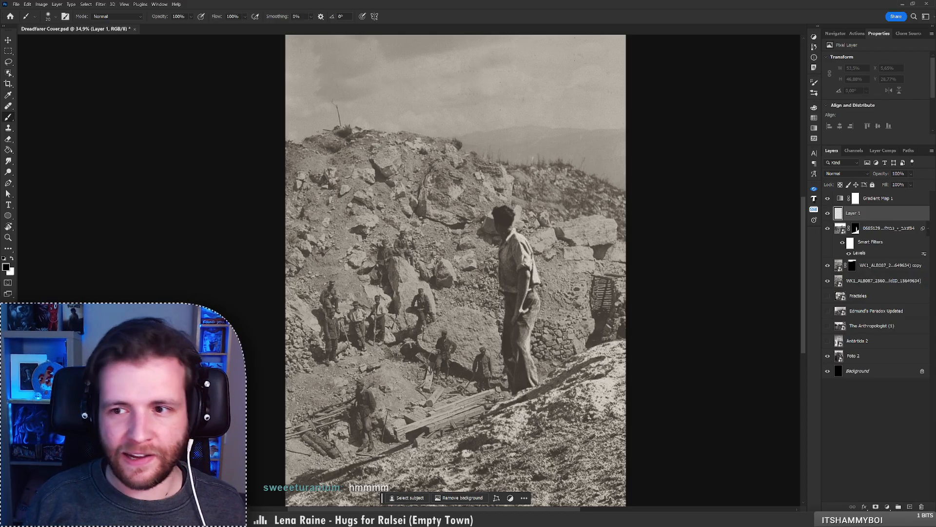
key("ctrl+bracketright")
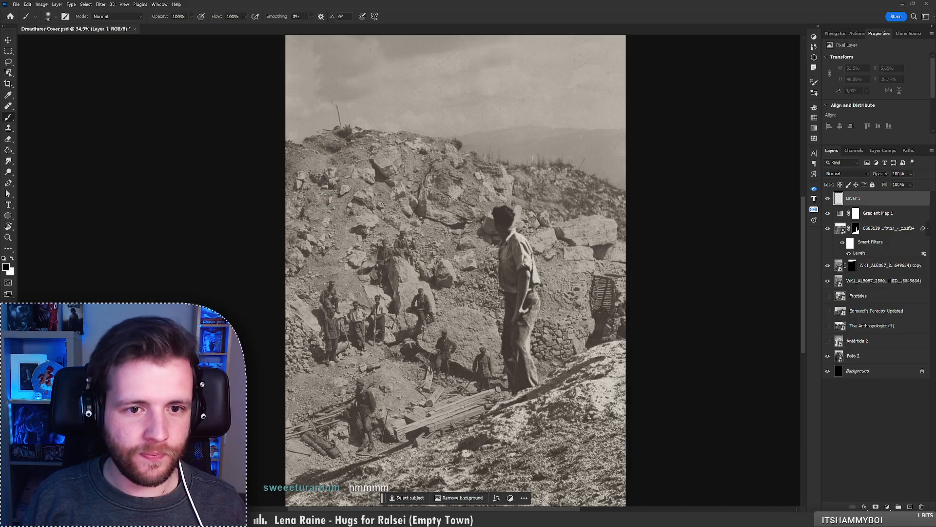
right_click(411, 221)
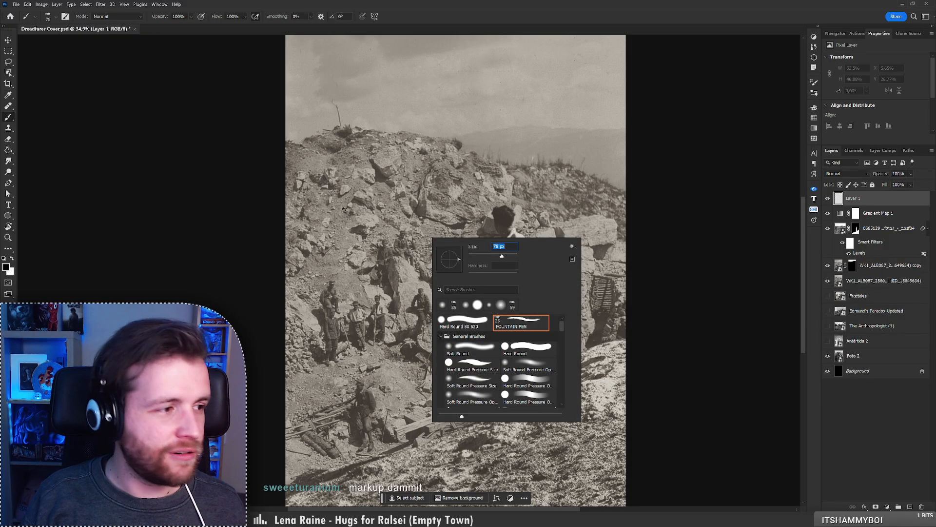
Sketch a giant skull's domed cranium, two eye sockets and triangular nose in black over the workers' hillside
left_click_drag(340, 210, 383, 176)
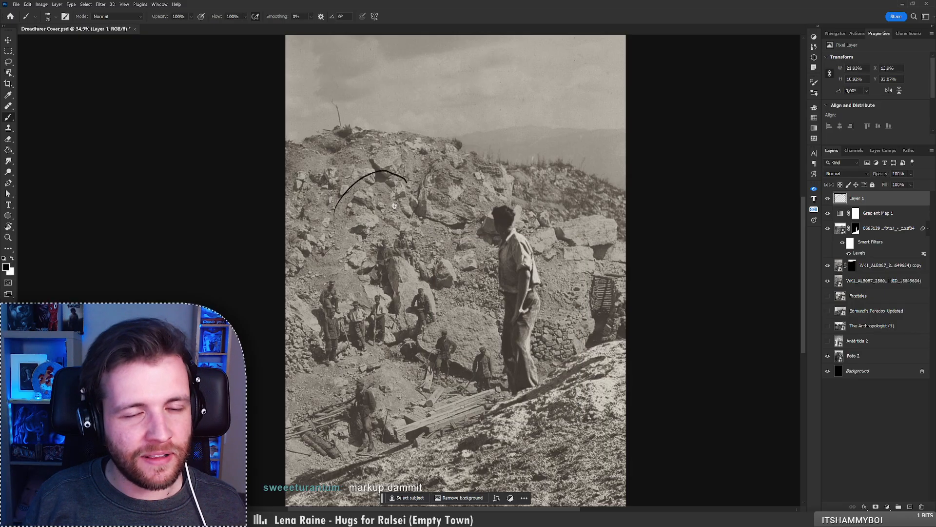
key("ctrl+z")
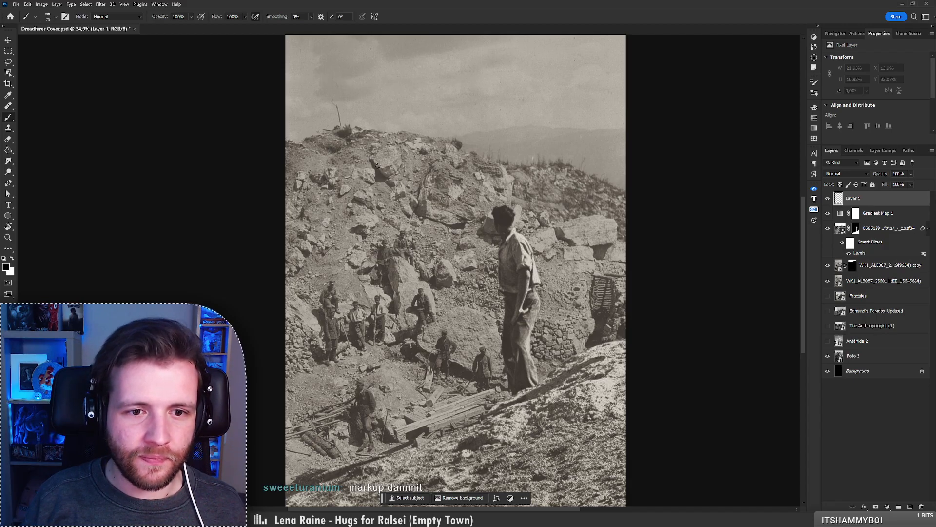
mouse_move(378, 166)
left_mouse_down()
mouse_move(316, 210)
mouse_move(348, 184)
mouse_move(456, 217)
mouse_move(470, 246)
left_mouse_up()
key("ctrl+z")
mouse_move(336, 268)
left_mouse_down()
mouse_move(361, 237)
mouse_move(378, 249)
mouse_move(365, 292)
left_mouse_up()
key("ctrl+z")
mouse_move(341, 251)
left_mouse_down()
mouse_move(382, 262)
mouse_move(376, 293)
left_mouse_up()
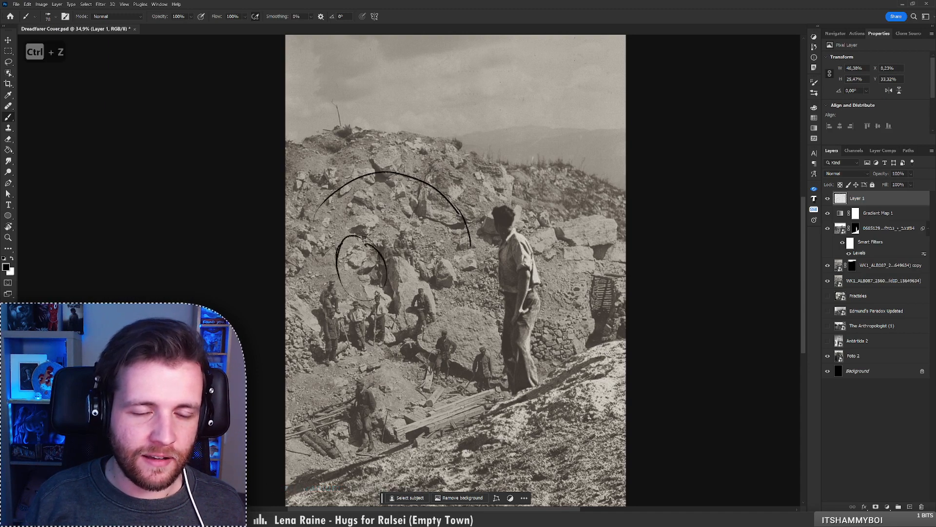
mouse_move(406, 238)
left_mouse_down()
mouse_move(429, 245)
mouse_move(447, 271)
mouse_move(439, 285)
mouse_move(404, 288)
mouse_move(414, 307)
mouse_move(398, 314)
mouse_move(410, 317)
left_mouse_up()
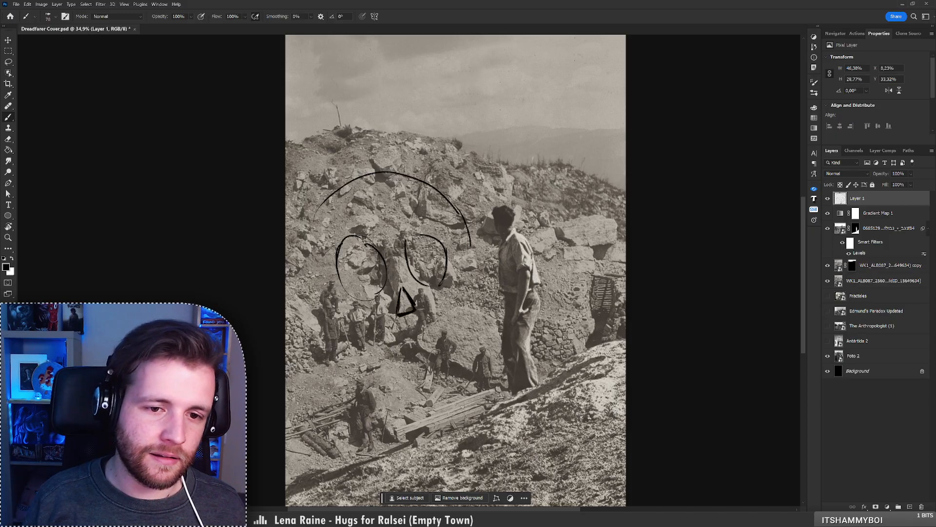
Add the skull's cheek and jaw lines, reinforce the cranium edge nearest the standing man, and shift the sketch slightly lower on the hillside
mouse_move(322, 301)
left_mouse_down()
mouse_move(381, 325)
mouse_move(372, 326)
mouse_move(392, 340)
left_mouse_up()
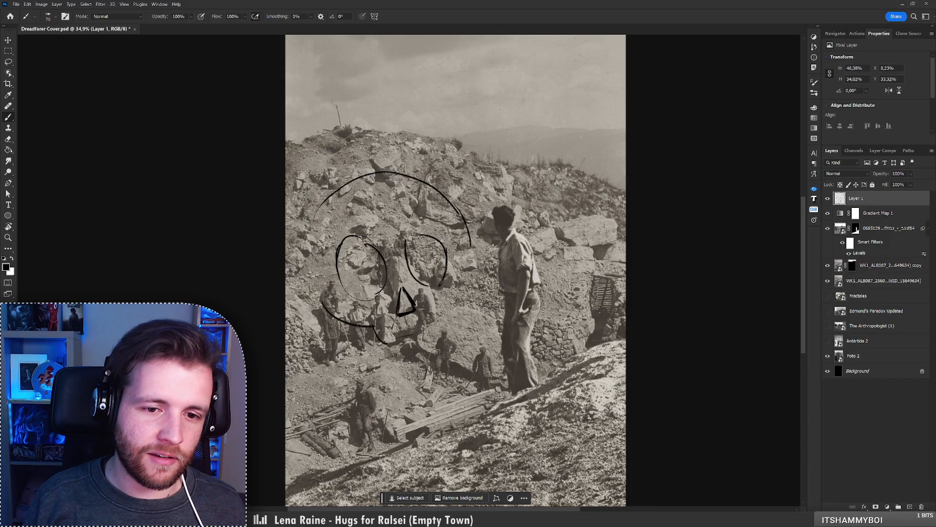
key("ctrl+z")
key("ctrl+z")
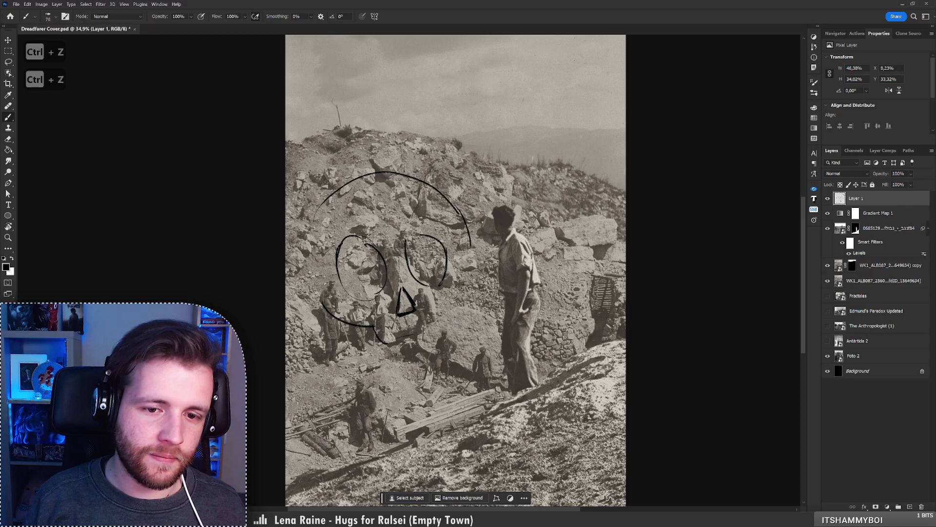
mouse_move(461, 289)
left_mouse_down()
mouse_move(432, 309)
mouse_move(440, 329)
left_mouse_up()
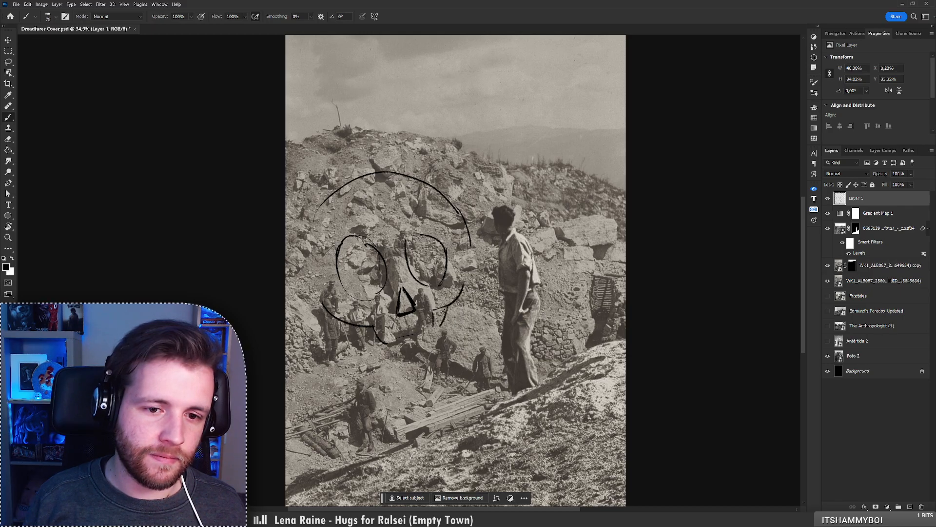
mouse_move(470, 280)
left_mouse_down()
mouse_move(461, 244)
mouse_move(467, 269)
left_mouse_up()
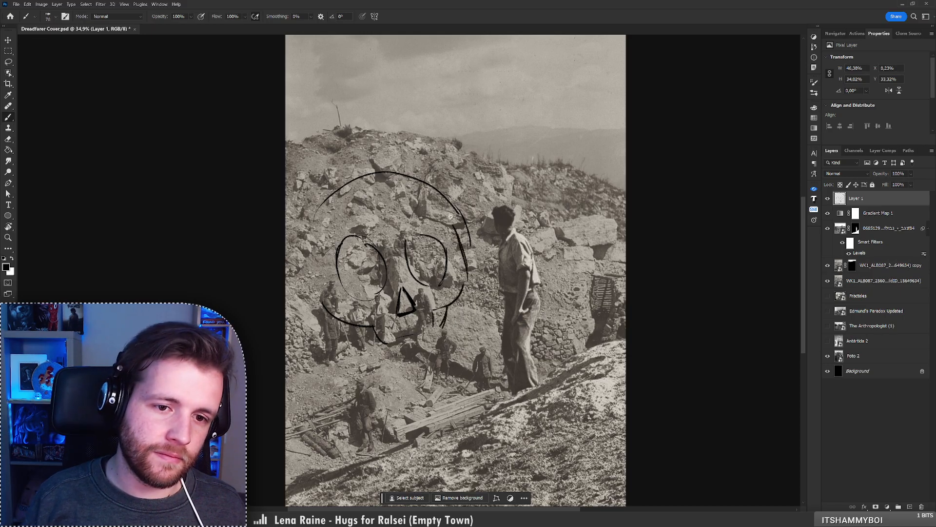
mouse_move(451, 217)
left_mouse_down()
mouse_move(428, 183)
mouse_move(455, 233)
mouse_move(421, 180)
left_mouse_up()
key("e")
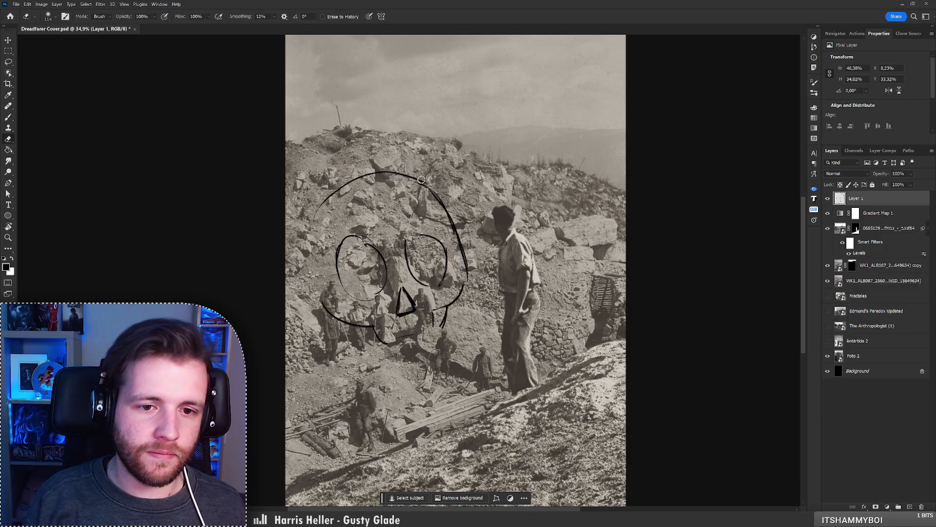
key("b")
mouse_move(438, 265)
left_mouse_down()
mouse_move(441, 288)
mouse_move(432, 288)
mouse_move(477, 288)
left_mouse_up()
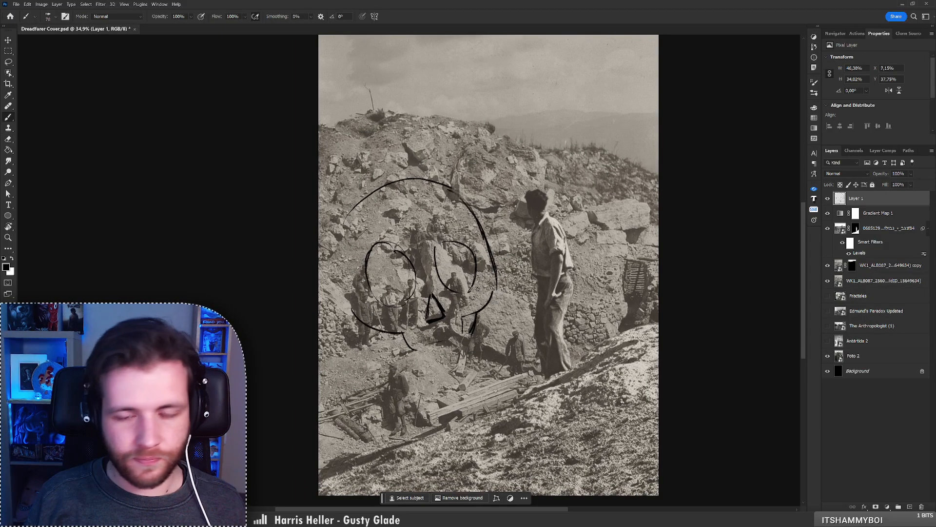
Hide the skull sketch layer, add a new layer and outline a giant rounded head on the upper hillside
left_click(827, 198)
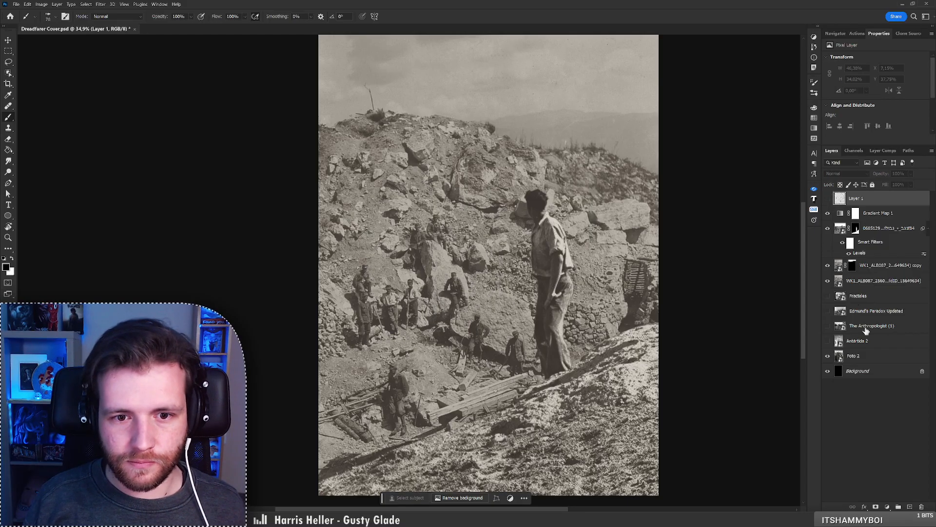
left_click(910, 507)
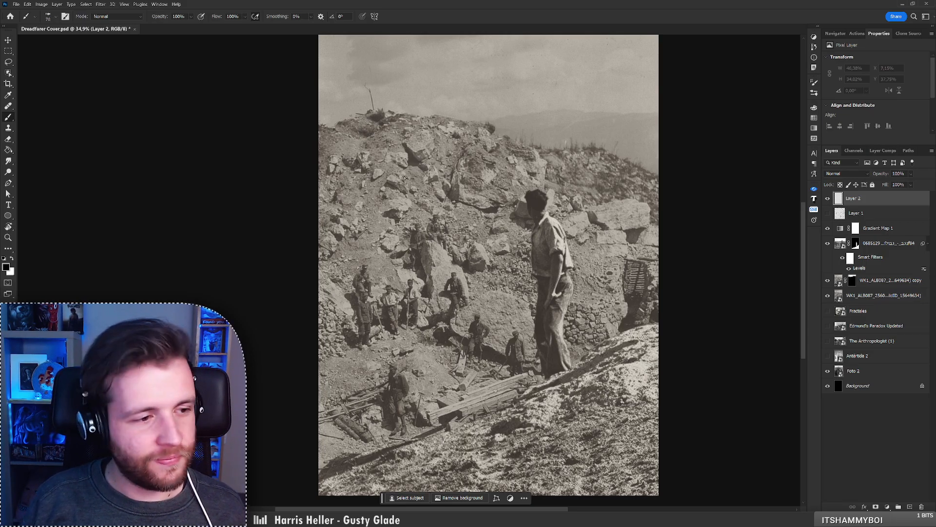
left_click_drag(423, 157, 477, 164)
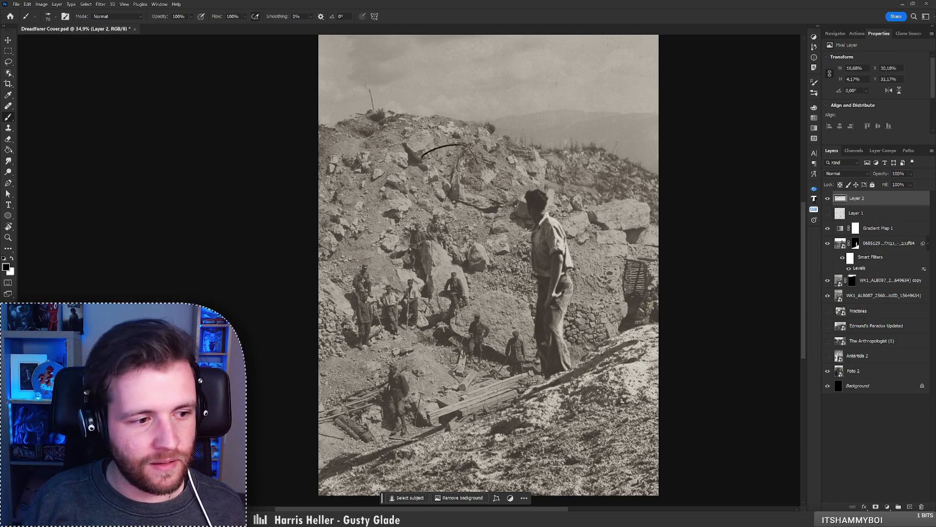
mouse_move(467, 146)
left_mouse_down()
mouse_move(486, 162)
mouse_move(486, 226)
left_mouse_up()
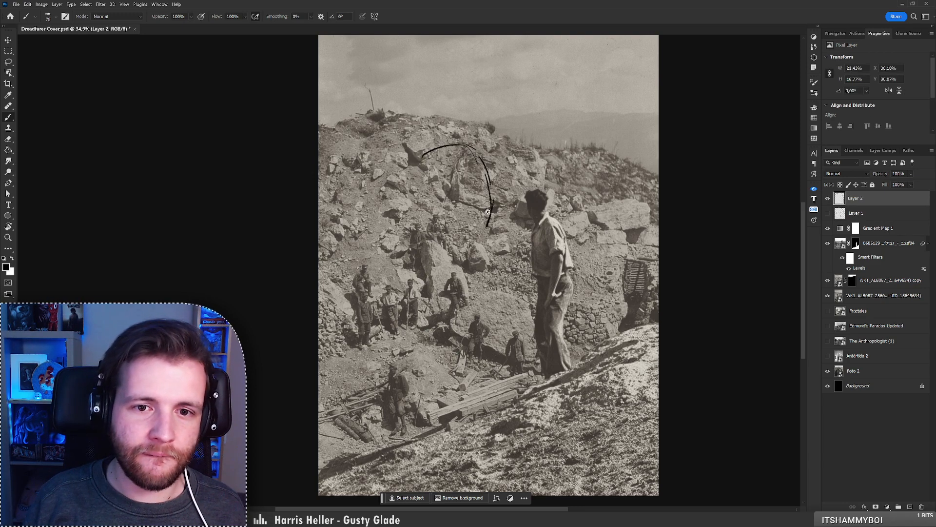
mouse_move(422, 157)
left_mouse_down()
mouse_move(403, 189)
mouse_move(406, 174)
mouse_move(390, 214)
left_mouse_up()
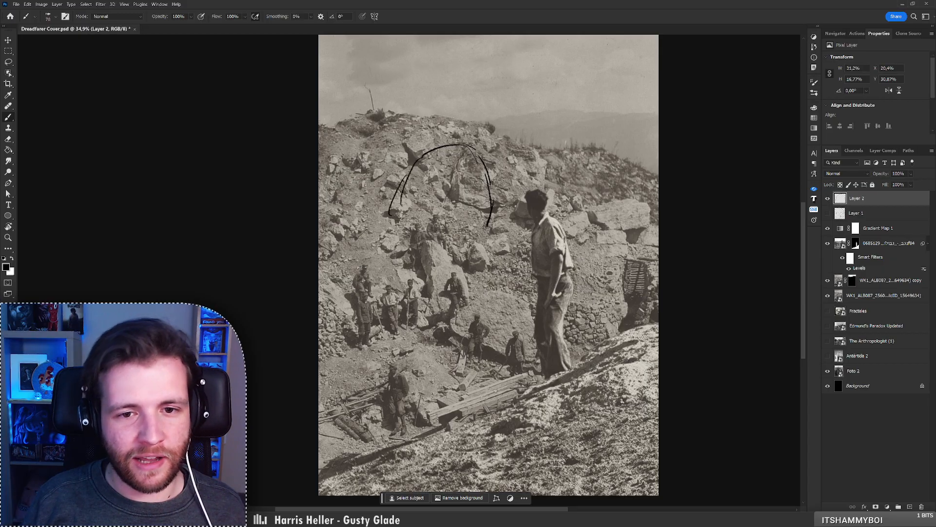
Give the giant head a neck, shoulder and arm lines reaching toward the canvas edge, plus eyes, nose and mouth
left_click_drag(487, 240, 476, 262)
mouse_move(393, 217)
left_mouse_down()
mouse_move(395, 240)
mouse_move(350, 239)
mouse_move(316, 262)
left_mouse_up()
mouse_move(477, 264)
left_mouse_down()
mouse_move(463, 317)
mouse_move(427, 354)
mouse_move(331, 393)
left_mouse_up()
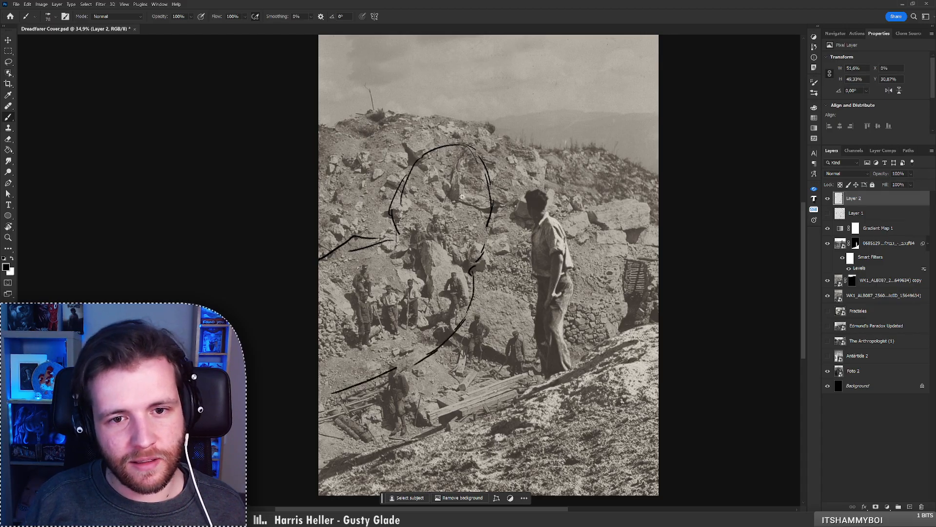
mouse_move(453, 193)
left_mouse_down()
mouse_move(444, 186)
mouse_move(490, 202)
mouse_move(463, 214)
mouse_move(459, 234)
mouse_move(467, 234)
left_mouse_up()
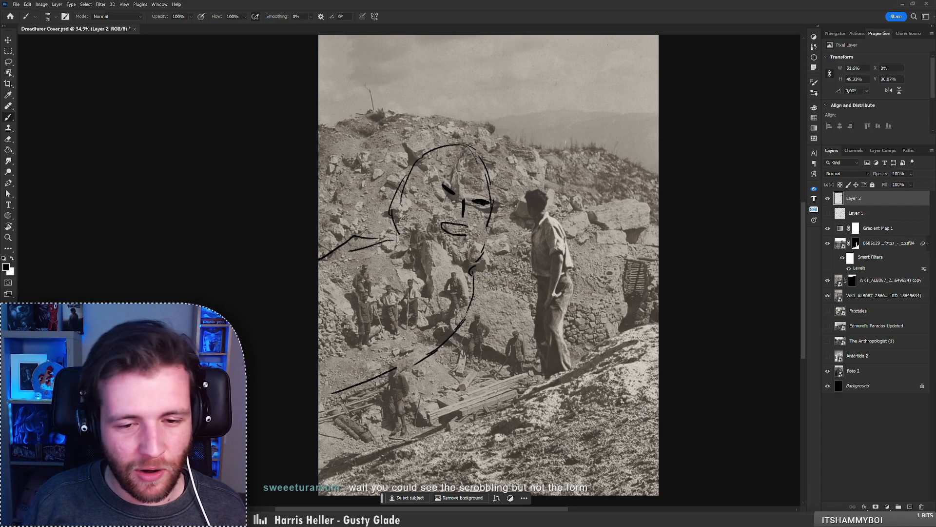
mouse_move(383, 237)
left_mouse_down()
mouse_move(395, 271)
mouse_move(376, 294)
mouse_move(319, 325)
left_mouse_up()
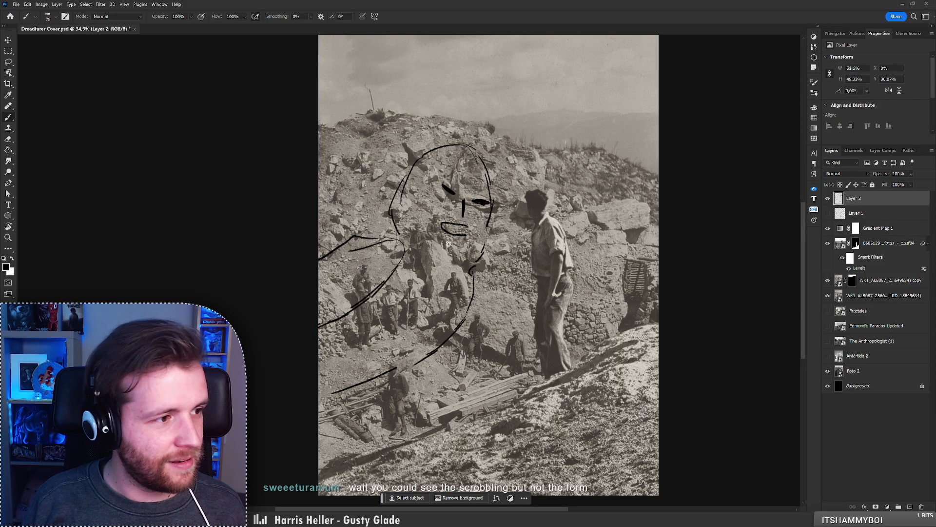
Hide the giant figure layer, add a new layer and draw a black line across mid-hillside with hatching below on both sides of the standing man
left_click(828, 198)
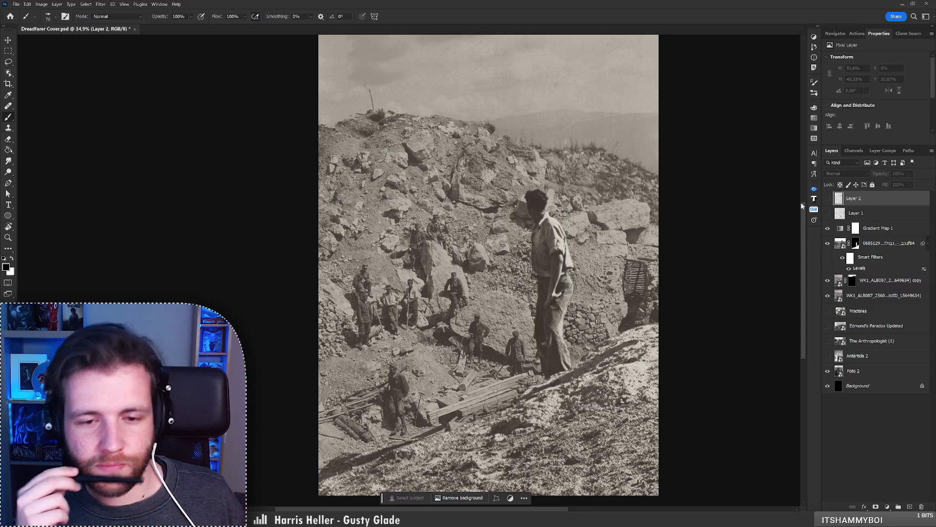
left_click(909, 507)
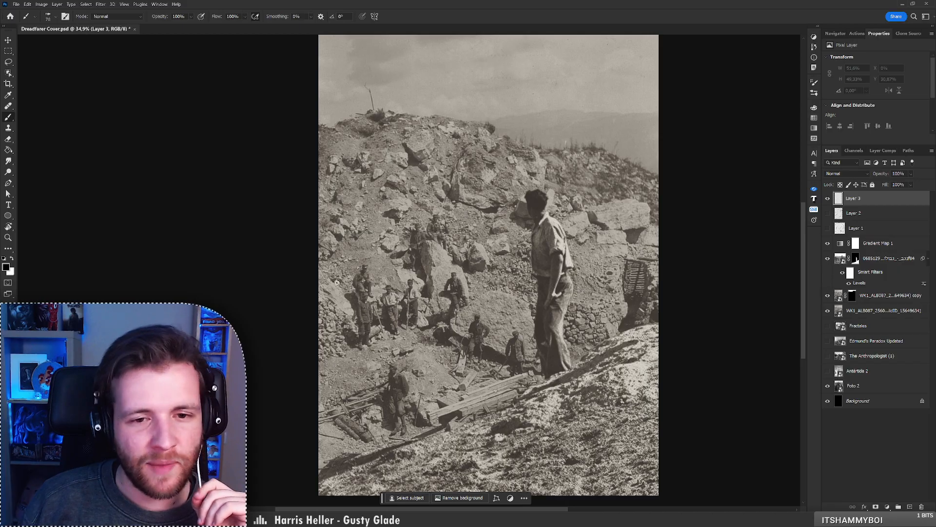
mouse_move(305, 274)
left_mouse_down()
mouse_move(487, 226)
mouse_move(484, 233)
mouse_move(658, 247)
left_mouse_up()
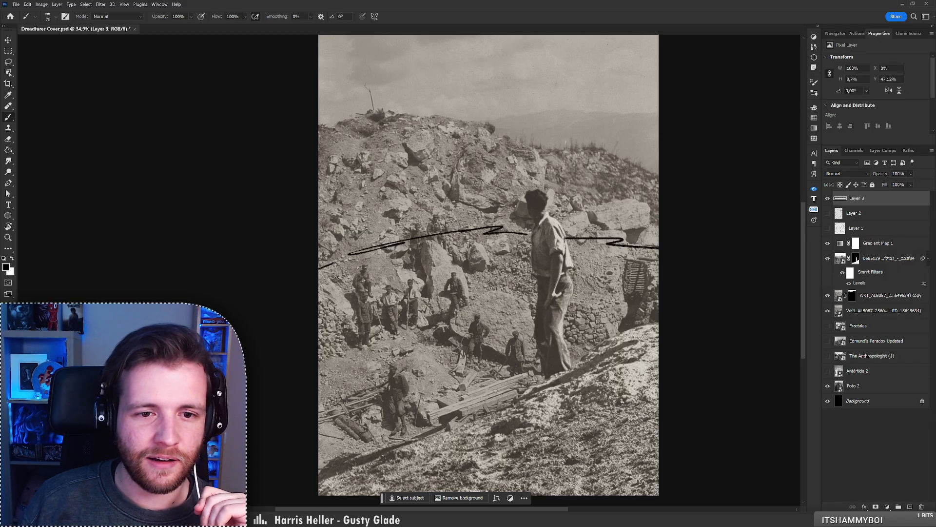
mouse_move(337, 278)
left_mouse_down()
mouse_move(363, 263)
mouse_move(495, 250)
mouse_move(336, 417)
mouse_move(509, 364)
left_mouse_up()
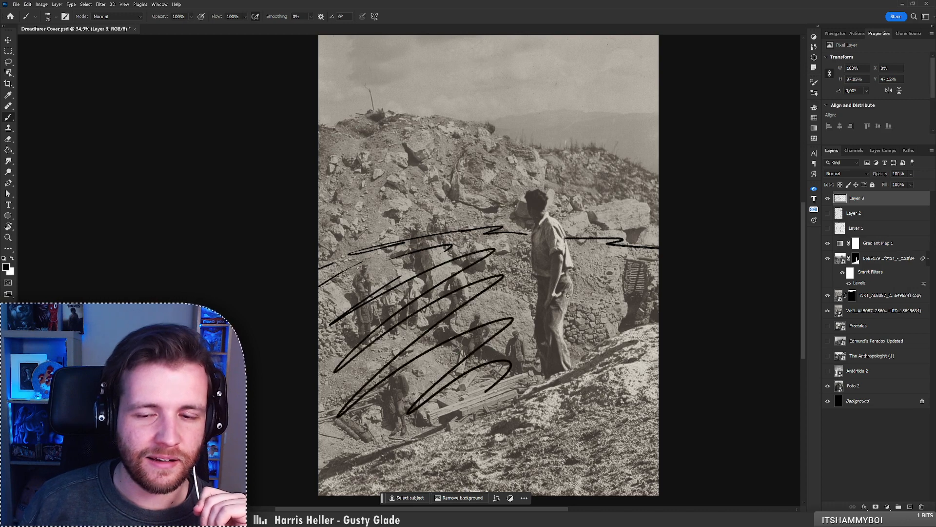
mouse_move(492, 263)
left_mouse_down()
mouse_move(518, 254)
mouse_move(517, 300)
left_mouse_up()
mouse_move(614, 244)
left_mouse_down()
mouse_move(649, 290)
mouse_move(624, 308)
left_mouse_up()
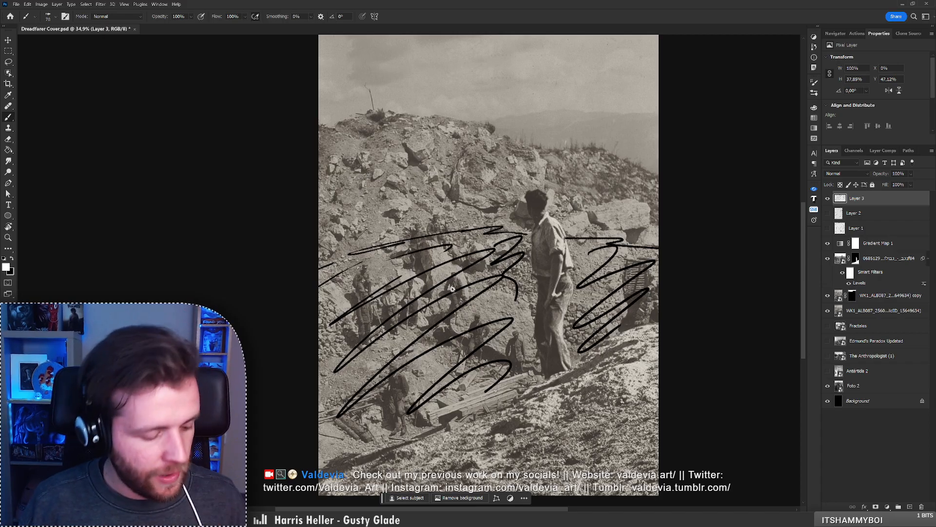
Erase a gap in the middle of the black hatching with a larger soft round eraser
key("e")
right_click(468, 282)
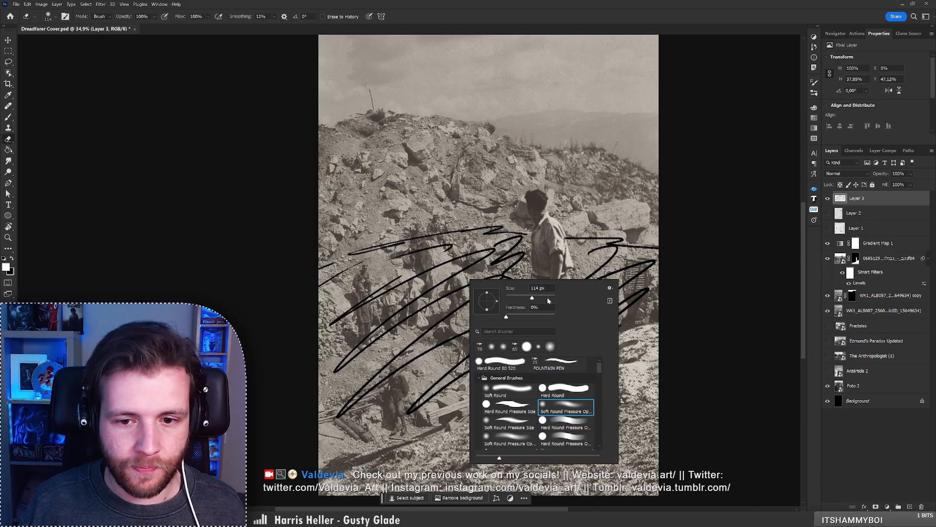
left_click(548, 297)
key("Return")
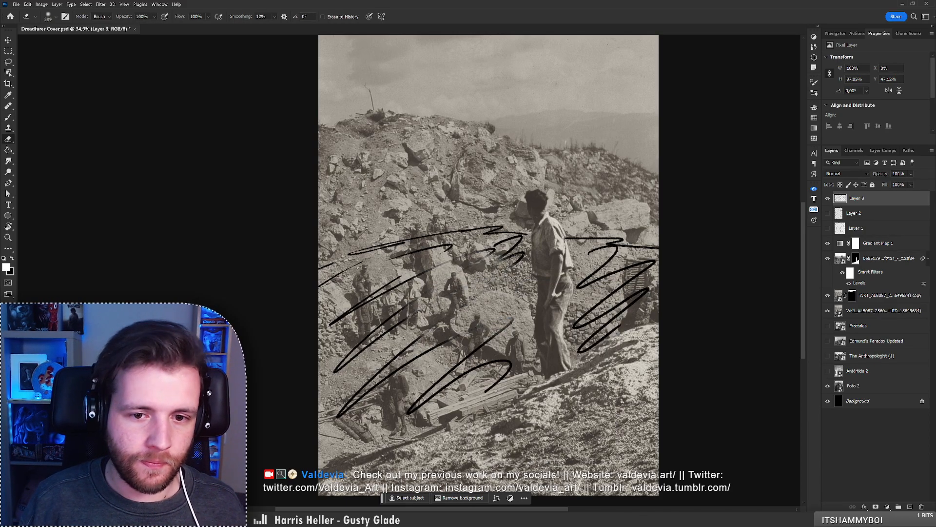
Draw a giant white eye in the cleared gap, with an upper lid, round iris, filled oval pupil and lower lid
key("b")
mouse_move(402, 282)
left_mouse_down()
mouse_move(420, 268)
mouse_move(497, 250)
left_mouse_up()
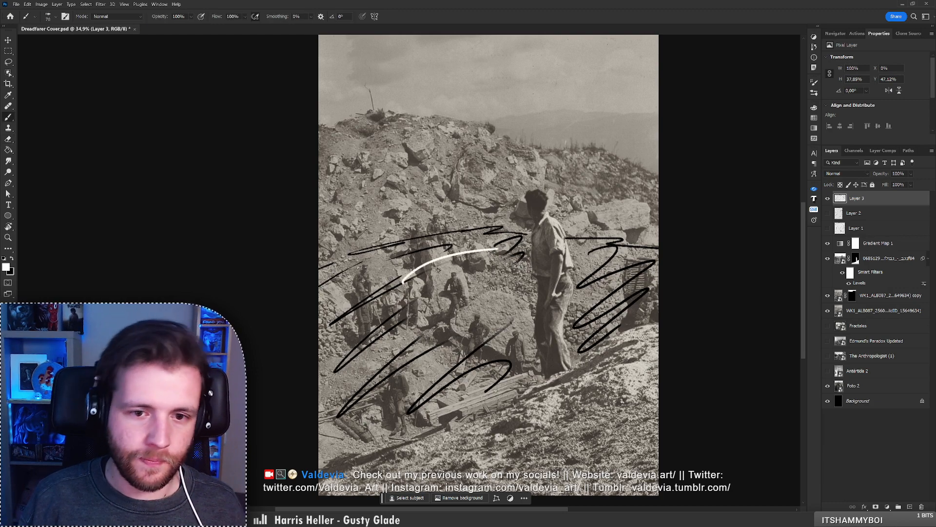
key("ctrl+z")
mouse_move(405, 281)
left_mouse_down()
mouse_move(506, 251)
mouse_move(529, 263)
left_mouse_up()
mouse_move(437, 267)
left_mouse_down()
mouse_move(430, 307)
mouse_move(434, 287)
mouse_move(471, 288)
mouse_move(476, 312)
left_mouse_up()
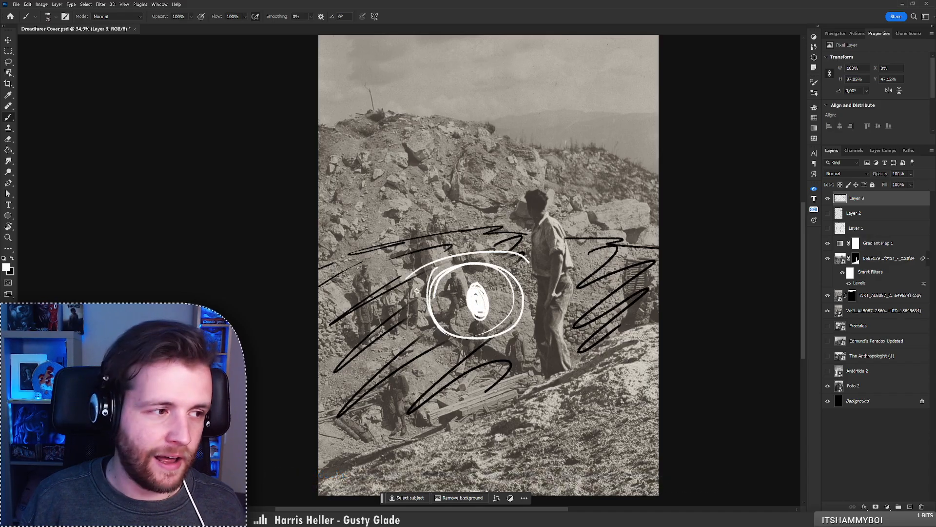
mouse_move(422, 305)
left_mouse_down()
mouse_move(427, 327)
mouse_move(500, 336)
left_mouse_up()
key("ctrl+z")
mouse_move(419, 337)
left_mouse_down()
mouse_move(534, 328)
mouse_move(463, 343)
left_mouse_up()
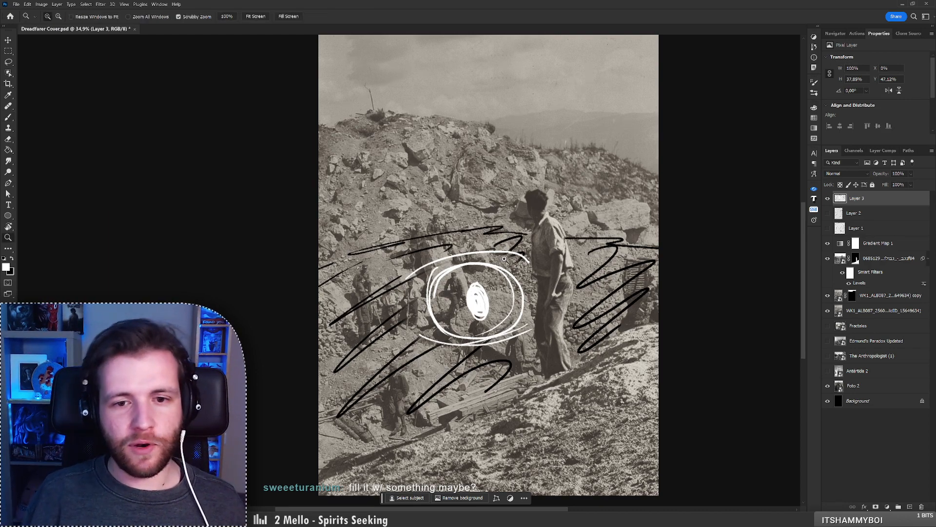
Hand-letter the title word "DREAD" in white across the sky above the hill
mouse_move(505, 260)
left_mouse_down()
mouse_move(453, 256)
mouse_move(479, 249)
left_mouse_up()
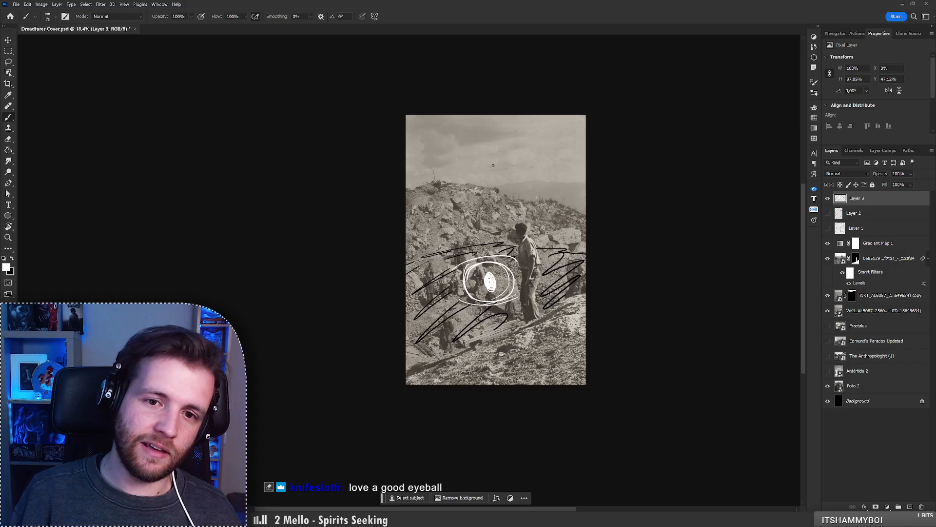
mouse_move(429, 168)
left_mouse_down()
mouse_move(529, 195)
mouse_move(581, 186)
left_mouse_up()
key("ctrl+z")
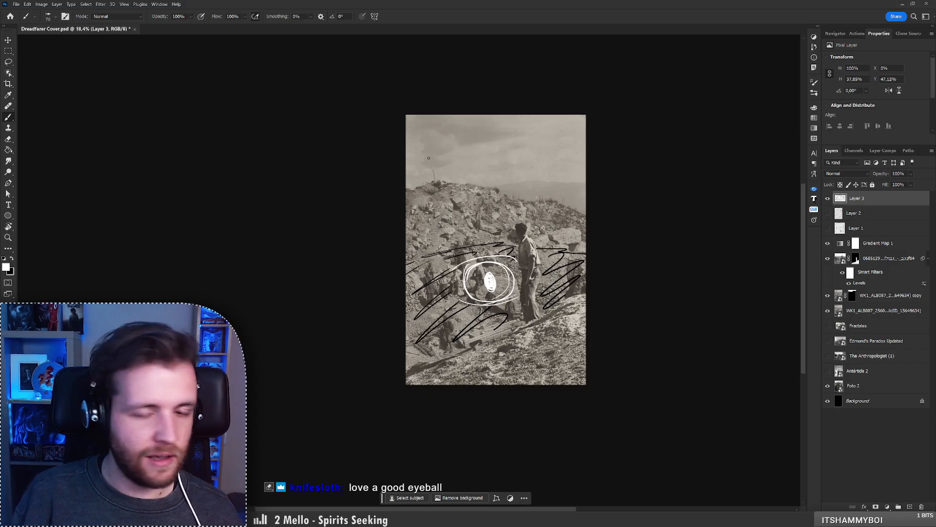
left_click_drag(416, 129, 417, 171)
left_click_drag(416, 129, 419, 173)
mouse_move(445, 134)
left_mouse_down()
mouse_move(445, 166)
mouse_move(483, 168)
left_mouse_up()
mouse_move(467, 153)
left_mouse_down()
mouse_move(479, 153)
mouse_move(483, 136)
left_mouse_up()
mouse_move(494, 141)
left_mouse_down()
mouse_move(490, 168)
mouse_move(506, 167)
left_mouse_up()
mouse_move(489, 157)
left_mouse_down()
mouse_move(503, 155)
mouse_move(512, 170)
left_mouse_up()
left_click_drag(510, 132, 515, 169)
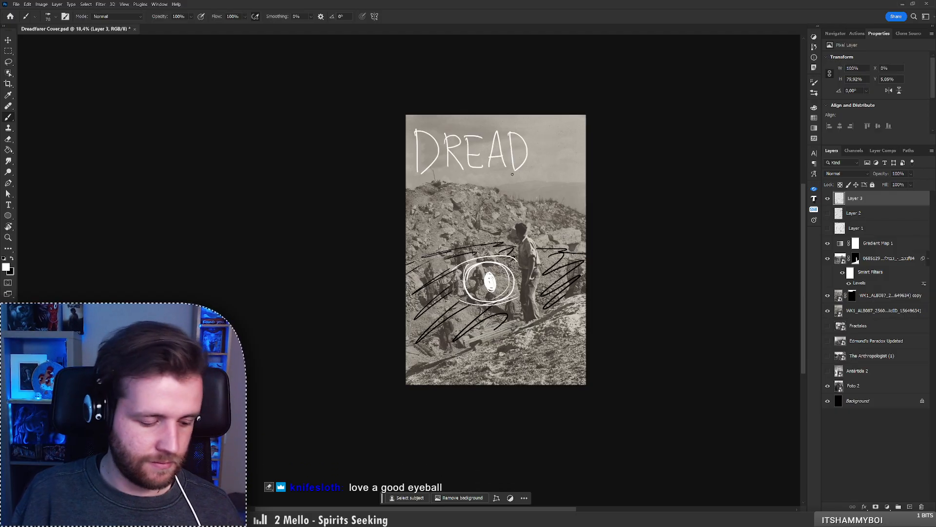
Lasso the "DREAD" lettering, cut it to its own layer and narrow it to about 48% of the canvas width
key("l")
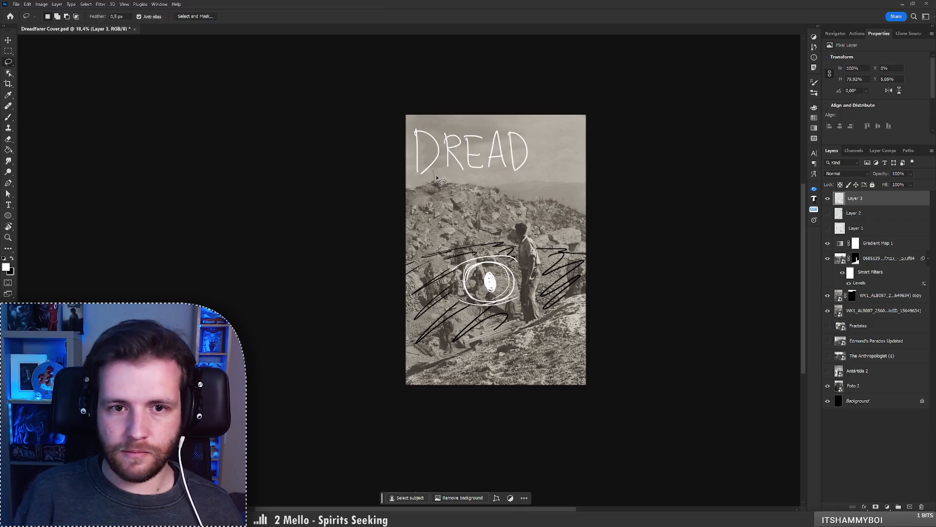
mouse_move(419, 184)
left_mouse_down()
mouse_move(559, 163)
mouse_move(455, 109)
mouse_move(404, 197)
left_mouse_up()
key("ctrl+shift+j")
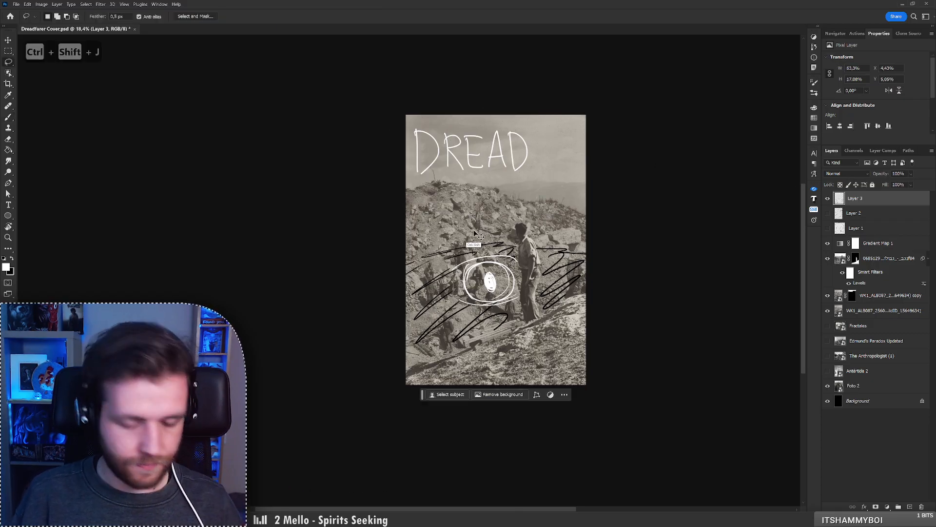
key("ctrl+t")
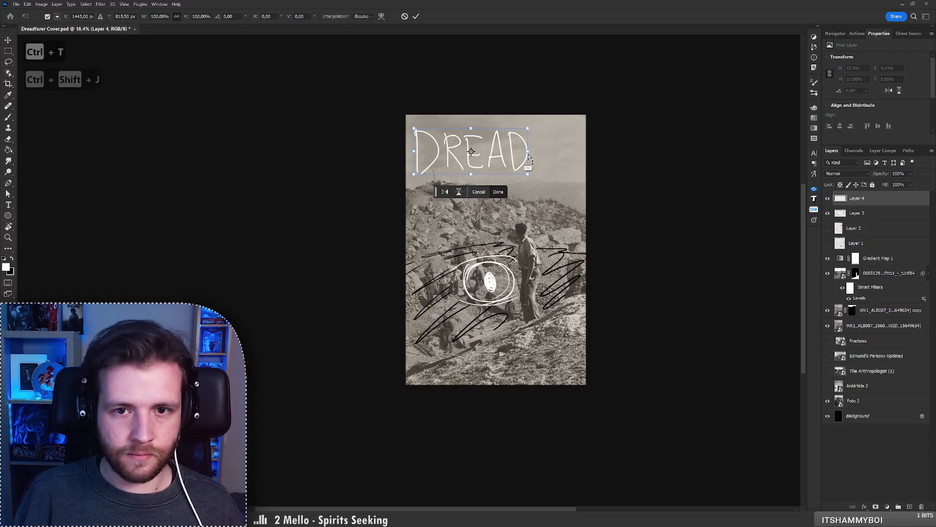
left_click_drag(500, 151, 499, 155)
key("Return")
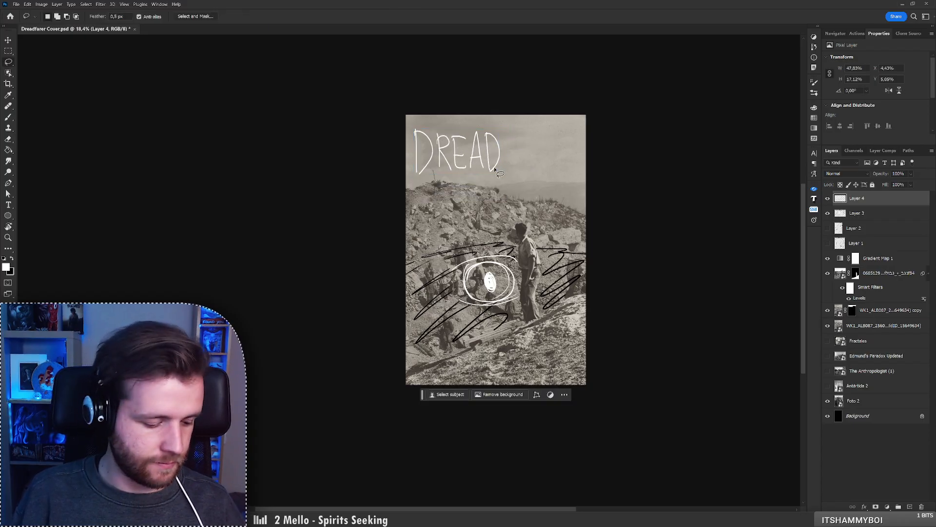
Hand-letter "FARER" in white with the Brush directly after "DREAD" so the title reads "DREADFARER"
key("b")
left_click_drag(515, 135, 507, 173)
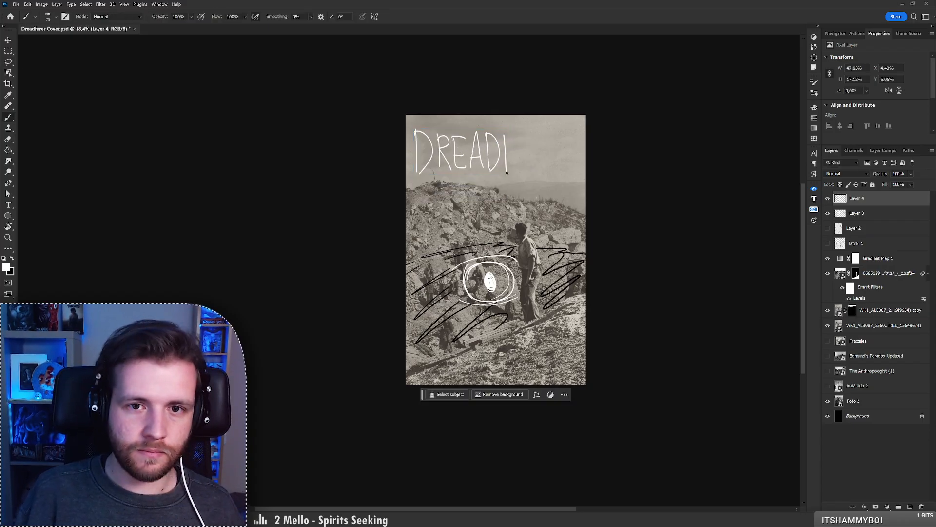
left_click_drag(522, 133, 516, 171)
mouse_move(523, 133)
left_mouse_down()
mouse_move(530, 168)
mouse_move(527, 157)
left_mouse_up()
mouse_move(533, 134)
left_mouse_down()
mouse_move(534, 169)
mouse_move(535, 156)
left_mouse_up()
left_click_drag(535, 151, 548, 169)
left_click_drag(550, 137, 549, 167)
mouse_move(550, 167)
left_mouse_down()
mouse_move(564, 165)
mouse_move(560, 152)
left_mouse_up()
mouse_move(550, 139)
left_mouse_down()
mouse_move(562, 138)
mouse_move(568, 167)
left_mouse_up()
mouse_move(567, 134)
left_mouse_down()
mouse_move(570, 160)
mouse_move(574, 153)
mouse_move(587, 172)
left_mouse_up()
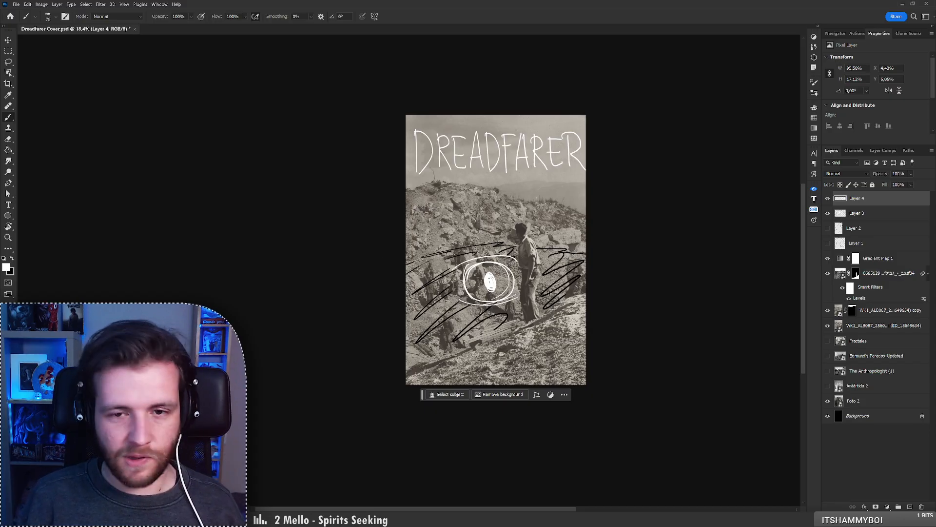
Centre the "DREADFARER" lettering across the top of the cover and stretch it vertically to about 110%
left_click_drag(493, 192, 490, 185)
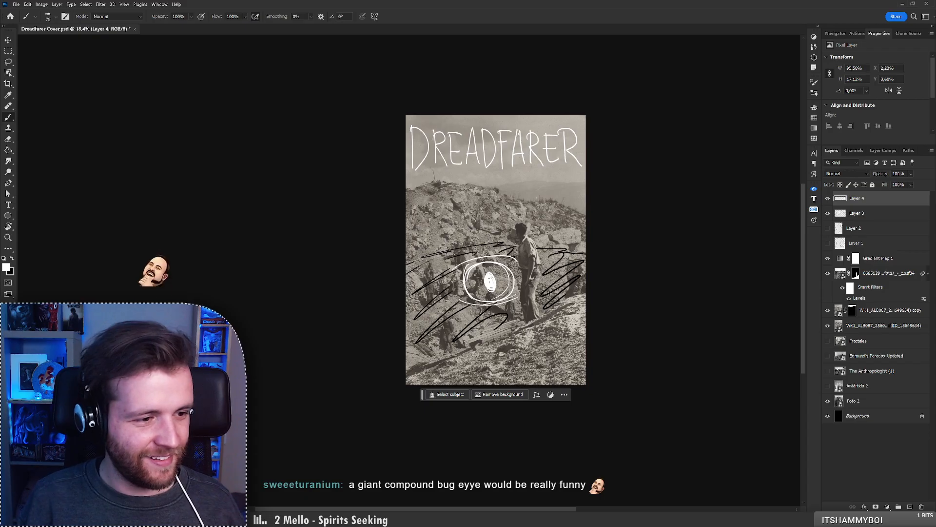
key("ctrl+t")
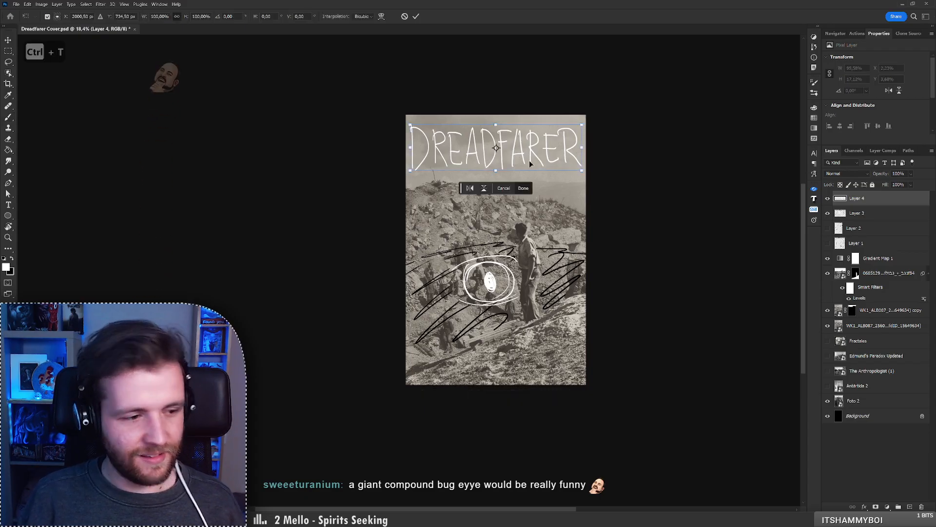
left_click_drag(581, 171, 582, 177)
left_click_drag(410, 171, 410, 173)
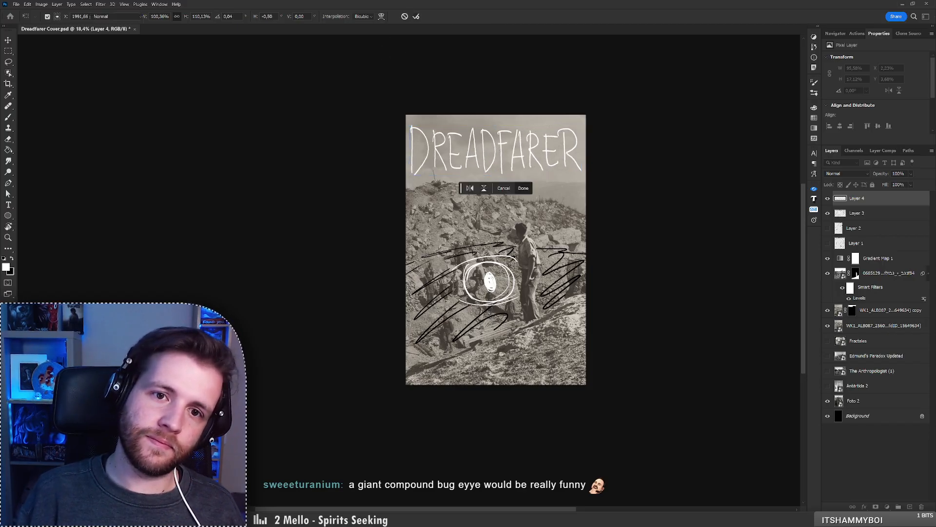
left_click(416, 16)
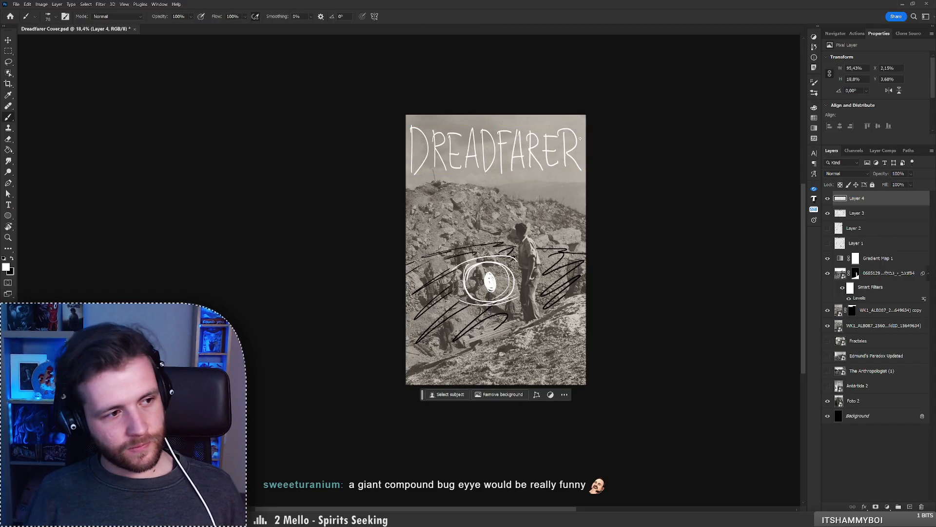
Hide the giant eye sketch on Layer 3, then show and select the skull sketch on Layer 1
left_click(828, 213)
left_click(827, 227)
left_click(828, 228)
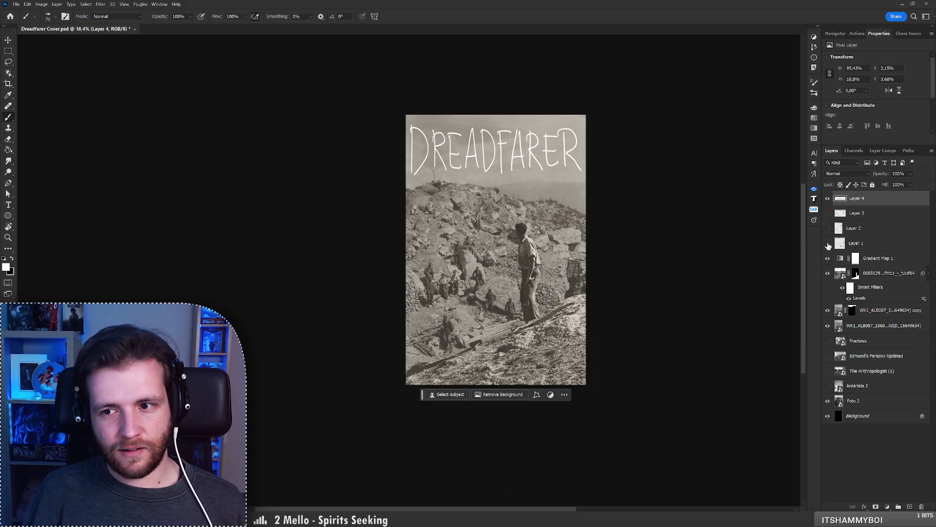
left_click(827, 243)
left_click(863, 243)
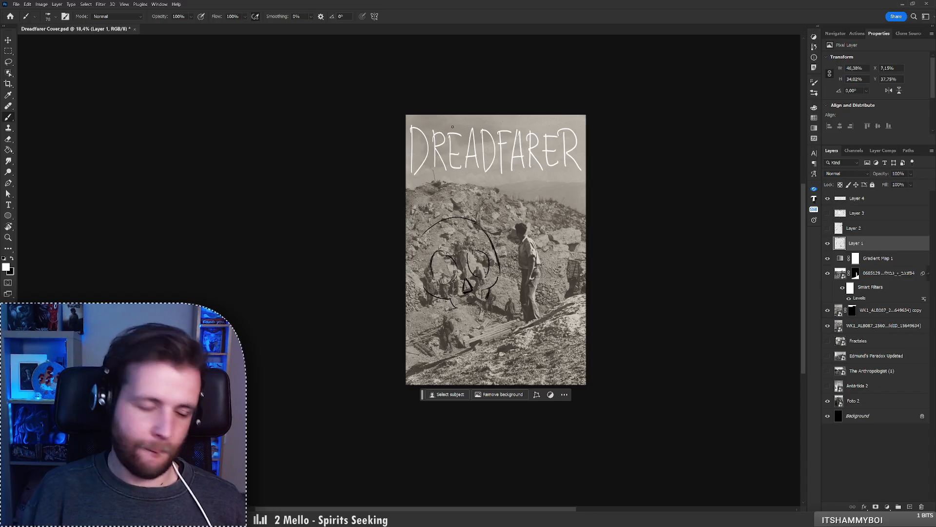
Enlarge the skull sketch proportionally until it spans about 63% of the canvas width and fills the hillside
key("ctrl+t")
mouse_move(504, 306)
left_mouse_down()
mouse_move(518, 336)
mouse_move(497, 266)
mouse_move(497, 276)
left_mouse_up()
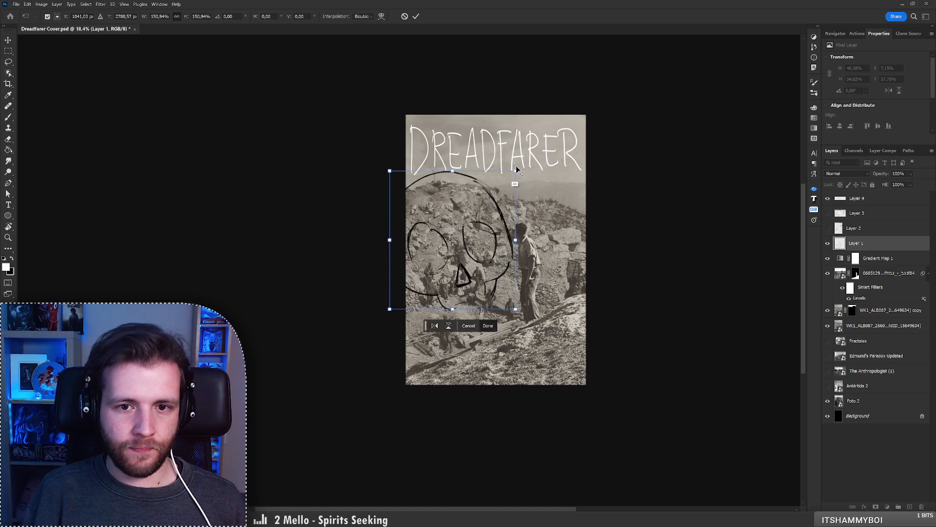
left_click_drag(516, 171, 516, 170)
key("ctrl+z")
key("ctrl+z")
key("ctrl+z")
key("ctrl+z")
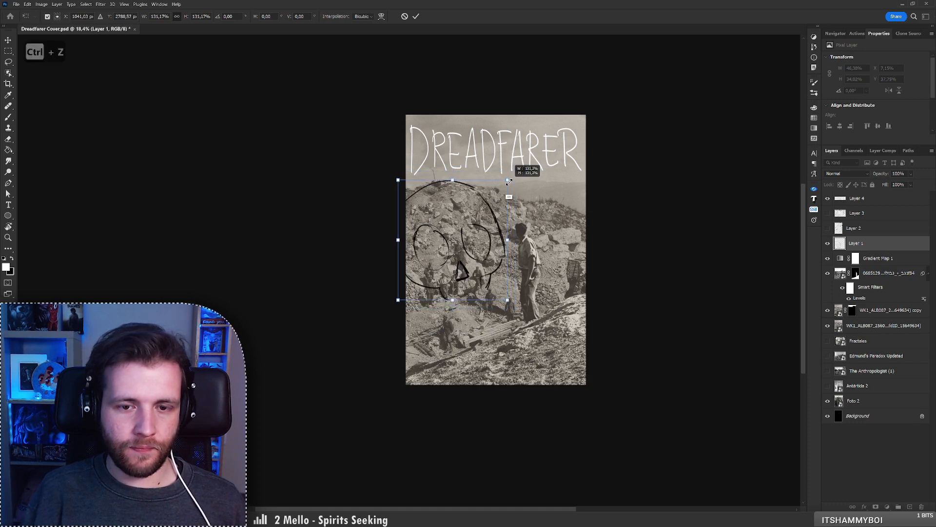
Fill the skull's nose in black, hatch both eye sockets and shade the lower jaw edge with the Brush
key("b")
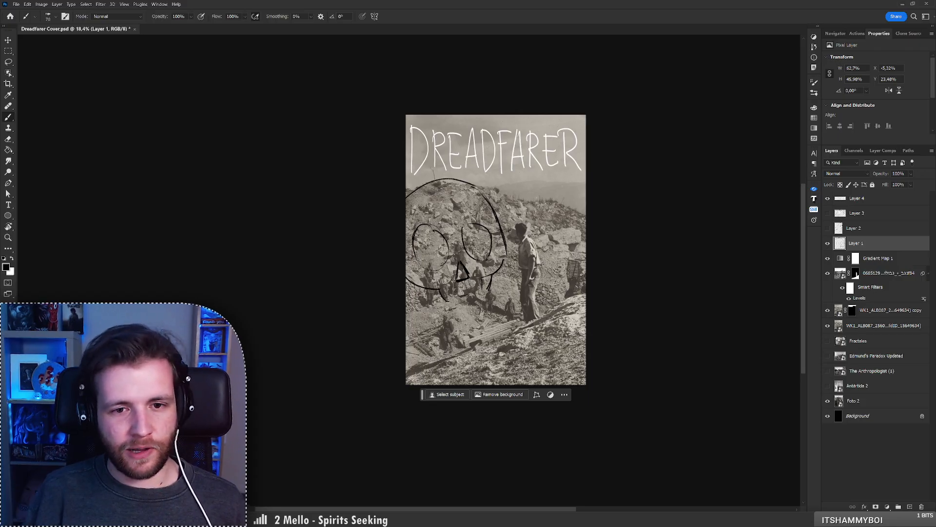
left_click_drag(446, 268, 422, 238)
key("ctrl+z")
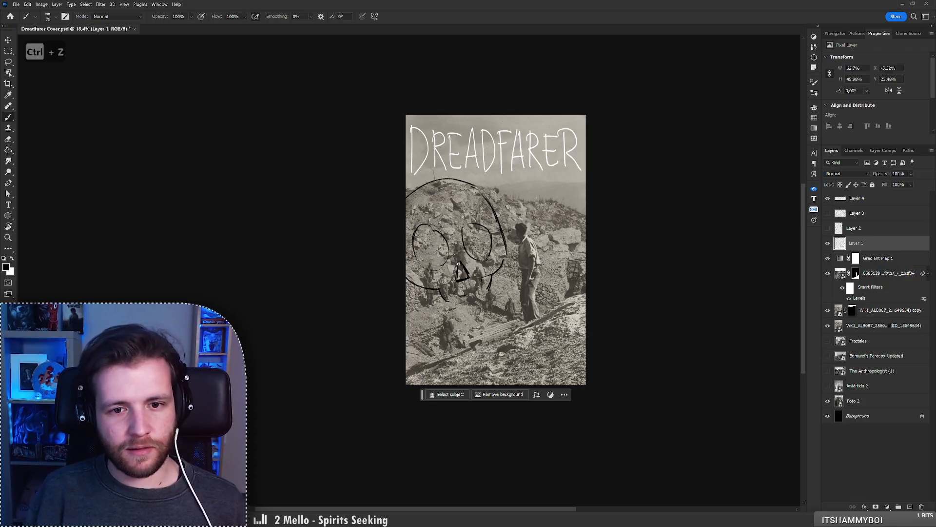
left_click_drag(459, 263, 463, 276)
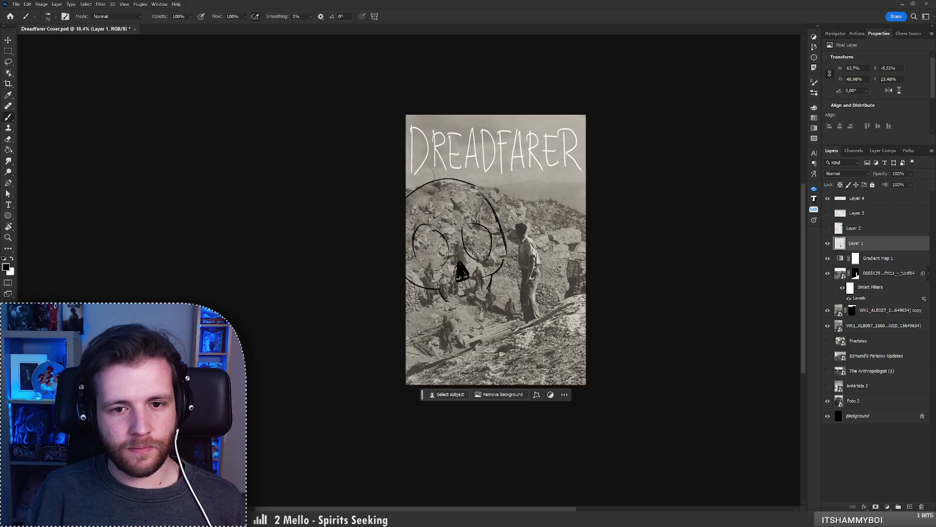
mouse_move(471, 225)
left_mouse_down()
mouse_move(478, 251)
mouse_move(466, 247)
mouse_move(488, 258)
left_mouse_up()
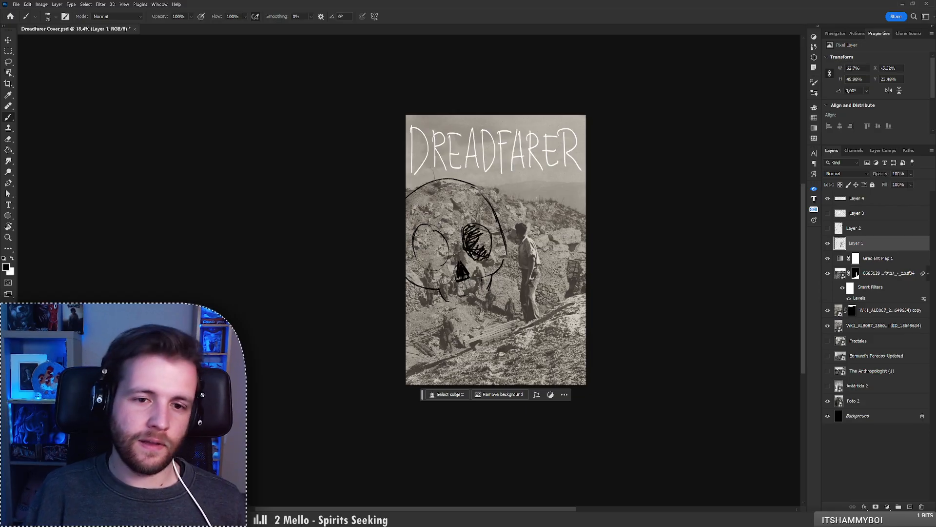
mouse_move(425, 230)
left_mouse_down()
mouse_move(417, 239)
mouse_move(427, 246)
mouse_move(422, 263)
mouse_move(424, 242)
mouse_move(442, 266)
mouse_move(425, 253)
left_mouse_up()
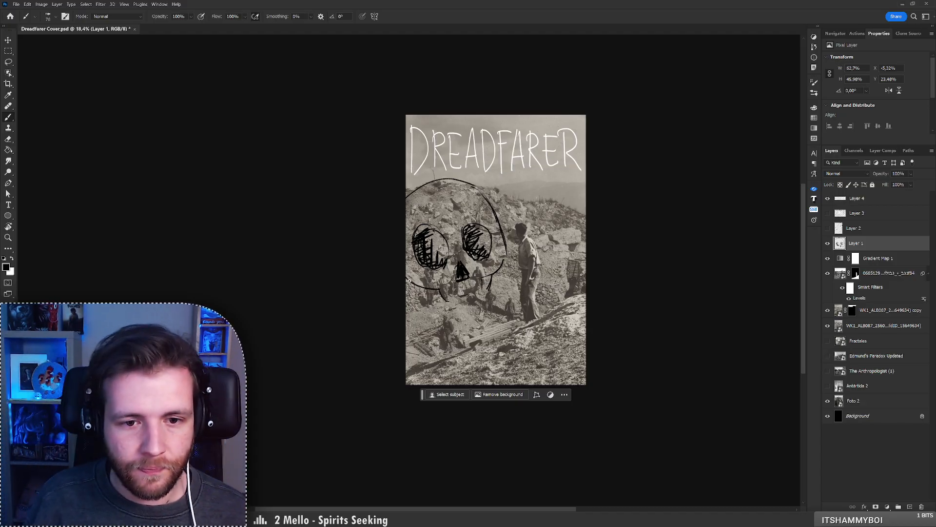
mouse_move(408, 279)
left_mouse_down()
mouse_move(444, 300)
mouse_move(409, 282)
mouse_move(453, 302)
mouse_move(480, 298)
left_mouse_up()
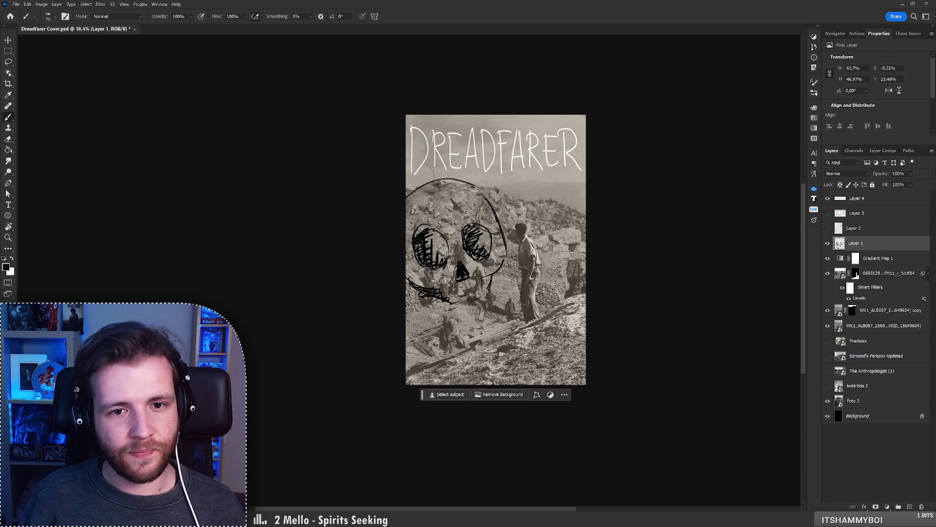
Compare the cover with the skull sketch, with the giant eye sketch and with neither of them
key("z")
mouse_move(465, 210)
left_mouse_down()
mouse_move(437, 213)
mouse_move(464, 205)
left_mouse_up()
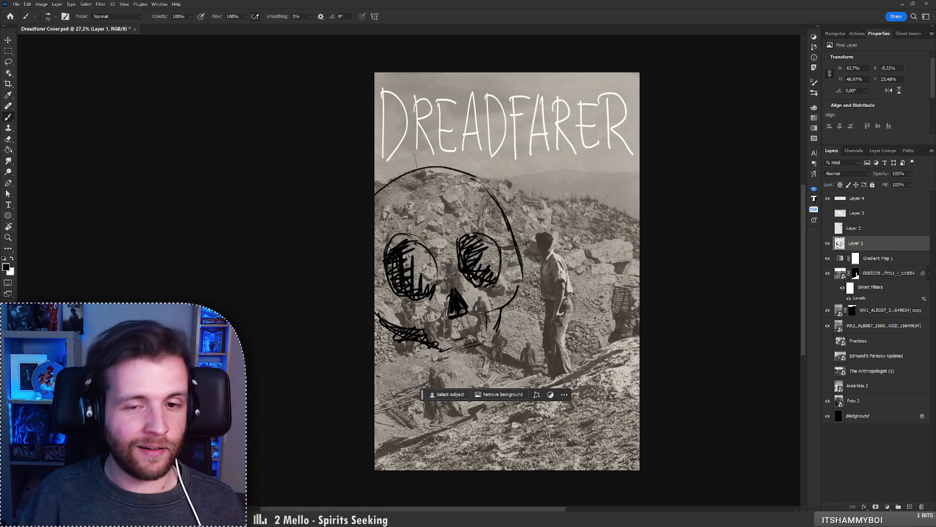
mouse_move(397, 229)
left_mouse_down()
mouse_move(389, 192)
mouse_move(406, 201)
mouse_move(393, 210)
mouse_move(402, 200)
left_mouse_up()
key("z")
key("b")
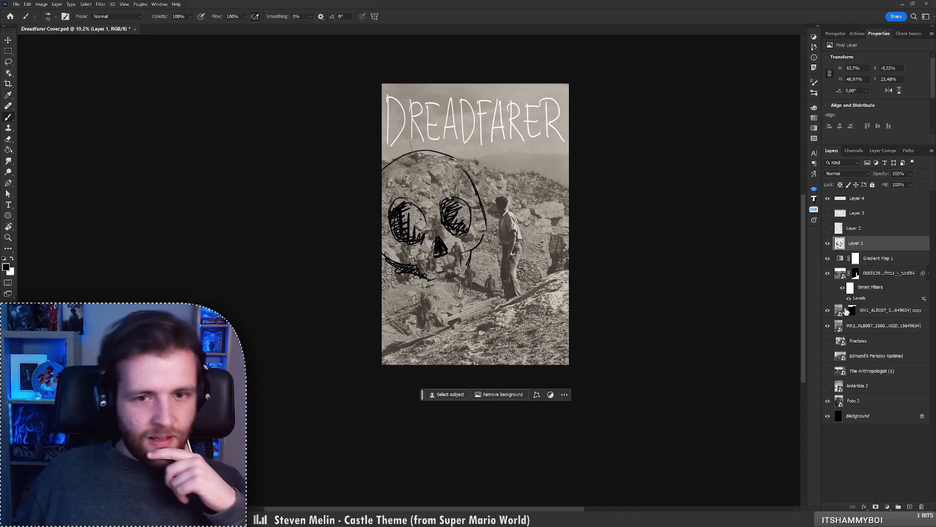
left_click(828, 243)
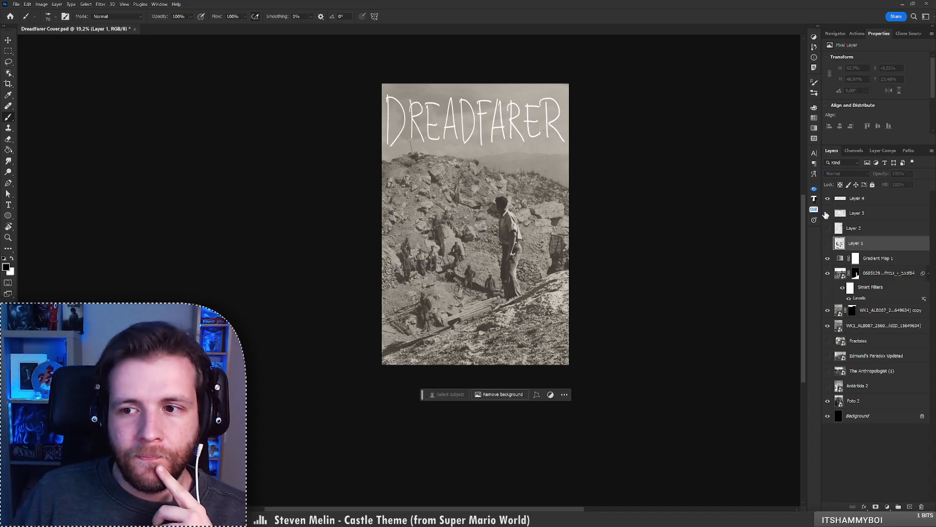
left_click(827, 213)
left_click(828, 213)
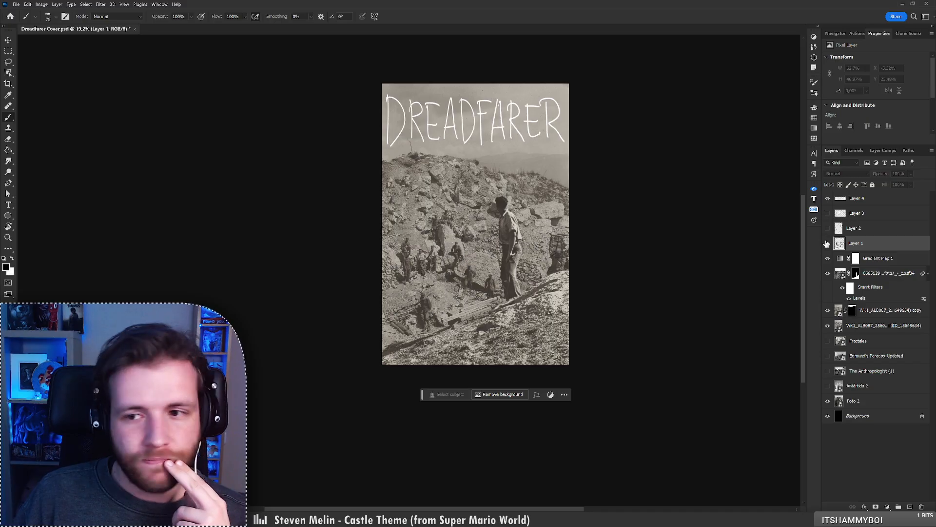
left_click(828, 243)
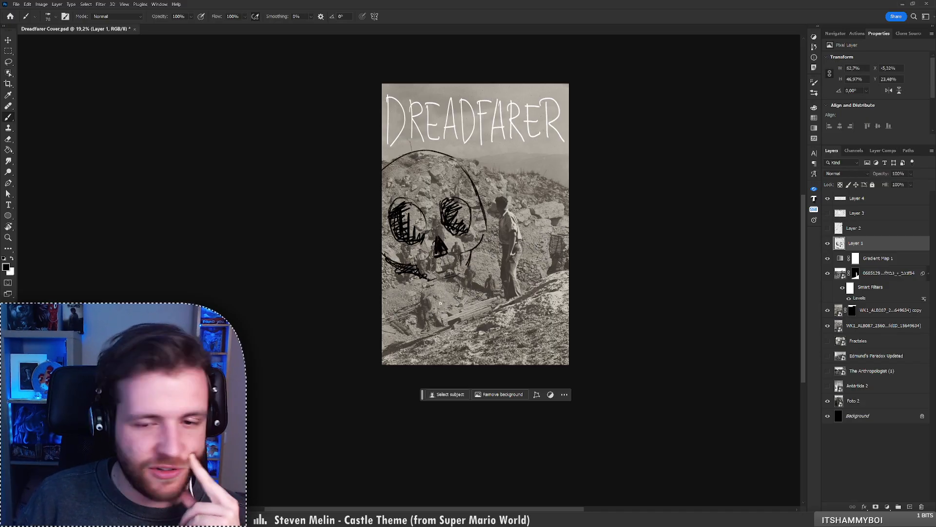
Draw a black line along the bottom of the skull sketch to close its jaw
mouse_move(433, 282)
left_mouse_down()
mouse_move(466, 272)
mouse_move(428, 283)
left_mouse_up()
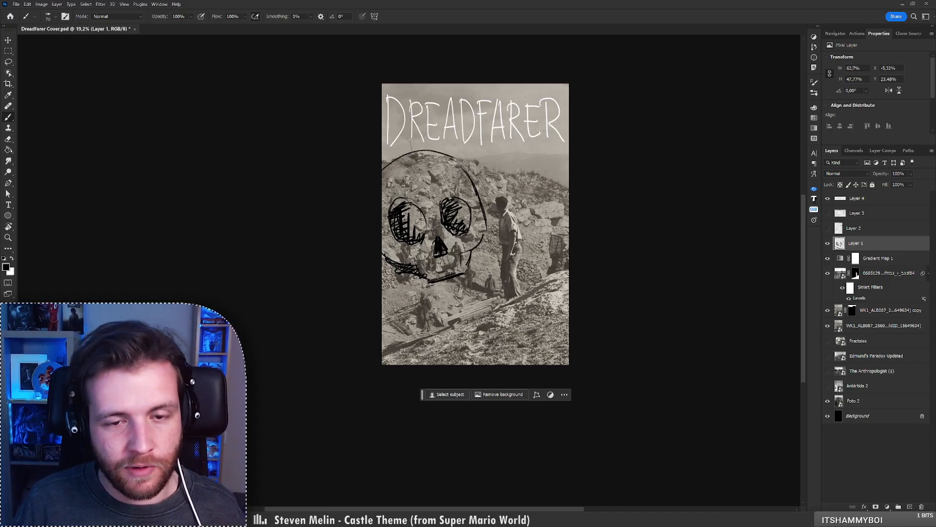
left_click_drag(416, 275, 425, 298)
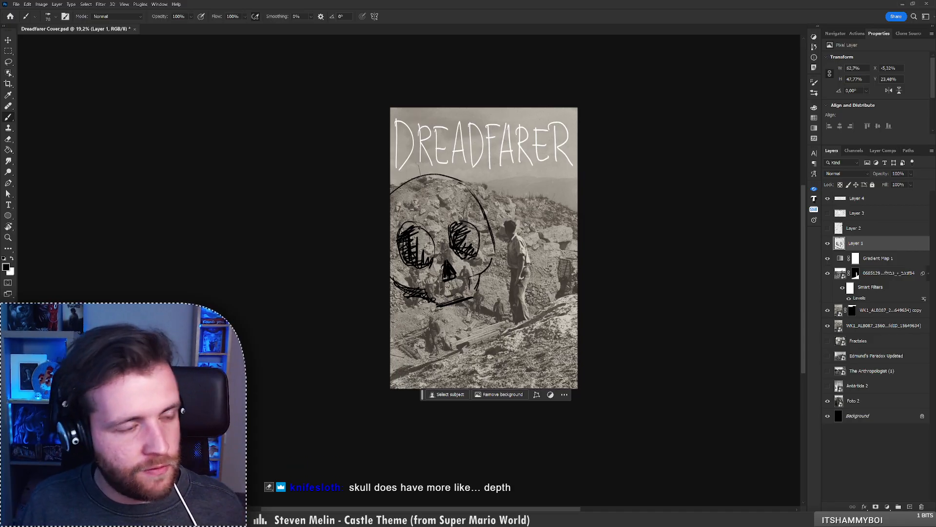
Search the Free Stock Search 2 Pro photo library for "skull", keeping the cover visible beside the results
key("alt+Tab")
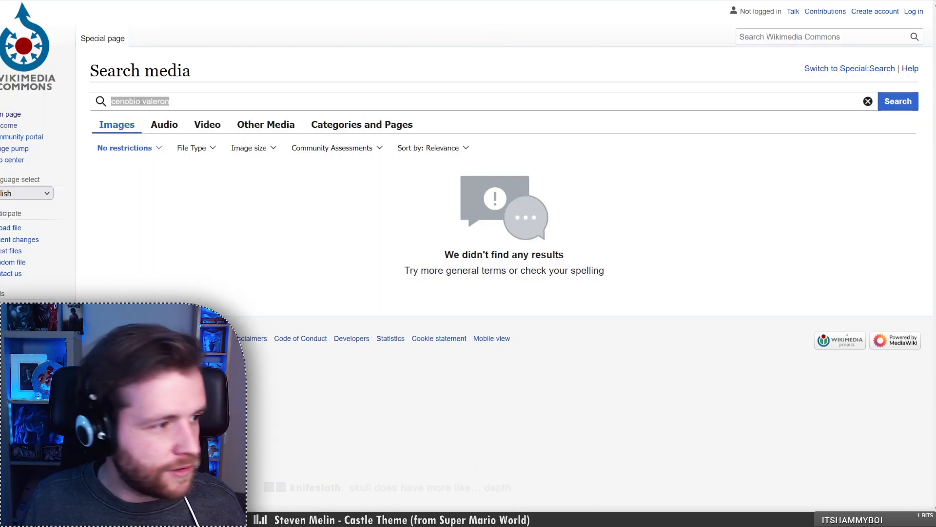
key("alt+Tab")
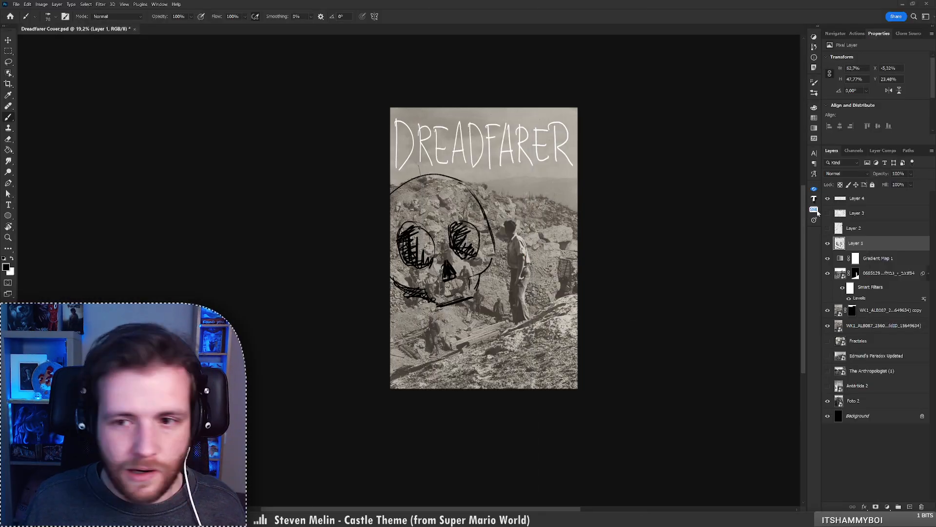
left_click(814, 190)
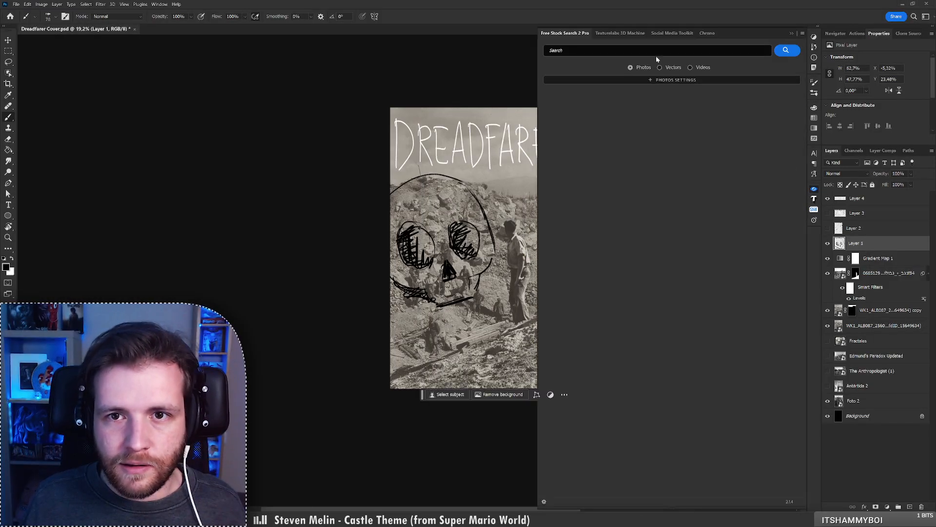
type("skull")
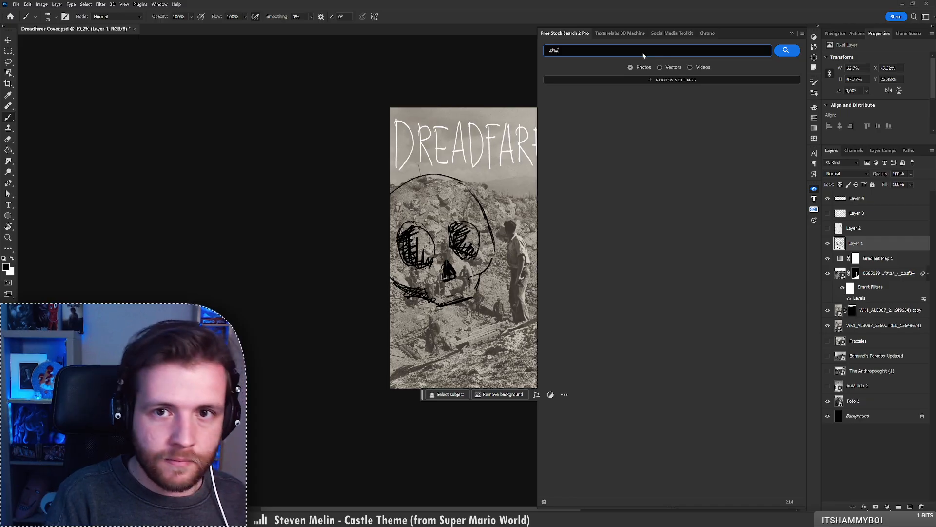
key("Return")
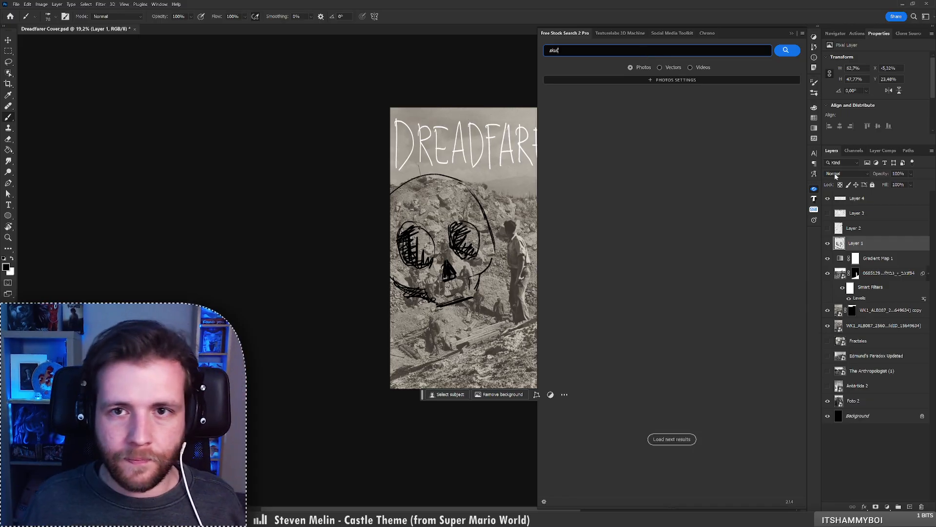
left_click_drag(426, 198, 287, 211)
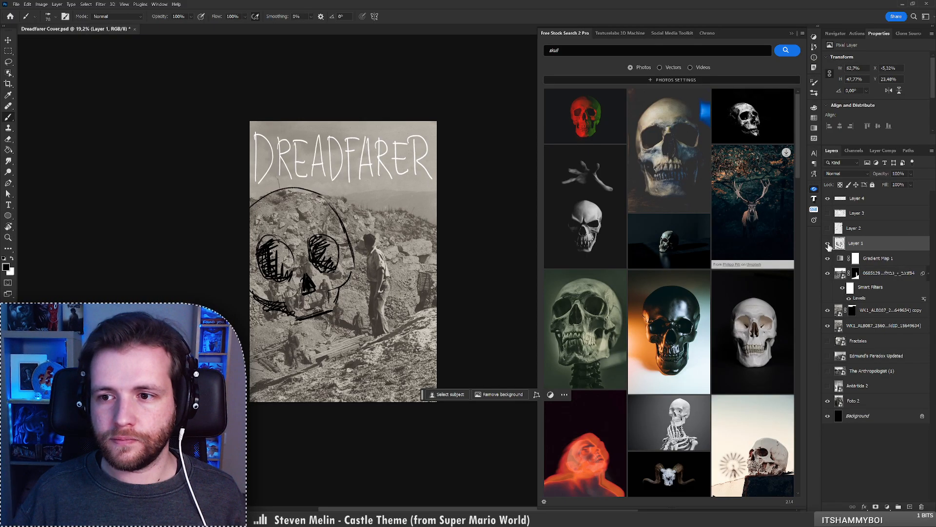
Move the Gradient Map 1 adjustment layer to the top of the layer stack, keeping the skull sketch layer selected
left_click_drag(876, 258, 878, 198)
left_click(886, 254)
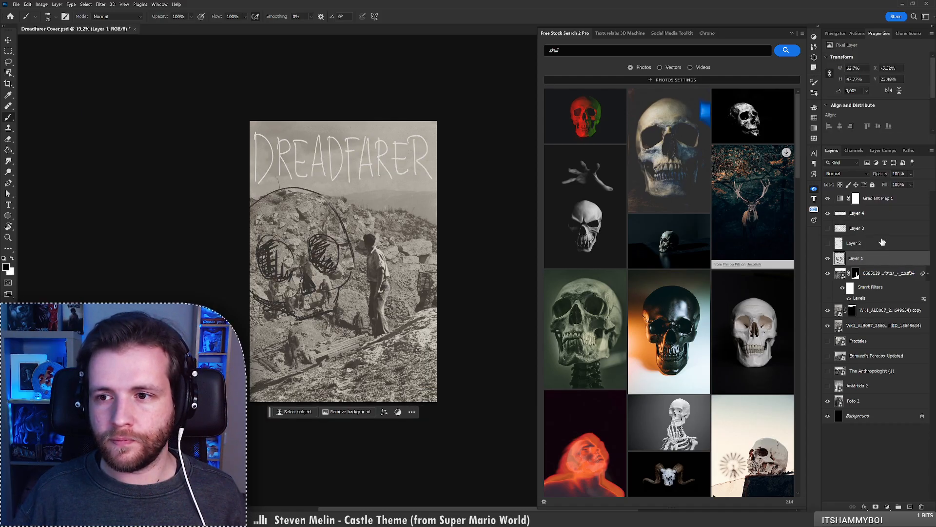
Place two skull stock photos above the skull sketch: the angled white skull on black and the dark skull among dry twigs
left_click(752, 118)
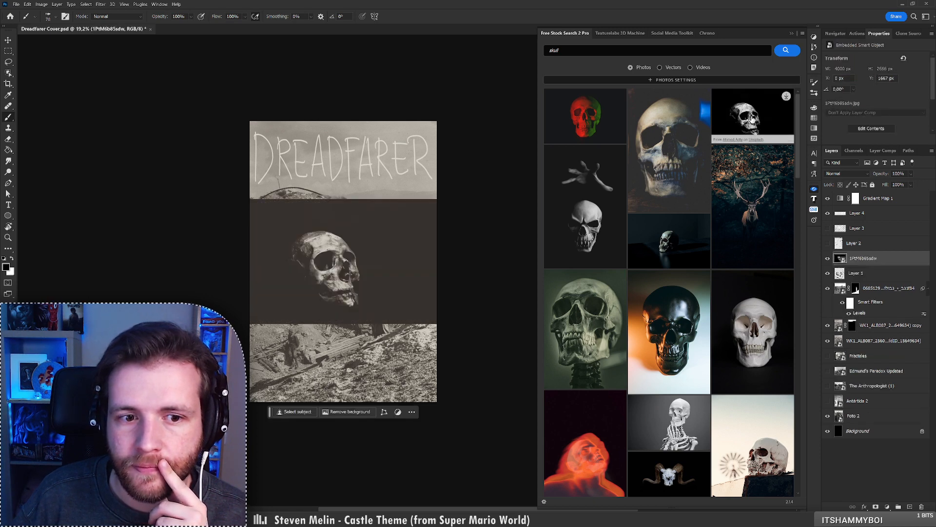
scroll(717, 317, "down", 5)
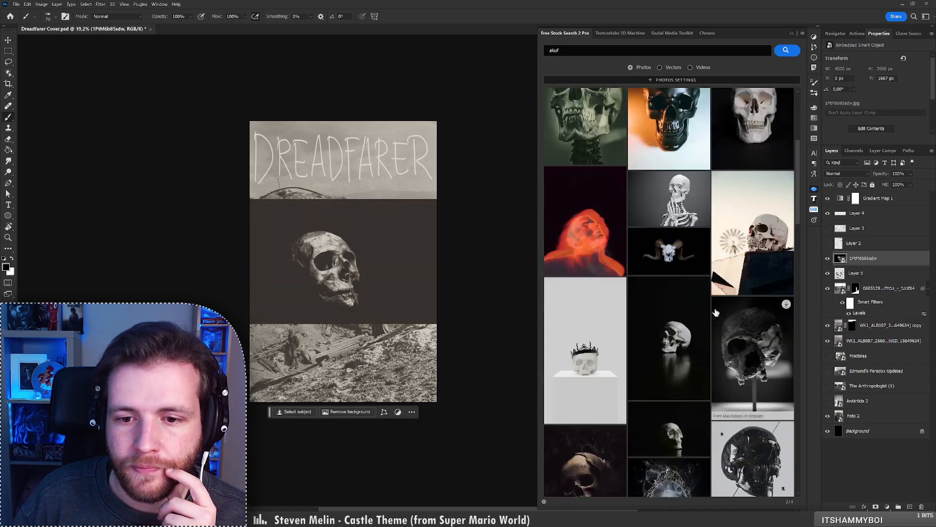
scroll(715, 312, "down", 5)
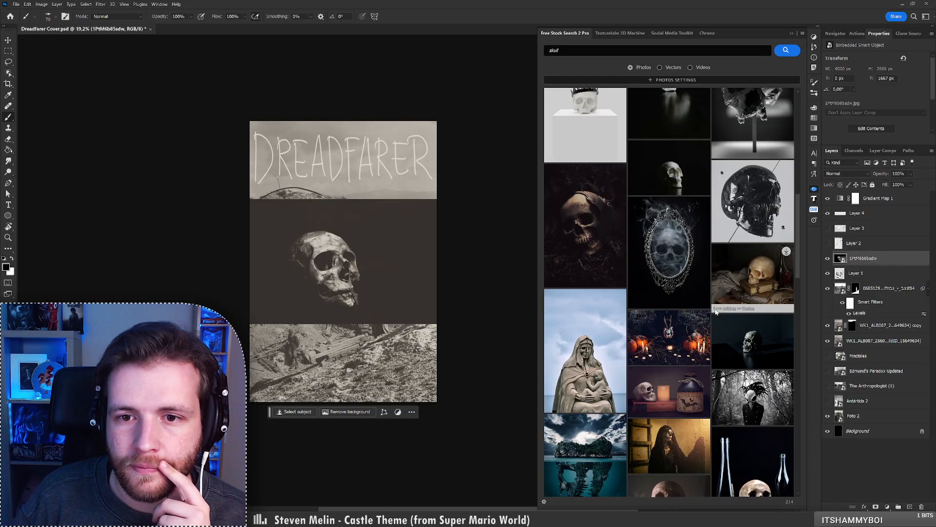
left_click(589, 227)
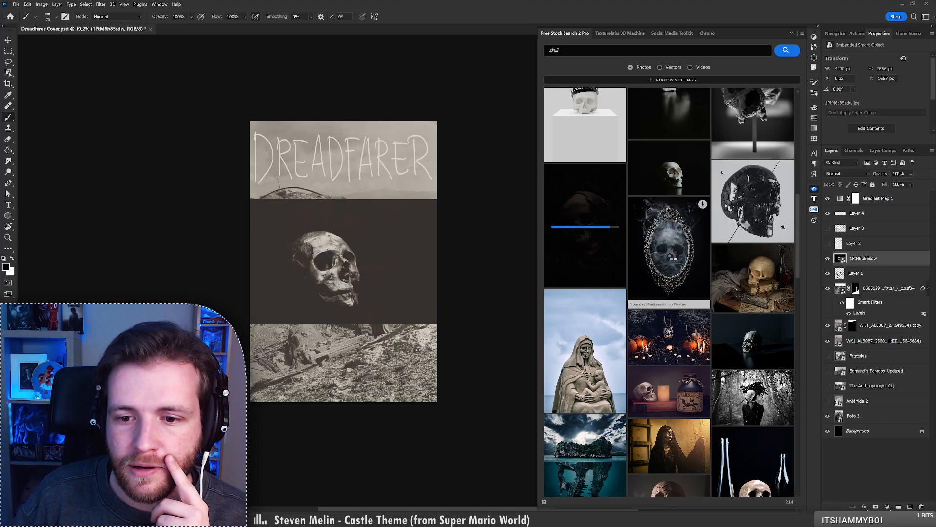
scroll(673, 258, "down", 6)
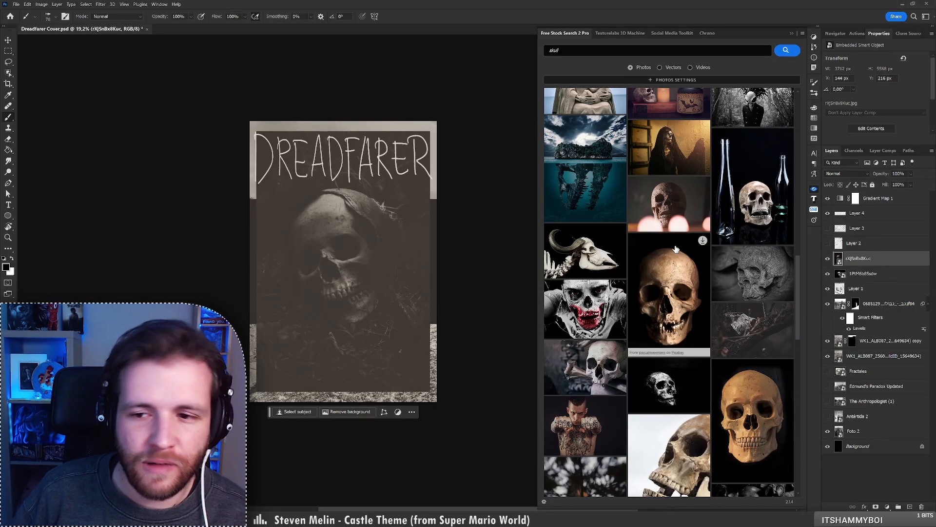
Find and place the dark stock photo of a skull above bones scattered on the ground
scroll(676, 249, "down", 2)
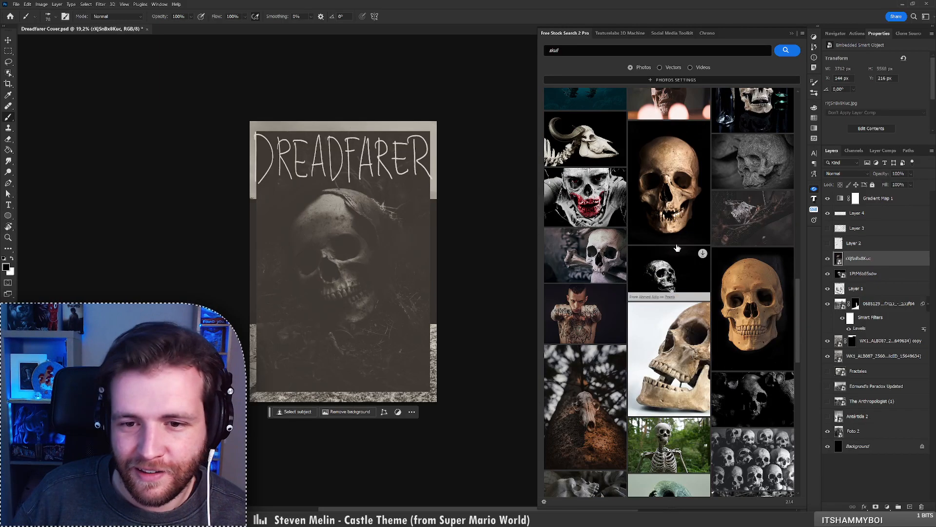
scroll(676, 248, "down", 2)
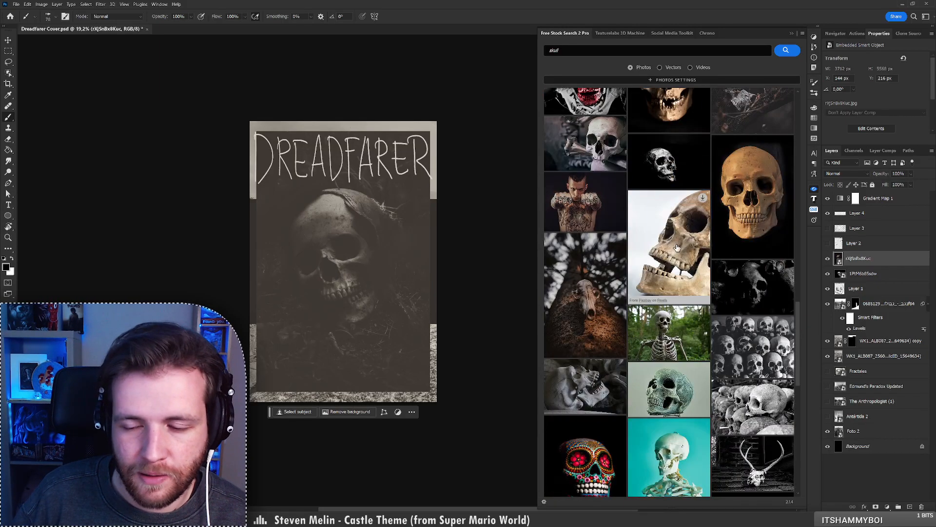
scroll(678, 246, "down", 5)
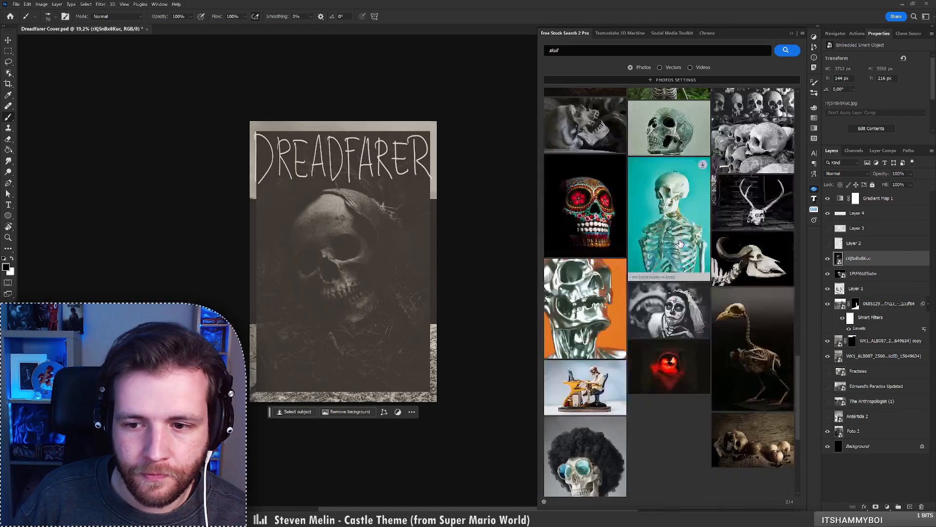
scroll(680, 244, "down", 2)
scroll(654, 356, "down", 3)
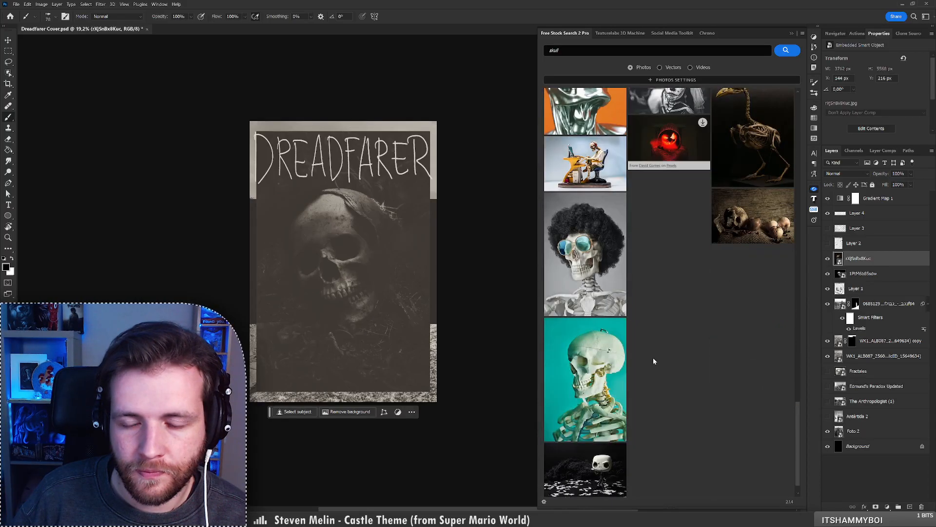
scroll(681, 435, "up", 2)
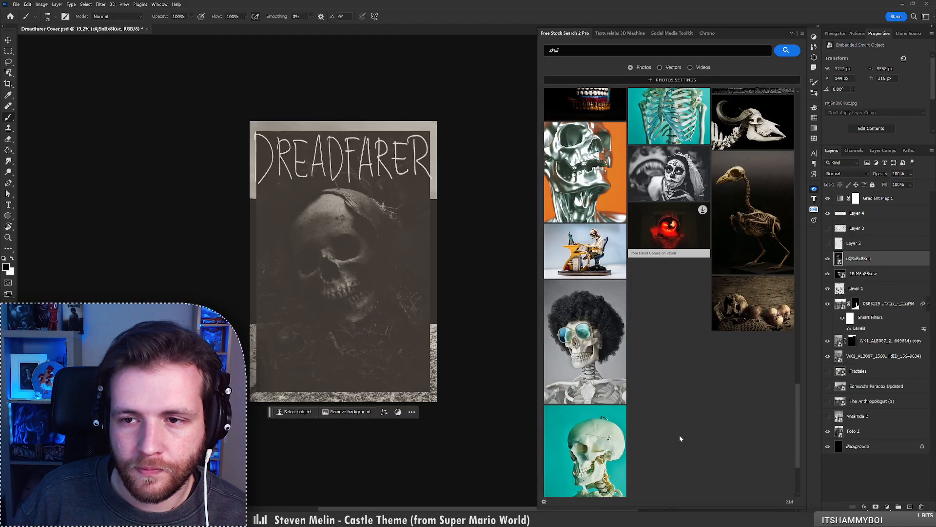
scroll(680, 438, "down", 2)
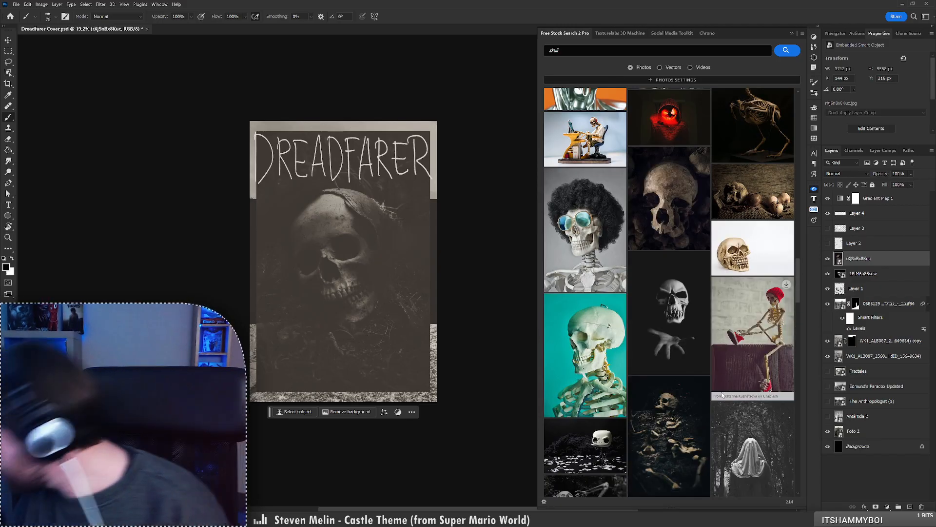
scroll(724, 395, "down", 2)
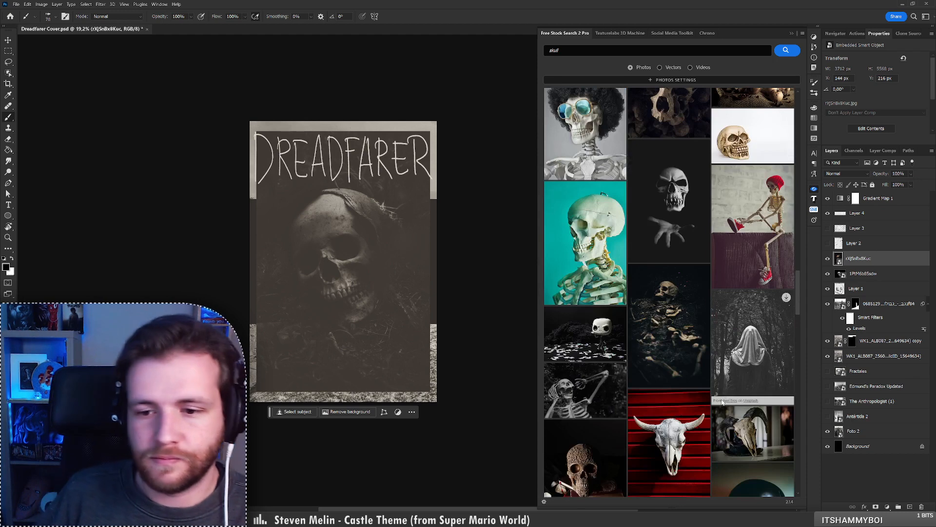
left_click(668, 298)
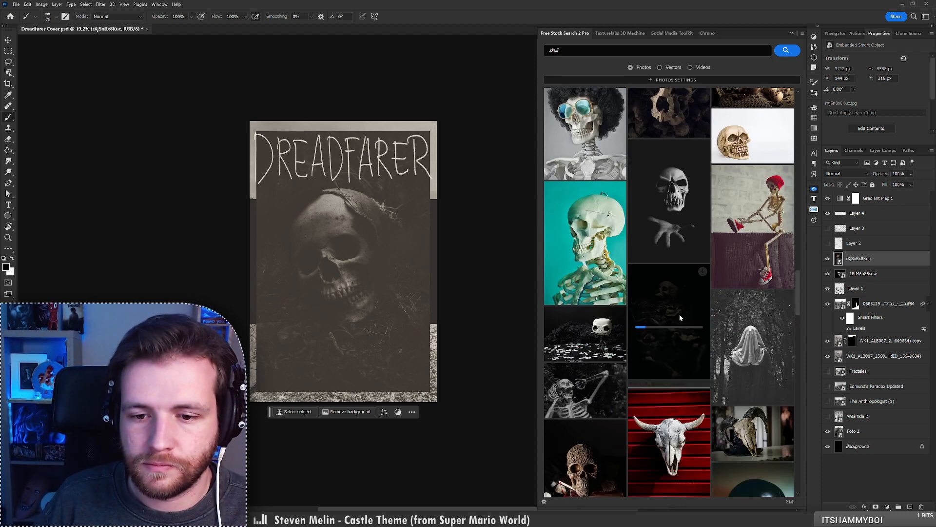
Look through the further skull results for usable photos and load more of them
scroll(680, 317, "down", 4)
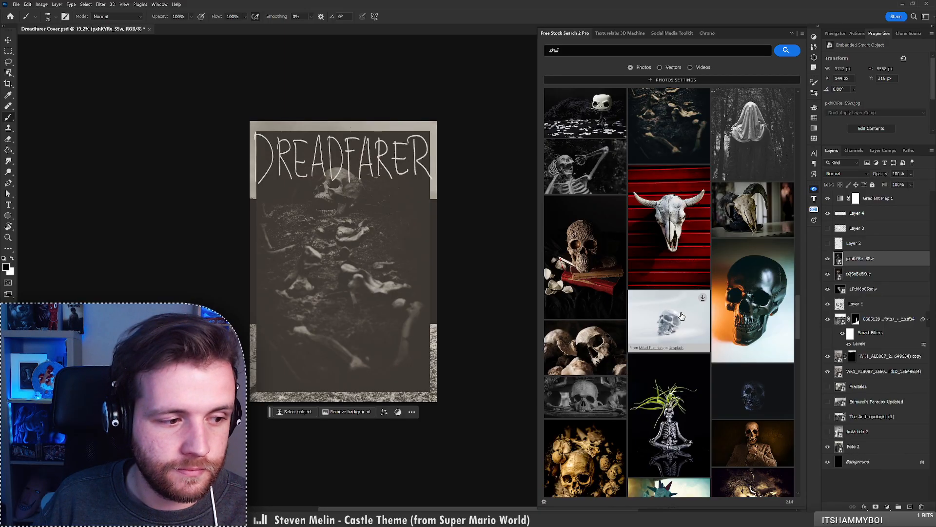
scroll(681, 316, "down", 3)
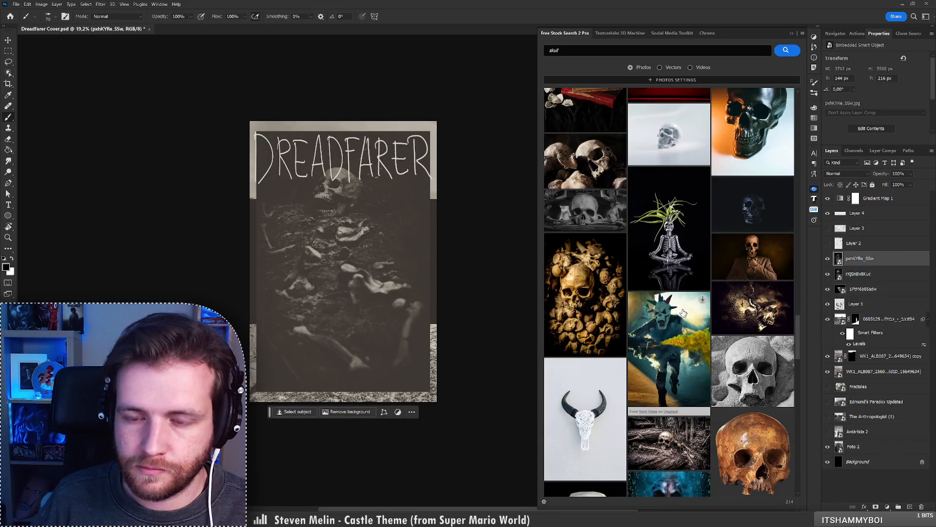
scroll(683, 312, "down", 5)
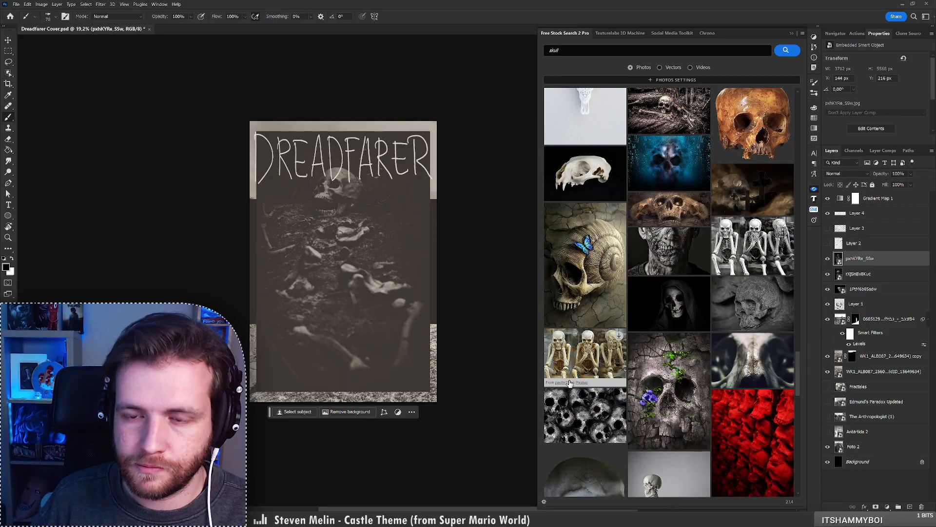
scroll(617, 310, "down", 3)
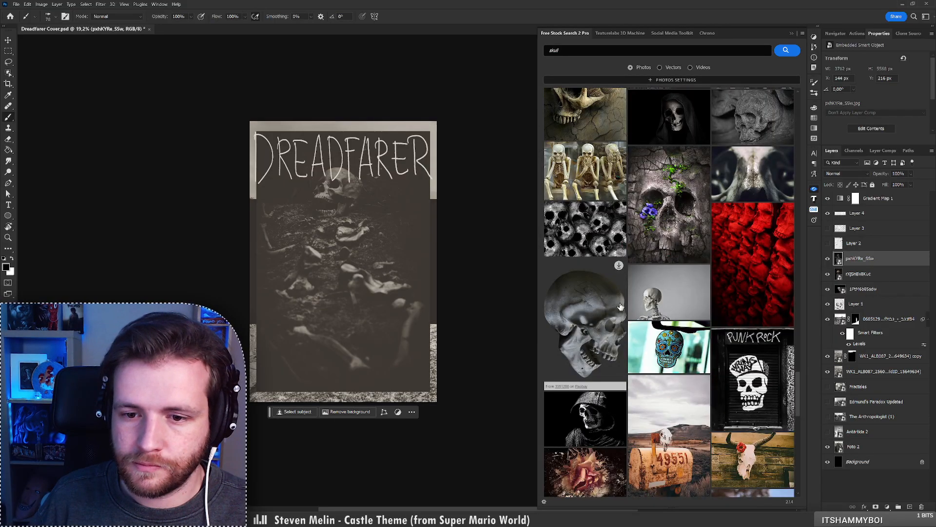
scroll(620, 306, "down", 4)
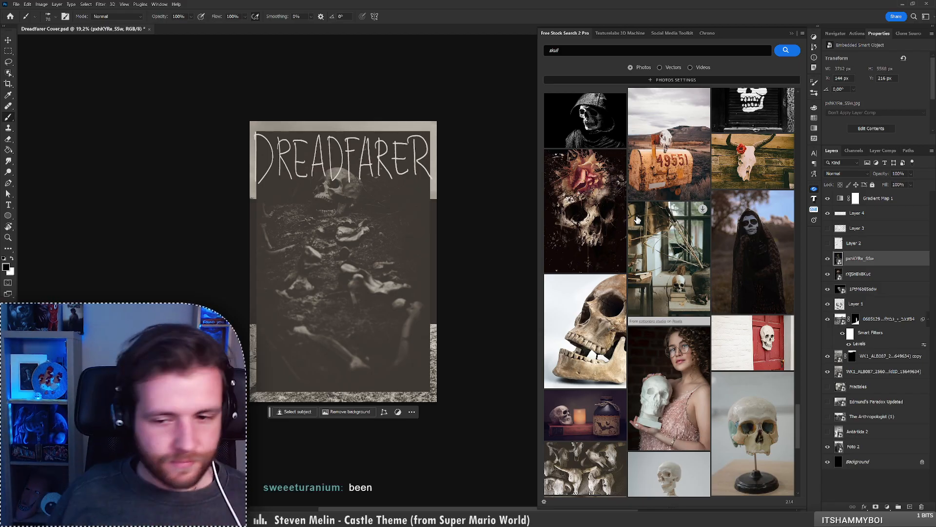
scroll(651, 215, "down", 4)
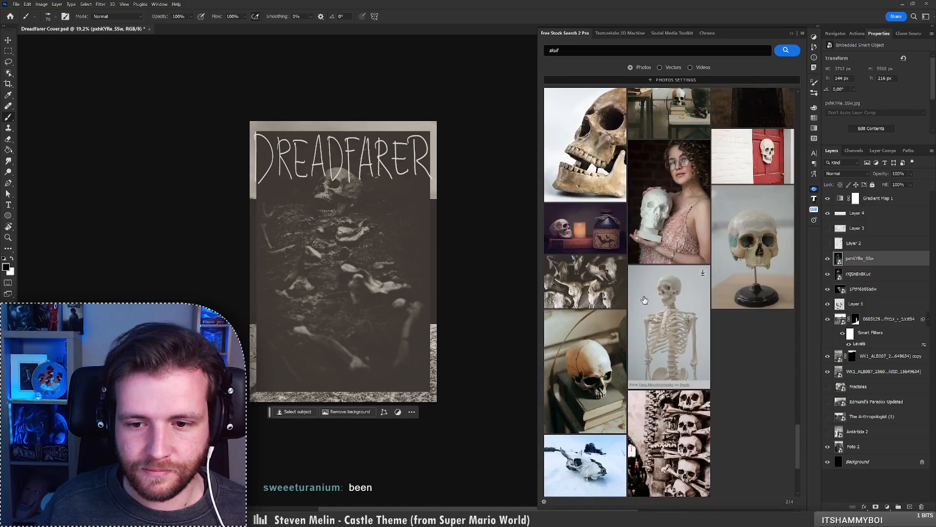
scroll(709, 300, "down", 2)
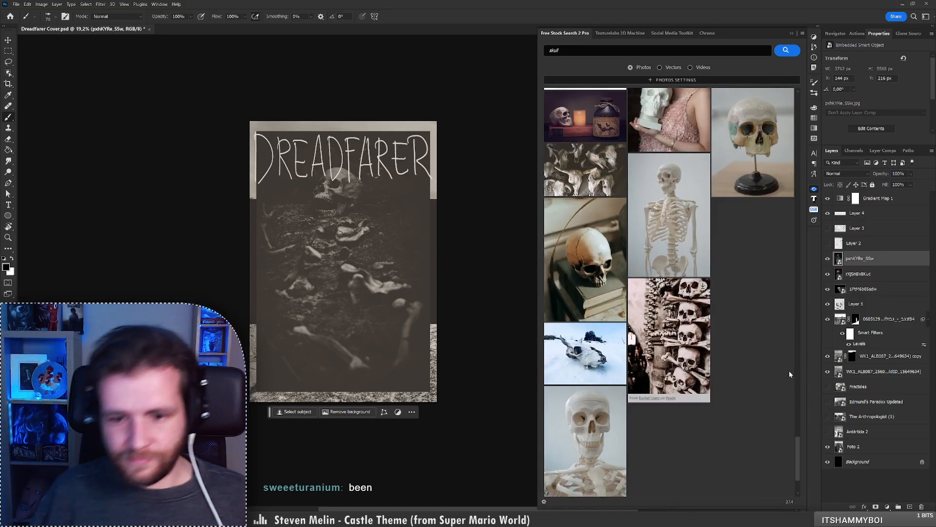
scroll(781, 373, "down", 2)
left_click(707, 485)
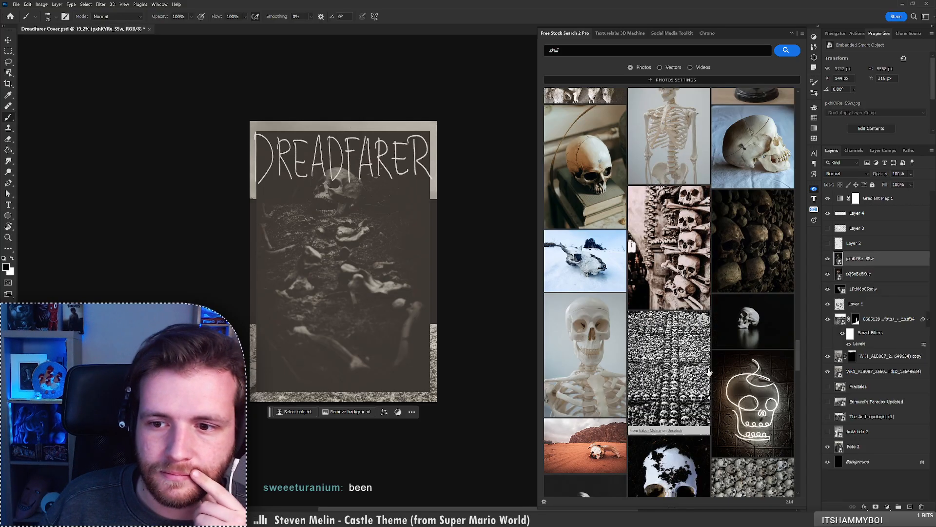
Find and place the stock photo of skulls lined up in two shelf rows
scroll(709, 371, "down", 3)
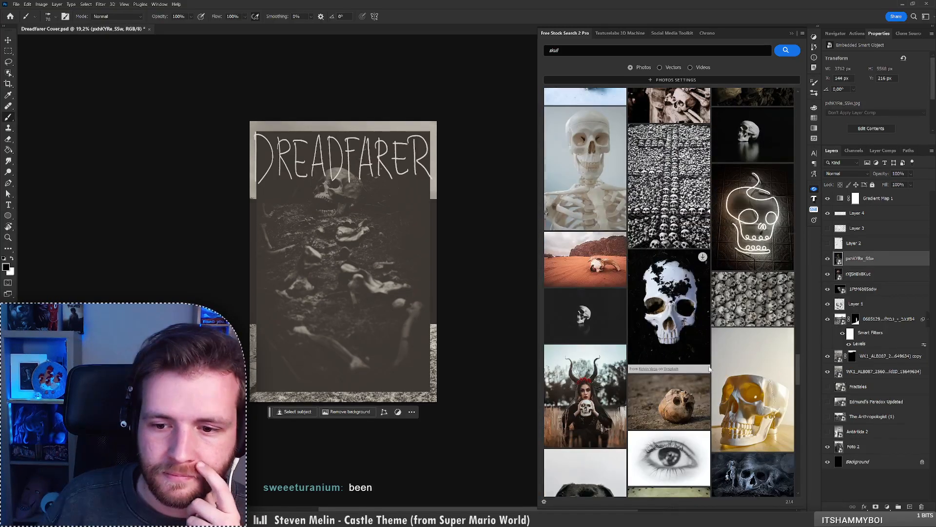
scroll(709, 370, "down", 2)
scroll(709, 370, "down", 2)
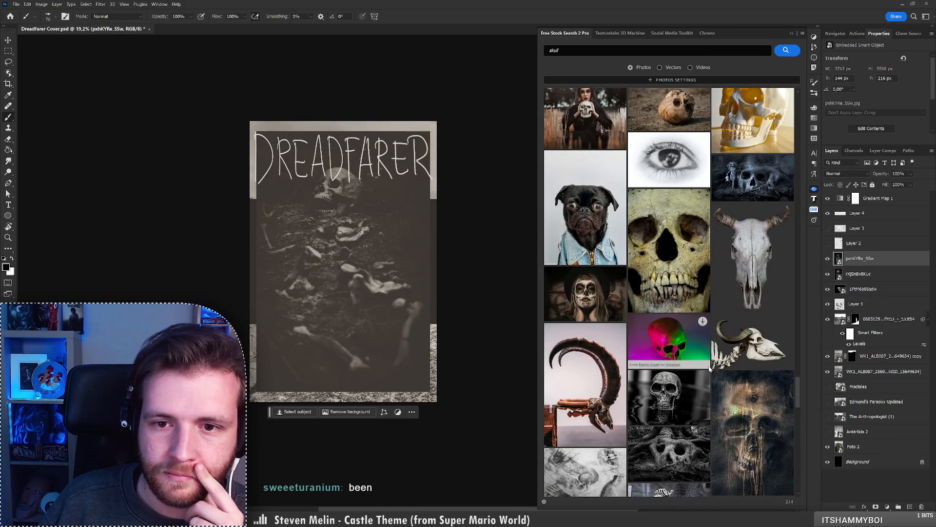
scroll(710, 371, "down", 3)
scroll(710, 371, "down", 4)
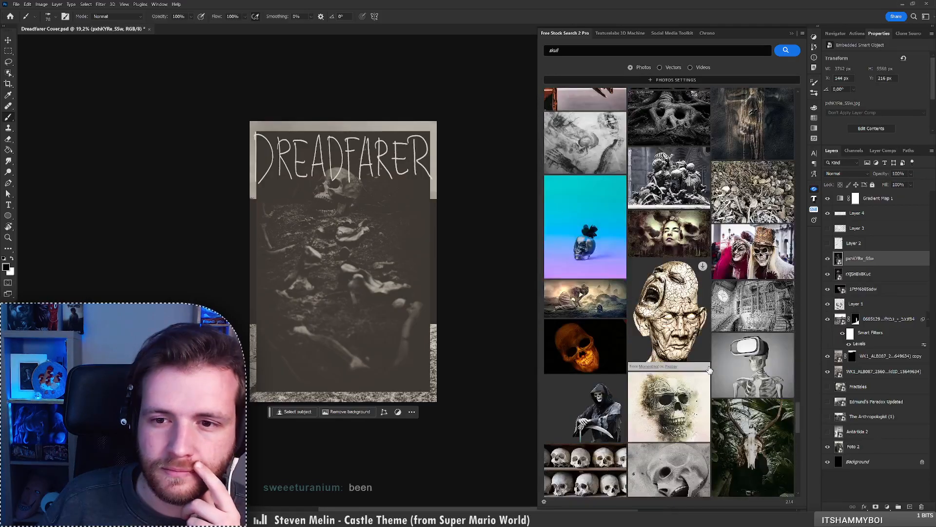
scroll(710, 371, "down", 3)
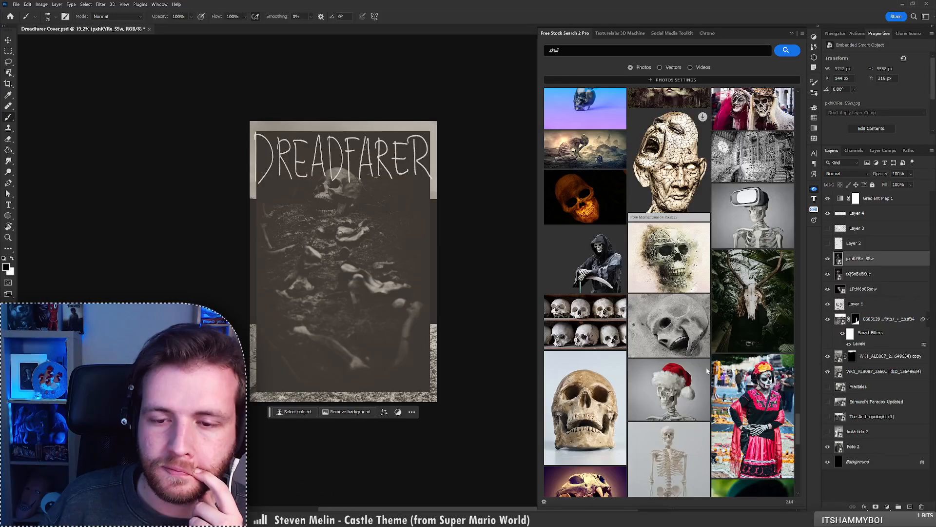
mouse_move(702, 367)
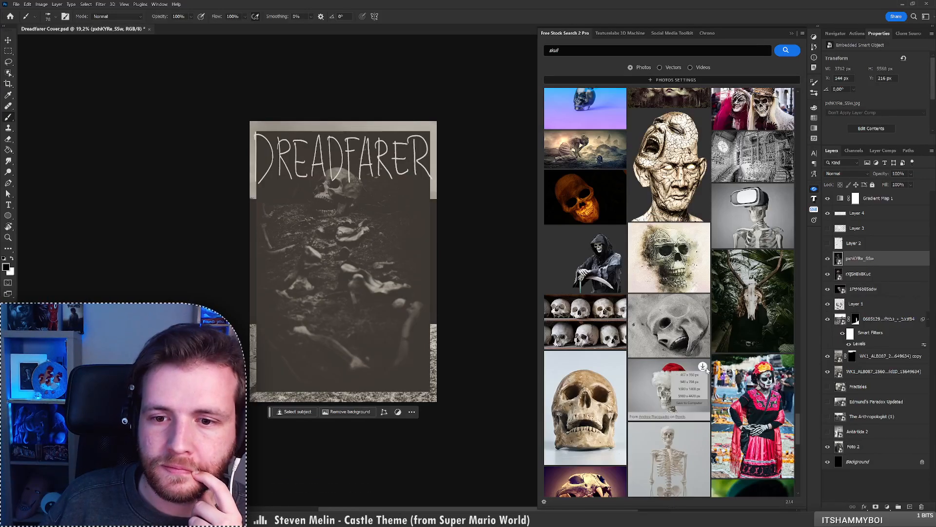
left_click(585, 316)
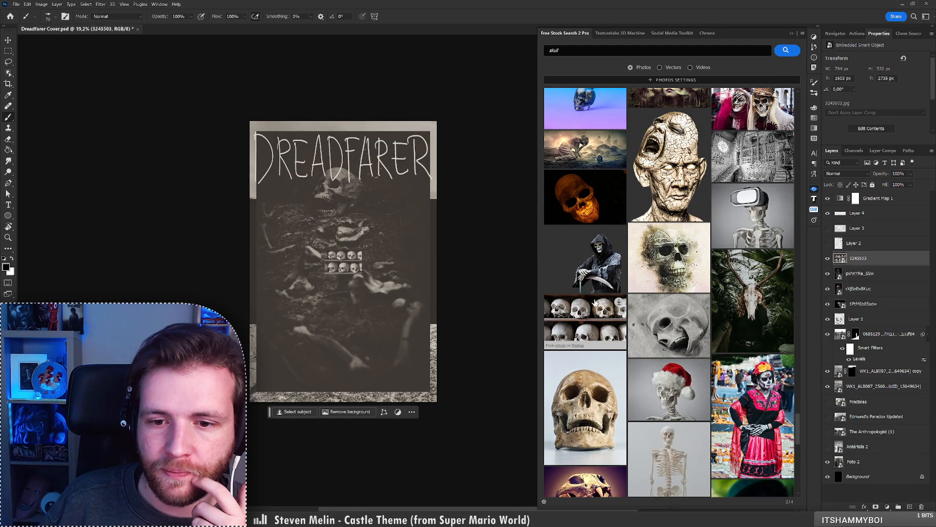
Collapse the stock photo library and hide the three skull photos stacked above the angled white skull
left_click(791, 34)
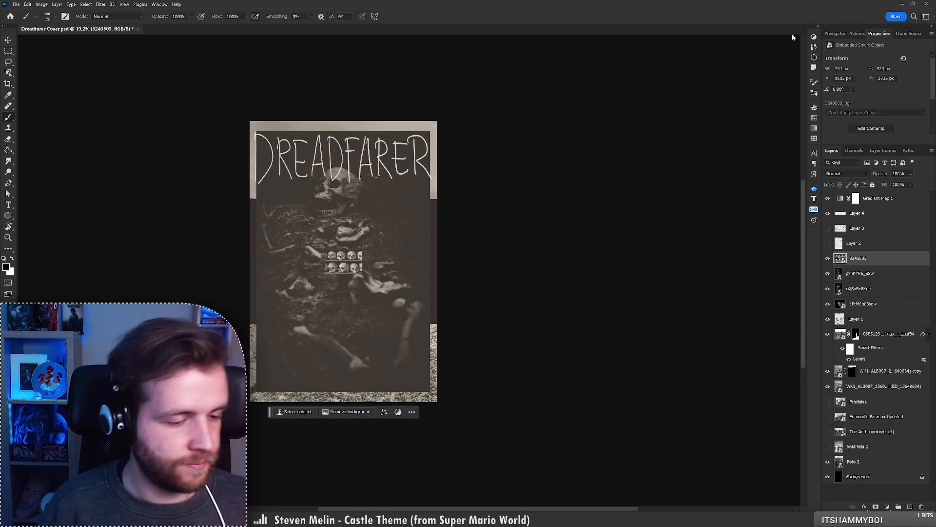
left_click(828, 258)
left_click(828, 273)
left_click(828, 288)
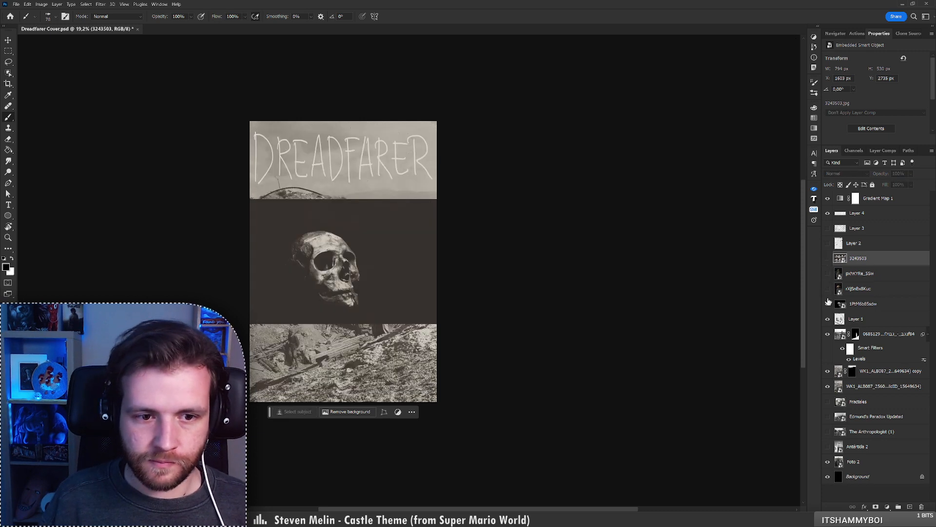
Select the subject of the angled white skull photo and mask away its black background
left_click(858, 304)
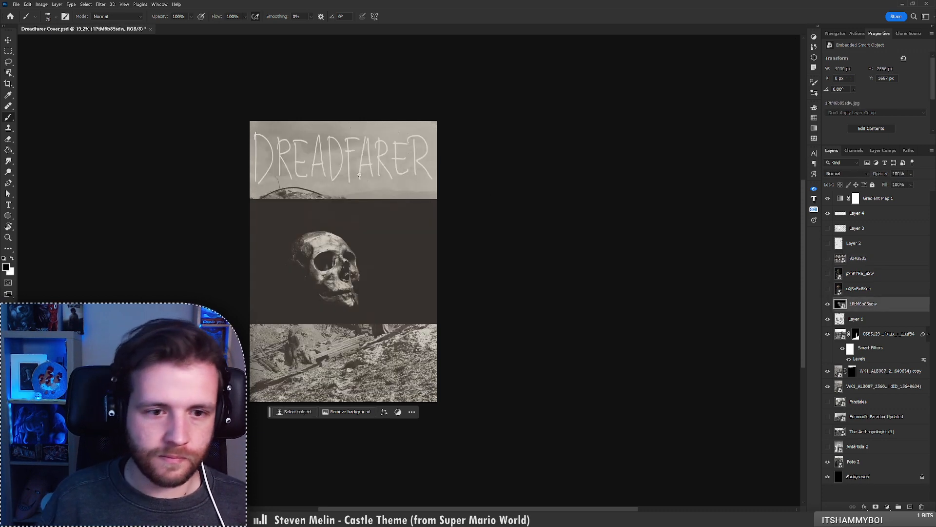
left_click(296, 412)
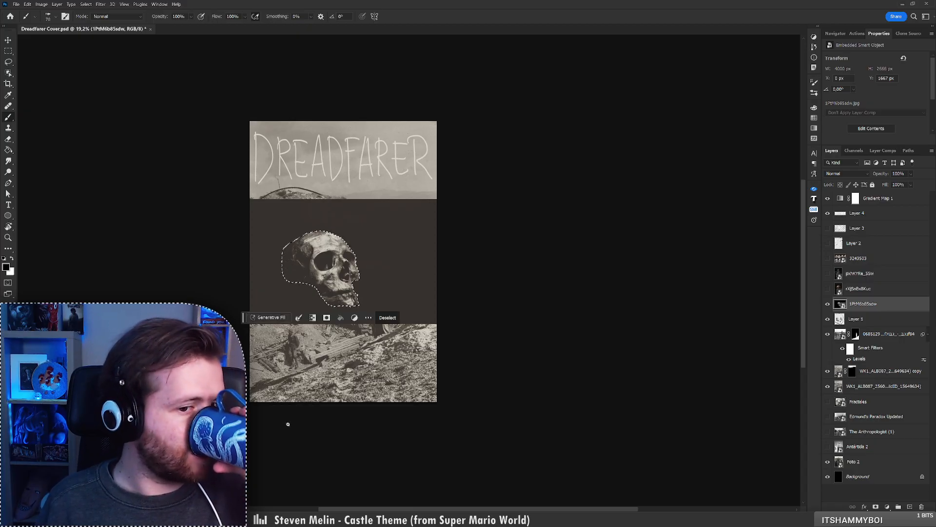
left_click(876, 507)
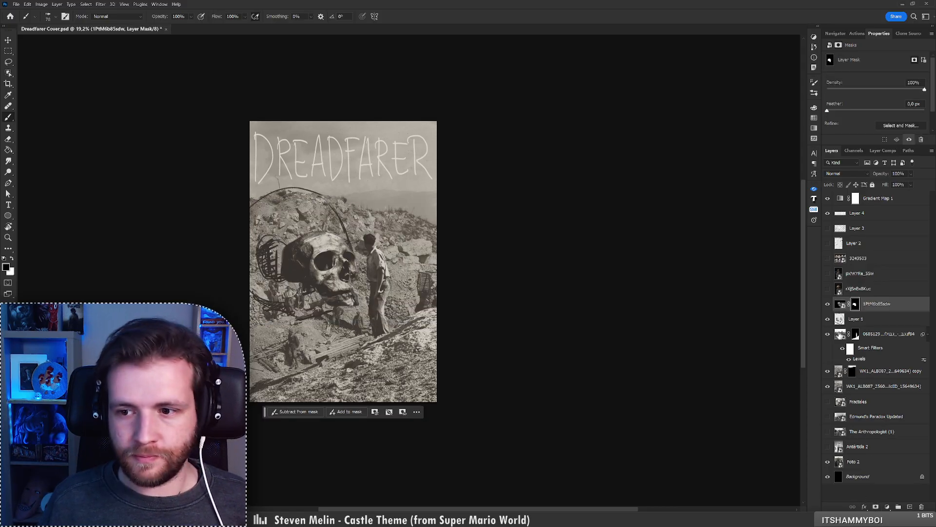
Scale the masked skull to 167.39% over the sketched skull and move its layer directly below the Levels-filtered photo layer
key("ctrl+t")
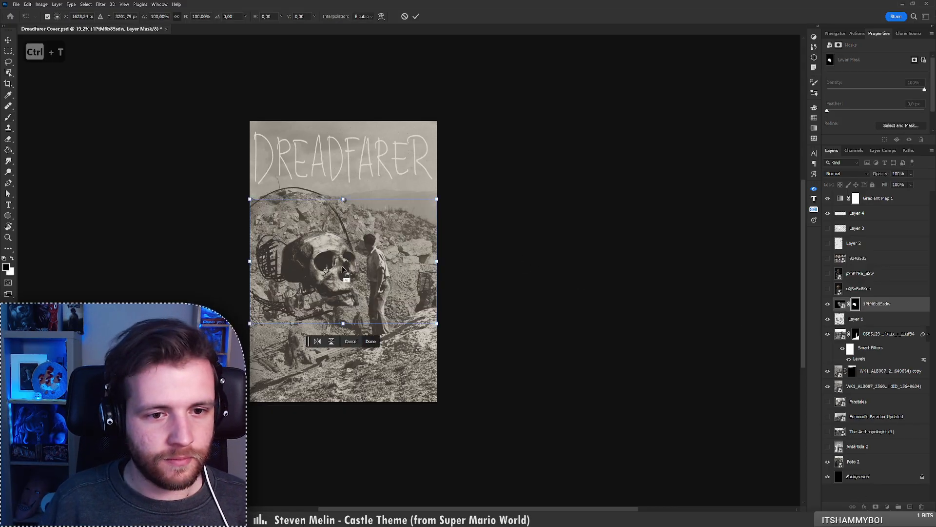
mouse_move(443, 268)
left_mouse_down()
mouse_move(519, 255)
mouse_move(403, 265)
mouse_move(430, 265)
left_mouse_up()
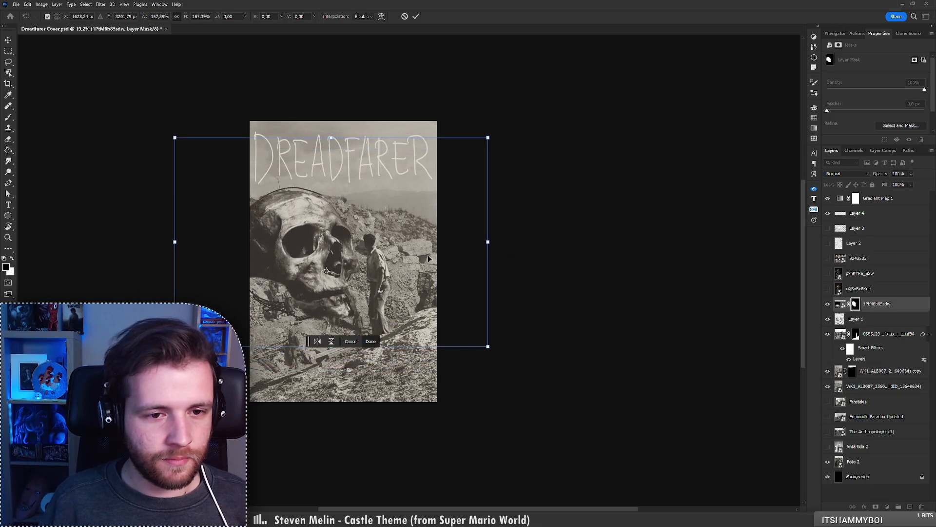
key("Return")
key("b")
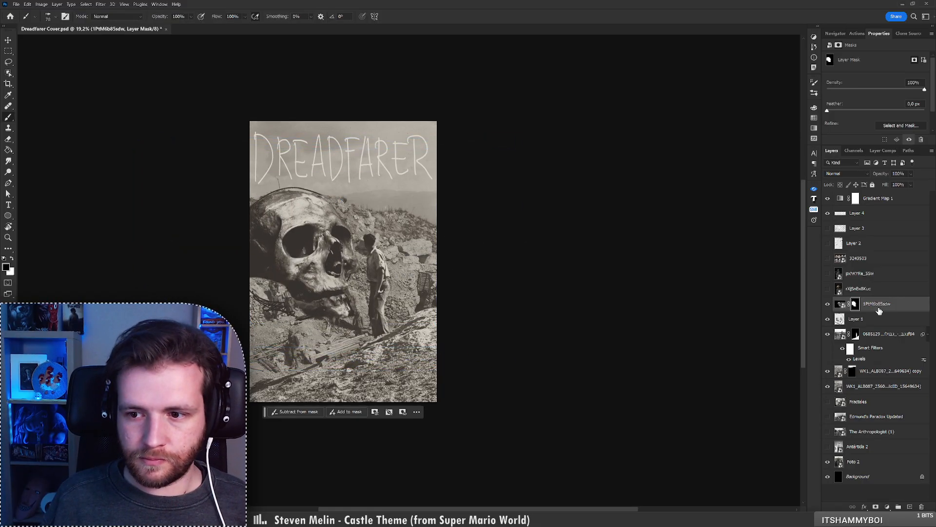
left_click_drag(879, 311, 857, 358)
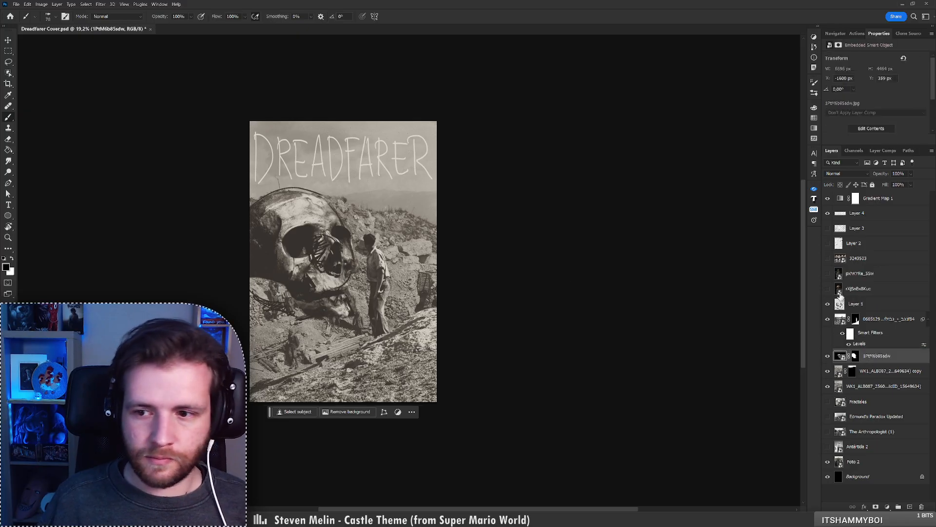
With the skull sketch layer hidden, nudge the skull slightly up and left and rotate it -5.2°
mouse_move(341, 260)
left_mouse_down()
mouse_move(324, 261)
mouse_move(339, 260)
left_mouse_up()
key("ctrl+t")
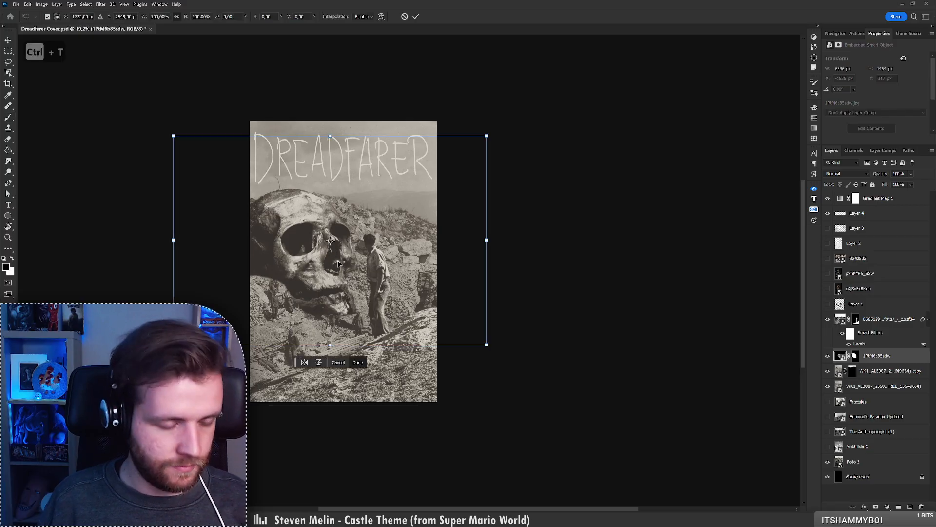
left_click(318, 272, "alt")
left_click_drag(524, 259, 531, 243)
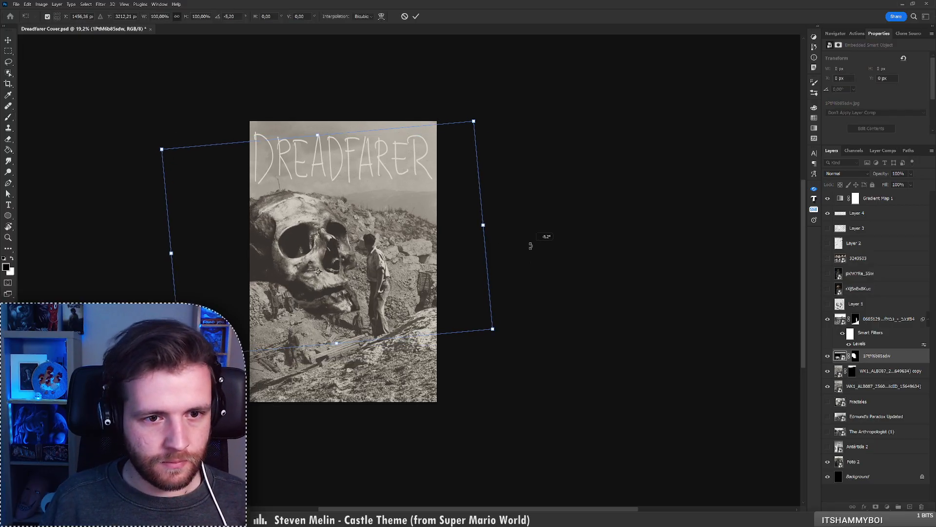
key("Return")
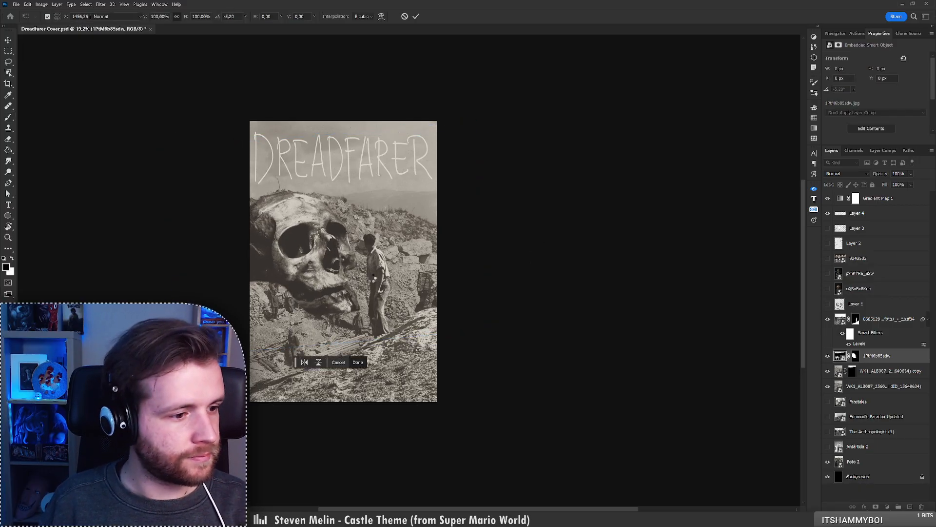
Try touching up the skull's layer mask around its underside with a hard round brush of about 249 px
left_click(855, 356)
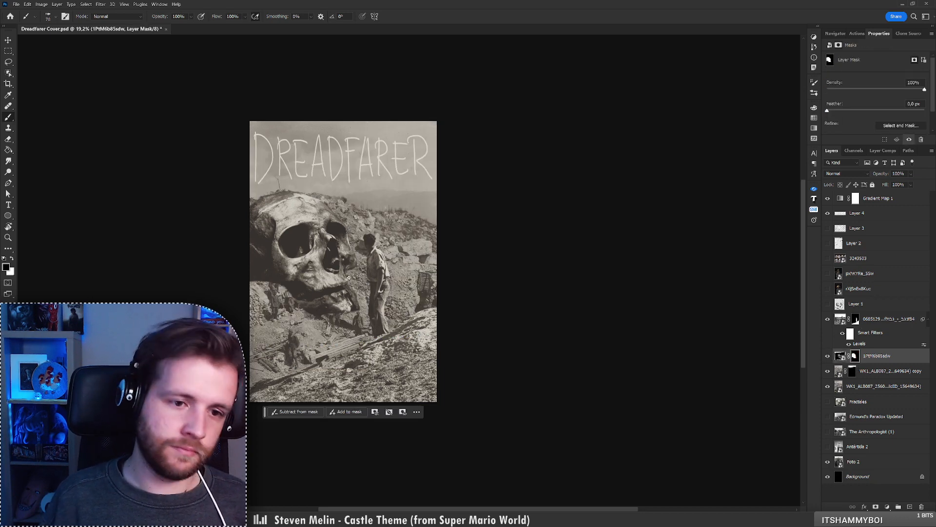
right_click(296, 270)
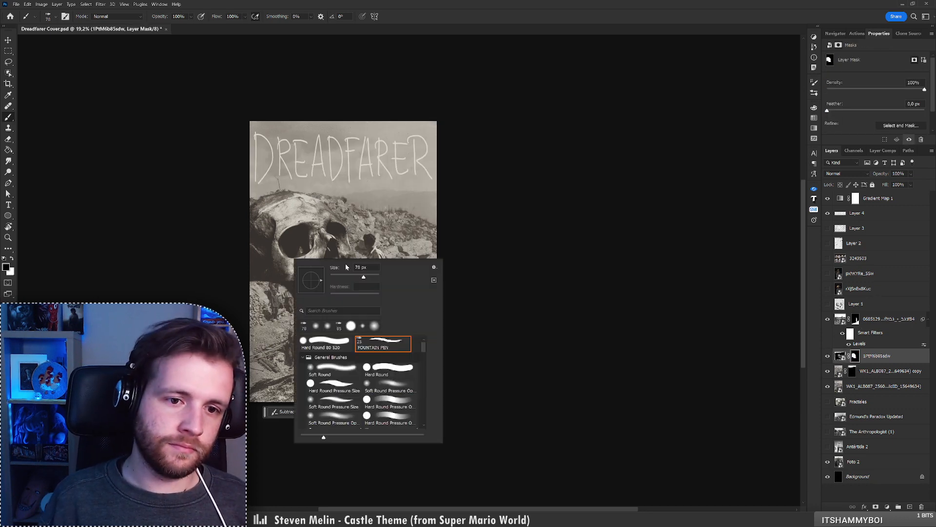
left_click(333, 340)
left_click_drag(376, 276, 368, 277)
left_click_drag(240, 275, 279, 297)
key("ctrl+z")
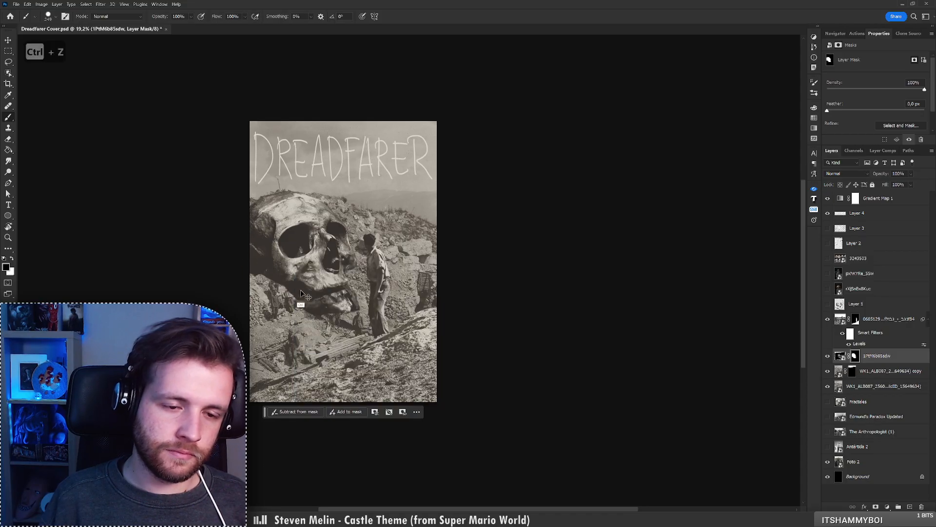
key("x")
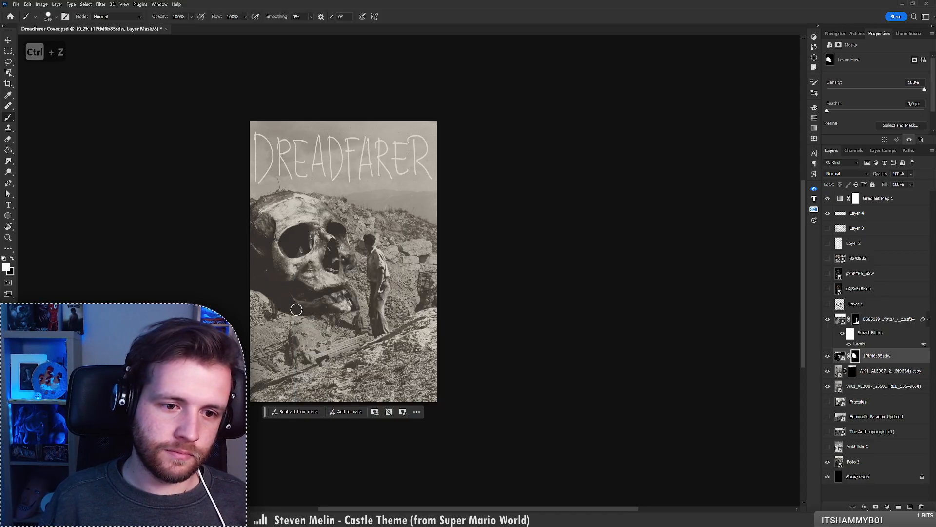
key("ctrl+z")
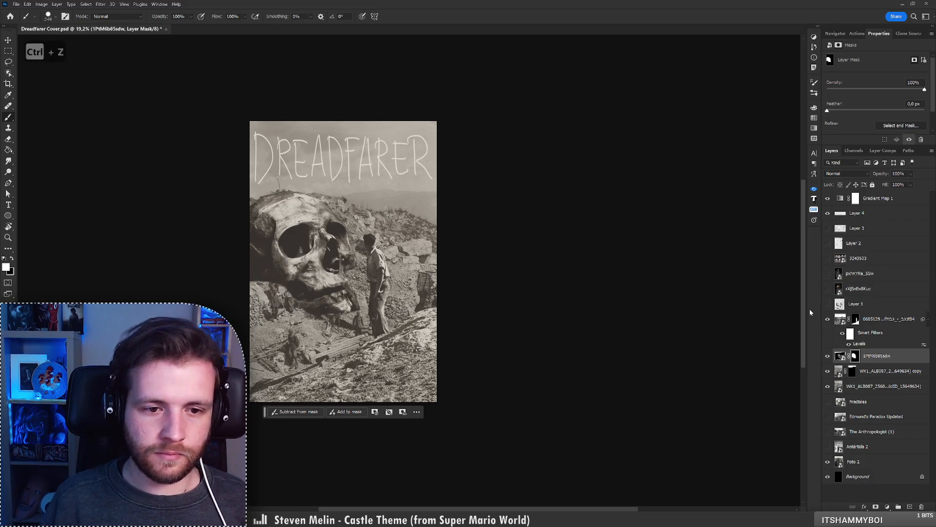
Paint in white on the skull's mask with a Soft Round Pressure Opacity brush to bring back dark shadow below the jaw
left_click(855, 356, "shift")
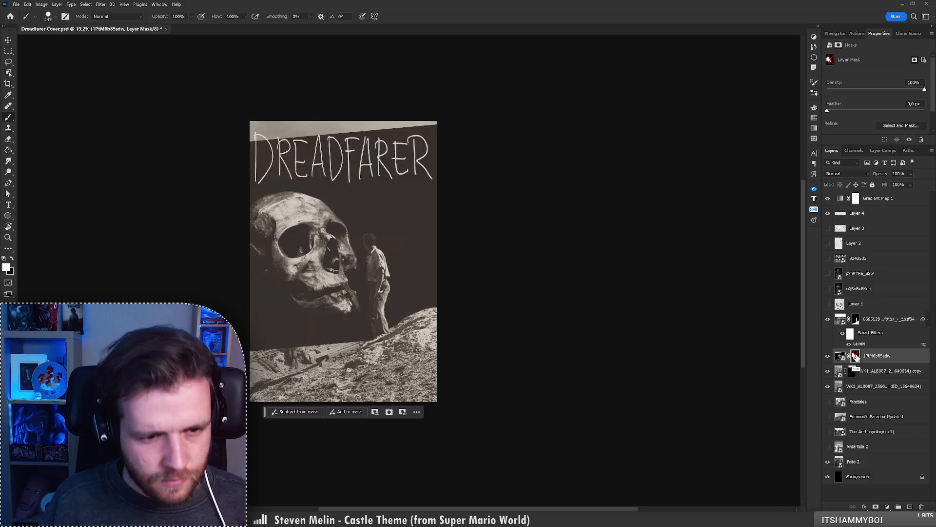
left_click(854, 355, "shift")
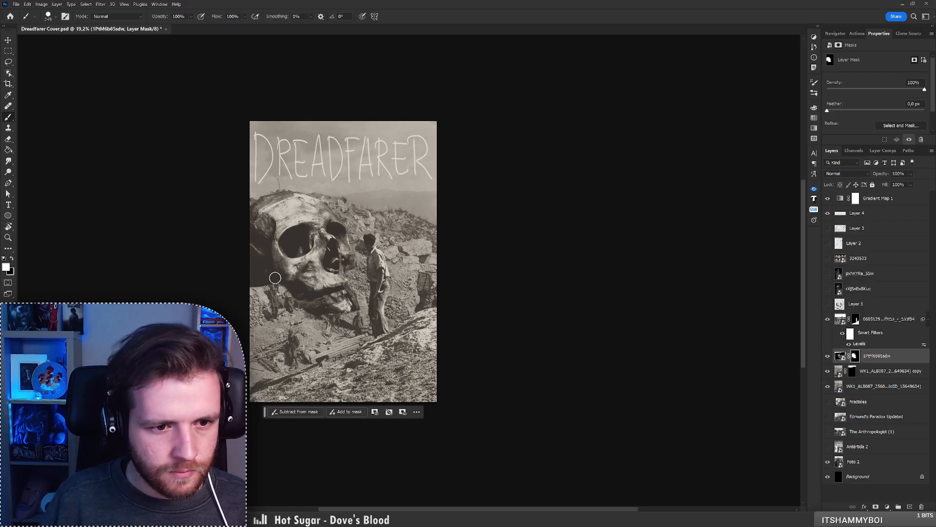
right_click(300, 262)
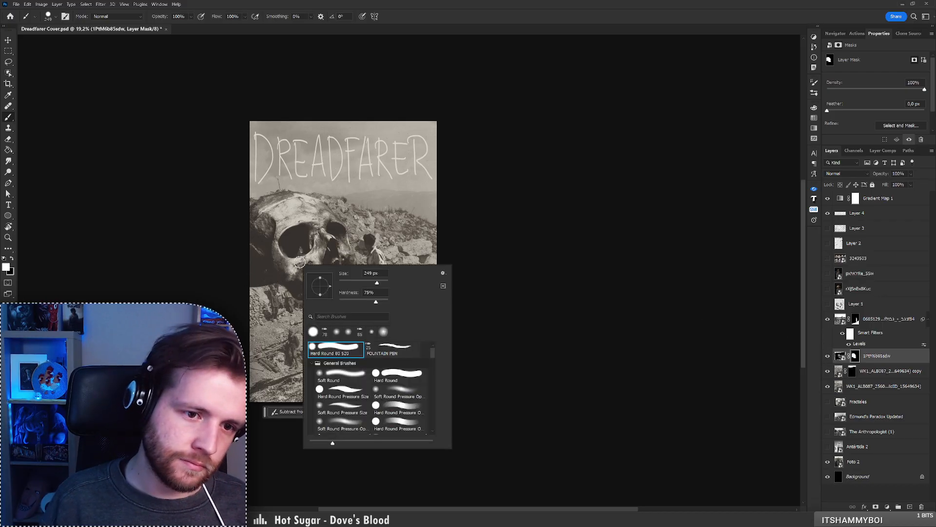
left_click(395, 392)
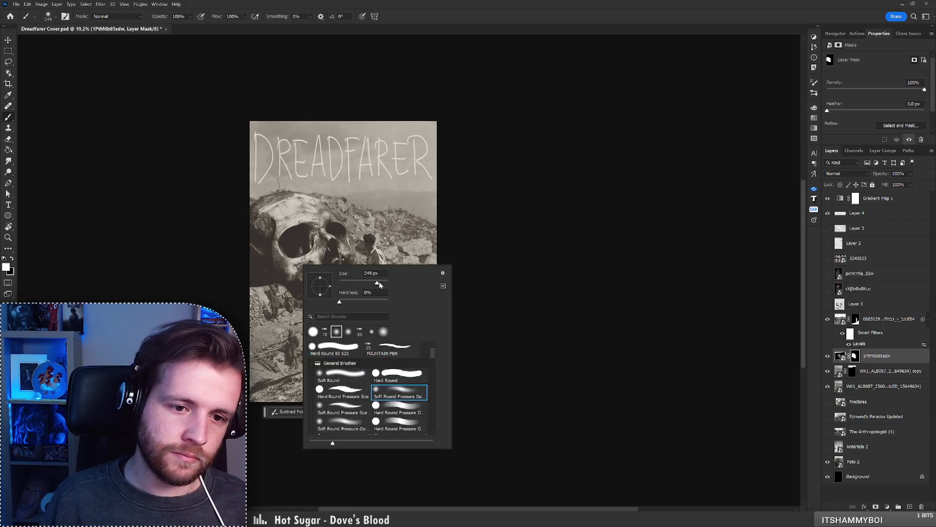
left_click(275, 282)
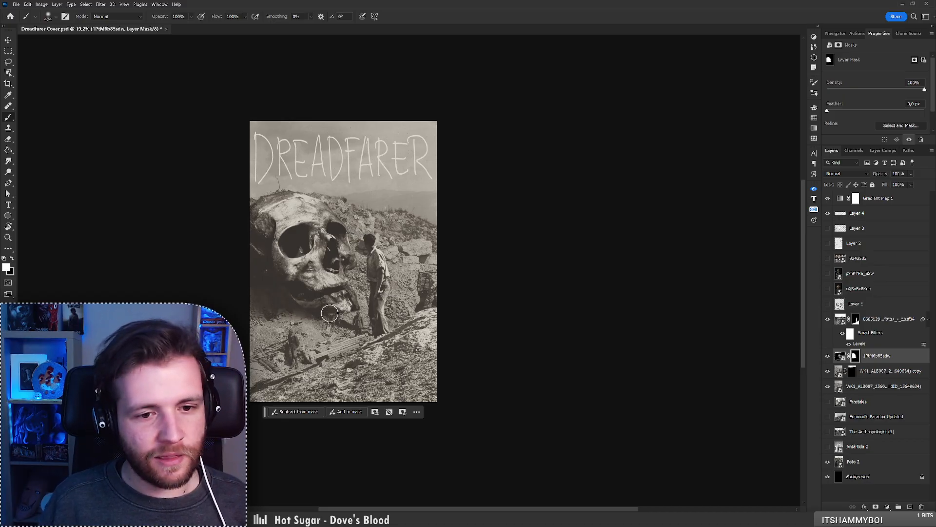
Compare the skull with its mask disabled and enabled, and examine how its shadow blends into the hillside at different magnifications
left_click(859, 356, "shift")
left_click(857, 356, "shift")
left_click(855, 356, "shift")
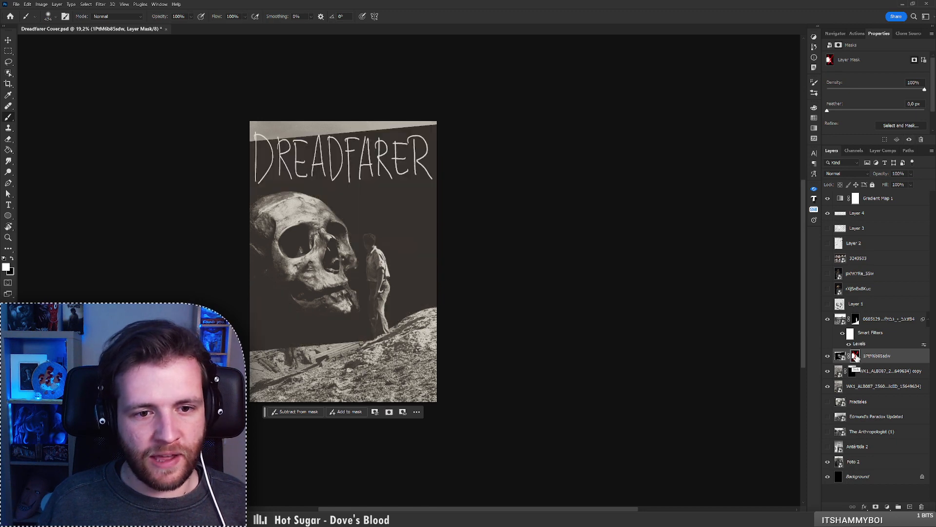
left_click(855, 358, "shift")
key("z")
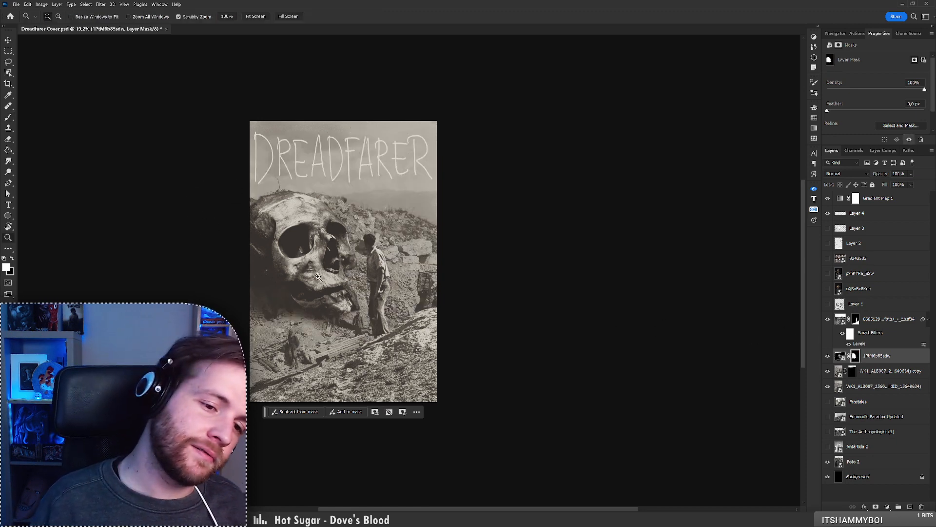
mouse_move(317, 277)
left_mouse_down()
mouse_move(286, 289)
mouse_move(342, 293)
left_mouse_up()
key("b")
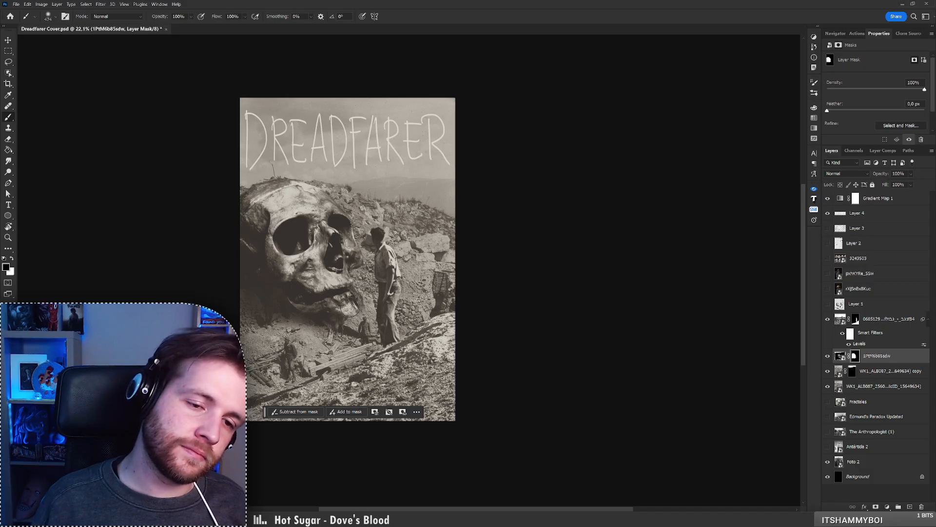
key("z")
mouse_move(339, 266)
left_mouse_down()
mouse_move(303, 275)
mouse_move(331, 268)
left_mouse_up()
key("b")
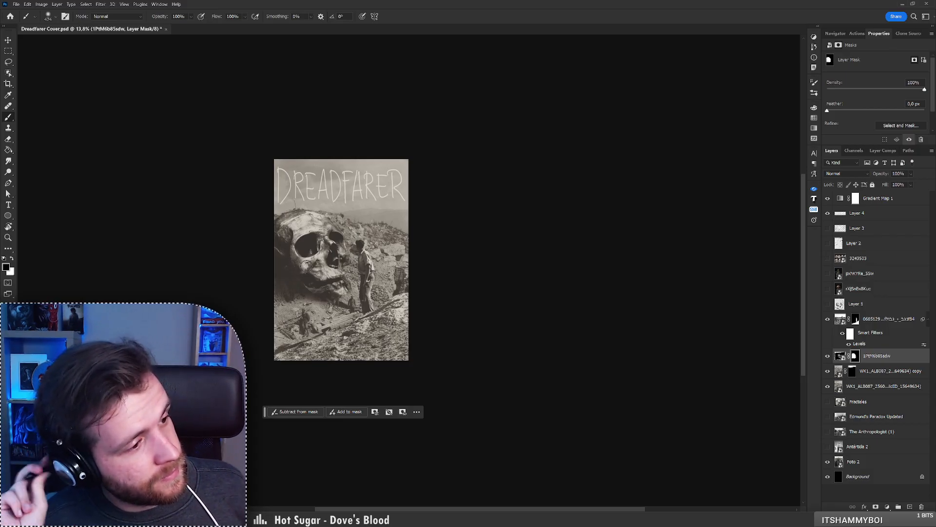
Scale the Levels-filtered photo of the standing man to 122.47% and shift it slightly right, away from the skull
left_click(877, 319)
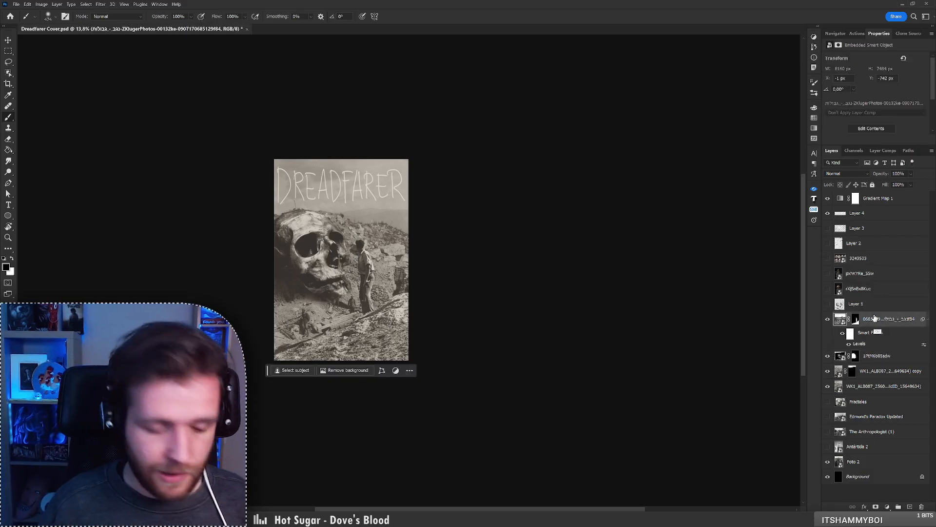
key("ctrl+t")
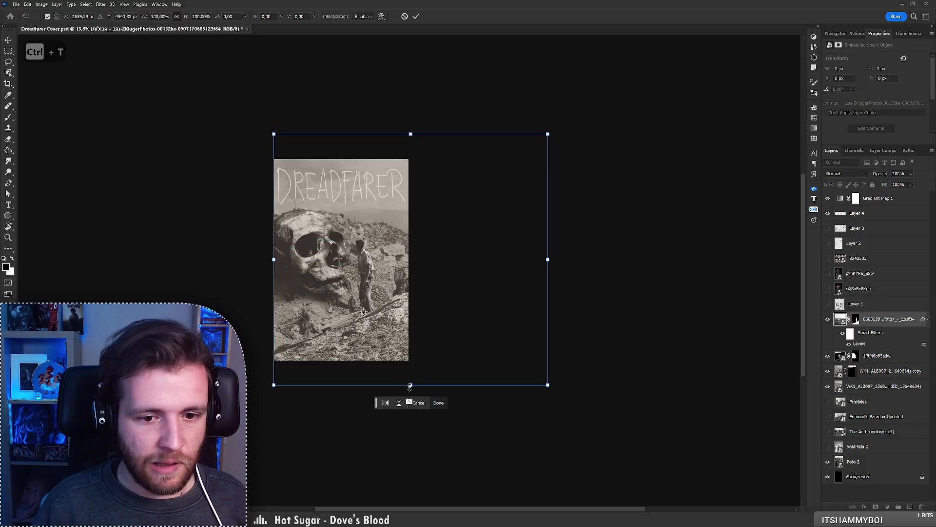
mouse_move(411, 385)
left_mouse_down()
mouse_move(418, 414)
mouse_move(414, 399)
left_mouse_up()
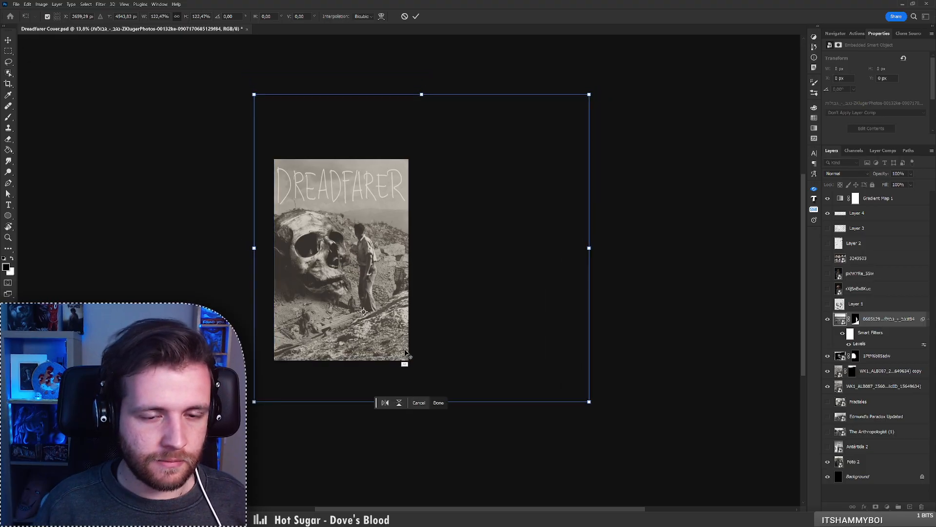
mouse_move(408, 362)
left_mouse_down()
mouse_move(418, 330)
mouse_move(413, 340)
left_mouse_up()
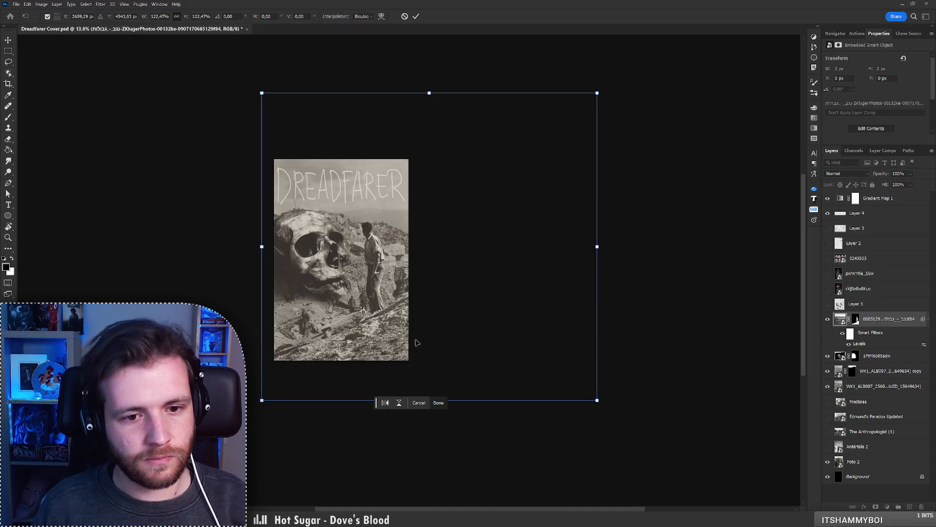
key("Return")
key("b")
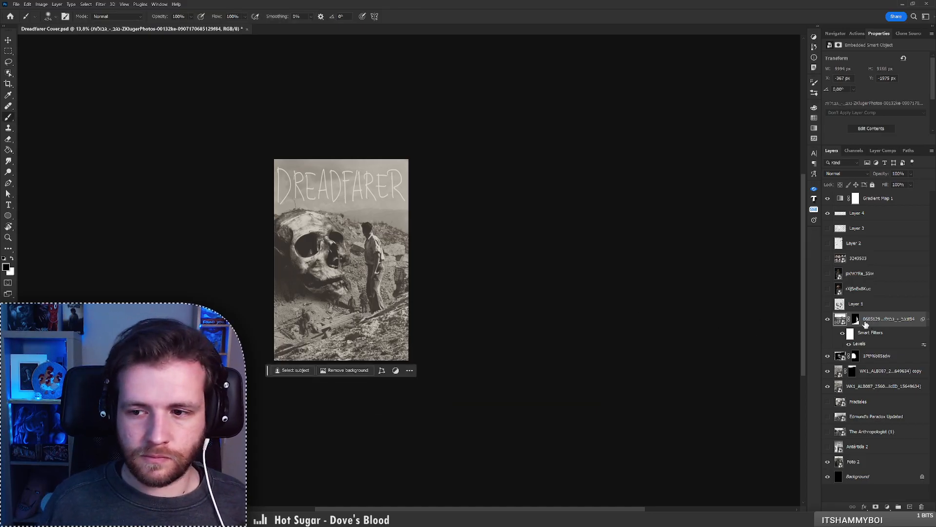
left_click(829, 319)
left_click(829, 319)
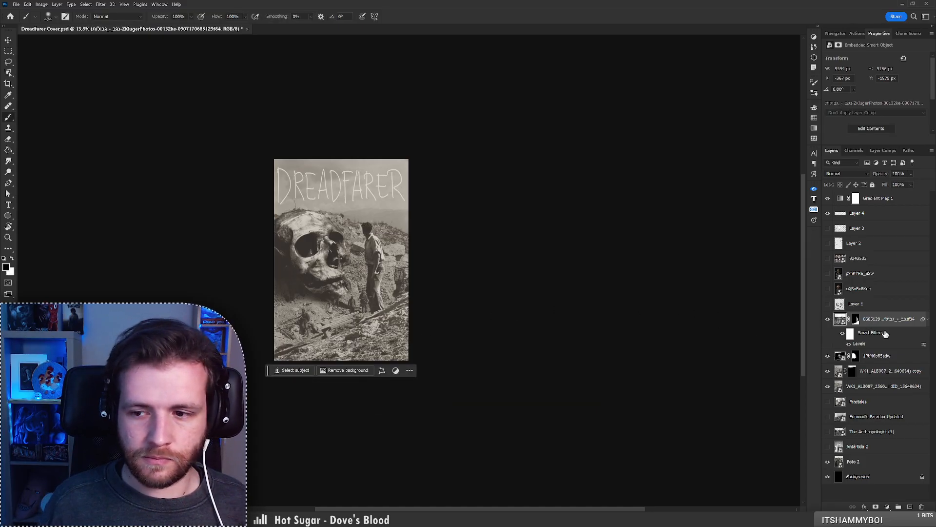
Add a new layer above the skull and paint soft black shading over the lower hillside with a 2970 px soft round brush
left_click(891, 359)
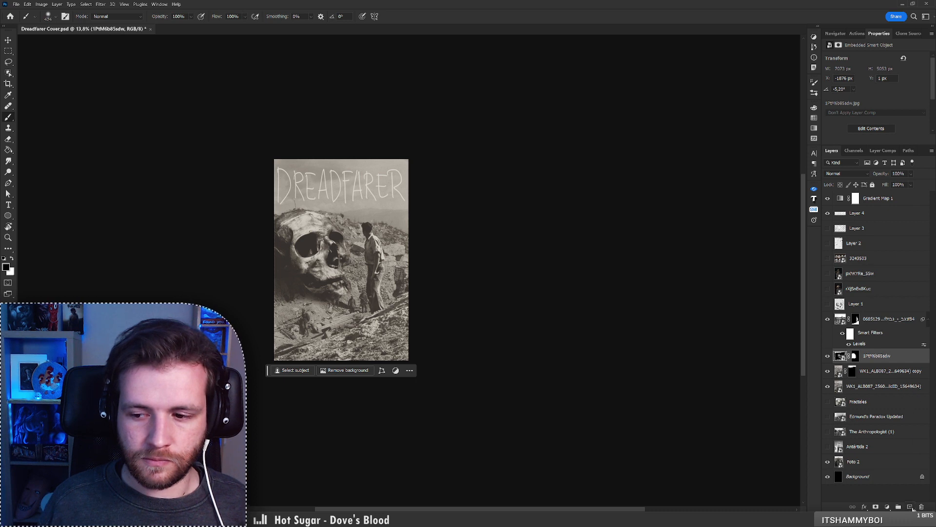
left_click(910, 507)
right_click(319, 299)
left_click_drag(401, 326, 406, 326)
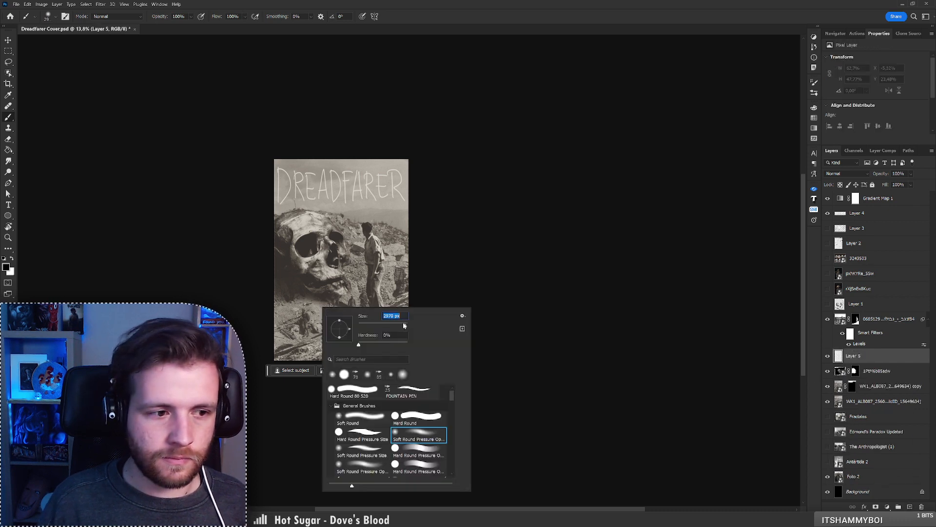
mouse_move(240, 362)
left_mouse_down()
mouse_move(460, 316)
mouse_move(449, 309)
mouse_move(272, 369)
mouse_move(292, 387)
left_mouse_up()
key("ctrl+z")
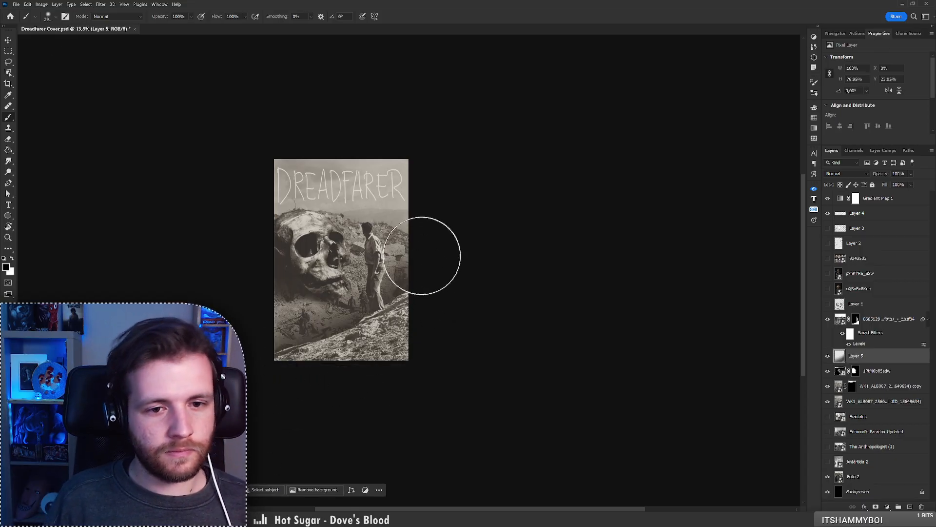
key("ctrl+z")
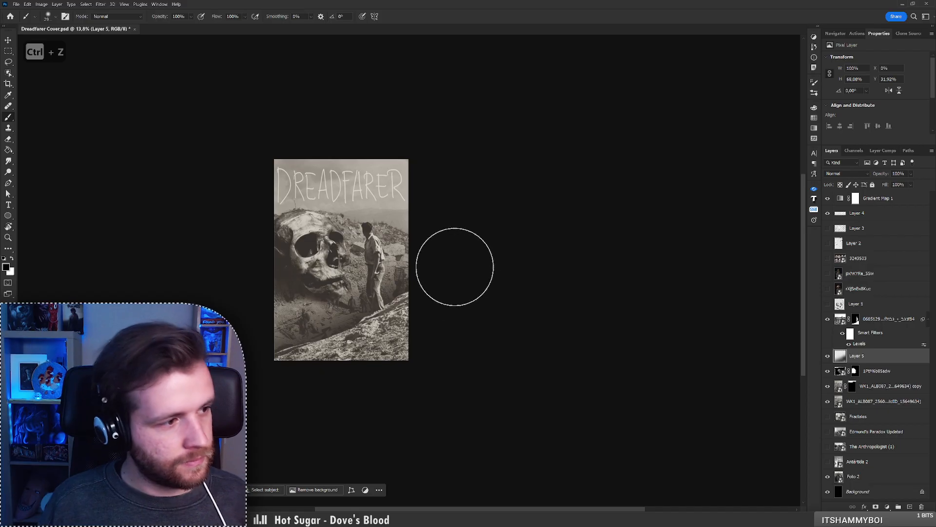
Soften the new shading around the skull's base with a large Soft Round Pressure Opacity eraser, and undo the extra brush stroke
key("e")
right_click(387, 260)
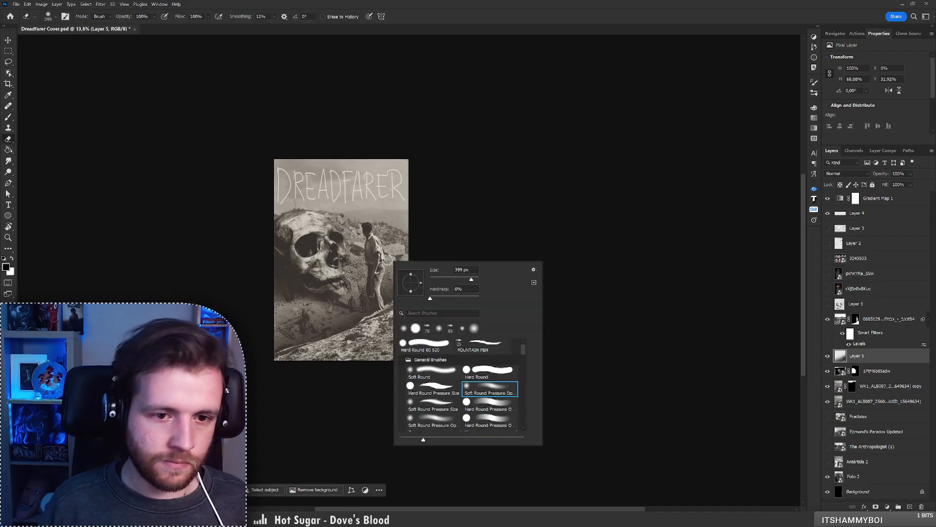
mouse_move(283, 312)
left_mouse_down()
mouse_move(419, 262)
mouse_move(248, 308)
left_mouse_up()
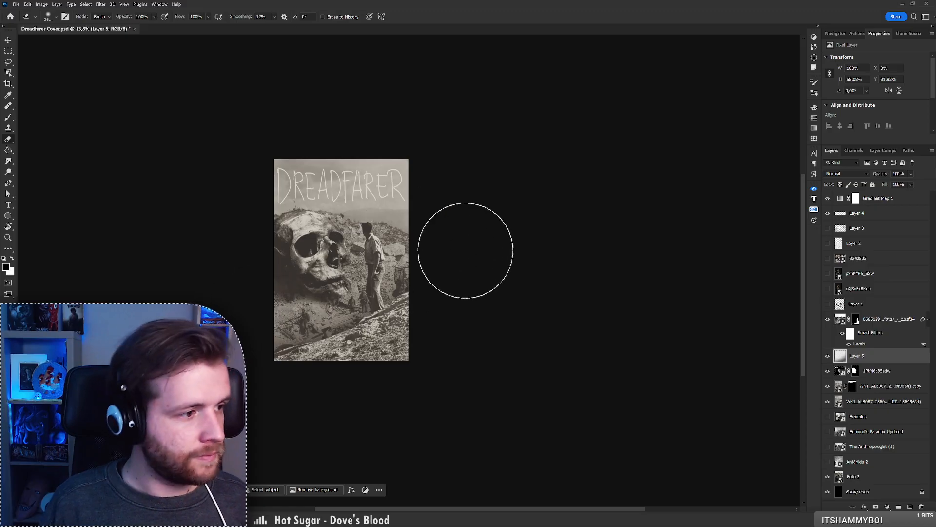
key("b")
key("ctrl+z")
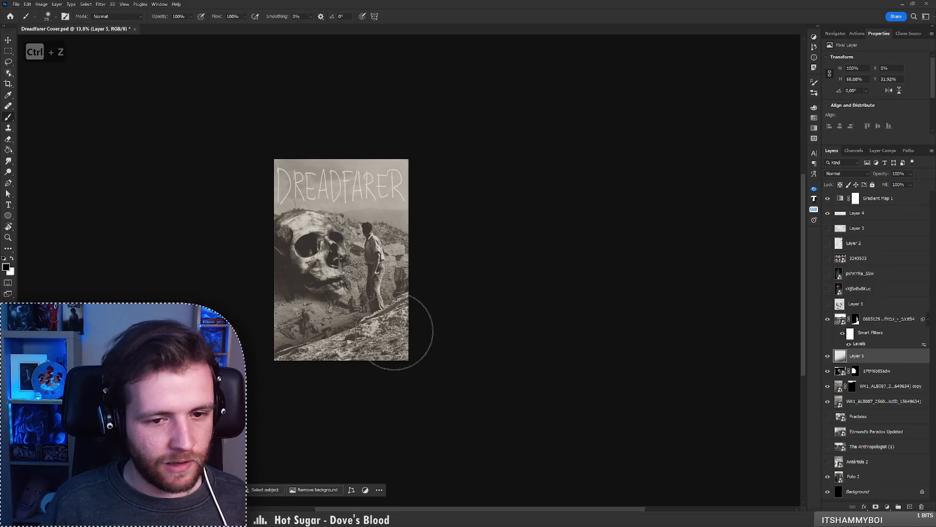
Inspect the foreground slope's cutout edge up close and compare the standing man's photo with its mask disabled and enabled
left_click(856, 319, "shift")
left_click(857, 320, "shift")
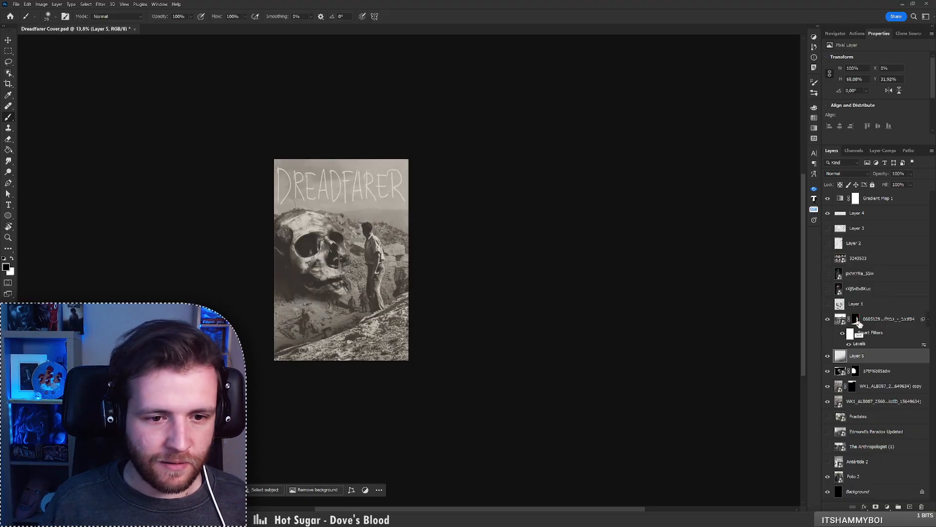
left_click(857, 320, "shift")
left_click(857, 321, "shift")
left_click(857, 320)
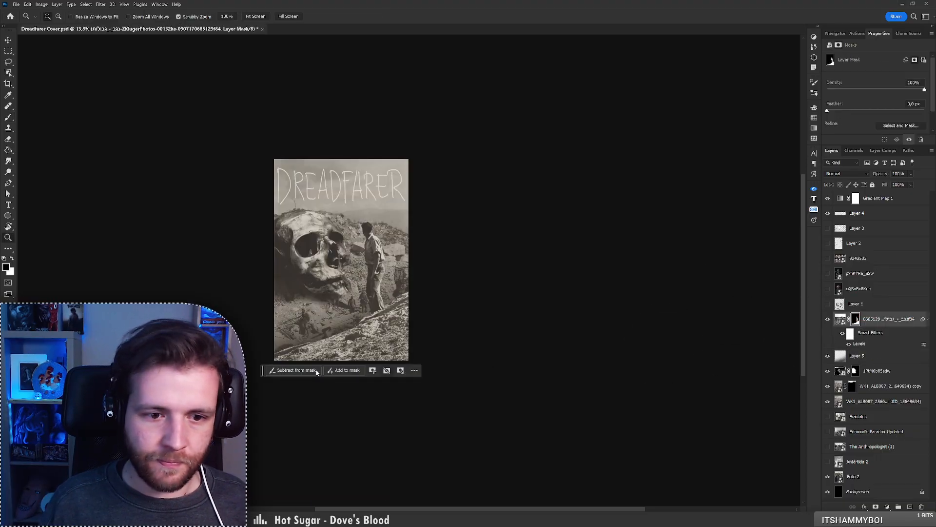
scroll(379, 328, "up", 5)
scroll(379, 328, "down", 2)
key("z")
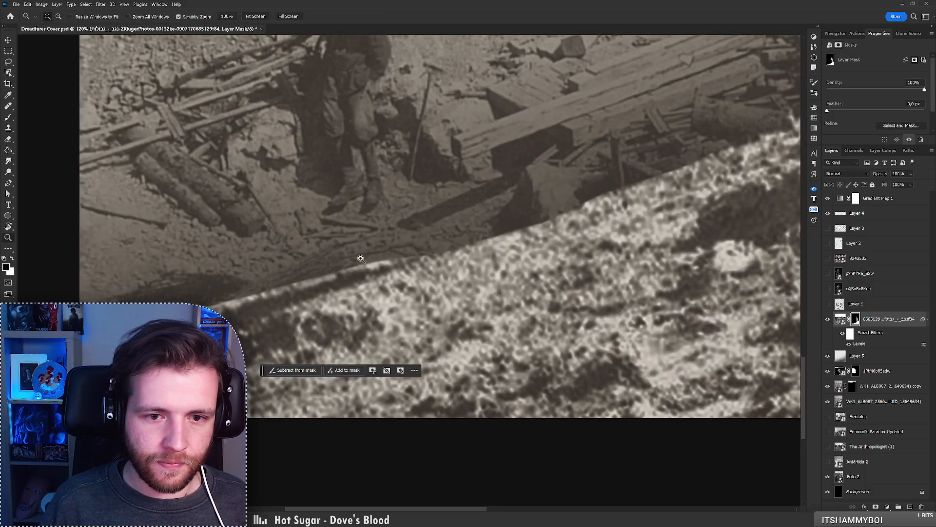
scroll(370, 253, "down", 4)
scroll(367, 229, "up", 1)
key("b")
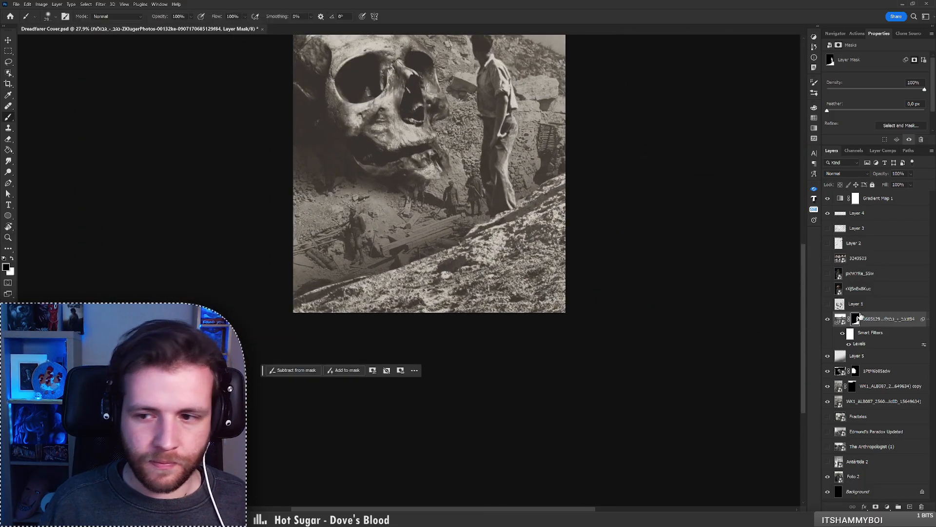
left_click(856, 320, "shift")
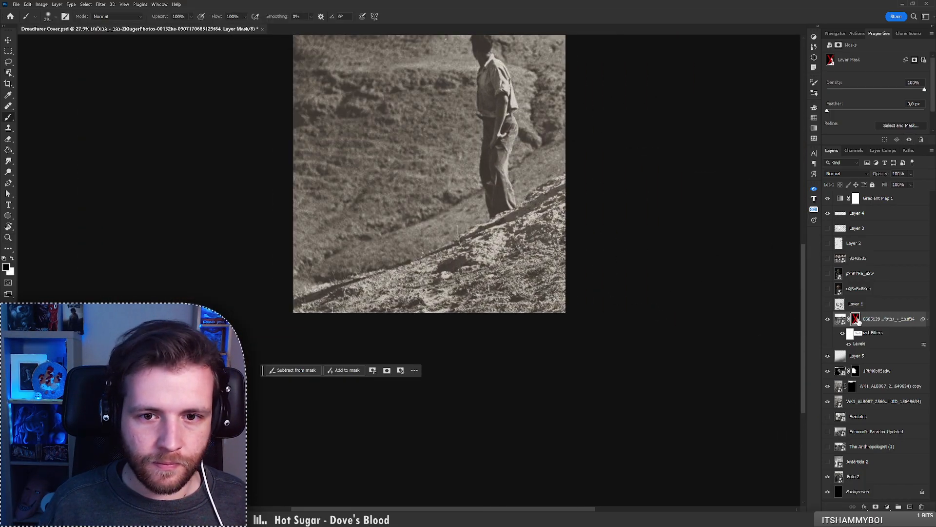
left_click(856, 320, "shift")
Touch up the standing man's layer mask along the foreground slope's edge with a small brush
right_click(367, 271)
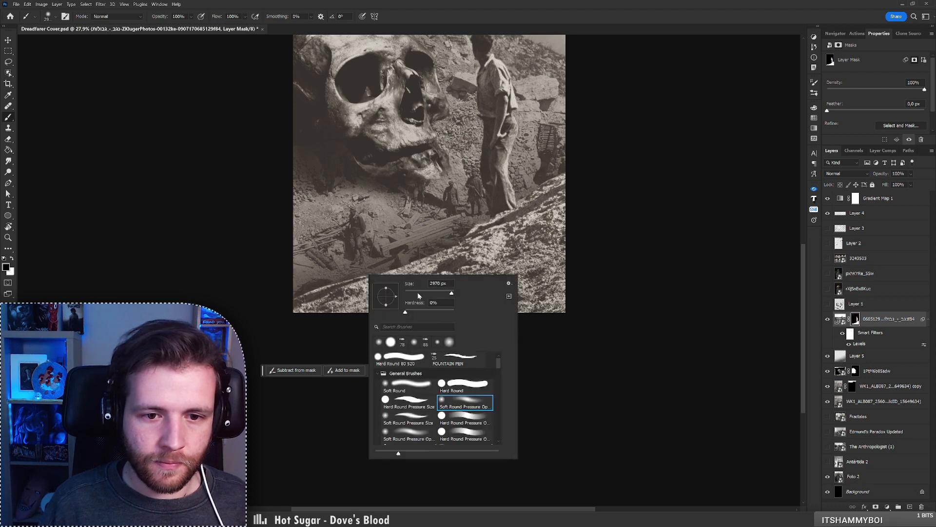
left_click(412, 361)
key("Return")
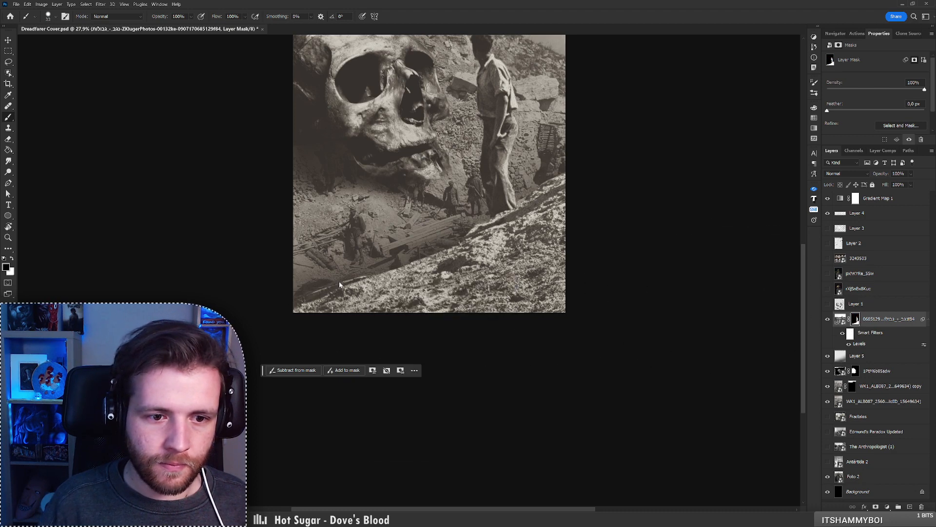
key("ctrl+z")
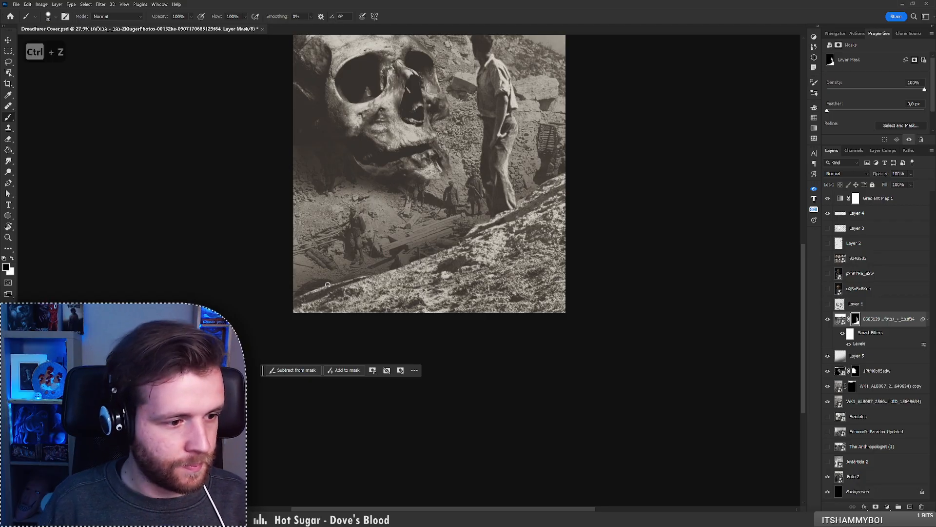
right_click(327, 285)
key("Escape")
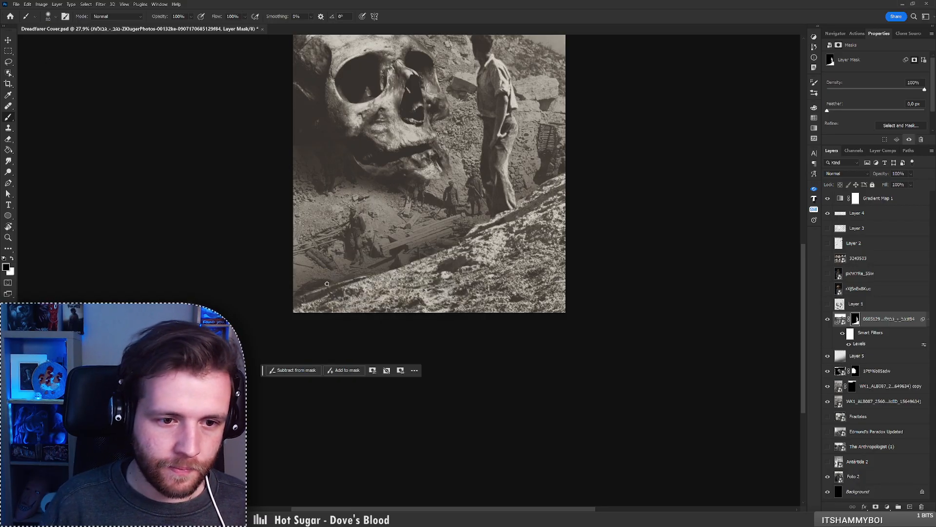
key("x")
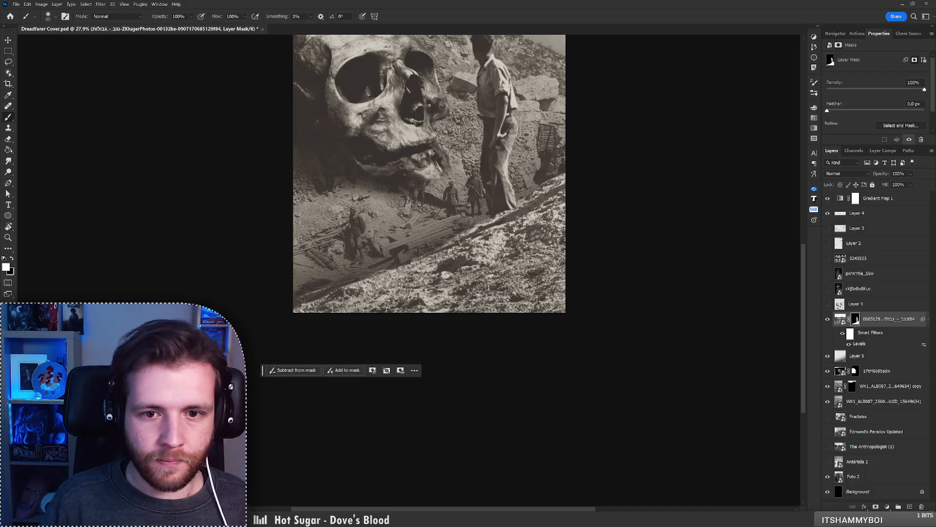
key("x")
left_click_drag(522, 197, 479, 250)
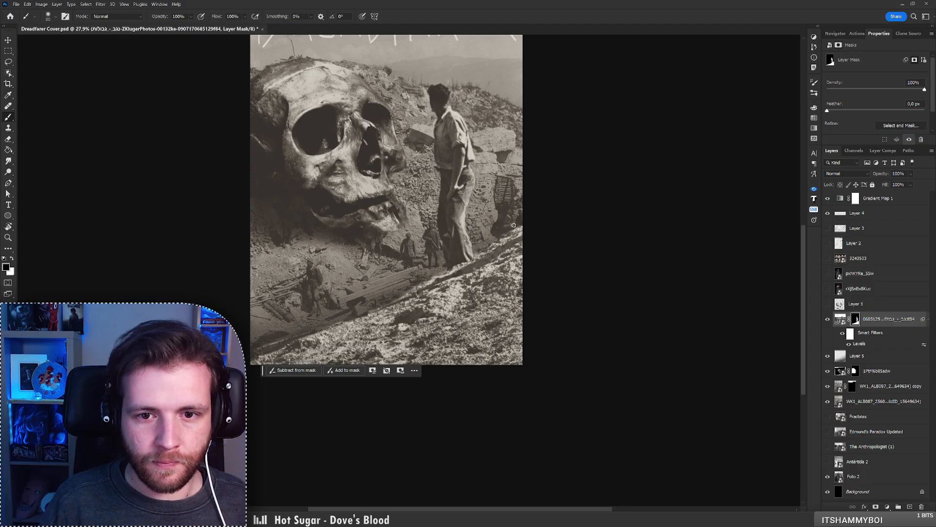
key("z")
left_click_drag(490, 239, 444, 215)
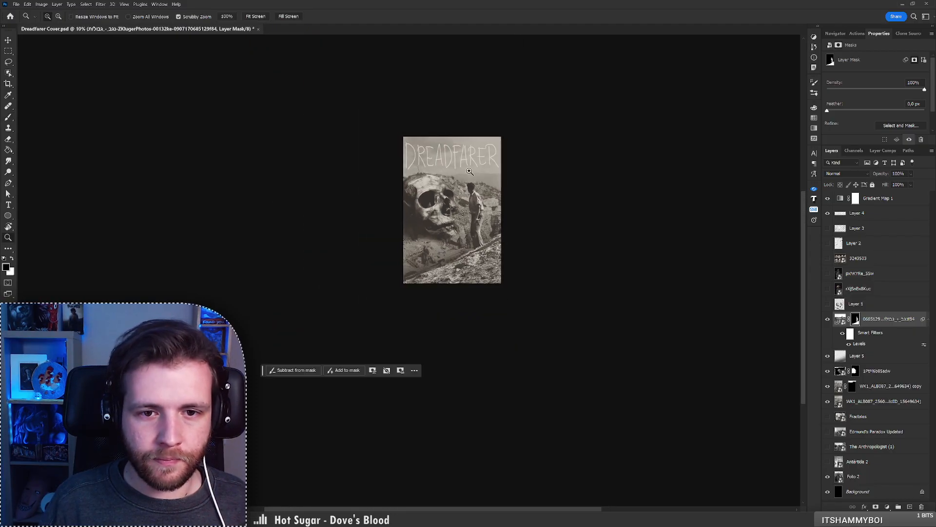
left_click_drag(469, 172, 517, 166)
key("b")
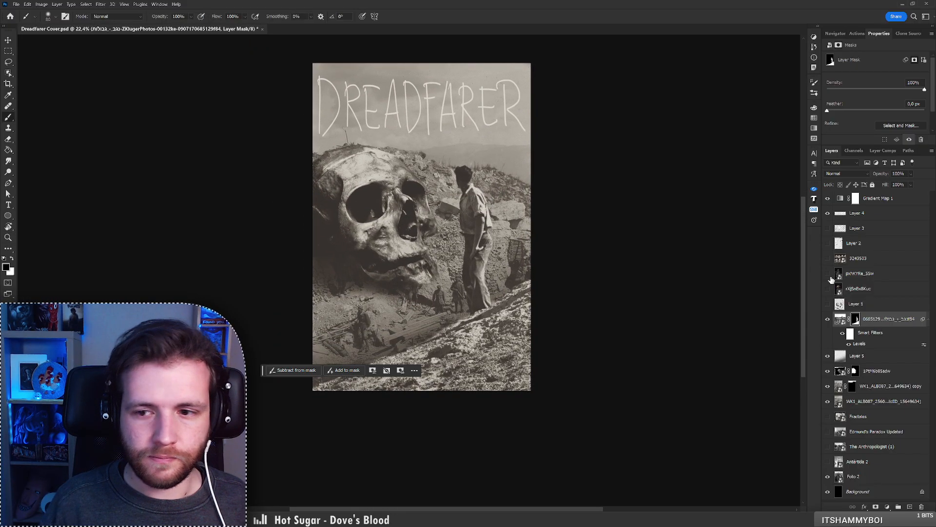
Scale the giant skull to 104.60% and raise it slightly on the hillside
left_click(892, 373)
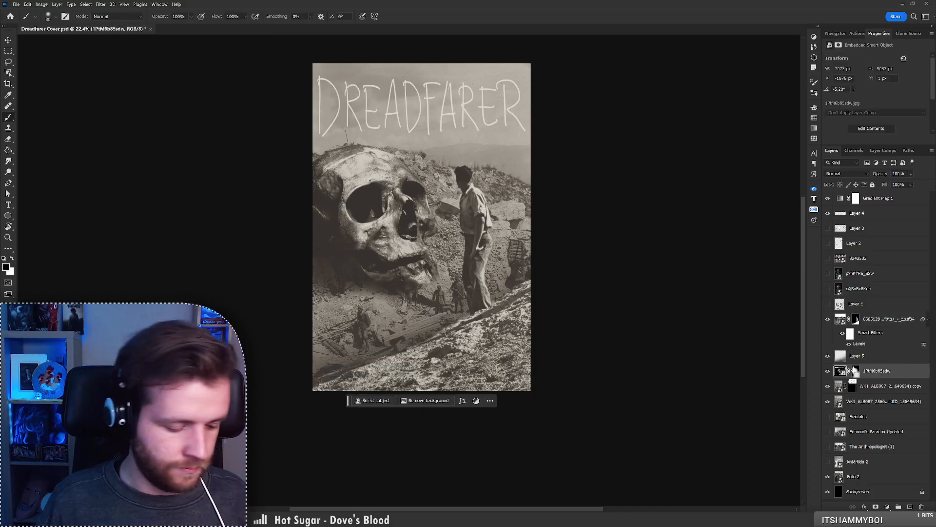
key("ctrl+t")
mouse_move(414, 274)
left_mouse_down()
mouse_move(406, 240)
mouse_move(414, 257)
mouse_move(435, 253)
mouse_move(423, 264)
left_mouse_up()
left_click_drag(414, 322, 414, 328)
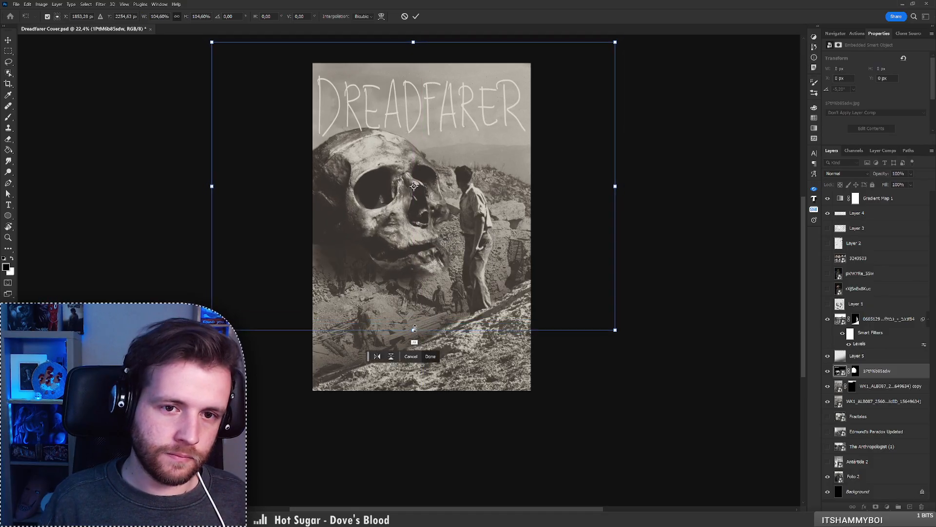
key("Return")
key("b")
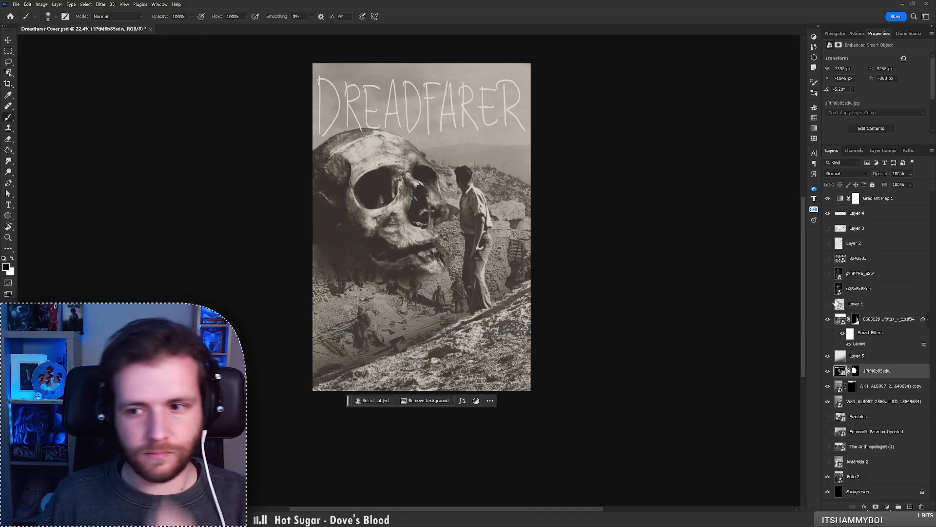
left_click(826, 305)
left_click(827, 305)
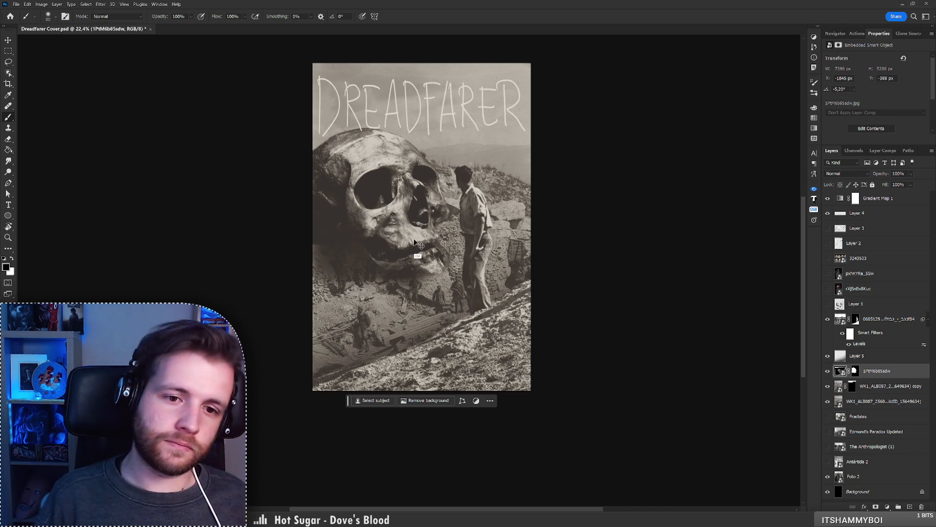
Nudge the giant skull and rotate it clockwise by about 6° around its jaw
mouse_move(415, 242)
left_mouse_down("ctrl")
mouse_move(420, 212)
mouse_move(406, 239)
left_mouse_up("ctrl")
key("ctrl+t")
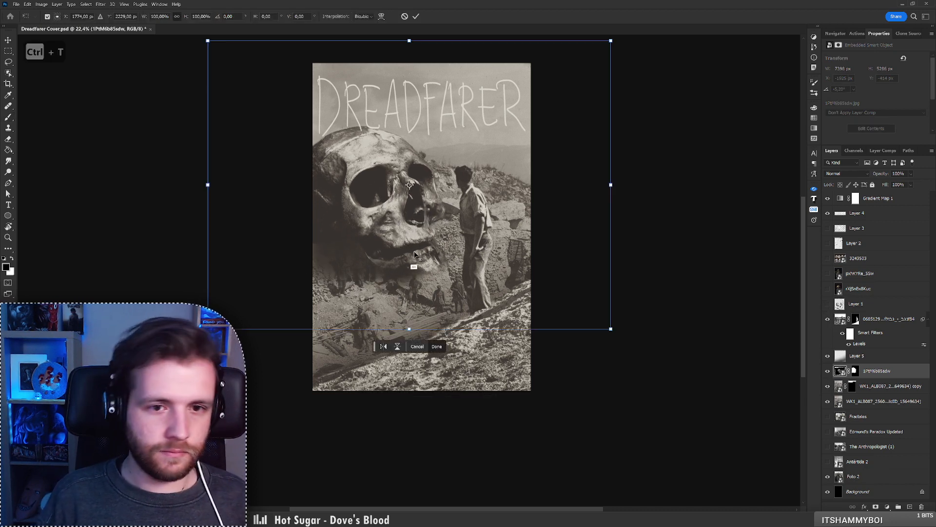
left_click(414, 252, "alt")
left_click_drag(629, 212, 644, 227)
left_click_drag(472, 245, 461, 251)
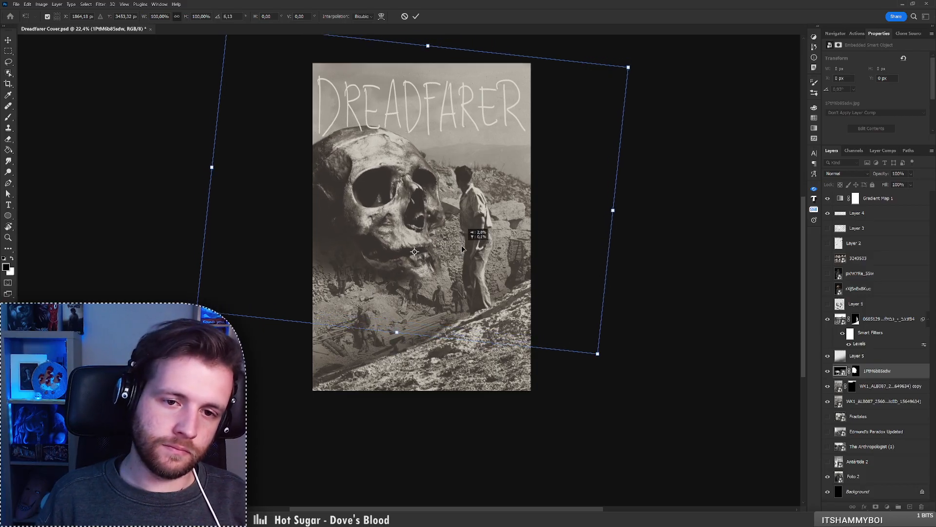
key("Return")
key("b")
Move the shading Layer 5 below the skull and add a new empty layer directly above it
key("ctrl+shift+alt+n")
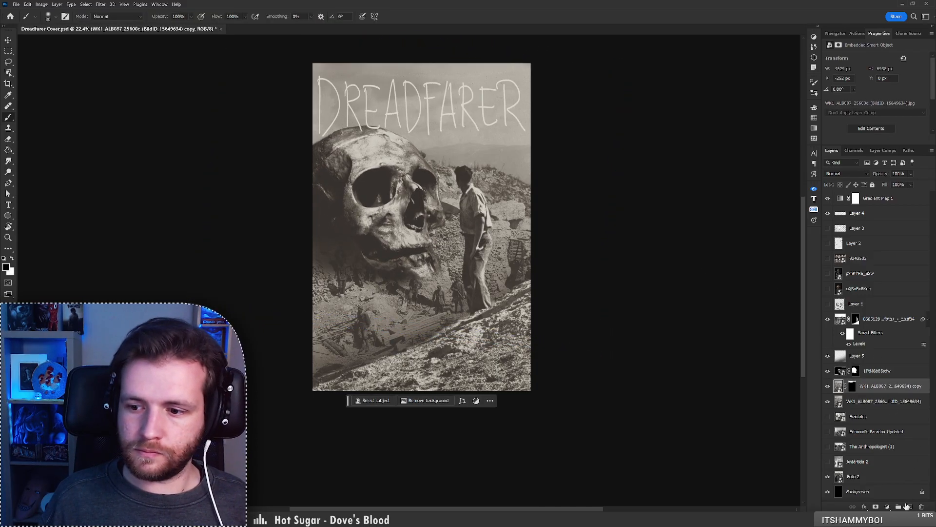
key("ctrl+z")
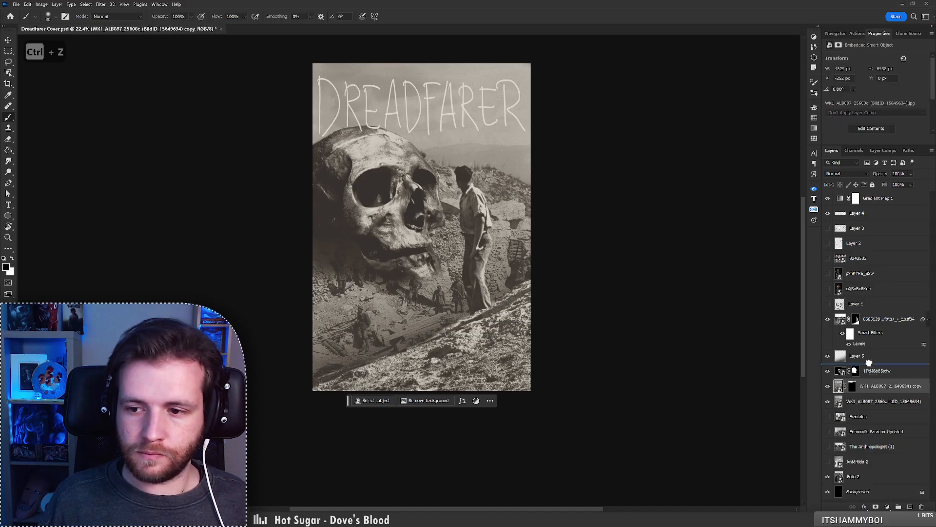
left_click_drag(873, 356, 872, 368)
left_click(908, 507)
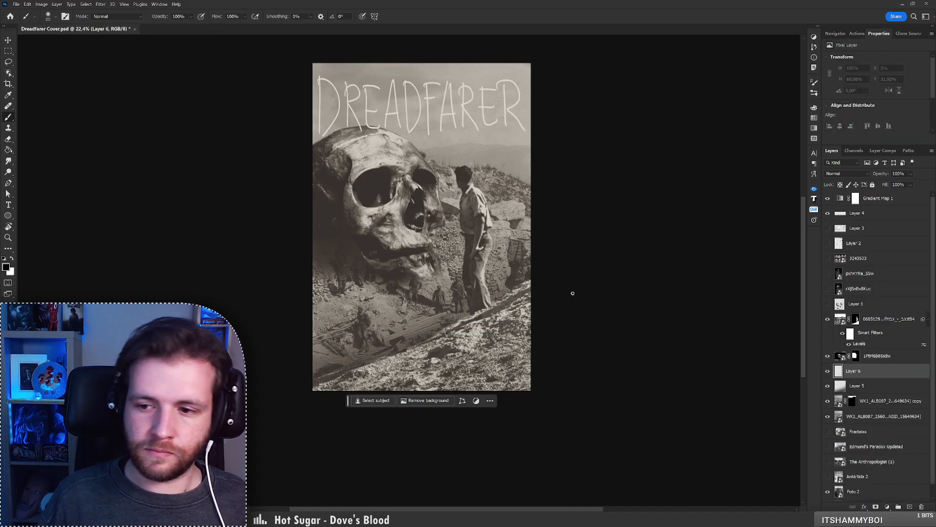
Paint soft black shading behind the skull's face on the new layer with a 474 px Soft Round Pressure Opacity brush
right_click(432, 194)
left_click(431, 183)
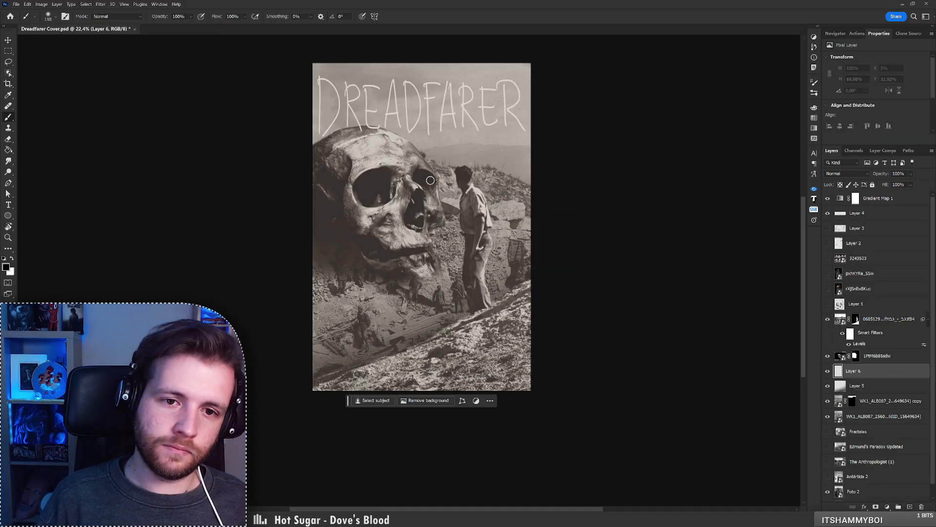
left_click(438, 229)
key("ctrl+z")
right_click(441, 193)
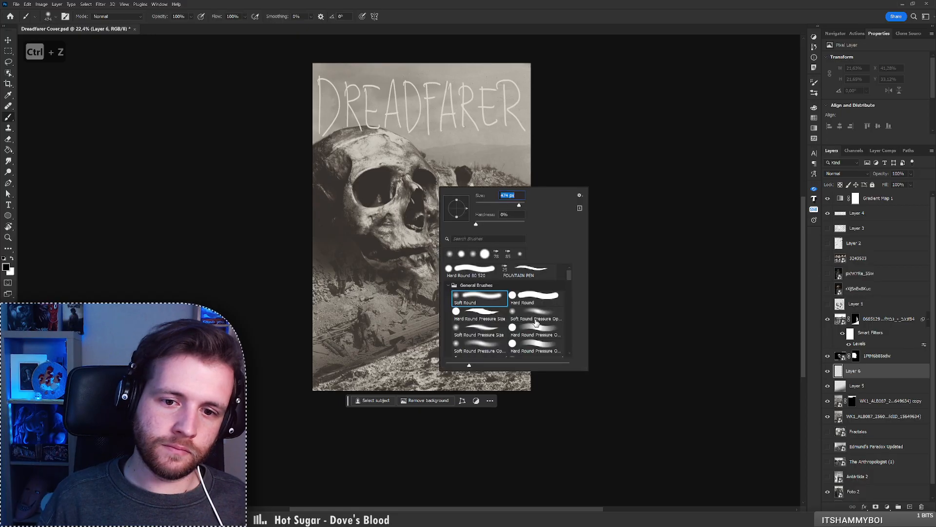
left_click(536, 322)
left_click(436, 186)
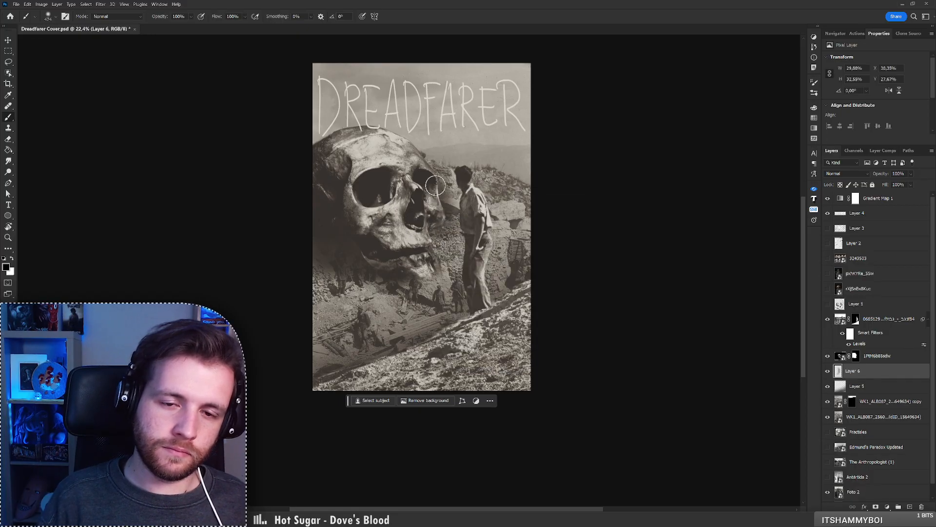
mouse_move(435, 185)
left_mouse_down()
mouse_move(422, 221)
mouse_move(437, 210)
mouse_move(483, 217)
mouse_move(473, 200)
mouse_move(472, 212)
left_mouse_up()
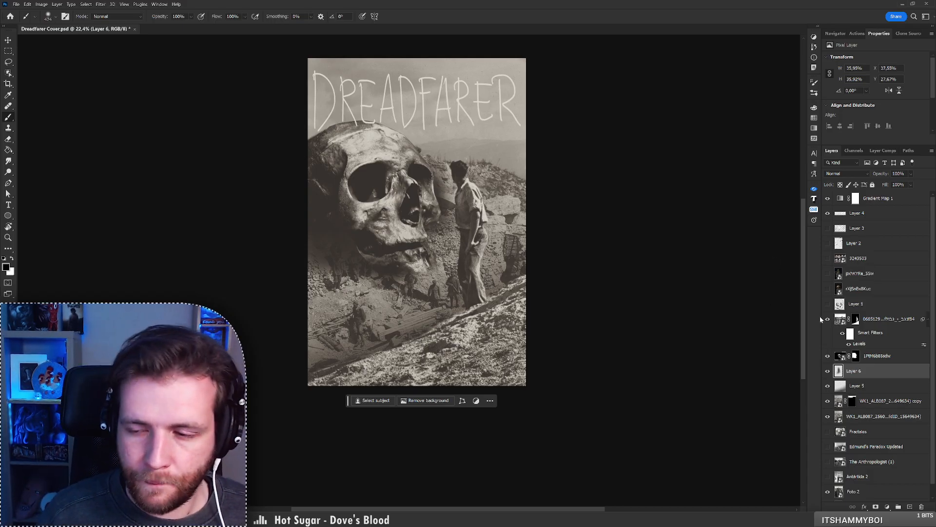
Show the pxhKYRe_SSw skull photo, scale it to 283.49%, and position its skull over the lower half of the cover
left_click(827, 273)
left_click(857, 273)
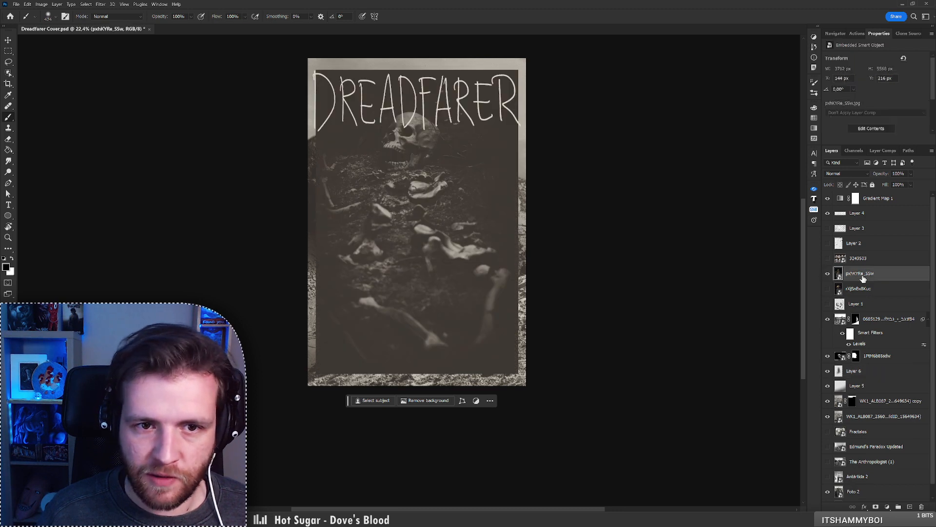
left_click_drag(445, 145, 428, 240)
key("ctrl+t")
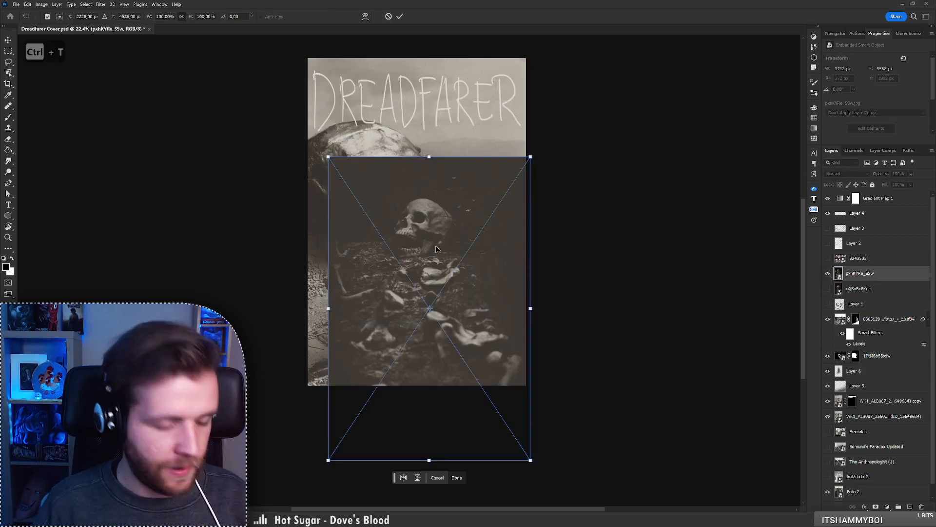
left_click_drag(334, 308, 143, 308)
left_click_drag(400, 100, 408, 291)
key("Return")
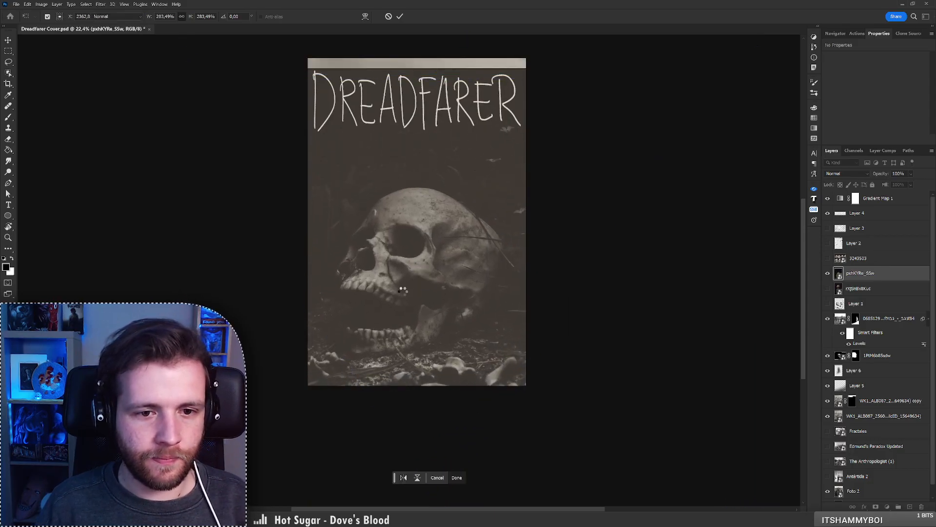
key("b")
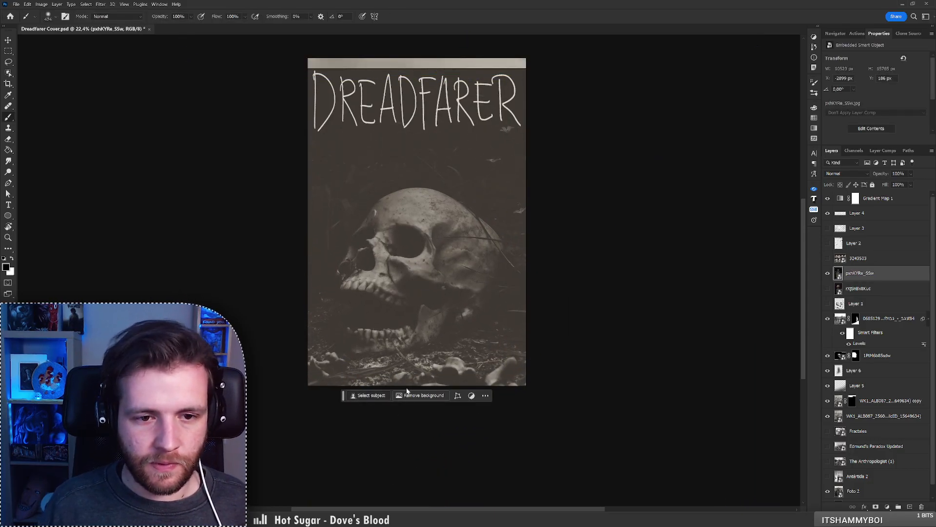
Select the skull as the photo's subject and mask out everything around it
left_click(369, 395)
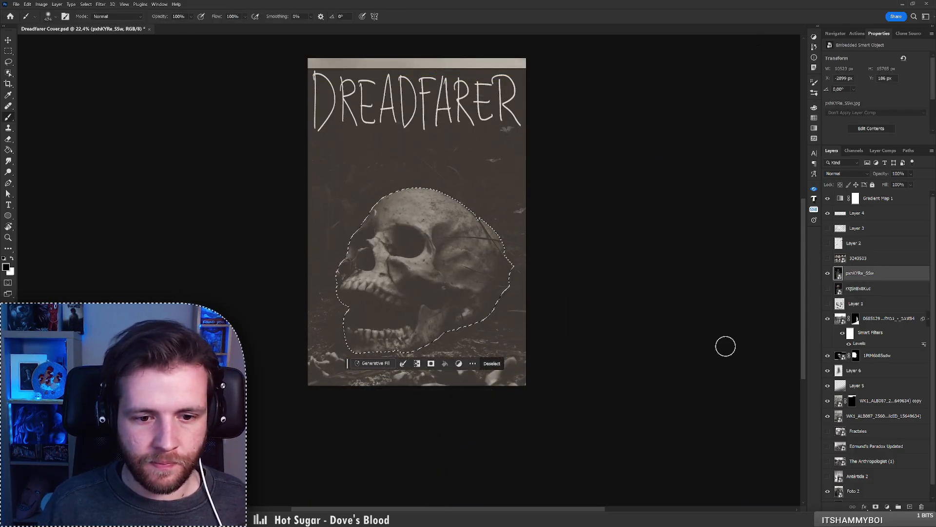
left_click(876, 507)
left_click(827, 275)
left_click(827, 274)
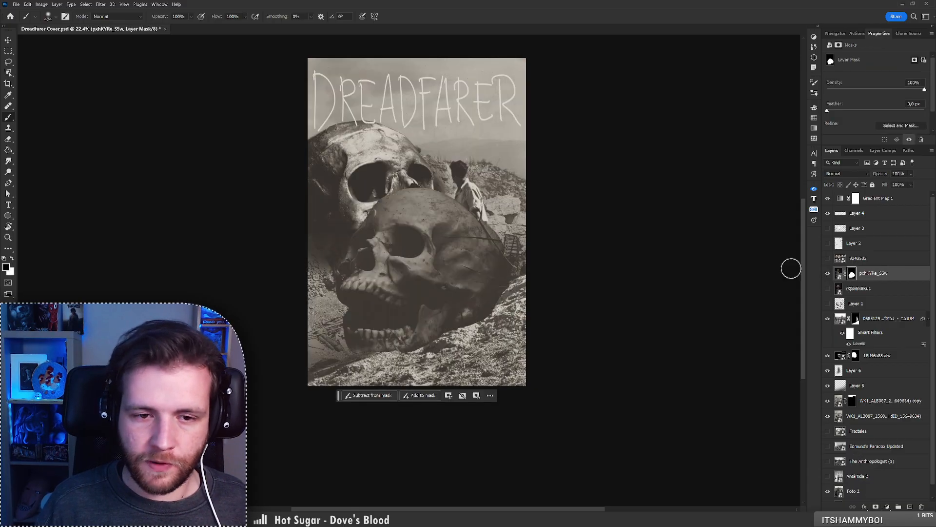
Flip the masked skull horizontally, enlarge it to about 12040 by 18061 px, and place it over the existing giant skull
key("ctrl+t")
right_click(425, 263)
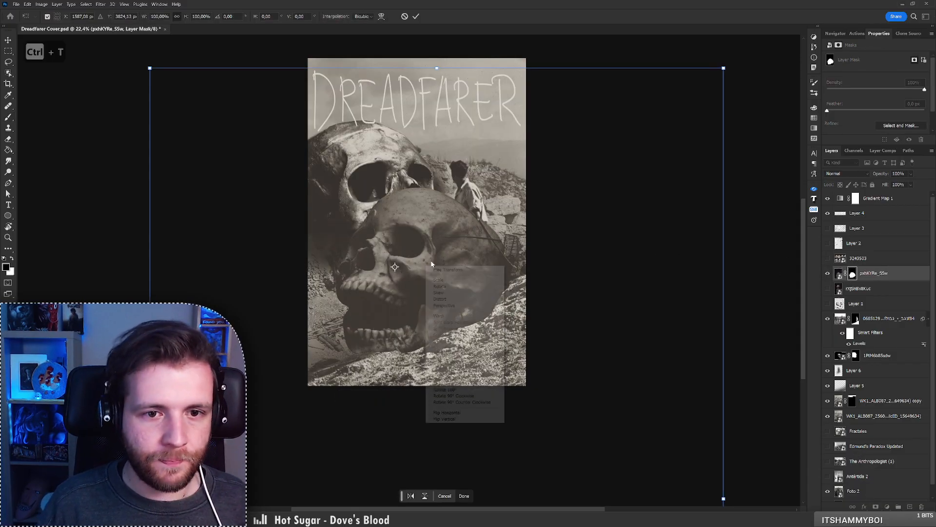
left_click(448, 409)
left_click_drag(408, 304, 382, 188)
left_click_drag(631, 438, 665, 461)
left_click_drag(425, 168, 424, 182)
key("Return")
key("b")
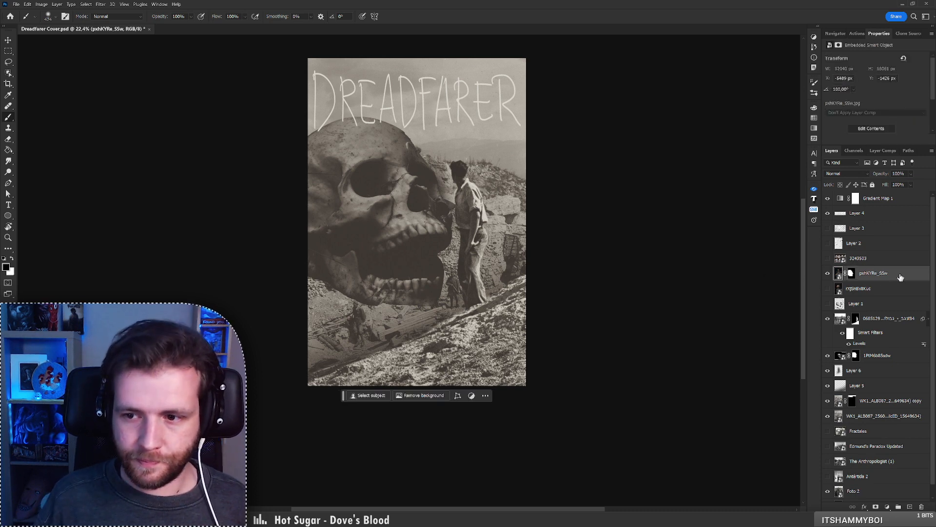
Move the new skull below the standing man's layer and brighten it with Levels, midtones 1.56 and white point 196
left_click_drag(902, 276, 883, 348)
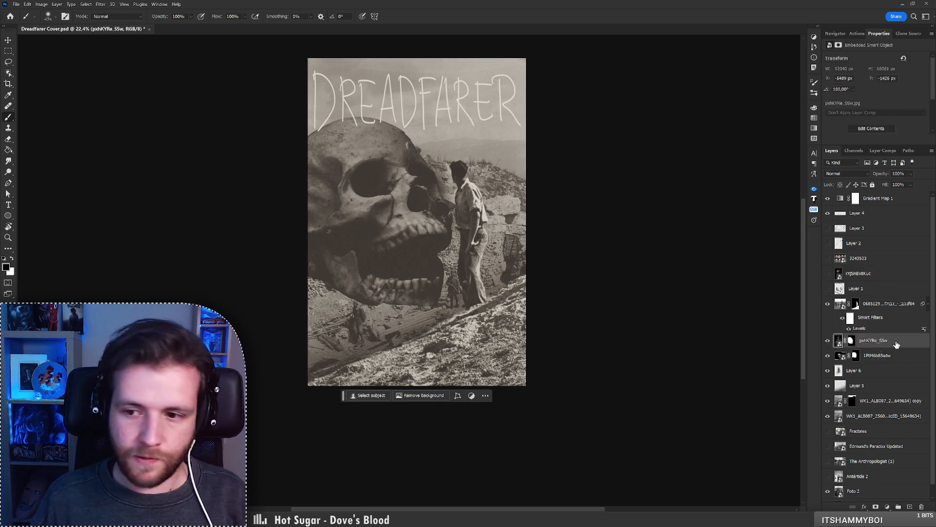
key("ctrl+l")
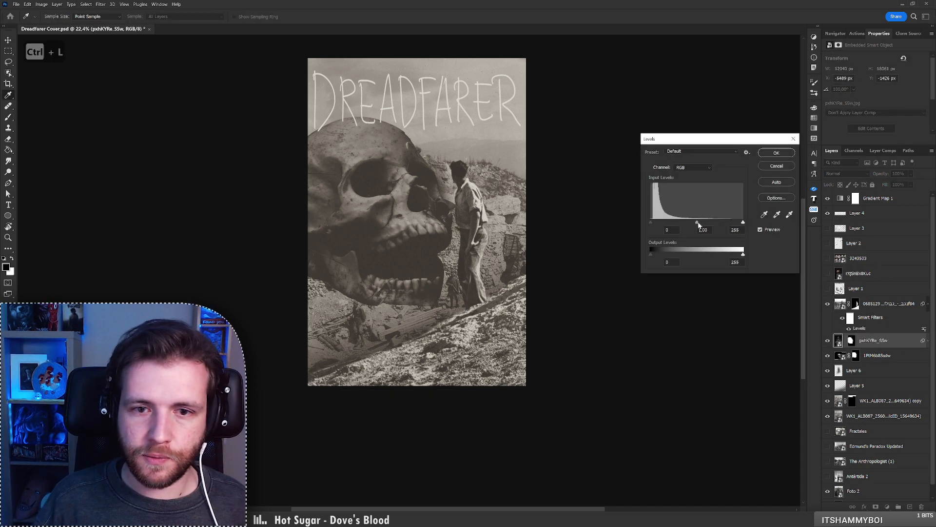
left_click_drag(698, 223, 656, 233)
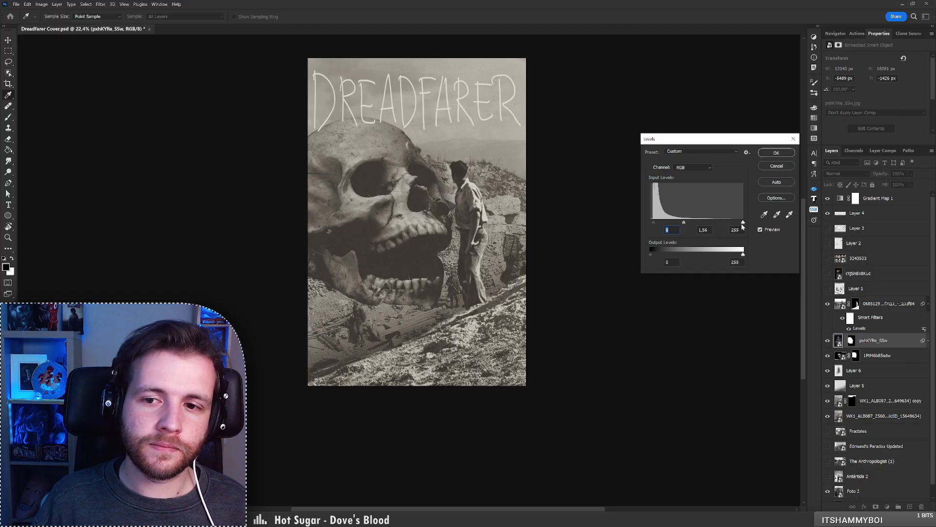
left_click_drag(743, 223, 721, 226)
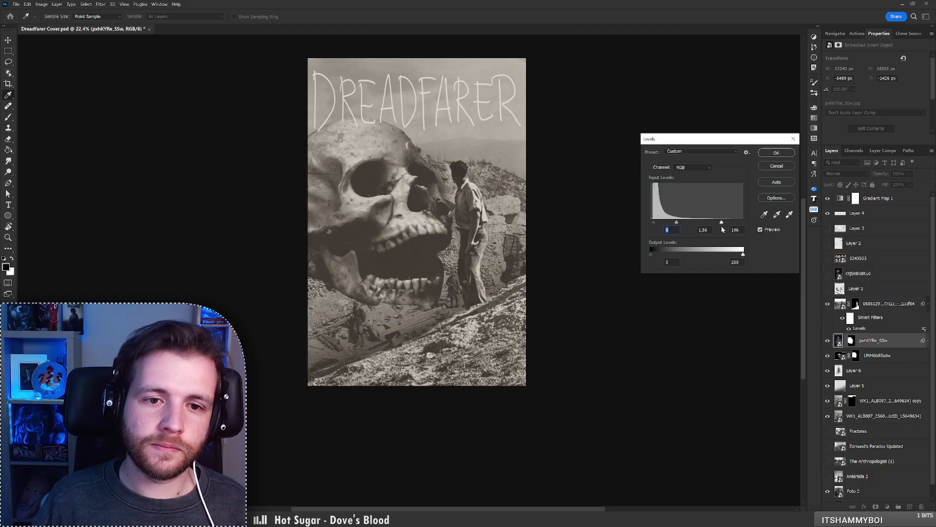
left_click(775, 153)
Rotate the masked skull about 4.78° counterclockwise and position it against the cover's left edge, facing the standing man
key("ctrl+t")
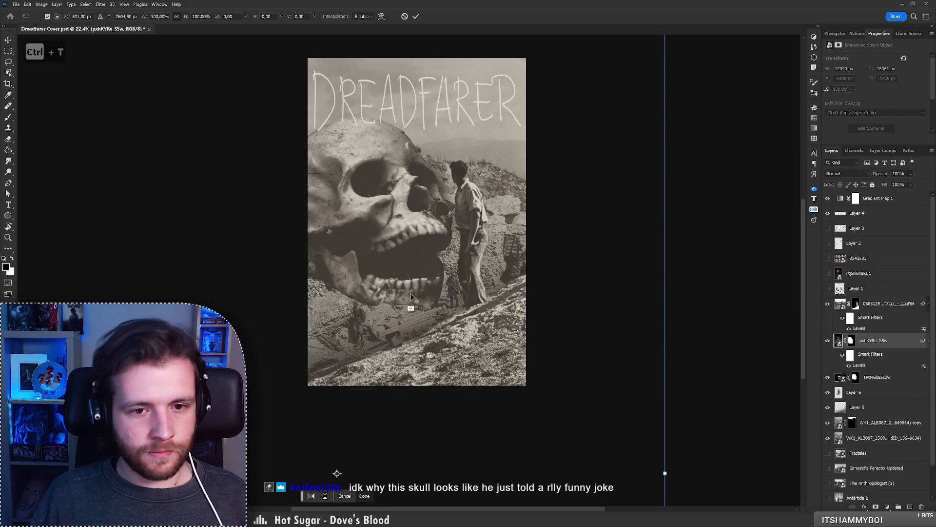
mouse_move(688, 271)
left_mouse_down()
mouse_move(686, 247)
mouse_move(687, 255)
left_mouse_up()
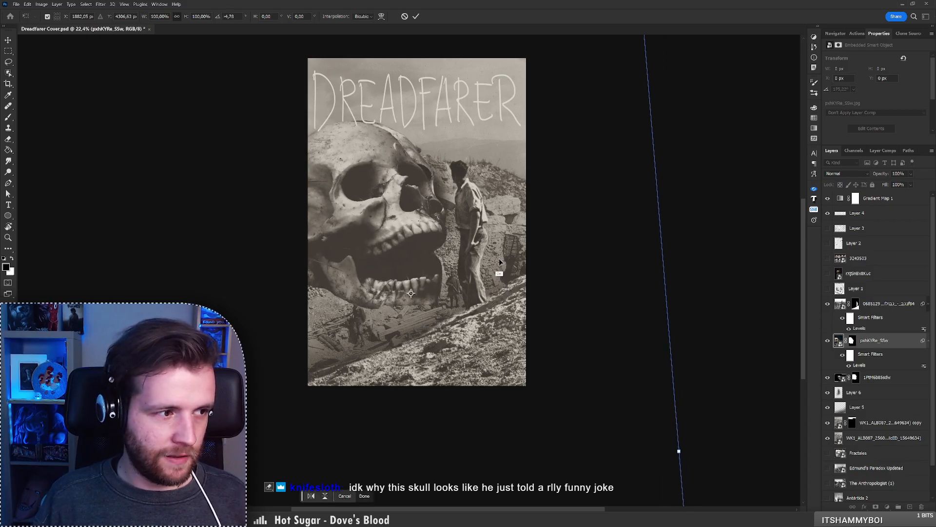
left_click_drag(499, 262, 508, 265)
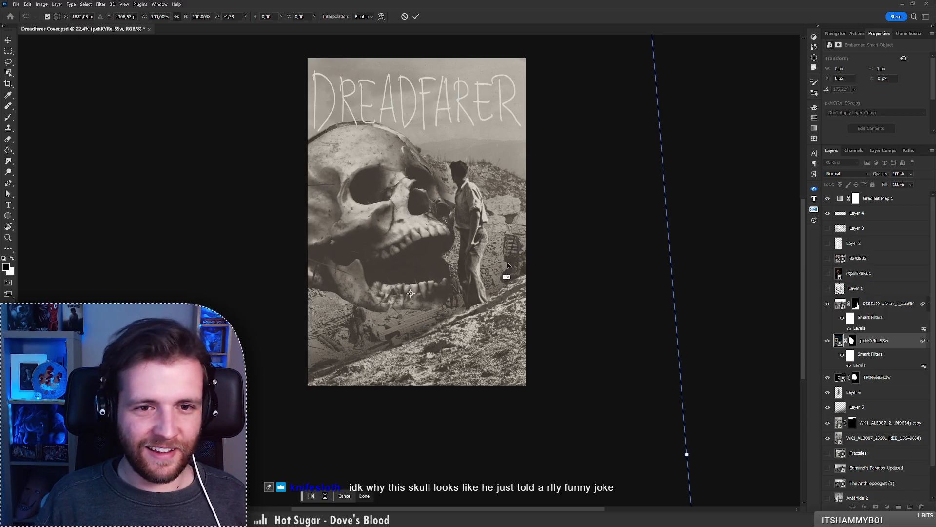
left_click_drag(697, 320, 698, 381)
left_click_drag(451, 249, 445, 261)
key("ctrl+z")
key("ctrl+z")
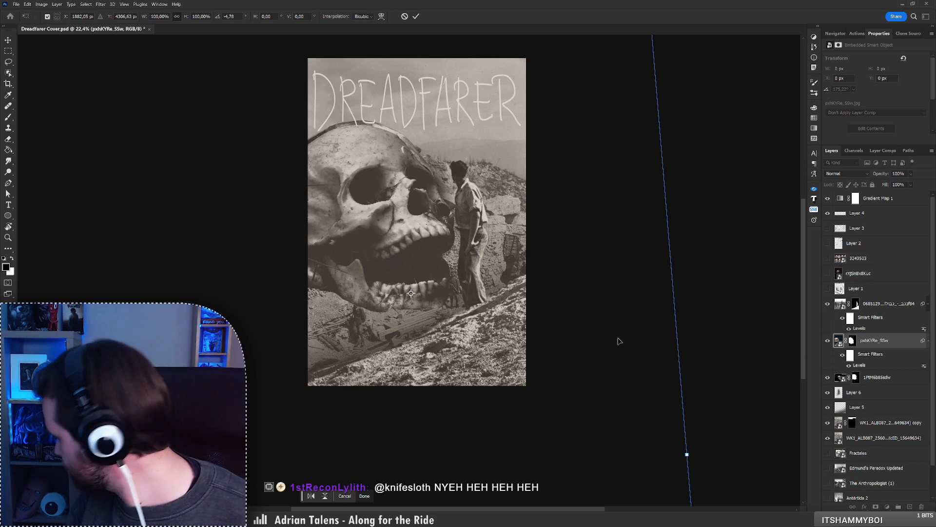
key("Return")
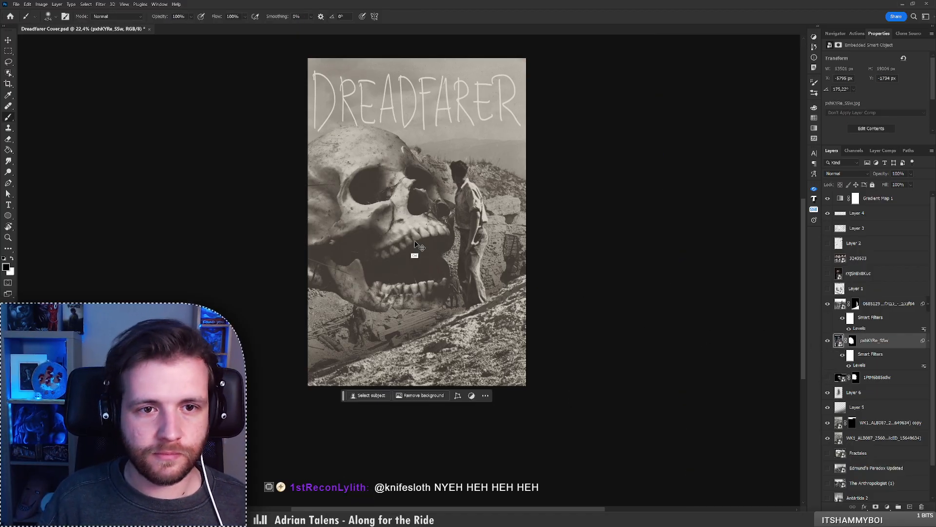
left_click_drag(415, 243, 409, 237)
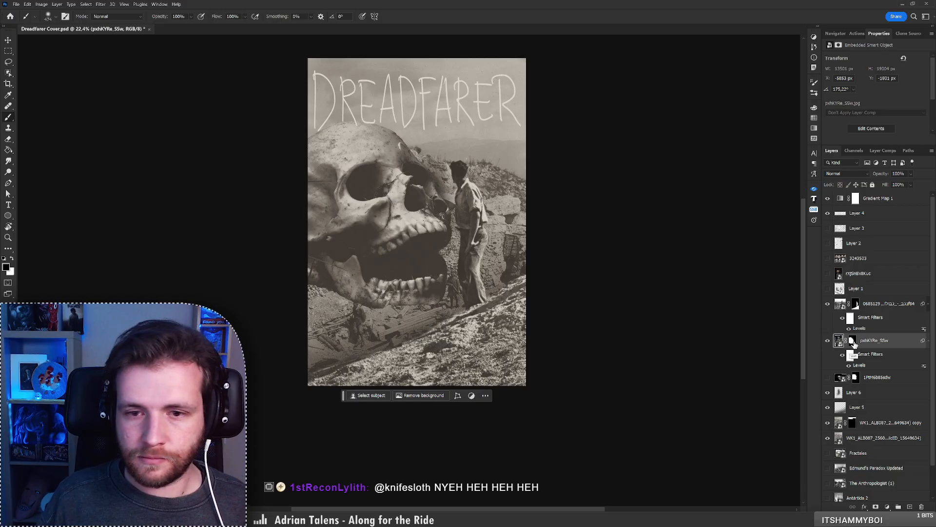
left_click(853, 342, "shift")
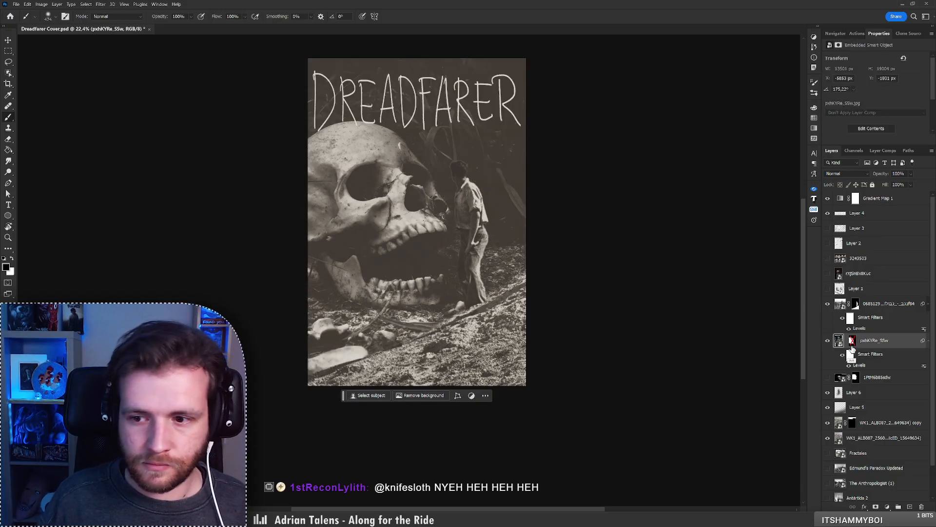
left_click(852, 344, "shift")
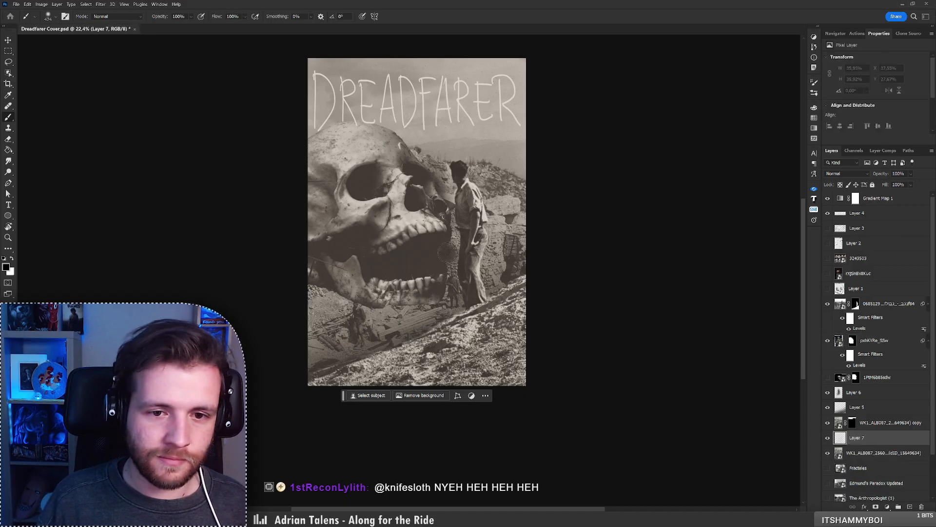
key("ctrl+z")
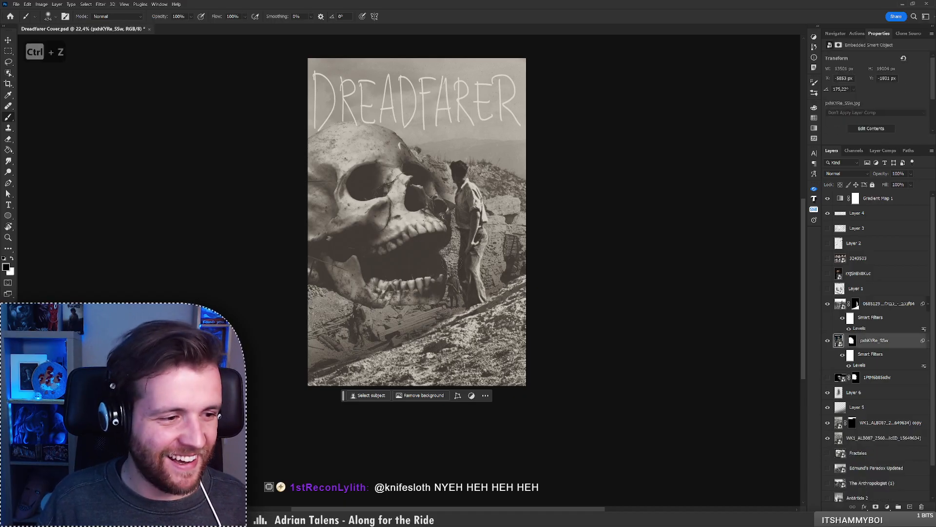
key("ctrl+shift+alt+n")
key("x")
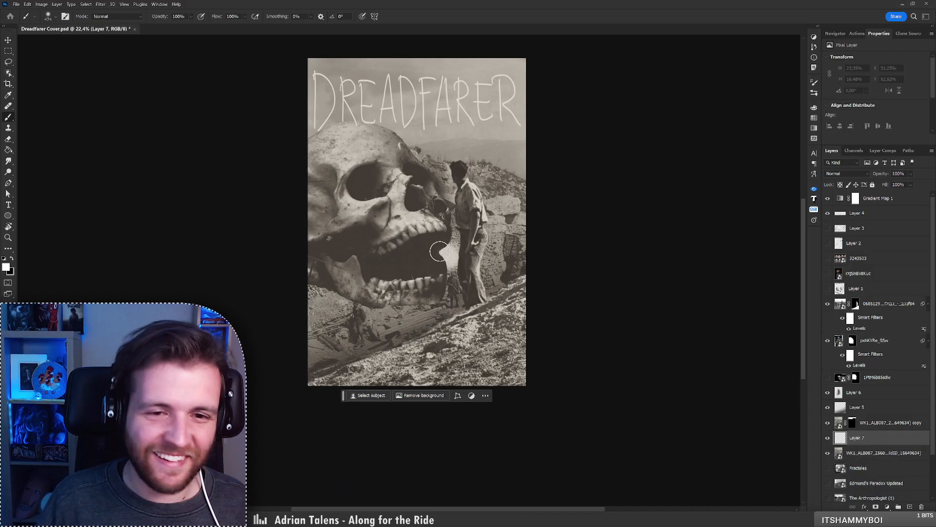
key("ctrl+z")
Paint the lower jaw out of the skull on its layer mask with a soft round brush
left_click(852, 341)
key("x")
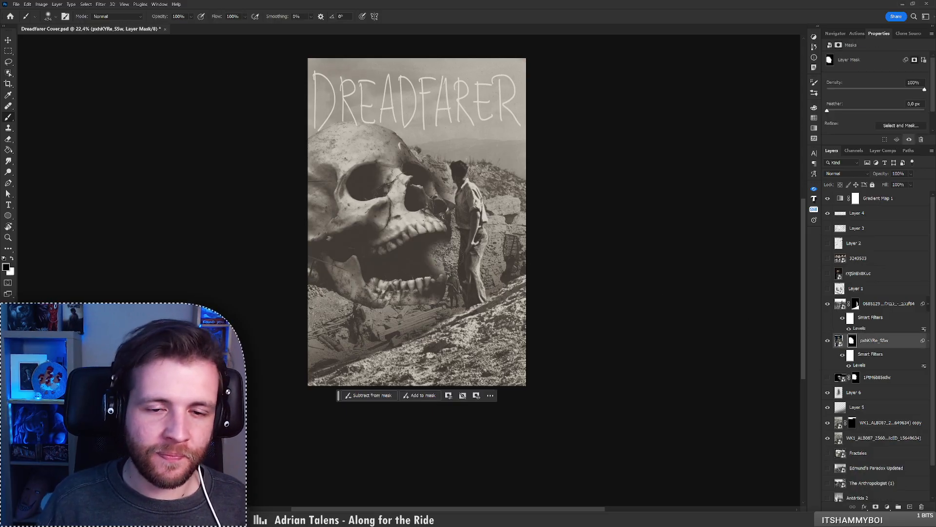
key("ctrl+z")
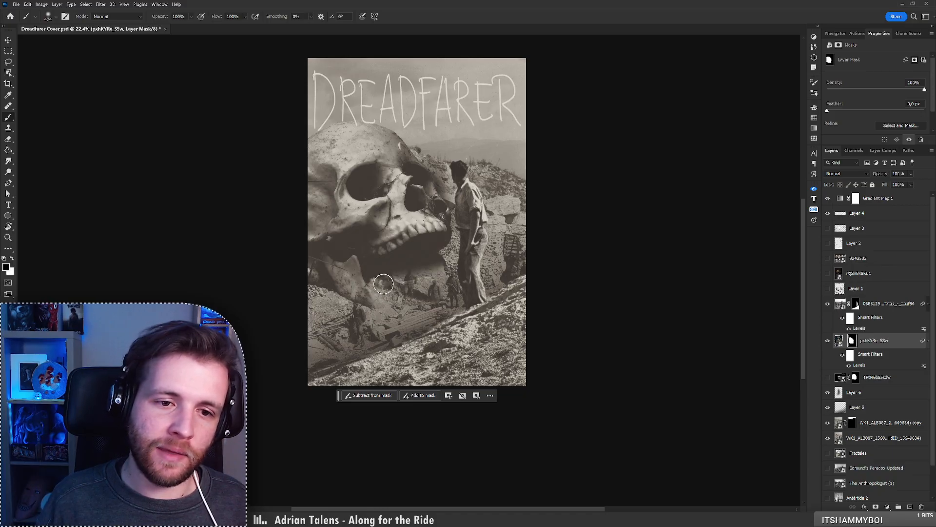
mouse_move(383, 284)
left_mouse_down()
mouse_move(343, 288)
mouse_move(340, 269)
mouse_move(353, 265)
mouse_move(344, 259)
mouse_move(355, 268)
mouse_move(348, 276)
mouse_move(439, 273)
mouse_move(454, 246)
mouse_move(453, 264)
mouse_move(376, 279)
mouse_move(455, 255)
mouse_move(424, 251)
left_mouse_up()
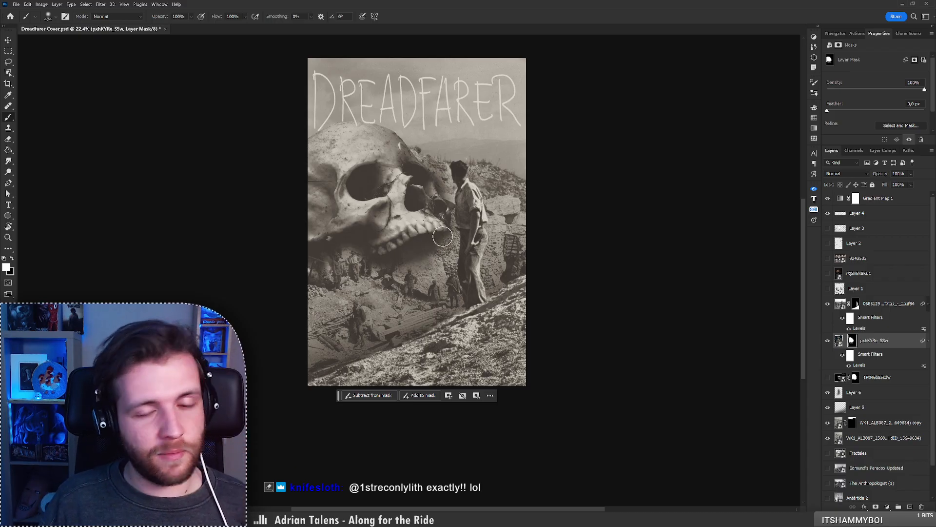
right_click(449, 244)
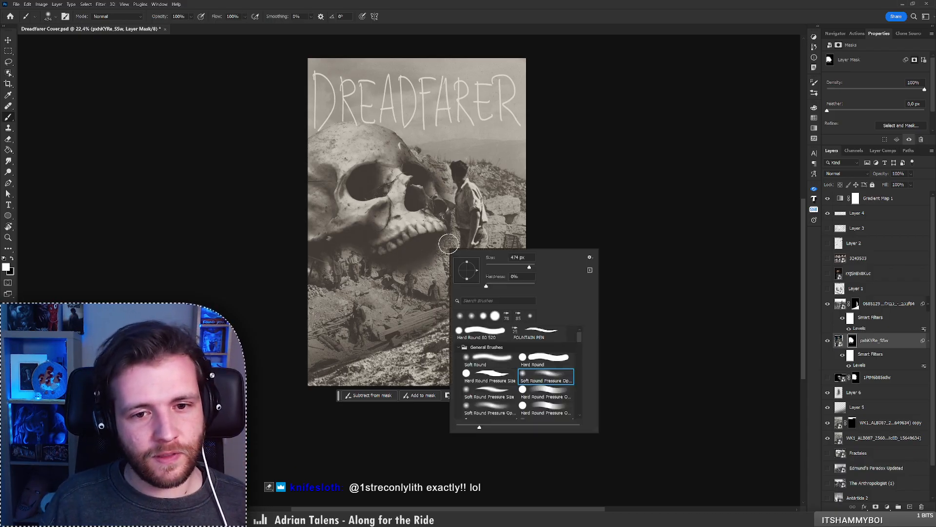
left_click(504, 268)
key("Return")
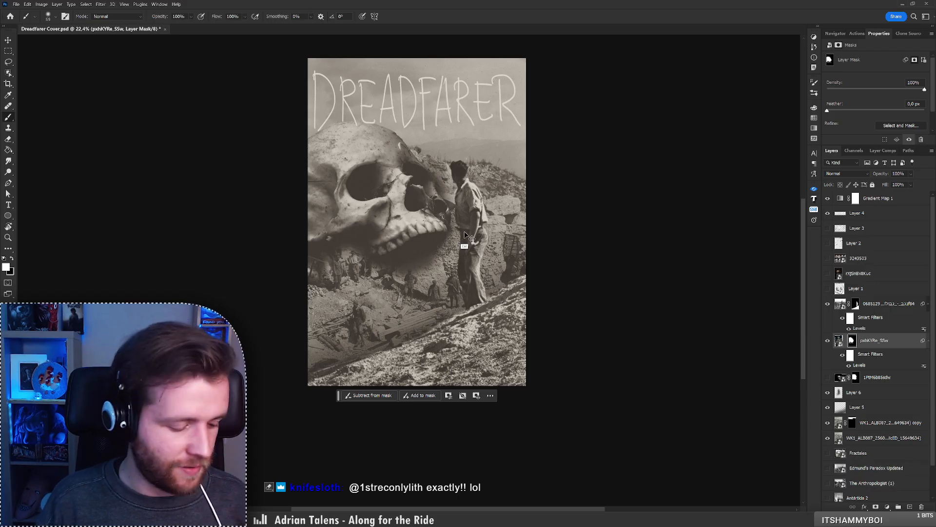
key("ctrl+t")
left_click_drag(510, 252, 510, 241)
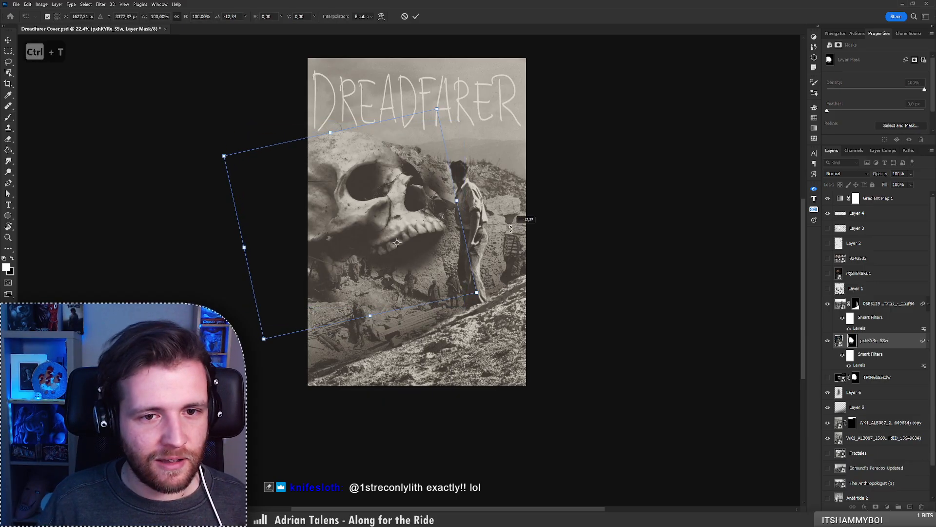
key("ctrl+z")
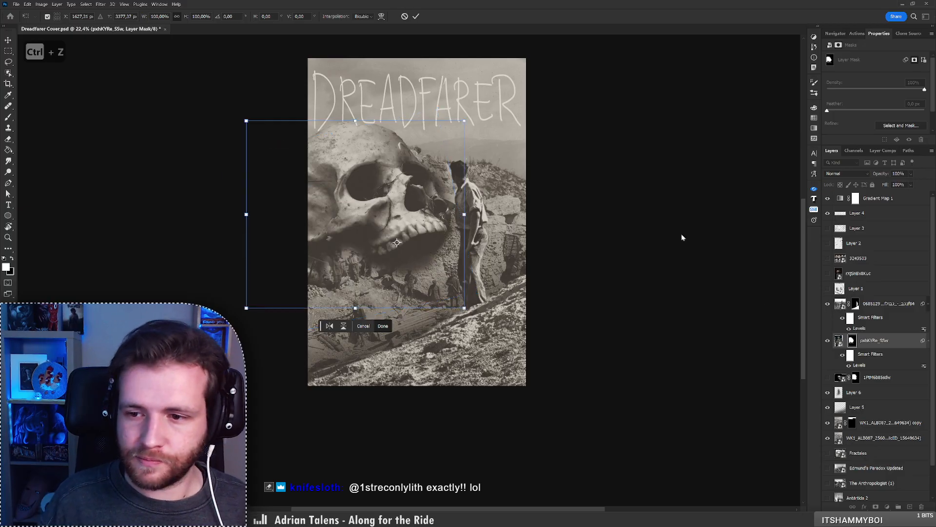
key("Escape")
key("b")
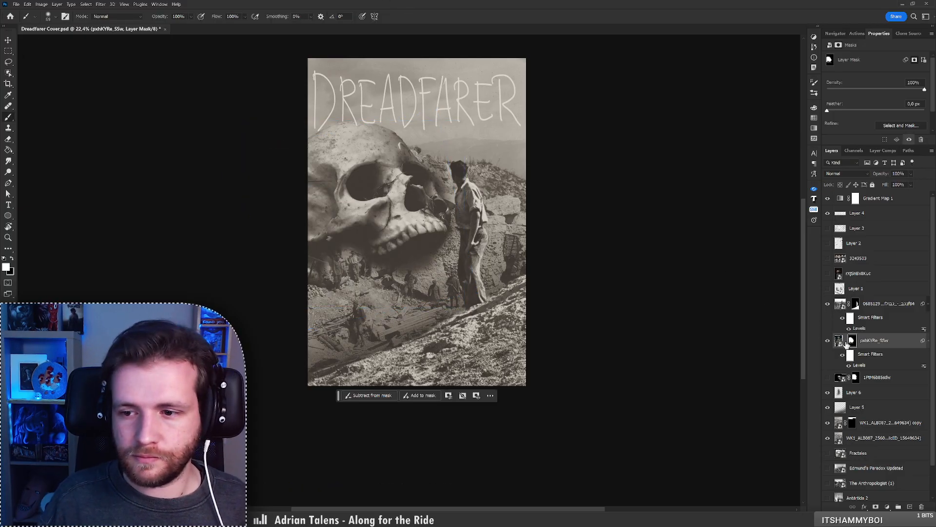
Rotate the jawless skull further counterclockwise to an angle of 169.83° and nudge it up and to the left
key("ctrl+t")
left_click(395, 213, "alt")
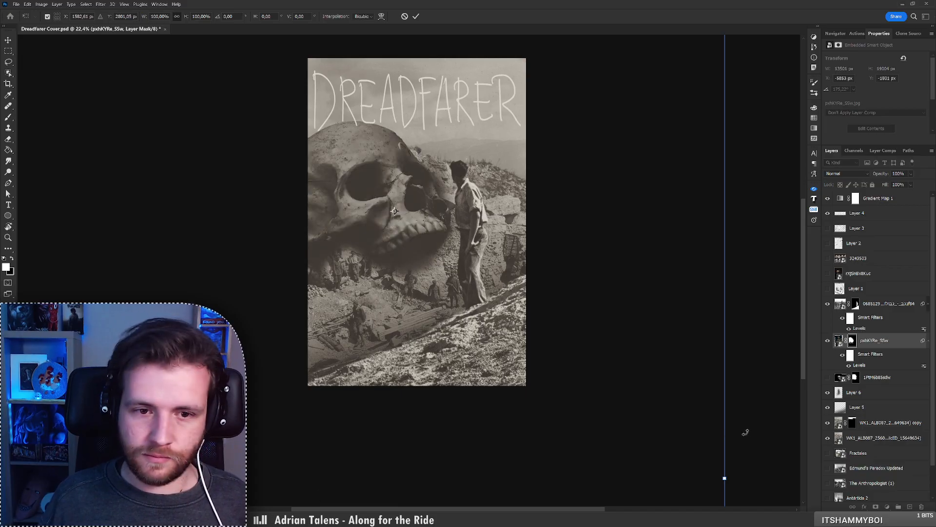
left_click_drag(744, 433, 754, 411)
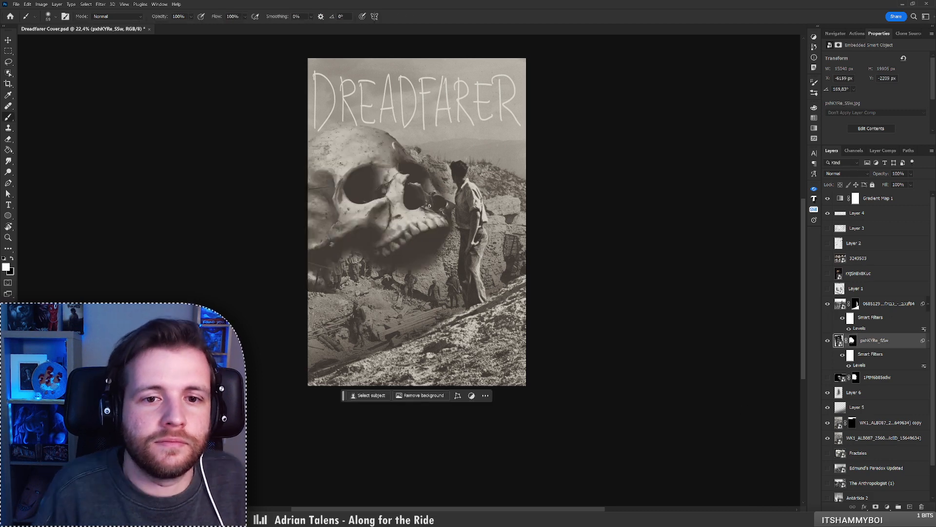
left_click_drag(426, 223, 416, 217)
Try to refine the underside of the skull on its layer mask, enlarging the soft brush to 600 px
left_click(852, 340)
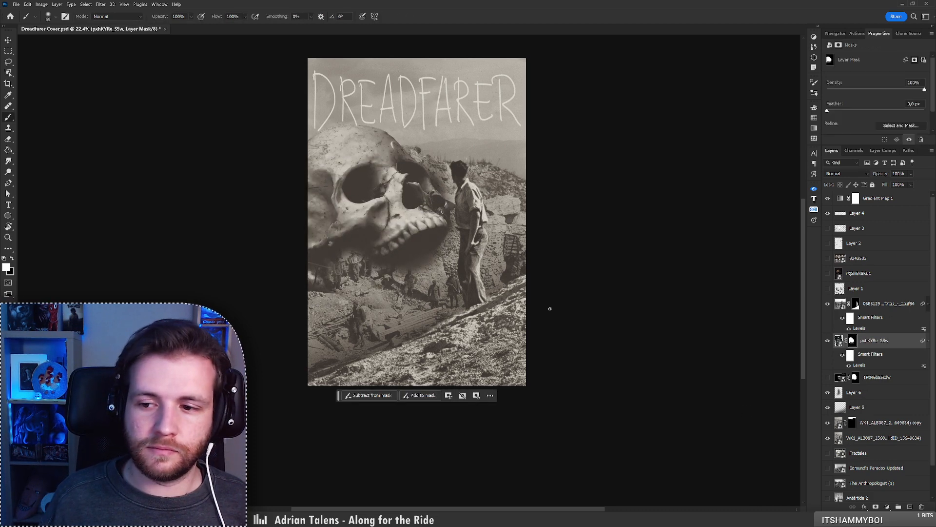
right_click(444, 281)
left_click_drag(443, 281, 462, 278)
left_click_drag(356, 293, 318, 297)
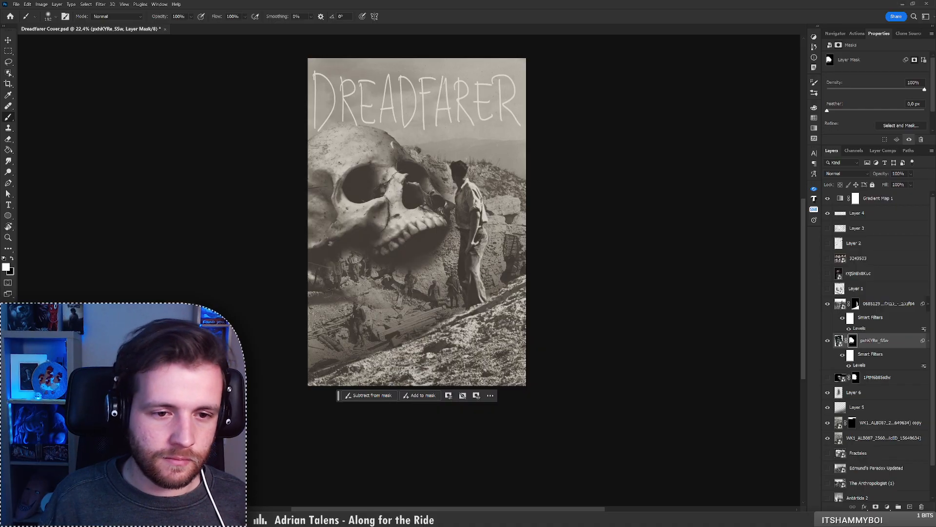
key("ctrl+z")
key("x")
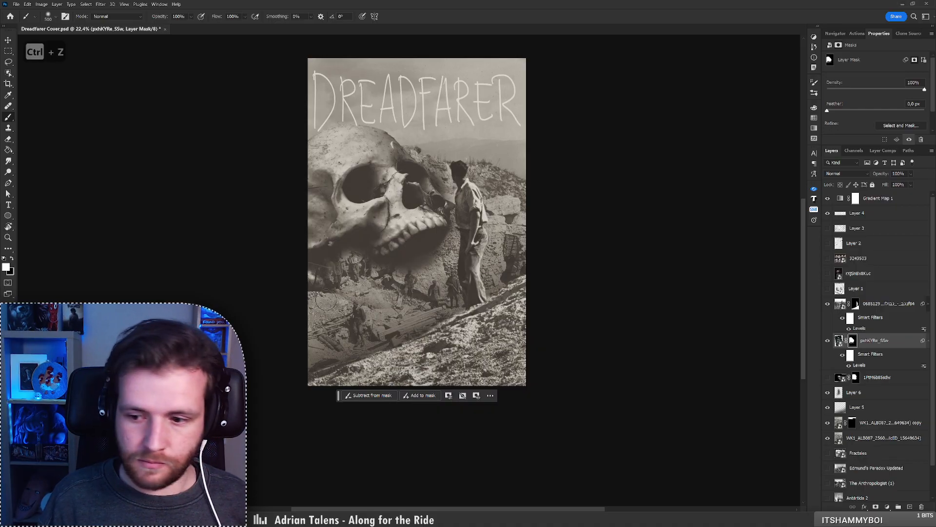
key("bracketright")
key("bracketright")
key("bracketright")
key("bracketright")
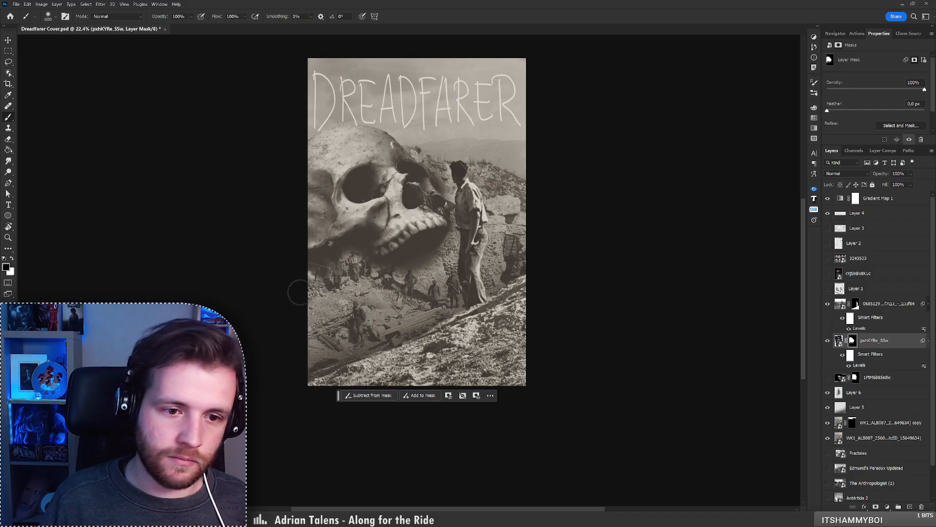
left_click_drag(348, 246, 383, 242)
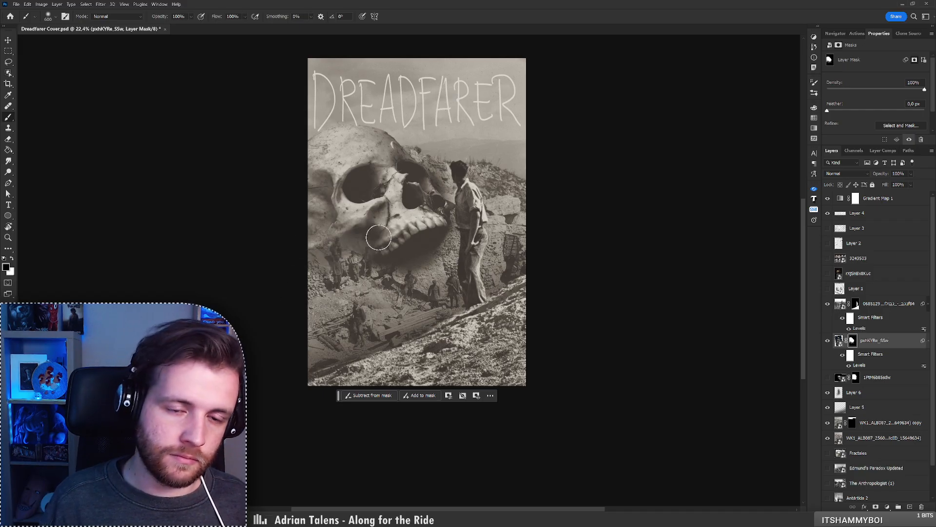
key("ctrl+z")
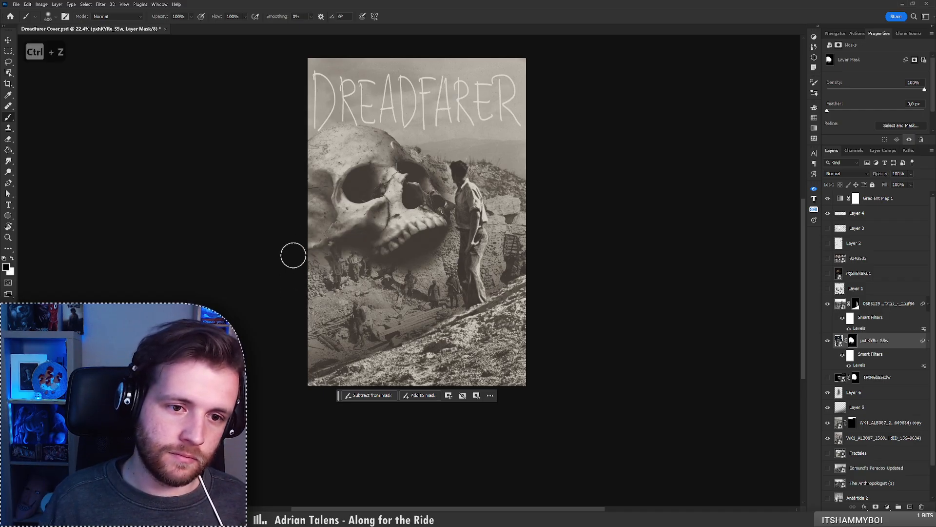
Compare the cover with and without Layer 6 and leave that layer hidden
key("z")
mouse_move(363, 253)
left_mouse_down()
mouse_move(309, 264)
mouse_move(419, 195)
left_mouse_up()
key("b")
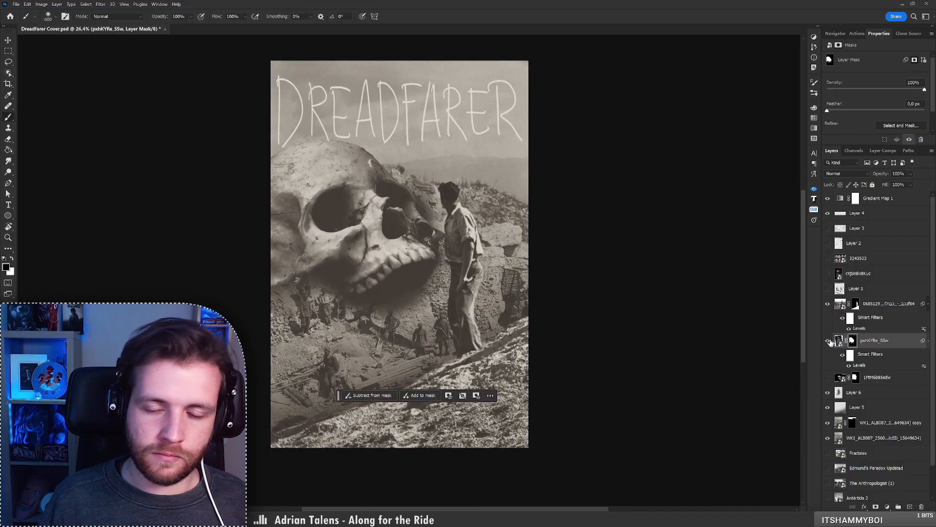
left_click(828, 392)
left_click(827, 392)
left_click(827, 392)
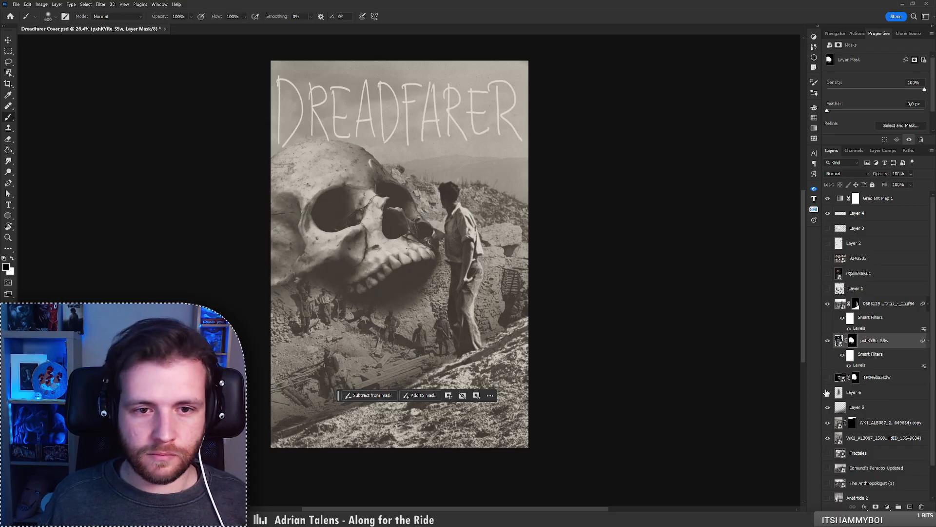
Examine the whole cover at a small size with and without the standing man's layer
key("z")
mouse_move(410, 214)
left_mouse_down()
mouse_move(363, 223)
mouse_move(385, 220)
left_mouse_up()
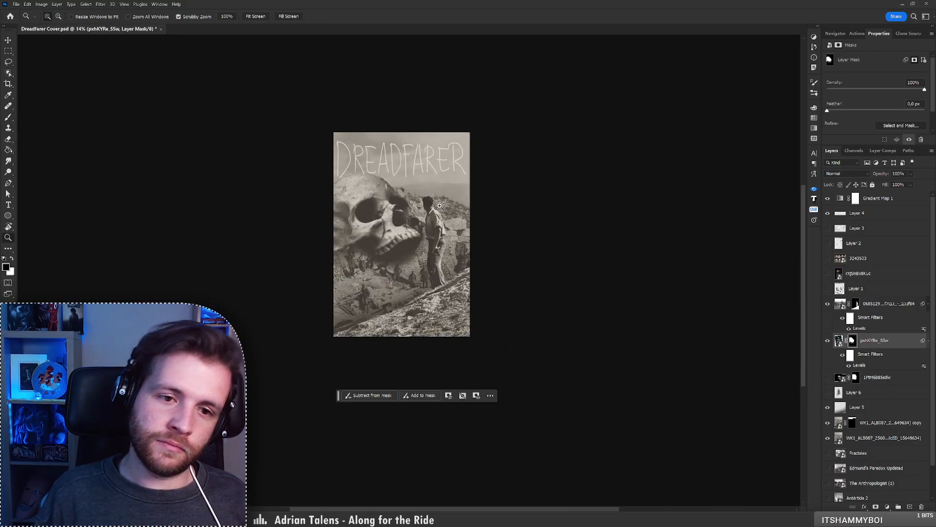
key("b")
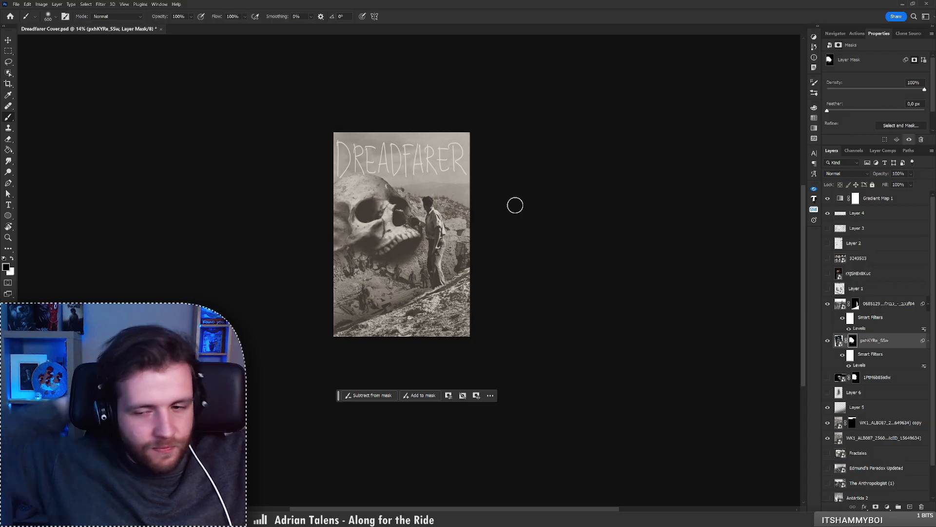
left_click(827, 303)
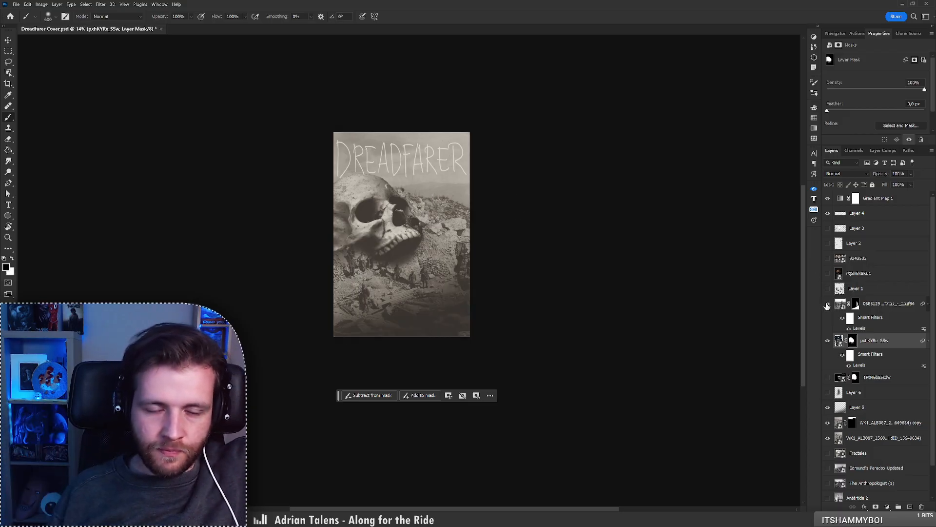
left_click(828, 304)
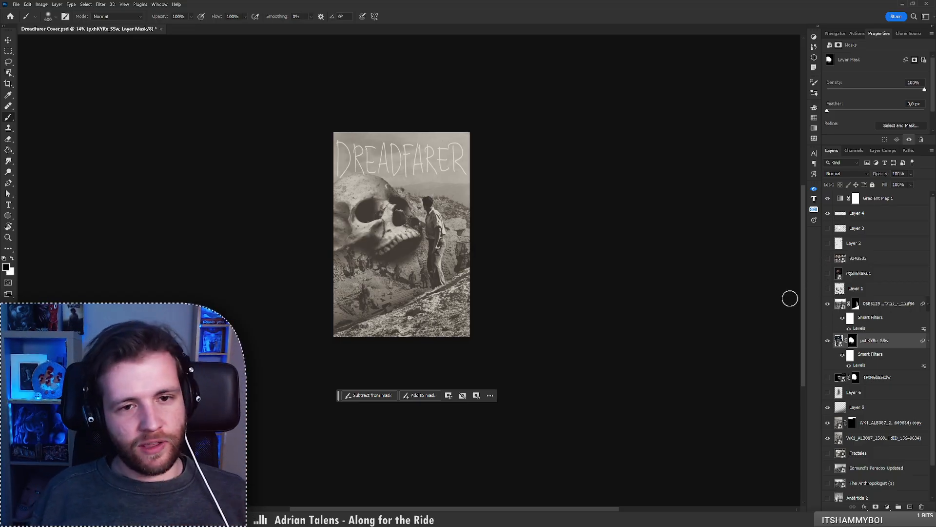
Show the rXjSnBx8Kuc skull photo, select its subject, and mask out everything around the skull
left_click(827, 274)
left_click(828, 275)
left_click(828, 274)
left_click(855, 276)
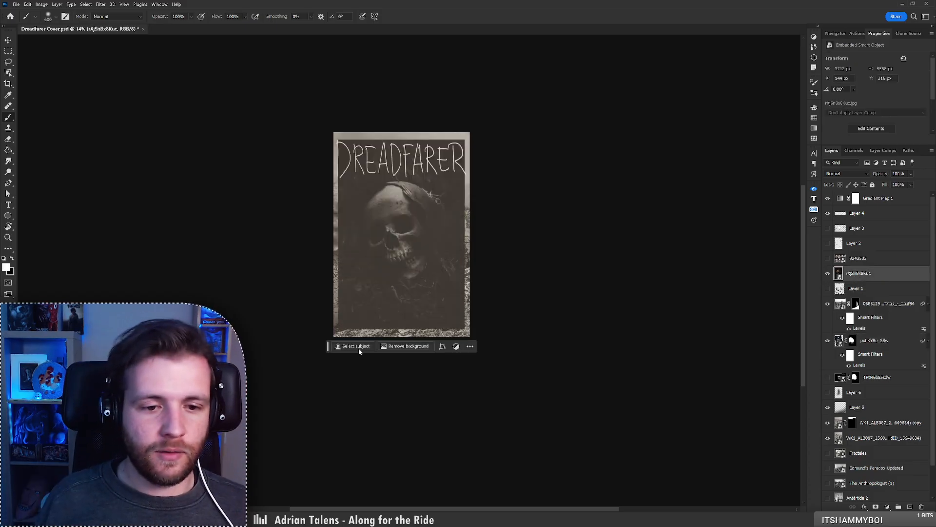
left_click(355, 347)
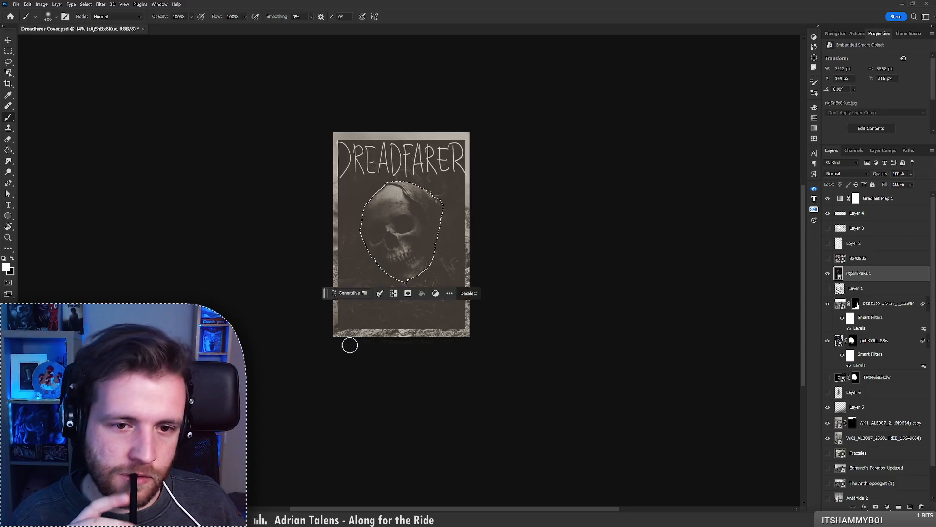
left_click(875, 507)
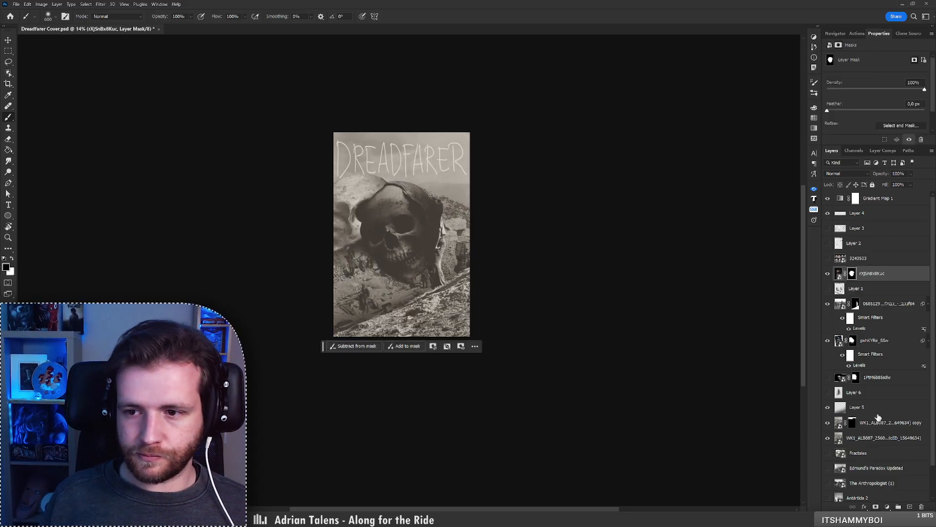
Place the rXjSnBx8Kuc skull layer directly beneath the standing man's layer and flip the skull horizontally
left_click_drag(875, 278, 832, 337)
key("ctrl+t")
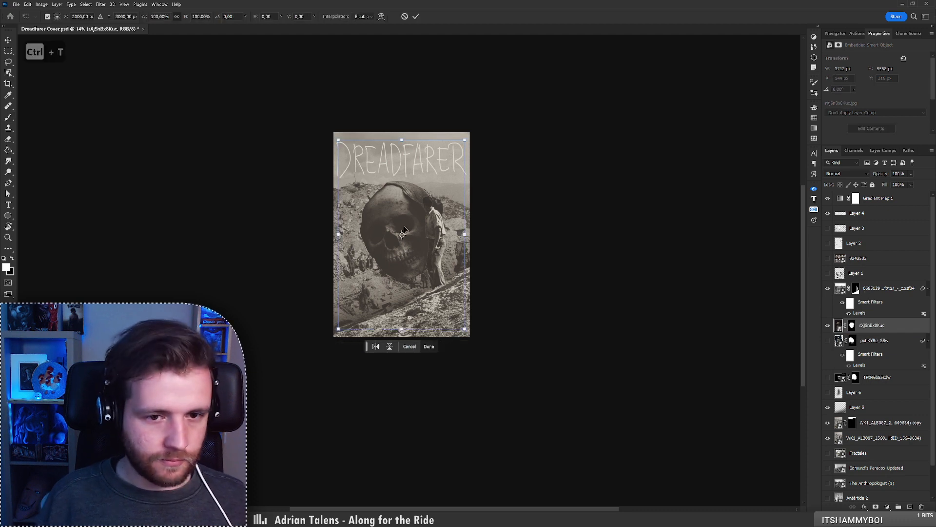
right_click(426, 250)
left_click(446, 397)
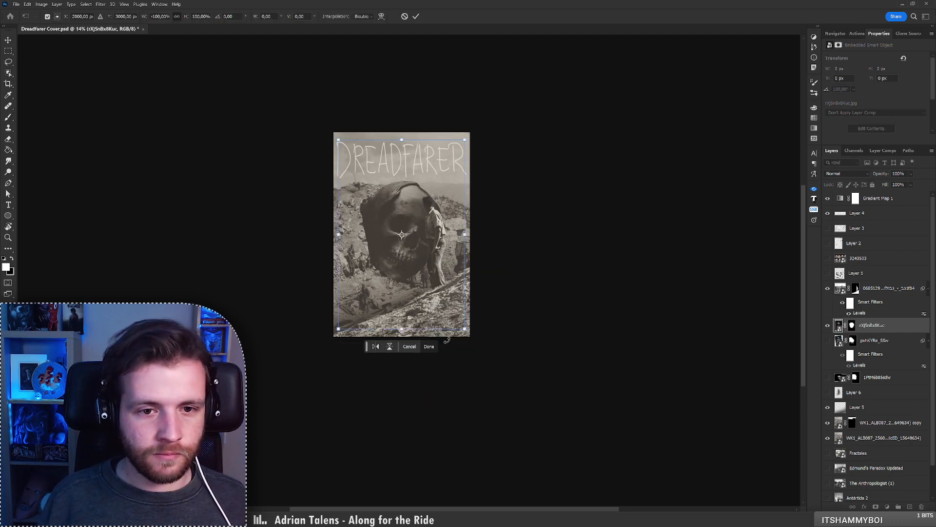
Shift the skull toward the cover's left edge and enlarge it to about 115.68%
left_click_drag(418, 272, 377, 267)
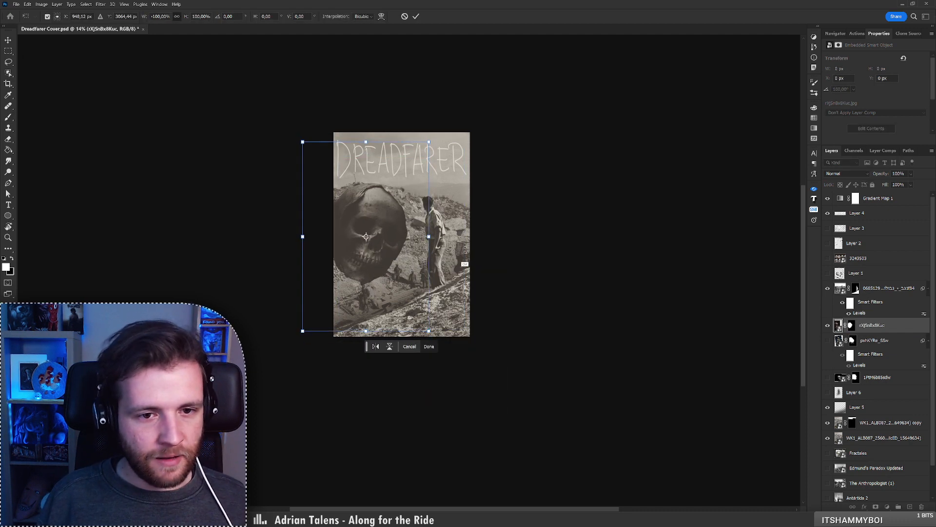
left_click_drag(430, 238, 439, 236)
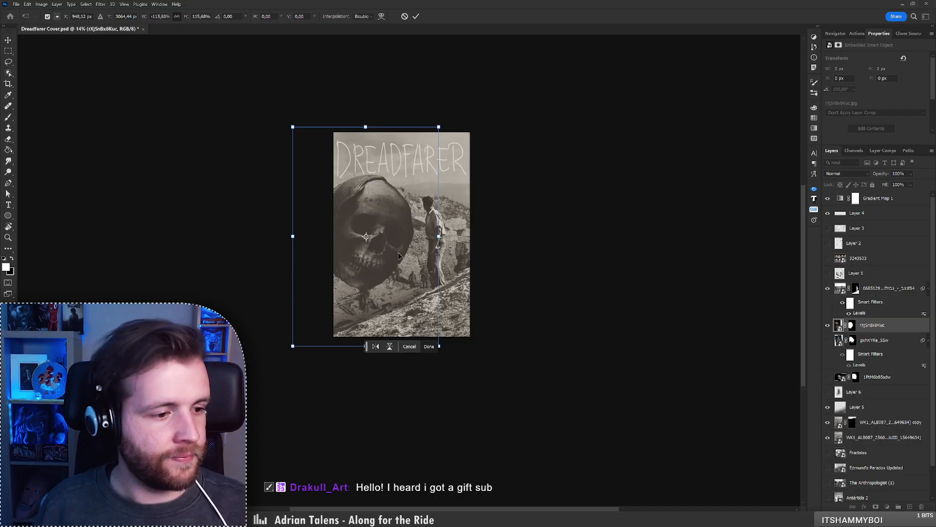
key("Return")
key("b")
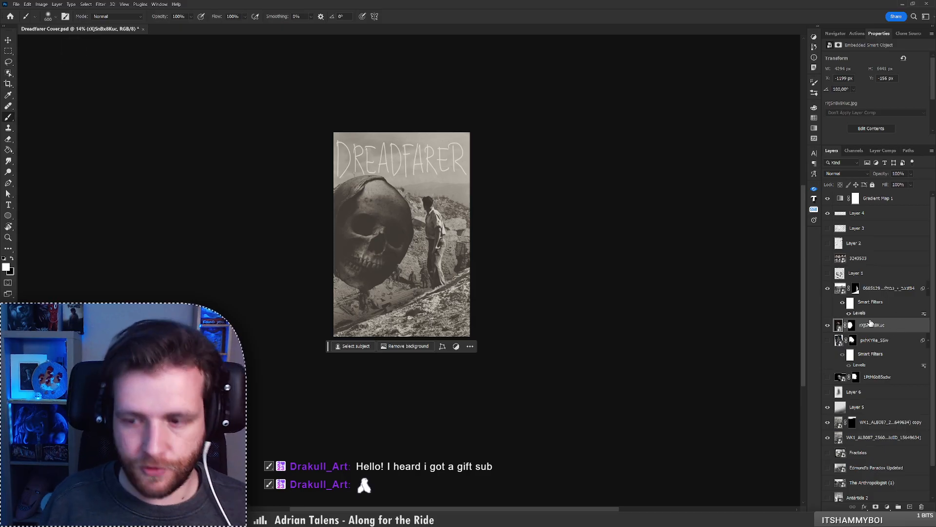
Apply Levels to the skull, setting the shadow input to 16 and brightening the midtones
key("ctrl+l")
left_click_drag(697, 222, 656, 222)
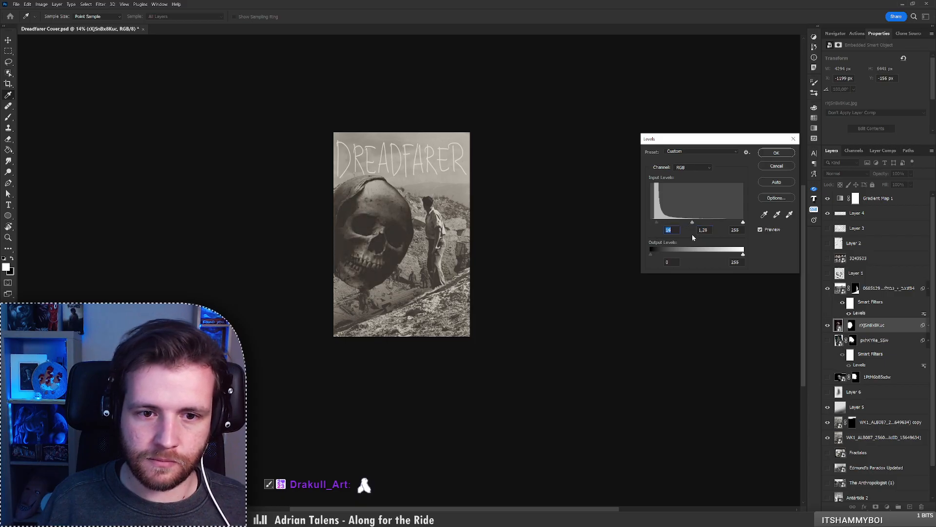
left_click(774, 152)
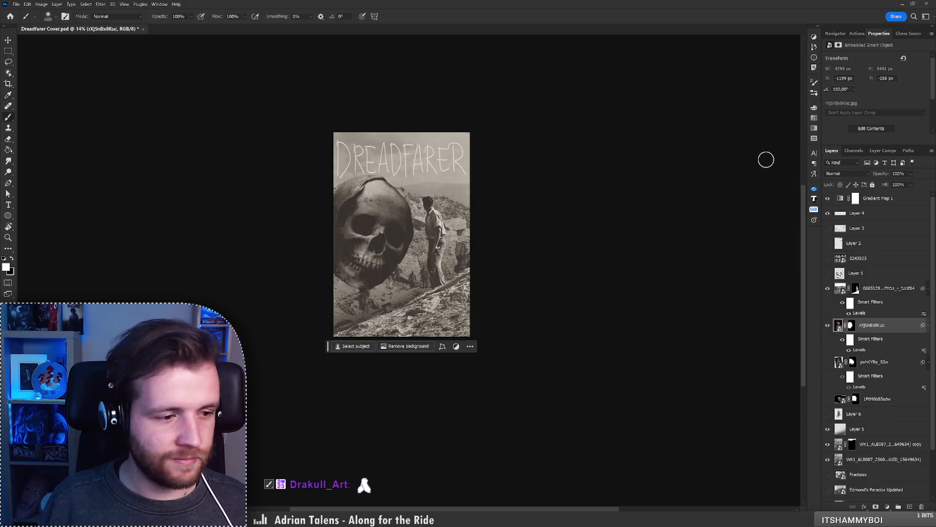
Soften the skull's lower and right edges into the hillside on its layer mask with the soft brush
left_click(851, 325)
key("x")
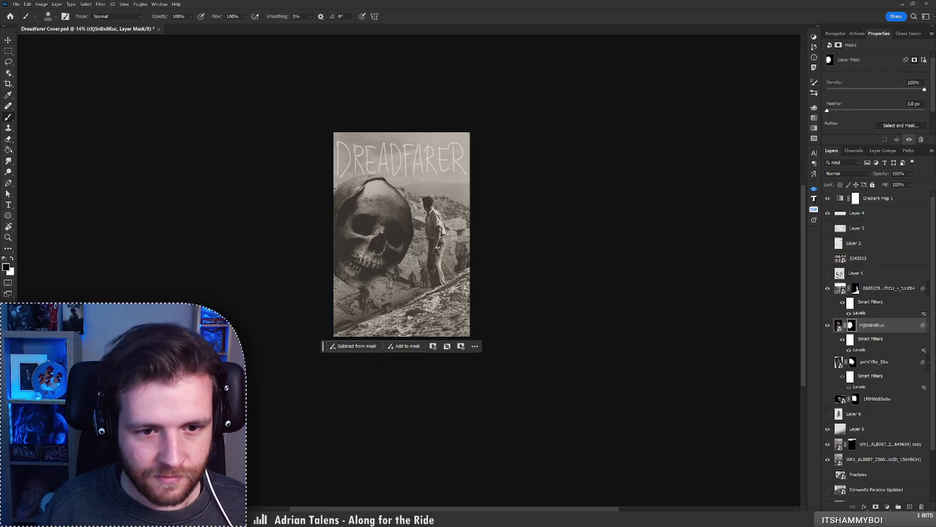
key("ctrl+z")
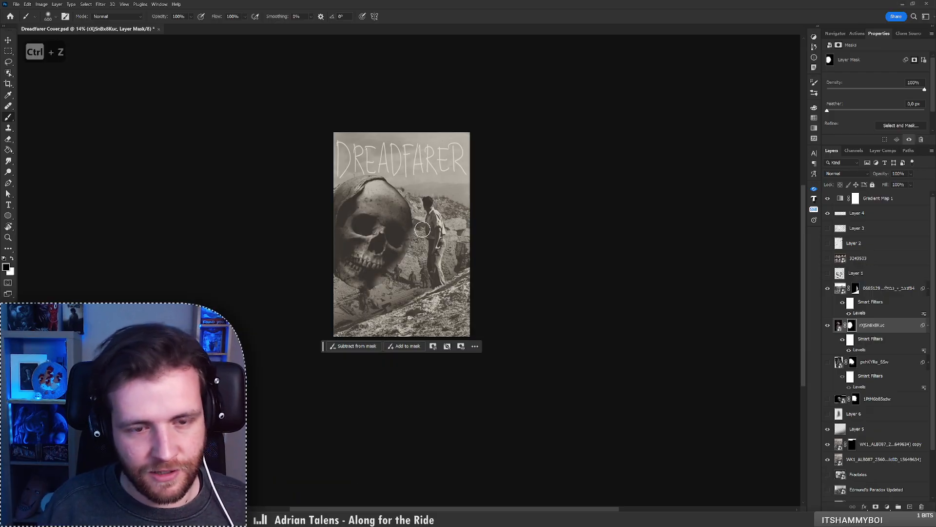
key("x")
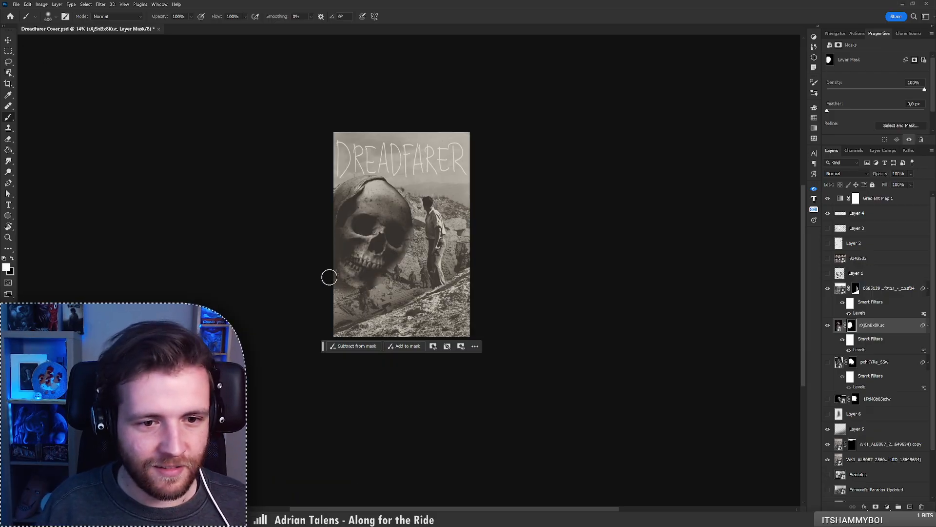
key("ctrl+z")
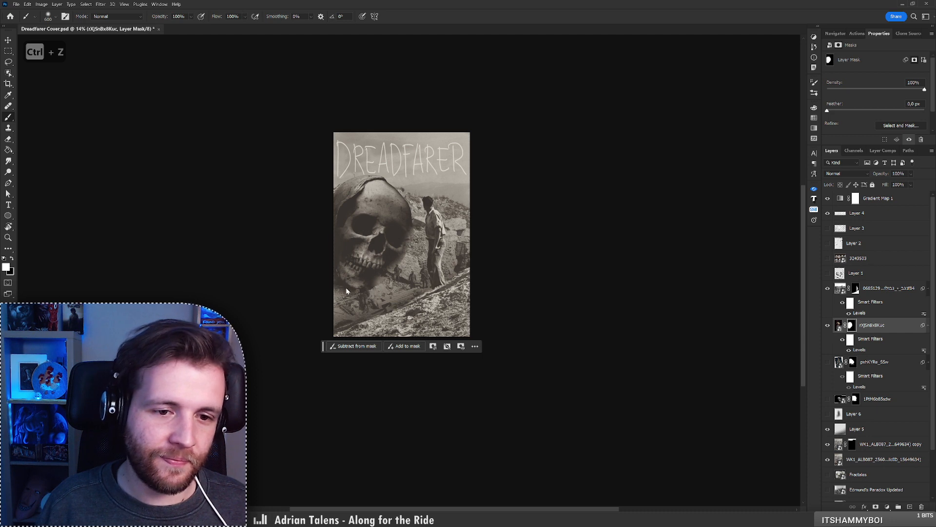
key("x")
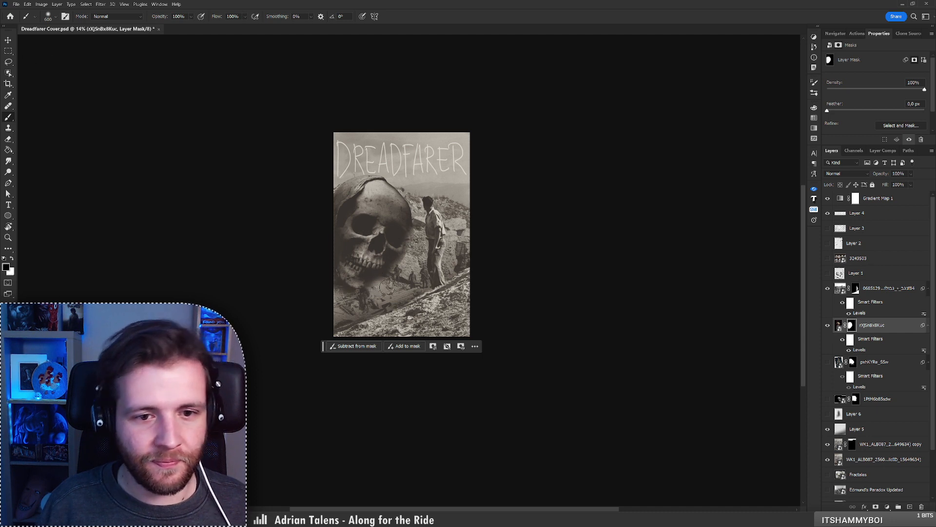
key("x")
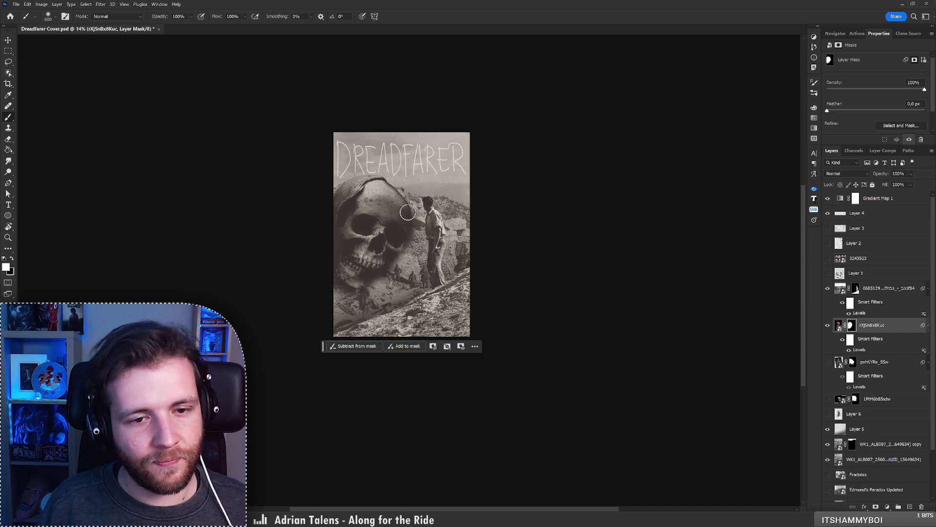
Readjust the skull's Levels filter to a shadow input of 10 and a midtone value of 2.04
key("z")
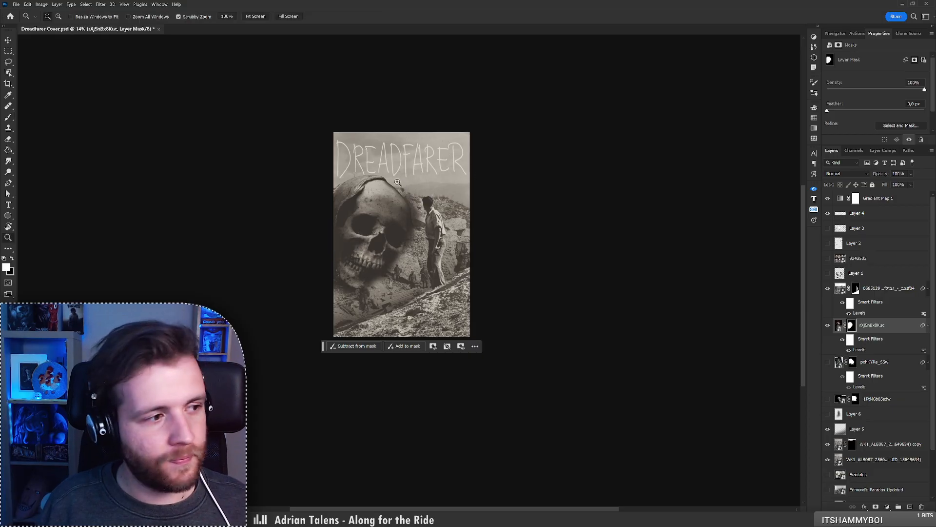
mouse_move(388, 181)
left_mouse_down()
mouse_move(361, 183)
mouse_move(400, 182)
left_mouse_up()
key("b")
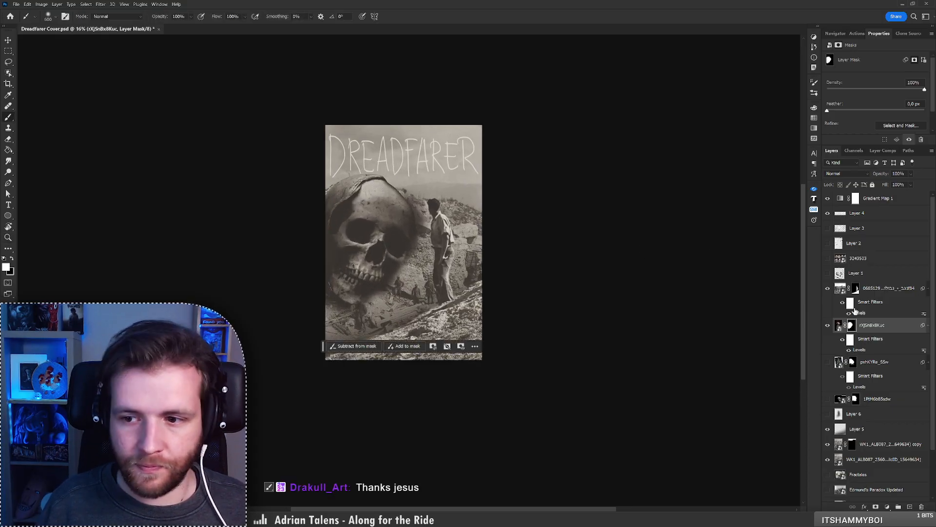
double_click(861, 351)
mouse_move(743, 223)
left_mouse_down()
mouse_move(728, 223)
mouse_move(743, 223)
left_mouse_up()
left_click_drag(684, 223, 653, 225)
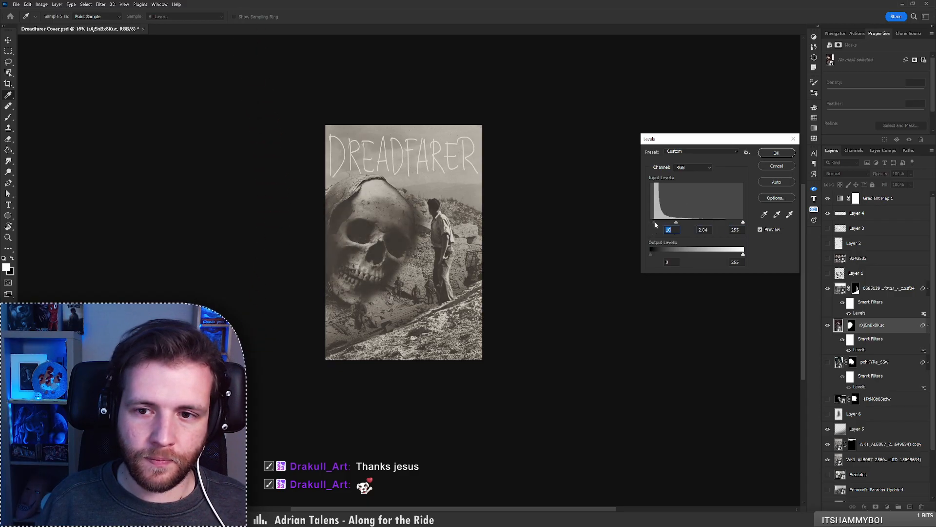
left_click(776, 152)
key("b")
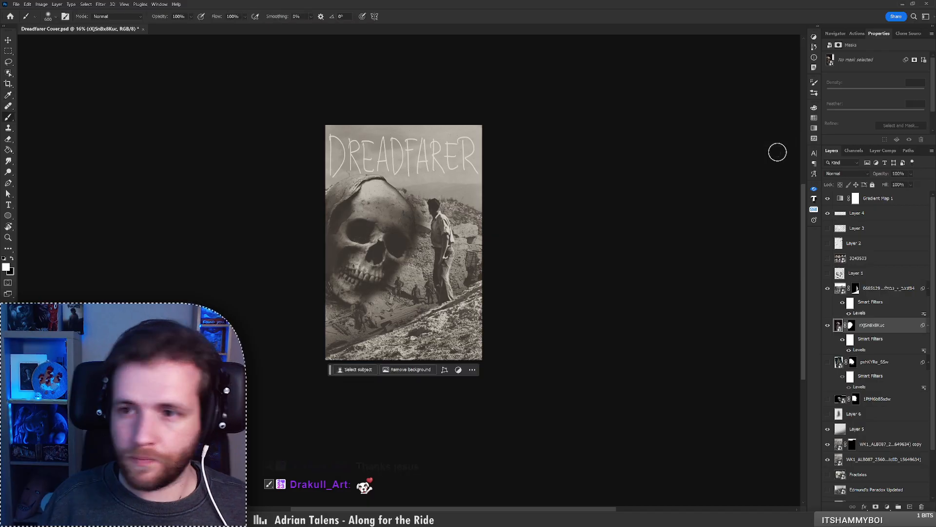
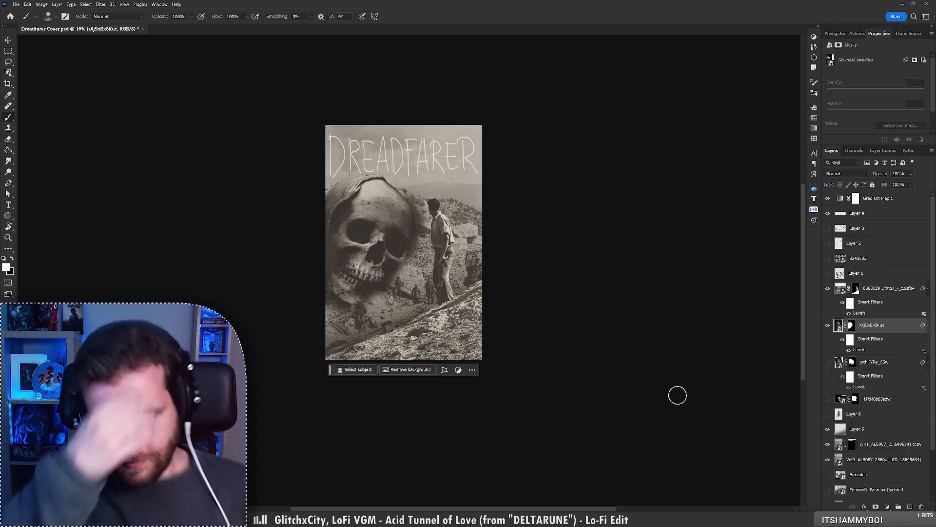
left_click(851, 325, "shift")
left_click(852, 327, "shift")
key("ctrl+alt+r")
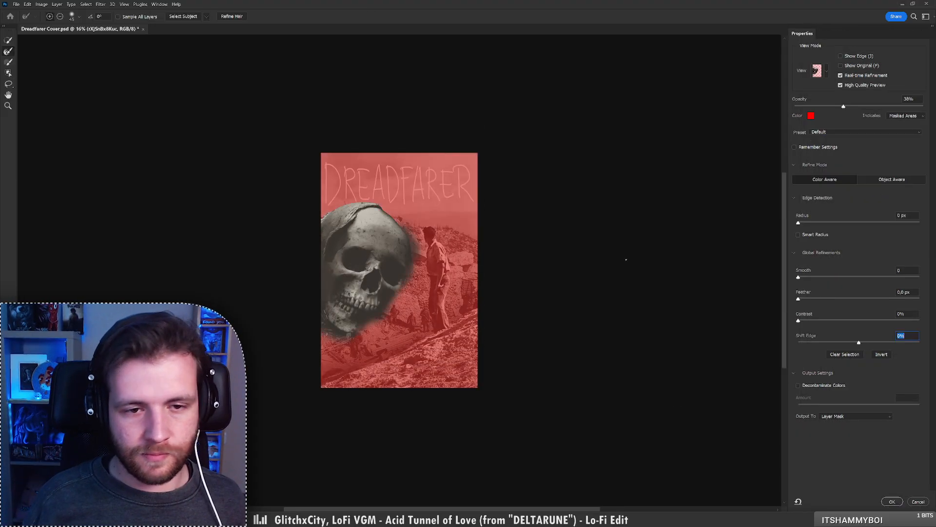
left_click(918, 501)
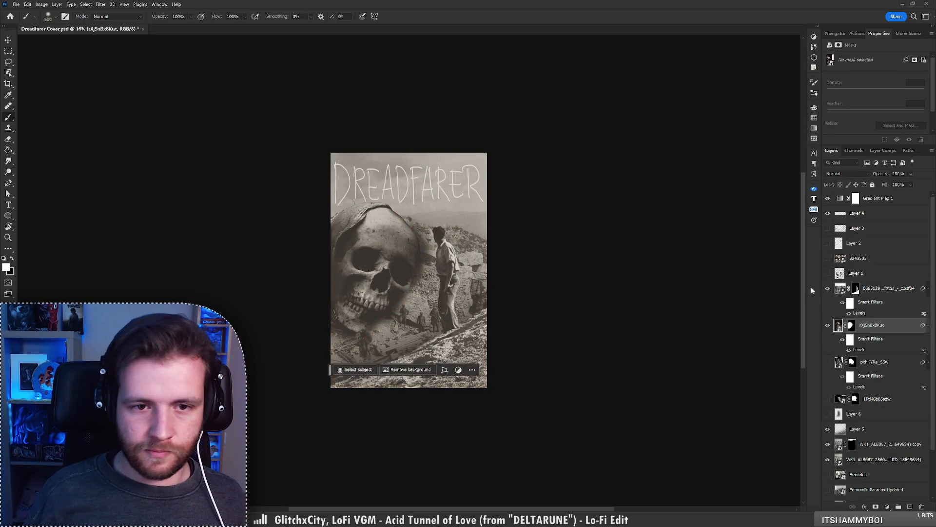
Try to trim the skull's right edge on its layer mask using a 171 px hard round brush
left_click(852, 325, "shift")
left_click(851, 326, "shift")
right_click(428, 216)
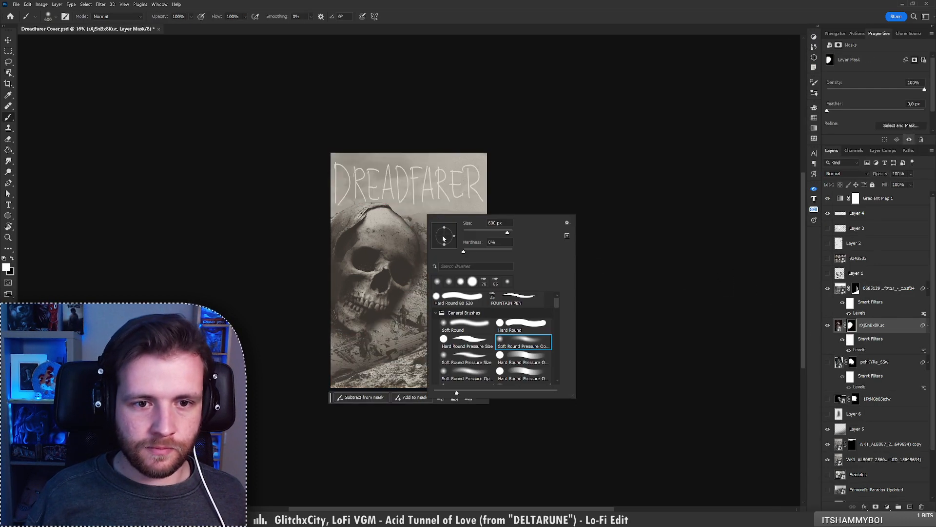
double_click(494, 222)
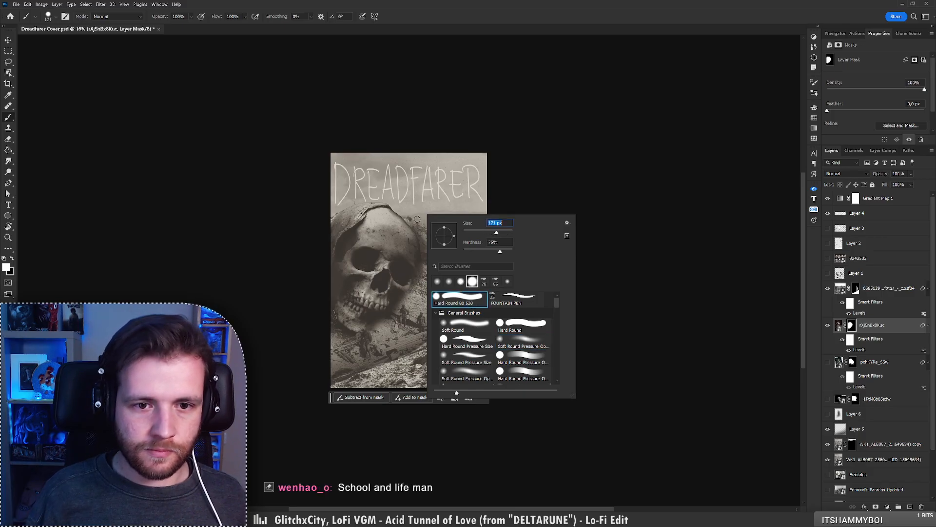
type("171")
key("Return")
key("x")
key("ctrl+z")
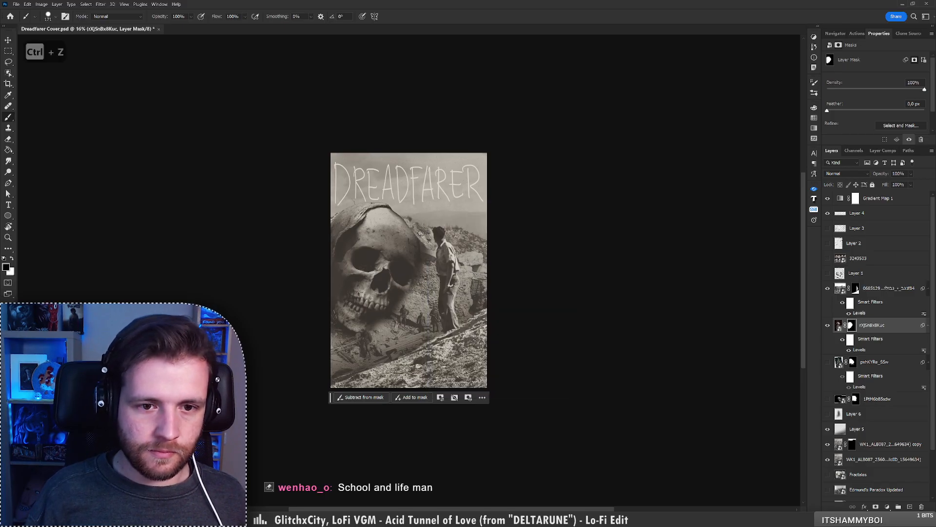
key("ctrl+z")
Try to clean up the skull's edge beside the standing man on the mask with the brush at 249 px
right_click(422, 215)
left_click_drag(492, 232, 503, 232)
key("Return")
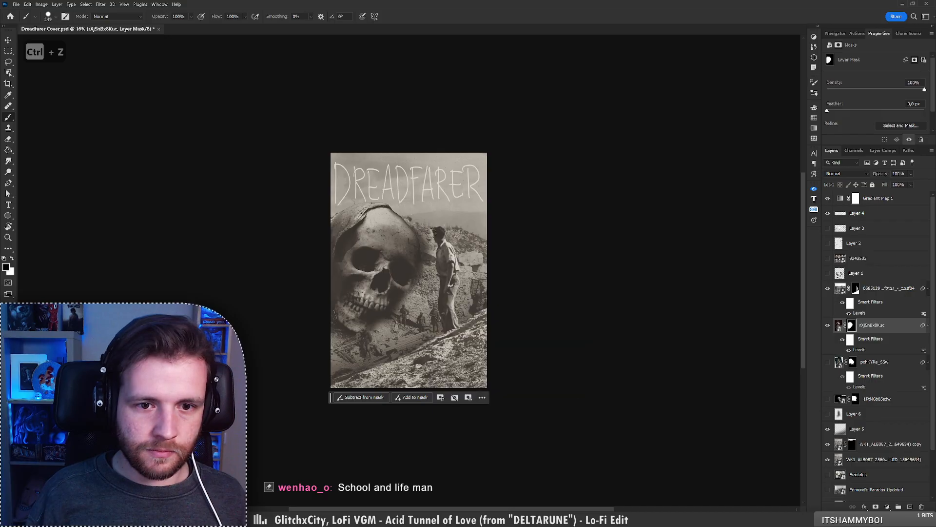
mouse_move(428, 233)
left_mouse_down()
mouse_move(414, 220)
mouse_move(428, 251)
mouse_move(424, 241)
left_mouse_up()
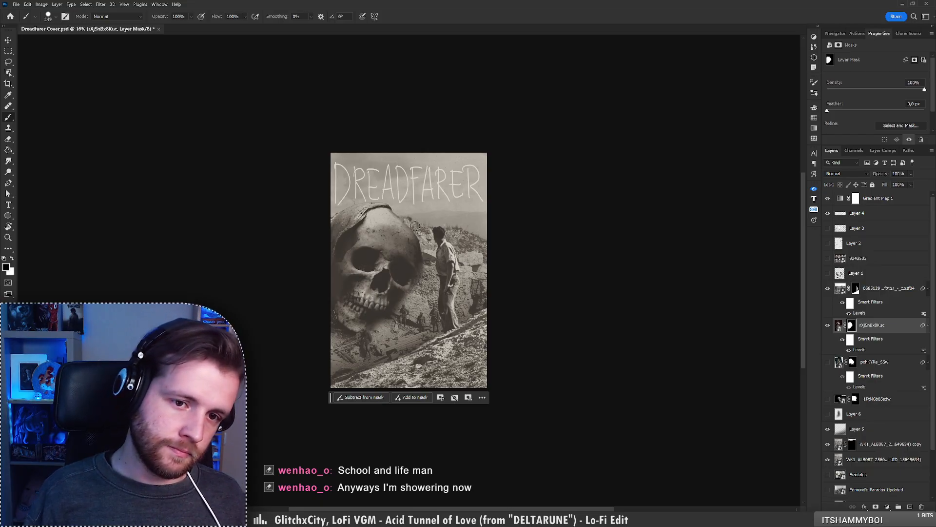
key("ctrl+z")
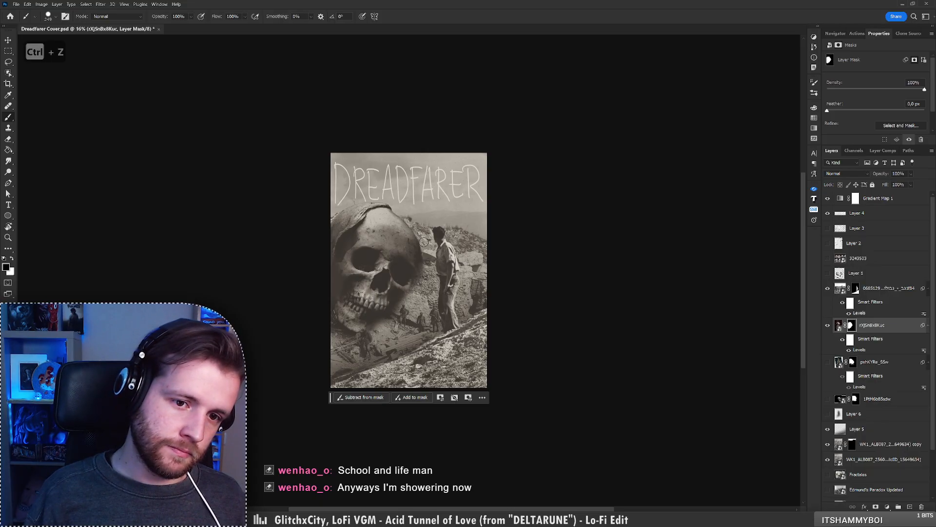
left_click_drag(431, 262, 423, 243)
key("ctrl+z")
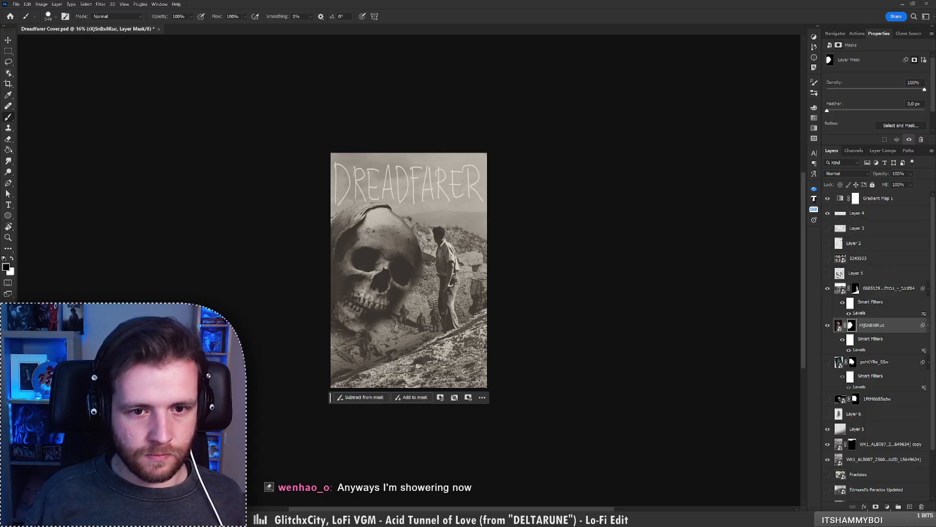
Rotate the skull clockwise by about 28.34° and reposition it beside the standing man
key("z")
key("ctrl+0")
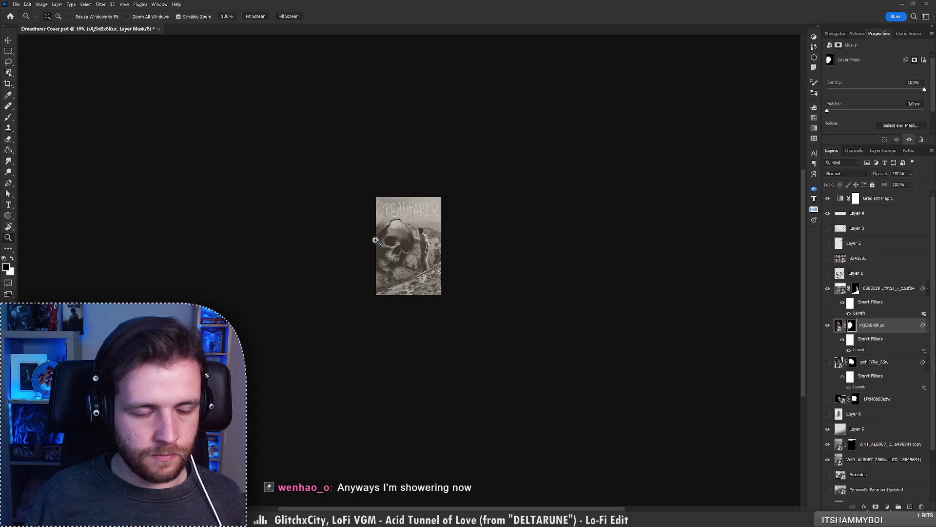
key("b")
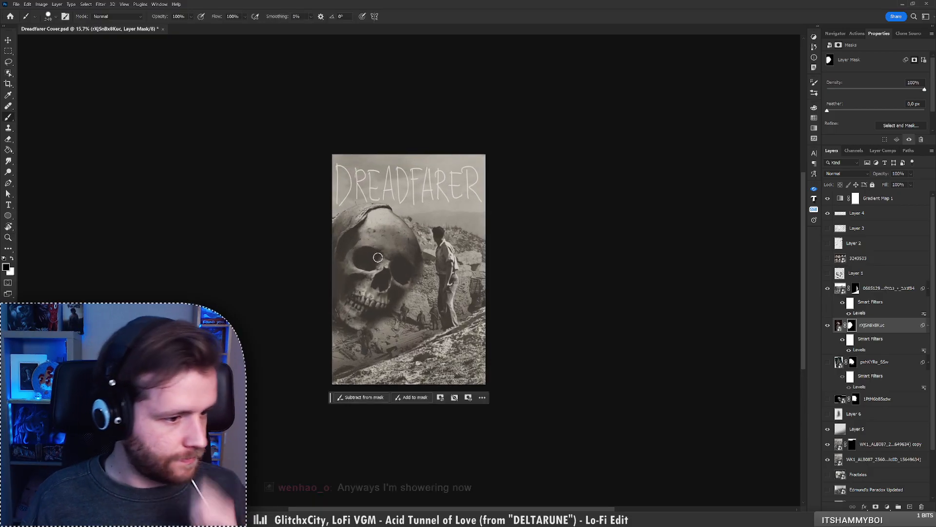
key("ctrl+t")
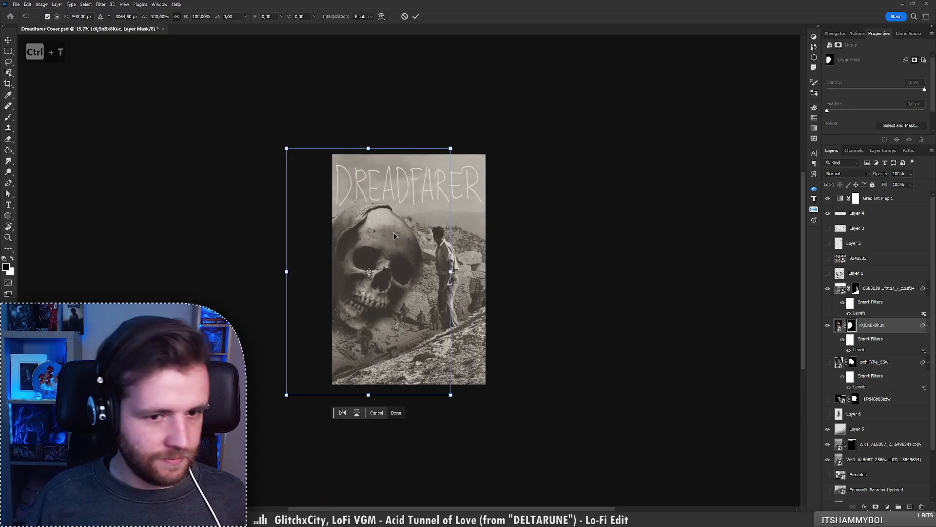
left_click_drag(488, 242, 479, 293)
left_click_drag(417, 265, 420, 261)
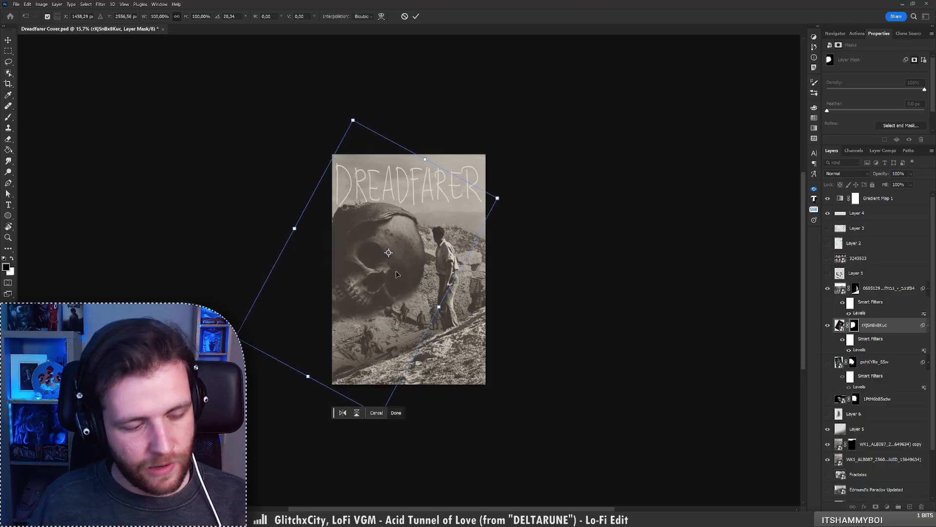
key("Return")
key("b")
key("x")
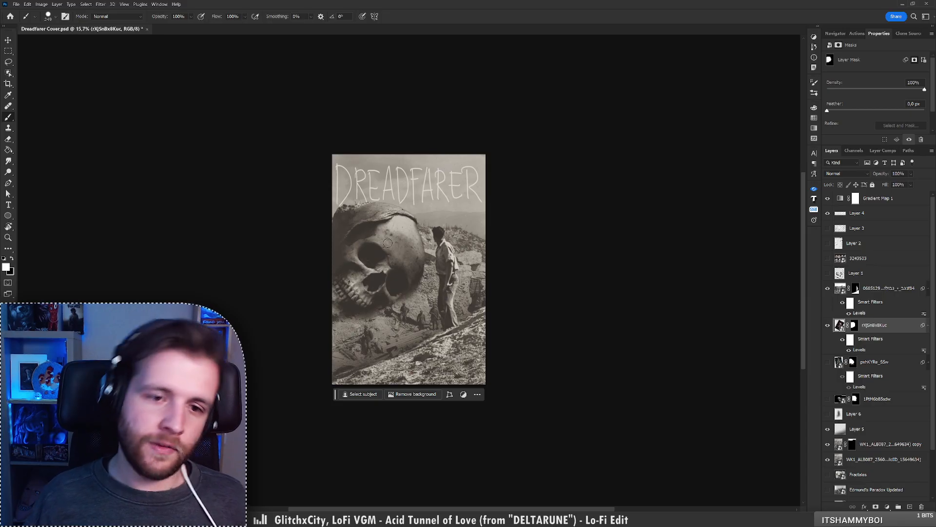
Hide the rXjSnBx8Kuc skull and compare the two alternative skull layers beneath it, leaving the upper one showing
key("z")
mouse_move(391, 235)
left_mouse_down()
mouse_move(352, 247)
mouse_move(370, 242)
left_mouse_up()
key("b")
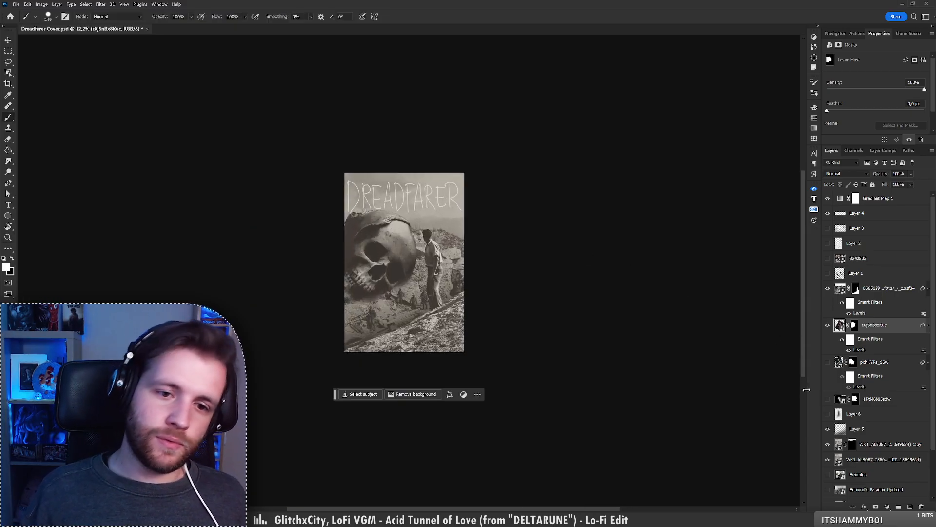
left_click(828, 325)
left_click(828, 362)
left_click(828, 362)
left_click(827, 399)
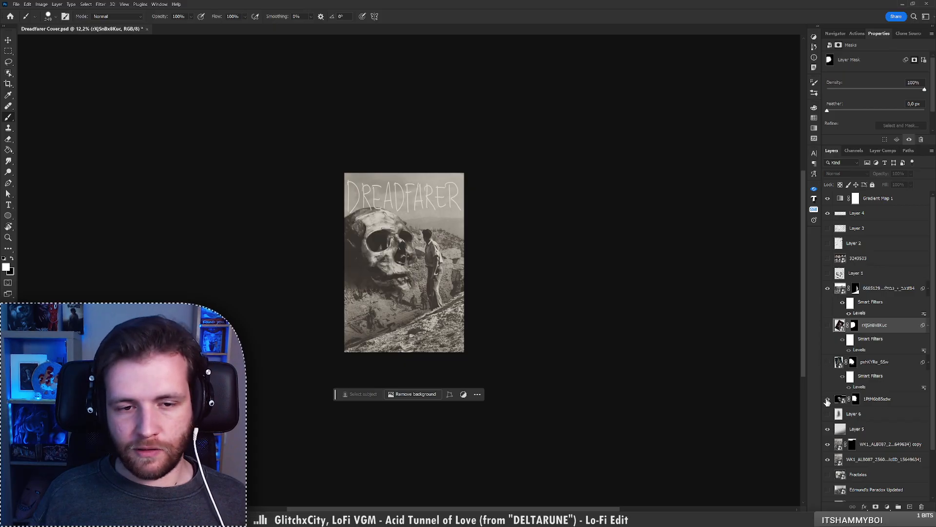
left_click(827, 399)
left_click(827, 362)
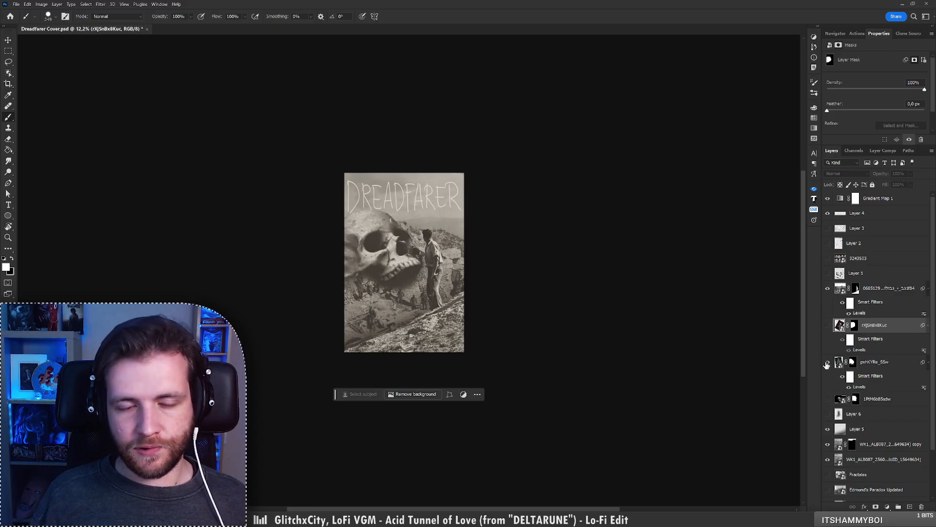
Compare the three alternative skulls by showing one at a time, leaving the 1PtM6bB5sdw skull showing
left_click(827, 362)
left_click(828, 325)
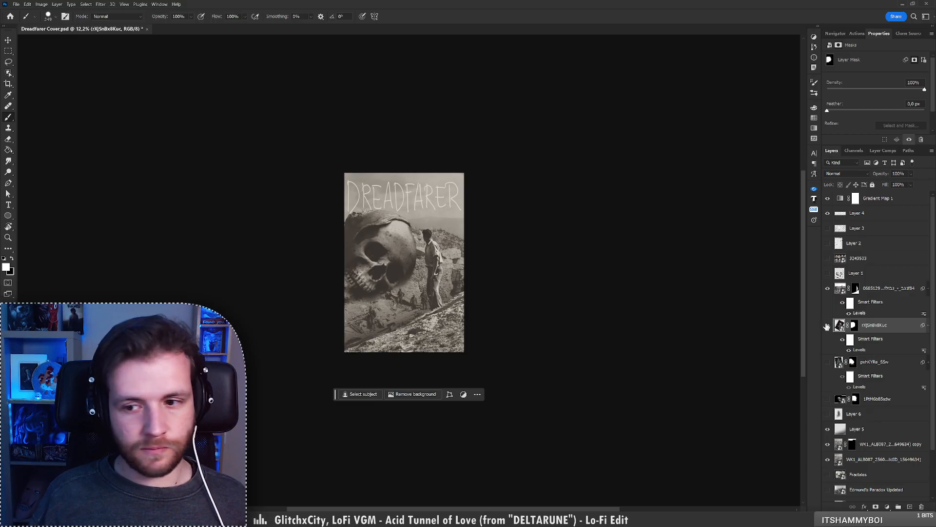
left_click(827, 325)
left_click(828, 362)
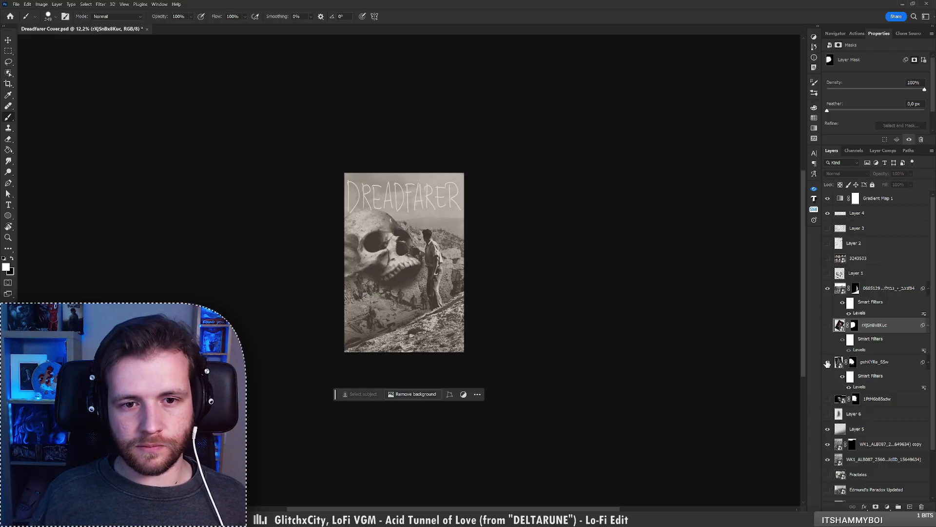
left_click(828, 362)
left_click(828, 398)
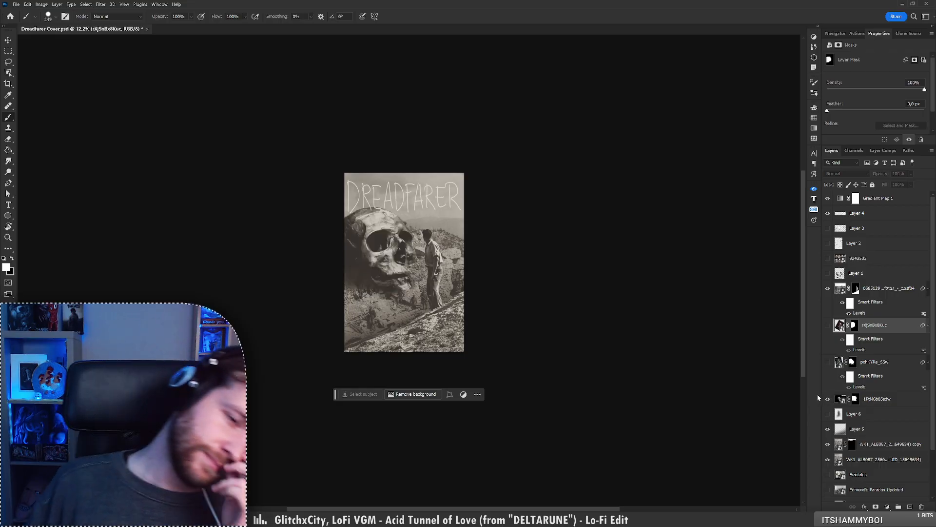
Hide the hand-lettered title on Layer 4 to judge the skull and the standing man without it
key("z")
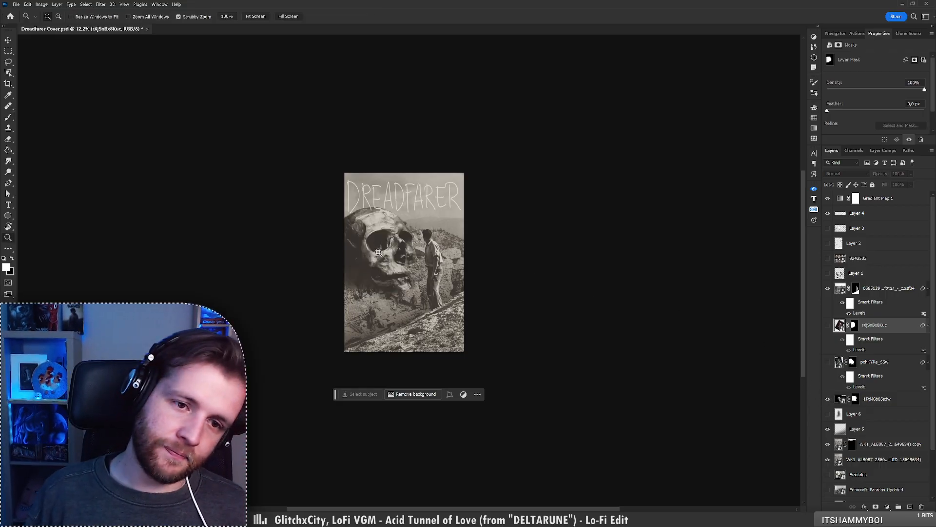
left_click(378, 252)
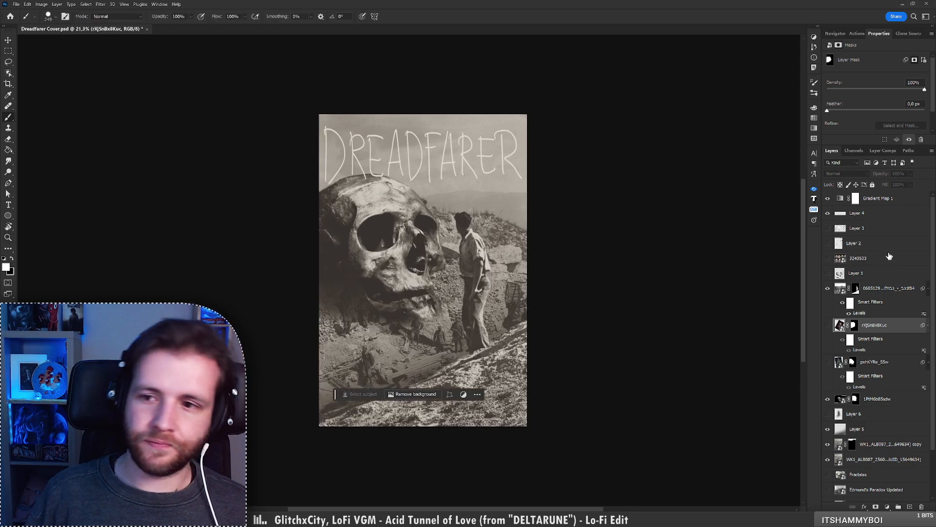
left_click(827, 213)
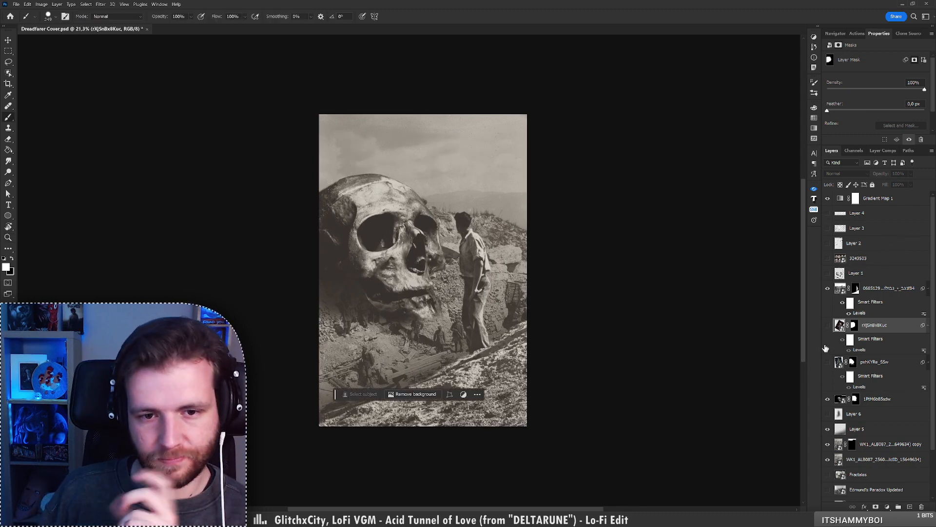
Compare the three skulls again without the title, leaving only the rXjSnBx8Kuc skull showing
left_click(827, 326)
left_click(828, 325)
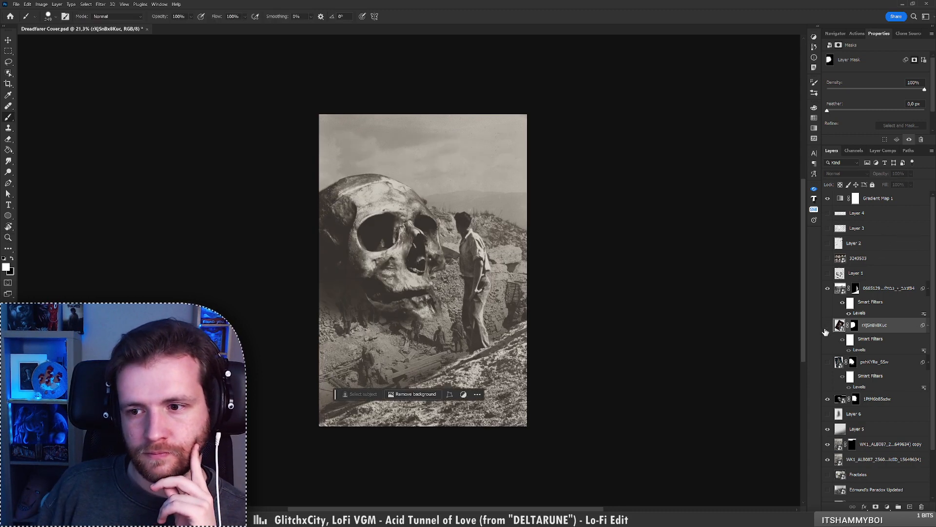
left_click(827, 398)
left_click(827, 362)
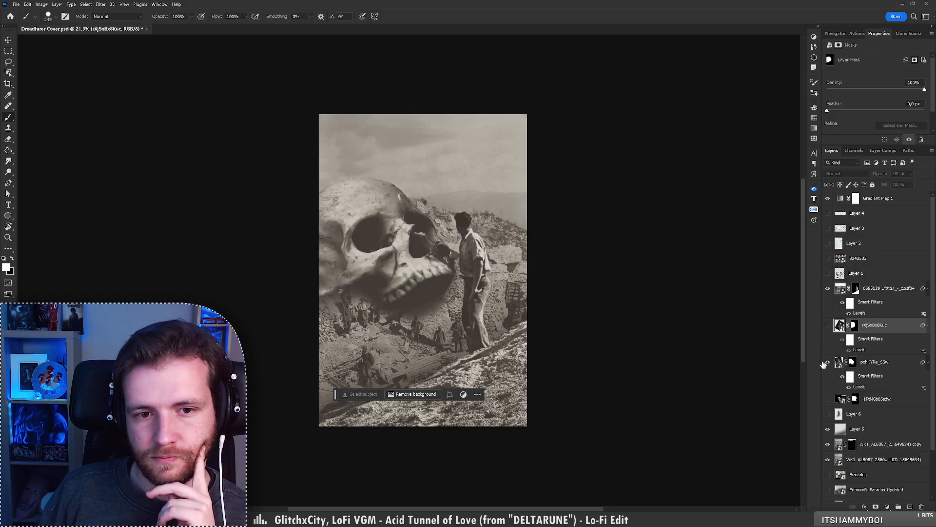
left_click(827, 362)
left_click(827, 326)
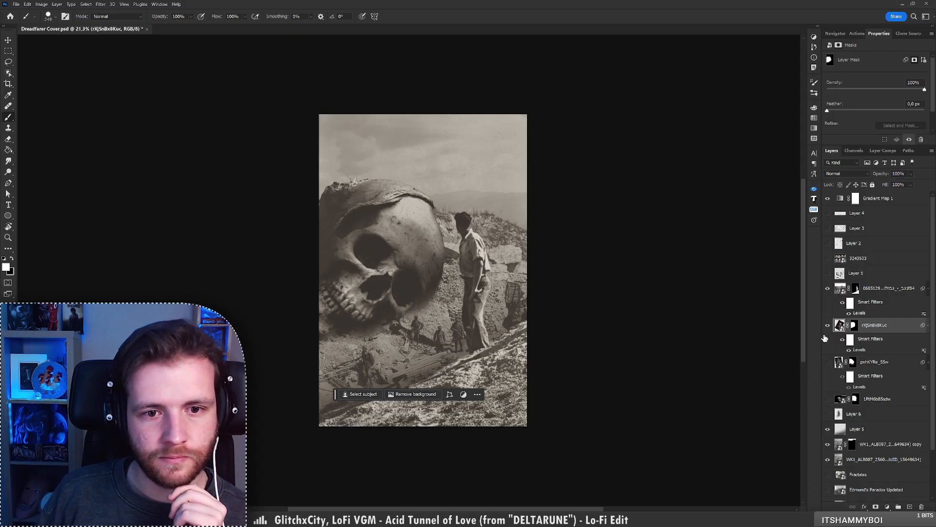
left_click(828, 325)
left_click(827, 326)
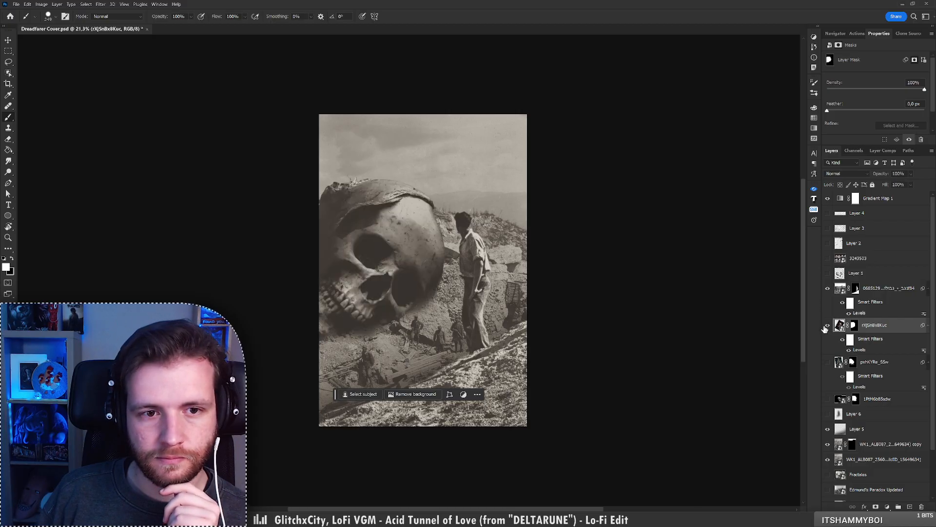
Temporarily disable the rXjSnBx8Kuc skull's layer mask to examine the full photo around it, and re-enable it
left_click(854, 325)
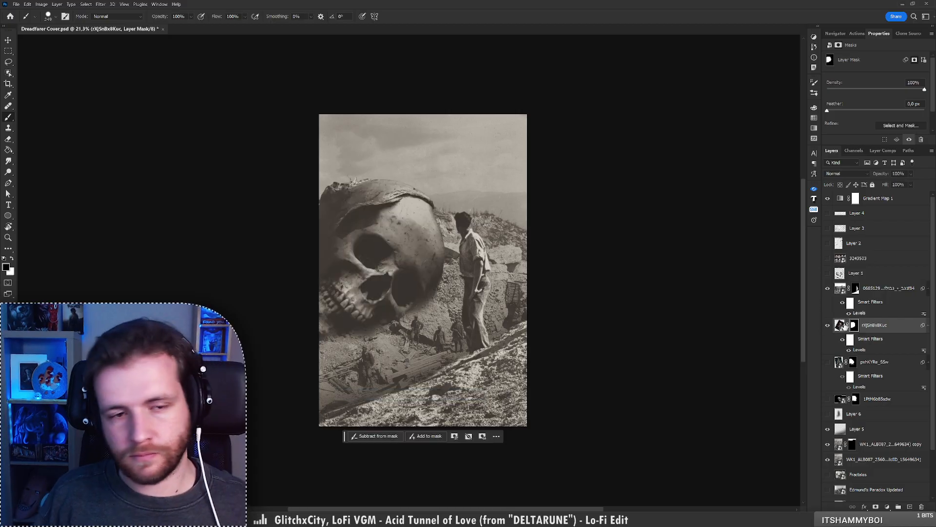
left_click(857, 325, "shift")
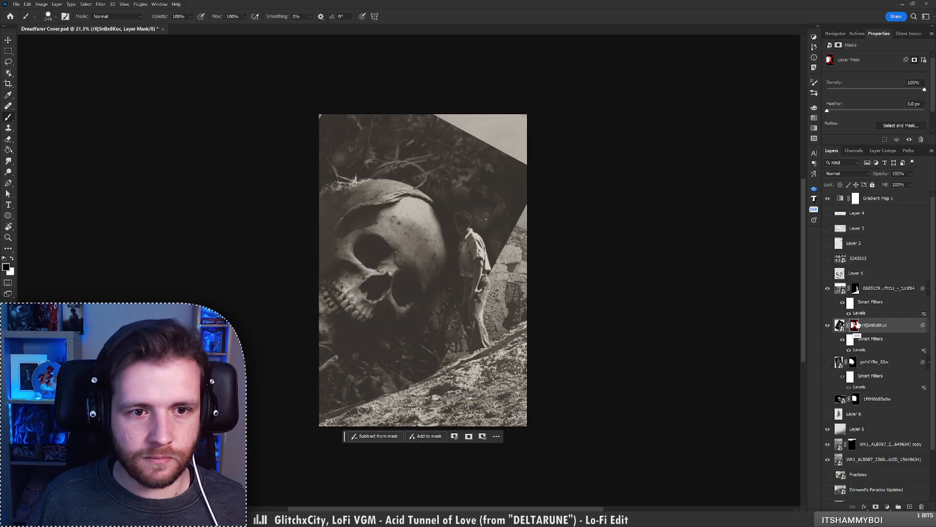
left_click(857, 325, "shift")
Refine the skull's top edge in Select and Mask and output the result to its layer mask
double_click(857, 325)
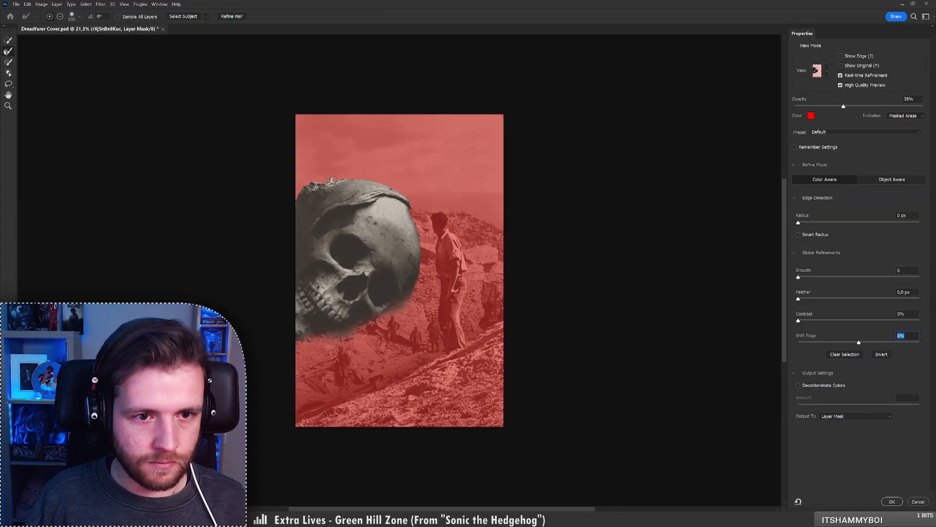
key("ctrl+z")
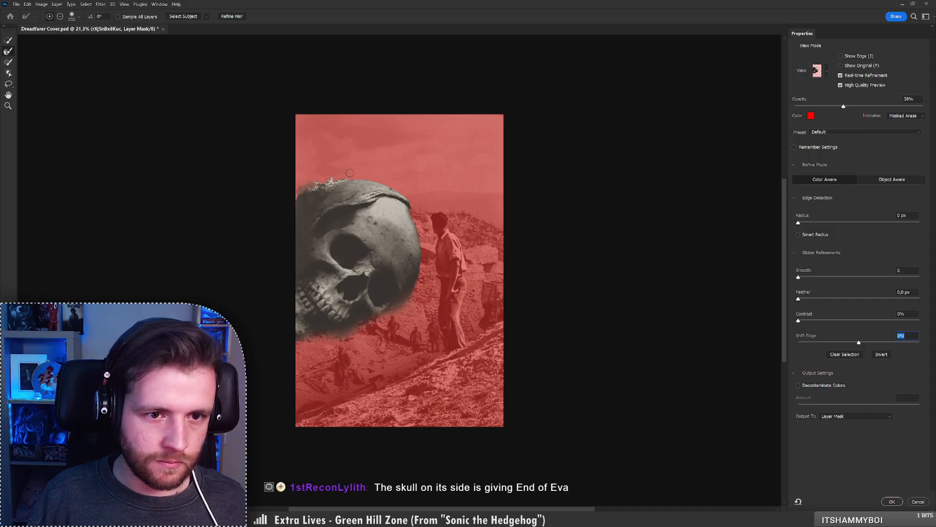
left_click(892, 500)
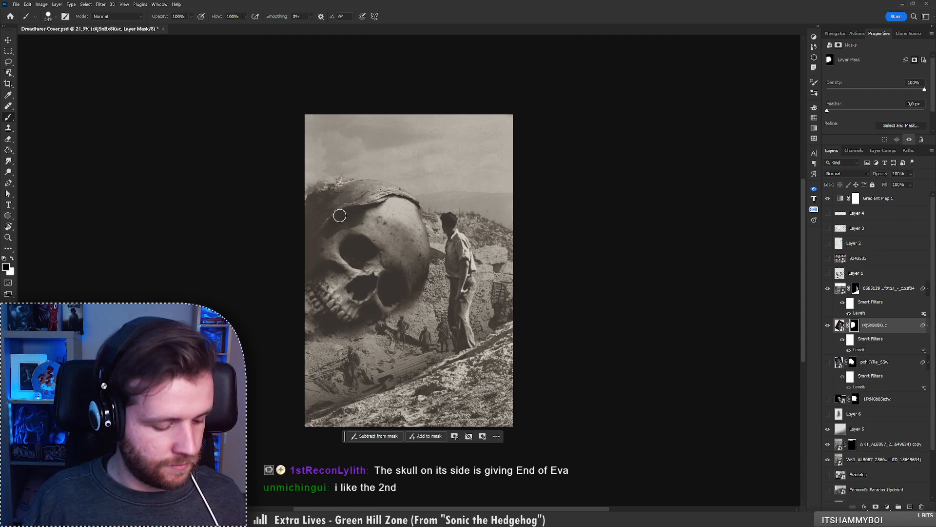
Undo the last mask change and choose the Soft Round Pressure Opacity brush with white as the painting colour
key("ctrl+z")
key("x")
right_click(318, 202)
left_click(407, 328)
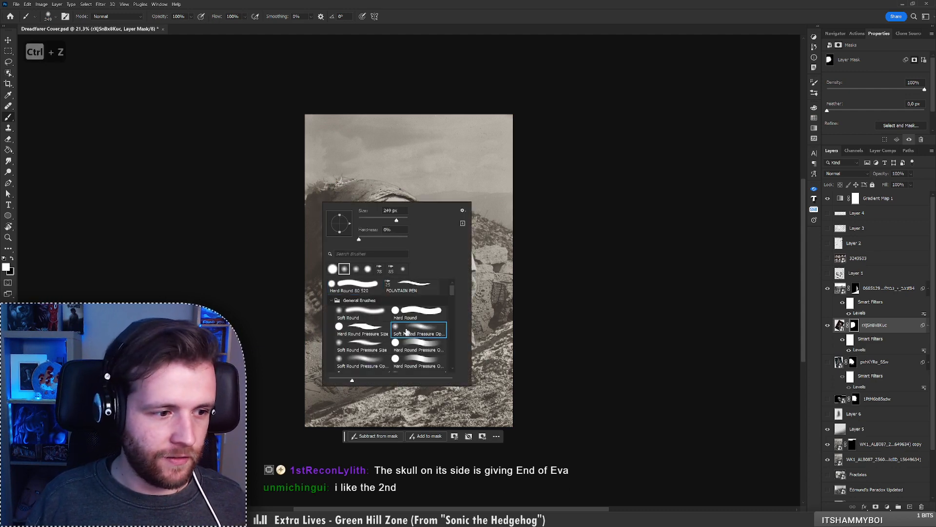
Reduce the soft brush size to 97 px and swap the foreground colour to black
left_click(374, 220)
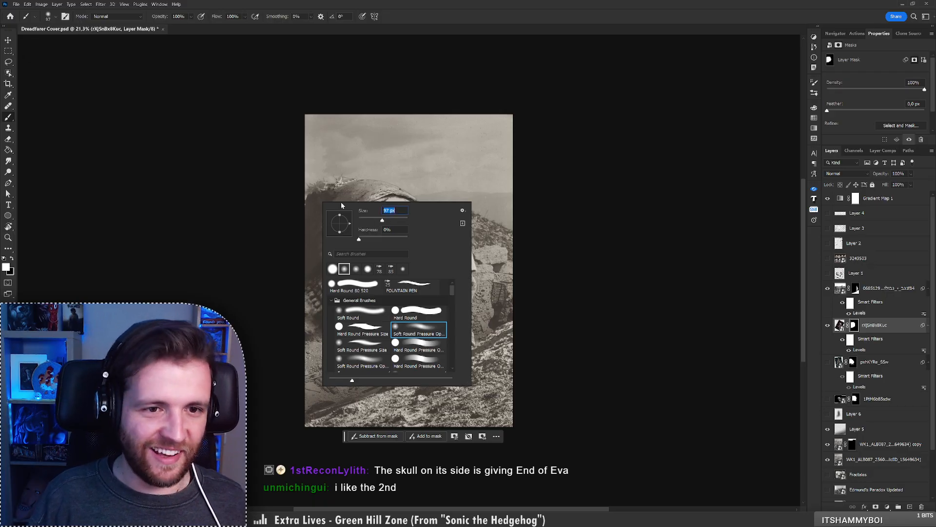
key("Return")
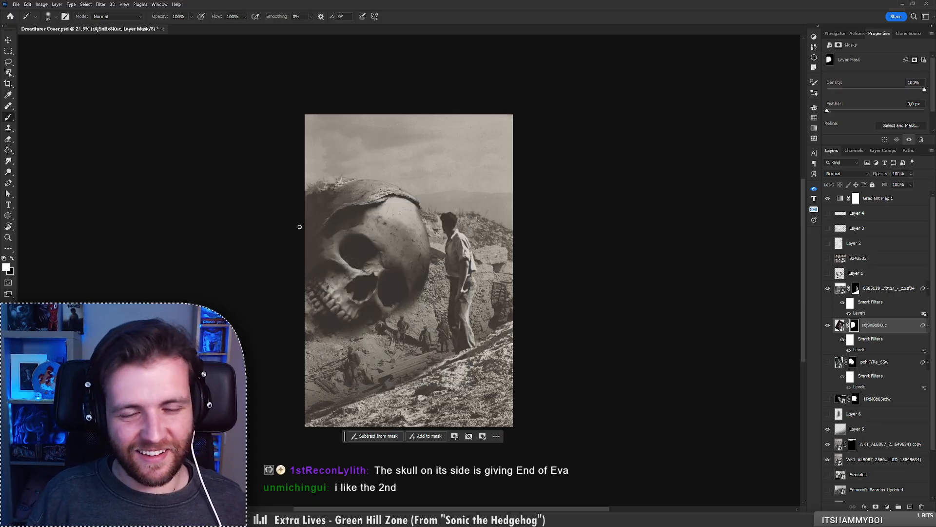
key("x")
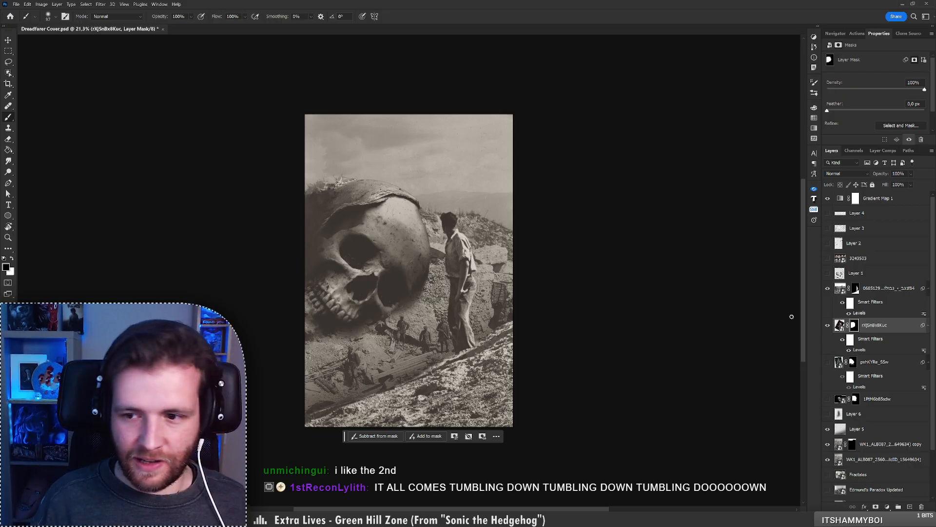
Compare the alternative skull layers one at a time against the excavation photo, leaving the tilted skull visible
left_click(827, 325)
left_click(827, 362)
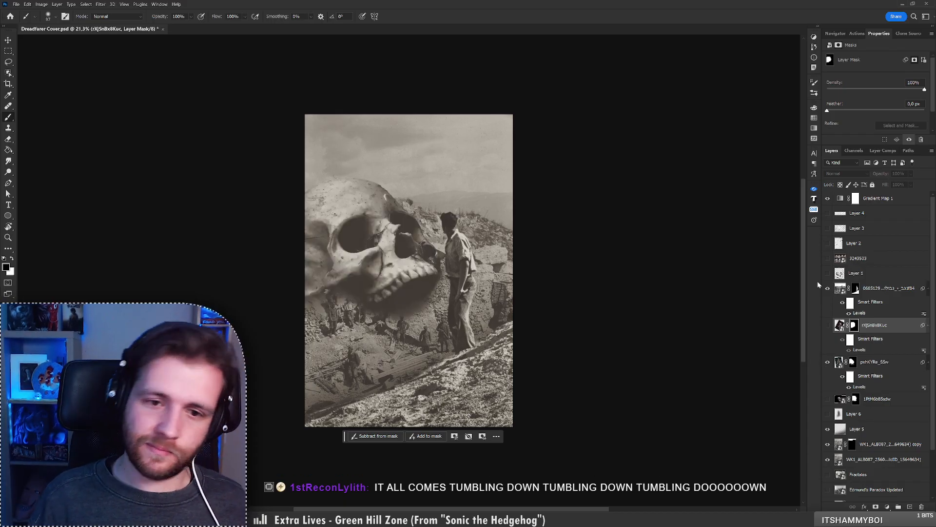
left_click(827, 362)
left_click(827, 398)
left_click(828, 398)
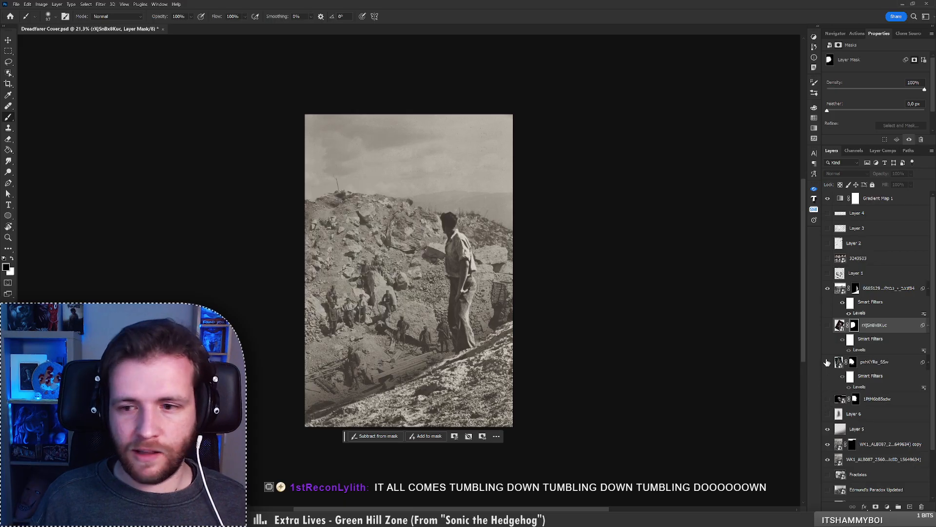
left_click(827, 325)
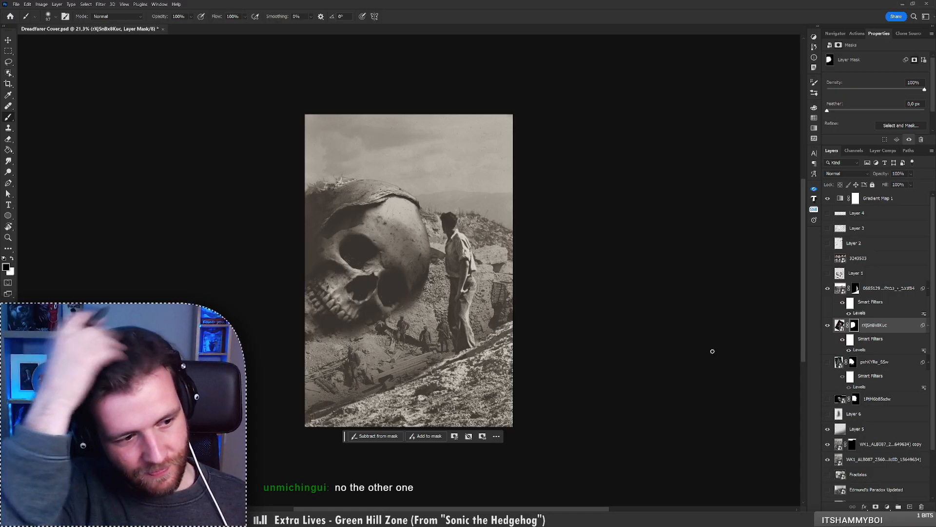
Select both WK1_ALB087 excavation photo layers together and try shifting them upward
left_click(891, 431)
left_click(898, 446)
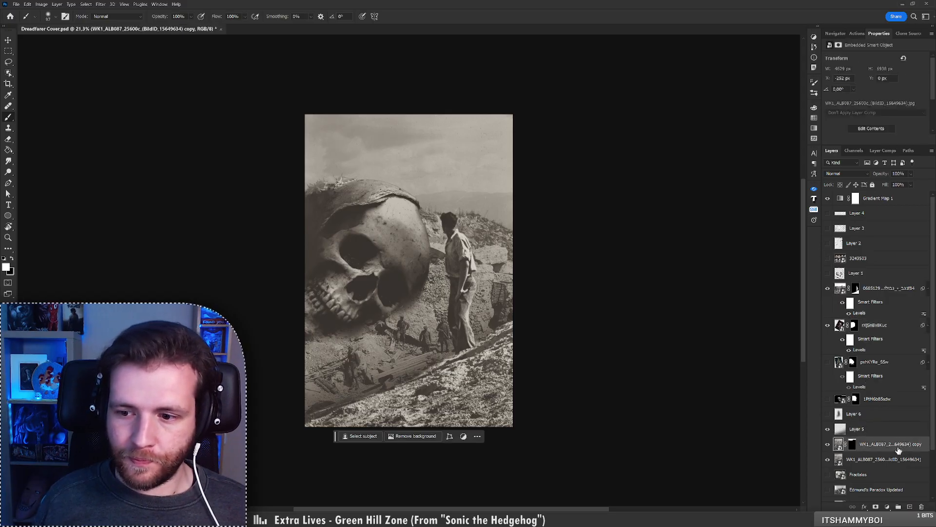
left_click(829, 446)
left_click(828, 445)
left_click(879, 461)
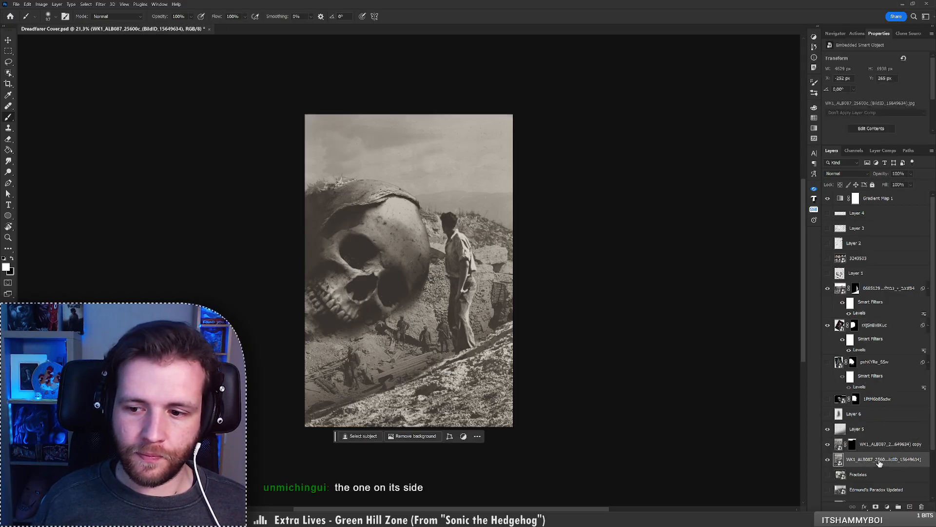
left_click(871, 446)
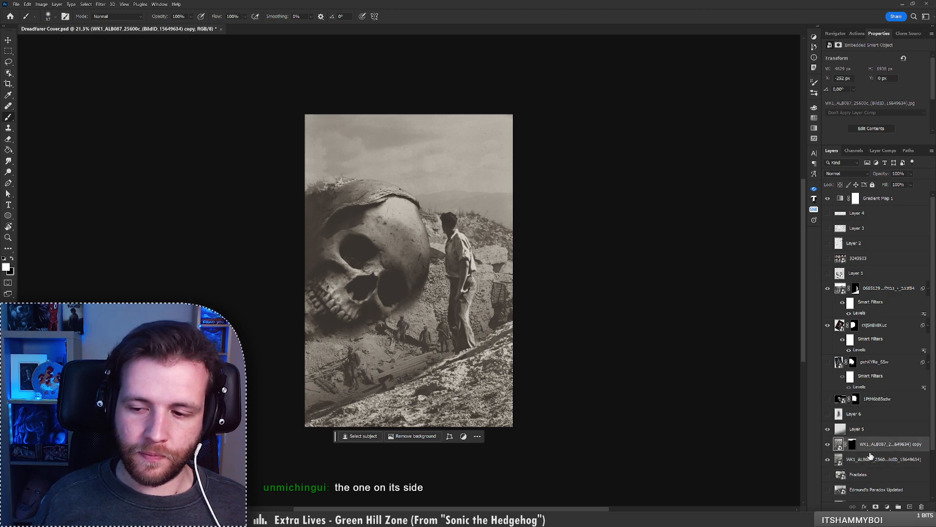
left_click(871, 458, "shift")
left_click_drag(496, 284, 503, 246)
key("ctrl+z")
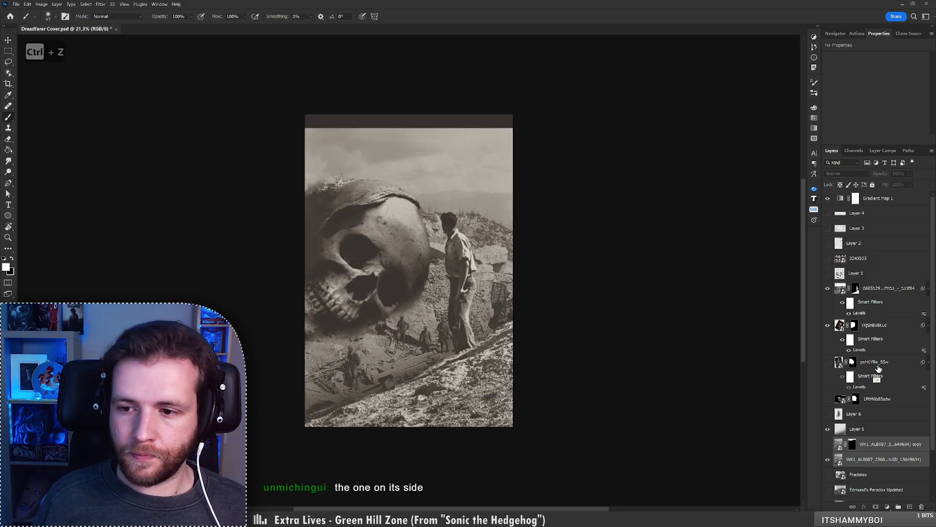
Add the three skull layers and Layer 6 to the photo layer selection and shift everything slightly upward
left_click(877, 364)
left_click(883, 337, "ctrl")
left_click(886, 400, "ctrl")
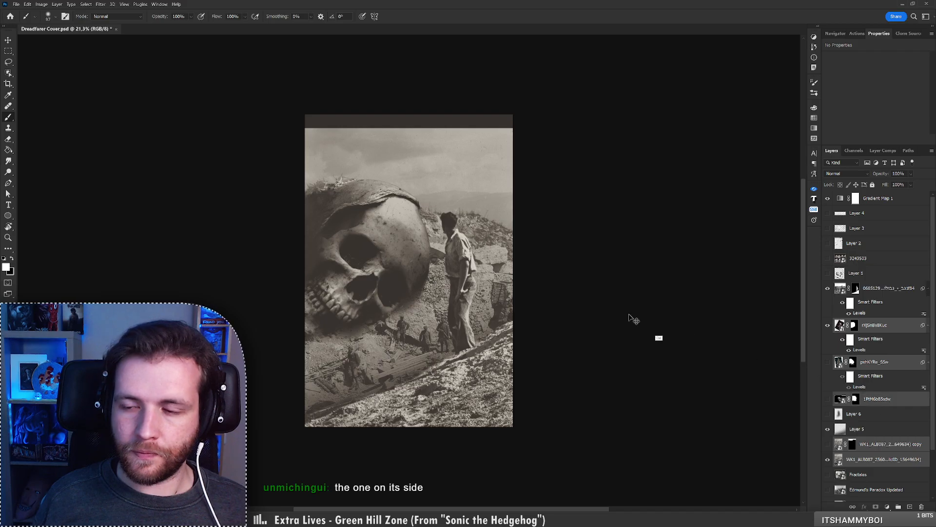
left_click(872, 413, "ctrl")
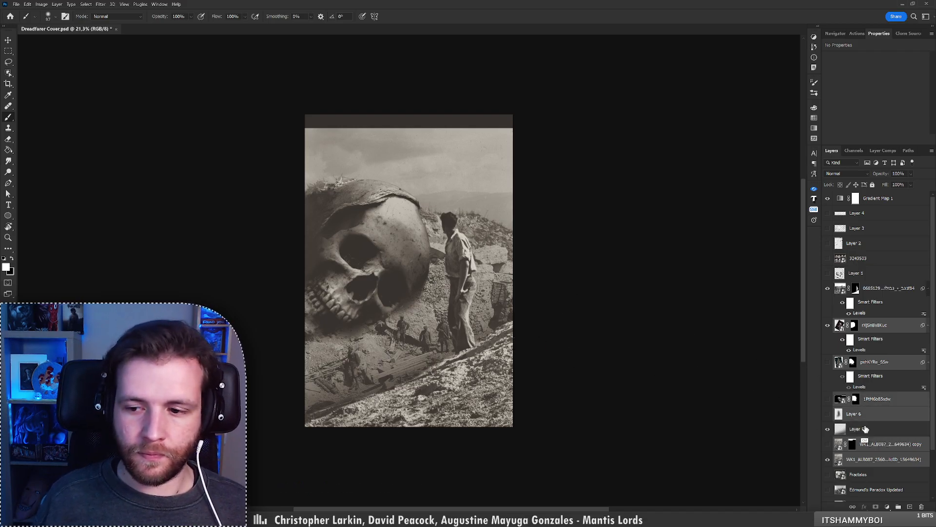
left_click_drag(483, 319, 477, 282, "ctrl")
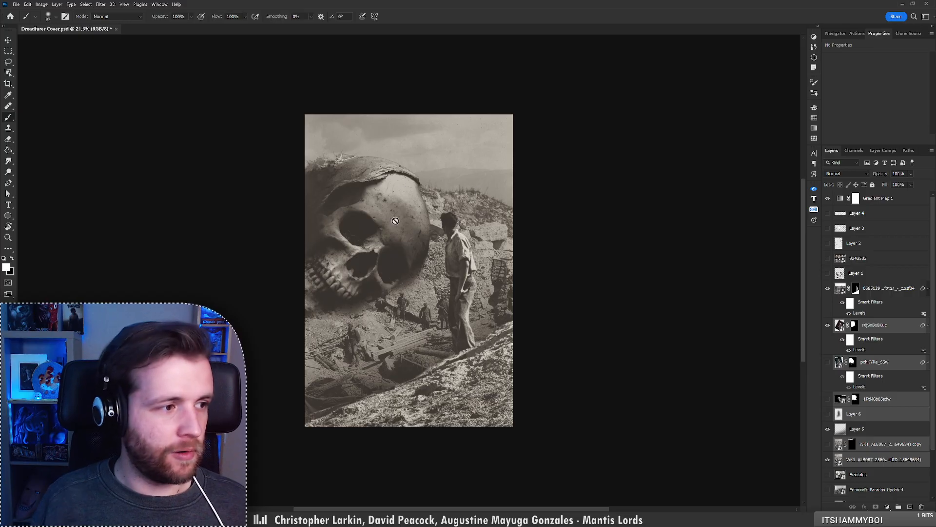
mouse_move(471, 254)
left_mouse_down("ctrl")
mouse_move(477, 266)
mouse_move(472, 275)
mouse_move(470, 247)
mouse_move(464, 276)
mouse_move(470, 251)
left_mouse_up("ctrl")
key("ctrl+z")
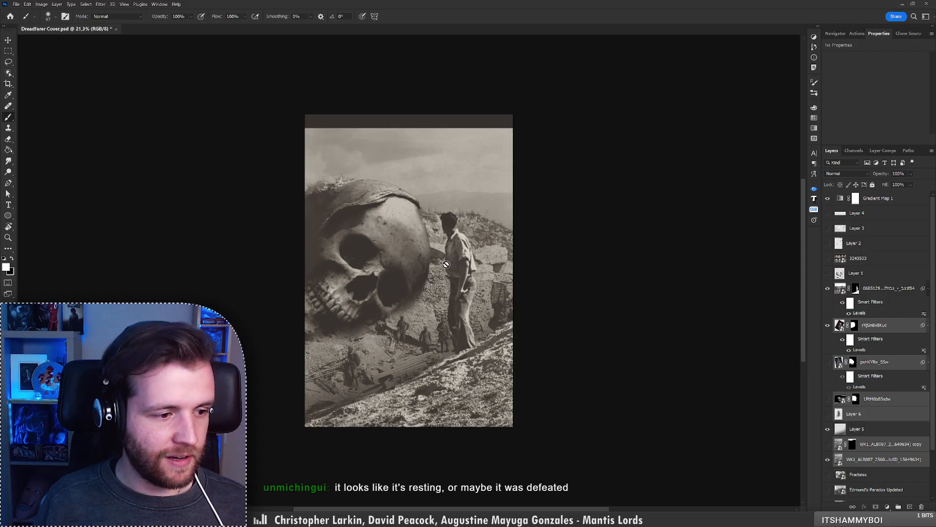
key("ctrl+z")
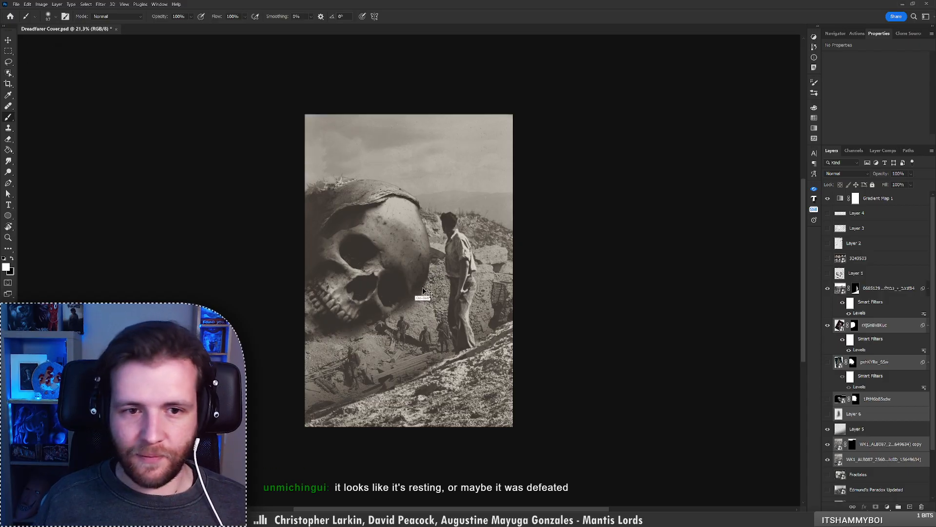
left_click_drag(424, 294, 423, 282)
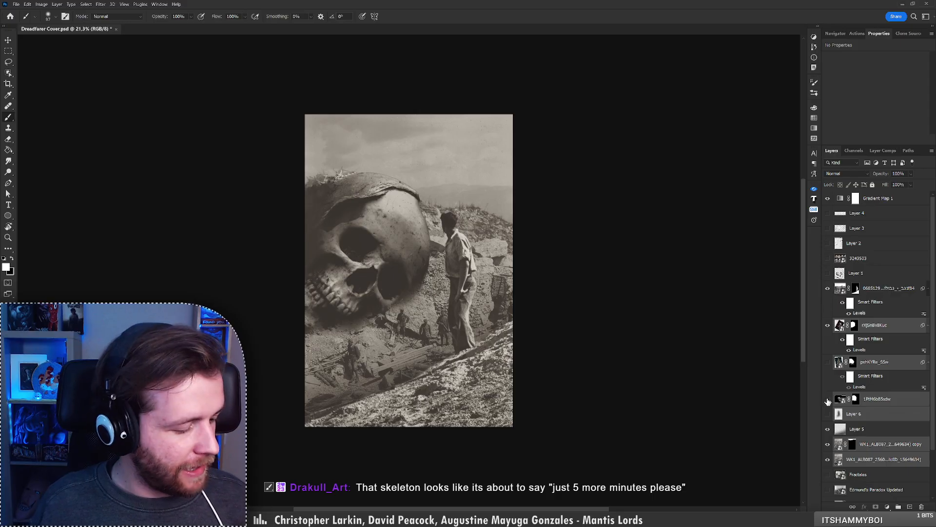
Check the tilted skull with its layer mask off and on, and set the soft brush size to 309 px for the mask
left_click(888, 364)
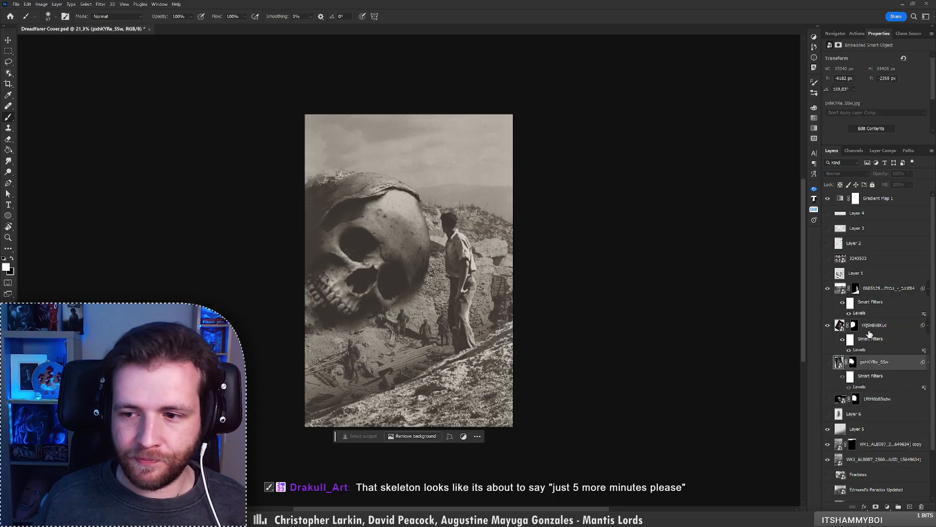
left_click(870, 334)
left_click(853, 326, "shift")
left_click(853, 326, "shift")
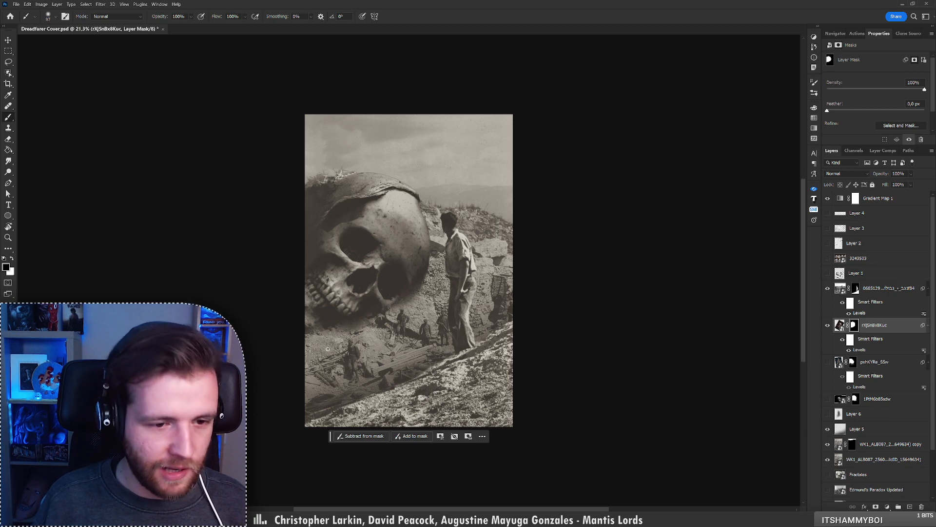
right_click(332, 332)
left_click(293, 324)
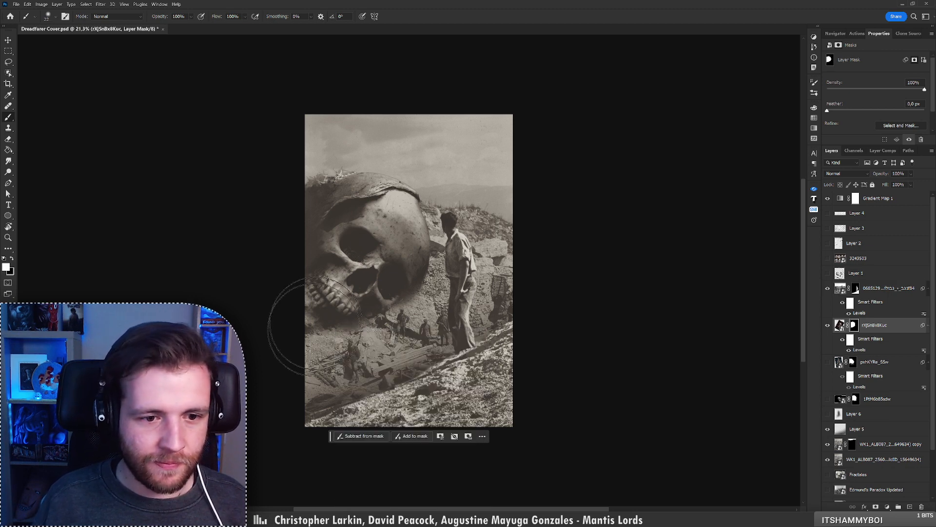
key("ctrl+z")
right_click(336, 319)
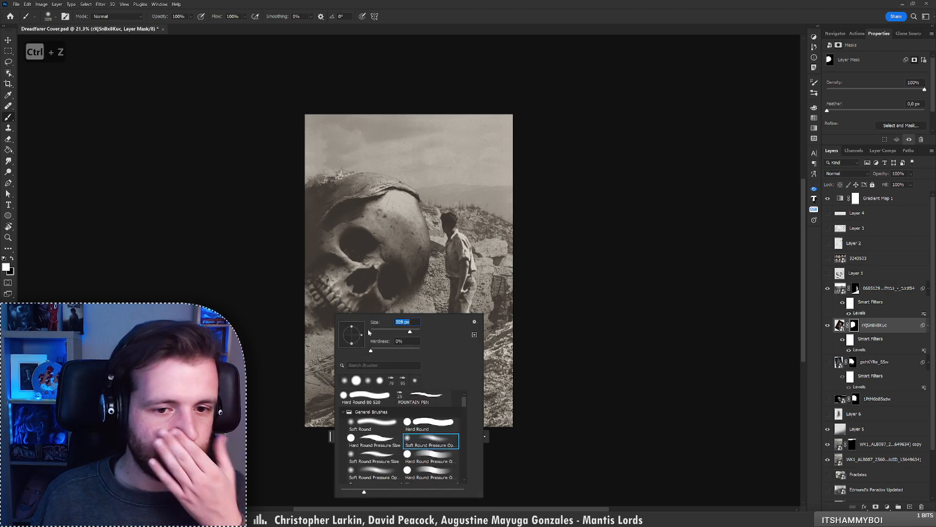
left_click(317, 325)
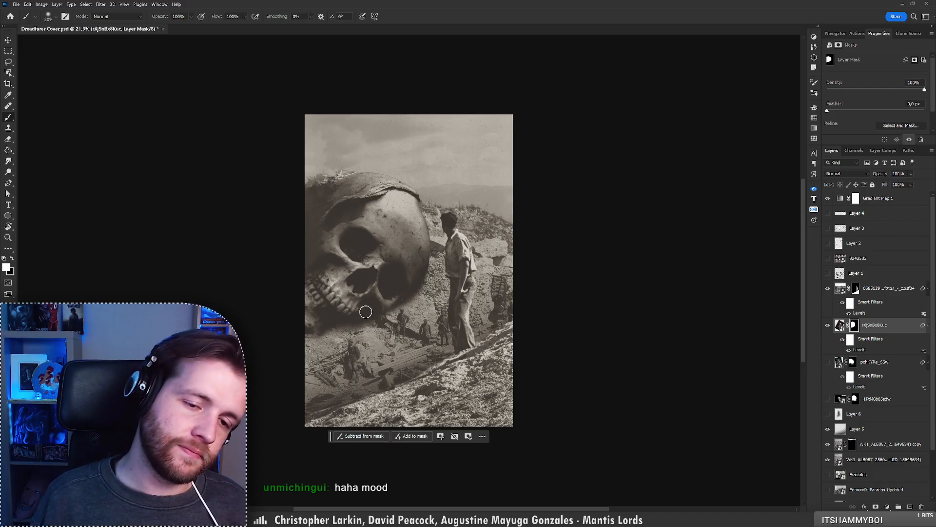
Compare the tilted skull with and without its Levels smart filter, viewing the whole cover
key("x")
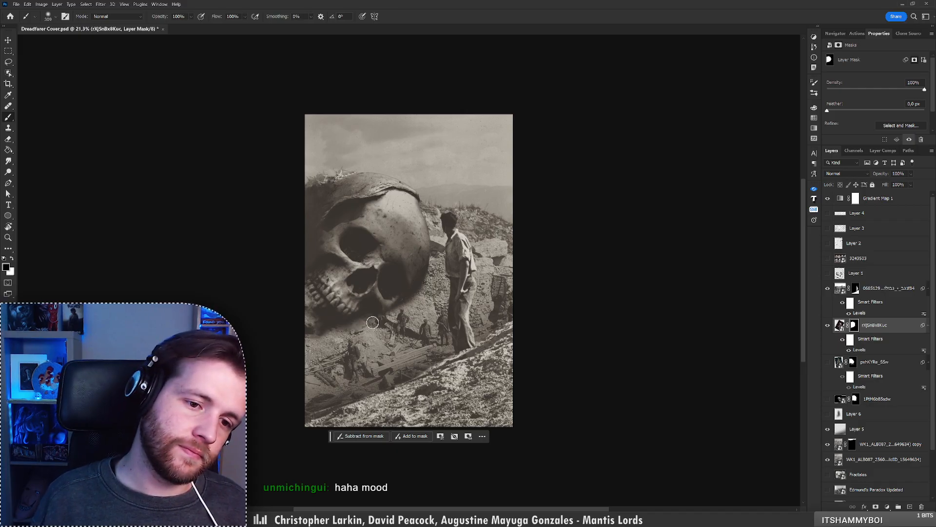
key("z")
mouse_move(348, 282)
left_mouse_down()
mouse_move(294, 298)
mouse_move(342, 293)
left_mouse_up()
key("b")
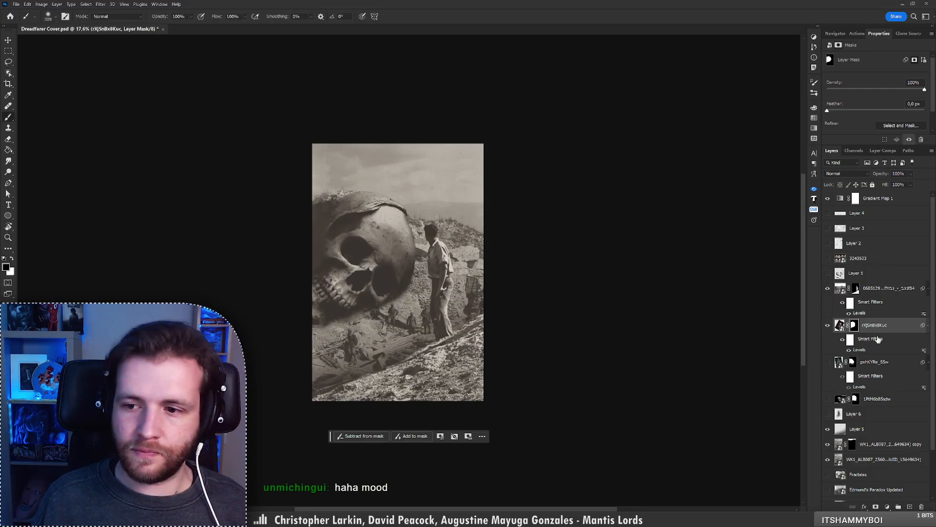
left_click(849, 350)
left_click(849, 349)
key("x")
left_click(849, 350)
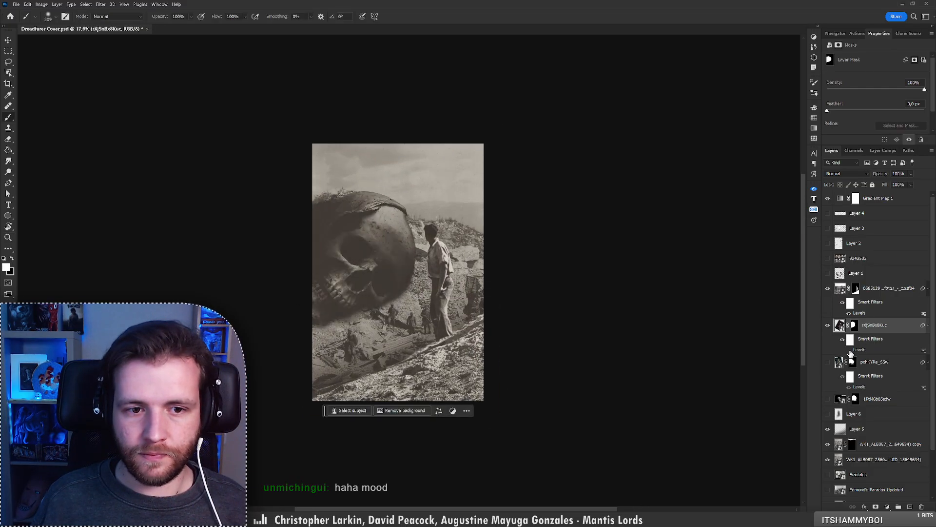
left_click(849, 350)
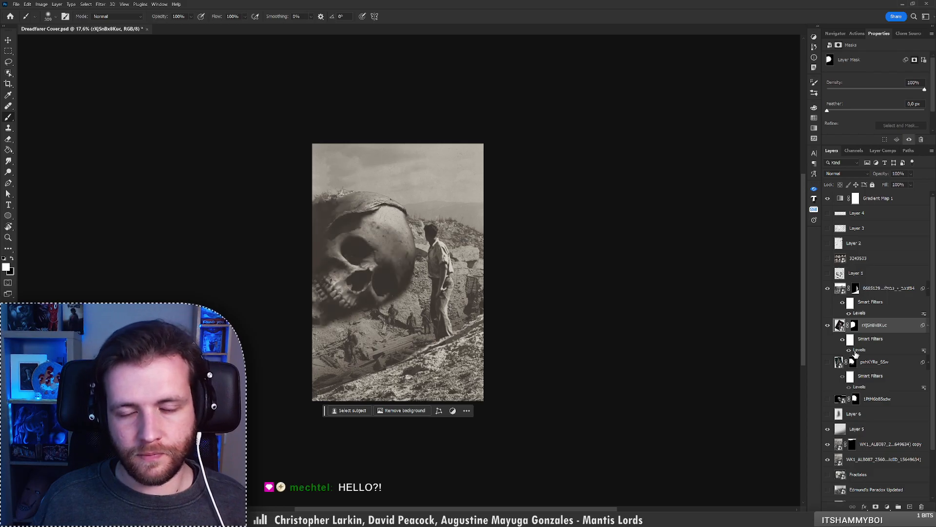
Add a clipped Soft Light layer above the tilted skull and brighten its upper cranium with a 1278 px soft white brush
key("F2")
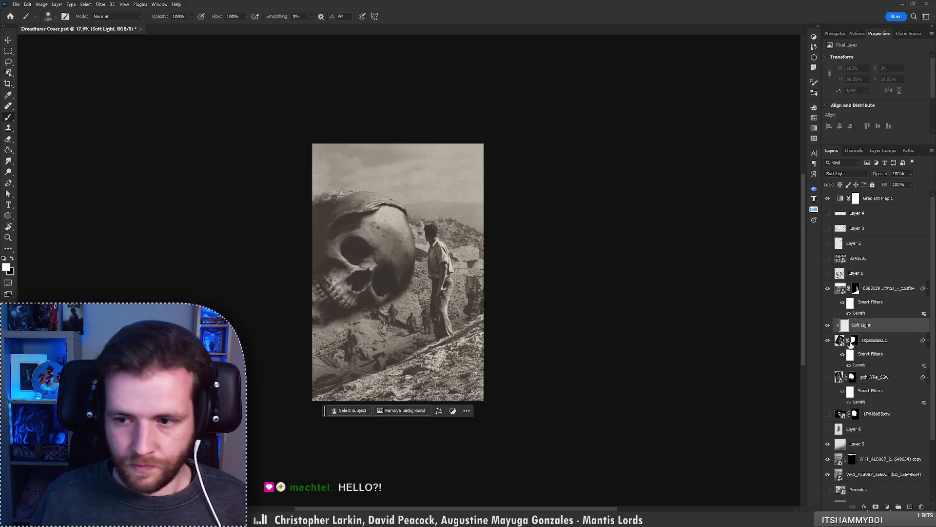
right_click(407, 243)
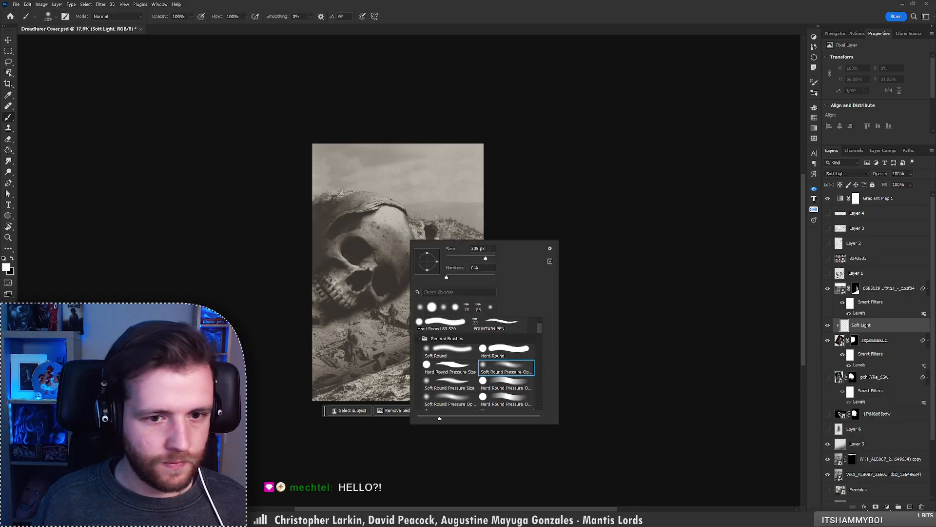
left_click(409, 259)
key("ctrl+z")
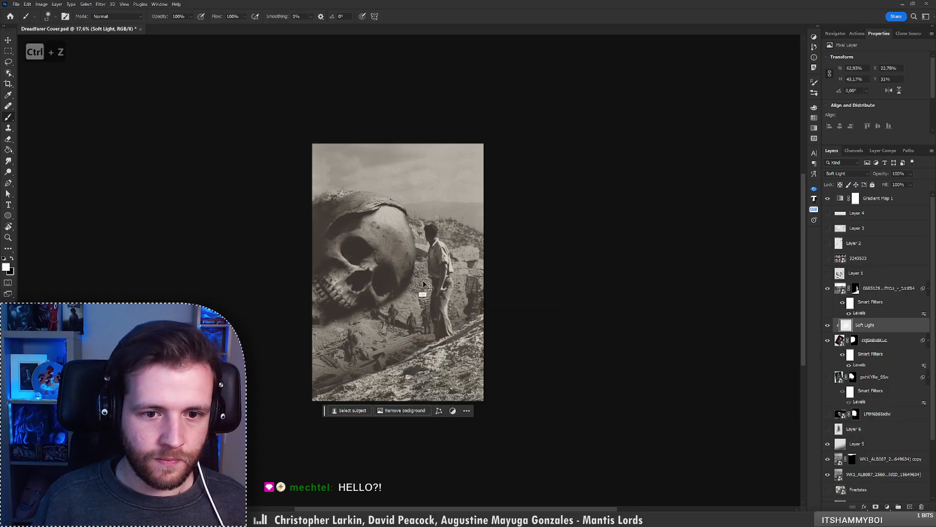
mouse_move(412, 291)
left_mouse_down()
mouse_move(399, 238)
mouse_move(409, 242)
mouse_move(409, 221)
mouse_move(420, 234)
mouse_move(408, 217)
mouse_move(432, 252)
mouse_move(420, 222)
mouse_move(428, 252)
left_mouse_up()
key("ctrl+z")
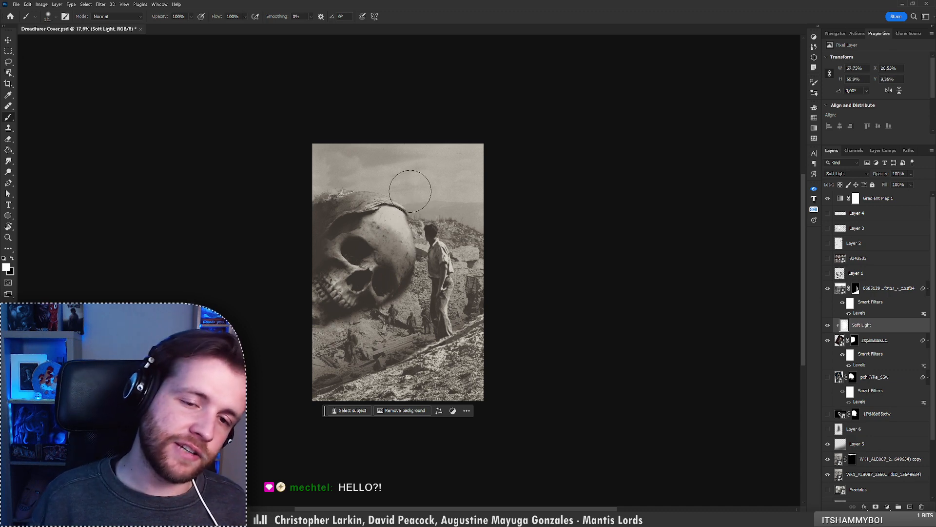
left_click_drag(415, 203, 398, 228)
Shrink the soft brush and paint white highlights over the skull's lower face and teeth on the Soft Light layer
right_click(381, 236)
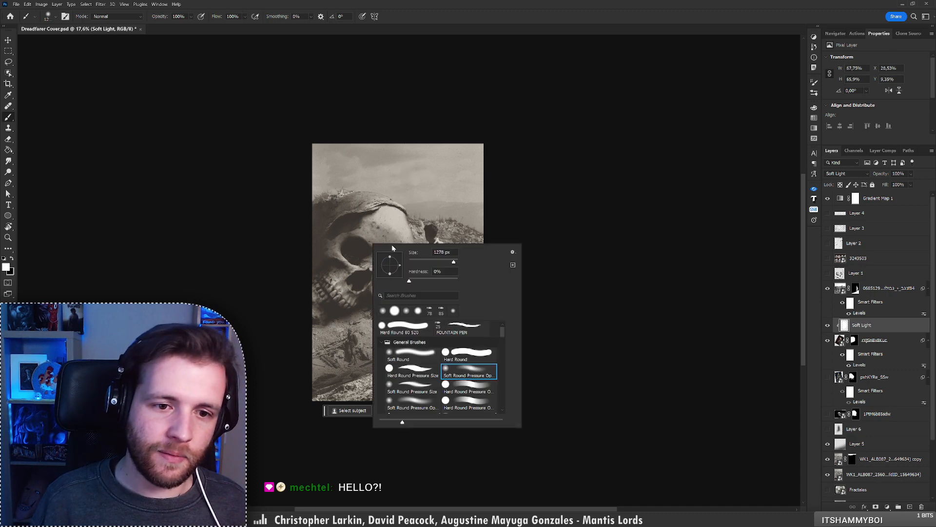
left_click_drag(444, 262, 423, 262)
key("Return")
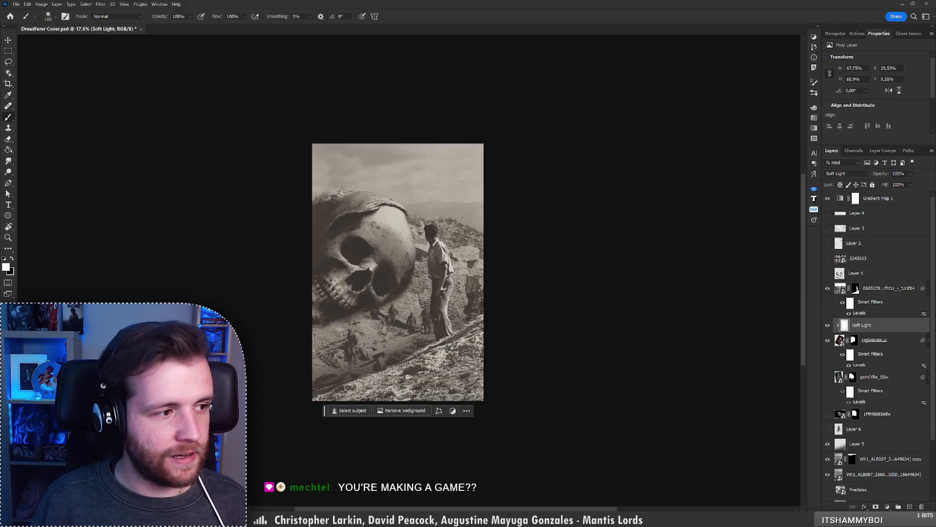
mouse_move(381, 272)
left_mouse_down()
mouse_move(373, 291)
mouse_move(373, 267)
mouse_move(347, 260)
mouse_move(439, 226)
mouse_move(338, 286)
mouse_move(354, 302)
mouse_move(335, 282)
mouse_move(352, 308)
mouse_move(331, 290)
mouse_move(354, 307)
mouse_move(335, 293)
left_mouse_up()
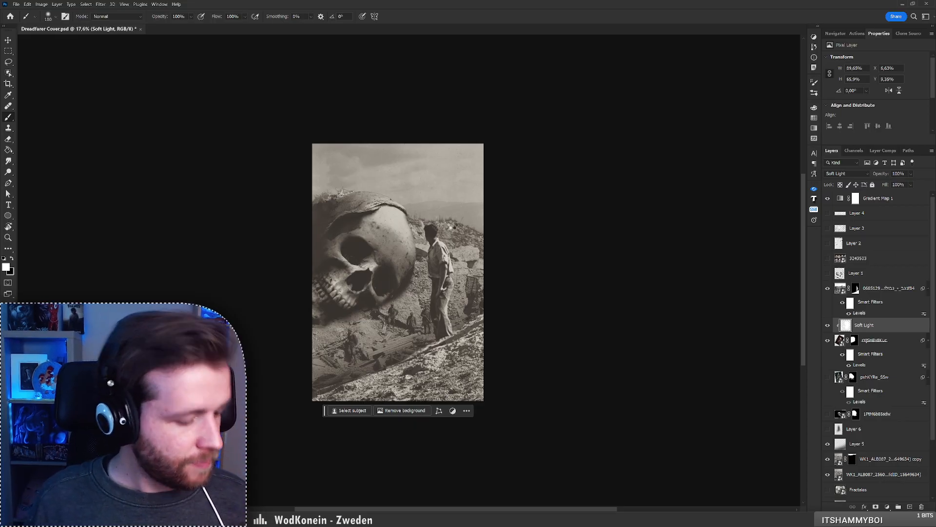
key("F5")
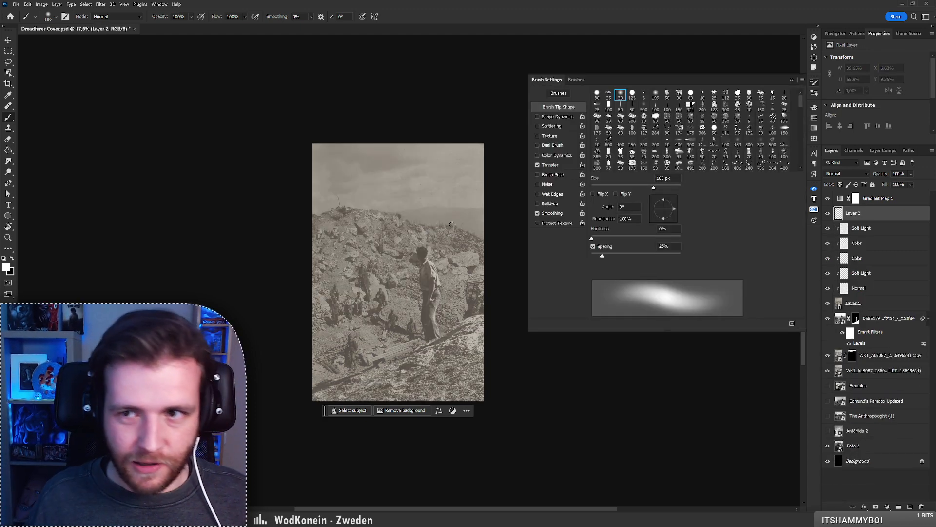
left_click(789, 79)
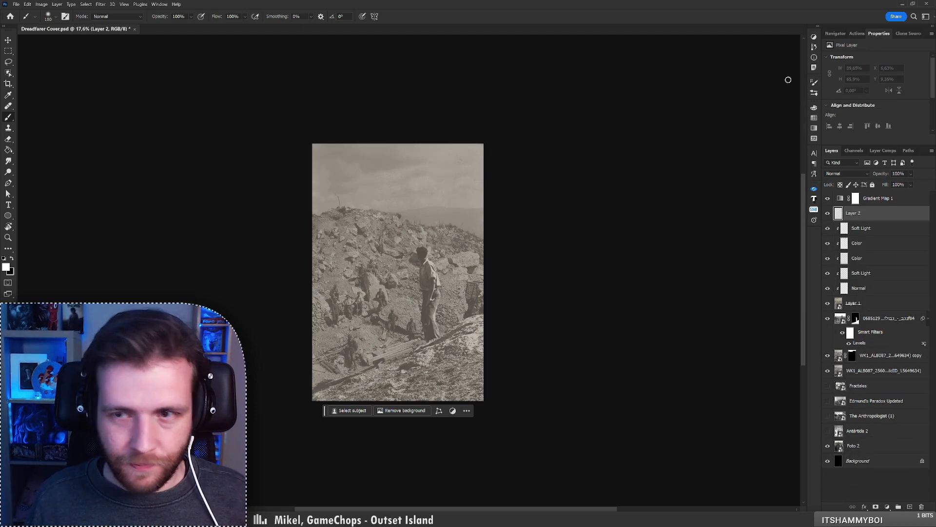
key("alt+b")
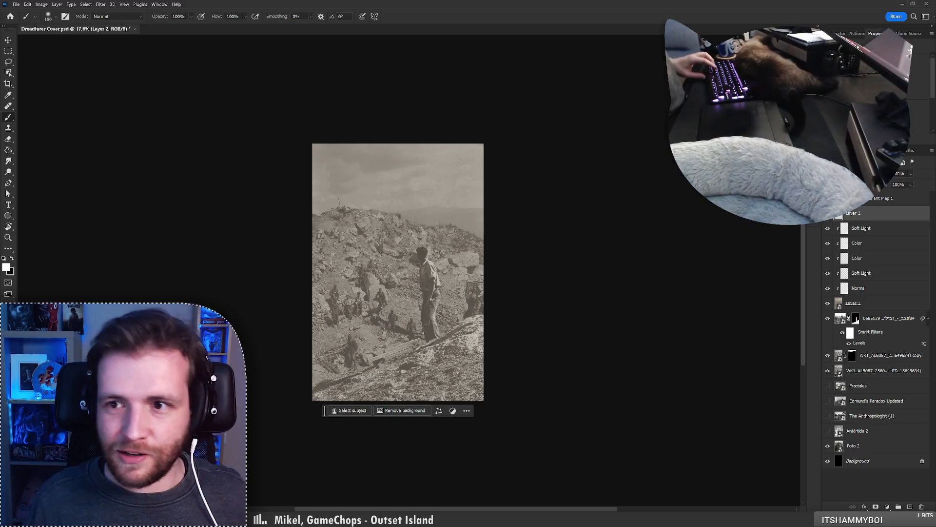
key("ctrl+shift+alt+e")
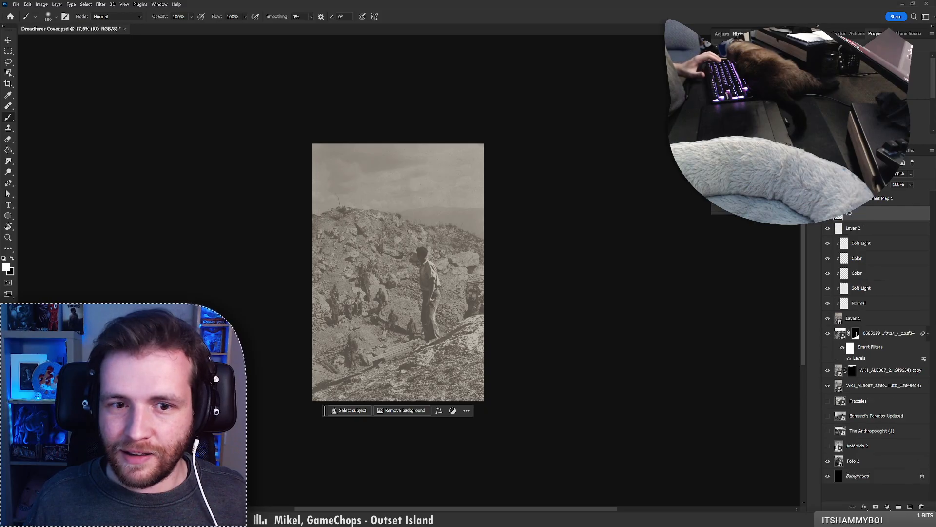
key("ctrl+z")
key("ctrl+a")
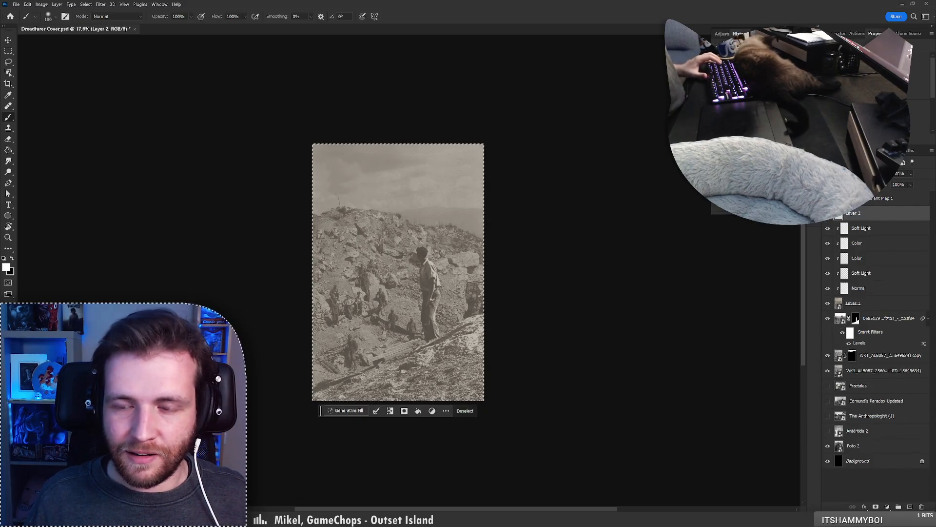
key("ctrl+d")
key("Delete")
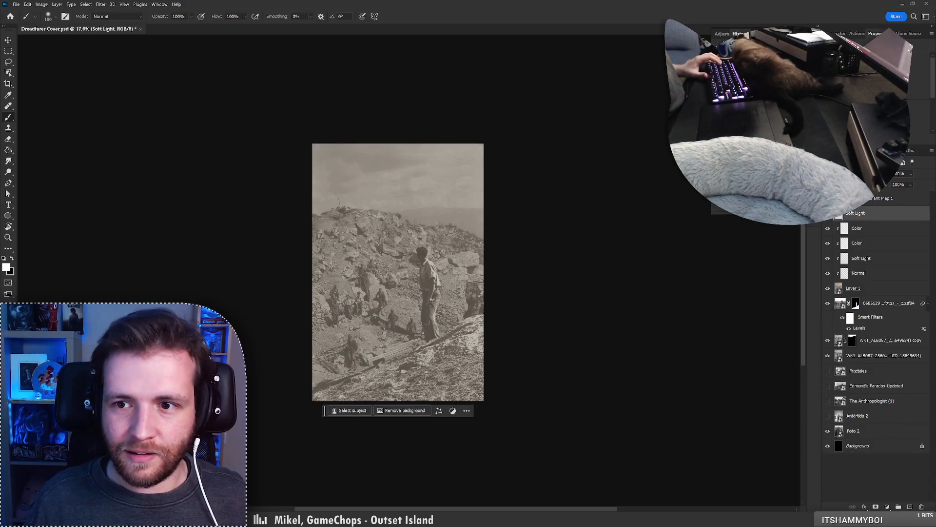
key("ctrl+z")
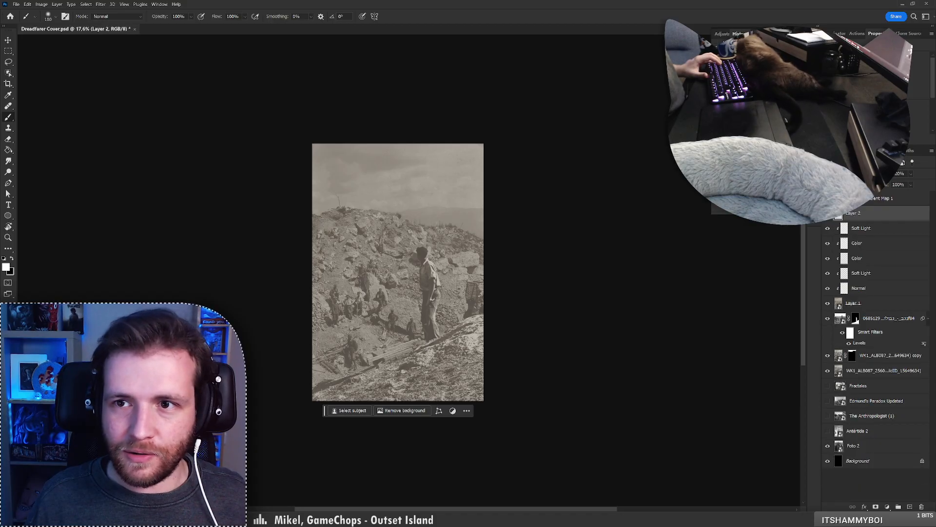
Undo the recent layer changes back to the tilted skull composition with its Soft Light layer, and save the document
key("ctrl+z")
key("ctrl+z")
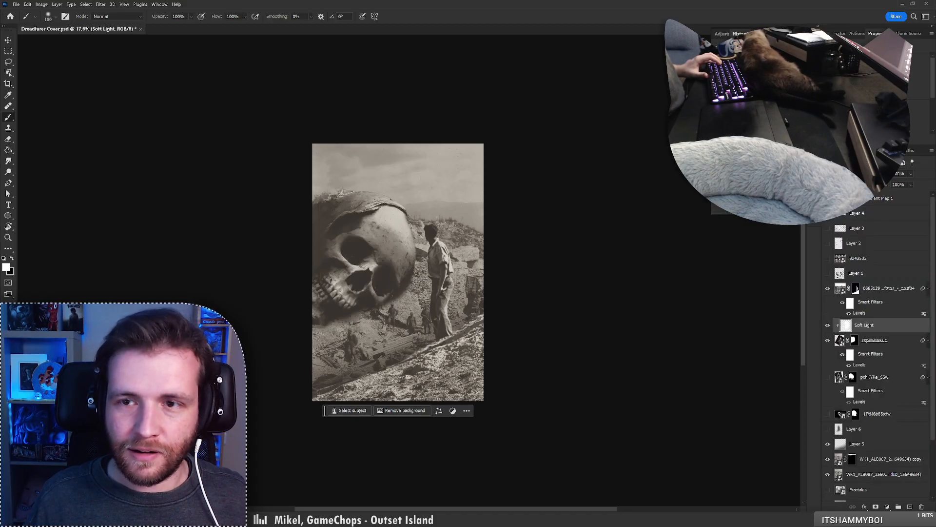
key("ctrl+z")
key("ctrl+shift+z")
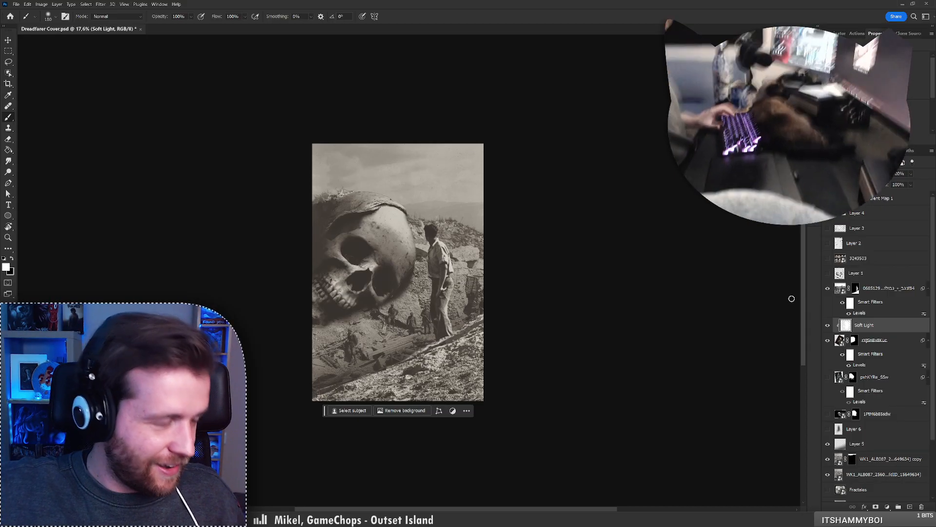
key("ctrl+s")
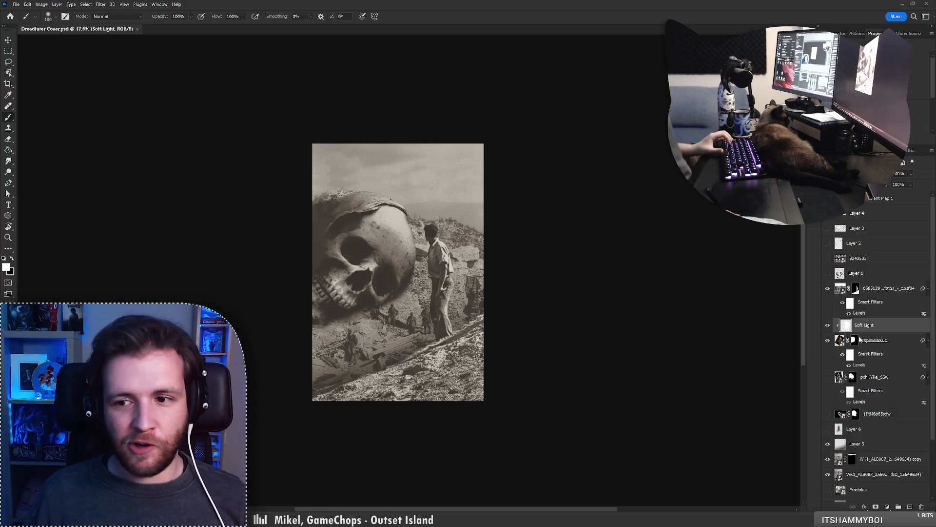
Enlarge the soft brush to 279 px and try light and dark shading strokes over the skull on its Soft Light layer
key("ctrl+d")
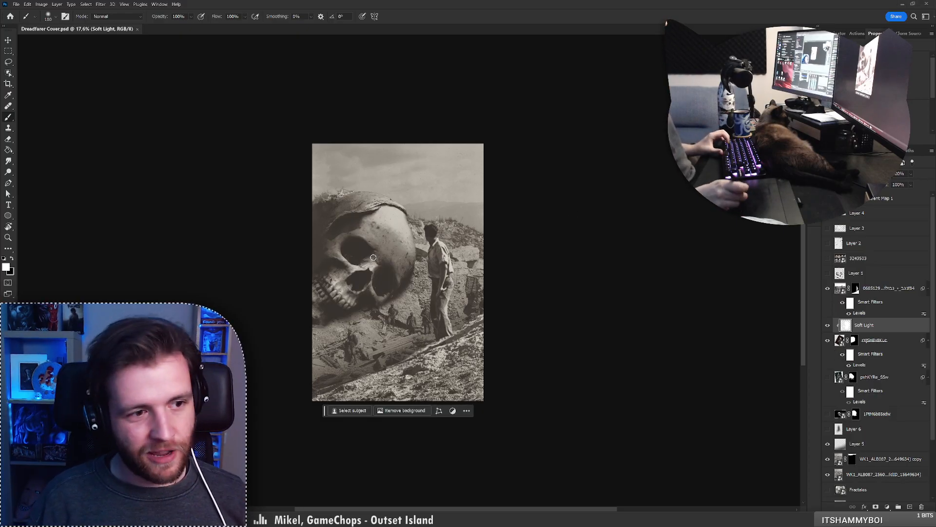
right_click(364, 261)
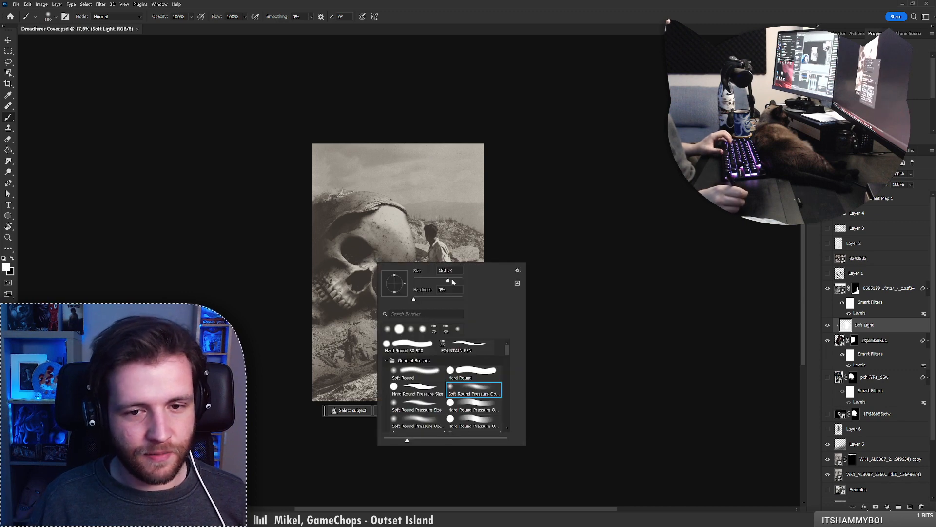
left_click(334, 283)
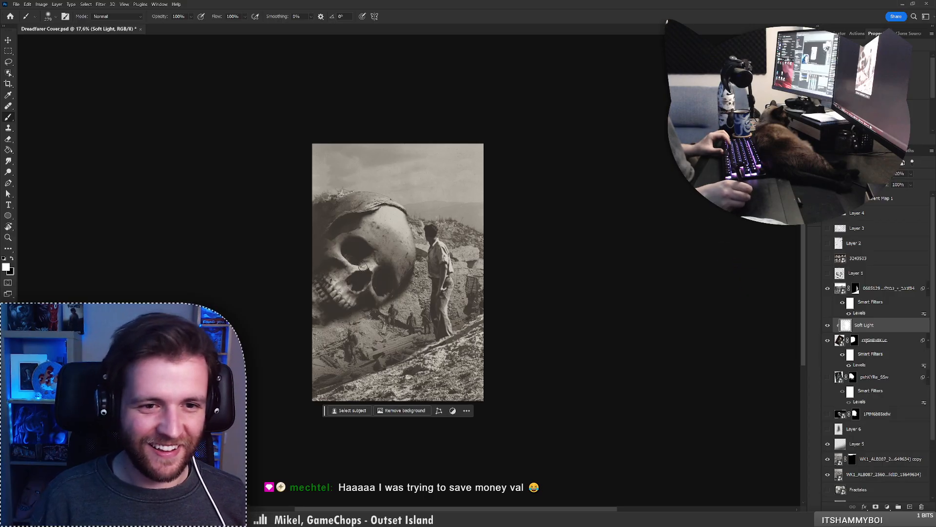
key("ctrl+z")
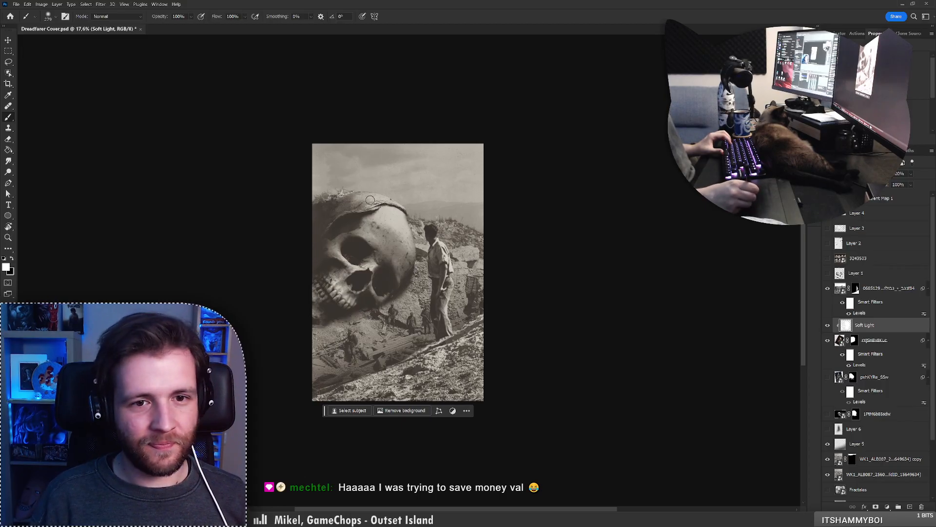
key("ctrl+z")
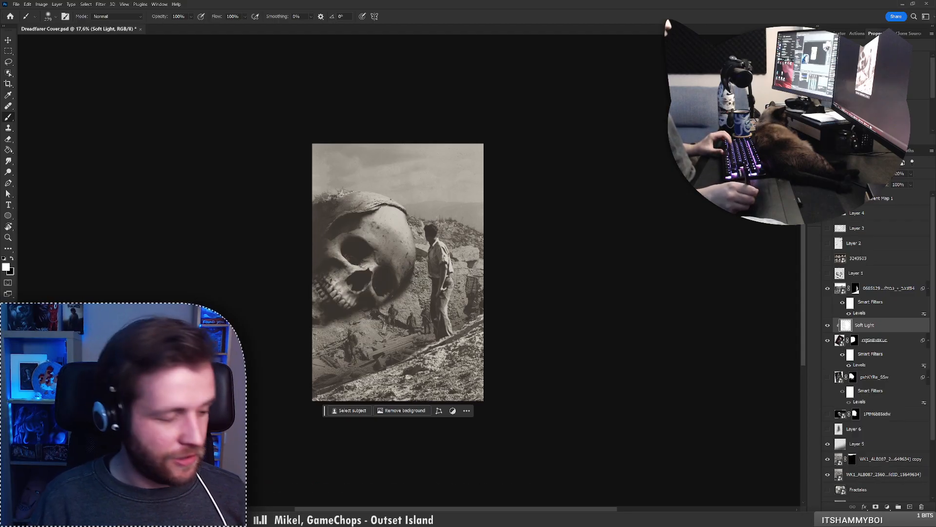
key("x")
left_click_drag(334, 217, 378, 207)
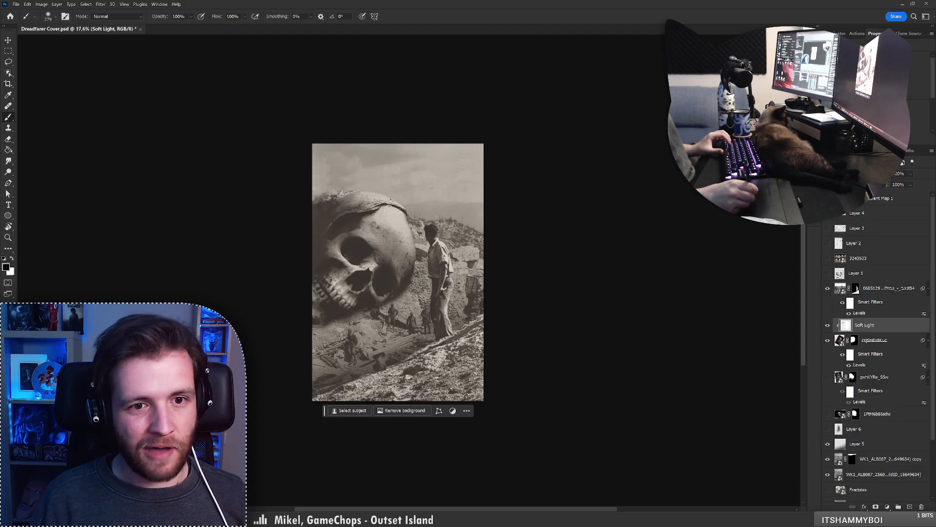
key("ctrl+z")
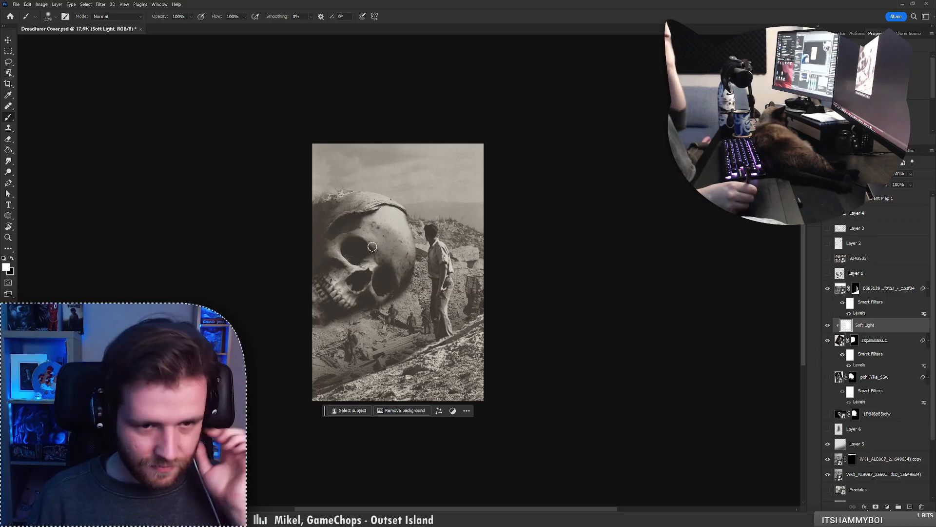
Check the tilted skull without its layer mask, then refine the mask along the skull's lower edge with a 150 px soft brush
left_click(854, 341, "shift")
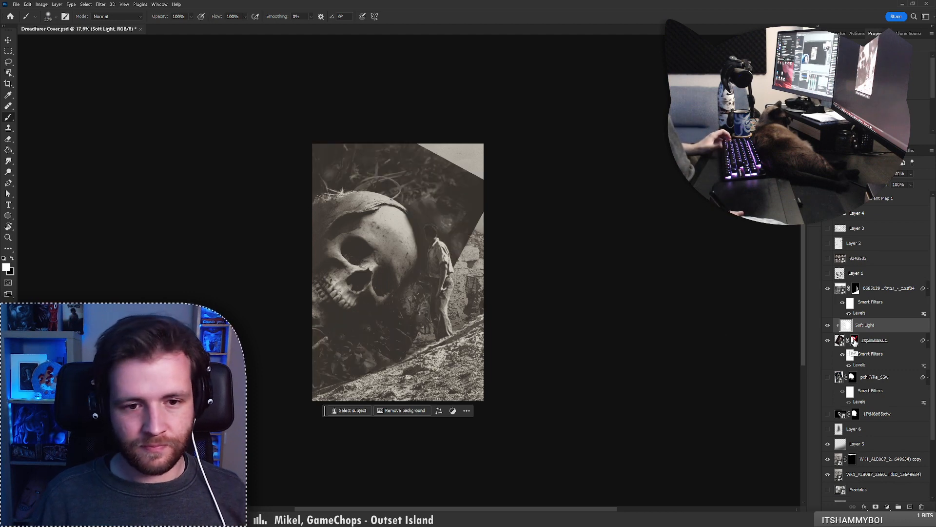
left_click(854, 341, "shift")
left_click(854, 340)
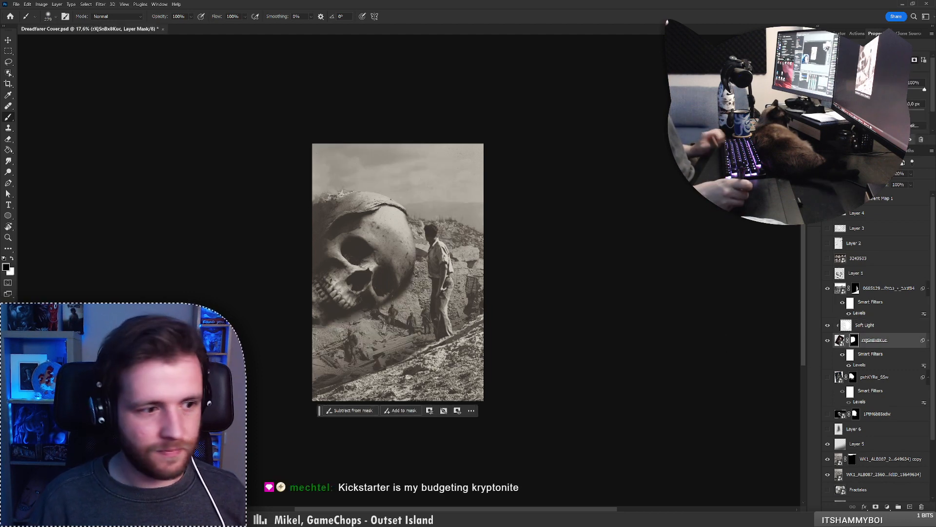
key("x")
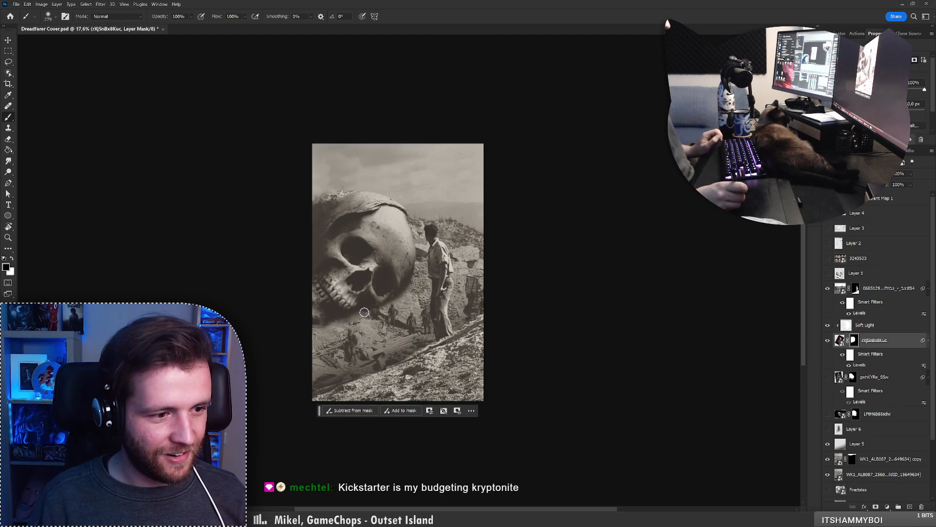
key("x")
key("bracketleft")
key("bracketleft")
key("bracketleft")
key("bracketleft")
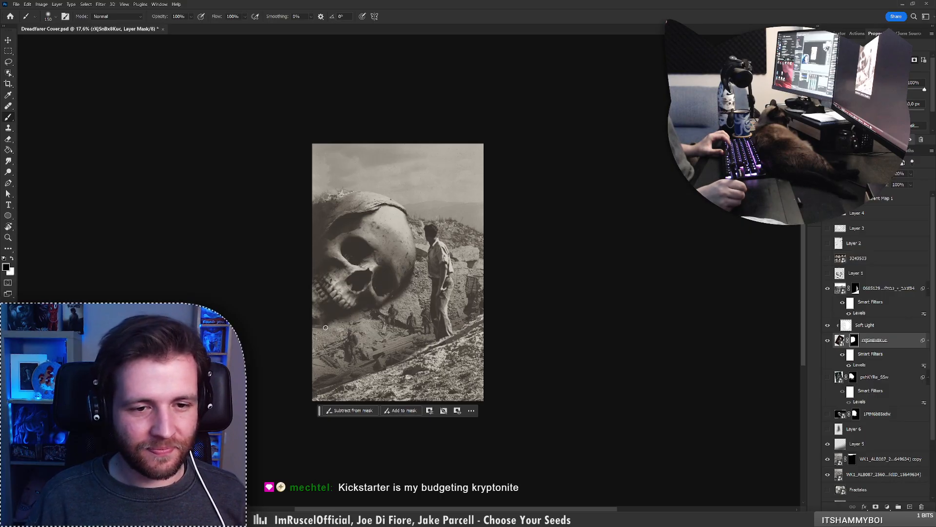
key("x")
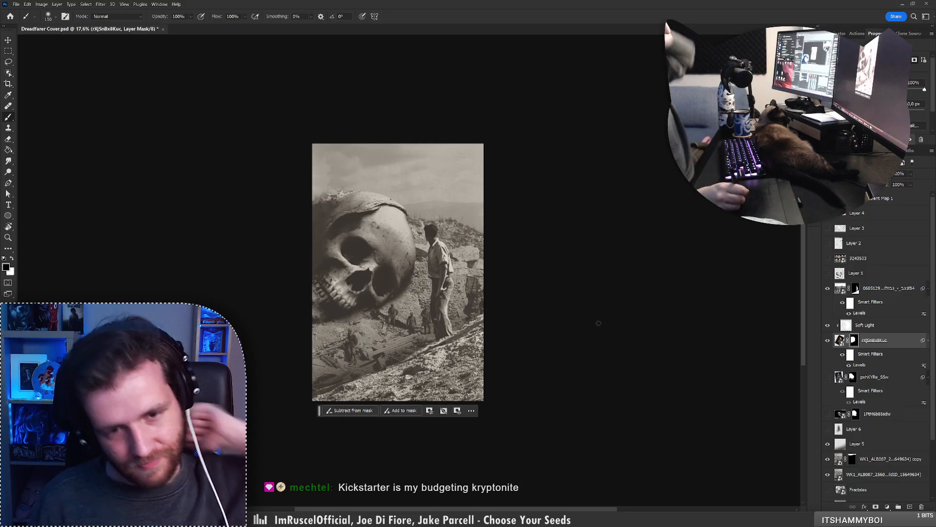
Compare the skull with its mask off and on, and rework the mask's lower edge at 44% brush hardness, undoing unwanted strokes
left_click(854, 341, "shift")
left_click(853, 341, "shift")
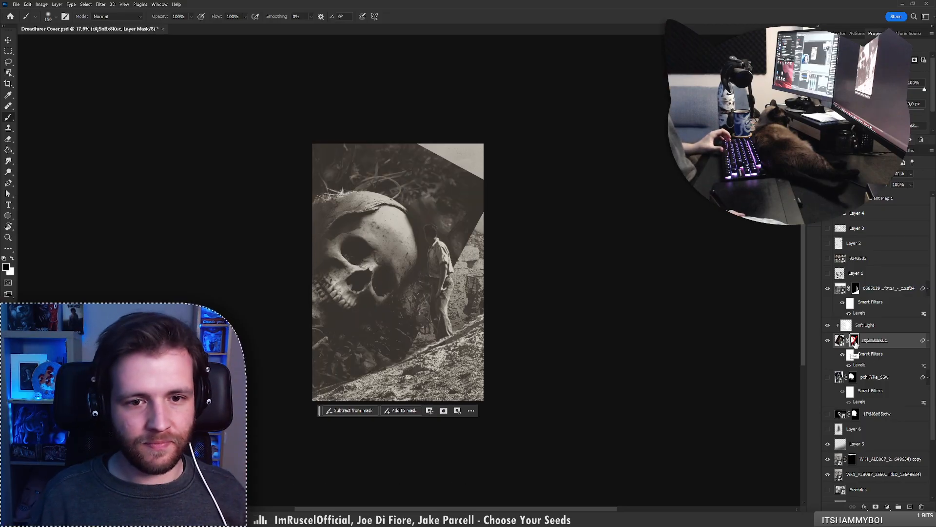
key("ctrl+z")
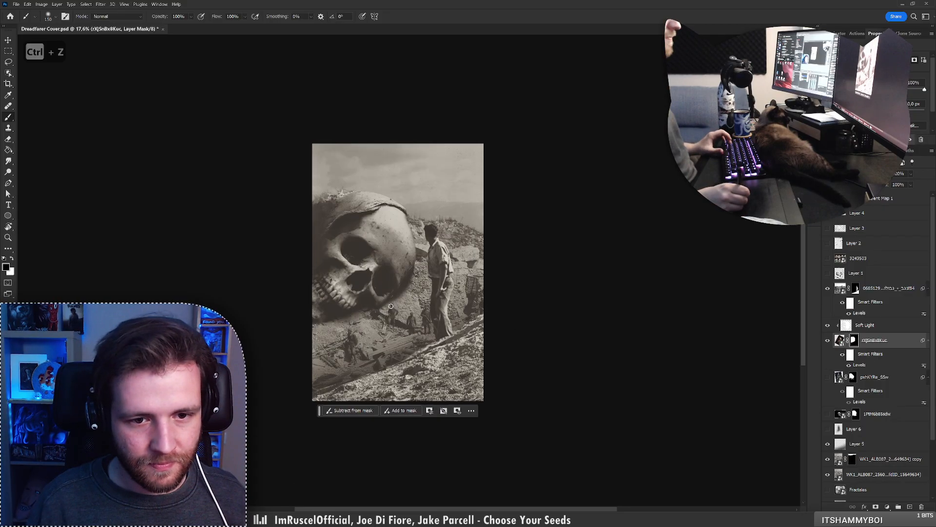
right_click(419, 281)
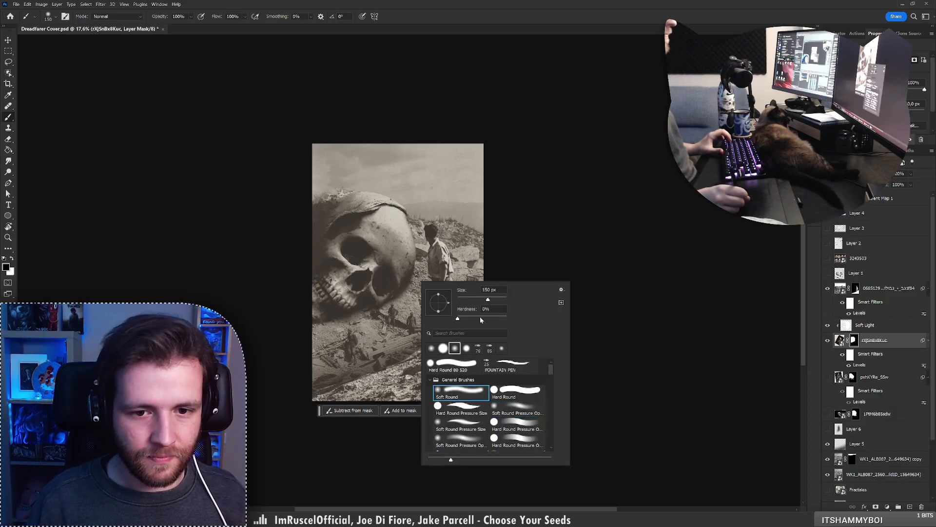
key("Return")
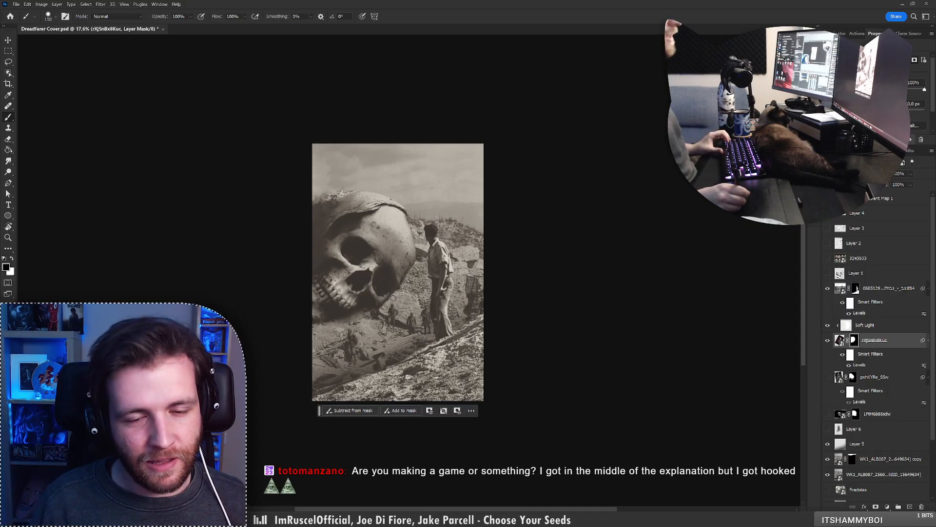
key("ctrl+z")
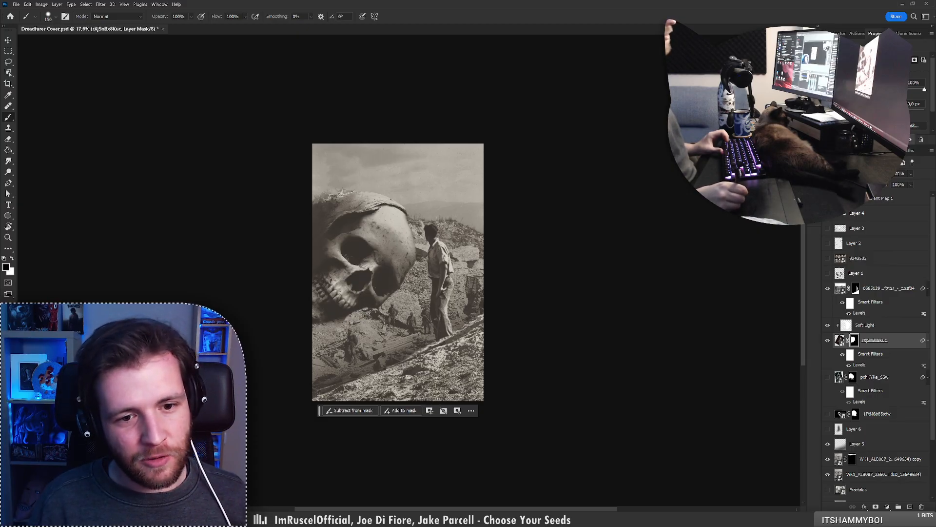
Switch to the 150 px Soft Round Pressure Opacity brush and touch up the skull's mask beneath the jaw
right_click(380, 302)
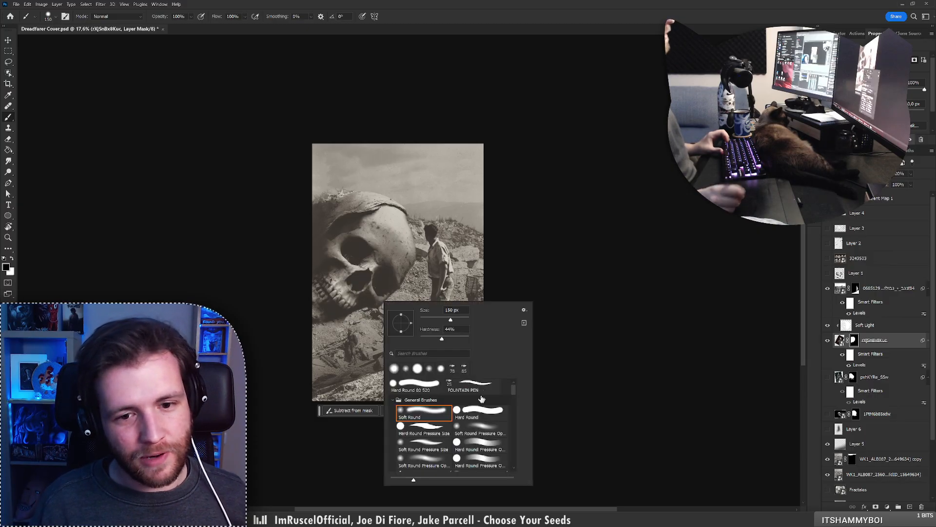
left_click(343, 322)
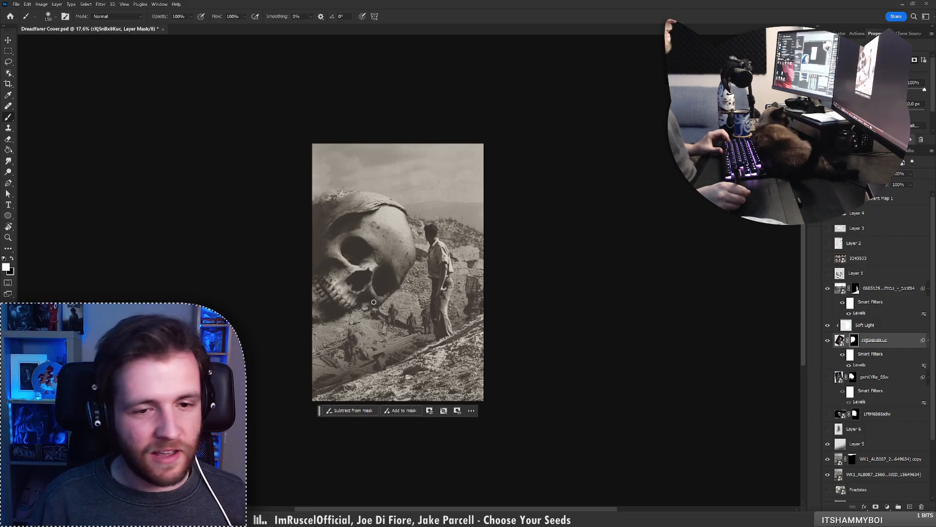
key("x")
key("x")
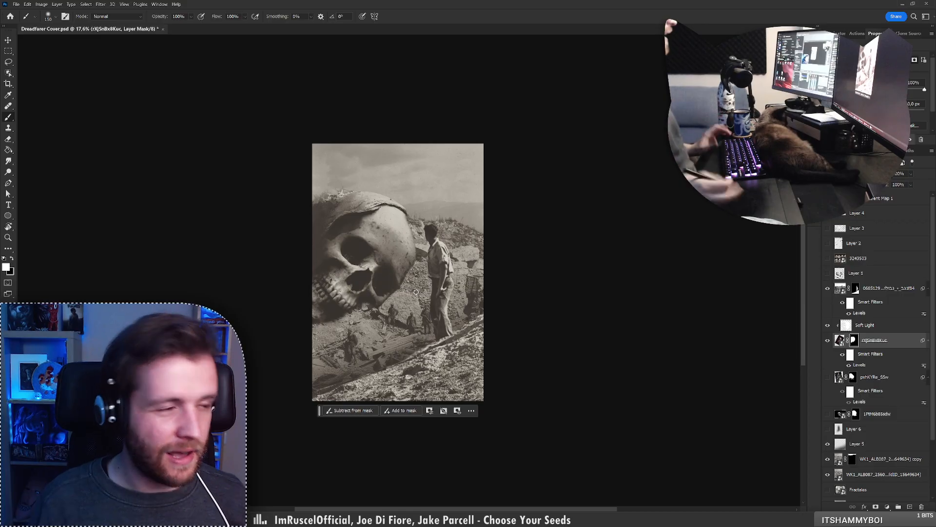
Set the mask brush size to 45 px for fine work on the skull's edge and undo the last mask stroke
right_click(416, 291)
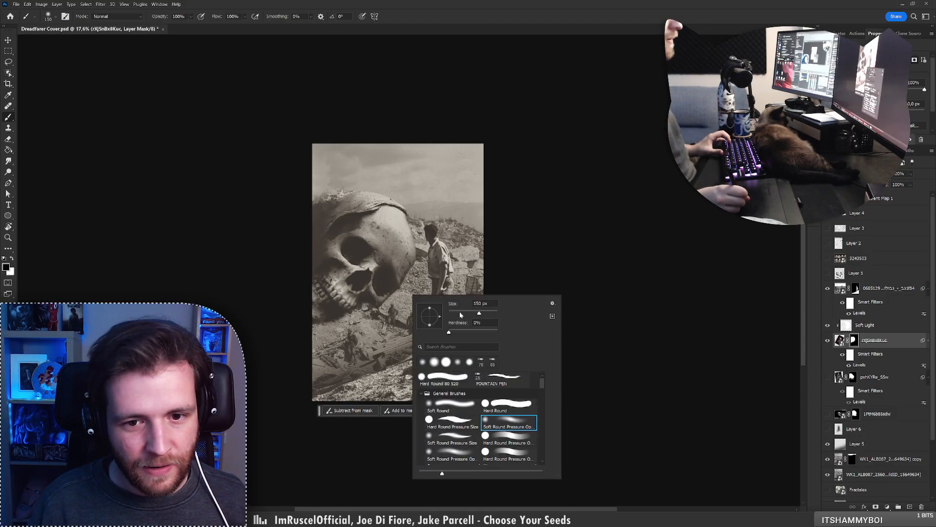
type("45")
key("Return")
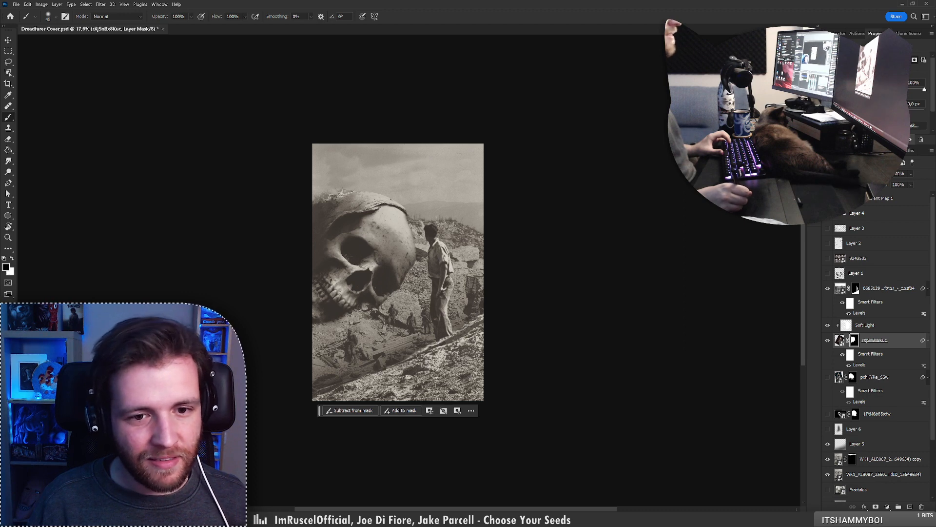
key("ctrl+z")
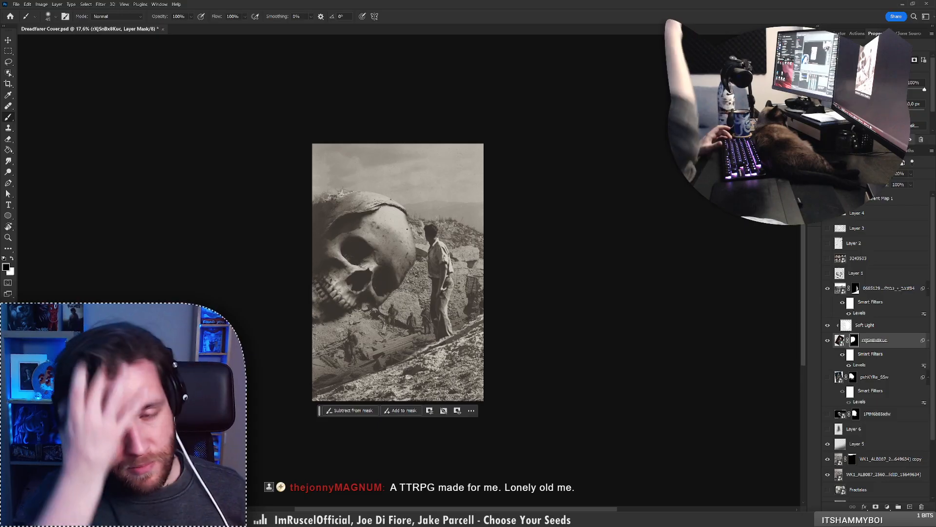
key("z")
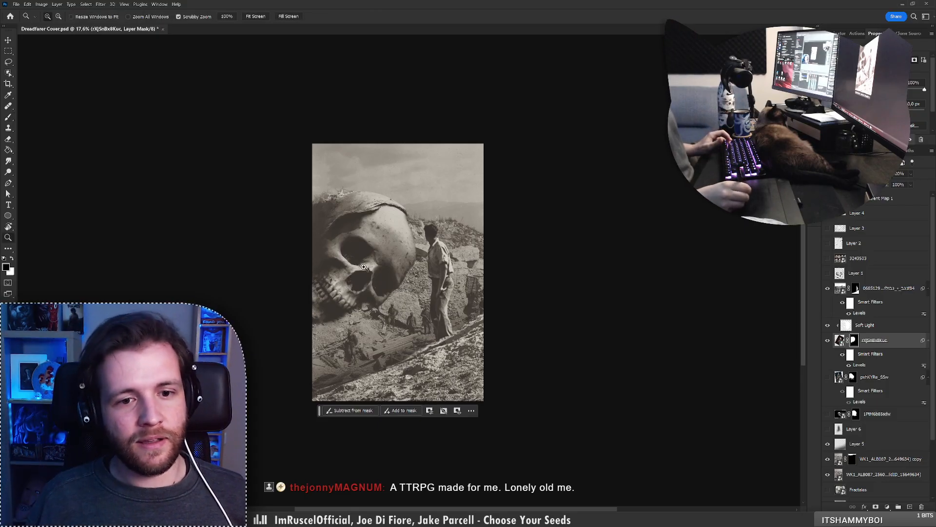
mouse_move(362, 267)
left_mouse_down()
mouse_move(330, 272)
mouse_move(353, 269)
left_mouse_up()
key("b")
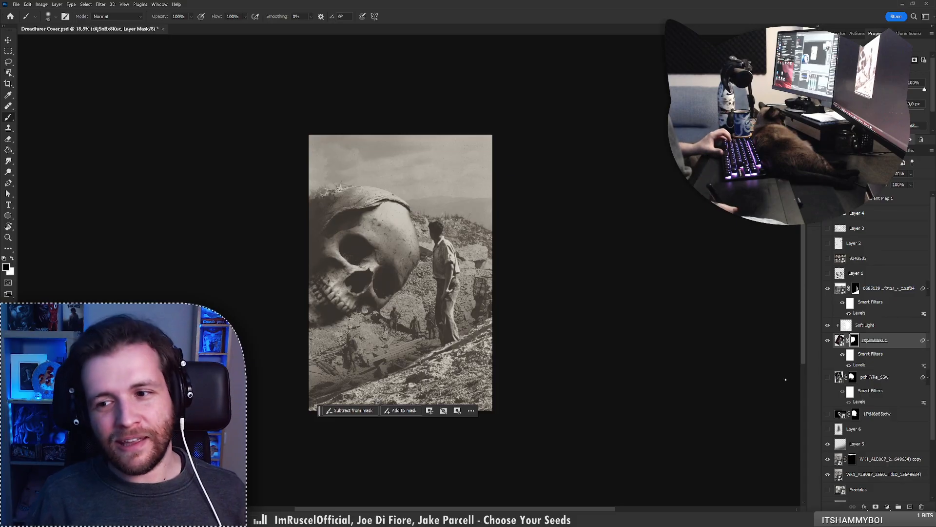
Transform the skull together with its Soft Light layer, rotating them about 2.5° clockwise and placing them slightly lower beside the standing man
left_click(839, 340)
key("ctrl+t")
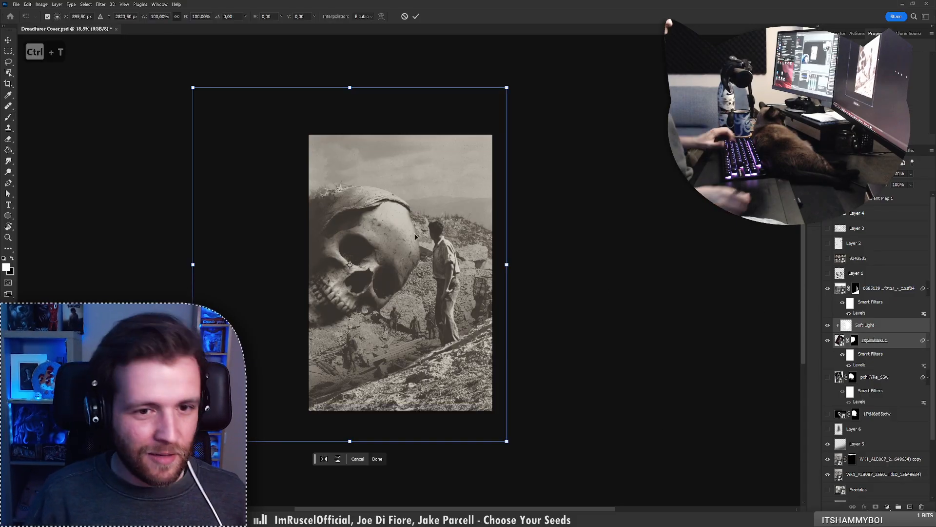
left_click_drag(539, 248, 542, 287)
left_click_drag(424, 274, 437, 265)
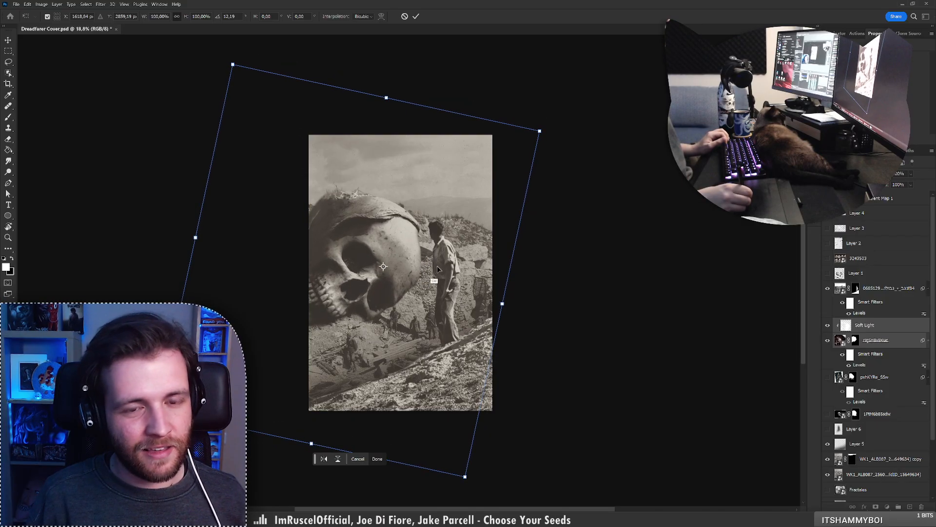
left_click_drag(525, 313, 527, 280)
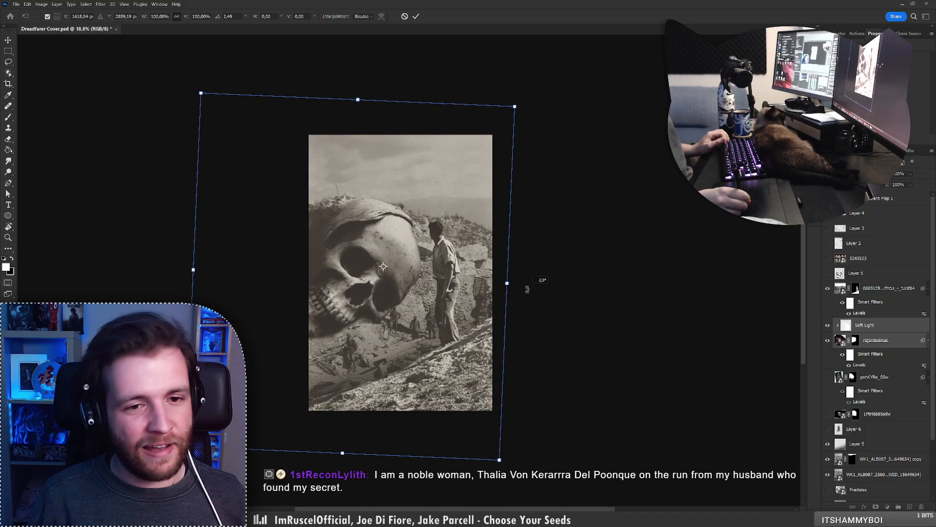
mouse_move(464, 293)
left_mouse_down()
mouse_move(478, 267)
mouse_move(462, 284)
left_mouse_up()
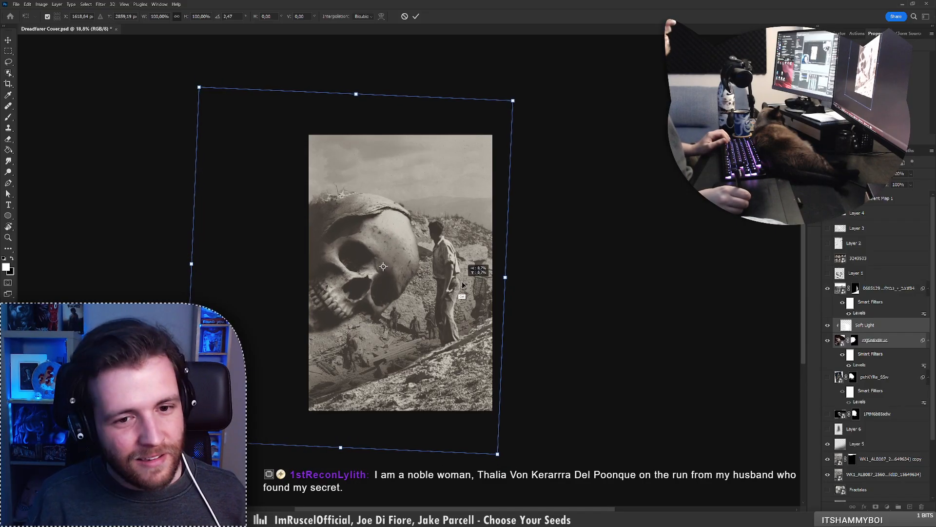
key("Return")
key("b")
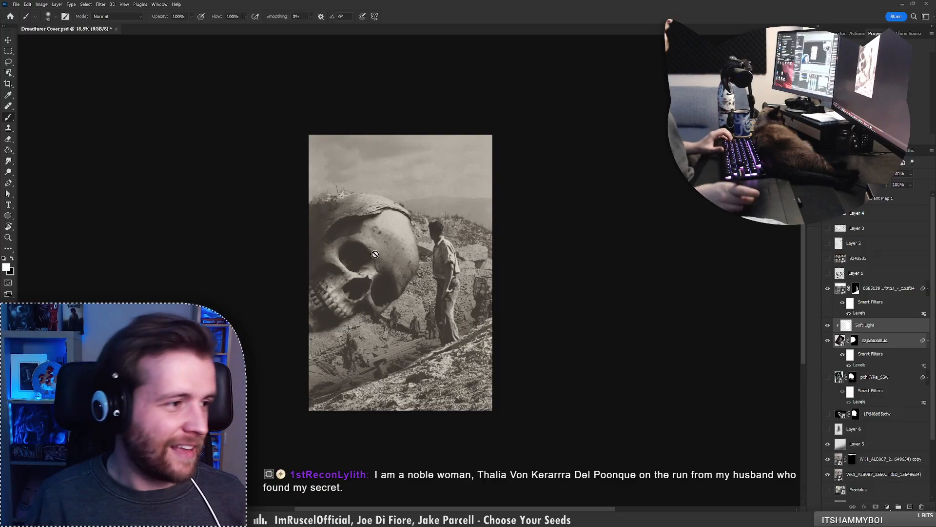
Brighten the skull by setting the midtone input of its Levels smart filter to 2.11
left_click(873, 344)
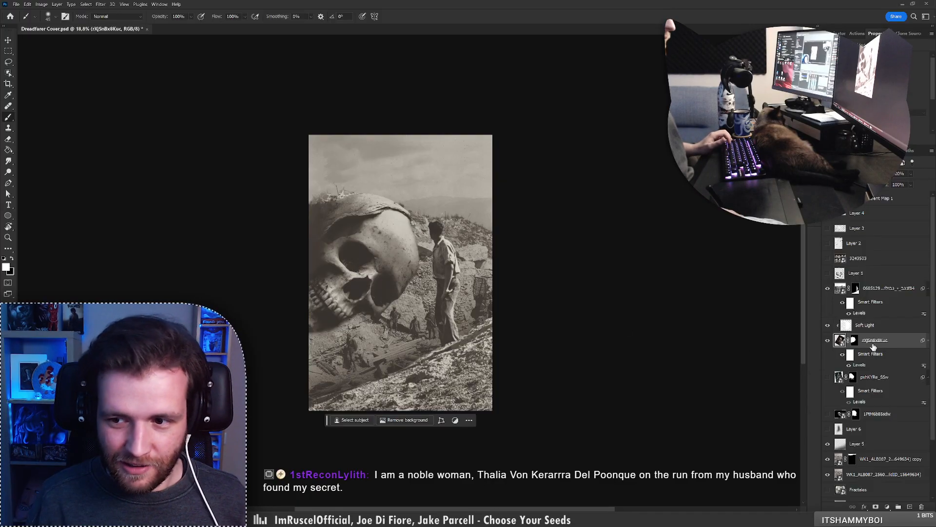
double_click(860, 365)
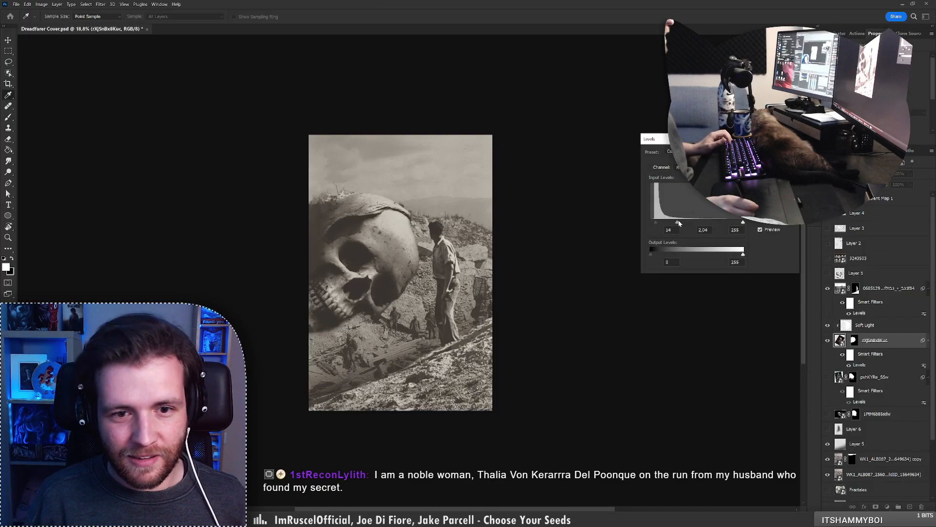
left_click_drag(680, 222, 677, 223)
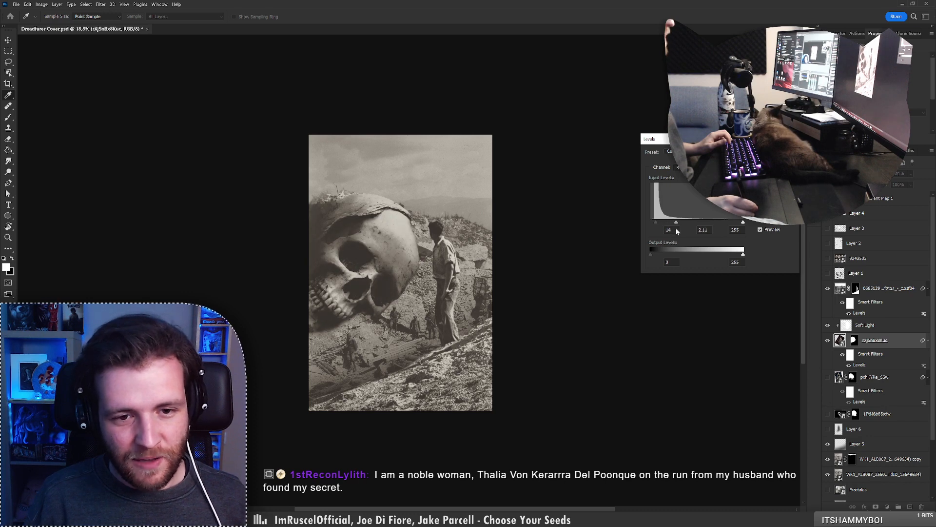
key("Return")
key("b")
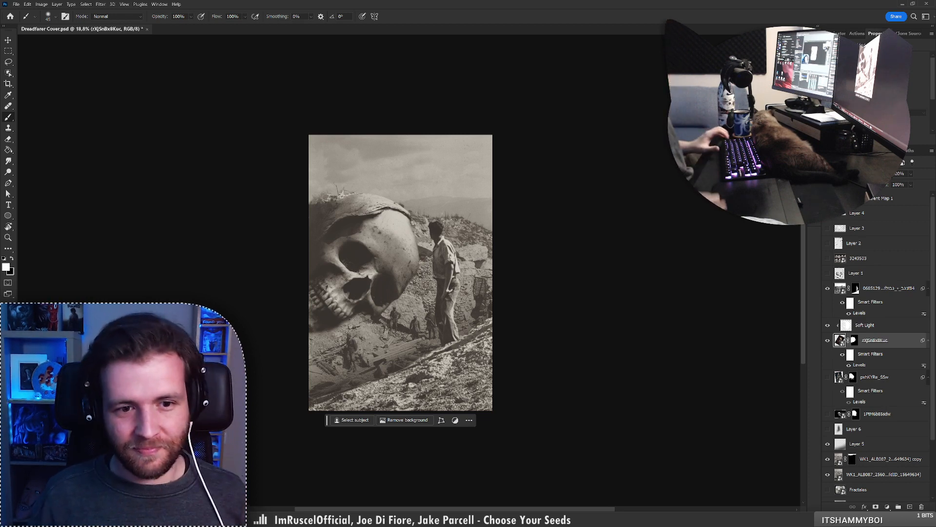
Touch up the shading near the skull's forehead on the Soft Light layer with a 339 px soft brush, undoing the last stroke
left_click(846, 324)
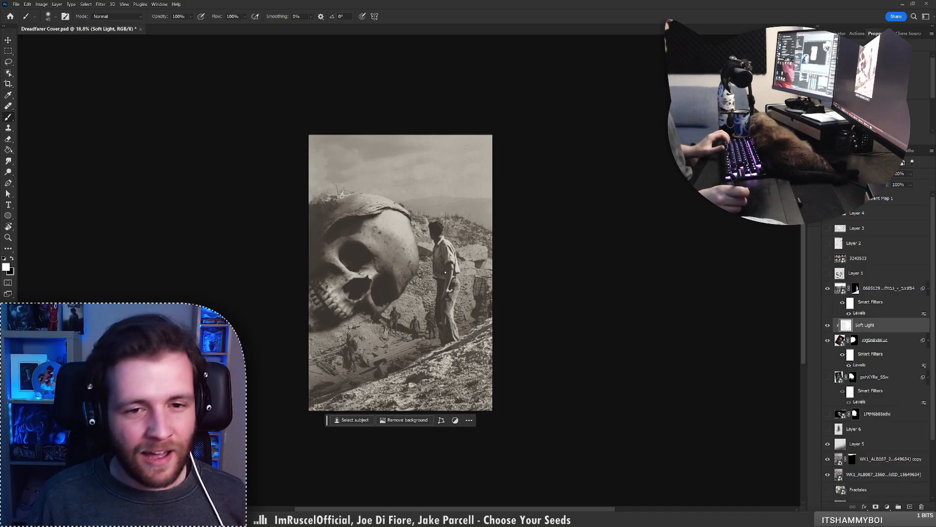
right_click(499, 291)
left_click(499, 290)
left_click(415, 263)
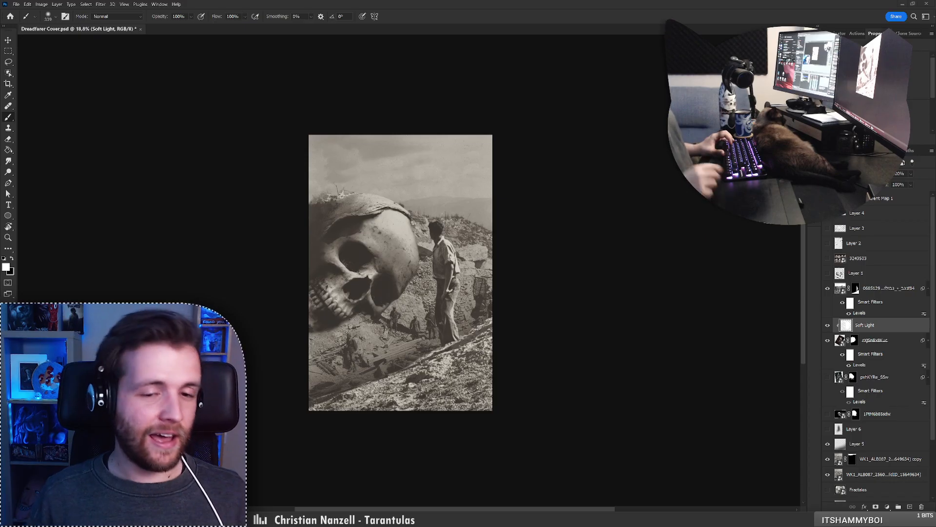
left_click(876, 329)
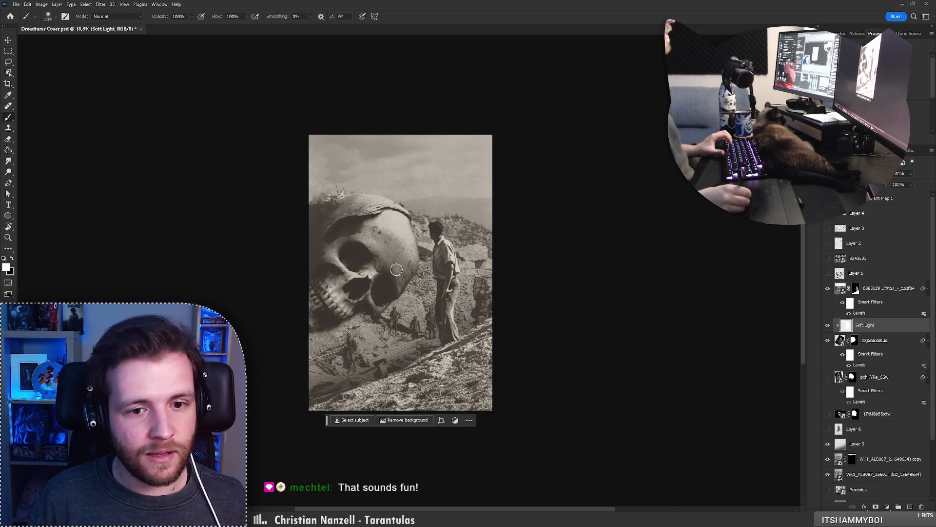
key("ctrl+z")
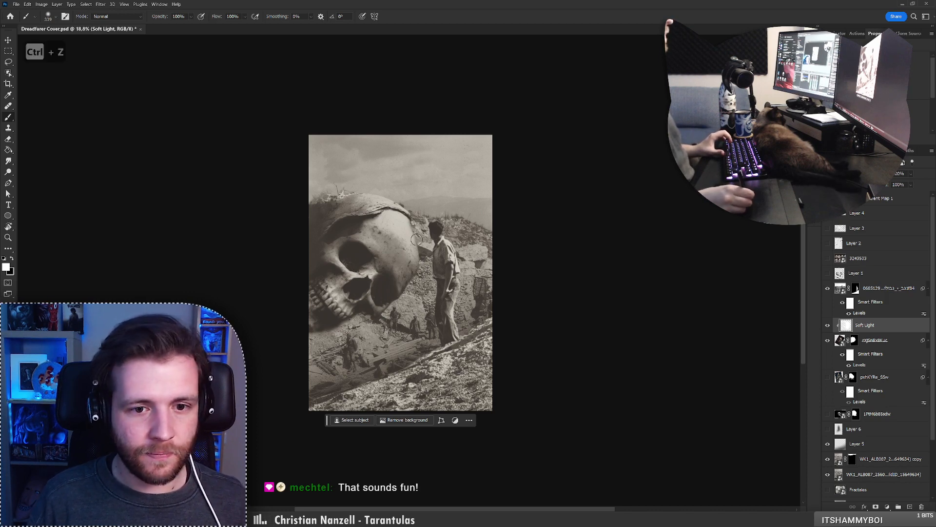
Compare the cover with the skull layer hidden and shown, and the skull with its layer mask off and on
left_click(828, 341)
left_click(827, 341)
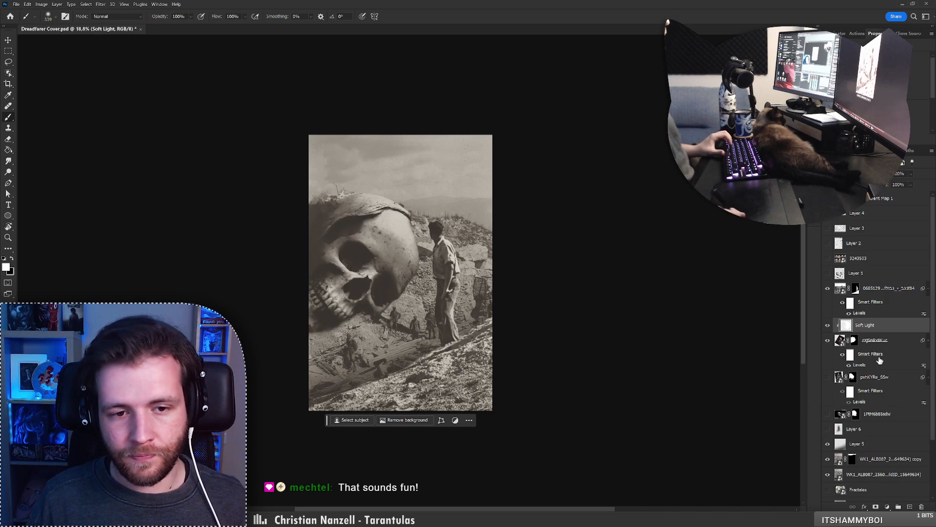
left_click(894, 343)
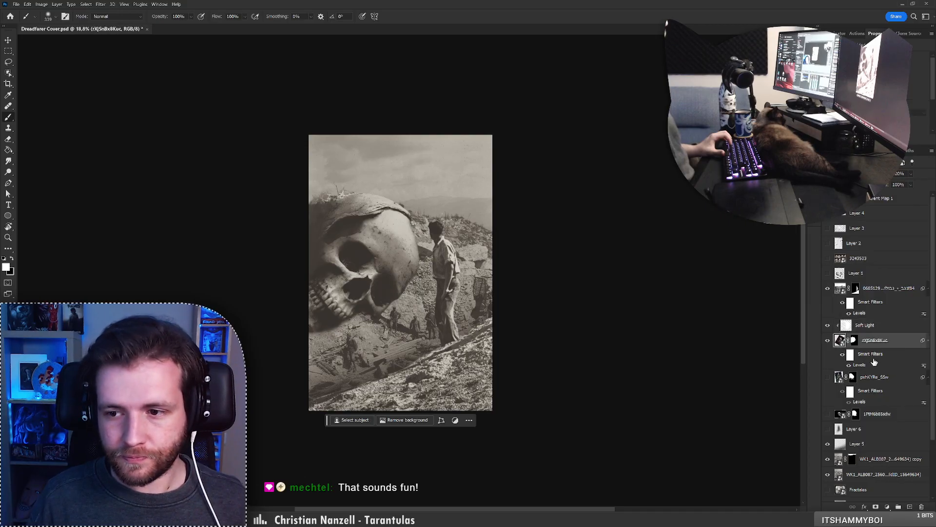
left_click(853, 341, "shift")
left_click(854, 340, "shift")
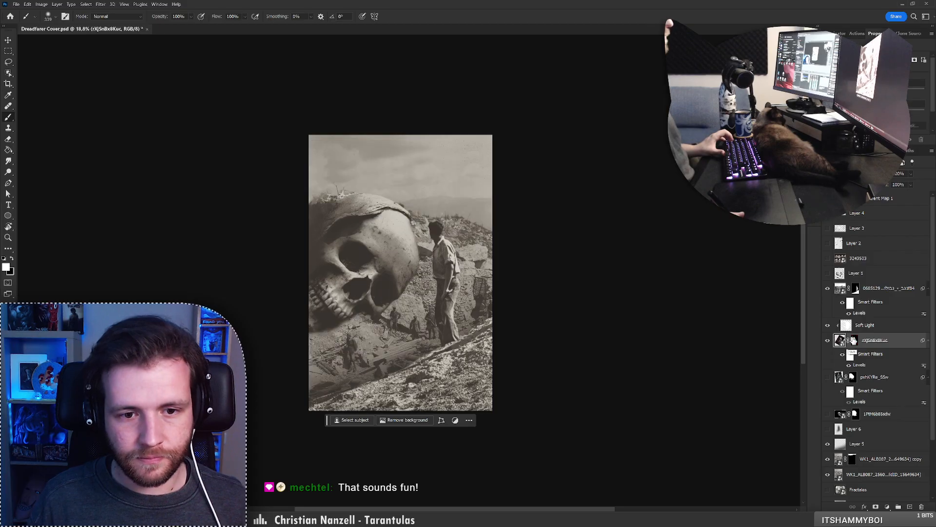
Retouch the skull's layer mask with a smaller Soft Round brush, alternating black and white and undoing unwanted strokes
right_click(488, 306)
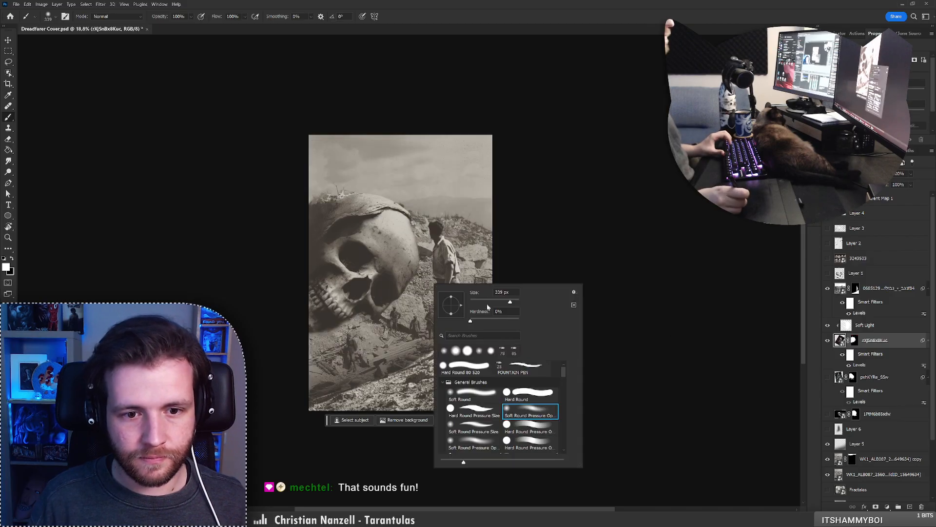
left_click(474, 394)
left_click(388, 303)
key("ctrl+z")
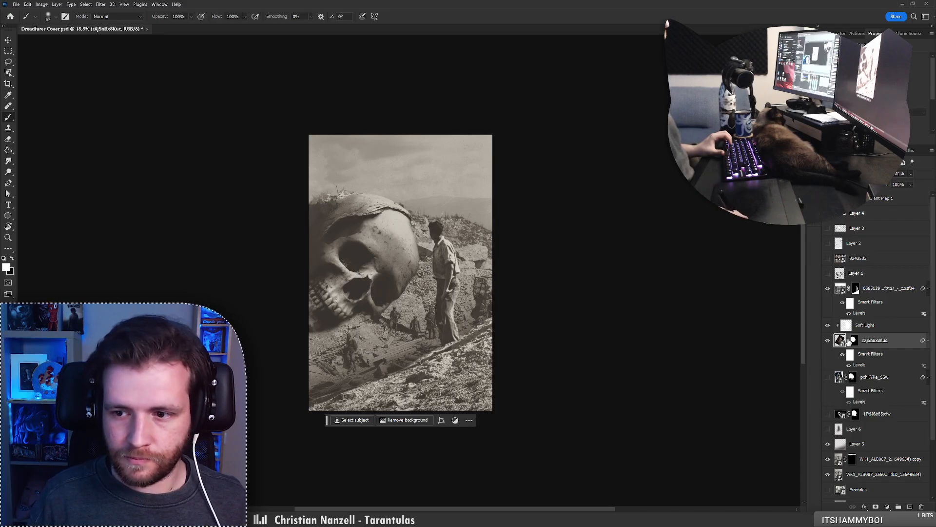
left_click(853, 340)
key("x")
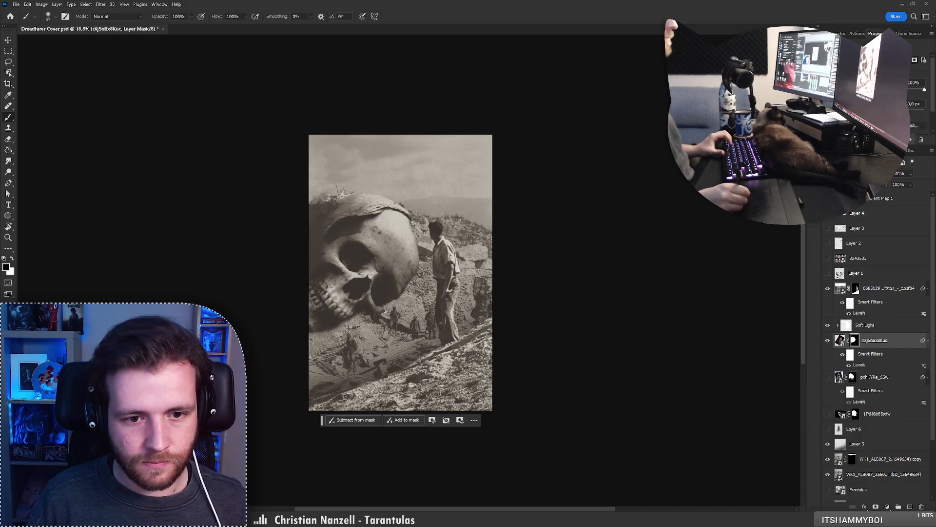
key("ctrl+z")
key("x")
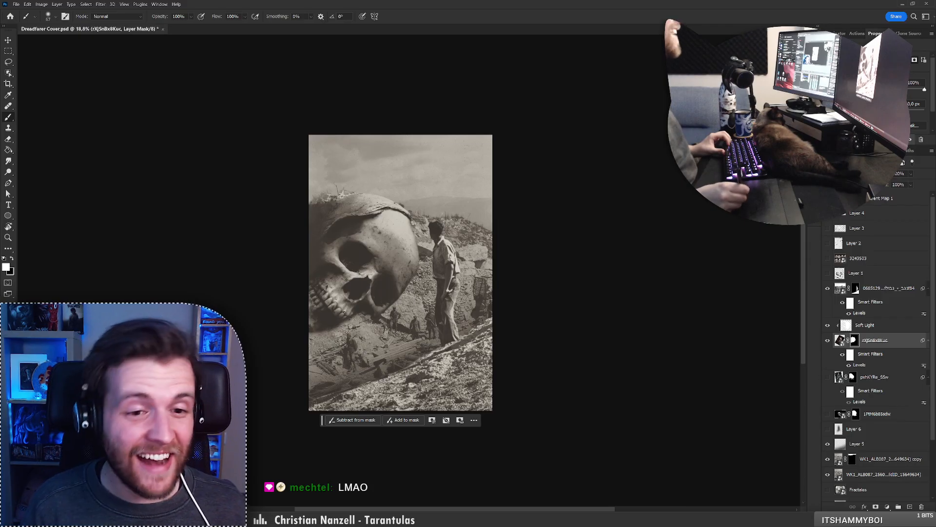
key("ctrl+z")
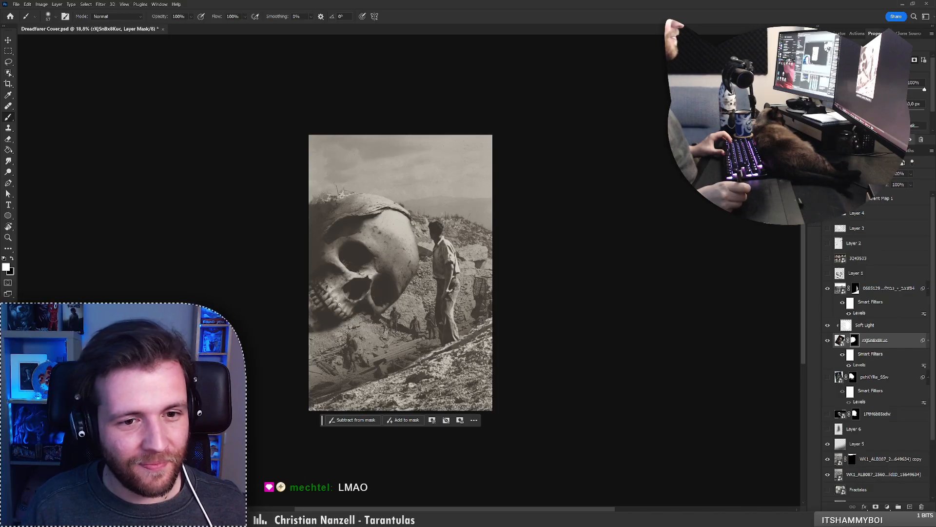
Try a 165 px Soft Round brush on the skull's mask at the jaw's lower edge, and undo the strokes
right_click(348, 316)
left_click(412, 322)
left_click(312, 335)
key("ctrl+z")
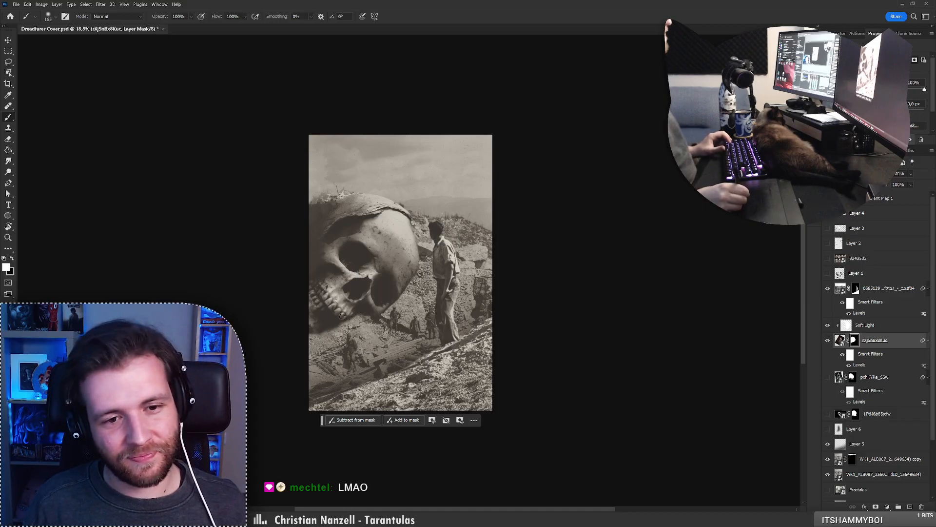
key("ctrl+z")
Switch to an enlarged Soft Round Pressure Opacity brush, try a mask stroke beneath the skull's jaw, and undo it
right_click(381, 305)
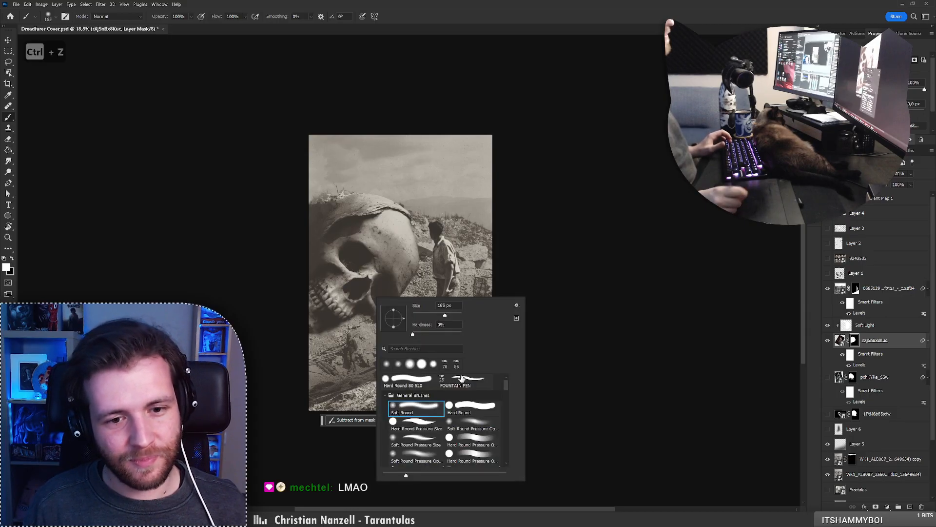
left_click(472, 424)
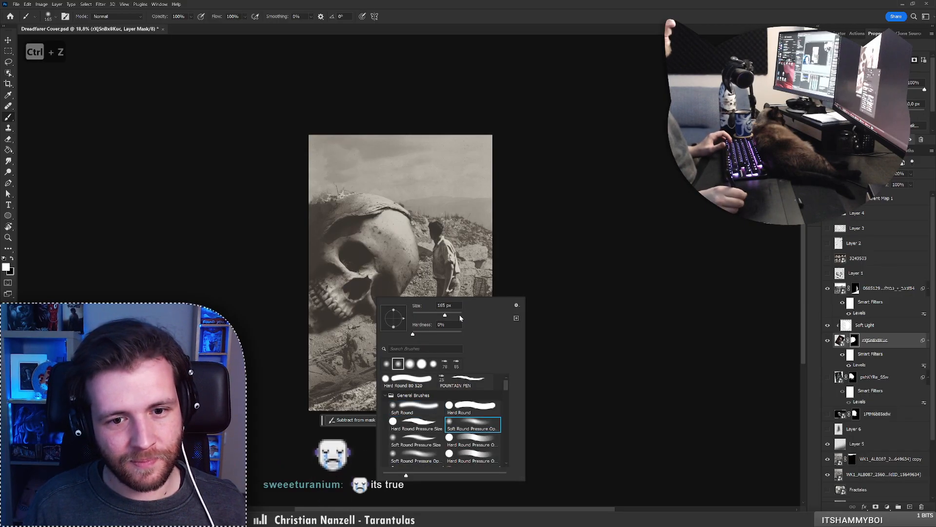
left_click(361, 311)
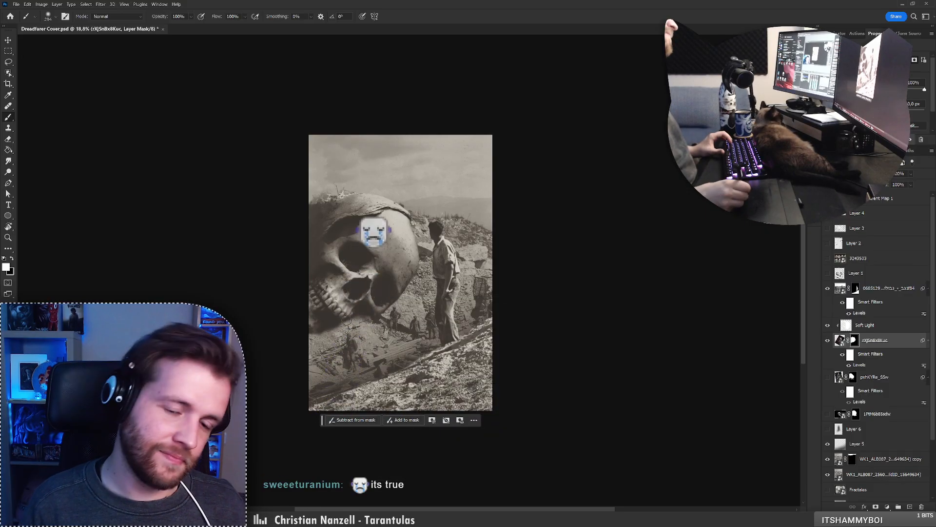
key("ctrl+z")
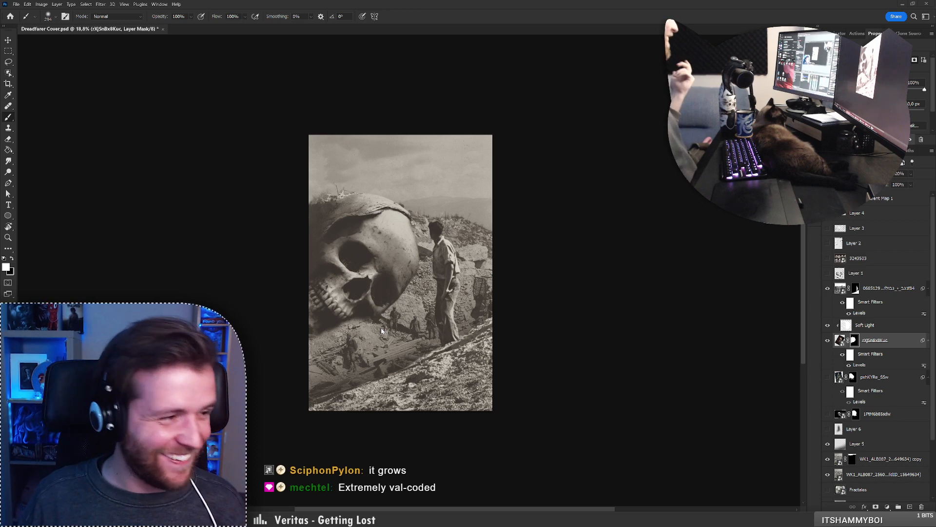
Examine the skull's blend into the excavation photo up close, comparing it with the layer mask disabled and enabled
scroll(452, 379, "down", 2)
scroll(265, 289, "up", 3)
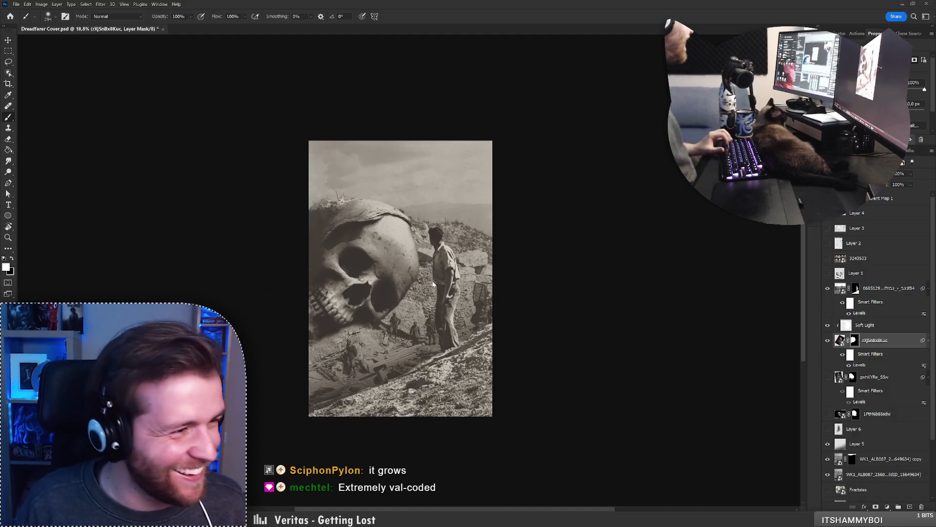
scroll(375, 283, "up", 3)
scroll(376, 283, "down", 1)
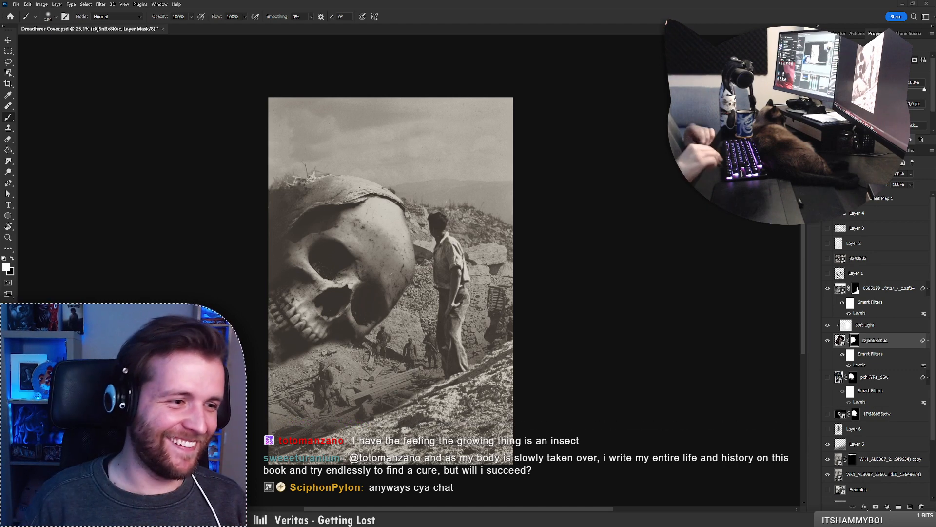
left_click(875, 340)
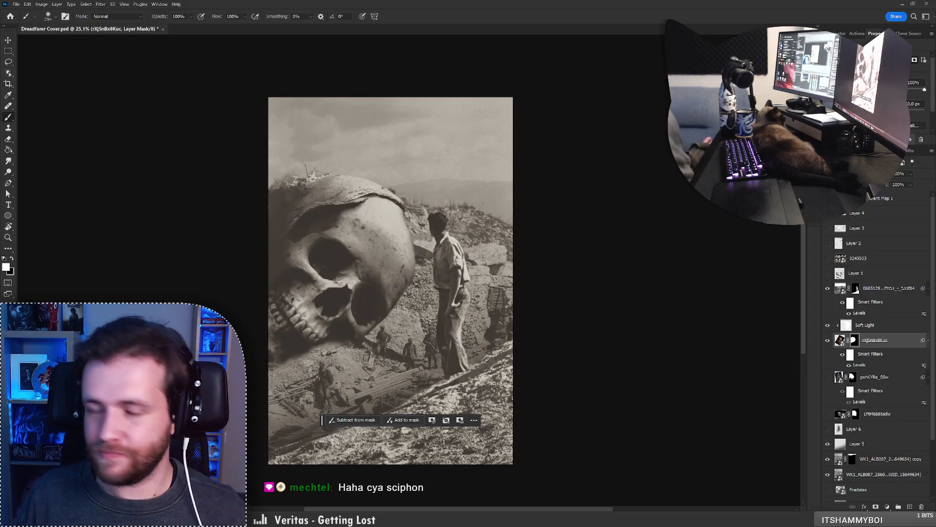
left_click(854, 340, "shift")
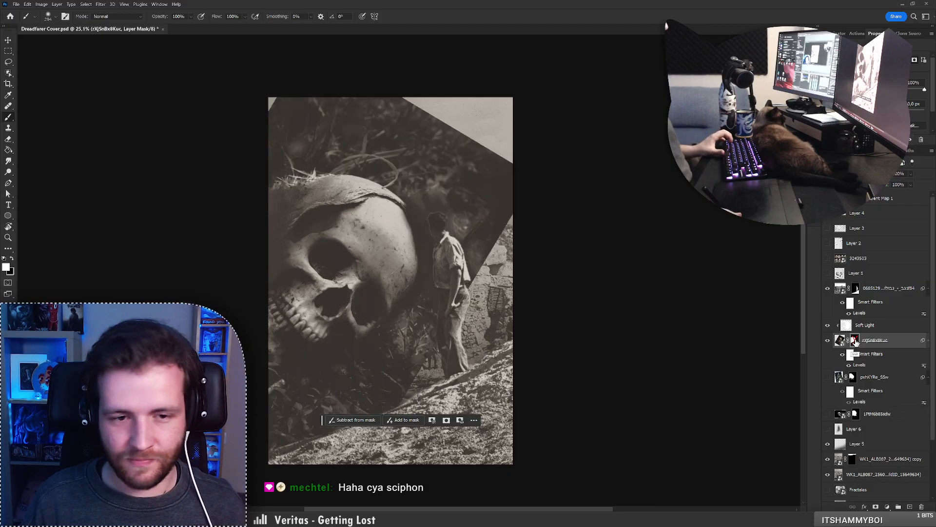
left_click(855, 340, "shift")
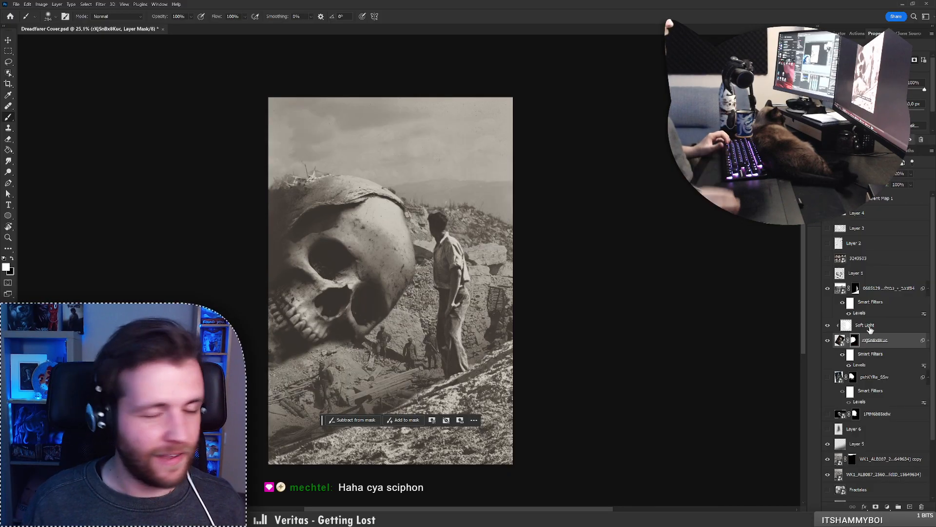
left_click(854, 340, "shift")
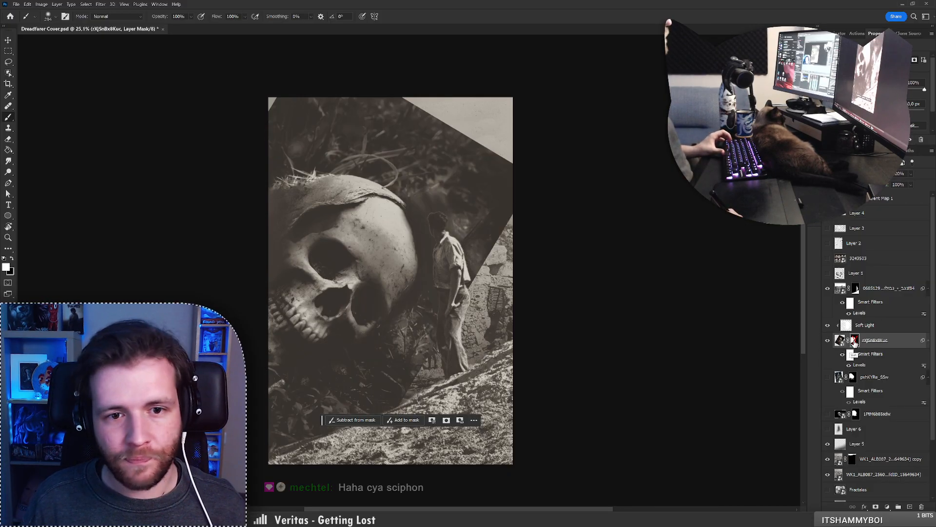
left_click(854, 340, "shift")
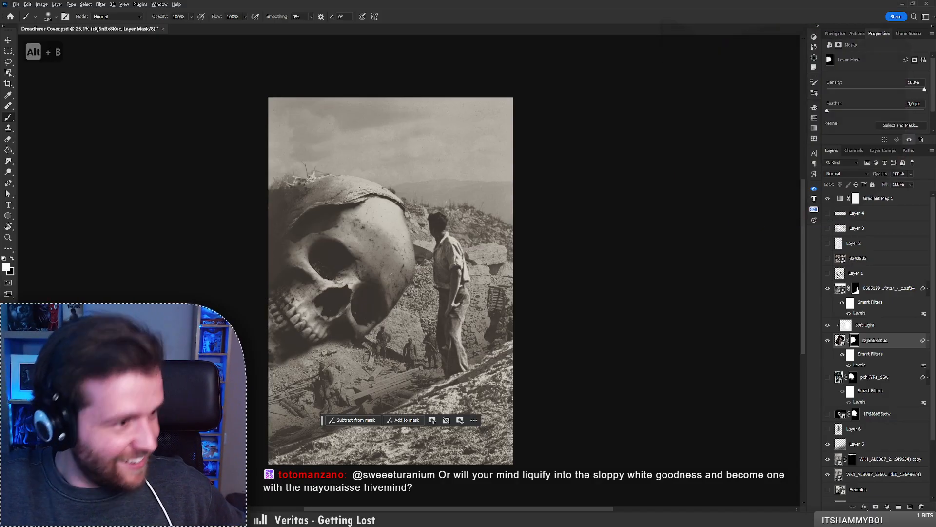
key("alt+b")
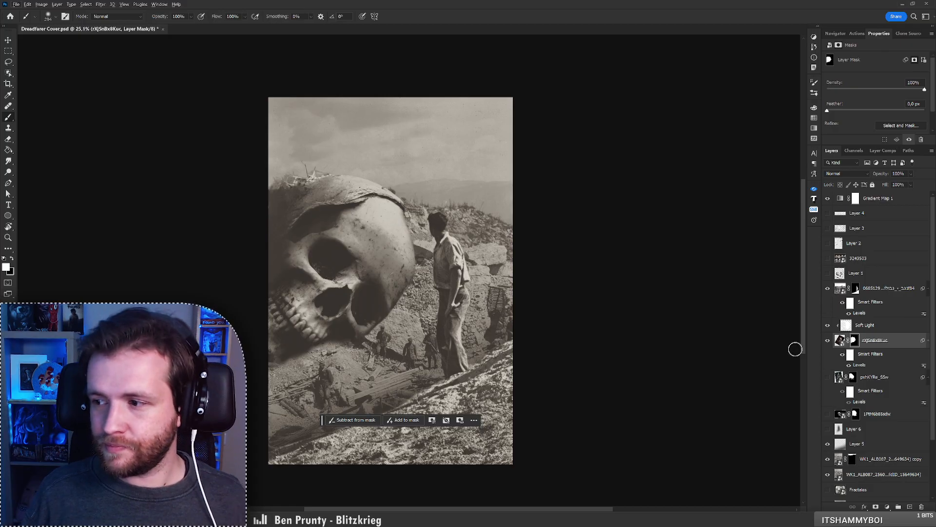
left_click(854, 340, "shift")
left_click(854, 341, "shift")
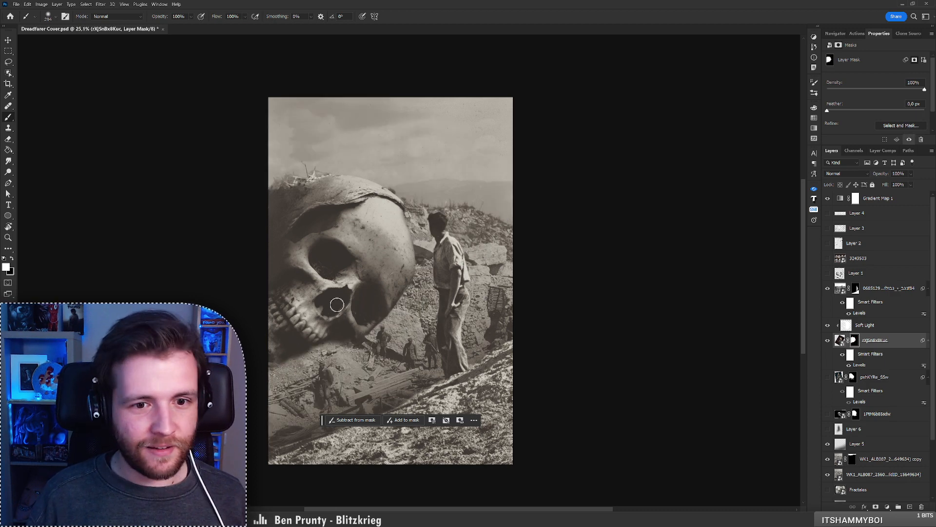
Group the skull with its clipped Soft Light layer and add a layer mask to the new group
right_click(398, 293)
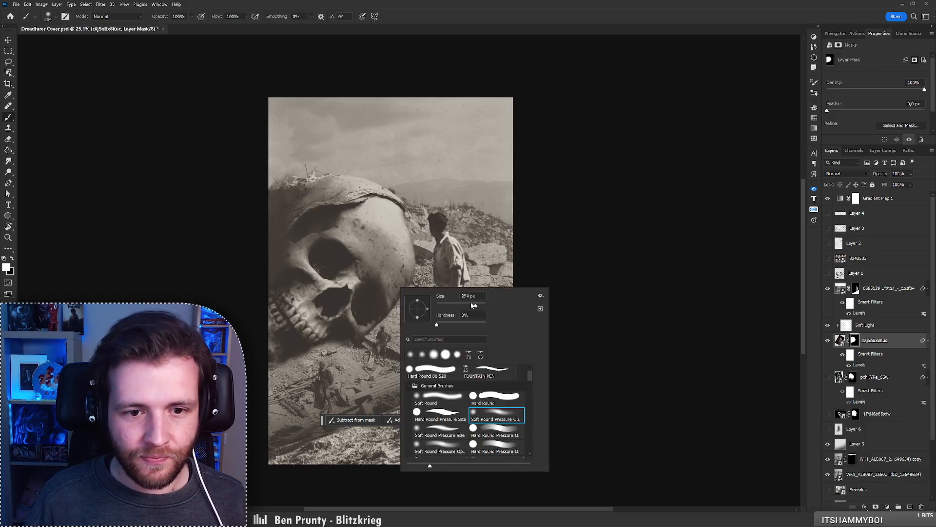
left_click_drag(472, 305, 459, 306)
left_click(853, 344)
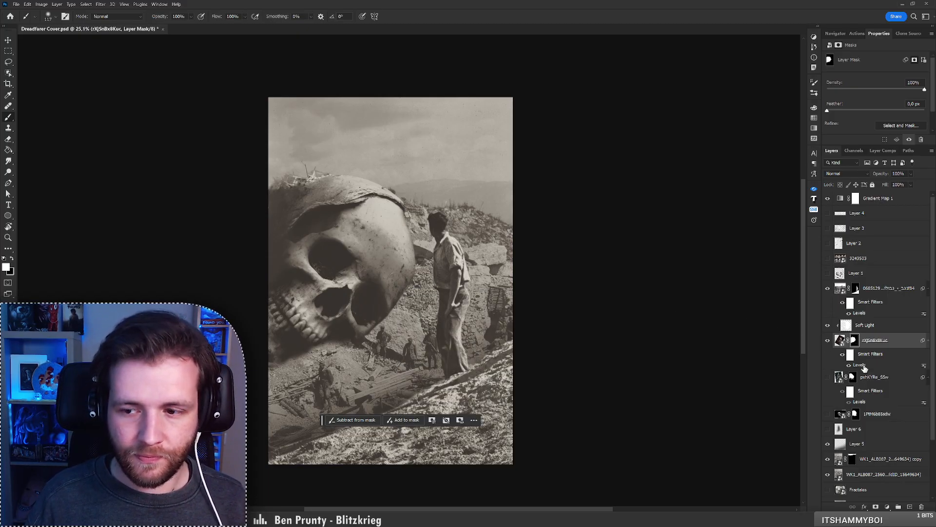
key("ctrl+g")
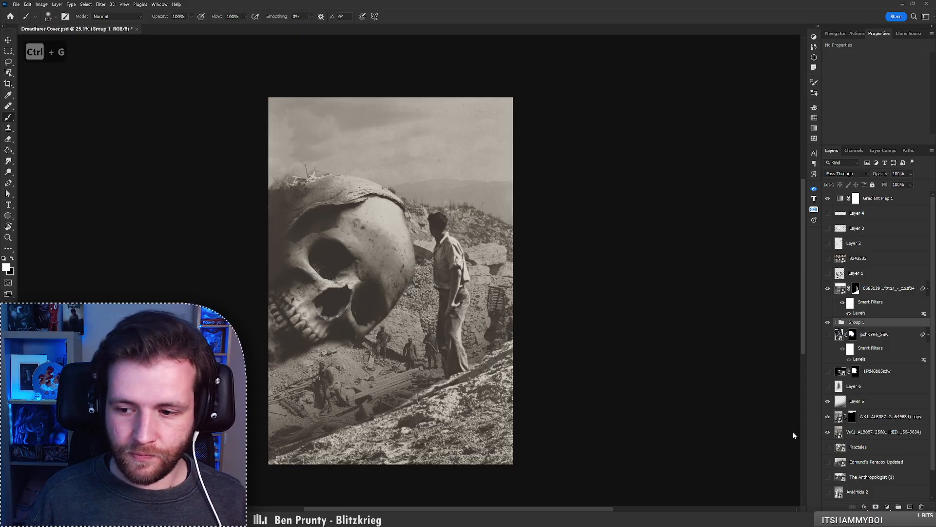
right_click(408, 305)
left_click(877, 329)
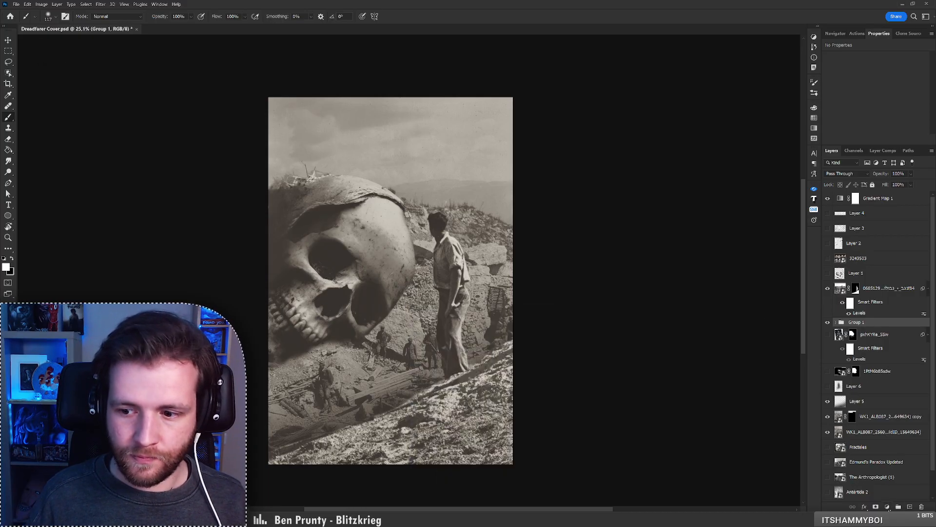
left_click(875, 507)
Paint black on the group's mask with a 400 px Soft Round Pressure Opacity brush to fade the skull's lower edge near the cheek
right_click(399, 294)
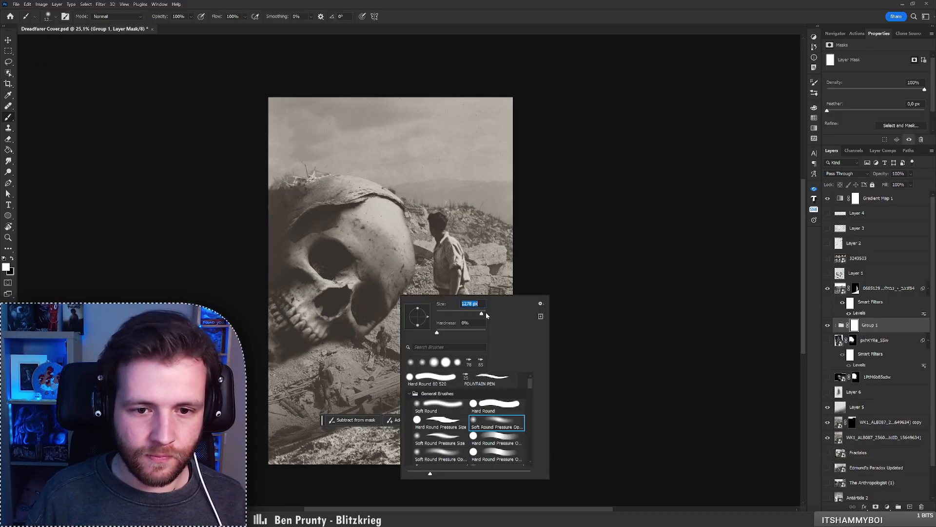
key("Return")
key("x")
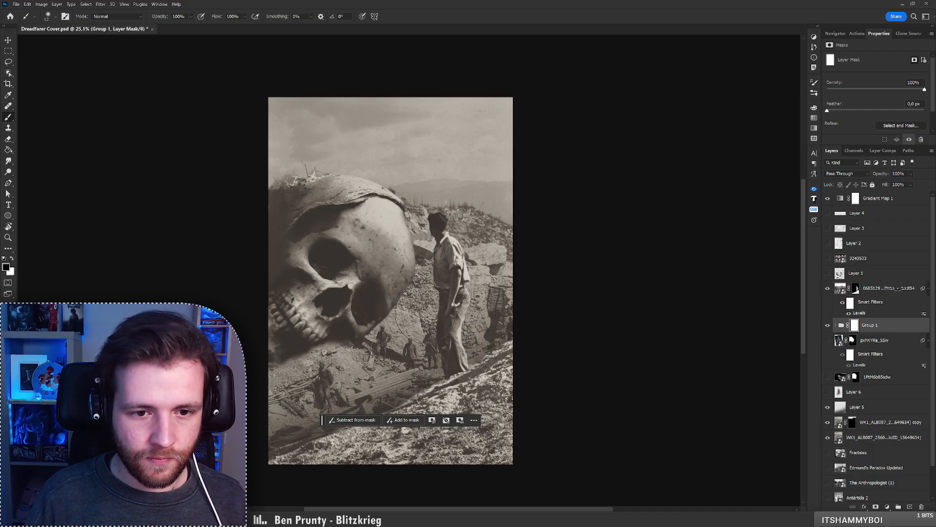
key("bracketleft")
key("bracketleft")
key("bracketleft")
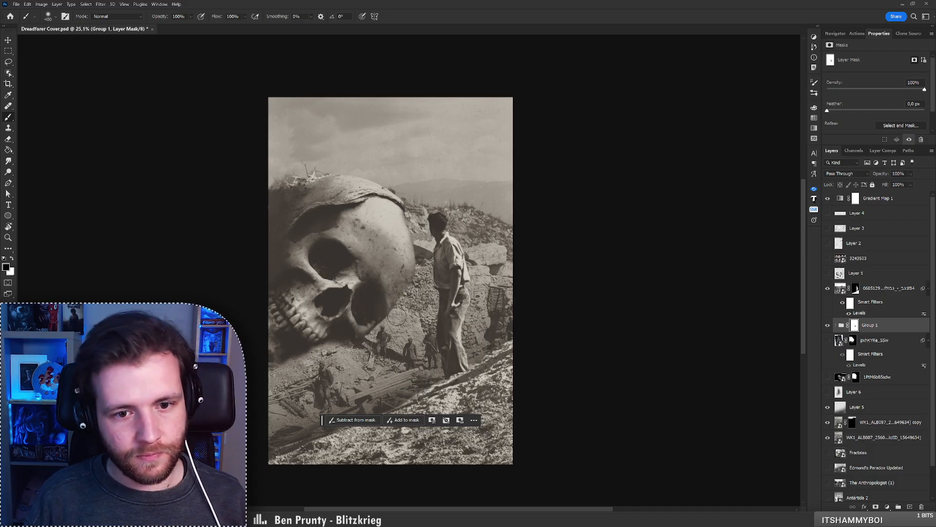
Refine the group mask along the skull's lower cheek edge with a 76 px brush, alternating black and white and undoing unwanted strokes
right_click(425, 274)
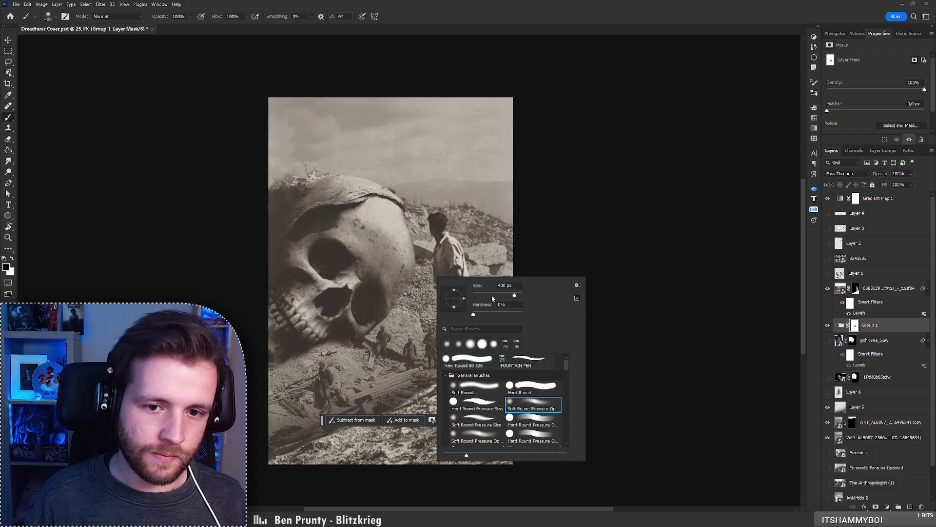
key("Return")
key("x")
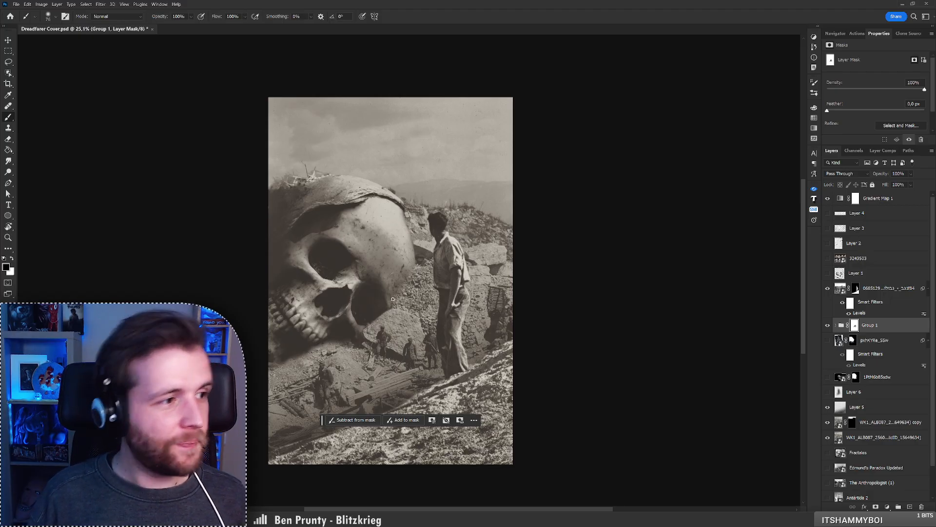
key("x")
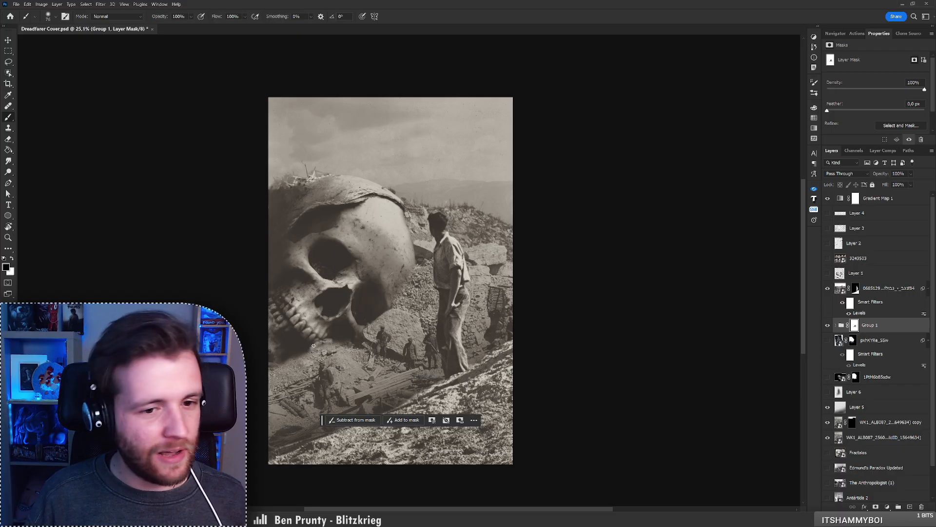
key("ctrl+z")
key("ctrl+z")
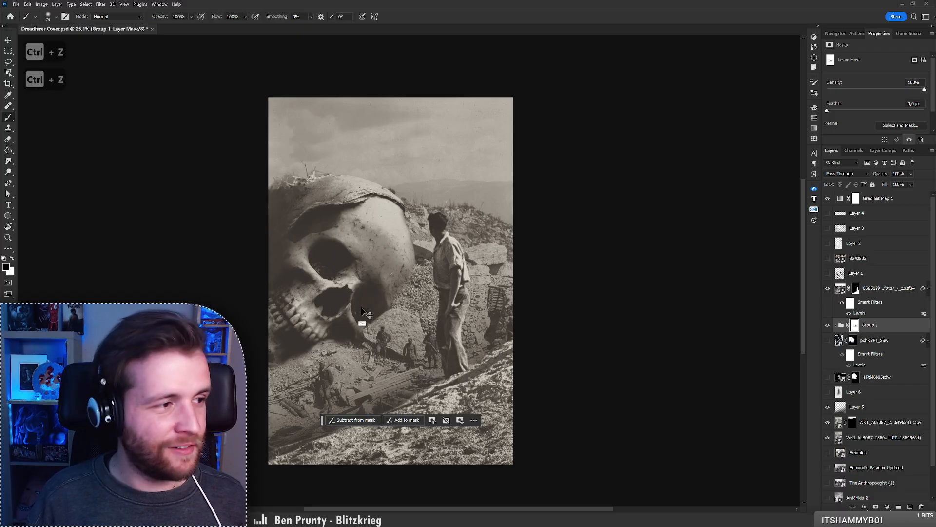
Retouch the group mask beneath the skull's jaw with a 132 px brush, swapping between black and white and undoing unwanted strokes
right_click(375, 304)
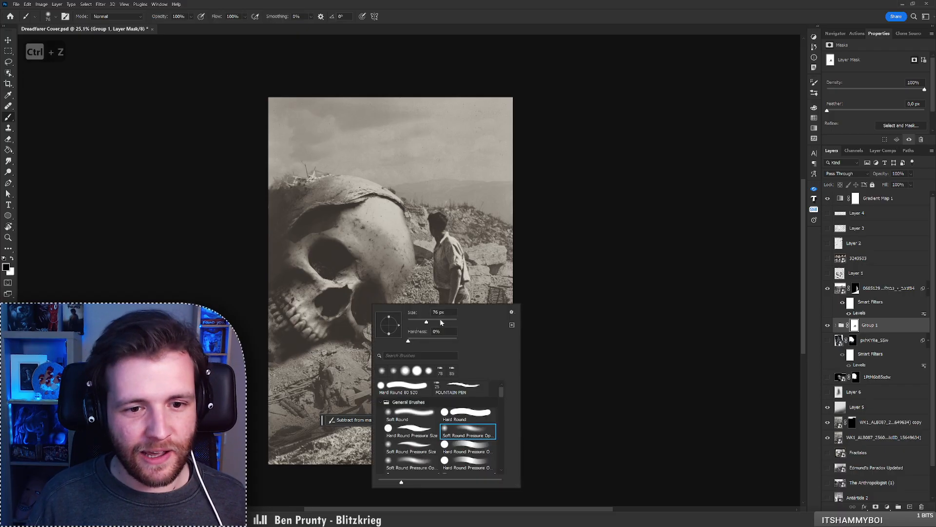
left_click_drag(445, 321, 451, 321)
left_click(365, 346)
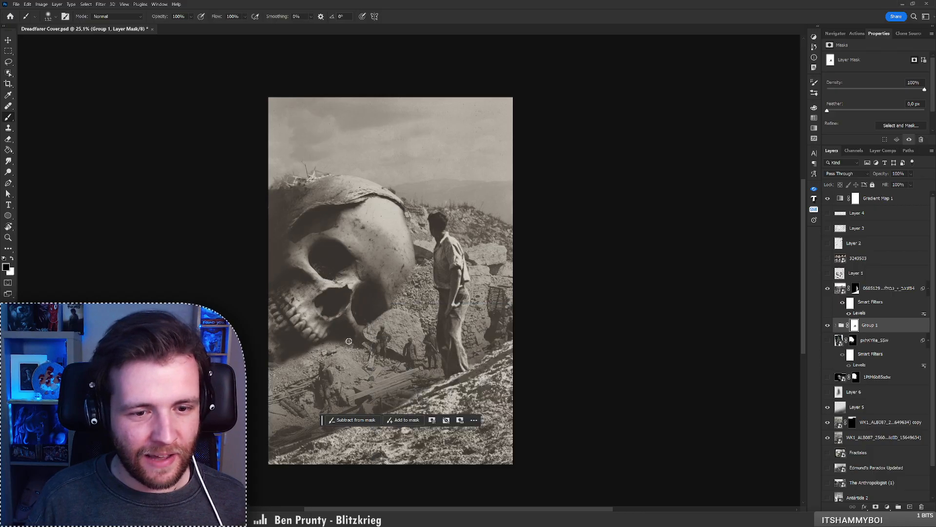
key("ctrl+z")
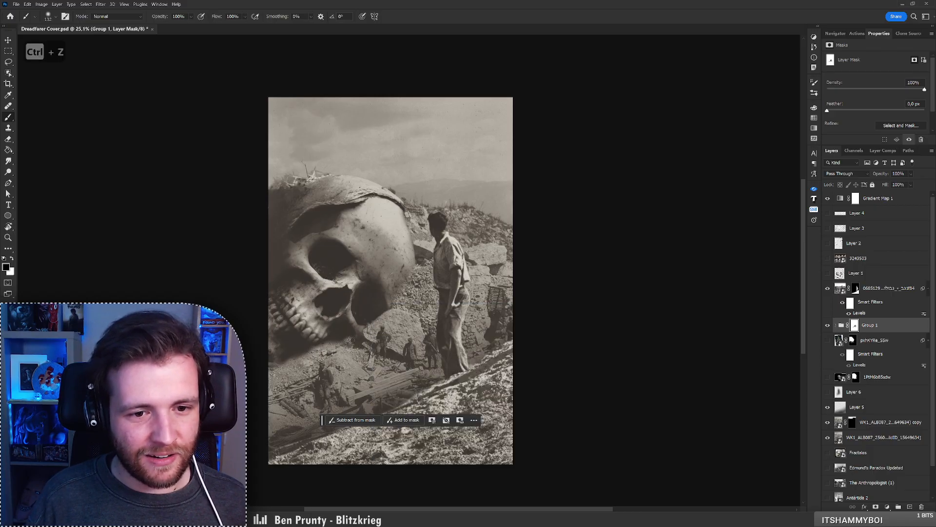
key("x")
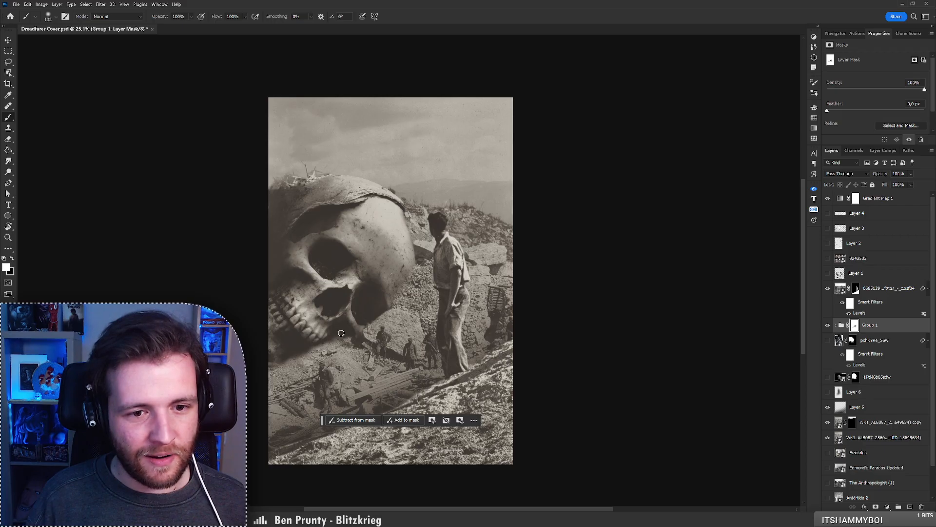
key("x")
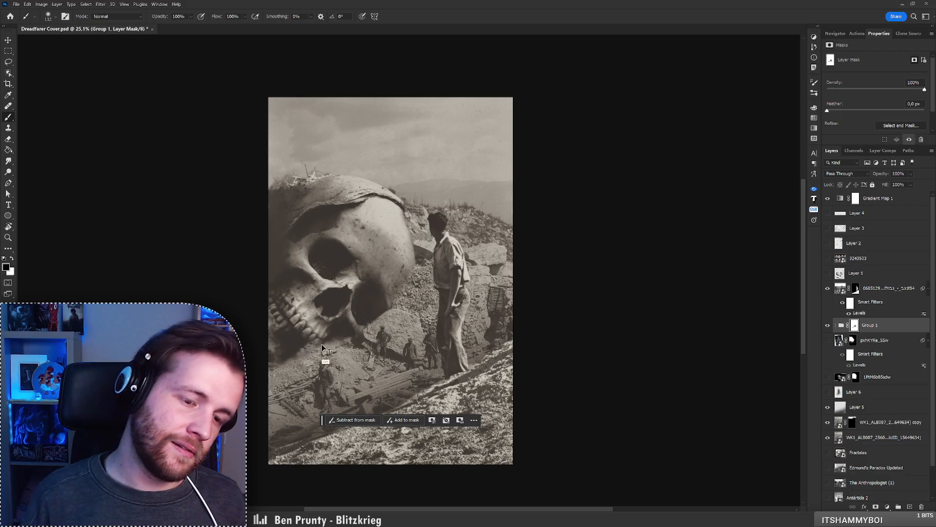
key("ctrl+z")
key("x")
Blend the shadow under the skull's teeth into the ground on the group mask up close, undoing the stroke that does not fit
key("z")
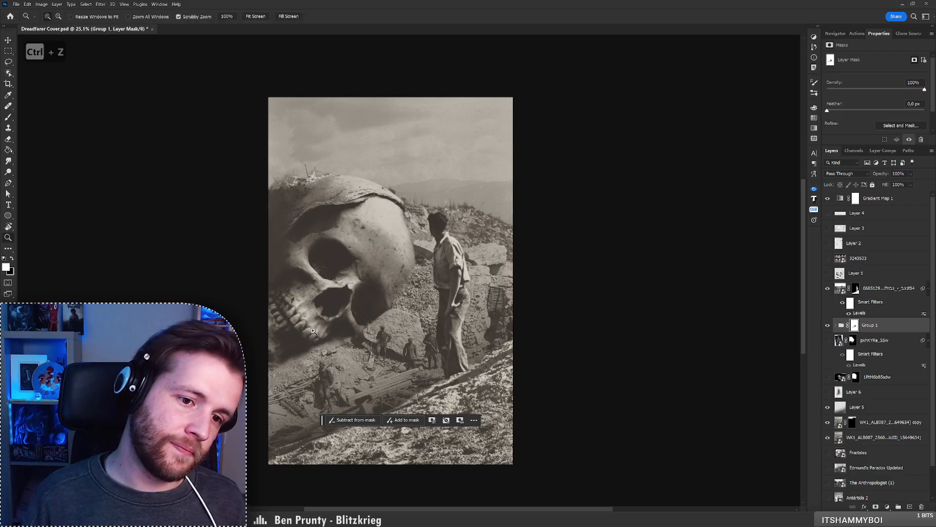
mouse_move(317, 332)
left_mouse_down()
mouse_move(267, 344)
mouse_move(299, 346)
left_mouse_up()
key("b")
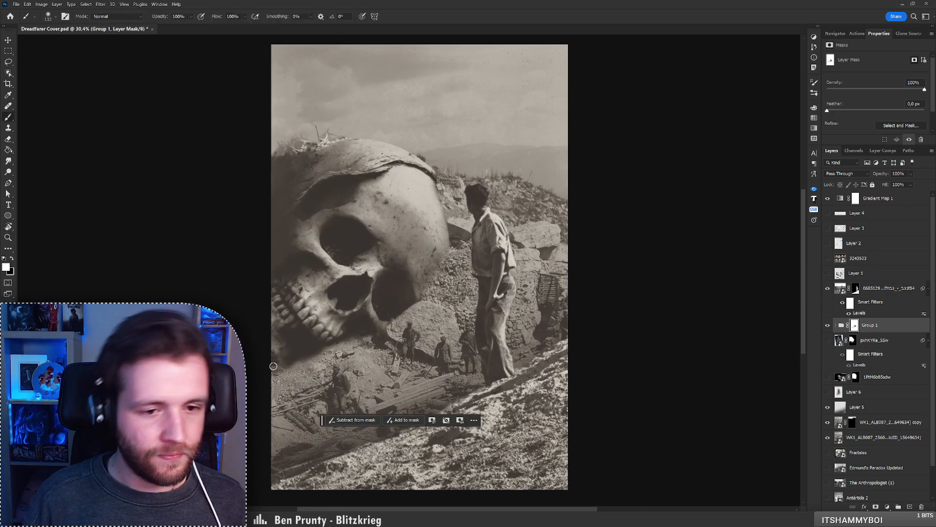
key("x")
left_click_drag(285, 339, 313, 353)
key("ctrl+z")
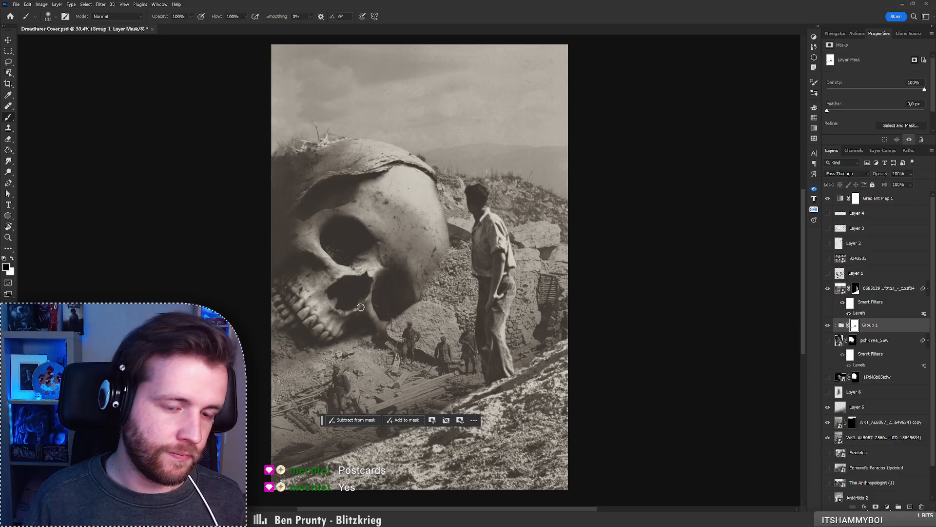
left_click_drag(348, 276, 384, 272)
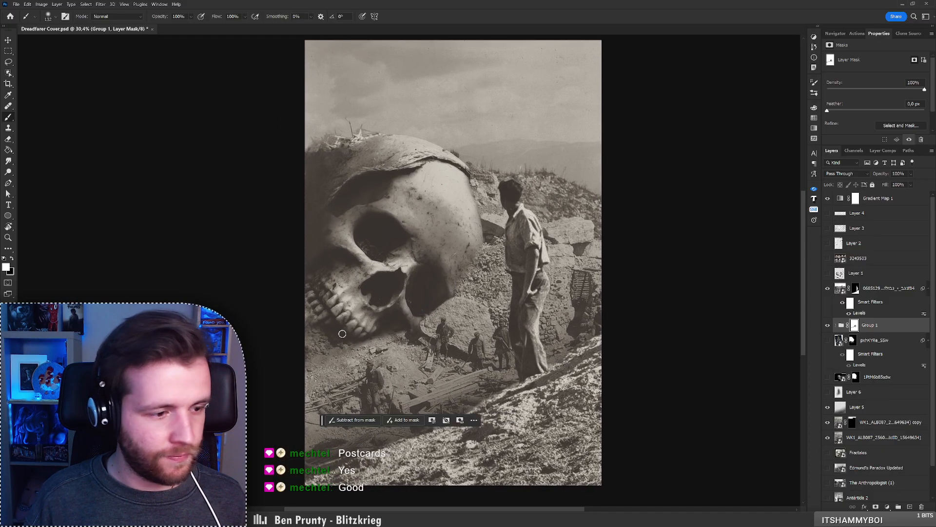
key("x")
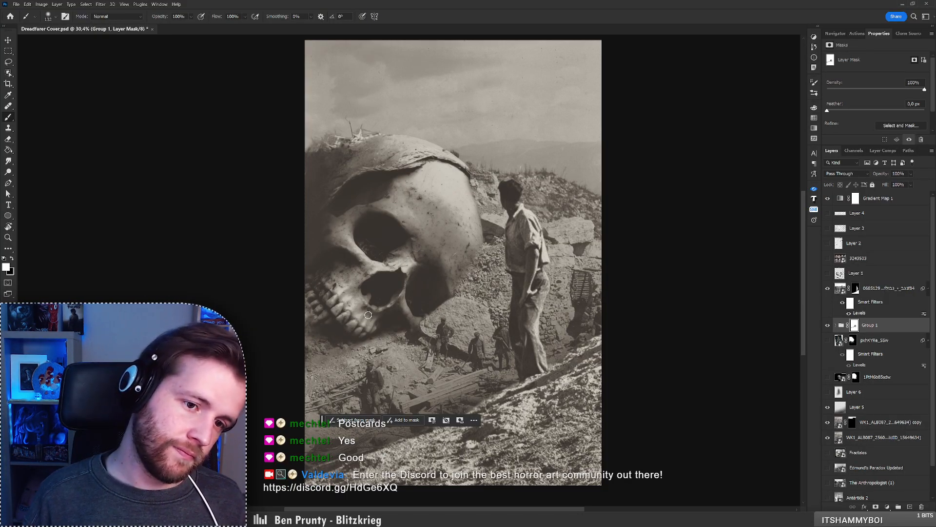
Paint black and white shading over the skull's teeth on the group's Soft Light layer, undoing unwanted strokes
left_click(836, 325)
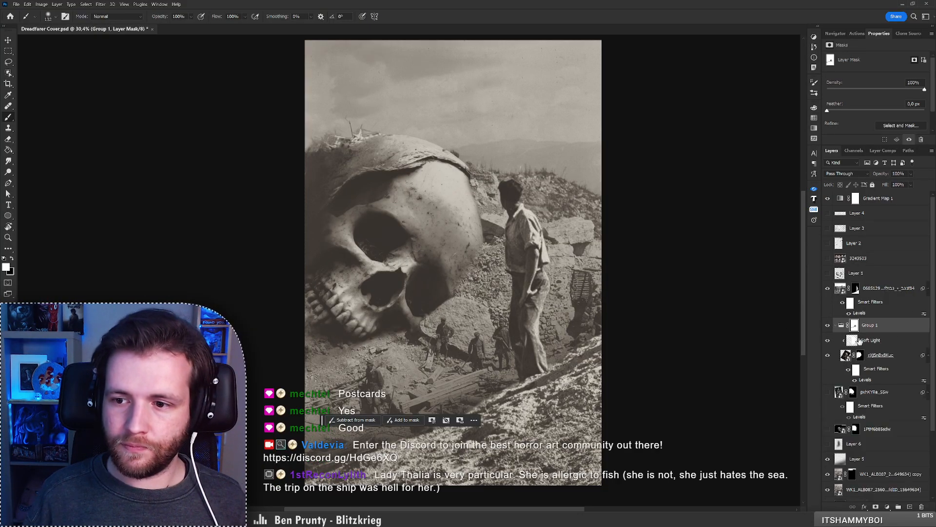
left_click(870, 339)
key("x")
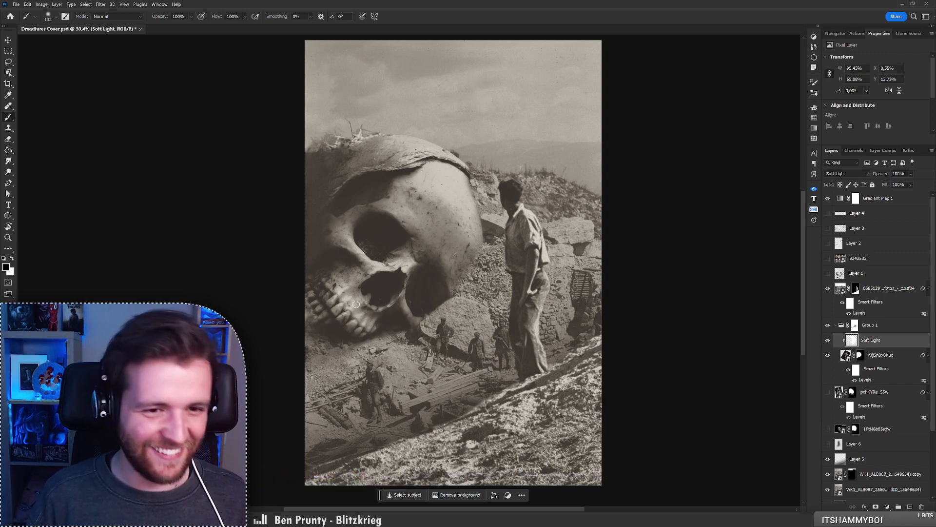
key("x")
key("x")
left_click_drag(313, 311, 312, 288)
key("ctrl+z")
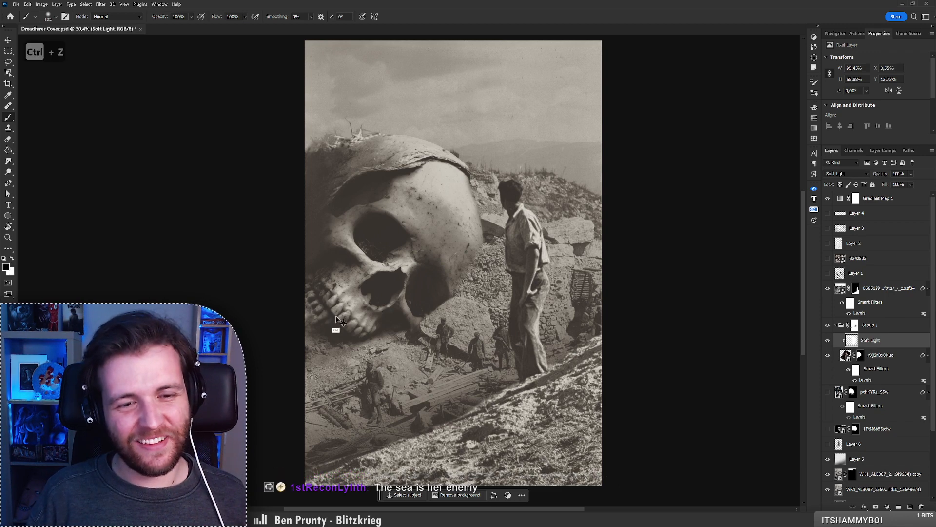
key("ctrl+z")
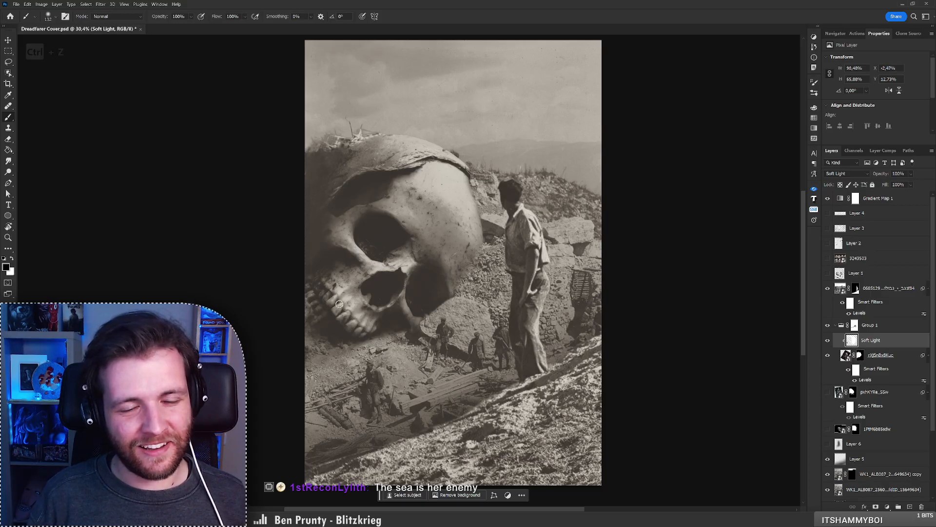
key("ctrl+z")
key("ctrl+z")
key("ctrl+z")
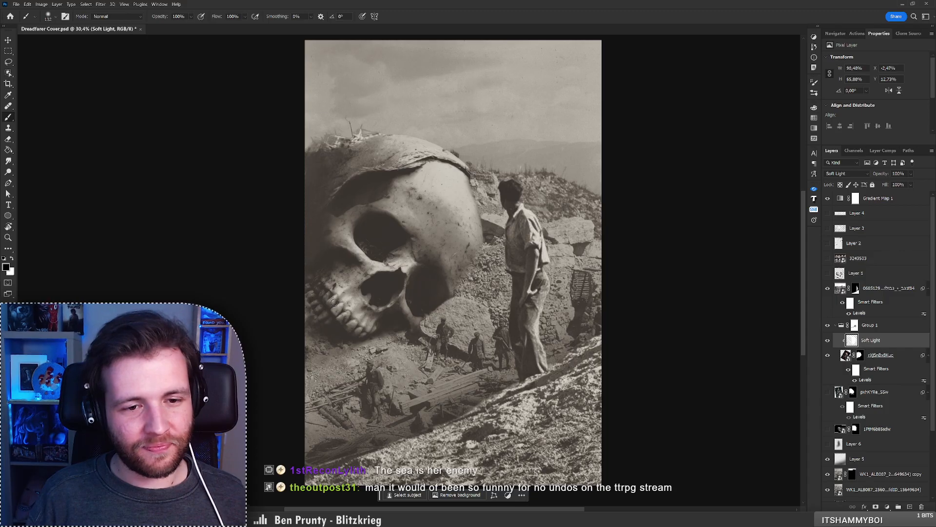
Deepen the contrast around the skull's teeth and upper jaw on the Soft Light layer, alternating colours and undoing stray strokes
key("x")
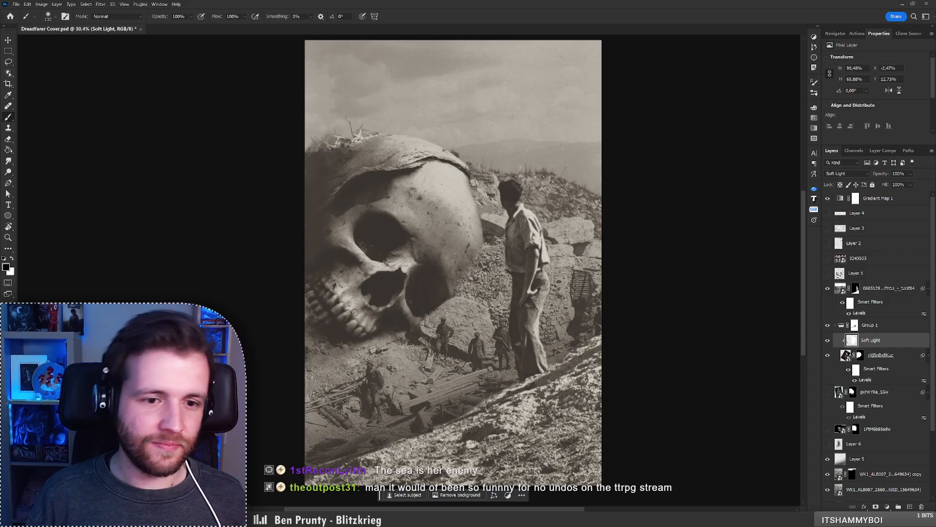
key("x")
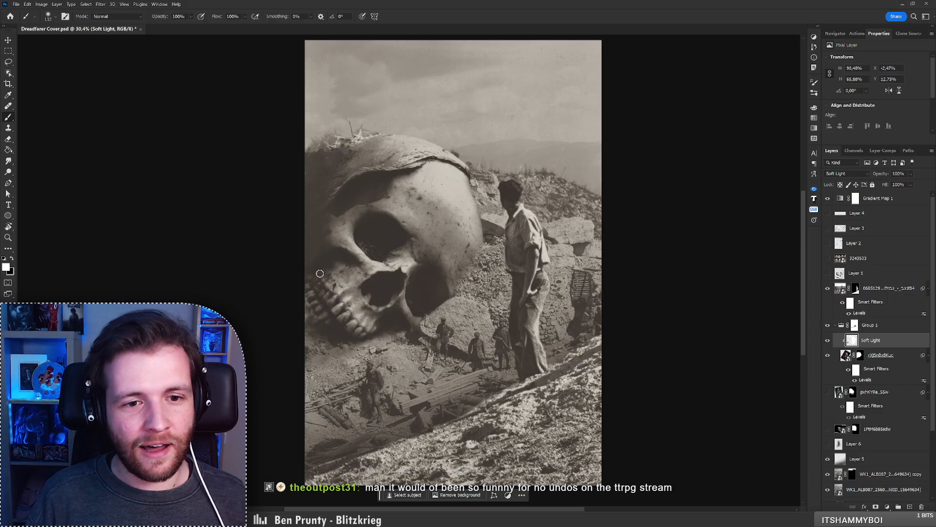
key("ctrl+z")
key("x")
key("ctrl+z")
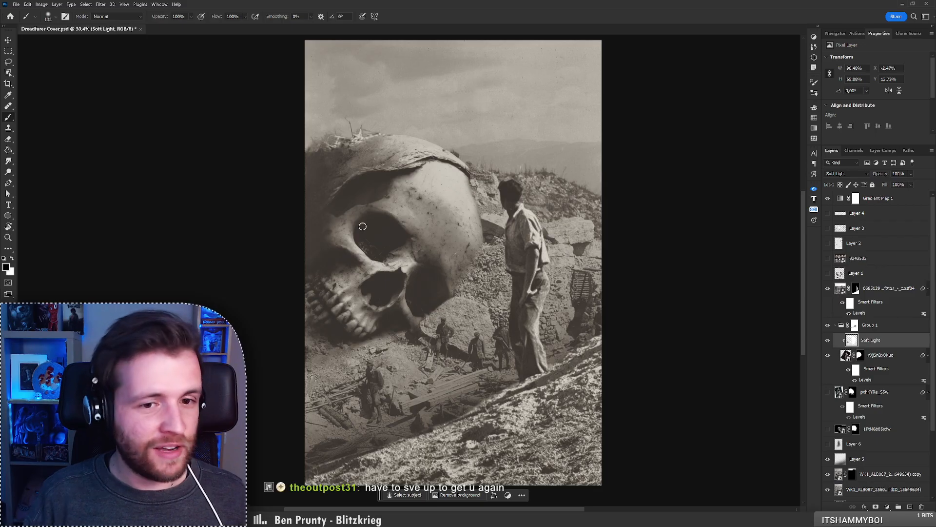
Enlarge the brush and shade the skull's forehead and brow on the Soft Light layer, undoing the unwanted stroke
right_click(420, 195)
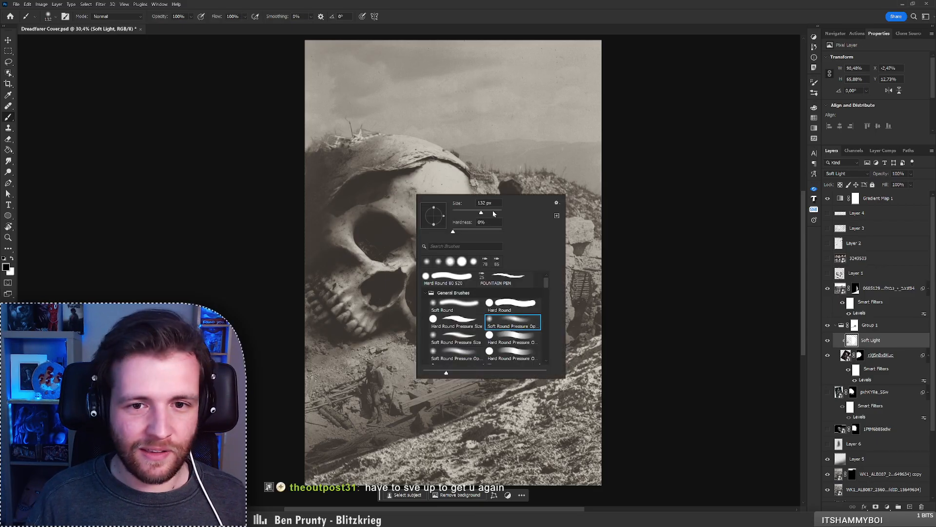
left_click_drag(480, 202, 492, 202)
key("Return")
key("ctrl+z")
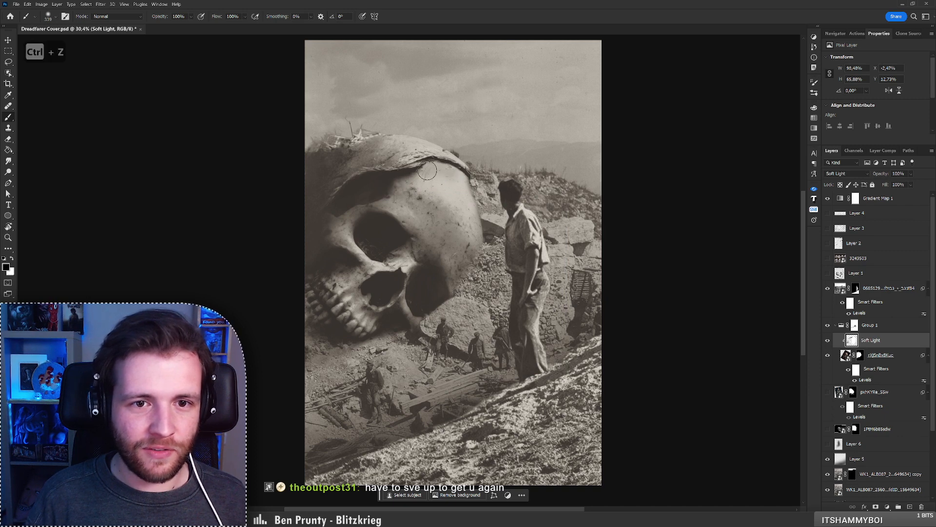
key("x")
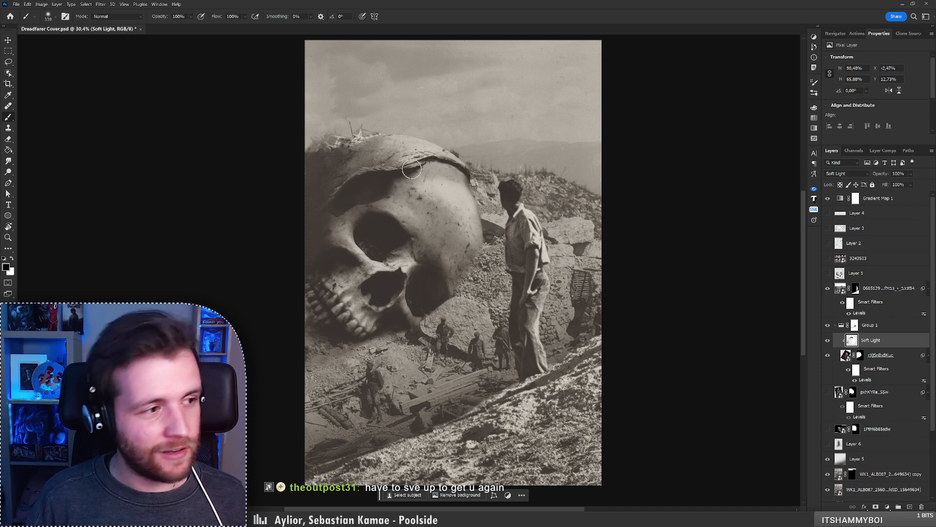
mouse_move(439, 190)
left_mouse_down()
mouse_move(451, 175)
mouse_move(474, 187)
left_mouse_up()
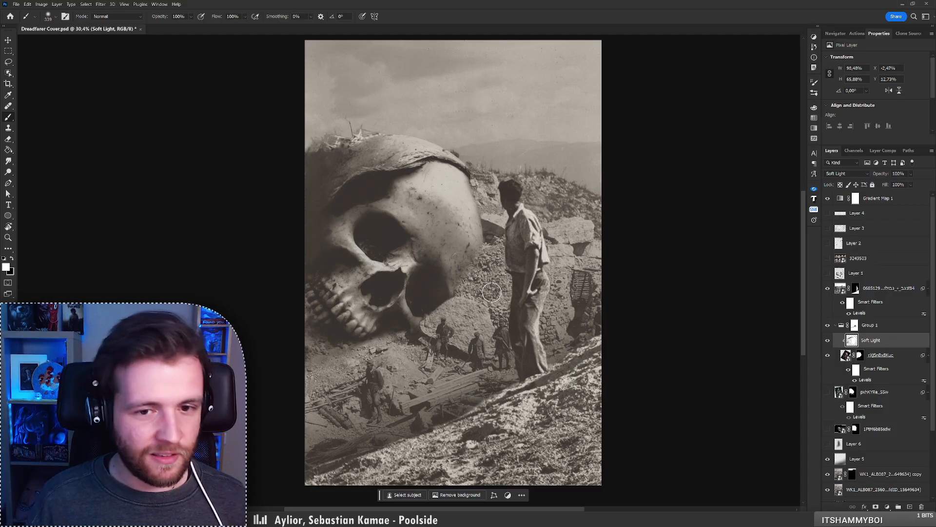
Try retouching the Group 1 mask beside the skull with a 37 px soft brush, undoing the strokes
right_click(443, 248)
left_click_drag(497, 269, 491, 268)
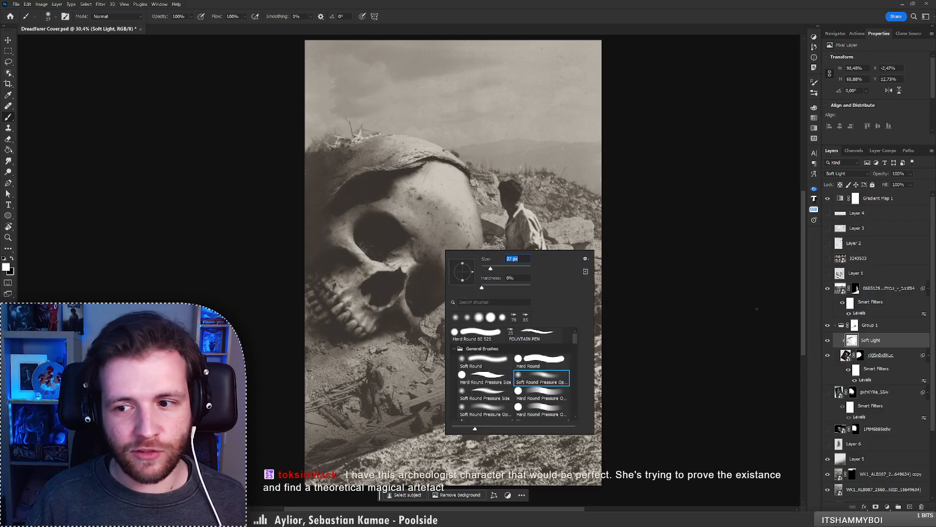
left_click(854, 326)
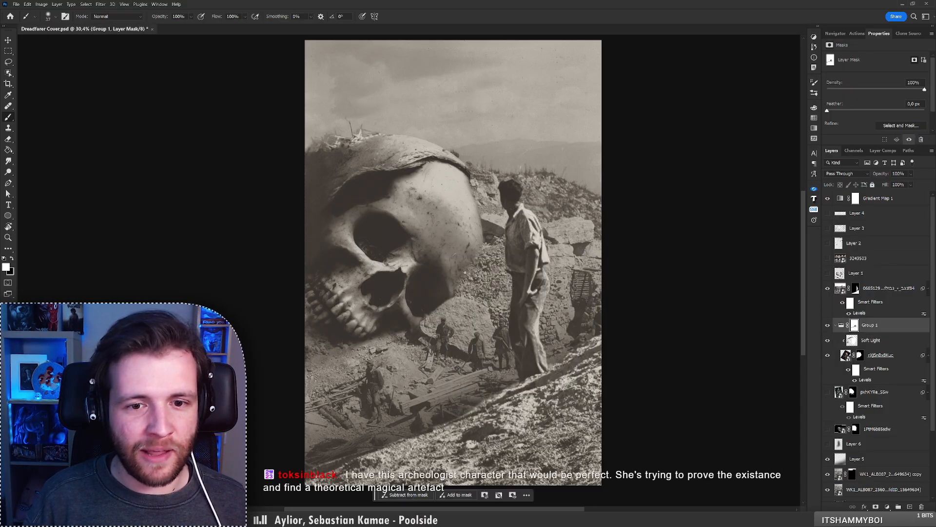
key("ctrl+z")
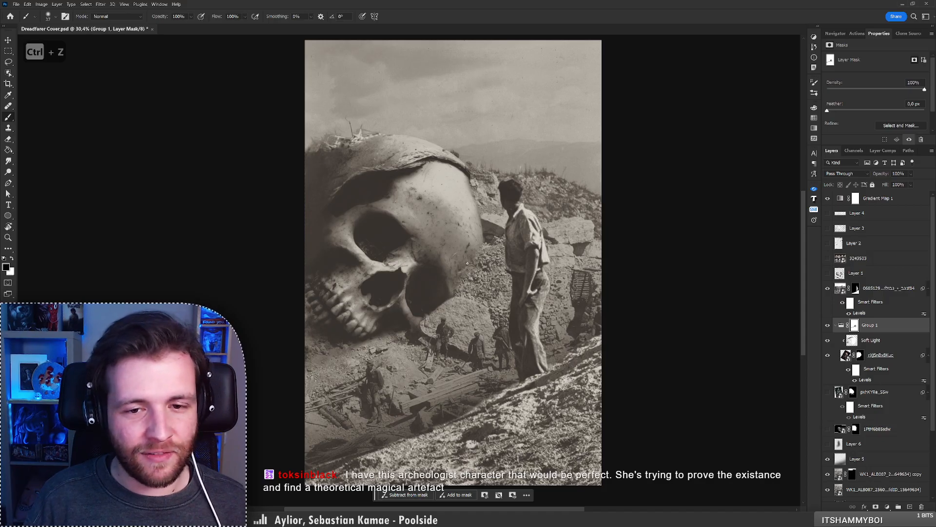
key("ctrl+z")
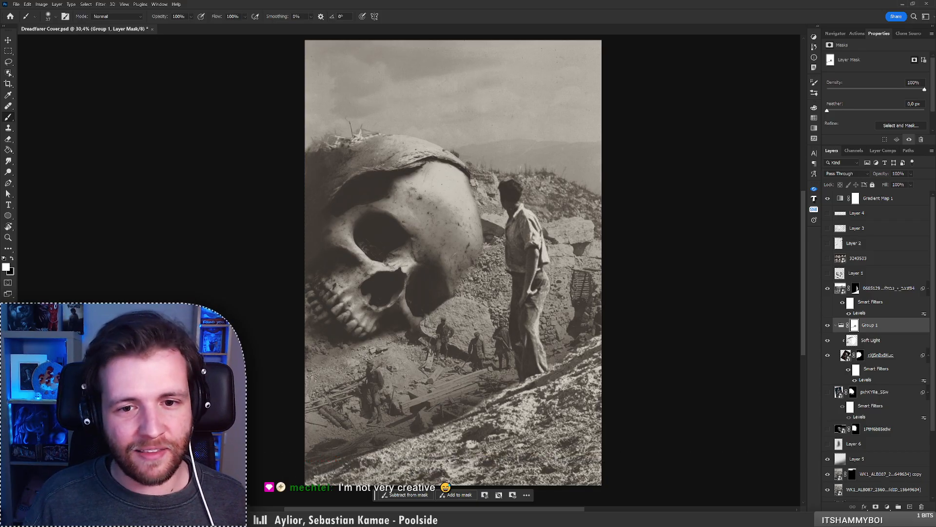
Add a new layer directly beneath Group 1 and set its blend mode to Soft Light
left_click(891, 392)
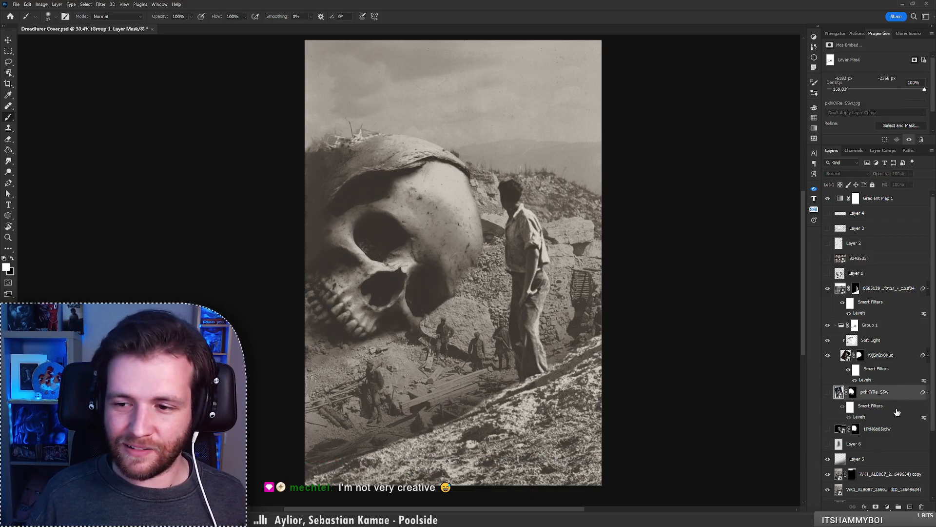
left_click(908, 506)
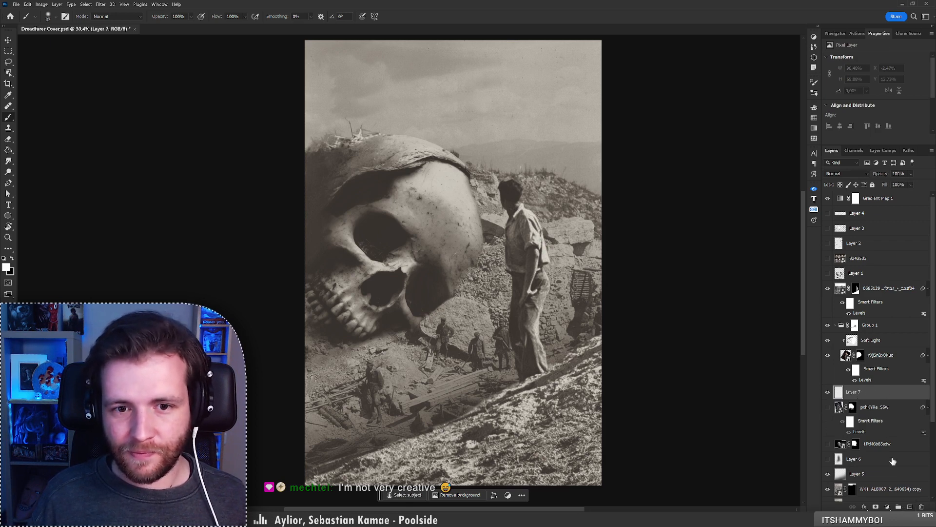
left_click(846, 174)
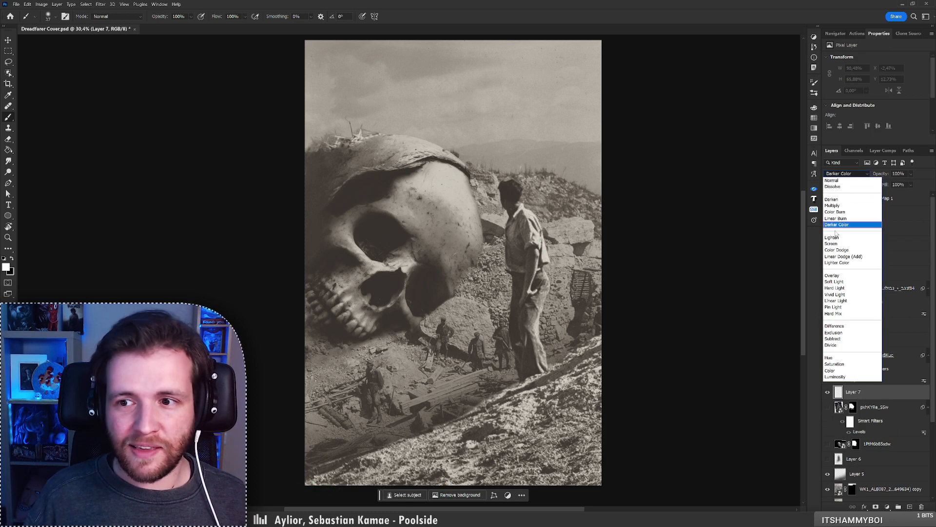
left_click(834, 282)
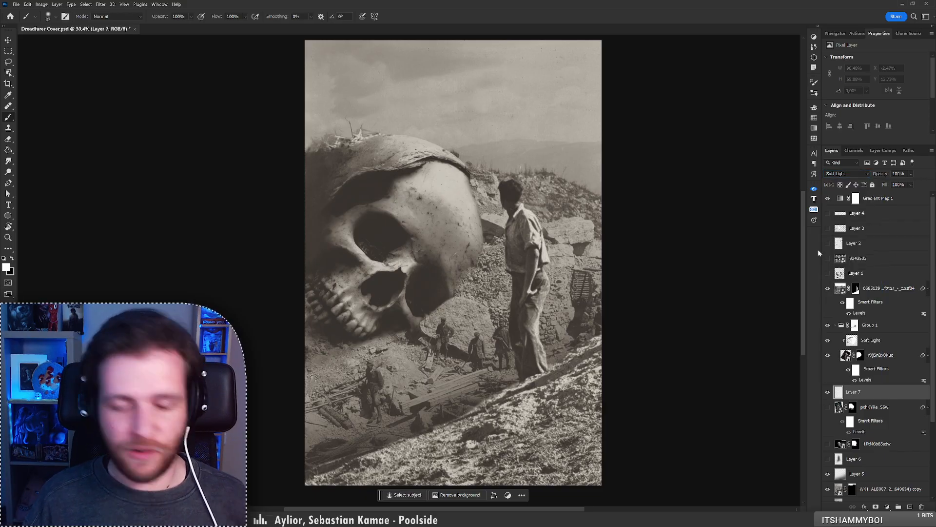
Shade the rocks beside the skull on the new layer with a 174 px soft brush in black and white, undoing the unwanted stroke
right_click(500, 256)
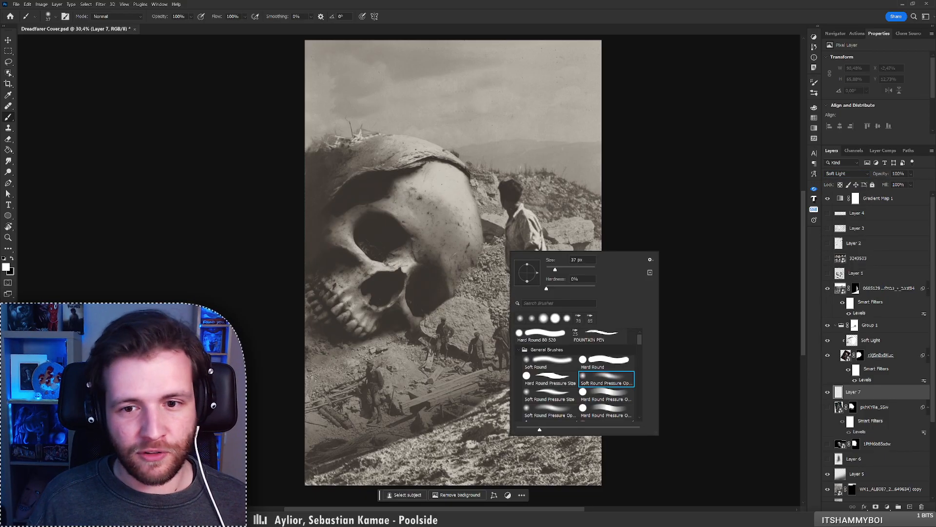
left_click_drag(468, 293, 505, 302)
key("ctrl+z")
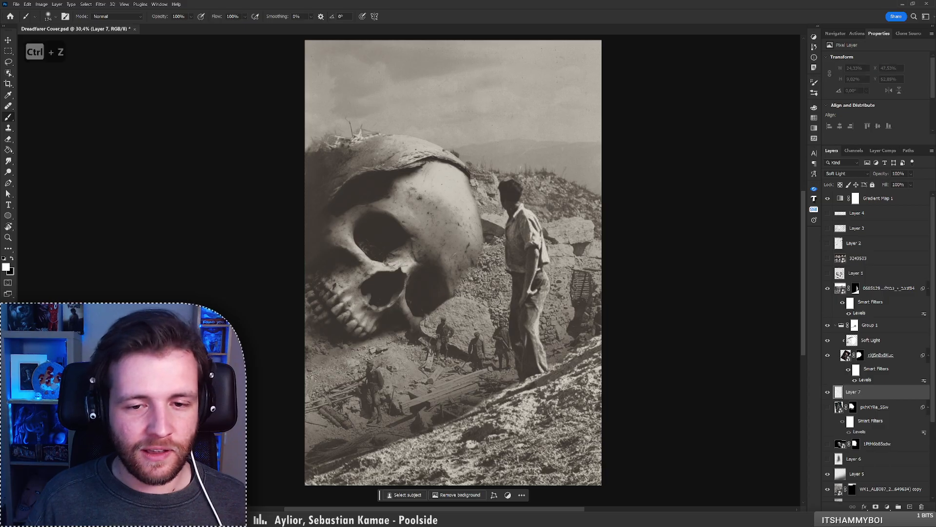
key("x")
left_click_drag(464, 276, 492, 271)
key("x")
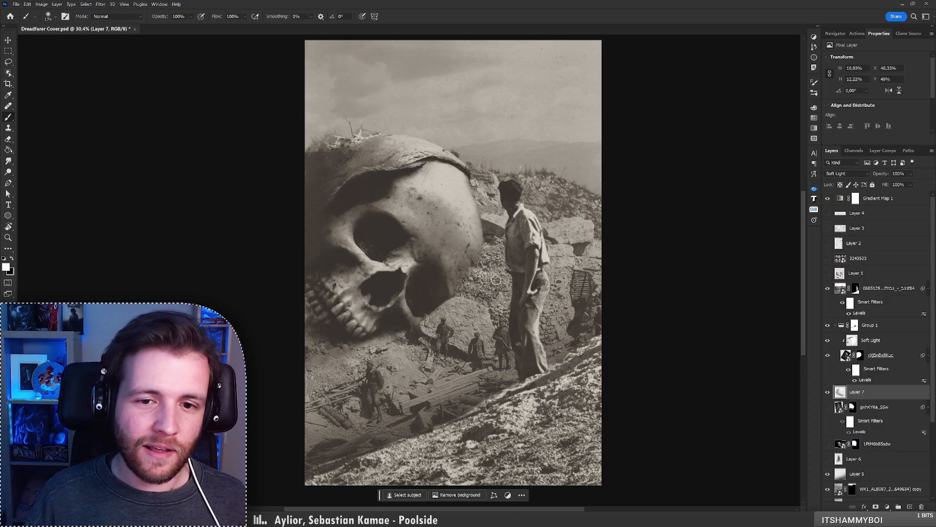
left_click_drag(493, 280, 504, 276)
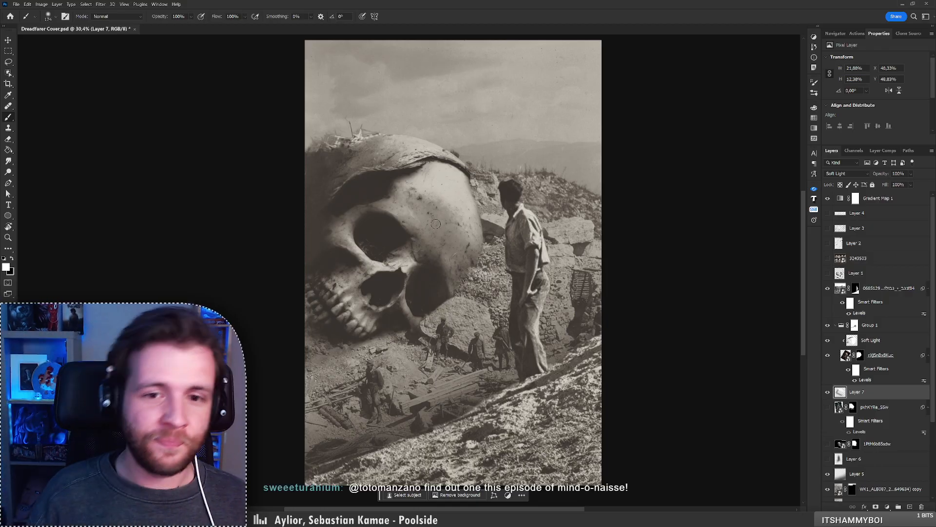
Darken the ground along the skull's outer edge in black, reducing the brush to 54 px and undoing the stray stroke
key("x")
left_click_drag(473, 269, 479, 253)
right_click(483, 244)
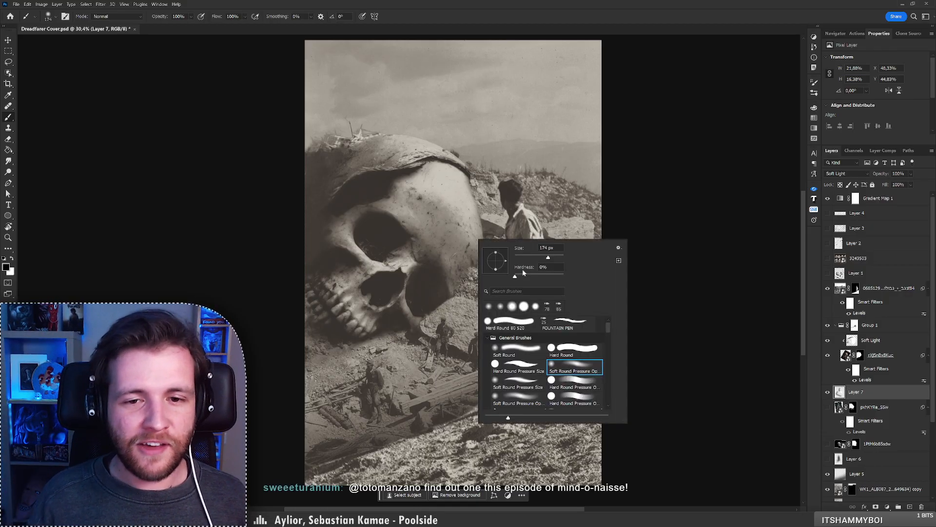
left_click_drag(548, 257, 527, 257)
key("Return")
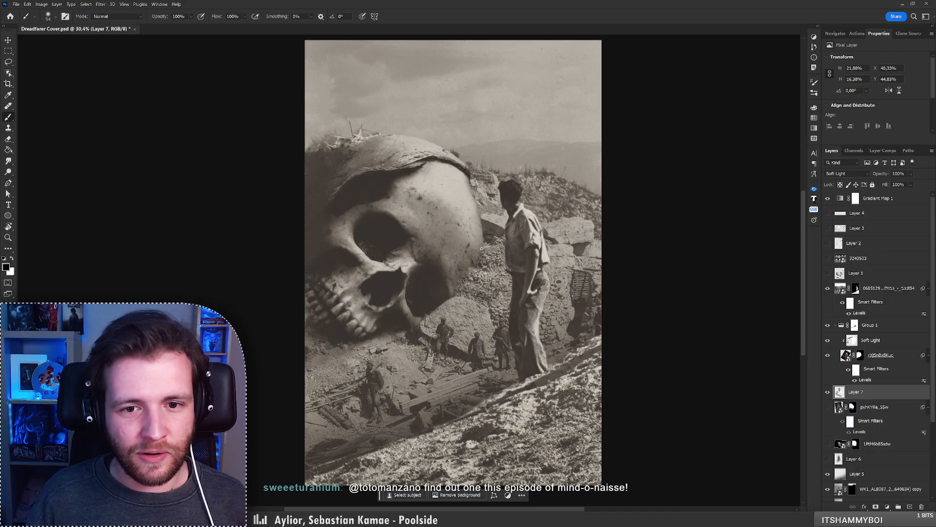
left_click_drag(476, 268, 477, 271)
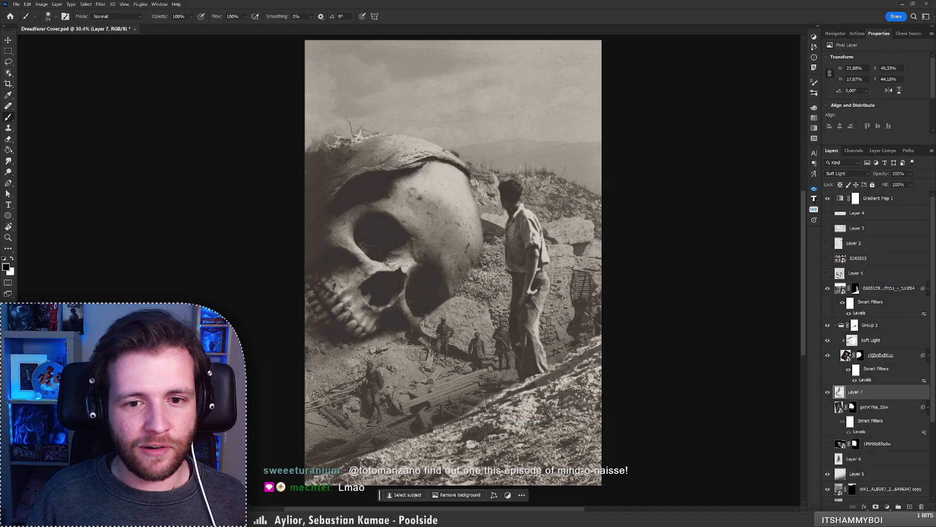
key("ctrl+z")
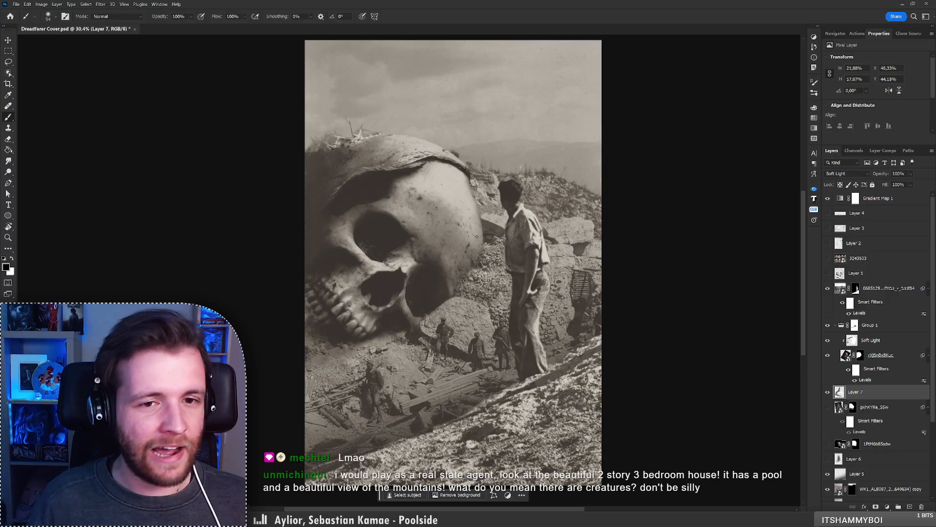
Enlarge the brush to 129 px and paint black shading under the skull's cheek and jaw, undoing unwanted strokes
right_click(425, 225)
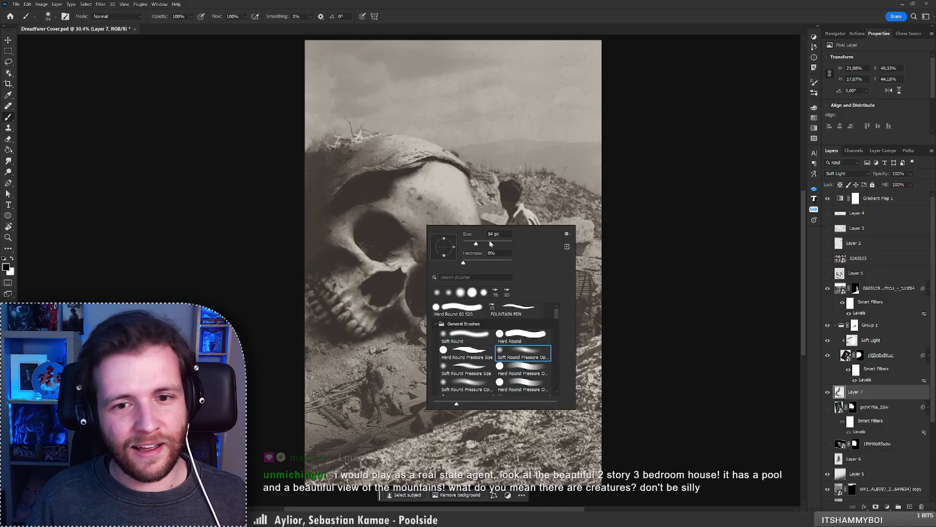
left_click_drag(490, 236, 496, 234)
key("Return")
key("ctrl+z")
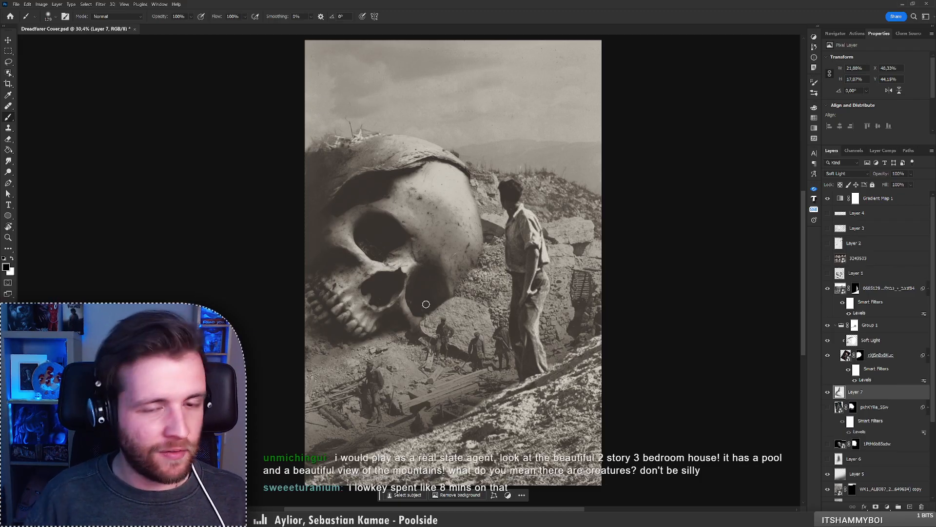
key("ctrl+z")
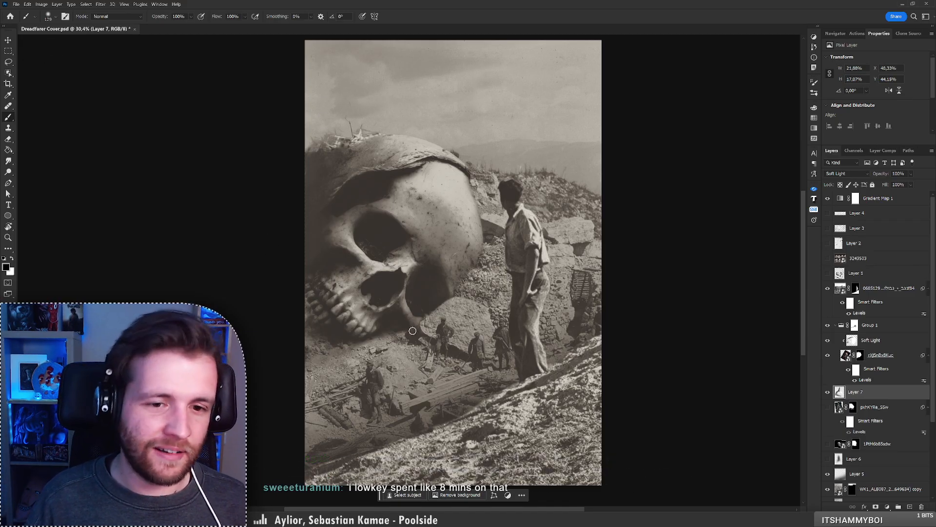
key("ctrl+z")
key("ctrl+z")
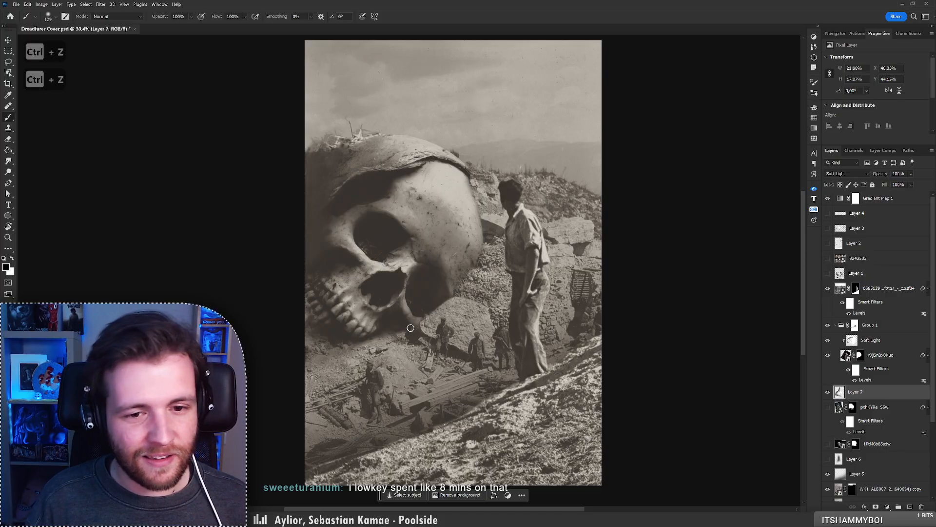
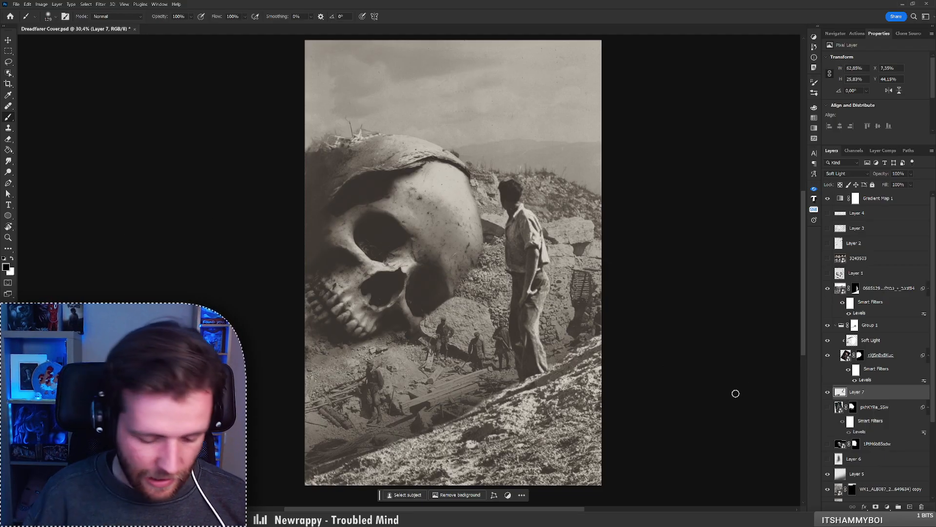
key("ctrl+shift+z")
key("ctrl+shift+z")
key("ctrl+shift+z")
key("ctrl+shift+z")
key("ctrl+shift+z")
key("ctrl+shift+z")
key("ctrl+shift+z")
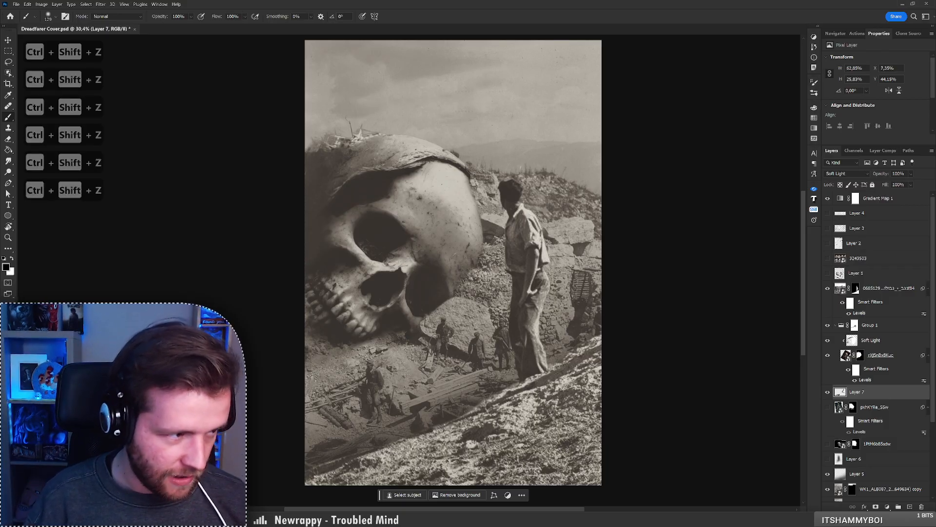
key("ctrl+shift+z")
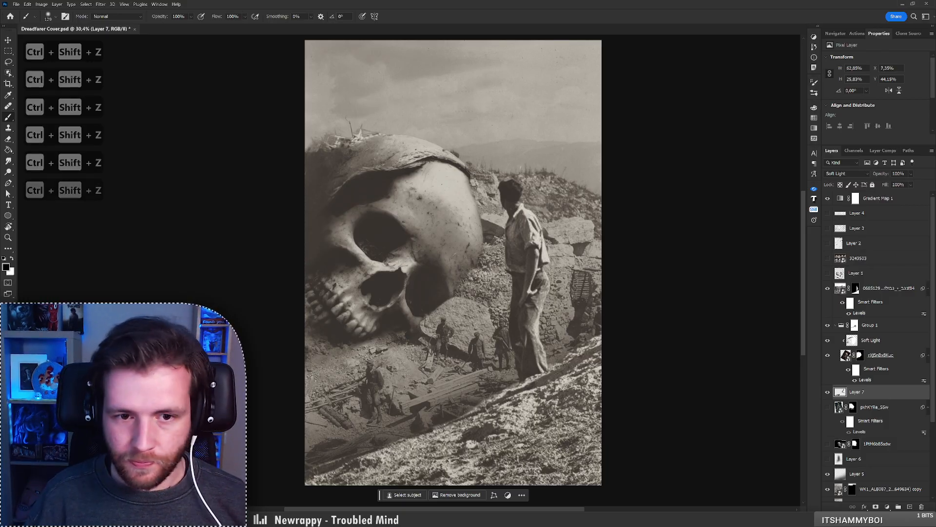
key("ctrl+shift+z")
key("ctrl+shift+z")
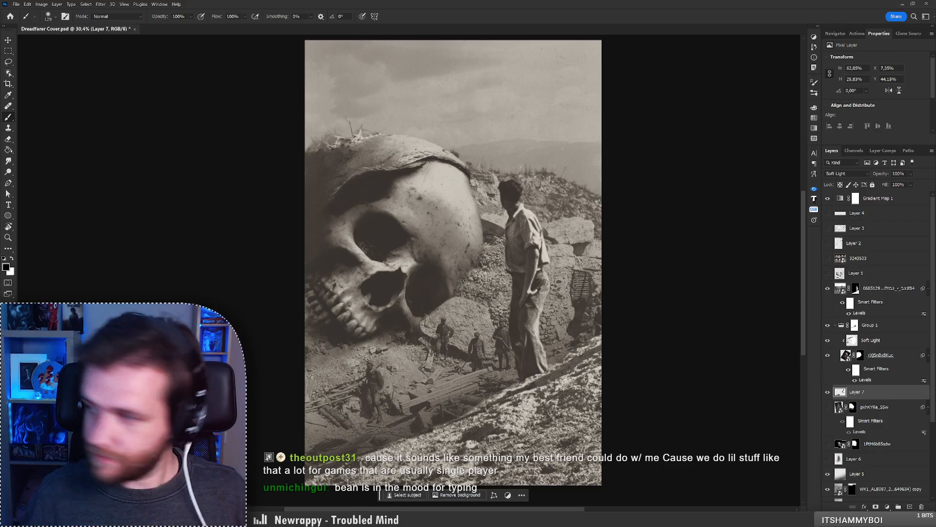
key("alt+b")
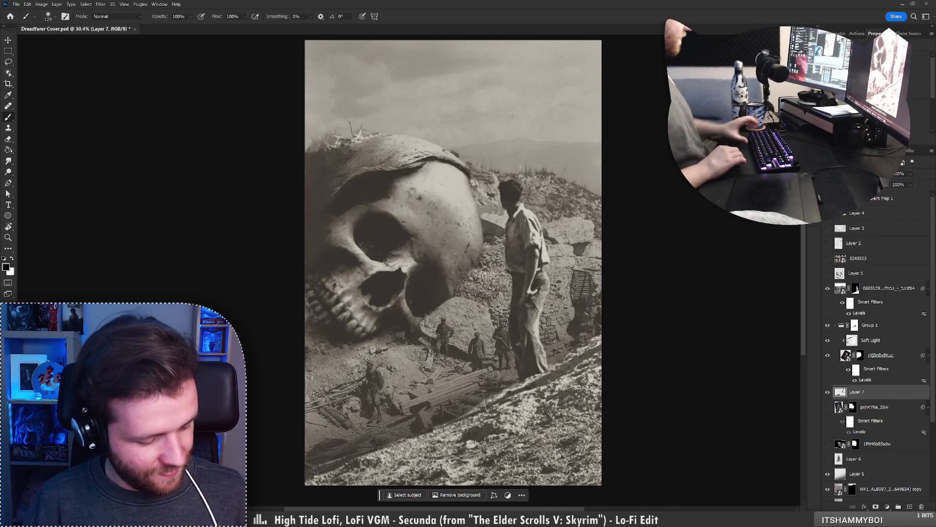
key("alt+b")
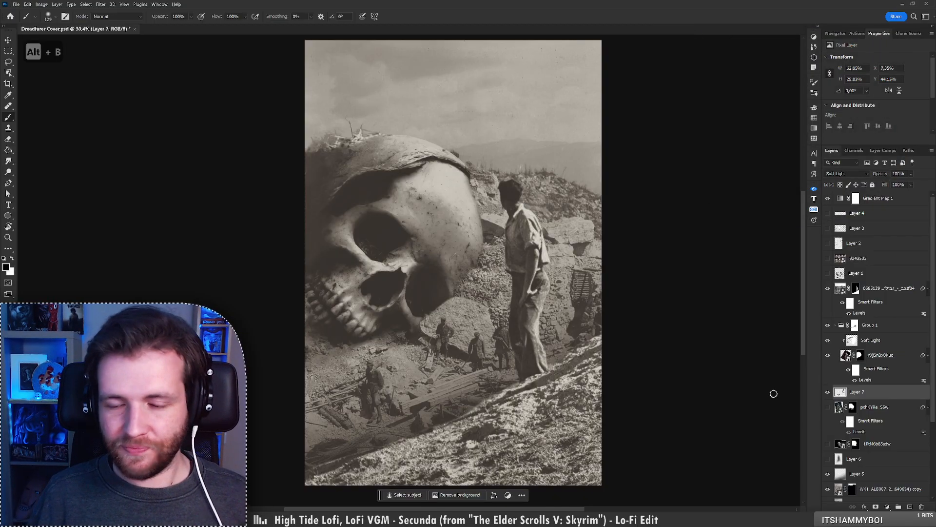
Darken the ground just beneath the skull's teeth on Layer 7 with a smaller black brush, undoing the unwanted stroke
right_click(370, 337)
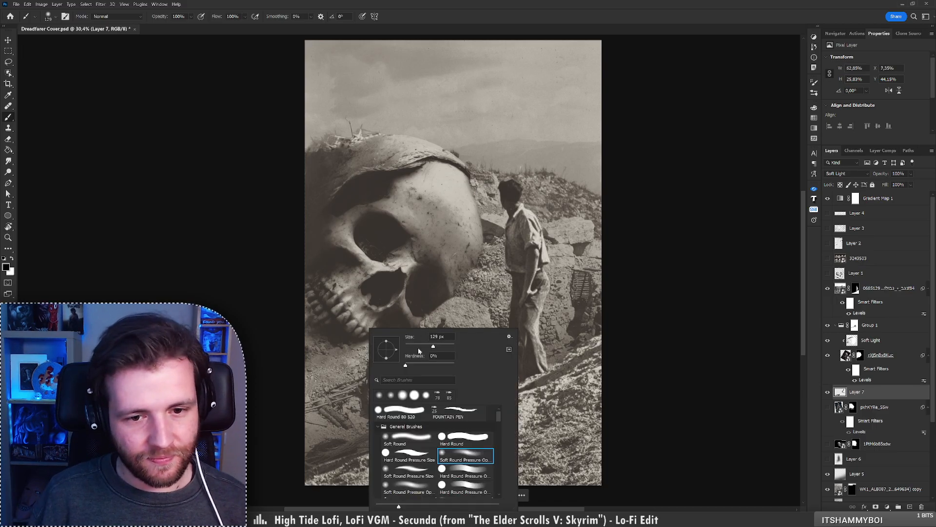
left_click_drag(419, 350, 362, 349)
key("Return")
key("ctrl+z")
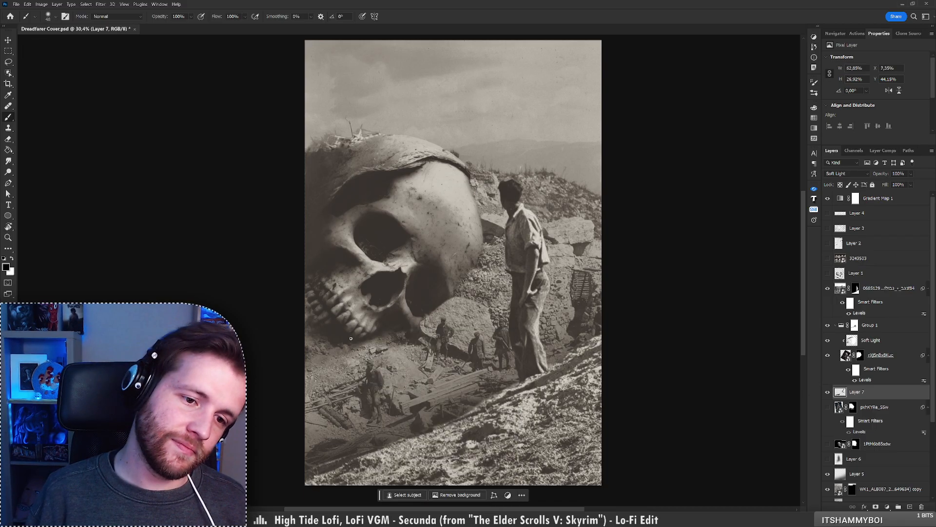
Shade the skull's face on the group's Soft Light layer with a 138 px soft brush in black and white, undoing the unwanted stroke
left_click(885, 342)
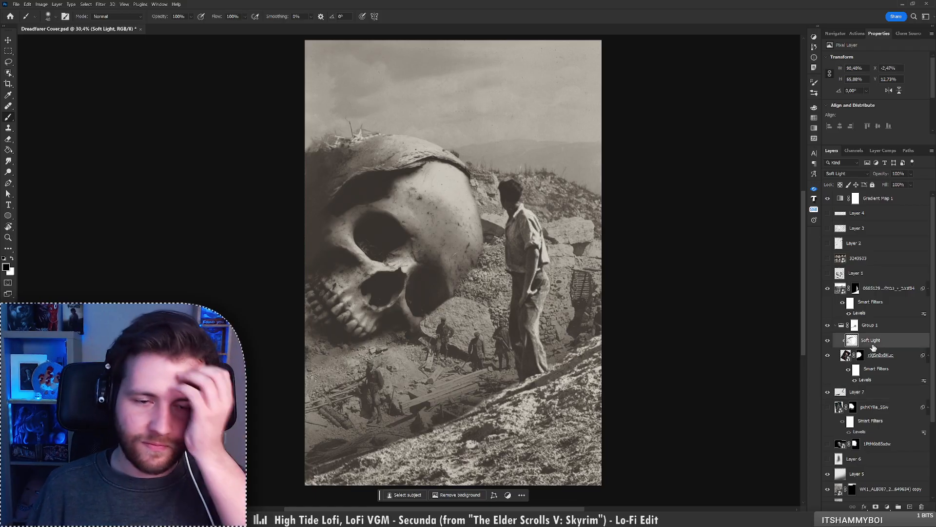
right_click(375, 224)
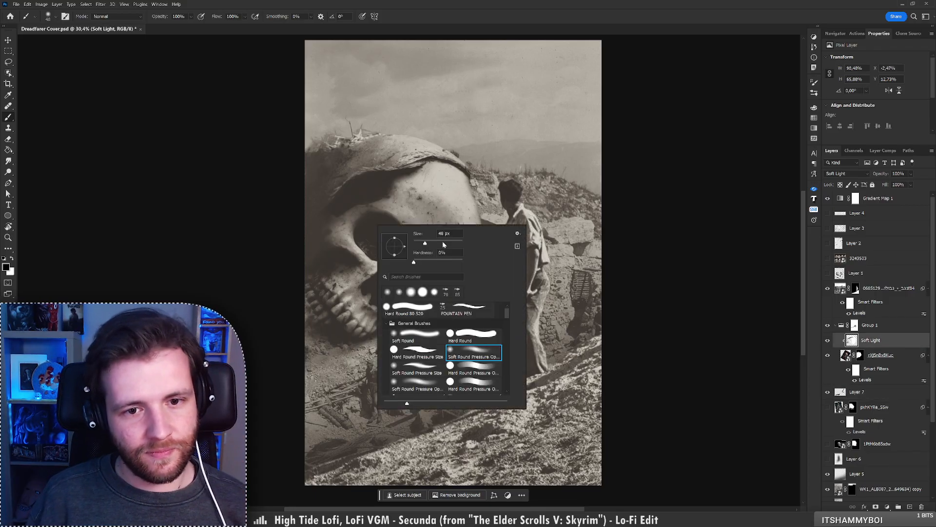
left_click_drag(442, 243, 456, 242)
key("Return")
key("ctrl+z")
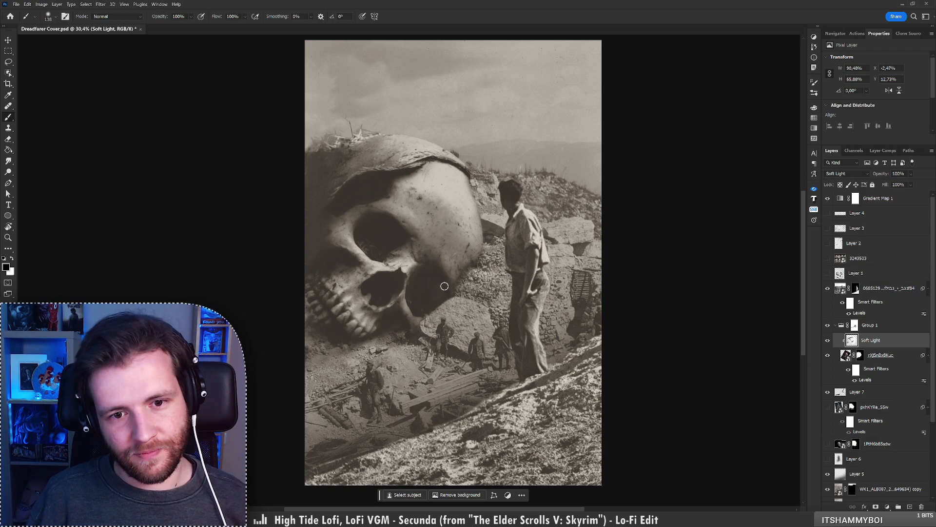
key("x")
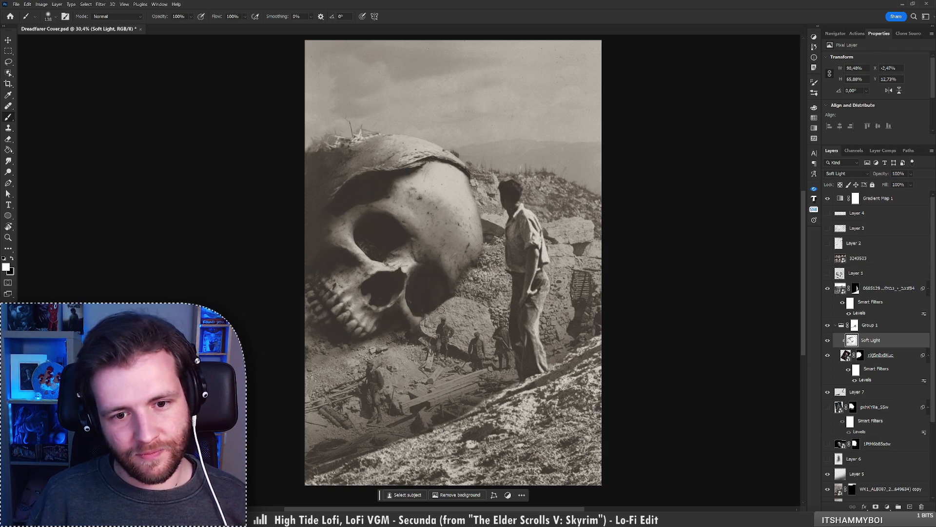
mouse_move(415, 282)
left_mouse_down()
mouse_move(368, 287)
mouse_move(439, 288)
mouse_move(352, 288)
mouse_move(371, 287)
left_mouse_up()
Retouch Group 1's mask along the skull's outer edge with a Hard Round brush at 75% hardness, undoing the stray stroke
key("z")
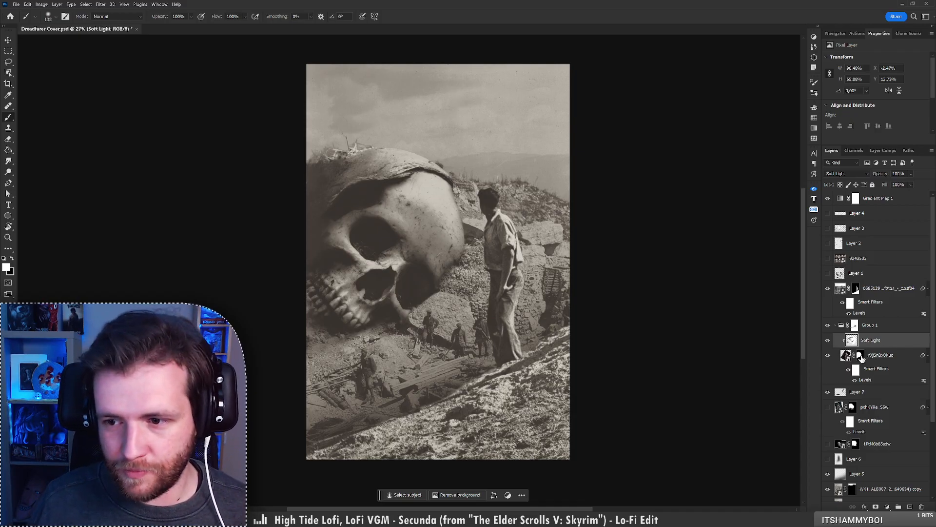
left_click(854, 326)
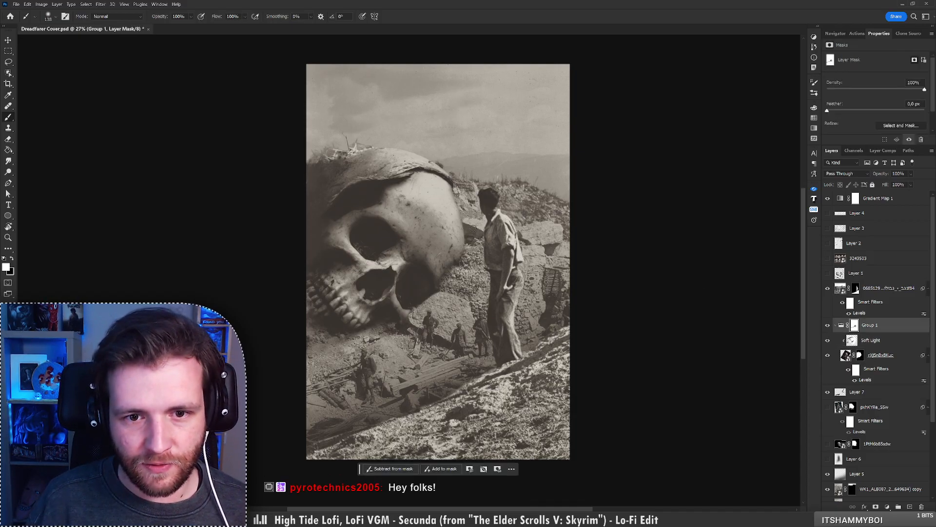
right_click(473, 228)
left_click(515, 309)
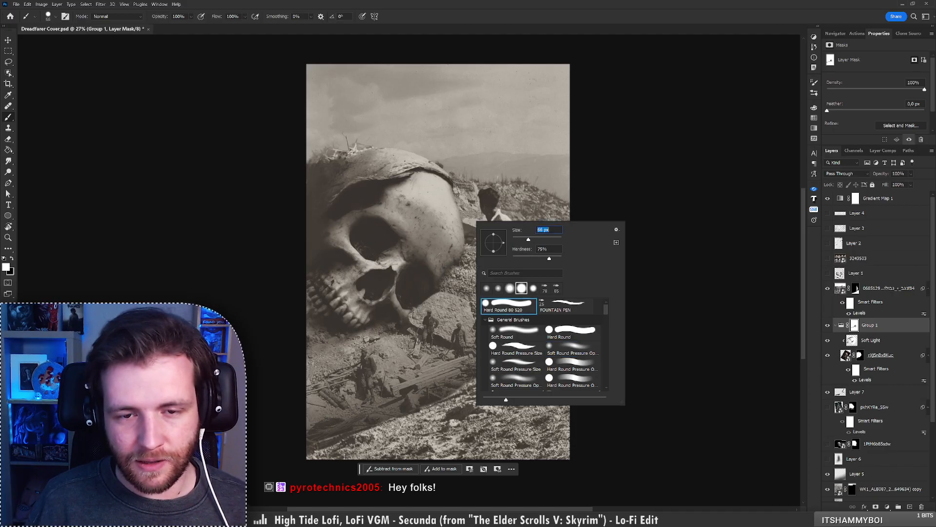
left_click(467, 230)
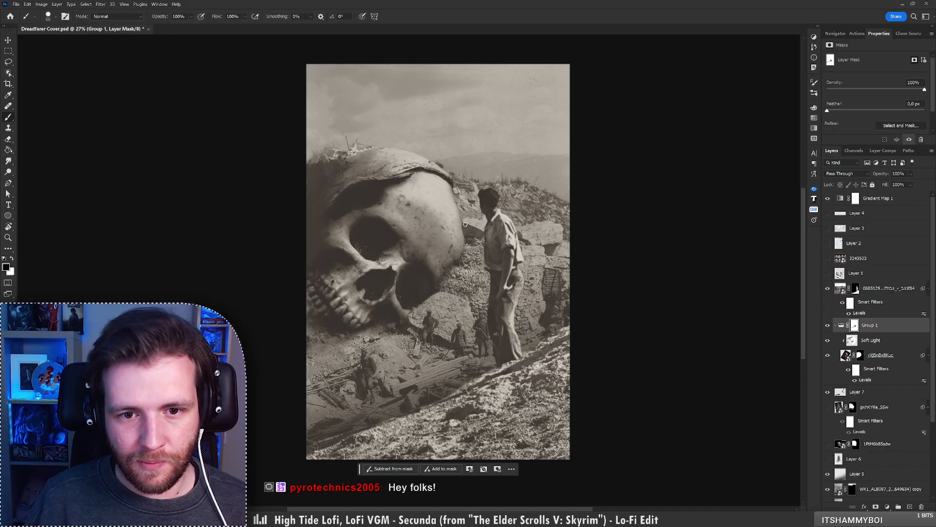
key("ctrl+z")
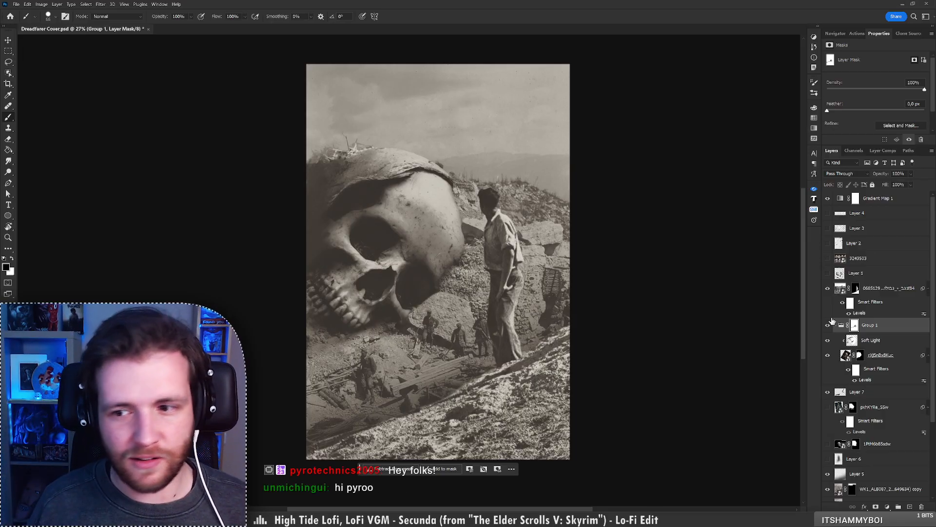
Duplicate the unmasked excavation photo layer to the top of Group 1, clipped above the Soft Light layer
left_click(900, 362)
left_click(889, 489)
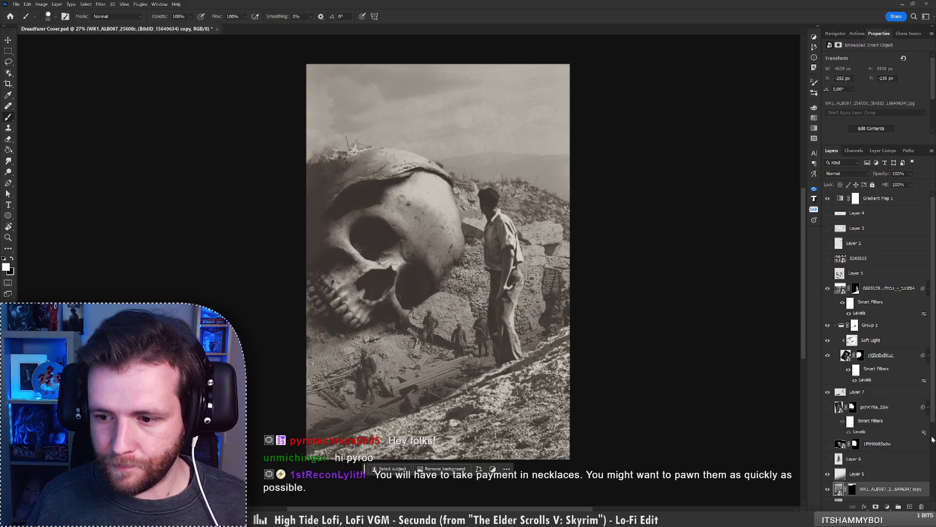
scroll(935, 410, "down", 1)
left_click_drag(878, 479, 878, 313)
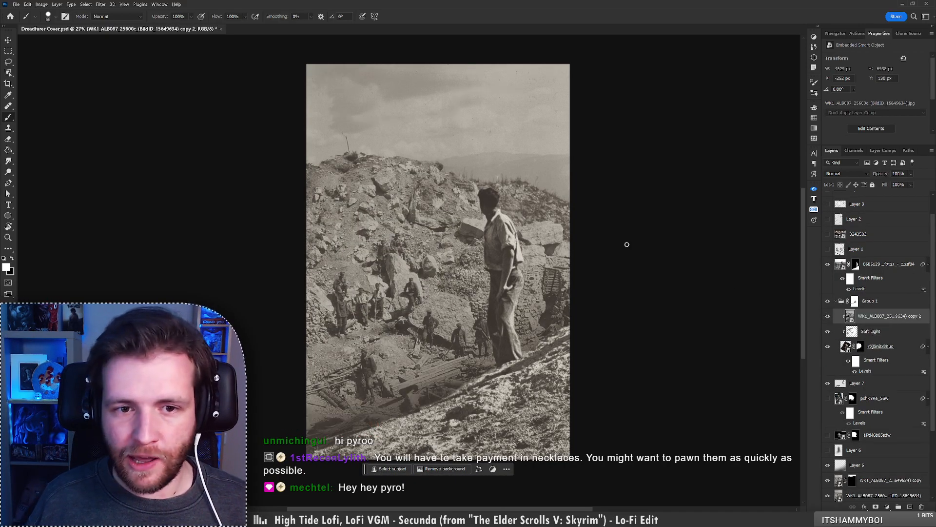
Move the clipped photo copy to X -218 px, Y -203 px and hide it with a black layer mask
left_click(827, 316)
left_click(828, 316)
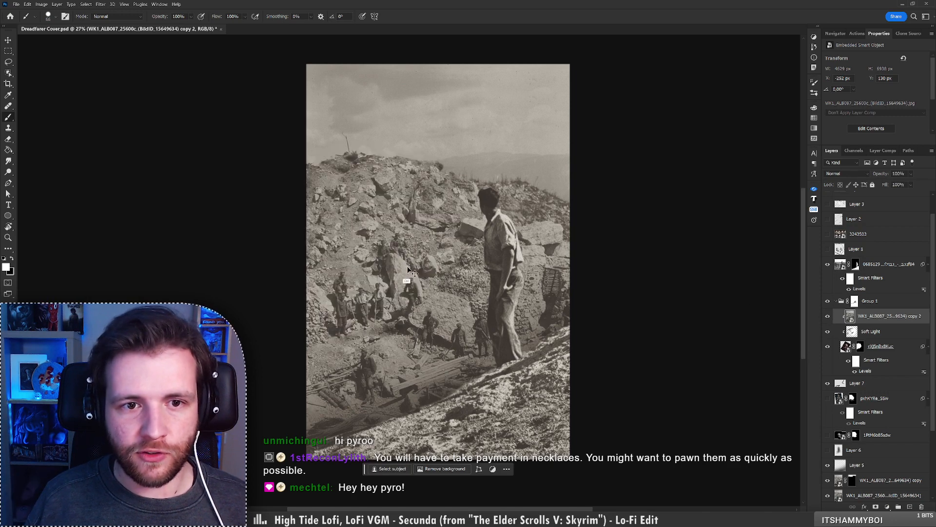
mouse_move(403, 246)
left_mouse_down()
mouse_move(380, 229)
mouse_move(399, 232)
left_mouse_up()
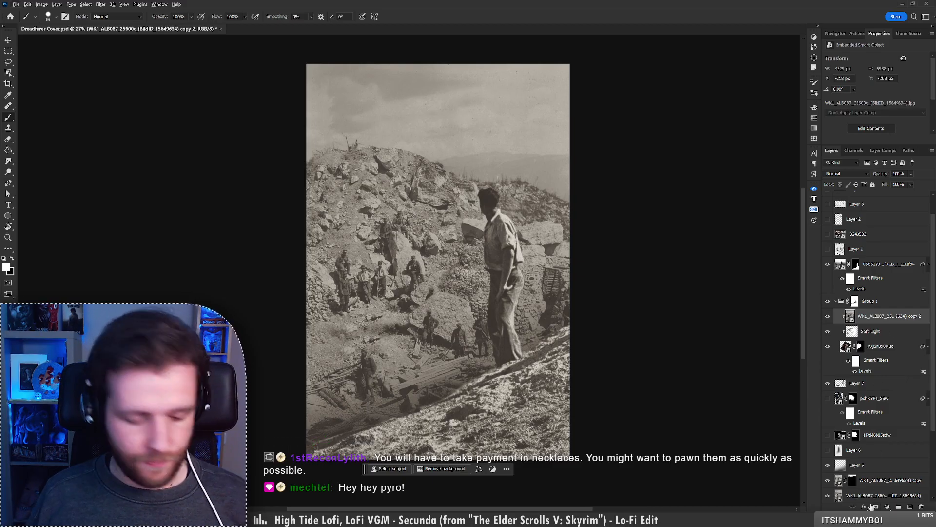
key("ctrl+z")
key("ctrl+i")
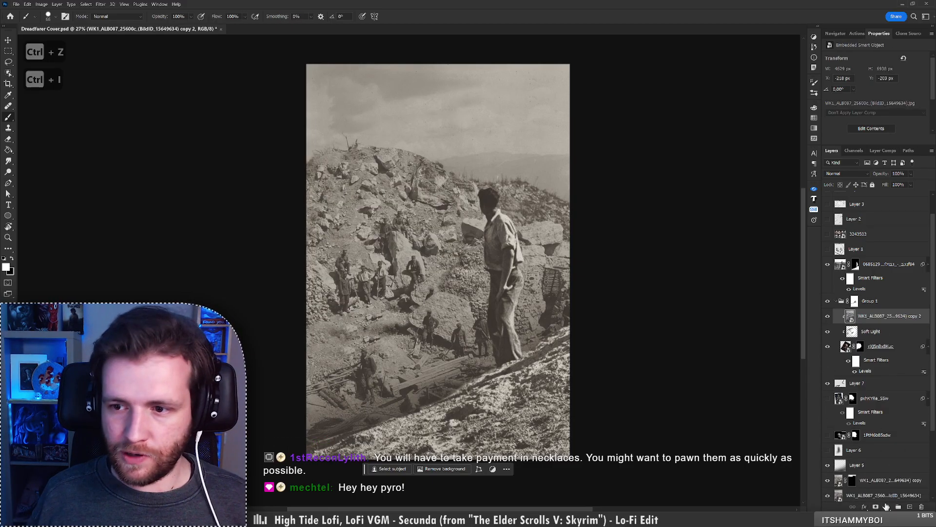
left_click(876, 507, "alt")
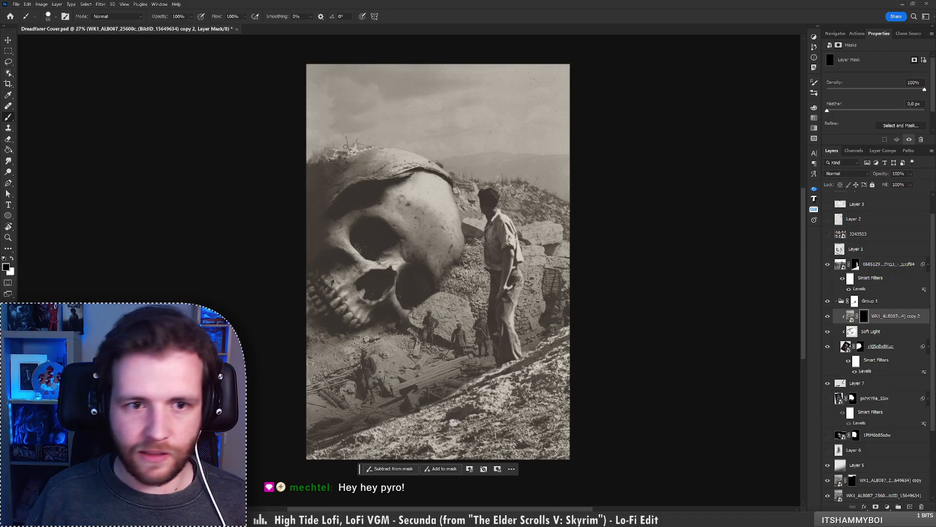
Paint white on the photo copy's mask with a 219 px brush to reveal rubble over the skull's top, undoing the stray stroke
key("x")
right_click(434, 186)
left_click_drag(450, 181, 456, 181)
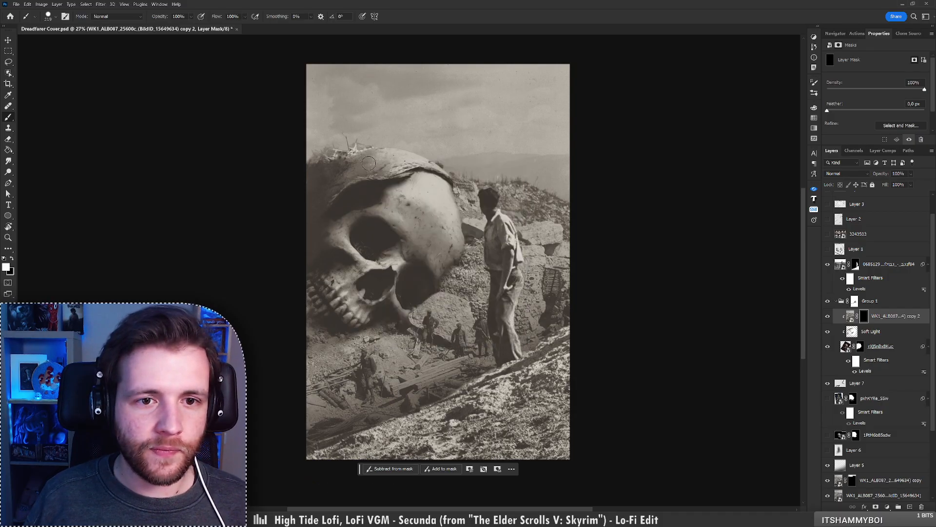
left_click_drag(366, 161, 421, 157)
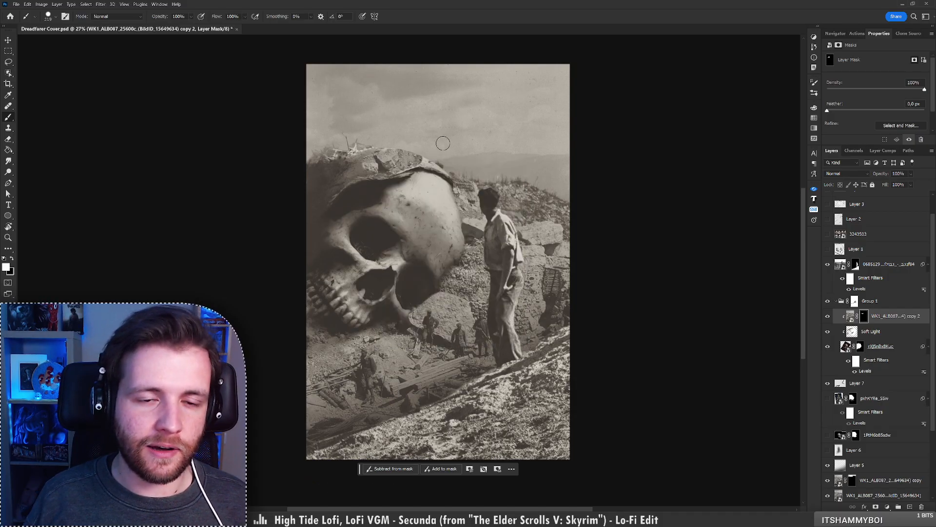
right_click(429, 216)
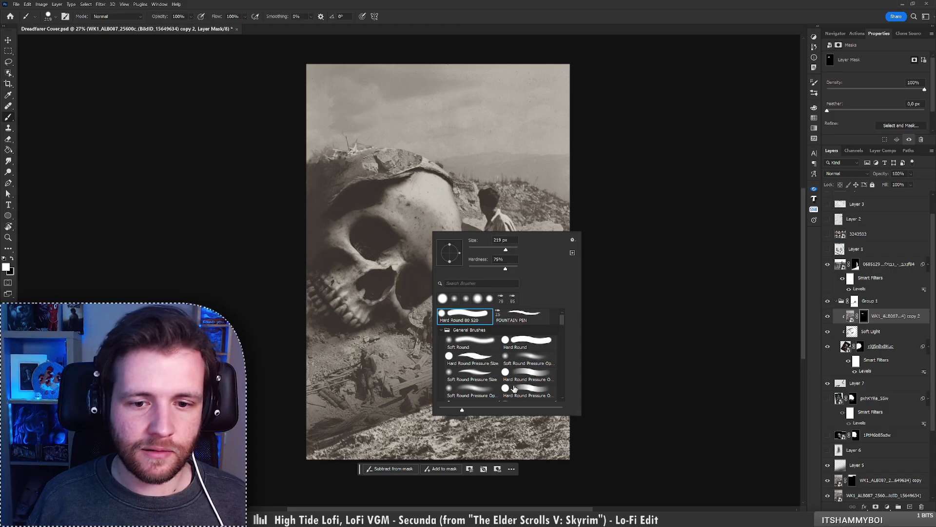
left_click(399, 156)
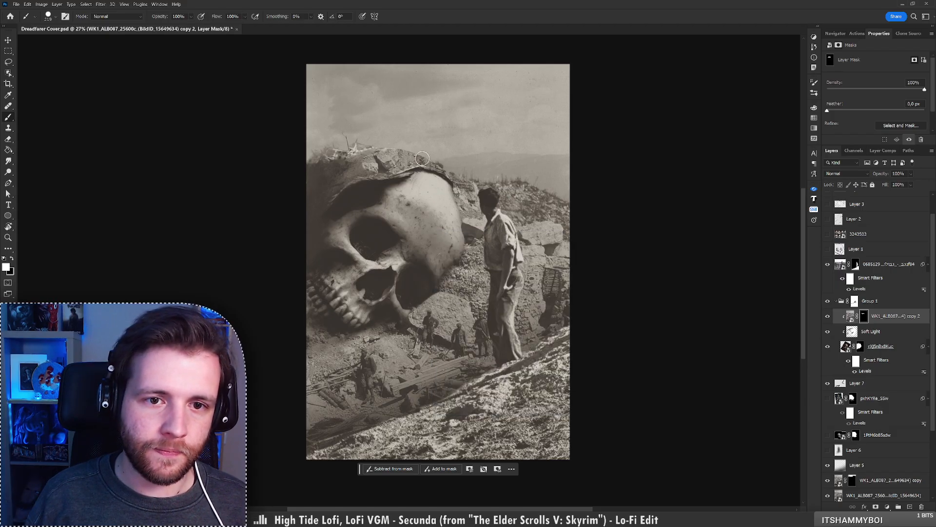
right_click(433, 218)
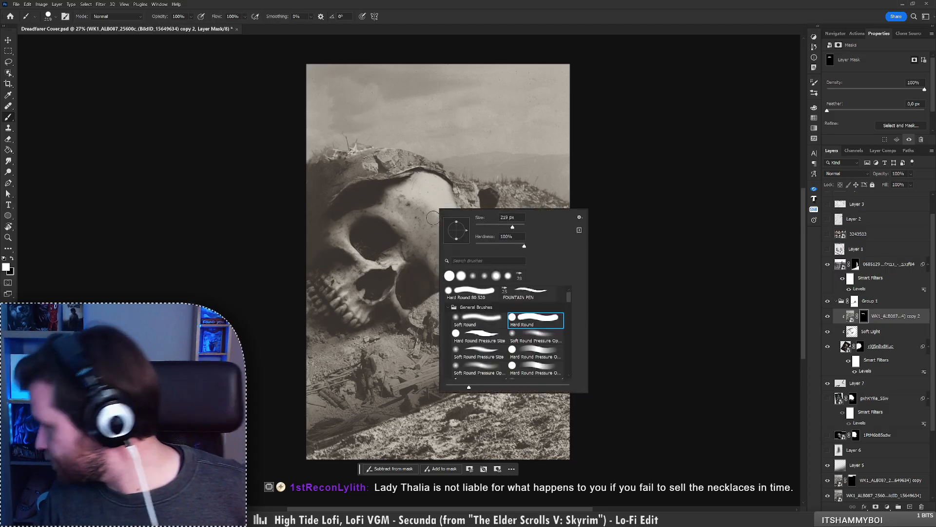
left_click(371, 164)
key("ctrl+z")
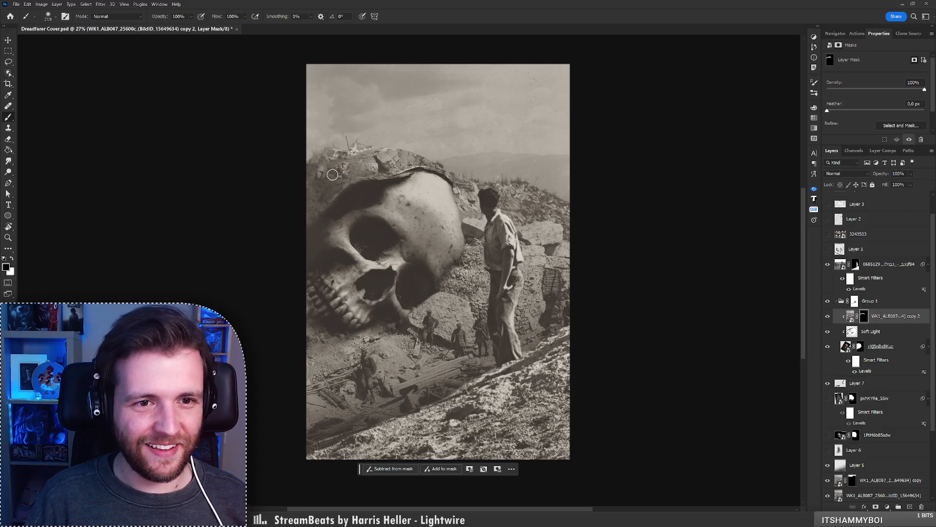
Release the photo copy's clipping and extend the rubble past the skull's crown with the Hard Round 80 520 brush, checking its mask
left_click(893, 324, "alt")
right_click(422, 152)
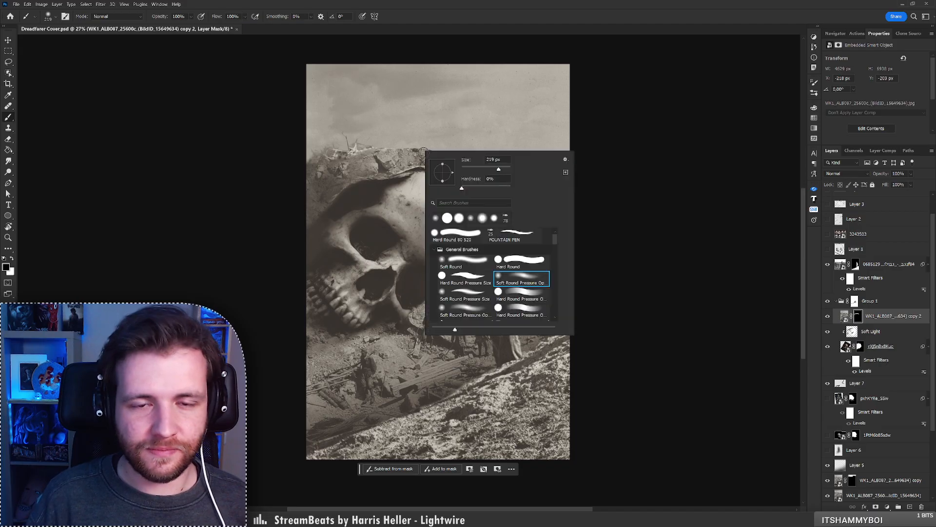
double_click(467, 234)
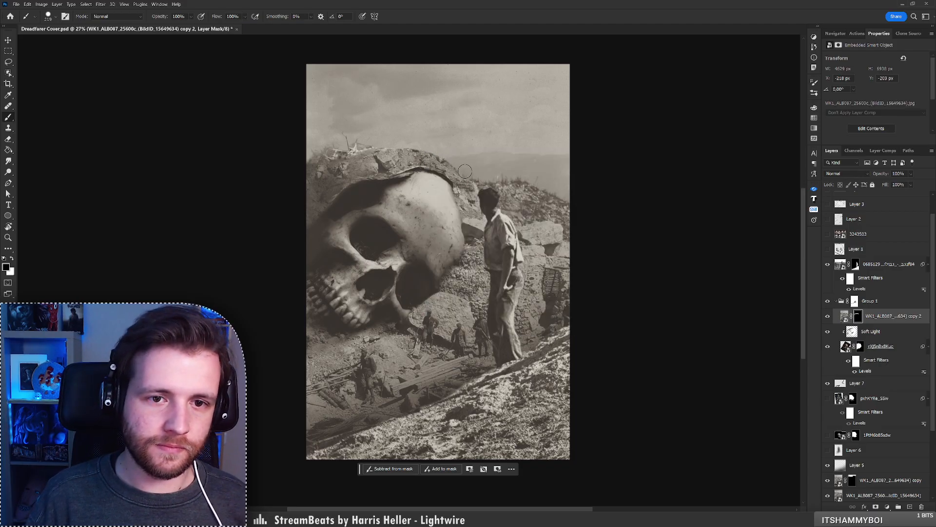
left_click(857, 318, "shift")
left_click(857, 317, "shift")
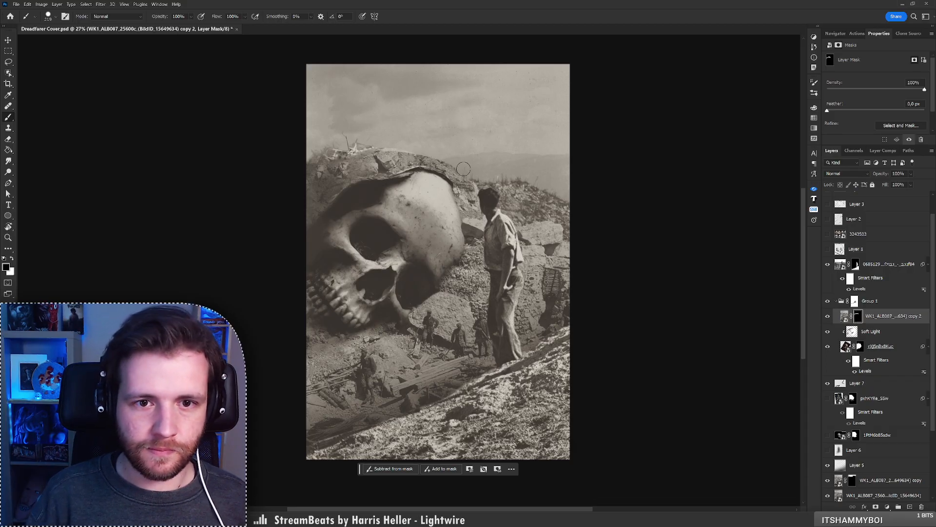
Duplicate the masked rubble layer, disable the duplicate's mask and shift the photo down and left to X -314 px
key("ctrl+j")
left_click(858, 317, "shift")
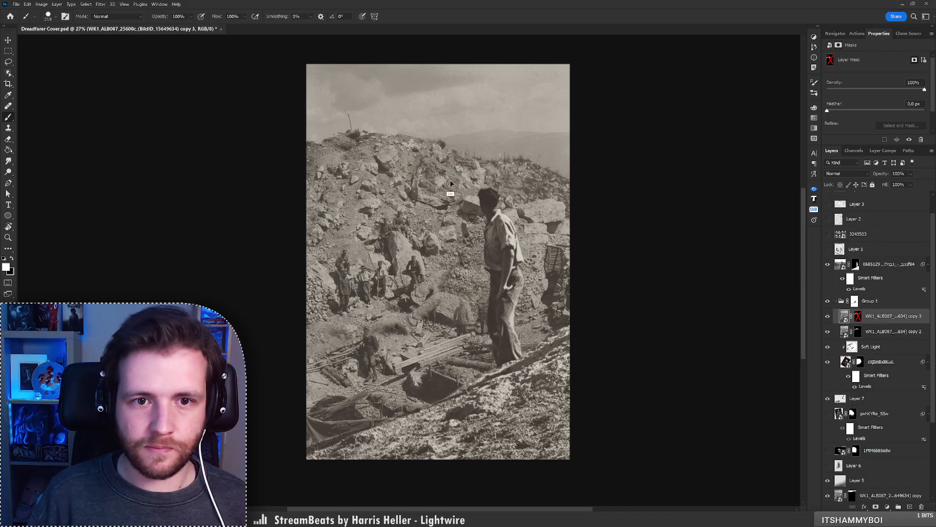
mouse_move(449, 193)
left_mouse_down()
mouse_move(433, 237)
mouse_move(445, 192)
left_mouse_up()
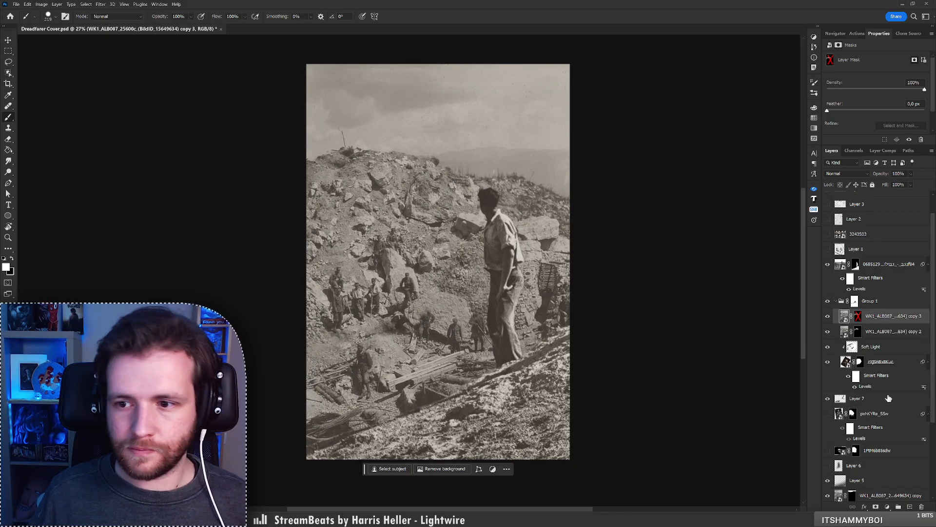
Replace the new copy's mask with a black one and paint in rubble along the crest above the skull, undoing the unwanted stroke
right_click(857, 318)
left_click(872, 330)
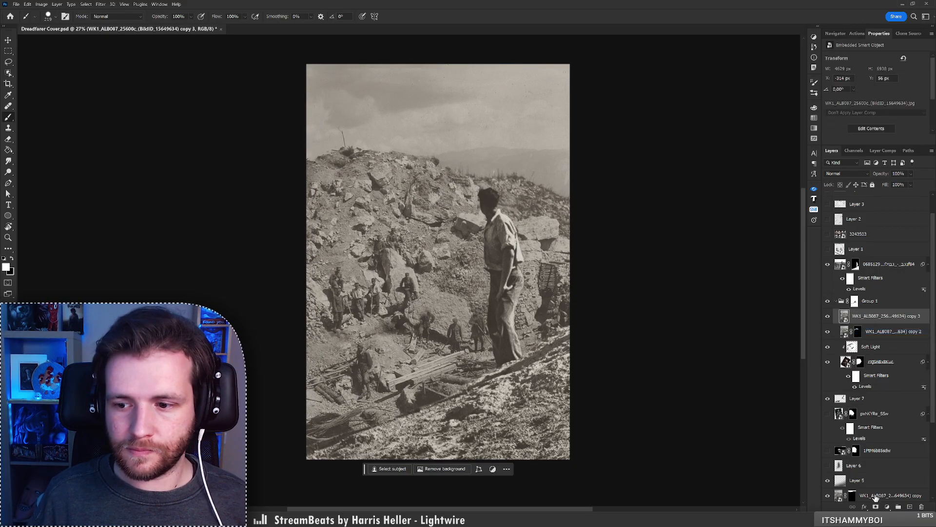
left_click(876, 507, "alt")
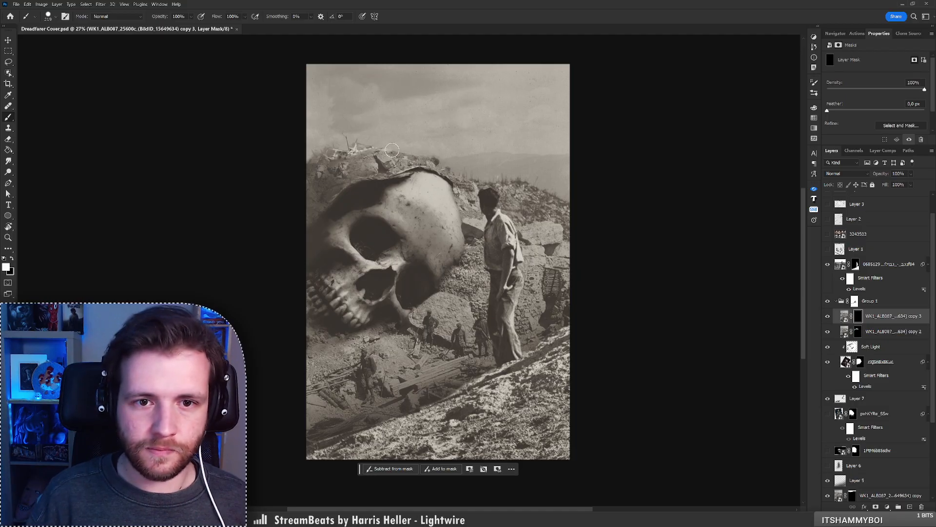
left_click_drag(453, 164, 454, 164)
key("x")
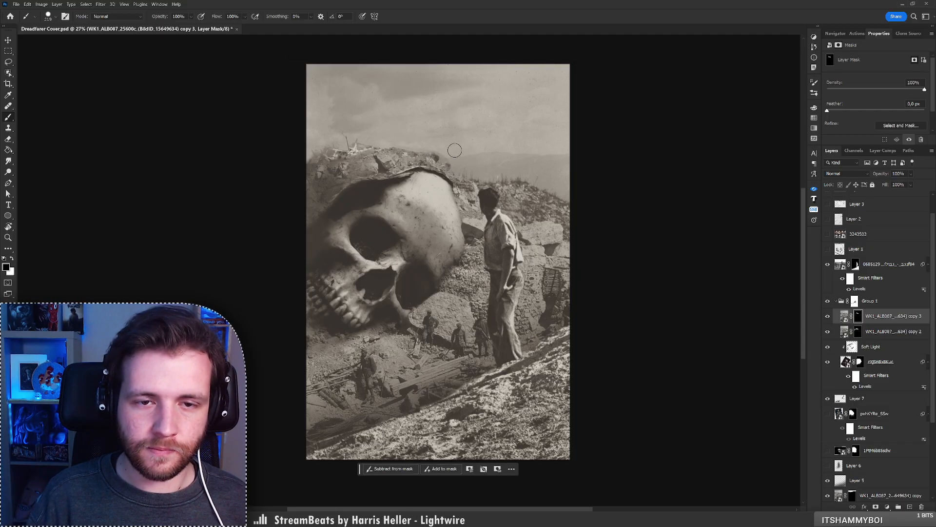
right_click(445, 141)
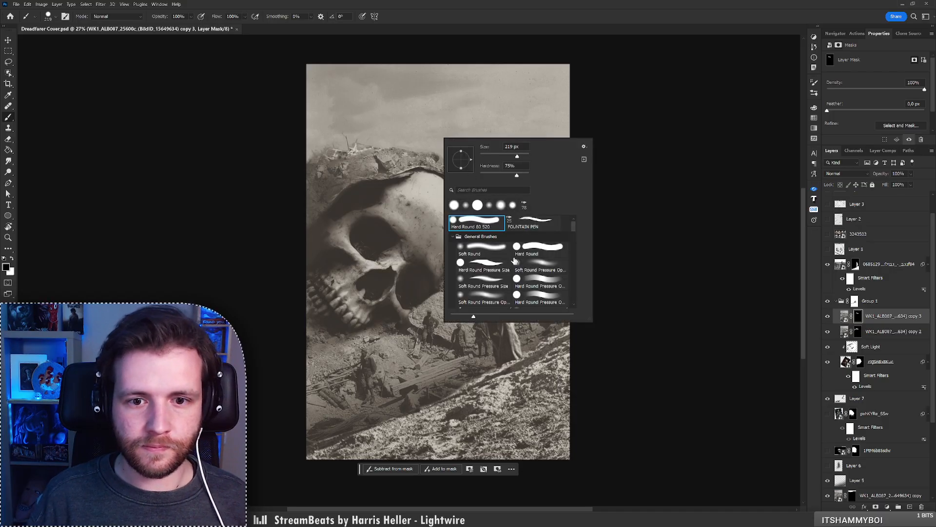
key("ctrl+z")
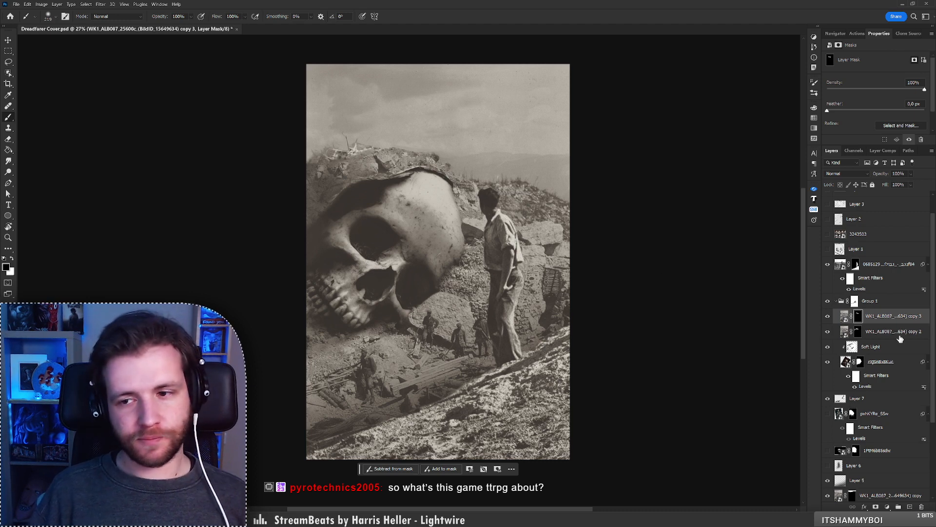
Compare the copy 2 layer with its mask off and on, and try a white touch-up on that mask, undoing the stroke
left_click(859, 334, "shift")
left_click(860, 336, "shift")
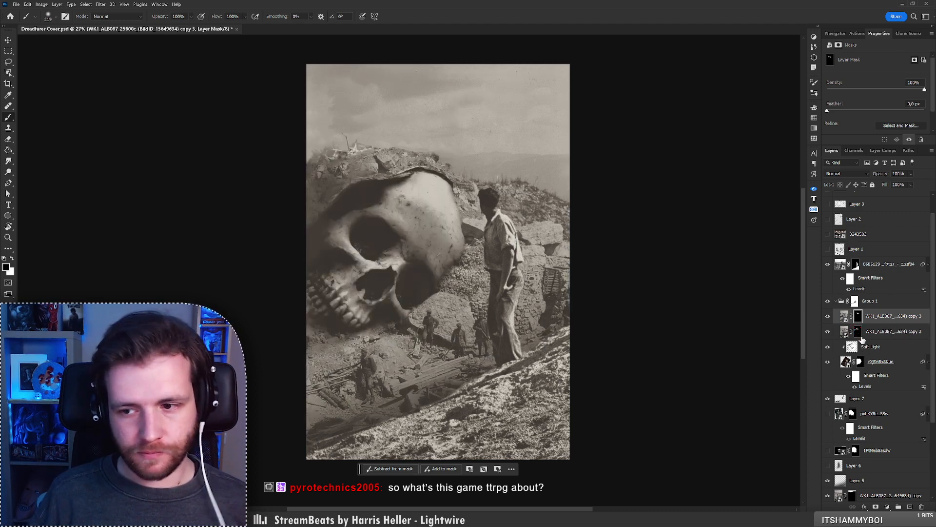
left_click(859, 334)
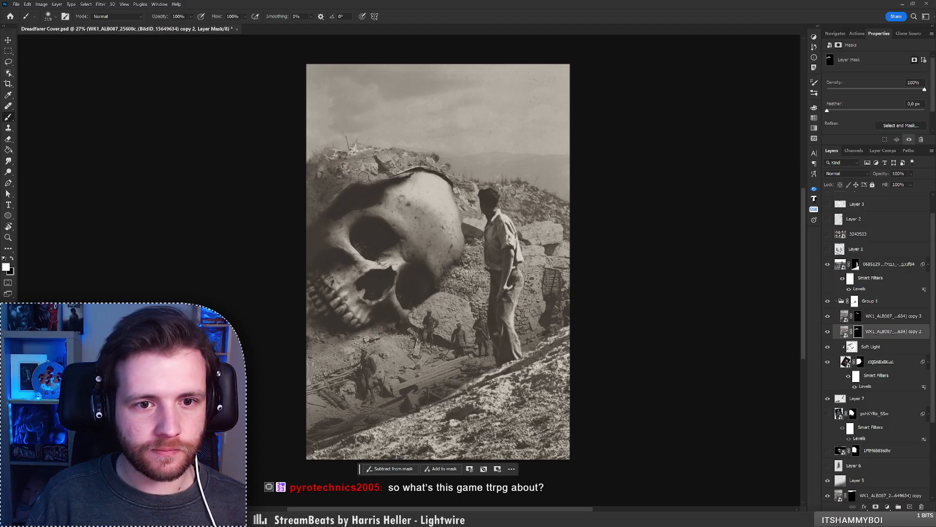
key("ctrl+z")
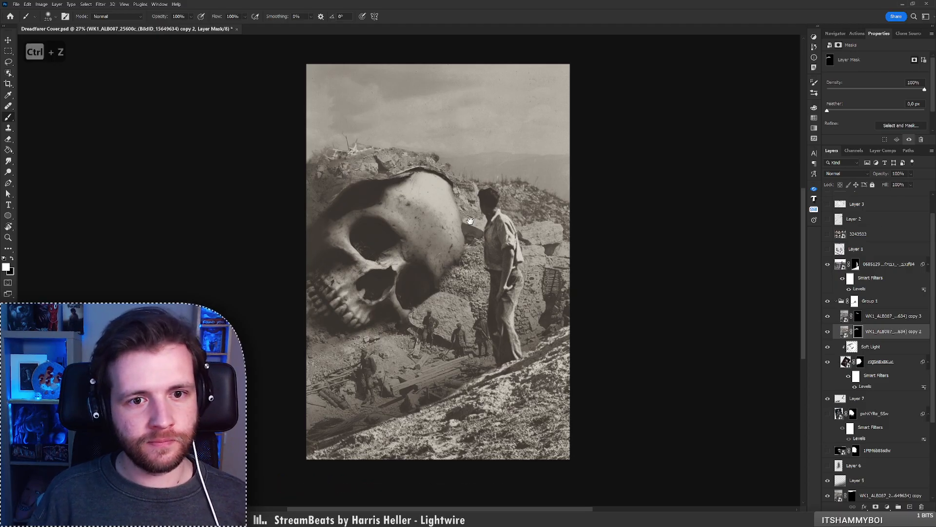
Shade the skull's outer edge near the crown on the Soft Light layer with the 219 px brush, undoing unwanted strokes
scroll(471, 219, "down", 1)
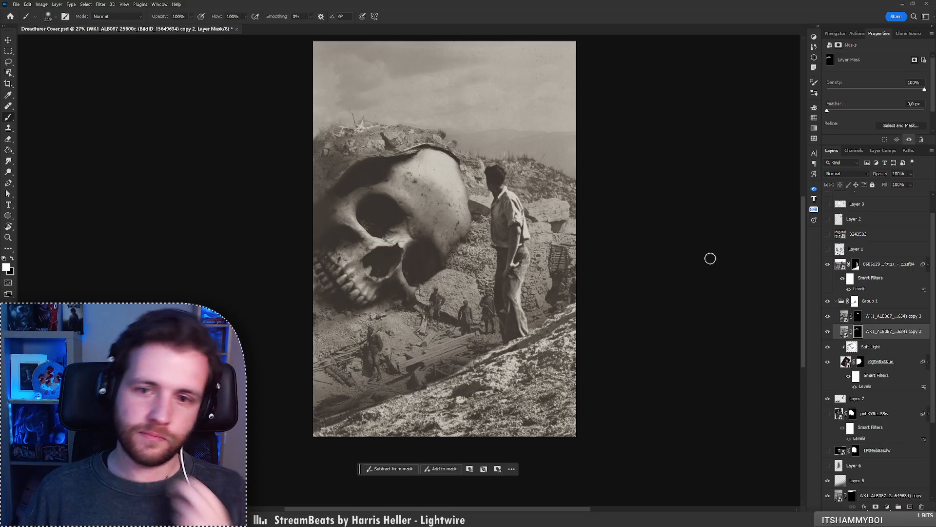
left_click(873, 347)
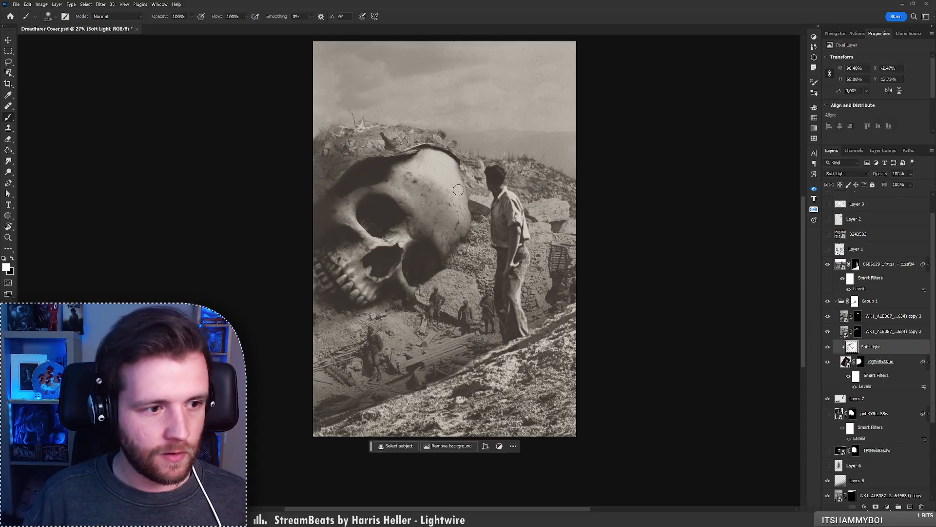
left_click_drag(455, 163, 473, 227)
key("ctrl+z")
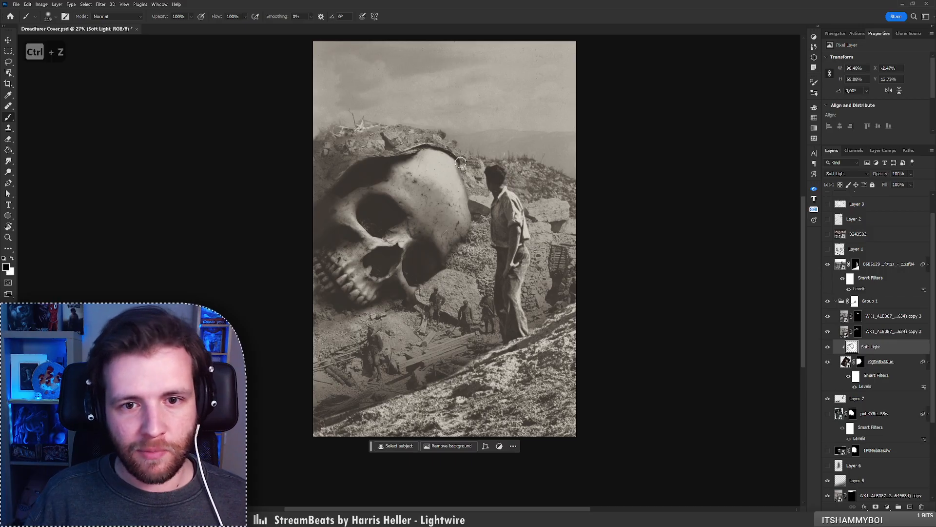
key("ctrl+z")
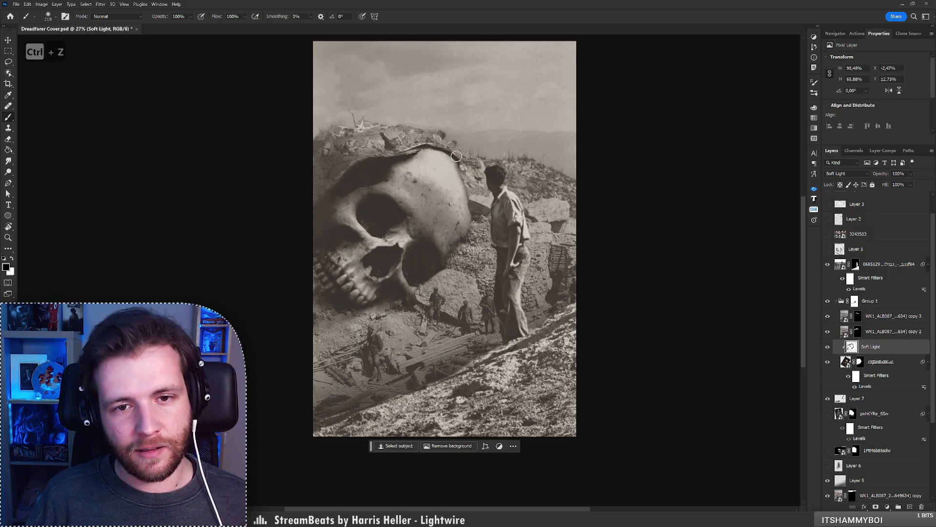
key("x")
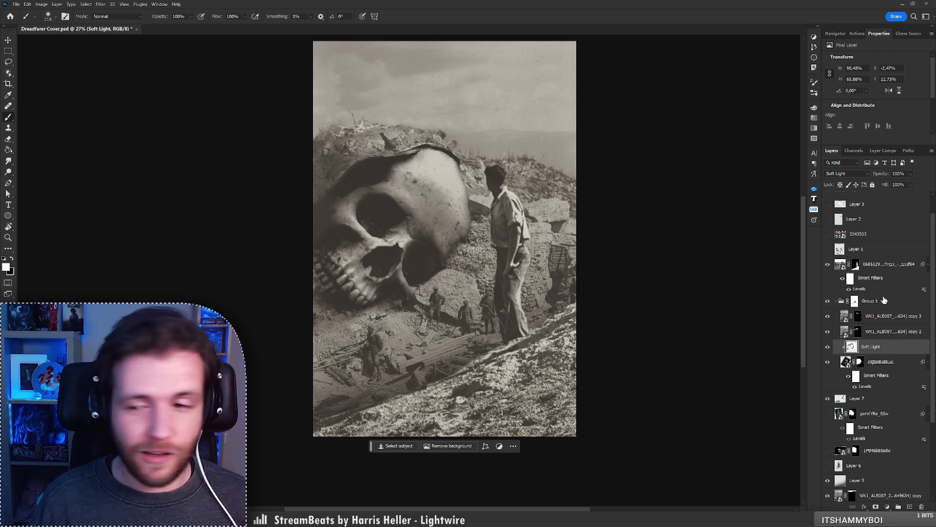
Compare the cover with the Layer 3 sketch overlay shown and hidden
scroll(932, 298, "up", 2)
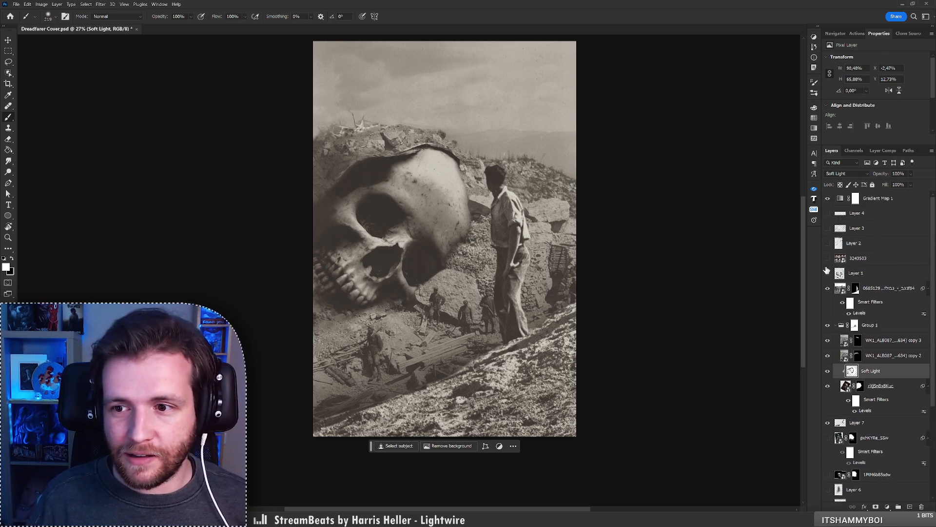
left_click(828, 228)
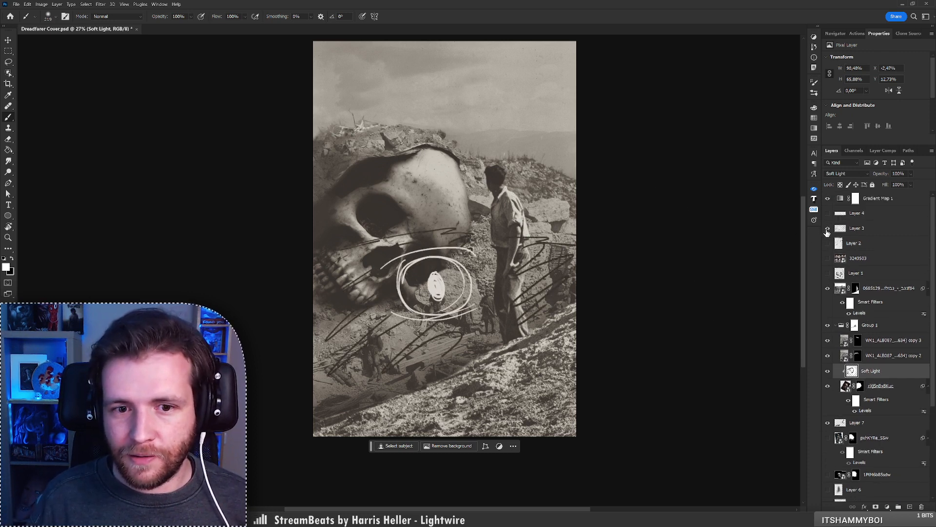
left_click(827, 229)
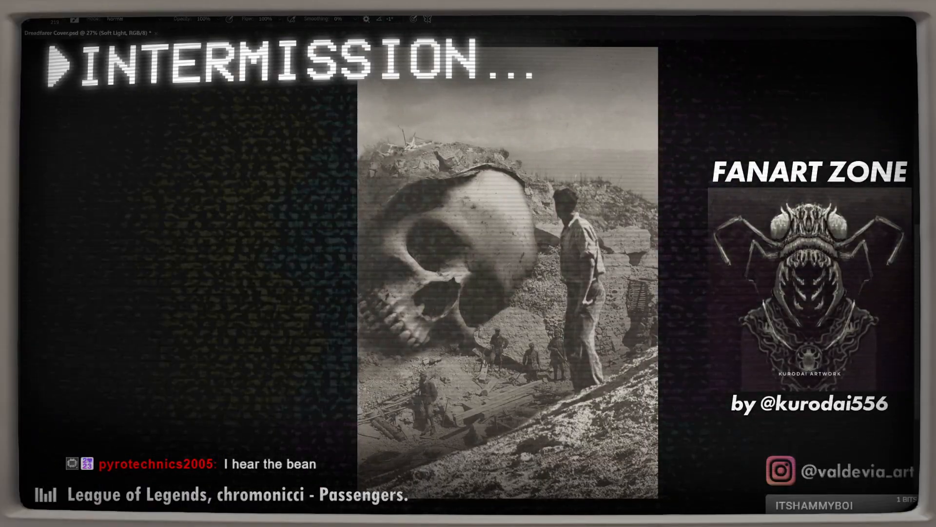
left_click(564, 257, "alt")
scroll(568, 253, "up", 5)
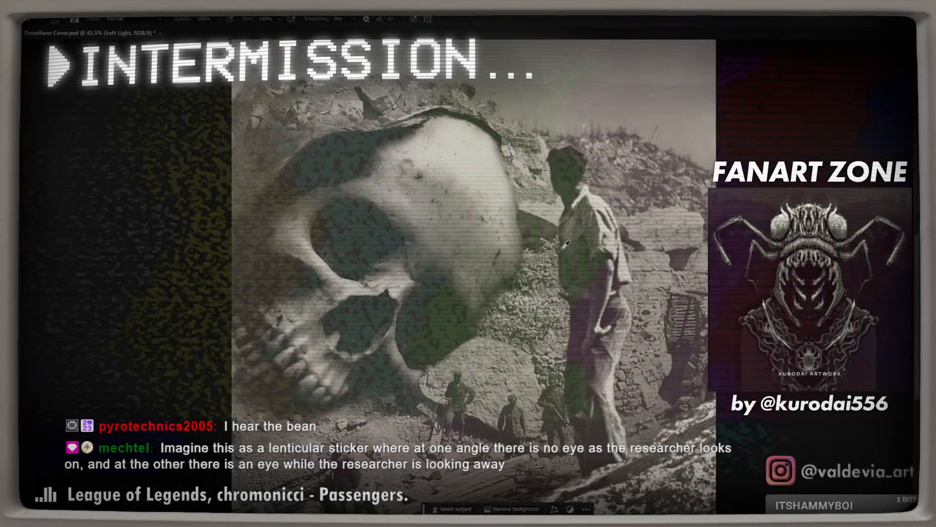
scroll(564, 236, "down", 1)
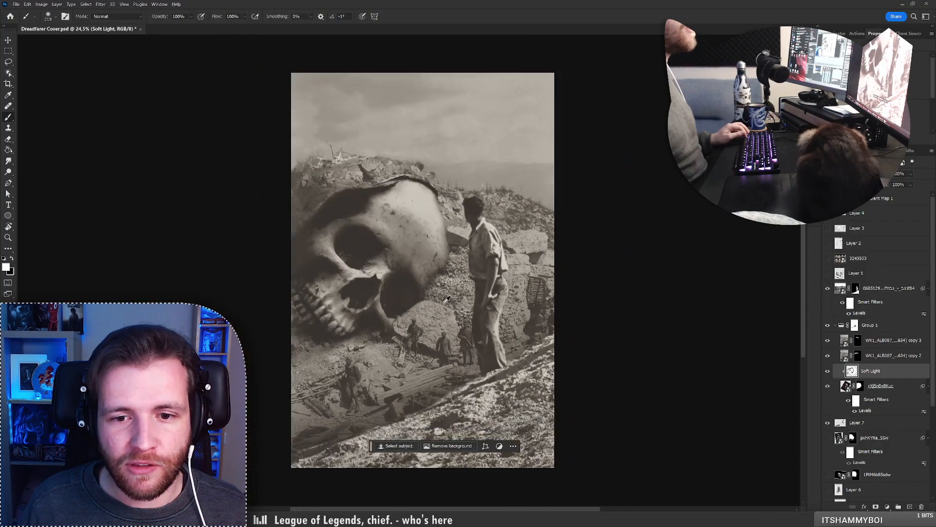
scroll(419, 293, "down", 2)
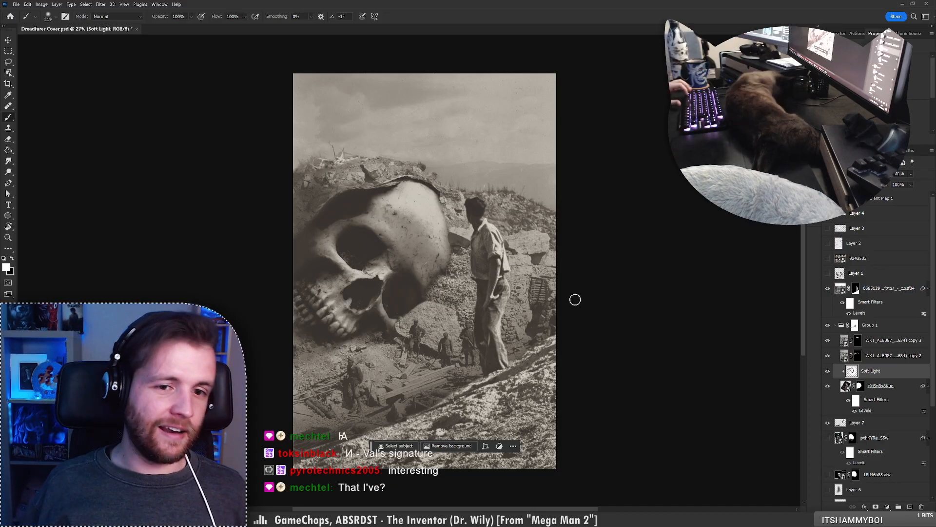
scroll(502, 323, "down", 4)
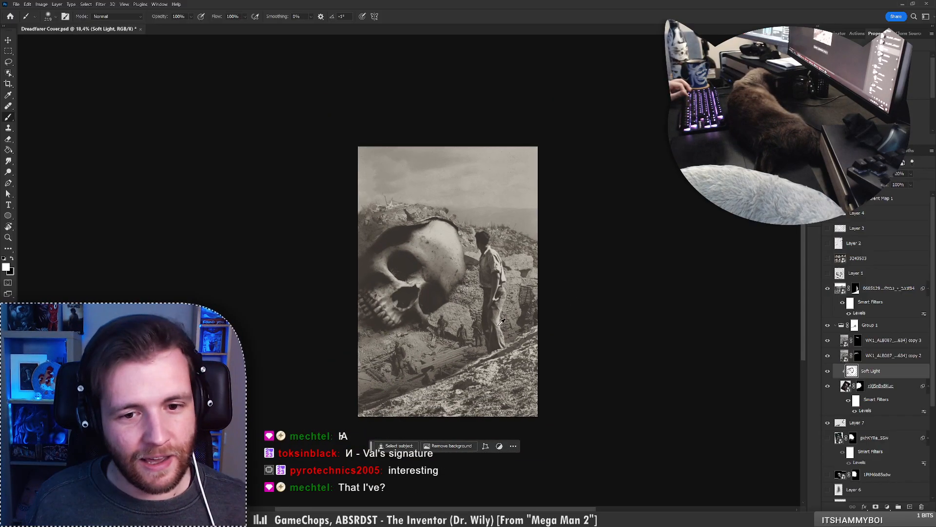
scroll(501, 323, "up", 4)
scroll(502, 322, "up", 1)
scroll(456, 338, "up", 3)
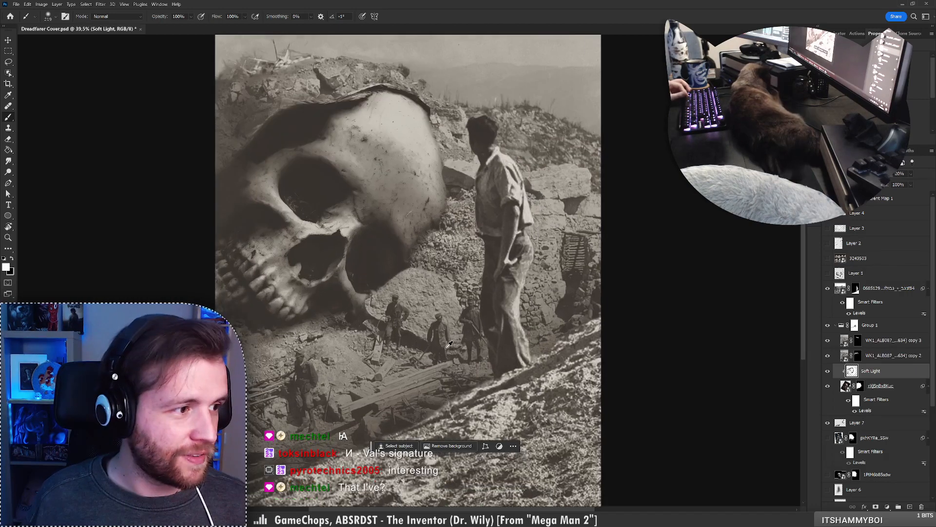
scroll(453, 341, "down", 4)
scroll(443, 345, "up", 1)
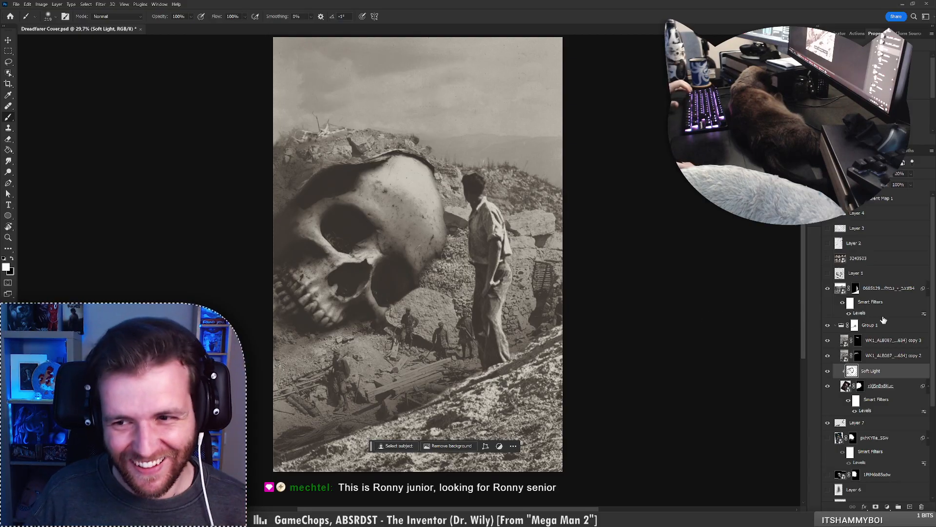
Select the masked photo layer directly above Group 1, compare it hidden and shown, and check the whole cover
left_click(878, 301)
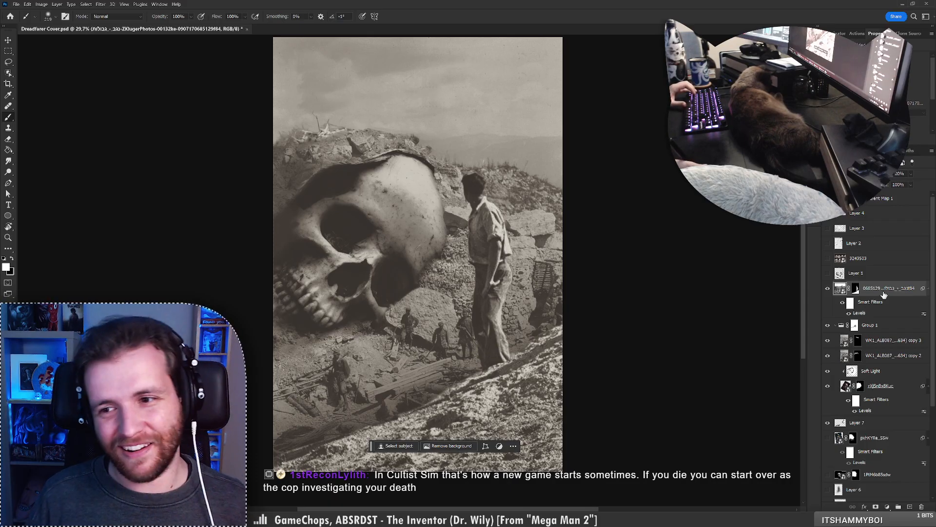
left_click(828, 289)
left_click(828, 289)
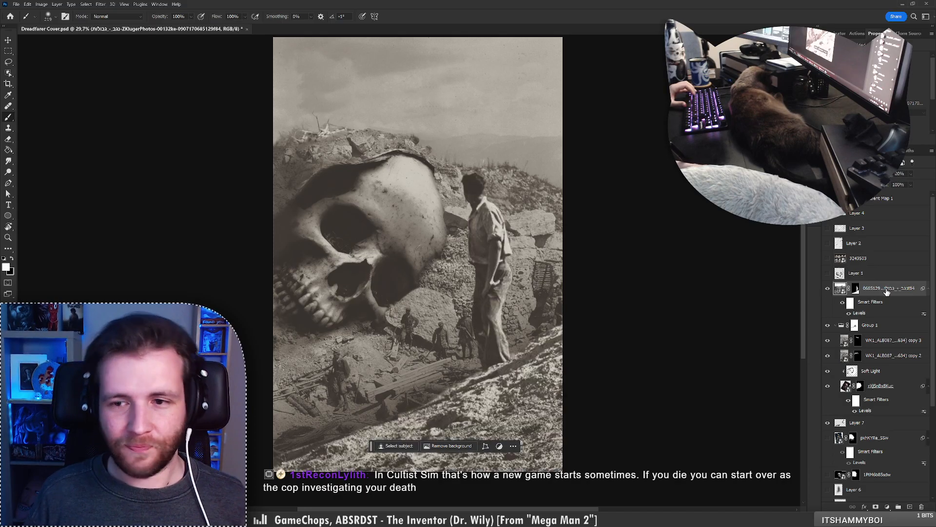
mouse_move(510, 342)
left_mouse_down()
mouse_move(501, 361)
mouse_move(423, 337)
mouse_move(411, 257)
left_mouse_up()
key("z")
key("b")
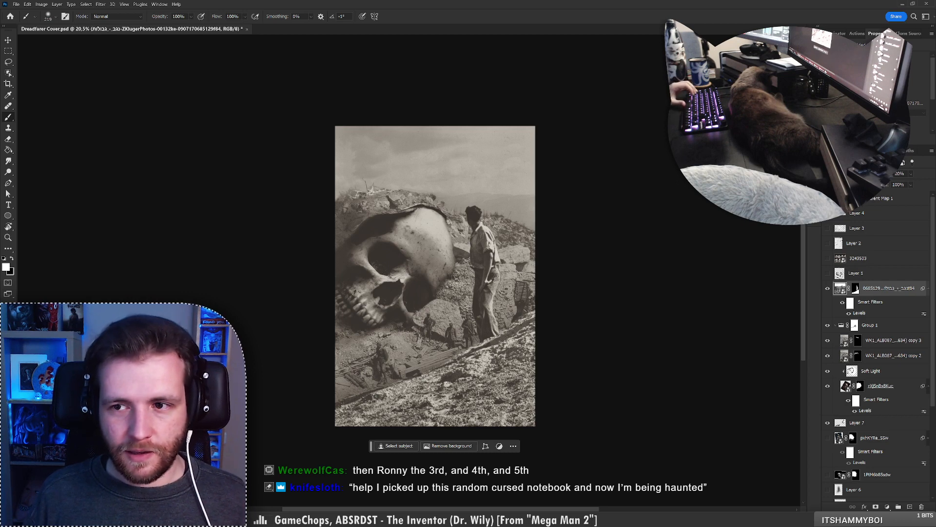
Search the stock photo library for "eyes" and browse the results for a usable close-up eye
key("F2")
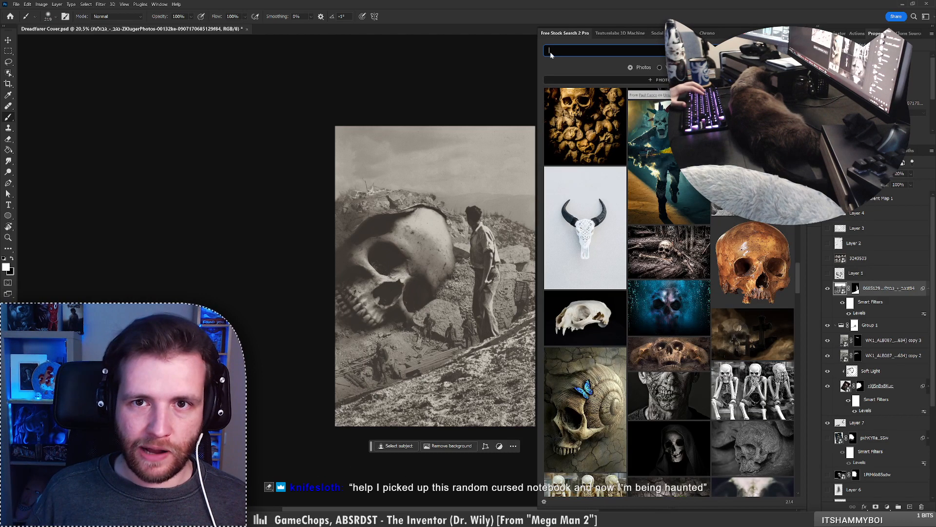
type("eyes")
key("Return")
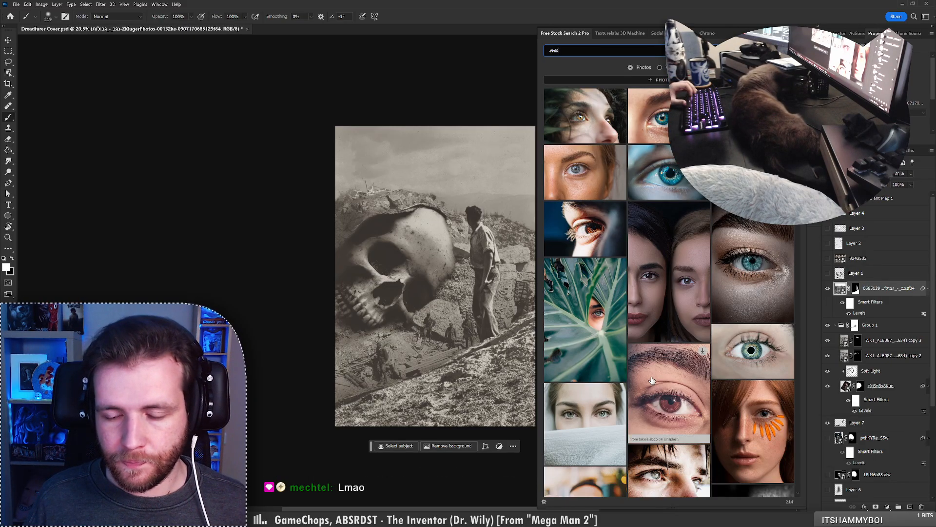
scroll(652, 380, "down", 3)
scroll(655, 382, "down", 2)
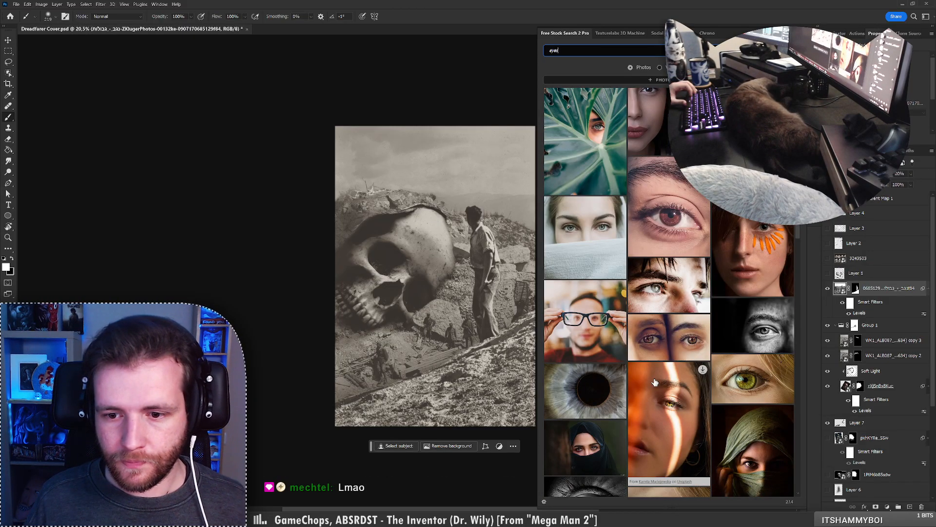
scroll(655, 382, "down", 3)
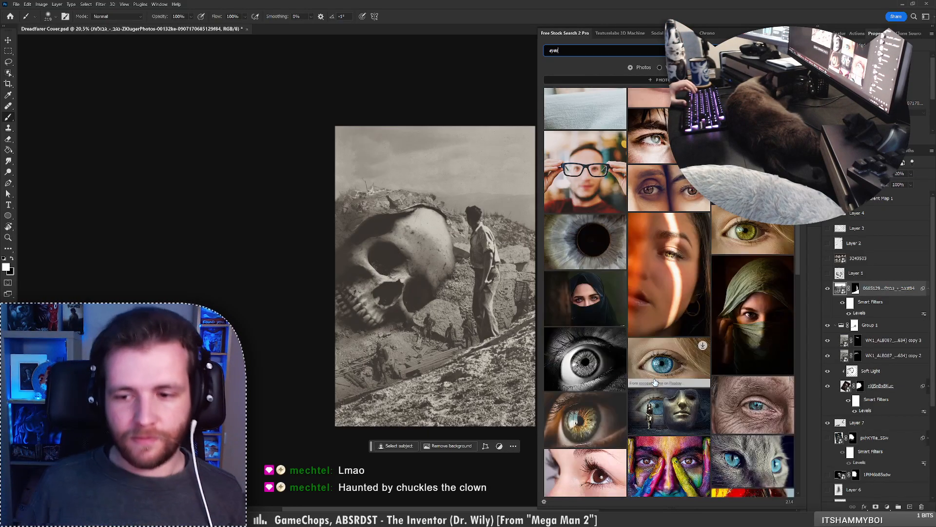
scroll(655, 382, "down", 1)
scroll(655, 382, "down", 1)
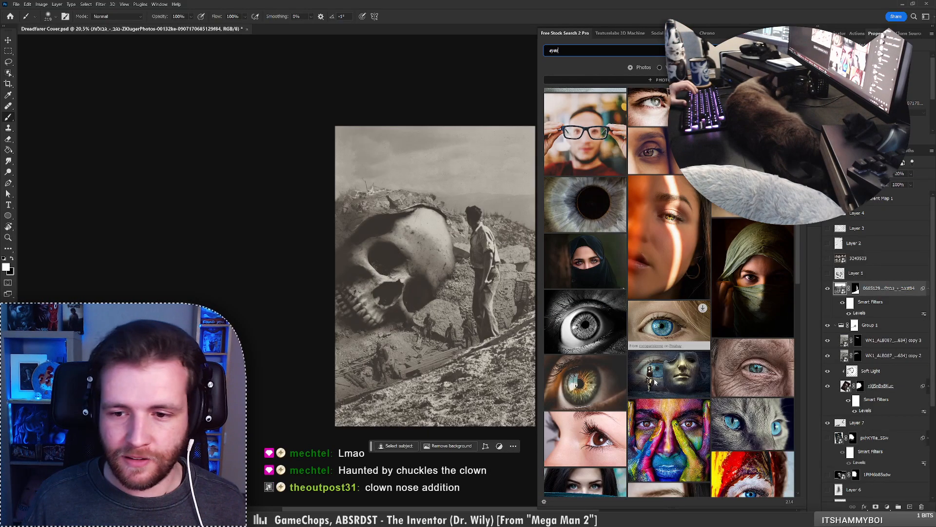
scroll(655, 385, "down", 2)
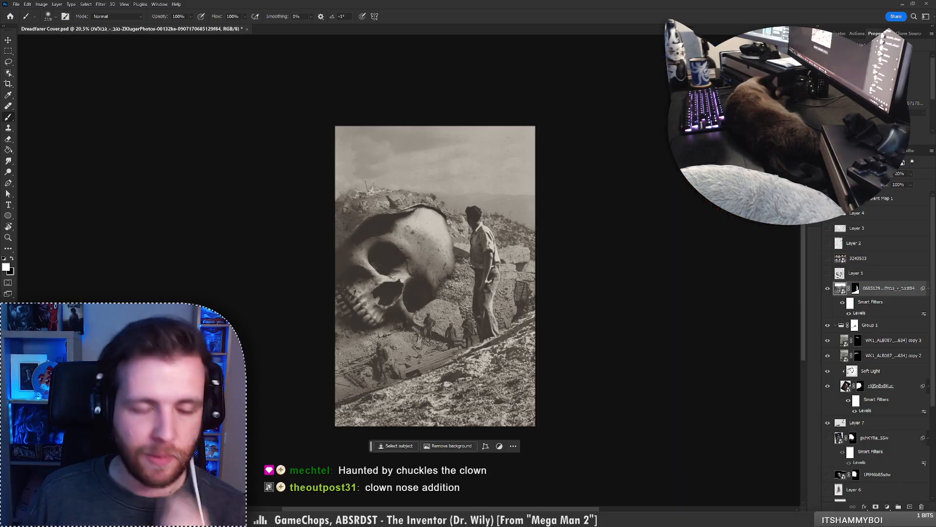
Save the document and place the googly eye image in the skull's upper eye socket
key("ctrl+s")
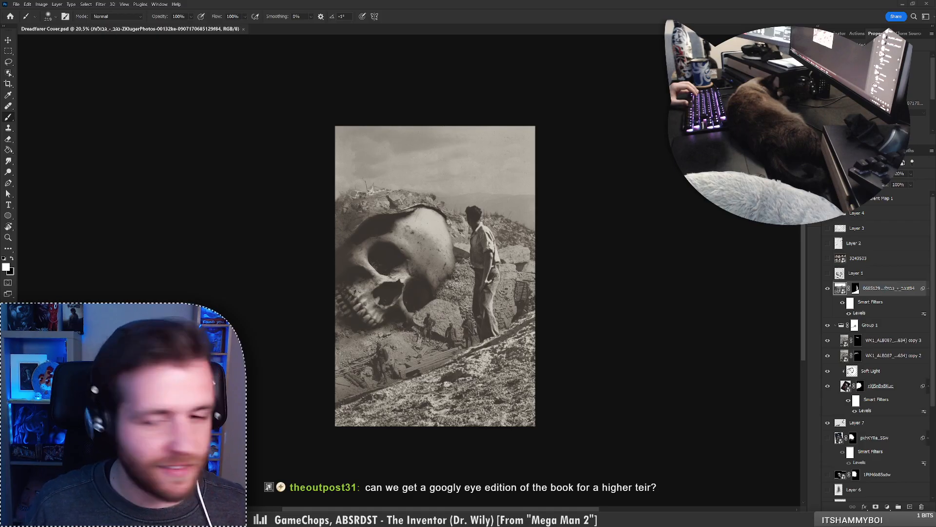
left_click_drag(450, 220, 383, 263)
key("Return")
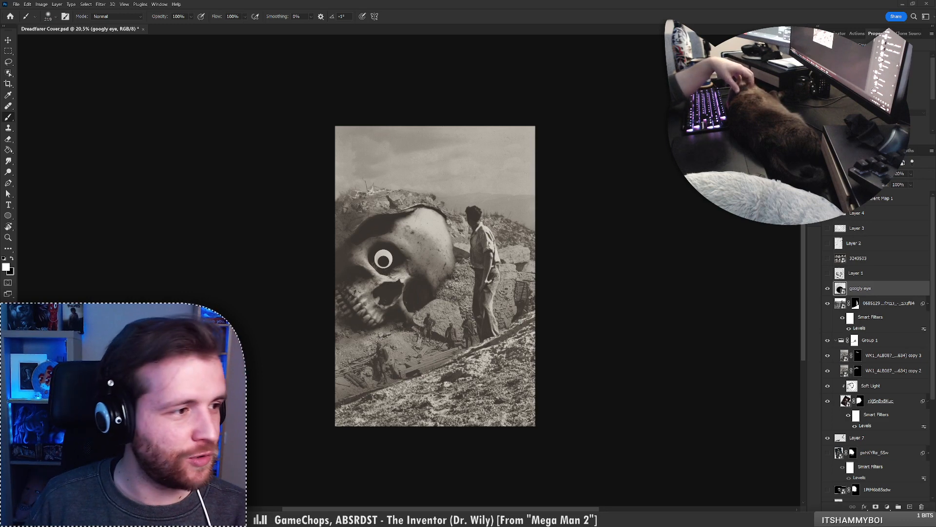
Place the animal-1853031 elephant eye photo above the googly eye layer and enlarge it to about 643%
left_click_drag(0, 341, 526, 246)
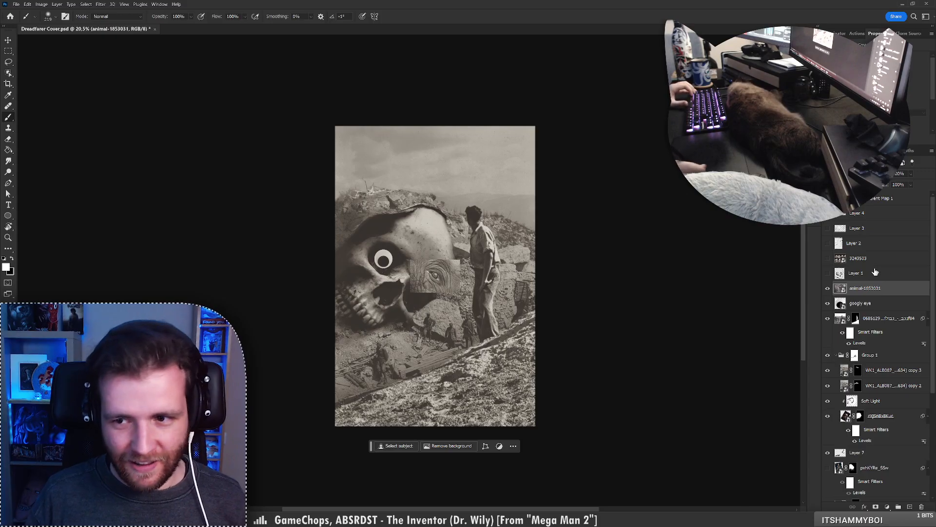
key("ctrl+t")
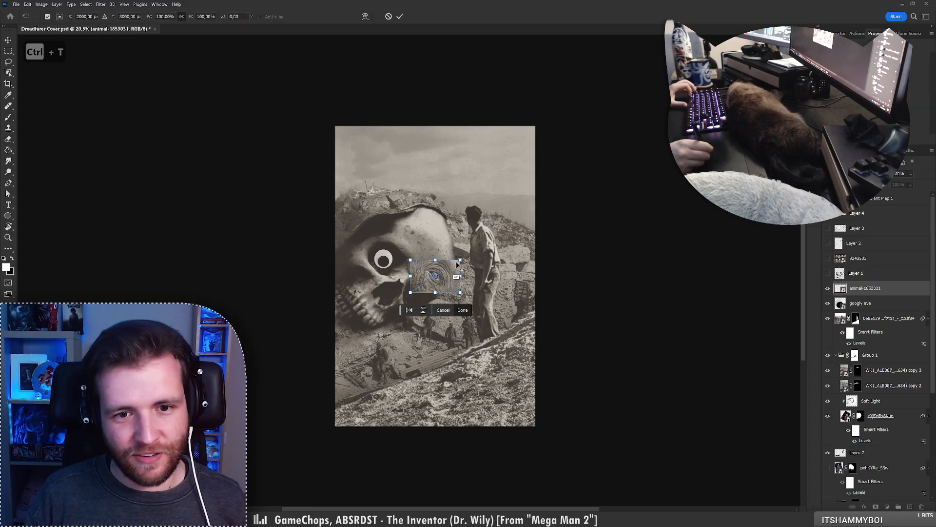
key("ctrl+z")
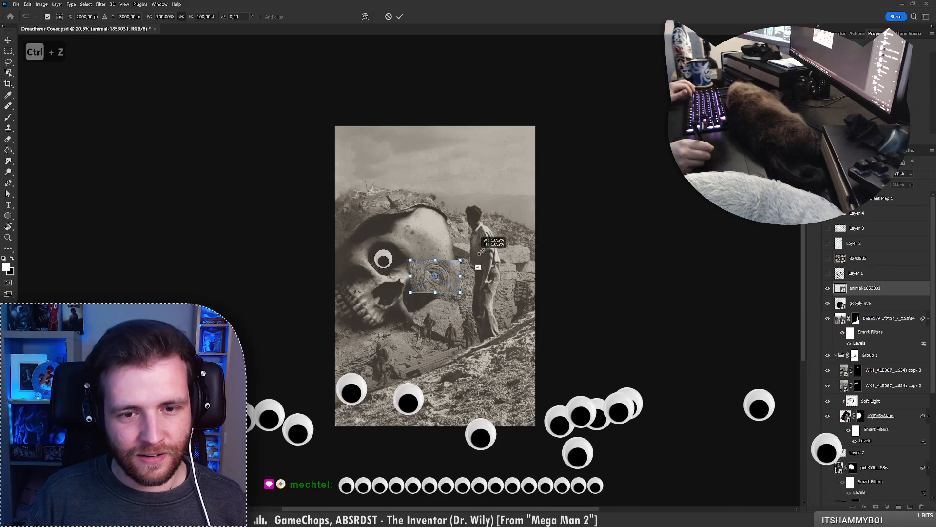
left_click_drag(460, 259, 607, 182)
key("Return")
key("b")
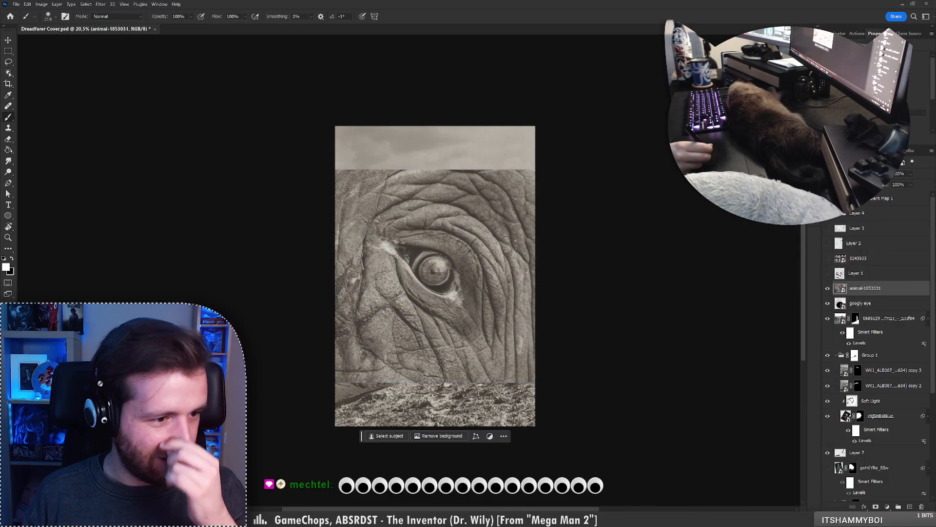
Rotate the elephant eye photo to about 55.5° so the eye stands upright
key("ctrl+t")
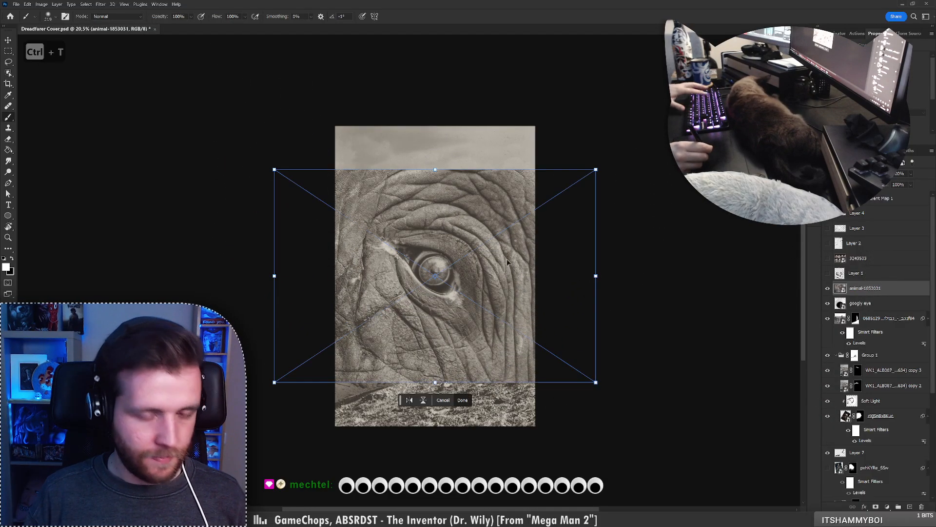
mouse_move(620, 242)
left_mouse_down()
mouse_move(557, 341)
mouse_move(508, 353)
mouse_move(518, 348)
left_mouse_up()
key("Return")
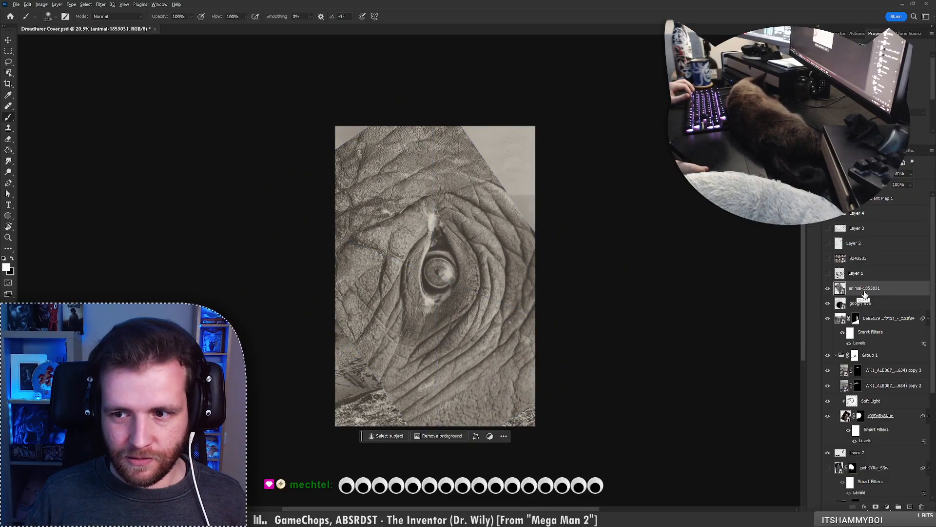
Duplicate the animal-1853031 layer and flip the copy horizontally
left_click_drag(865, 289, 866, 283)
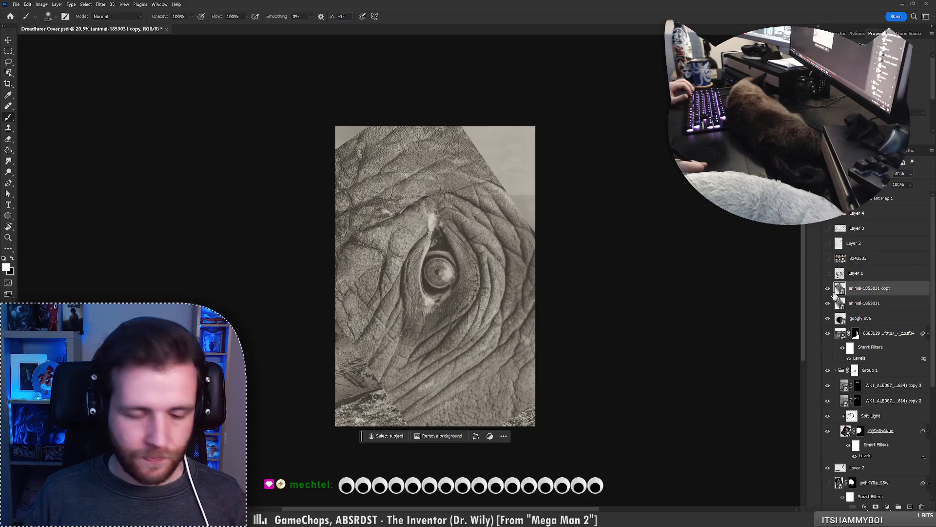
key("ctrl+t")
right_click(459, 271)
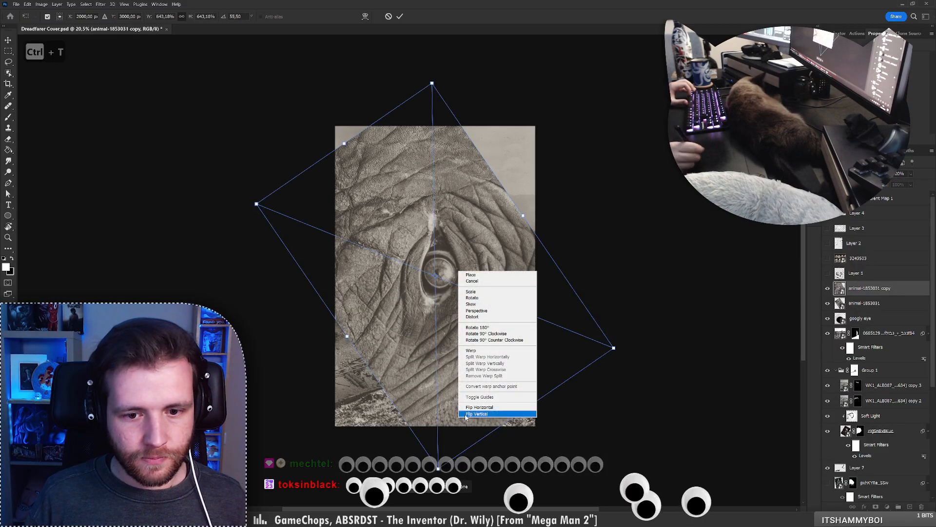
left_click(470, 407)
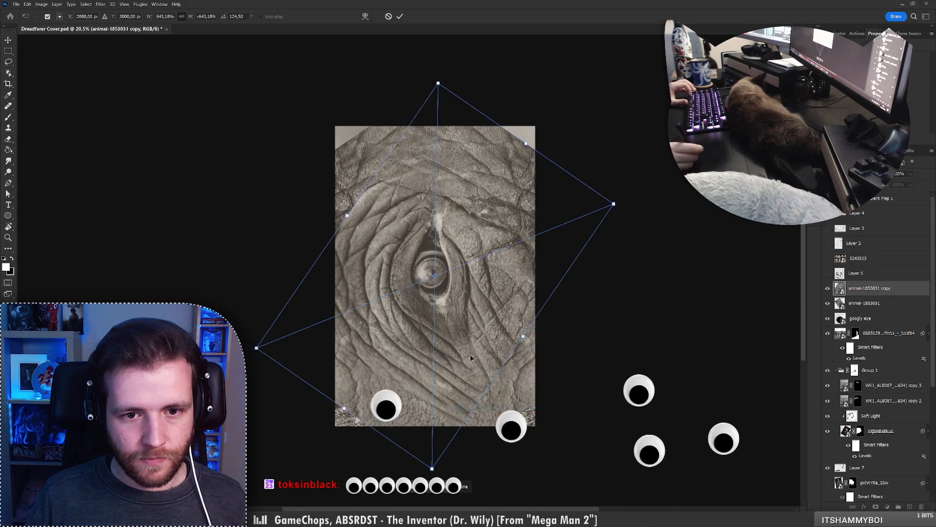
left_click(400, 17)
mouse_move(438, 279)
left_mouse_down()
mouse_move(642, 287)
mouse_move(463, 283)
mouse_move(442, 279)
mouse_move(444, 266)
left_mouse_up()
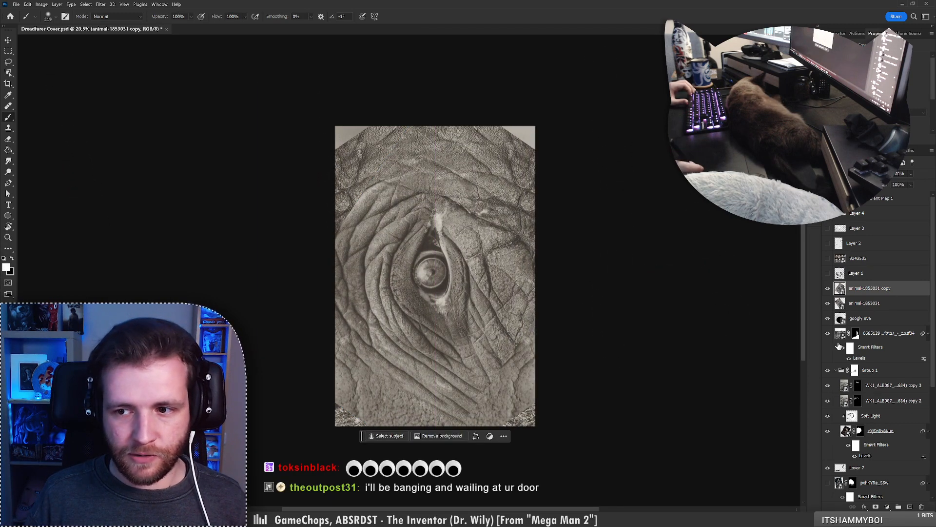
Add a black mask to the mirrored copy and reveal its eye with a 444 px Soft Round brush
left_click(875, 507, "alt")
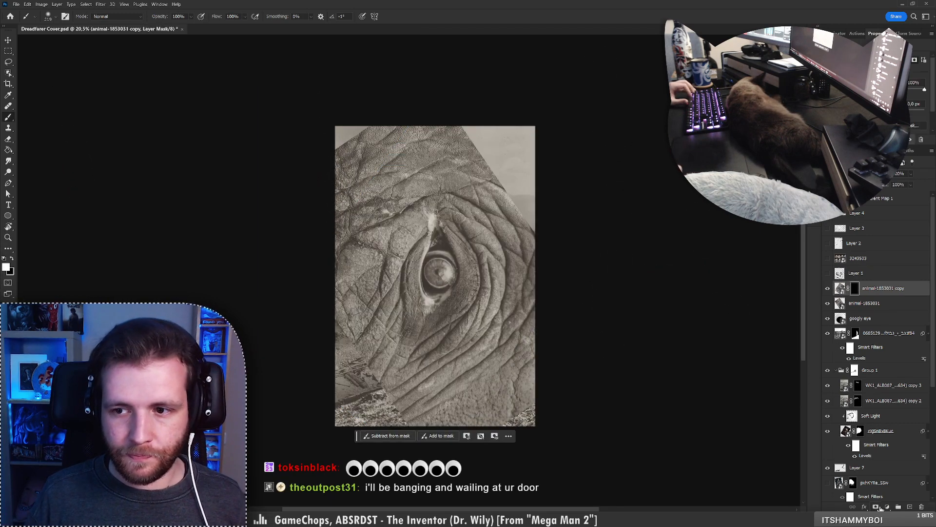
right_click(435, 267)
left_click(479, 374)
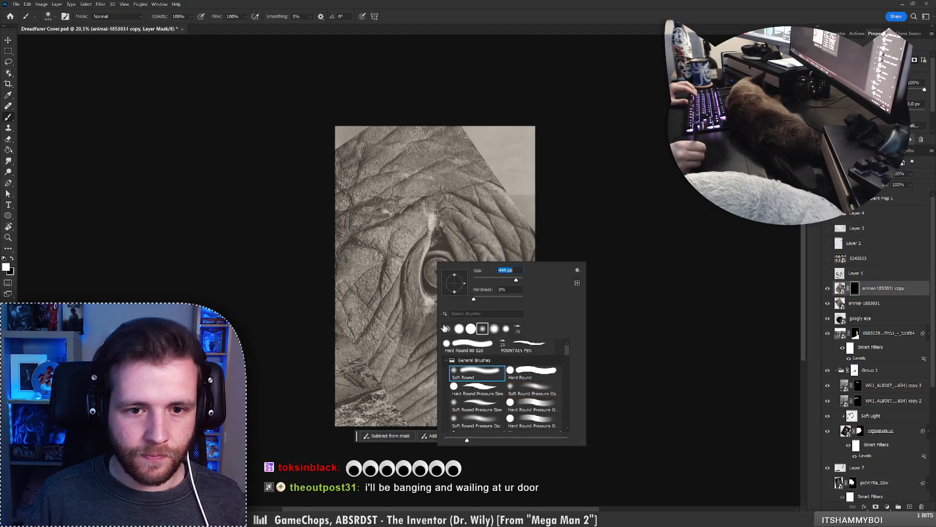
mouse_move(432, 245)
left_mouse_down()
mouse_move(421, 269)
mouse_move(435, 233)
mouse_move(418, 289)
mouse_move(421, 247)
mouse_move(430, 305)
left_mouse_up()
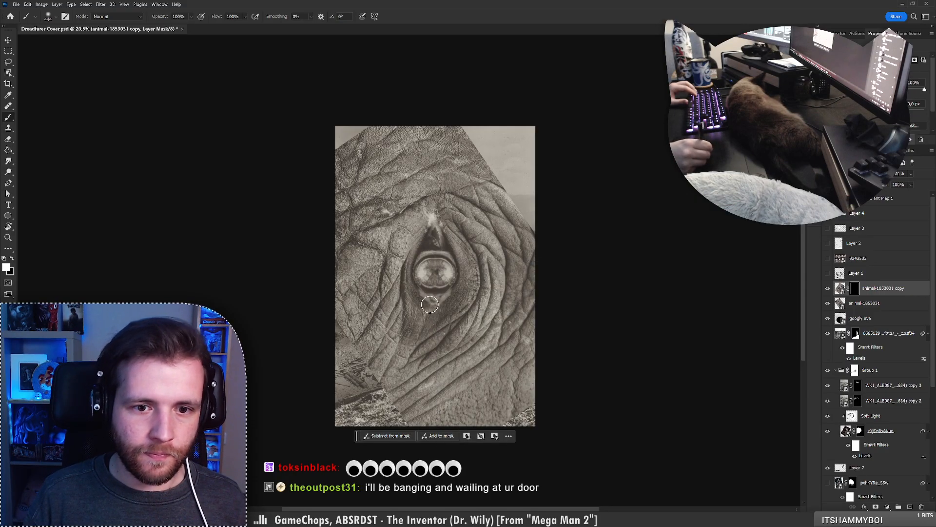
Rotate the mirrored elephant eye copy about 6.8° around the upper eyelid and shift it slightly so both halves line up
left_click_drag(446, 260, 454, 263)
key("ctrl+t")
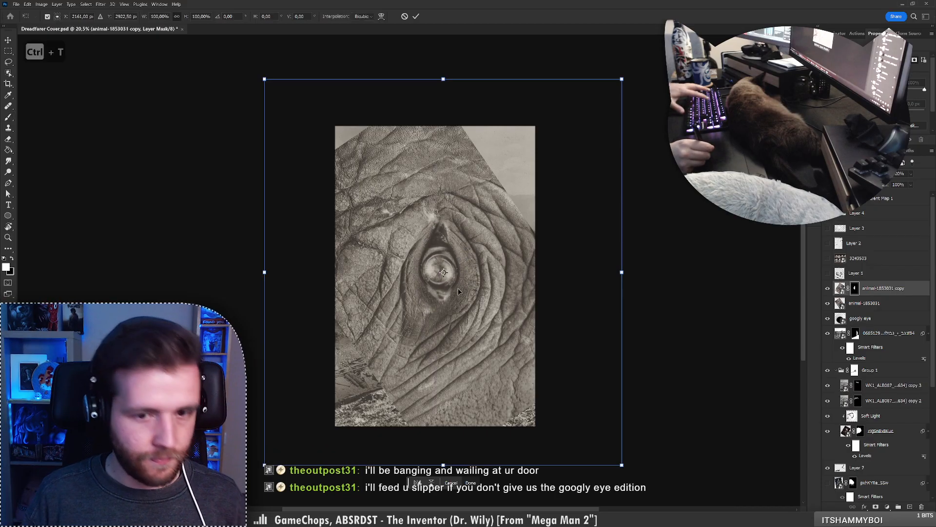
left_click(439, 230, "alt")
mouse_move(632, 256)
left_mouse_down()
mouse_move(610, 295)
mouse_move(630, 260)
left_mouse_up()
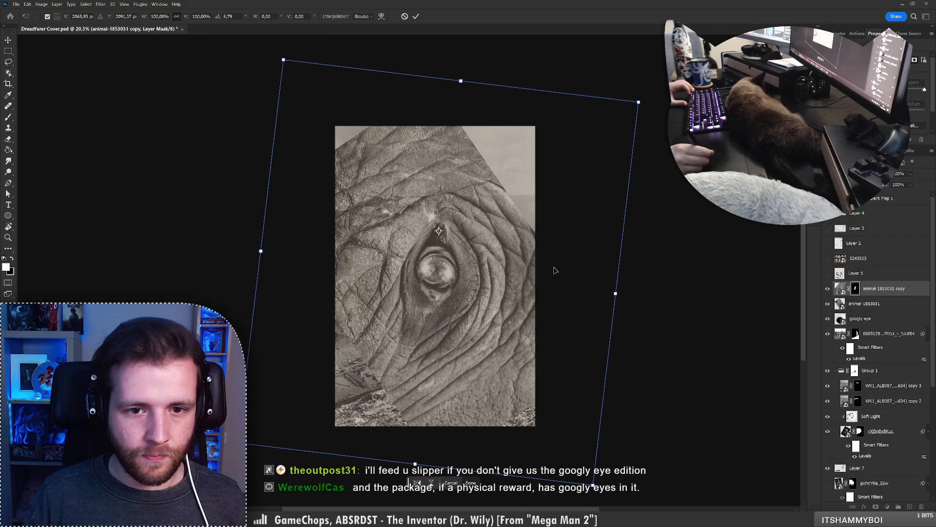
left_click_drag(552, 269, 554, 270)
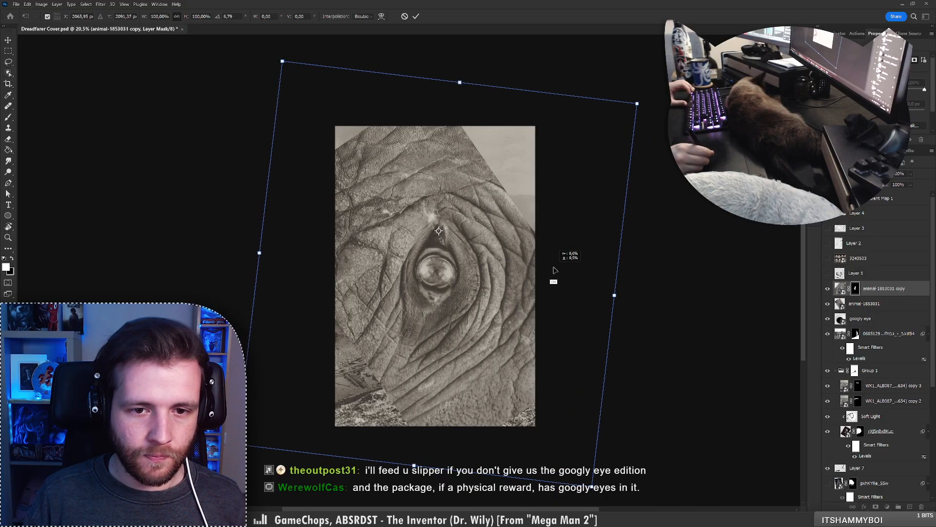
key("Return")
key("b")
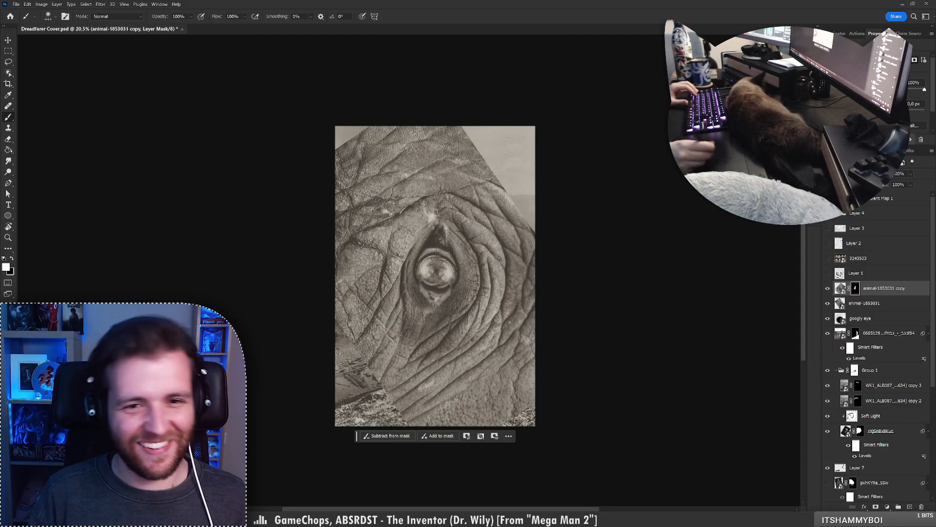
left_click_drag(446, 255, 445, 229)
key("ctrl+z")
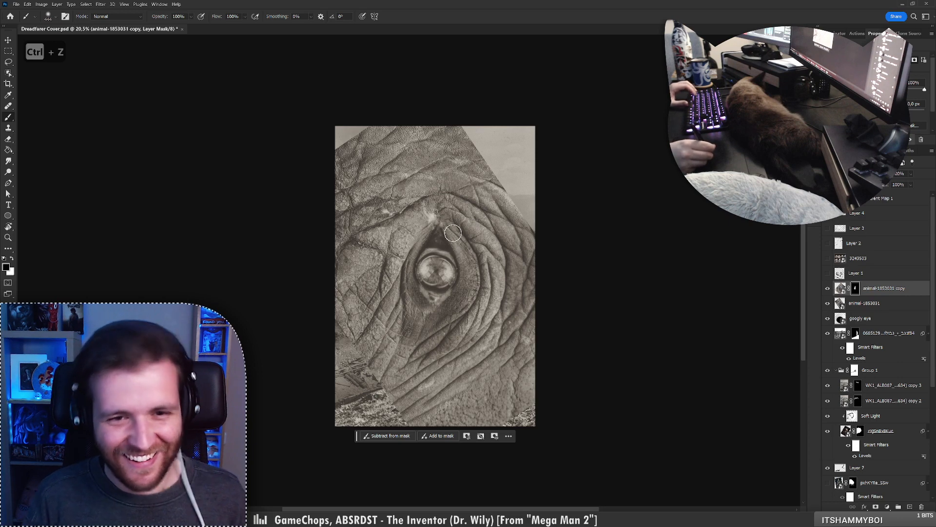
key("ctrl+z")
mouse_move(457, 241)
left_mouse_down()
mouse_move(455, 265)
mouse_move(455, 244)
left_mouse_up()
key("ctrl+z")
Refine the mirrored copy's mask around the eyelid and eyeball, using a 279 px Soft Round brush over the eyeball, and compare with the copy hidden
right_click(467, 237)
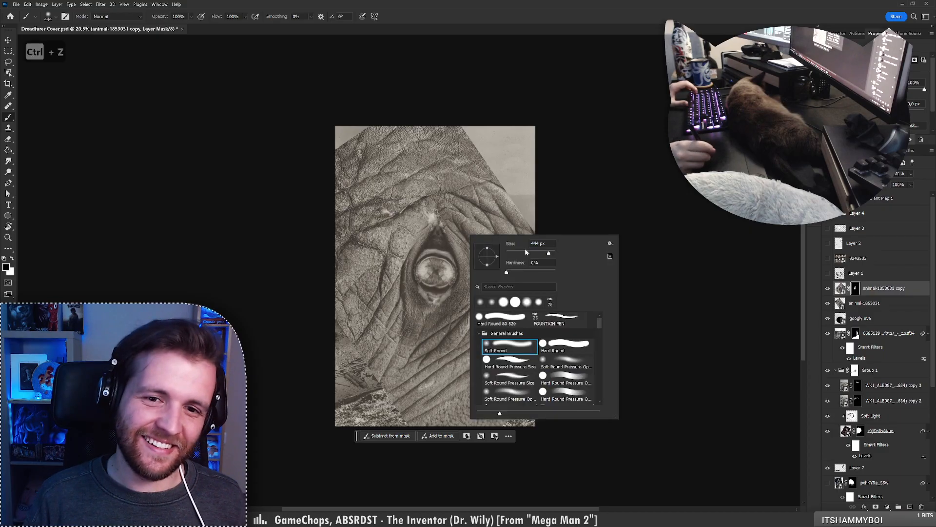
left_click(437, 234)
mouse_move(444, 262)
left_mouse_down()
mouse_move(423, 267)
mouse_move(443, 256)
left_mouse_up()
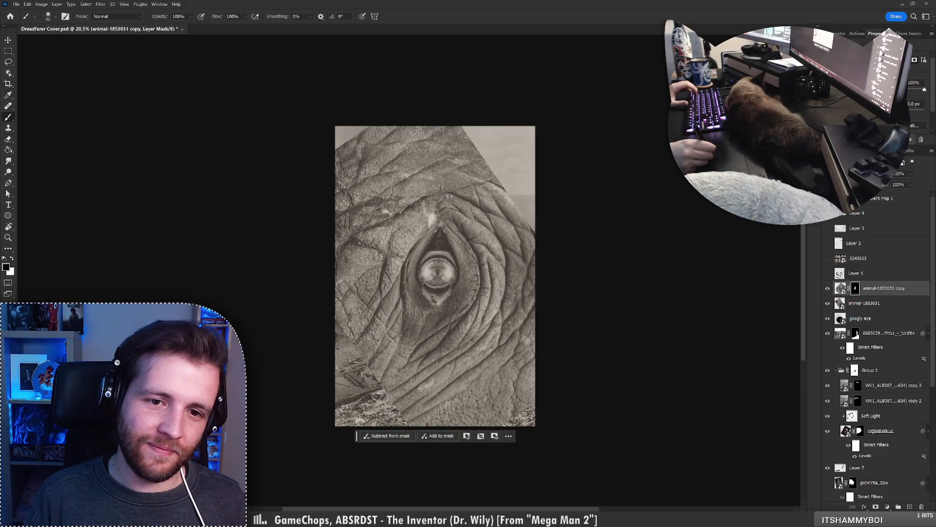
right_click(443, 248)
left_click_drag(525, 273, 527, 273)
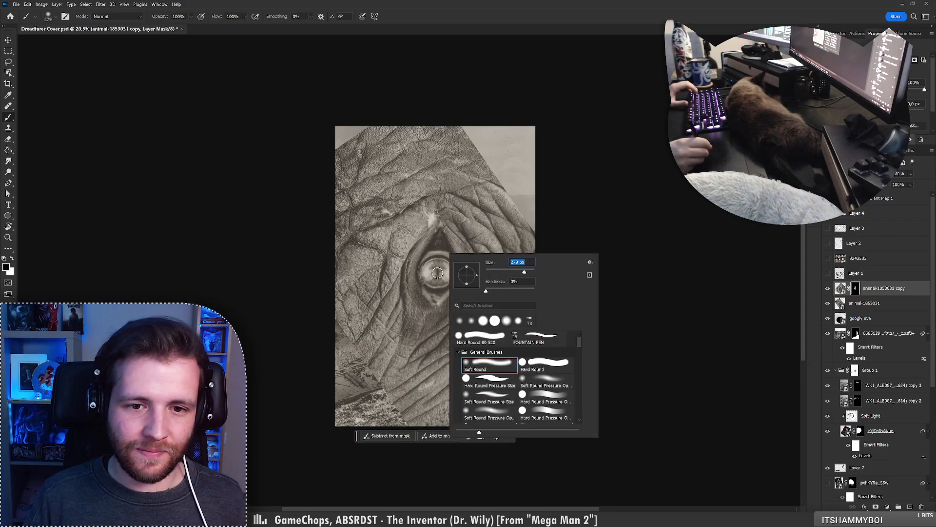
left_click(440, 283)
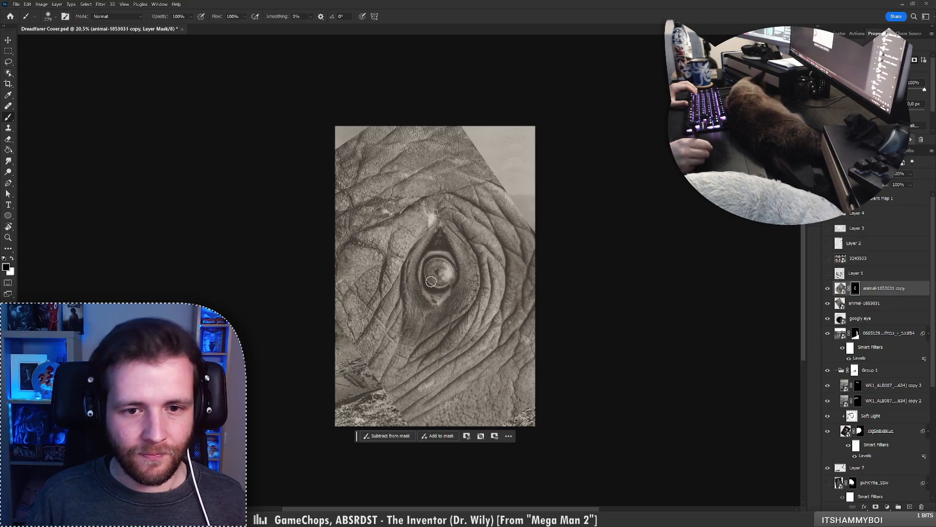
key("x")
left_click_drag(431, 281, 428, 262)
key("ctrl+z")
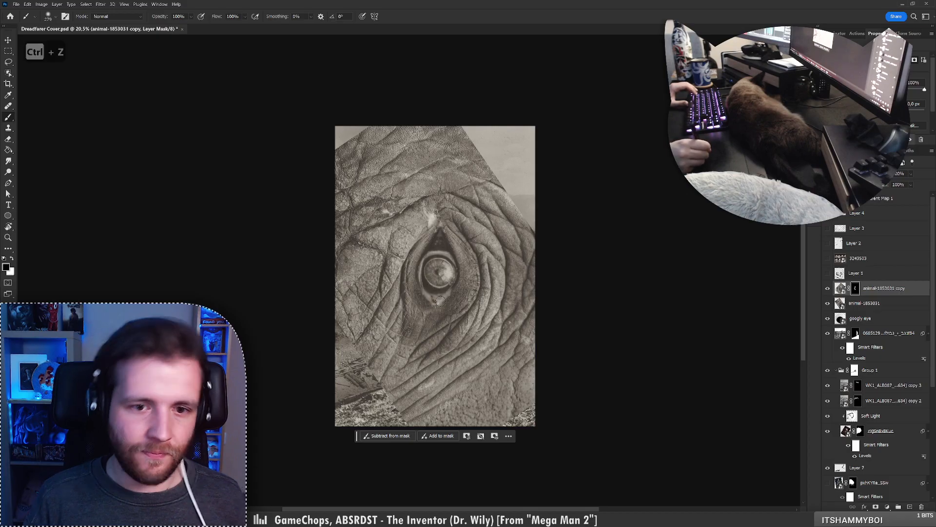
left_click(827, 289)
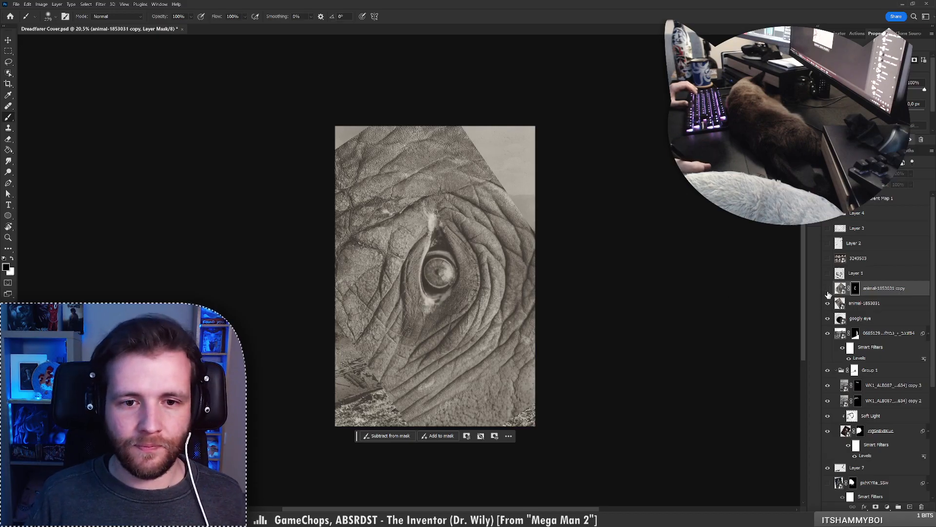
left_click(827, 288)
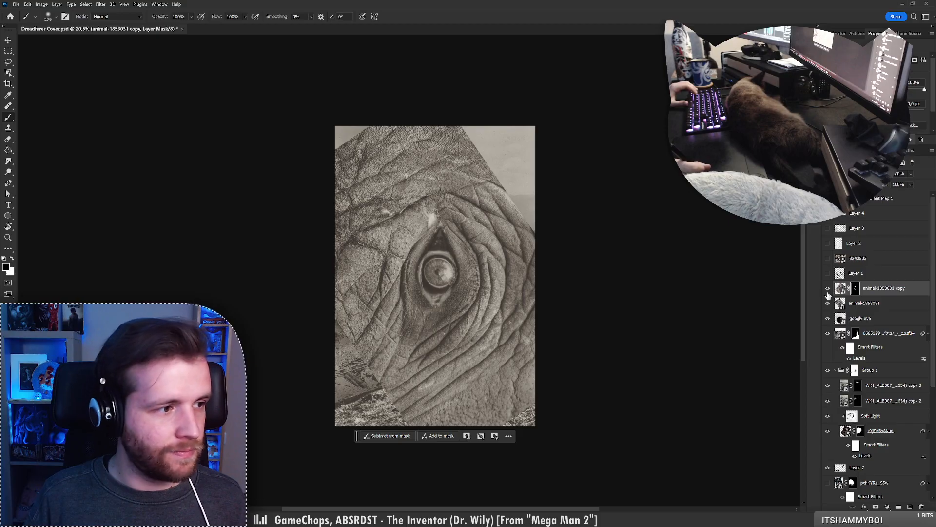
Group the animal-1853031 layer with its mirrored copy and add a mask to the group
left_click(871, 305)
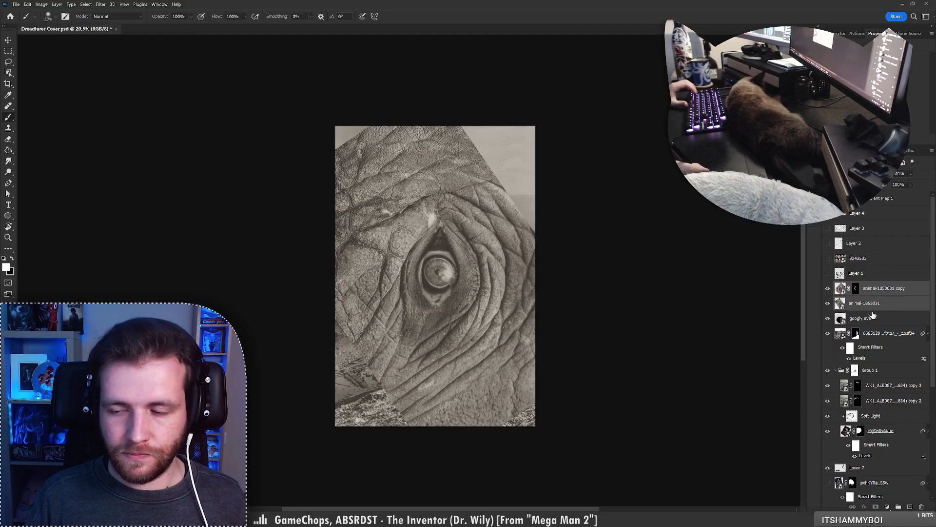
key("ctrl+g")
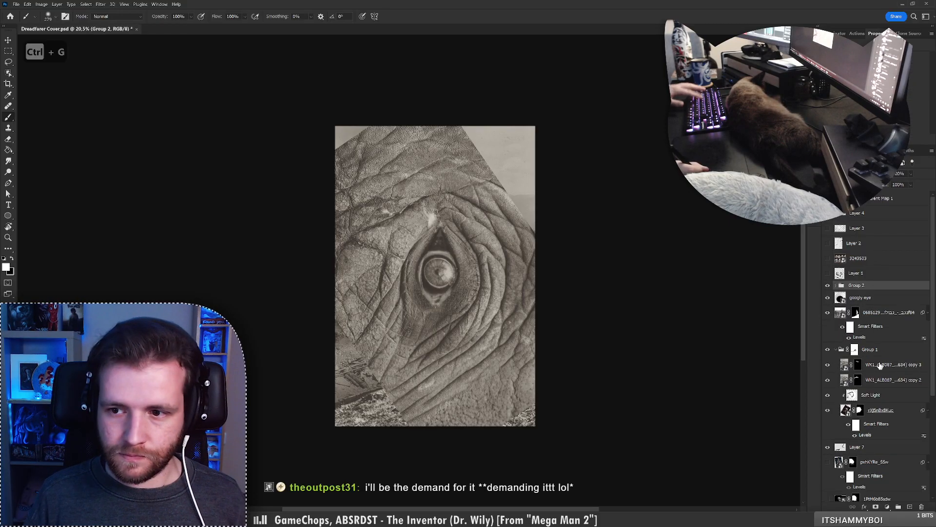
left_click(876, 506)
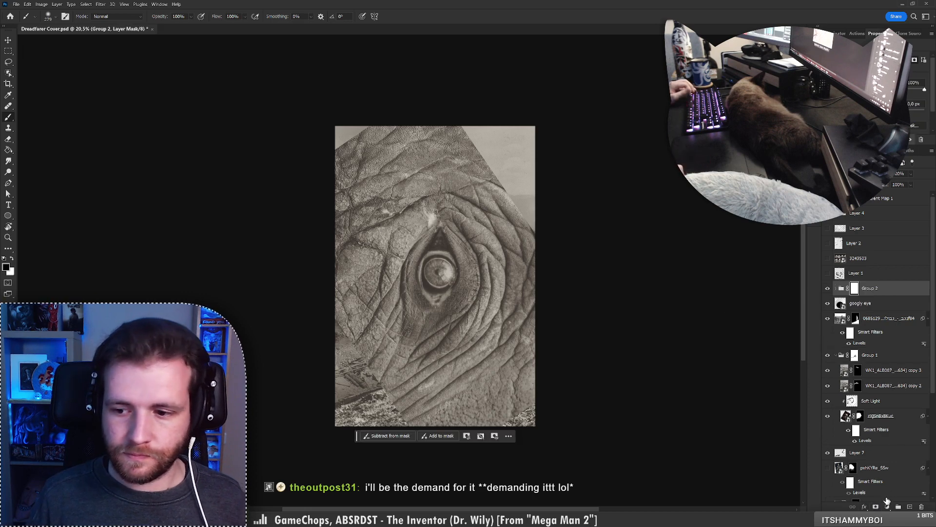
Paint the whole eye area black on the group's mask and invert the mask to isolate the eye
key("x")
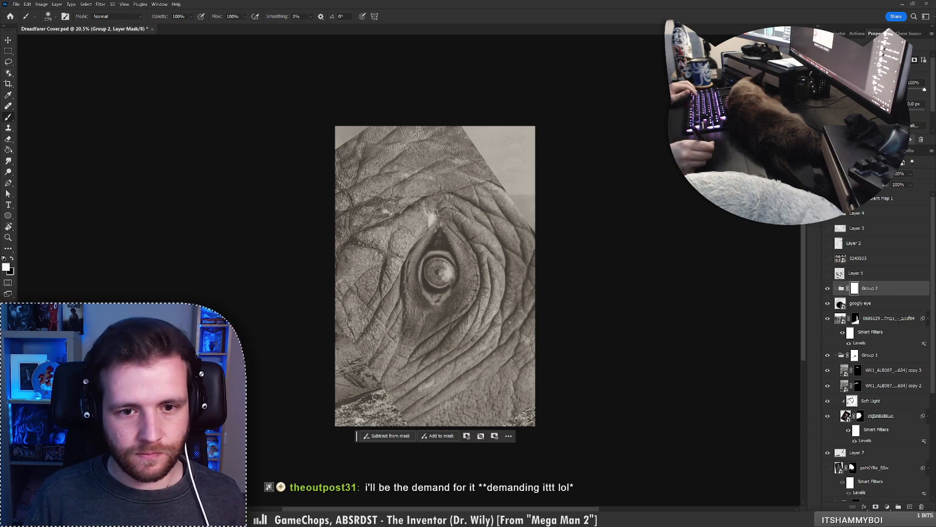
key("x")
mouse_move(441, 281)
left_mouse_down()
mouse_move(432, 303)
mouse_move(447, 291)
mouse_move(433, 300)
mouse_move(448, 307)
mouse_move(445, 288)
left_mouse_up()
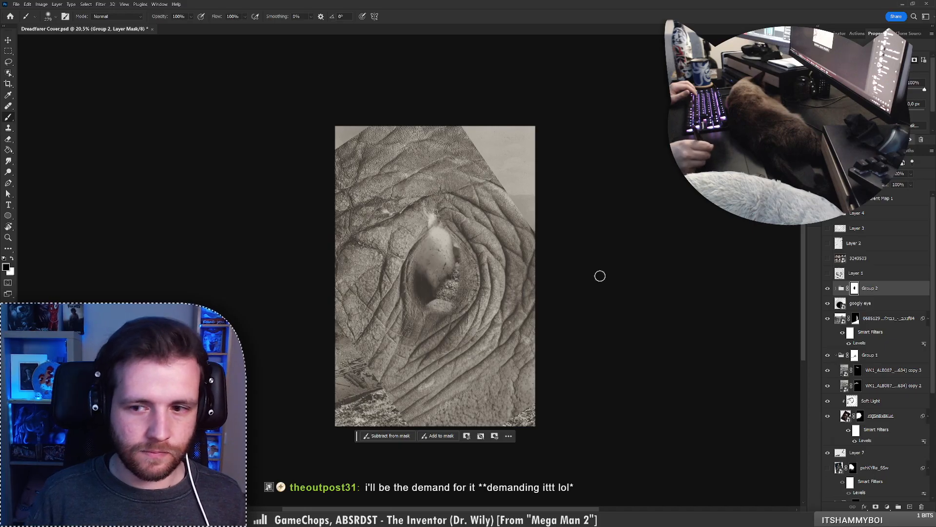
left_click(854, 287, "alt")
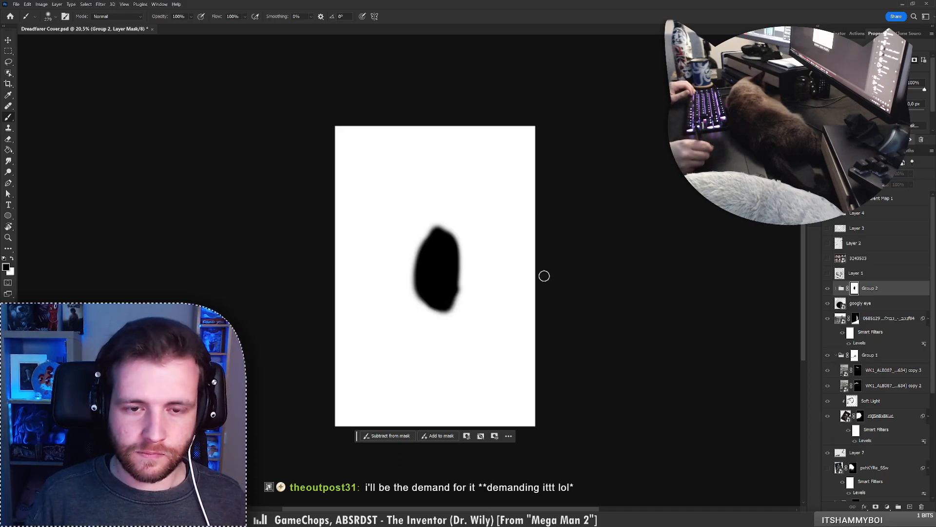
left_click(854, 289, "alt")
key("ctrl+i")
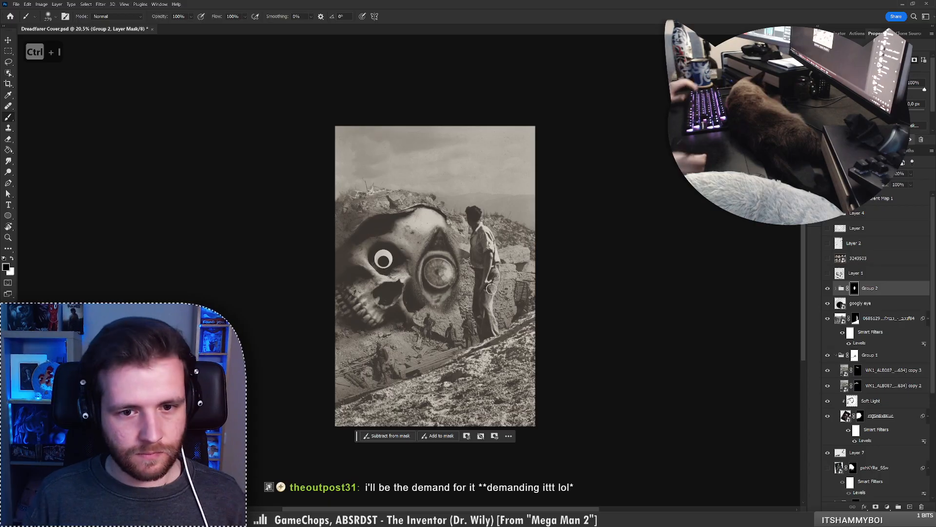
Move the masked eye group onto the skull's uncovered eye socket, scaling it to 47.57% and rotating it to -136.92°
mouse_move(491, 289)
left_mouse_down()
mouse_move(390, 273)
mouse_move(414, 205)
mouse_move(429, 234)
mouse_move(421, 250)
left_mouse_up()
key("ctrl+t")
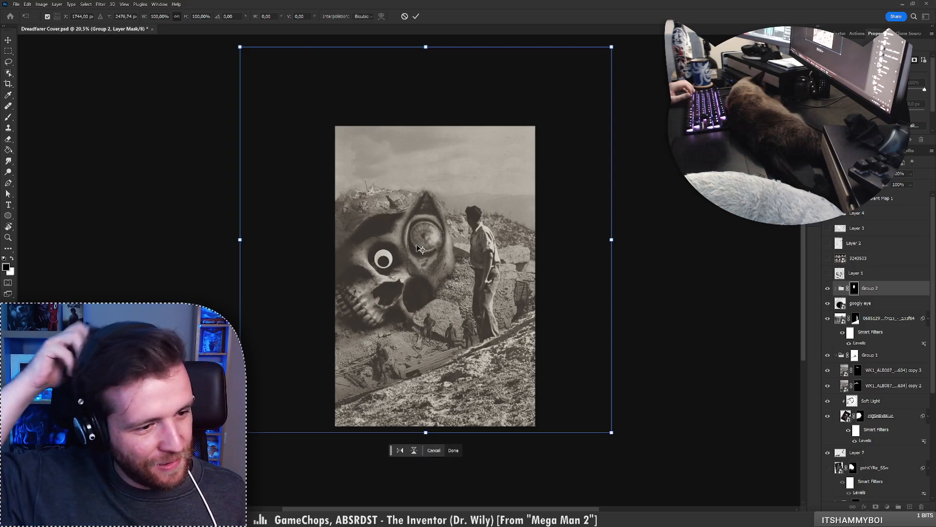
left_click_drag(421, 250, 426, 236)
left_click_drag(612, 244, 516, 224)
left_click_drag(520, 229, 366, 172)
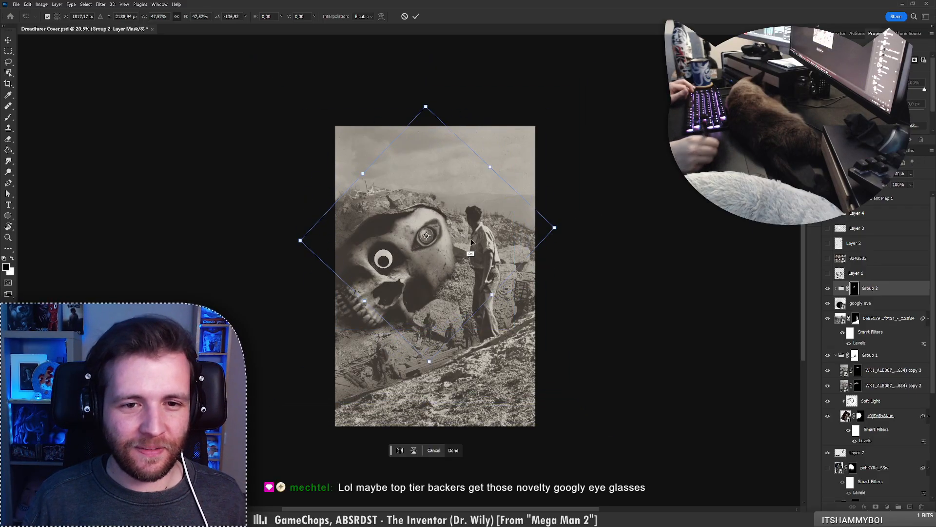
left_click_drag(472, 238, 476, 255)
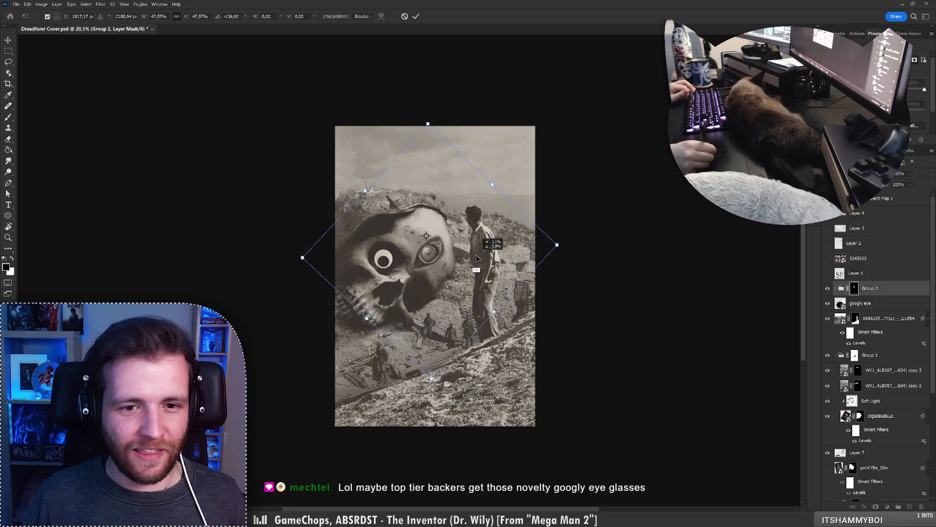
Adjust the eye group's rotation to -131.57° and its scale to 42.51%, and compare it with the mask disabled
left_click(414, 271, "alt")
mouse_move(536, 182)
left_mouse_down()
mouse_move(539, 195)
mouse_move(534, 190)
left_mouse_up()
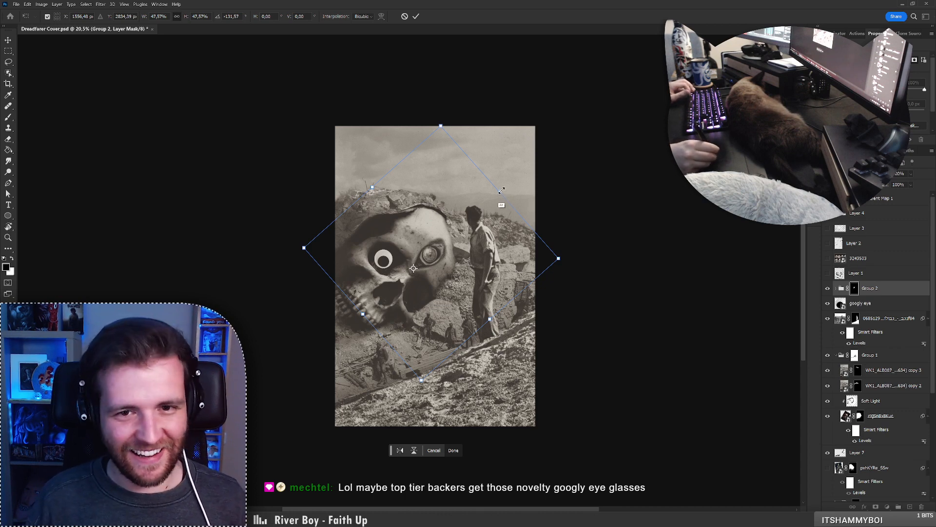
left_click_drag(499, 192, 490, 197)
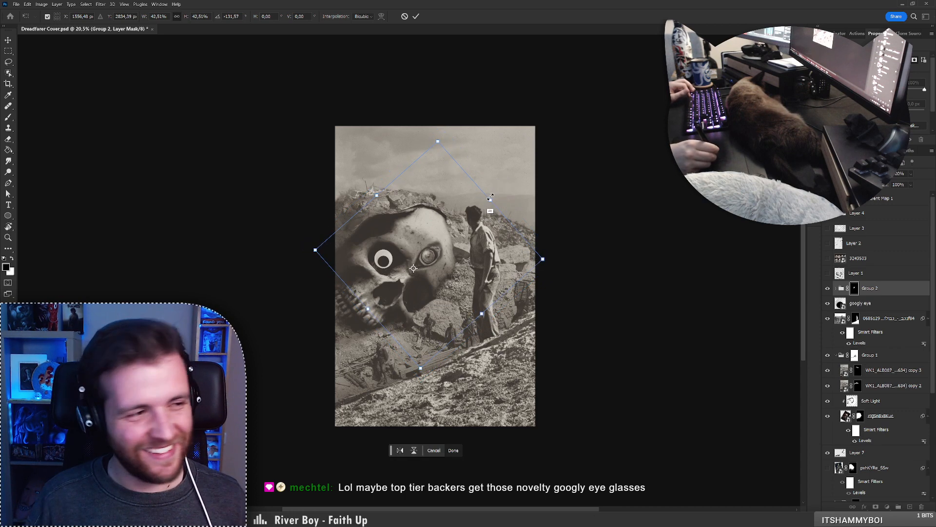
key("Return")
key("b")
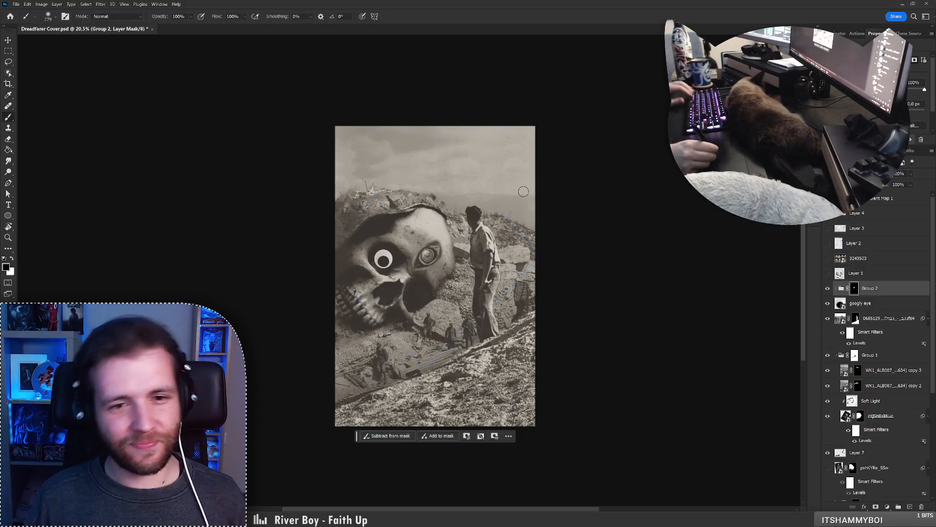
left_click(858, 291, "shift")
left_click(858, 292, "shift")
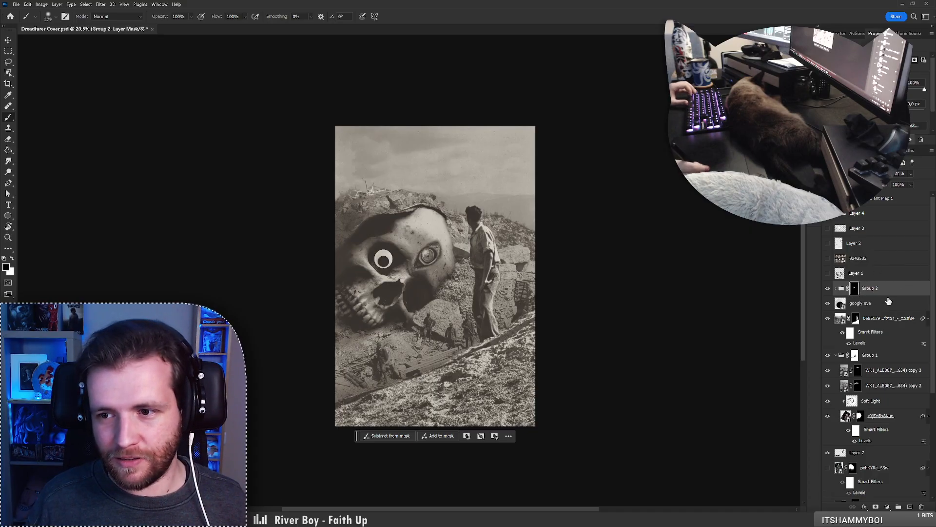
Place a duplicate of the elephant eye photo directly below Group 2 and set its blend mode to Hard Light
left_click(836, 290)
mouse_move(873, 319)
left_mouse_down()
mouse_move(865, 292)
mouse_move(873, 321)
mouse_move(873, 312)
left_mouse_up()
left_click(837, 302)
left_click(860, 173)
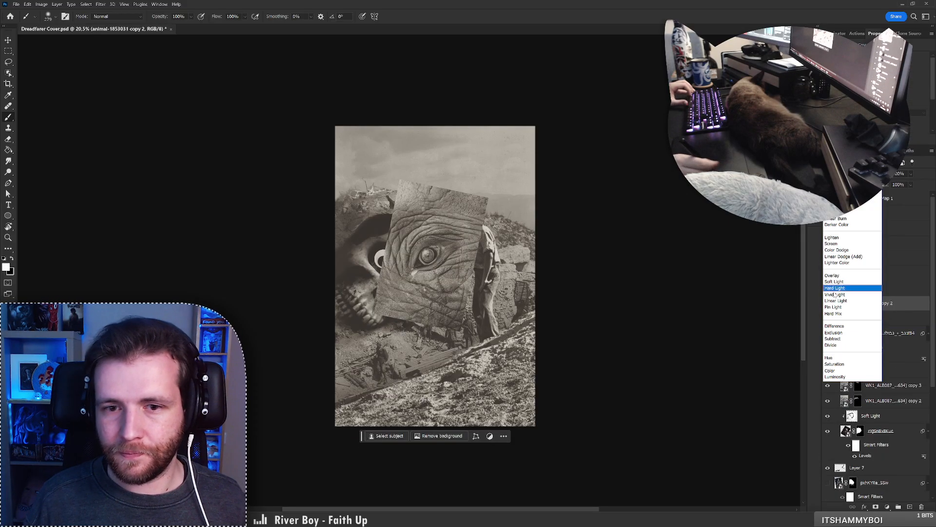
left_click(833, 287)
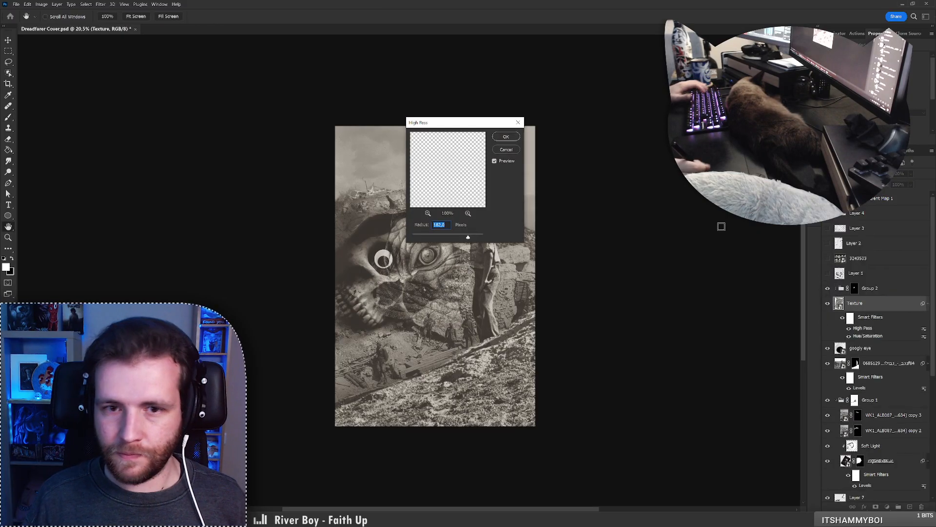
Turn the duplicate into a Texture layer with High Pass and Hue/Saturation smart filters and hide it with a black mask
key("Return")
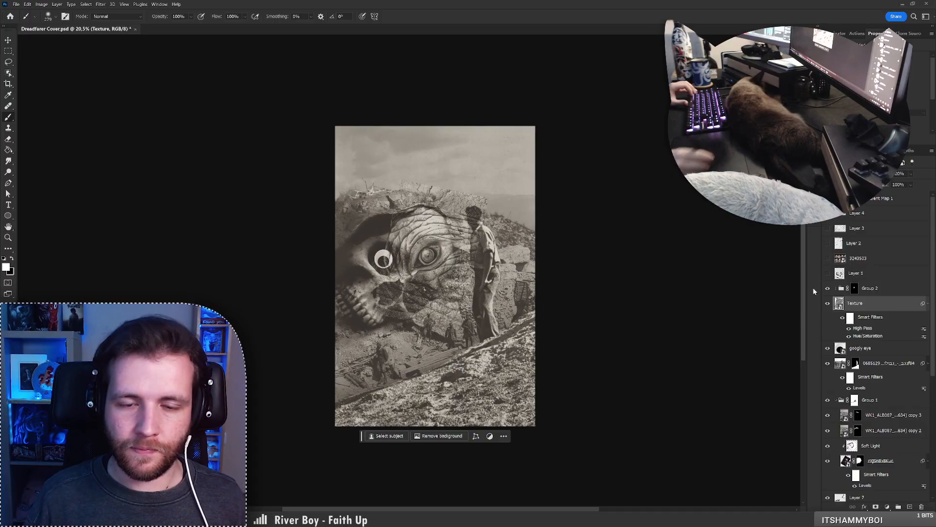
left_click(887, 507, "alt")
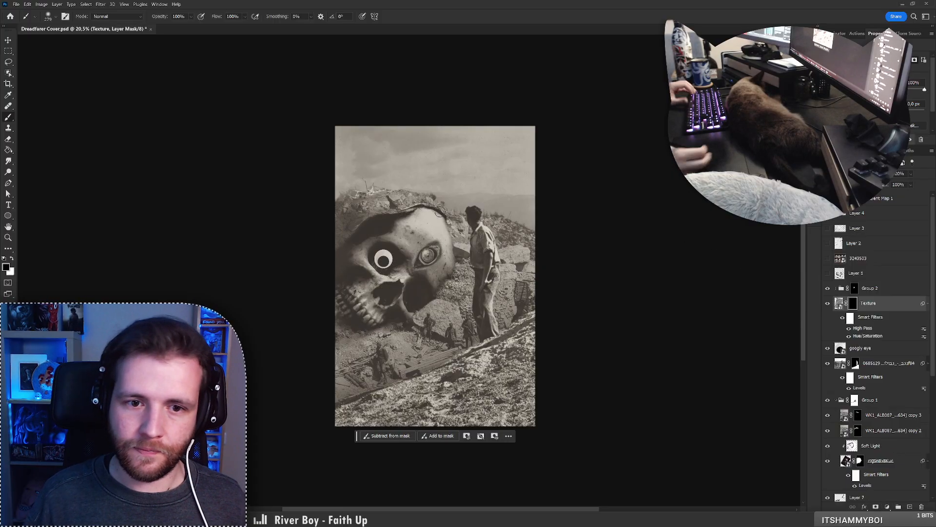
Reveal the wrinkled skin texture on the skull around the eye by painting the Texture mask with a larger Soft Round brush
right_click(407, 237)
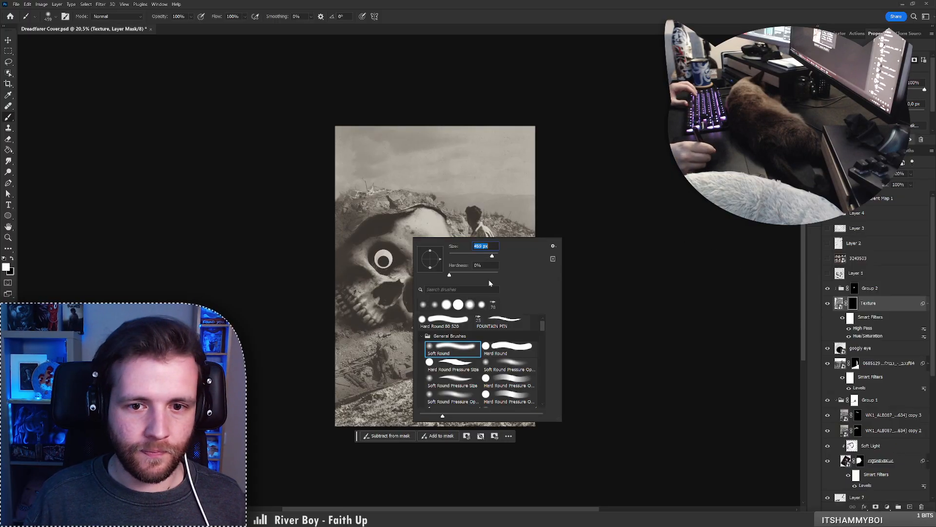
key("Return")
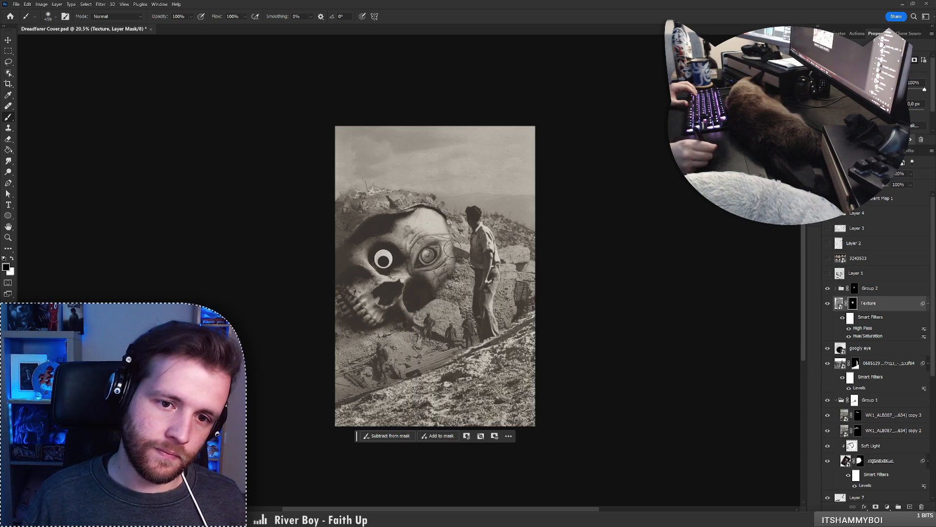
key("z")
mouse_move(439, 222)
left_mouse_down()
mouse_move(401, 225)
mouse_move(440, 222)
left_mouse_up()
key("b")
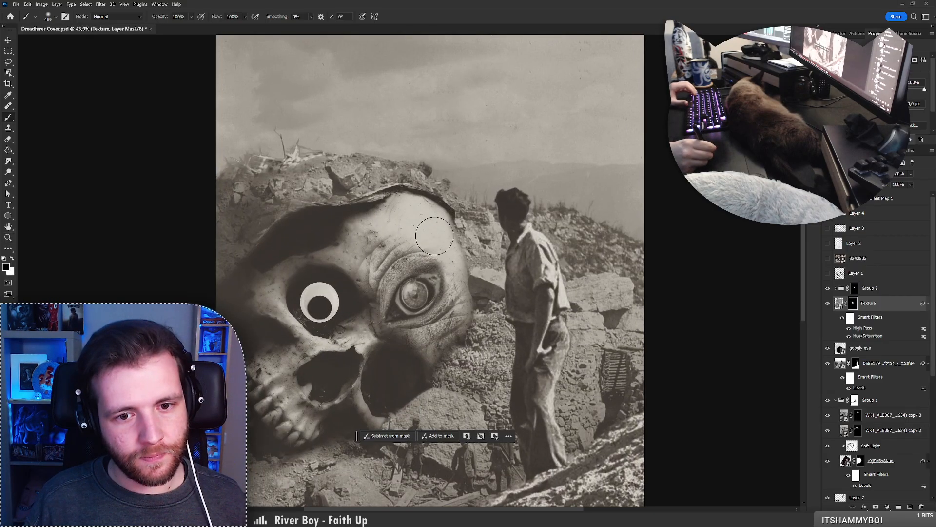
key("x")
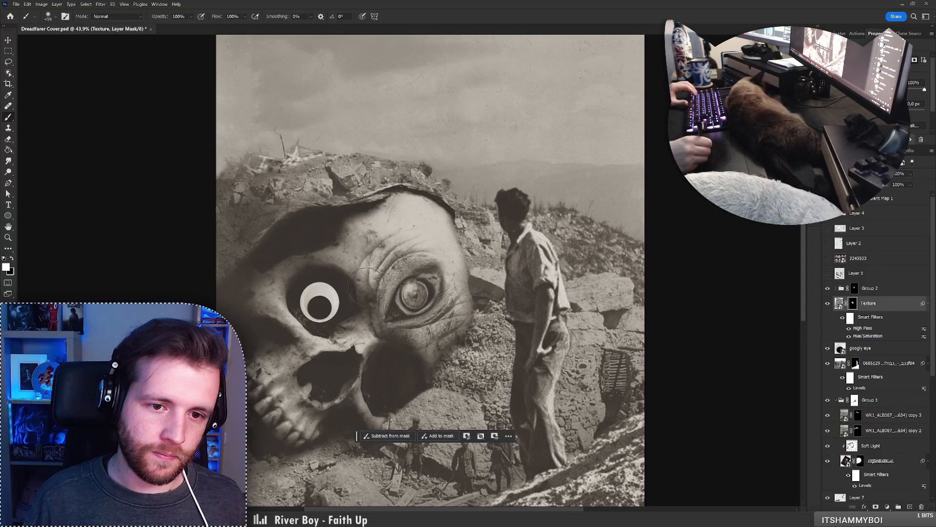
key("x")
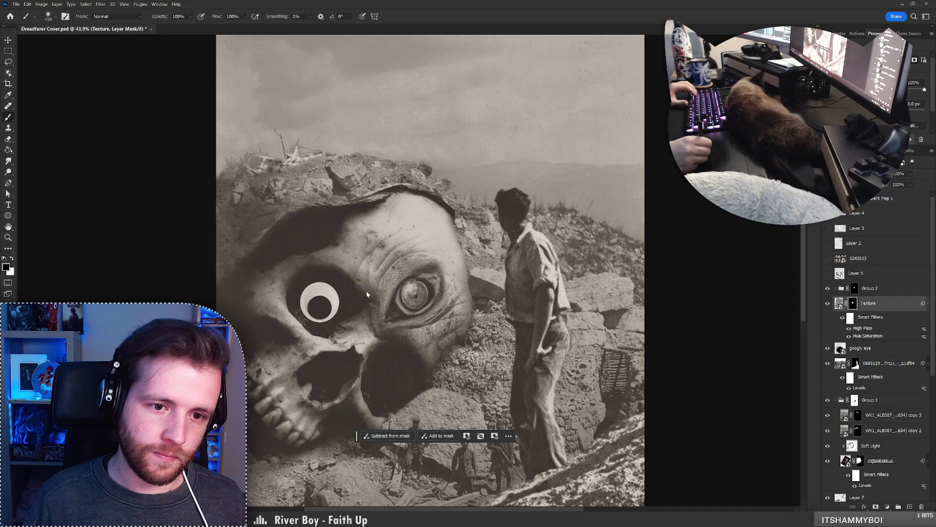
Reduce the brush to 141 px and refine the Texture mask around the elephant eye, undoing unwanted strokes
right_click(492, 280)
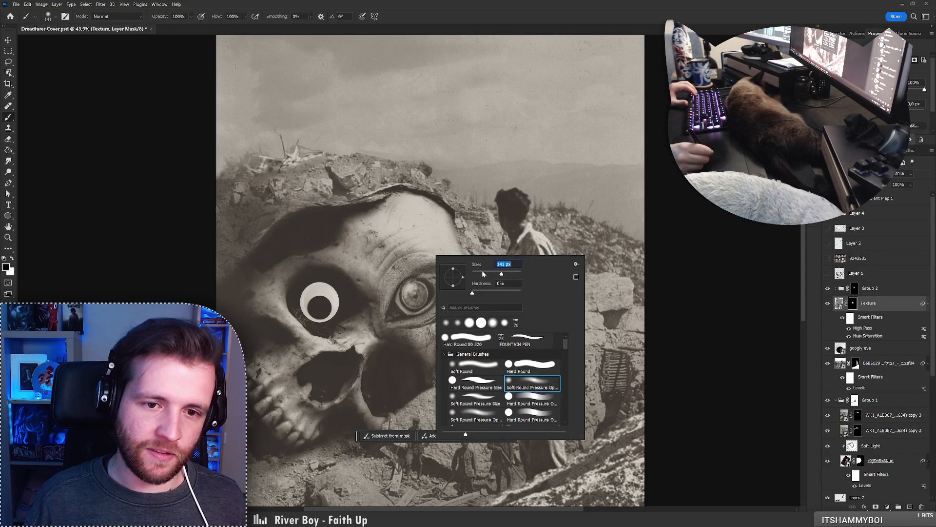
key("Return")
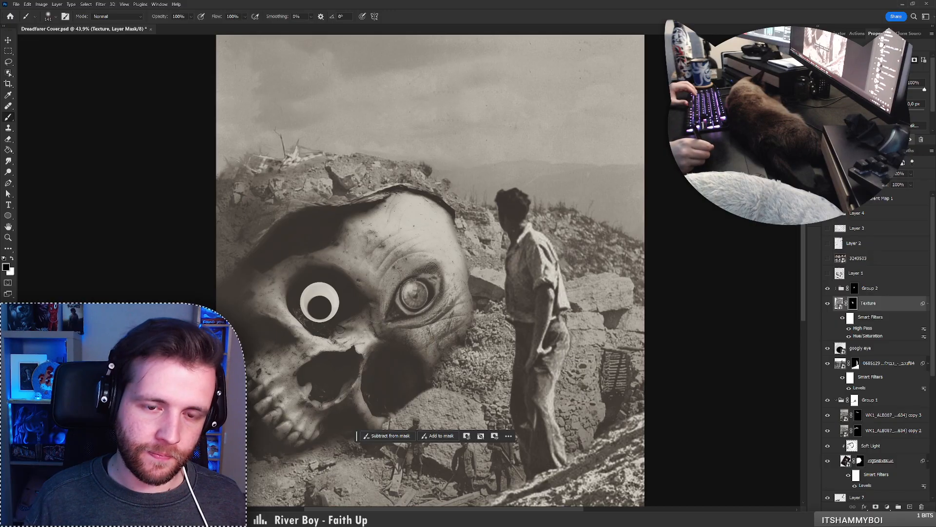
left_click(434, 325)
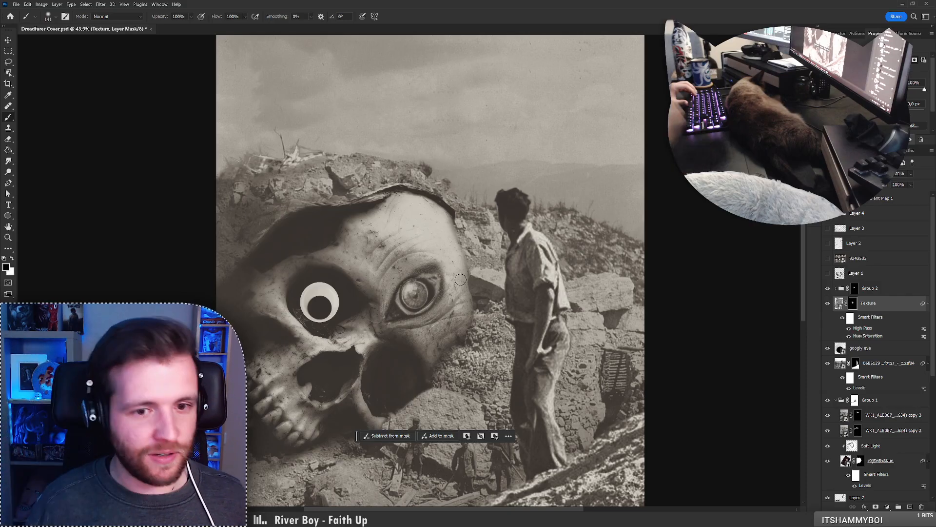
key("x")
key("ctrl+z")
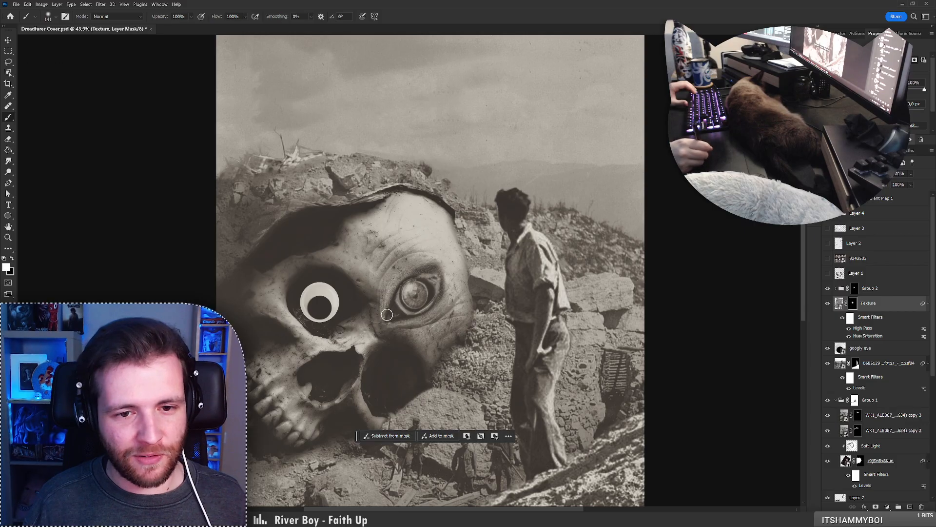
key("ctrl+z")
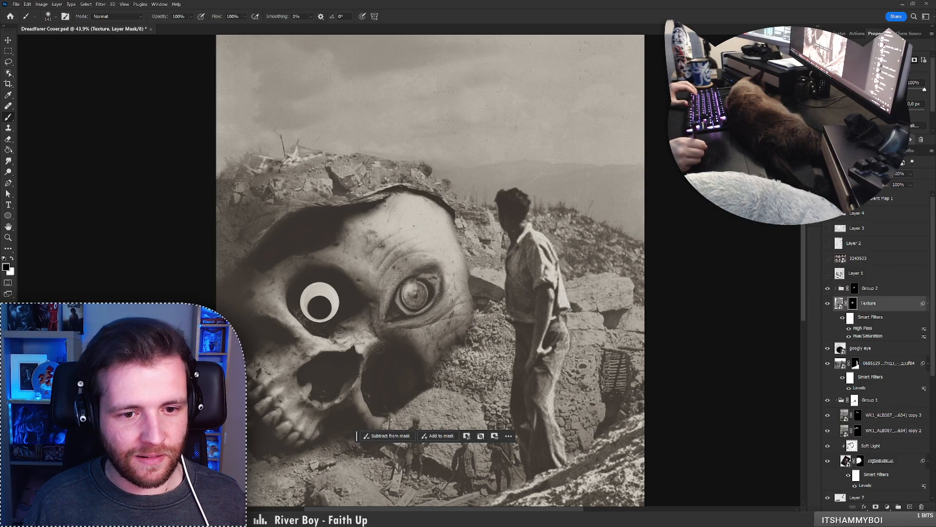
key("ctrl+z")
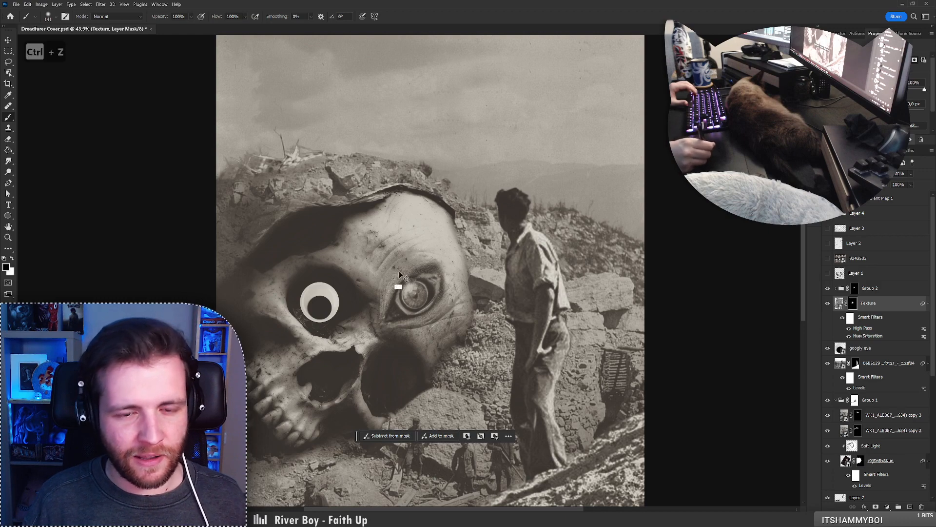
key("x")
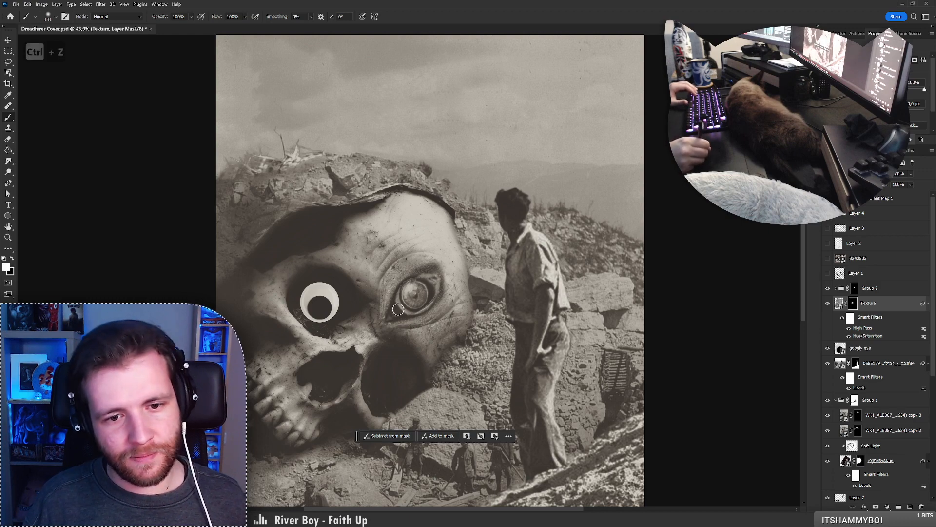
key("z")
left_click(371, 289, "alt")
mouse_move(371, 290)
left_mouse_down()
mouse_move(353, 293)
mouse_move(382, 283)
left_mouse_up()
key("b")
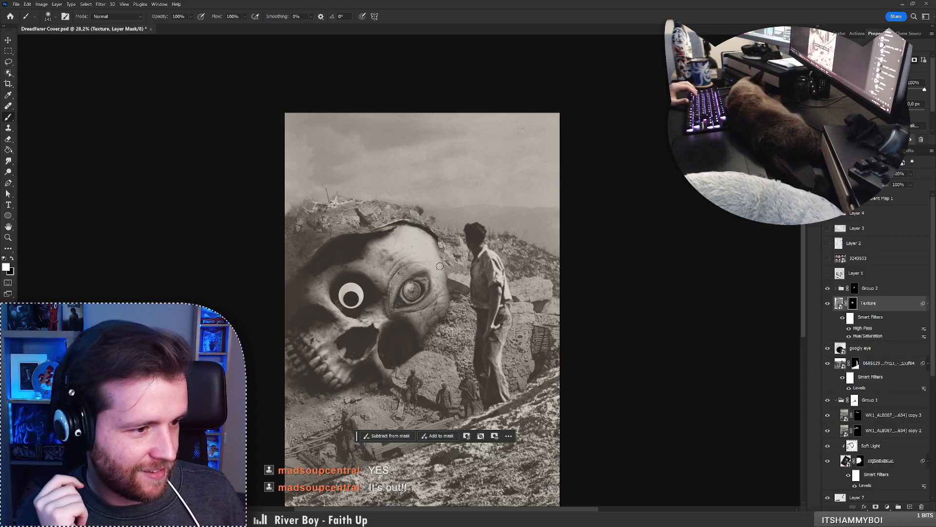
key("z")
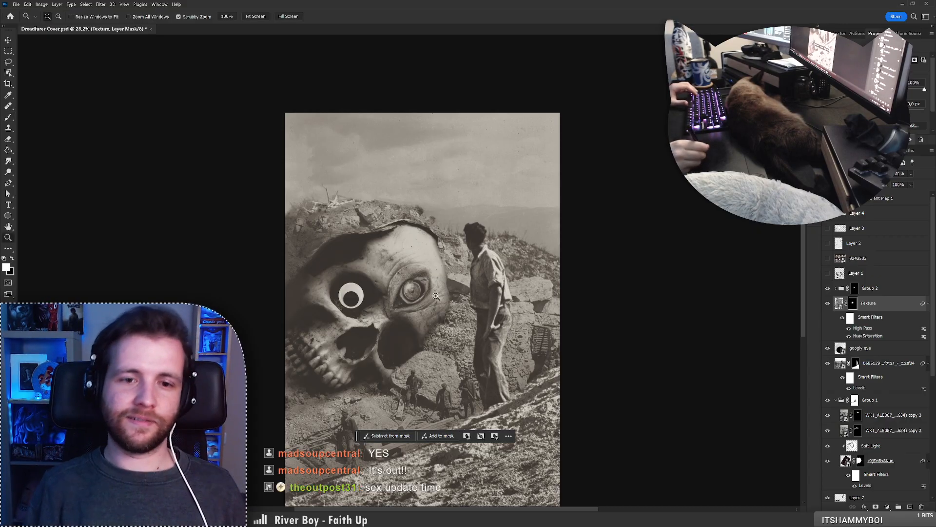
mouse_move(435, 299)
left_mouse_down()
mouse_move(402, 303)
mouse_move(434, 309)
left_mouse_up()
key("b")
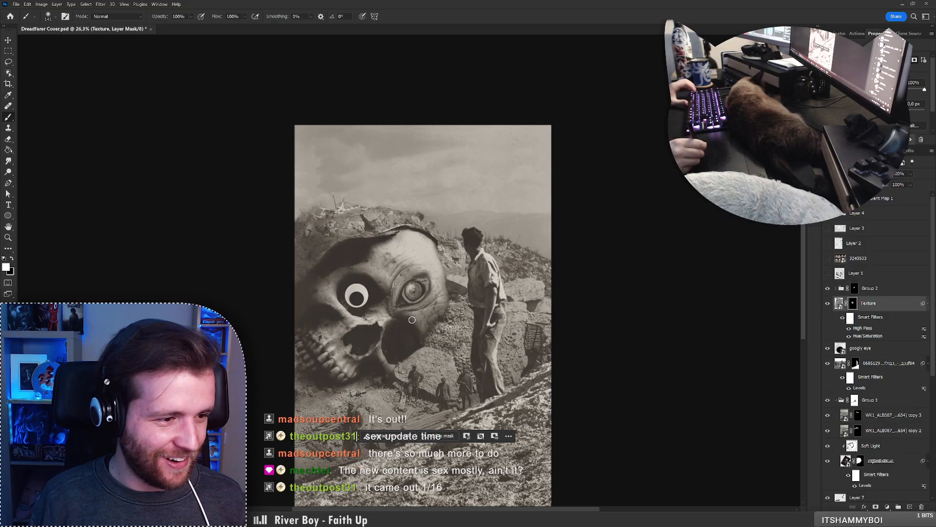
left_click(855, 288)
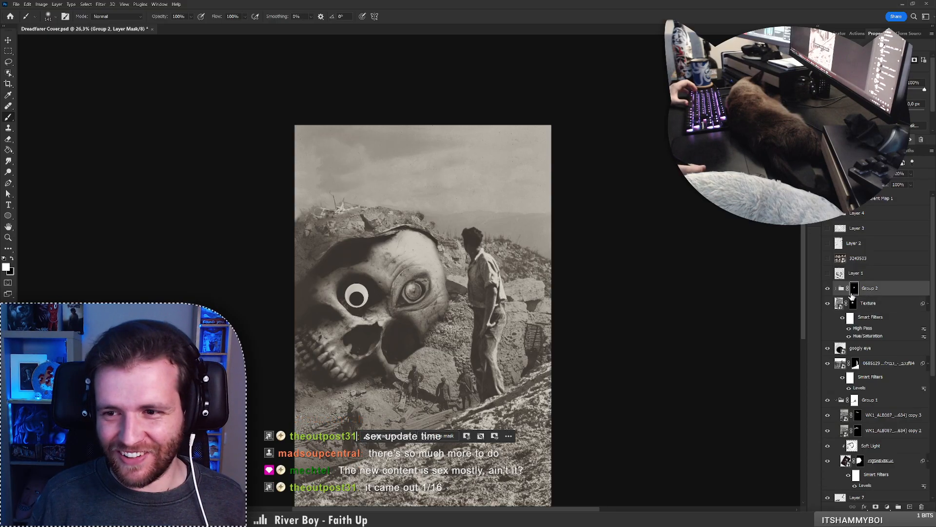
key("ctrl+t")
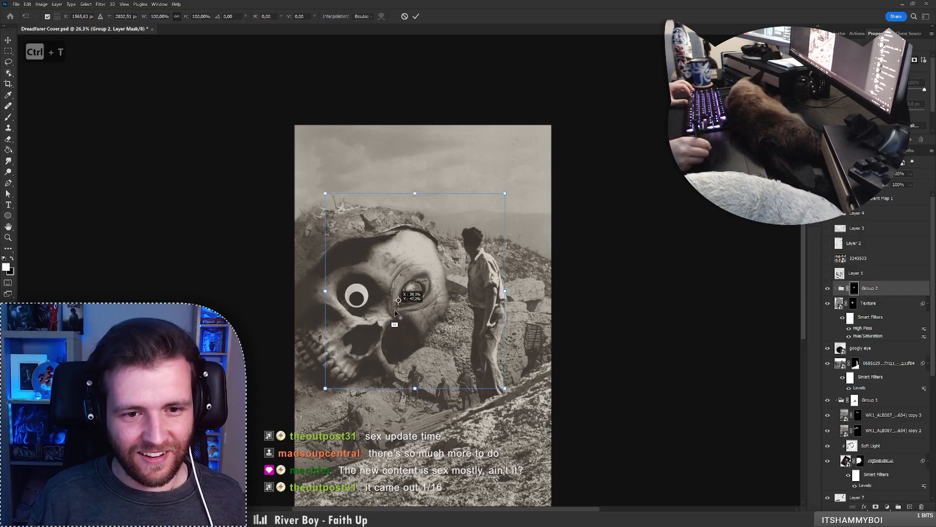
left_click_drag(505, 194, 524, 174)
left_click(404, 16)
Scale Group 2 and the Texture layer together to 114.91% from the eye's inner corner and shift them slightly up and right
left_click(883, 304, "shift")
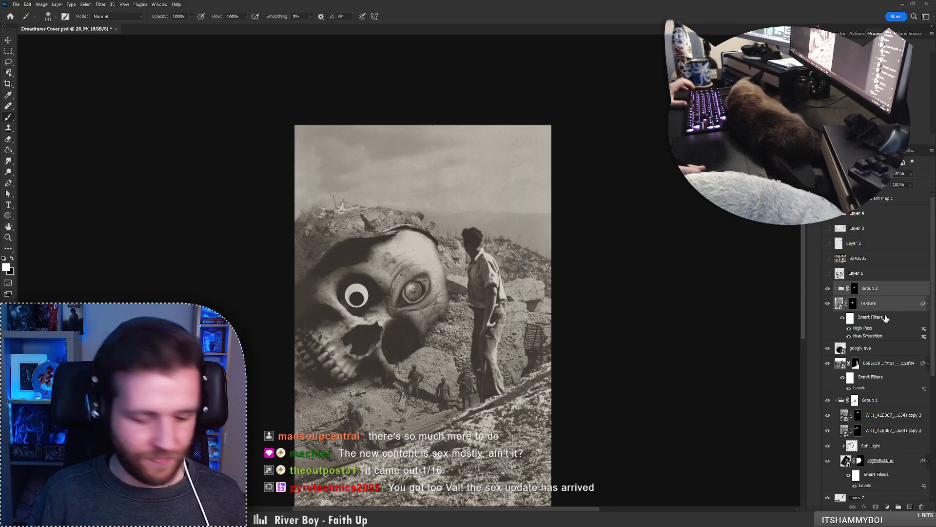
key("ctrl+t")
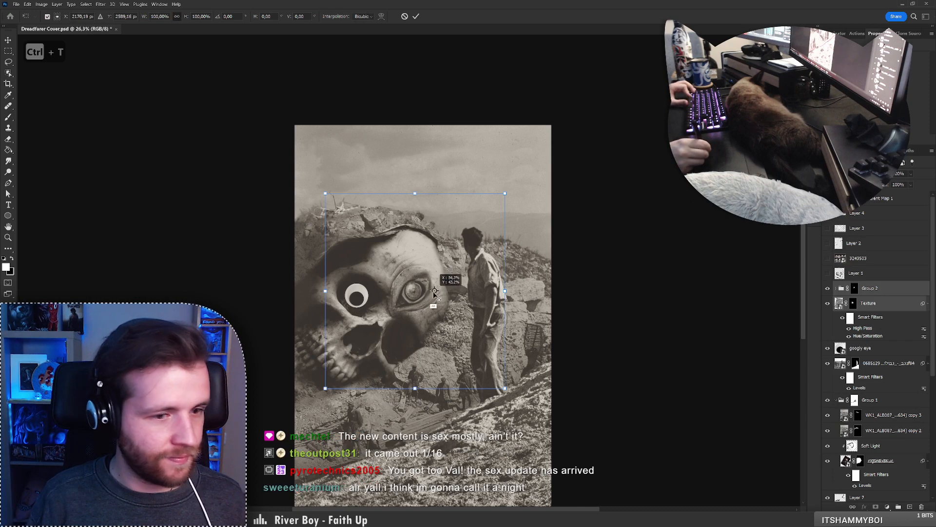
left_click_drag(415, 292, 397, 304)
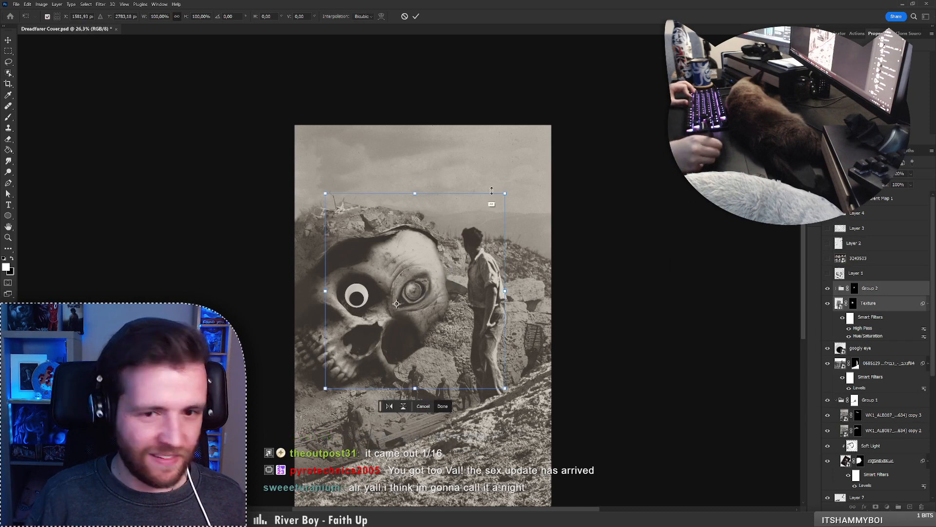
left_click_drag(504, 193, 518, 174)
left_click_drag(459, 299, 464, 293)
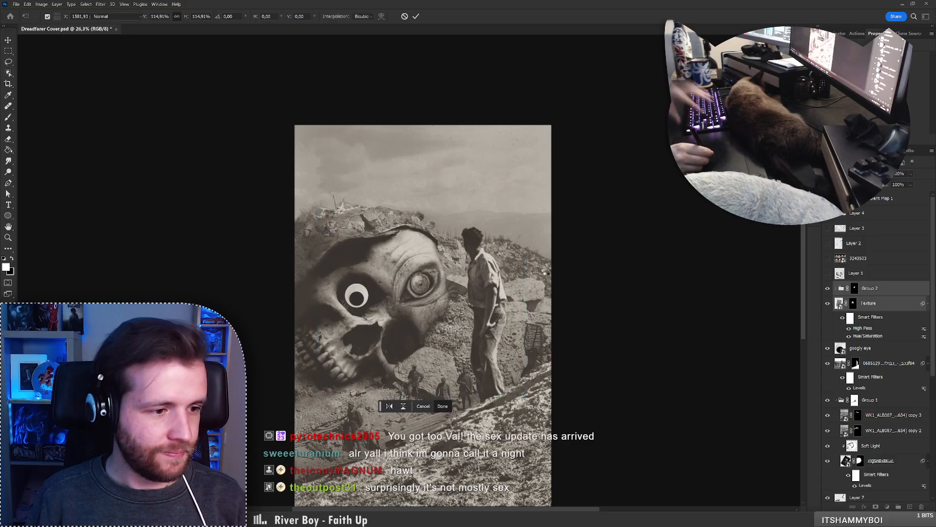
key("Return")
key("b")
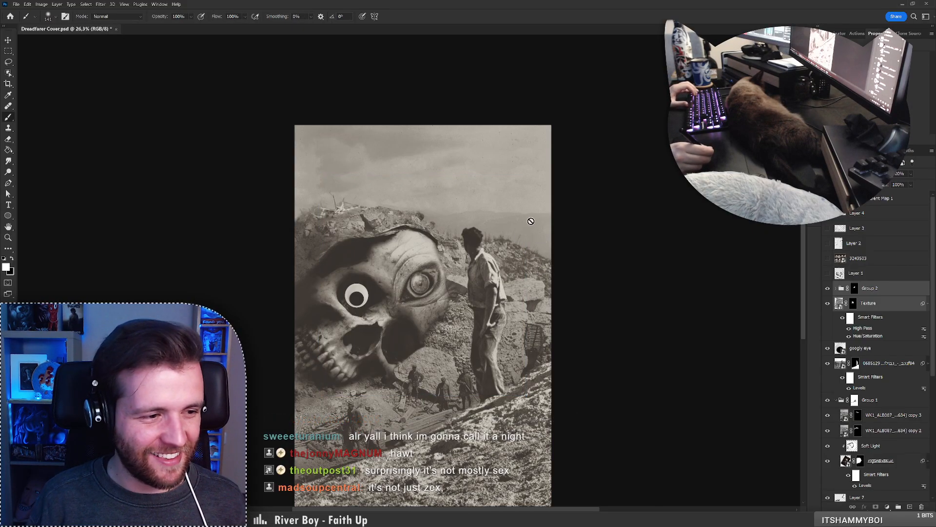
Touch up the Texture layer's mask around the enlarged eye, undoing the unwanted stroke
left_click(853, 290)
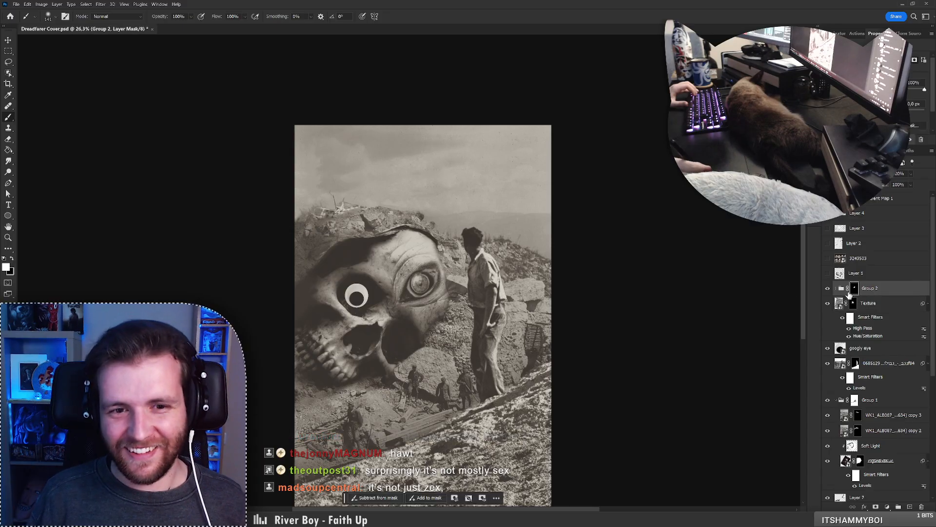
left_click(849, 304, "shift")
left_click(849, 305, "shift")
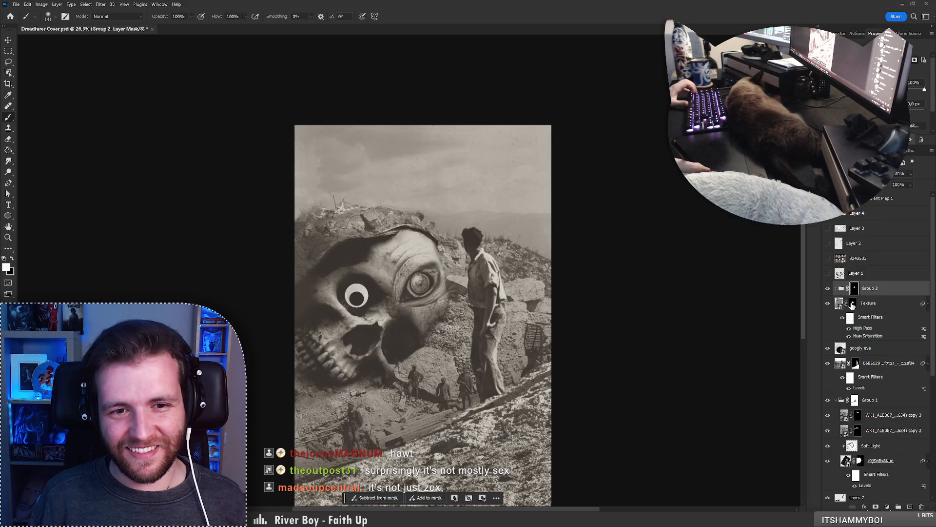
left_click(847, 303)
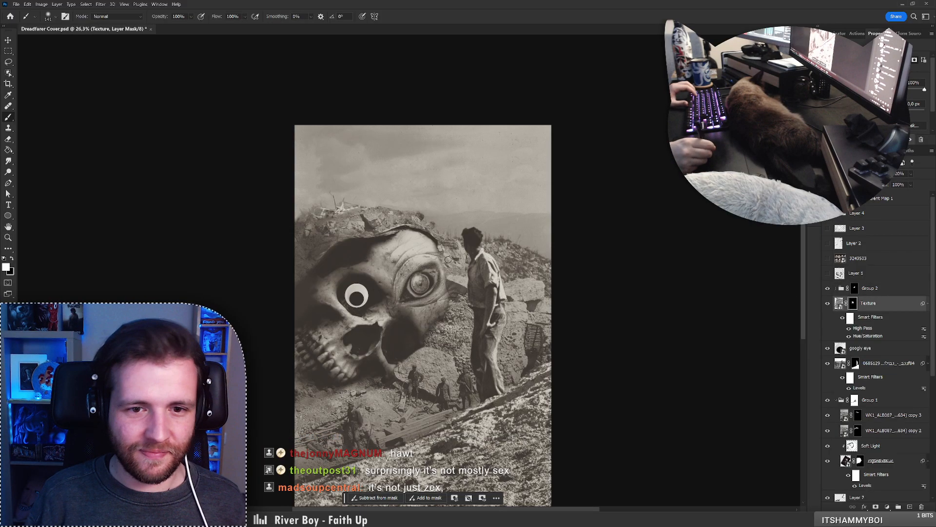
key("ctrl+z")
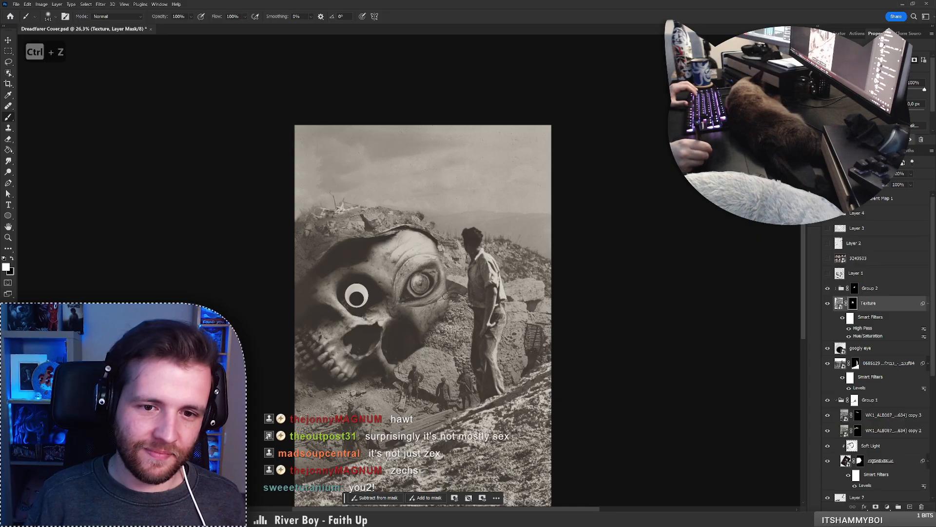
key("x")
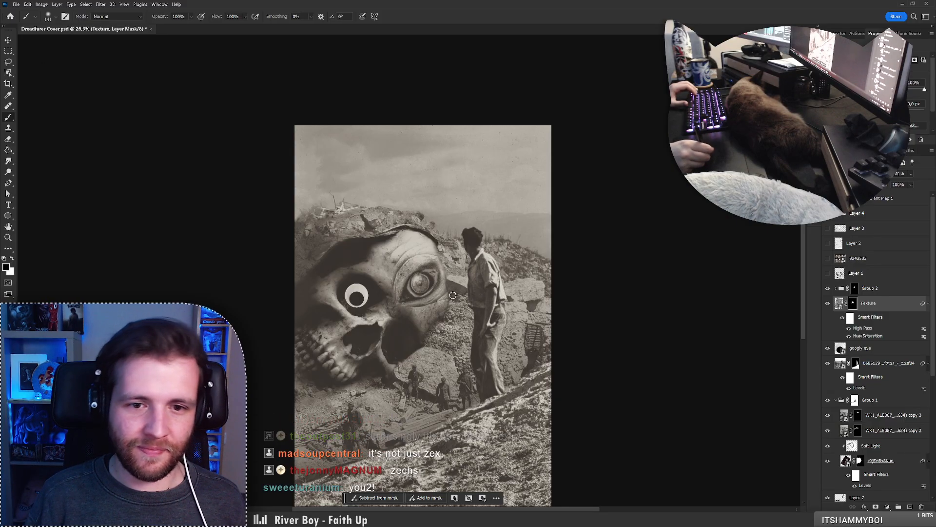
Scale Group 2 and the Texture layer together down to 89.14% around the eye and reselect the Texture mask for painting
key("z")
left_click_drag(446, 271, 418, 268)
key("b")
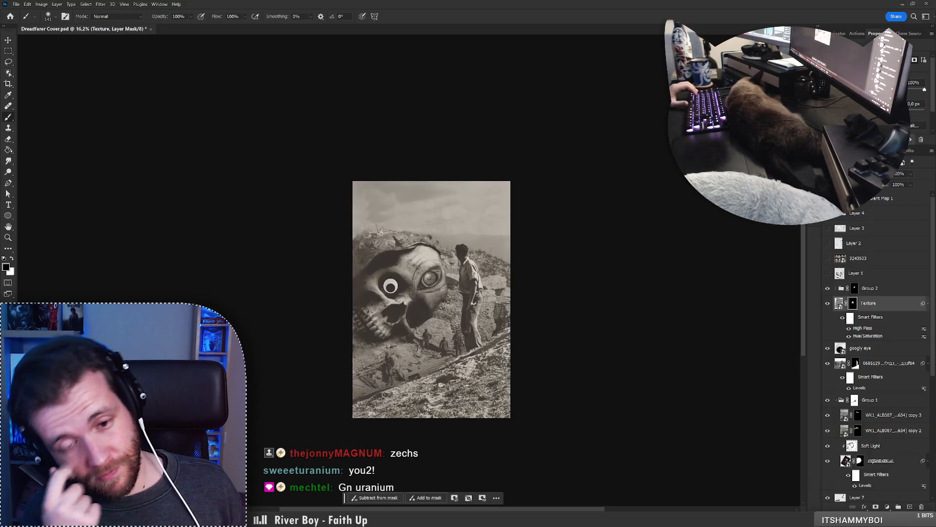
left_click(871, 288)
key("ctrl+t")
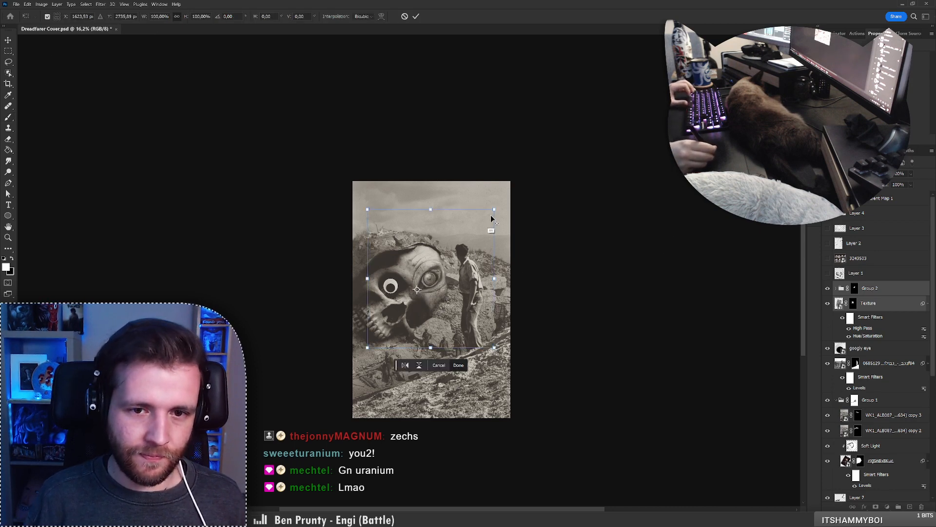
left_click_drag(494, 211, 494, 223)
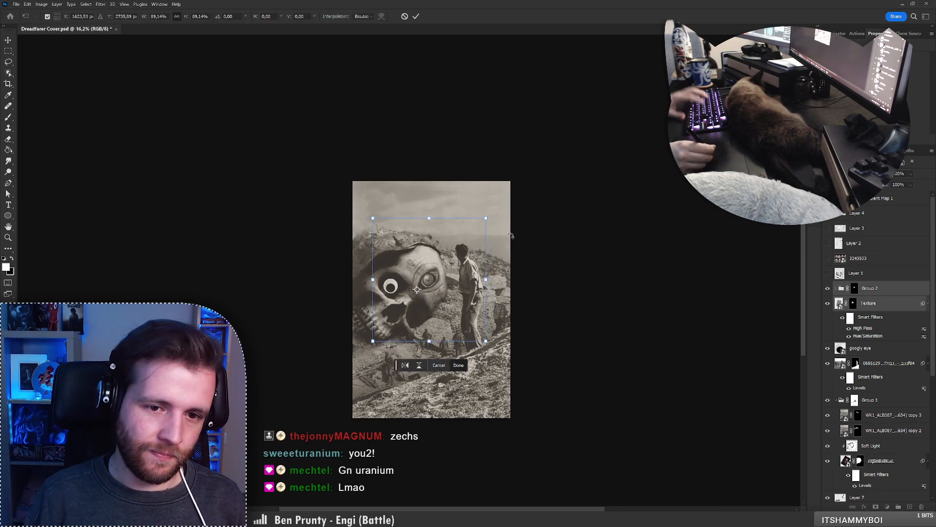
key("Return")
key("b")
key("alt+bracketleft")
key("x")
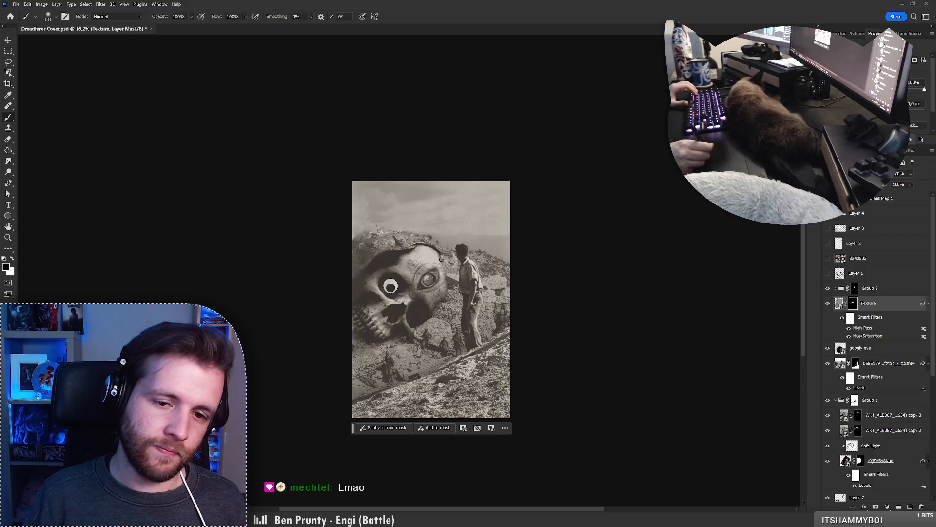
left_click_drag(444, 289, 432, 274)
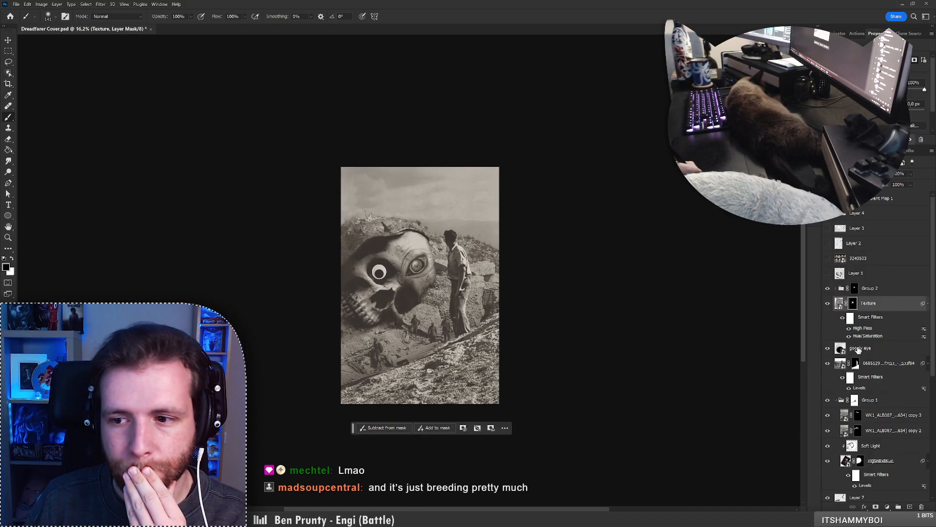
Move the googly eye layer above Layer 4 and compare the skull with that layer hidden and shown
left_click_drag(858, 349, 847, 215)
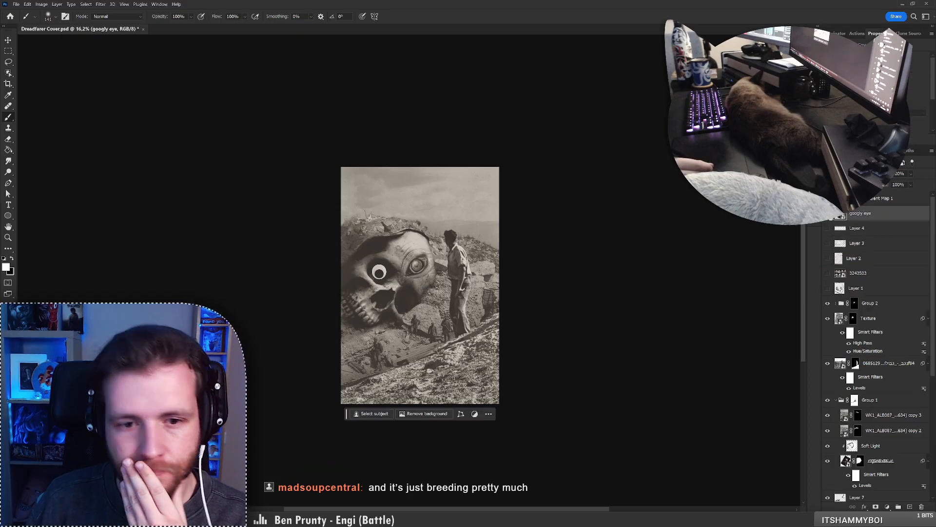
key("ctrl+comma")
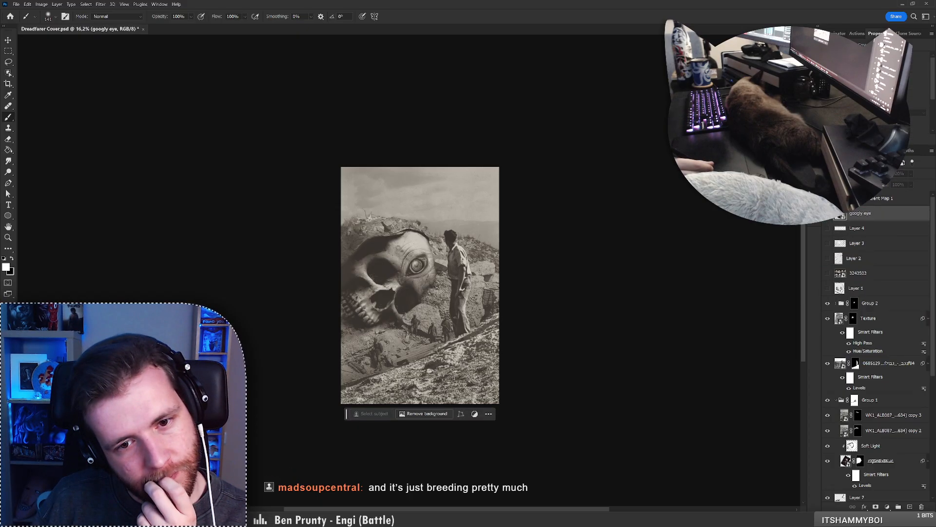
key("z")
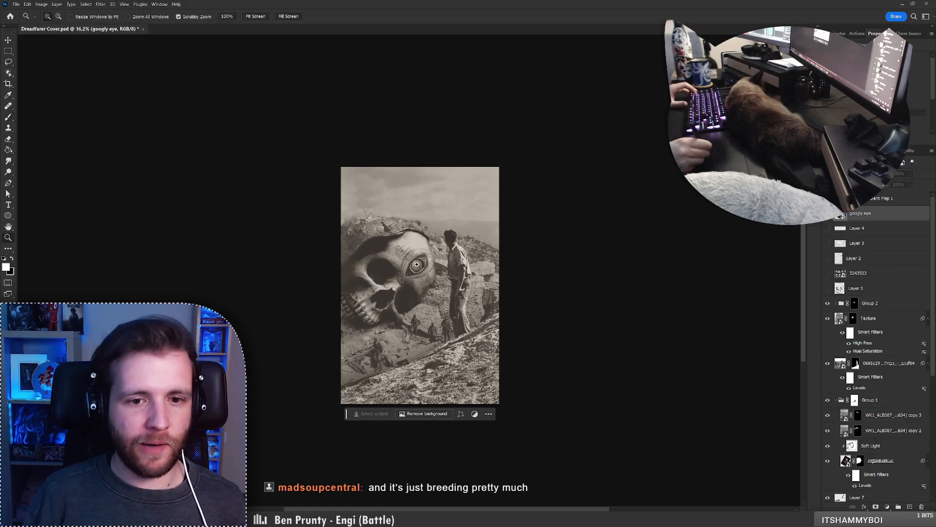
mouse_move(412, 259)
left_mouse_down()
mouse_move(465, 246)
mouse_move(419, 247)
left_mouse_up()
key("ctrl+0")
key("b")
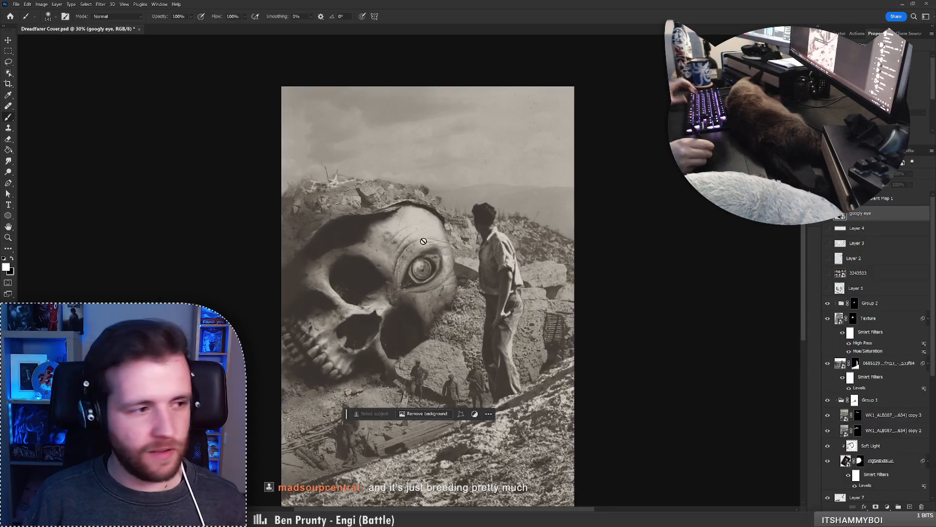
left_click(828, 213)
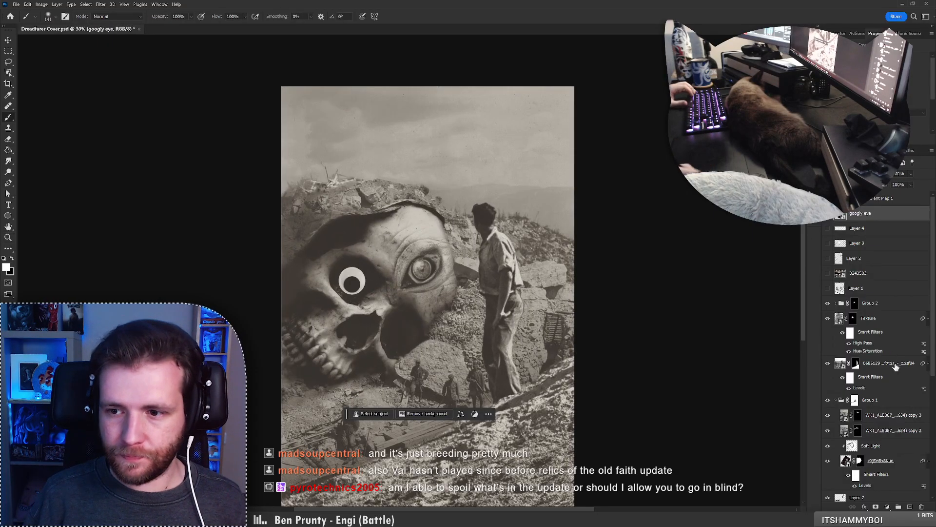
Add a Soft Light layer directly above Group 2 and clip it to the group
left_click(871, 318)
left_click(876, 306)
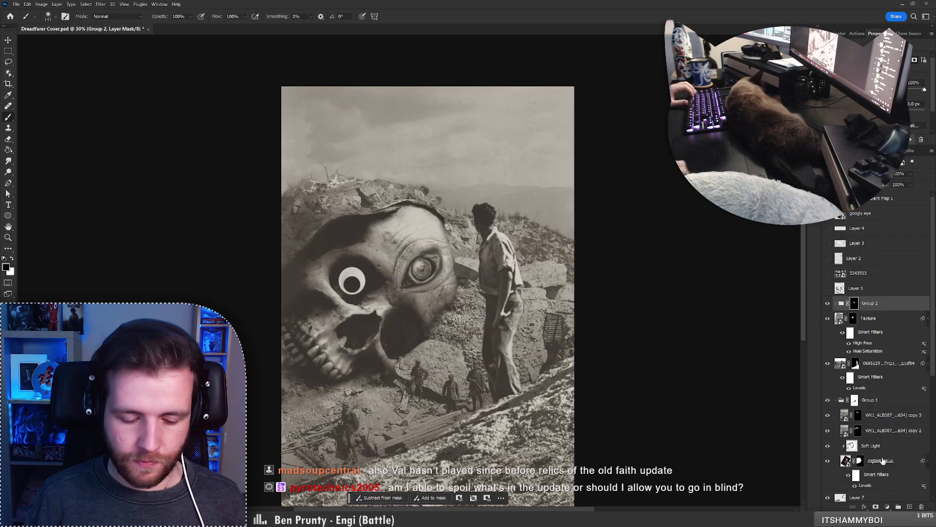
left_click_drag(871, 446, 882, 302)
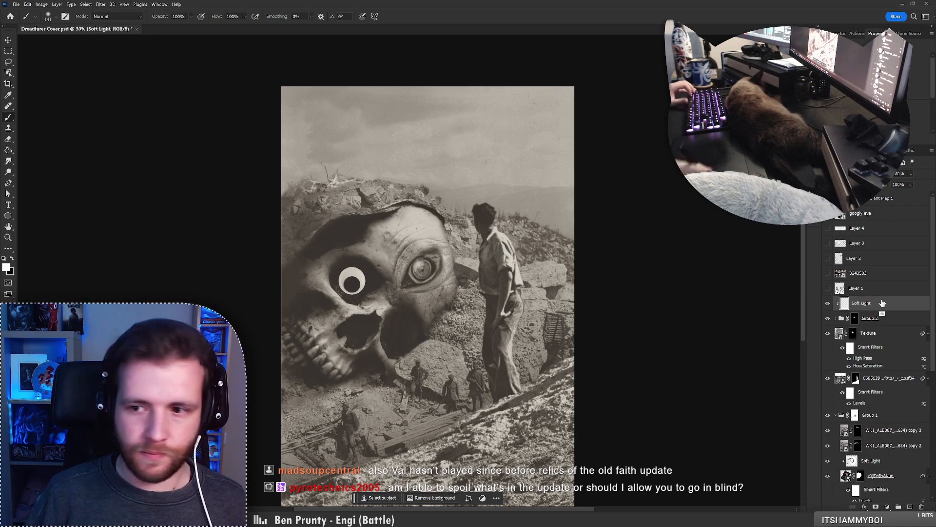
scroll(881, 307, "up", 1)
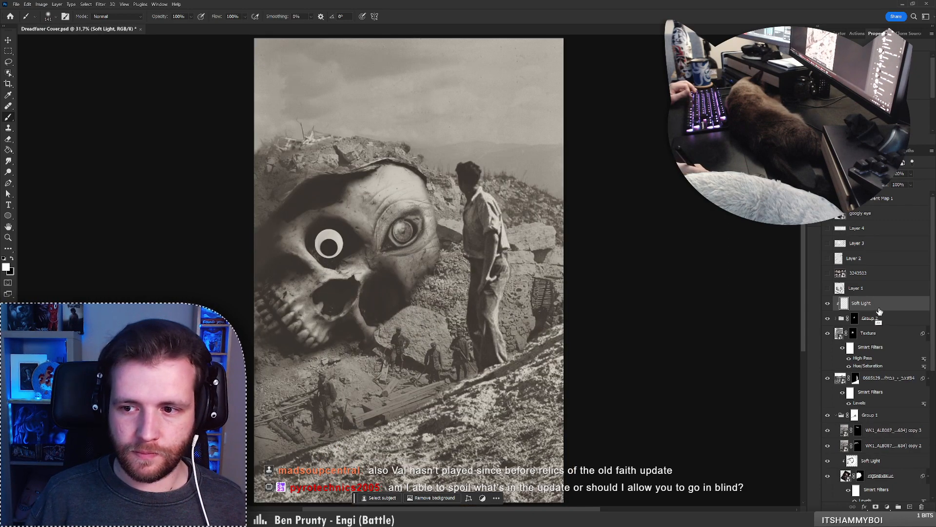
Set the soft brush to 57 px and paint fine light and dark shading along the upper eyelid on the Soft Light layer above Group 2
scroll(422, 184, "up", 4)
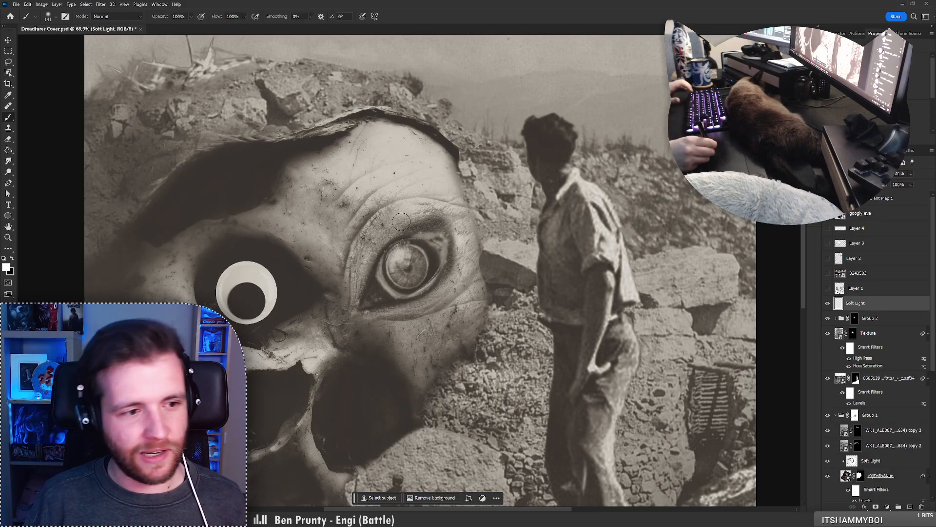
left_click_drag(390, 219, 451, 218)
key("ctrl+z")
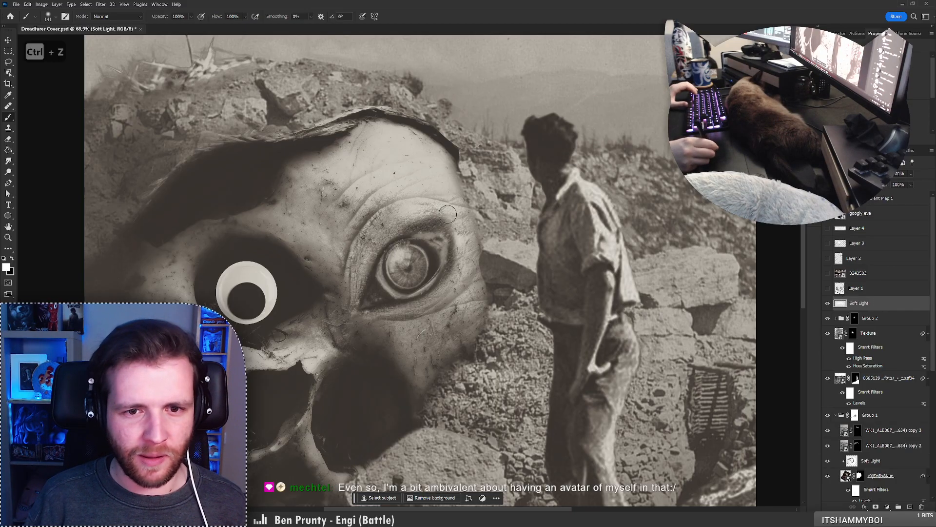
right_click(461, 231)
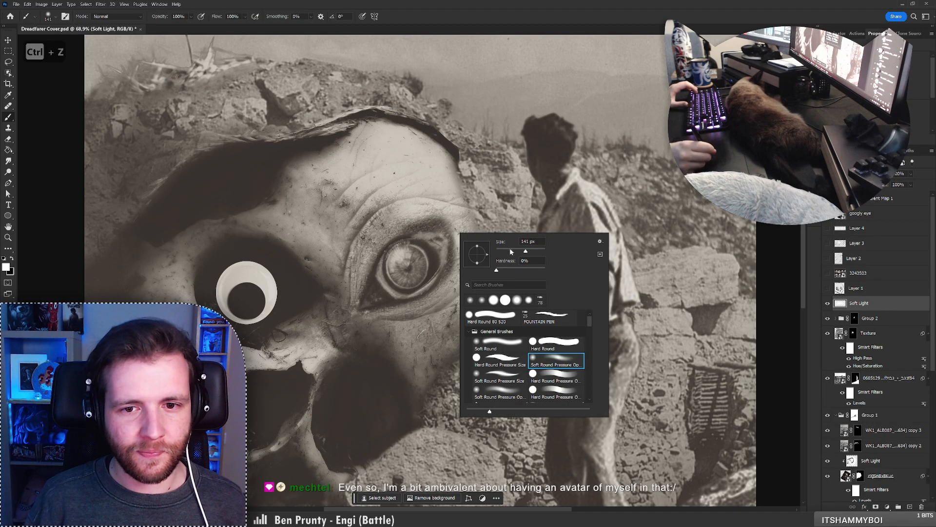
left_click_drag(526, 251, 511, 251)
left_click(449, 224)
mouse_move(450, 224)
left_mouse_down()
mouse_move(451, 263)
mouse_move(455, 252)
mouse_move(441, 235)
mouse_move(439, 285)
mouse_move(451, 234)
left_mouse_up()
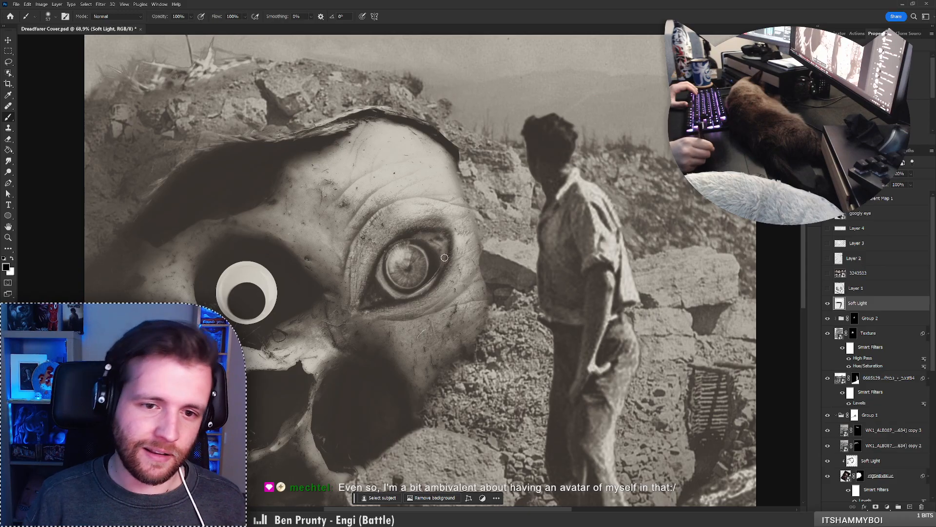
Shade the top and inner part of the eyeball with a larger black soft brush, undoing the last stroke
right_click(425, 243)
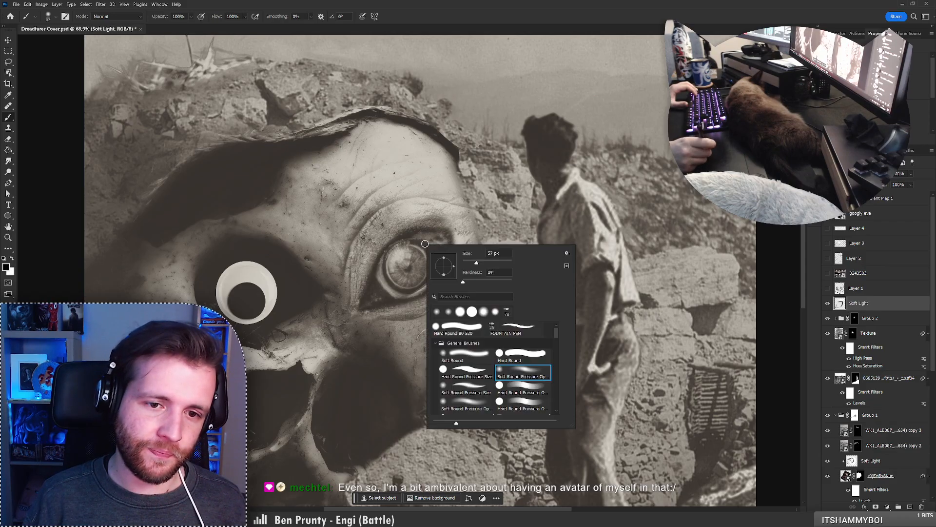
left_click(493, 264)
mouse_move(420, 238)
left_mouse_down()
mouse_move(439, 265)
mouse_move(432, 255)
mouse_move(442, 238)
mouse_move(444, 261)
mouse_move(424, 285)
mouse_move(407, 291)
mouse_move(384, 267)
left_mouse_up()
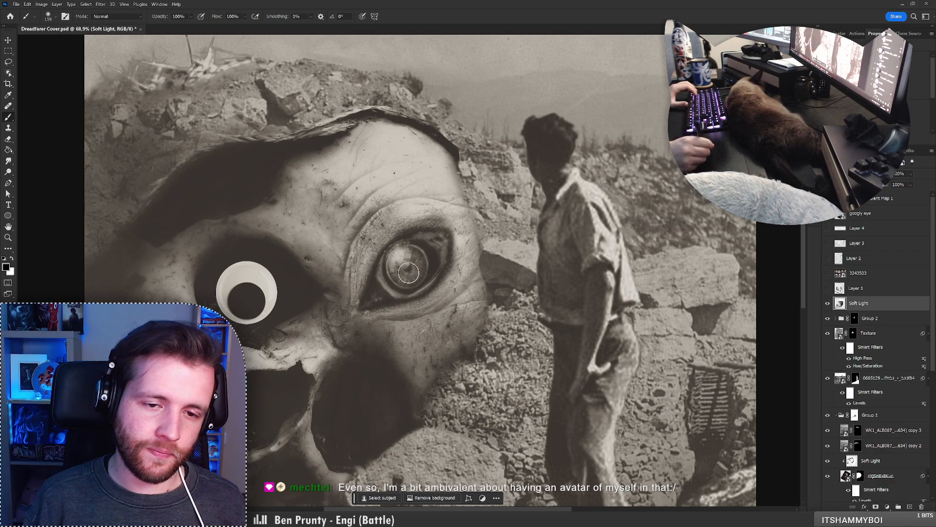
key("ctrl+z")
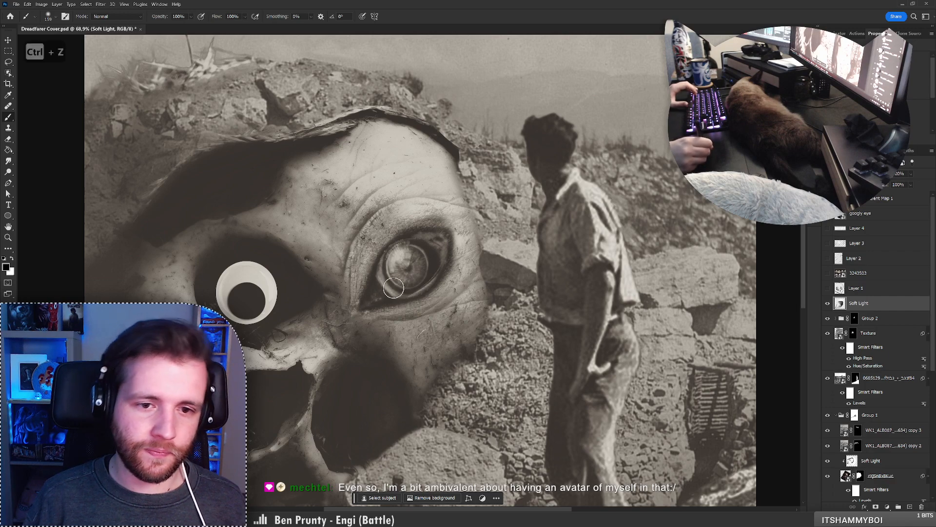
Set the brush to 72 px and refine the shading on the iris and around the eye, undoing the last stroke
right_click(416, 267)
type("72")
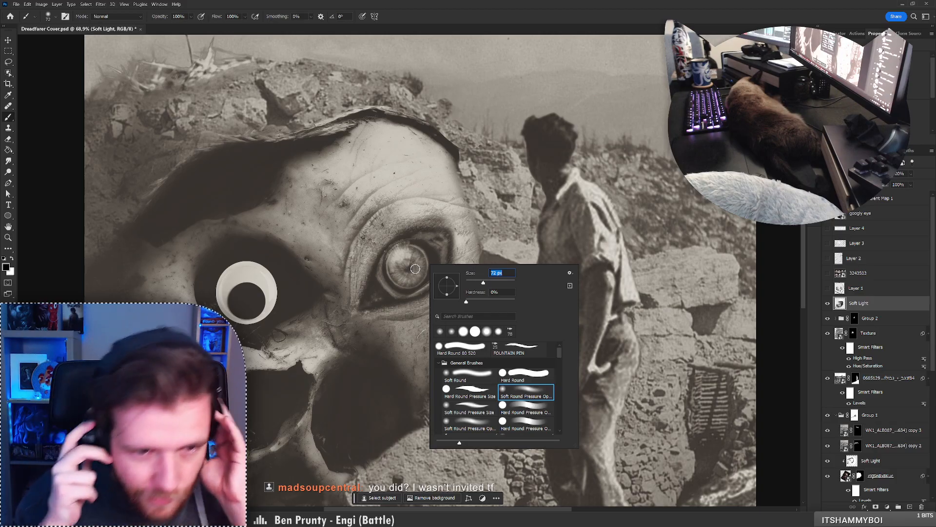
key("Return")
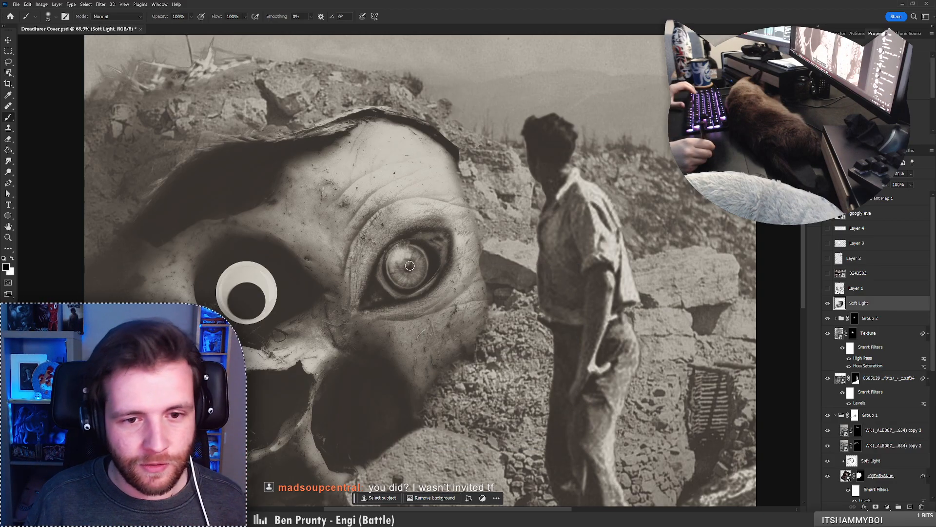
key("ctrl+z")
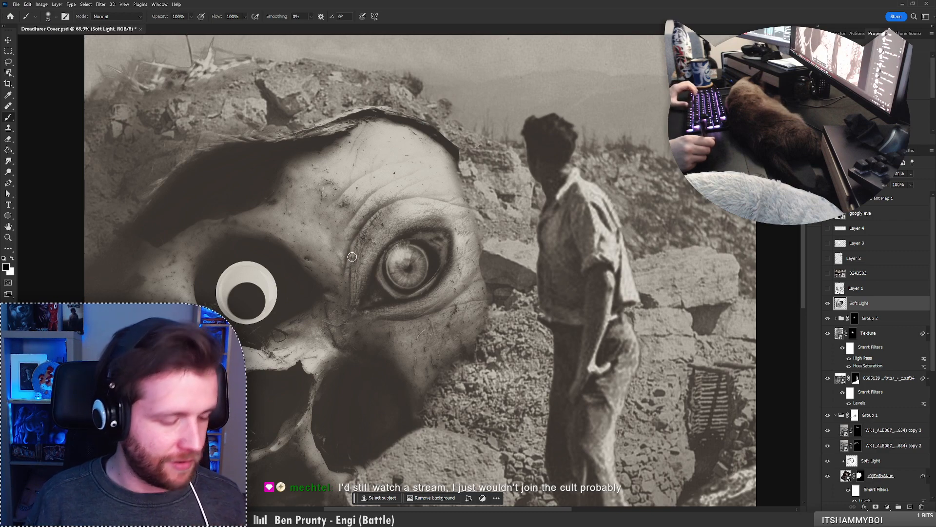
Enlarge the brush to 175 px and shade the bone between the two eyes, undoing the unwanted stroke
key("bracketright")
key("bracketright")
key("bracketright")
key("bracketright")
key("bracketright")
key("bracketright")
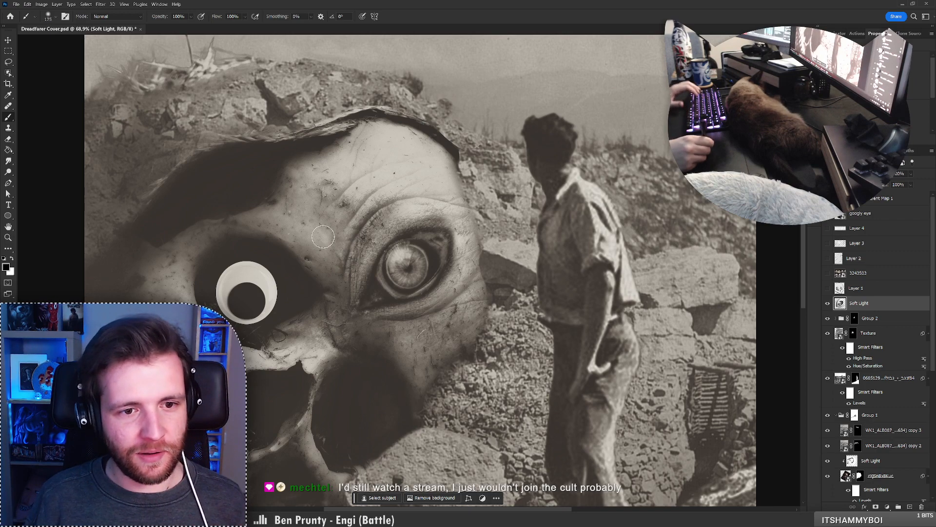
key("ctrl+z")
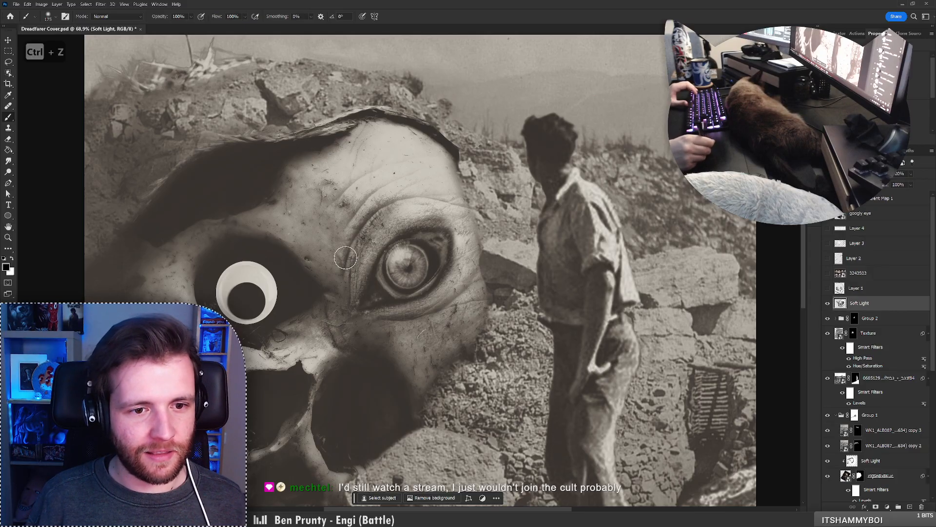
key("x")
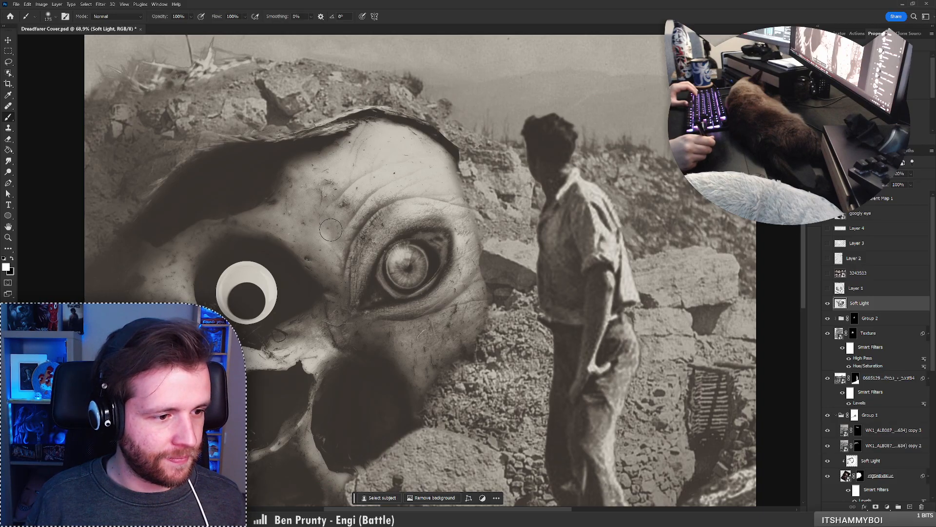
key("x")
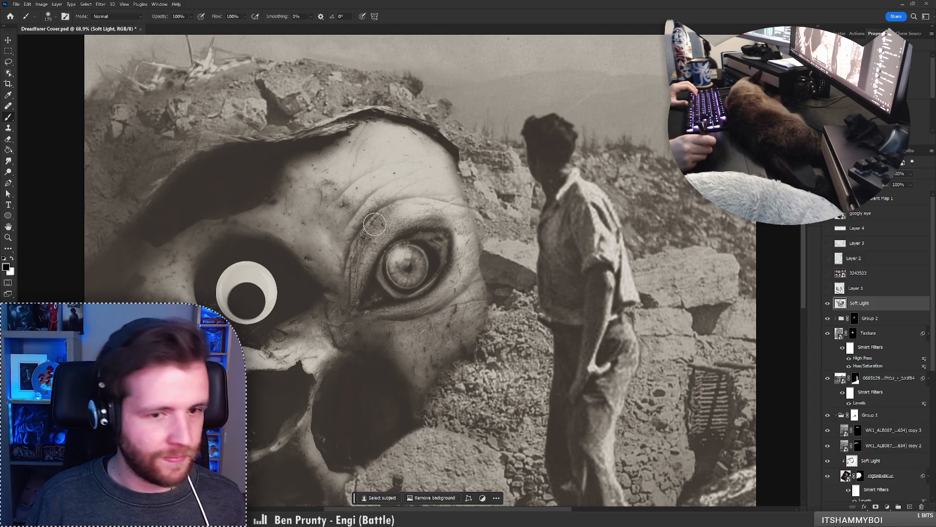
Reduce the brush to 67 px and refine the wrinkles above the eye with dark and white strokes, undoing the unwanted one
right_click(376, 224)
key("Escape")
key("ctrl+z")
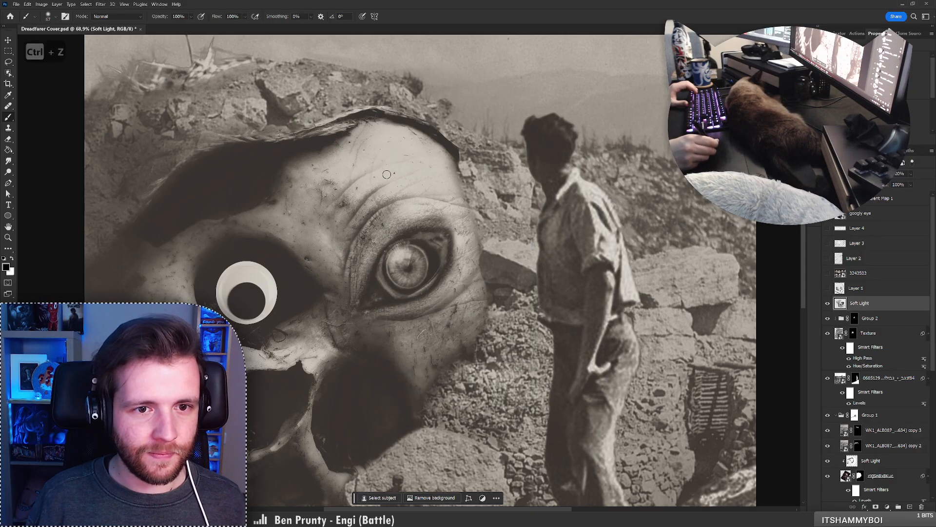
key("z")
mouse_move(328, 236)
left_mouse_down()
mouse_move(312, 237)
mouse_move(390, 238)
left_mouse_up()
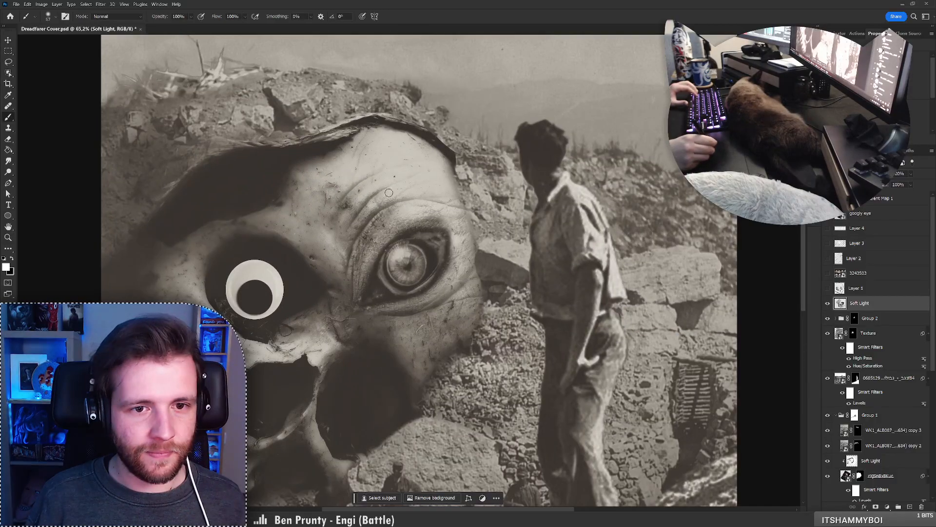
key("b")
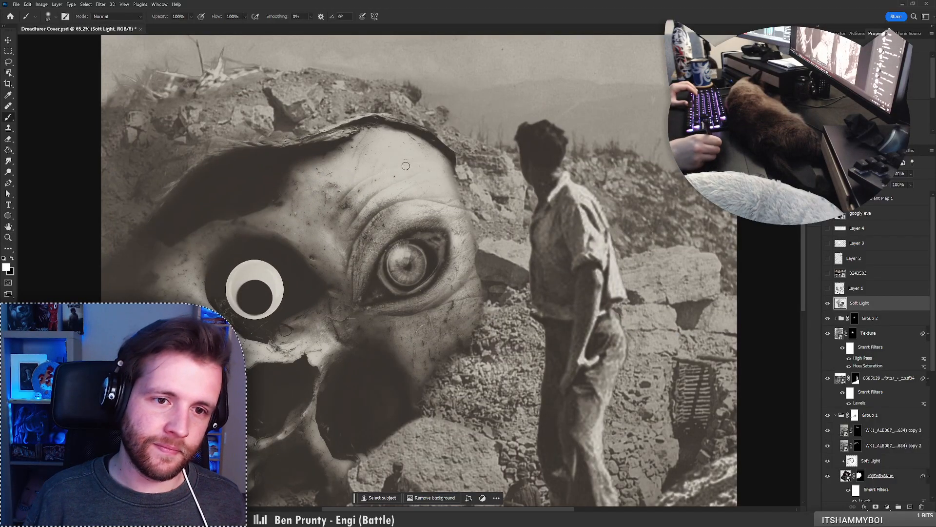
Shade the skull's outer edge beside the elephant eye with soft dark strokes
key("z")
mouse_move(426, 177)
left_mouse_down()
mouse_move(356, 214)
mouse_move(375, 221)
left_mouse_up()
key("b")
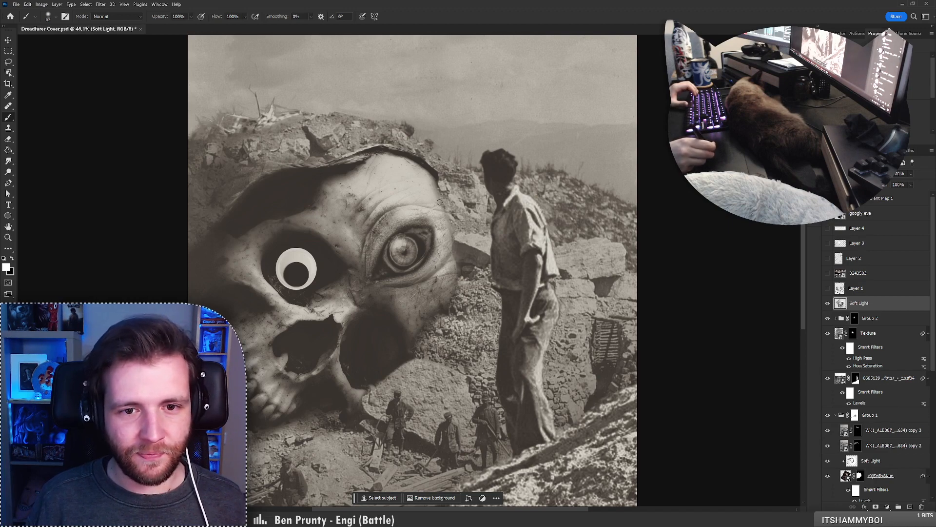
mouse_move(461, 265)
left_mouse_down()
mouse_move(449, 248)
mouse_move(453, 230)
left_mouse_up()
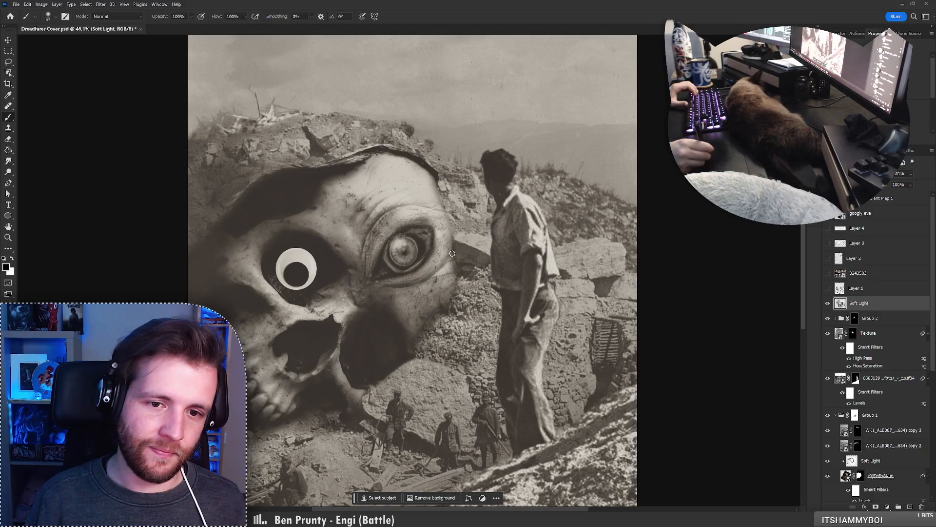
key("z")
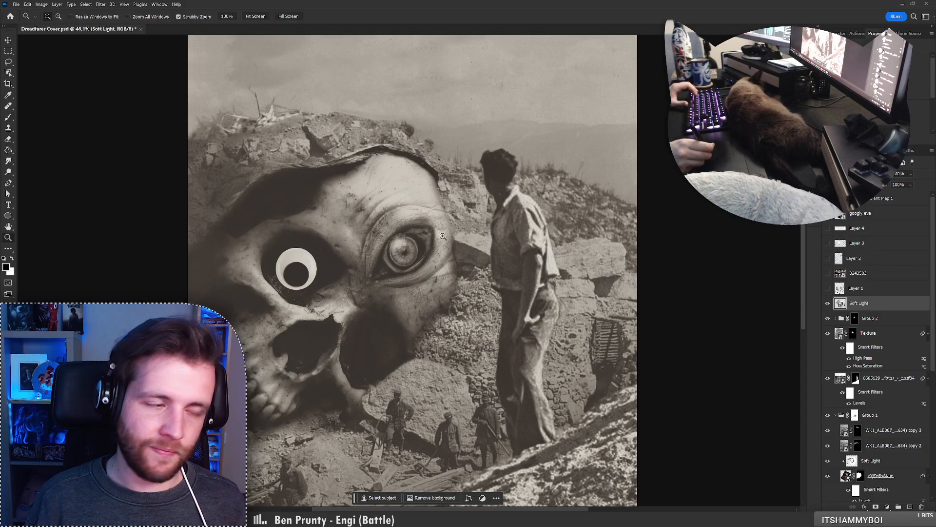
mouse_move(426, 196)
left_mouse_down()
mouse_move(413, 235)
mouse_move(437, 234)
left_mouse_up()
key("b")
key("x")
left_click_drag(383, 255, 401, 223)
key("ctrl+z")
Set the brush to 114 px and shade the brow and the skin around the eye, undoing the unwanted highlight
right_click(414, 240)
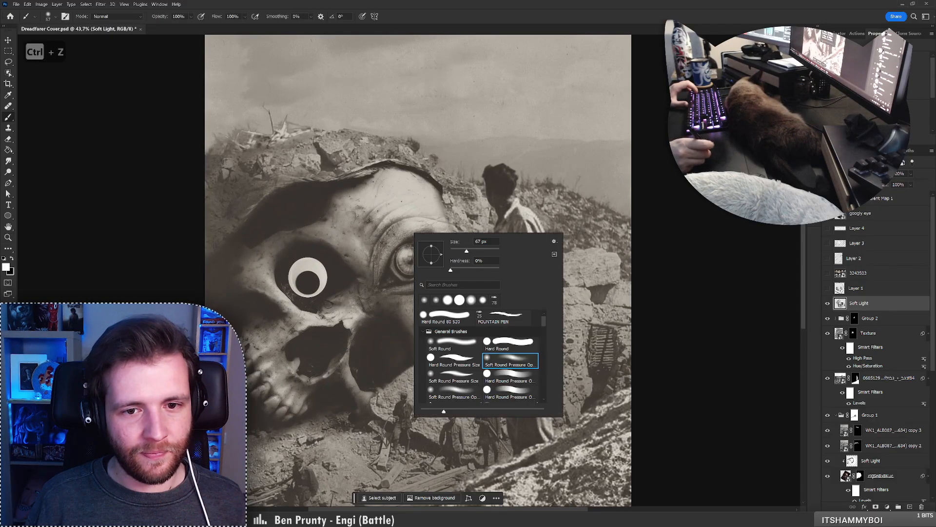
key("Return")
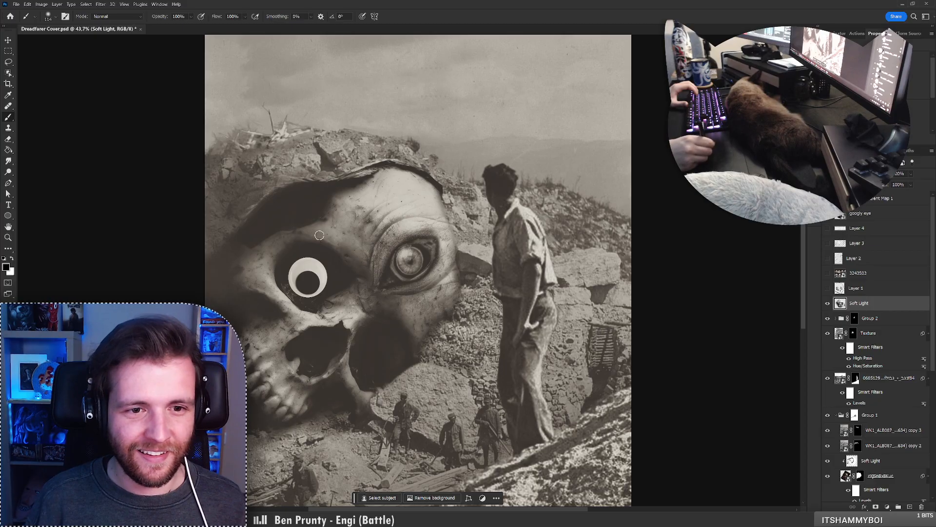
left_click_drag(319, 235, 313, 237)
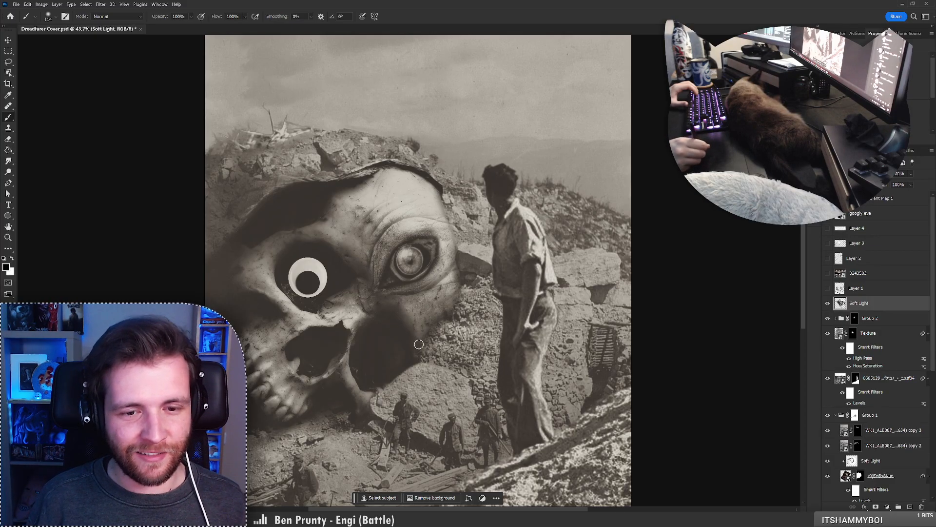
key("z")
mouse_move(403, 278)
left_mouse_down()
mouse_move(347, 286)
mouse_move(377, 281)
left_mouse_up()
key("b")
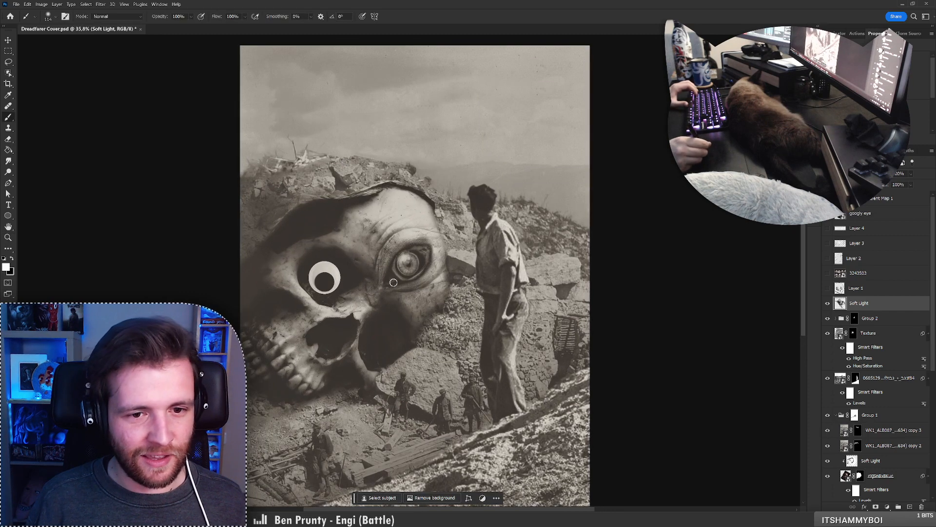
key("ctrl+z")
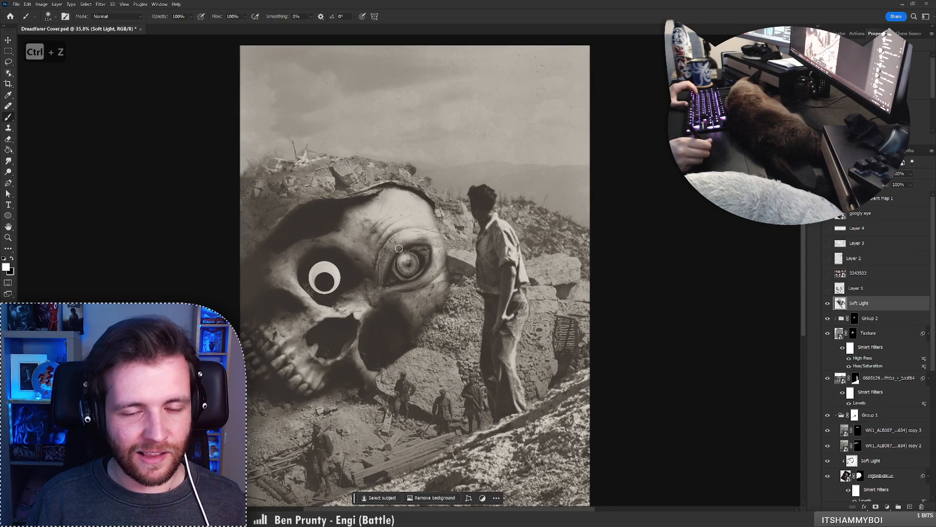
key("x")
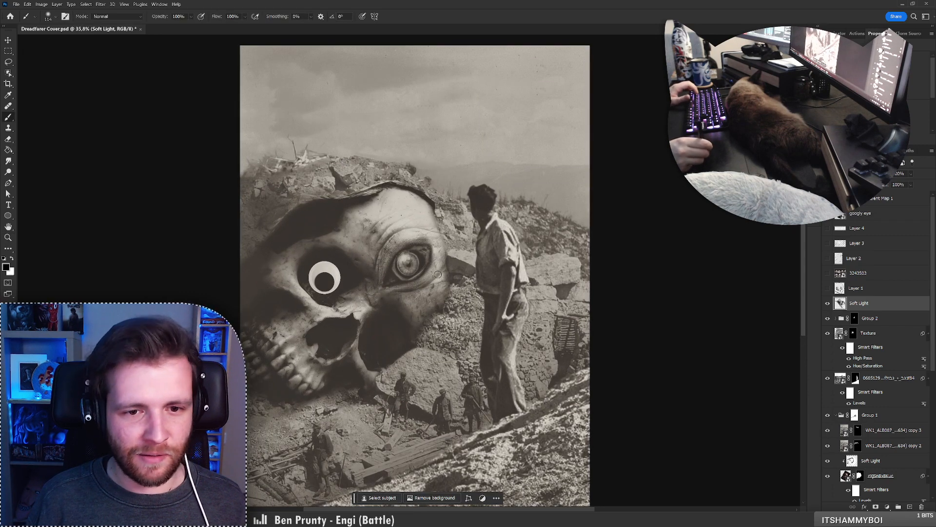
mouse_move(422, 295)
left_mouse_down()
mouse_move(391, 287)
mouse_move(403, 293)
left_mouse_up()
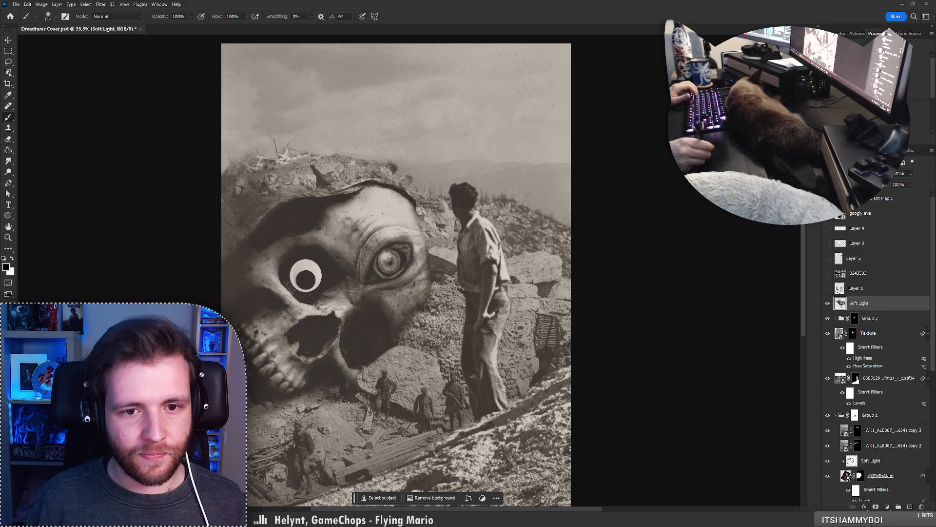
Undo the last stroke, enlarge the soft brush to 399 px and broadly darken the forehead between the eyes
key("z")
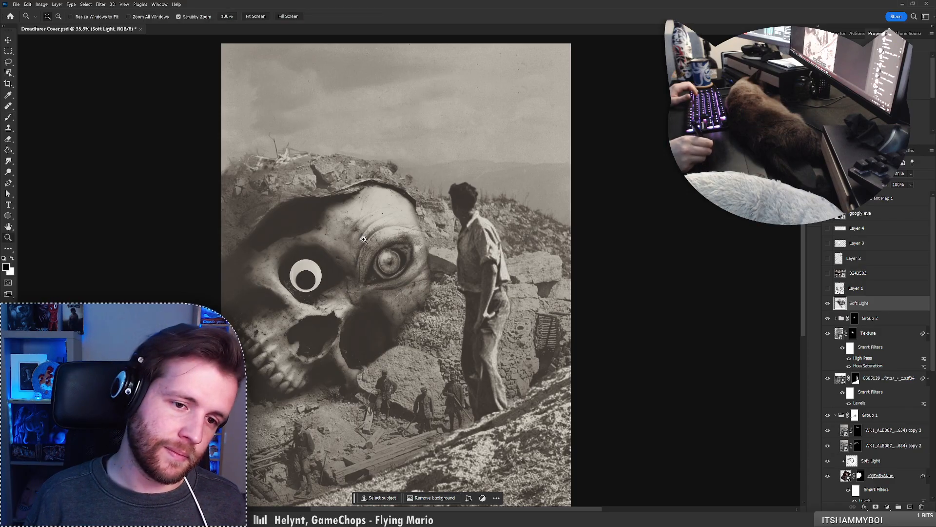
mouse_move(364, 240)
left_mouse_down()
mouse_move(285, 243)
mouse_move(338, 244)
mouse_move(397, 225)
mouse_move(409, 232)
left_mouse_up()
key("b")
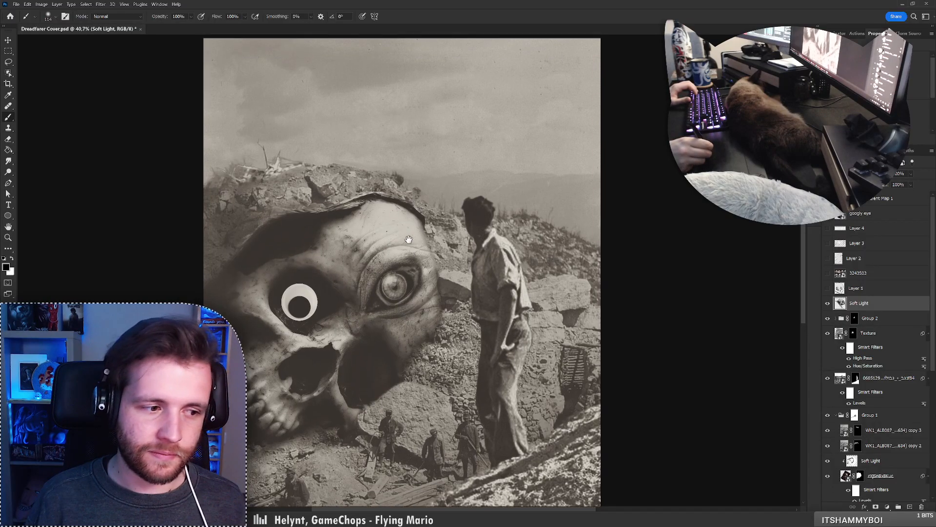
key("ctrl+z")
right_click(378, 235)
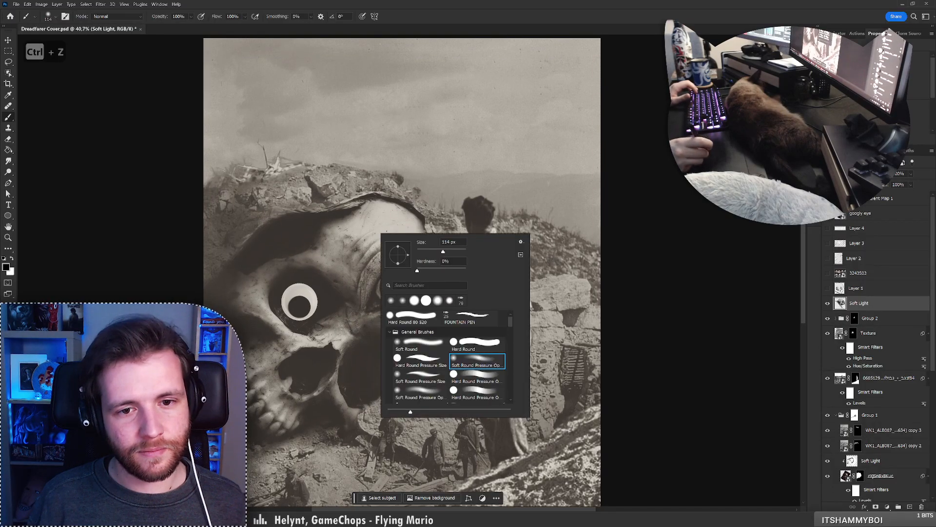
left_click_drag(459, 250, 431, 251)
mouse_move(352, 226)
left_mouse_down()
mouse_move(325, 241)
mouse_move(346, 259)
left_mouse_up()
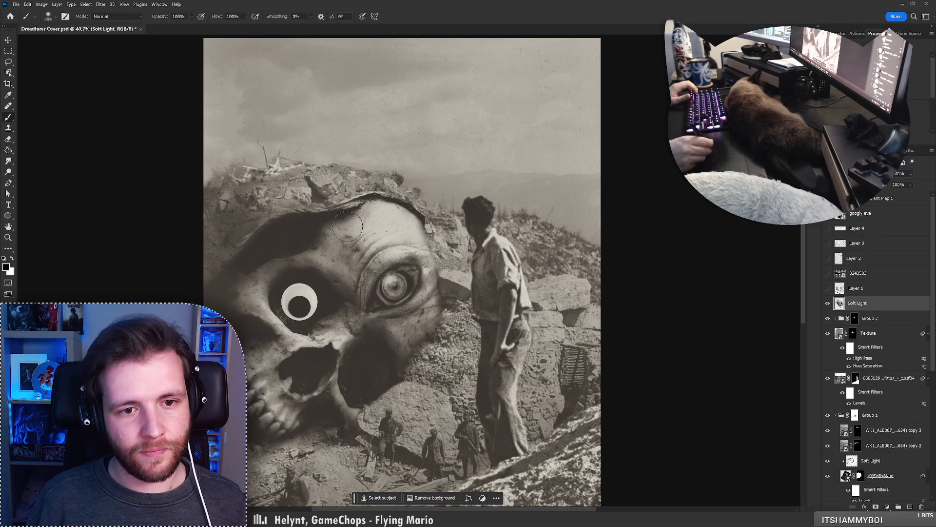
Undo the last dark stroke around the elephant eye and reduce the soft brush to 162 px
left_click_drag(405, 269, 415, 200)
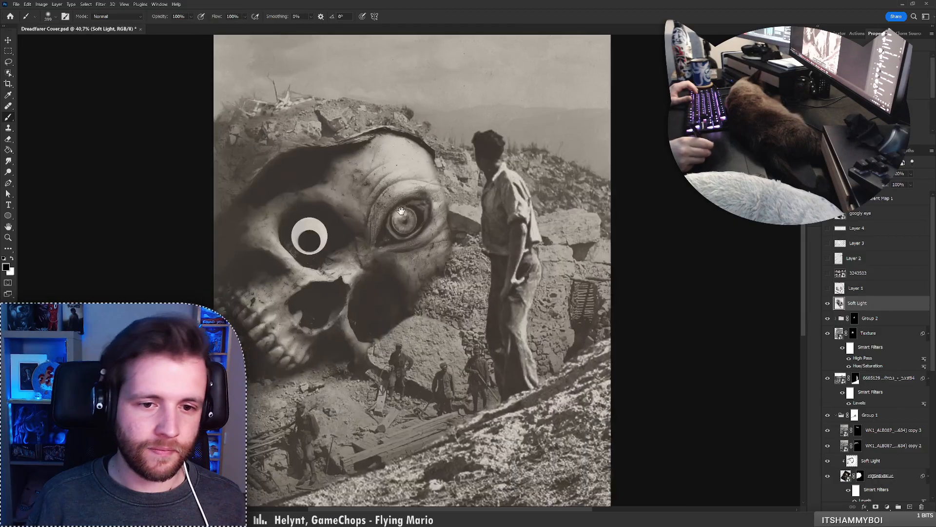
key("z")
mouse_move(424, 274)
left_mouse_down()
mouse_move(336, 238)
mouse_move(425, 226)
left_mouse_up()
key("b")
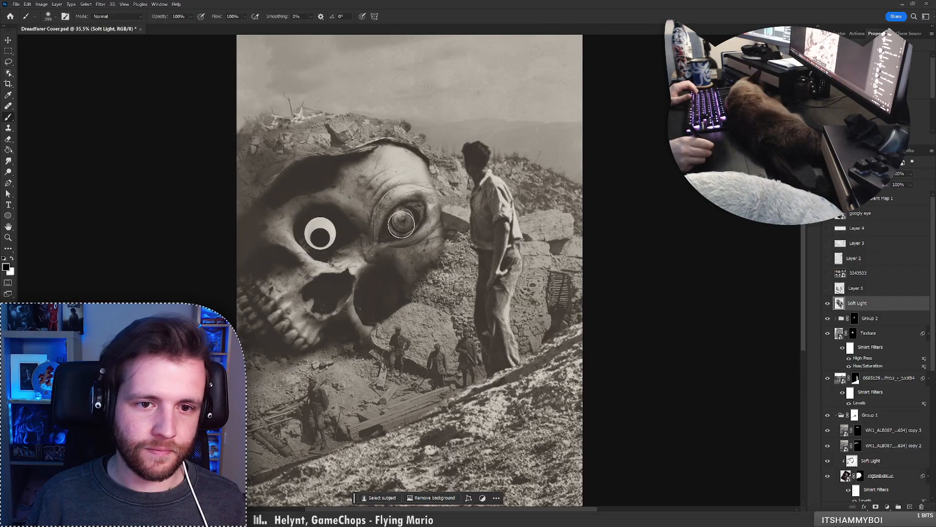
key("ctrl+z")
right_click(440, 224)
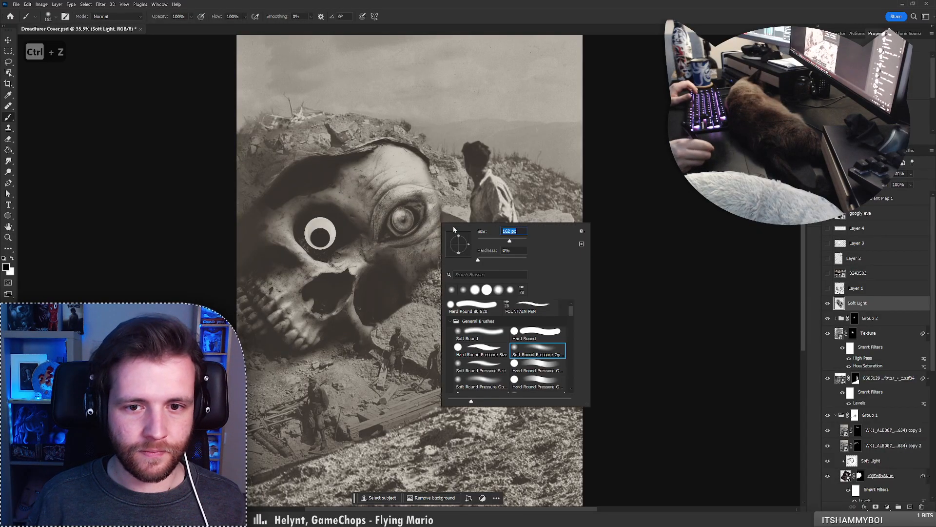
key("Return")
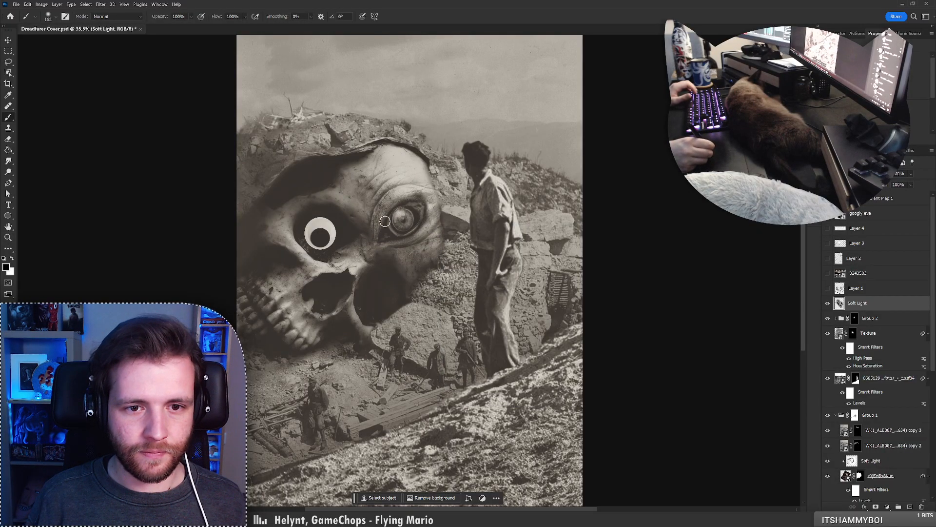
Fit the whole cover in view and examine how the shaded skull and its texture blend into the photo
key("z")
mouse_move(433, 230)
left_mouse_down()
mouse_move(345, 247)
mouse_move(458, 216)
left_mouse_up()
key("b")
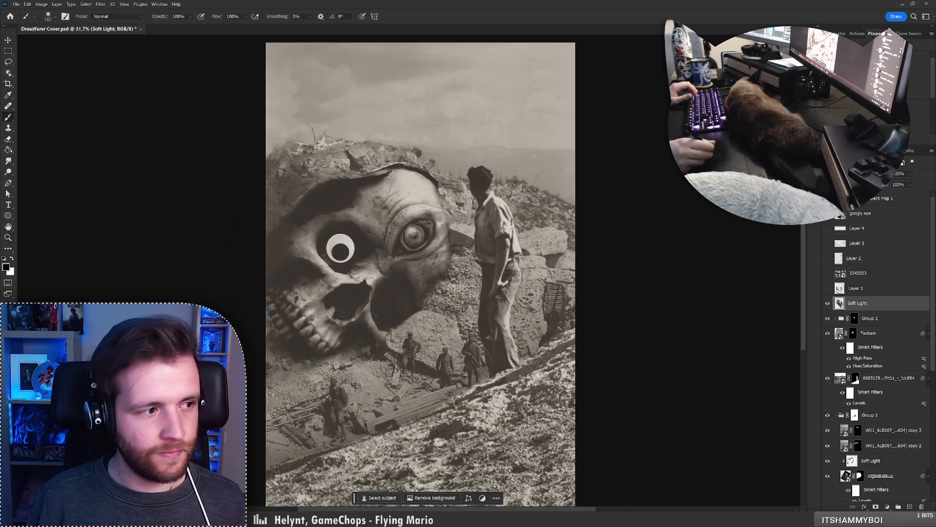
left_click_drag(457, 278, 441, 219)
key("z")
mouse_move(412, 135)
left_mouse_down()
mouse_move(390, 136)
mouse_move(398, 136)
left_mouse_up()
key("ctrl+0")
key("b")
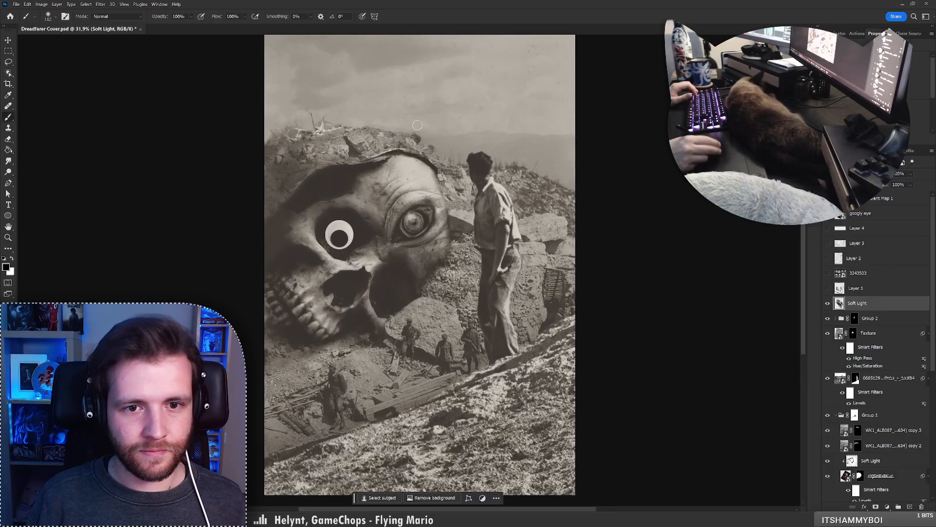
left_click(827, 332)
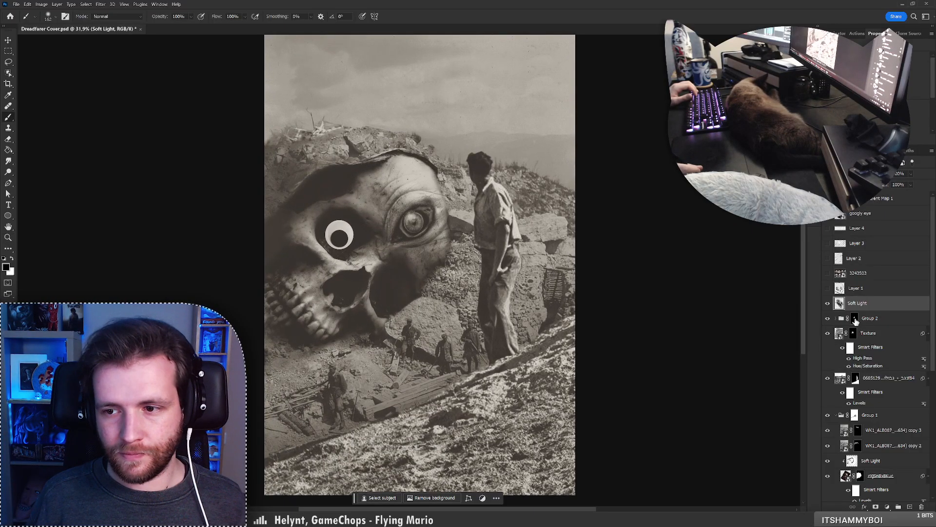
Retouch Group 2's layer mask around the elephant eye and its outer edge with the soft brush, undoing unwanted strokes
left_click(854, 318)
key("ctrl+z")
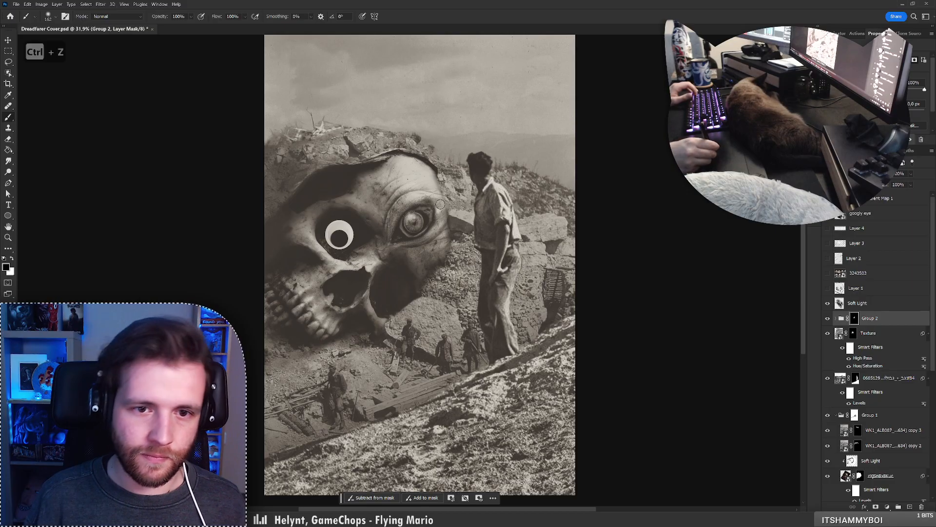
mouse_move(434, 198)
left_mouse_down()
mouse_move(412, 194)
mouse_move(390, 218)
left_mouse_up()
key("ctrl+z")
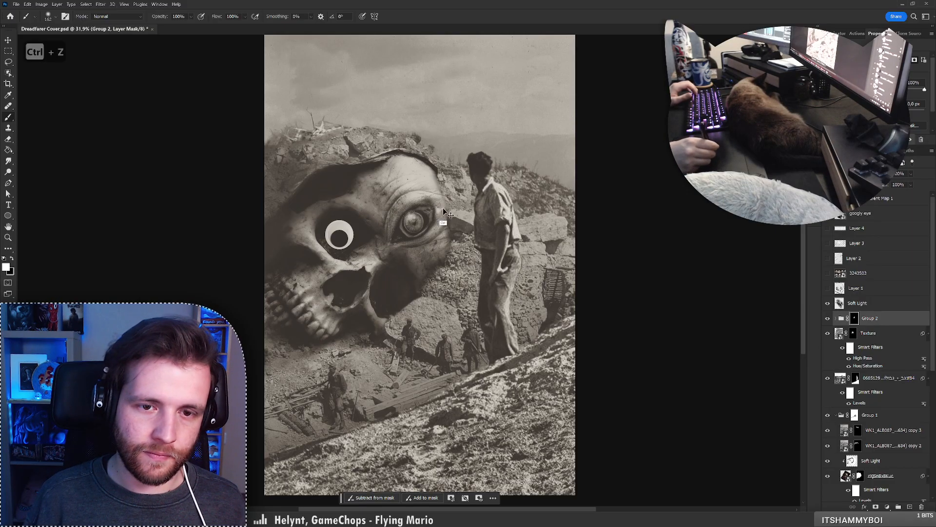
left_click_drag(445, 204, 436, 227)
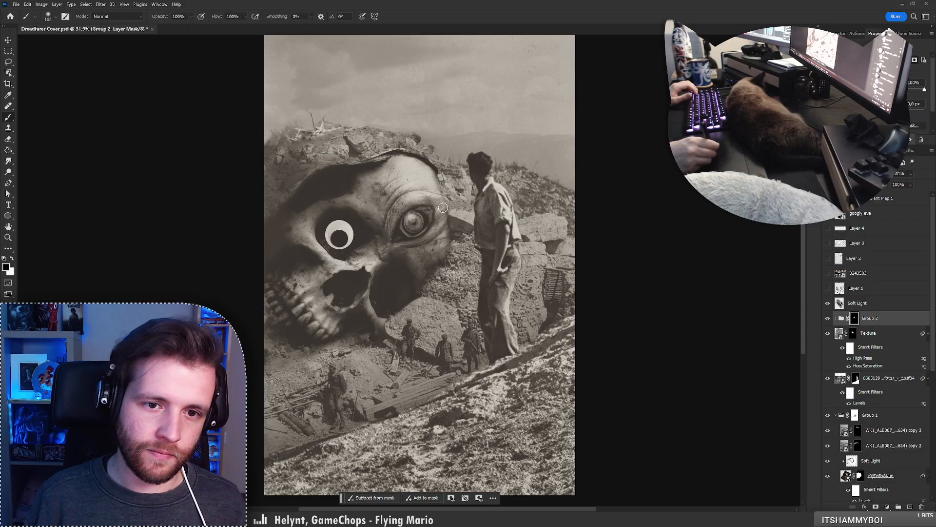
Hide the googly eye layer to clear the skull's empty socket on the reduced view of the cover
key("z")
mouse_move(417, 195)
left_mouse_down()
mouse_move(375, 210)
mouse_move(387, 215)
left_mouse_up()
key("b")
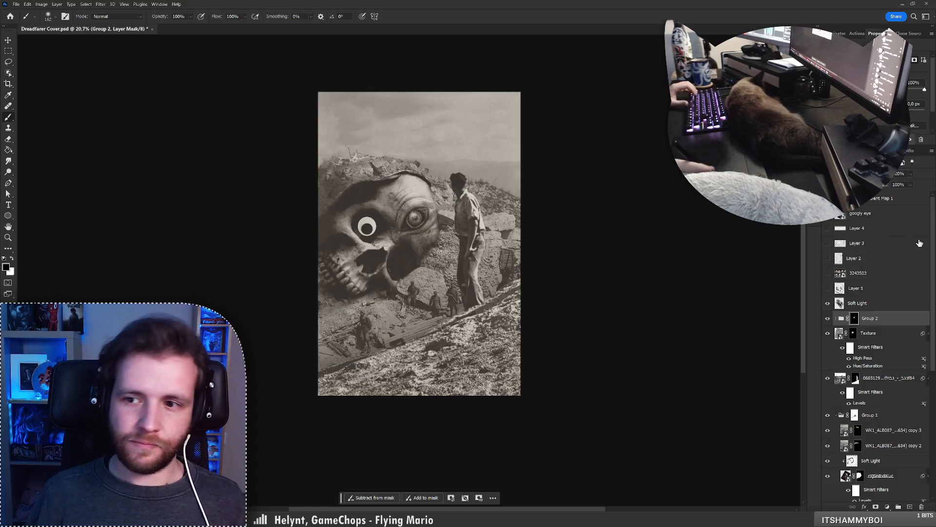
left_click(829, 215)
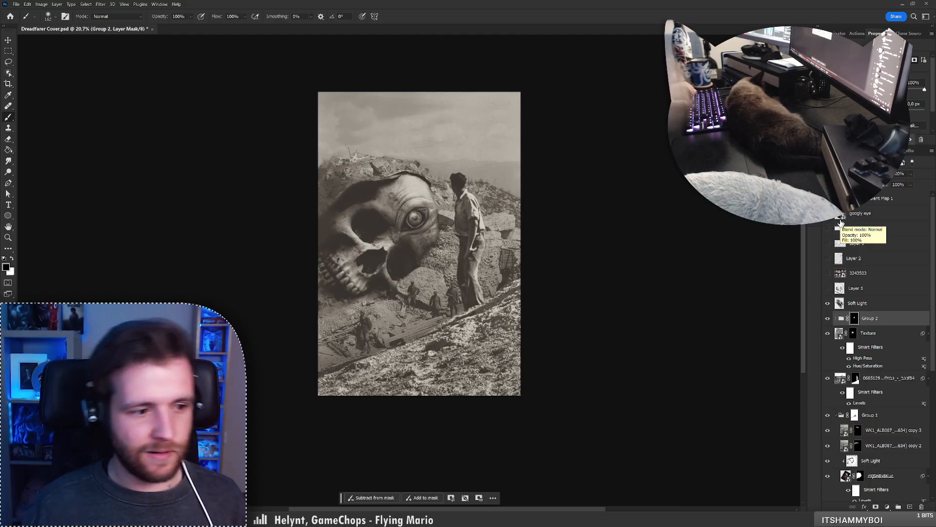
Compare the skull with and without the Texture layer, select that layer's mask and hide Group 2
left_click(828, 334)
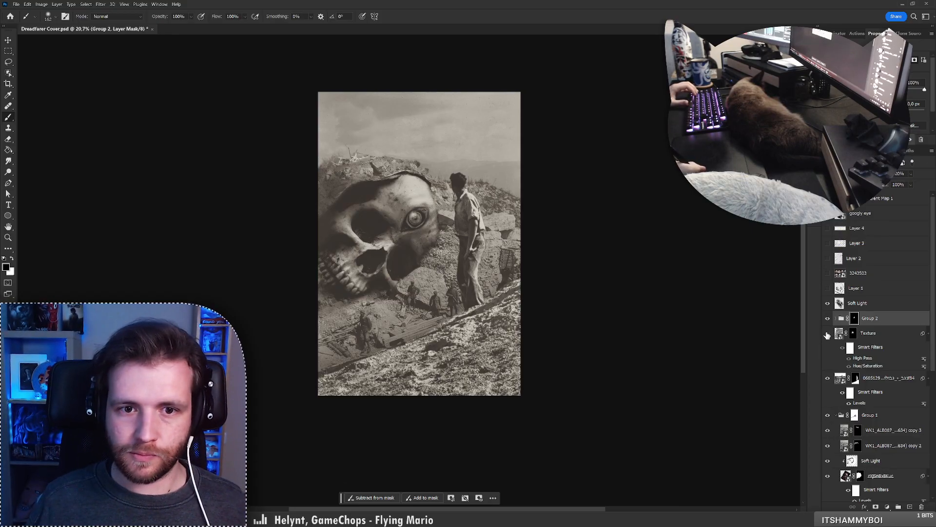
left_click(827, 333)
left_click(854, 336)
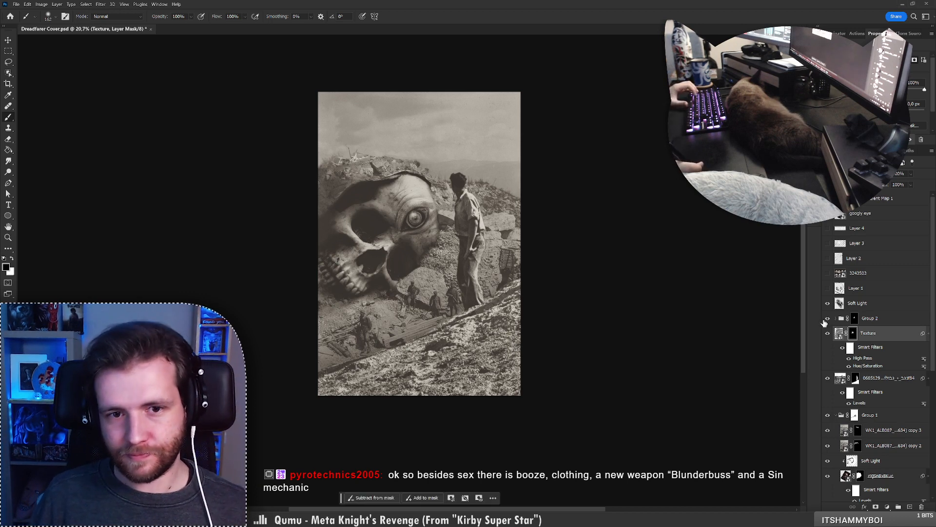
left_click(827, 318)
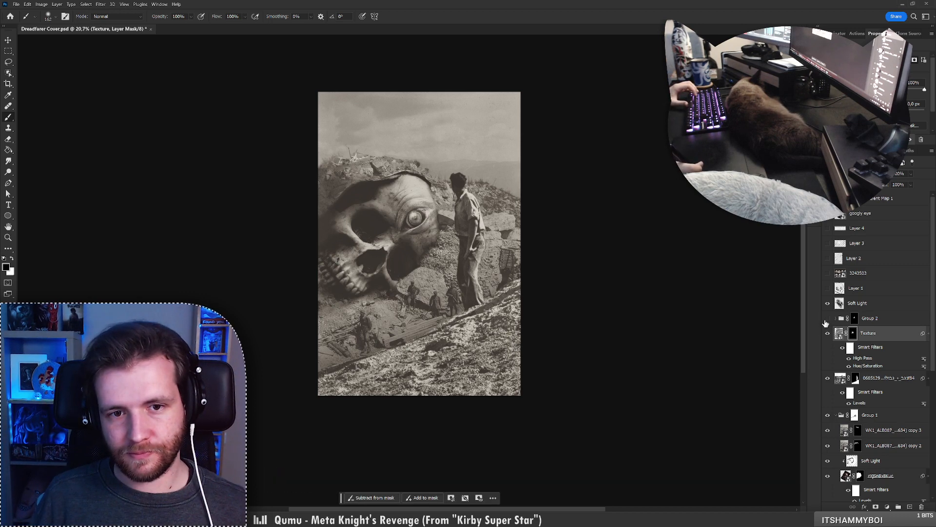
Group the Group 2 and Texture layers together and name the new group "eye"
left_click(827, 319)
left_click(870, 319, "shift")
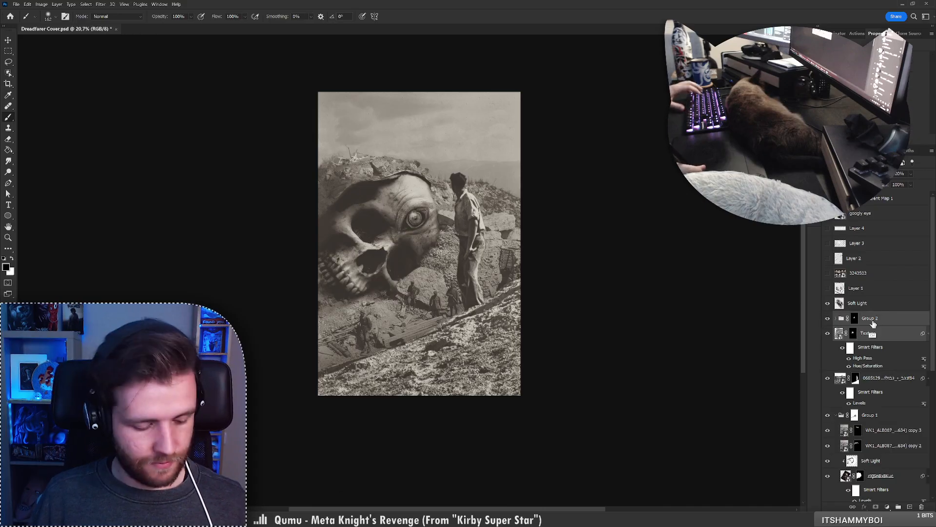
key("ctrl+g")
double_click(858, 315)
type("eye")
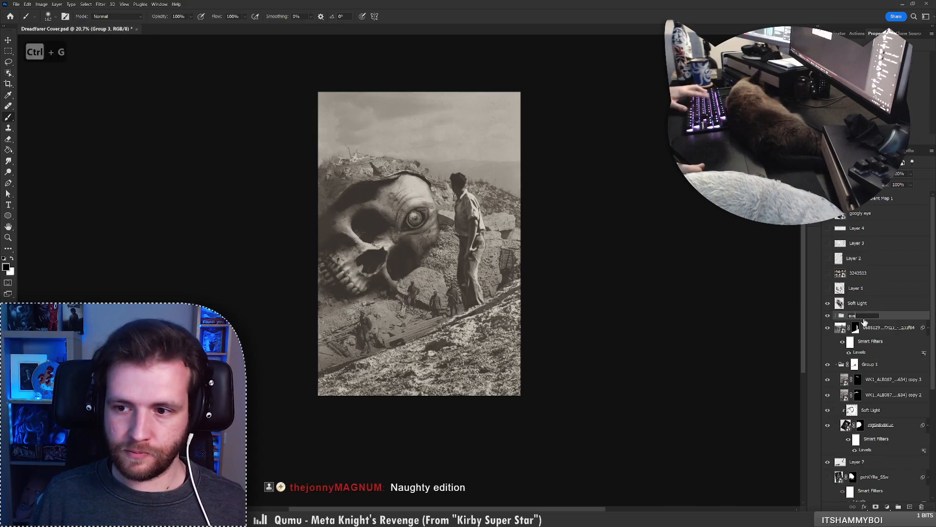
Move the Soft Light layer above into the eye group and compare the skull with the group hidden and shown
left_click(835, 315)
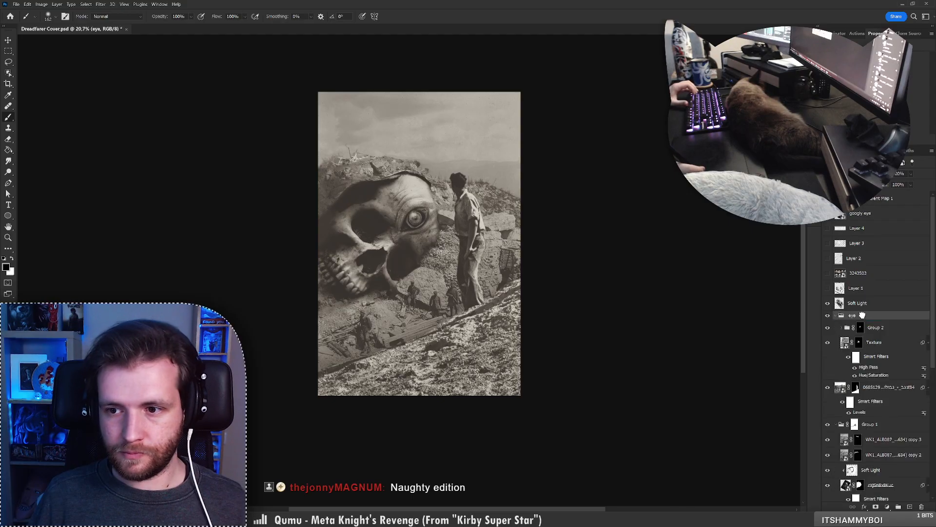
left_click(845, 316)
key("ctrl+z")
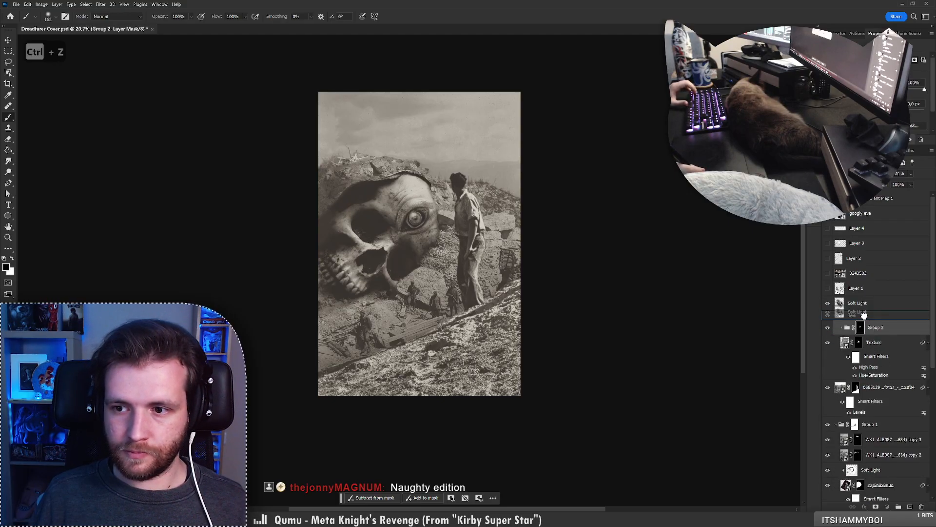
key("ctrl+shift+z")
left_click(828, 302)
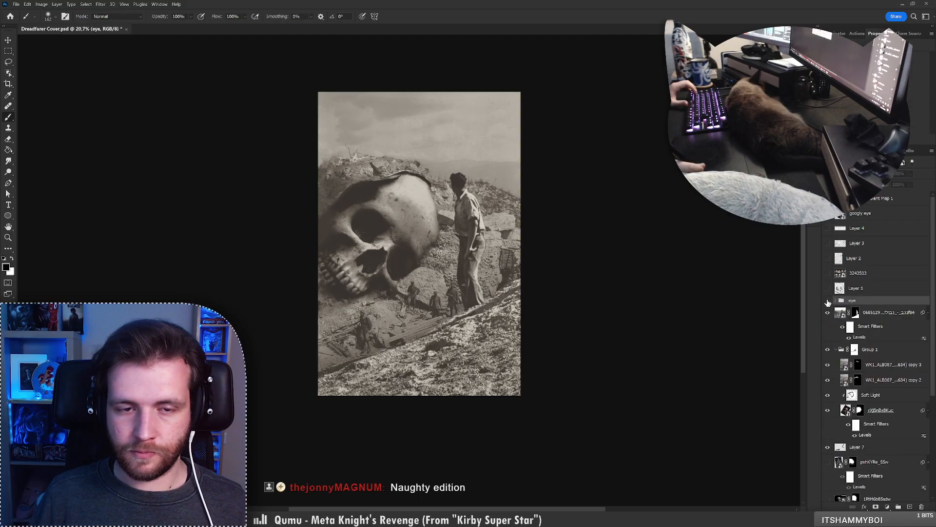
left_click(828, 302)
left_click(829, 302)
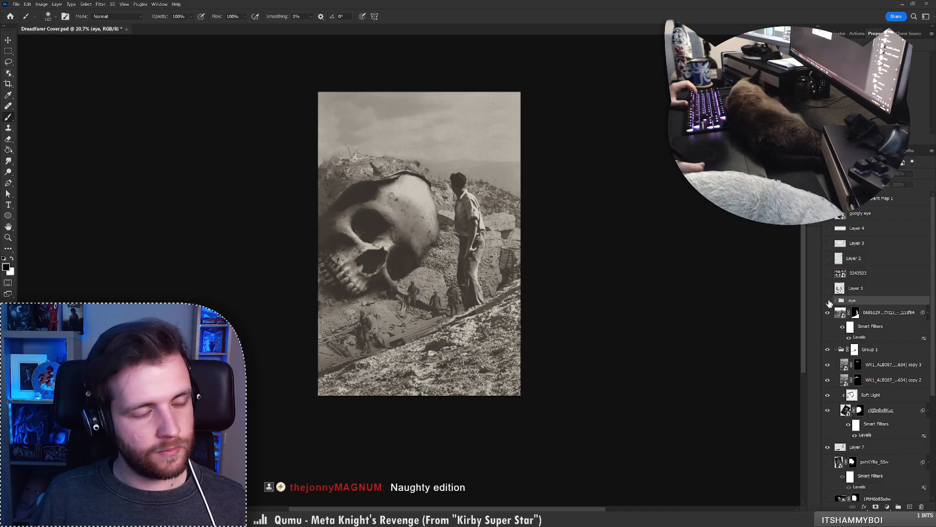
left_click(829, 302)
Move the eye group inside Group 1, above the WK1_ALB087 copy 3 layer, and check it by toggling Group 1's visibility
key("z")
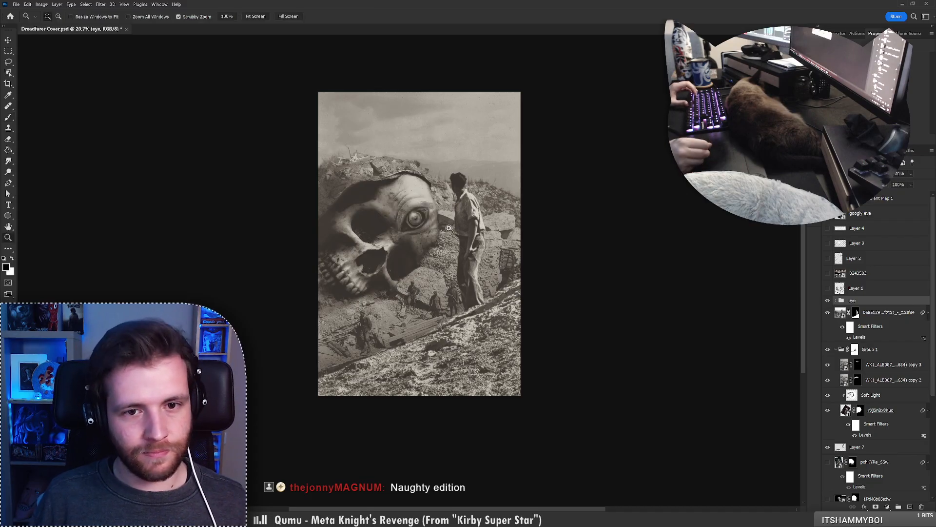
mouse_move(444, 230)
left_mouse_down()
mouse_move(418, 234)
mouse_move(407, 215)
mouse_move(526, 216)
left_mouse_up()
key("b")
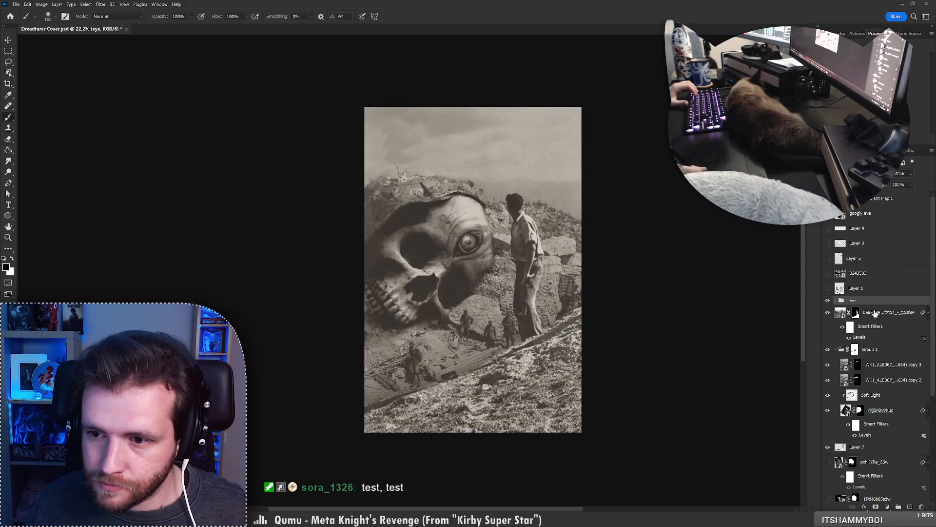
left_click_drag(874, 312, 869, 359)
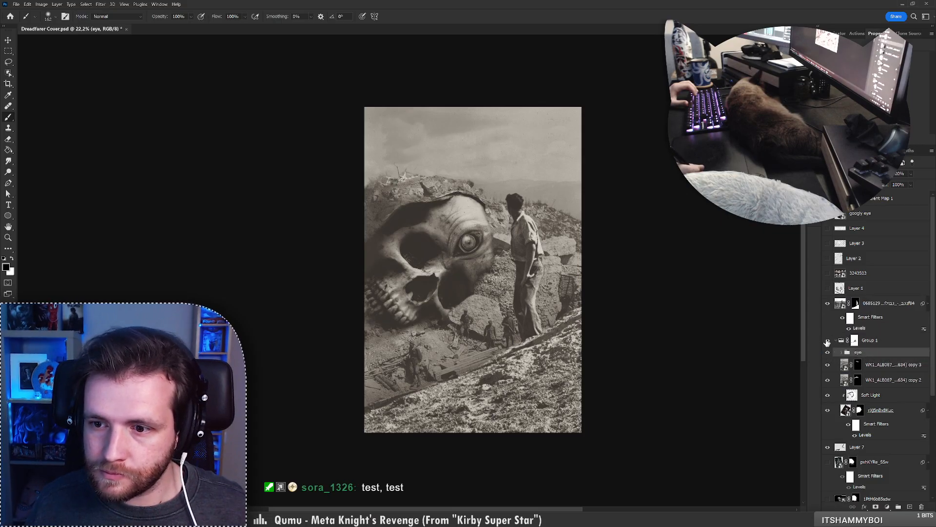
left_click(827, 341)
left_click(826, 341)
Try painting on Group 1's mask with a hard round brush at the skull's edge beside the eye
left_click(855, 341)
key("z")
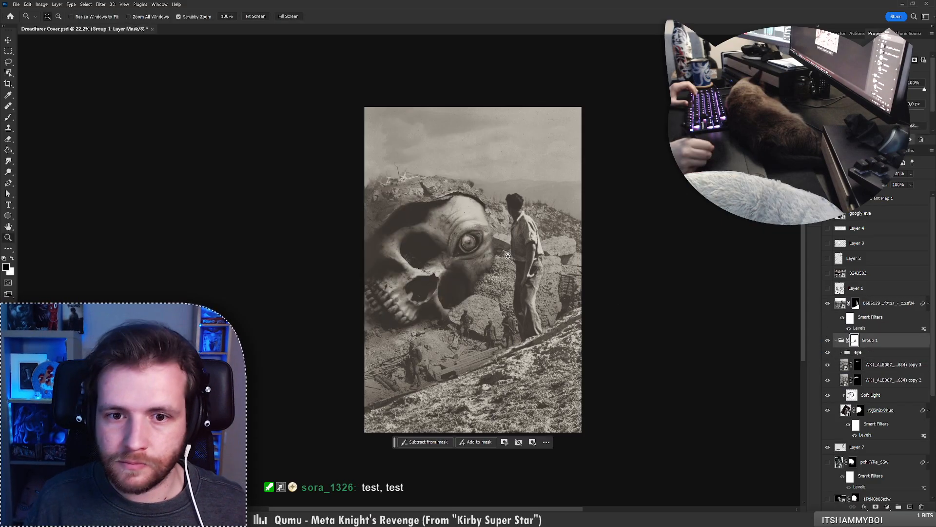
left_click_drag(508, 256, 529, 255)
key("b")
right_click(507, 232)
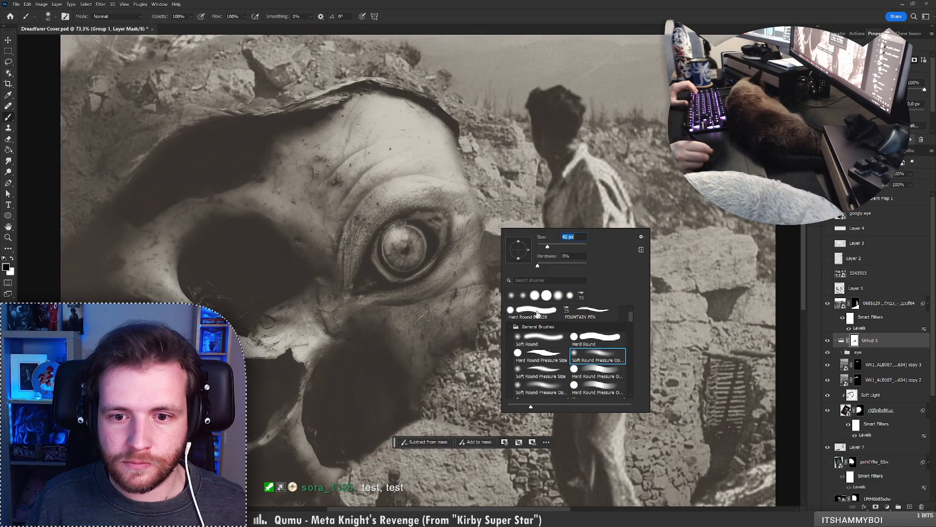
left_click(537, 312)
left_click(490, 243)
key("ctrl+z")
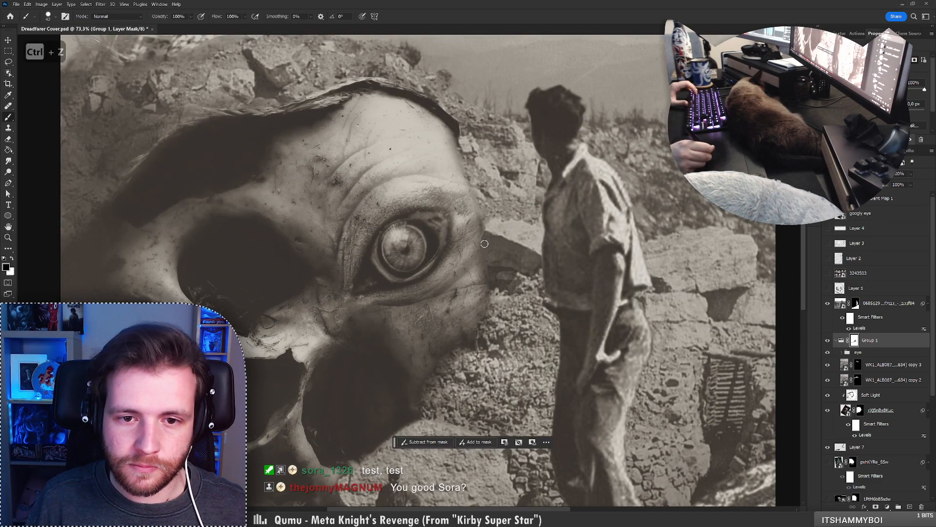
left_click_drag(496, 238, 458, 239)
Add a new Soft Light layer above the eye group in Group 1 and paint black shading along the skull's edge beside the eye
left_click(877, 352)
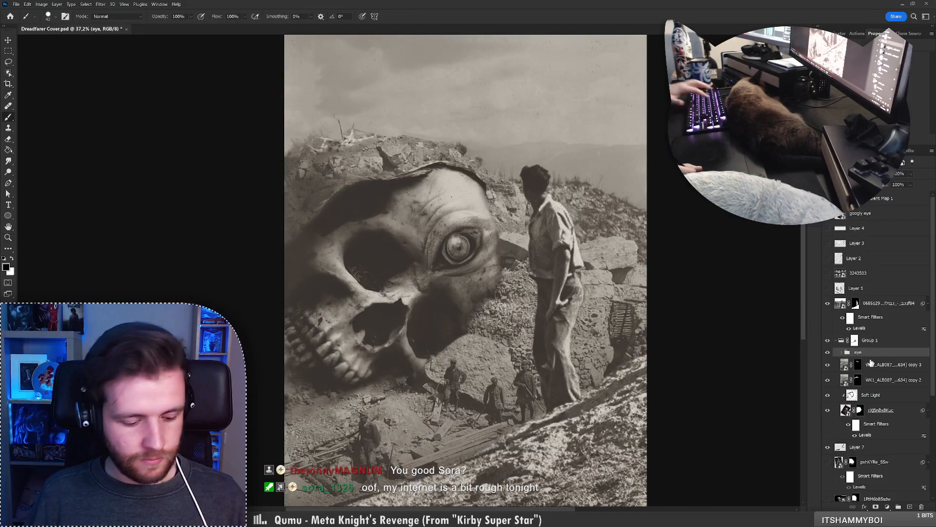
left_click_drag(870, 394, 878, 357)
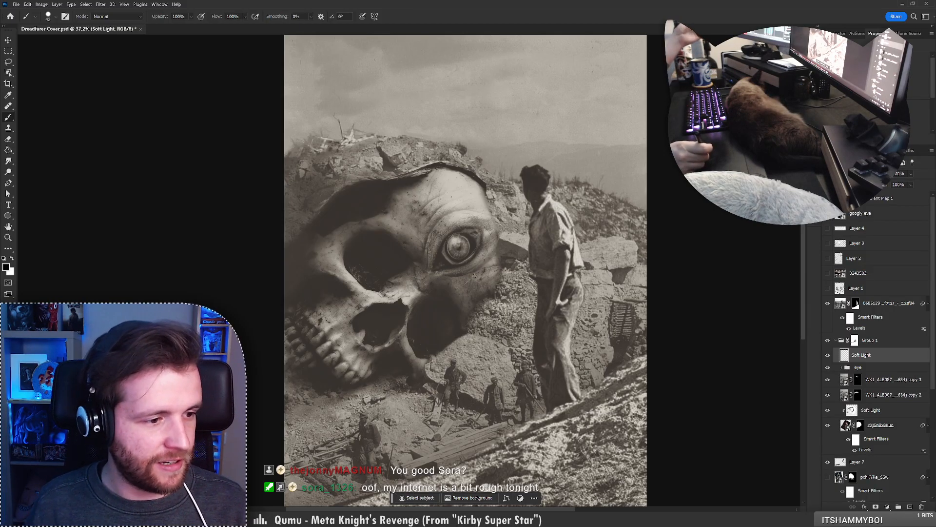
right_click(492, 268)
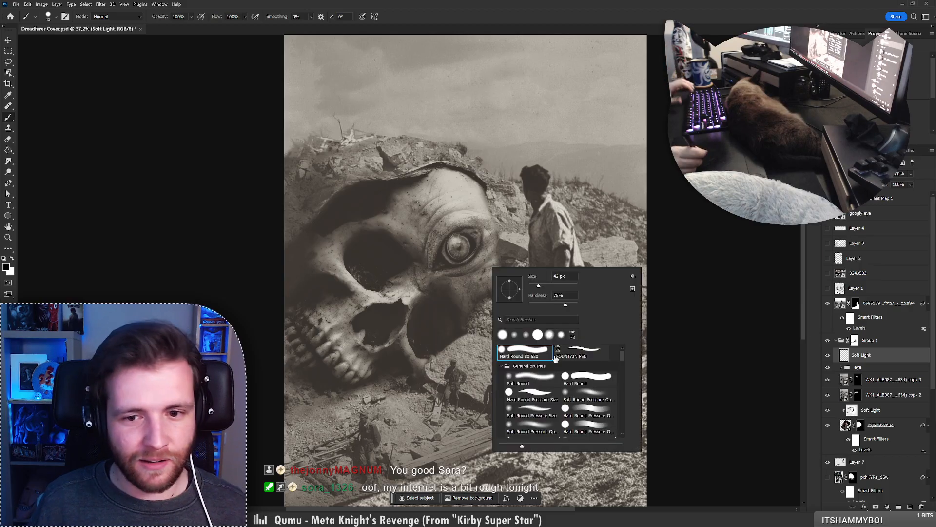
key("Return")
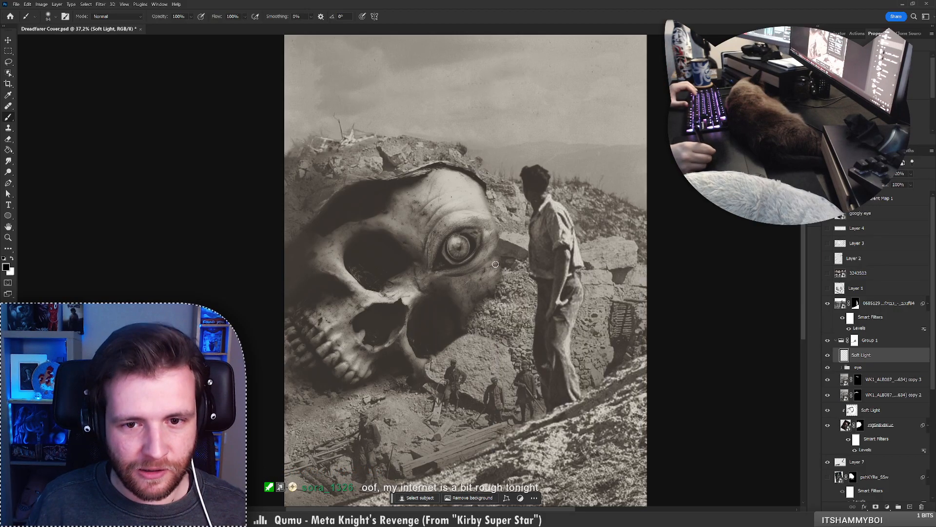
key("ctrl+z")
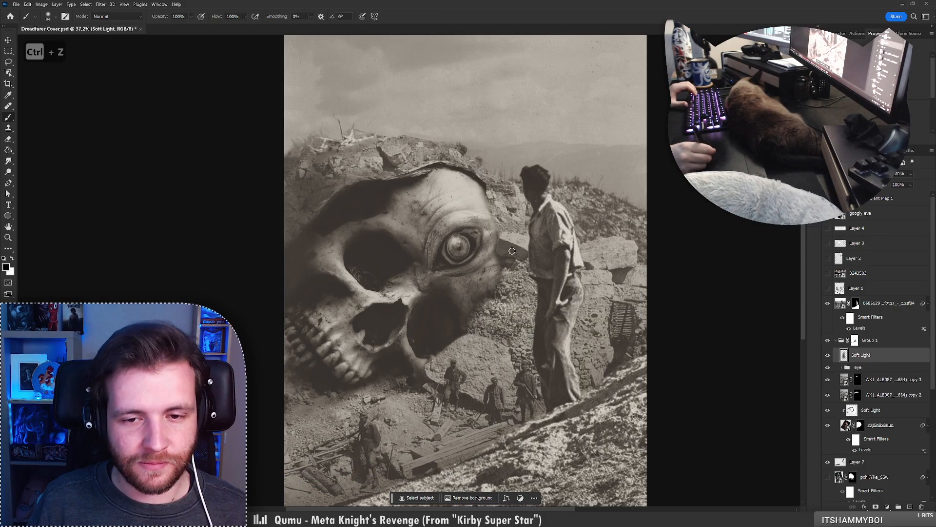
key("ctrl+z")
left_click_drag(497, 257, 498, 232)
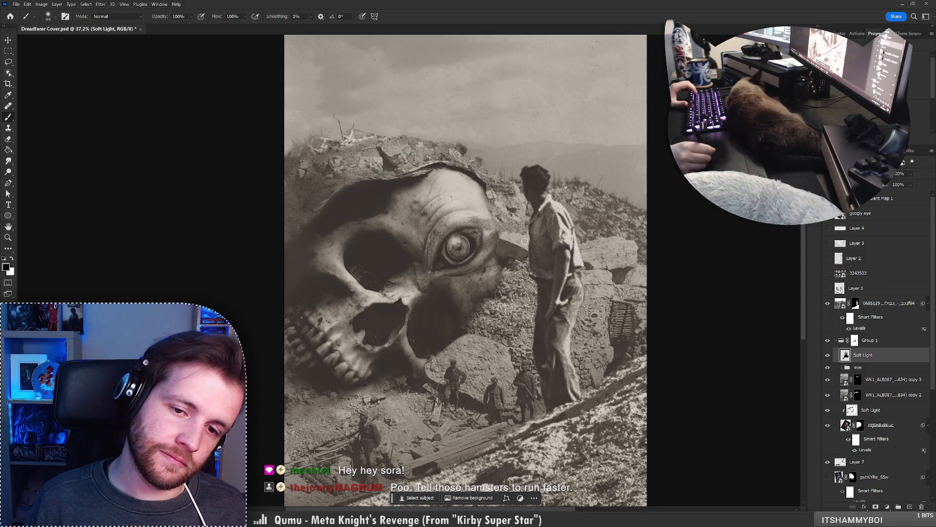
left_click_drag(496, 232, 440, 232)
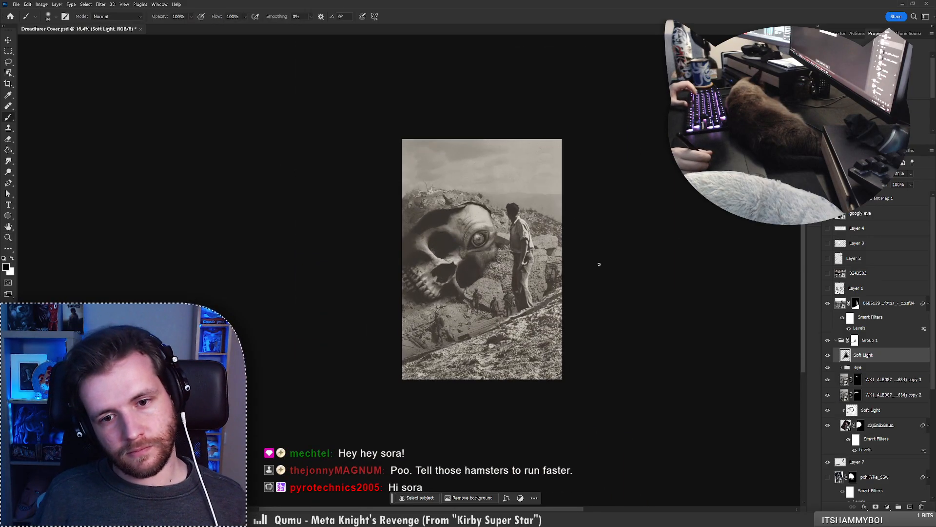
Examine the workers and wooden debris in the dig site below the skull up close
key("z")
mouse_move(467, 302)
left_mouse_down()
mouse_move(503, 291)
mouse_move(482, 293)
left_mouse_up()
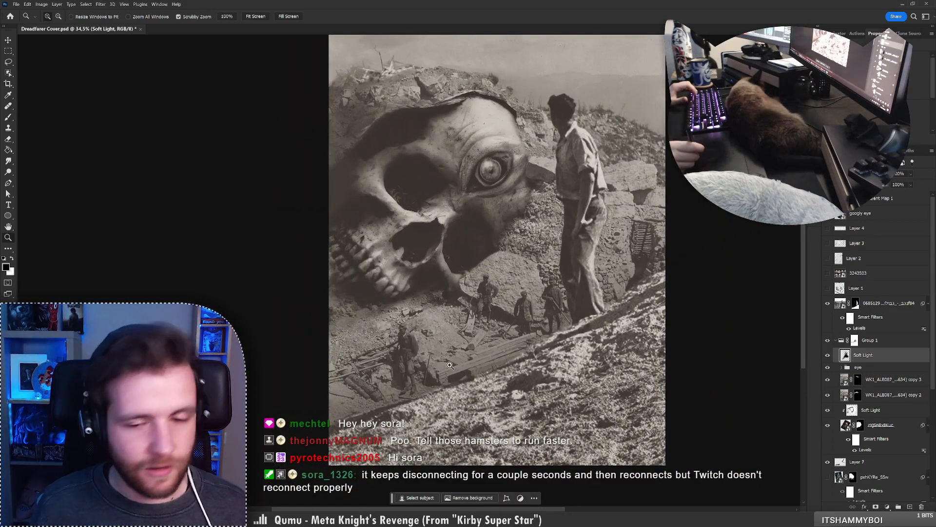
left_click_drag(395, 385, 414, 385)
key("b")
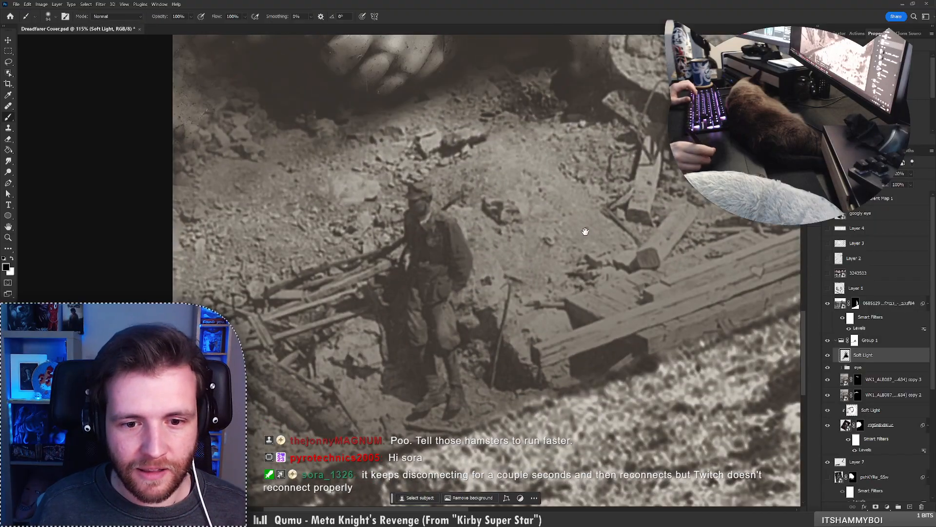
mouse_move(309, 457)
left_mouse_down()
mouse_move(357, 364)
mouse_move(231, 389)
left_mouse_up()
key("z")
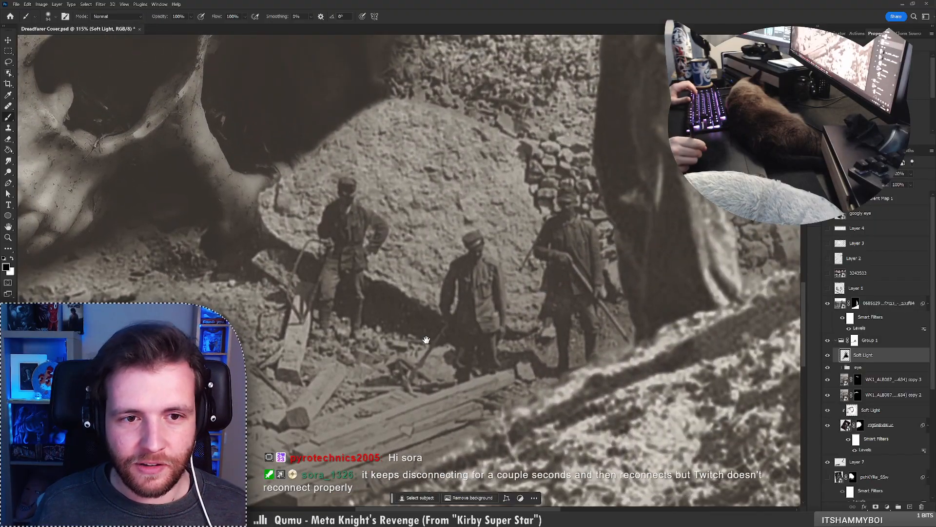
left_click_drag(446, 304, 380, 306)
key("b")
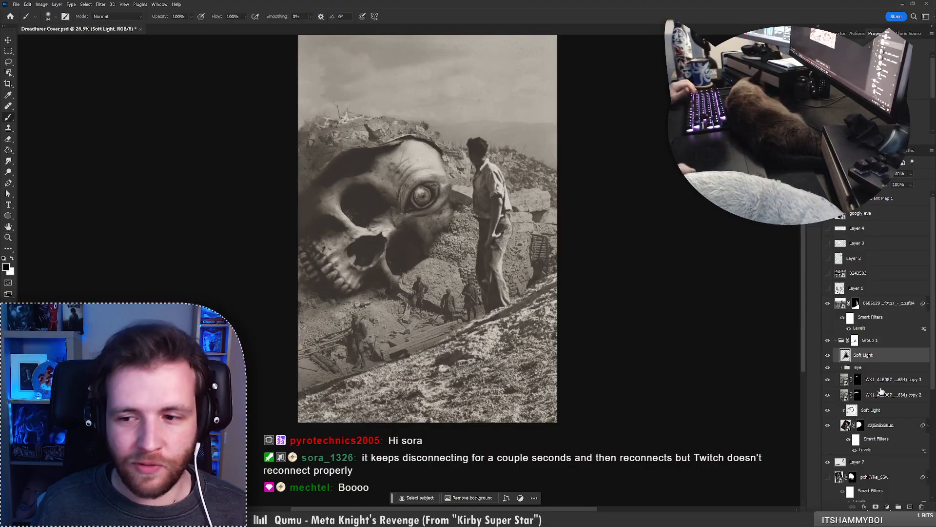
Isolate the original WK1_ALB087 photo layer to examine its workers and terrain, and restore the other layers' visibility
scroll(902, 429, "down", 5)
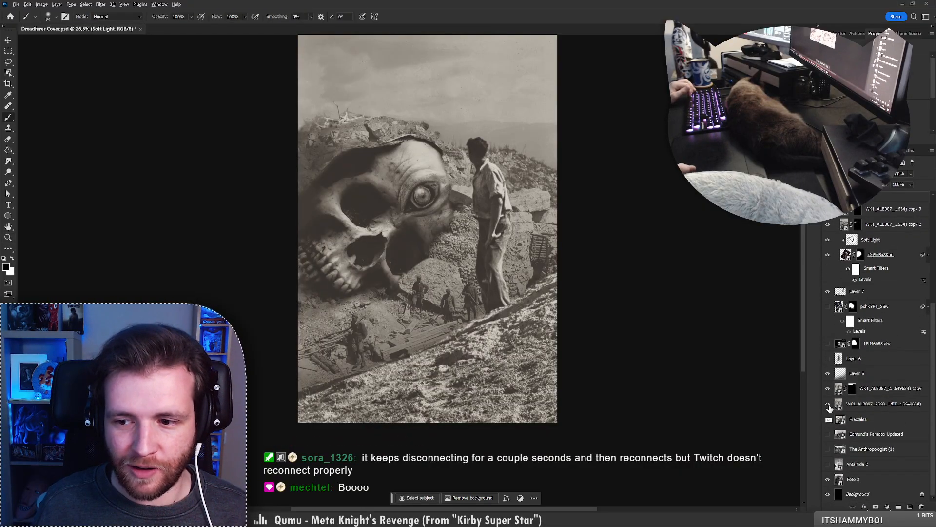
left_click(827, 404, "alt")
key("z")
left_click_drag(341, 229, 437, 229)
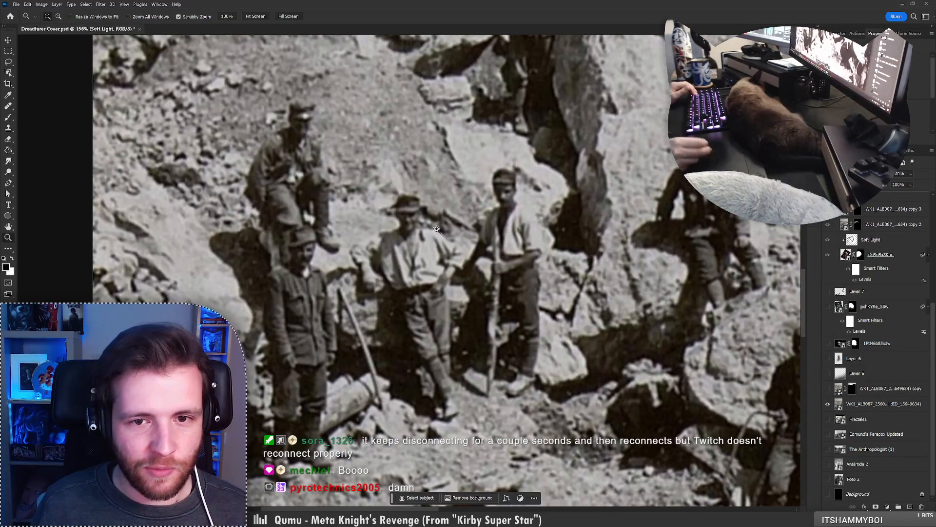
left_click_drag(446, 299, 385, 297)
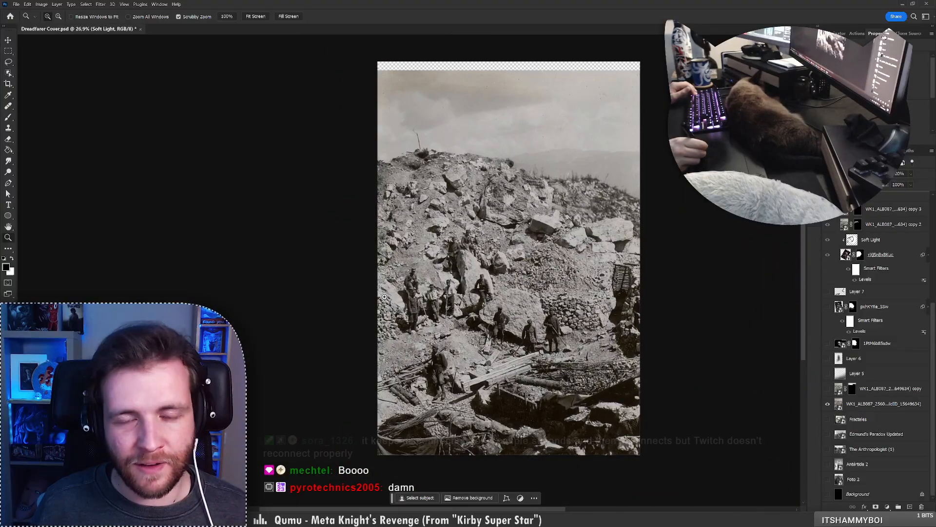
key("ctrl+z")
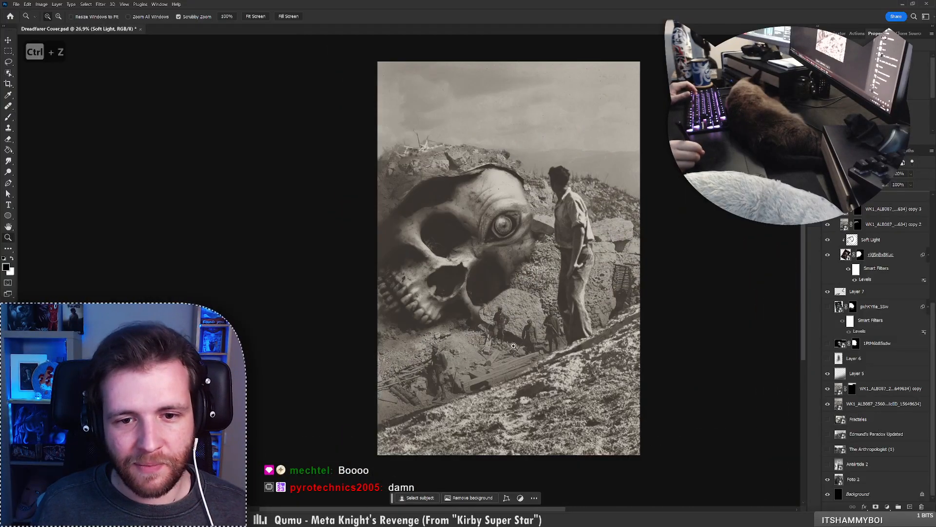
Hide Layer 5 after comparing the image with and without it, and check the masked WK1_ALB087 copy layer's contribution
left_click_drag(513, 346, 536, 334)
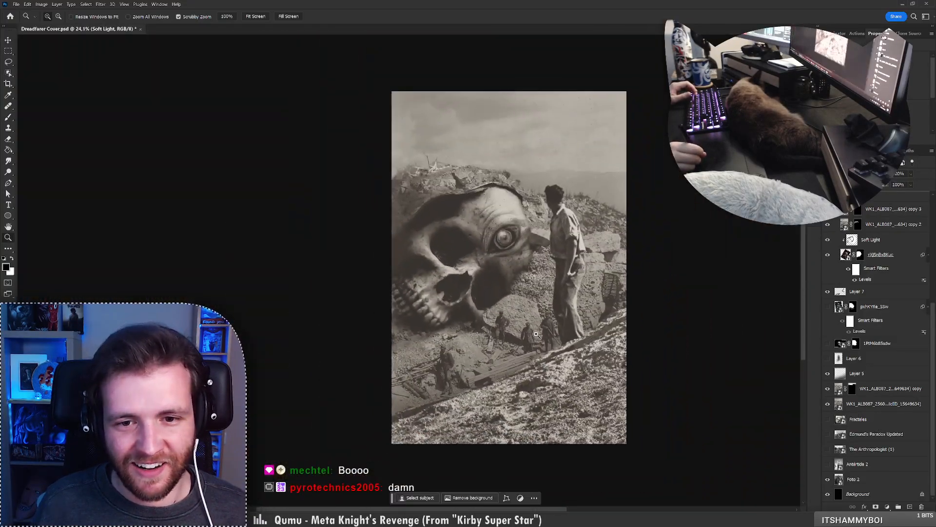
key("b")
left_click(828, 373)
left_click(828, 373)
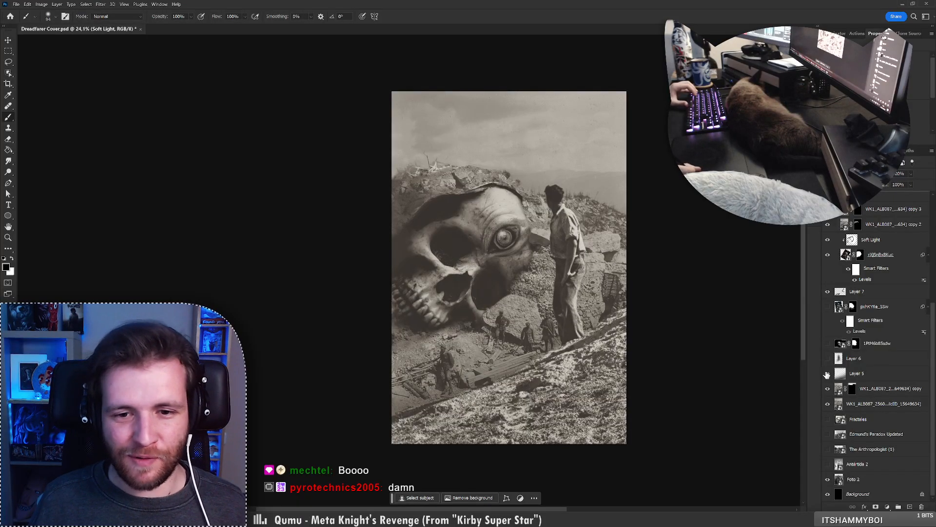
left_click(827, 373)
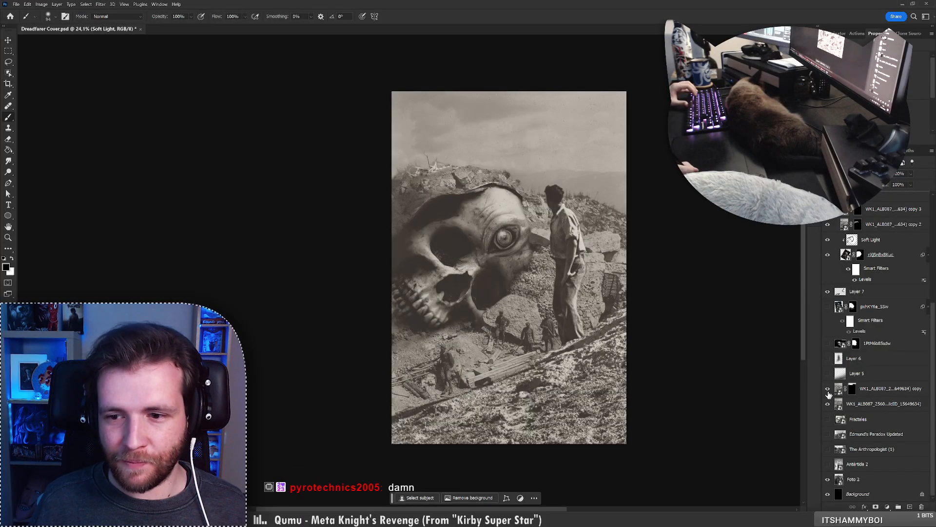
left_click(828, 389)
left_click(827, 390)
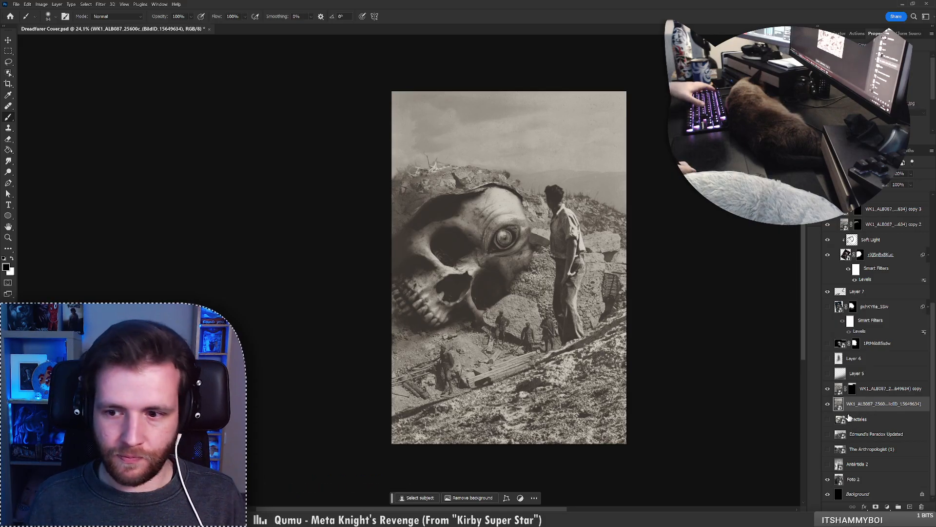
Try a Levels adjustment on the original WK1_ALB087 photo layer with input levels of 29, 1.21 and 237
key("ctrl+l")
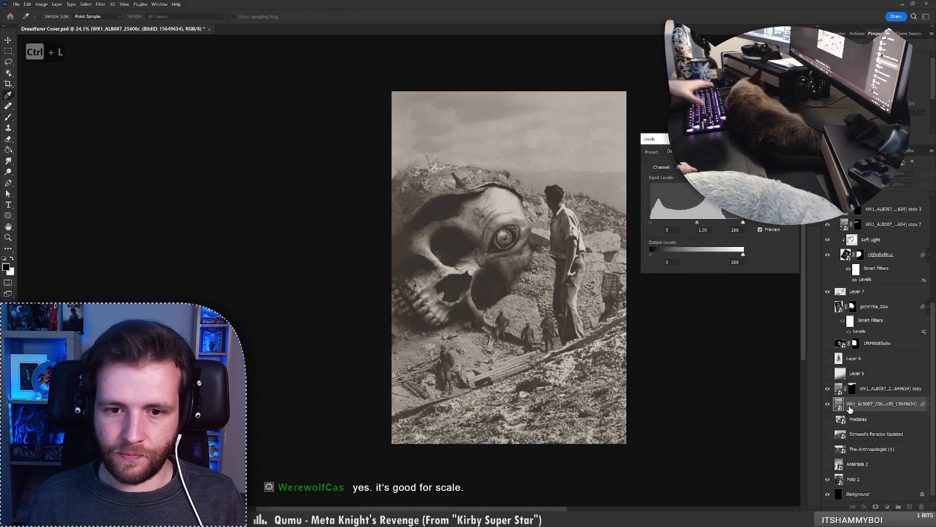
mouse_move(654, 224)
left_mouse_down()
mouse_move(658, 237)
mouse_move(740, 230)
left_mouse_up()
type("1")
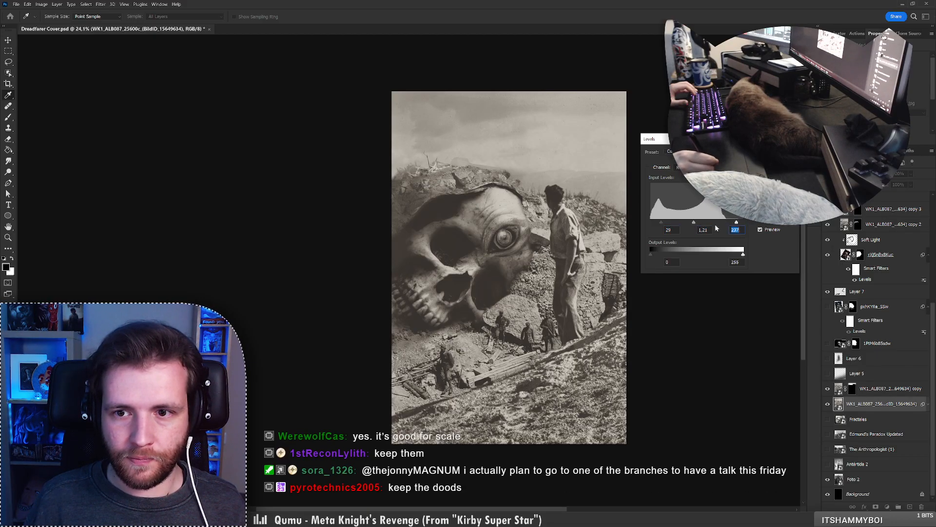
key("Tab")
mouse_move(699, 230)
left_mouse_down()
mouse_move(717, 231)
mouse_move(707, 231)
left_mouse_up()
key("Return")
key("b")
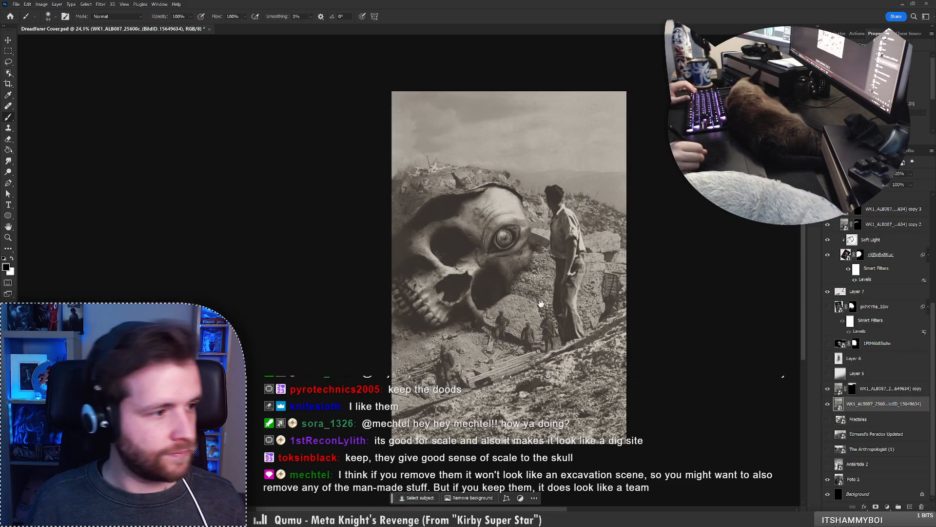
mouse_move(541, 302)
left_mouse_down()
mouse_move(526, 264)
mouse_move(507, 283)
left_mouse_up()
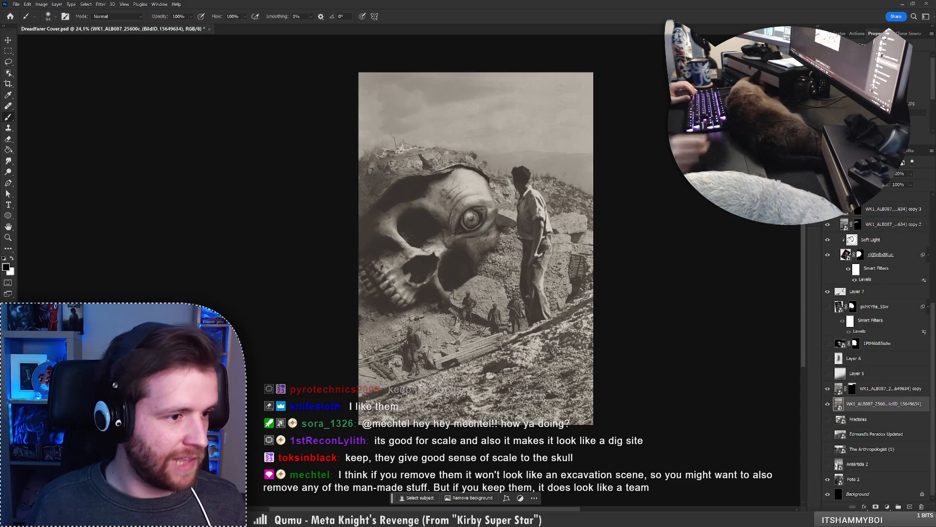
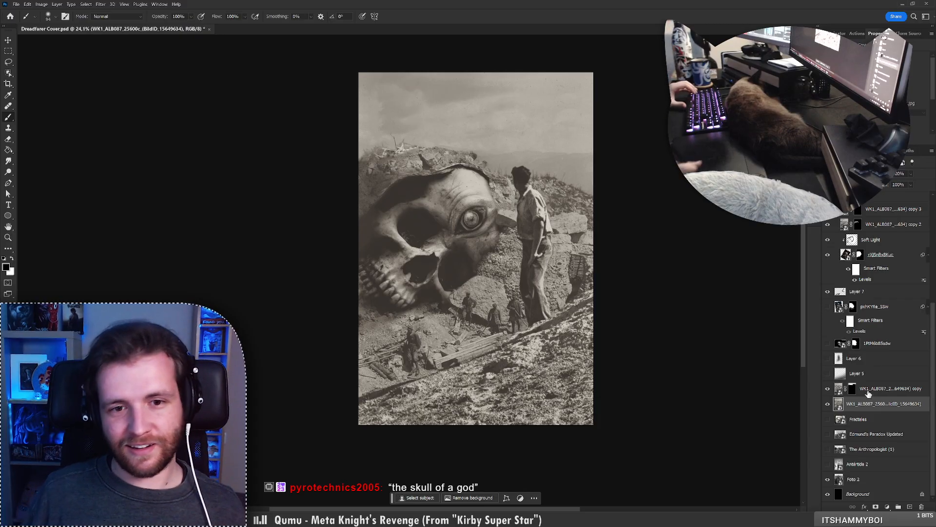
Compare the composition with and without the original WK1_ALB087 photo layer
left_click(828, 404)
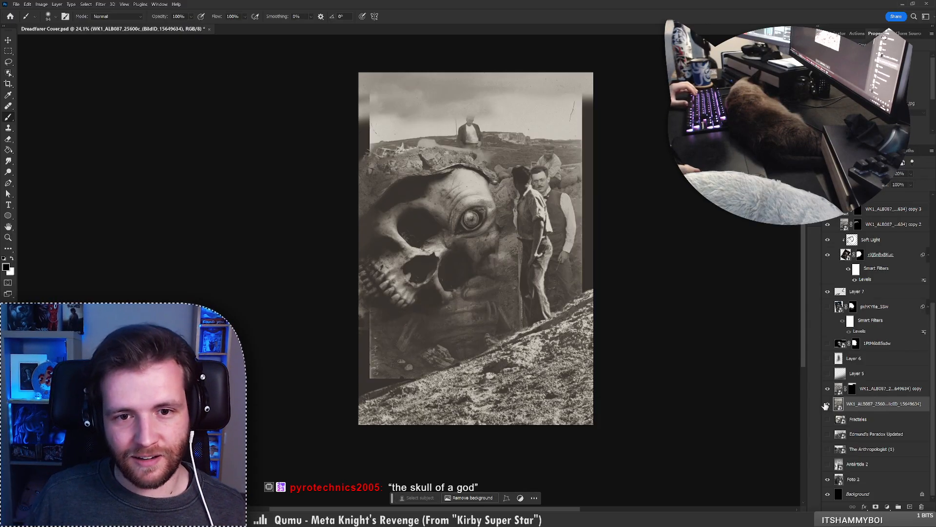
left_click(827, 404)
left_click(827, 404)
left_click(828, 404)
Delete the unused photo layers from Fractales down to Foto 2, leaving the Background layer in place
left_click(885, 420)
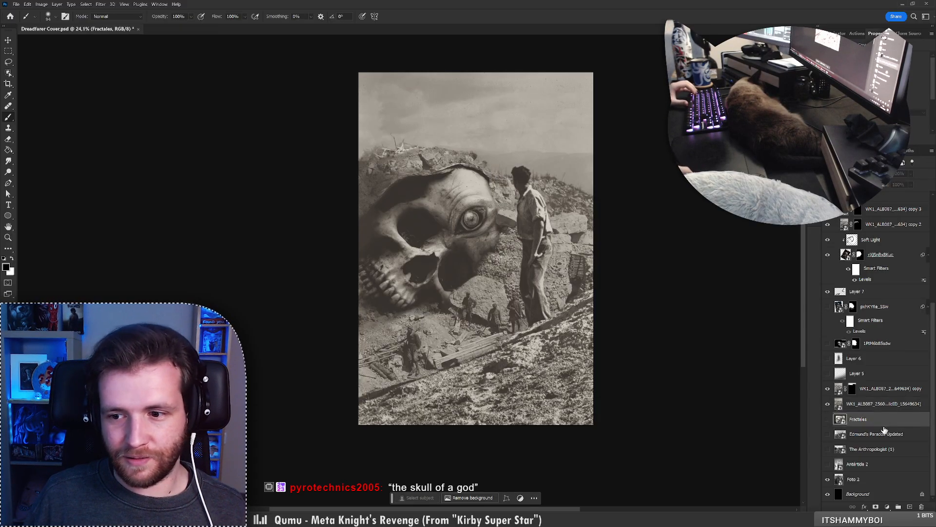
left_click(878, 478, "shift")
key("Delete")
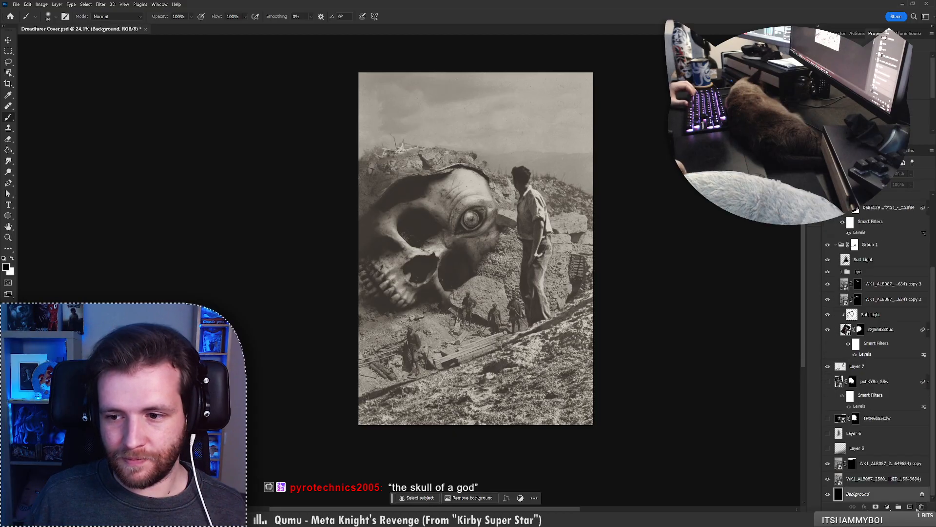
left_click(879, 477)
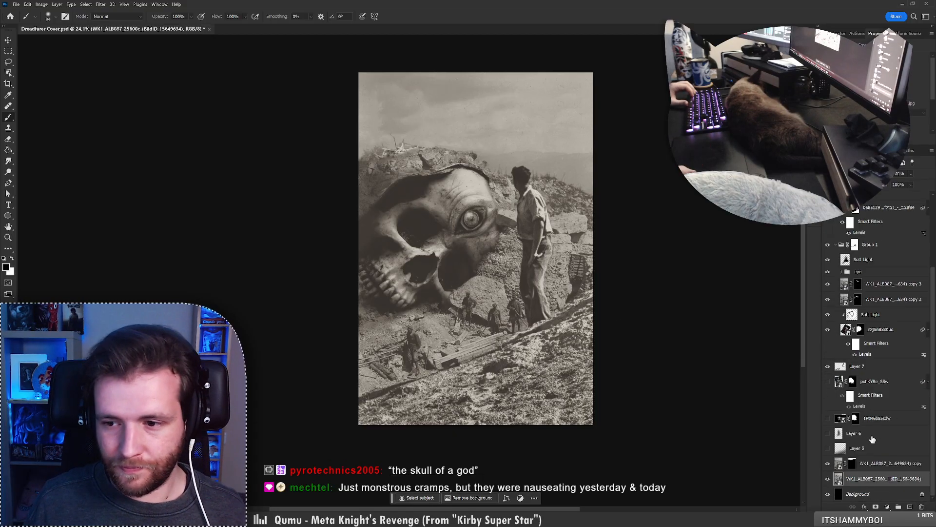
Delete the two hidden masked photo layers below Layer 7, along with the hidden Layer 6 after checking its contribution
left_click(876, 382)
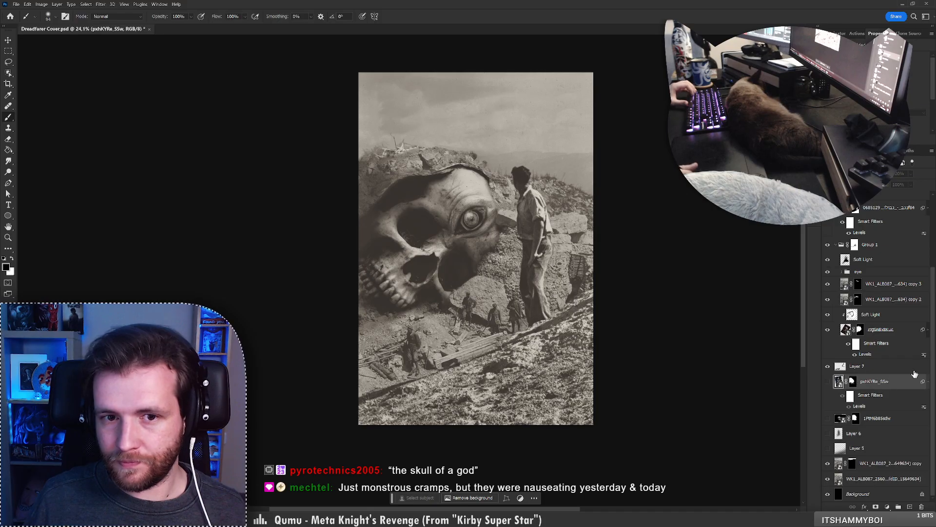
left_click(877, 419, "shift")
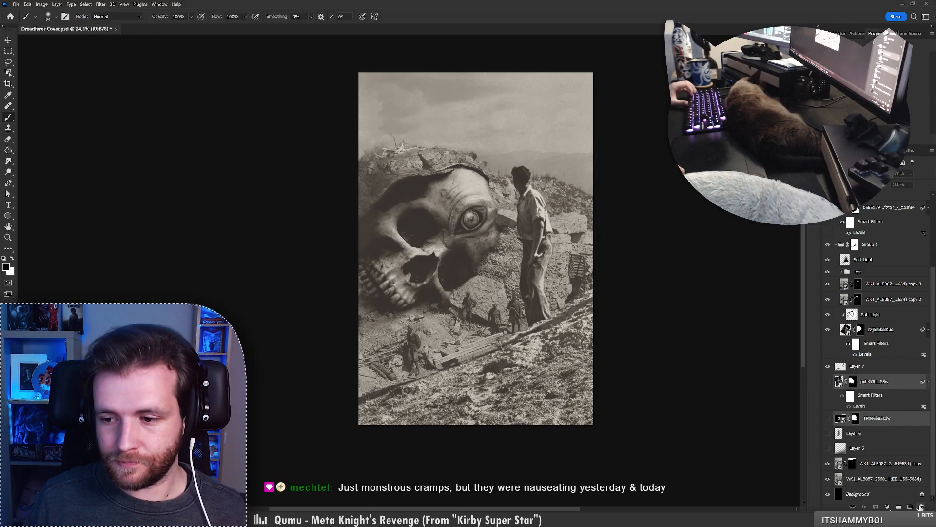
key("Delete")
left_click(827, 434)
left_click(827, 433)
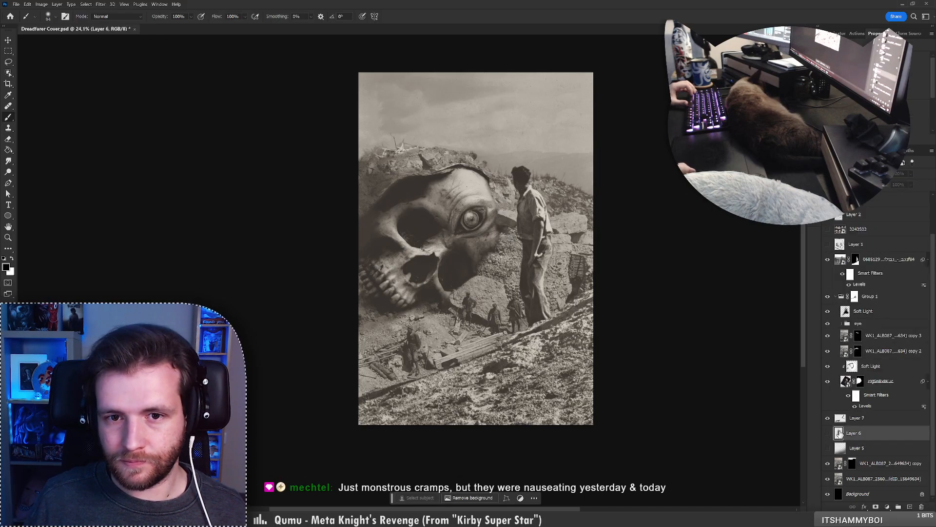
left_click(920, 505)
Make Layer 5 visible to darken the dig site below the skull
left_click(824, 448)
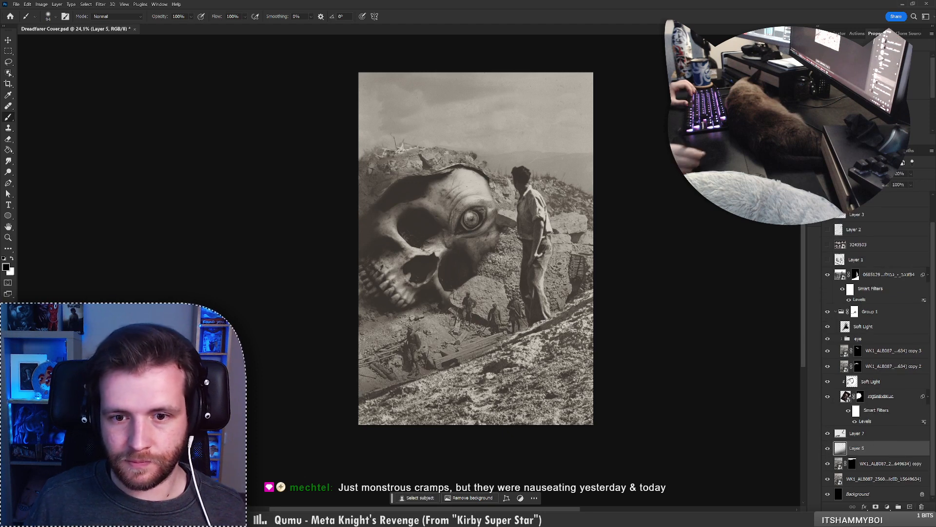
left_click_drag(569, 339, 567, 341)
scroll(878, 351, "up", 2)
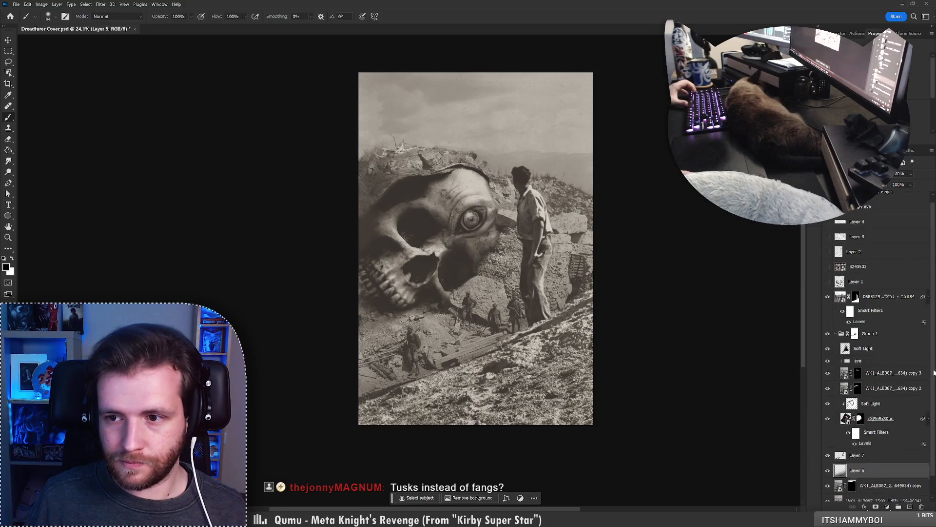
Compare the standing man's photo layer with and without its layer mask
left_click(855, 299, "shift")
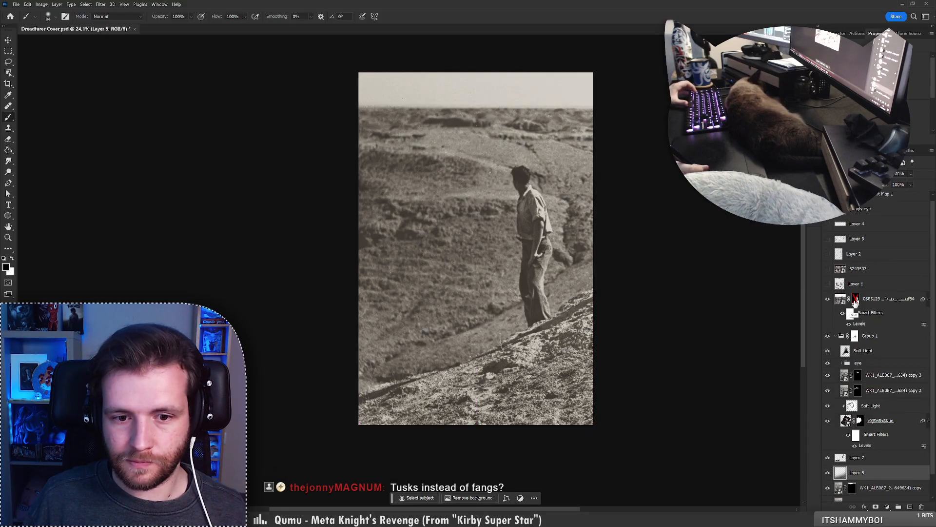
left_click(855, 300, "shift")
left_click(856, 299, "shift")
left_click(855, 299, "shift")
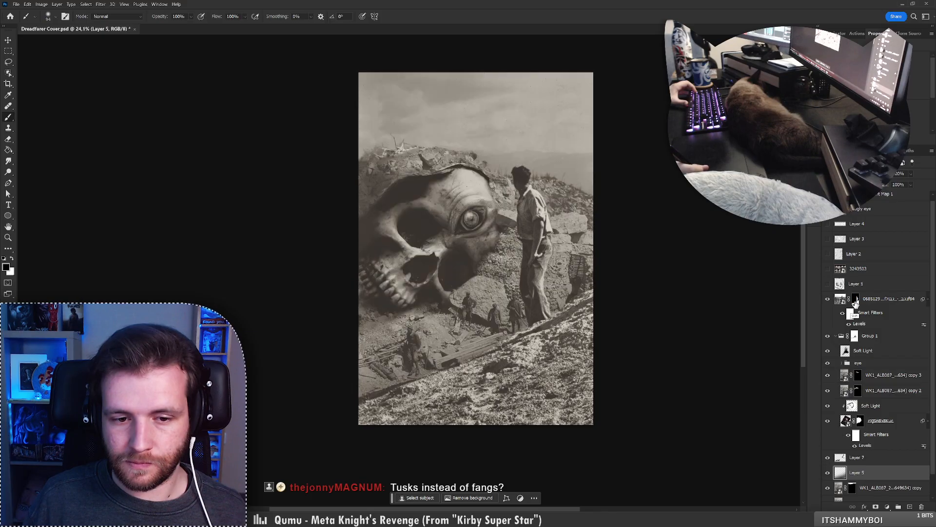
Refine the slope edge below the workers by painting on the standing man's layer mask with a larger hard round brush
left_click(855, 299)
key("z")
left_click_drag(361, 400, 385, 401)
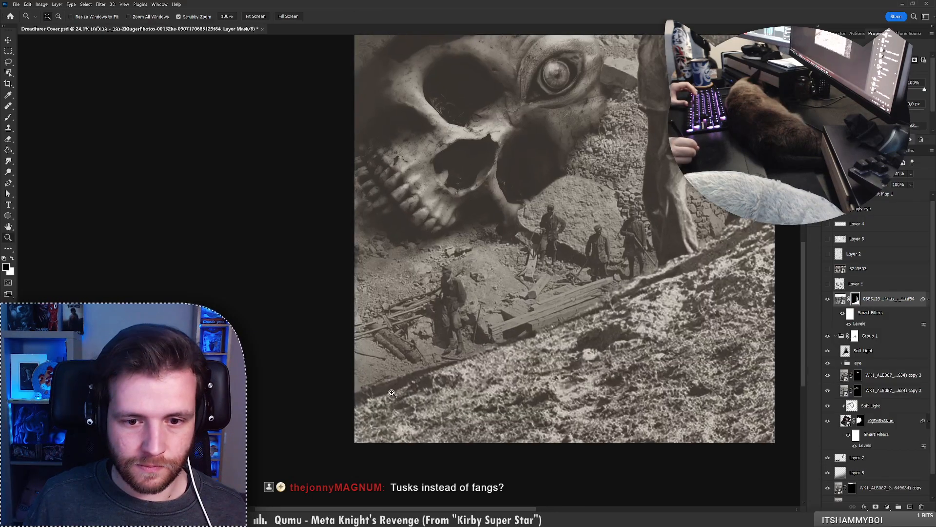
key("b")
right_click(530, 360)
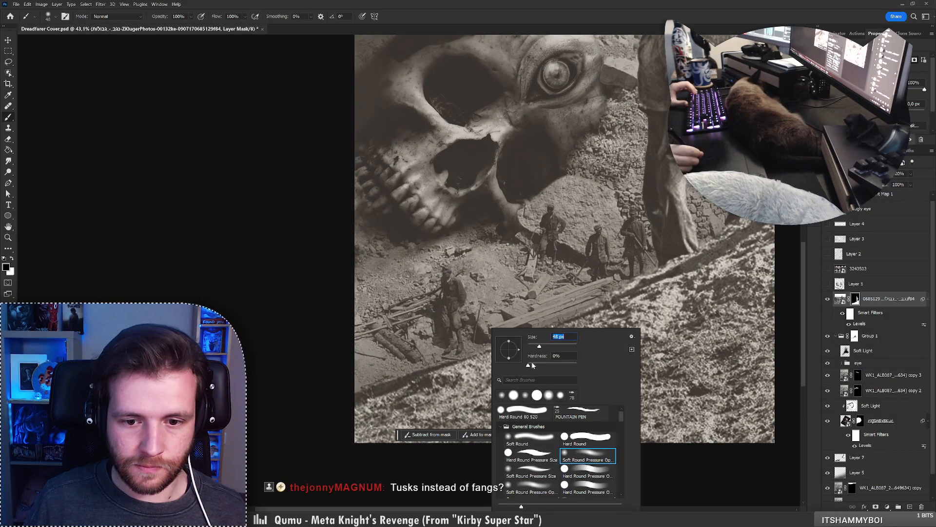
left_click(522, 412)
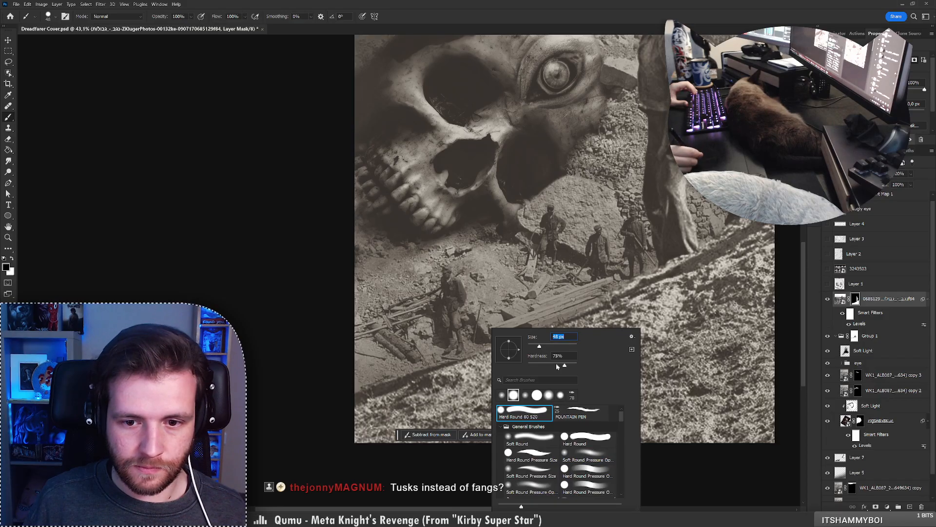
type("100")
key("Return")
key("ctrl+z")
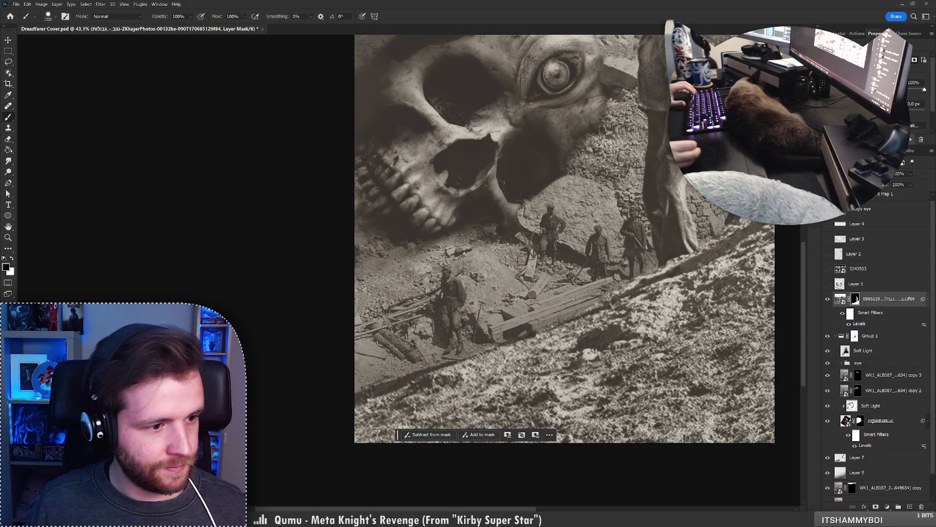
key("x")
mouse_move(412, 373)
left_mouse_down()
mouse_move(378, 341)
mouse_move(388, 349)
left_mouse_up()
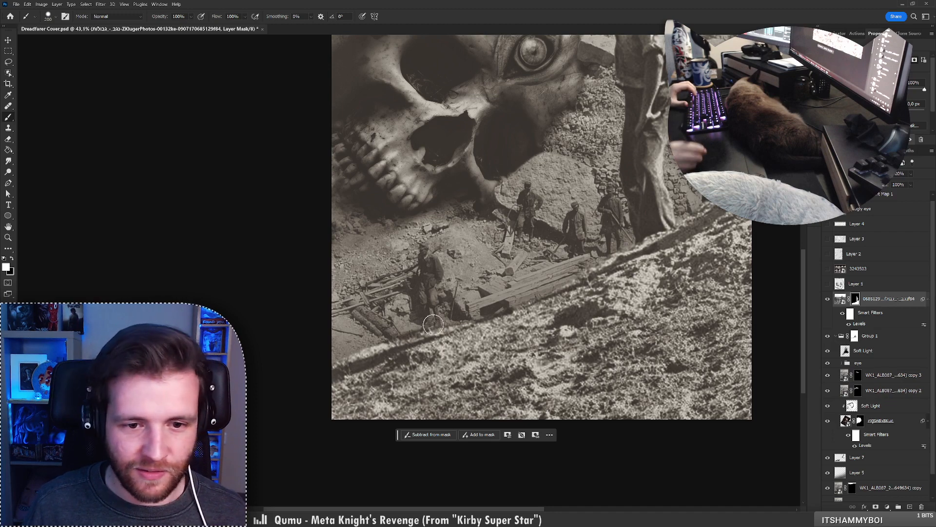
key("x")
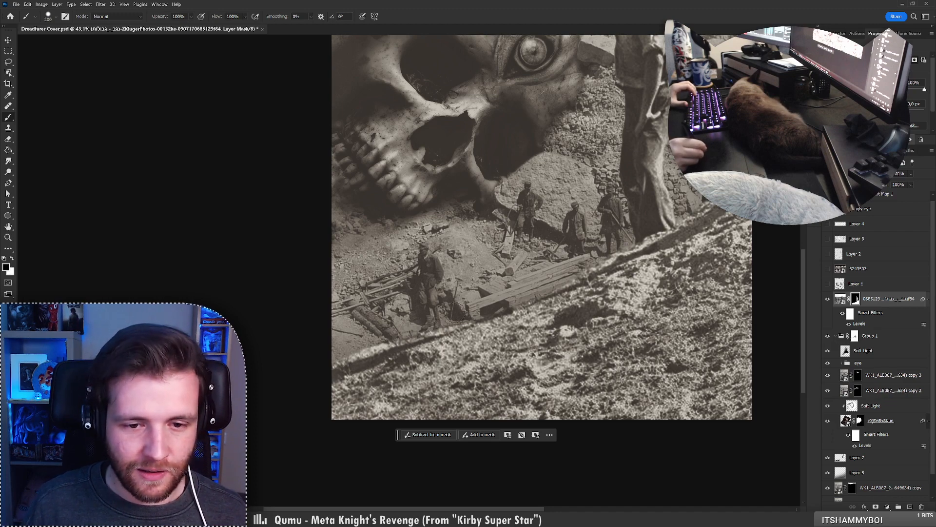
Examine the slope edge and the ground at the man's feet with the layer mask disabled and enabled
left_click(855, 298, "shift")
left_click(856, 299, "shift")
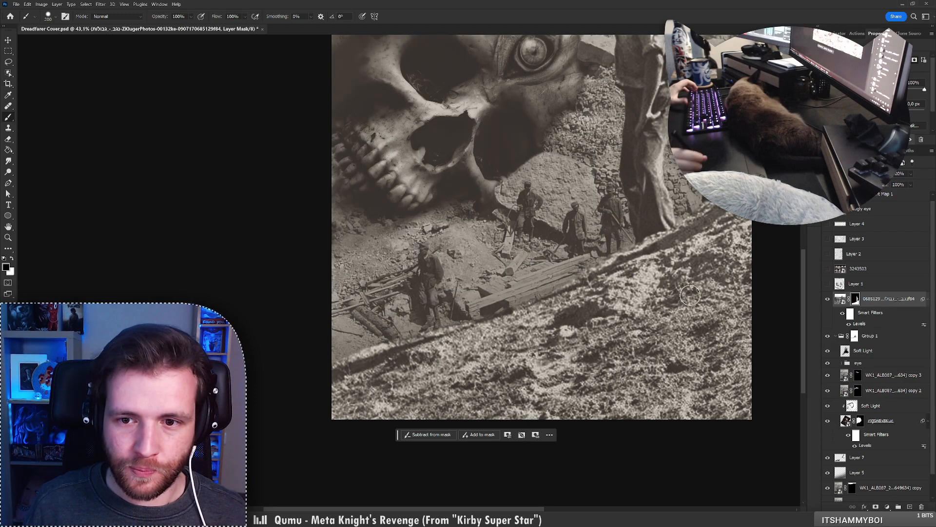
left_click_drag(706, 304, 493, 360)
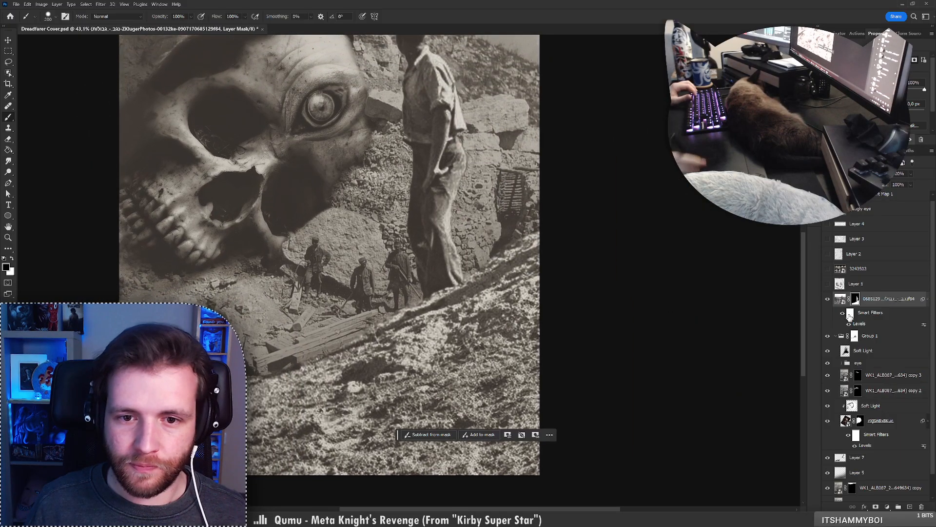
left_click(856, 299, "shift")
left_click(856, 299, "shift")
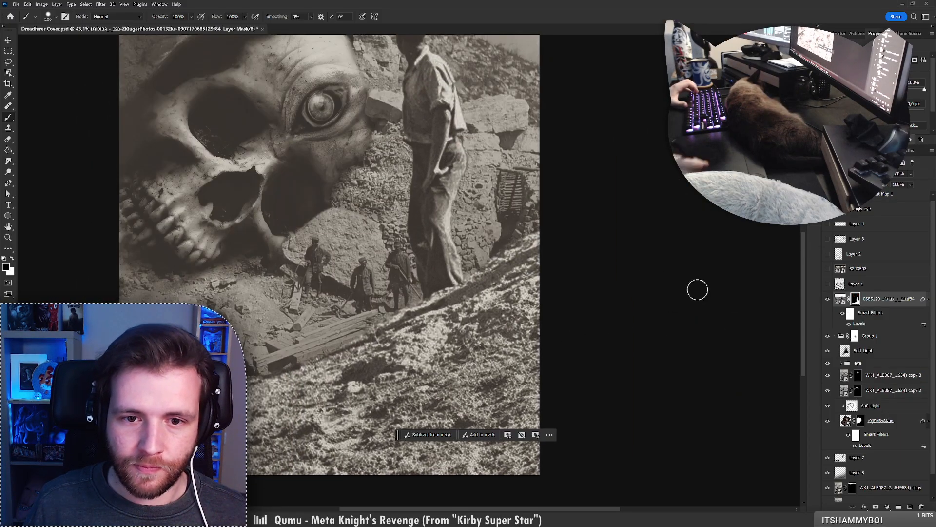
key("x")
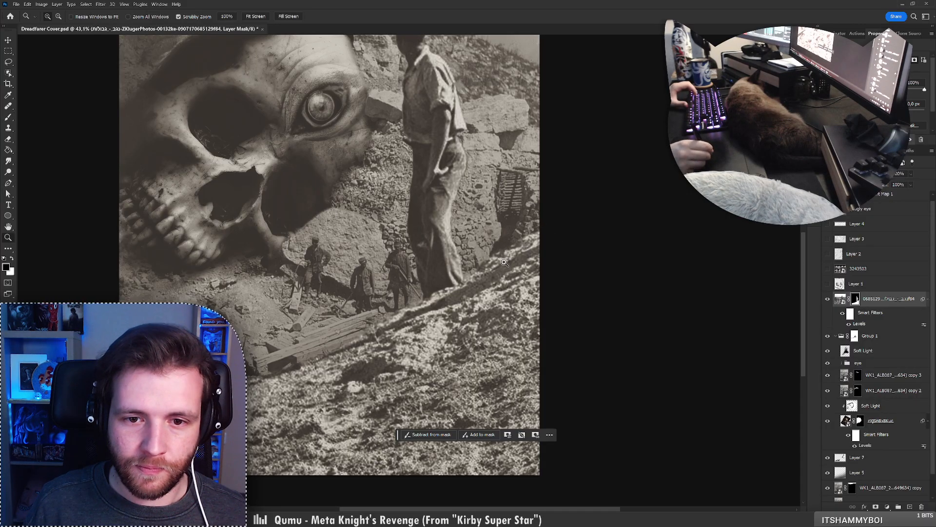
left_click_drag(503, 262, 468, 265)
Duplicate the standing man's photo layer, disable the copy's mask and shift the copy up and to the left
key("ctrl+j")
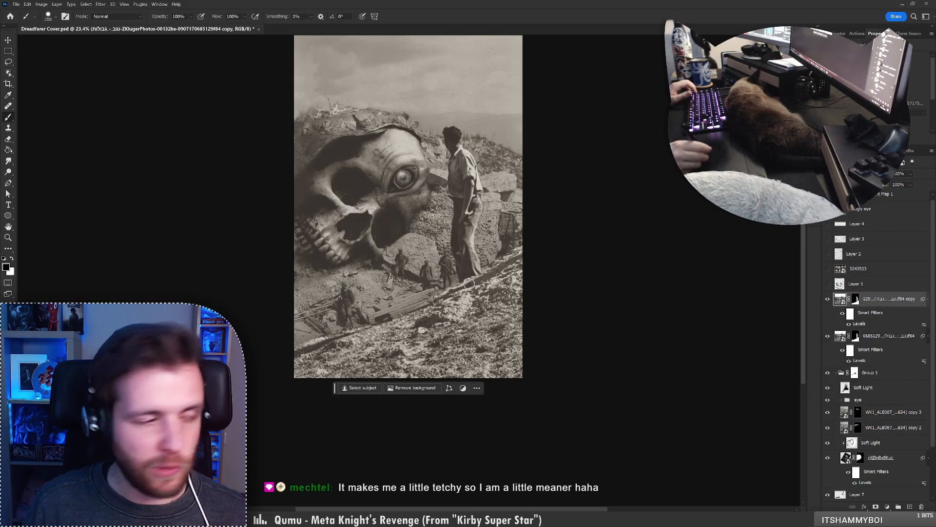
left_click(855, 301, "shift")
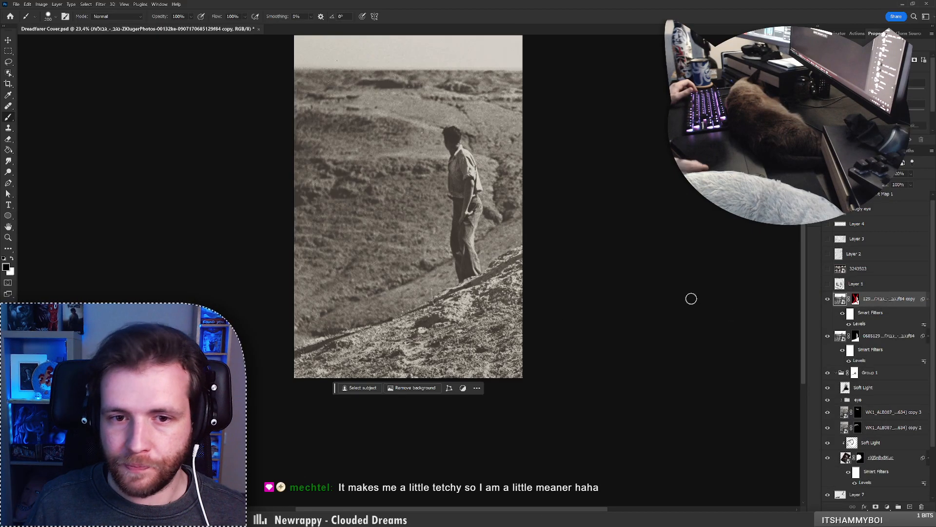
left_click_drag(504, 298, 463, 243)
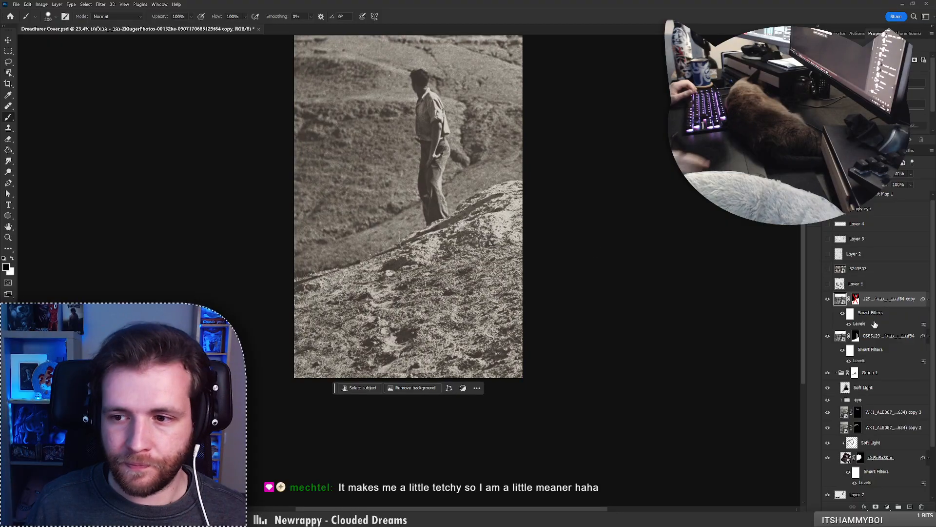
Clip the duplicate to the original man's photo layer, adjust its position and replace its mask with a fully black one
left_click(867, 318, "alt")
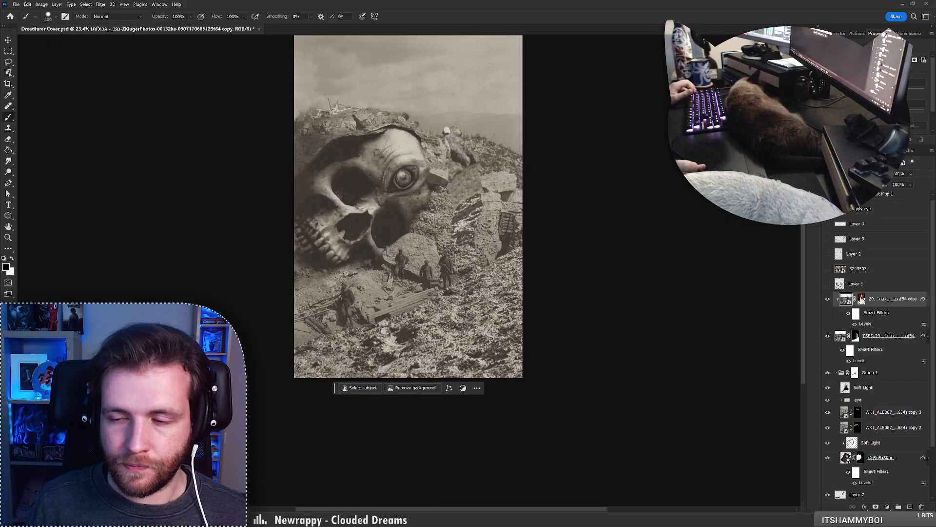
right_click(861, 299)
left_click(871, 313)
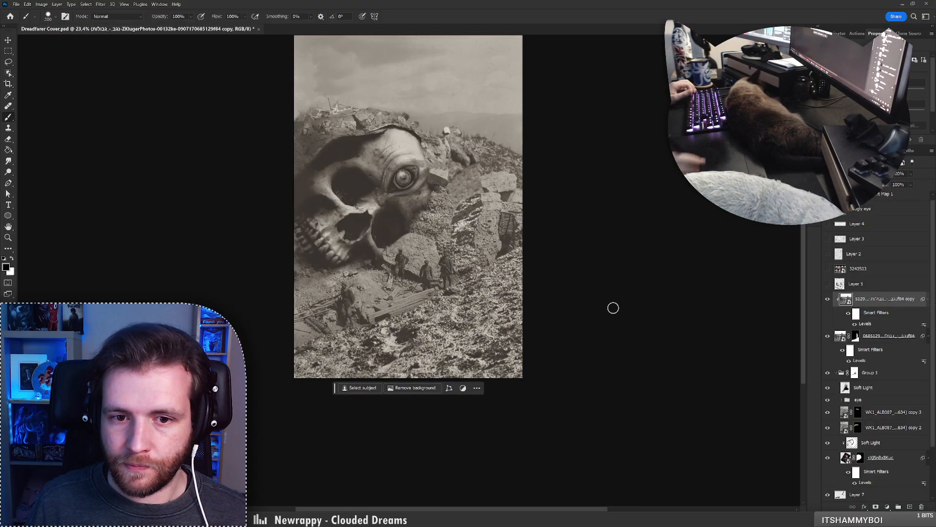
left_click_drag(571, 317, 520, 325)
left_click(880, 507)
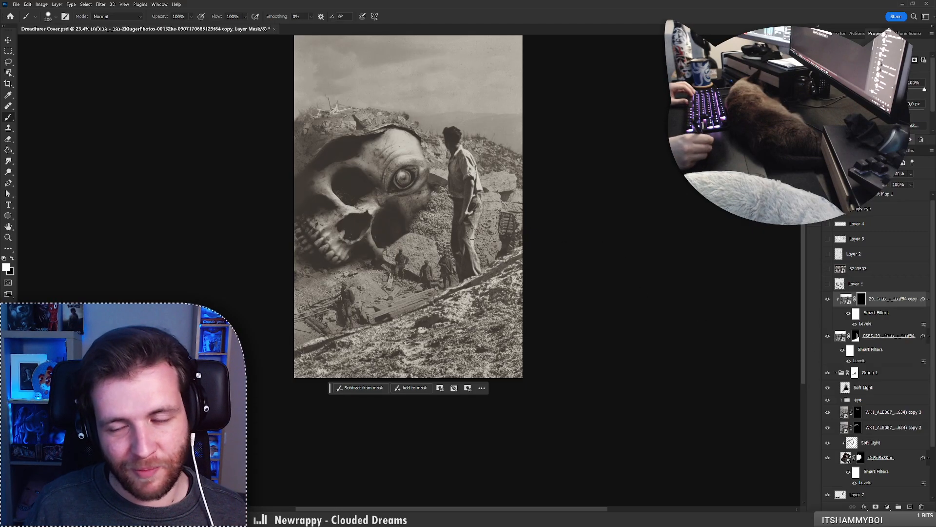
key("x")
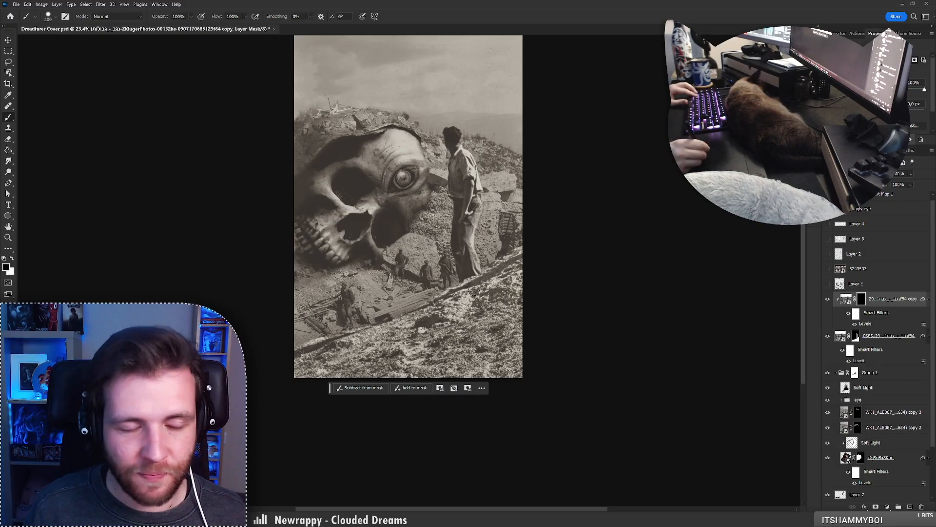
key("x")
left_click_drag(481, 285, 525, 256)
key("ctrl+z")
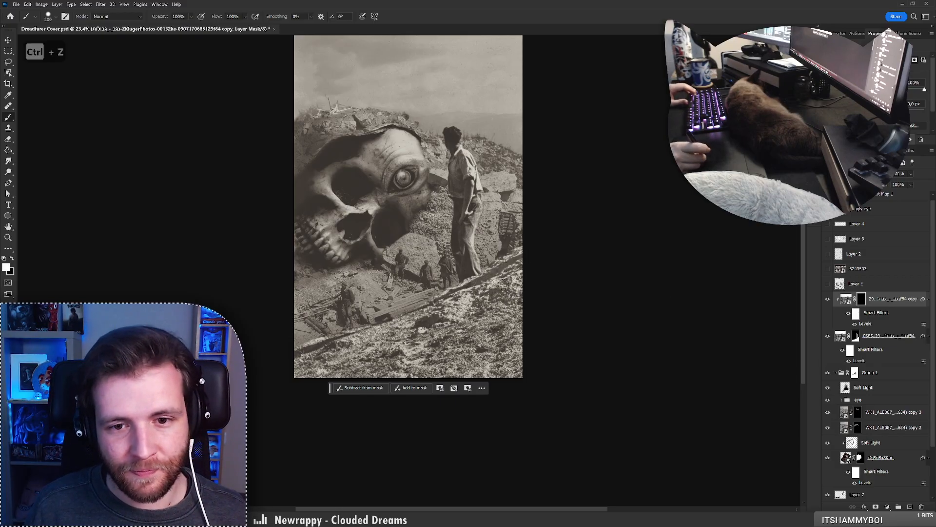
right_click(504, 283)
key("Escape")
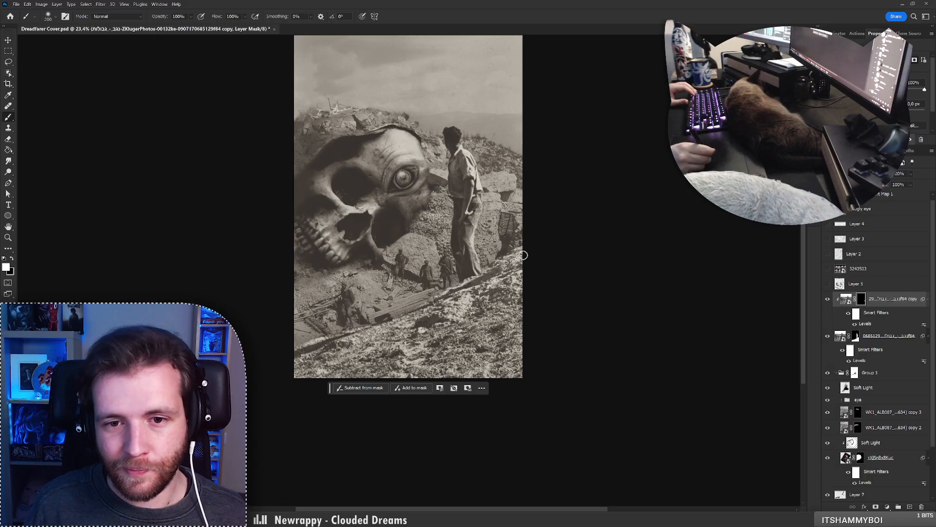
Paint white on the clipped copy's mask along the slope ridge to the right of the man's feet to reveal its ground texture
left_click_drag(523, 255, 429, 308)
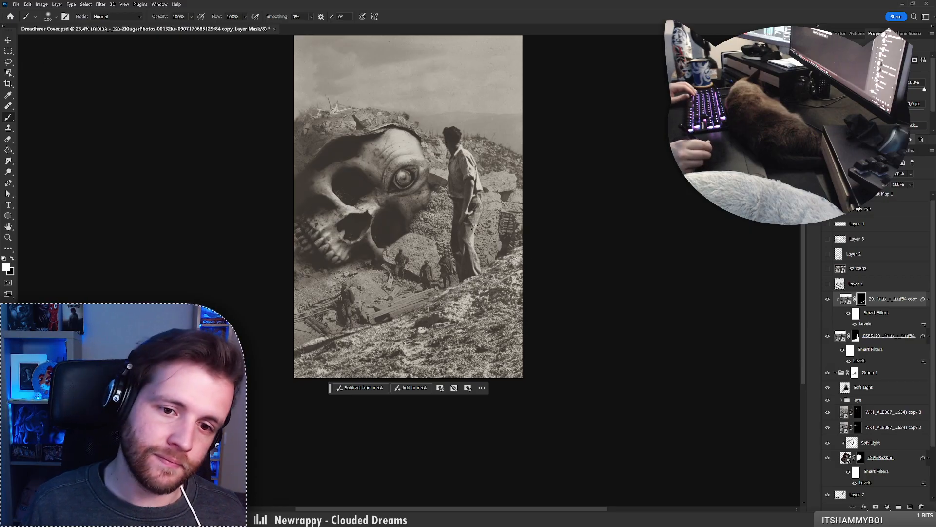
key("ctrl+z")
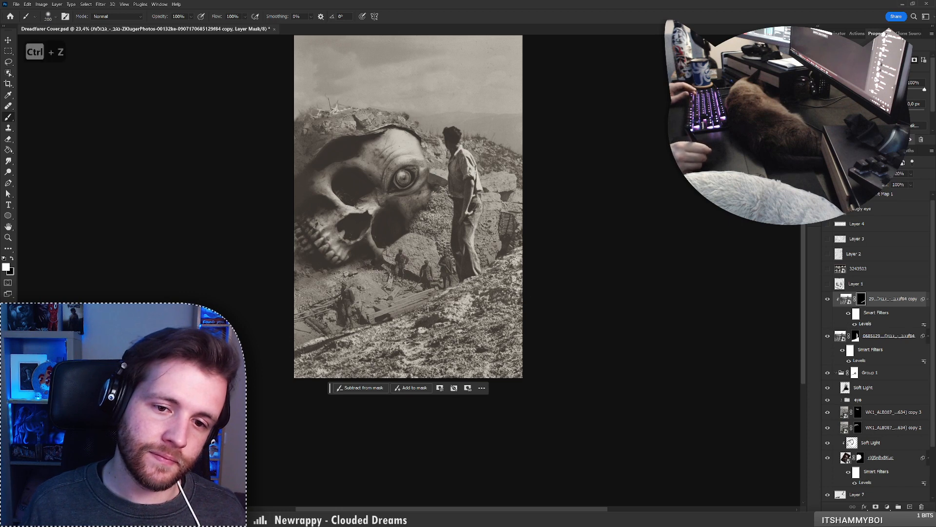
left_click_drag(531, 244, 541, 257)
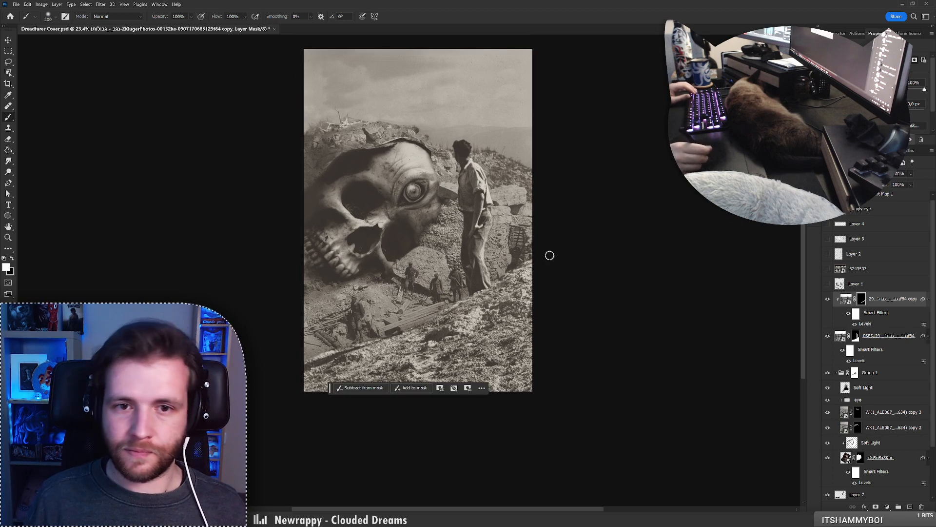
Try merging the man's photo layer with its clipped copy and softening the result with a 5.6-pixel Gaussian Blur
left_click(897, 338)
left_click(888, 302, "shift")
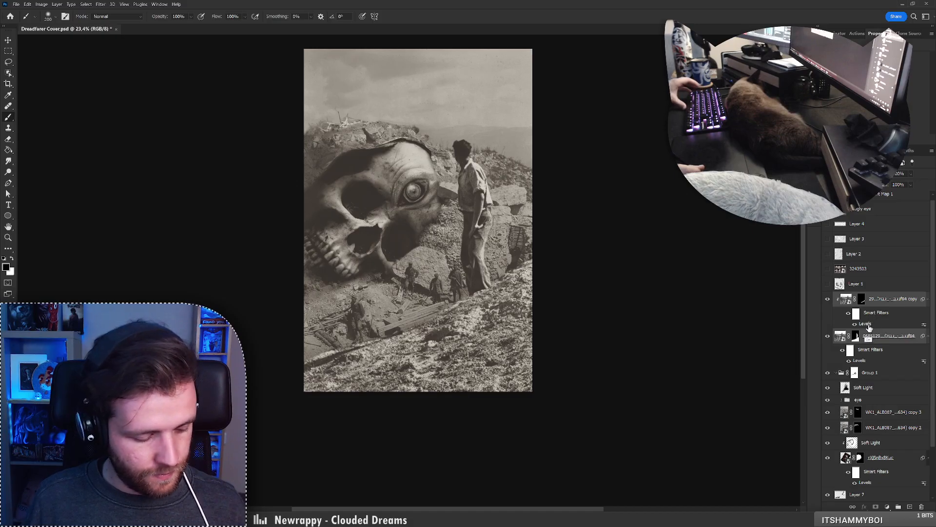
key("ctrl+backslash")
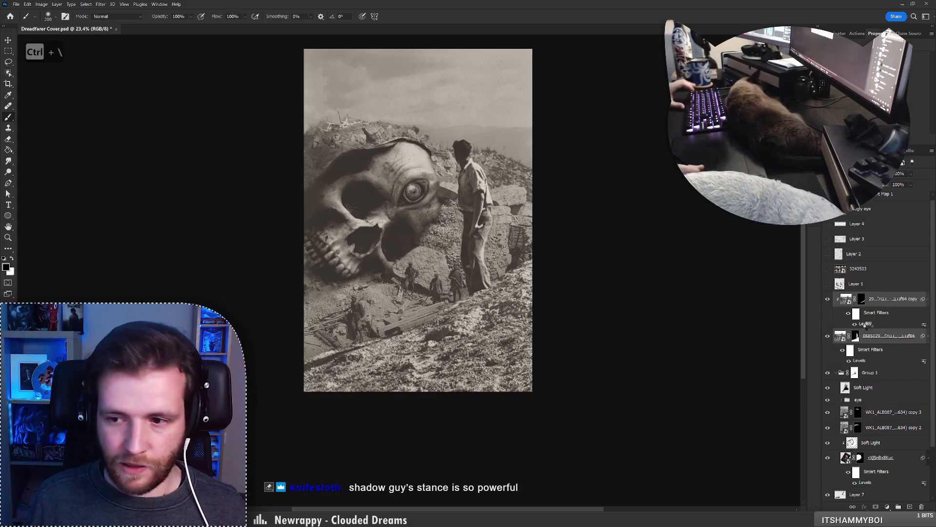
key("ctrl+e")
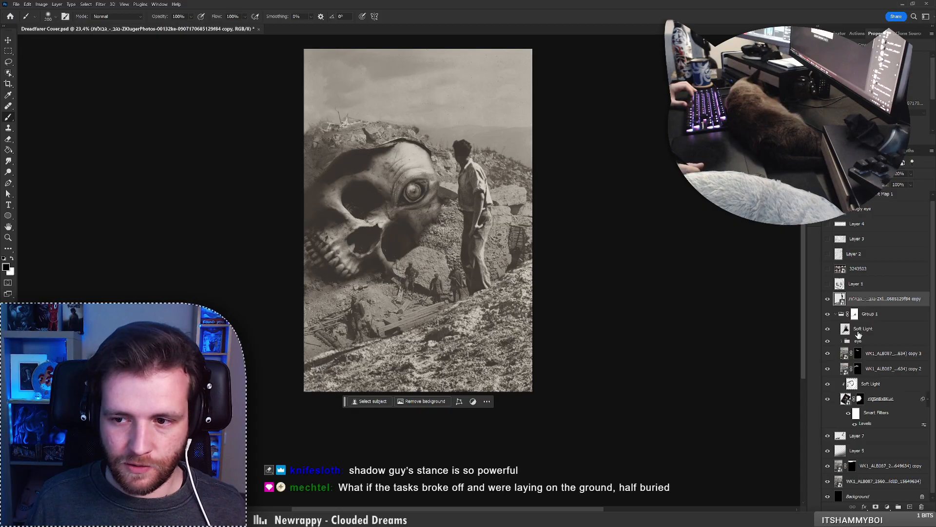
key("ctrl+shift+g")
mouse_move(576, 275)
left_mouse_down()
mouse_move(592, 274)
mouse_move(573, 276)
left_mouse_up()
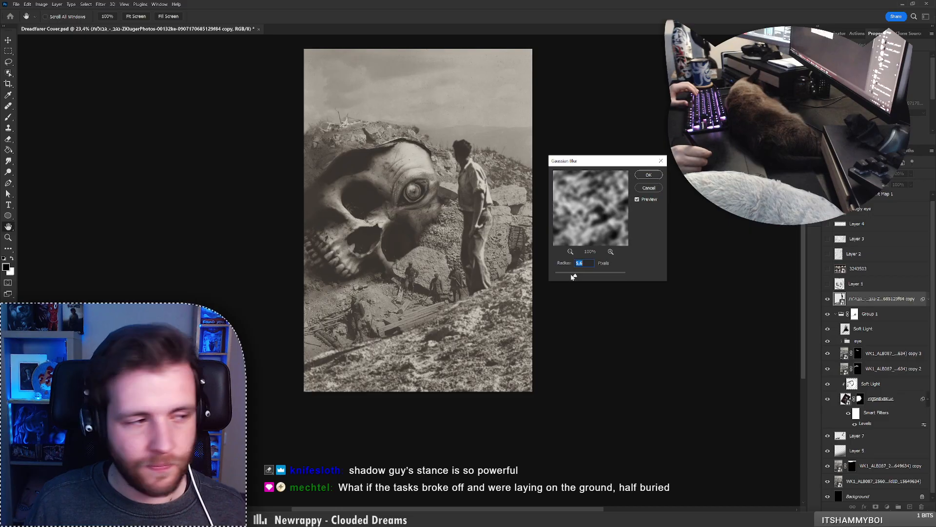
left_click(649, 188)
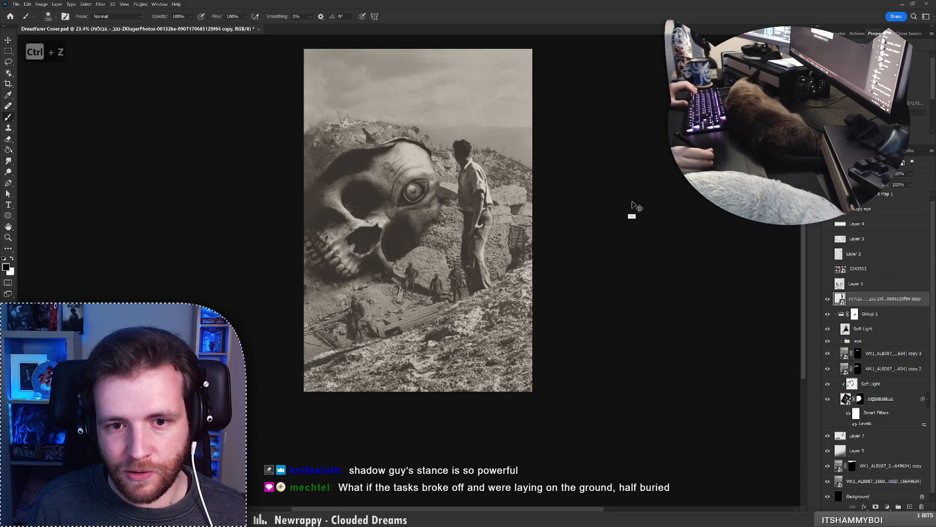
key("ctrl+z")
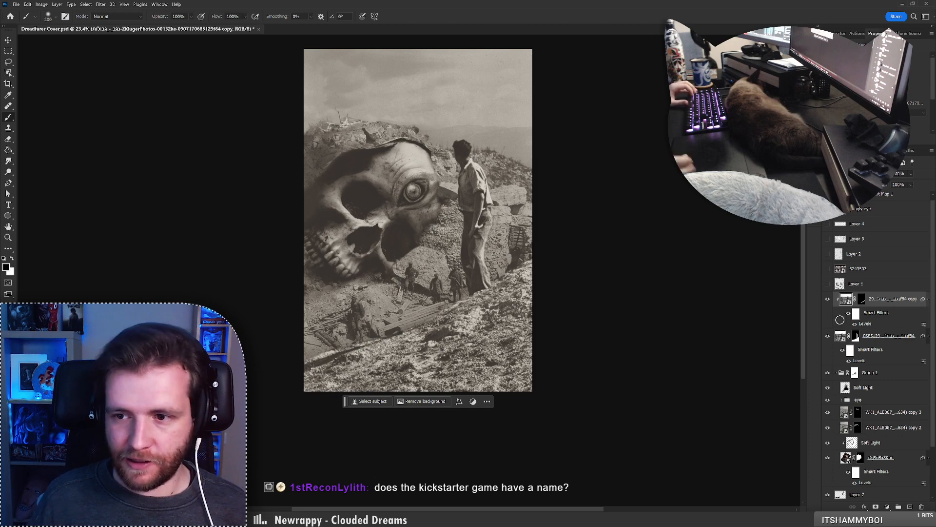
Check what Group 1 contains by toggling its visibility and rename the group to skull
left_click(854, 372)
left_click(827, 373)
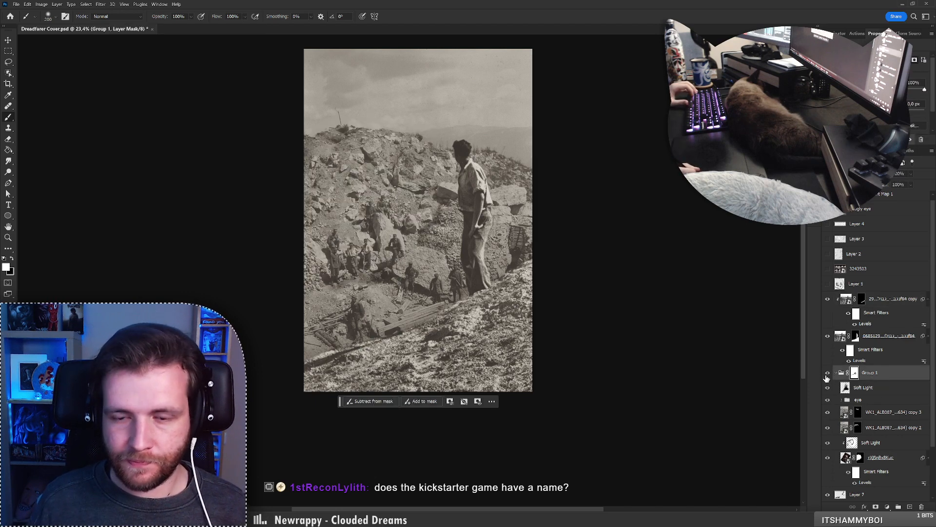
left_click(827, 373)
double_click(868, 376)
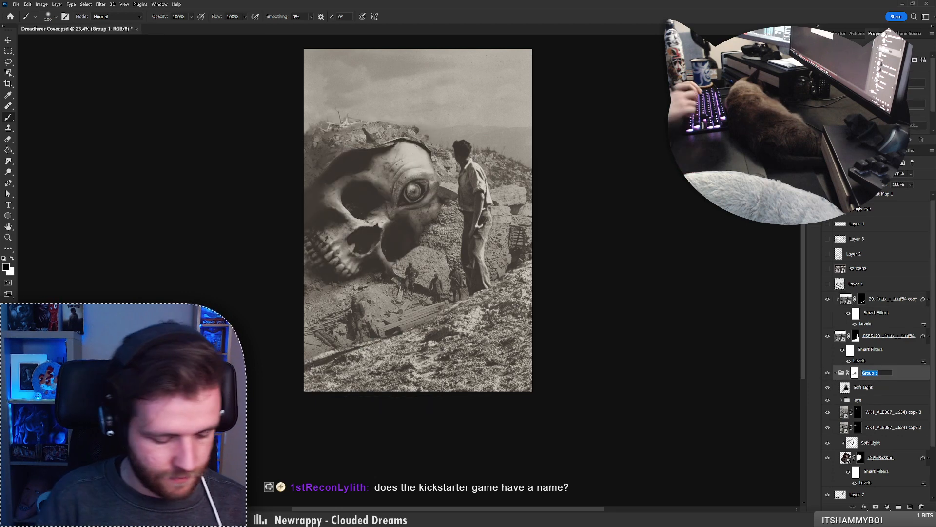
type("skull")
key("Return")
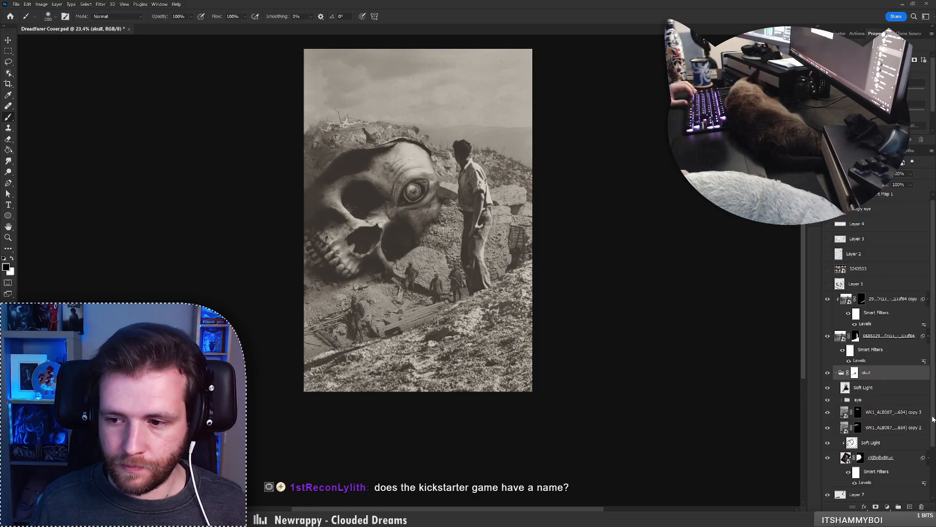
Add a Levels adjustment above the masked copy of the dig-site photo and pull in its white input slider to brighten the highlights
scroll(933, 419, "down", 3)
left_click(900, 481)
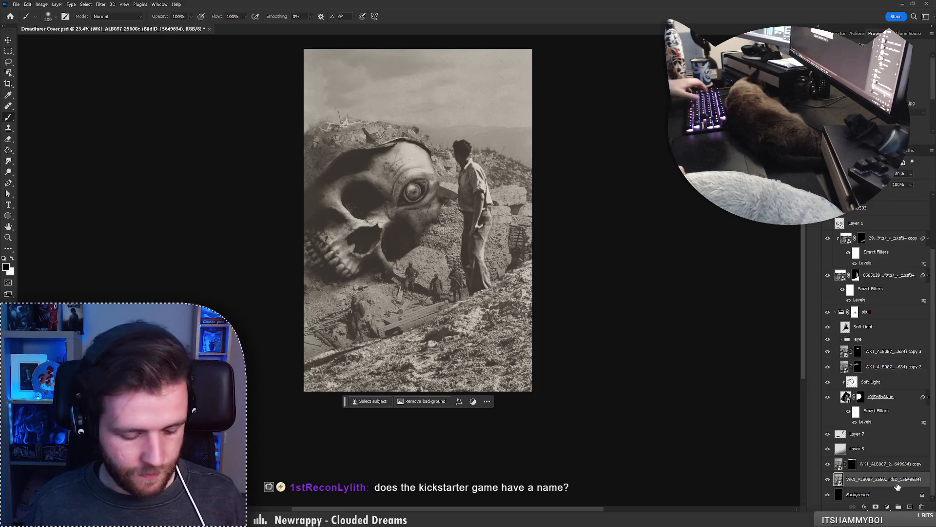
left_click(891, 463)
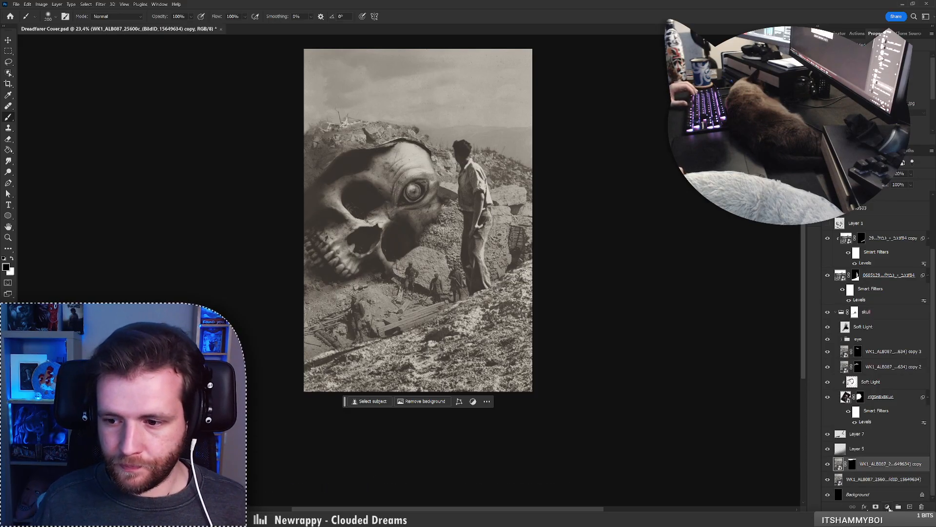
left_click(888, 508)
left_click(887, 408)
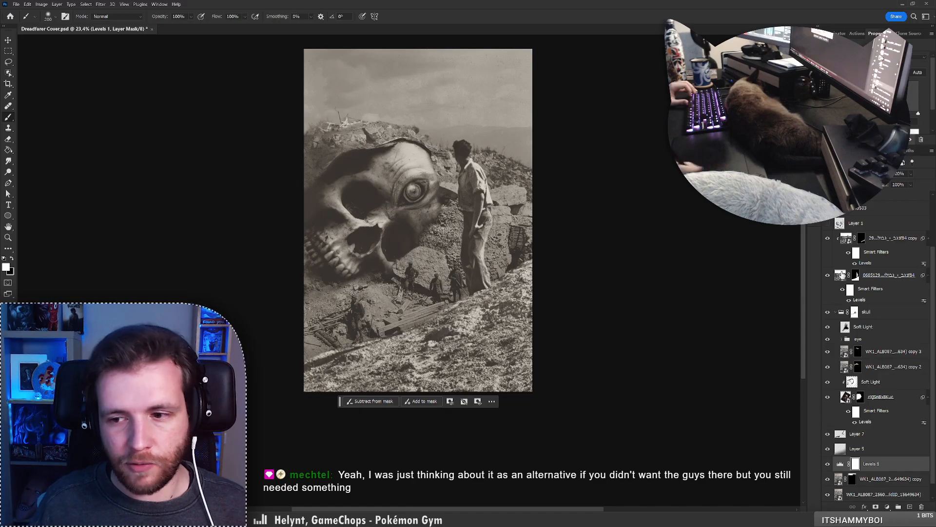
left_click_drag(919, 116, 915, 117)
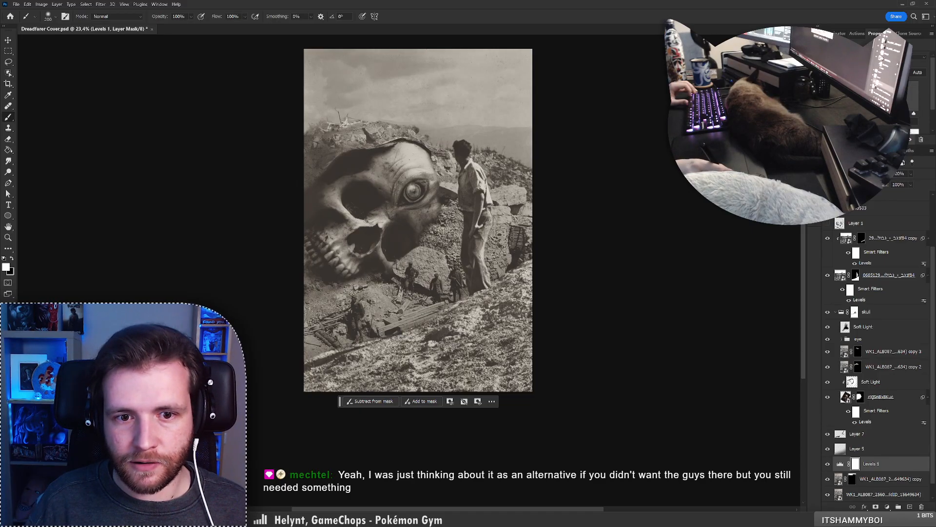
Compare the dig-site background with the Levels adjustment hidden and shown
left_click(827, 464)
left_click(828, 464)
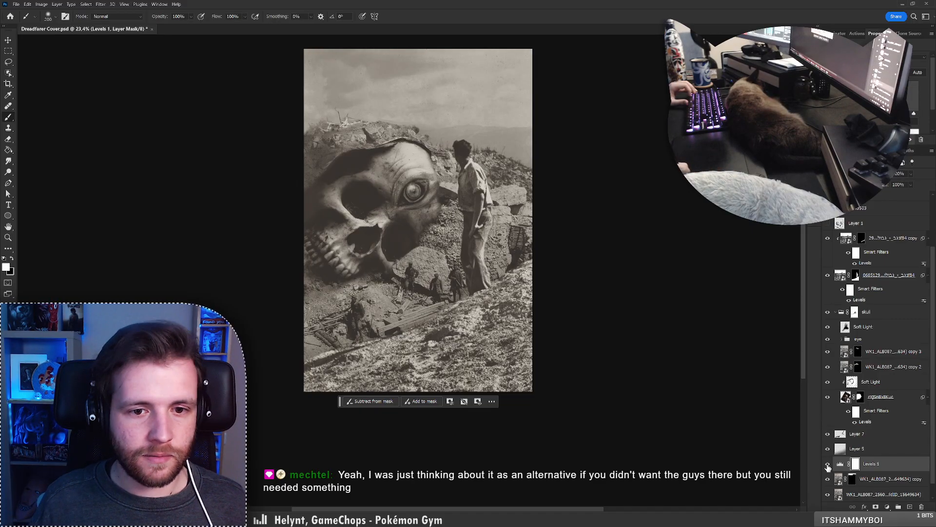
left_click(828, 464)
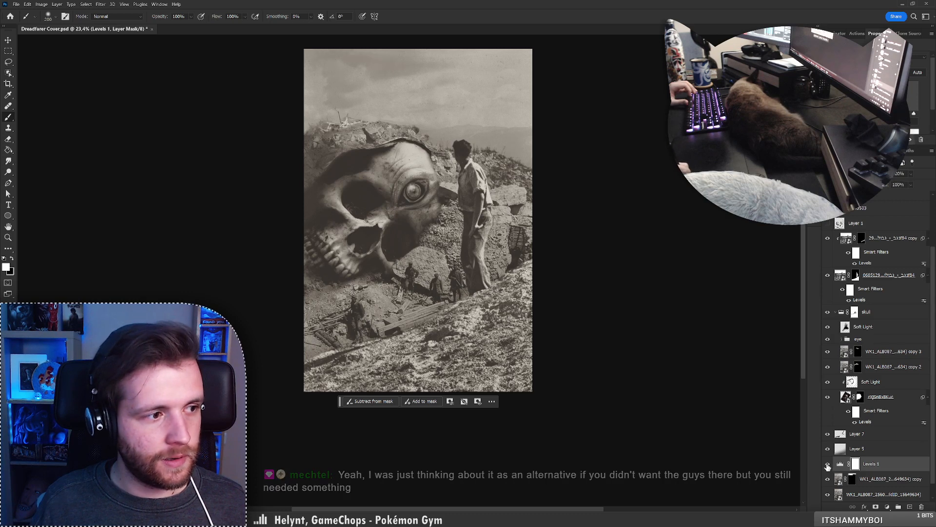
left_click(828, 464)
left_click(827, 464)
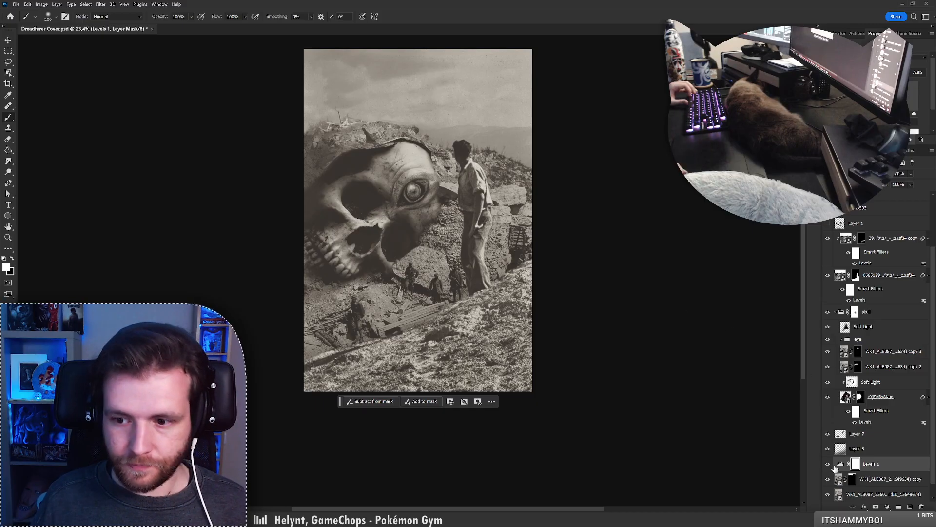
left_click(827, 467)
left_click(829, 467)
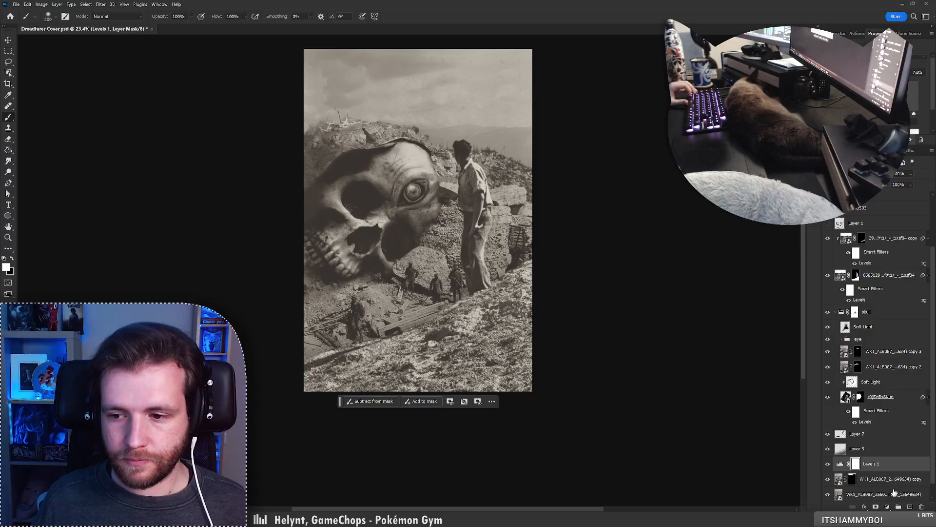
Add an unclipped Soft Light layer above the Levels adjustment and ready a large Soft Round Pressure Opacity brush at 0% hardness
key("F2")
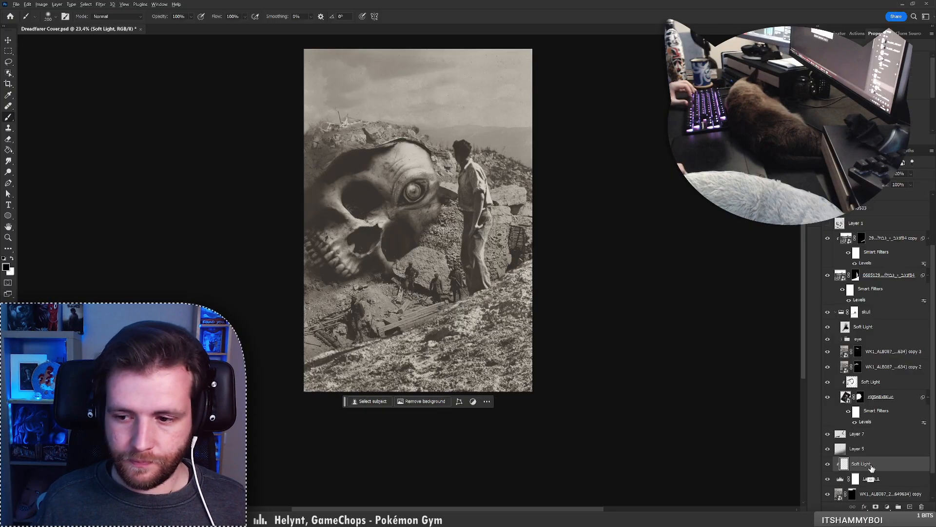
left_click(875, 467, "alt")
right_click(565, 276)
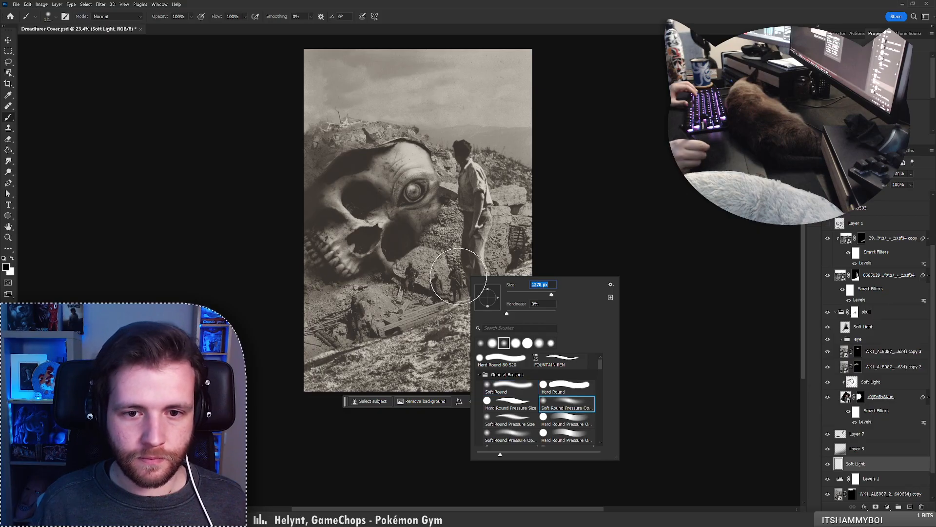
left_click(472, 273)
Paint soft black and white shading on the new Soft Light layer over the background hillside and dig site, undoing unwanted strokes
key("ctrl+z")
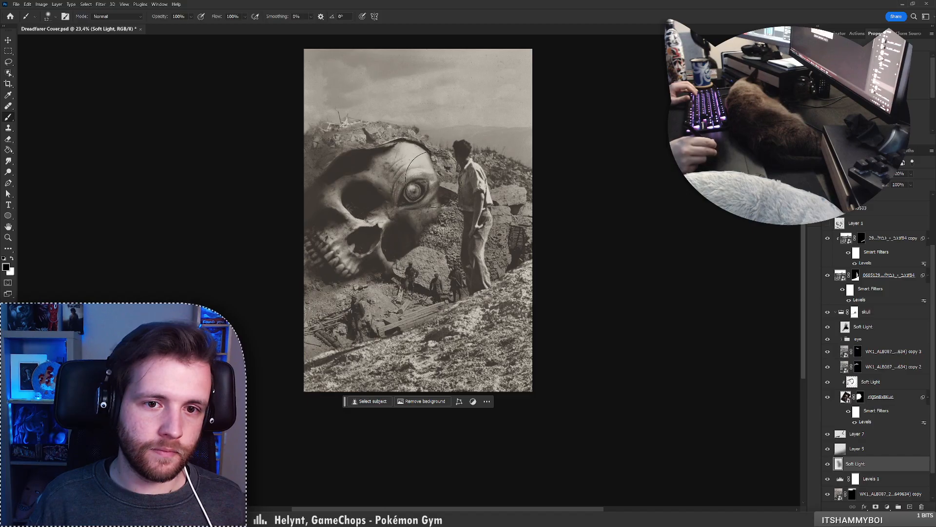
key("x")
key("ctrl+z")
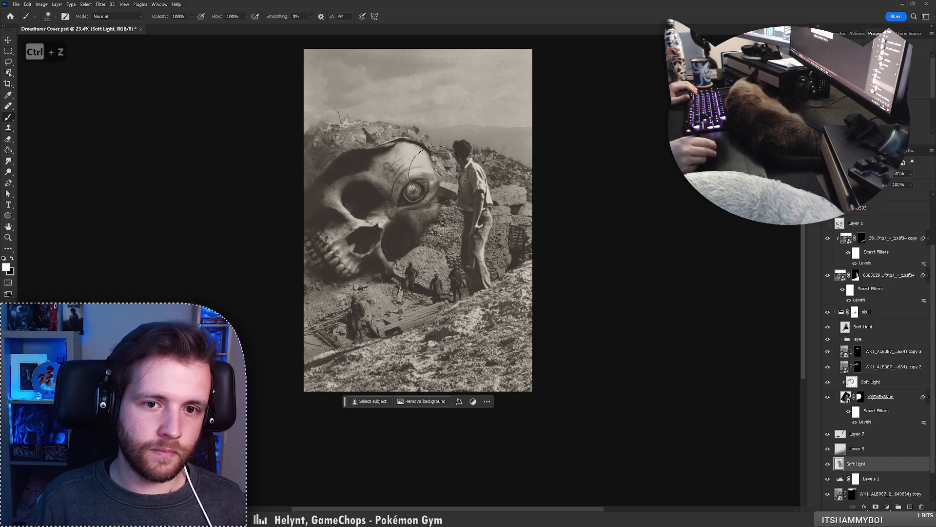
key("x")
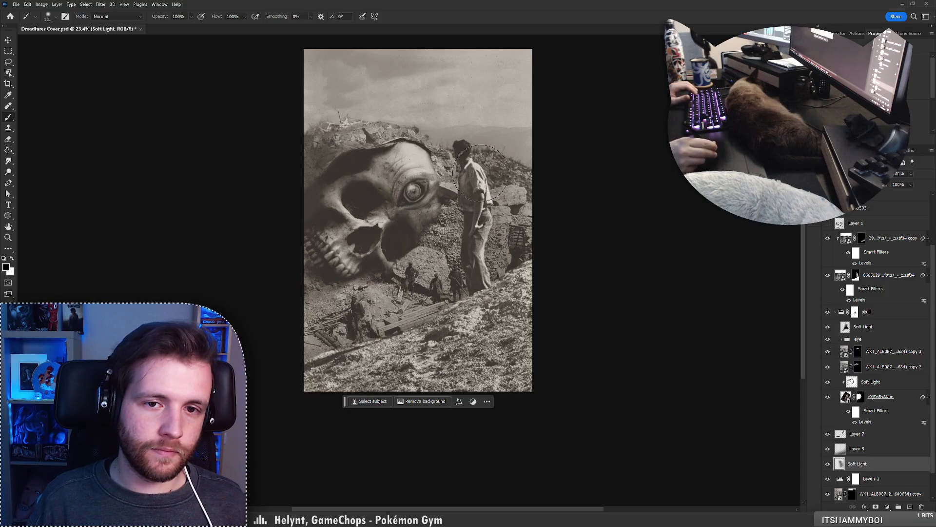
key("x")
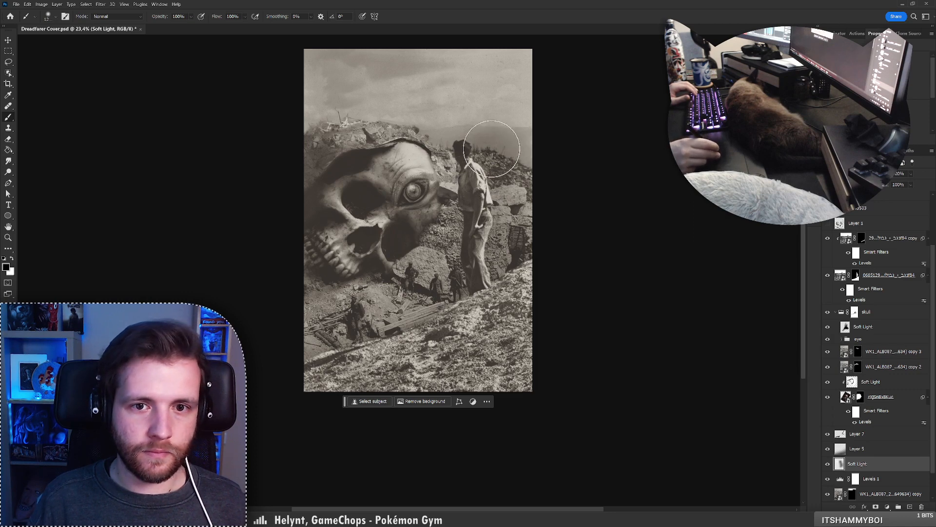
key("x")
key("ctrl+z")
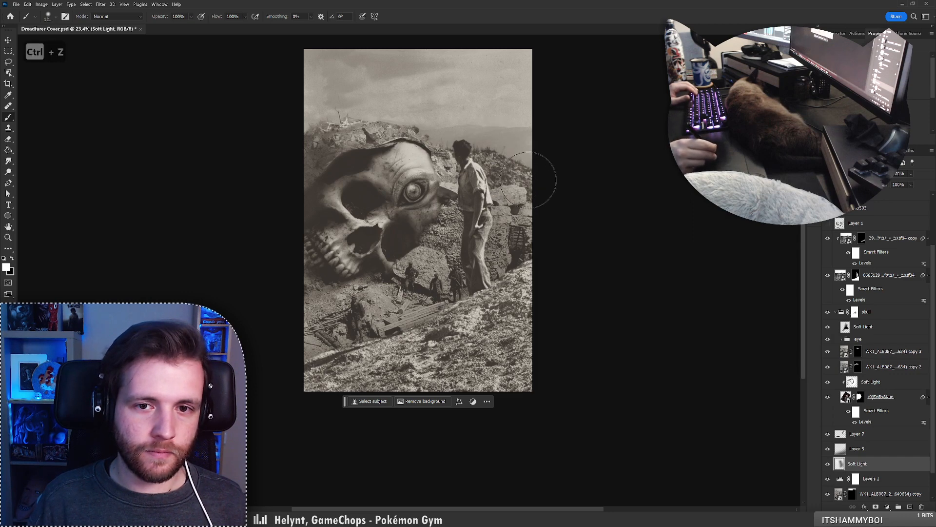
key("x")
left_click_drag(514, 243, 515, 210)
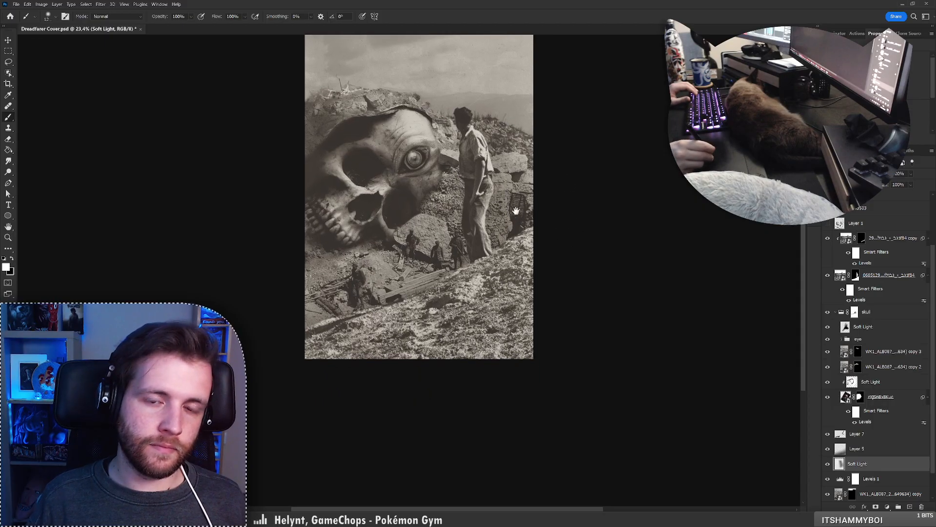
left_click_drag(465, 183, 482, 243)
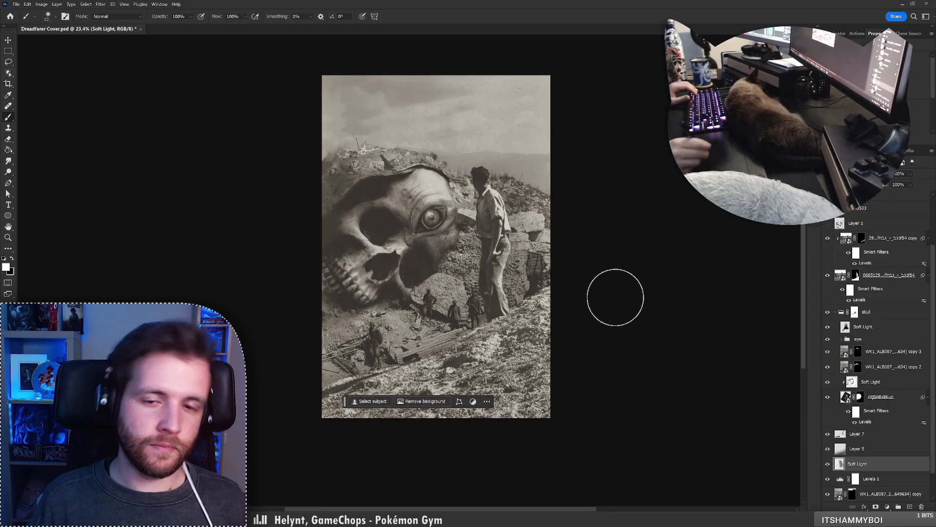
key("x")
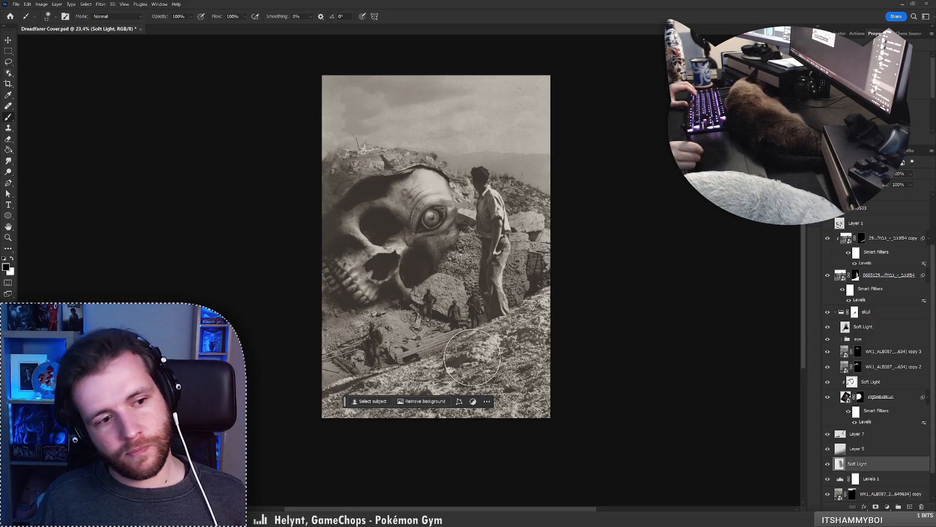
key("ctrl+z")
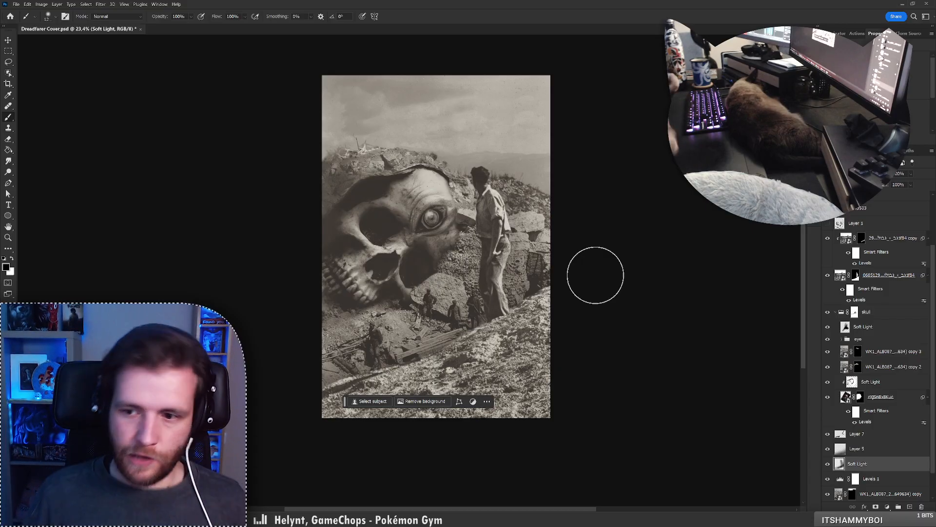
left_click(867, 329)
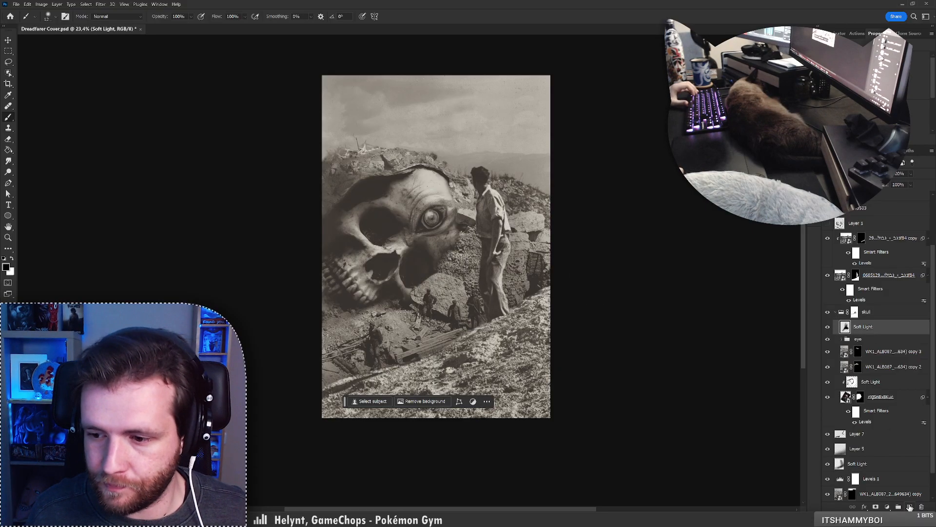
left_click(909, 507)
key("ctrl+z")
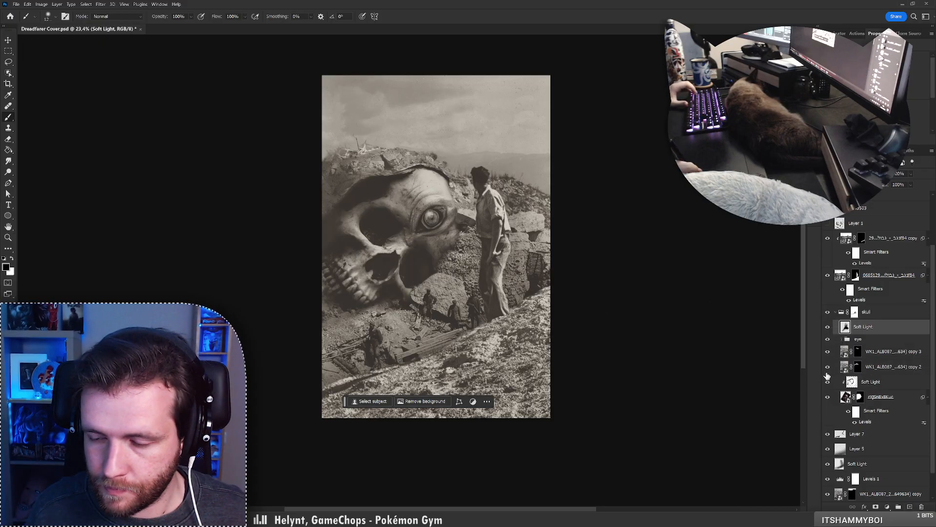
Merge the two masked dig-site photo copies, copy 2 and copy 3, inside the skull group into one layer
left_click(877, 384)
left_click(885, 372)
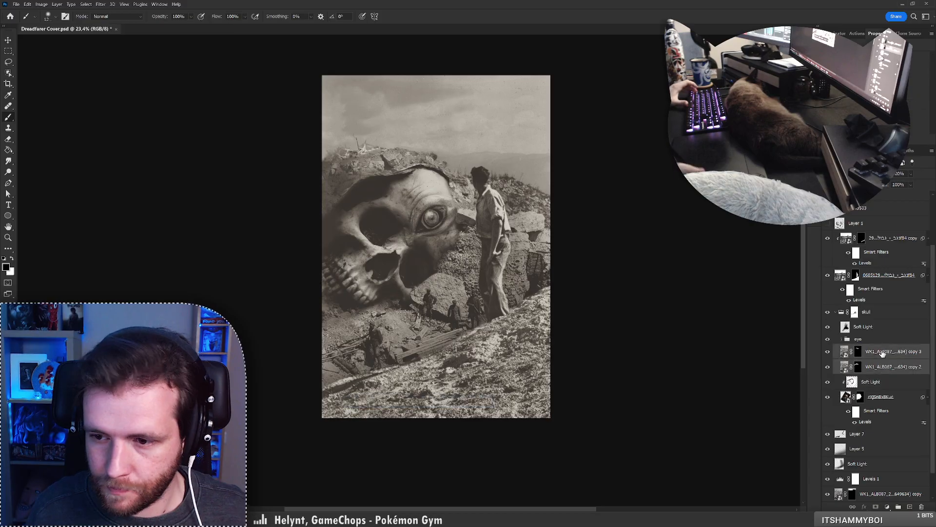
key("ctrl+e")
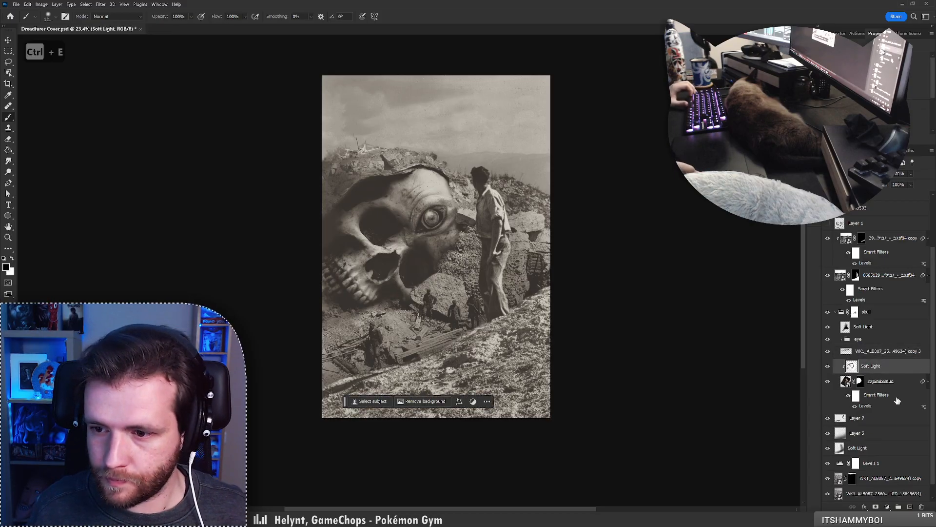
Add a new layer clipped to the skull photo, directly above it and below the existing clipped Soft Light layer
left_click(910, 506, "ctrl")
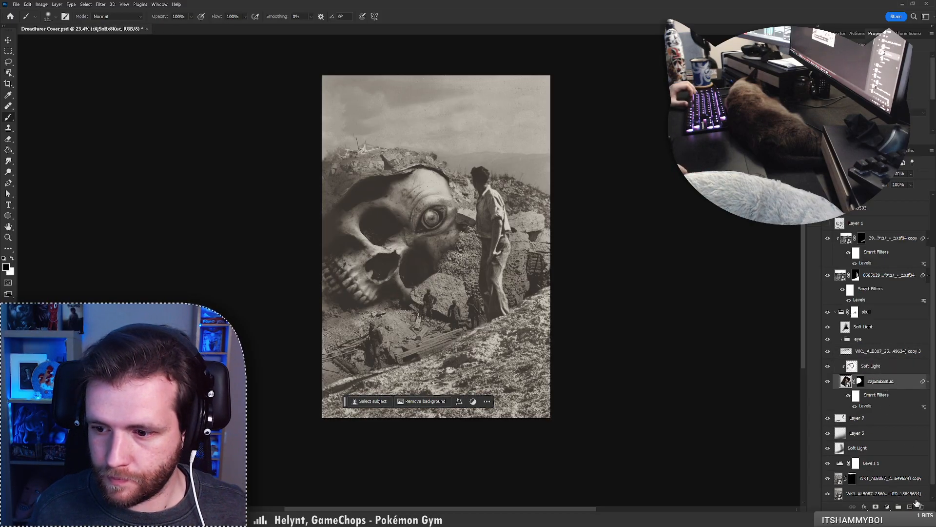
key("z")
left_click_drag(358, 278, 358, 278)
key("b")
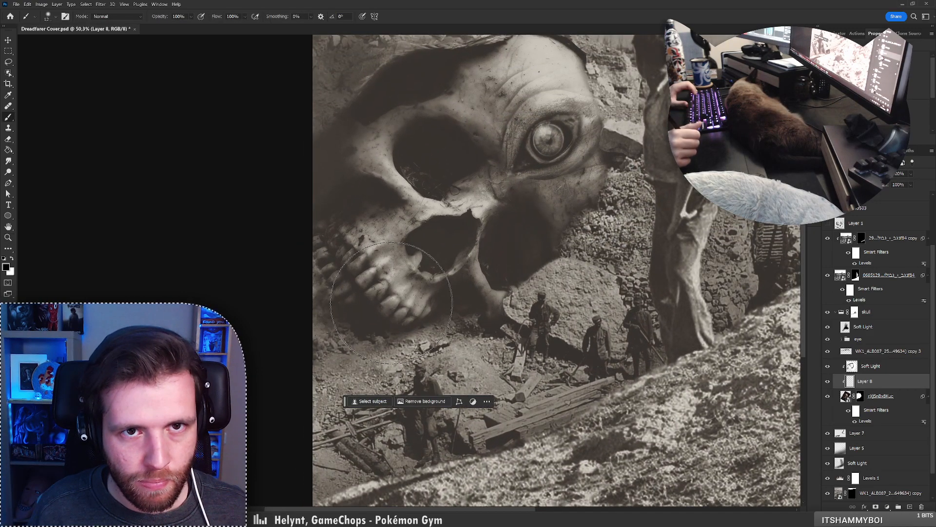
right_click(365, 292)
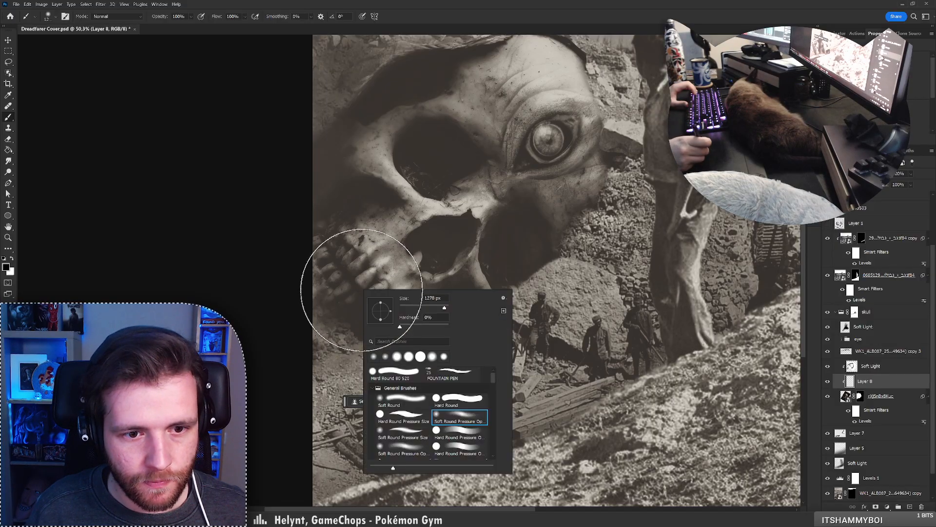
left_click(406, 375)
key("Return")
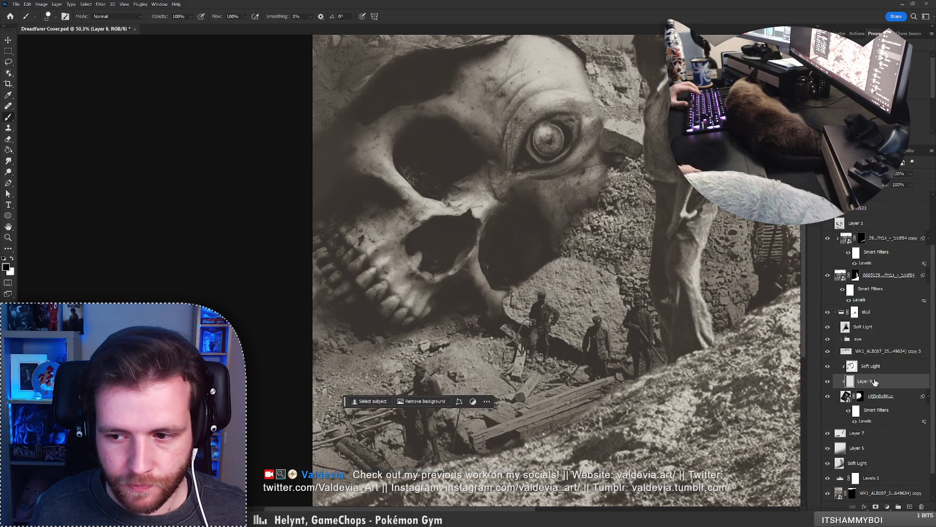
Clone-stamp over the skull's teeth on the new clipped layer, sampling current and below, and undo unwanted strokes
key("s")
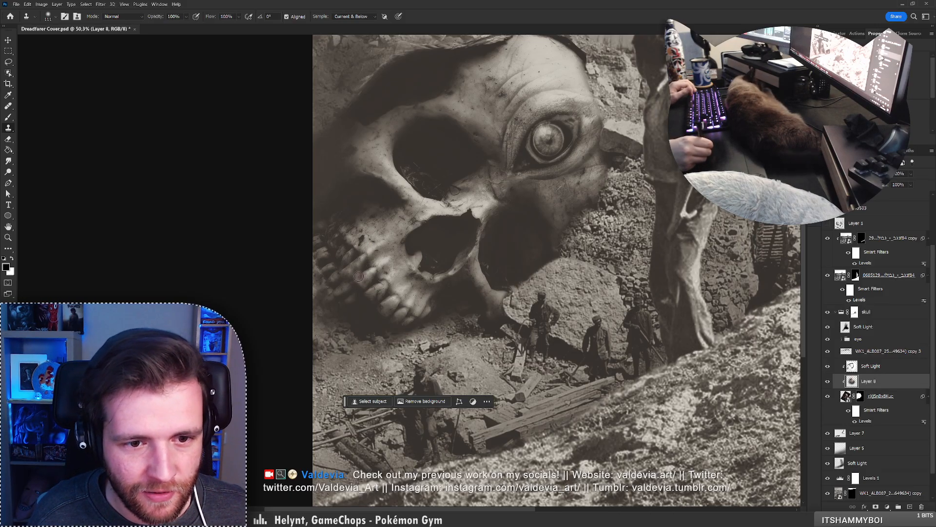
key("ctrl+z")
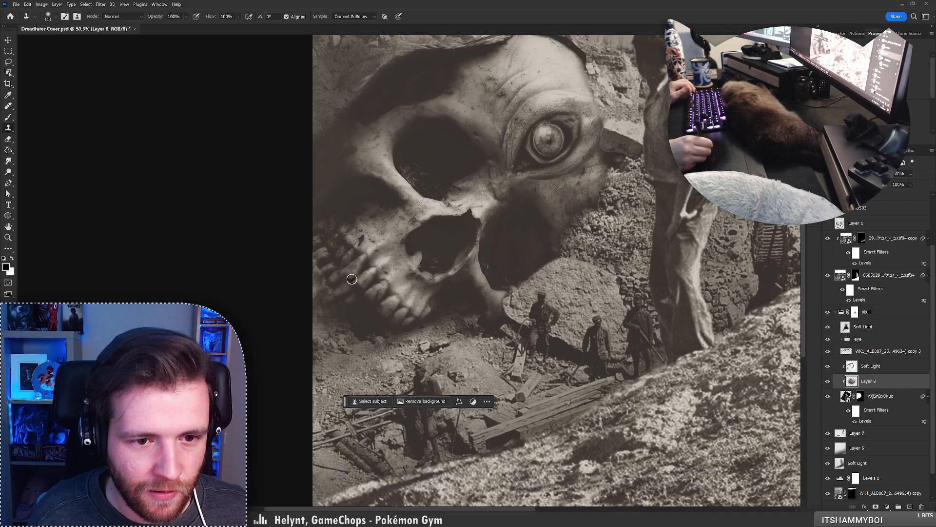
key("ctrl+z")
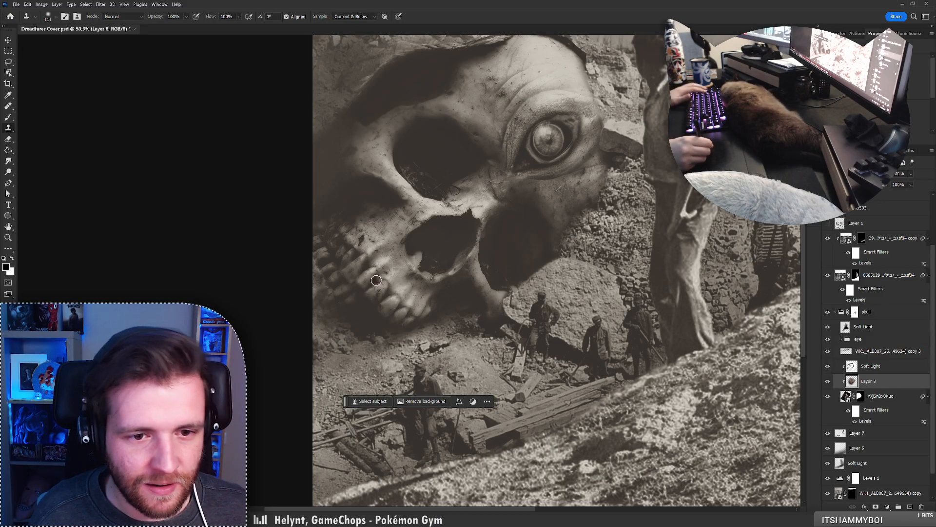
Erase parts of the cloned teeth with the Hard Round 80 520 brush at 54 px, undoing unwanted strokes
key("e")
right_click(430, 287)
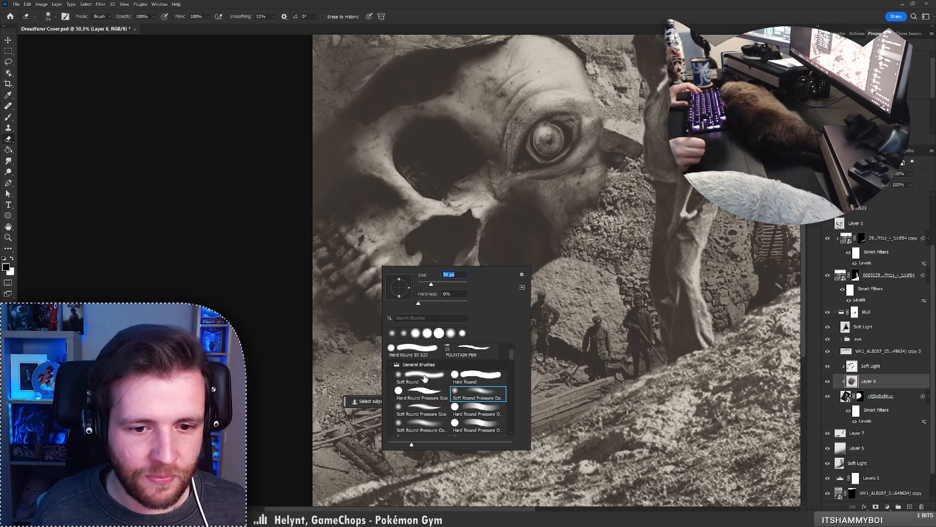
left_click(418, 352)
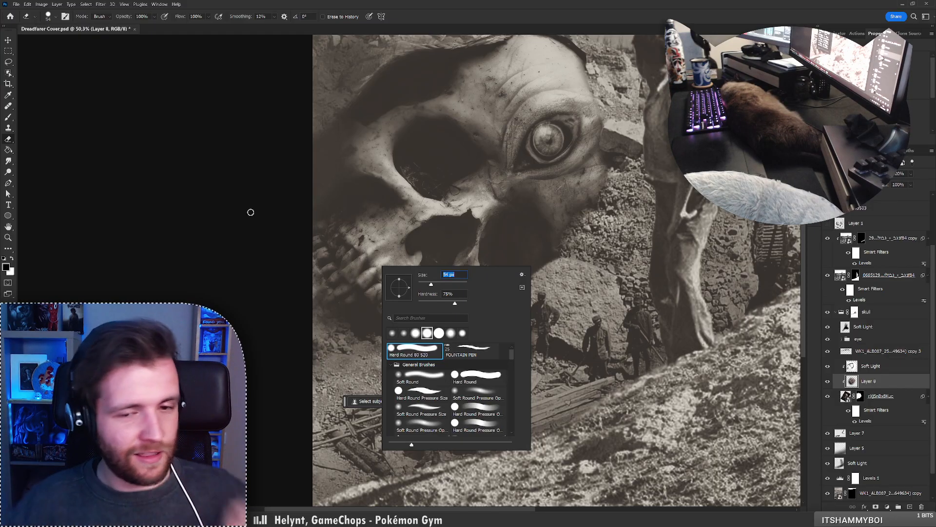
left_click(366, 271)
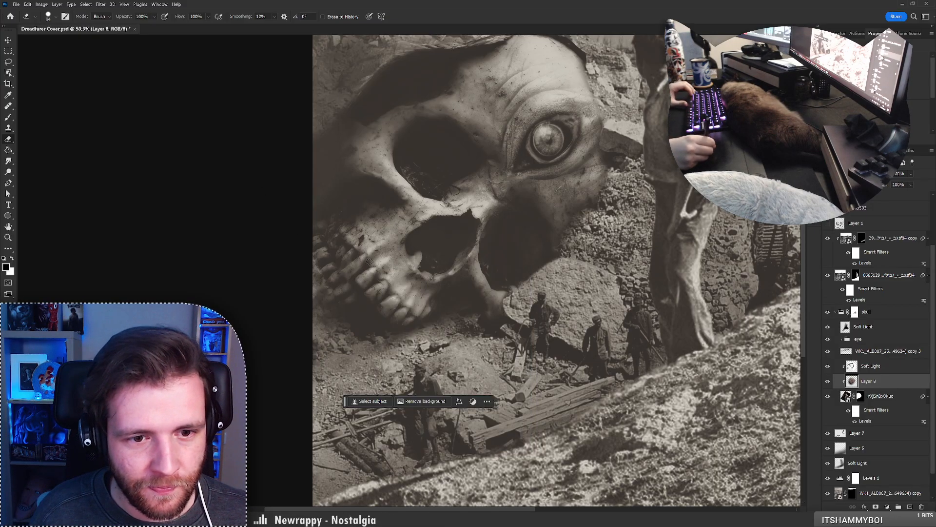
key("ctrl+z")
key("ctrl+z")
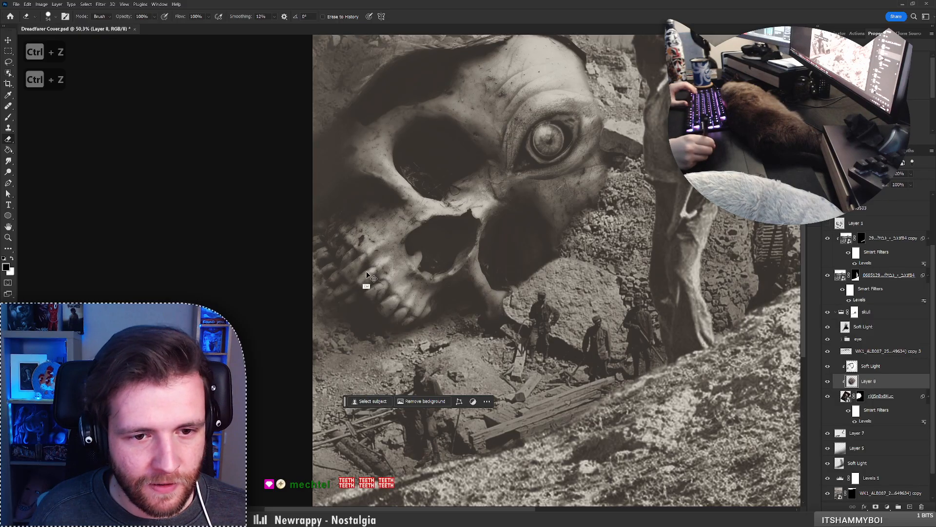
key("ctrl+z")
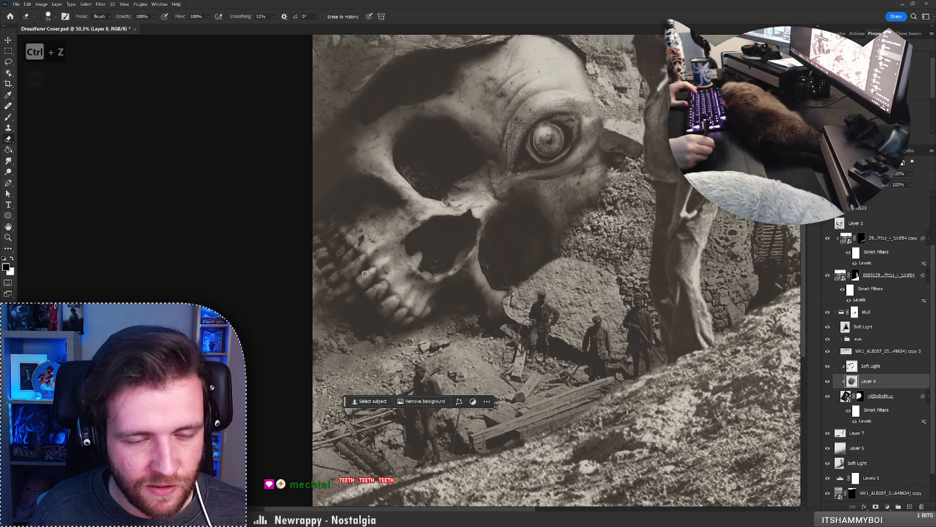
left_click_drag(349, 259, 332, 282)
key("ctrl+z")
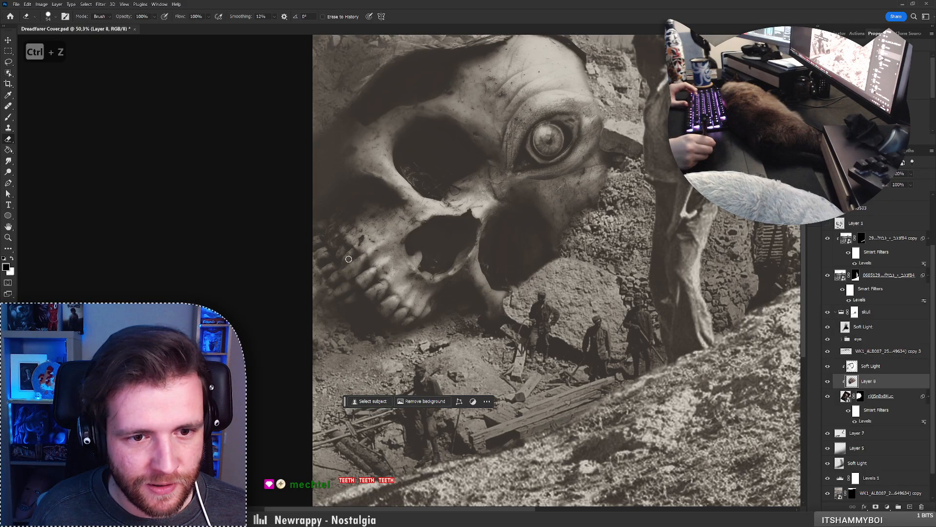
Reduce the Clone Stamp brush size and clone detail from the front teeth onto the neighbouring teeth
key("s")
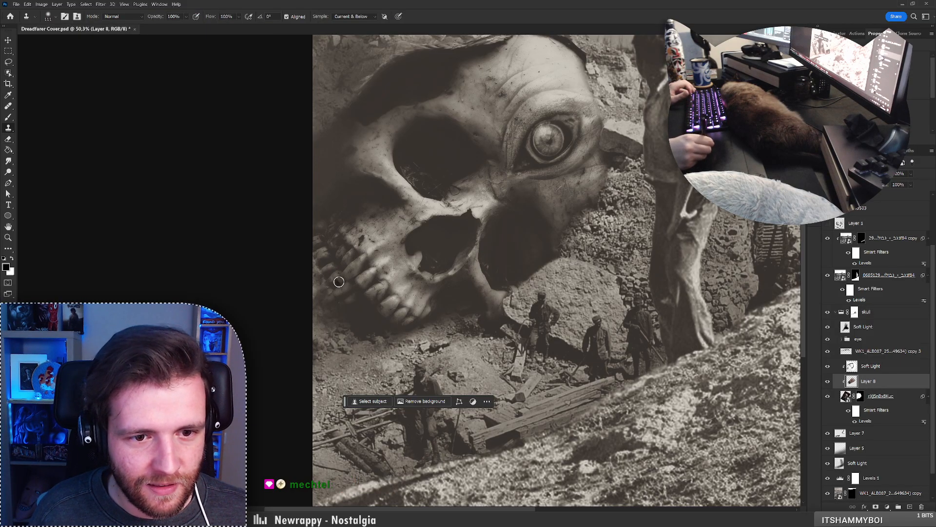
right_click(347, 270)
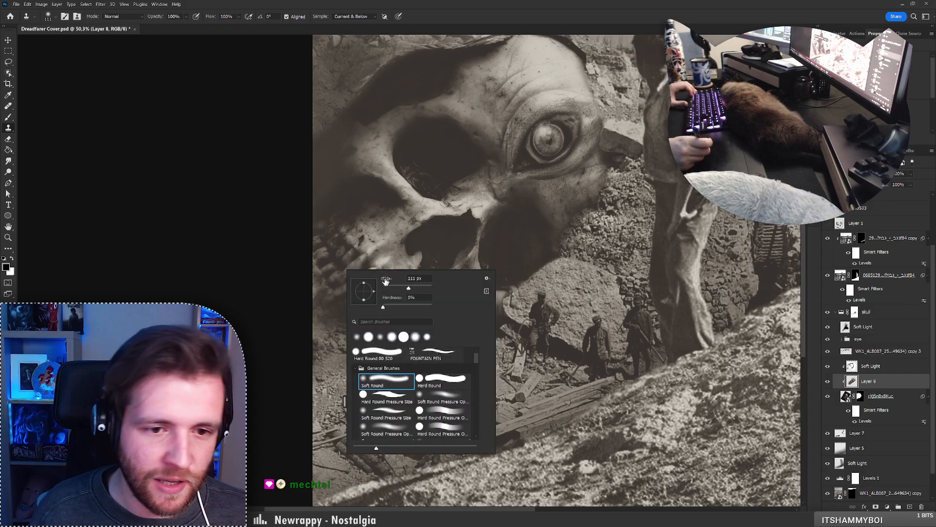
left_click_drag(385, 280, 371, 281)
key("Return")
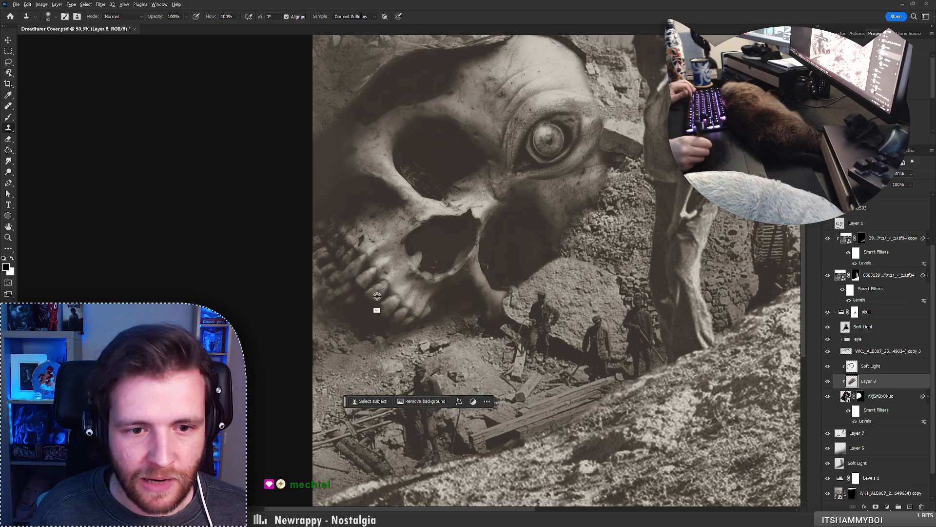
left_click(363, 283, "alt")
left_click(348, 277)
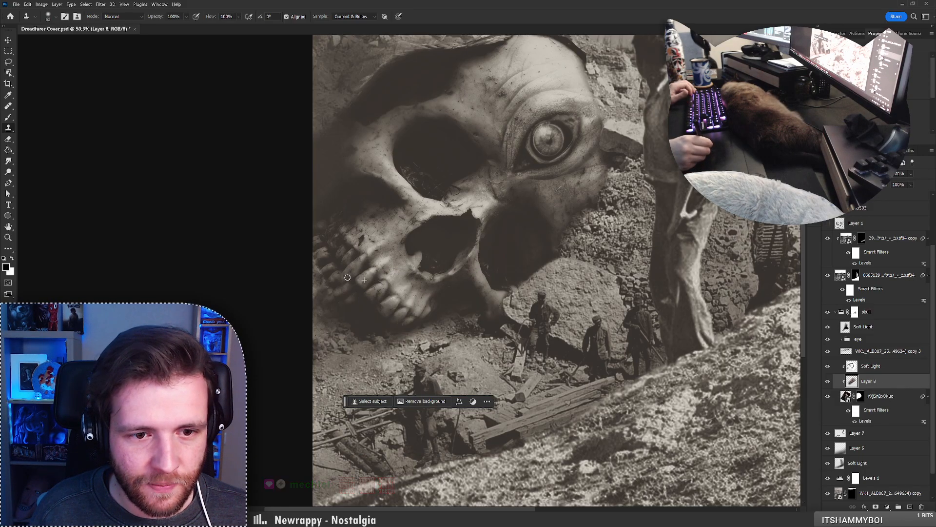
Refine the cloned teeth up close with further clone-stamping and erasing, undoing the unwanted stroke
key("e")
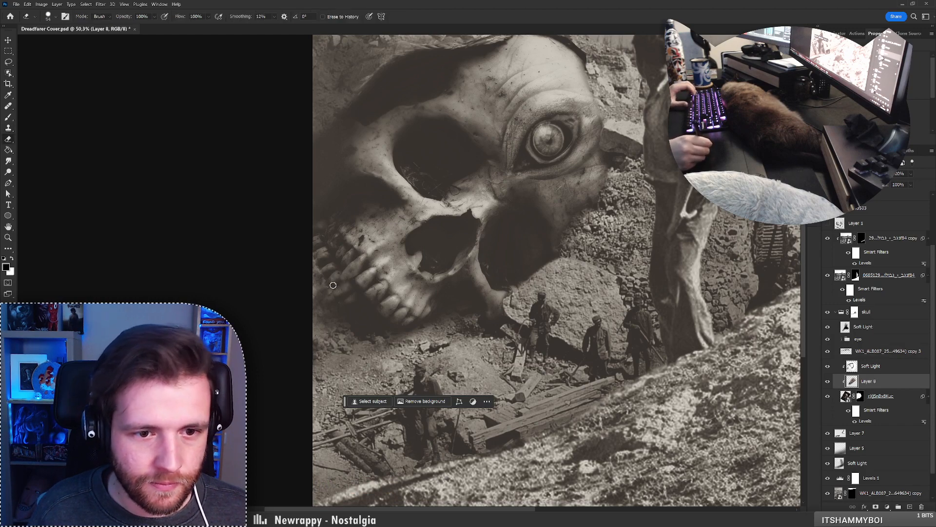
key("z")
scroll(334, 263, "down", 5)
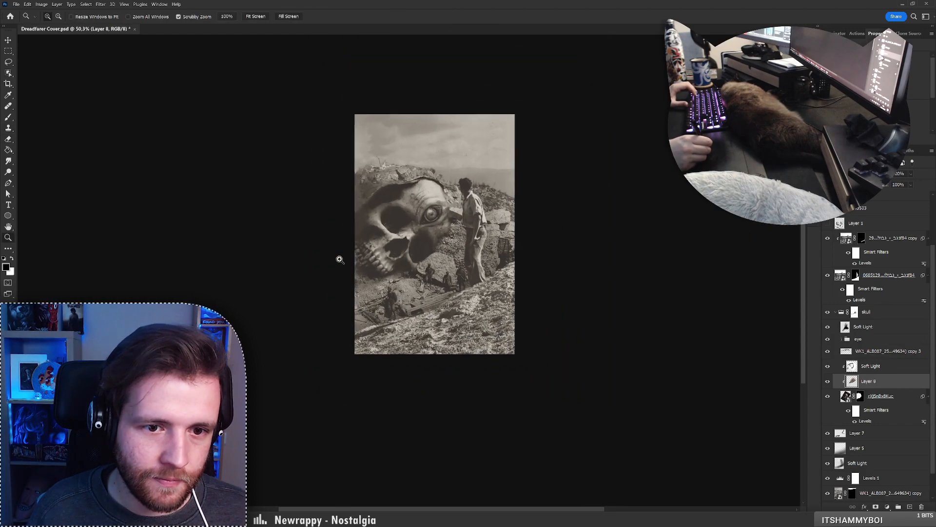
scroll(340, 259, "up", 4)
key("s")
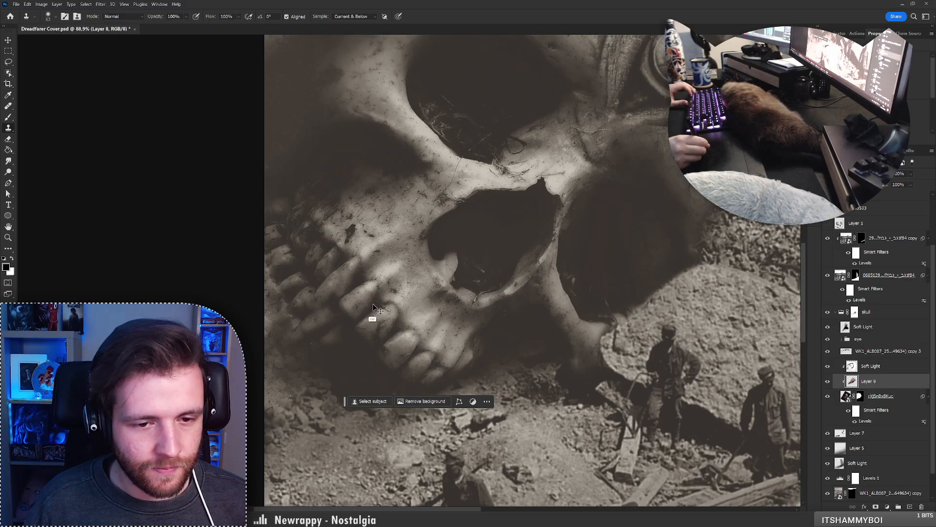
key("ctrl+z")
key("e")
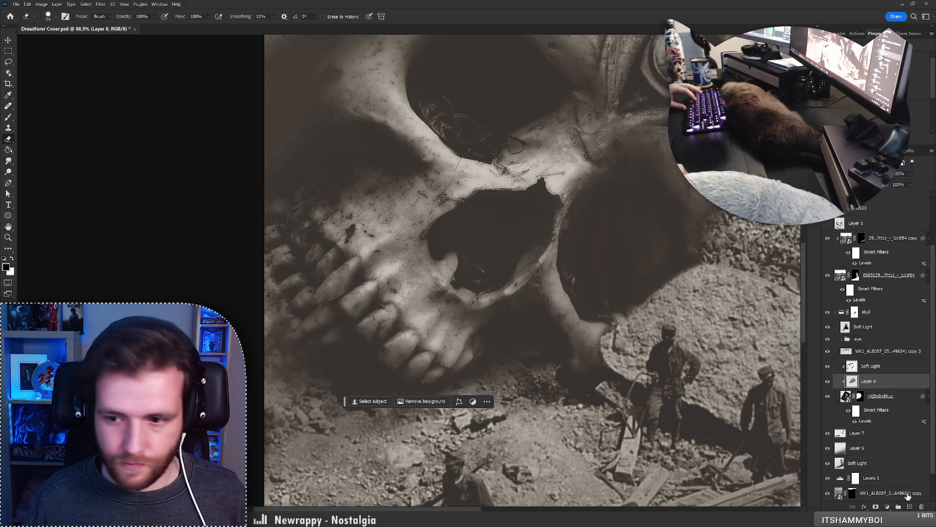
Add a clipped Soft Light layer above the cloned teeth and ready a small white Soft Round Pressure Opacity brush
key("F2")
key("Return")
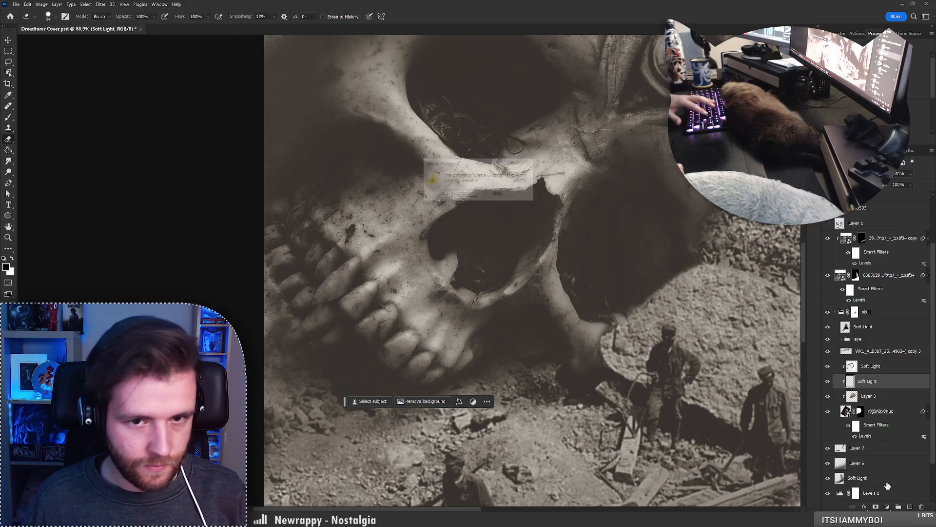
key("b")
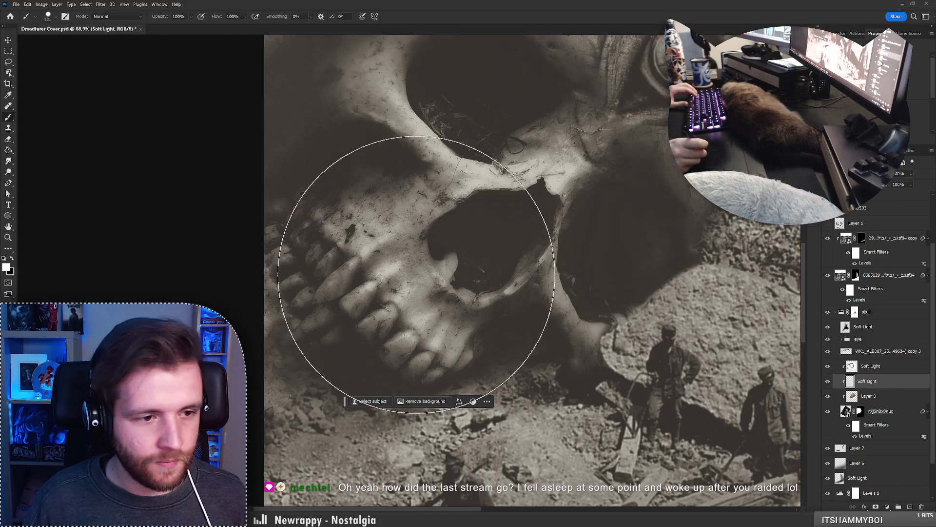
key("x")
right_click(418, 279)
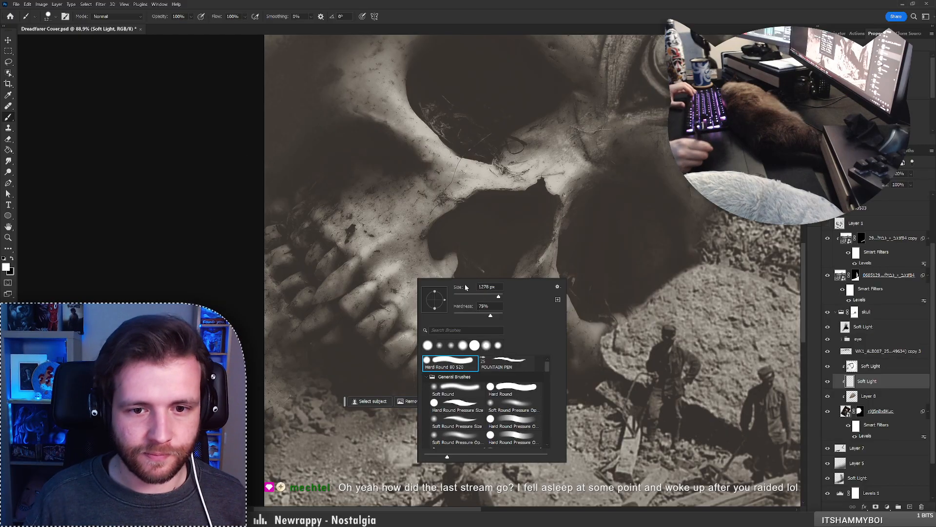
left_click_drag(498, 296, 457, 296)
left_click(511, 406)
key("Return")
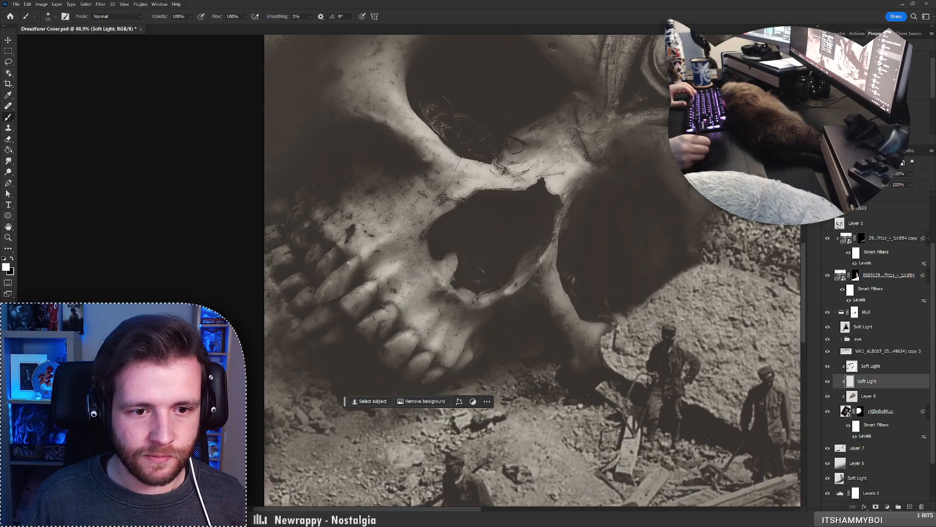
Paint white highlights and black shadows on the teeth in the new Soft Light layer with a 55 px brush, undoing unwanted strokes
key("ctrl+z")
right_click(403, 297)
type("55")
key("Return")
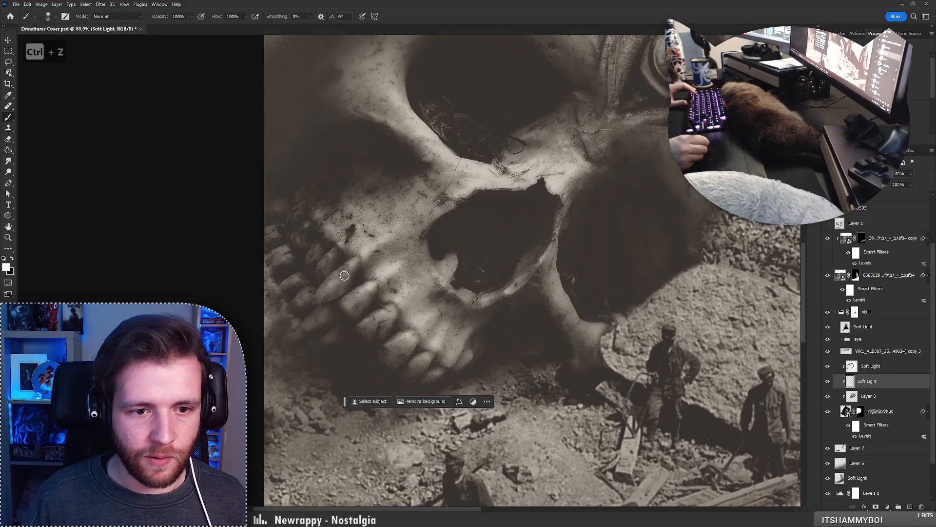
key("x")
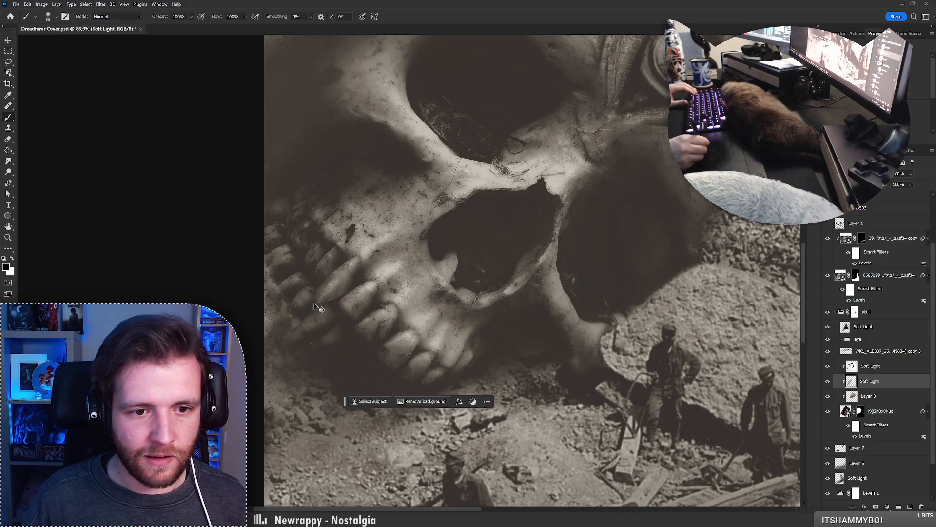
key("ctrl+z")
key("x")
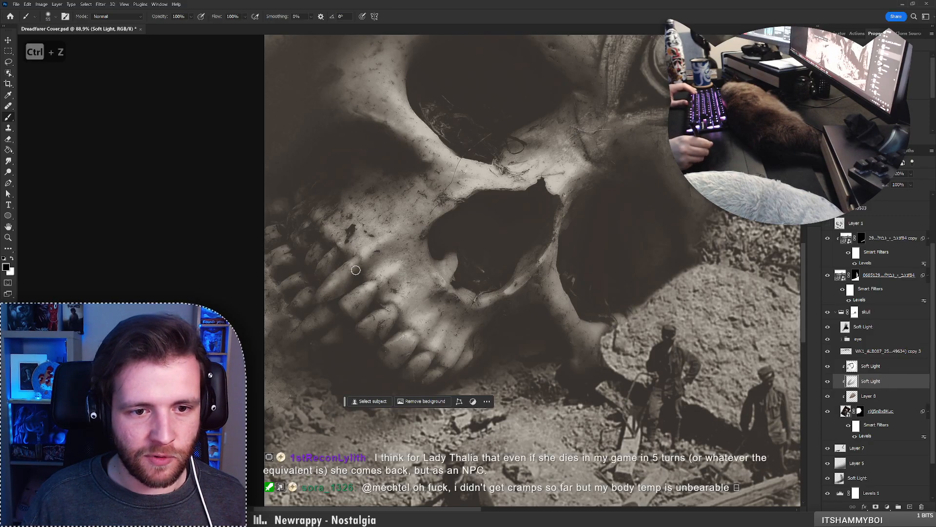
key("z")
left_click(374, 251, "alt")
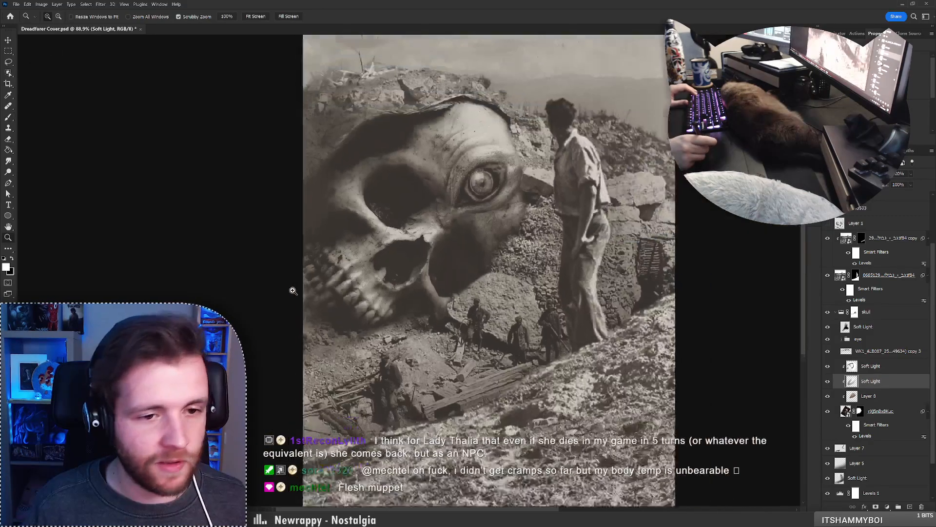
key("ctrl+0")
key("b")
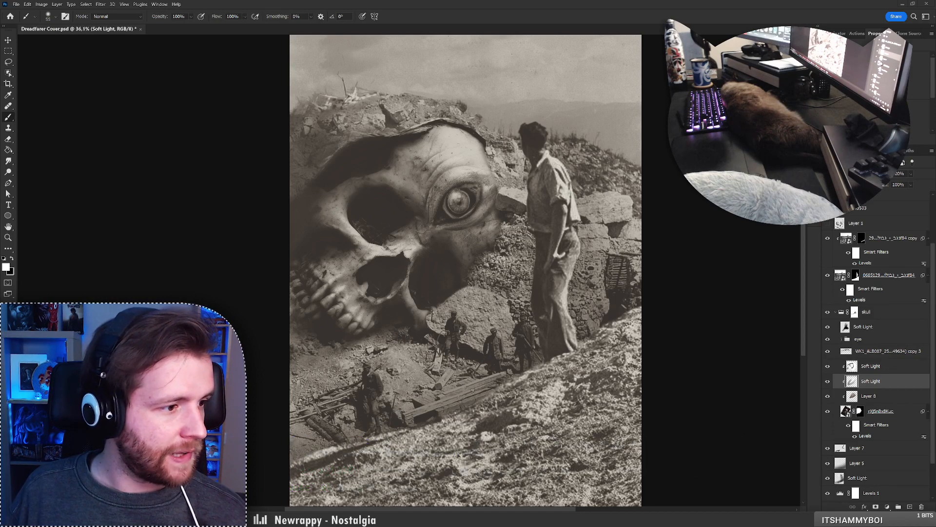
Switch to the photo viewer to look at the open muppet picture, and close it
key("alt+Tab")
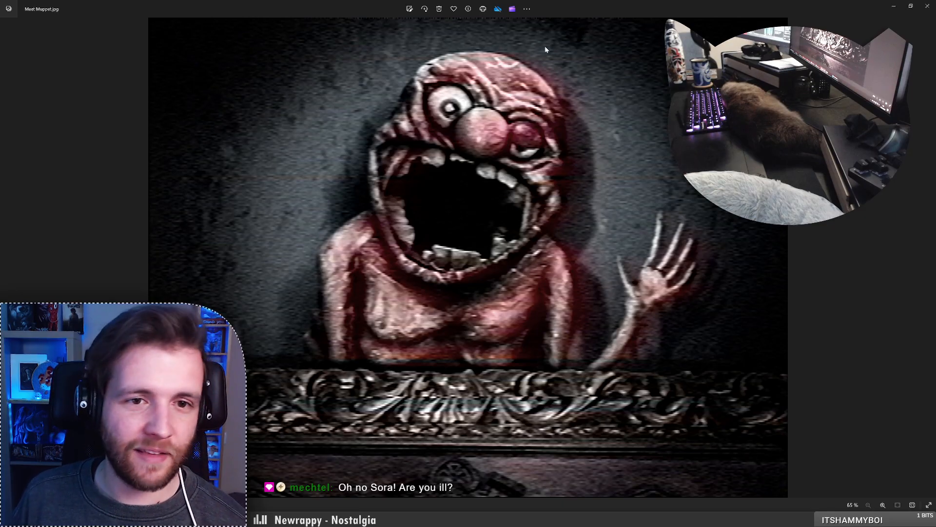
left_click(930, 4)
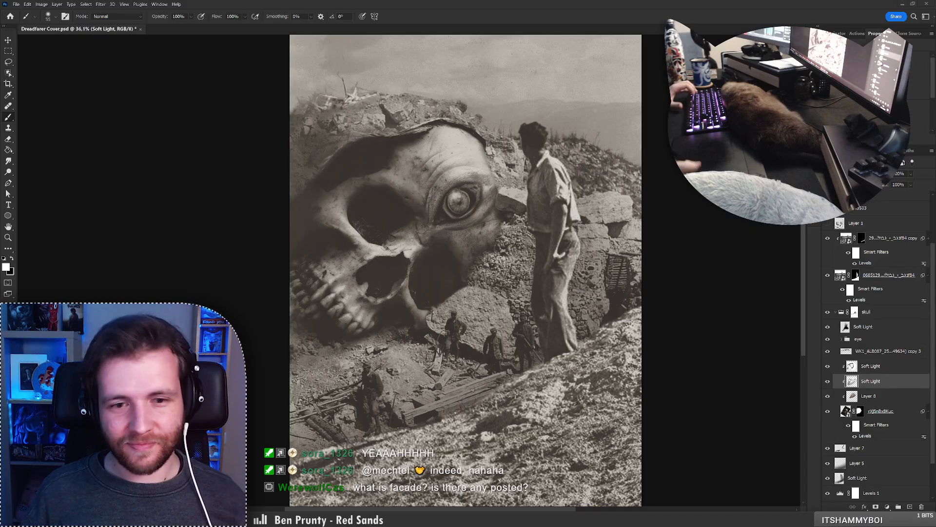
Touch up the teeth with black strokes on the Soft Light layer above Layer 8, undoing the unwanted strokes
left_click(873, 387)
left_click(869, 401, "shift")
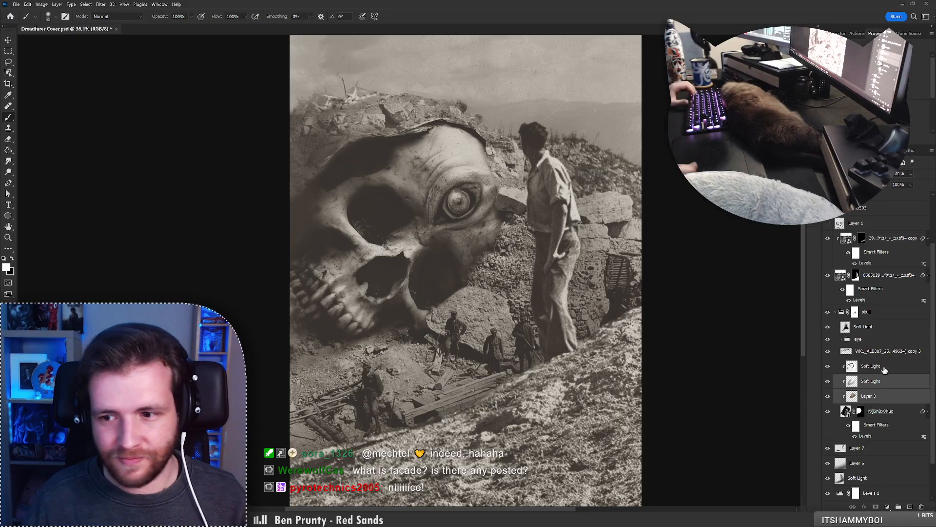
left_click(882, 385)
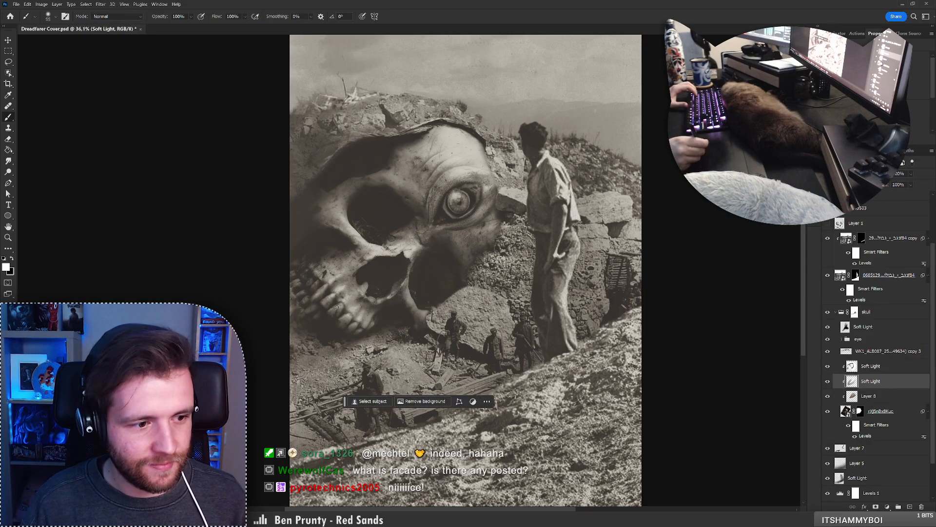
right_click(395, 337)
key("Escape")
key("ctrl+z")
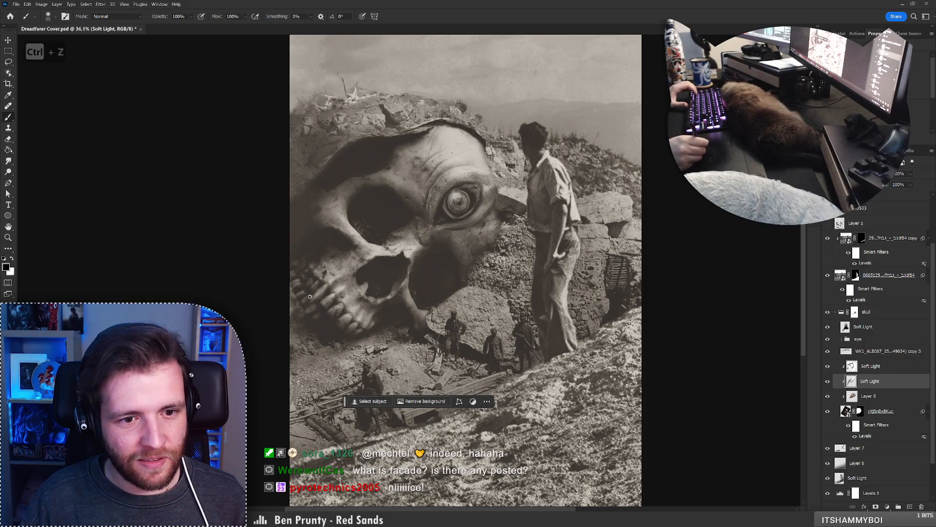
key("ctrl+z")
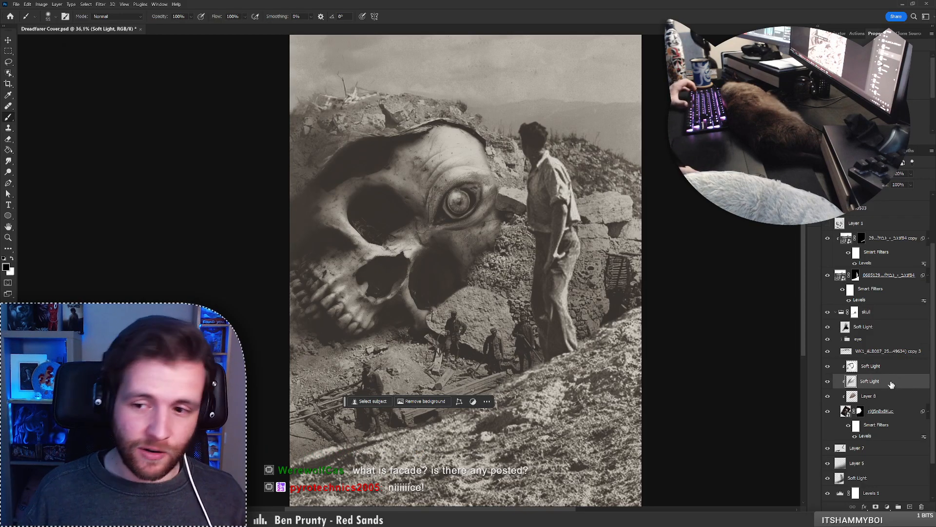
Duplicate the teeth's Soft Light layer together with Layer 8 and place the copy at the lower front end of the tooth row
left_click(886, 396, "shift")
left_click_drag(325, 320, 338, 353)
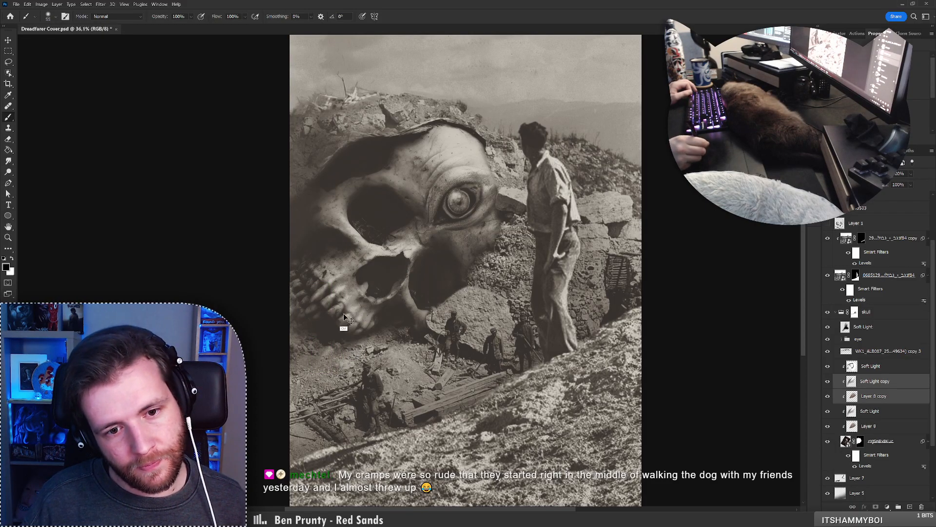
left_click_drag(343, 317, 370, 333)
Rotate the duplicated tooth layers with Free Transform and fit them into the gap beside the lowest front tooth
key("ctrl+t")
right_click(366, 336)
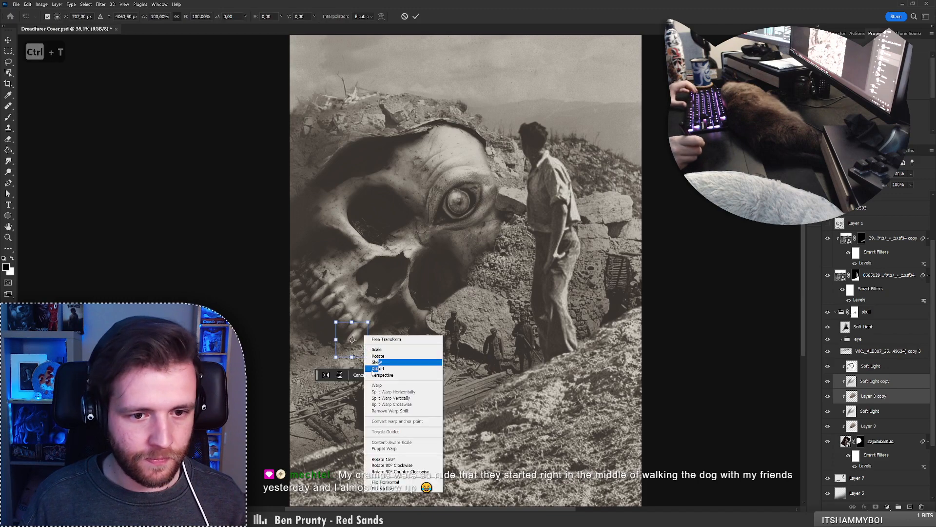
left_click(378, 356)
left_click_drag(370, 362, 343, 368)
left_click_drag(380, 341, 370, 339)
key("Return")
key("b")
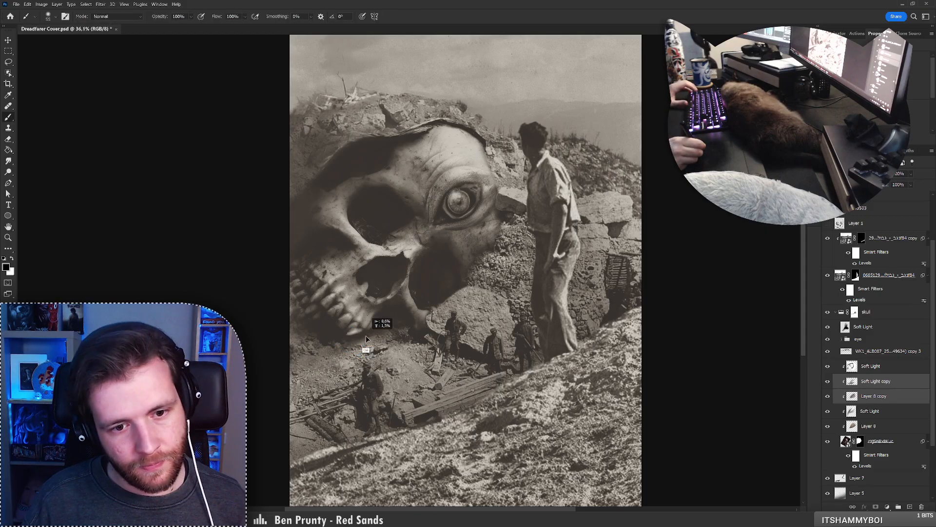
key("ctrl+t")
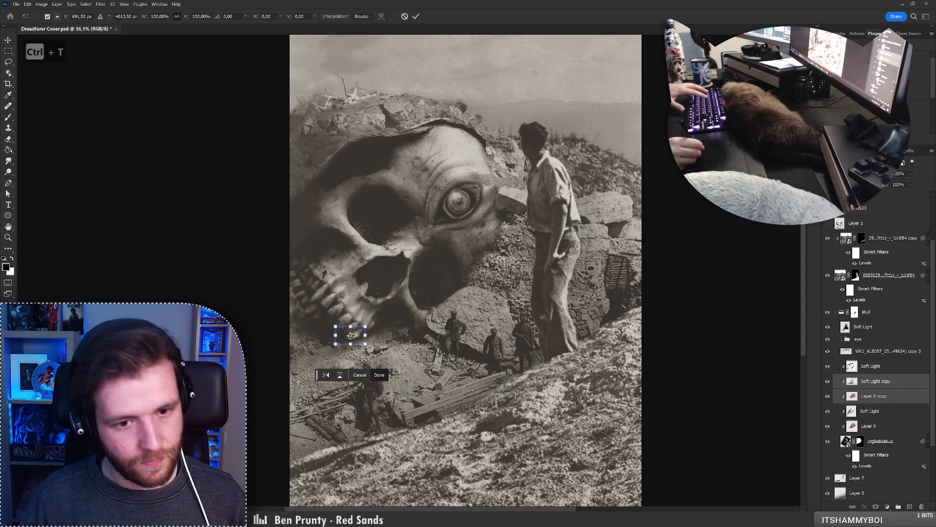
key("Return")
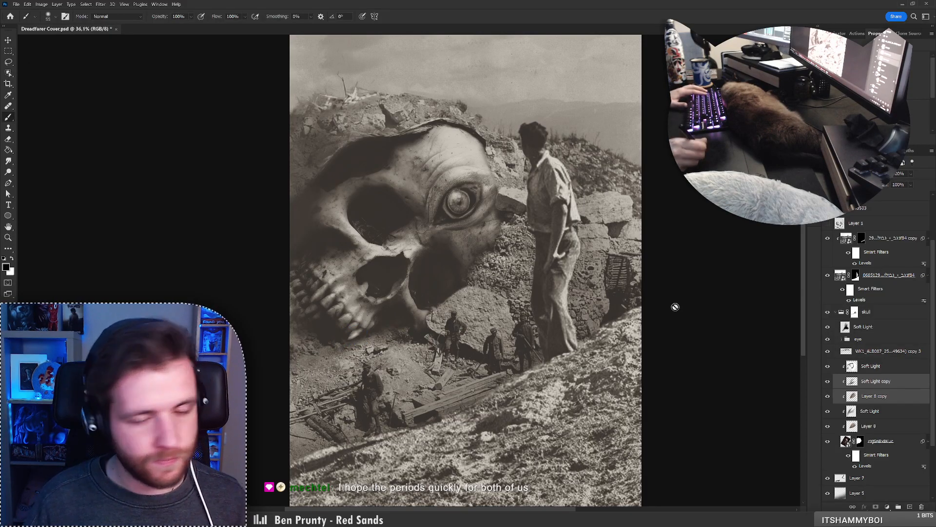
Erase the surplus around the copied tooth on Layer 8 copy up close, undoing the unwanted stroke
left_click(861, 394)
key("z")
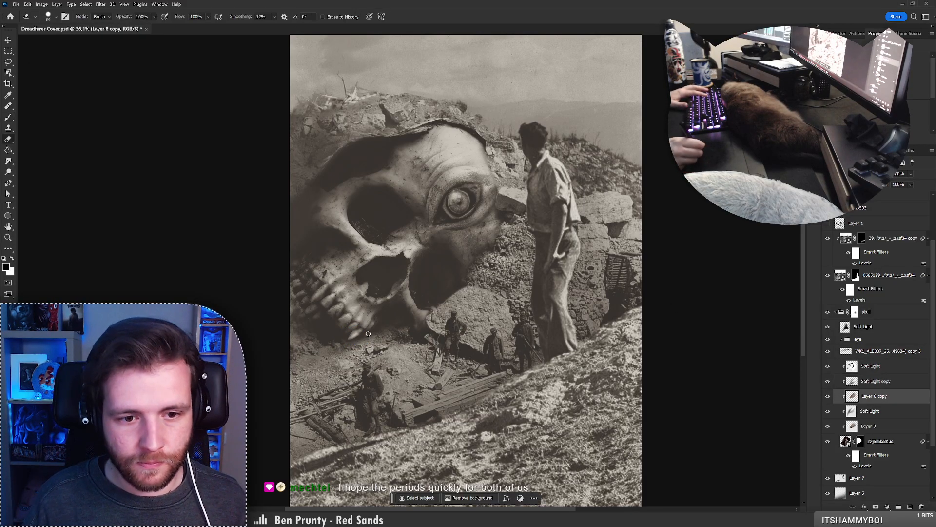
left_click_drag(351, 329, 355, 334)
key("e")
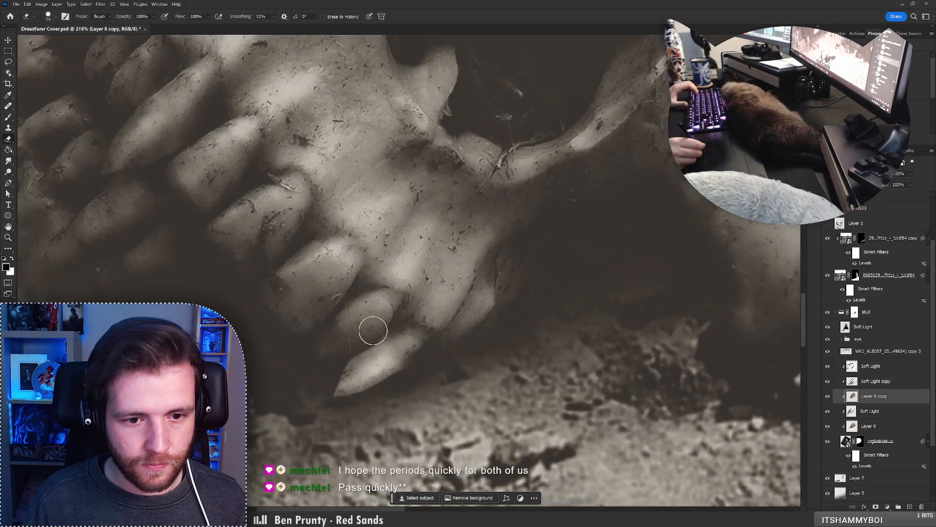
key("ctrl+z")
left_click(316, 347)
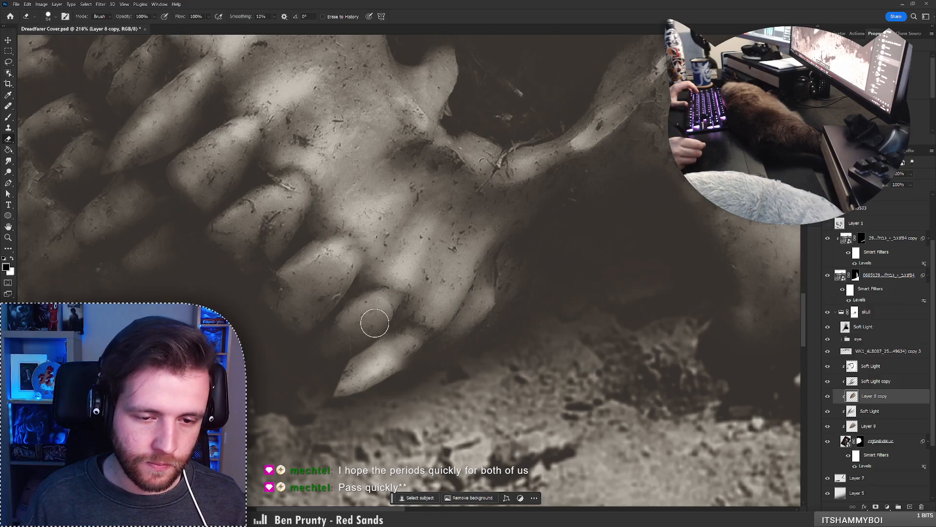
Try to rework the copied tooth's shading on the Soft Light copy layer with a Soft Round Pressure Opacity eraser and a black brush
key("alt+bracketright")
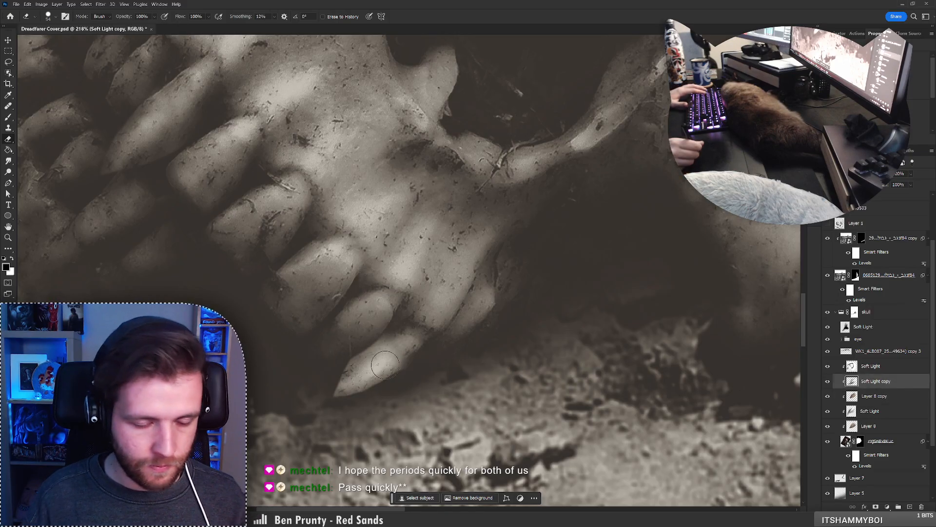
right_click(407, 330)
left_click(502, 459)
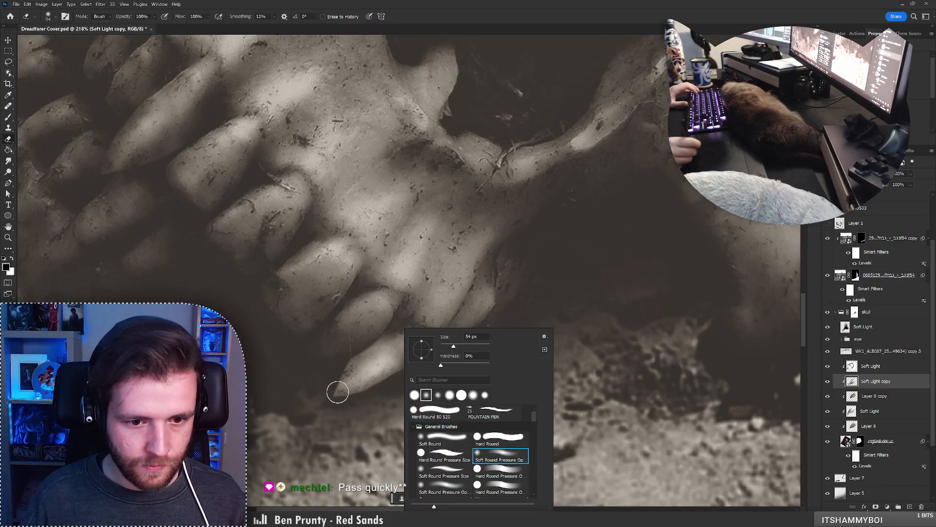
mouse_move(338, 391)
left_mouse_down()
mouse_move(418, 357)
mouse_move(374, 349)
left_mouse_up()
key("ctrl+z")
key("b")
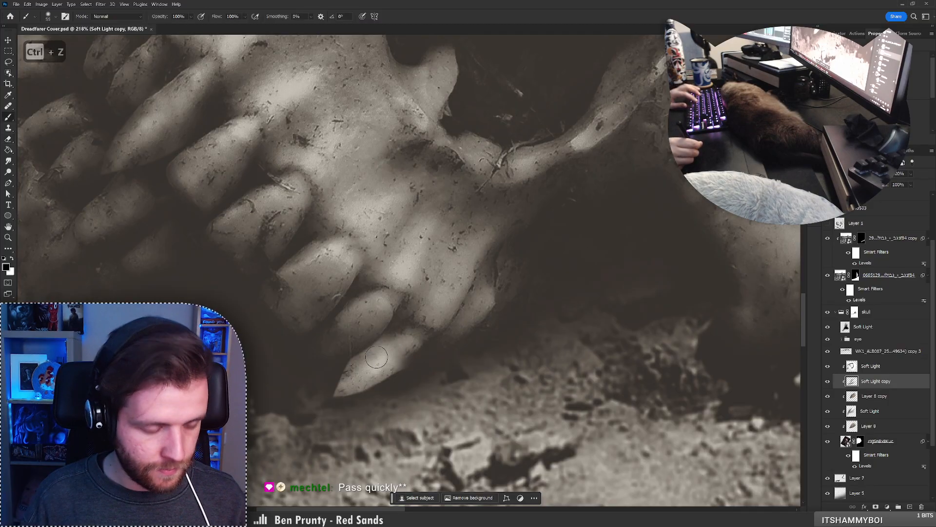
right_click(374, 355)
mouse_move(336, 366)
left_mouse_down()
mouse_move(387, 328)
mouse_move(337, 376)
left_mouse_up()
key("ctrl+z")
key("ctrl+z")
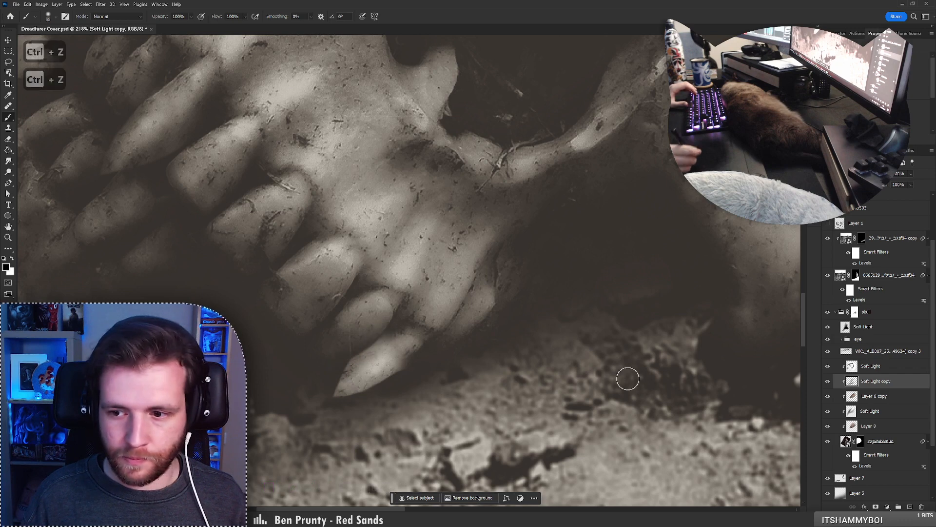
Add a clipped layer above Layer 8 copy and paint black shadows along the copied tooth's tip and edges with a smaller brush
left_click(873, 396)
left_click(910, 507)
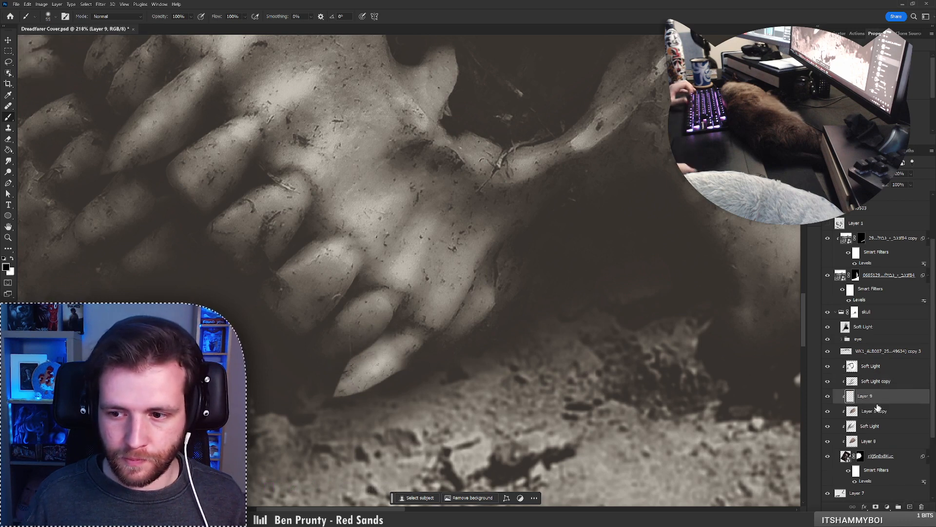
left_click_drag(347, 378, 385, 346)
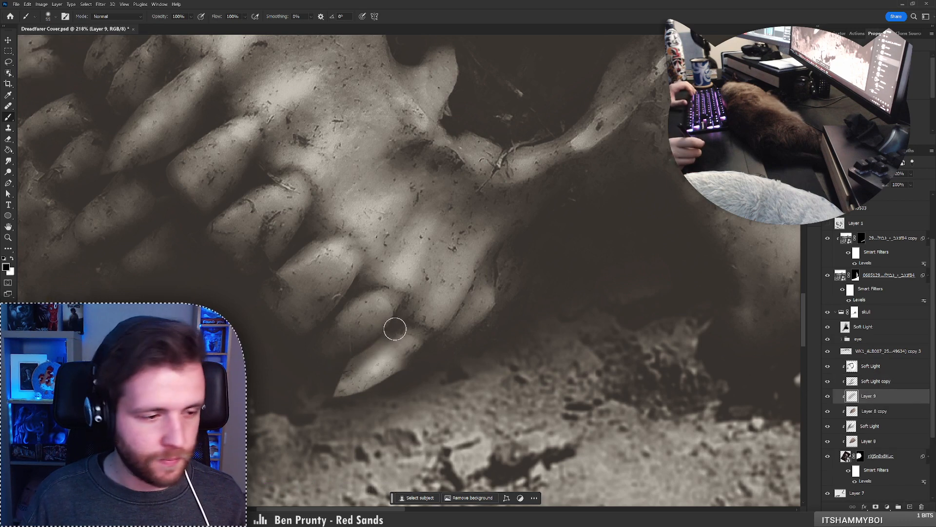
key("ctrl+z")
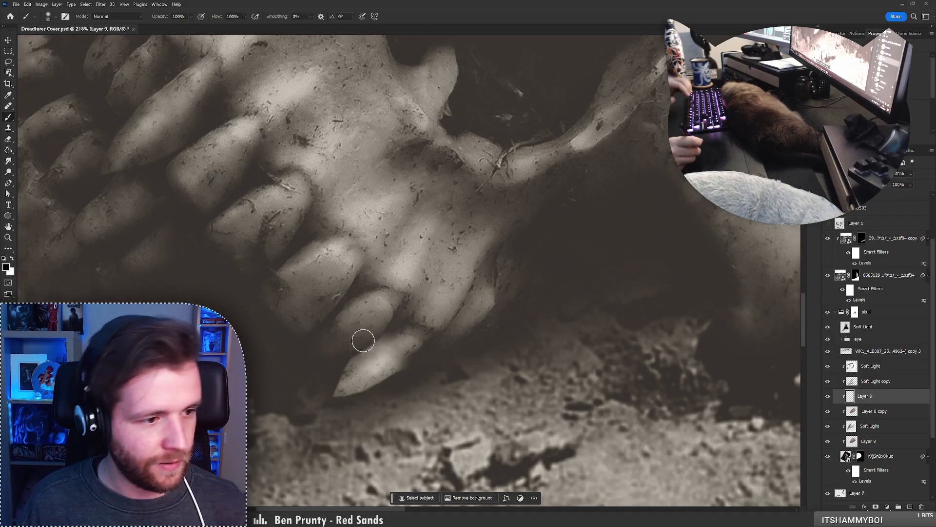
right_click(383, 330)
mouse_move(348, 362)
left_mouse_down()
mouse_move(397, 331)
mouse_move(346, 375)
left_mouse_up()
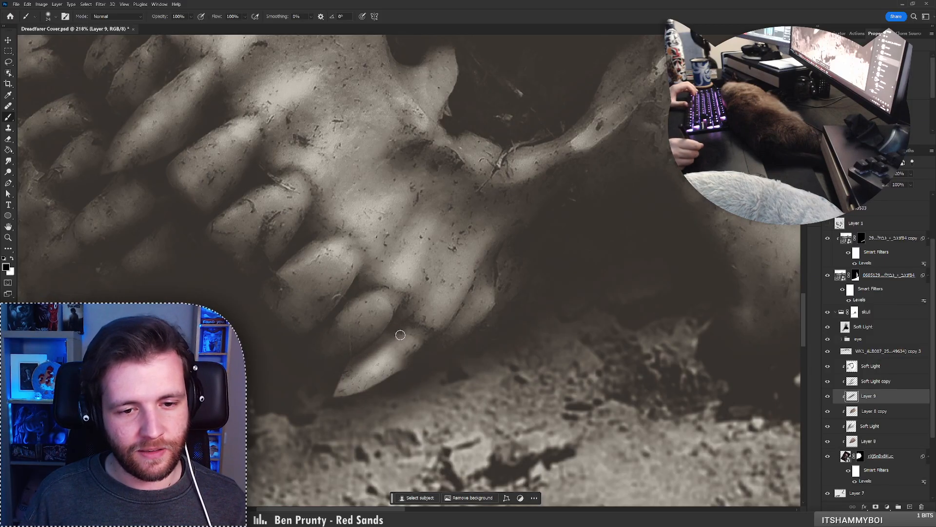
mouse_move(384, 332)
left_mouse_down()
mouse_move(355, 374)
mouse_move(379, 353)
mouse_move(326, 398)
mouse_move(398, 374)
mouse_move(381, 378)
mouse_move(421, 351)
mouse_move(345, 385)
mouse_move(416, 355)
mouse_move(384, 367)
mouse_move(407, 348)
left_mouse_up()
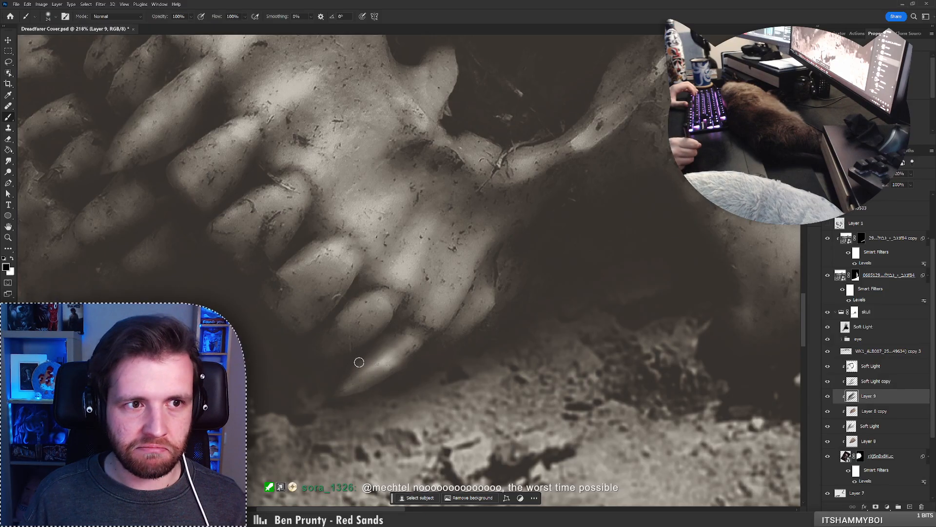
key("ctrl+0")
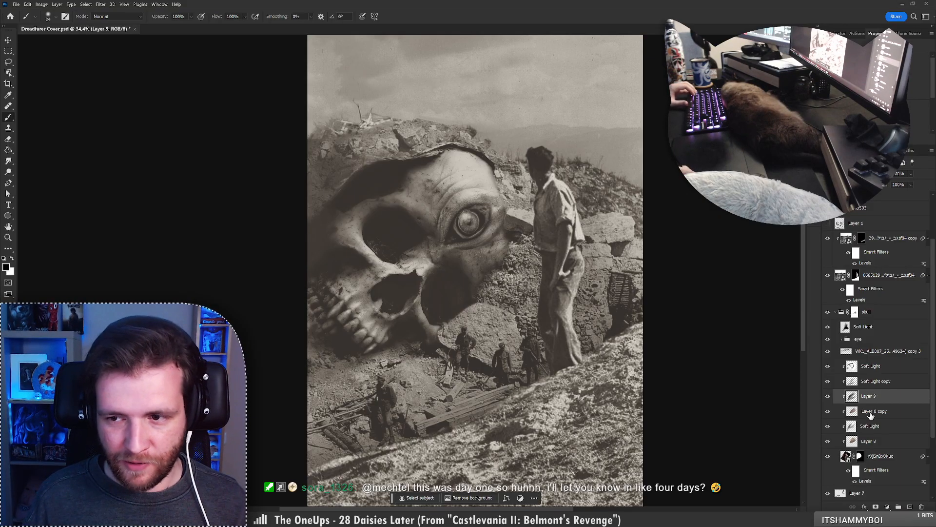
Soften the copied tooth by erasing parts of it on the Soft Light copy and Layer 8 copy layers
left_click(867, 382)
key("e")
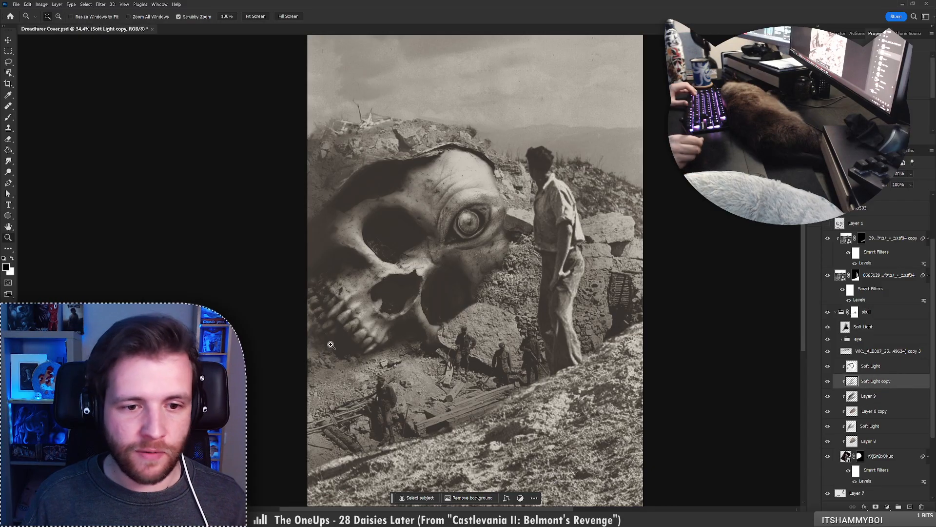
scroll(351, 346, "up", 5)
left_click_drag(411, 363, 441, 340)
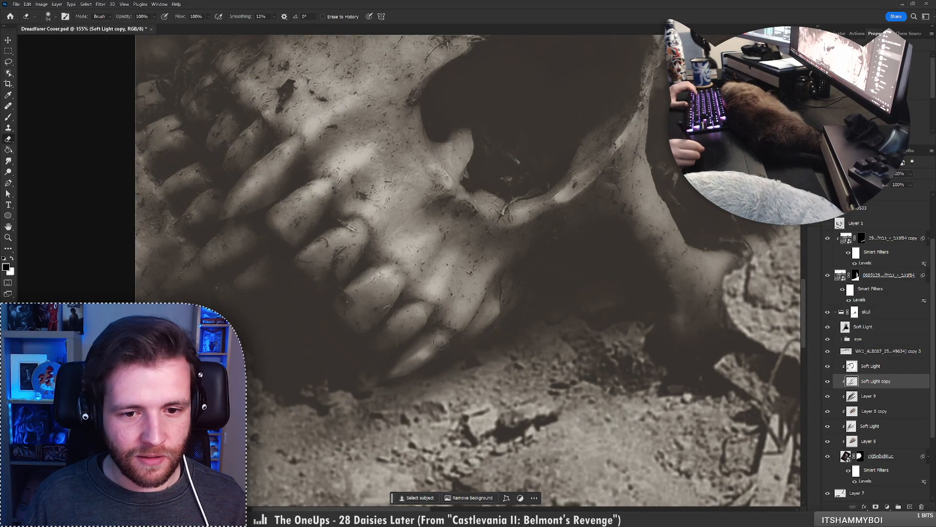
left_click(889, 409)
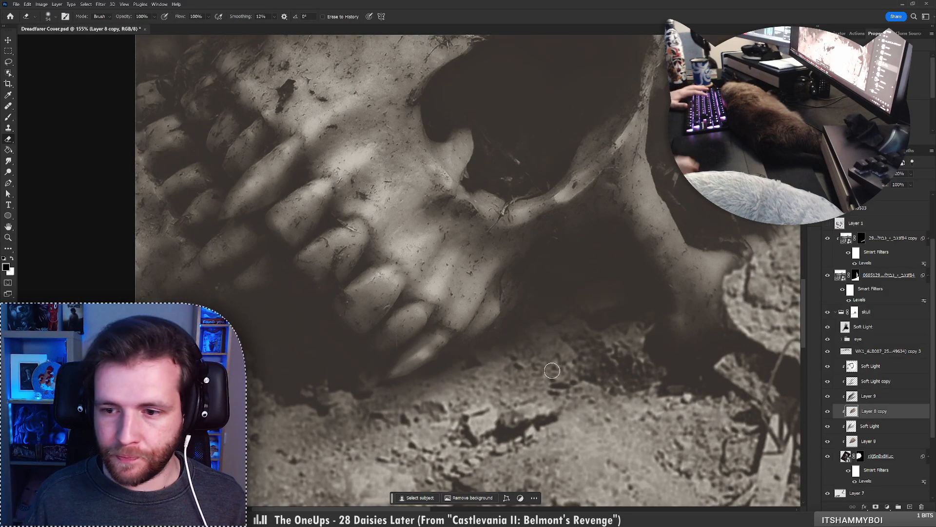
right_click(426, 329)
key("Escape")
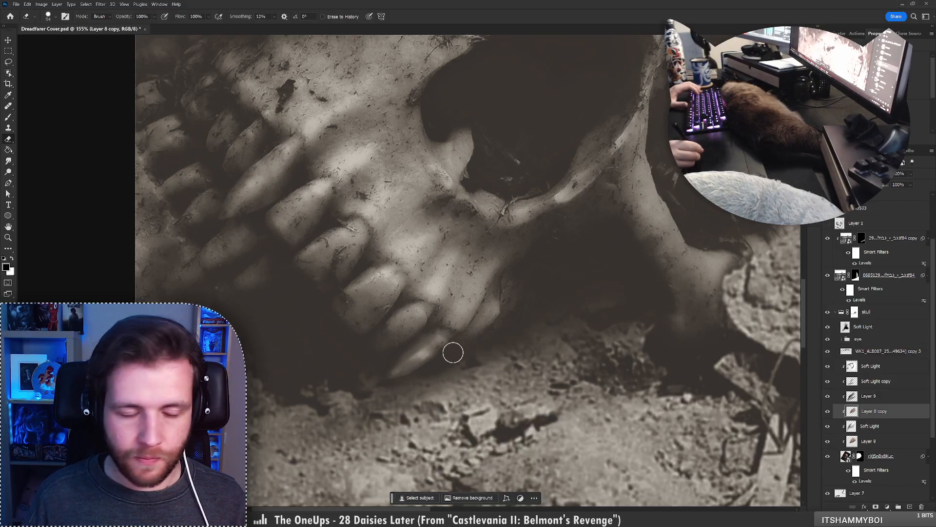
key("z")
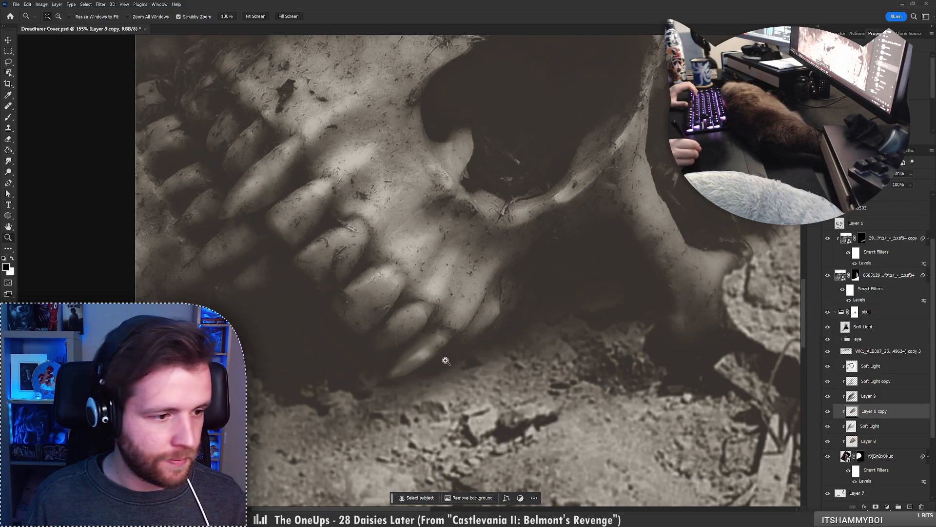
scroll(445, 357, "down", 10)
scroll(458, 349, "up", 3)
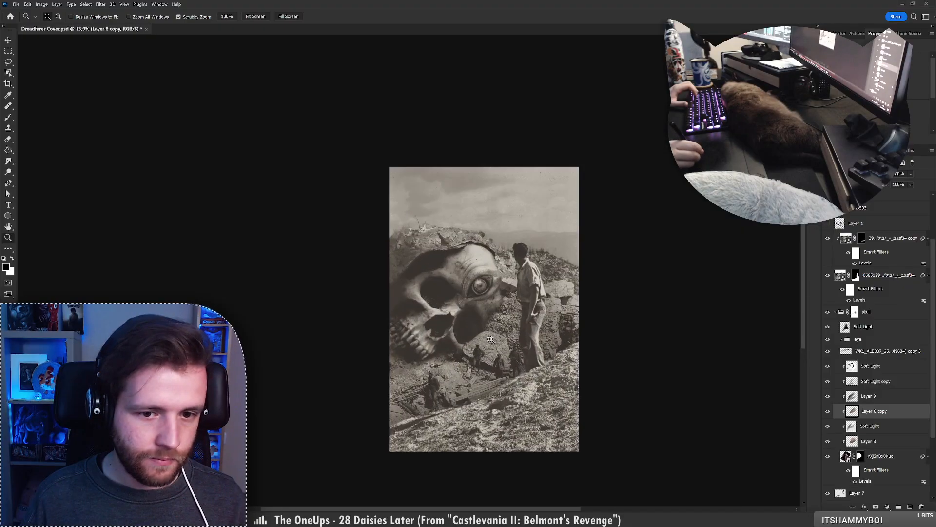
Deepen the black shading over the copied tooth on Layer 9, undoing the last unwanted stroke
key("e")
left_click_drag(493, 379, 477, 364)
key("b")
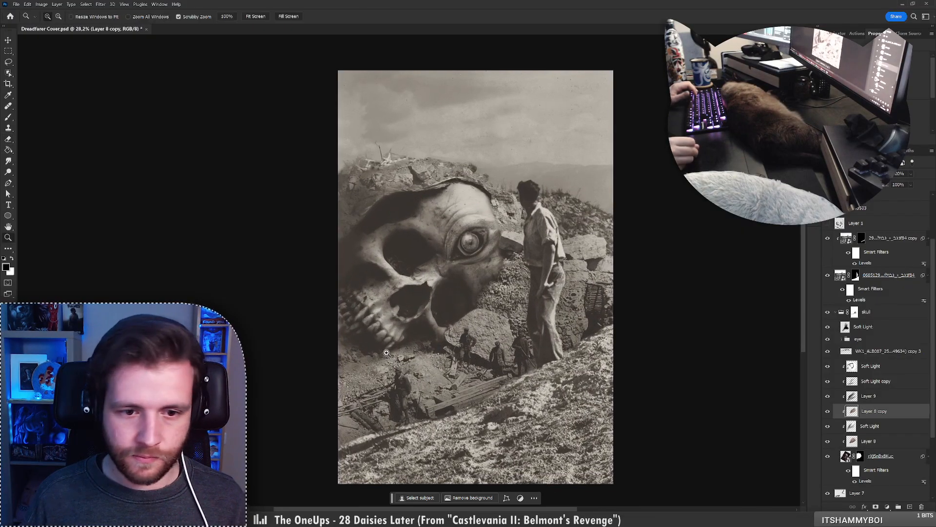
scroll(388, 336, "up", 7)
key("alt+bracketright")
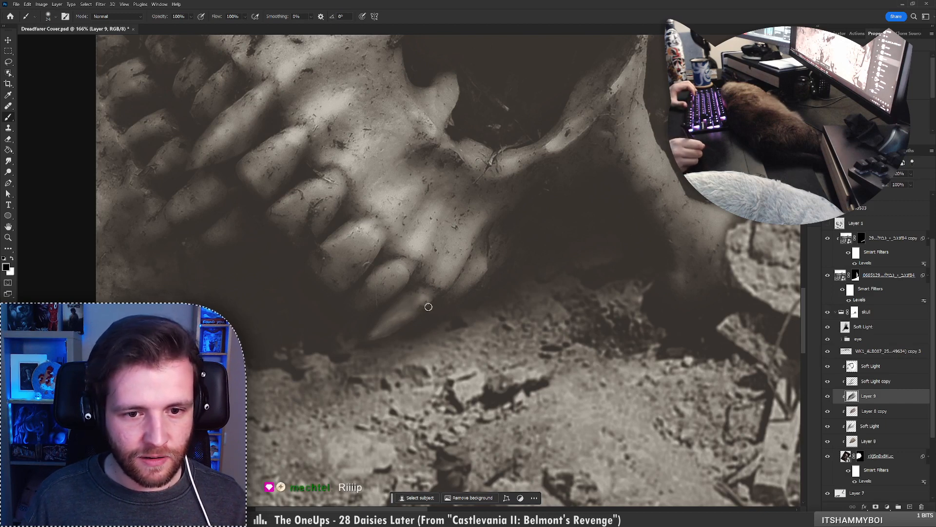
key("ctrl+z")
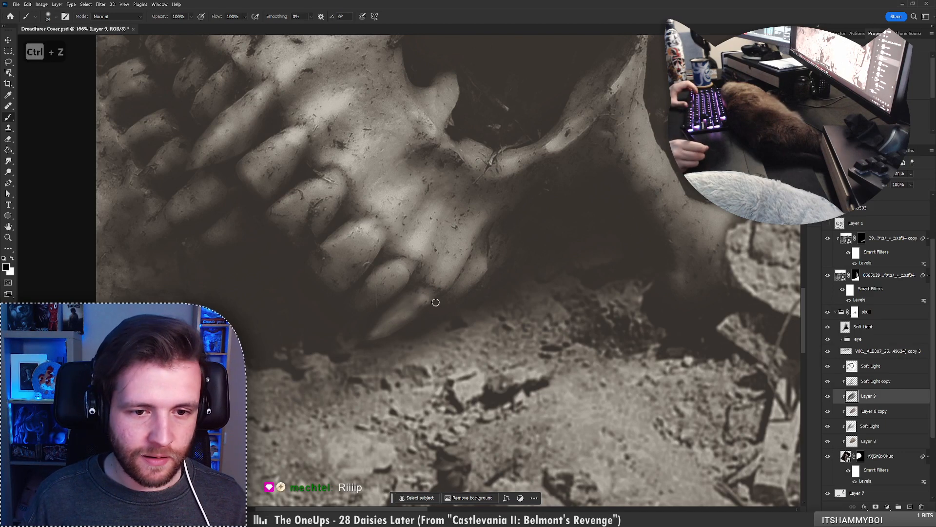
key("z")
scroll(417, 313, "down", 10)
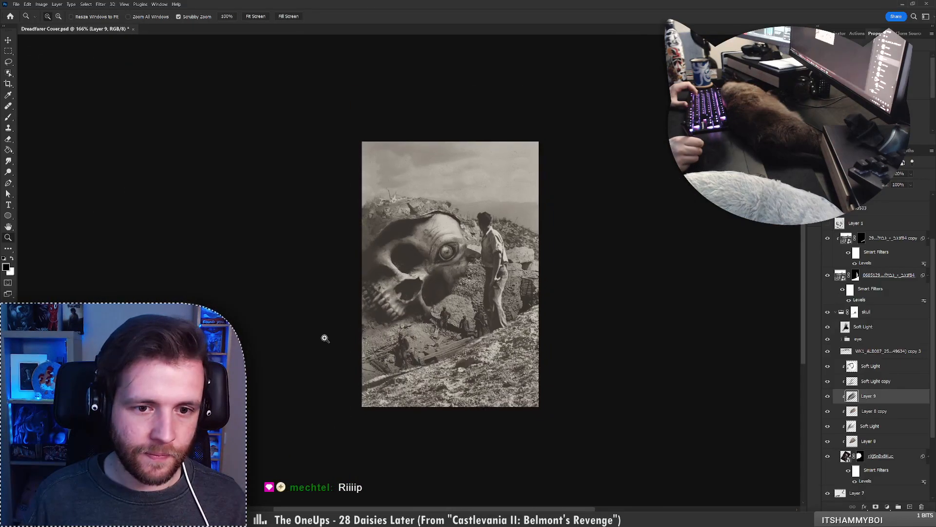
Paint subtle black shading around the skull's brow on the Soft Light layer above the eye group with a larger brush, undoing the first stroke
left_click_drag(433, 269, 477, 271)
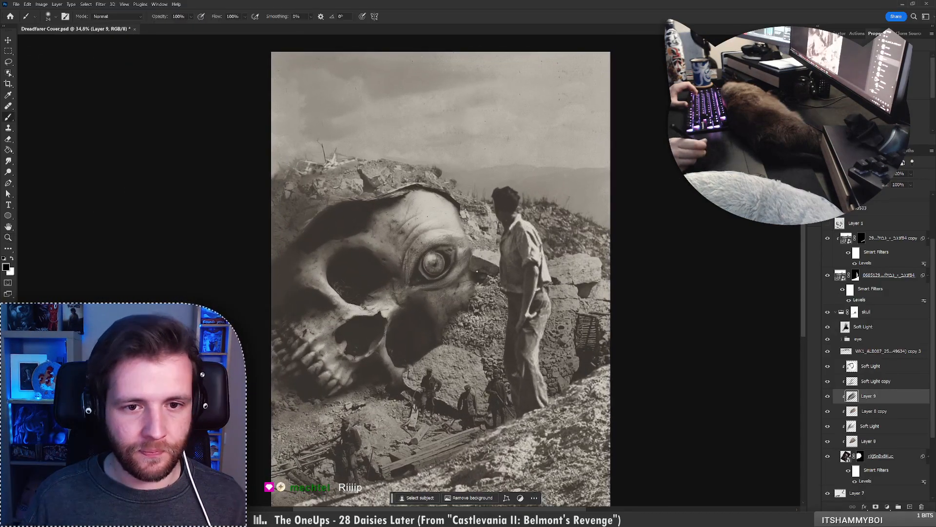
left_click_drag(445, 334, 436, 313)
left_click(436, 314, "ctrl")
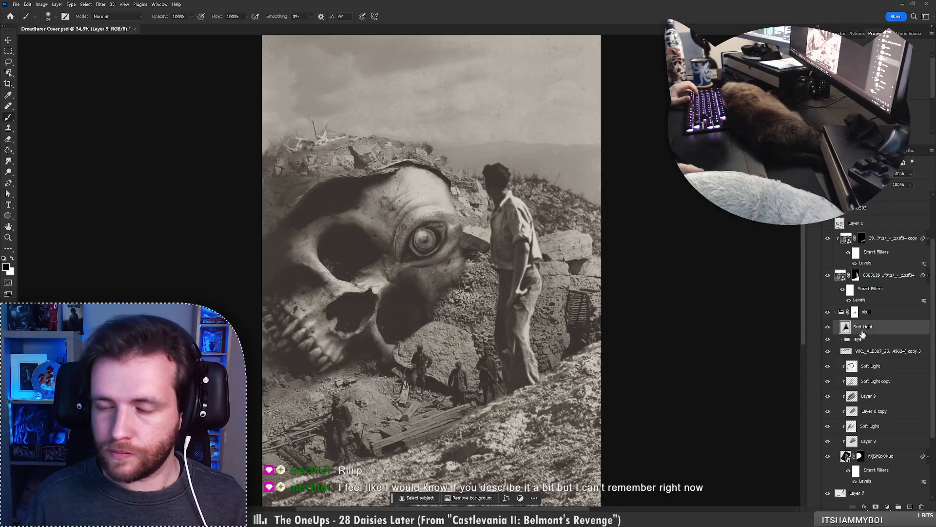
left_click_drag(390, 207, 412, 208)
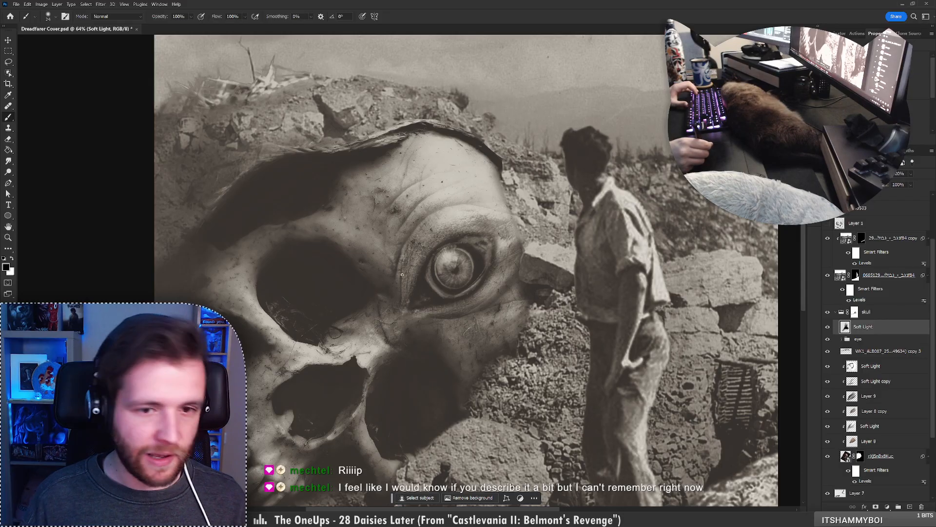
key("bracketright")
key("ctrl+z")
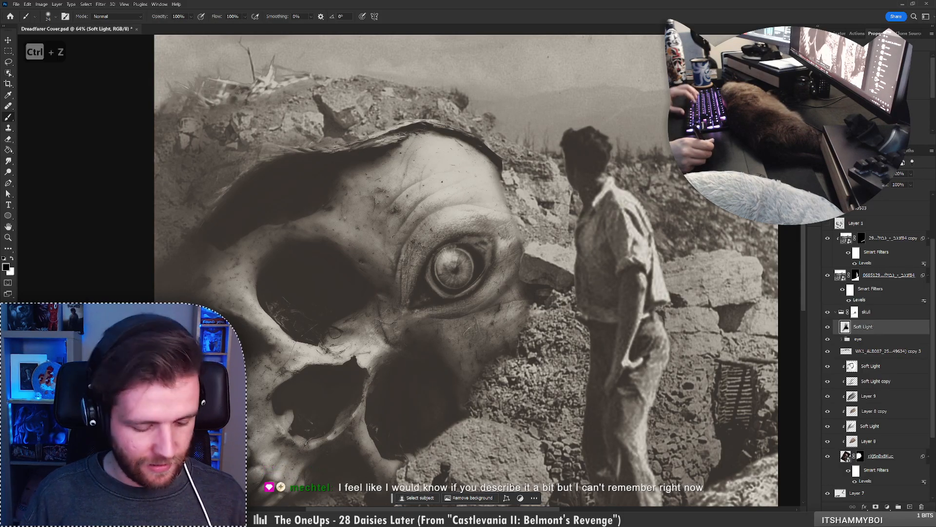
key("bracketright")
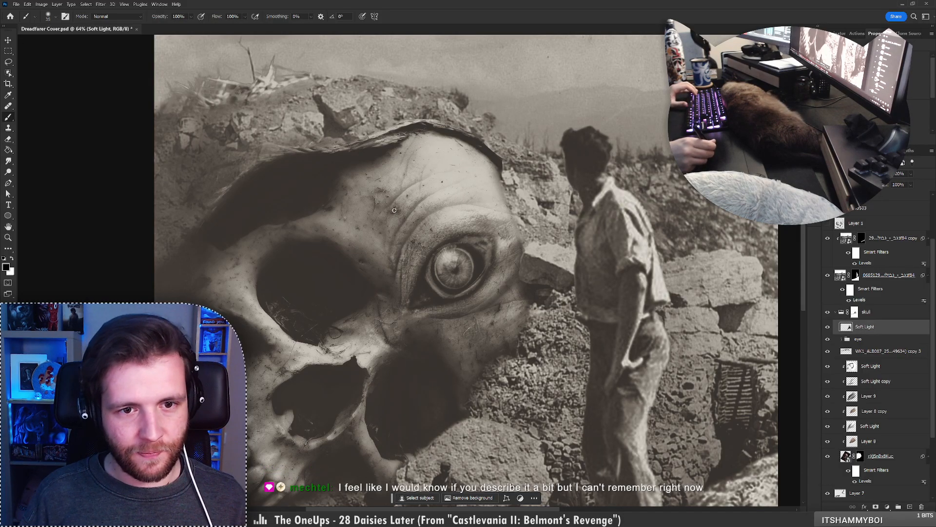
key("z")
mouse_move(380, 249)
left_mouse_down()
mouse_move(360, 258)
mouse_move(368, 253)
left_mouse_up()
key("b")
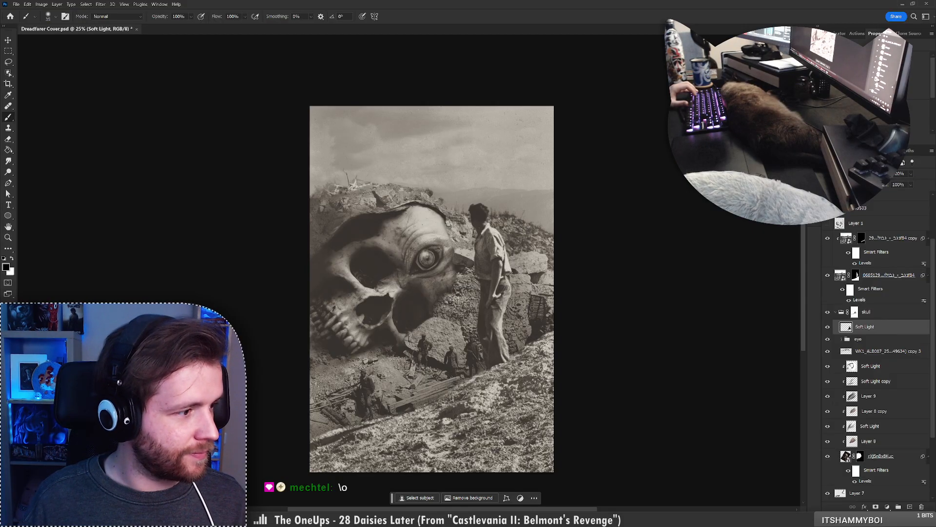
Switch to the browser, open the Valdevia website in a new tab and open The Façade from its collections
key("alt+Tab")
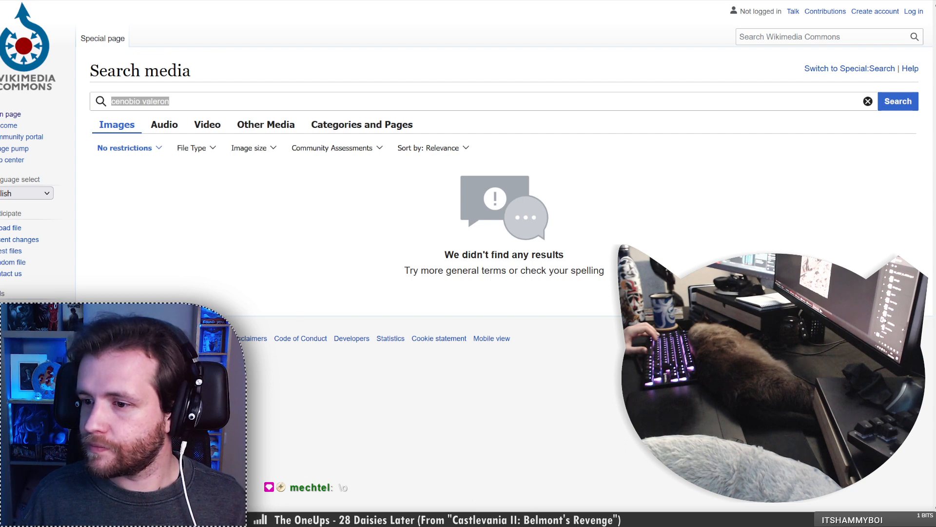
left_click(510, 32)
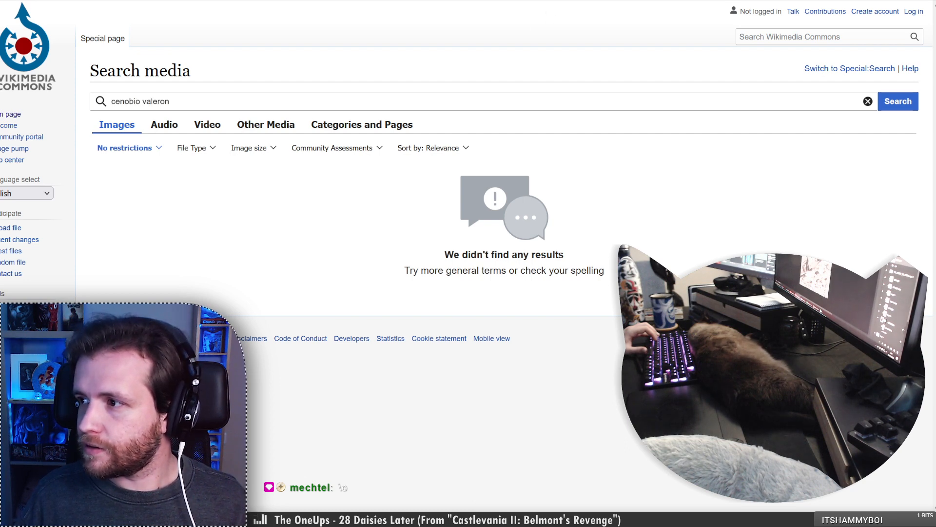
key("ctrl+t")
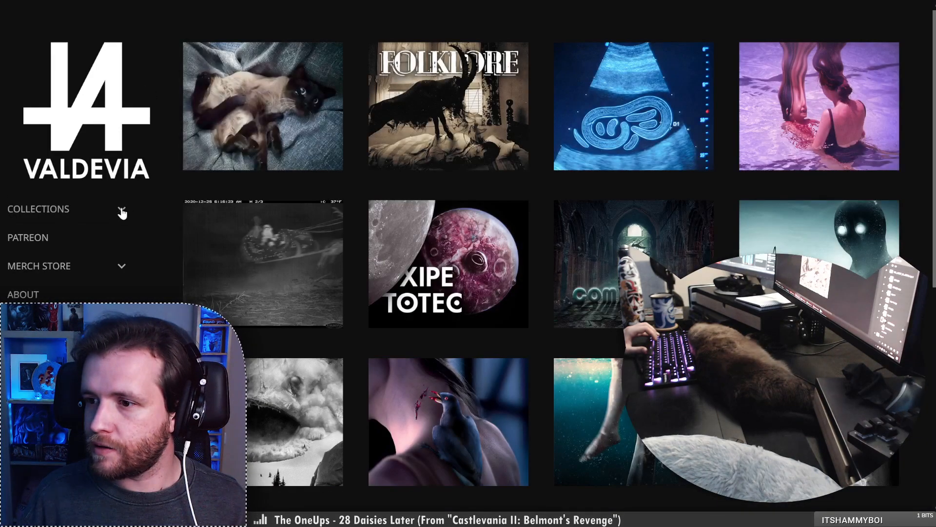
left_click(57, 213)
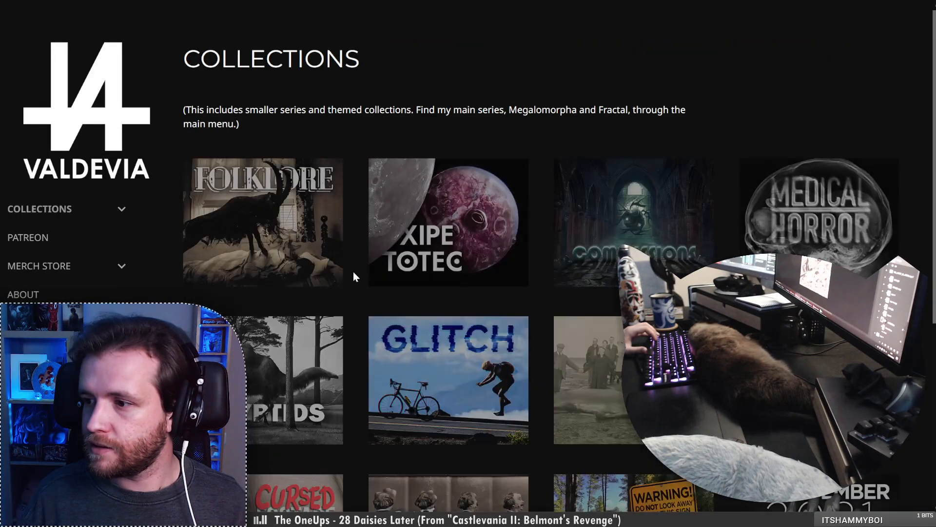
scroll(361, 278, "down", 5)
left_click(373, 291)
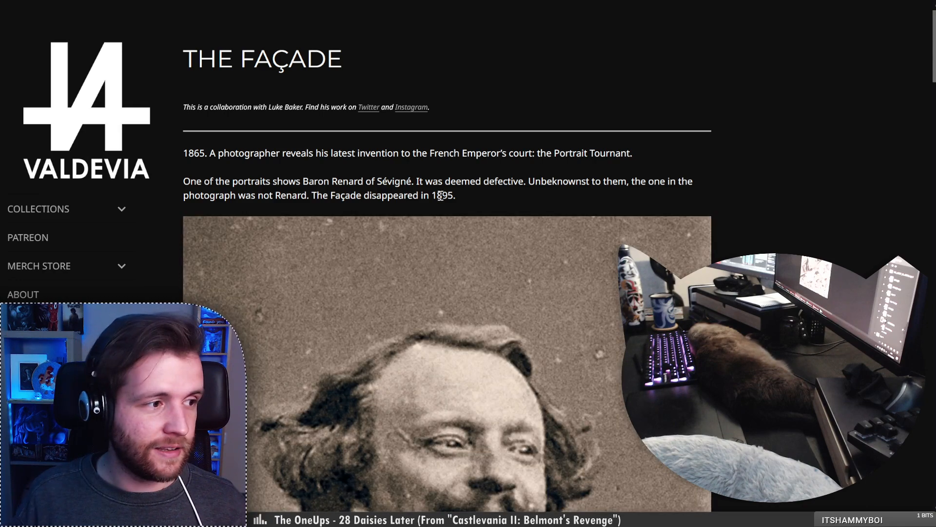
Examine the rotating vintage portrait and the child's family drawing on The Façade page
scroll(750, 171, "down", 1)
scroll(750, 168, "down", 1)
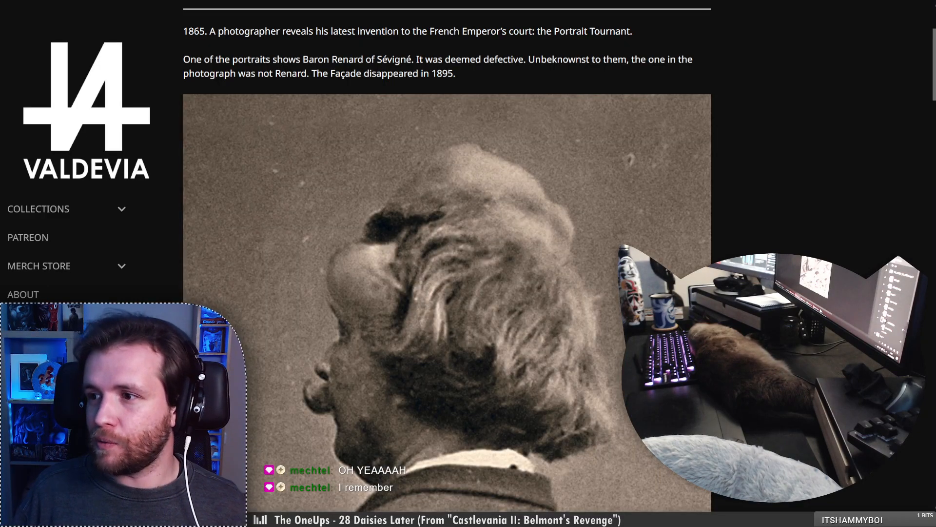
scroll(447, 268, "down", 1)
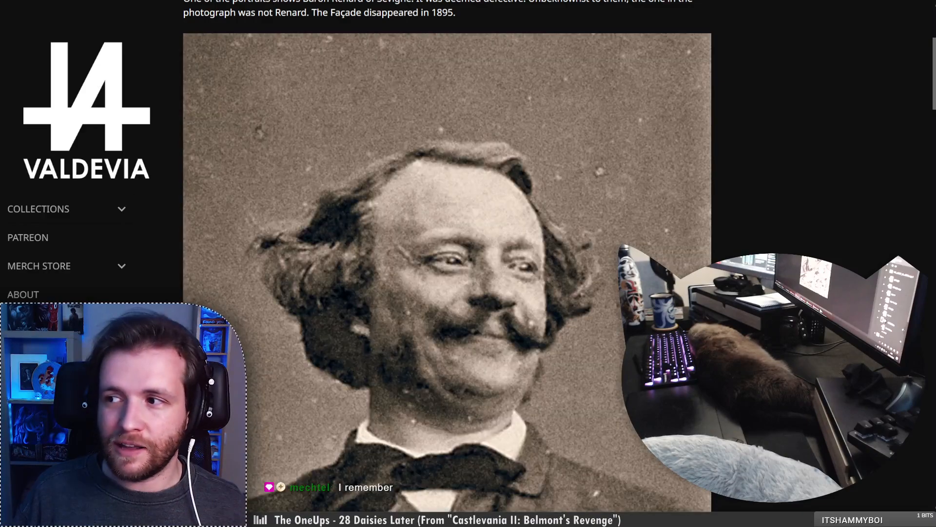
scroll(447, 268, "down", 1)
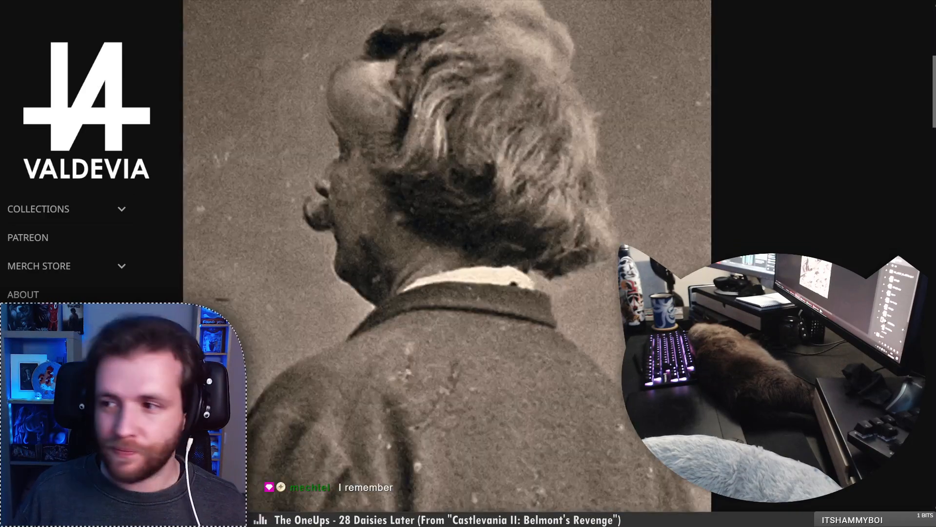
scroll(448, 269, "down", 6)
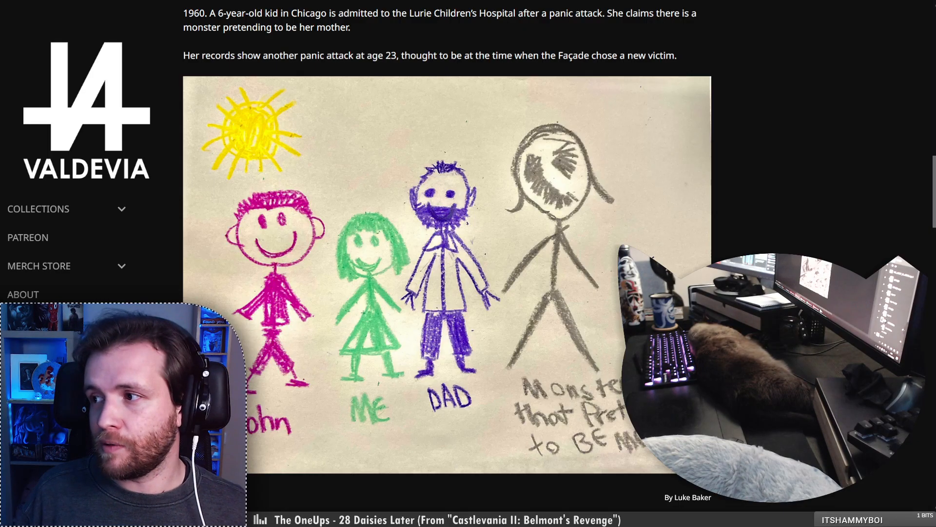
scroll(448, 238, "down", 4)
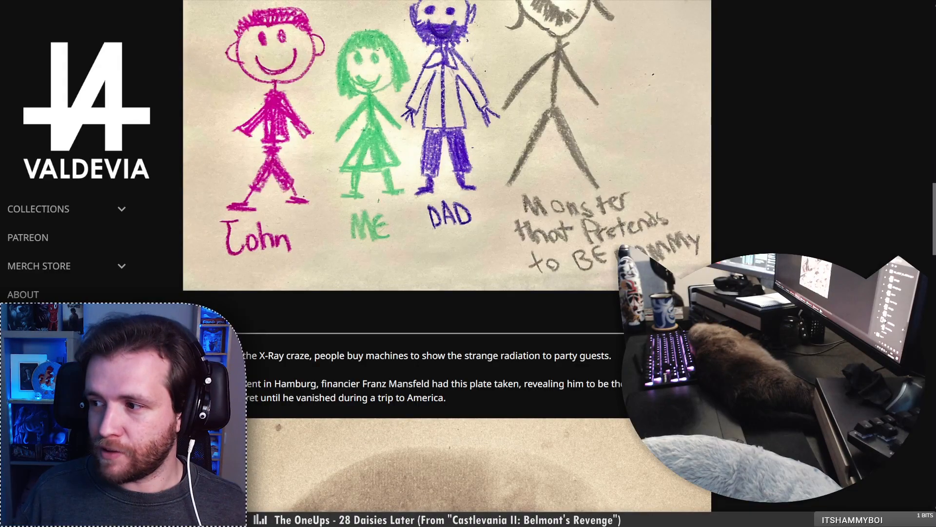
scroll(447, 195, "up", 2)
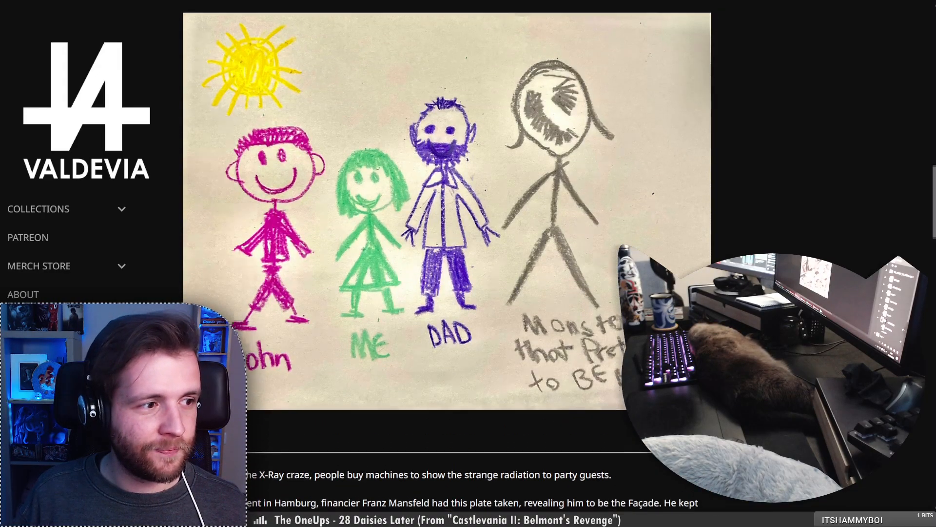
Examine the 1896 X-ray skull plate and its accompanying text on The Façade page
scroll(448, 195, "down", 3)
scroll(447, 243, "down", 2)
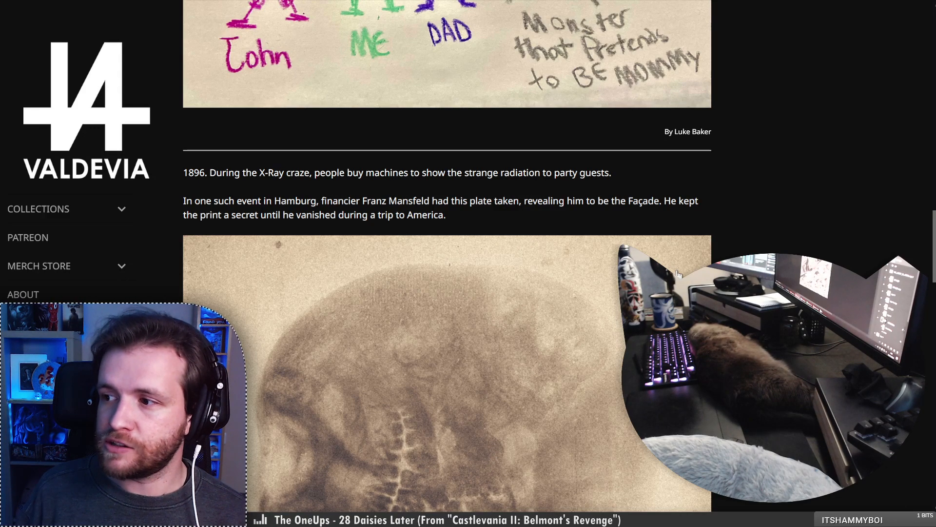
scroll(678, 272, "down", 3)
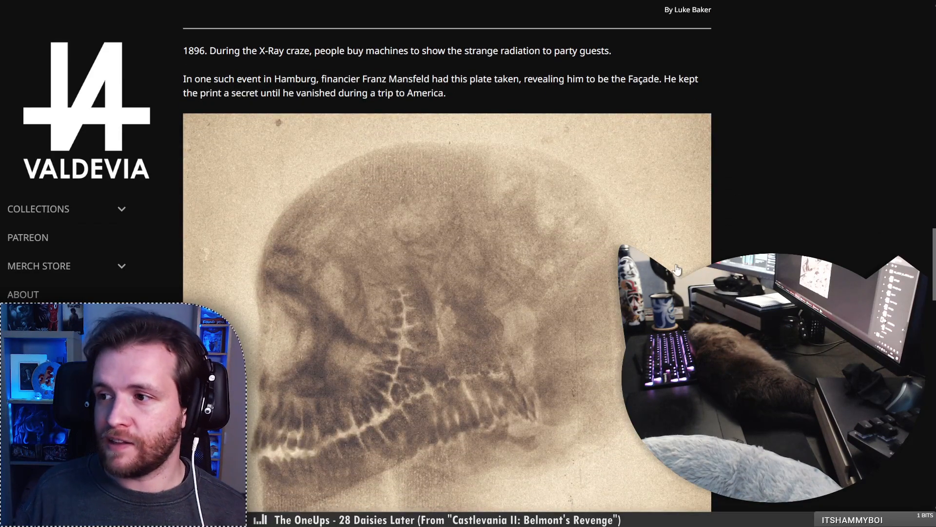
scroll(678, 271, "down", 1)
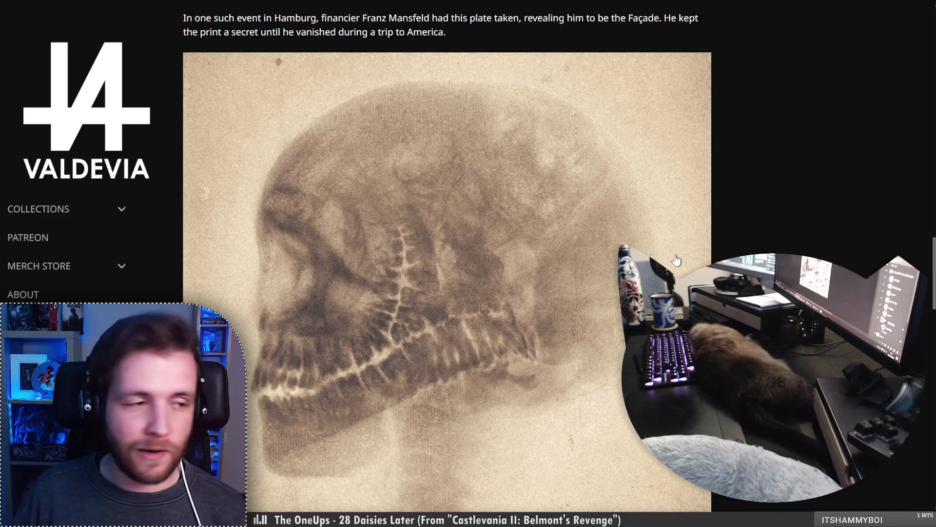
scroll(676, 260, "down", 10)
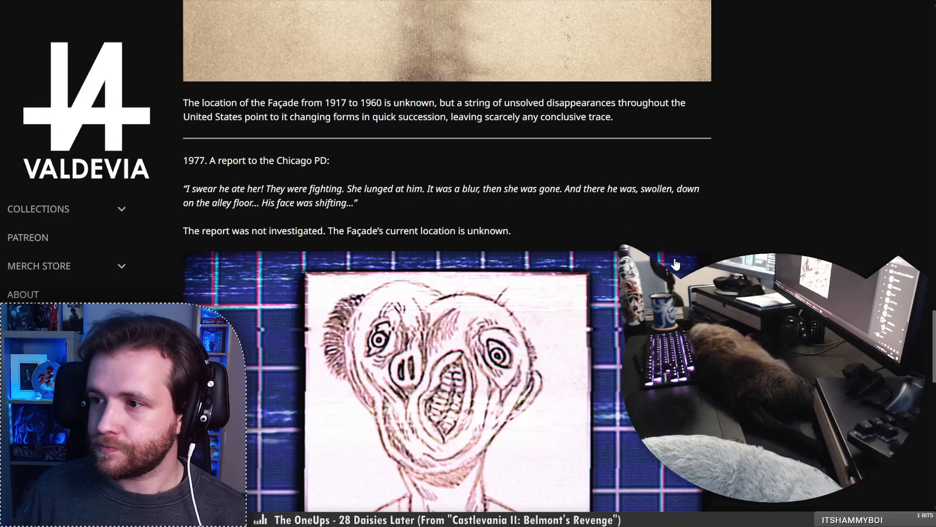
scroll(676, 263, "up", 4)
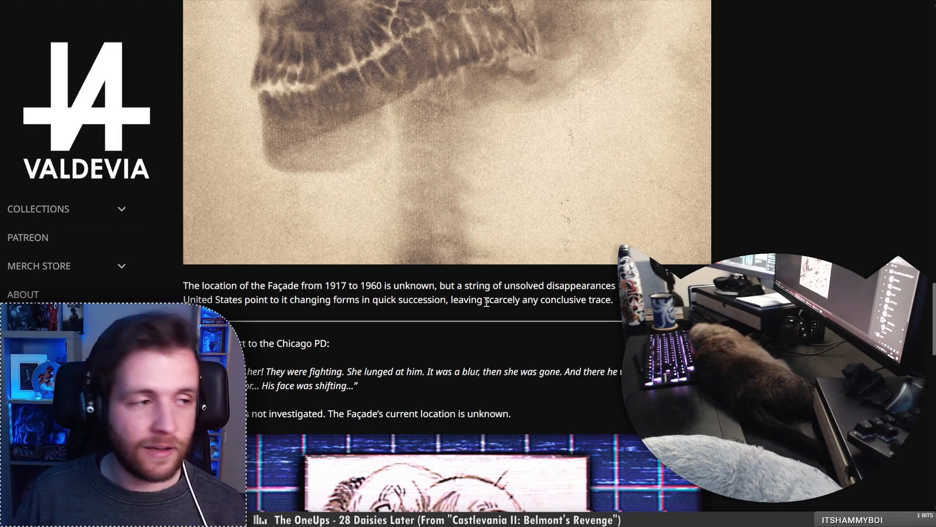
Examine the 1977 police sketch and the Shifting Skull drawings towards the end of The Façade page
scroll(486, 302, "down", 6)
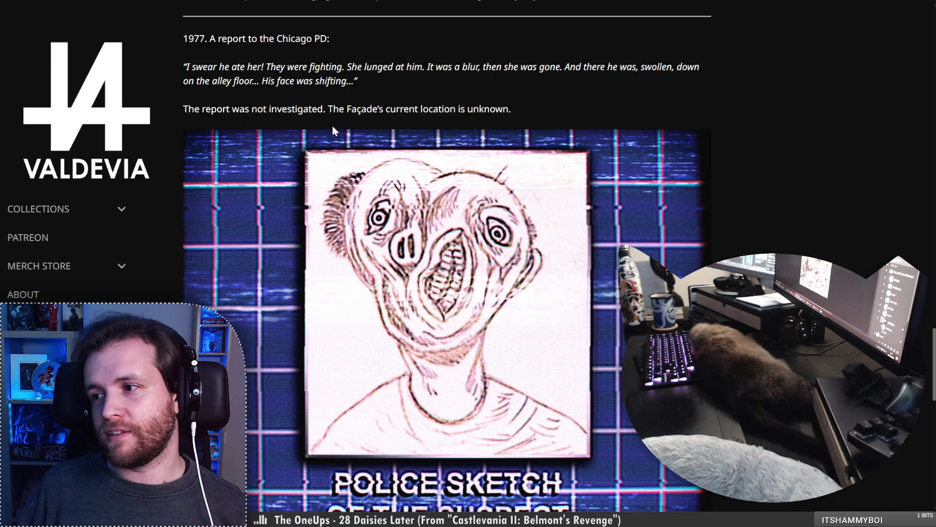
scroll(332, 125, "down", 1)
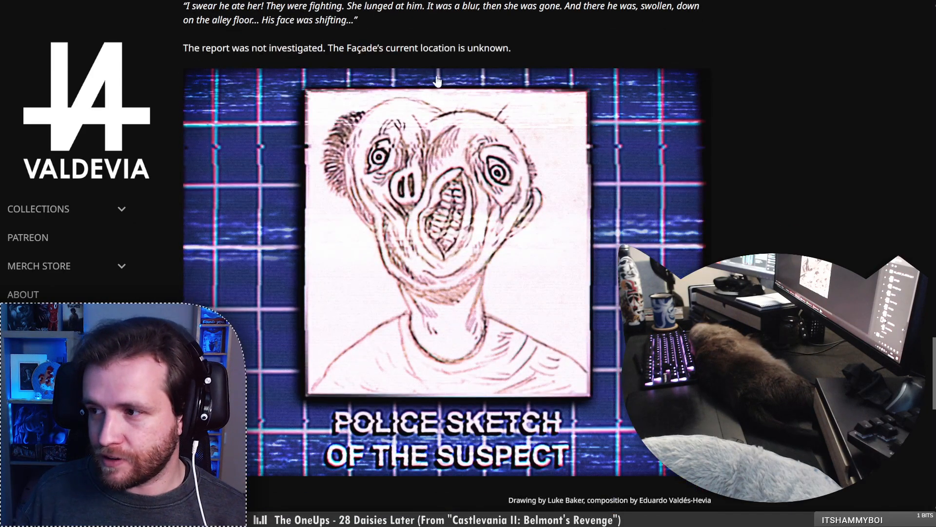
scroll(444, 243, "down", 1)
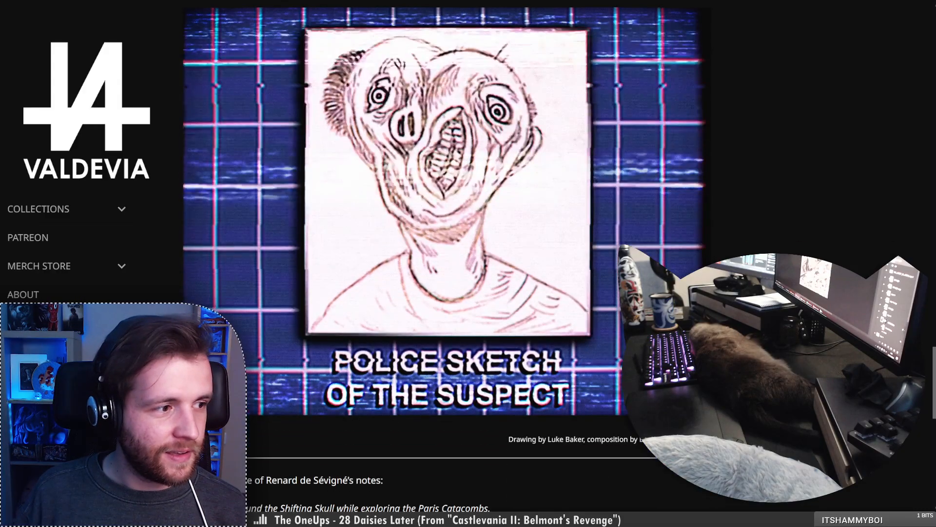
scroll(445, 243, "down", 7)
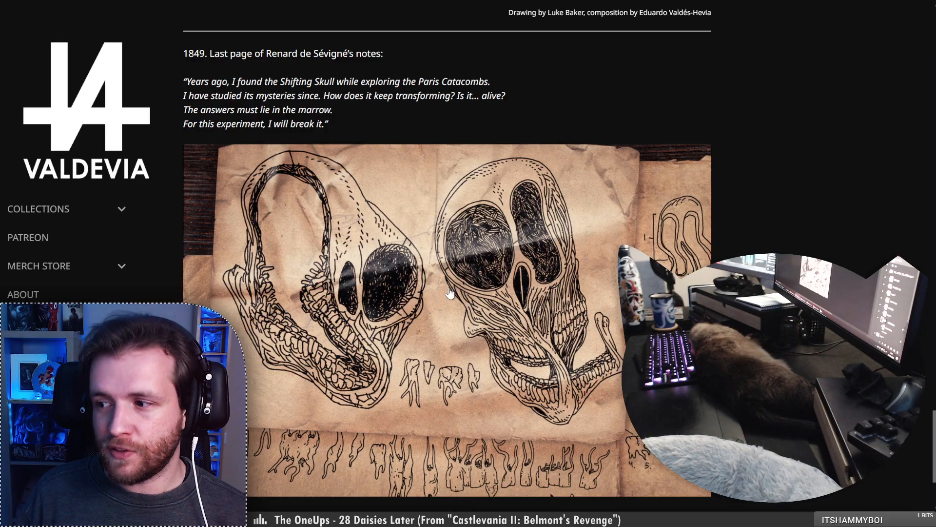
scroll(449, 295, "down", 2)
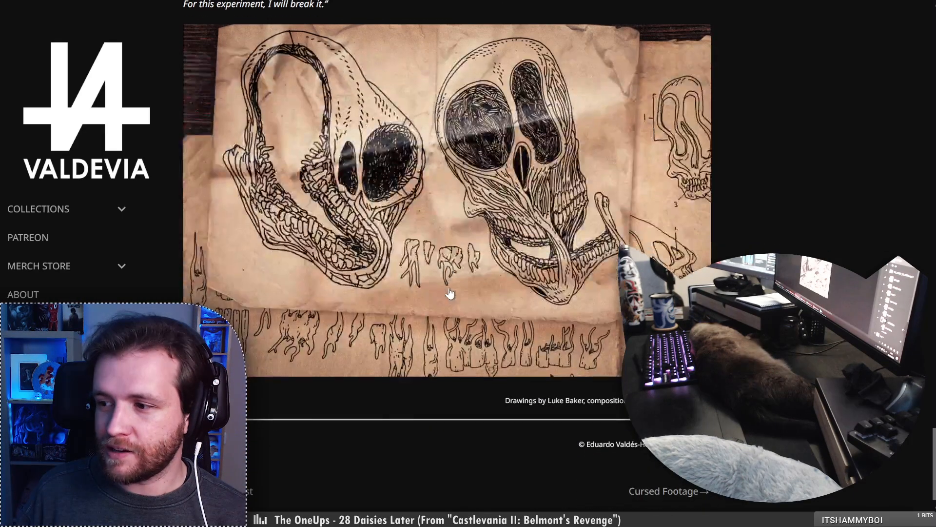
scroll(448, 298, "up", 1)
scroll(447, 299, "up", 1)
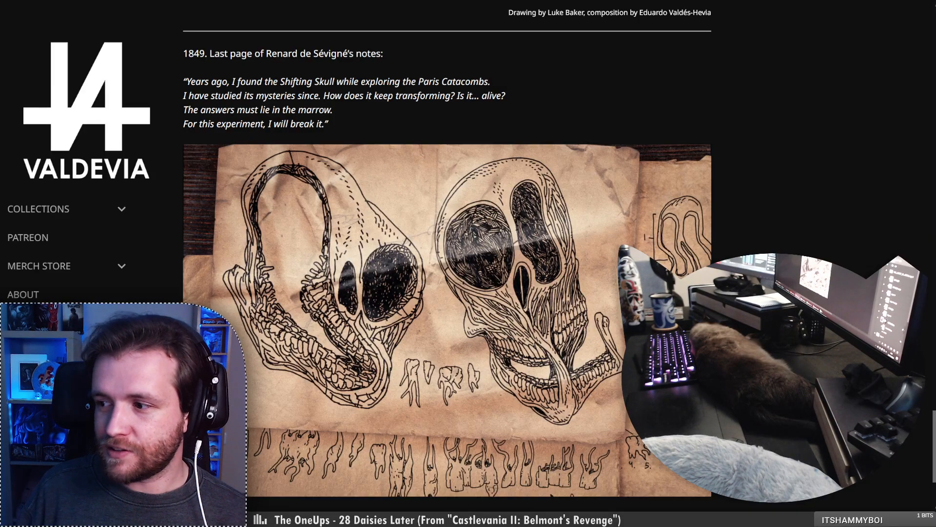
Go back over The Façade page, comparing the opening portrait, the 1896 X-ray plate and the text beneath it
mouse_move(933, 449)
left_mouse_down()
mouse_move(885, 39)
mouse_move(882, 78)
mouse_move(877, 60)
left_mouse_up()
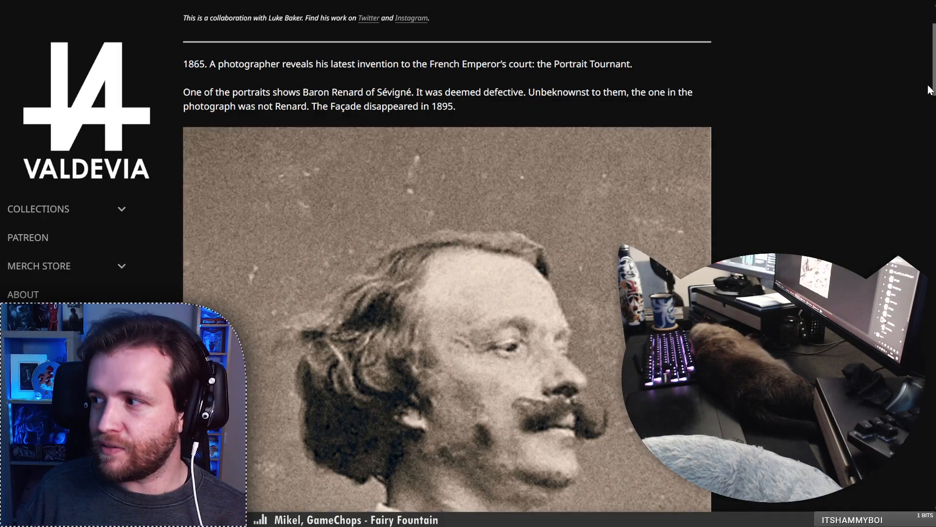
left_click_drag(932, 72, 932, 275)
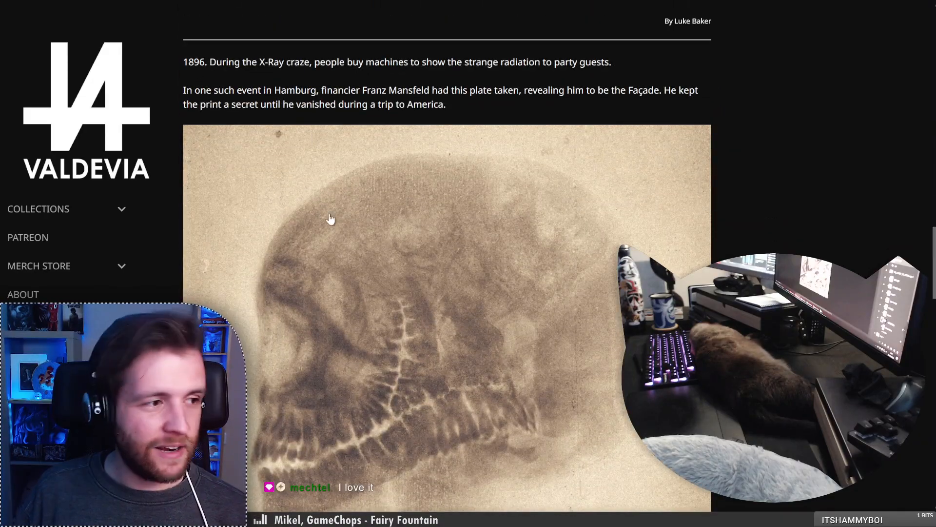
scroll(342, 224, "down", 2)
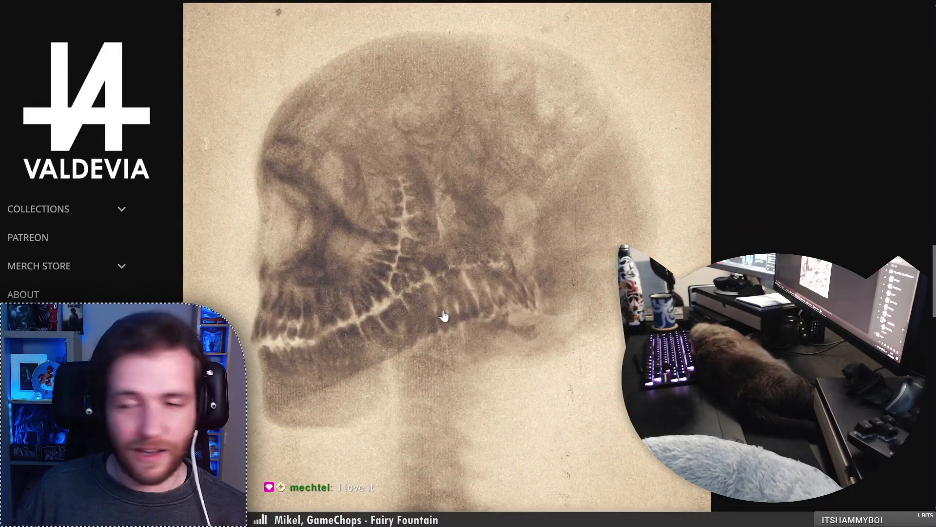
scroll(433, 334, "up", 7)
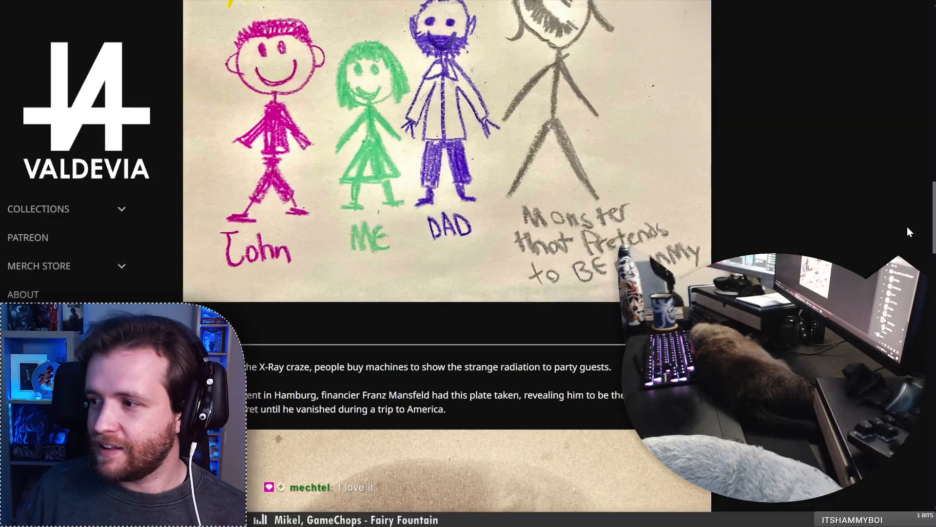
mouse_move(935, 229)
left_mouse_down()
mouse_move(935, 82)
mouse_move(933, 270)
left_mouse_up()
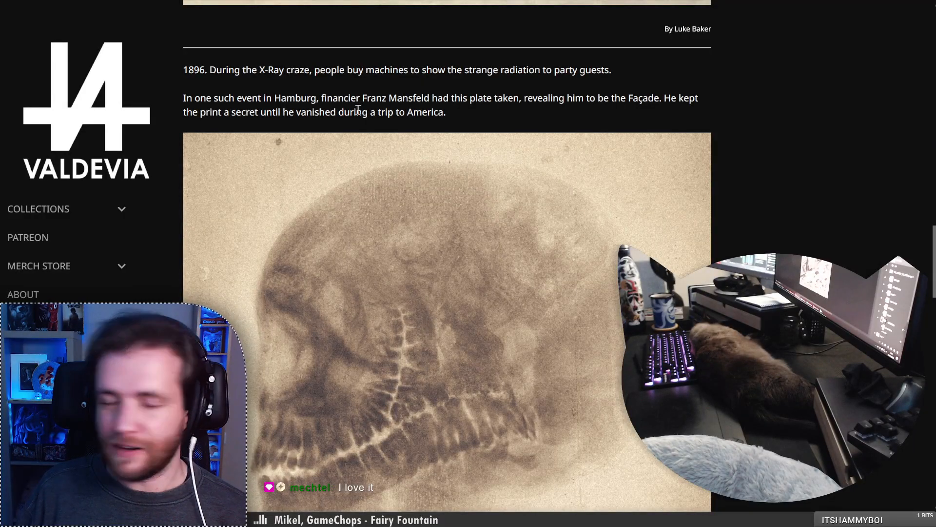
scroll(445, 137, "down", 1)
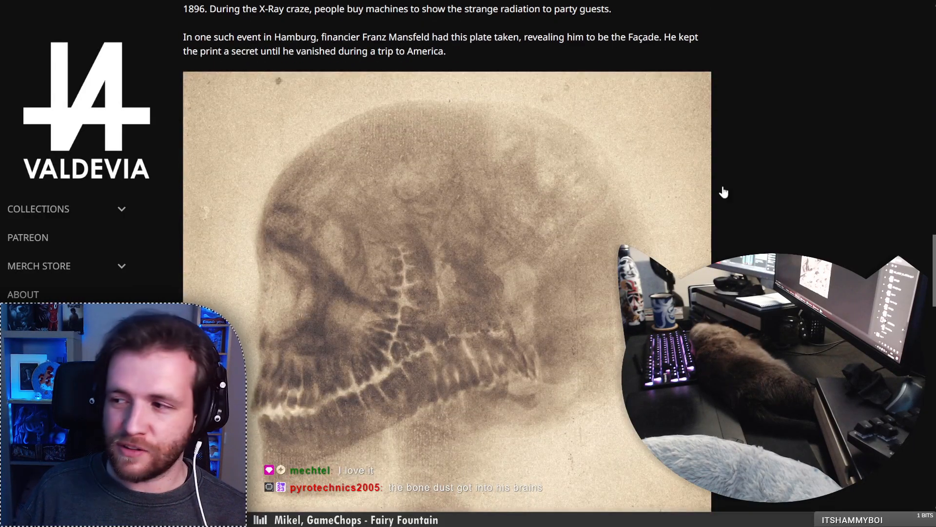
mouse_move(934, 270)
left_mouse_down()
mouse_move(933, 238)
mouse_move(933, 325)
left_mouse_up()
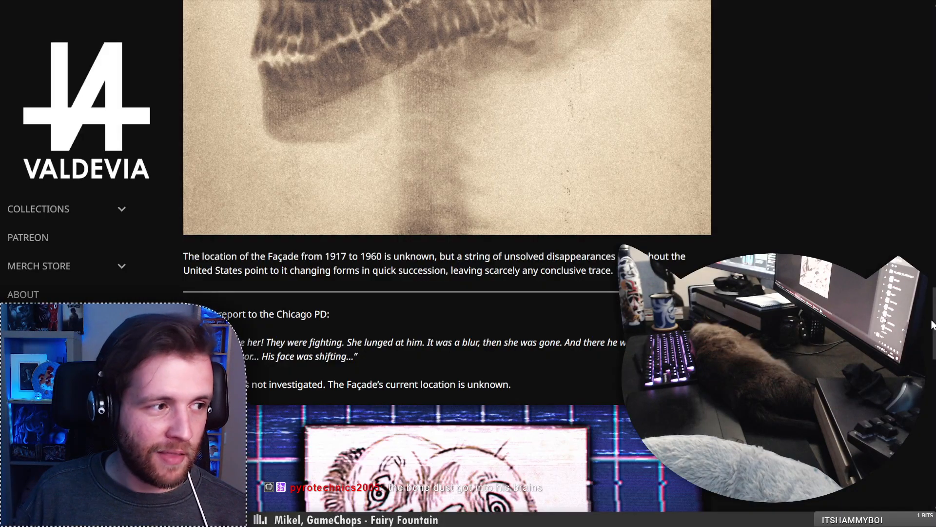
Return to the 1960 text and the child's family drawing on The Façade page
mouse_move(931, 324)
left_mouse_down()
mouse_move(908, 179)
mouse_move(913, 187)
left_mouse_up()
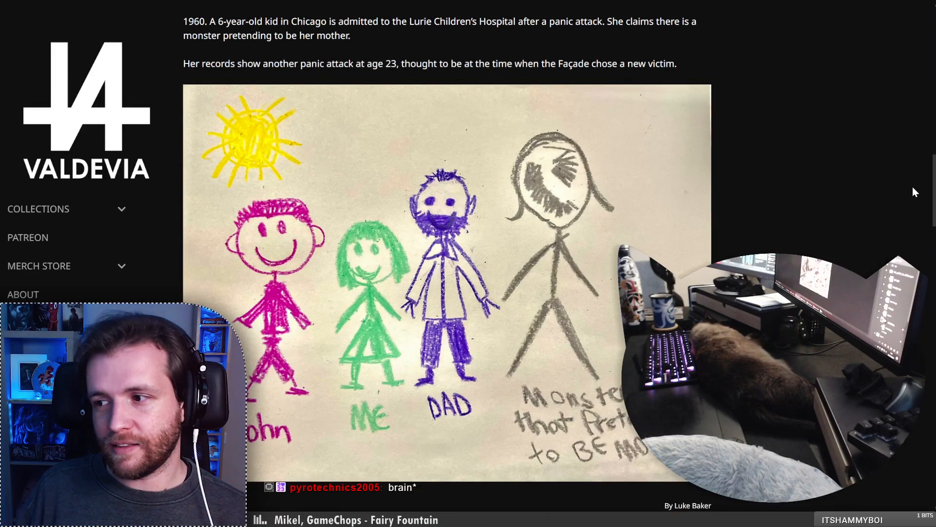
mouse_move(912, 186)
left_mouse_down()
mouse_move(917, 220)
mouse_move(906, 183)
left_mouse_up()
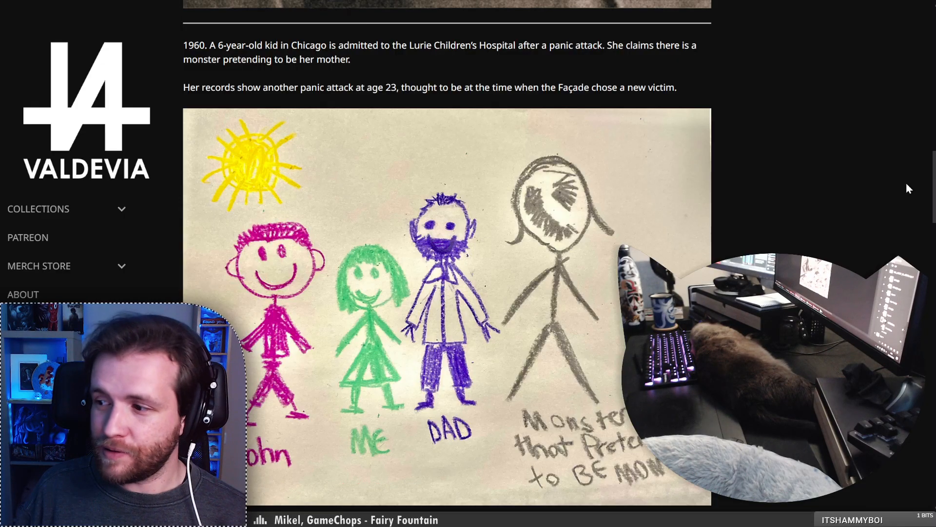
left_click_drag(907, 188, 907, 191)
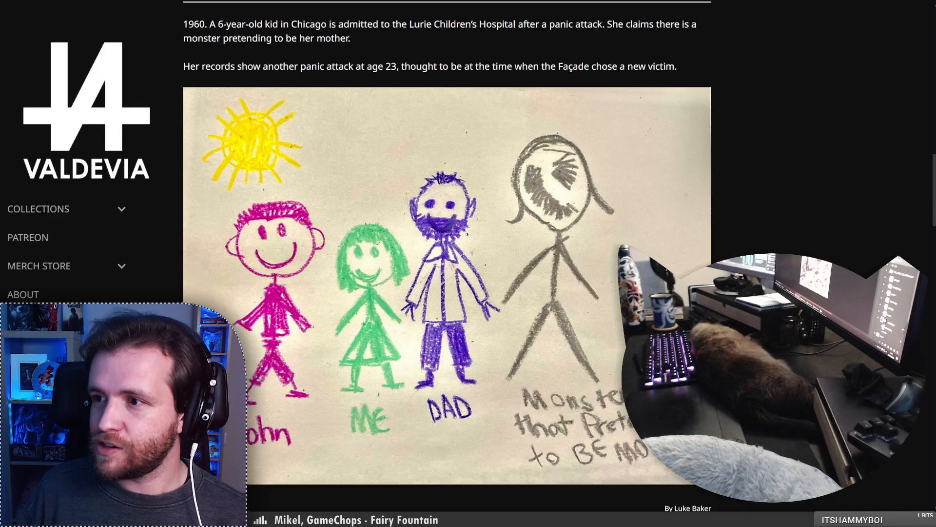
Re-examine the 1977 report and police sketch, and return to the opening portrait of The Façade page
mouse_move(927, 214)
left_mouse_down()
mouse_move(927, 192)
mouse_move(930, 399)
left_mouse_up()
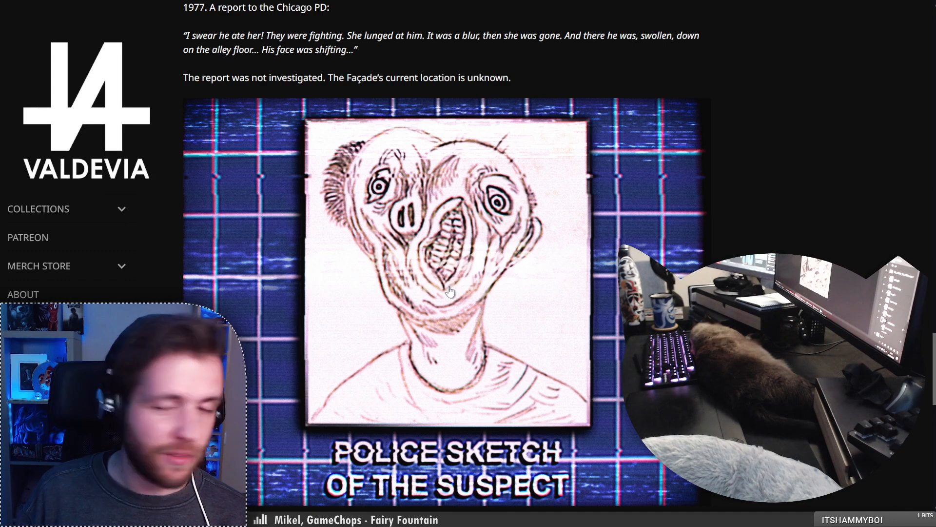
scroll(557, 309, "up", 10)
scroll(557, 309, "down", 10)
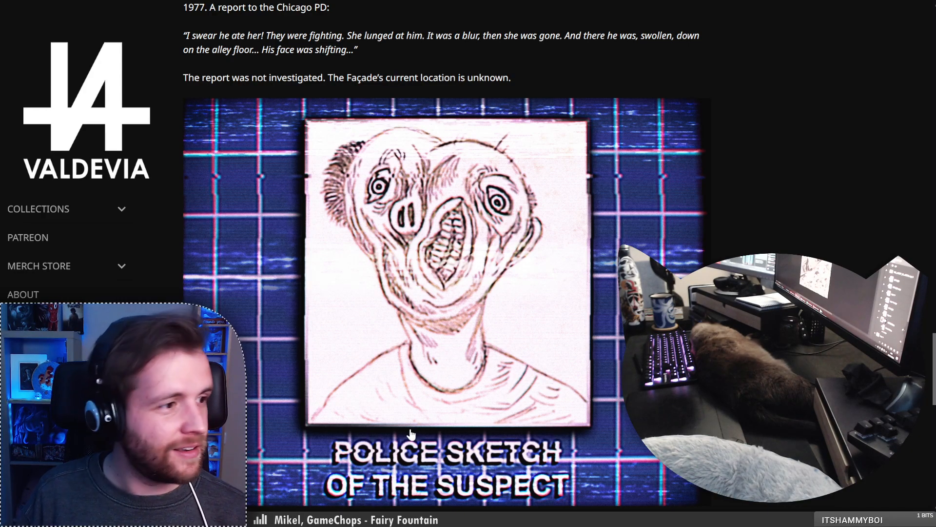
scroll(417, 418, "down", 2)
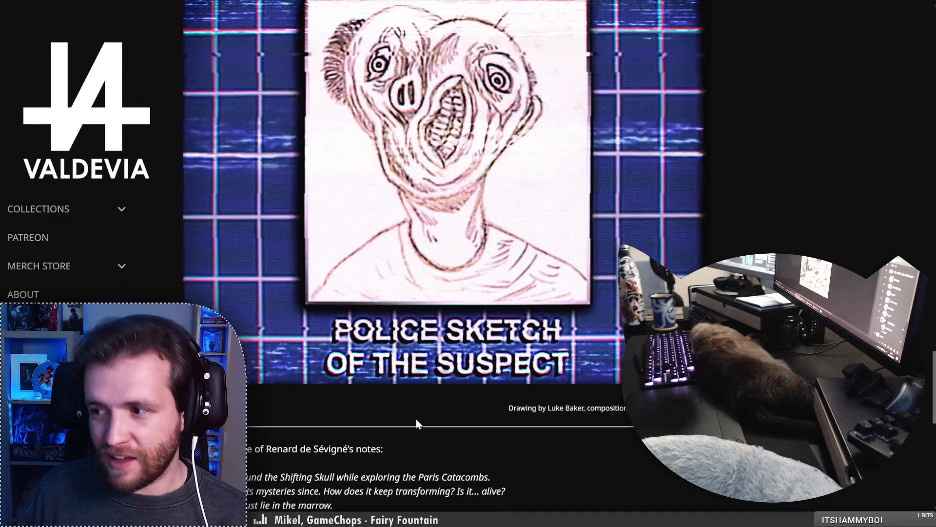
scroll(416, 418, "up", 2)
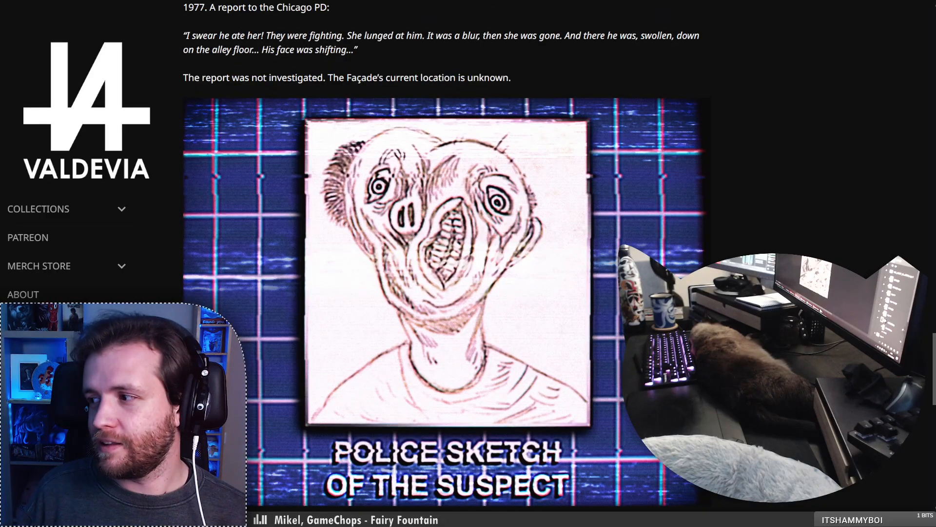
left_click_drag(934, 356, 902, 69)
scroll(902, 73, "up", 5)
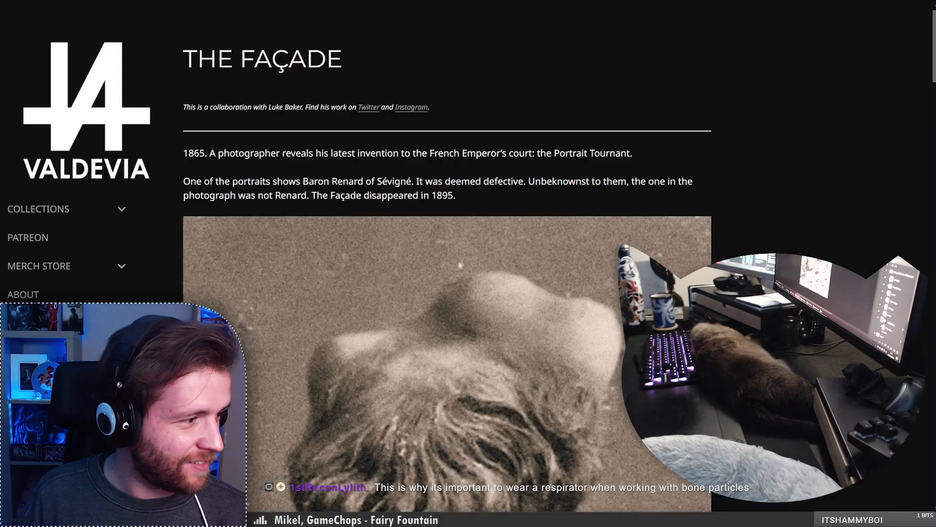
Switch to Photoshop and compare the cover with the skull group's upper Soft Light layer hidden and shown
key("alt+Tab")
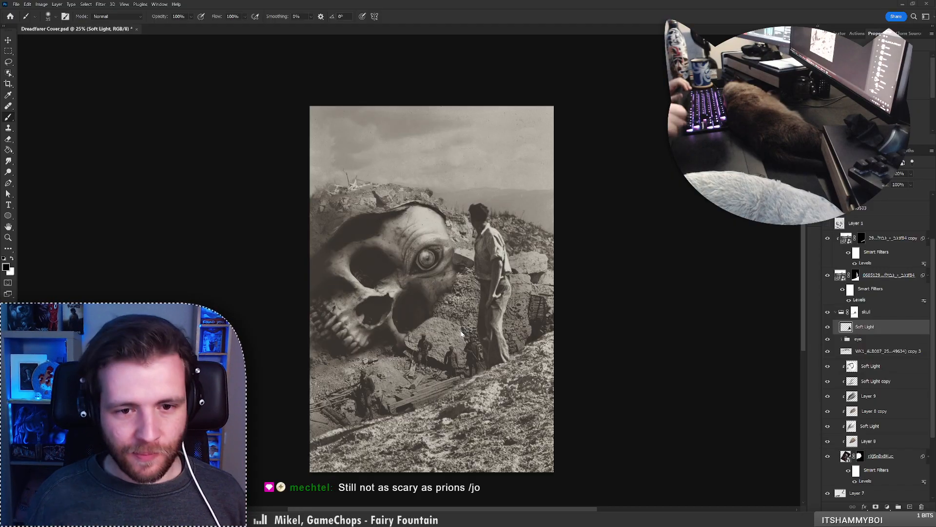
left_click(827, 327)
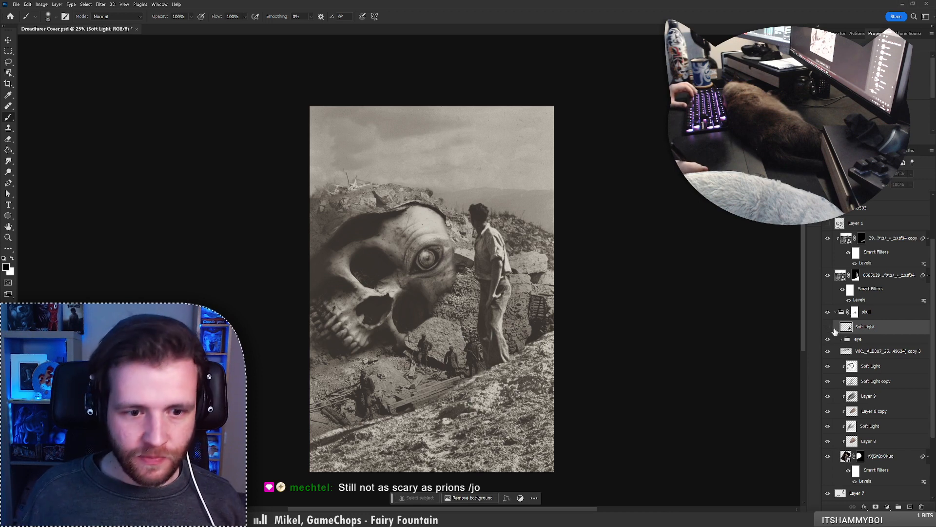
left_click(827, 327)
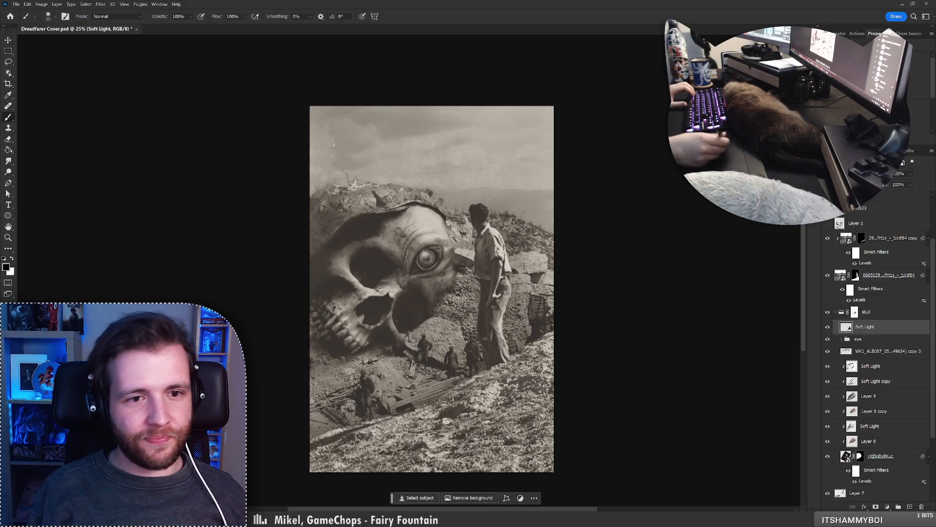
Find the rXjSnBx8Kuc layer under the ridge, check its contribution by toggling its visibility, and select its layer mask
right_click(354, 187, "ctrl")
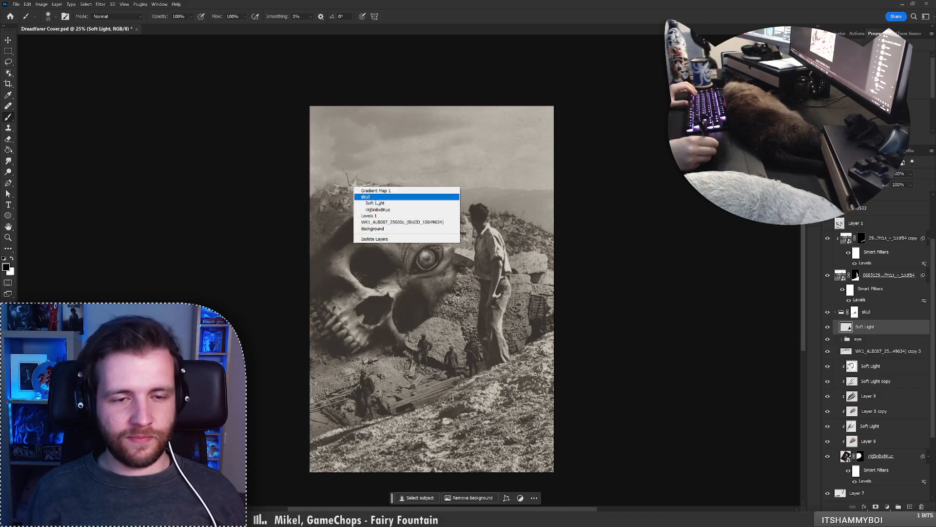
left_click(379, 209)
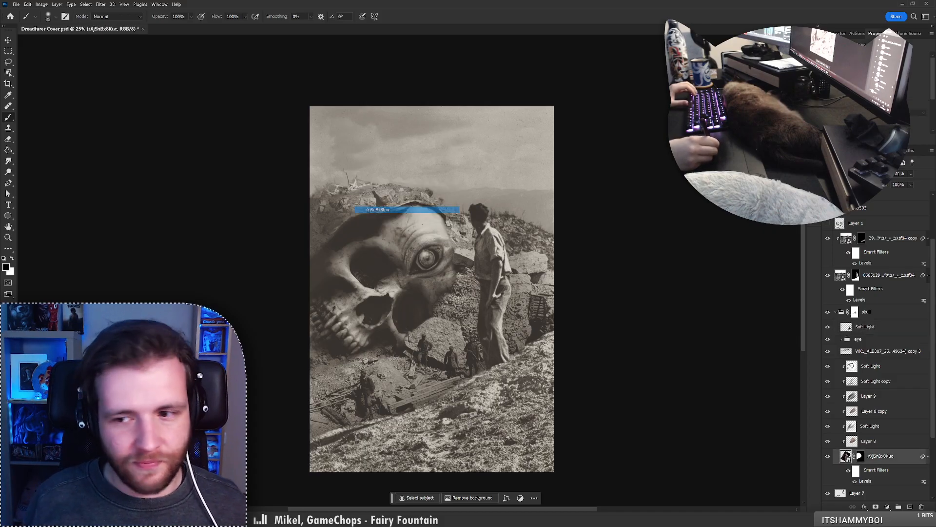
left_click(829, 457)
left_click(829, 458)
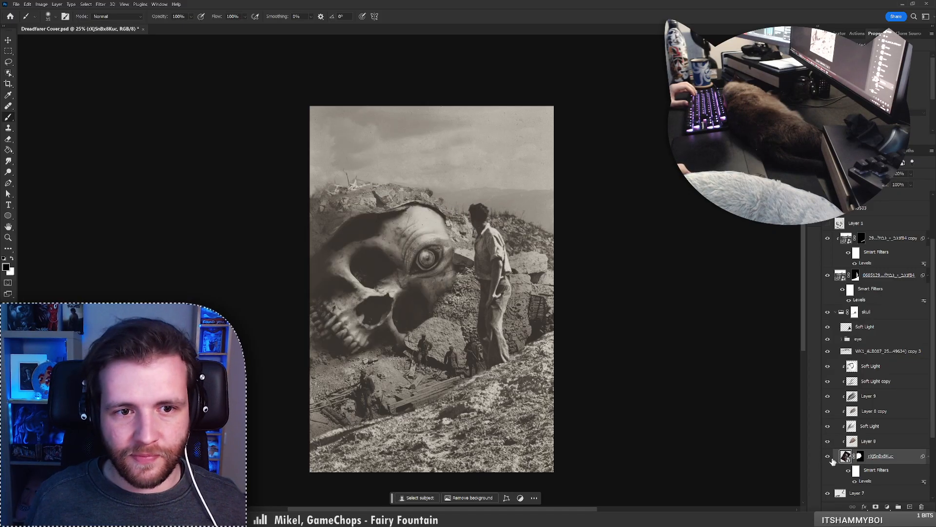
left_click(861, 457)
Paint black on the layer mask with a soft 22 px brush to thin the wispy twigs above the ridge
key("x")
scroll(381, 236, "up", 8)
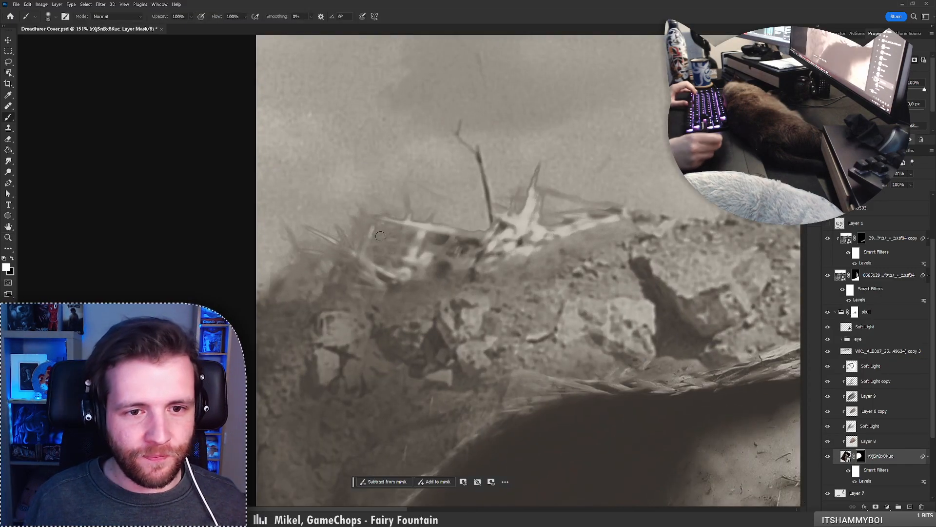
key("x")
left_click(383, 229)
key("ctrl+z")
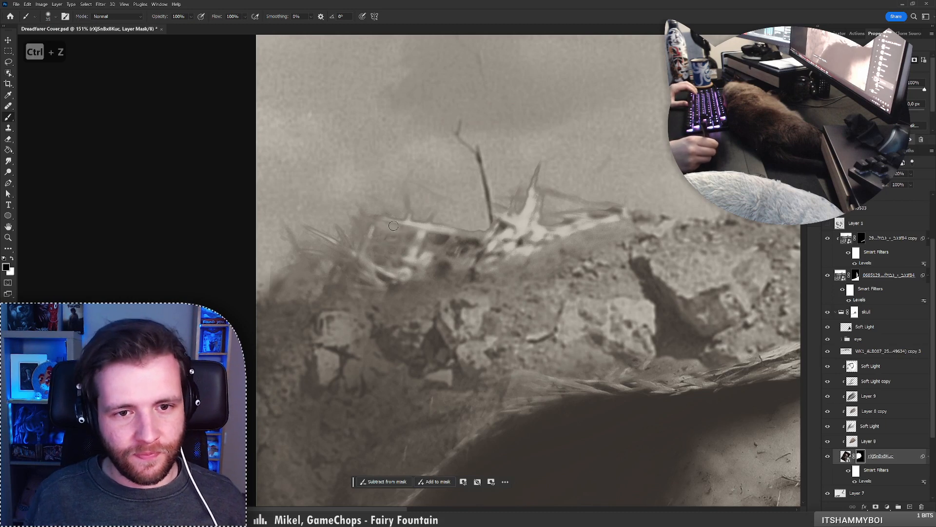
right_click(430, 206)
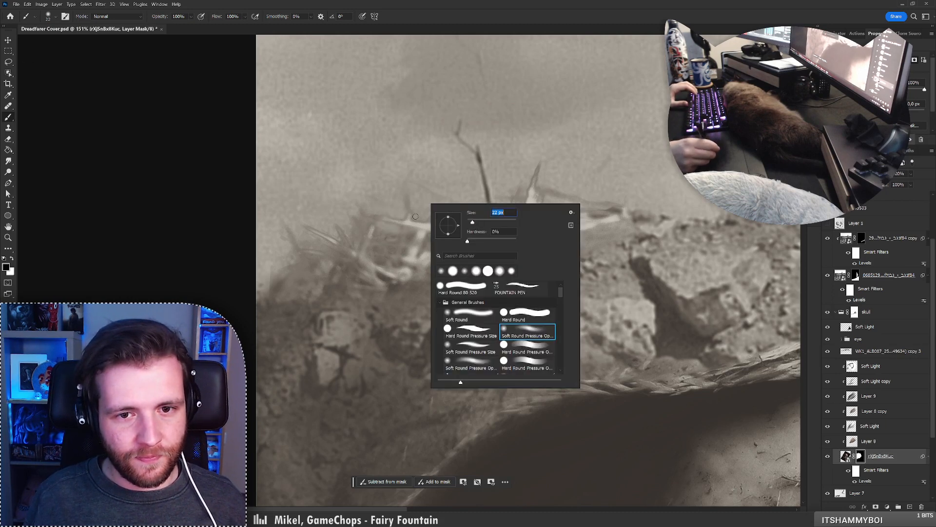
key("Return")
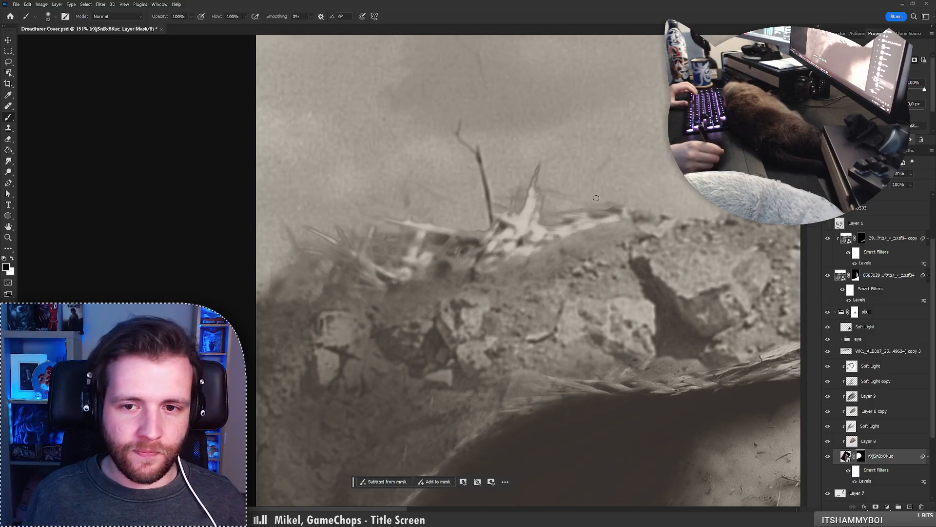
left_click_drag(535, 186, 545, 164)
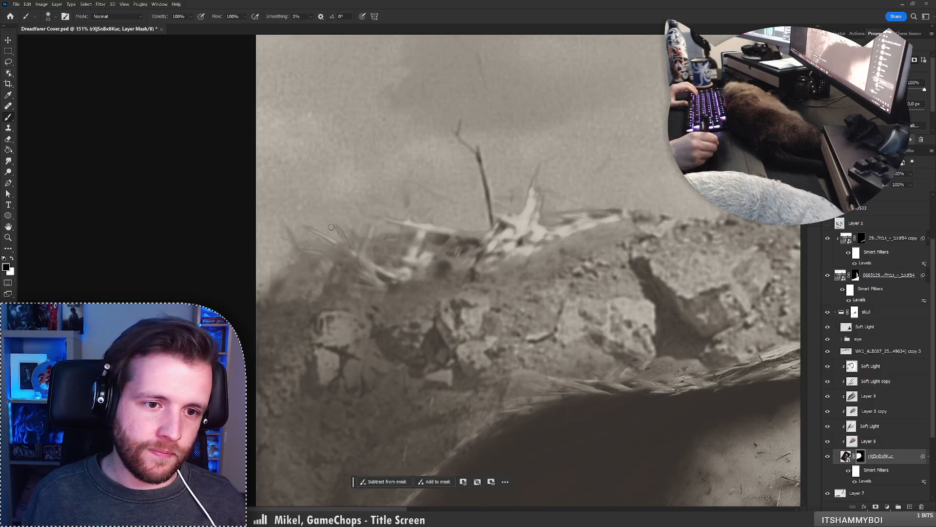
Mask out the ridge's outer edge beside the canvas border, using a larger soft brush to blend it into the sky
left_click_drag(268, 276, 288, 274)
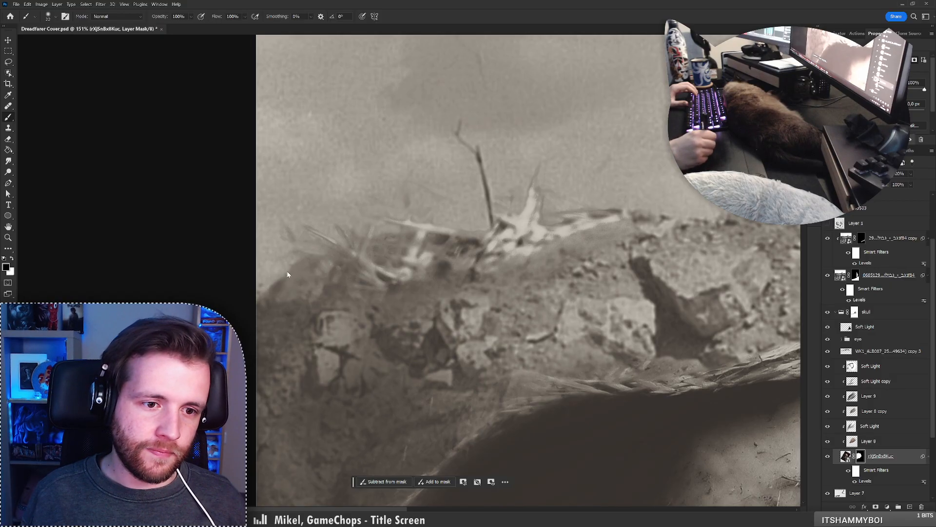
right_click(301, 275)
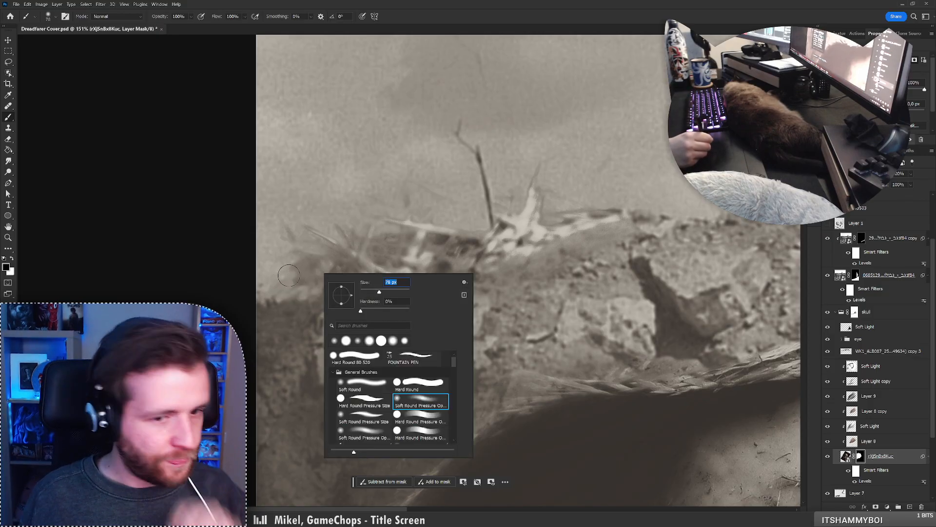
key("Return")
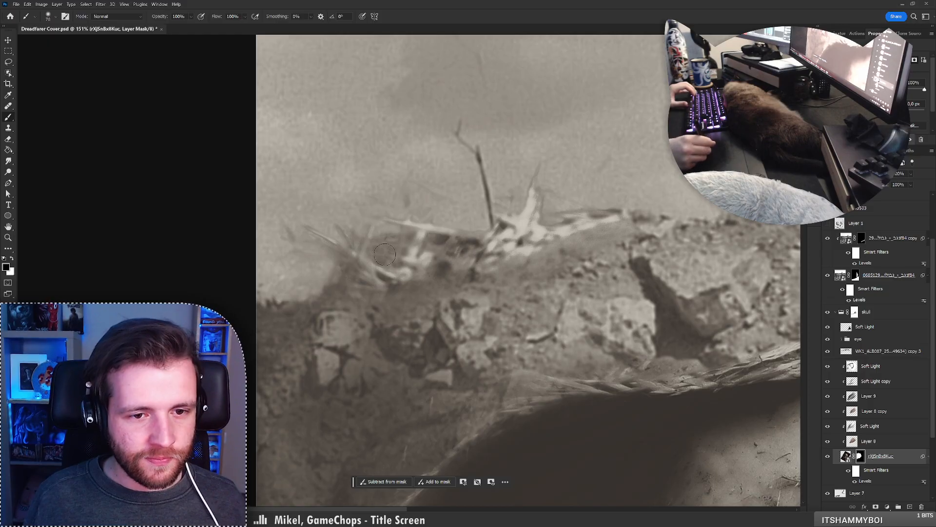
Fade the remaining pale twigs and dark patch on the ridge's crest by painting the mask with a 30 px brush
key("z")
left_click(344, 256, "alt")
scroll(344, 256, "down", 3)
scroll(324, 259, "up", 5)
key("b")
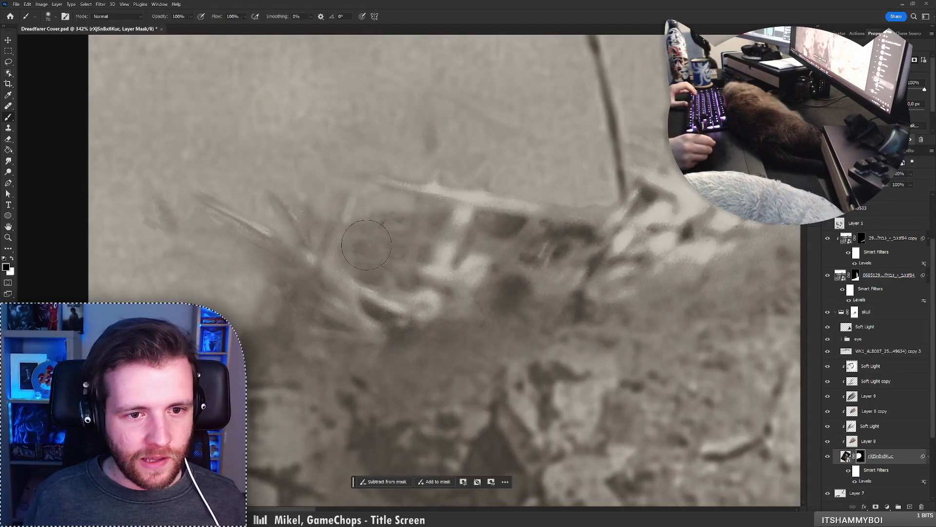
right_click(317, 227)
type("30")
key("Return")
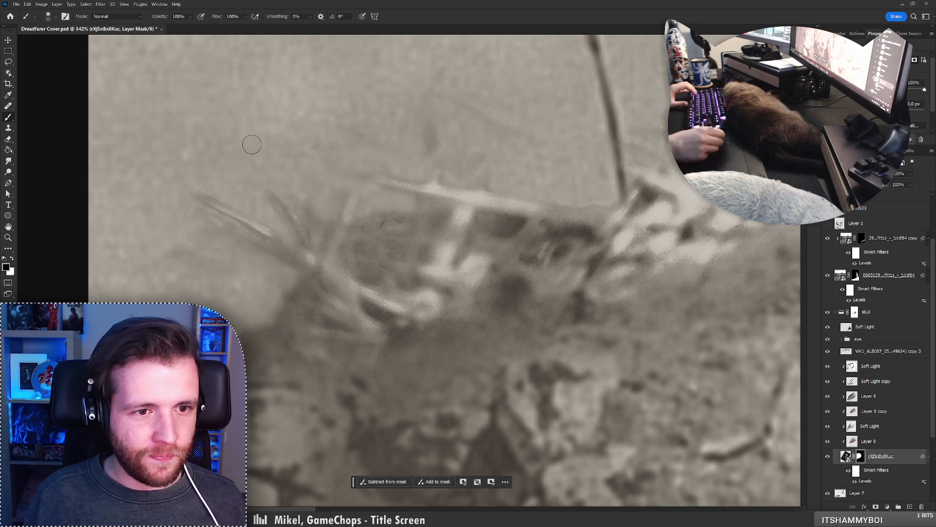
mouse_move(315, 210)
left_mouse_down()
mouse_move(339, 196)
mouse_move(327, 207)
mouse_move(300, 204)
mouse_move(319, 240)
mouse_move(274, 207)
mouse_move(253, 221)
left_mouse_up()
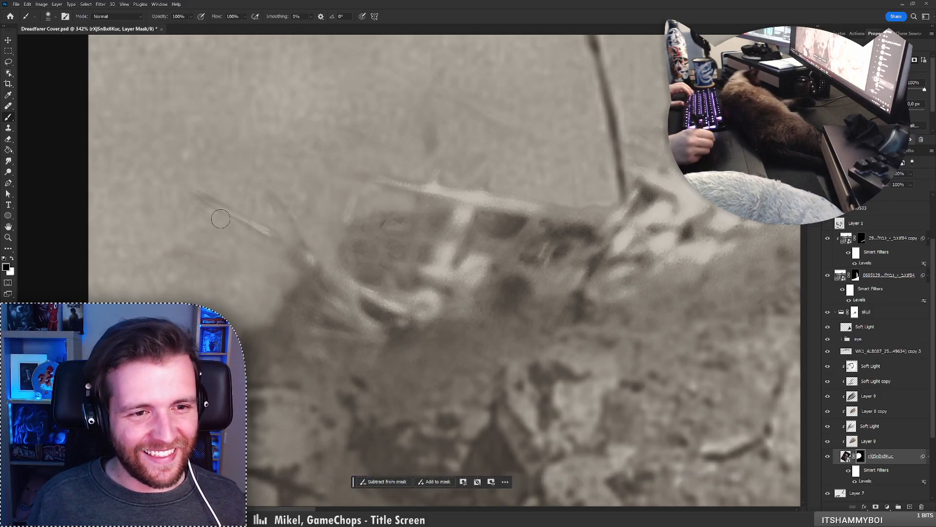
mouse_move(339, 245)
left_mouse_down()
mouse_move(385, 214)
mouse_move(437, 227)
left_mouse_up()
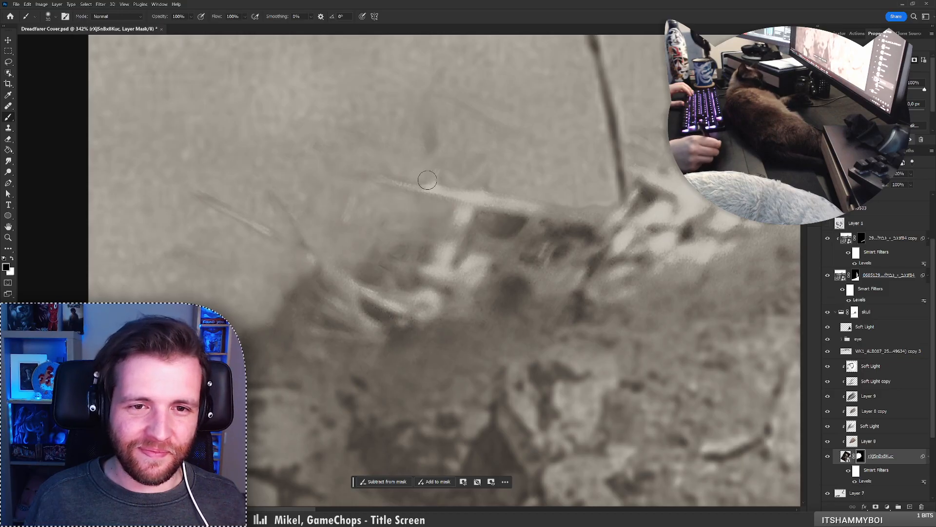
mouse_move(497, 214)
left_mouse_down()
mouse_move(518, 222)
mouse_move(421, 234)
mouse_move(542, 203)
left_mouse_up()
Review the cleaned-up ridge and the balance of the whole cover composition
key("z")
key("b")
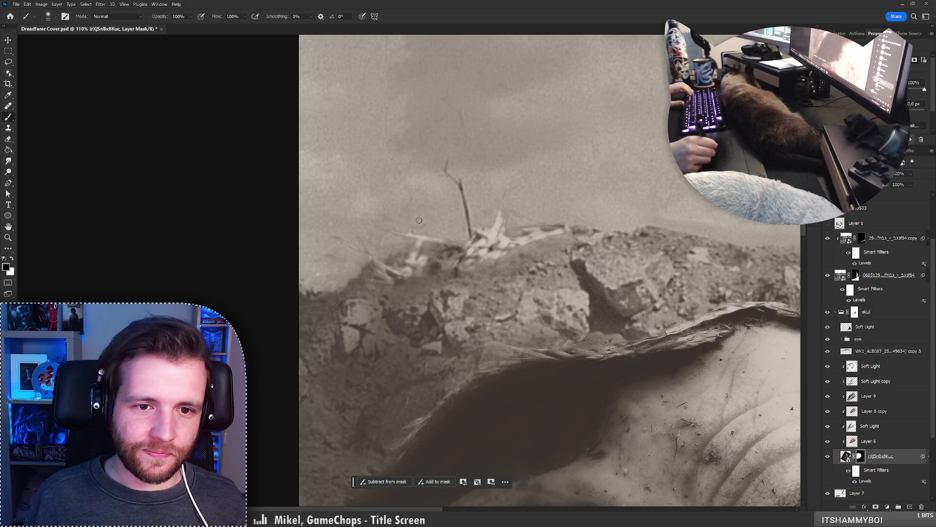
key("z")
left_click_drag(391, 210, 372, 230)
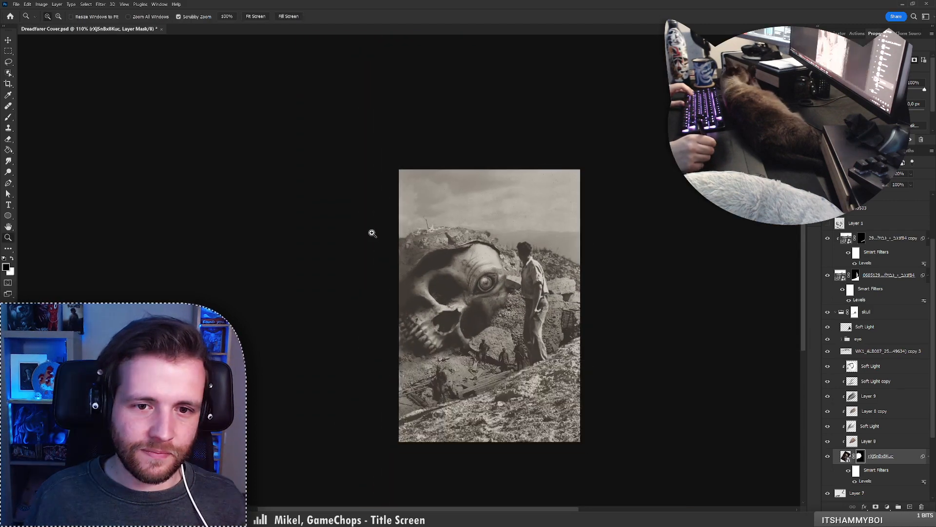
left_click_drag(480, 253, 478, 251)
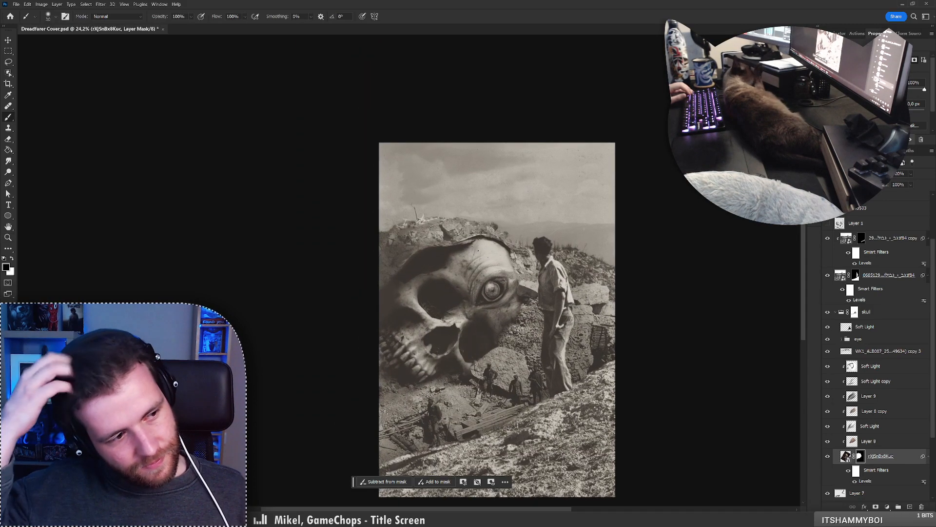
left_click_drag(447, 290, 418, 269)
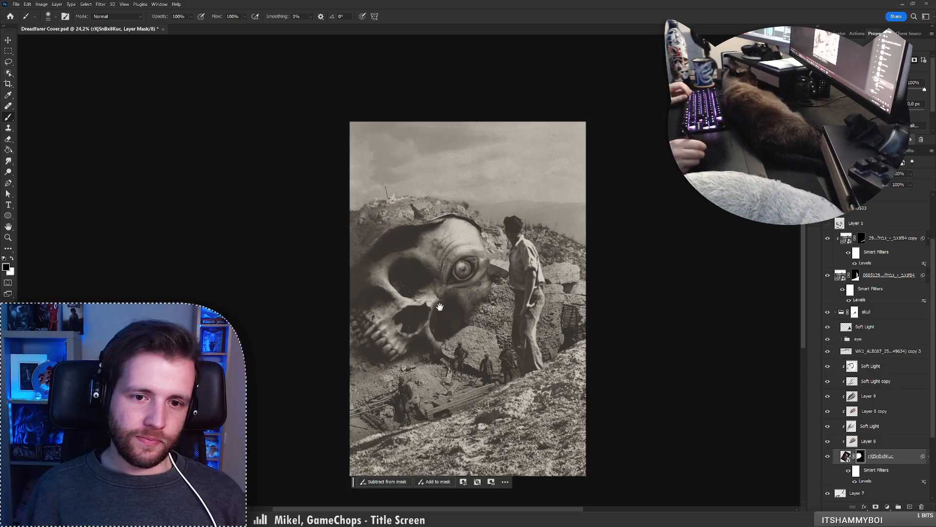
left_click_drag(440, 307, 425, 280)
Paint light and shadow on the skull group's topmost Soft Light layer with a soft 102 px brush, alternating white and black
left_click(873, 326)
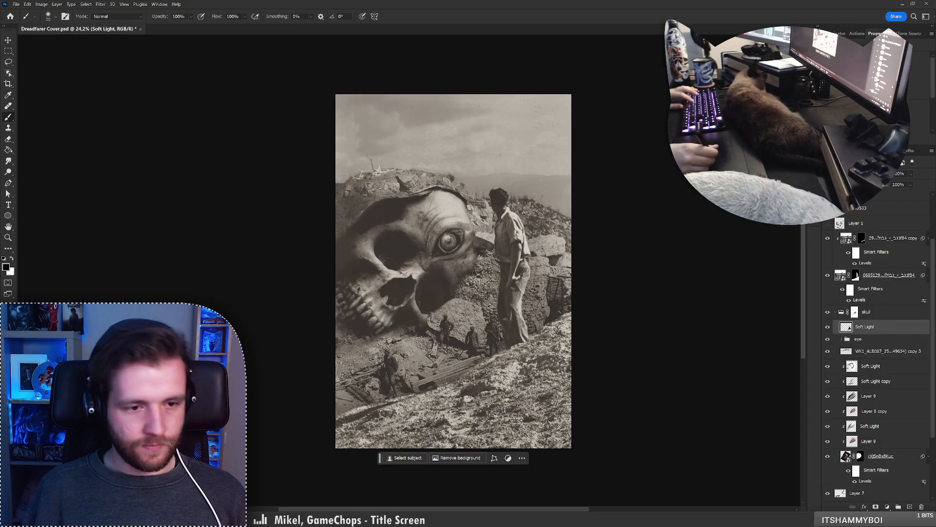
right_click(503, 238)
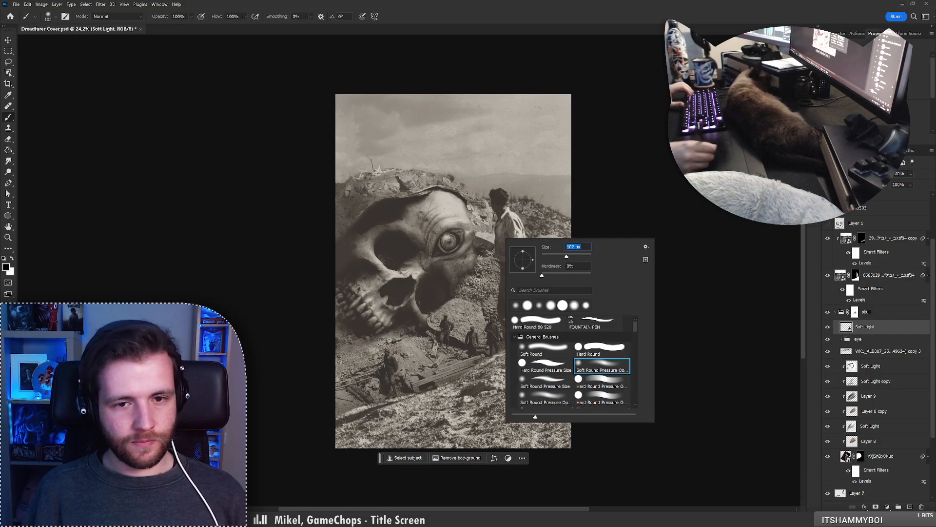
key("Return")
key("ctrl+z")
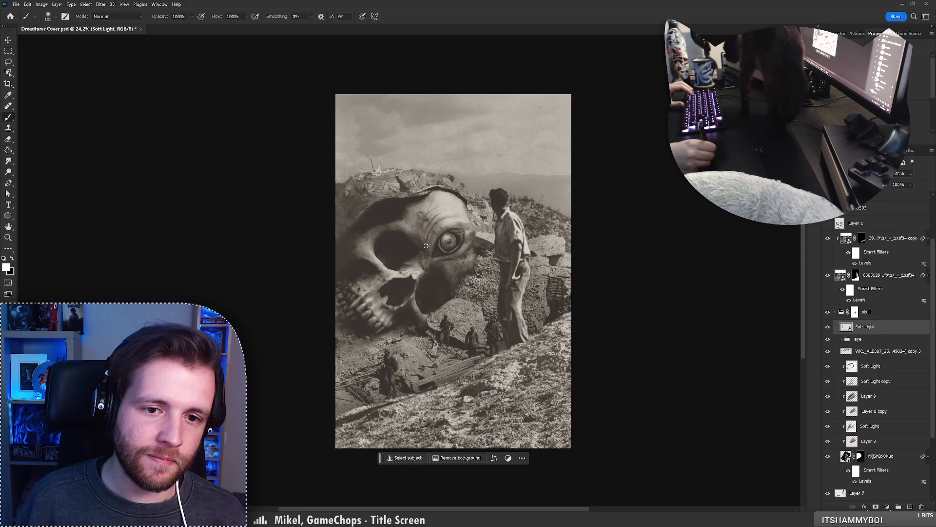
key("x")
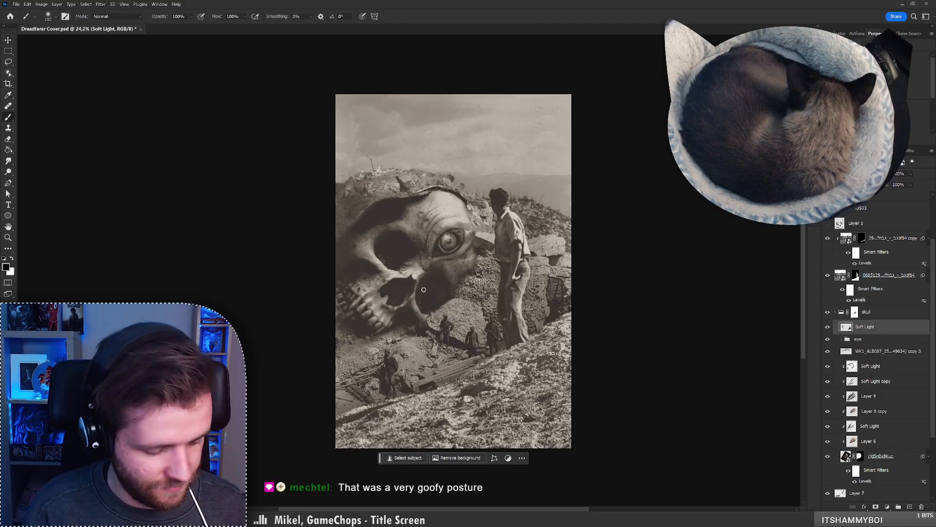
Refine the shading around the skull's eye with a larger 153 px soft brush, undoing the unwanted strokes
right_click(445, 252)
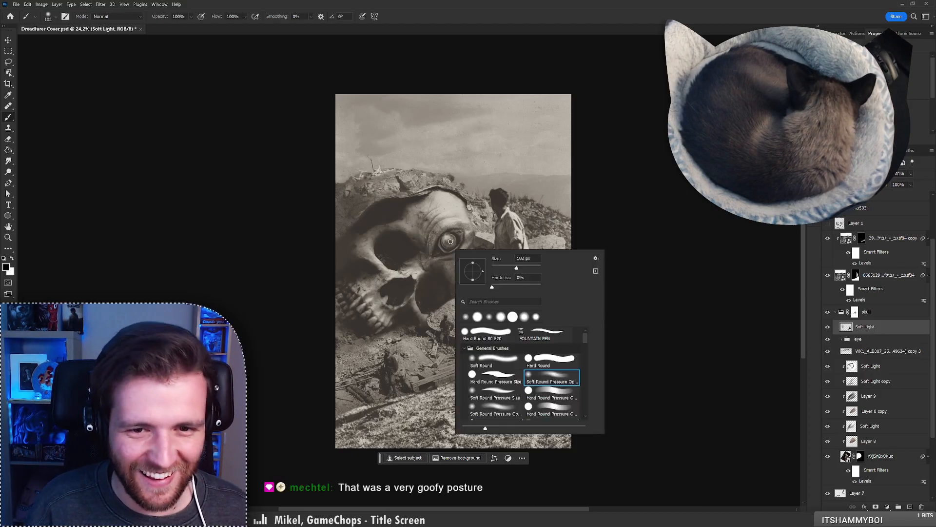
left_click(525, 271)
left_click(424, 264)
key("ctrl+z")
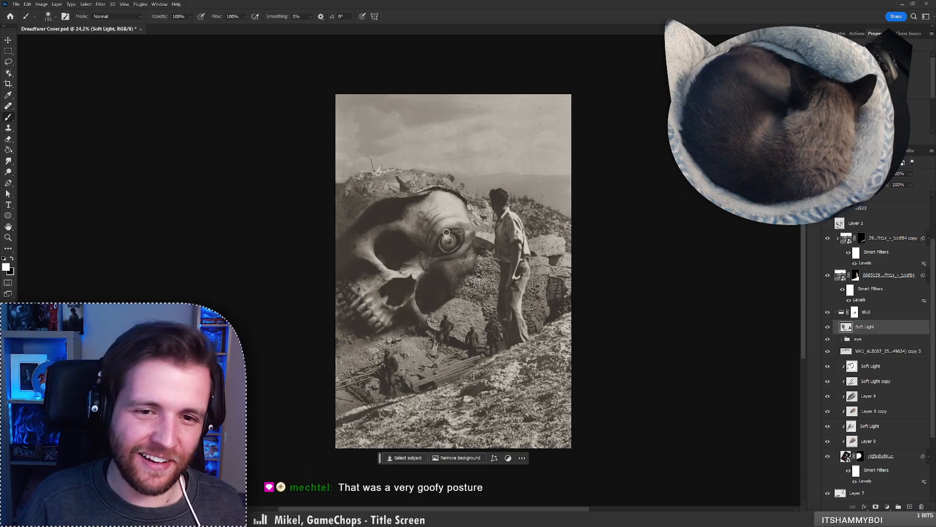
key("ctrl+z")
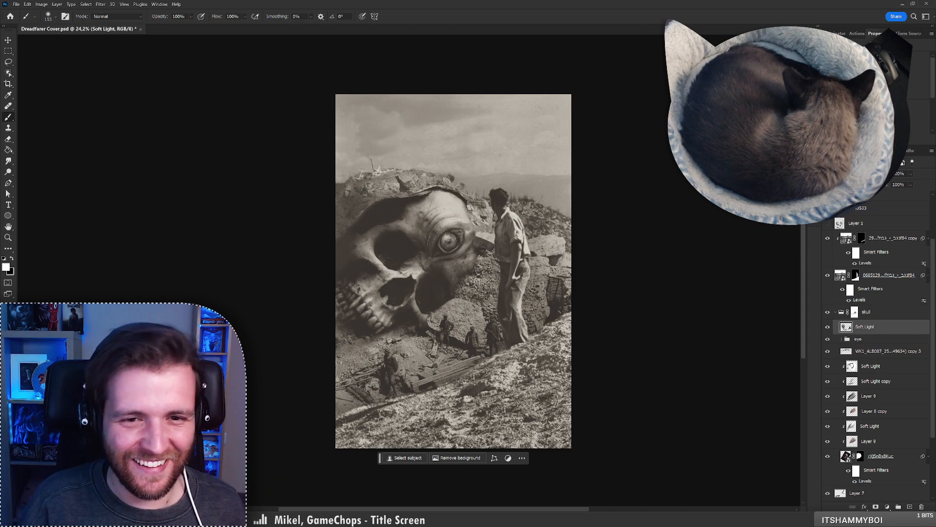
Review the skull's shading against the whole cover at smaller magnifications
key("z")
mouse_move(431, 254)
left_mouse_down()
mouse_move(391, 264)
mouse_move(599, 268)
left_mouse_up()
key("b")
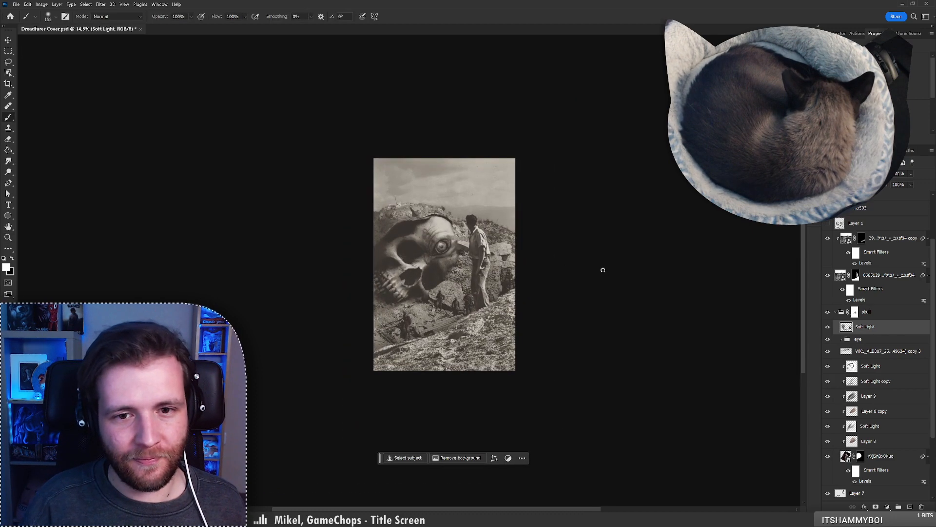
key("z")
left_click(425, 283)
mouse_move(439, 282)
left_mouse_down()
mouse_move(470, 267)
mouse_move(434, 271)
mouse_move(447, 273)
left_mouse_up()
key("b")
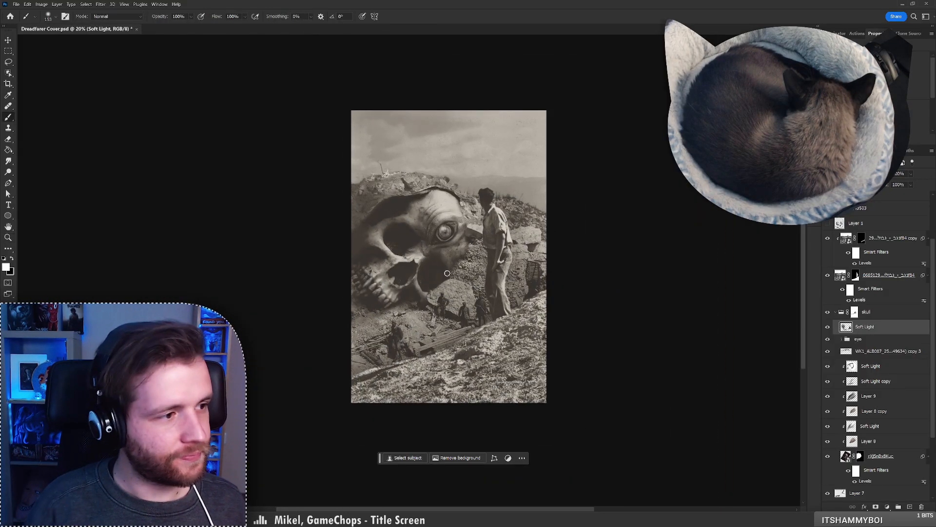
Move the googly eye layer above Gradient Map 1, keep it hidden, and make the gradient map the active layer
scroll(923, 257, "up", 3)
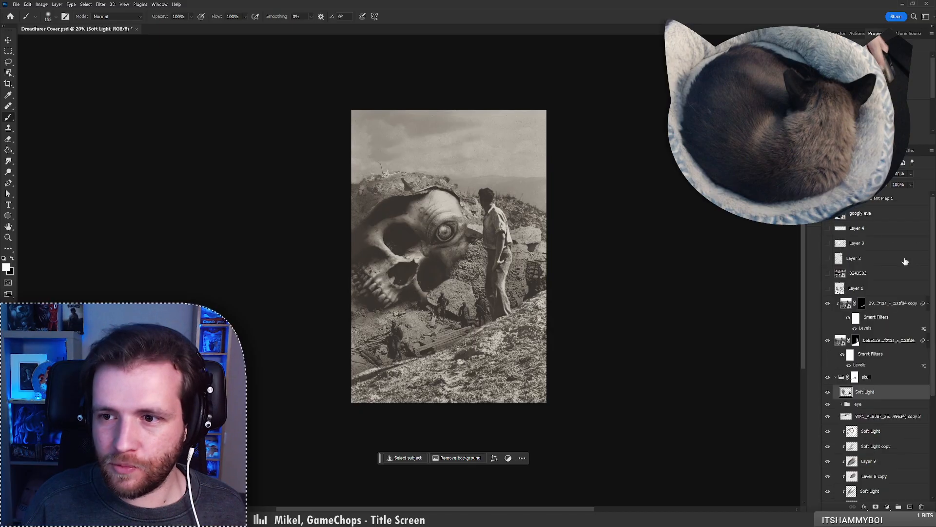
left_click(895, 204)
left_click_drag(874, 208, 879, 196)
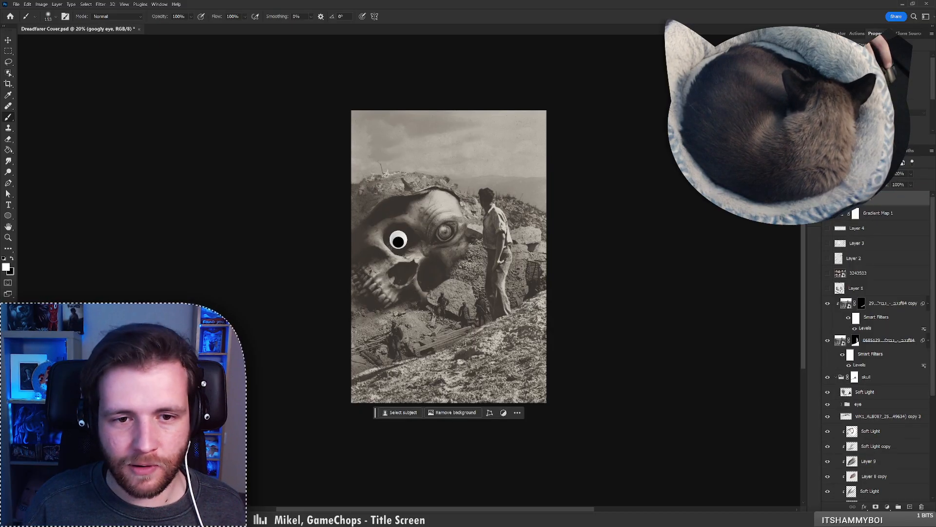
left_click(884, 215)
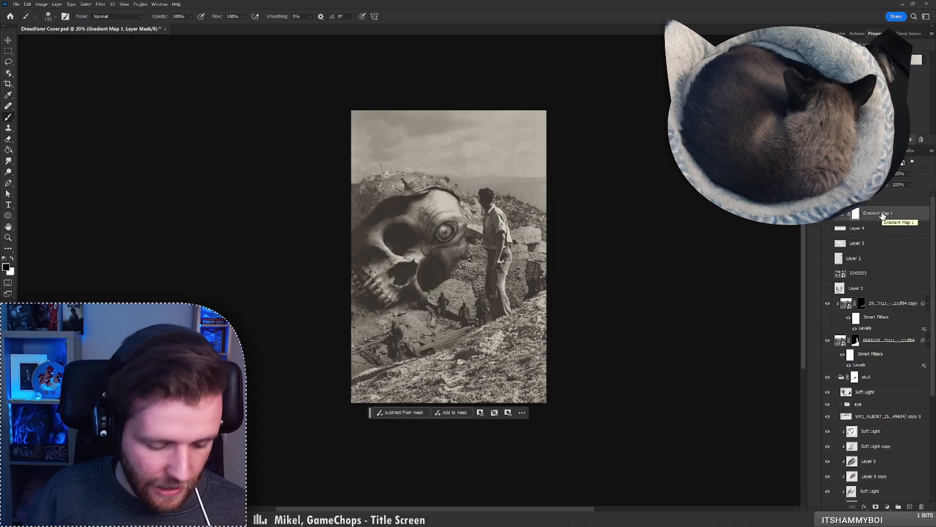
Stamp the visible artwork into a new layer above Gradient Map 1 and try Camera Raw's Lens Blur on it
key("ctrl+shift+alt+n")
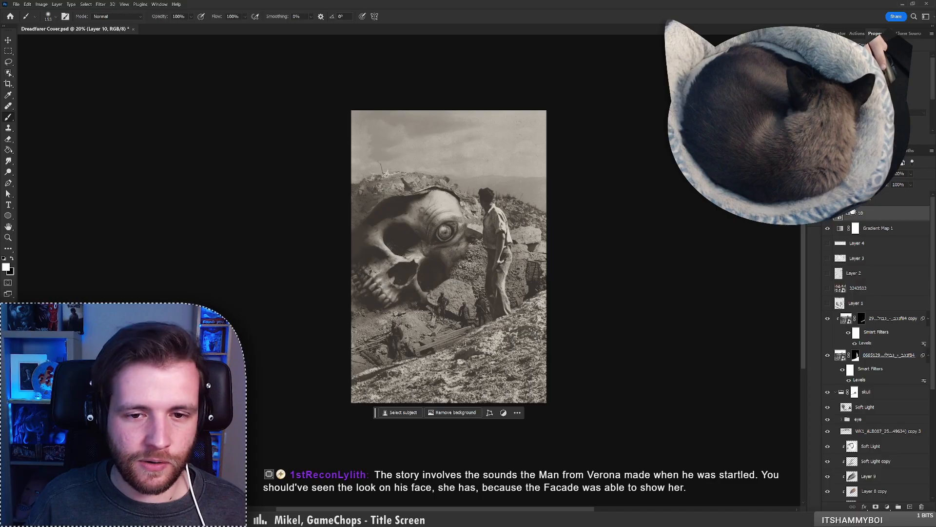
key("ctrl+shift+a")
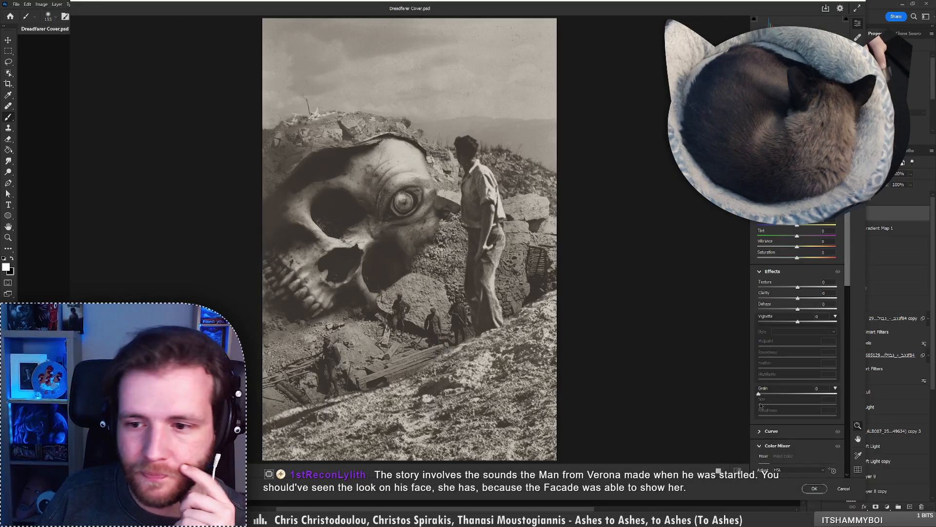
scroll(762, 407, "down", 5)
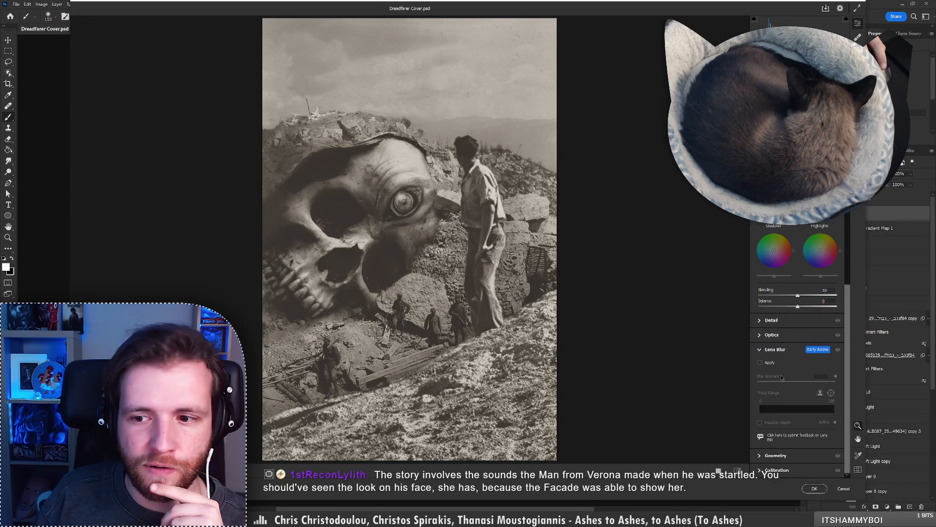
left_click(761, 363)
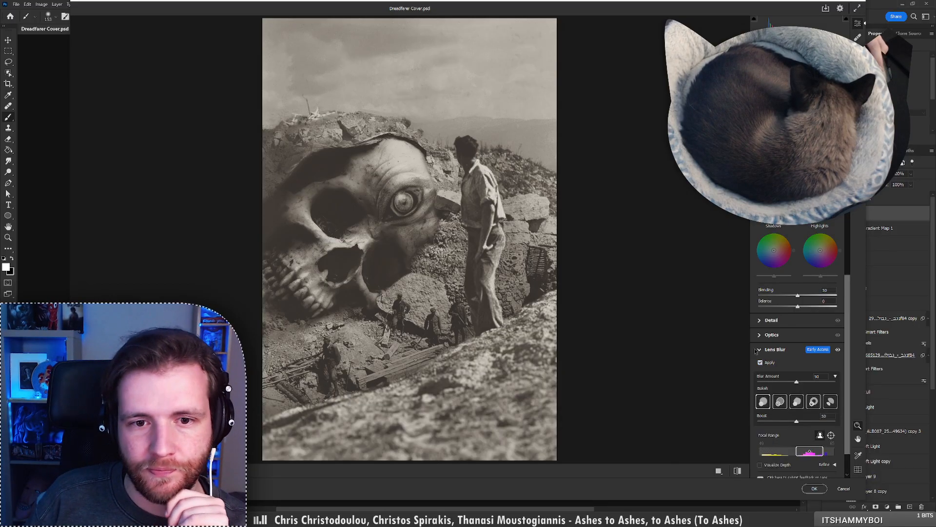
scroll(768, 423, "down", 2)
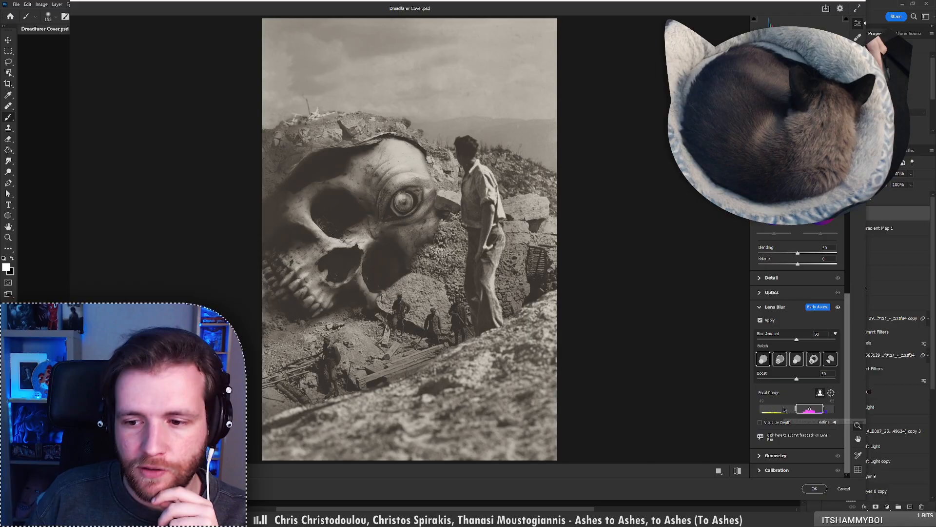
Display the Lens Blur depth overlay, narrow the focal range around the man and skull, and turn the overlay off
left_click(760, 422)
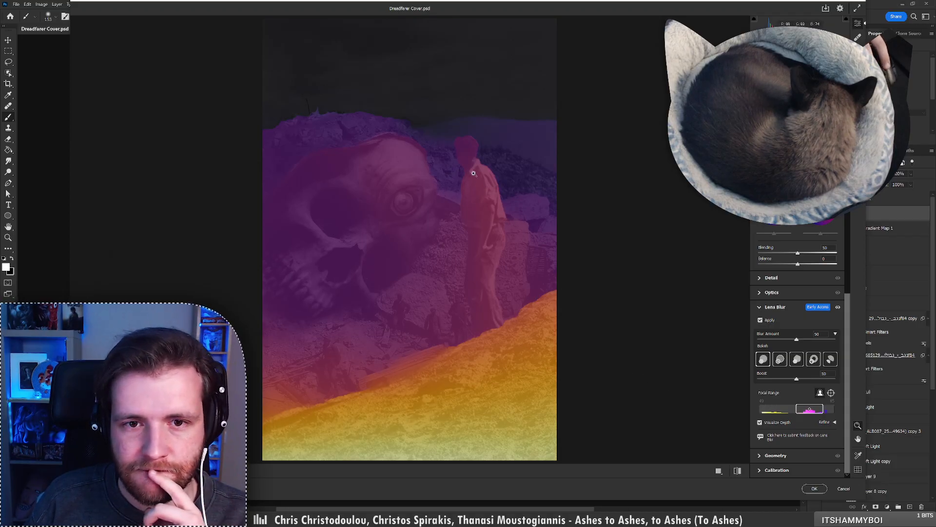
mouse_move(811, 414)
left_mouse_down()
mouse_move(791, 410)
mouse_move(809, 411)
left_mouse_up()
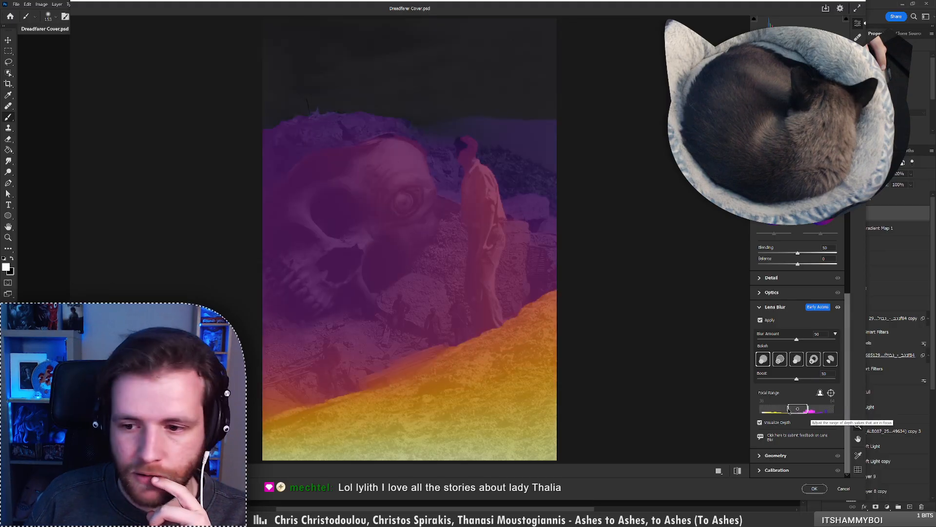
left_click_drag(788, 410, 811, 409)
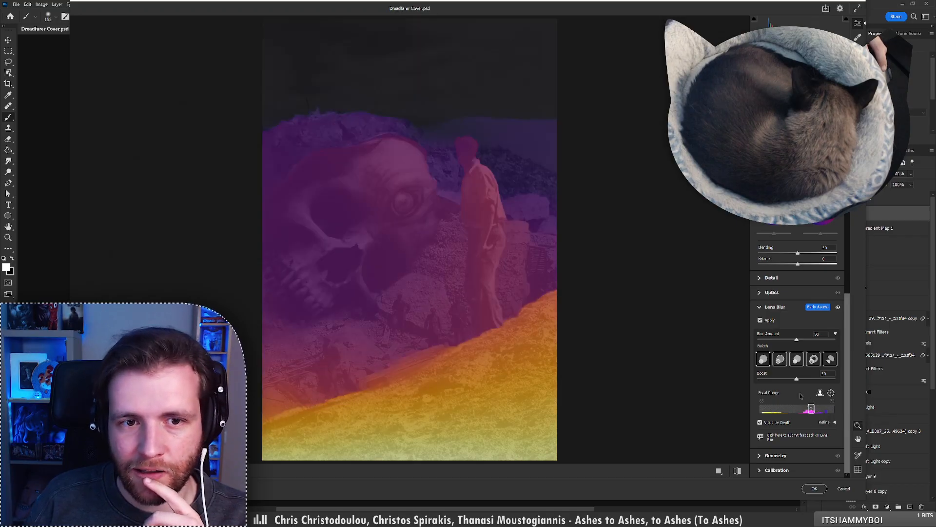
left_click_drag(815, 410, 823, 409)
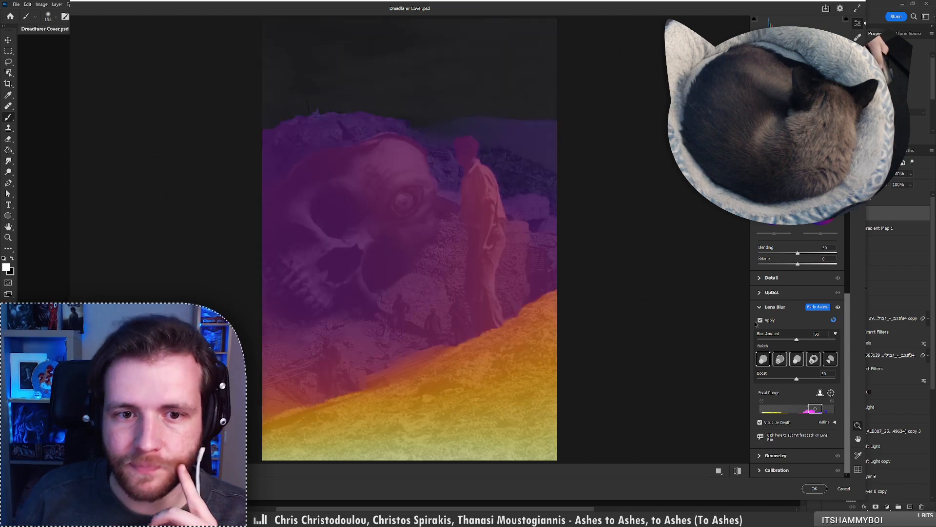
left_click(760, 423)
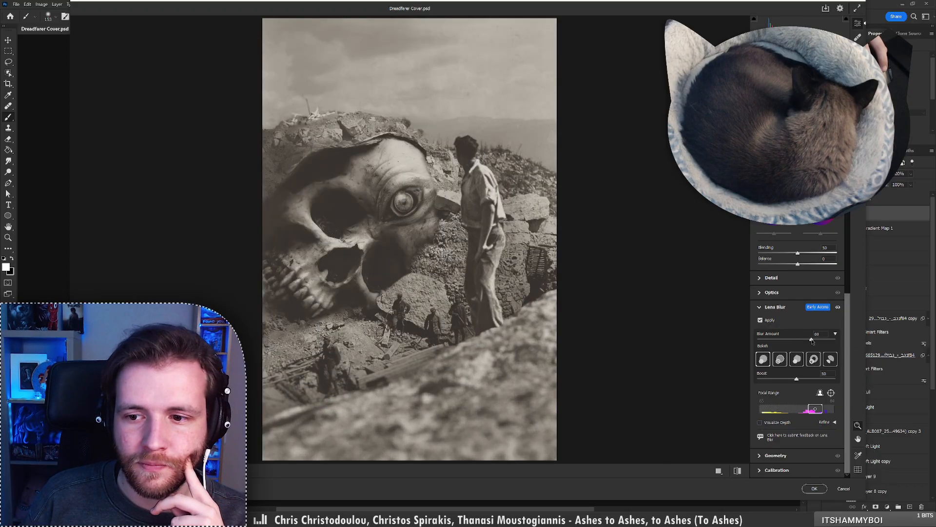
Try a Lens Blur amount of about 75, compare it with the default settings, and discard the Camera Raw changes
left_click_drag(797, 340, 817, 341)
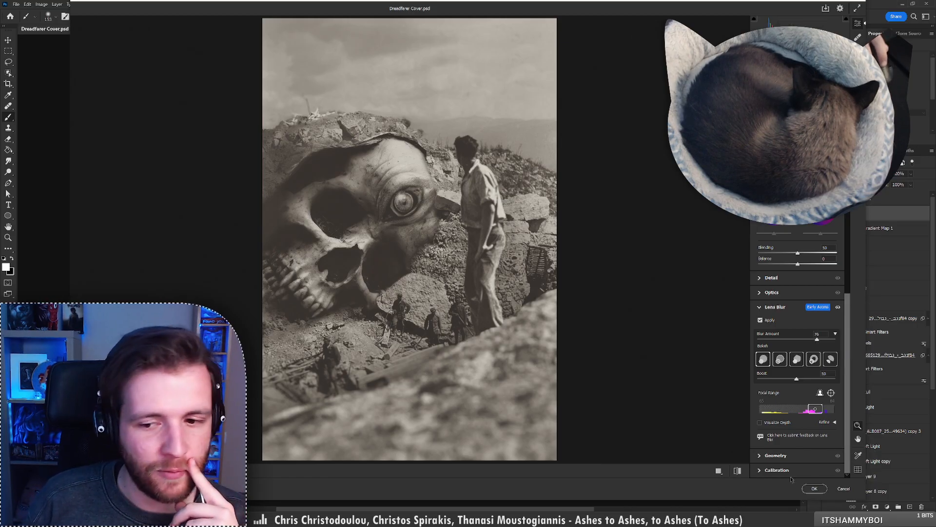
left_click(742, 472)
left_click(740, 472)
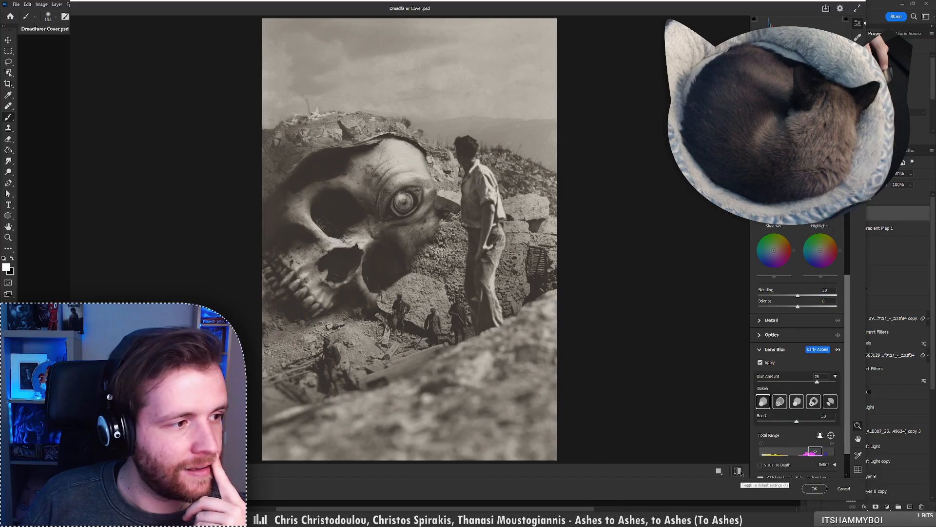
left_click(740, 472)
left_click(739, 471)
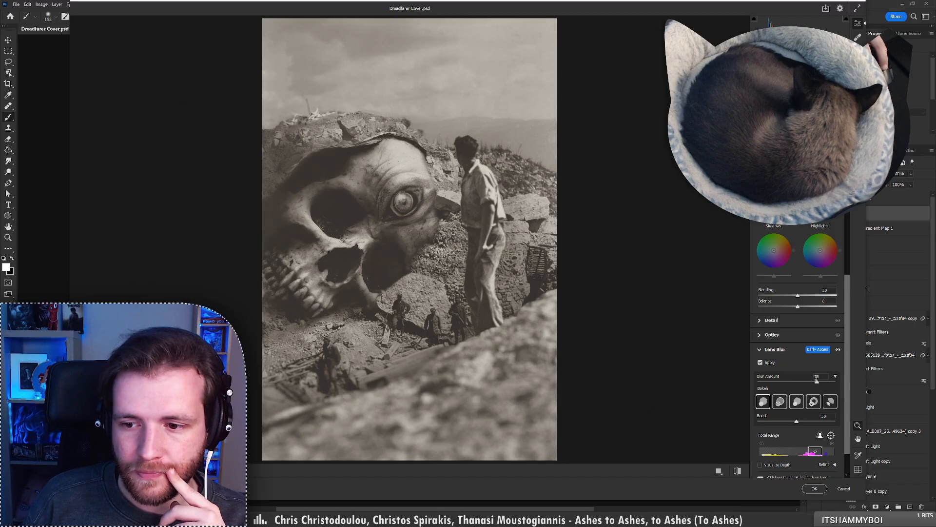
scroll(833, 443, "down", 1)
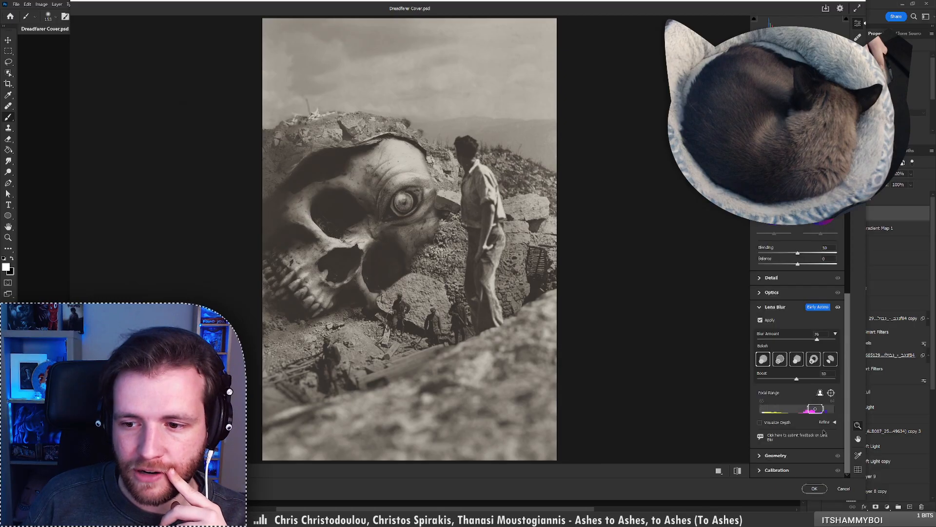
left_click(844, 489)
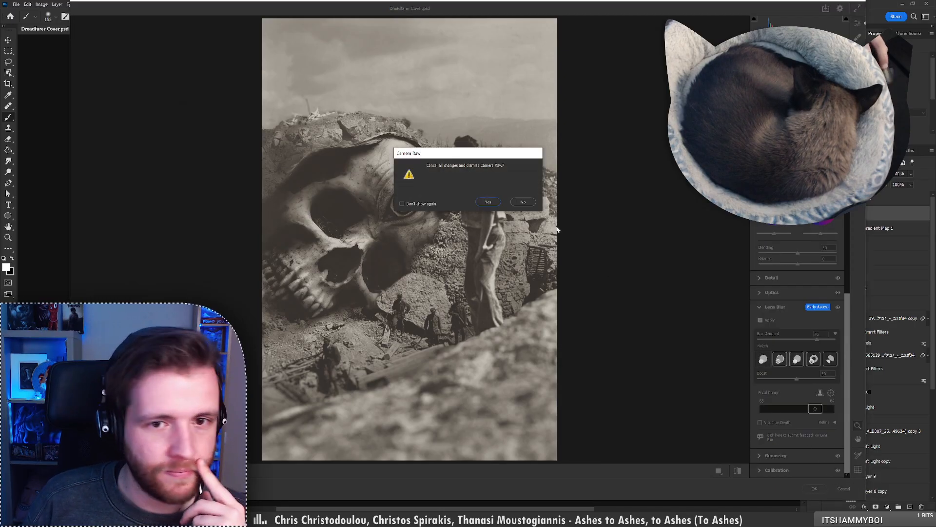
left_click(488, 201)
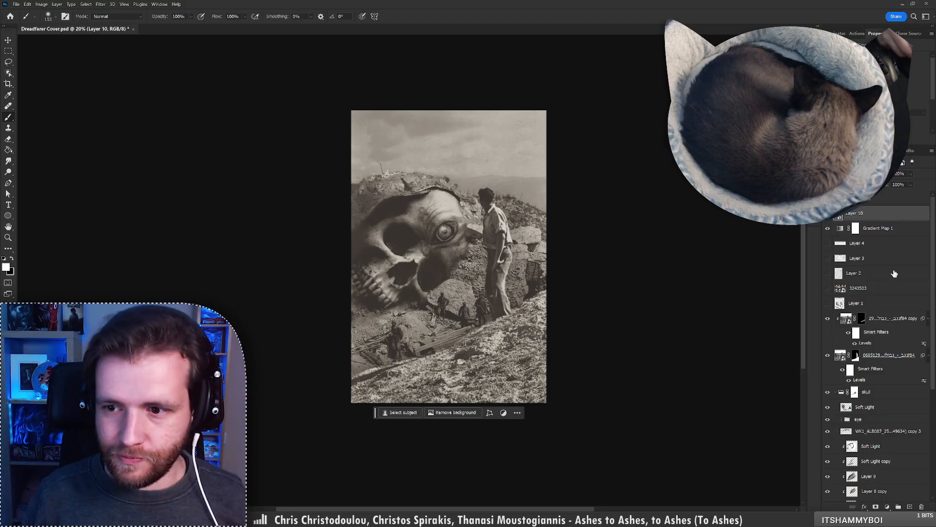
Inspect the layer stack and toggle the clipped photo copy layer's visibility to check its contribution to the scene
scroll(928, 341, "down", 5)
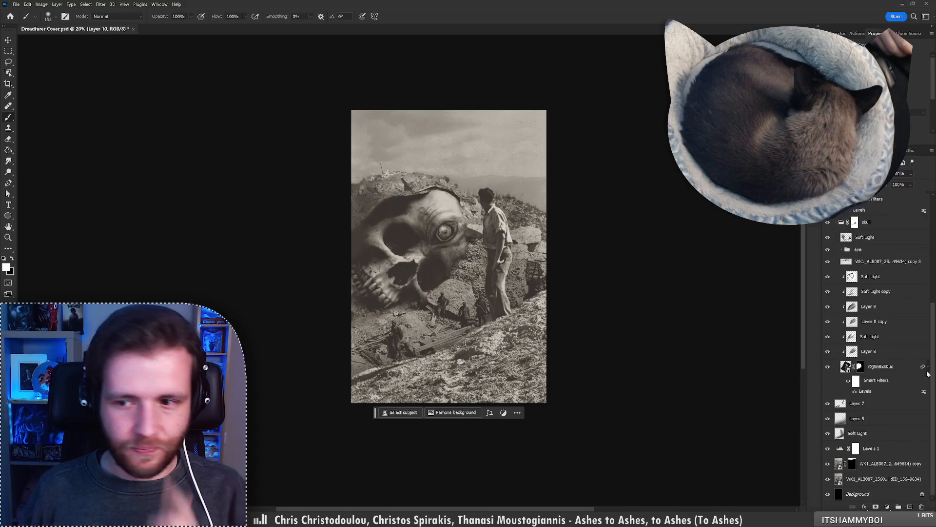
scroll(928, 371, "up", 4)
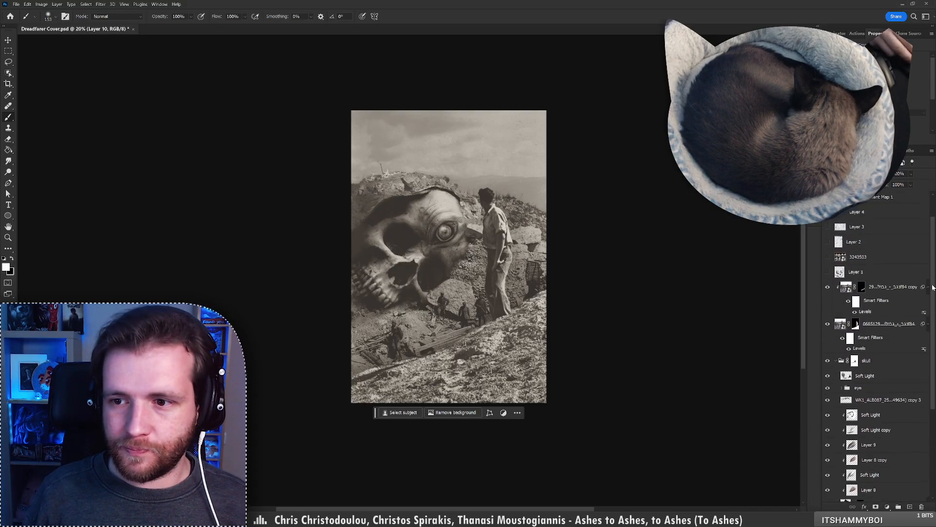
left_click(885, 287)
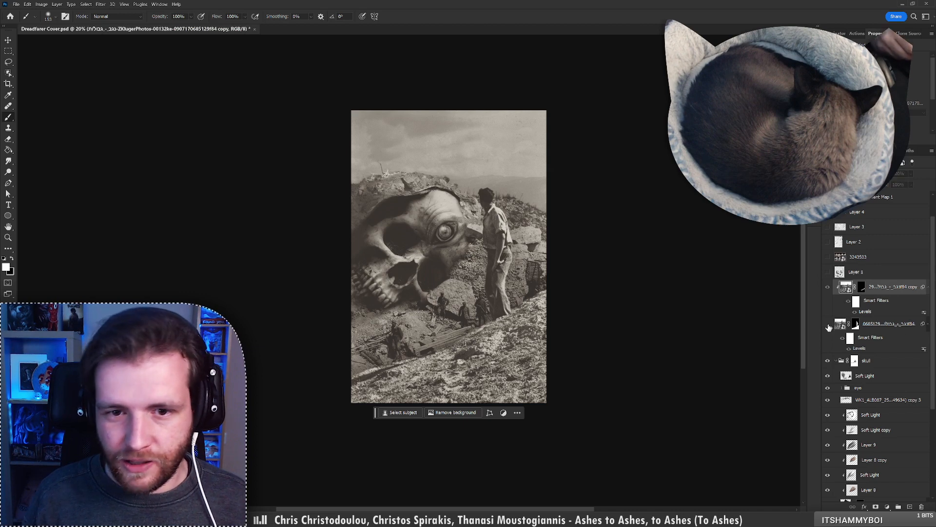
left_click(829, 287)
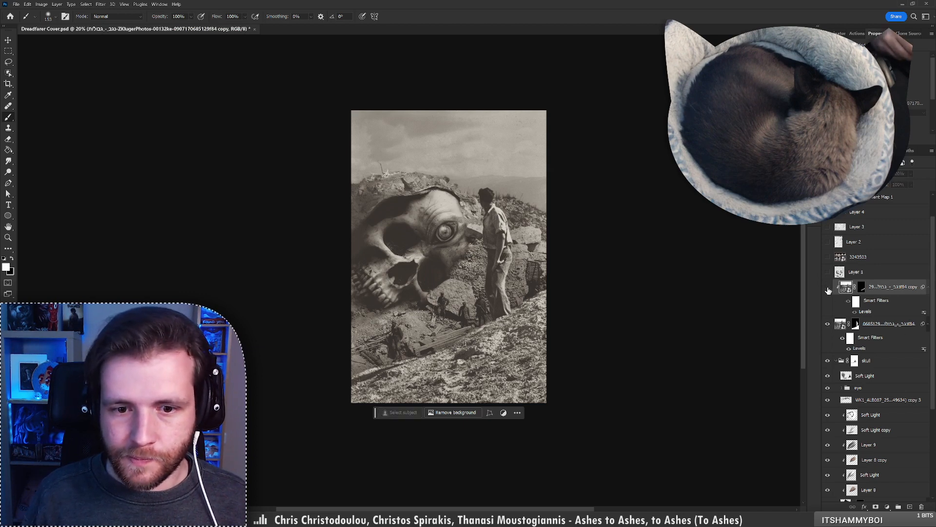
left_click(828, 289)
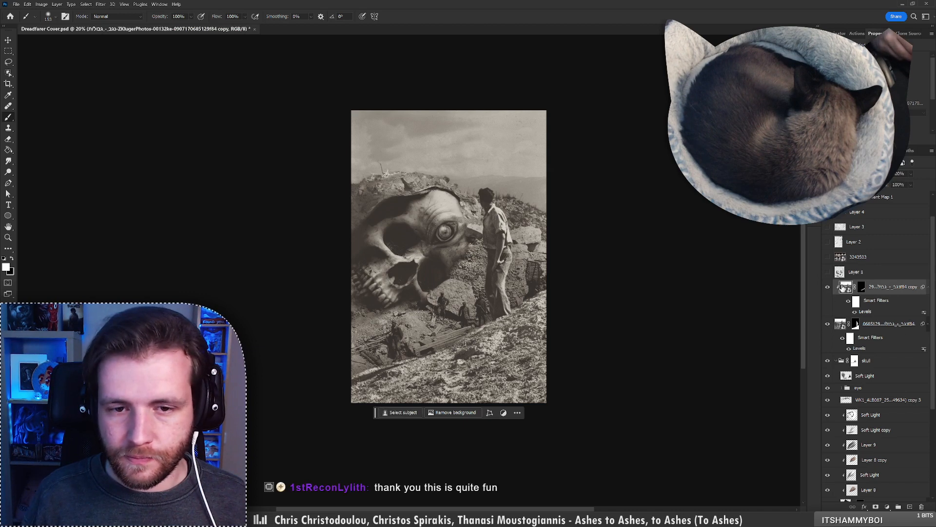
Delete the stamped Layer 10 above Gradient Map 1
left_click_drag(932, 316, 932, 291)
left_click(893, 215)
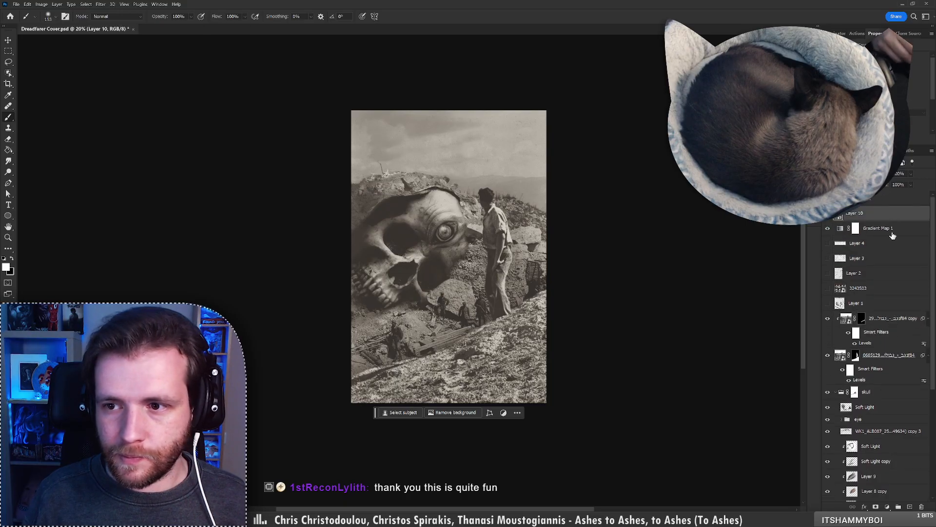
left_click(921, 506)
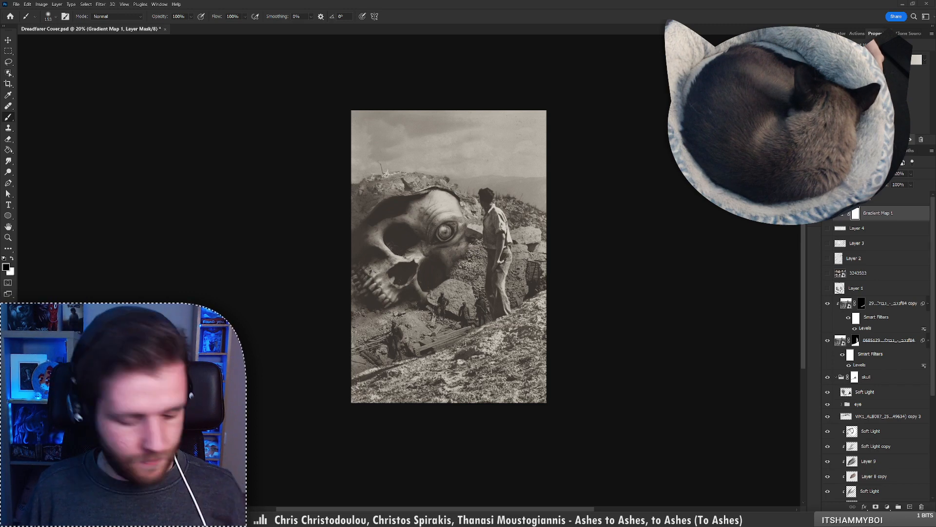
key("ctrl+c")
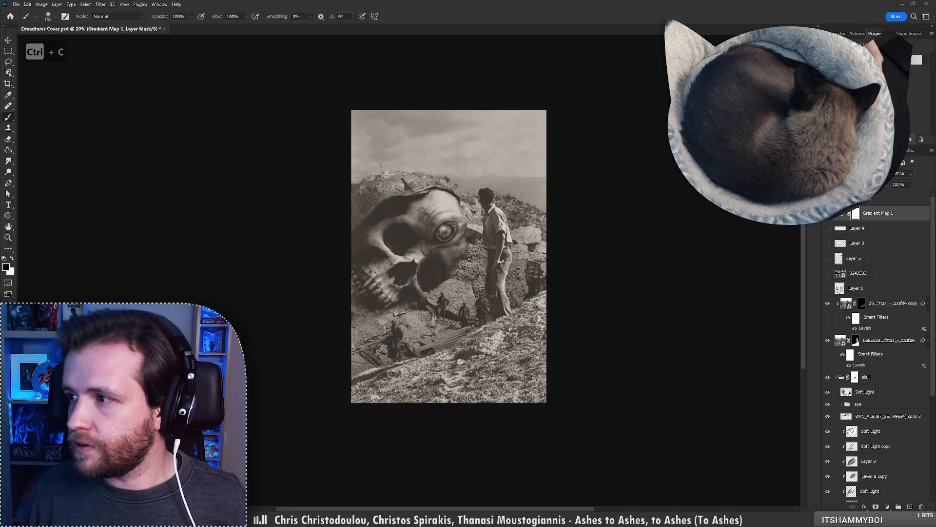
key("ctrl+v")
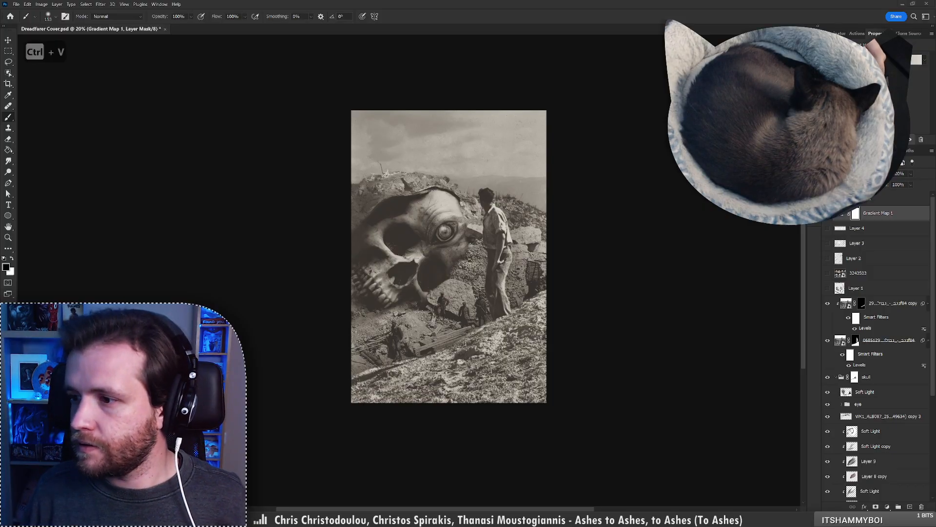
key("ctrl+c")
key("ctrl+v")
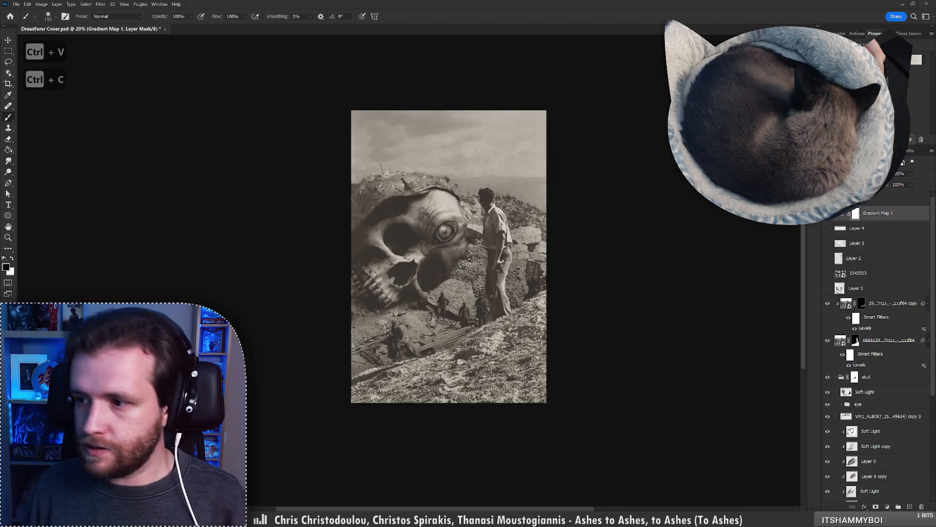
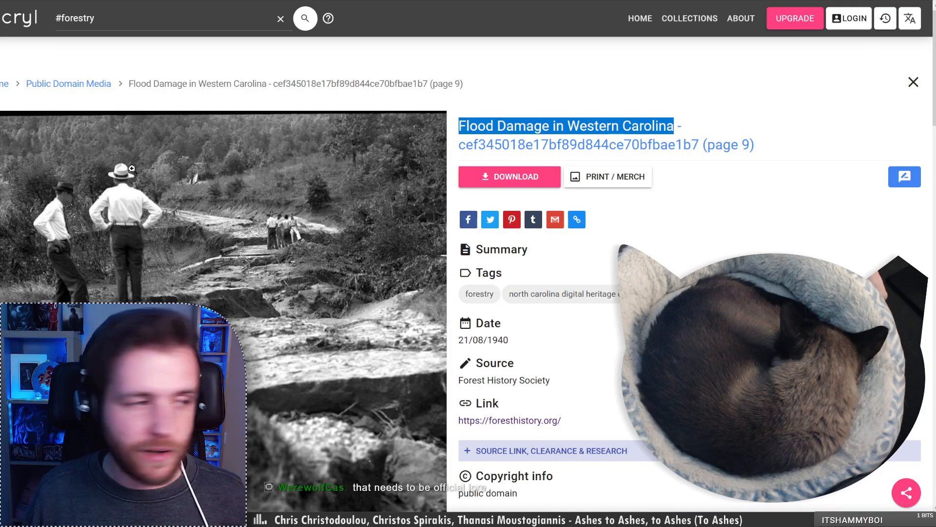
In the browser, check the flood photo's download sizes and search the Forest History Society catalog for "Flood Damage in Western Carolina"
left_click(487, 177)
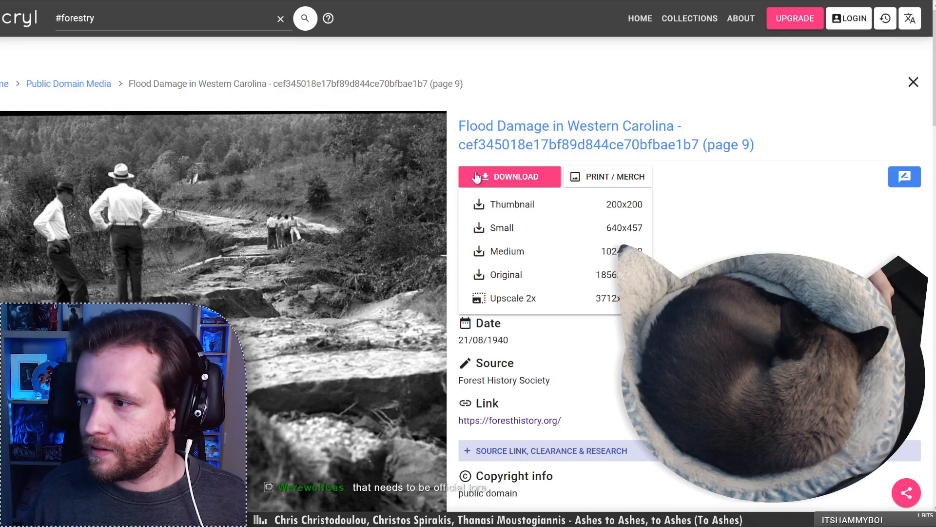
left_click(497, 77)
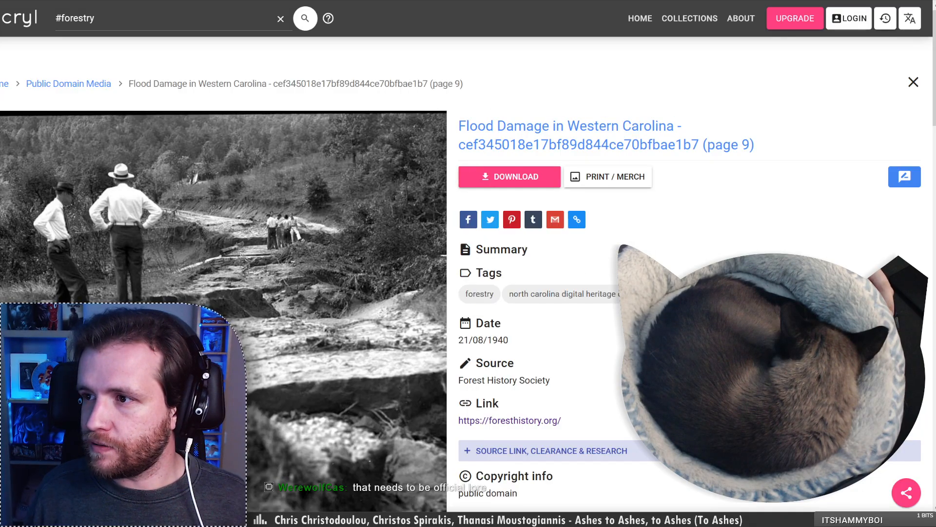
left_click(451, 181)
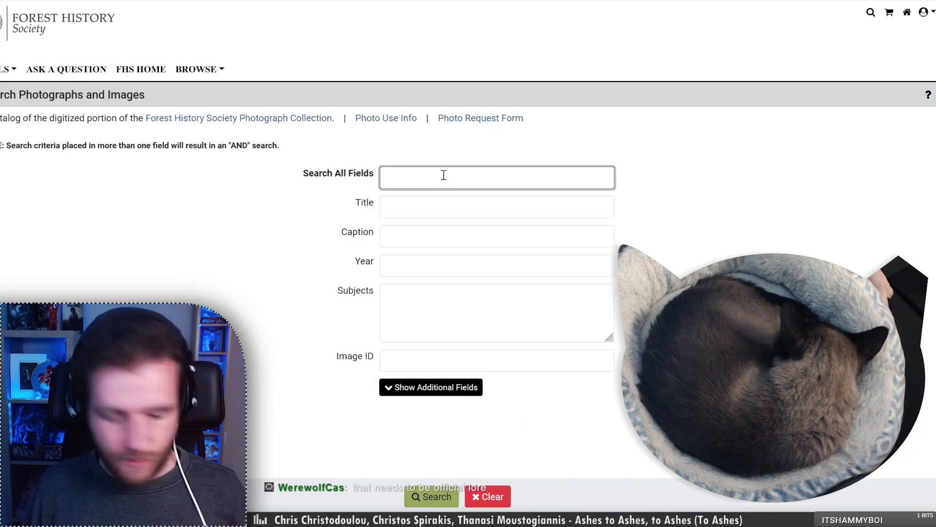
type("Flood Damage in Western Carolina")
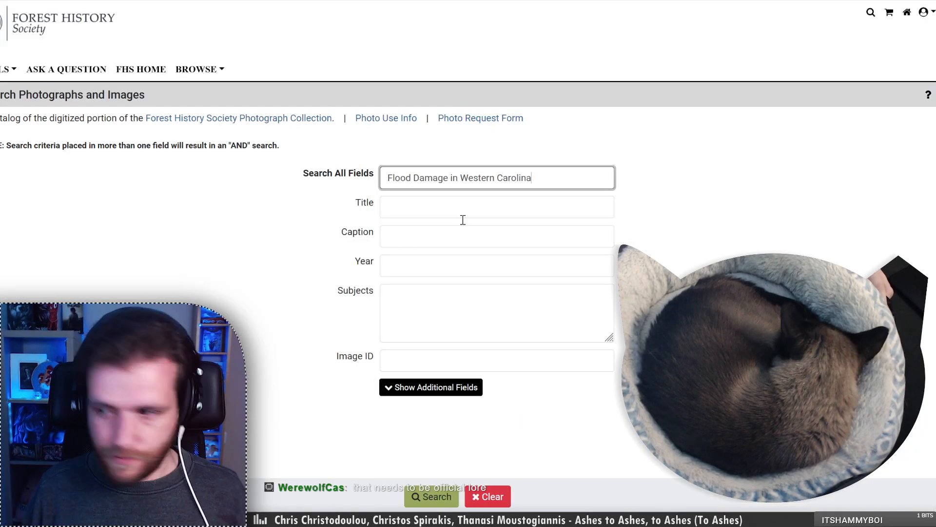
left_click(418, 500)
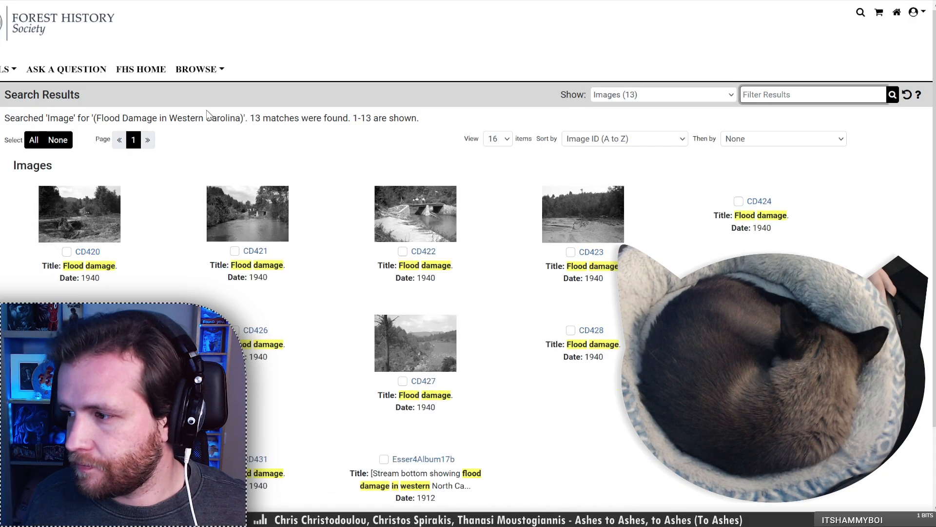
Preview the catalog photo of two men beside the washed-out road, open its record CD428, and read the image details
left_click(580, 360)
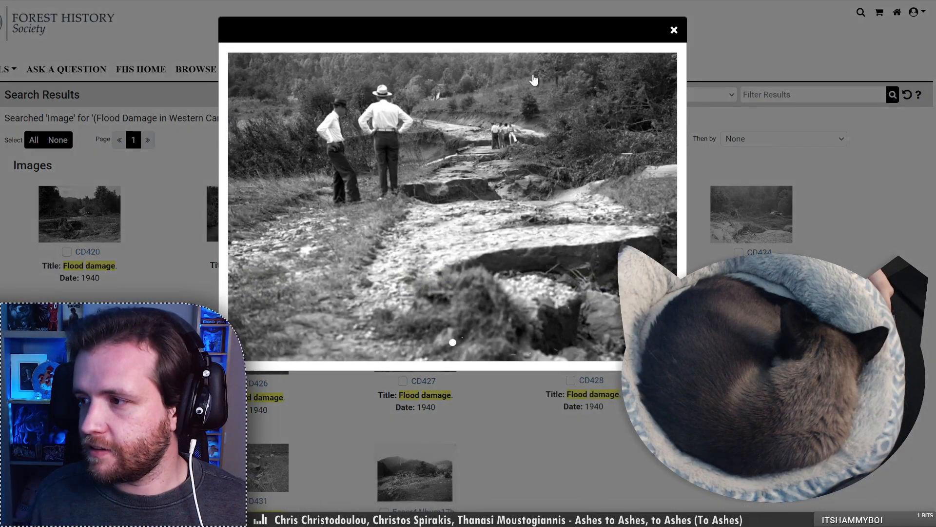
left_click(674, 30)
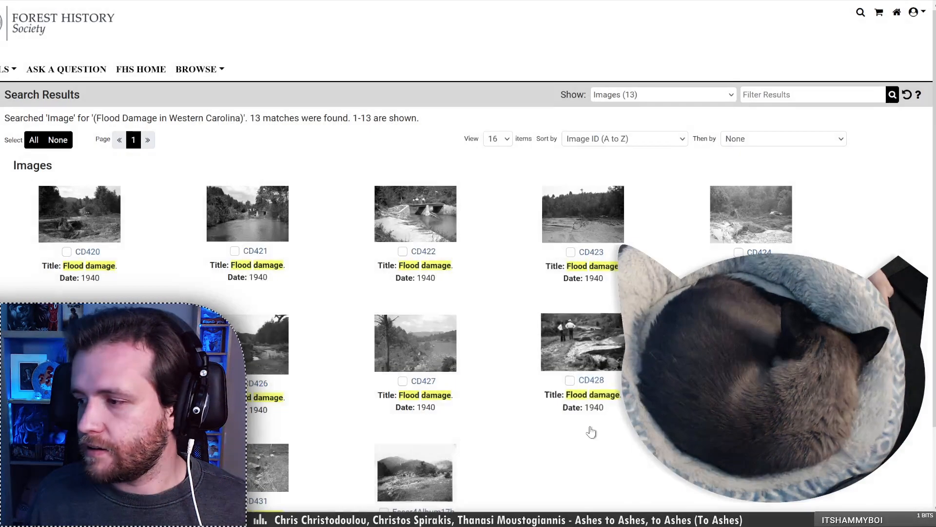
left_click(594, 383)
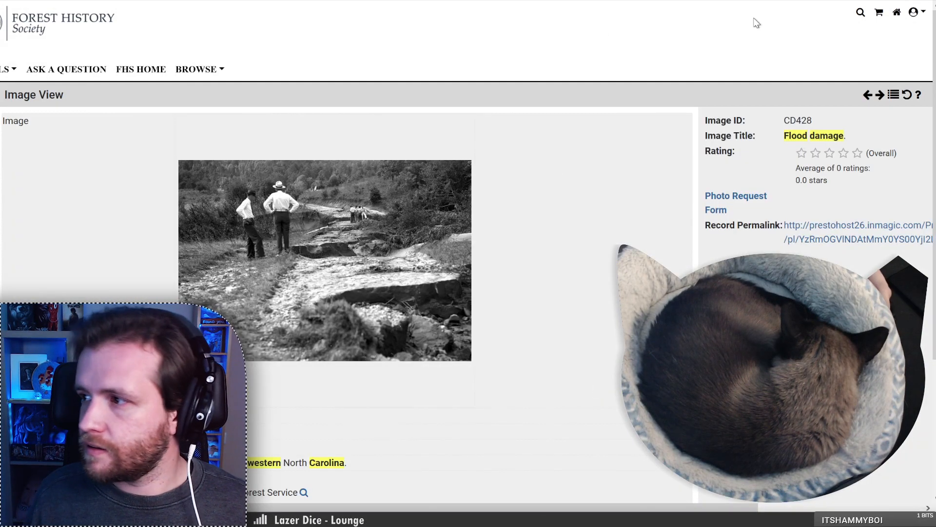
scroll(571, 365, "down", 3)
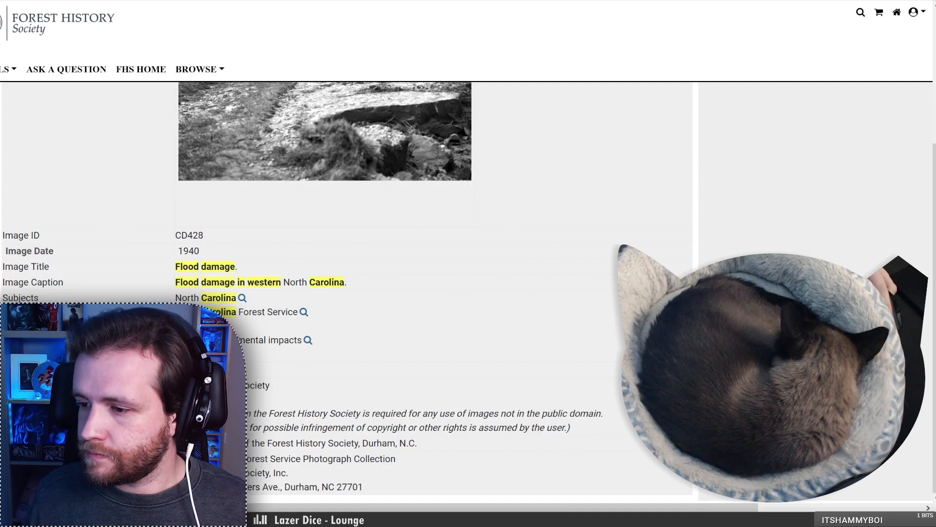
scroll(468, 219, "up", 3)
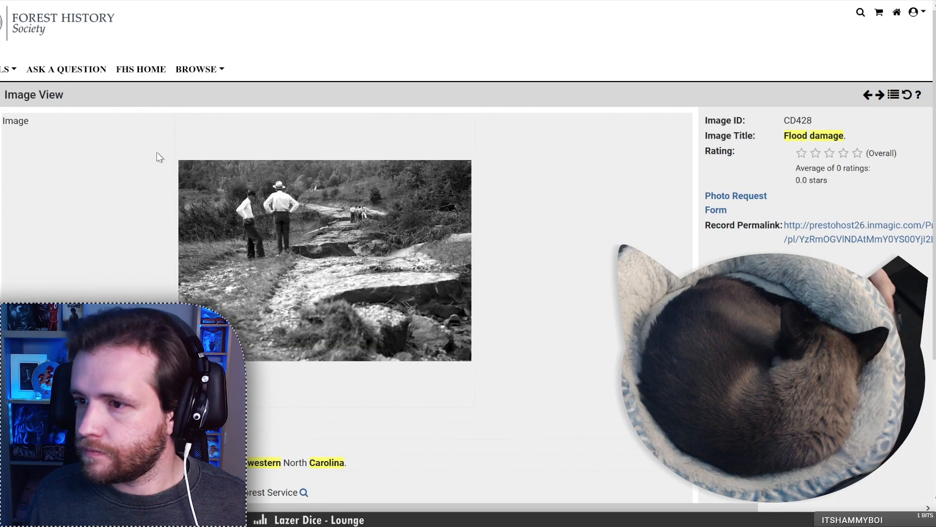
Export the CD428 record as a PDF, look through the one-page document, and close it
left_click(7, 125)
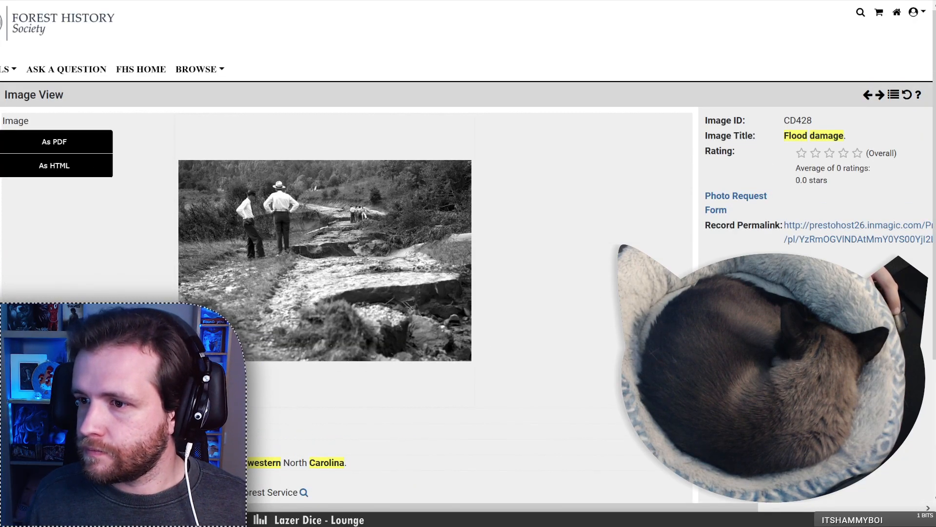
left_click(54, 142)
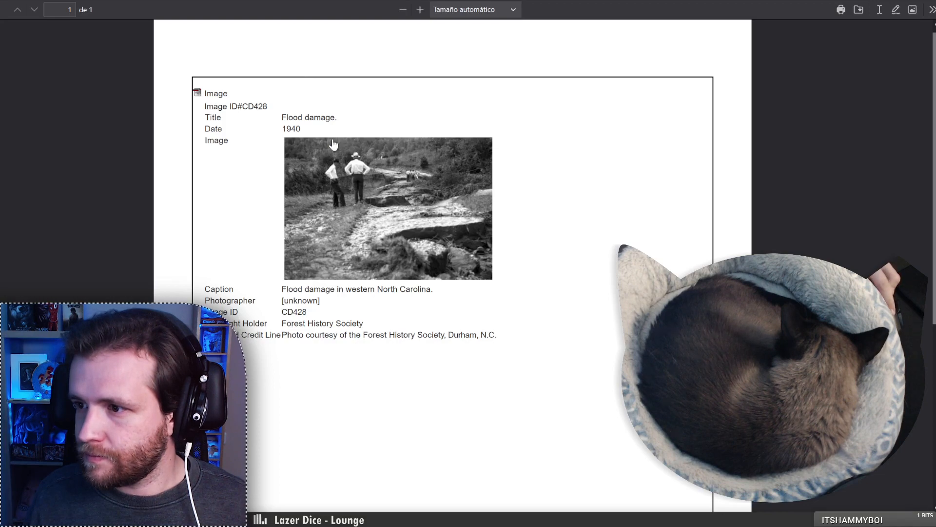
scroll(345, 137, "down", 5)
scroll(332, 142, "up", 5)
key("ctrl+w")
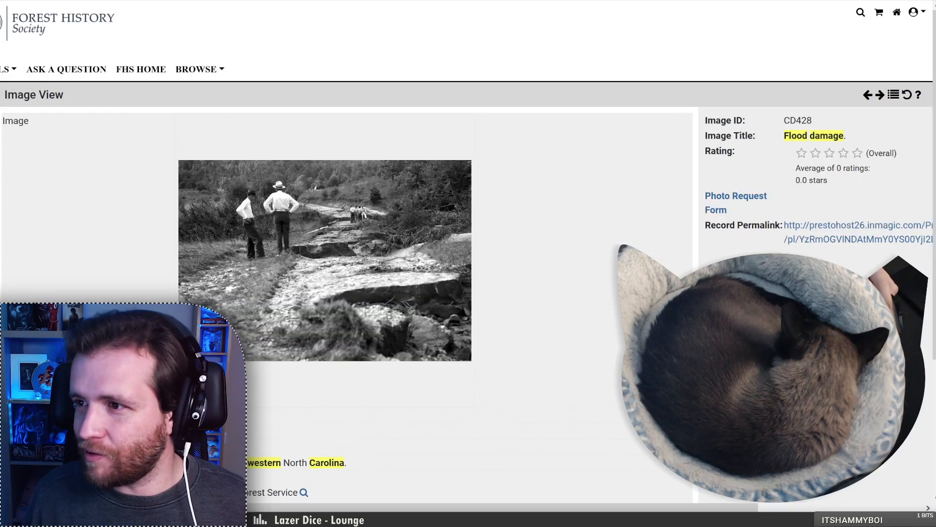
Enlarge the CD428 photo, inspect the image file on its own, and return to the record page
left_click(298, 274)
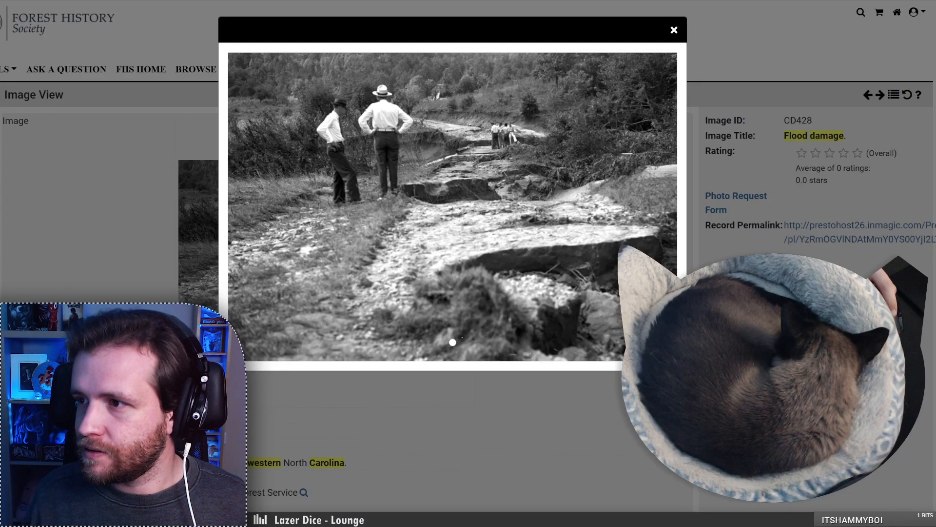
left_click(436, 165)
key("Escape")
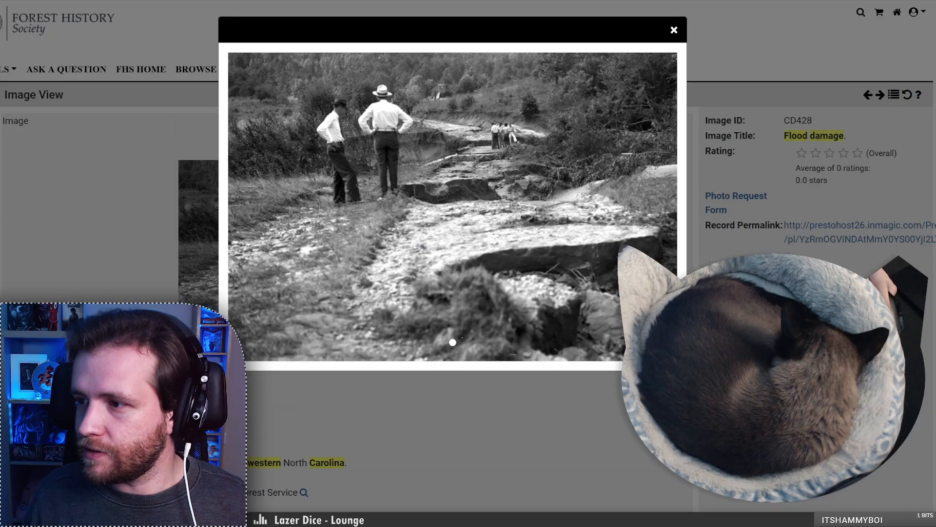
left_click(461, 210)
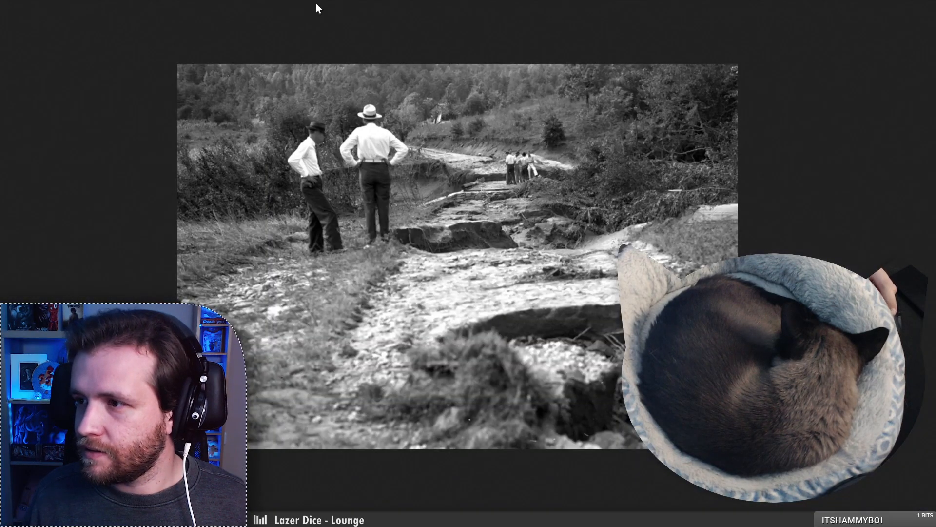
key("Escape")
left_click(673, 30)
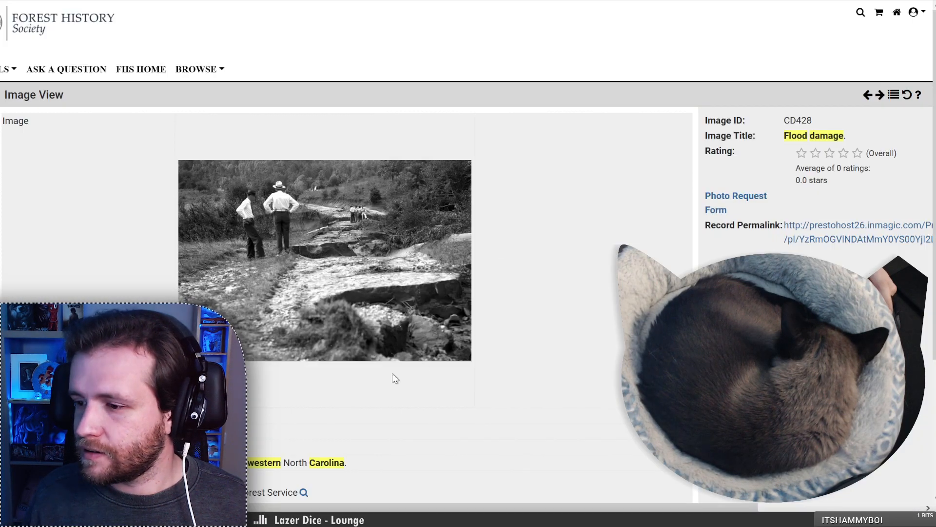
Recheck the CD428 record details, and close the catalog record and the flood damage photo page
scroll(372, 382, "down", 3)
scroll(371, 379, "up", 3)
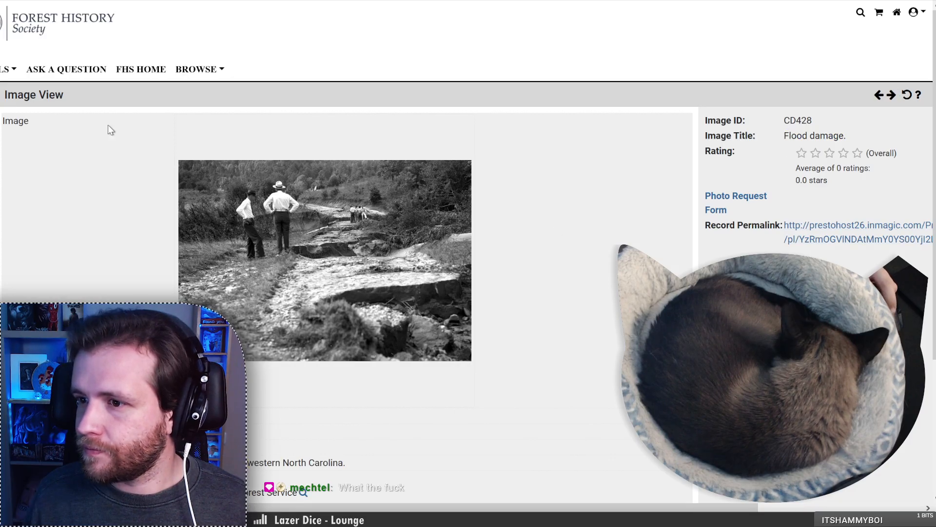
left_click(7, 112)
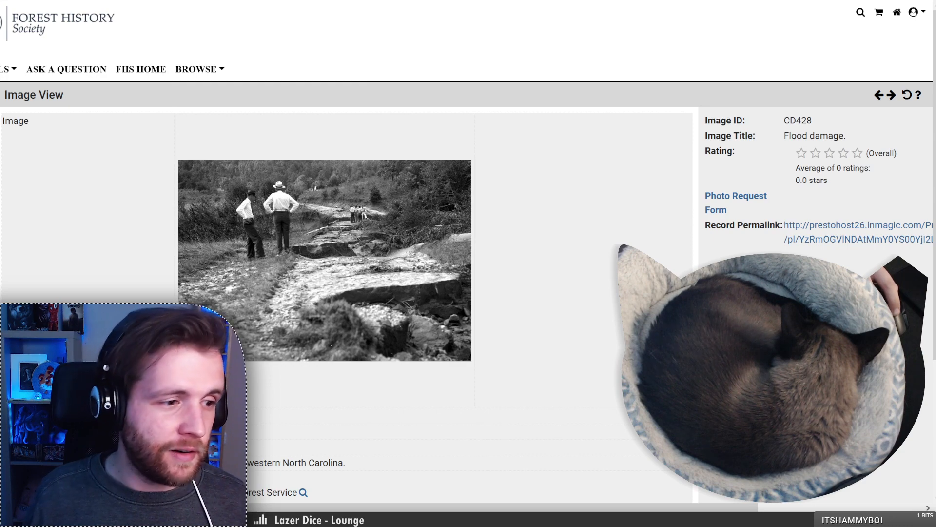
key("ctrl+w")
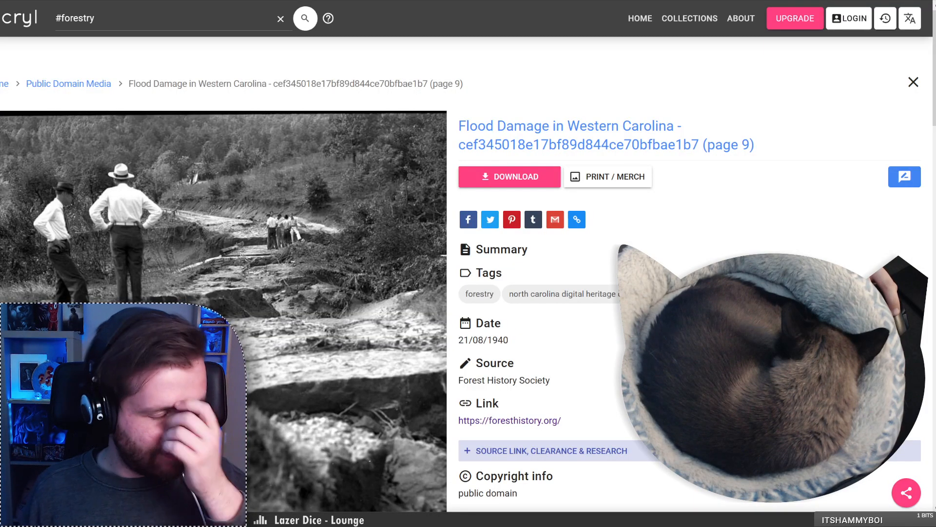
key("ctrl+w")
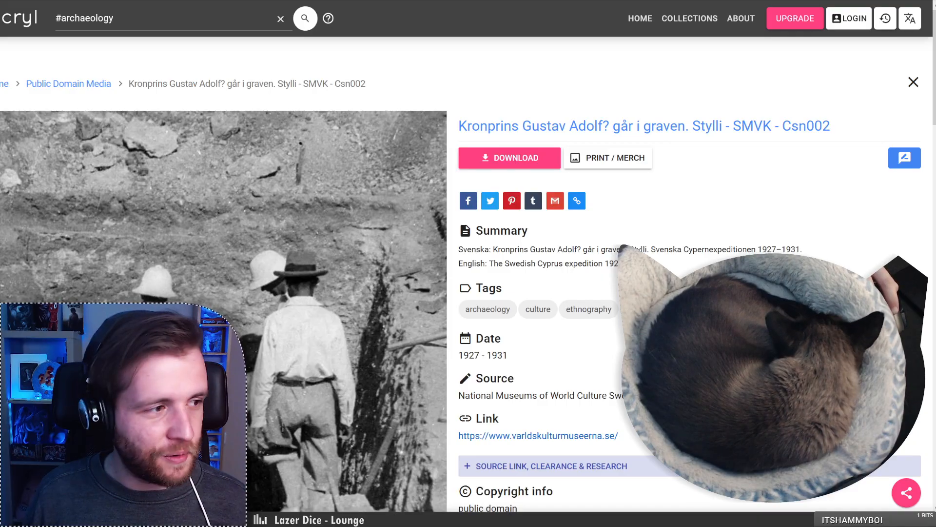
Review the open public-domain photo pages, covering the Cyprus excavation, the Danish bog body, the Mexican archaeology scene and the Jordan pilot photo
scroll(155, 146, "down", 3)
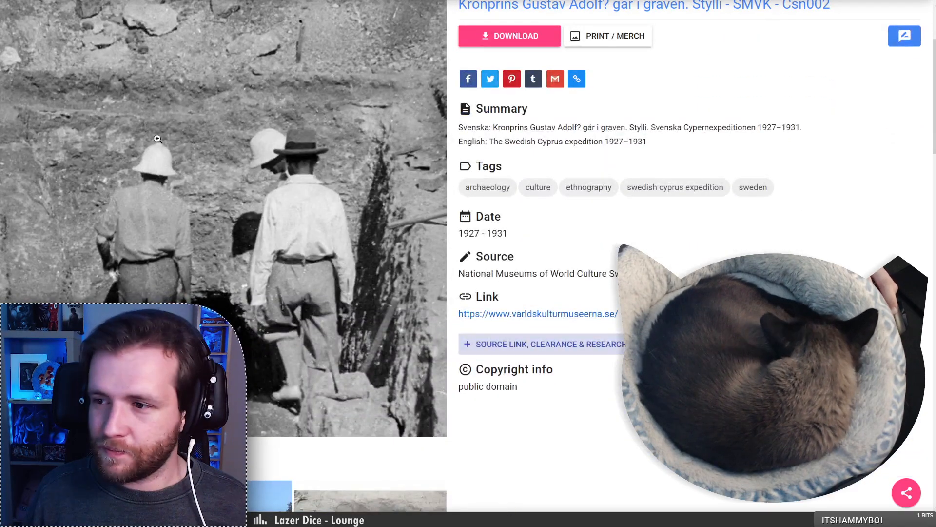
scroll(160, 177, "up", 3)
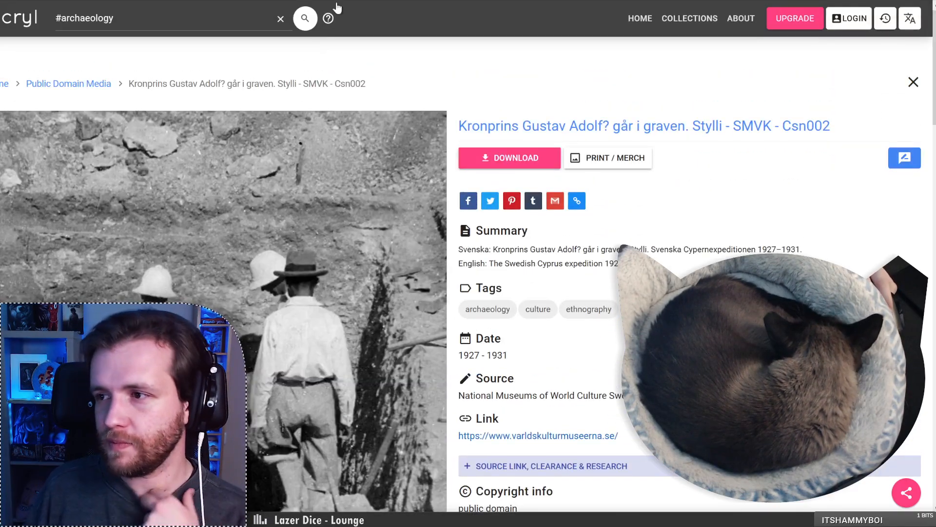
key("ctrl+Tab")
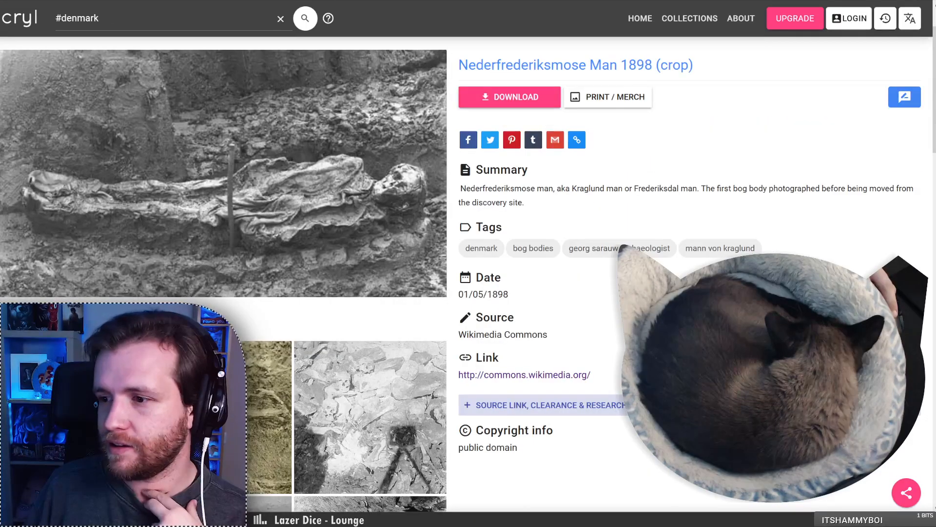
key("ctrl+Tab")
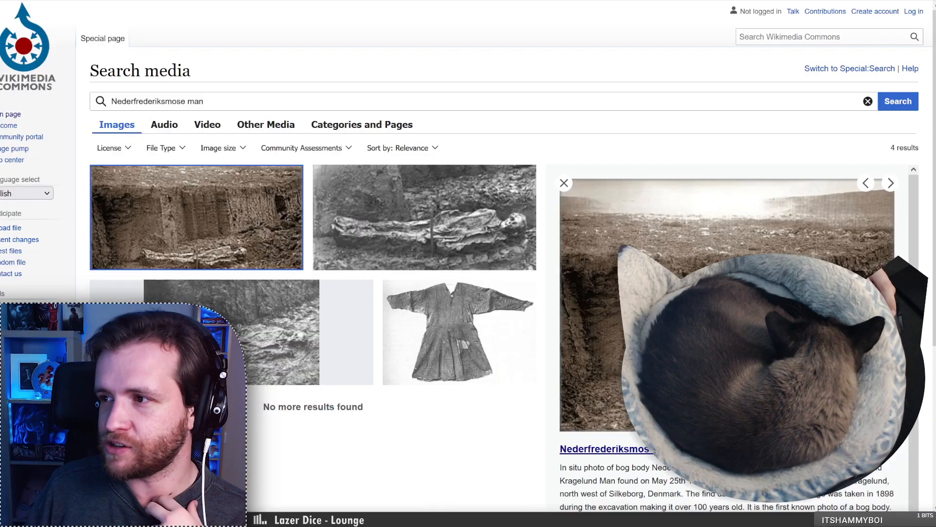
key("ctrl+Tab")
key("ctrl+Tab")
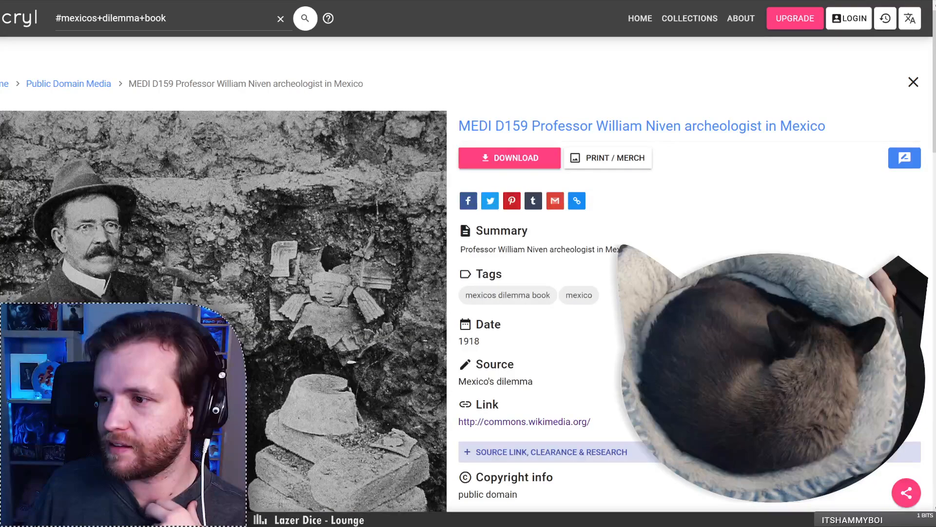
key("ctrl+Tab")
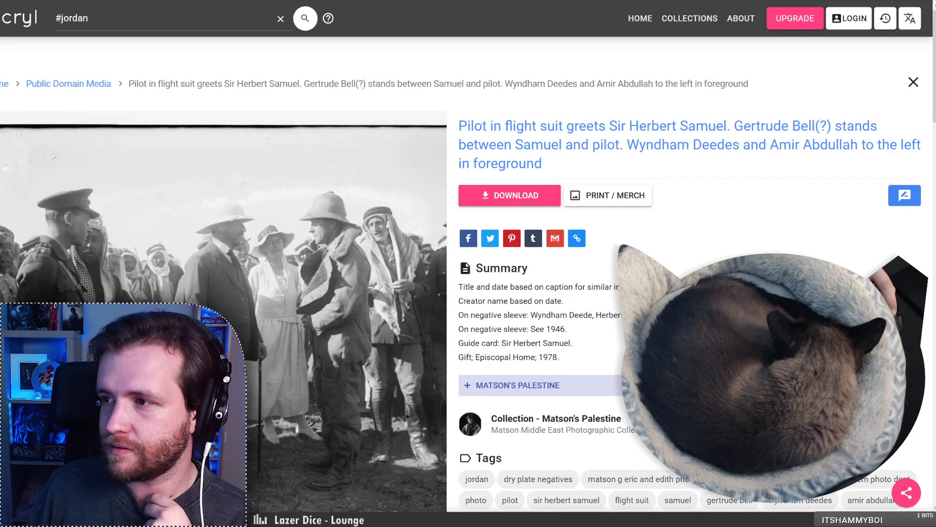
Scan the public-domain search results for "cenobio valeron" and return to the Swedish Cyprus expedition photo page
key("ctrl+Tab")
key("ctrl+Tab")
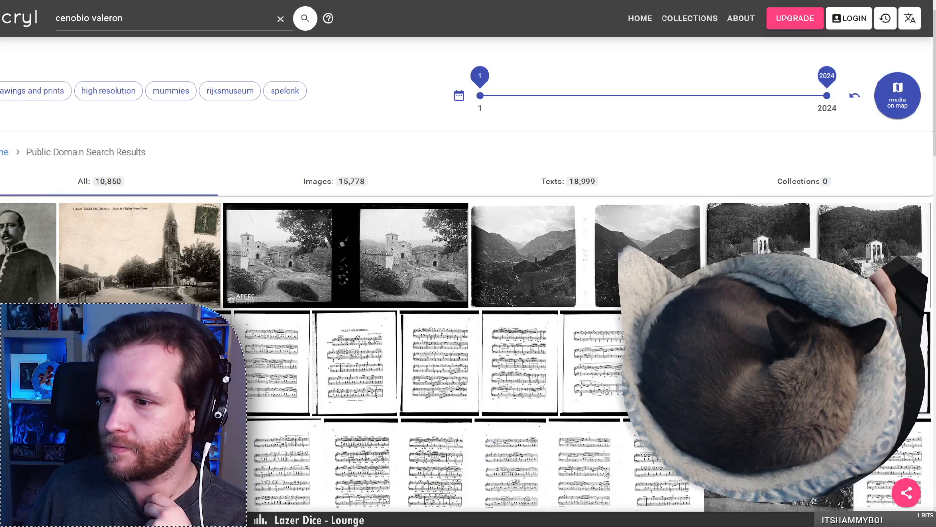
scroll(516, 100, "down", 3)
scroll(517, 101, "down", 3)
scroll(517, 101, "up", 6)
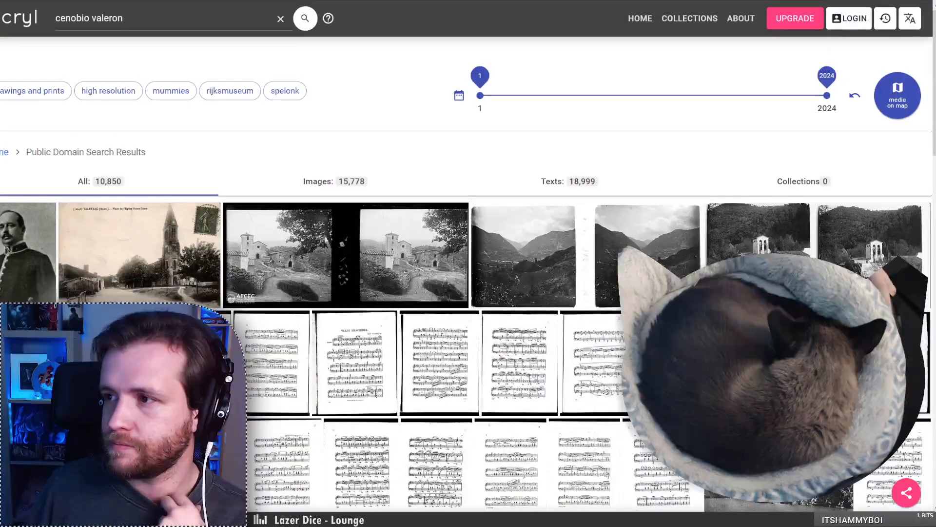
key("ctrl+Tab")
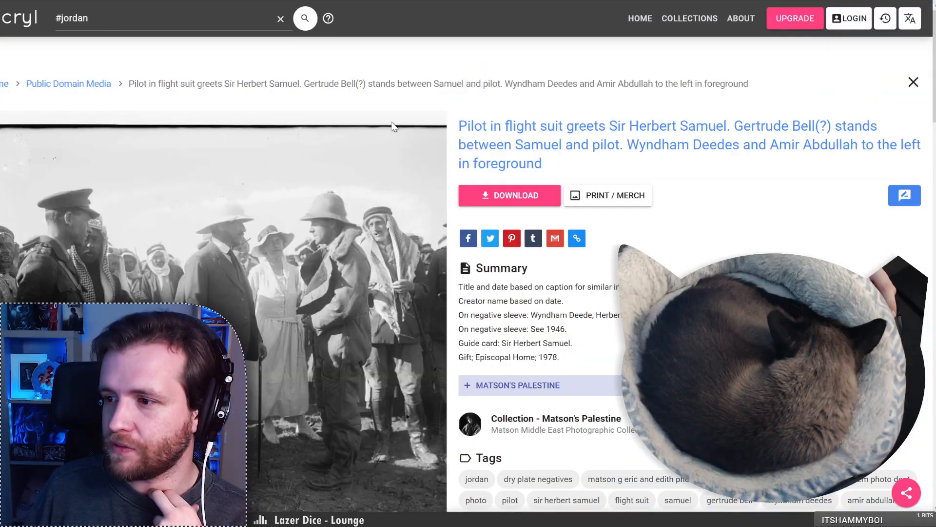
key("ctrl+Tab")
key("ctrl+Tab")
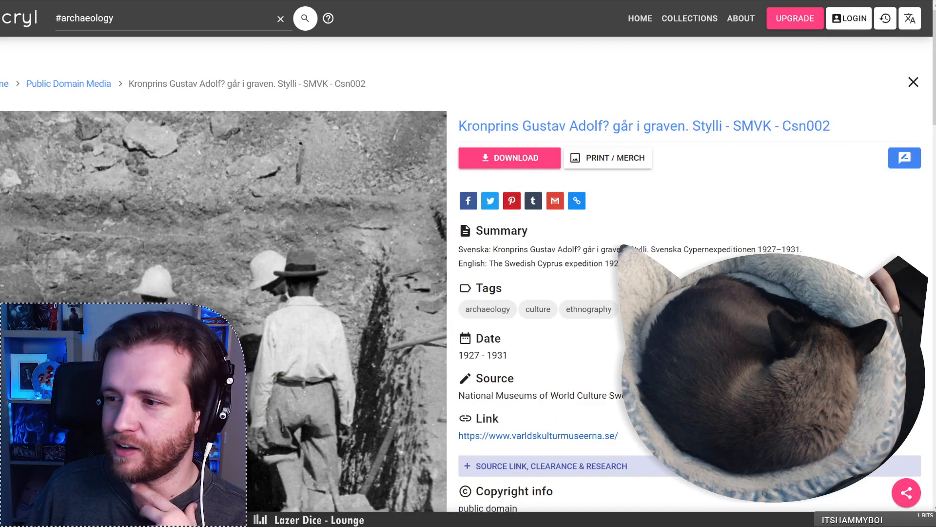
Review the open photo pages of the flood damage, the 1907 stone statue, the Junkagården excavation and WK1 ALB087, and close the coal-digging page
key("ctrl+Tab")
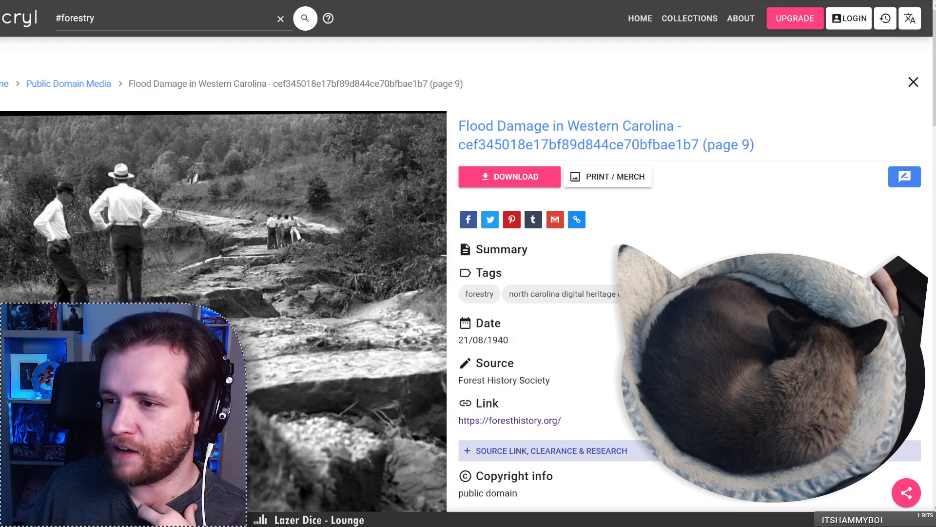
key("ctrl+Tab")
key("ctrl+Tab")
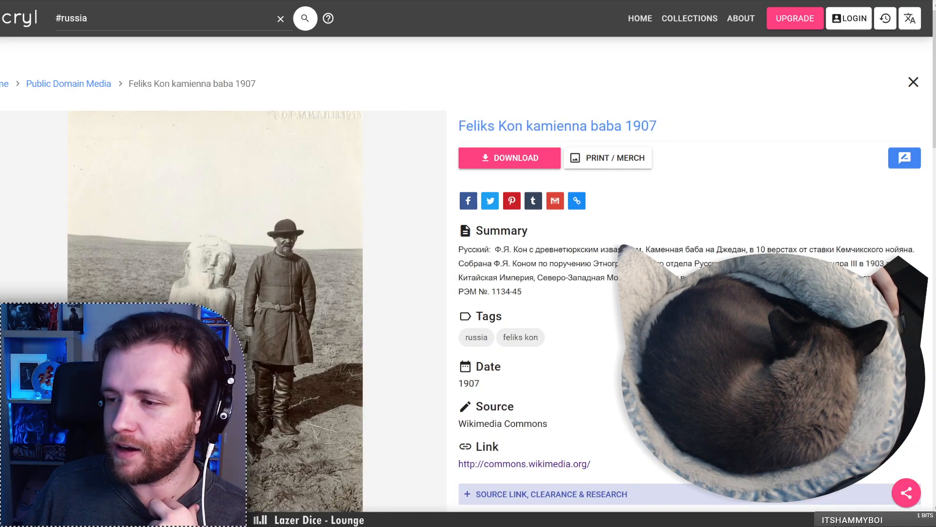
key("ctrl+Tab")
key("ctrl+Tab")
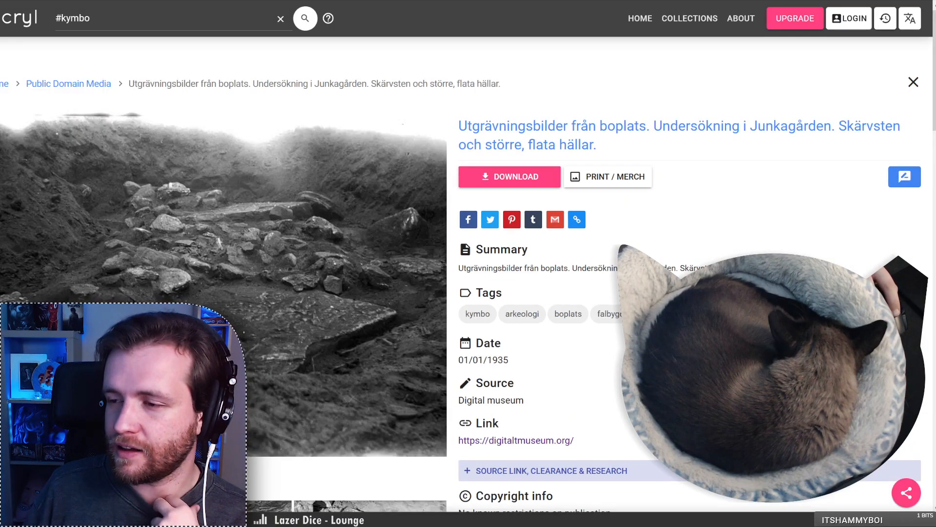
key("ctrl+Tab")
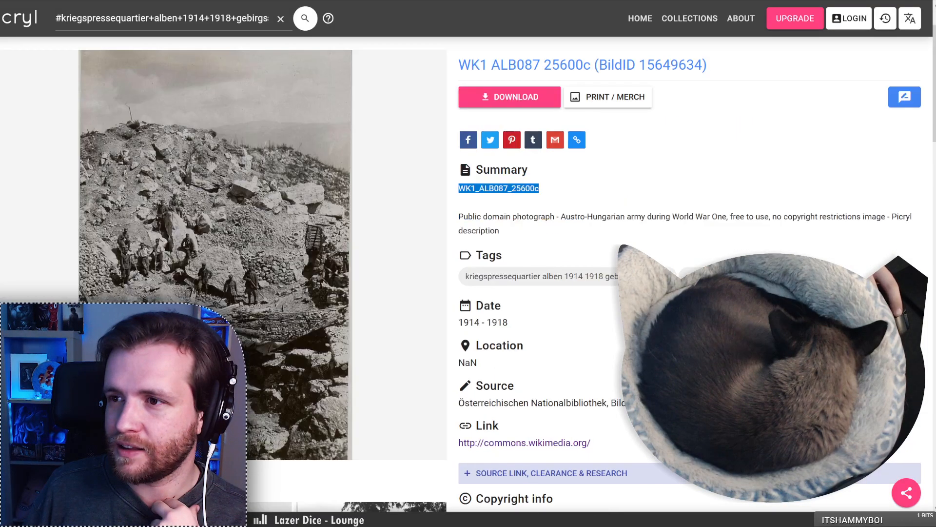
key("ctrl+Tab")
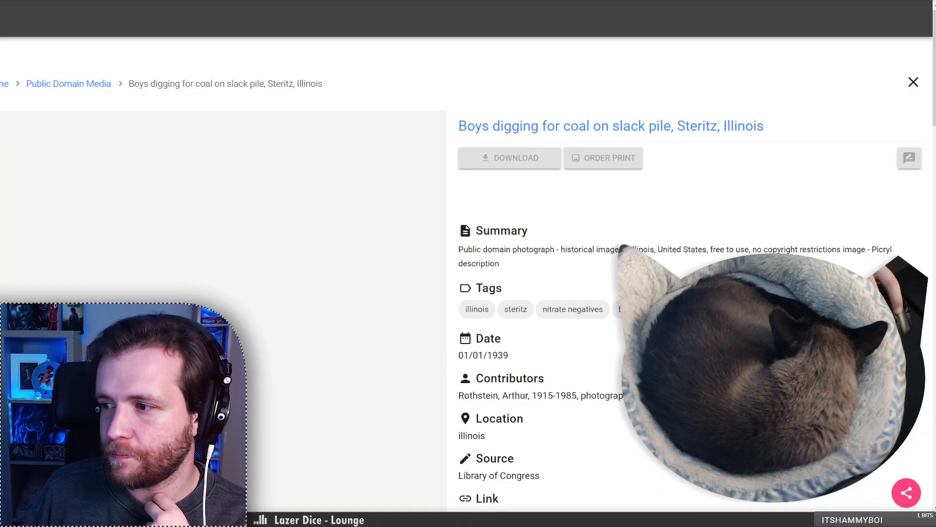
key("ctrl+w")
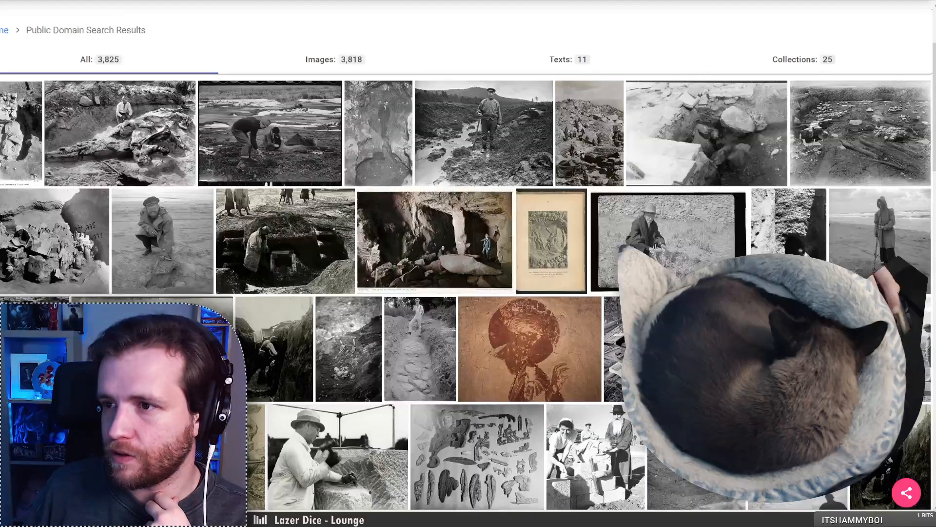
Inspect the portrait of the Dutch sculptor carving stone and its record details, and return to the archeologist search results
scroll(431, 264, "down", 5)
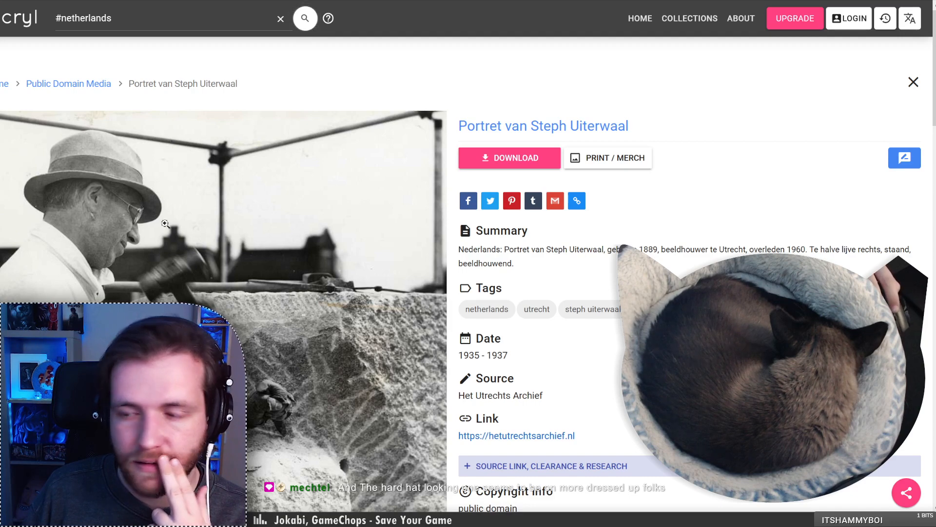
scroll(323, 231, "down", 5)
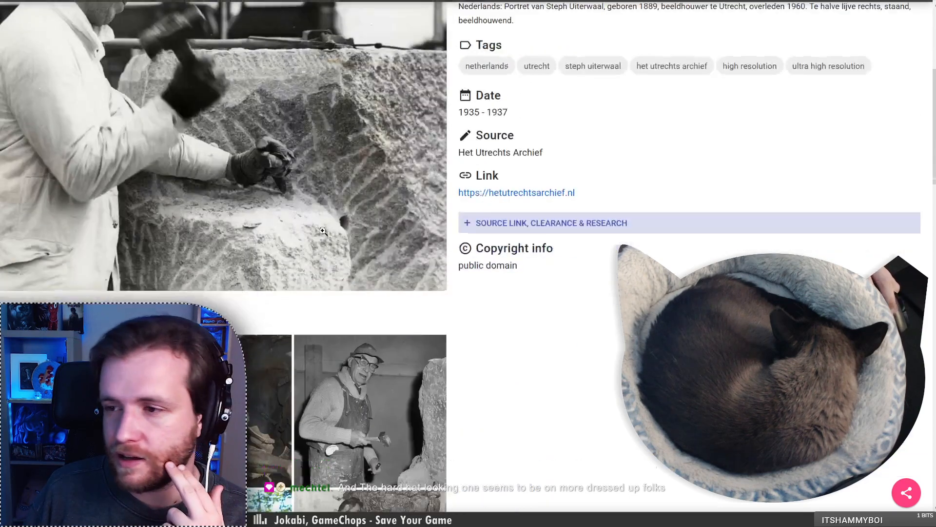
scroll(323, 231, "up", 5)
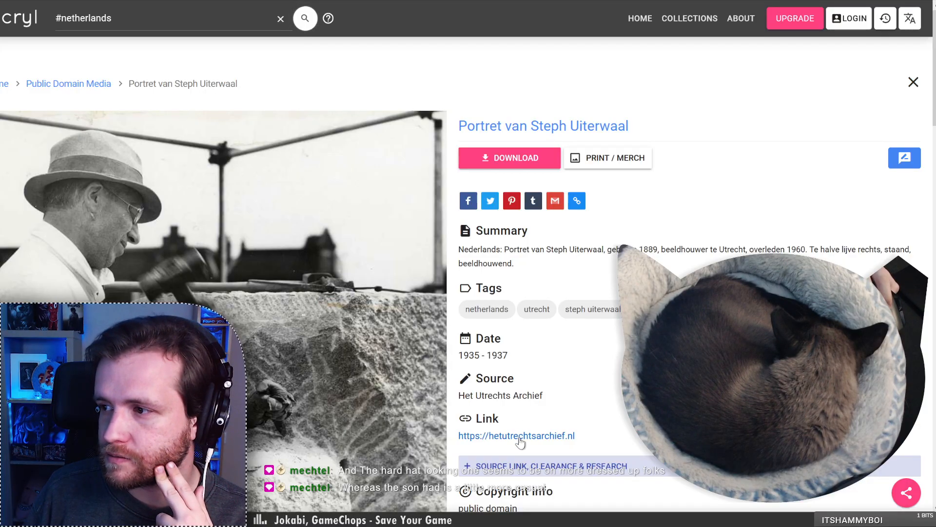
key("Escape")
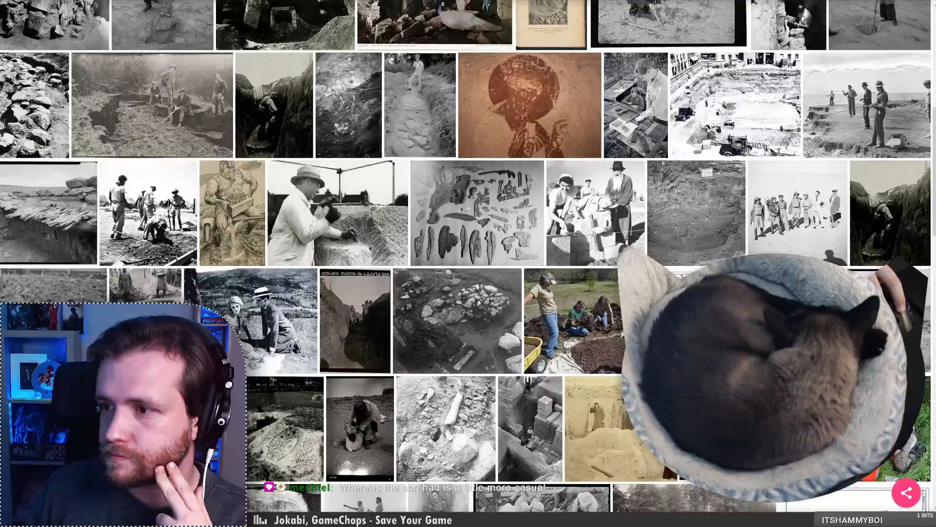
Scan further through the archeologist results, previewing the Great Depression group of crouching men and the Grav 8 skeleton photo
scroll(421, 336, "down", 3)
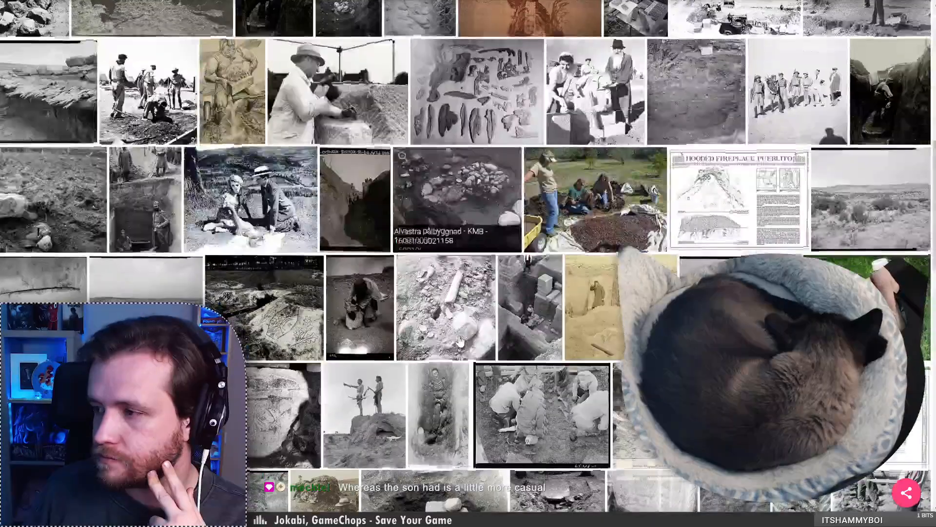
scroll(460, 342, "down", 3)
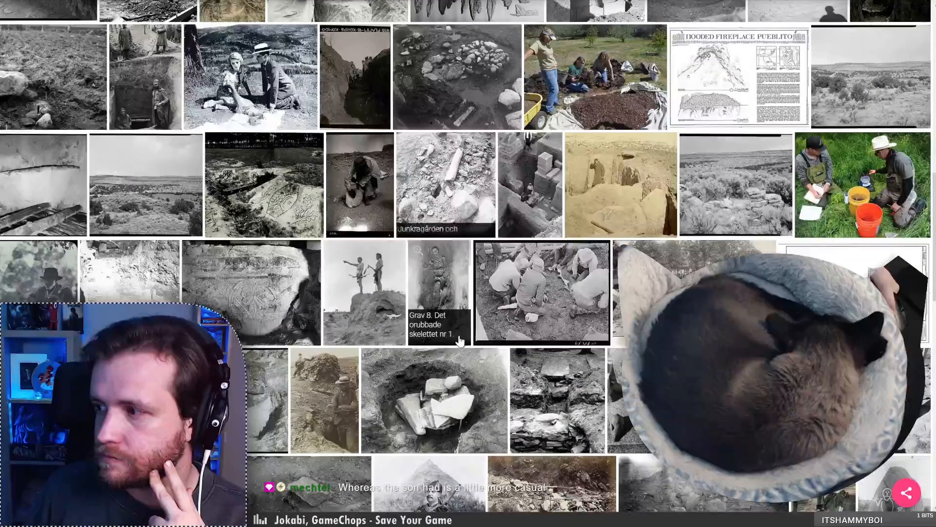
scroll(461, 337, "down", 2)
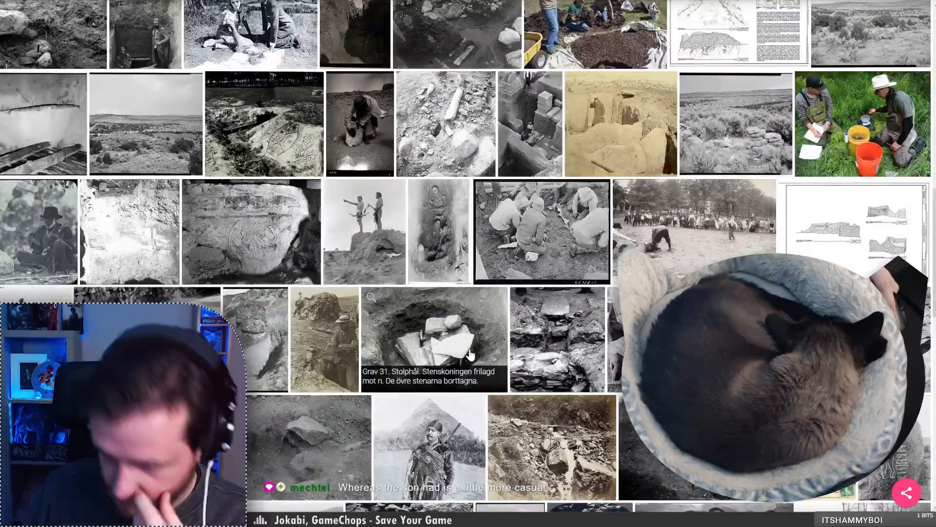
left_click(483, 189)
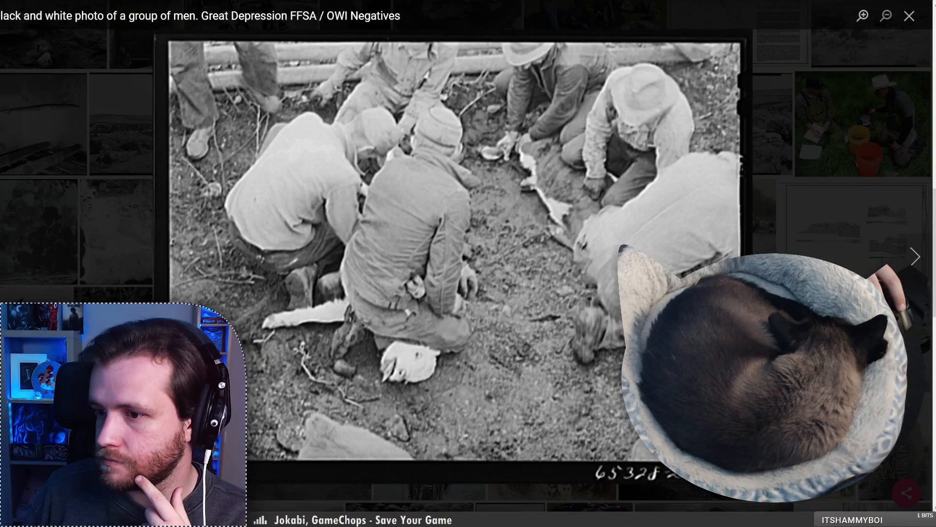
left_click(22, 257)
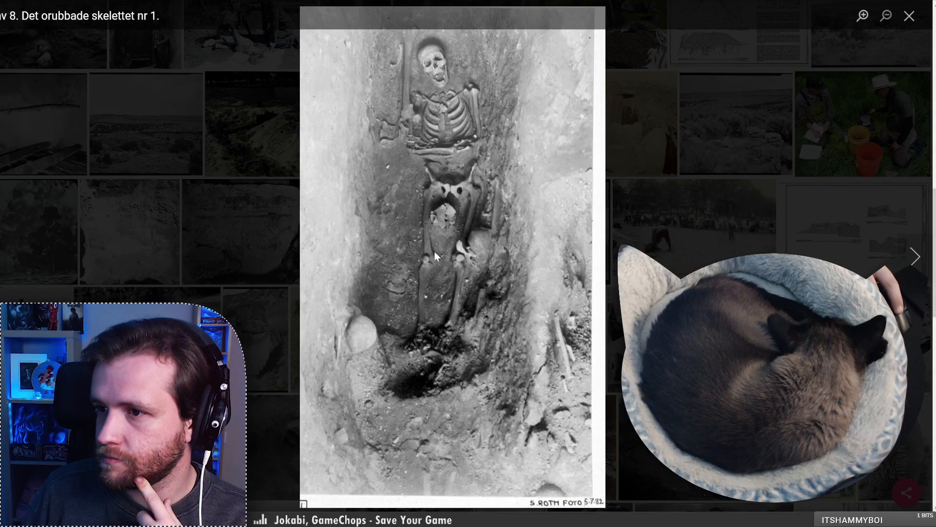
left_click(238, 280)
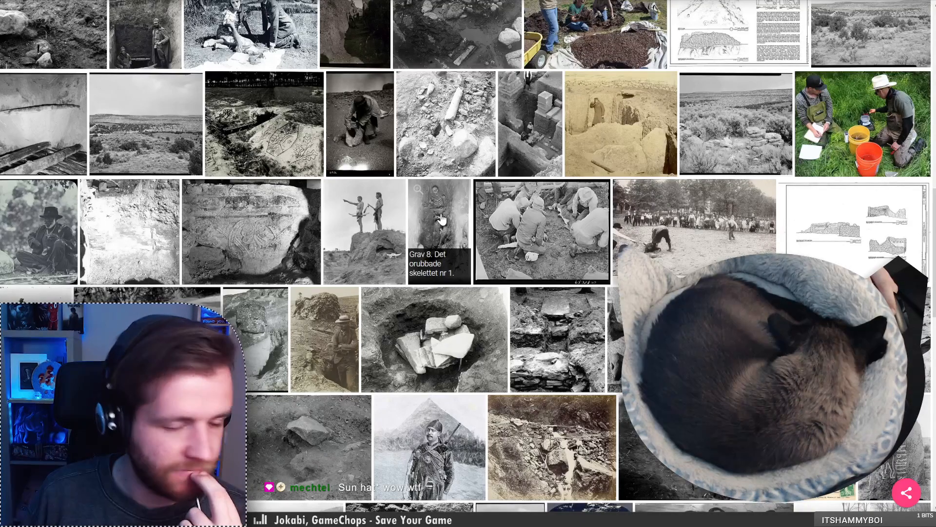
Preview the Mont Vallier hikers photo and the photo of men digging in the sand
scroll(36, 220, "down", 3)
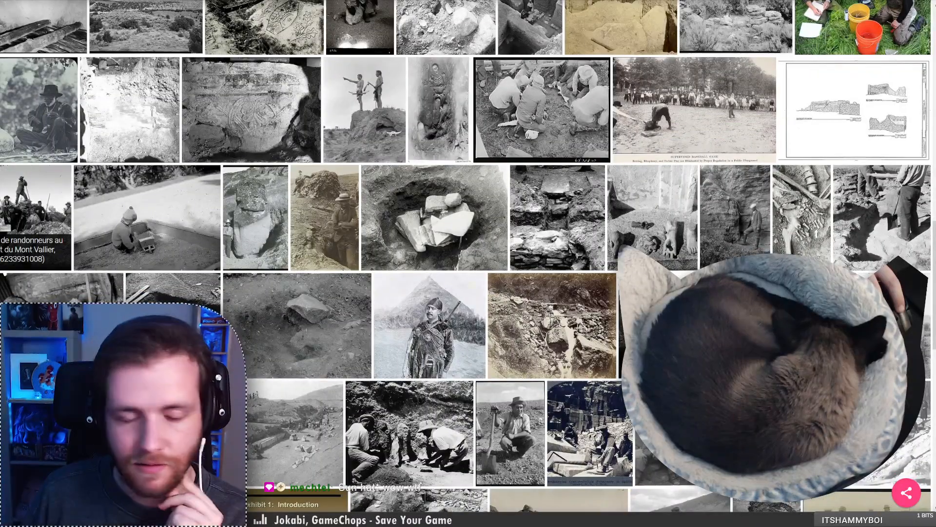
left_click(36, 205)
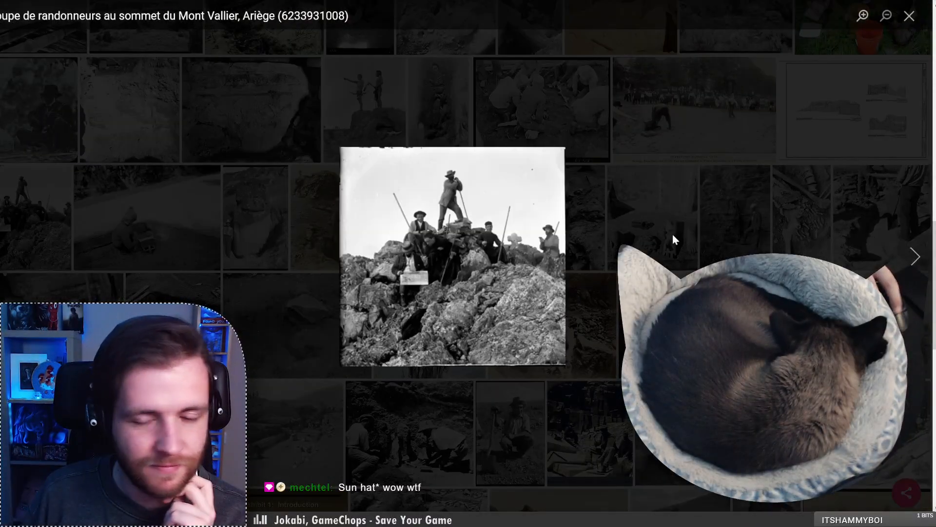
key("Escape")
scroll(468, 263, "down", 4)
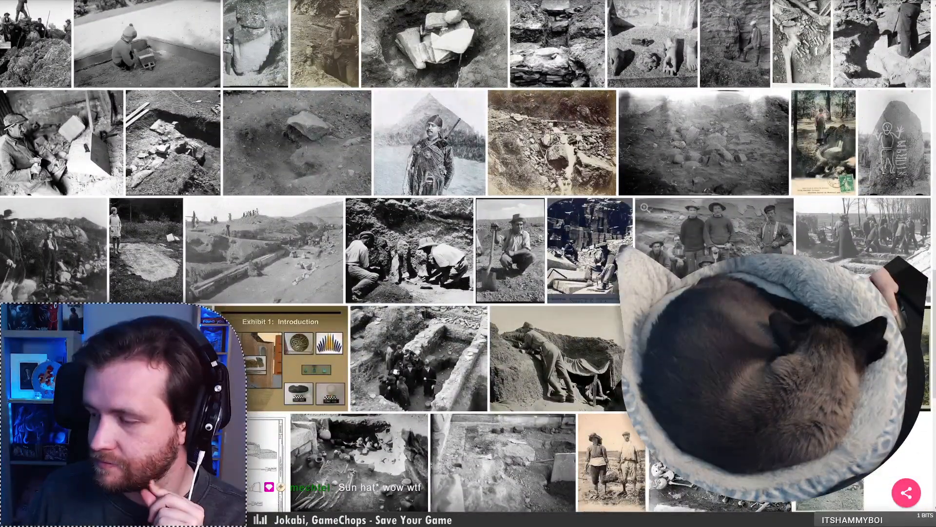
left_click(717, 353)
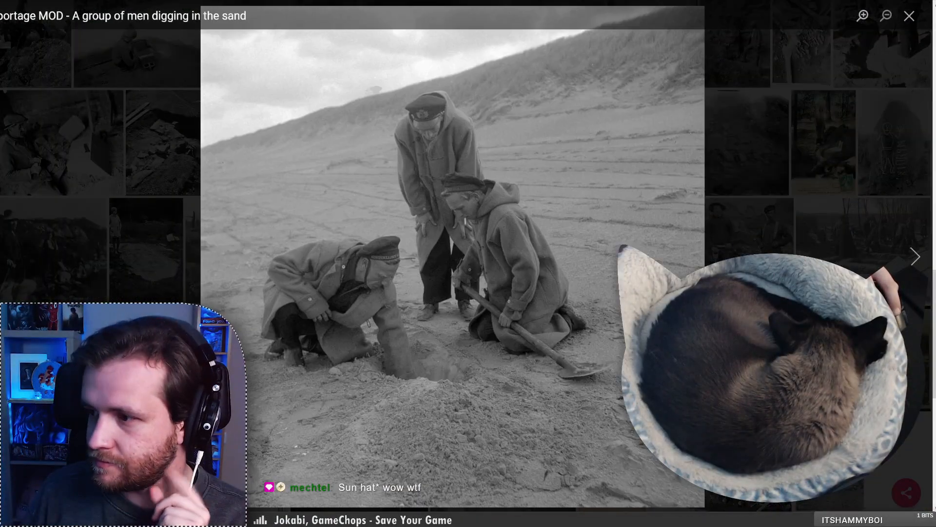
key("Escape")
Preview the photo of four men discussing the shell question, near the end of results page 5
scroll(600, 251, "down", 3)
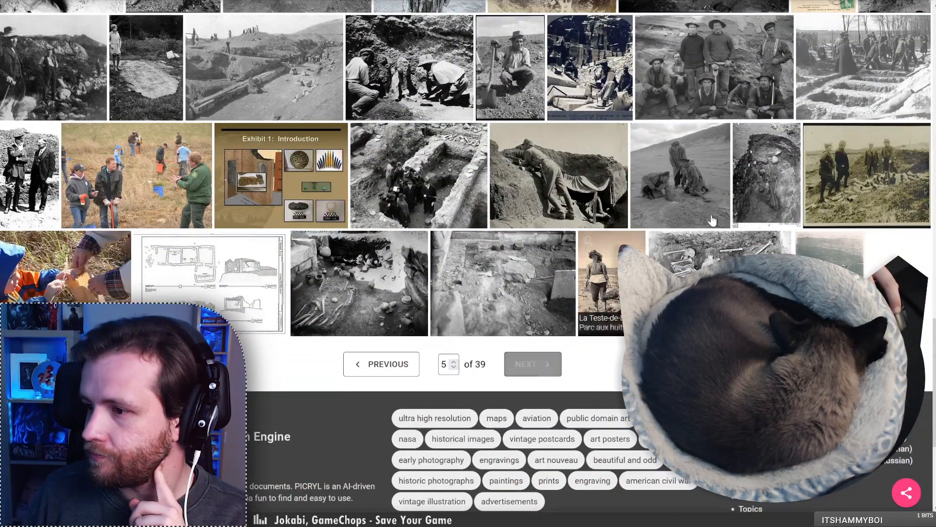
left_click(812, 136)
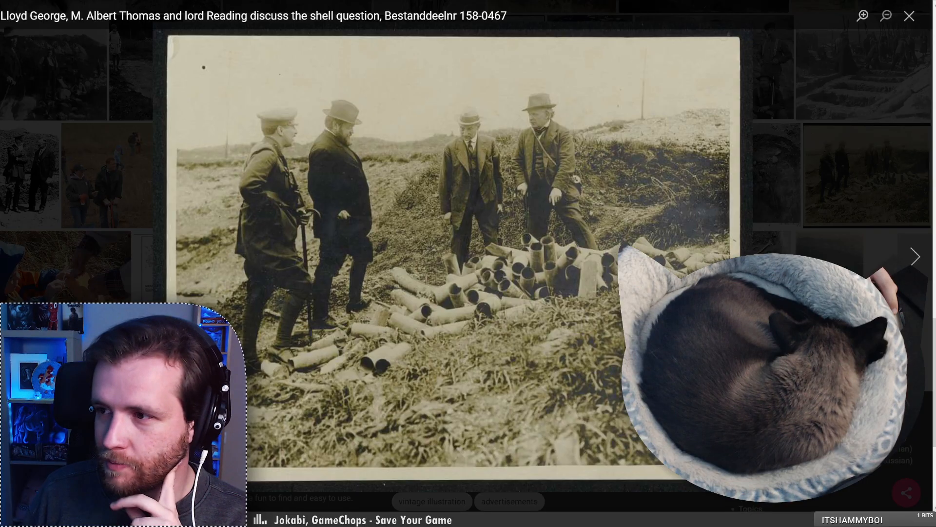
key("Escape")
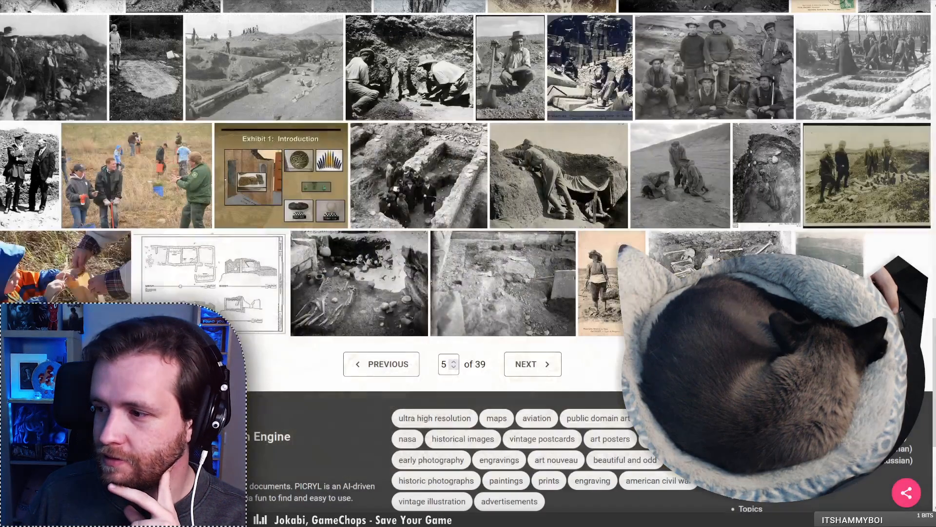
Open results page 6 and preview the photos of the man leaning on rocks and the person in a hat sitting in the scrub
left_click(556, 365)
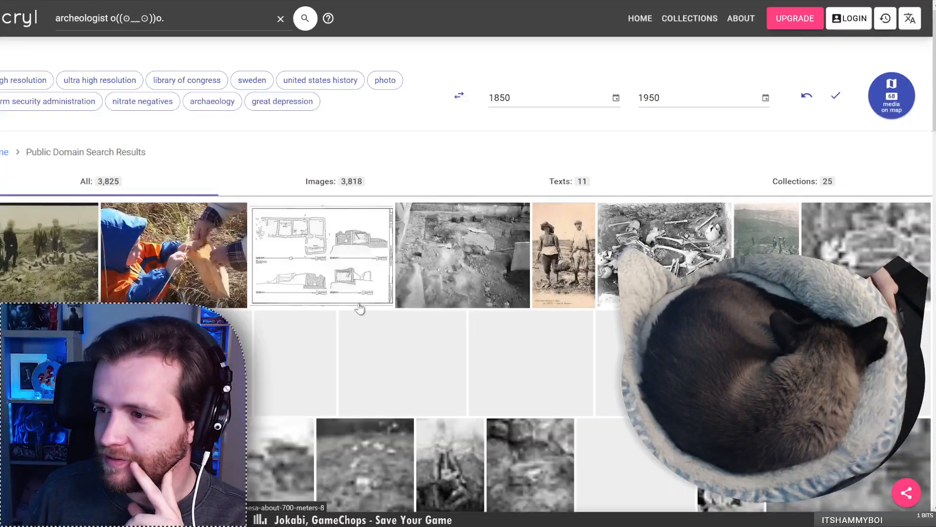
scroll(361, 305, "down", 2)
scroll(362, 304, "down", 3)
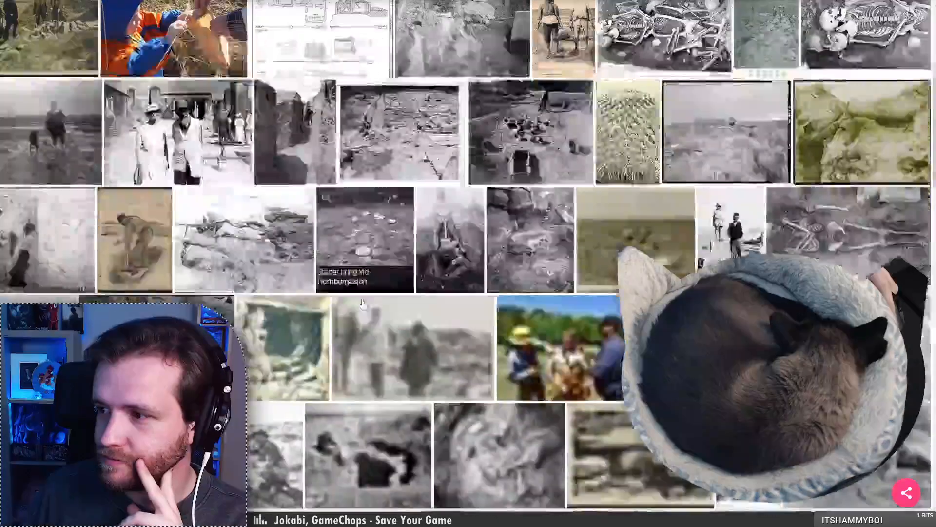
scroll(363, 304, "down", 5)
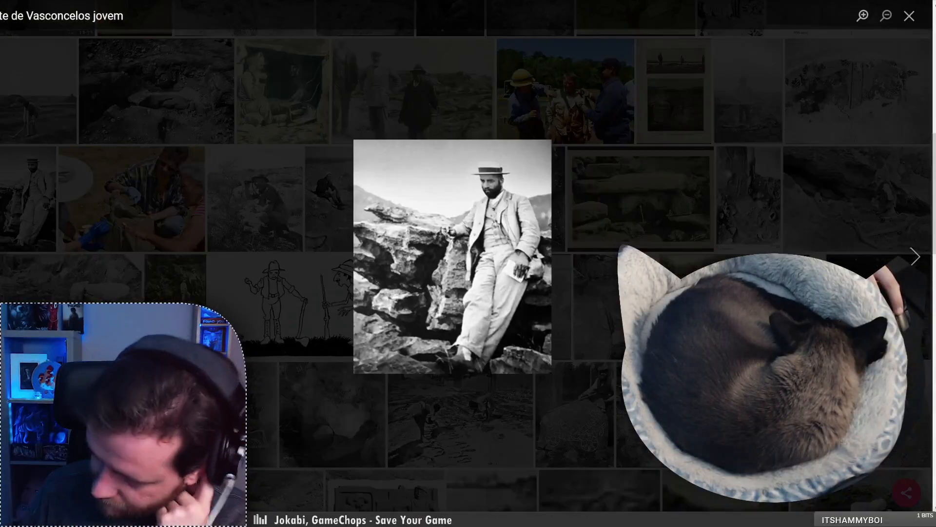
left_click(22, 170)
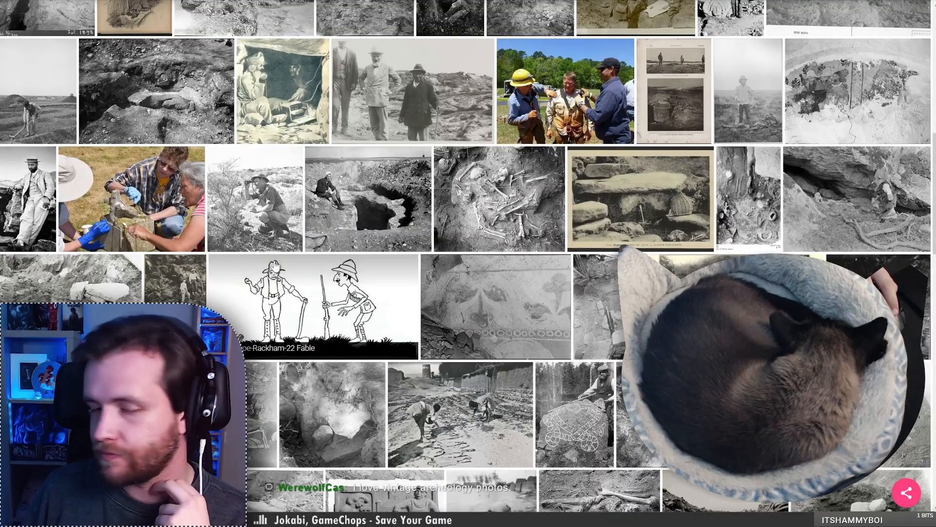
left_click(213, 156)
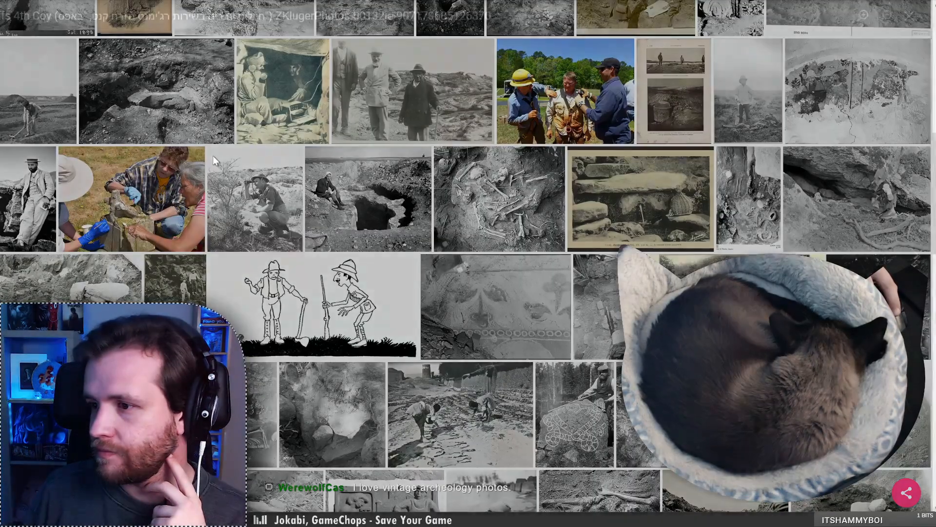
key("Escape")
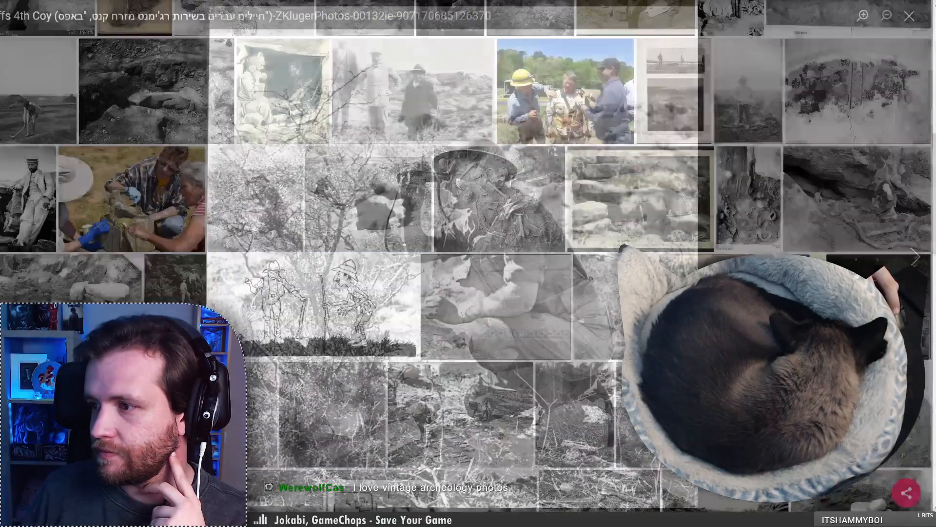
Scan the remaining photos on results page 6 and go to the following results page
scroll(753, 244, "down", 3)
scroll(429, 246, "down", 6)
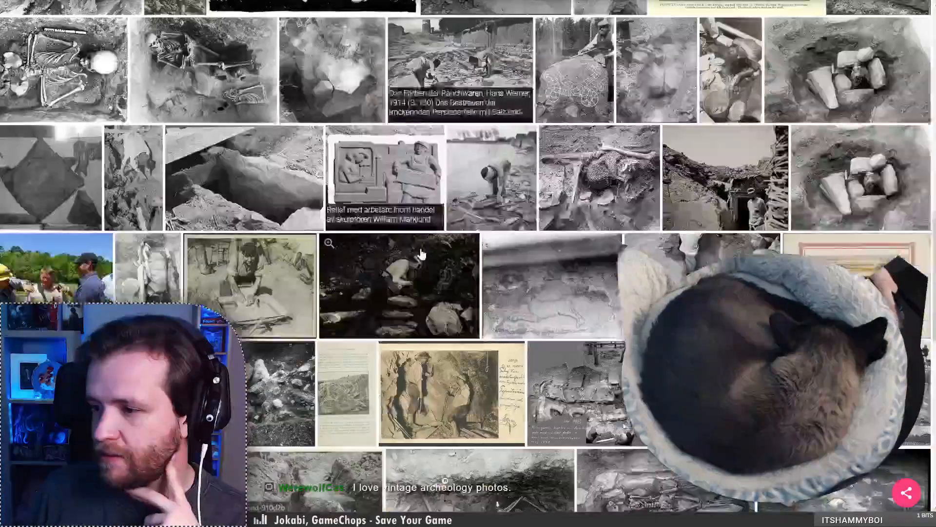
scroll(467, 244, "down", 5)
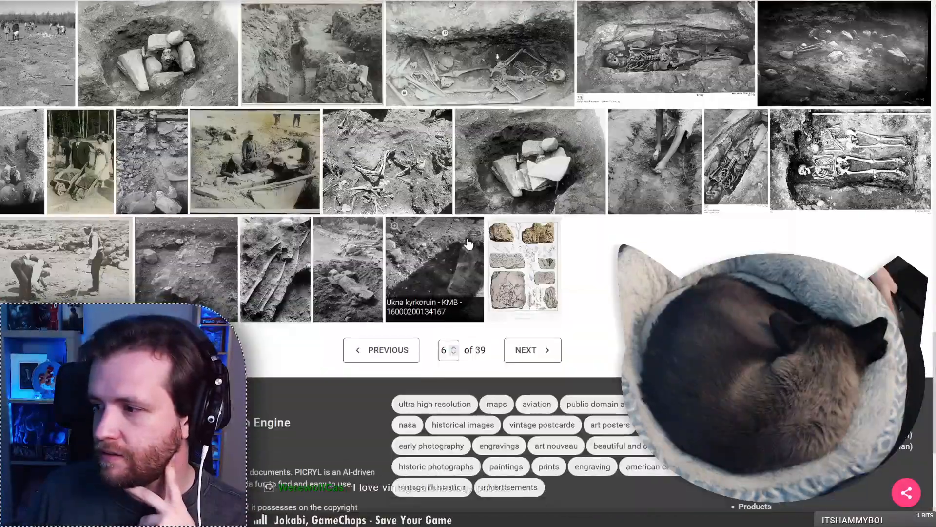
left_click(522, 349)
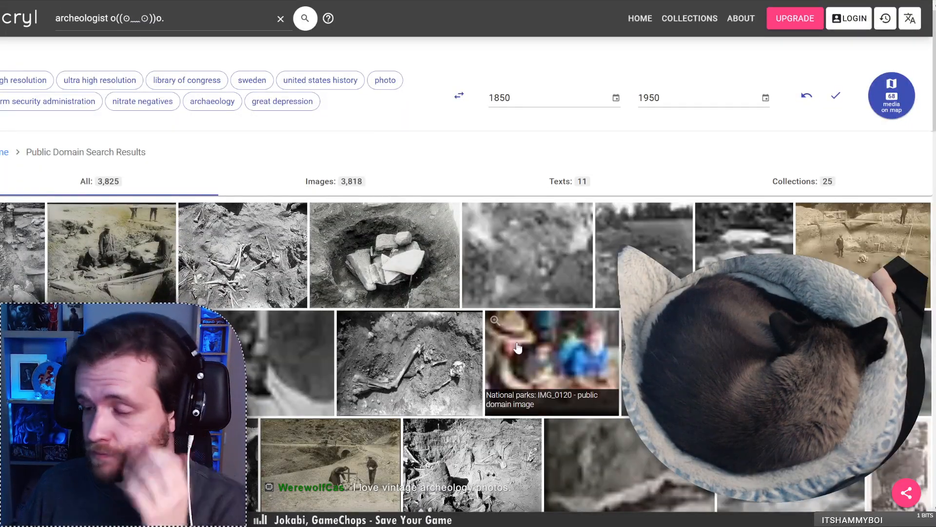
Skip the browsing history notice and preview the portrait painting of a man in a brimmed hat
scroll(516, 343, "down", 3)
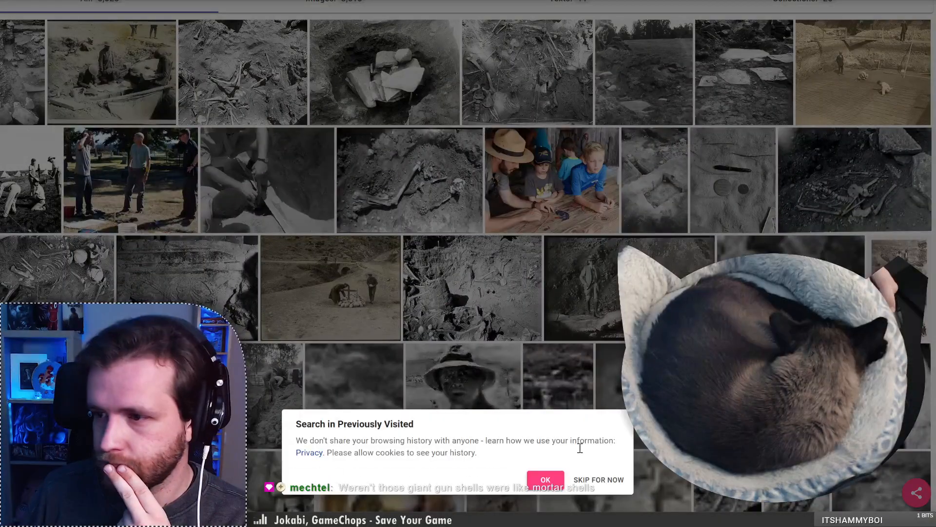
left_click(592, 482)
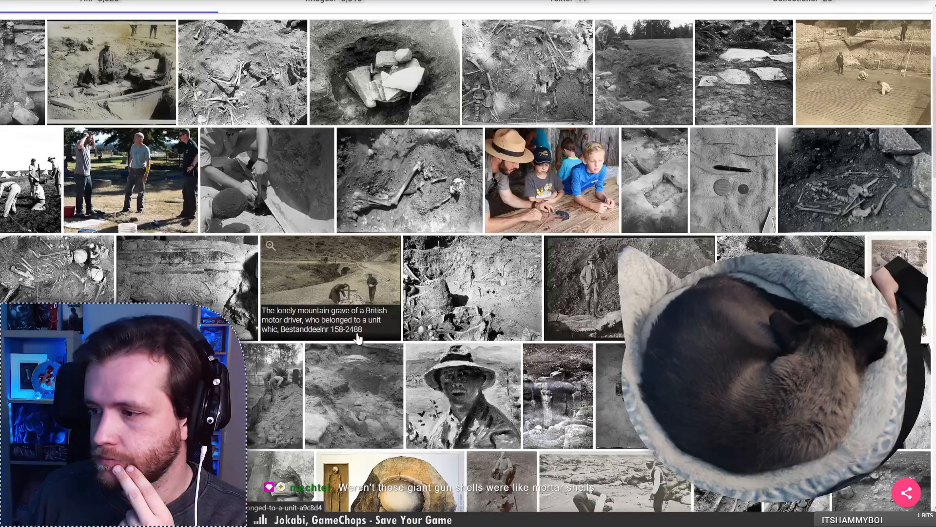
left_click(418, 356)
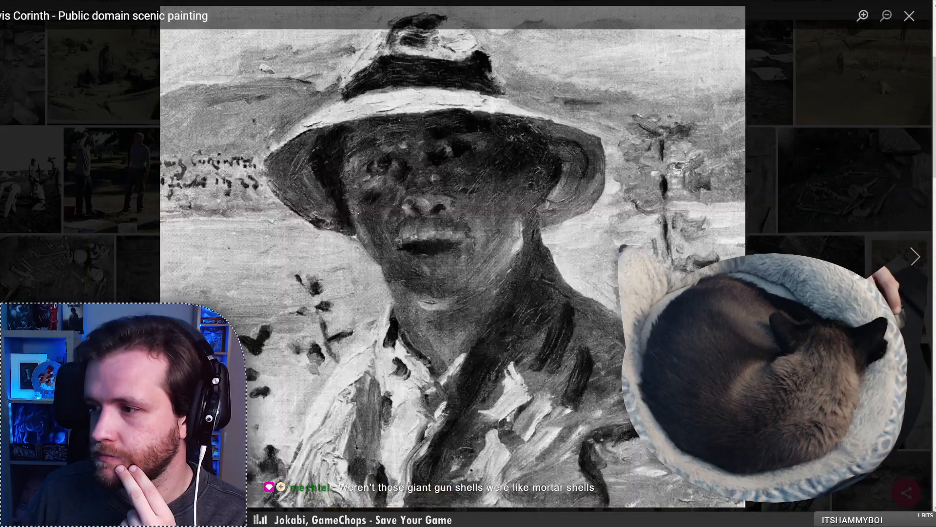
Close the portrait painting and preview the photo of men stringing wire in a field with tents
key("Escape")
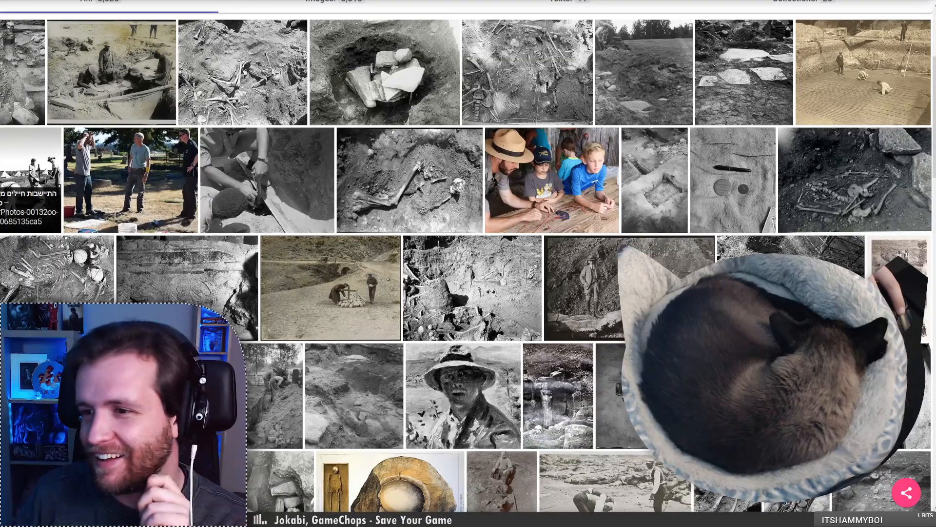
left_click(57, 138)
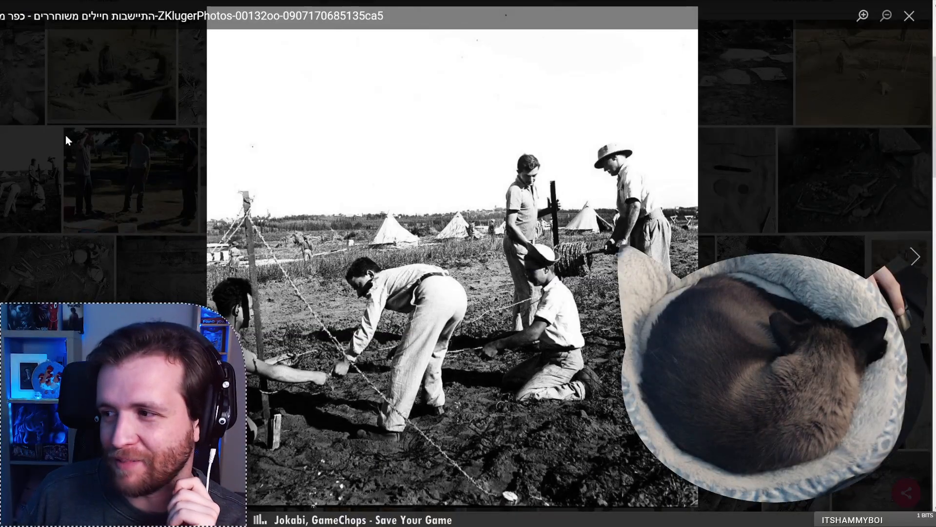
left_click(102, 171)
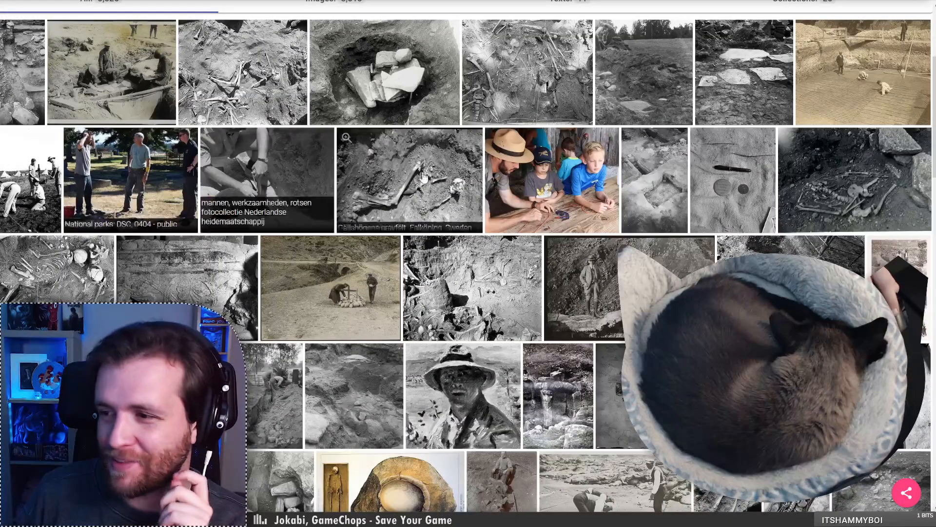
Scan the remaining photos on results page 7 and open results page 8
scroll(482, 173, "down", 6)
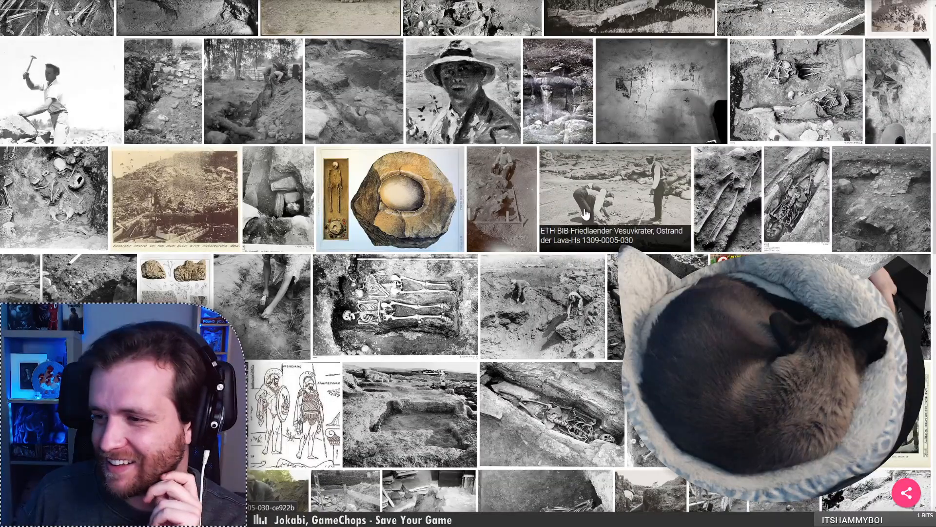
scroll(585, 214, "down", 4)
scroll(585, 215, "down", 4)
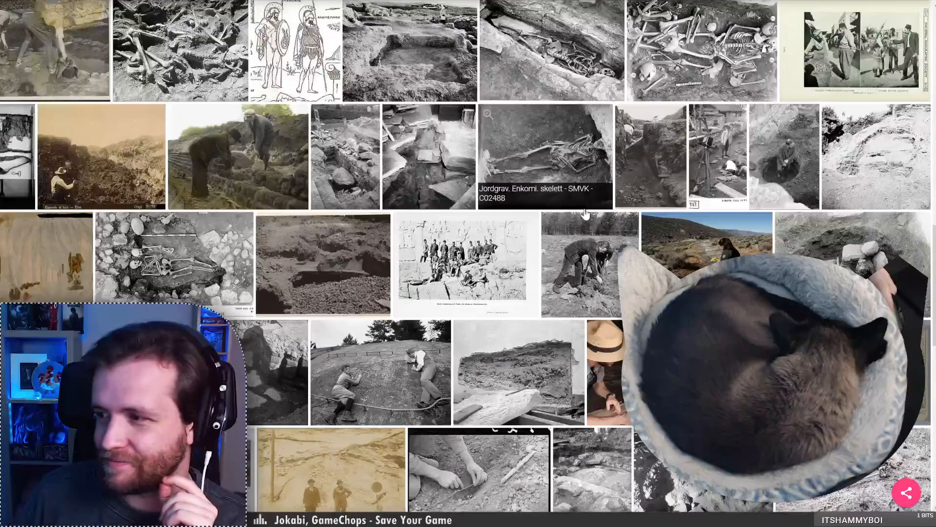
scroll(585, 214, "down", 1)
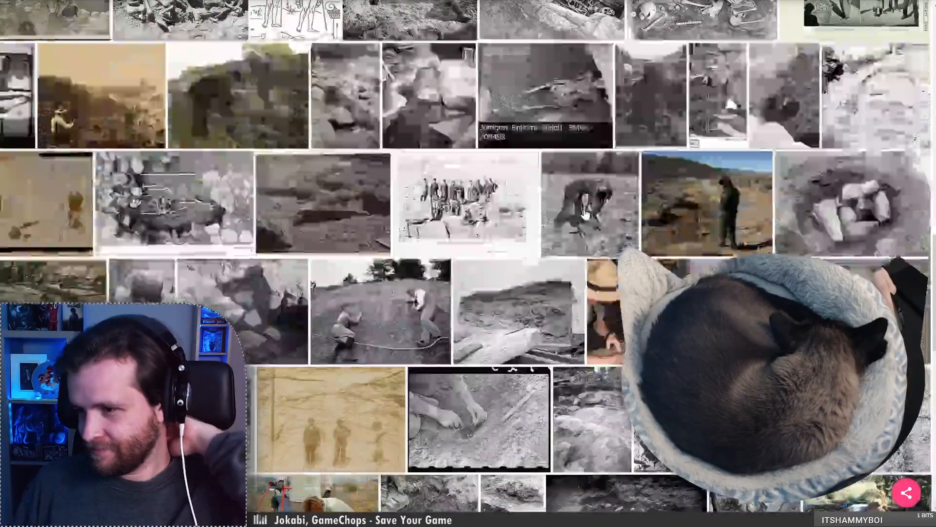
scroll(585, 214, "down", 3)
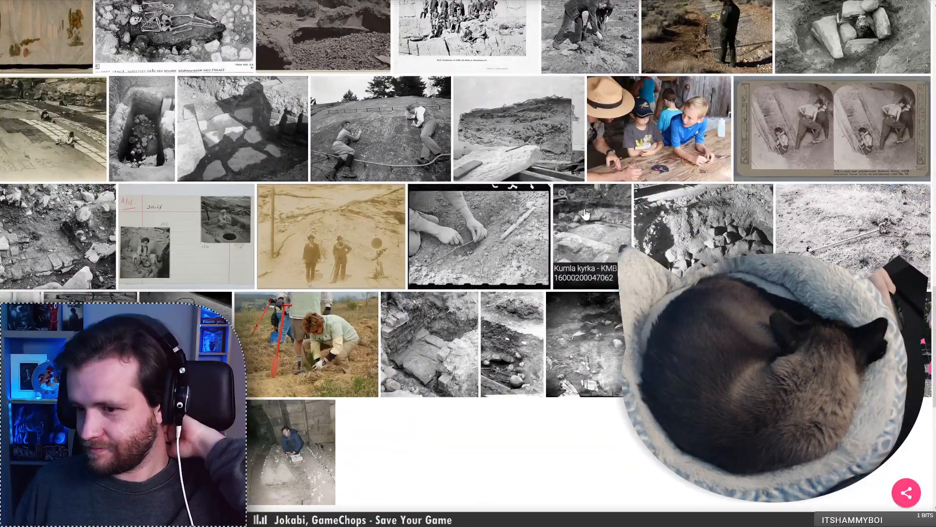
scroll(585, 213, "down", 2)
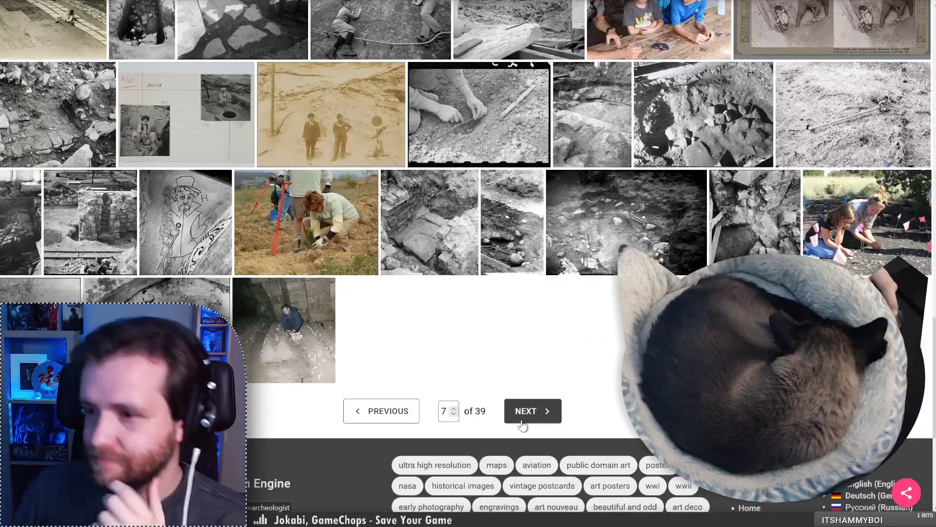
left_click(521, 422)
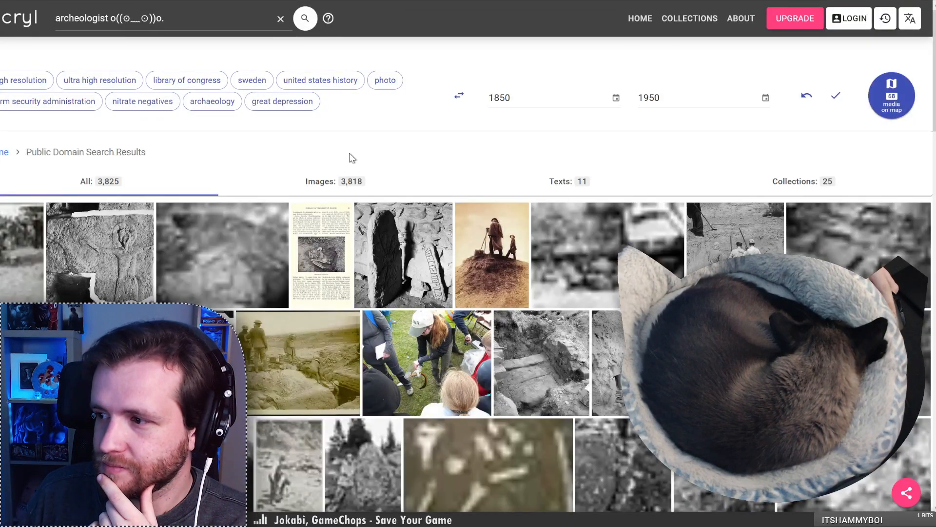
Preview the photos of the long-coated figure with a tripod on a mound and the three men digging, both on results page 8
left_click(463, 209)
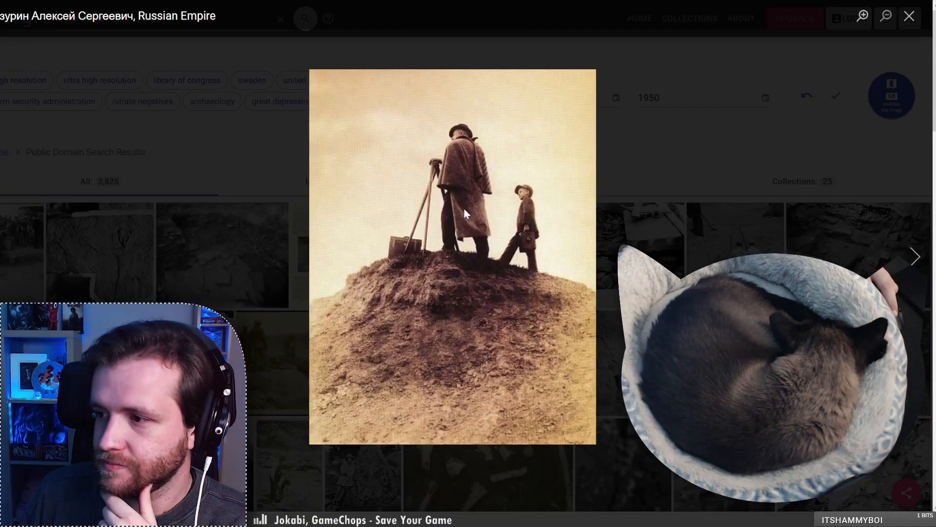
left_click(283, 256)
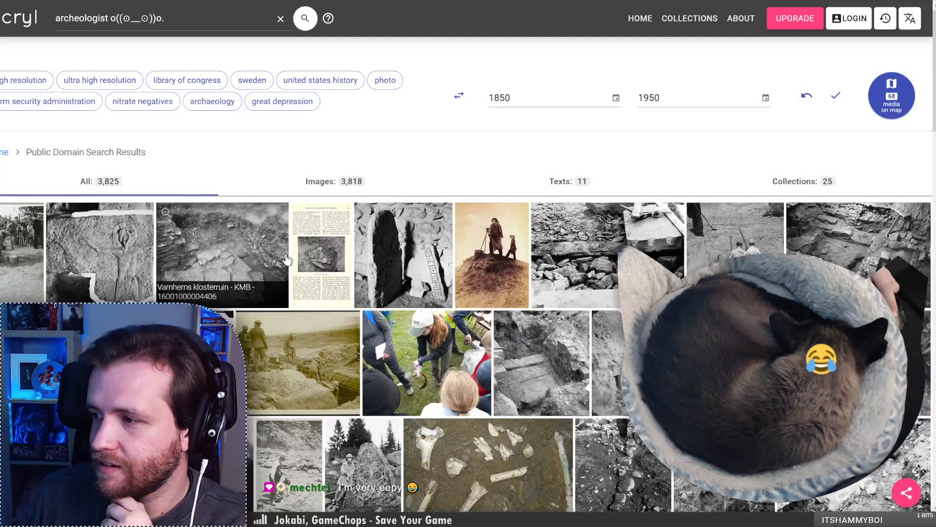
scroll(291, 258, "down", 5)
scroll(291, 259, "up", 5)
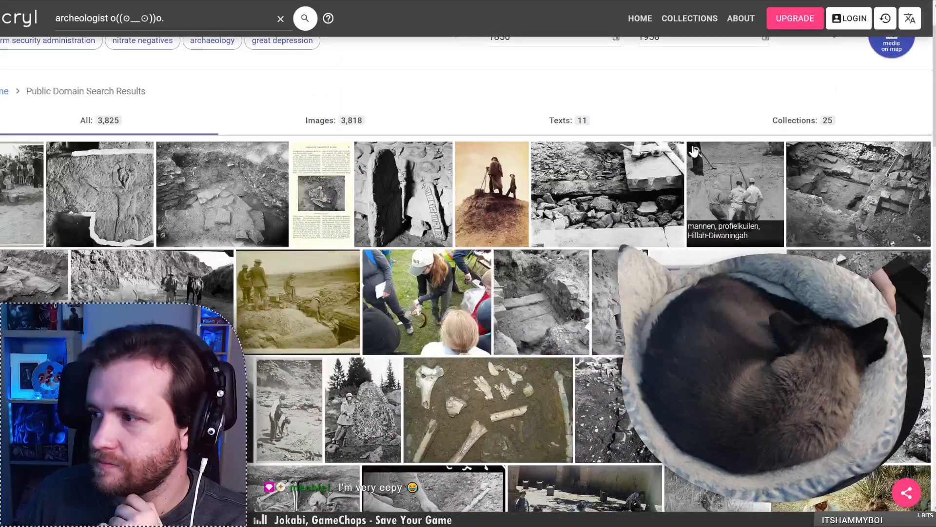
left_click(695, 150)
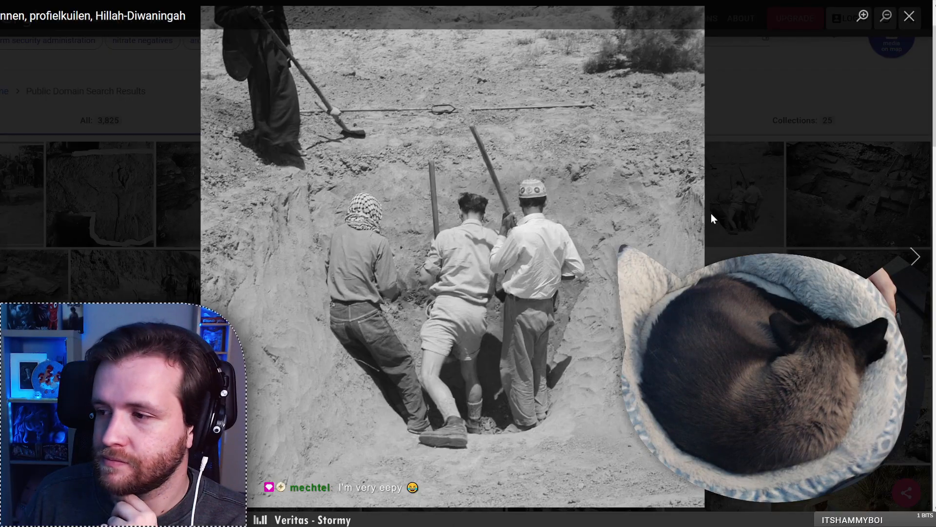
left_click(711, 213)
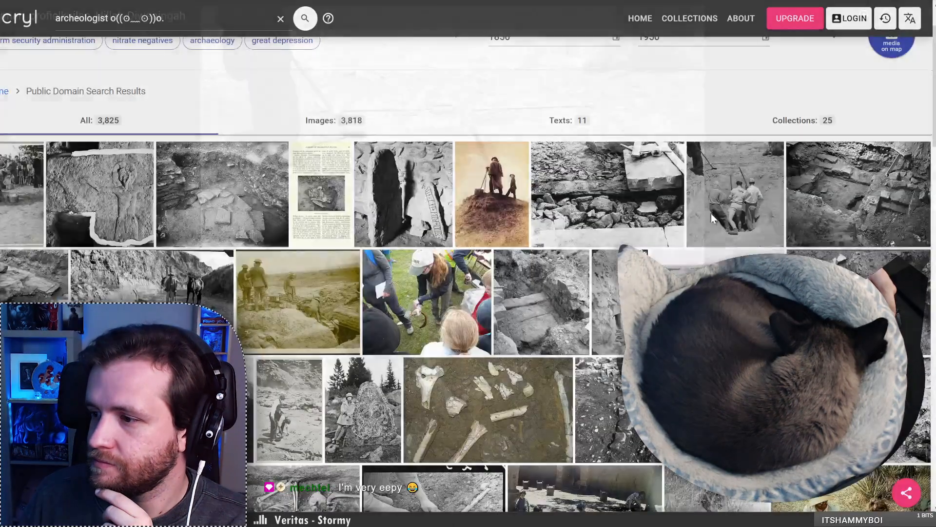
scroll(711, 212, "down", 8)
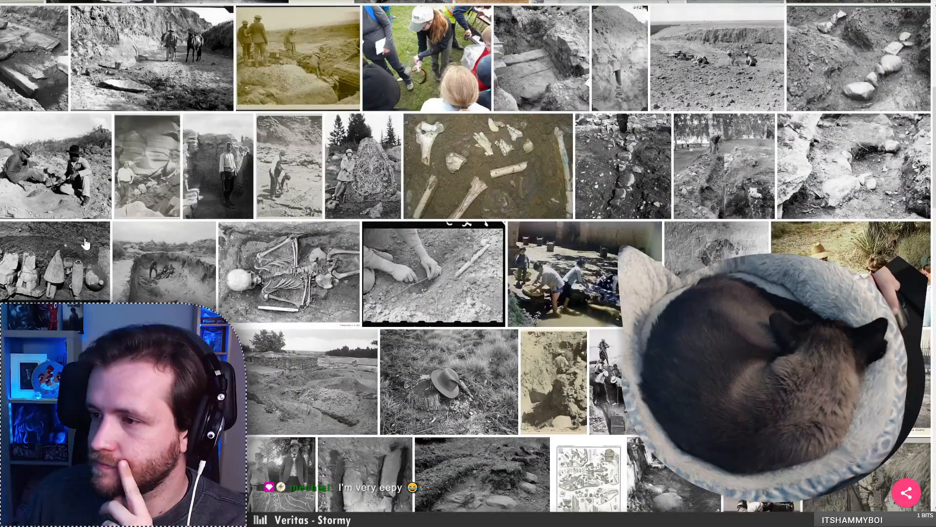
Preview the rune stone photo and the Hermosaornis excavation photo, and open the latter's detail page in a new tab
left_click(335, 125)
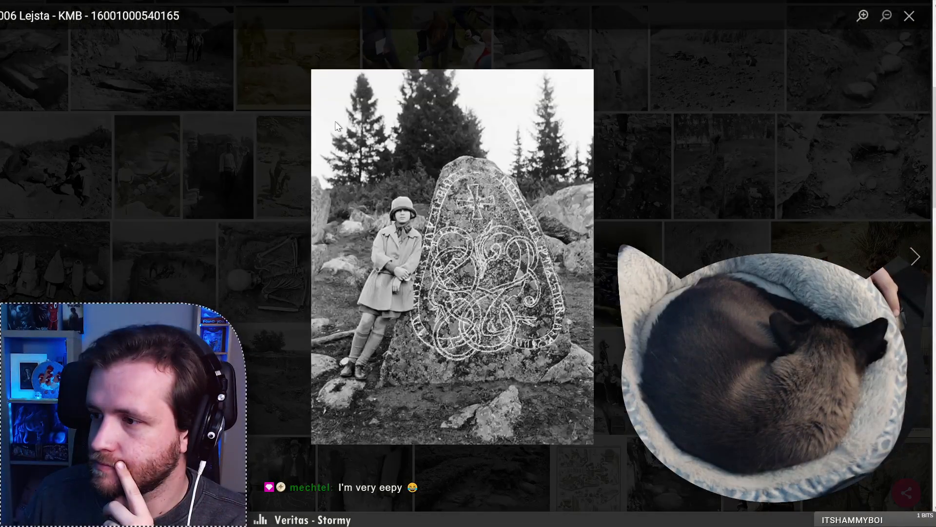
left_click(256, 229)
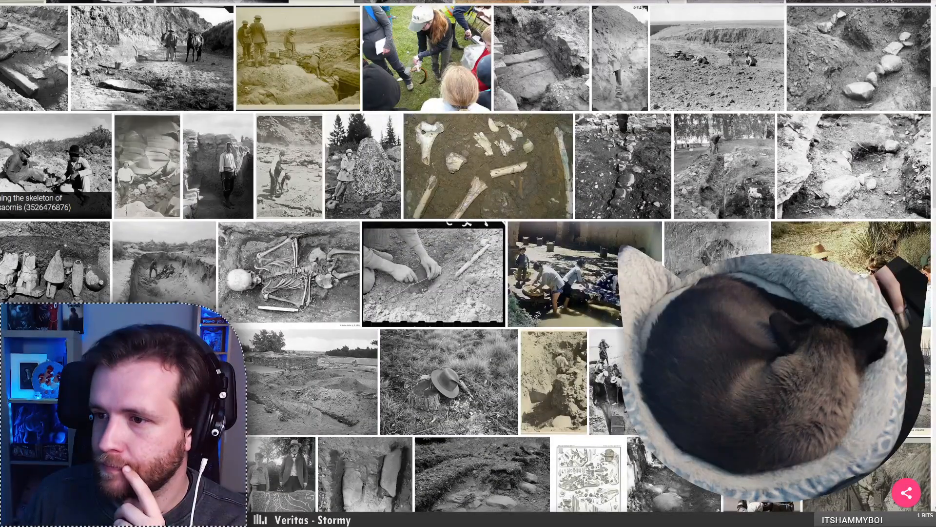
left_click(56, 161)
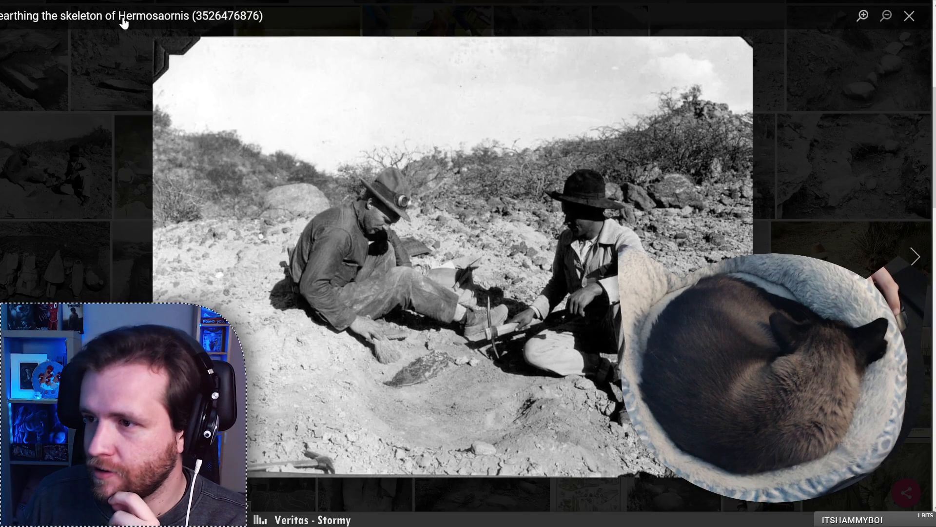
left_click(130, 141)
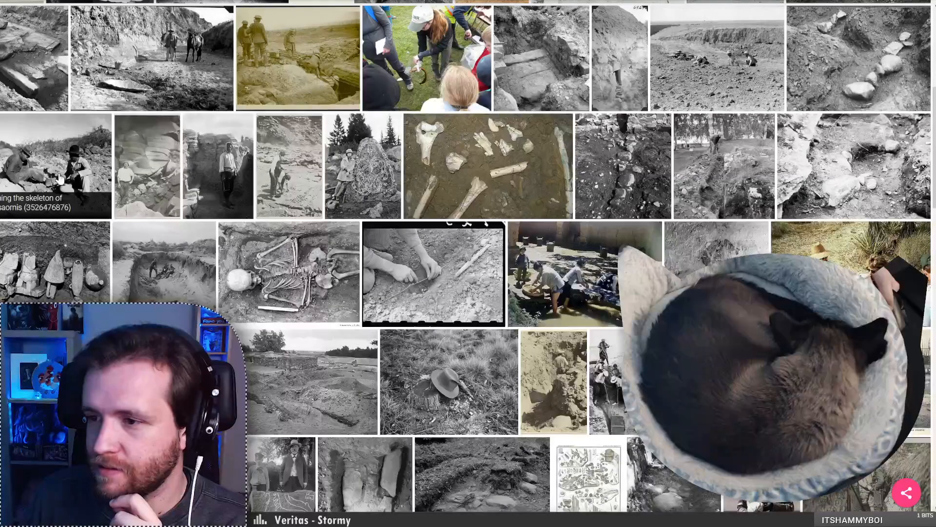
key("ctrl+t")
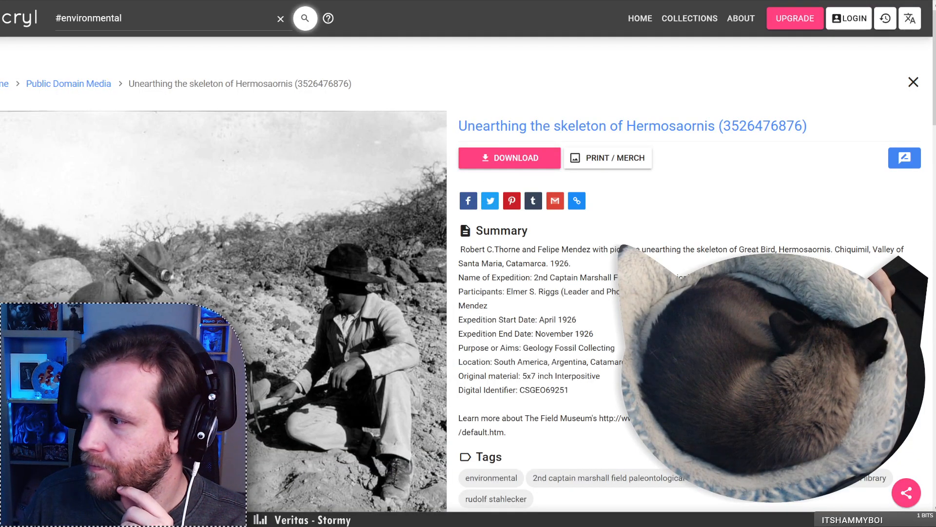
Search Google Images for "Hermosaornis" and preview the bird skeleton photo and the Wikimedia Commons photo
double_click(792, 251)
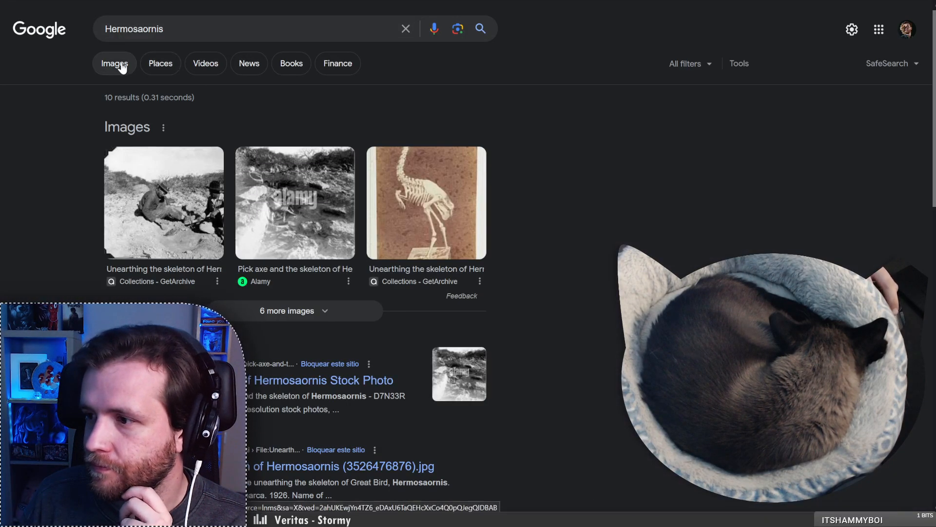
left_click(121, 65)
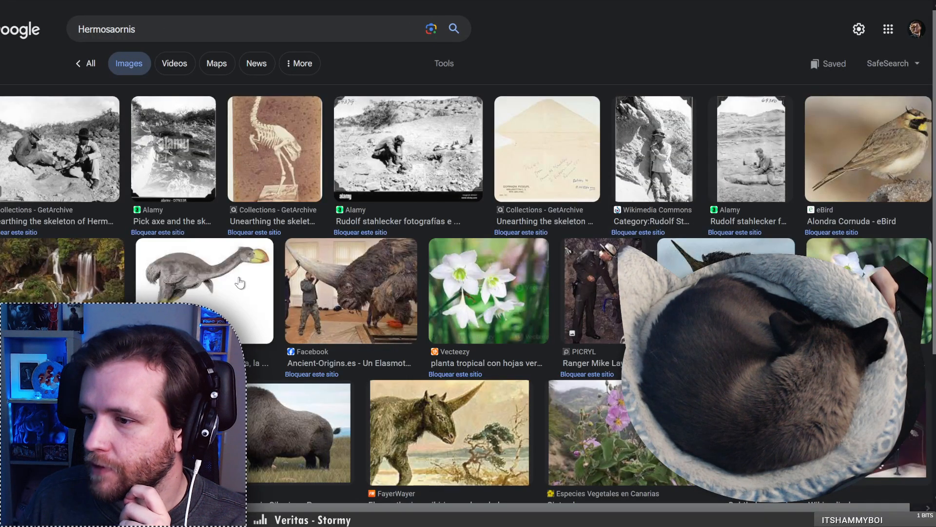
left_click(285, 169)
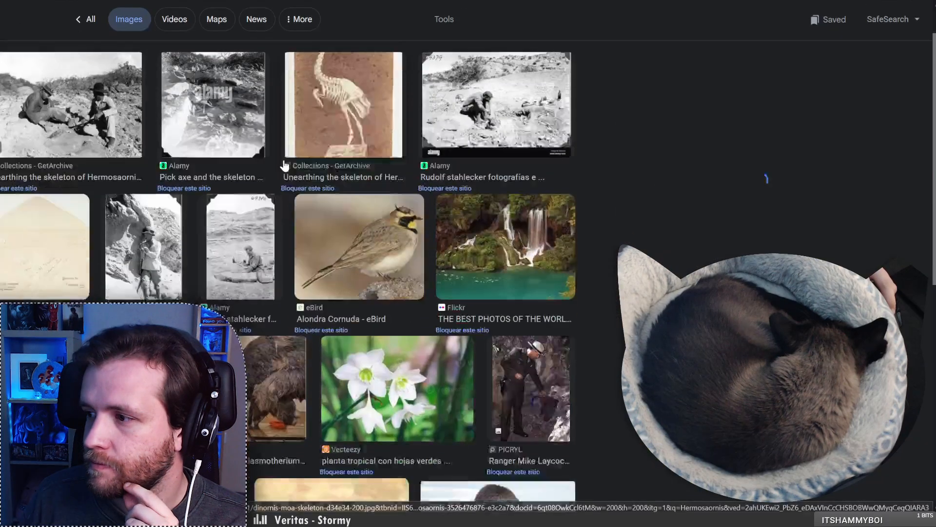
left_click(157, 230)
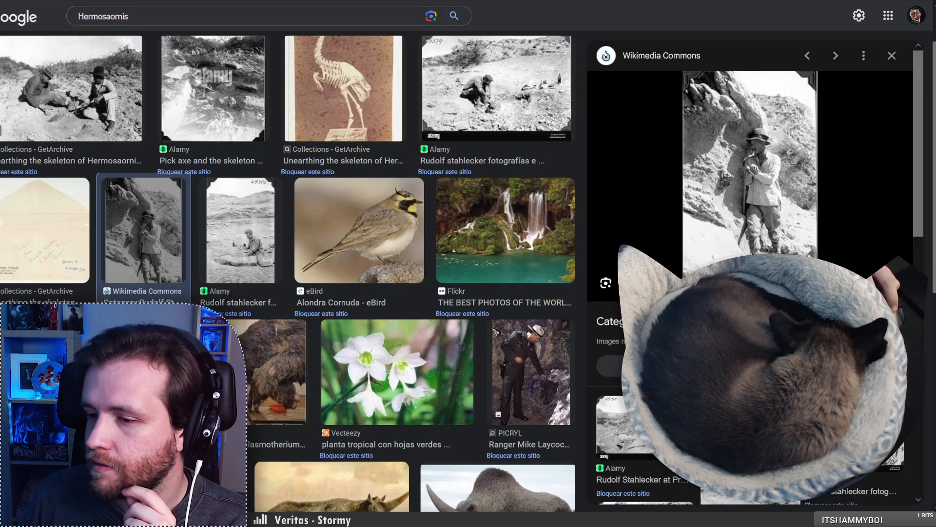
Open the Dromornis stirtoni Wikipedia article from the large-beaked bird image result and switch it to English
left_click(107, 371)
left_click(646, 325)
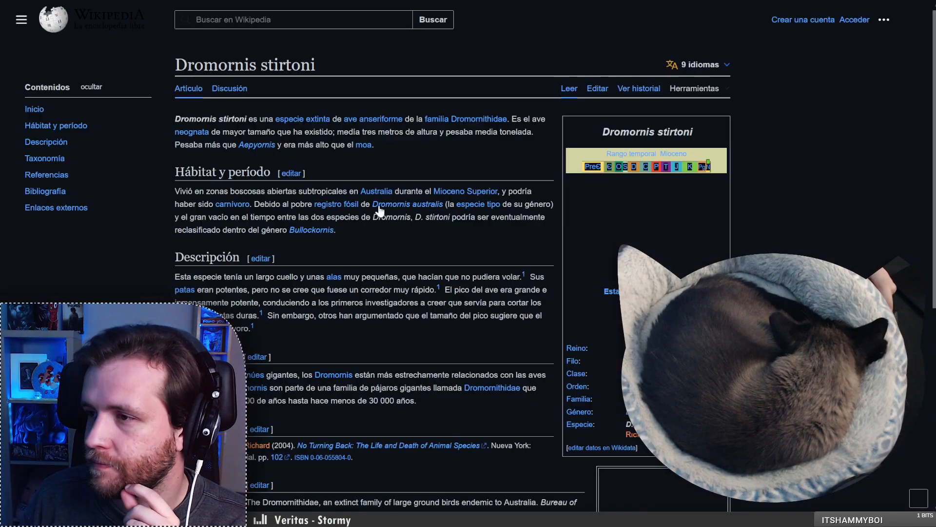
left_click(699, 63)
left_click(654, 171)
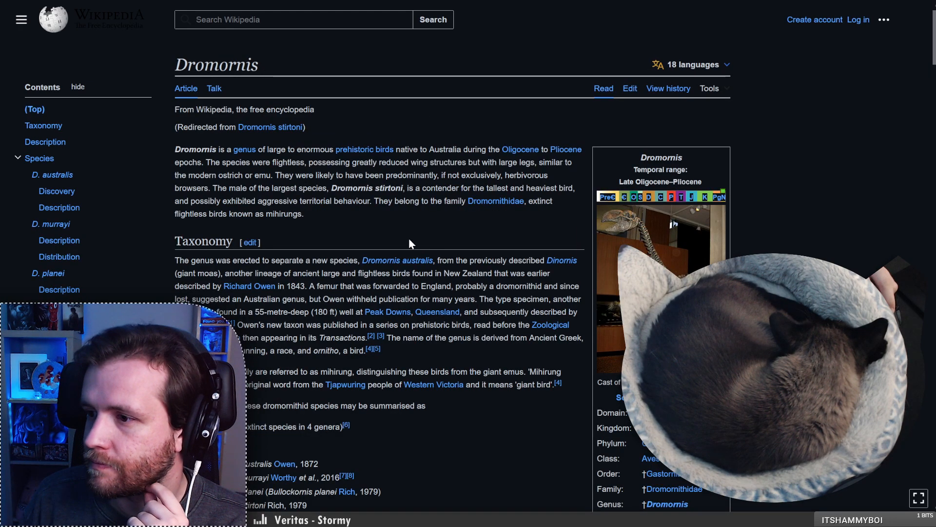
View the D. stirtoni illustration in the Dromornis article at full size and close it
scroll(410, 242, "down", 8)
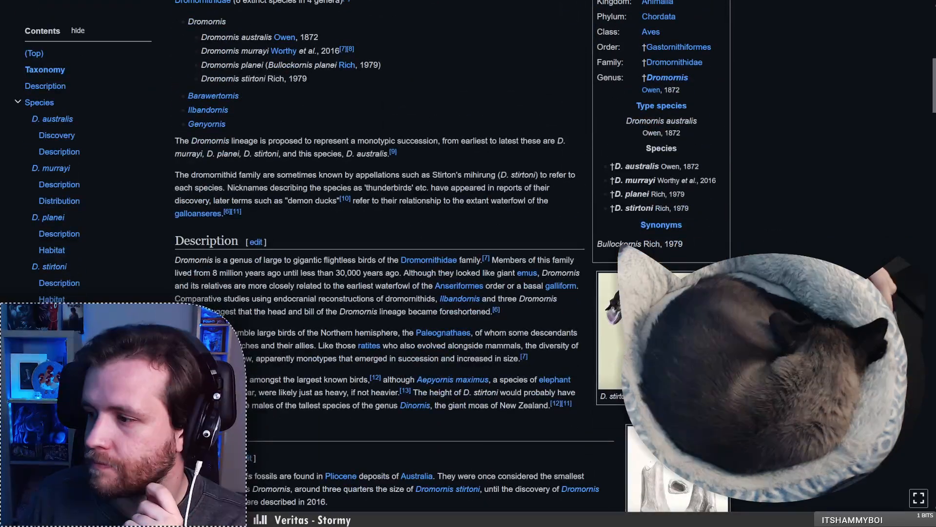
left_click(649, 341)
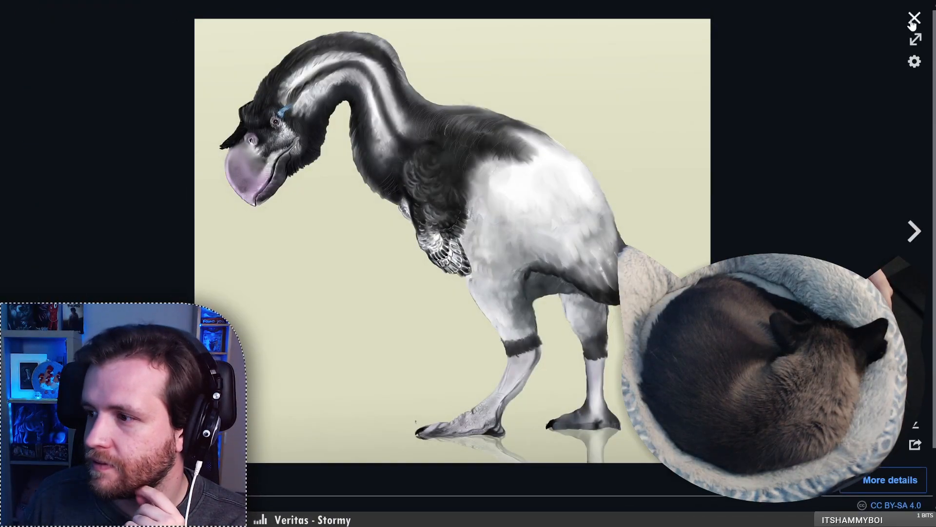
left_click(914, 19)
Return to the Hermosaornis photo's detail page and examine its summary, source, copyright information and similar images
key("ctrl+Tab")
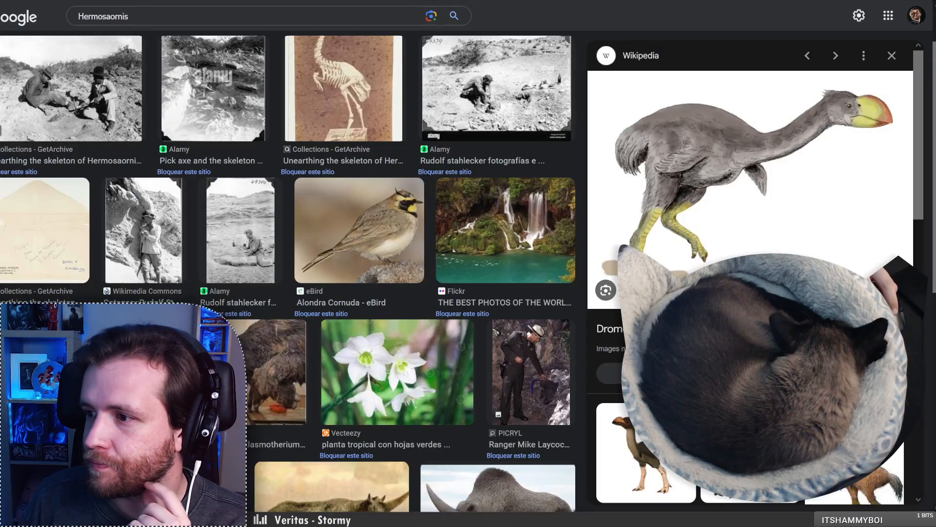
scroll(261, 253, "up", 2)
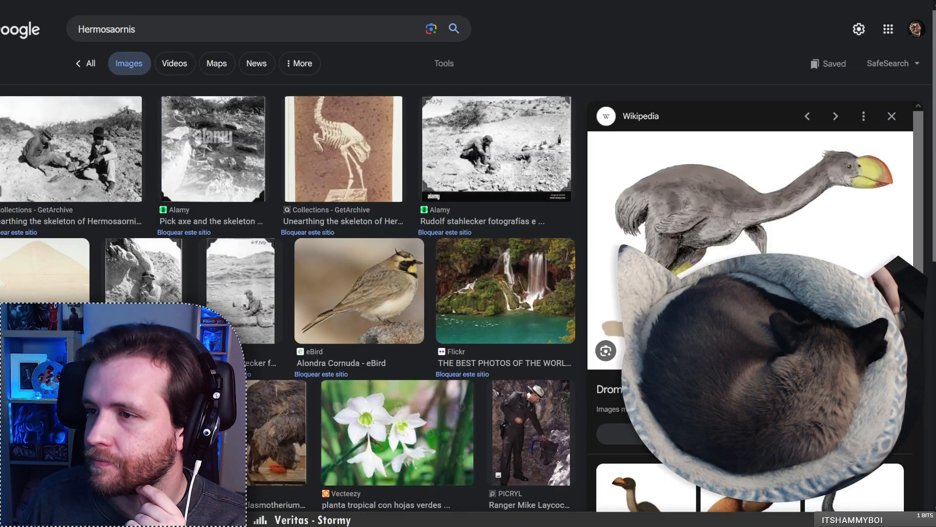
key("ctrl+Tab")
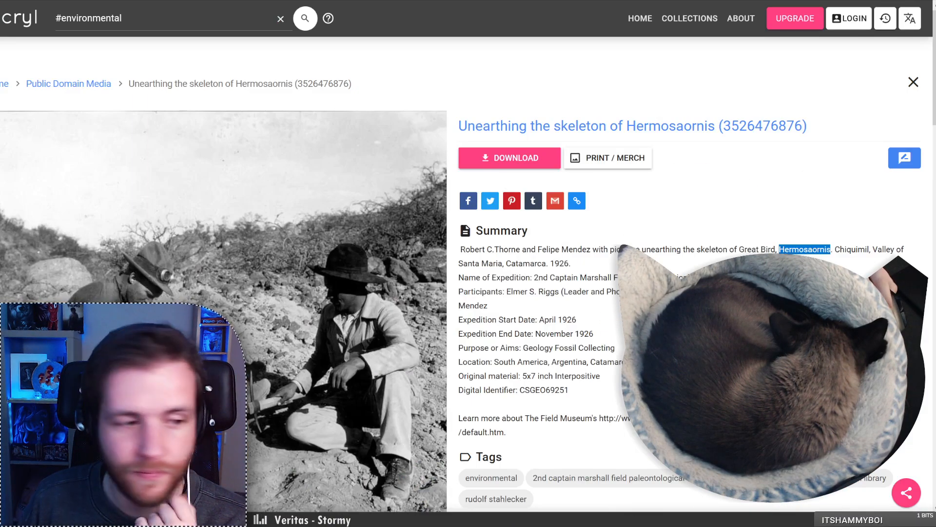
scroll(469, 186, "down", 3)
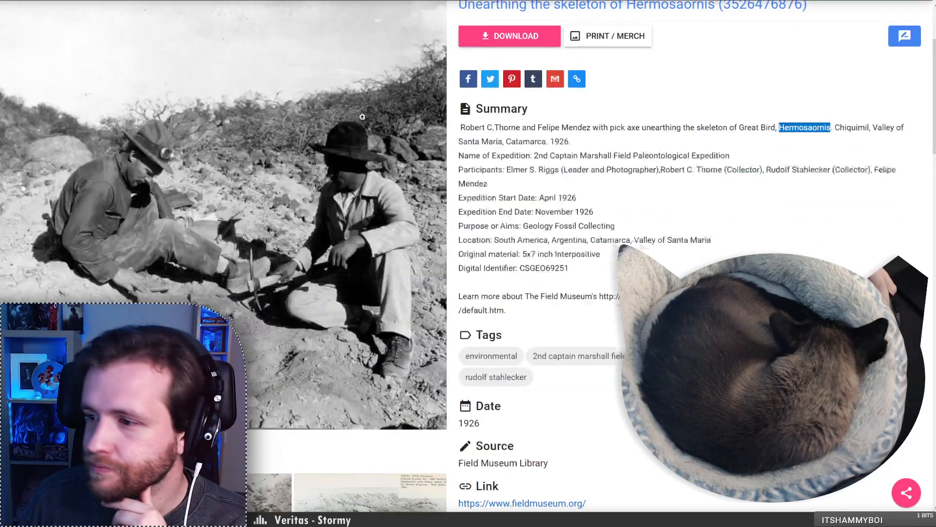
scroll(451, 219, "down", 3)
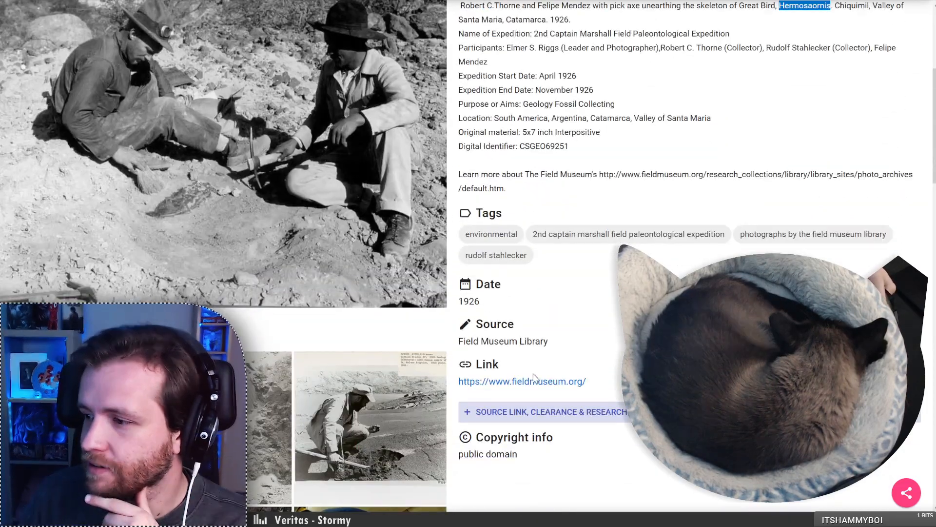
scroll(471, 282, "up", 6)
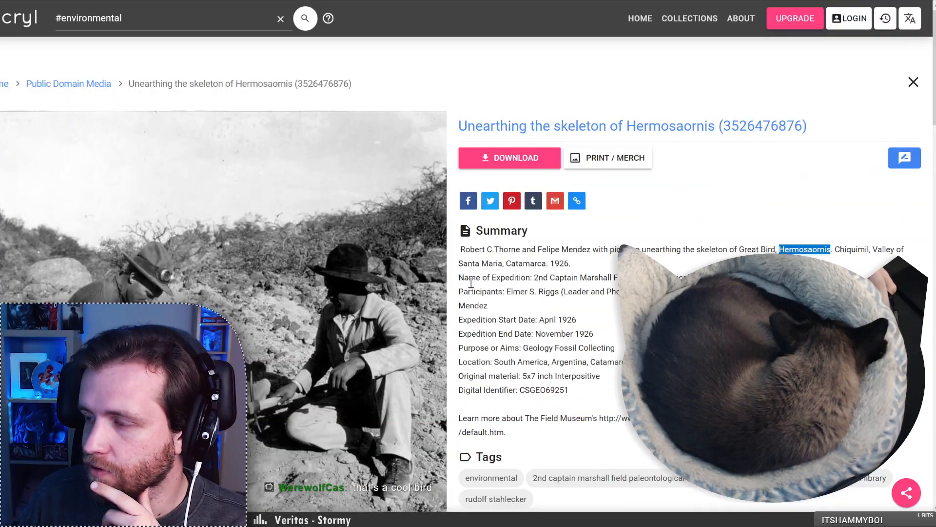
scroll(518, 276, "down", 12)
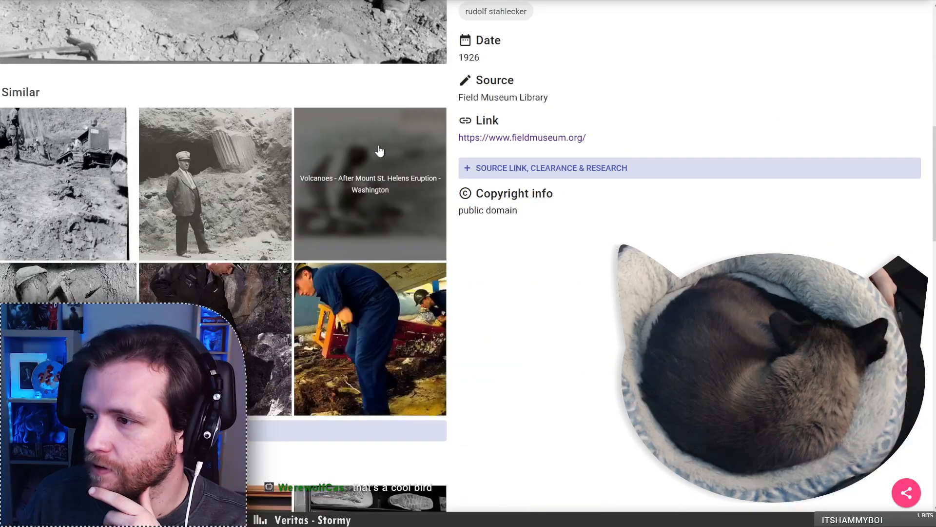
Open the similar photo "Volcanoes - After Mount St. Helens Eruption - Washington" and examine its image and details
left_click(385, 204)
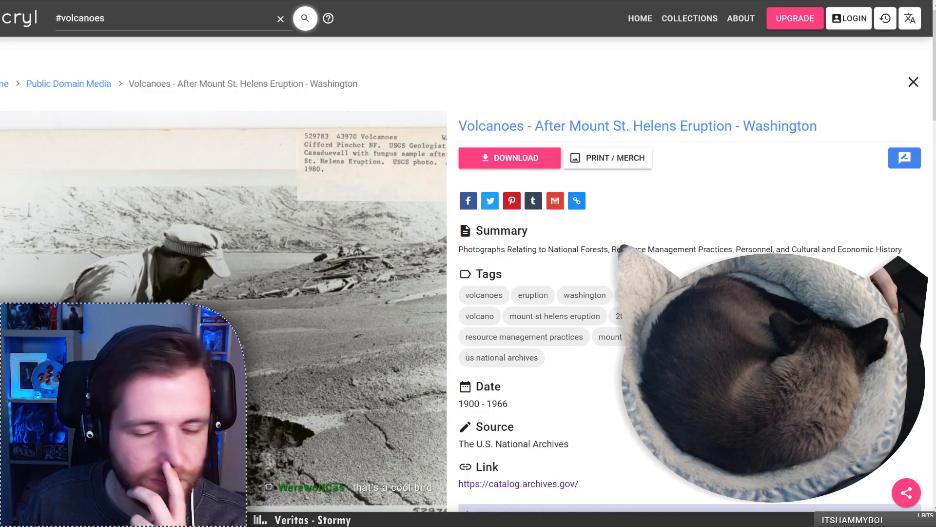
scroll(273, 113, "down", 3)
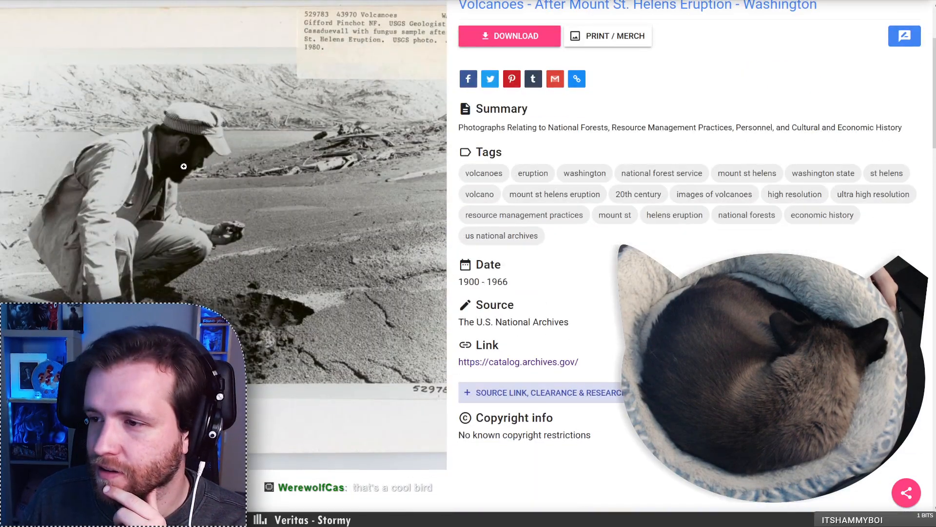
scroll(229, 162, "up", 3)
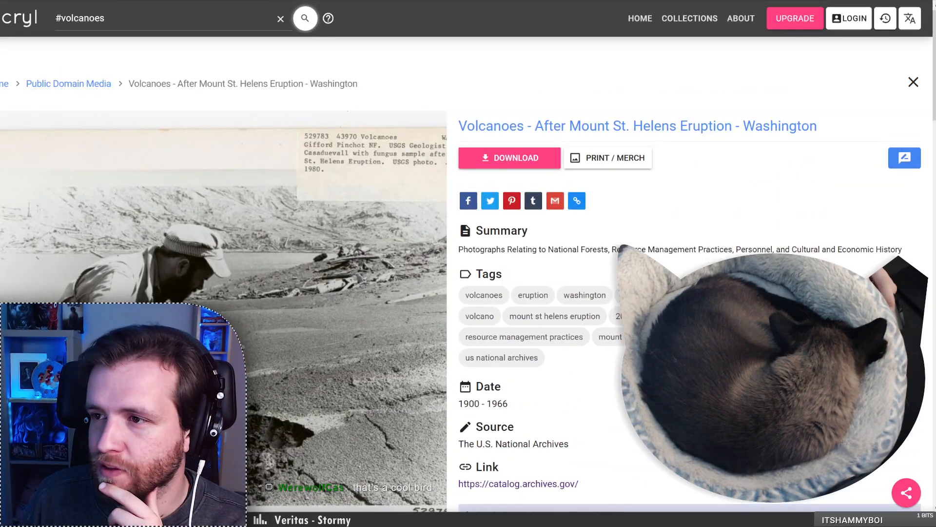
Switch to the Field Museum website and look through its home page for access to the photo collections
left_click(99, 1)
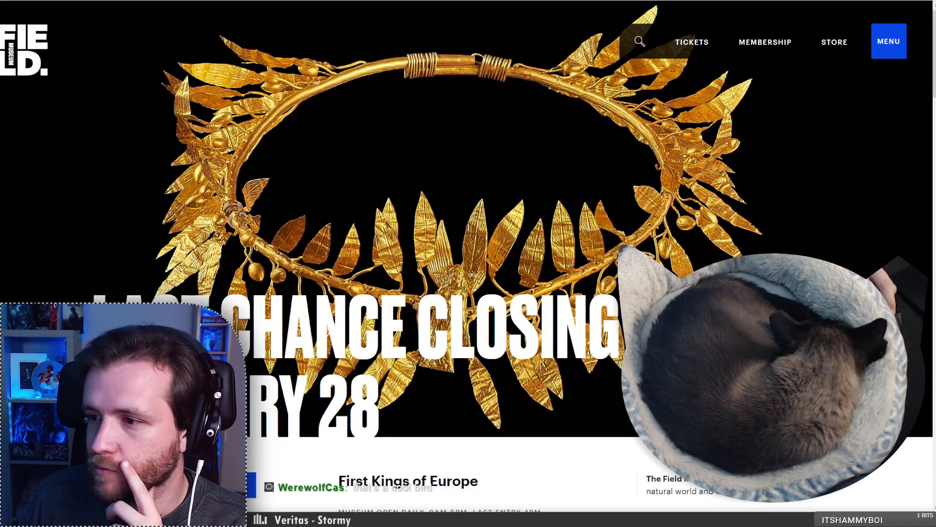
scroll(775, 60, "down", 5)
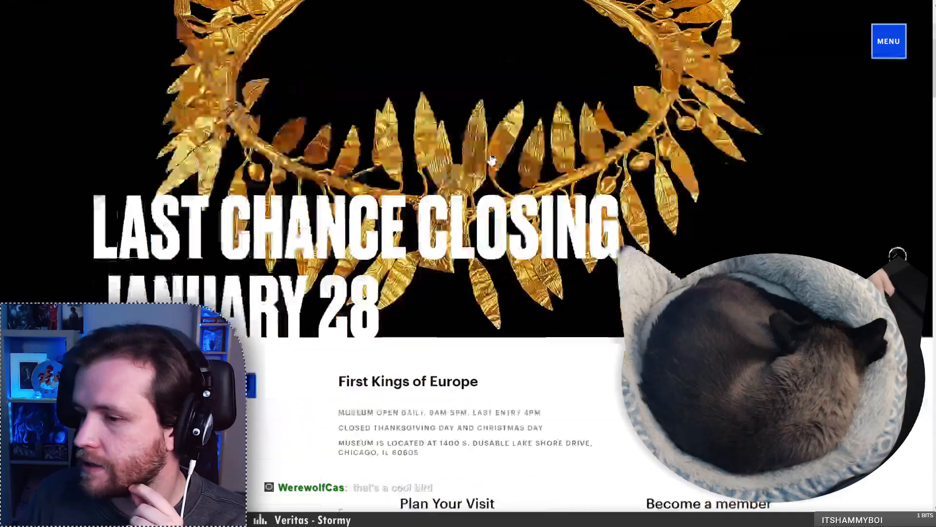
scroll(784, 207, "down", 11)
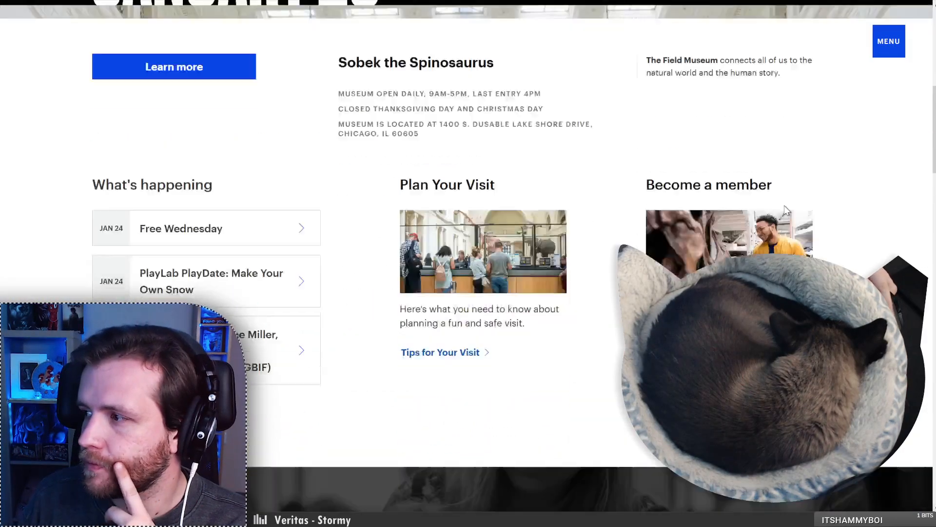
scroll(788, 228, "down", 13)
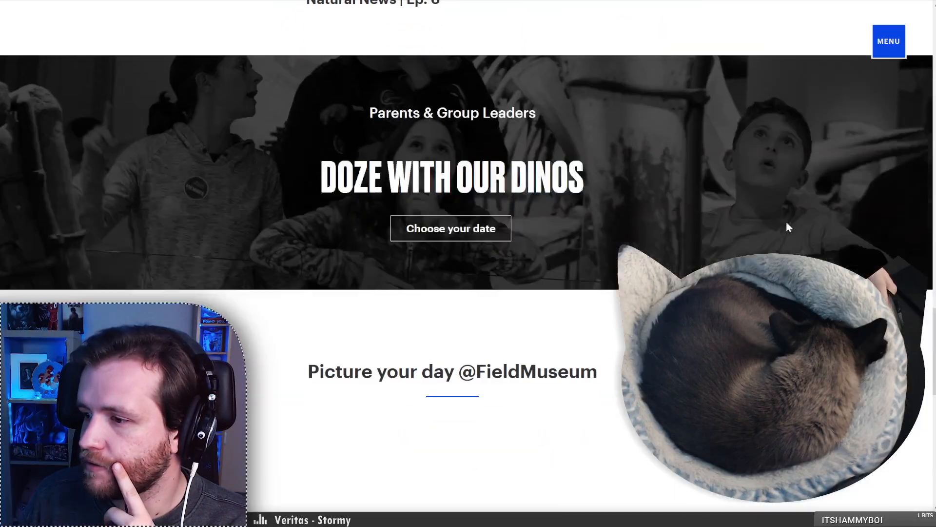
scroll(791, 233, "down", 3)
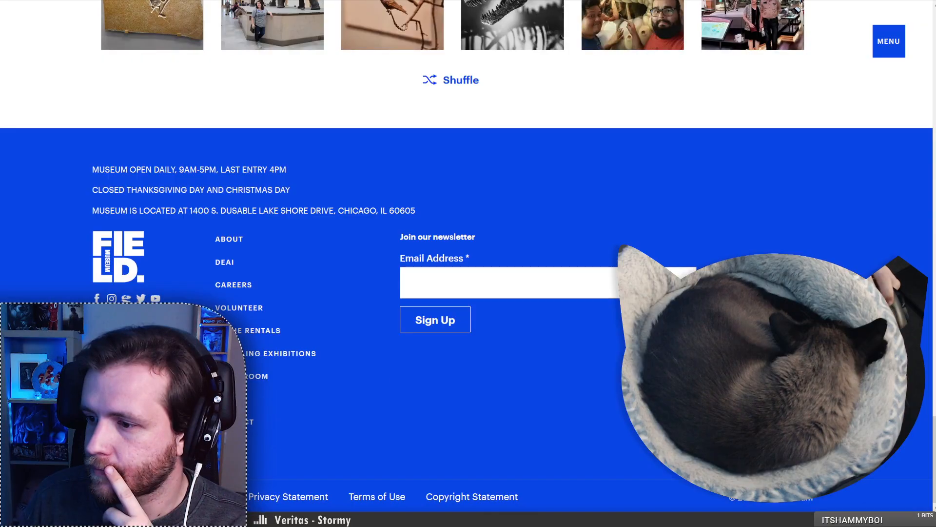
scroll(780, 273, "up", 20)
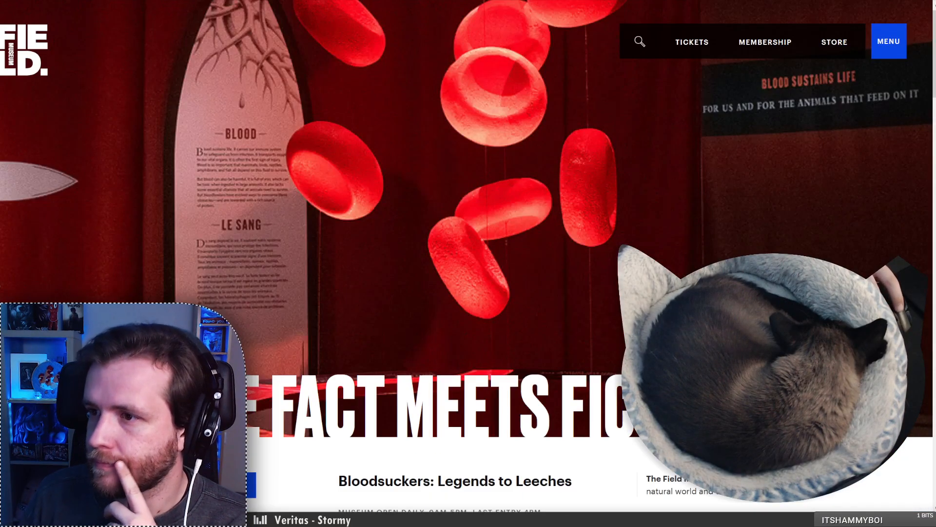
Search the web for "field museum archive" and open the Field Museum's Museum Archives page
key("ctrl+l")
type("fie")
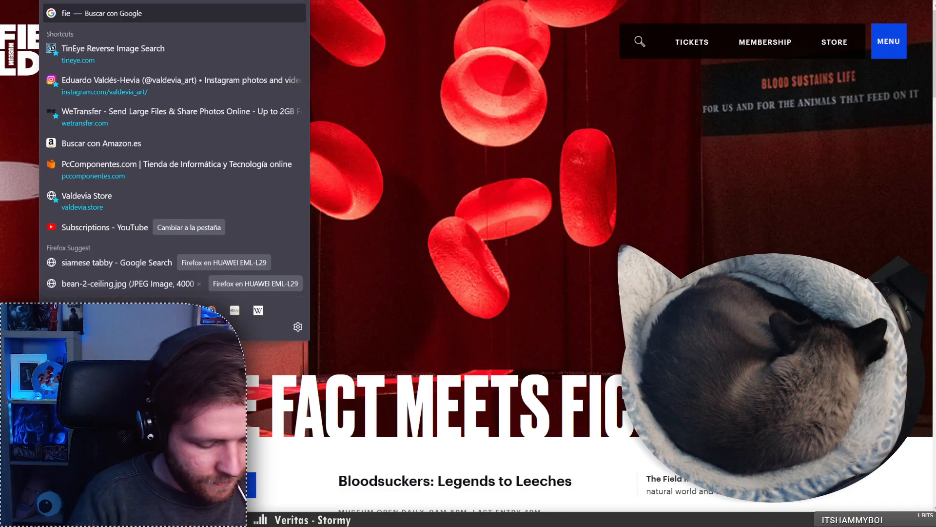
type("ld museum archive")
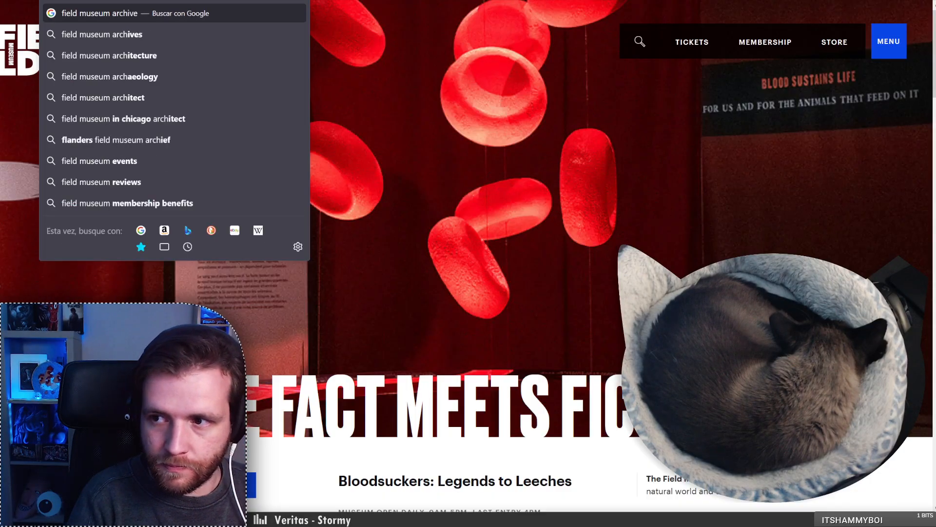
key("Return")
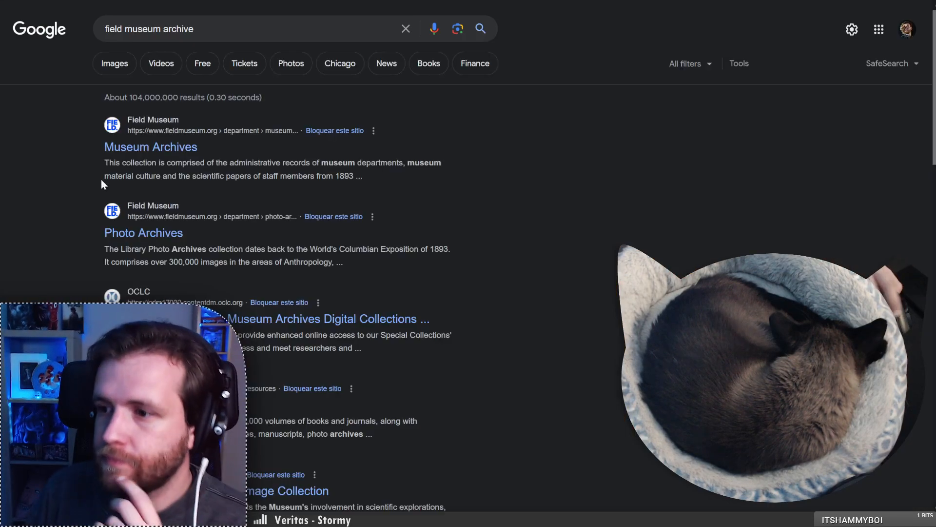
left_click(151, 155)
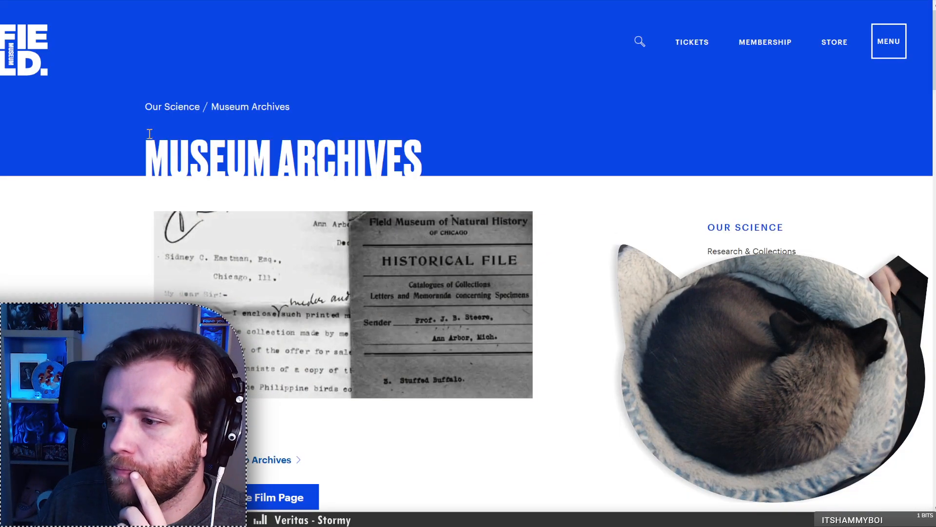
Return to the search results, open the Field Museum's Photo Archives page and read its collection description
key("alt+Left")
left_click(139, 233)
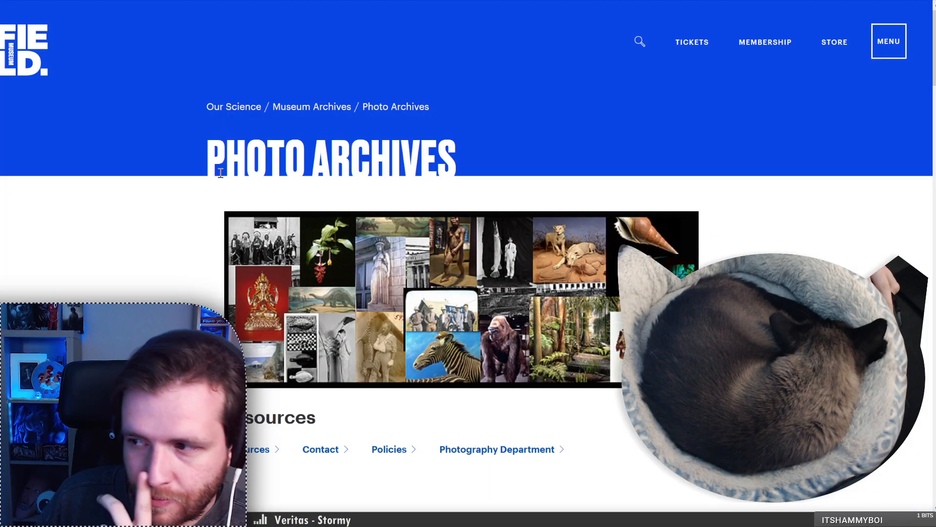
scroll(117, 258, "down", 5)
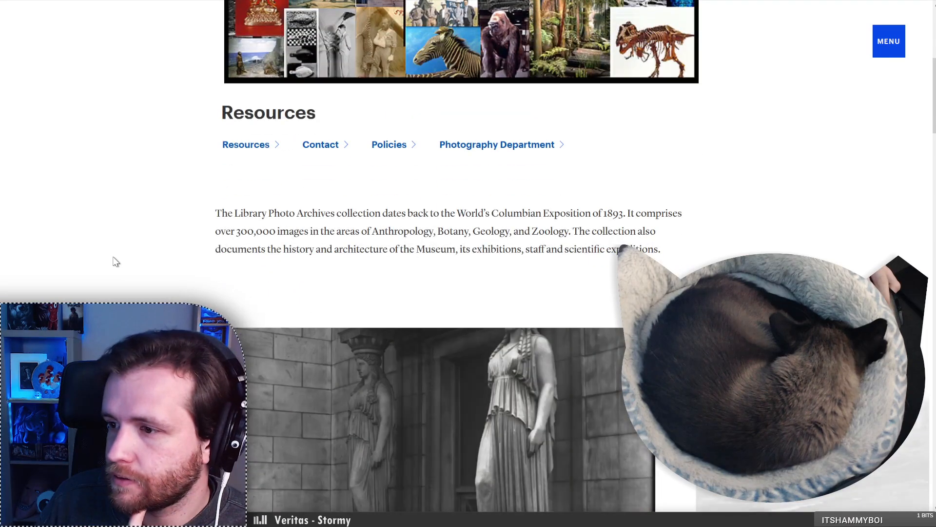
Look through the rest of the Photo Archives page, including its gallery, contact, message link and associated departments
scroll(117, 251, "down", 10)
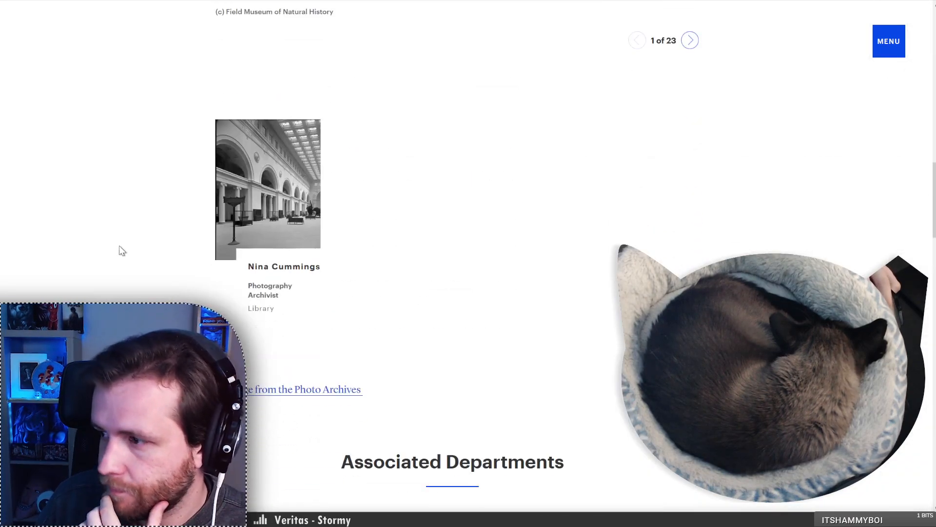
scroll(143, 296, "down", 4)
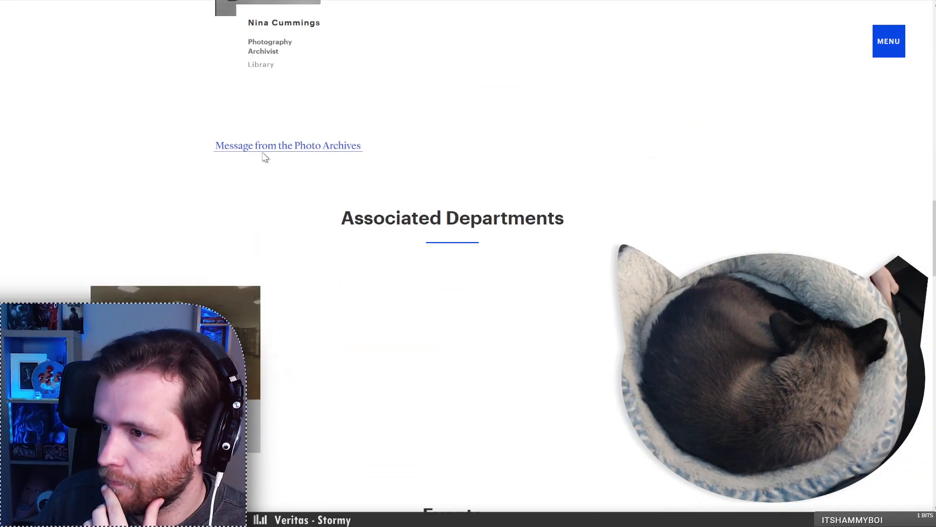
triple_click(270, 147)
scroll(280, 256, "down", 6)
scroll(293, 261, "up", 15)
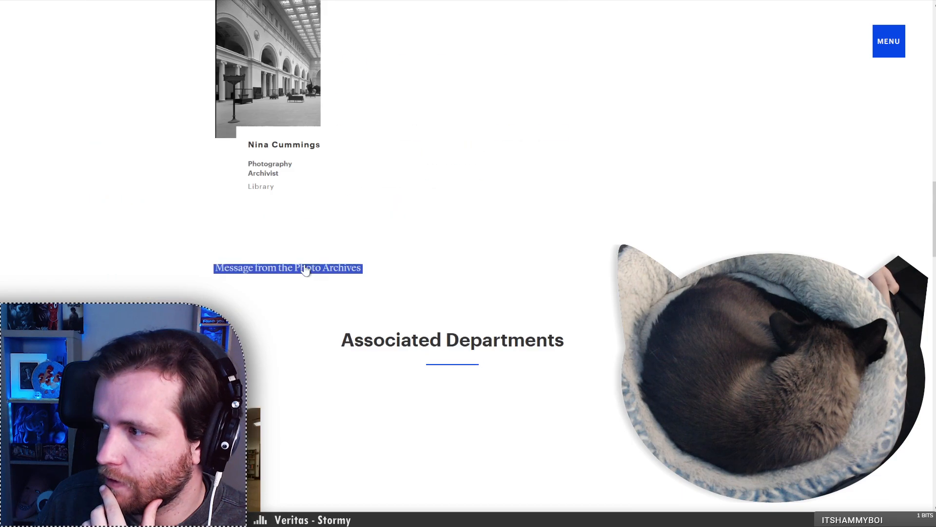
scroll(325, 265, "up", 10)
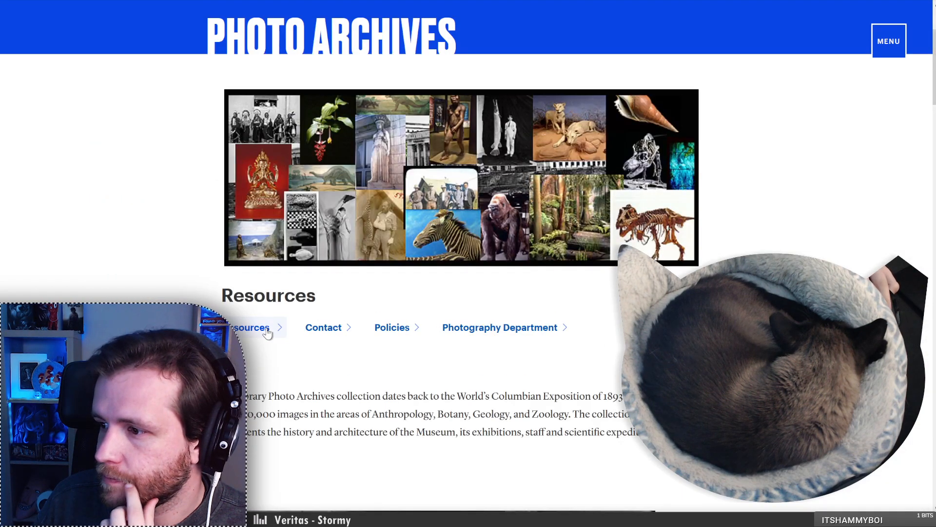
Open the Photography Department page, follow it to Research & Collections, and look through that page for image access
left_click(516, 326)
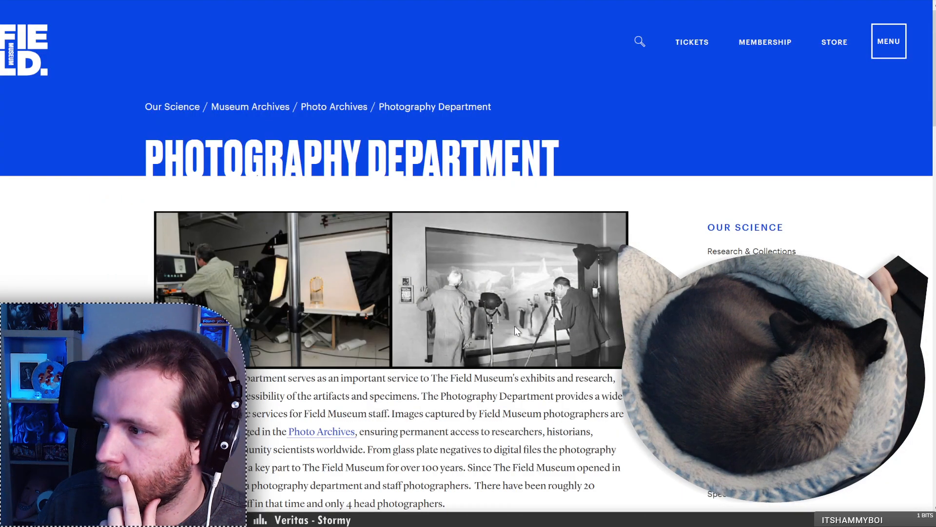
left_click(757, 250)
scroll(156, 105, "down", 8)
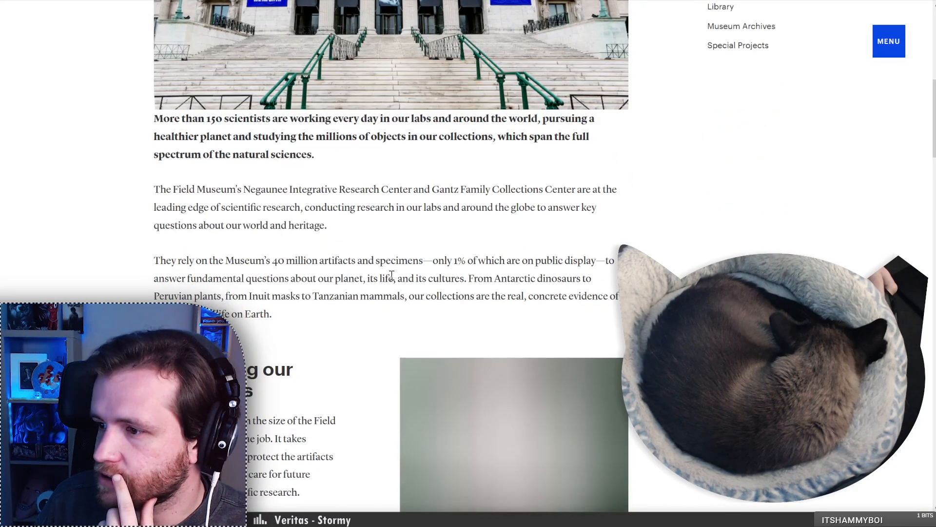
scroll(190, 209, "down", 7)
scroll(190, 211, "down", 5)
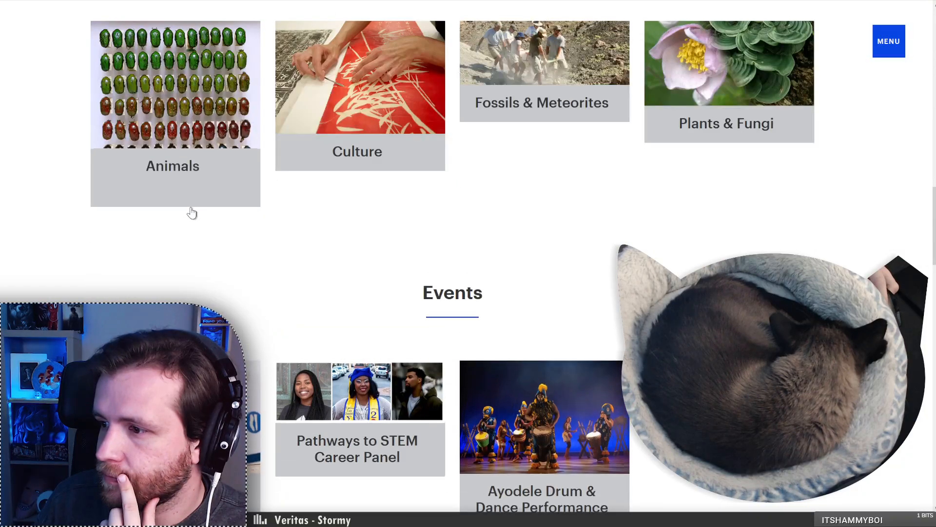
scroll(555, 312, "up", 3)
scroll(554, 309, "up", 15)
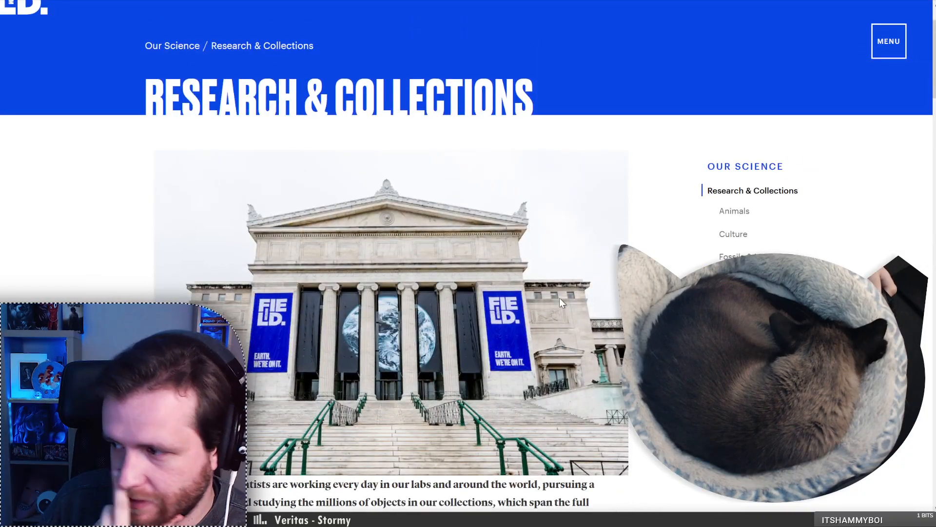
Go back to Photo Archives, open its Resources page, and read the sections on purchasing images and Flickr Commons
key("alt+Left")
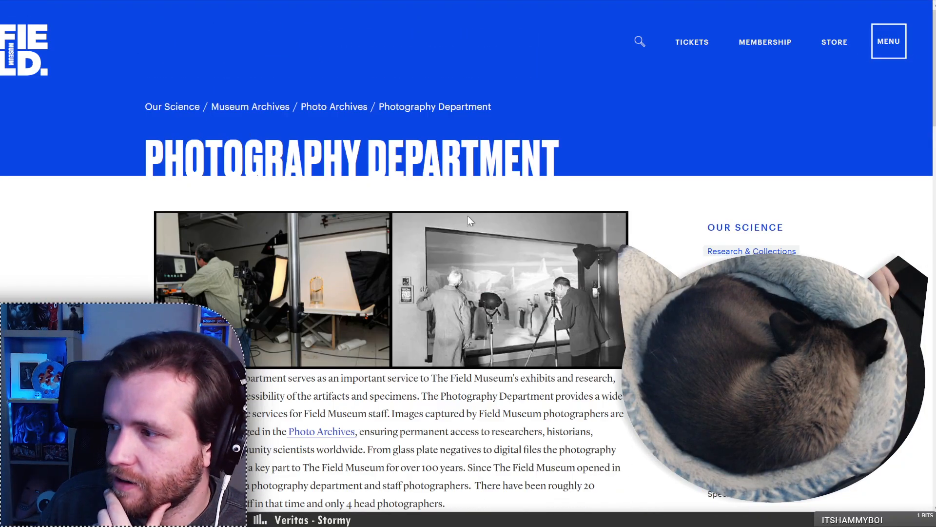
key("alt+Left")
scroll(364, 105, "down", 5)
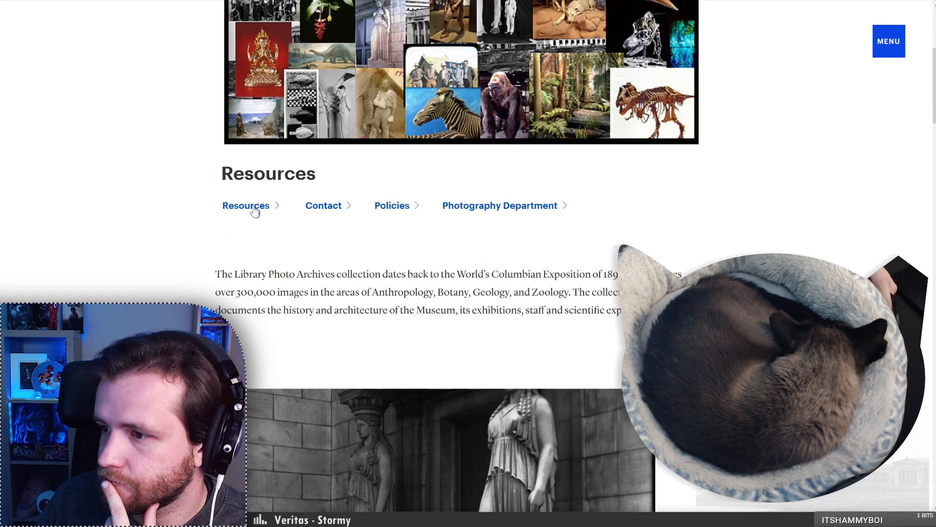
left_click(282, 206)
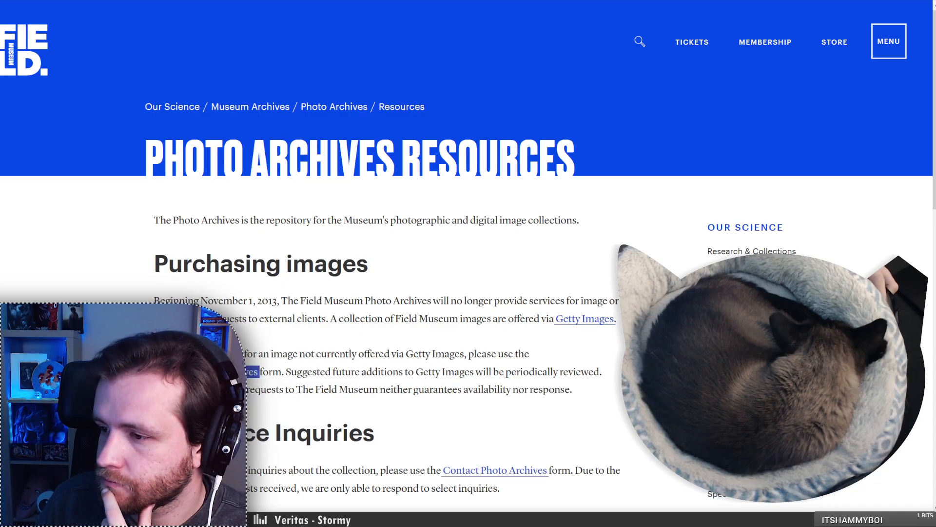
scroll(390, 293, "down", 6)
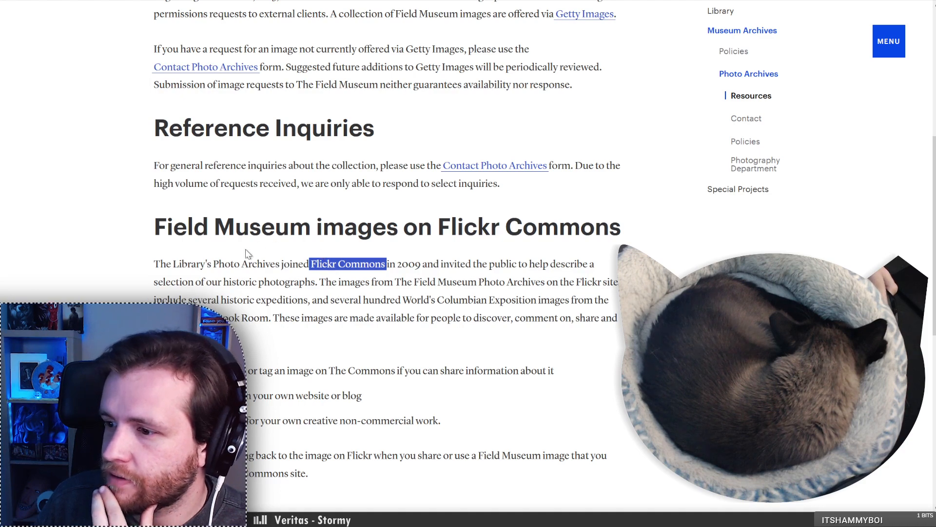
scroll(247, 254, "down", 6)
scroll(247, 254, "up", 8)
Check the skeleton photo's title on Picryl, then search The Field Museum Library's Flickr photos for "Hermosaornis"
key("ctrl+Tab")
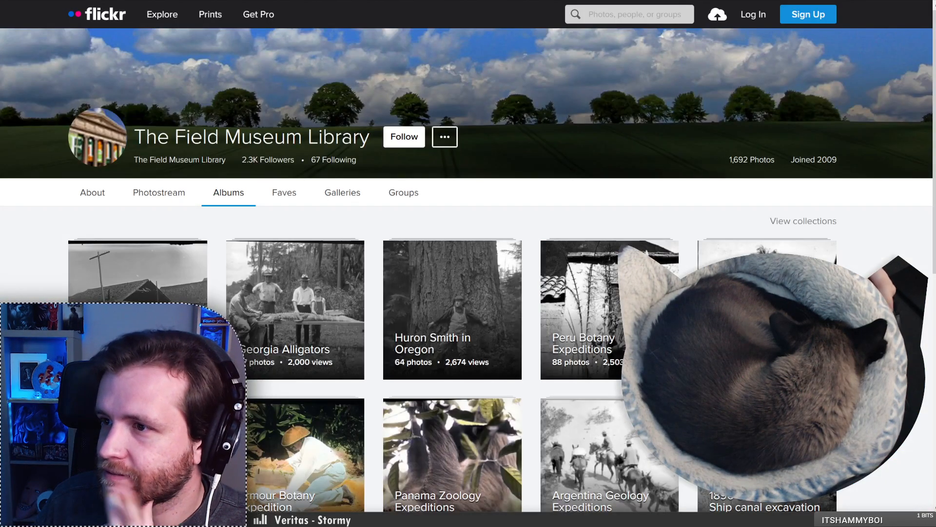
key("ctrl+Tab")
scroll(489, 112, "up", 10)
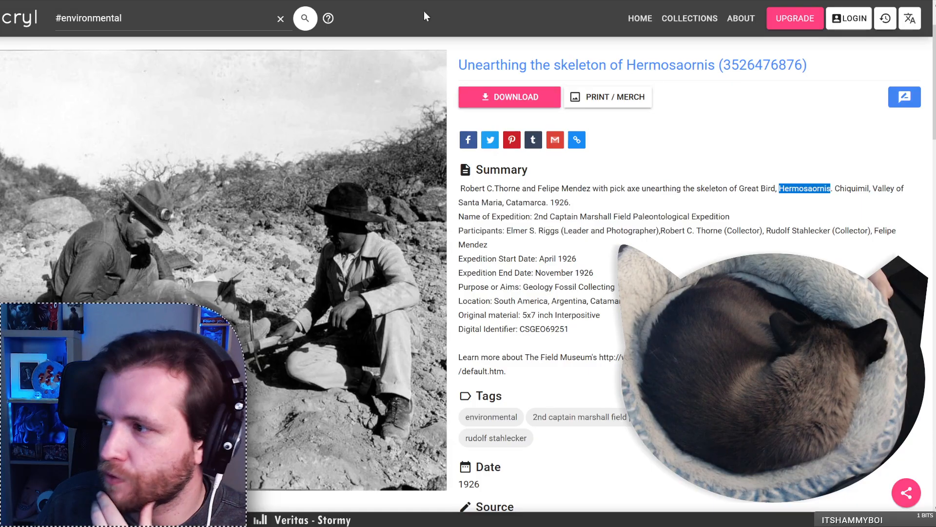
key("ctrl+Tab")
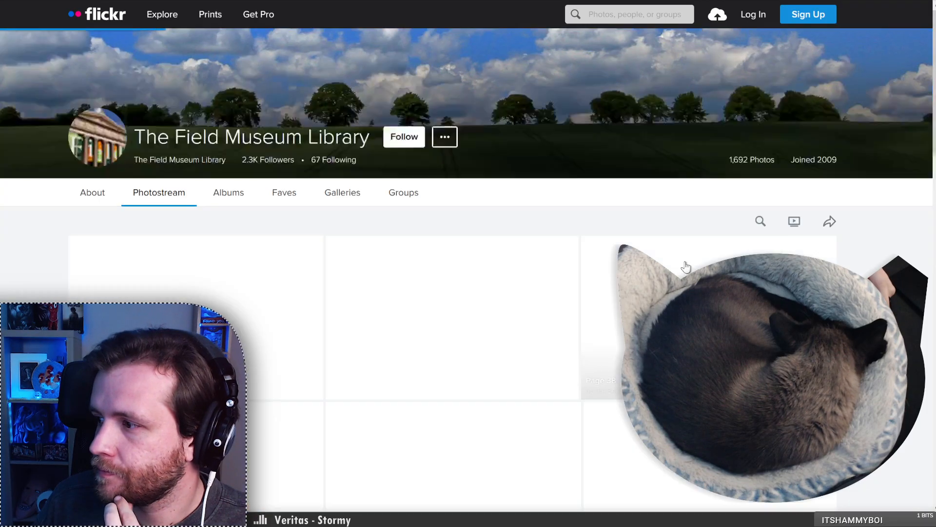
left_click(760, 221)
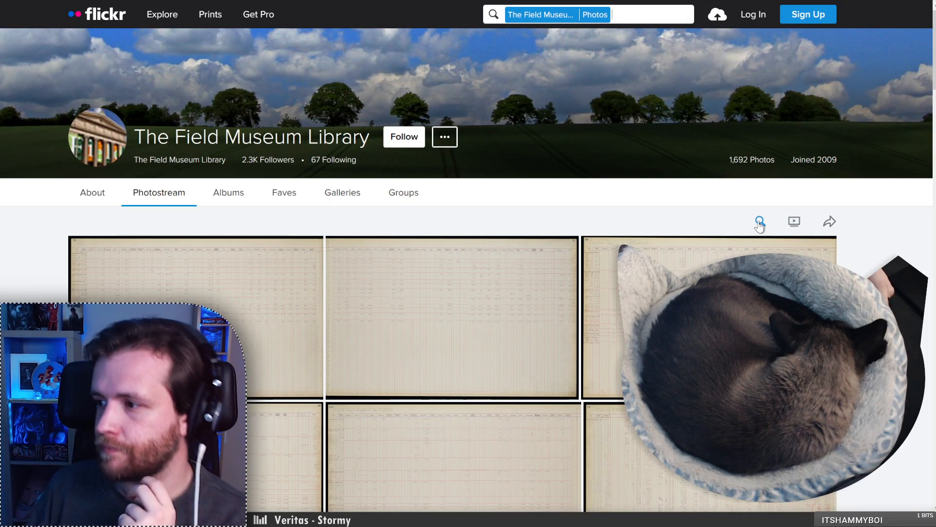
type("Hermosaornis")
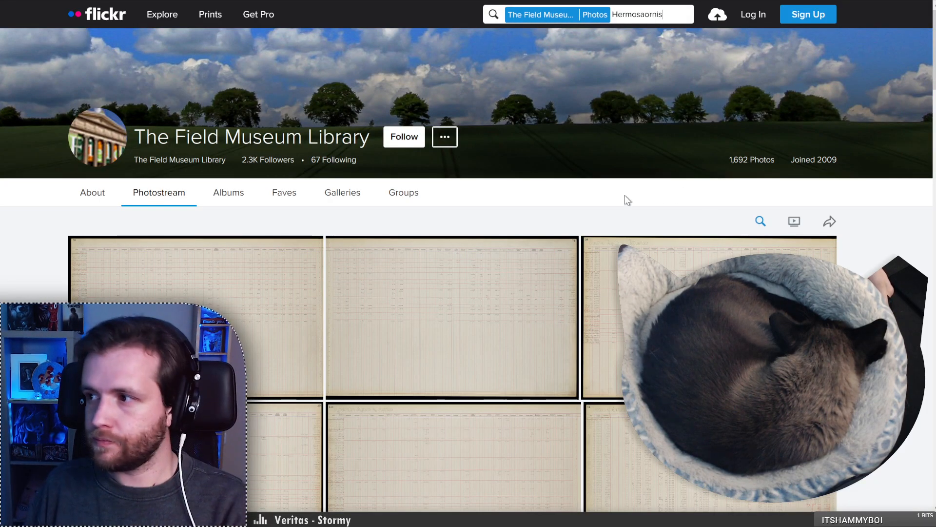
key("Return")
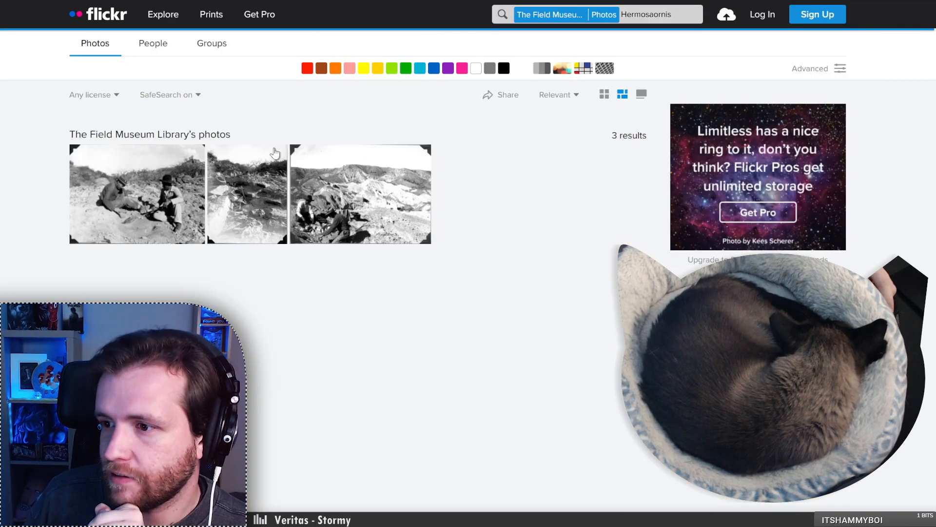
Open the photo of two seated men excavating and download it from Flickr
left_click(155, 192)
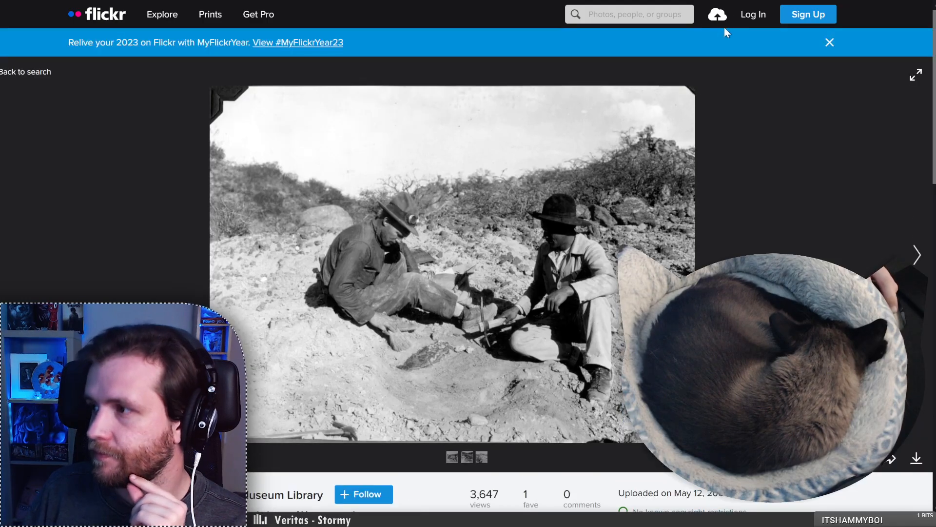
left_click(916, 461)
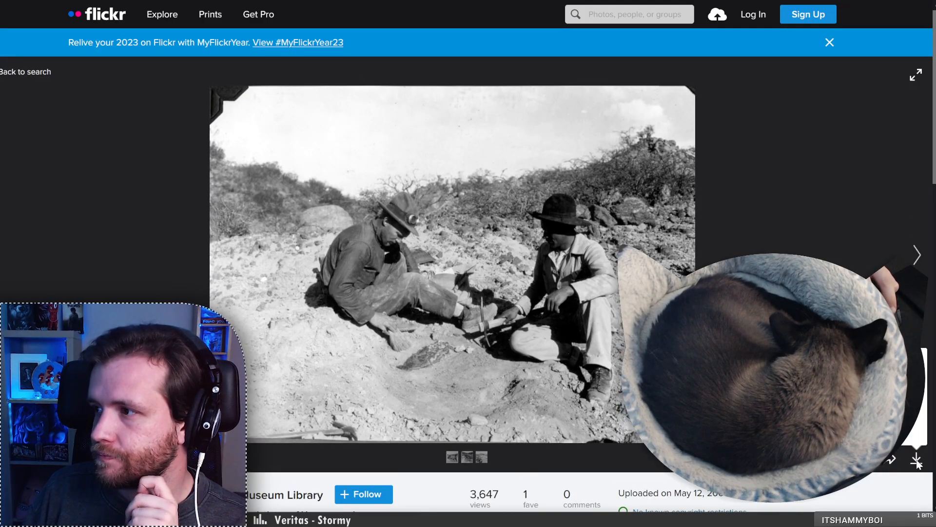
left_click(917, 429)
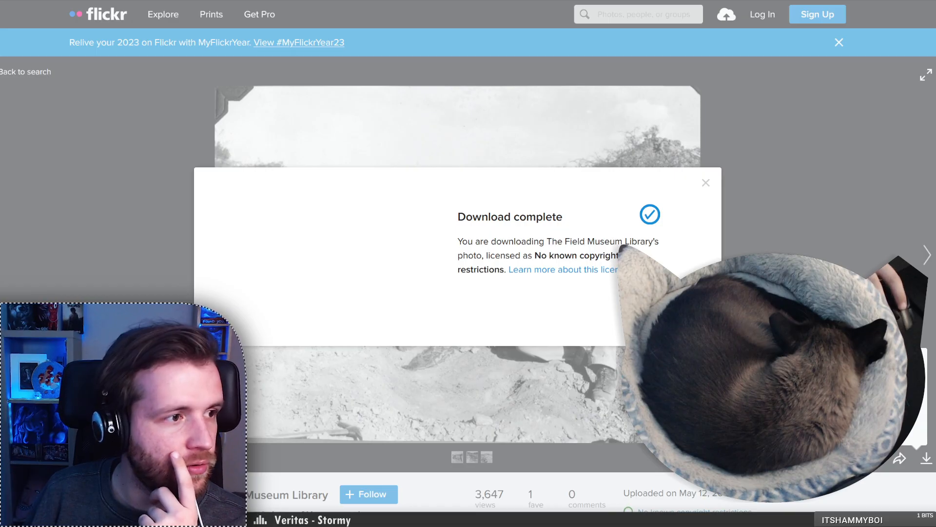
Switch to Photoshop and scale the excavation photo placed in the Dreadfarer Cover to about 970%, shifted toward the upper-left of the canvas
key("alt+Tab")
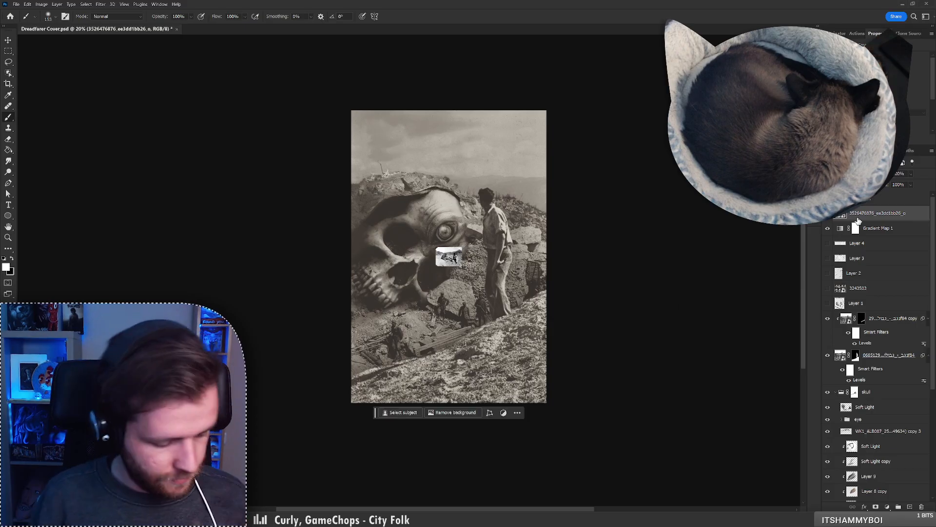
key("ctrl+t")
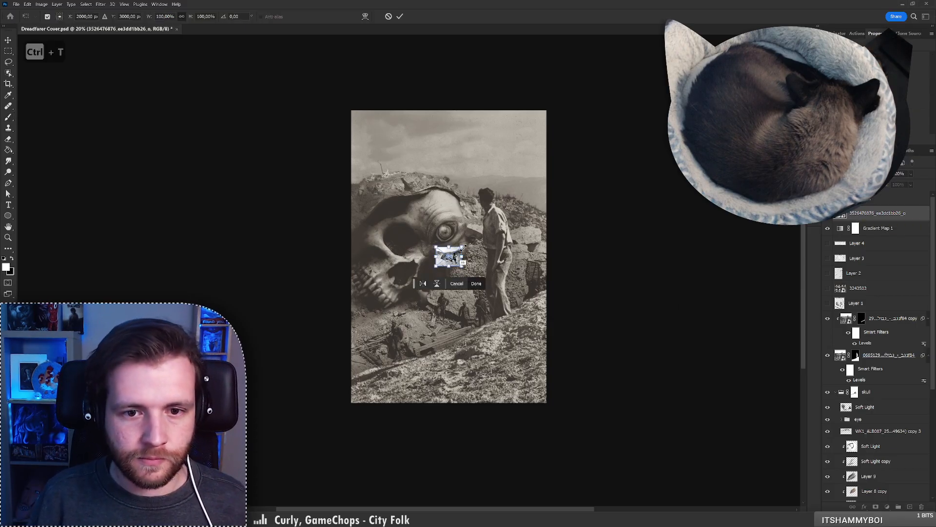
left_click_drag(463, 248, 577, 160)
left_click_drag(523, 243, 482, 215)
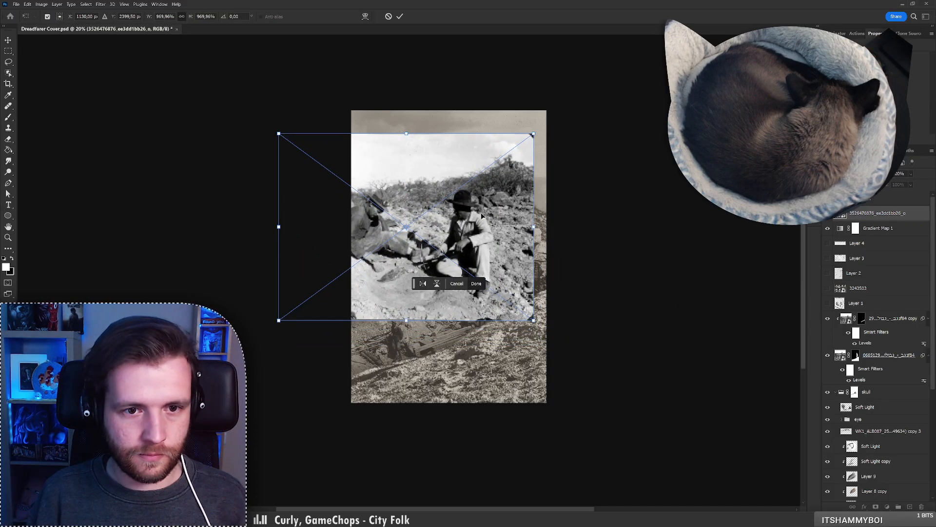
key("Return")
Select the dark hat of the seated man with the Object Selection tool and add a layer mask that isolates it
key("z")
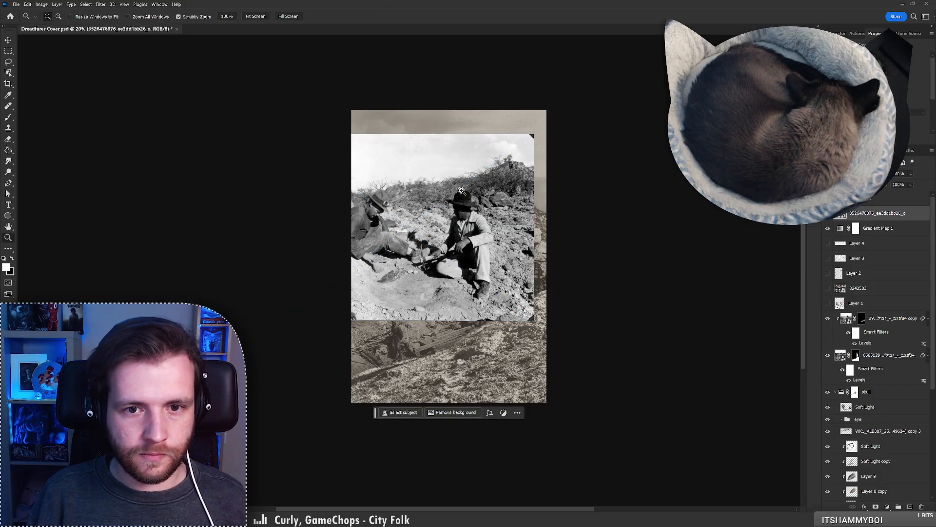
left_click(462, 190)
key("b")
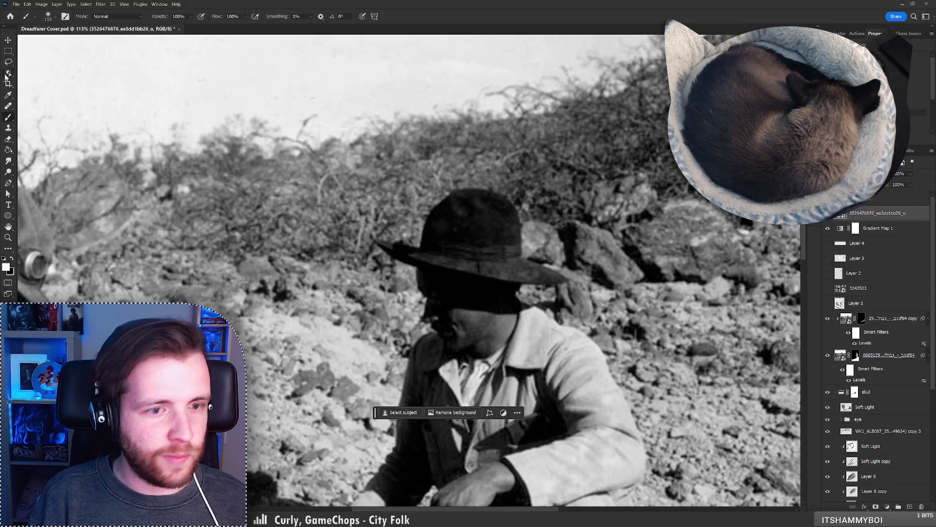
left_click(8, 74)
mouse_move(379, 251)
left_mouse_down()
mouse_move(405, 270)
mouse_move(527, 292)
left_mouse_up()
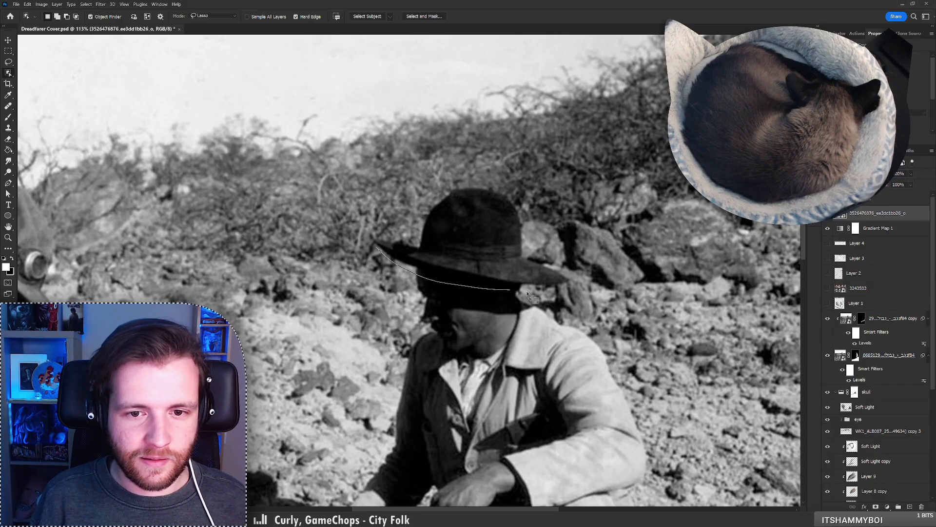
mouse_move(545, 261)
left_mouse_down()
mouse_move(533, 228)
mouse_move(488, 182)
mouse_move(430, 201)
mouse_move(420, 233)
mouse_move(370, 238)
left_mouse_up()
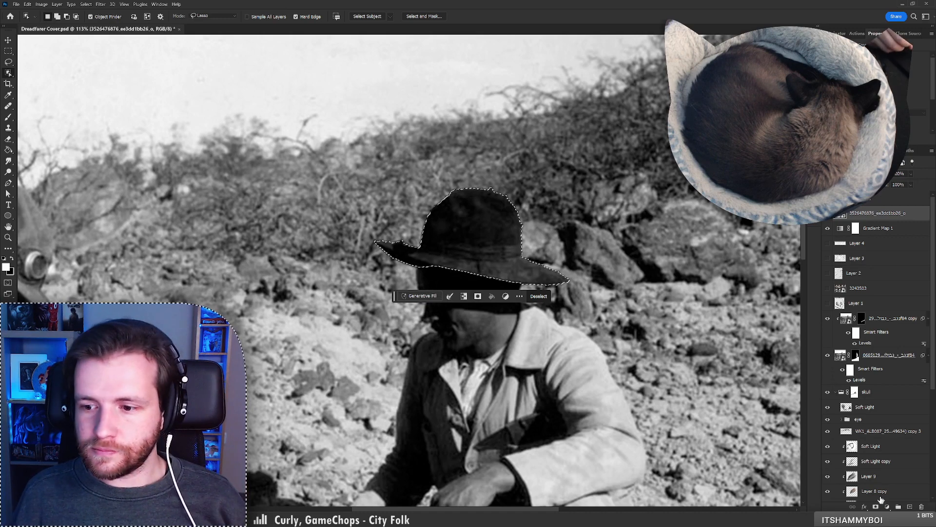
left_click(876, 506)
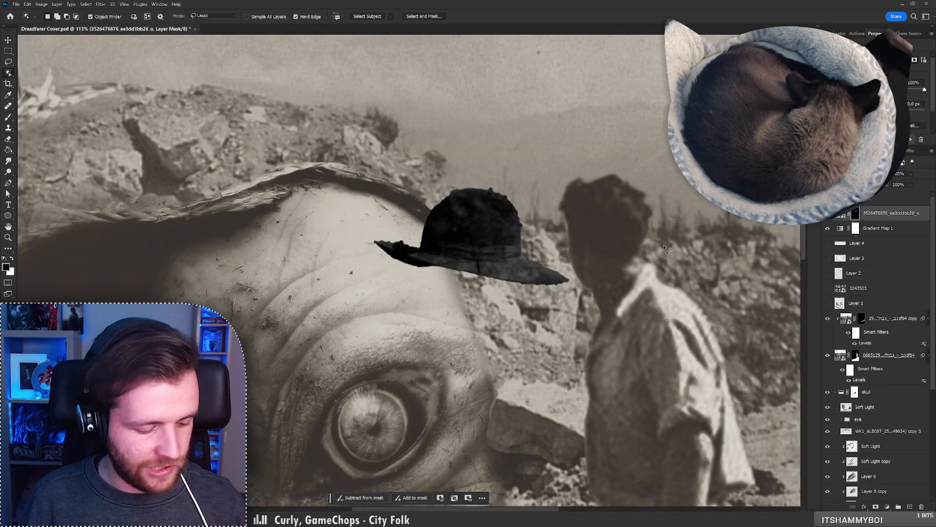
Reduce the brush size for editing the hat's mask and compare the layer with its mask off and on
key("b")
right_click(556, 304)
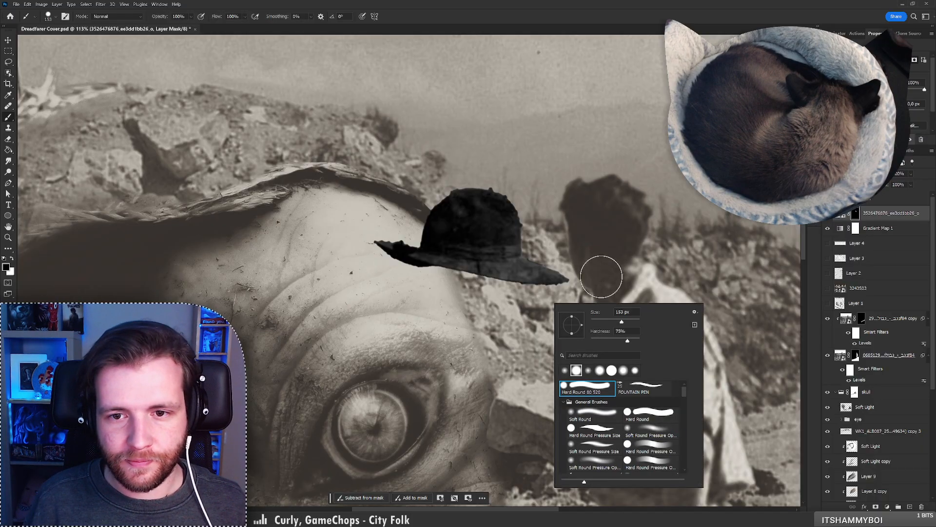
left_click_drag(622, 322, 607, 321)
left_click(565, 295)
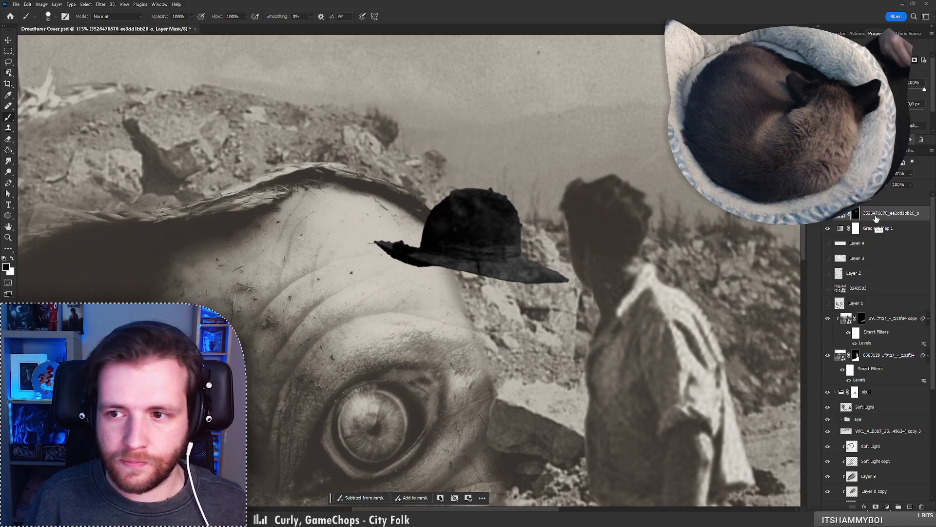
left_click(856, 214, "shift")
left_click(856, 214, "shift")
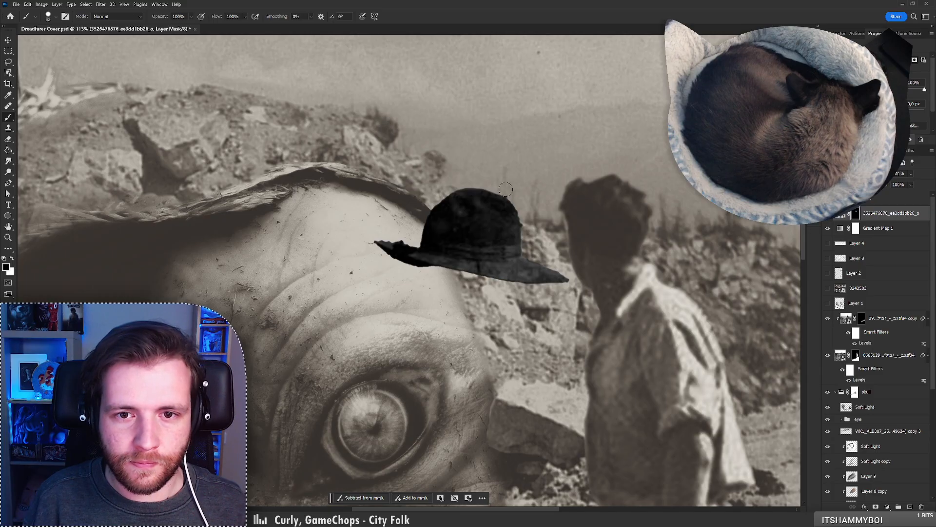
Undo the last mask strokes and trim the hat's mask along the underside of the brim's pointed end
key("ctrl+z")
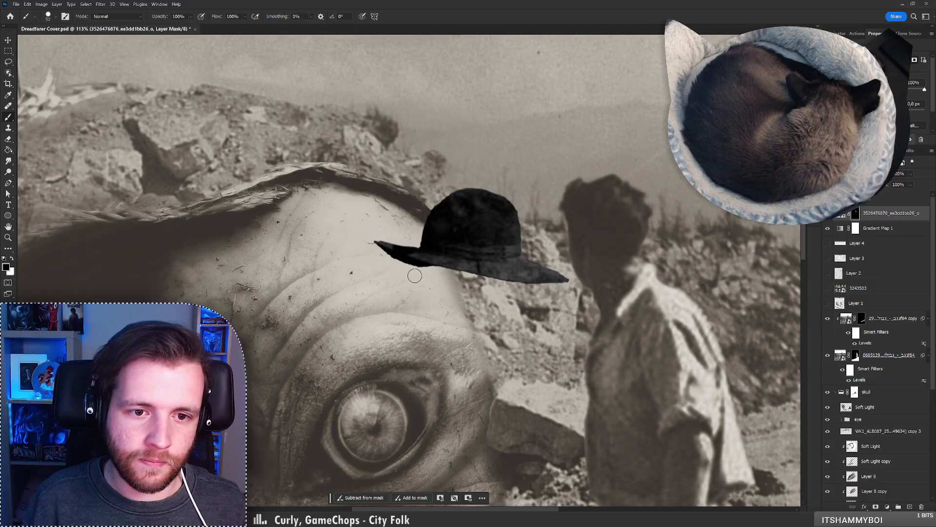
key("ctrl+z")
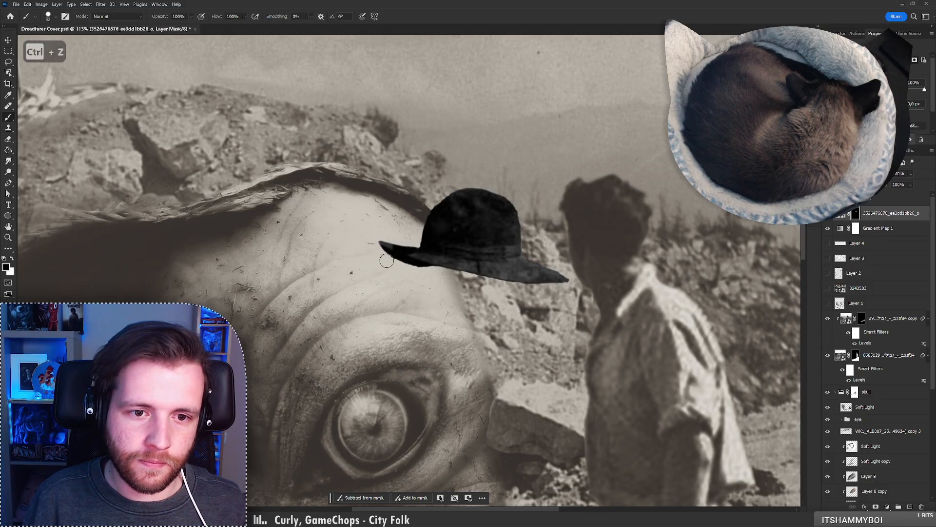
key("ctrl+z")
left_click_drag(376, 253, 418, 274)
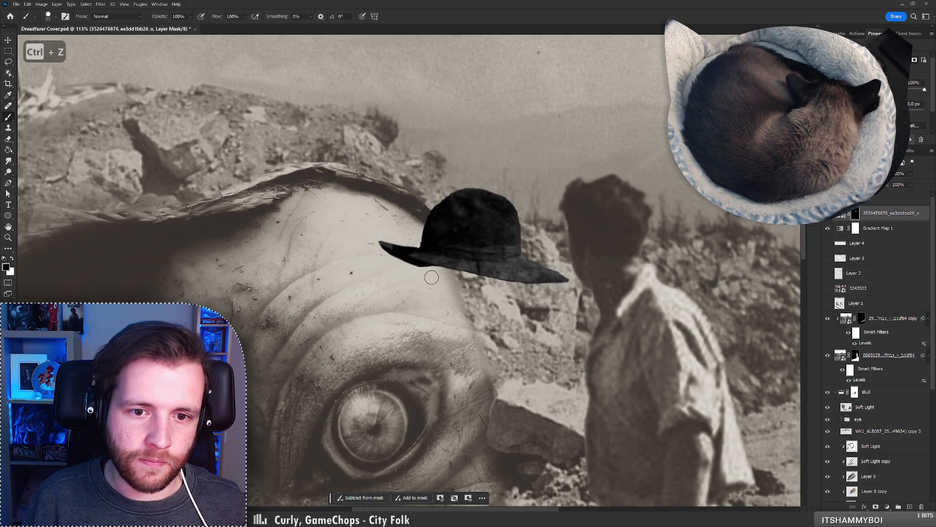
scroll(505, 260, "down", 5)
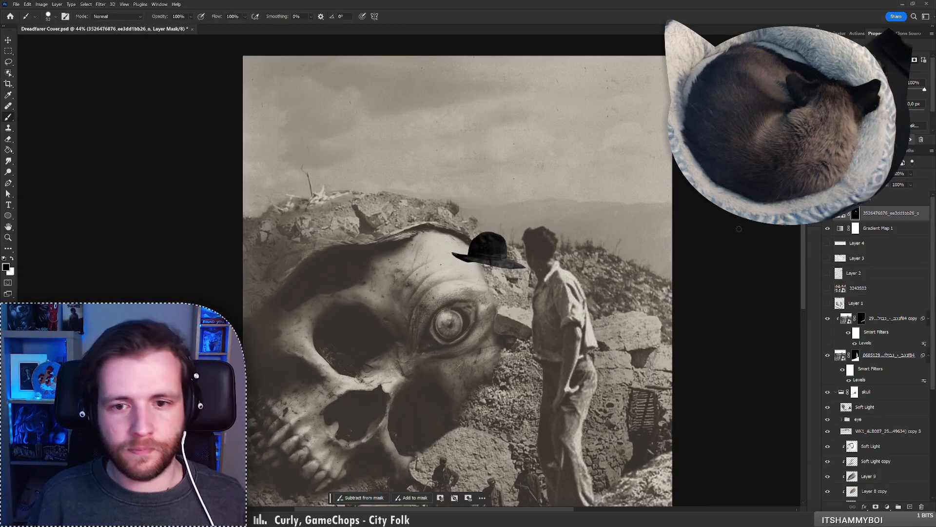
Move the hat layer below Layer 1, collapse the skull group, and place the hat on the standing man's head
left_click_drag(885, 213, 862, 325)
left_click(837, 391)
left_click_drag(520, 272, 573, 247)
Scale the hat to about 86% and nudge it into place on the man's head
key("ctrl+t")
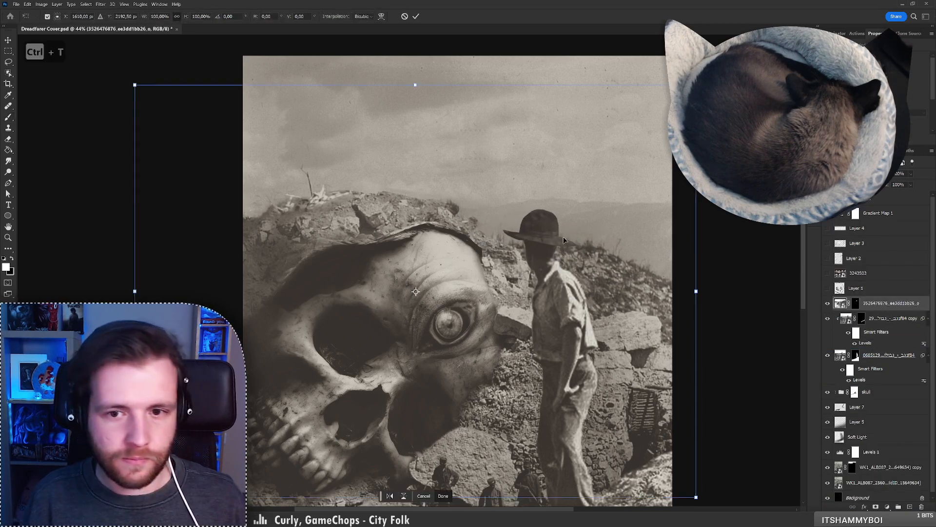
left_click_drag(696, 85, 678, 114)
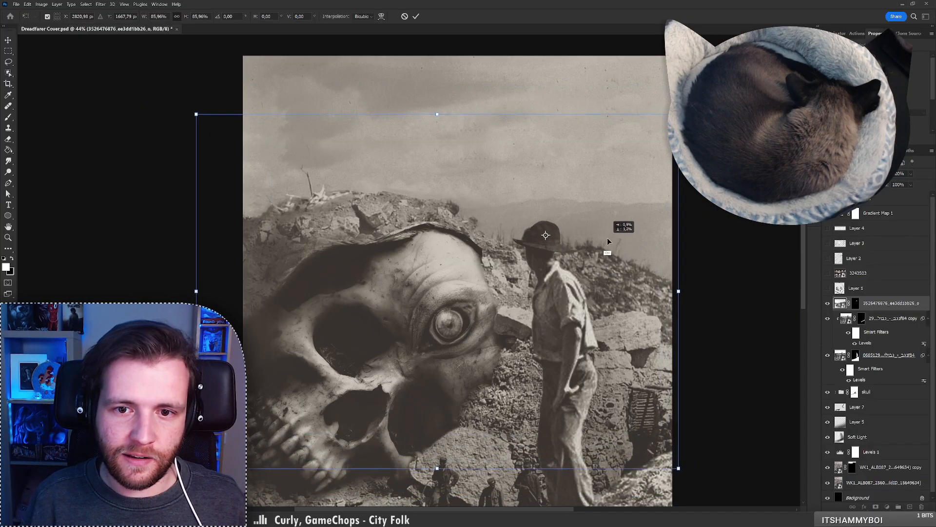
left_click_drag(608, 238, 569, 227)
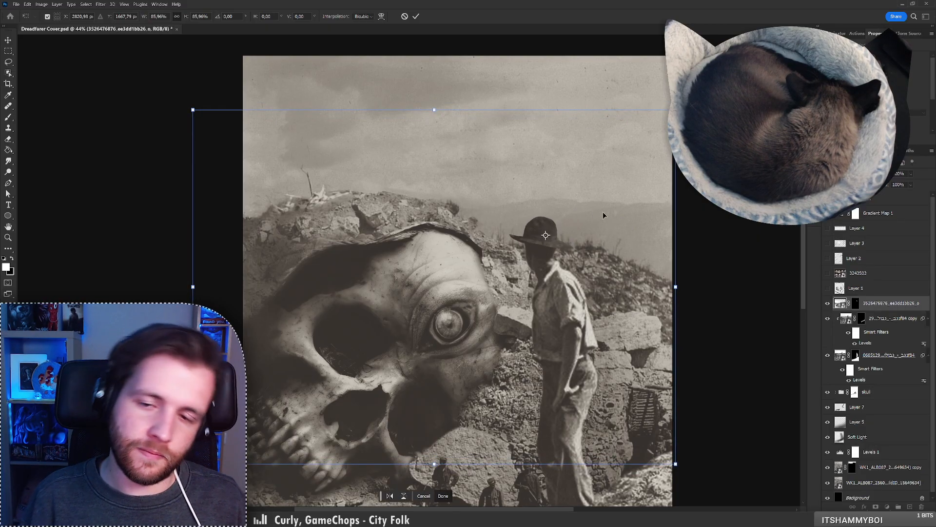
key("Return")
key("z")
left_click_drag(507, 237, 463, 247)
key("ctrl+0")
key("b")
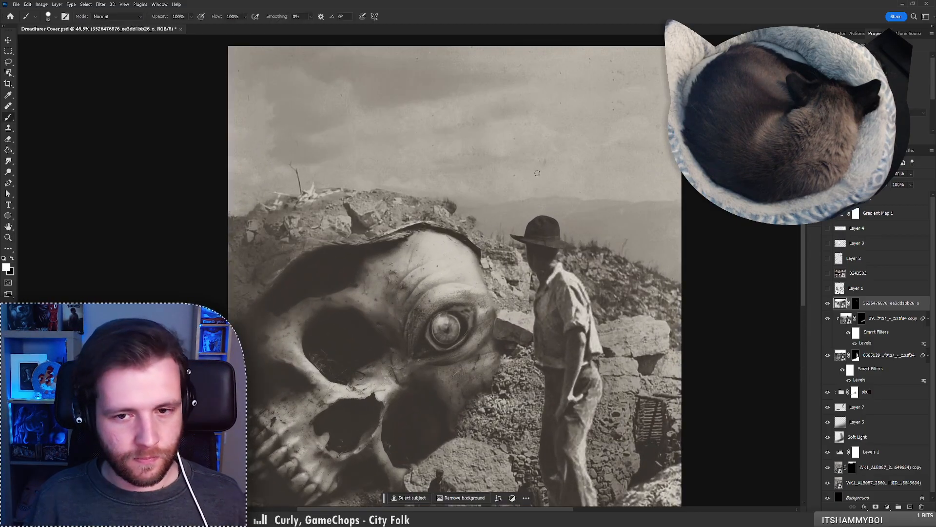
Rotate the hat about 7.5° clockwise around a pivot on its brim and nudge it into place on the head
key("ctrl+t")
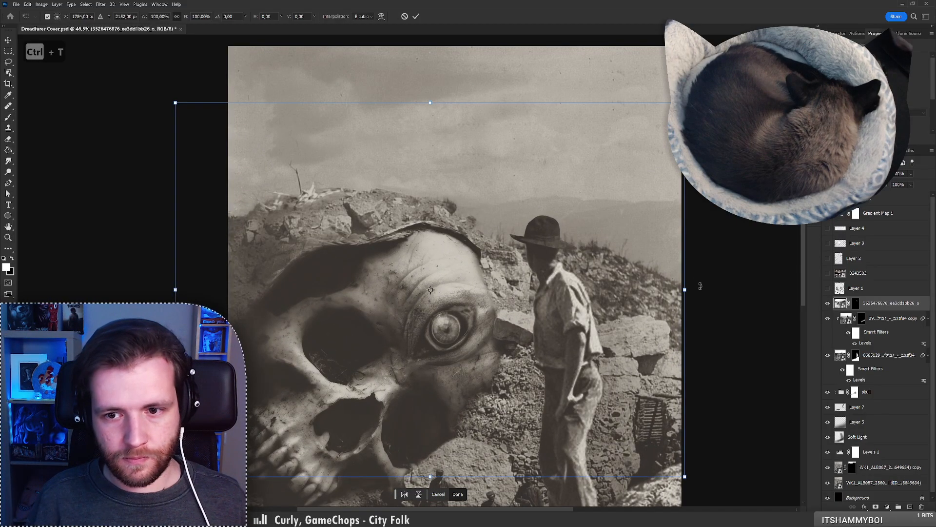
mouse_move(698, 284)
left_mouse_down()
mouse_move(699, 299)
mouse_move(686, 291)
left_mouse_up()
key("ctrl+z")
left_click(547, 242, "alt")
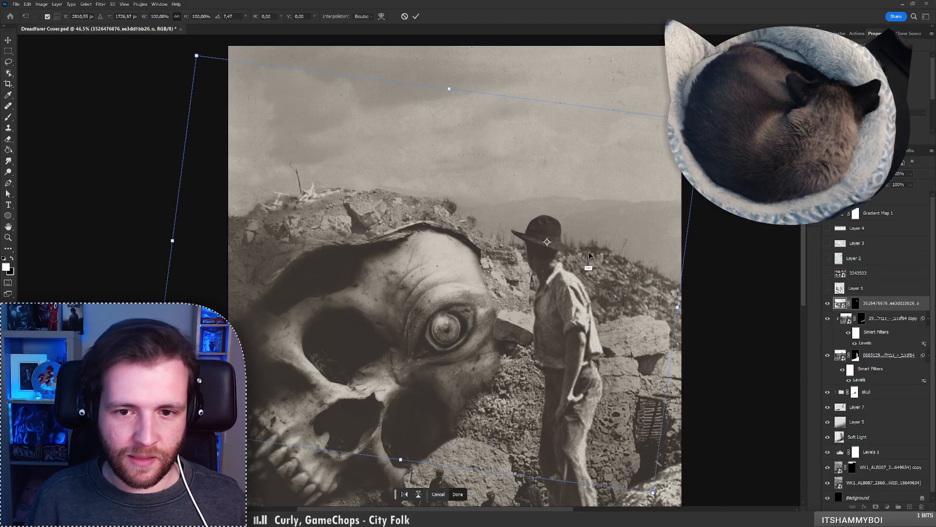
left_click_drag(588, 254, 579, 257)
key("Return")
key("b")
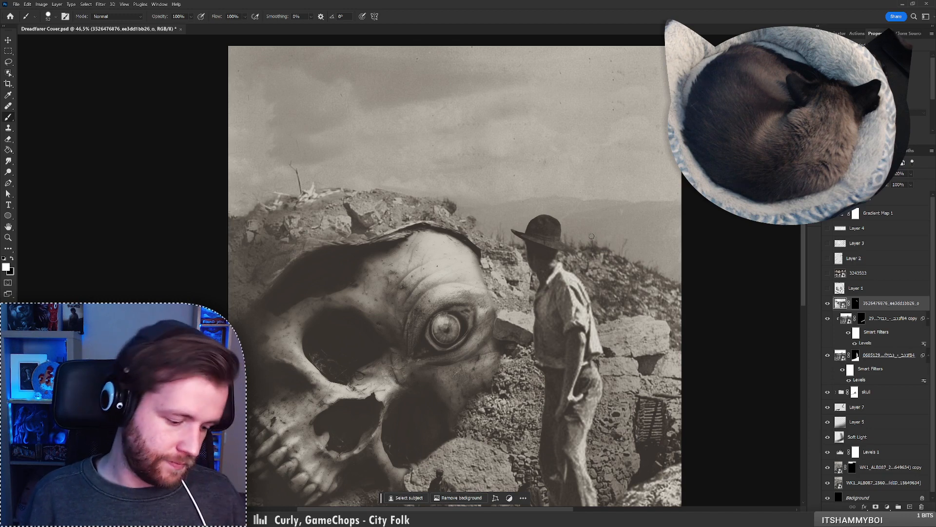
Enlarge the hat to about 103% around its pivot
key("ctrl+t")
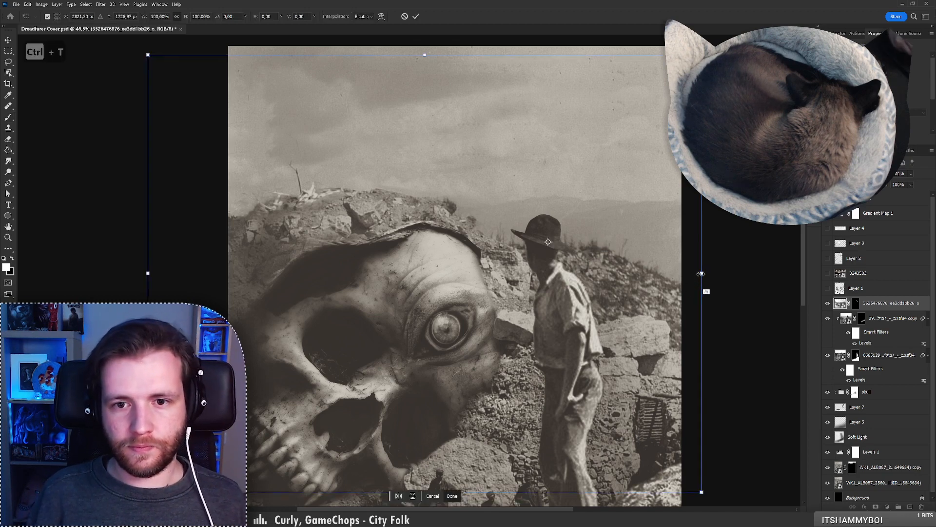
left_click_drag(701, 274, 658, 265)
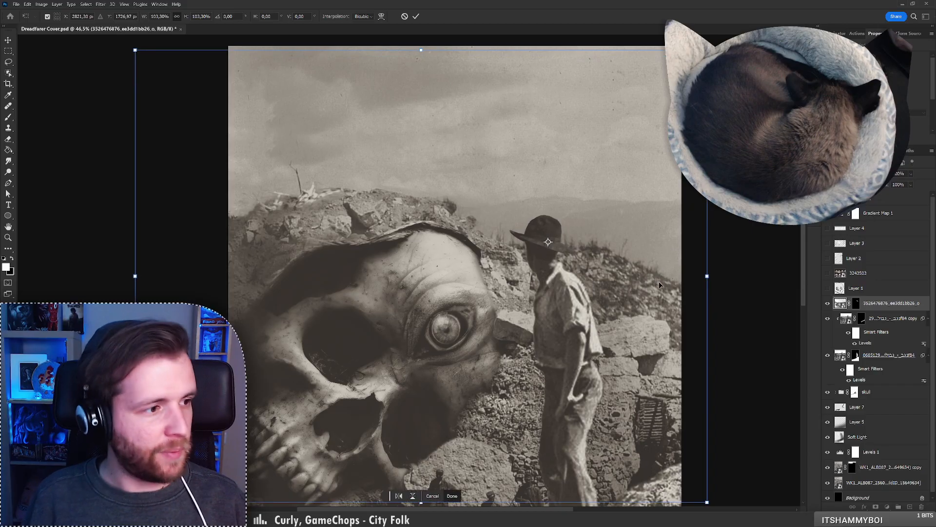
key("Return")
Reshape the top of the hat's crown by painting black on its layer mask, undoing unwanted strokes
left_click(856, 304)
key("z")
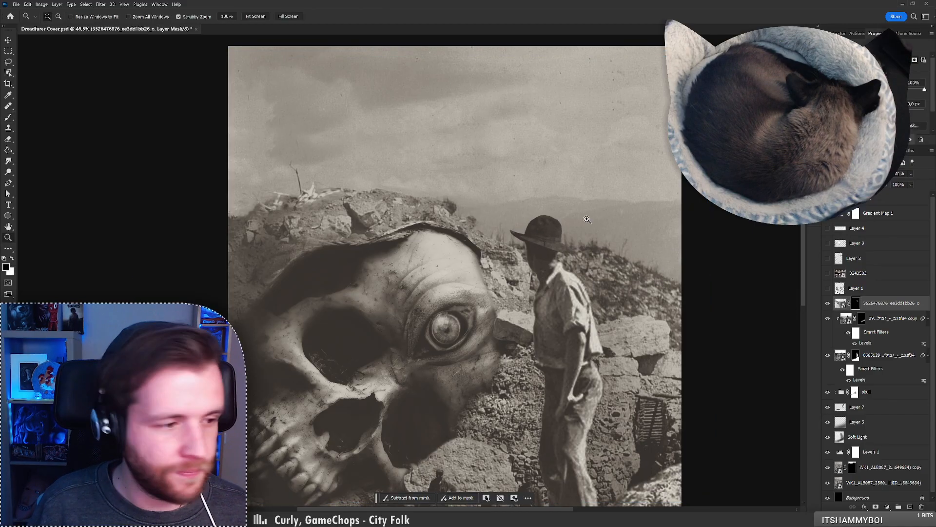
left_click(588, 219)
key("b")
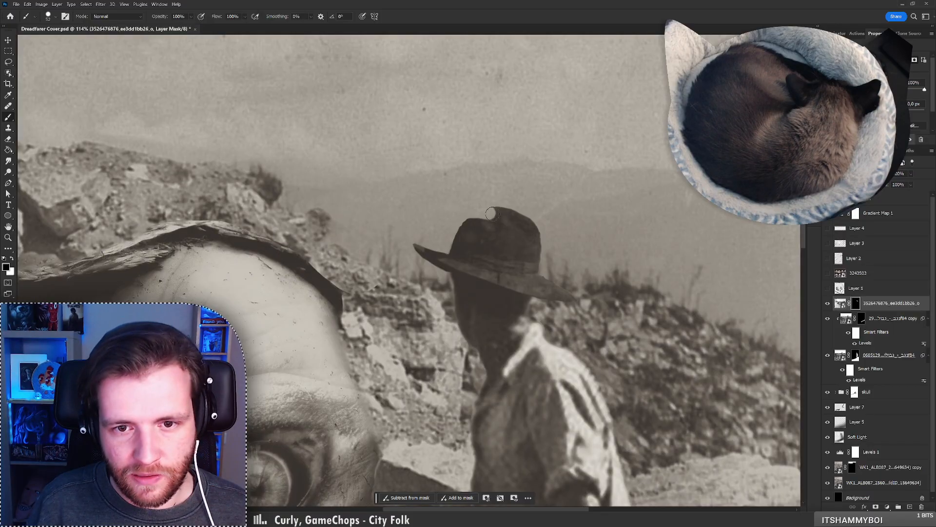
key("ctrl+z")
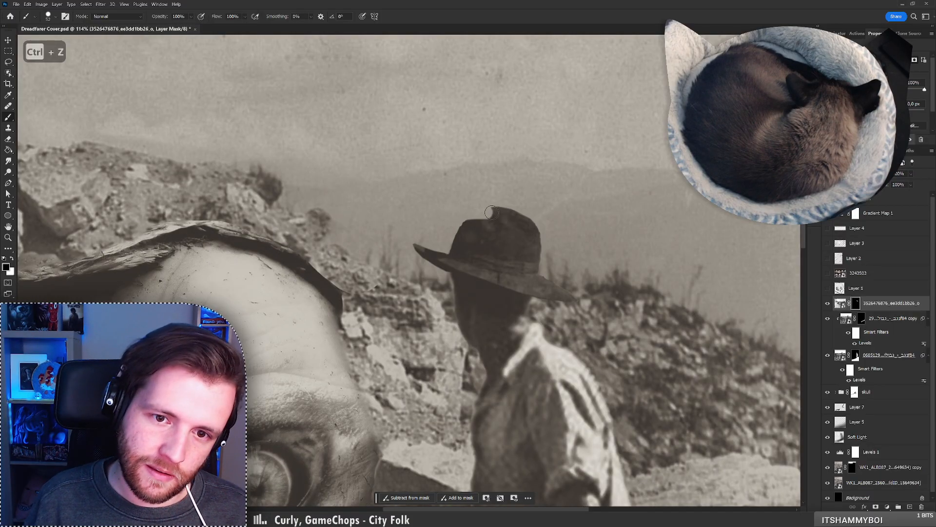
key("ctrl+z")
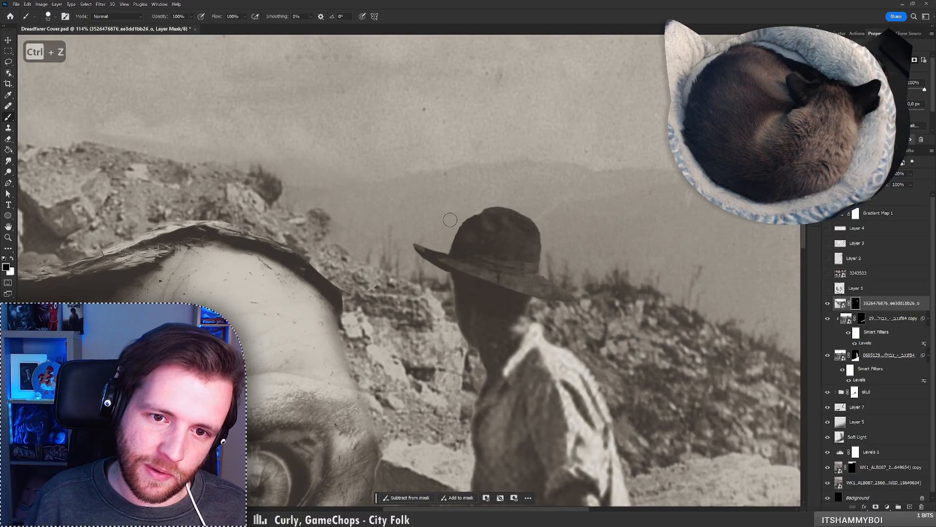
left_click_drag(464, 214, 540, 215)
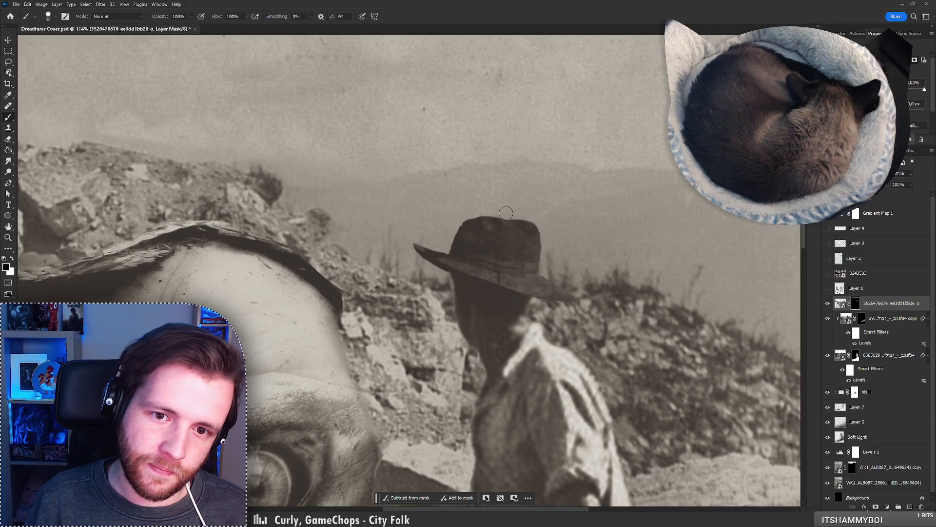
key("ctrl+z")
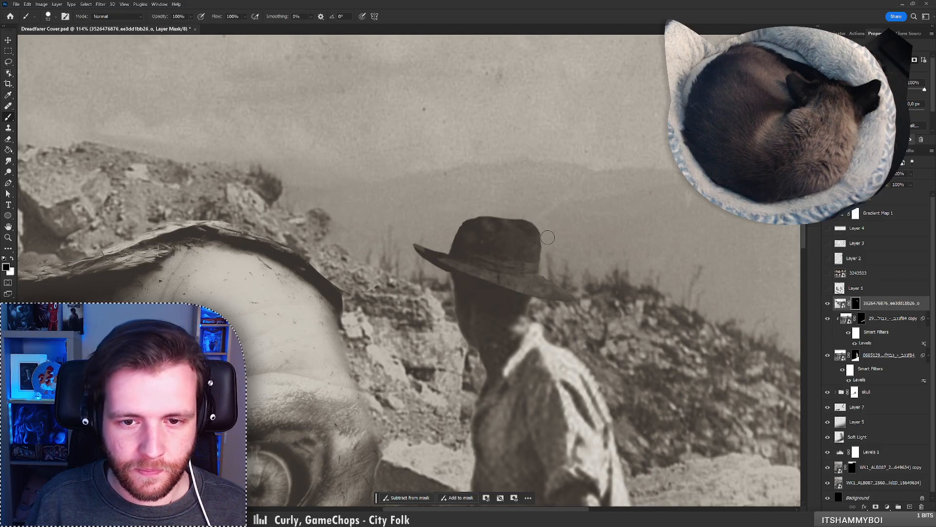
Check the hat within the whole composition and compare it with its layer mask off and on
key("z")
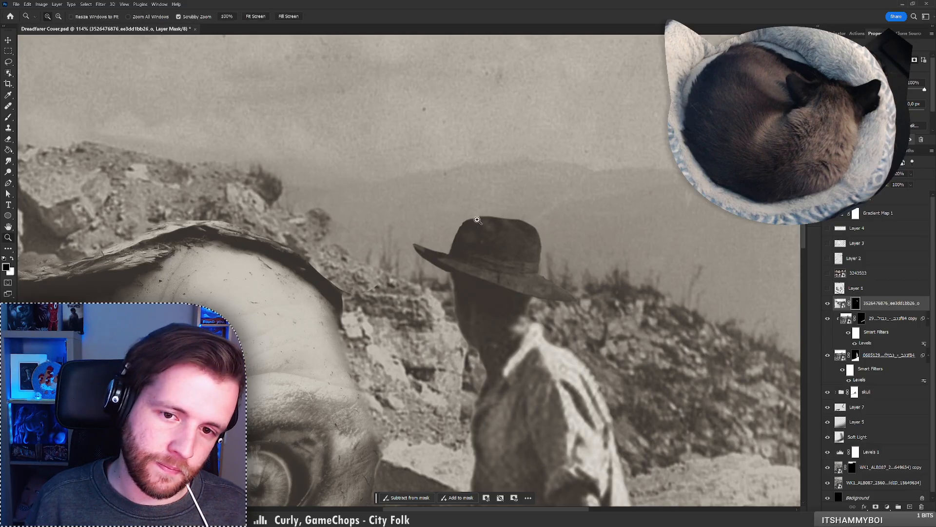
mouse_move(467, 224)
left_mouse_down()
mouse_move(408, 245)
mouse_move(480, 228)
left_mouse_up()
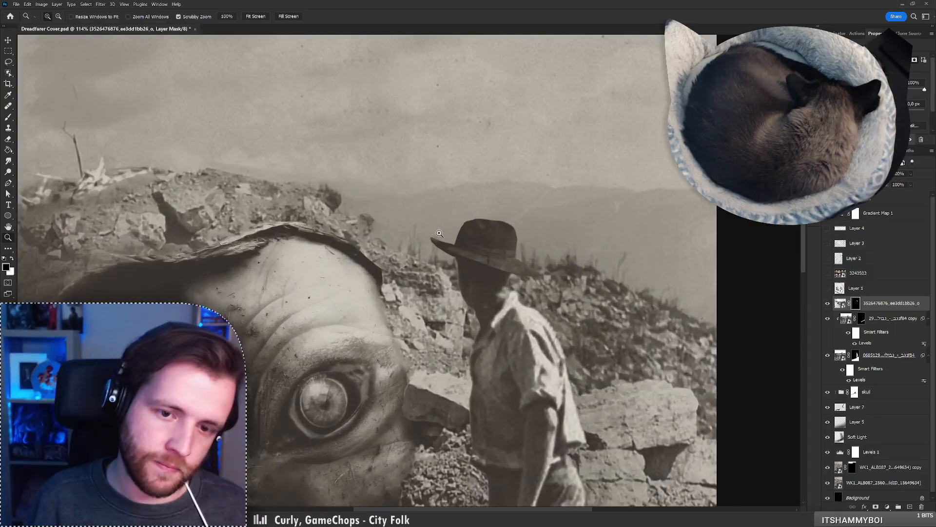
key("b")
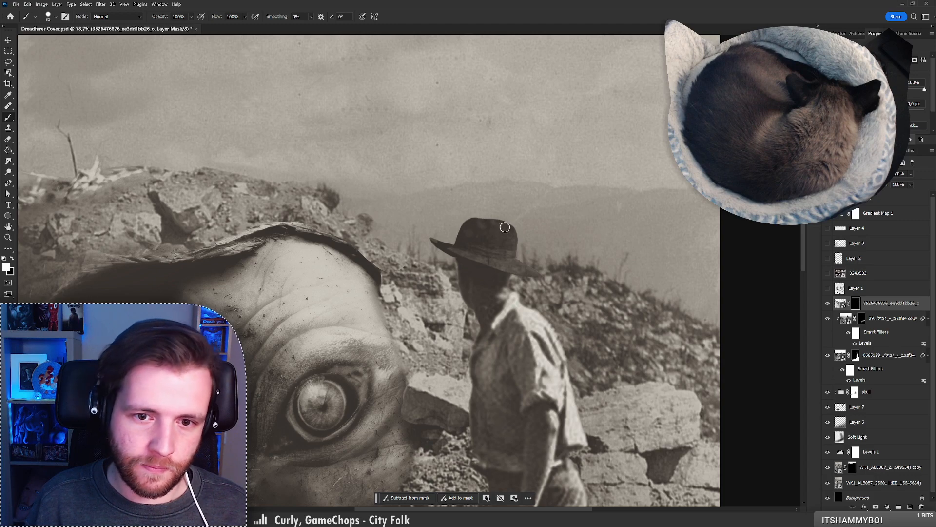
key("ctrl+space")
mouse_move(488, 226)
left_mouse_down()
mouse_move(383, 236)
mouse_move(439, 244)
left_mouse_up()
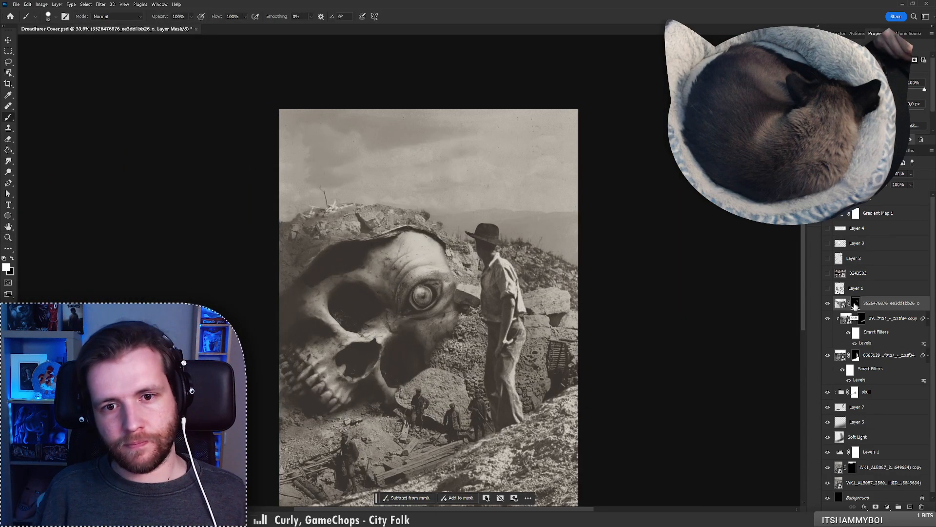
left_click(855, 304, "shift")
left_click(855, 304, "shift")
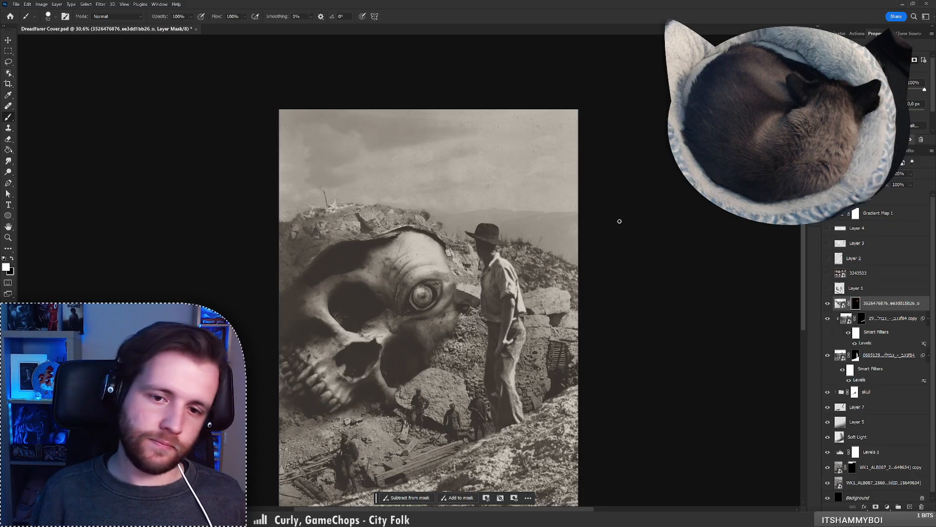
Add a Soft Light layer clipped to the hat and enlarge the brush for painting on it
key("F2")
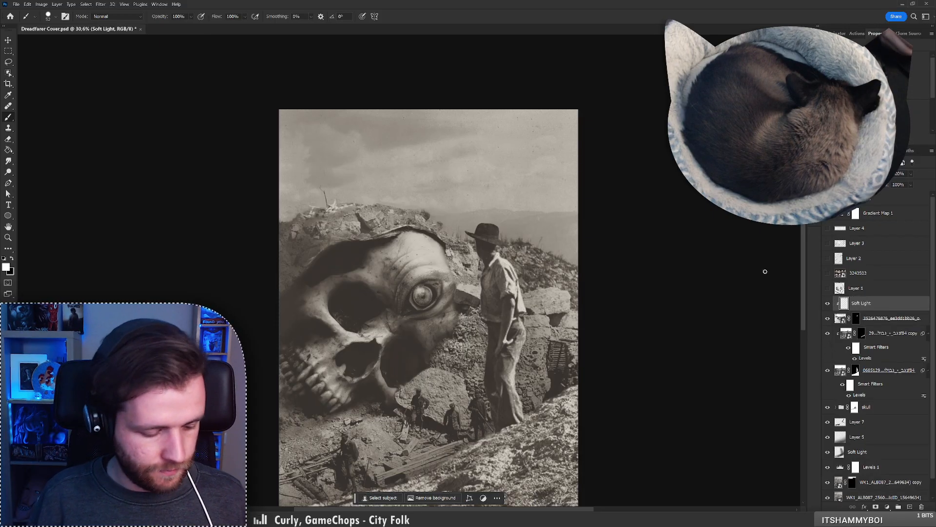
key("z")
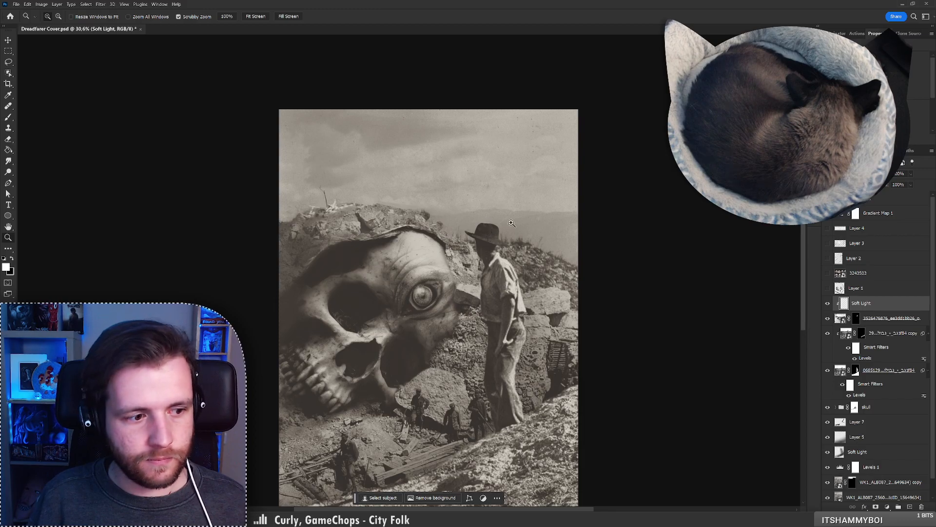
mouse_move(512, 223)
left_mouse_down()
mouse_move(551, 224)
mouse_move(519, 268)
left_mouse_up()
key("b")
right_click(531, 240)
left_click(585, 257)
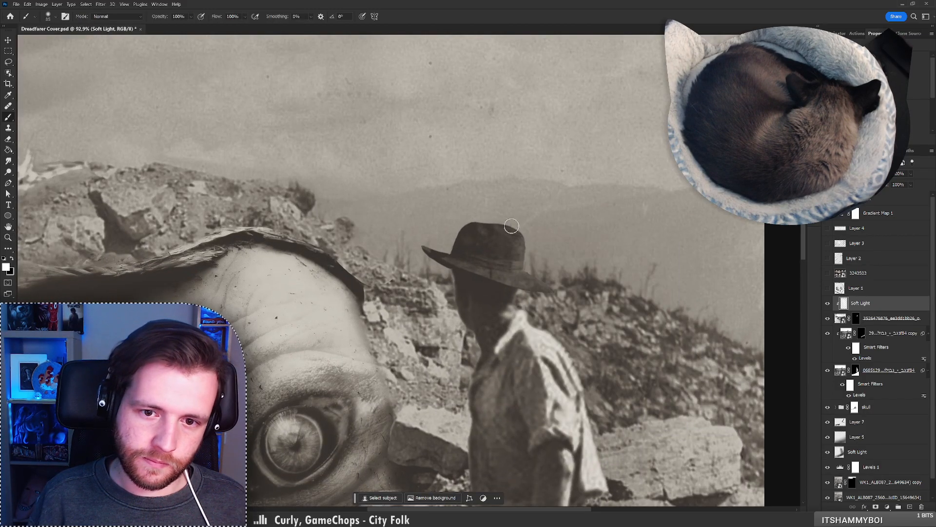
Paint white along the far end of the hat's brim and black under its front on the Soft Light layer
key("z")
mouse_move(510, 248)
left_mouse_down()
mouse_move(474, 249)
mouse_move(499, 249)
left_mouse_up()
key("b")
mouse_move(544, 277)
left_mouse_down()
mouse_move(508, 276)
mouse_move(555, 268)
left_mouse_up()
key("x")
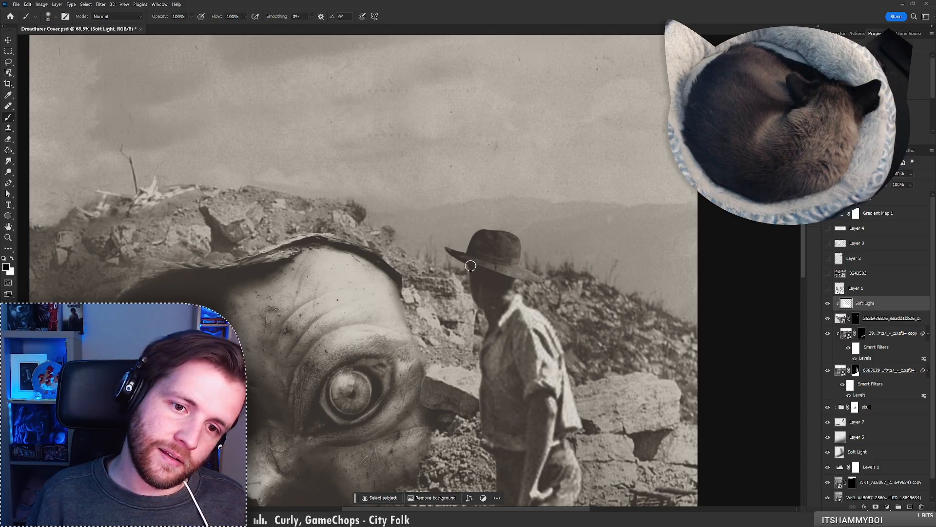
left_click_drag(468, 264, 472, 261)
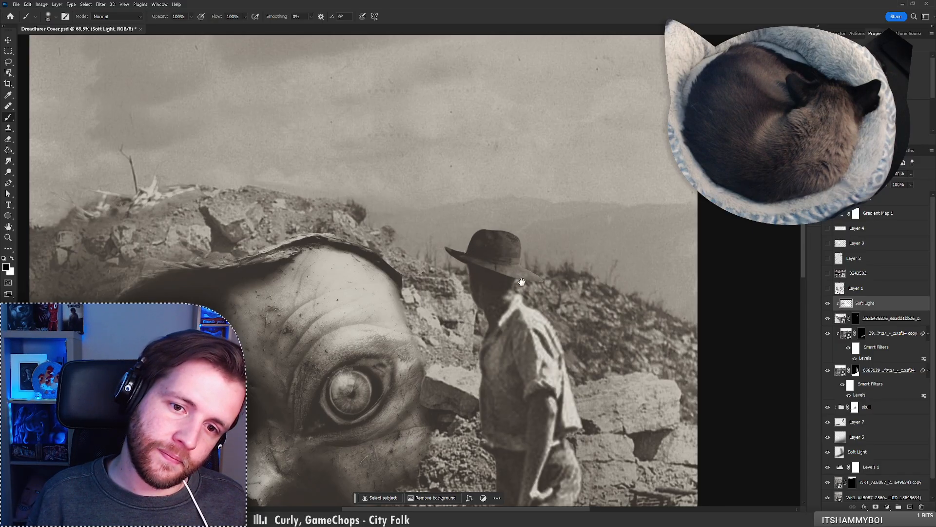
Reduce the soft round brush to 35 px for shading the hat's brim and check the whole composition
mouse_move(499, 308)
left_mouse_down()
mouse_move(467, 257)
mouse_move(370, 263)
mouse_move(450, 265)
mouse_move(503, 230)
left_mouse_up()
key("z")
key("b")
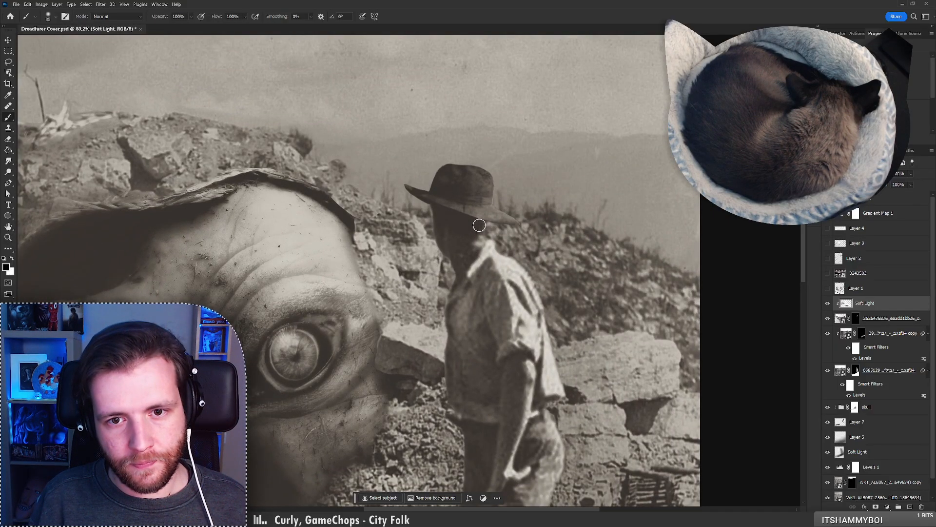
right_click(539, 219)
left_click(586, 236)
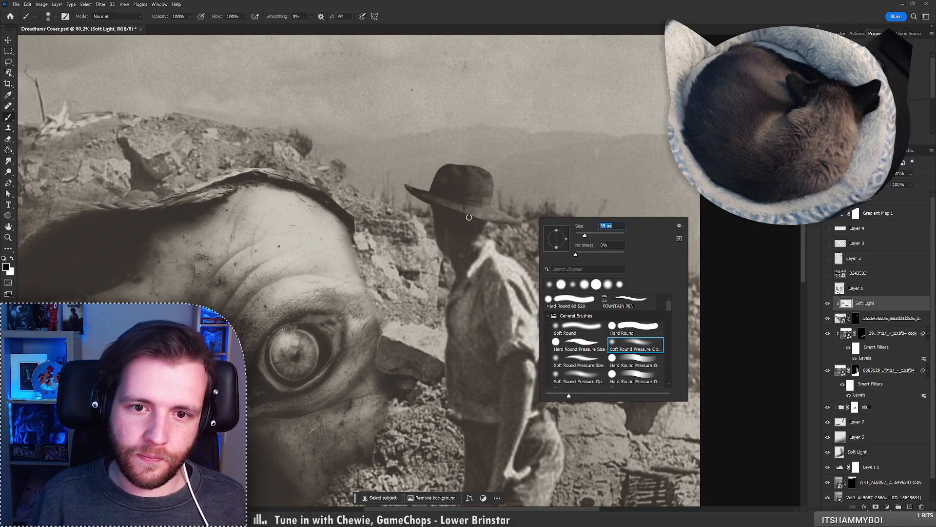
key("Return")
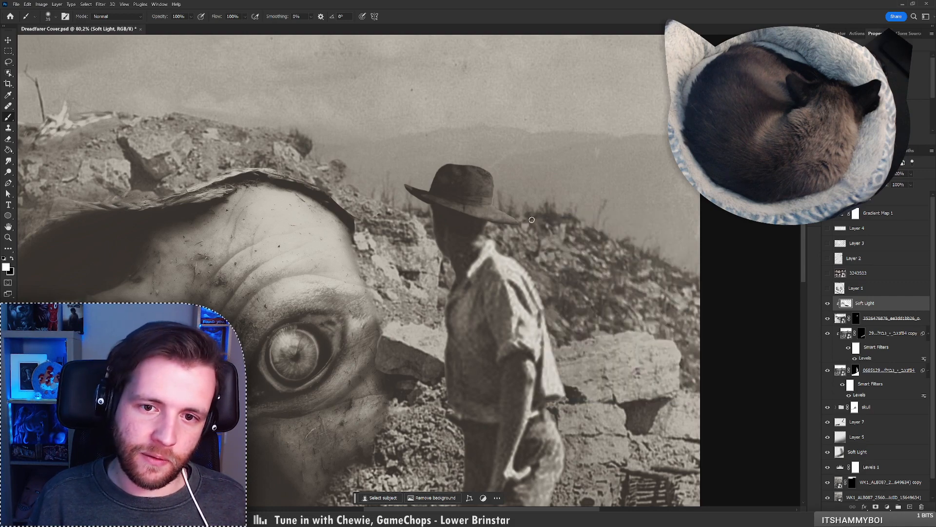
key("z")
mouse_move(531, 220)
left_mouse_down()
mouse_move(439, 229)
mouse_move(466, 232)
left_mouse_up()
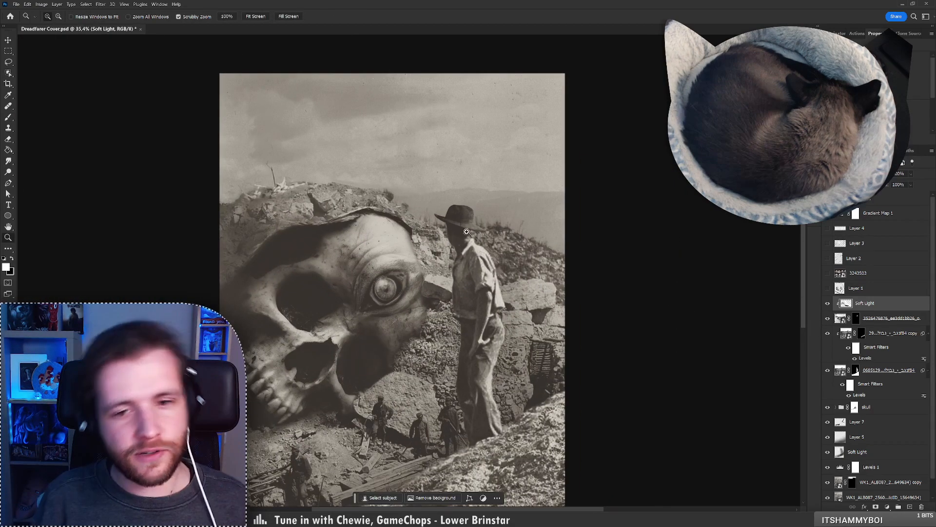
key("b")
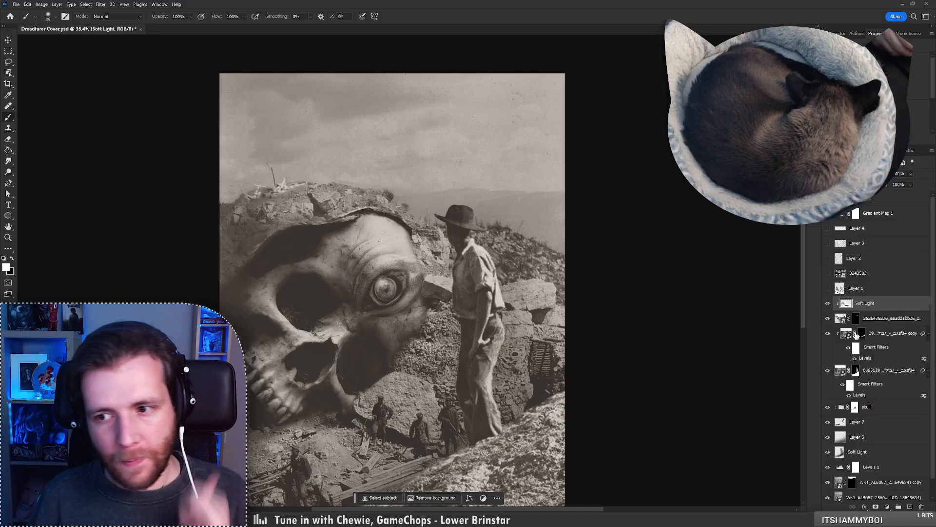
Add a Soft Light layer clipped to the copied photo layer beneath the hat for shading the man's head
left_click(877, 334)
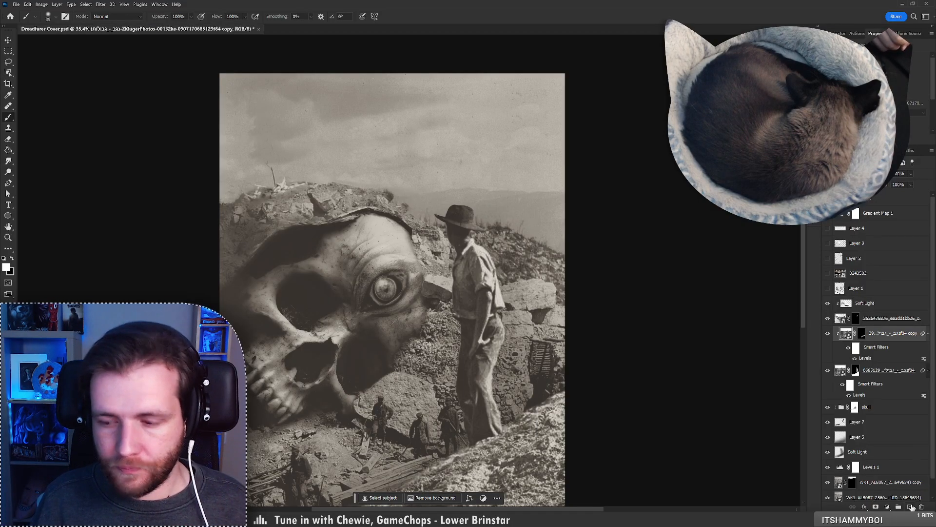
left_click(909, 507)
left_click_drag(455, 241, 468, 241)
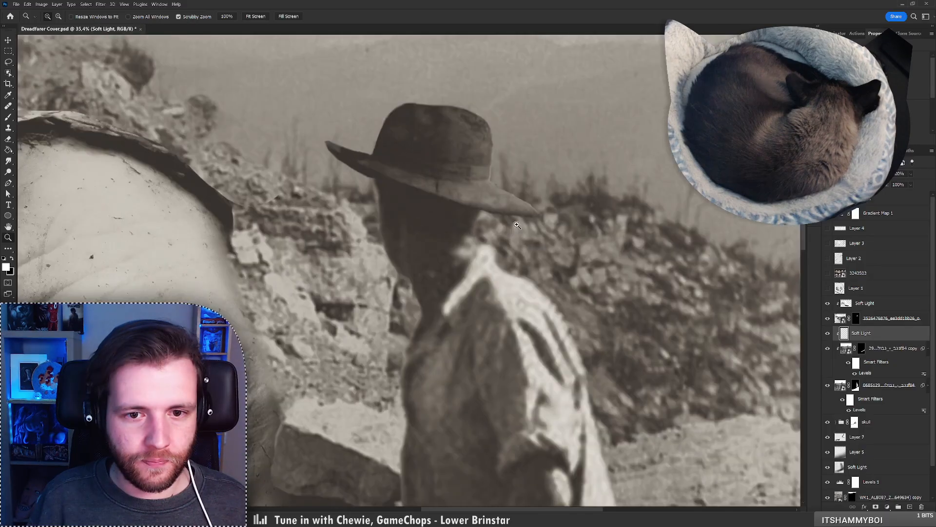
Shade the man's head and neck under the hat brim in black on the new Soft Light layer and check the whole composition
key("ctrl+z")
key("x")
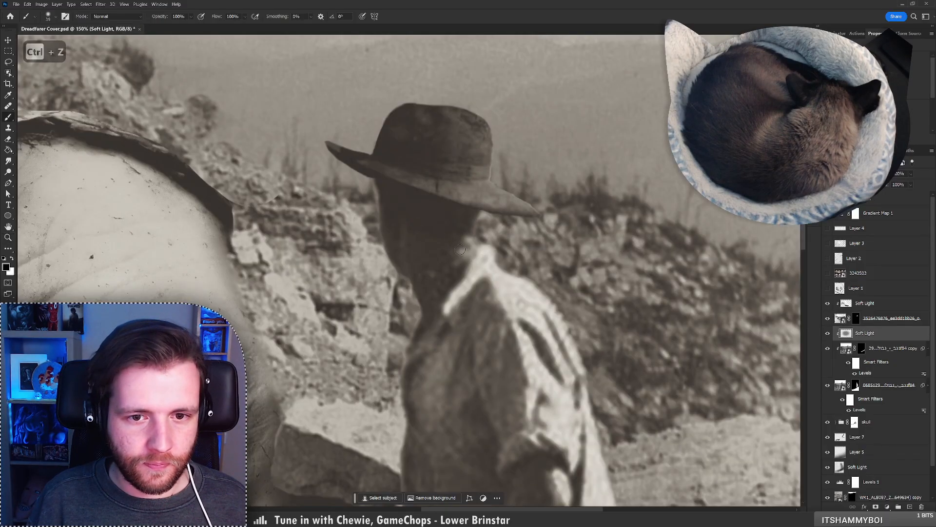
mouse_move(476, 243)
left_mouse_down()
mouse_move(472, 215)
mouse_move(458, 209)
left_mouse_up()
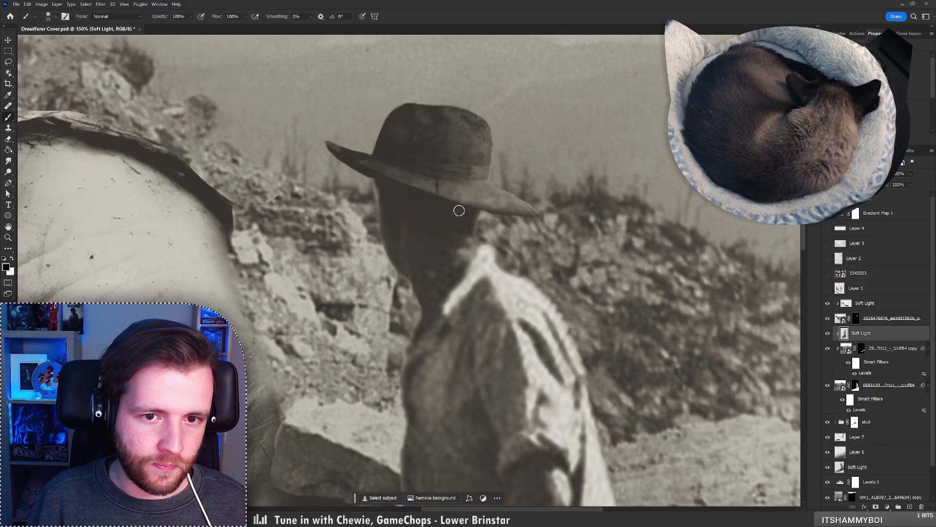
scroll(441, 201, "down", 5)
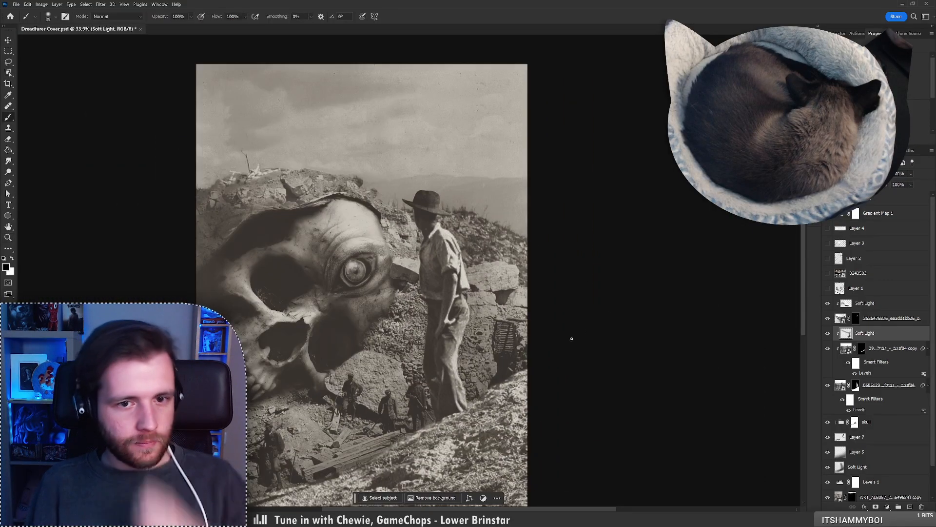
scroll(527, 281, "down", 2)
key("z")
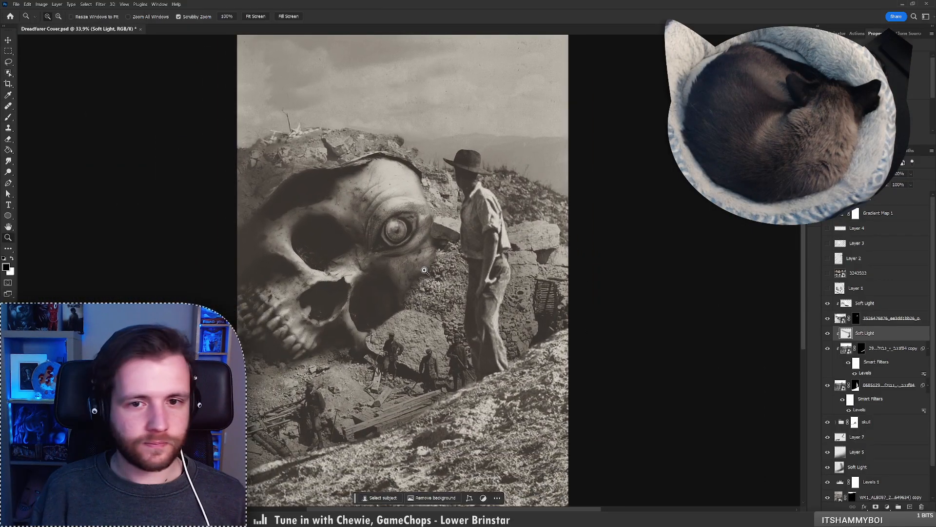
mouse_move(425, 271)
left_mouse_down()
mouse_move(402, 277)
mouse_move(442, 216)
mouse_move(467, 205)
left_mouse_up()
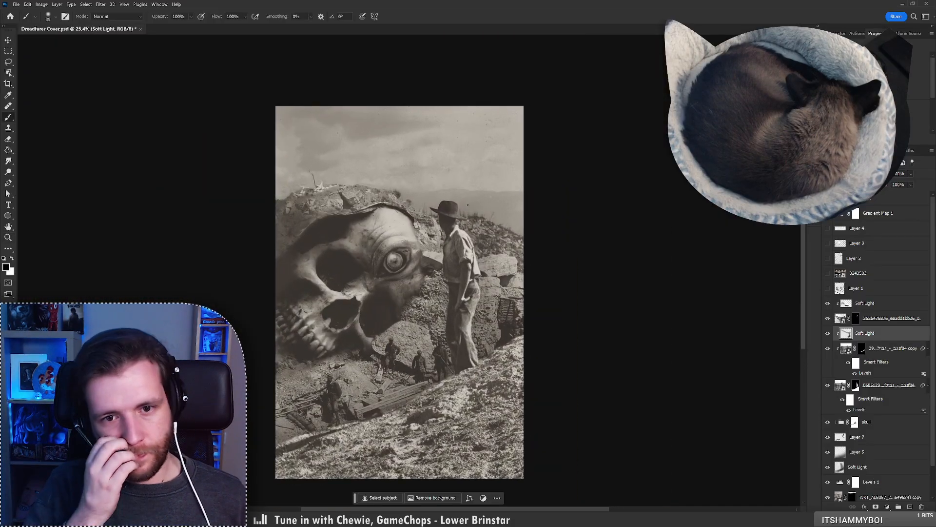
Try painting black on Layer 7 behind the far end of the hat's brim with an enlarged soft round brush
left_click(828, 438)
left_click(858, 440)
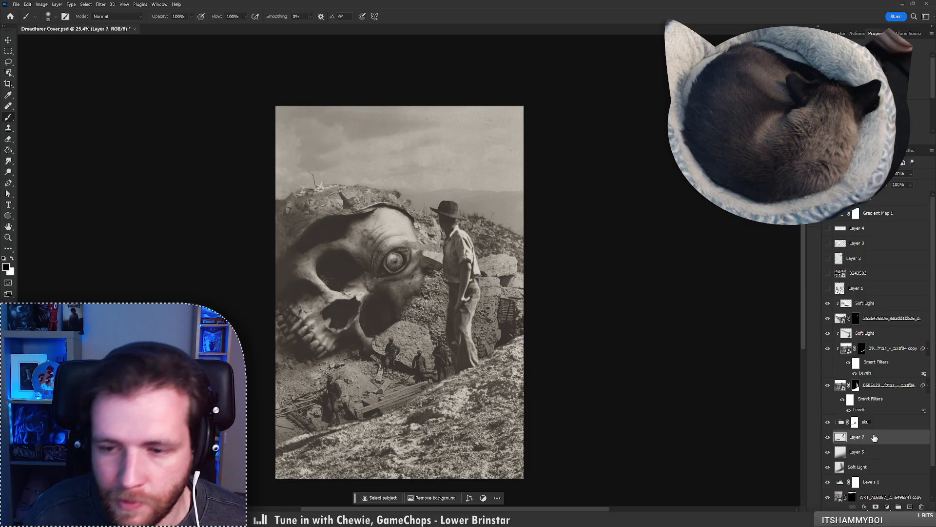
key("z")
left_click_drag(451, 212, 469, 210)
key("b")
right_click(492, 245)
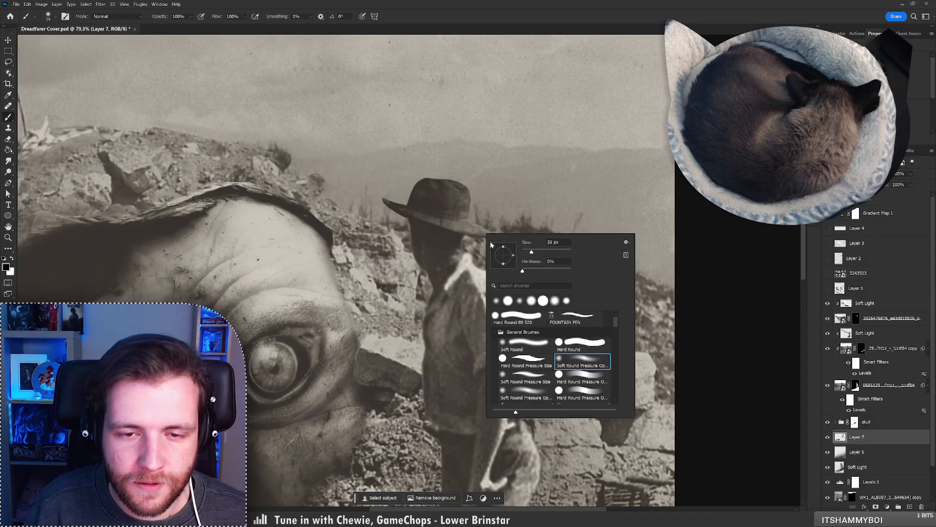
key("Return")
left_click(498, 241)
key("ctrl+z")
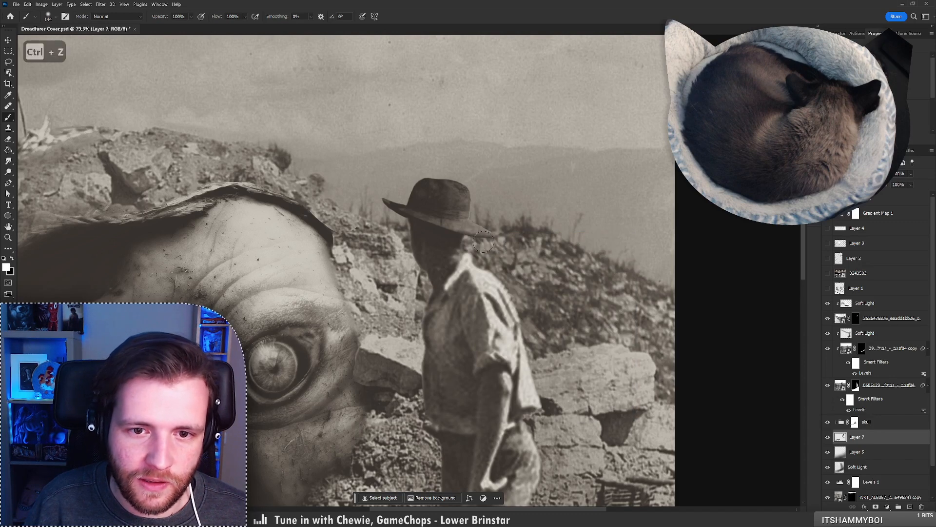
Try white and black touches on Layer 7 around the back of the hat's brim, undoing each one
key("x")
left_click(490, 246)
key("ctrl+z")
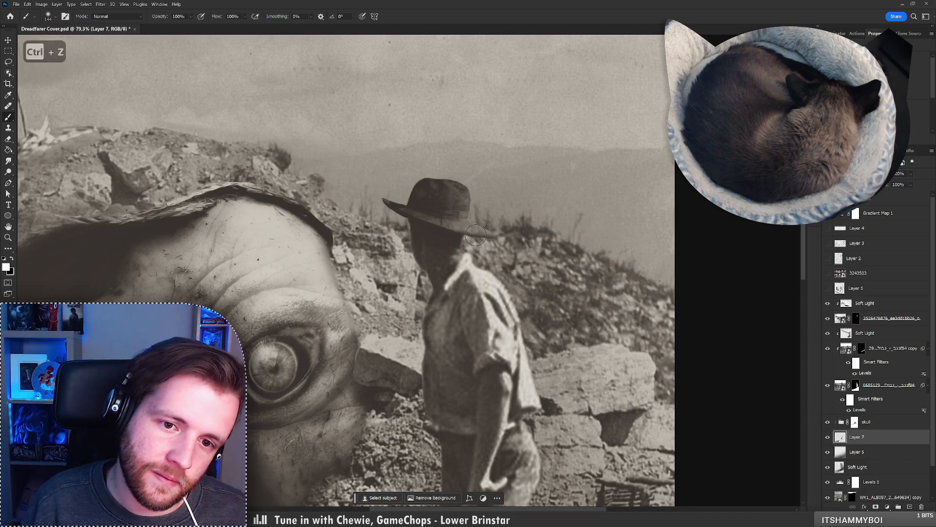
key("x")
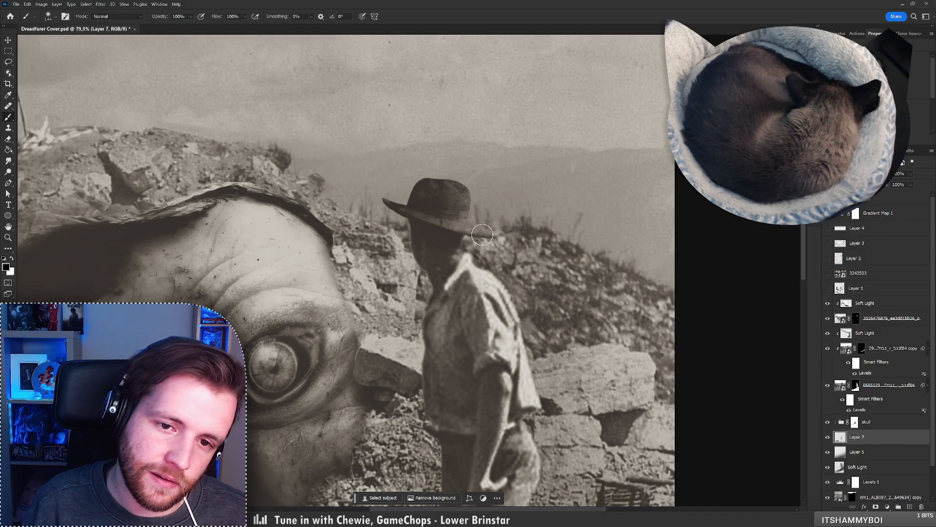
key("z")
mouse_move(458, 249)
left_mouse_down()
mouse_move(342, 248)
mouse_move(503, 239)
left_mouse_up()
key("b")
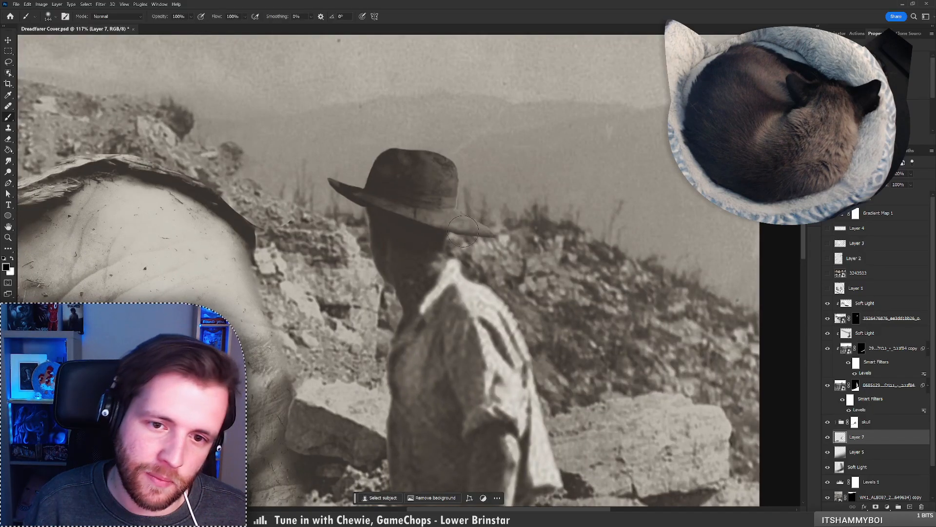
key("ctrl+z")
key("x")
key("ctrl+z")
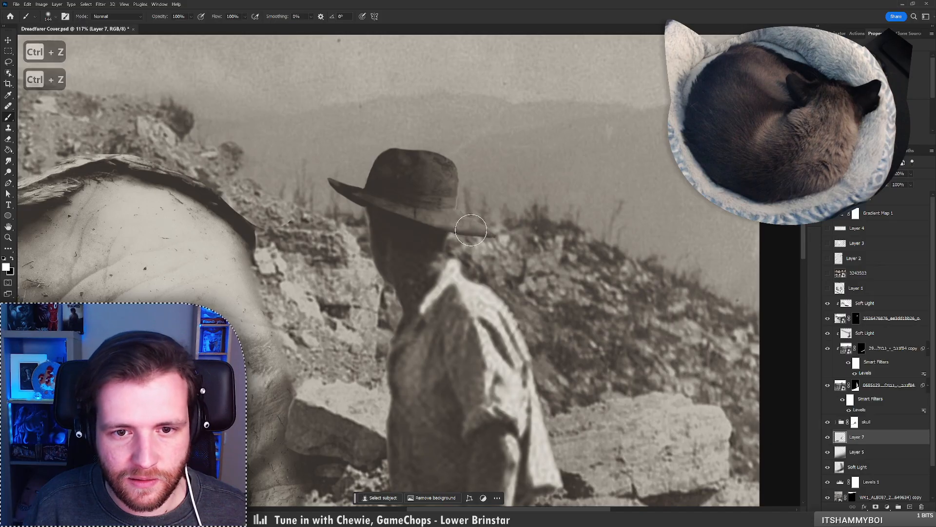
Switch to a hard round brush at 12 px and 75% hardness and try touching up the brim on the hat's Soft Light layer
left_click(871, 304)
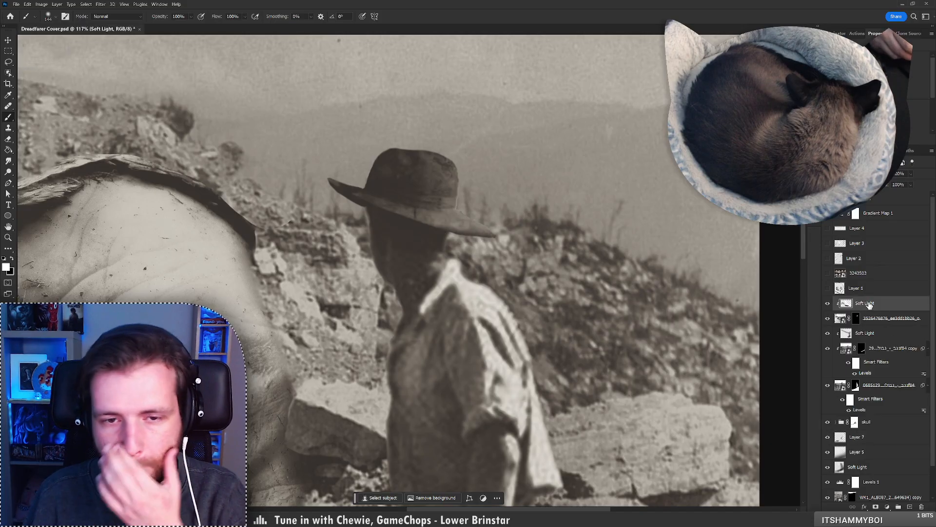
right_click(509, 218)
left_click_drag(526, 202, 519, 202)
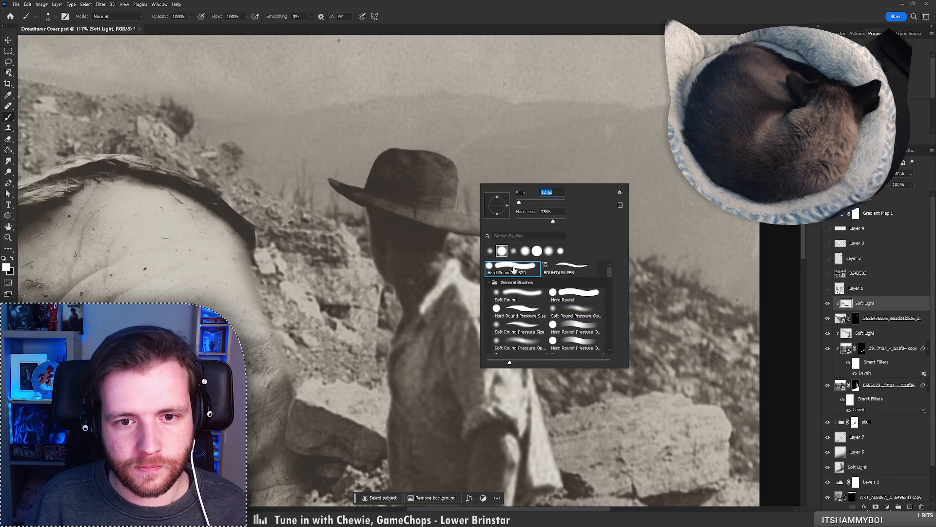
left_click(463, 202)
key("ctrl+z")
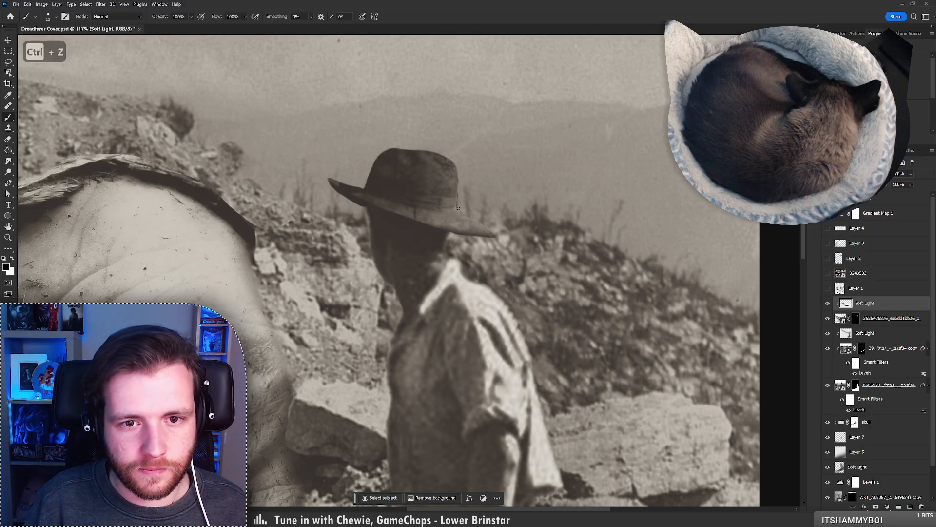
key("ctrl+z")
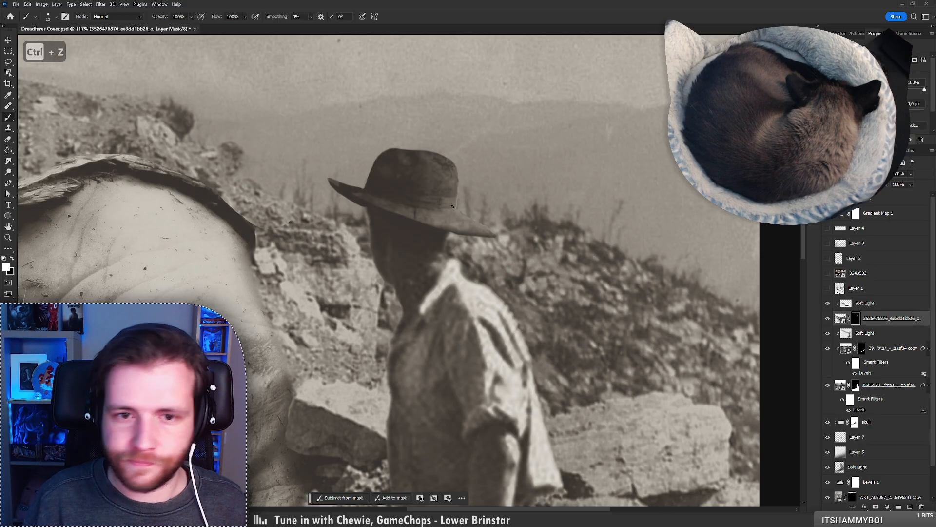
Try revealing more of the hat's back brim by painting on its layer mask with a larger brush
key("bracketright")
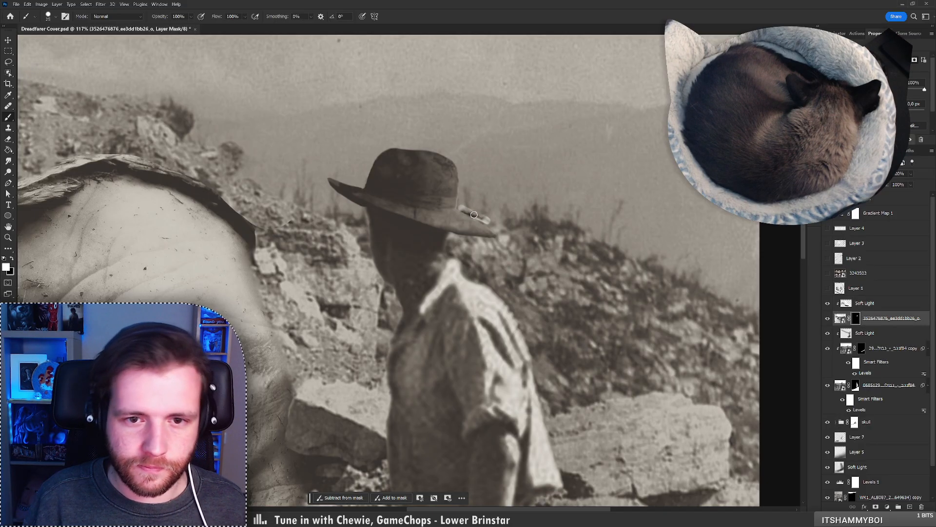
key("ctrl+z")
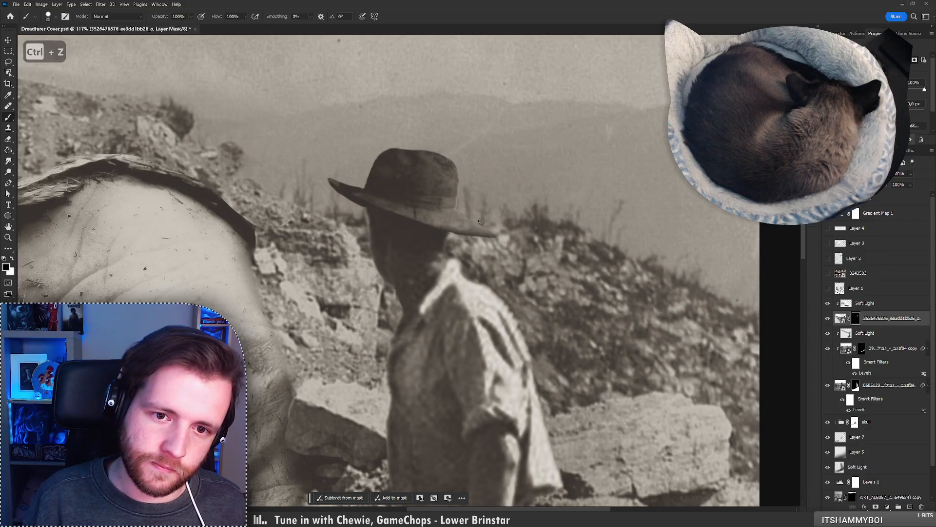
key("ctrl+z")
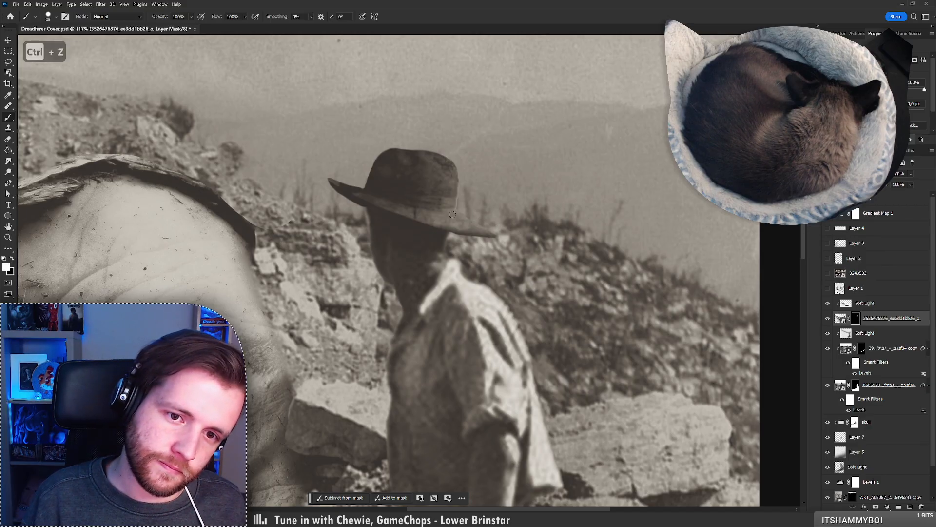
Set the brush to 25 px with 41% hardness, refine the hat's layer mask along the back brim and check the whole composition
right_click(493, 224)
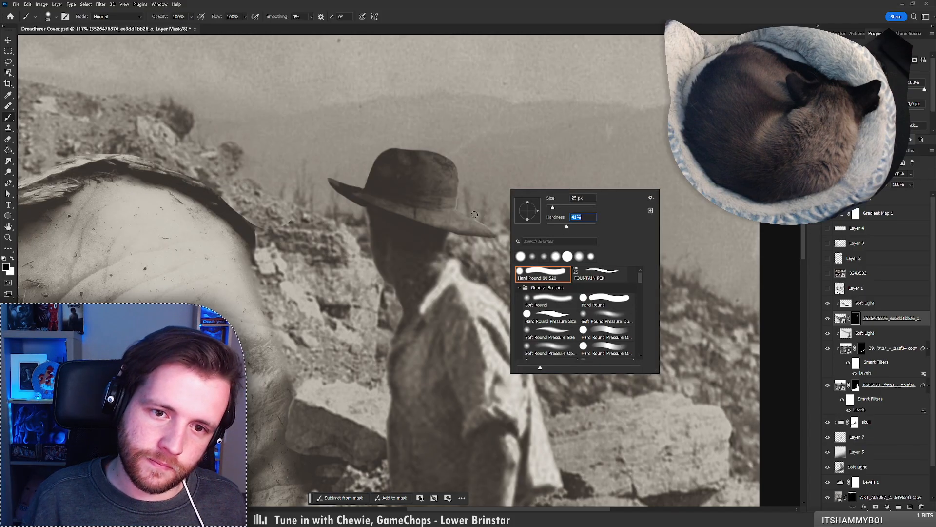
key("Escape")
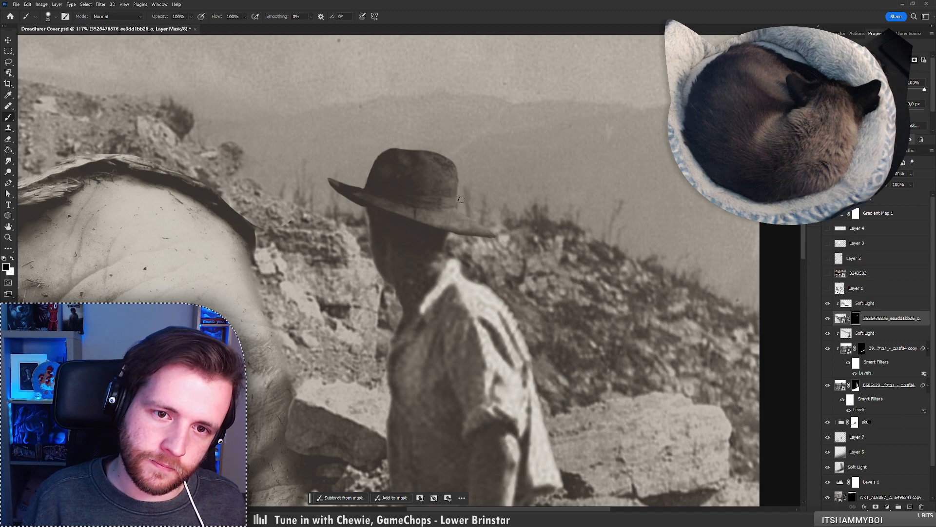
left_click_drag(488, 196, 421, 230)
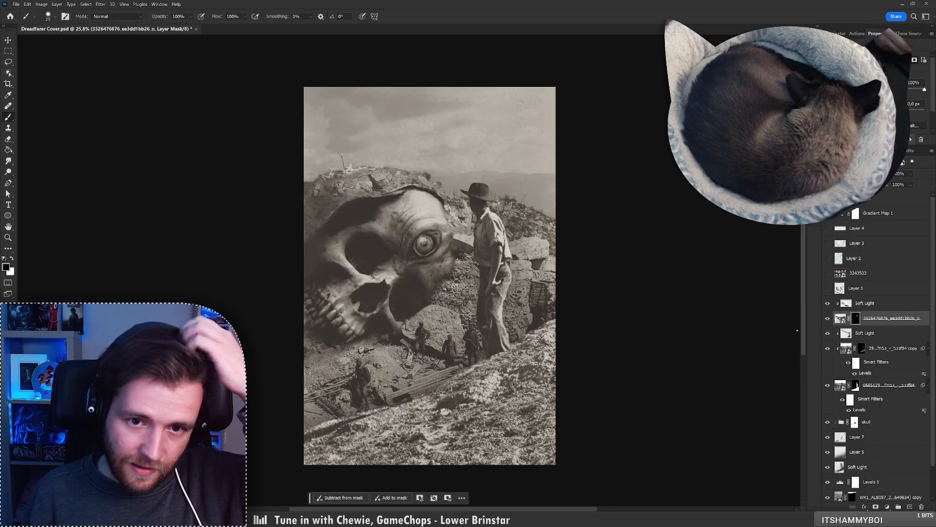
Combine the man, the hat and their clipped shading layers into a single smart object
left_click(872, 307)
left_click(877, 386, "shift")
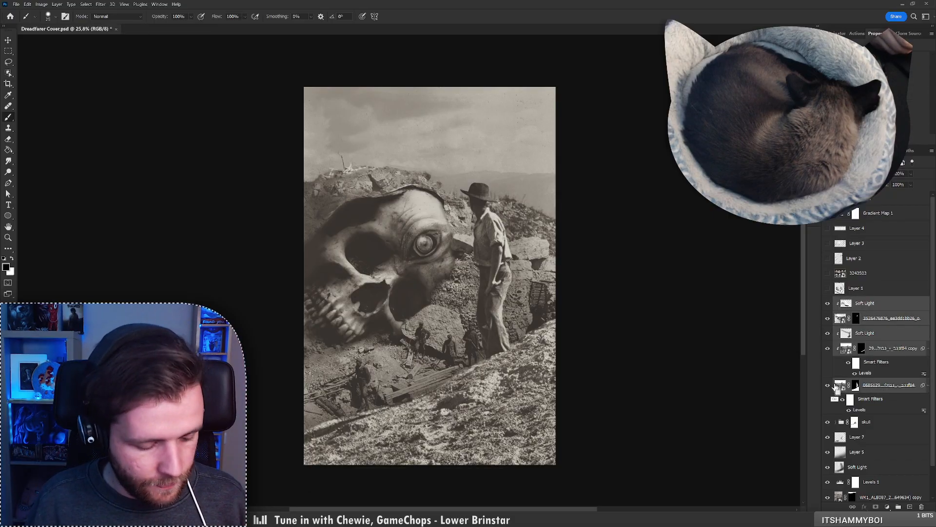
key("ctrl+backslash")
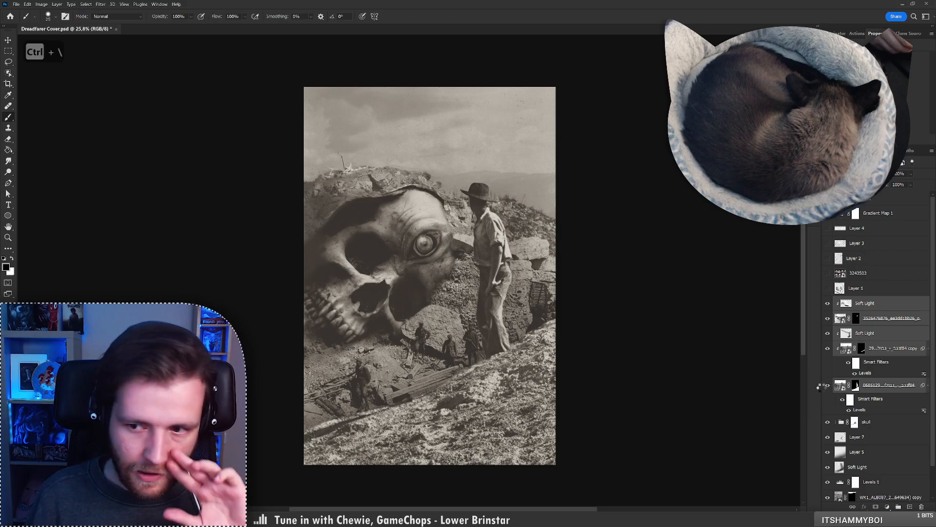
key("ctrl+e")
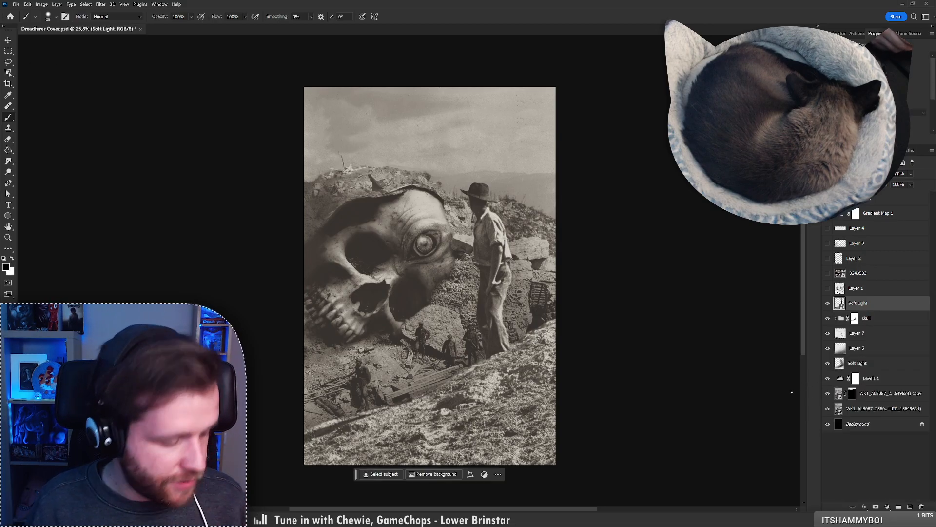
Apply a Gaussian Blur smart filter to the combined man and hat
key("ctrl+shift+g")
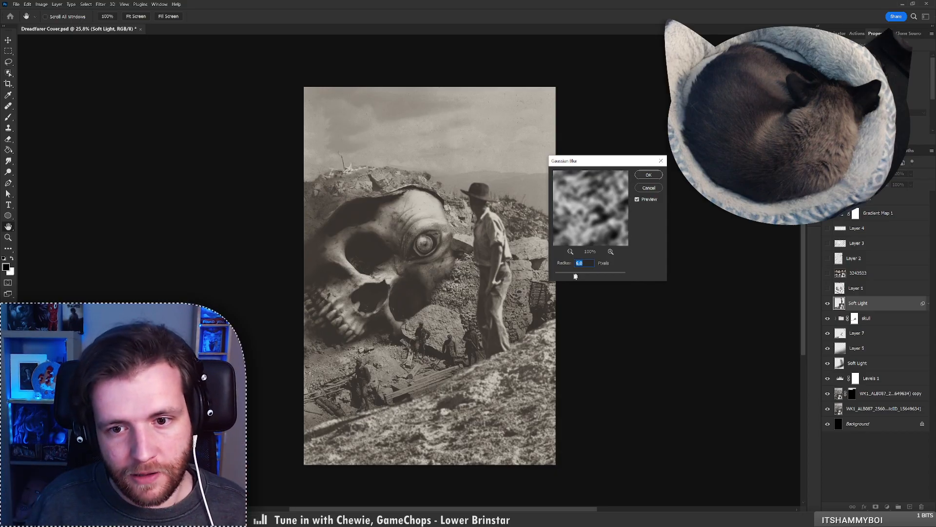
left_click(648, 175)
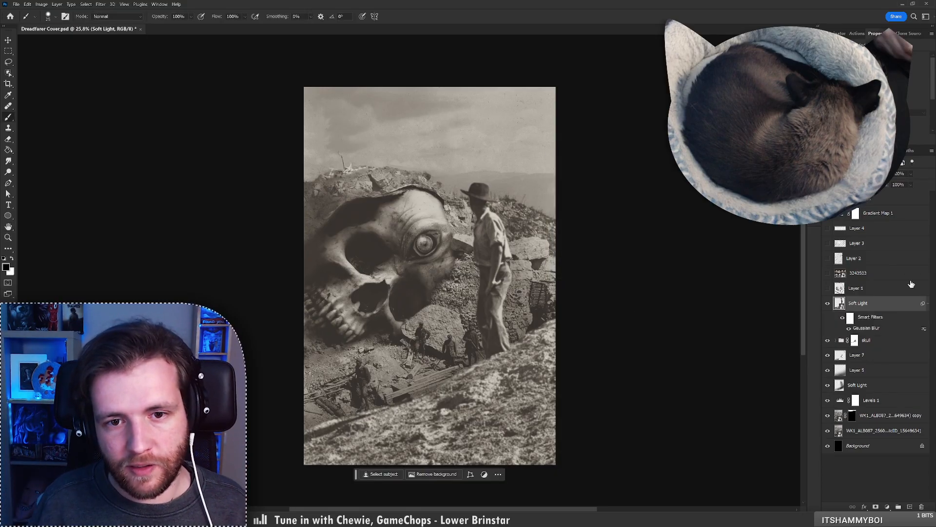
key("b")
Stamp the visible artwork into a new layer above Gradient Map 1 and open it in the Camera Raw filter
left_click(920, 215)
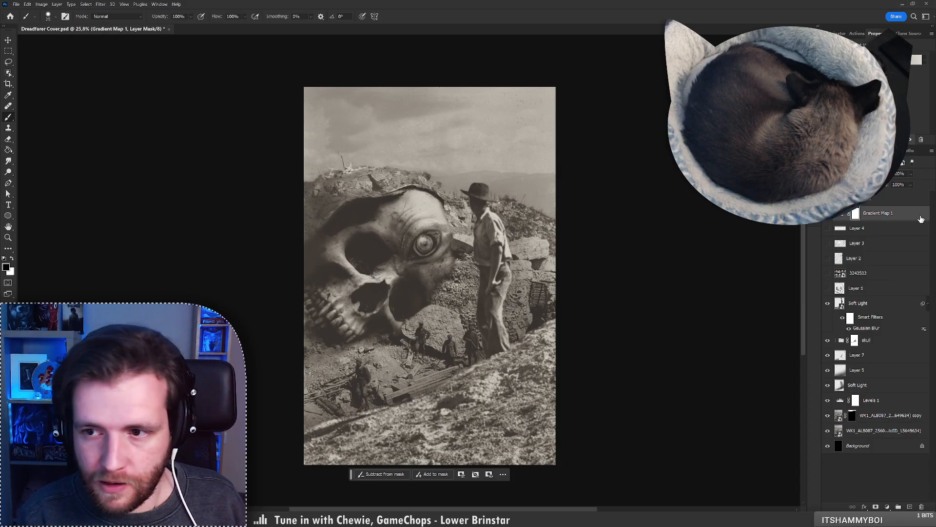
key("ctrl+shift+alt+n")
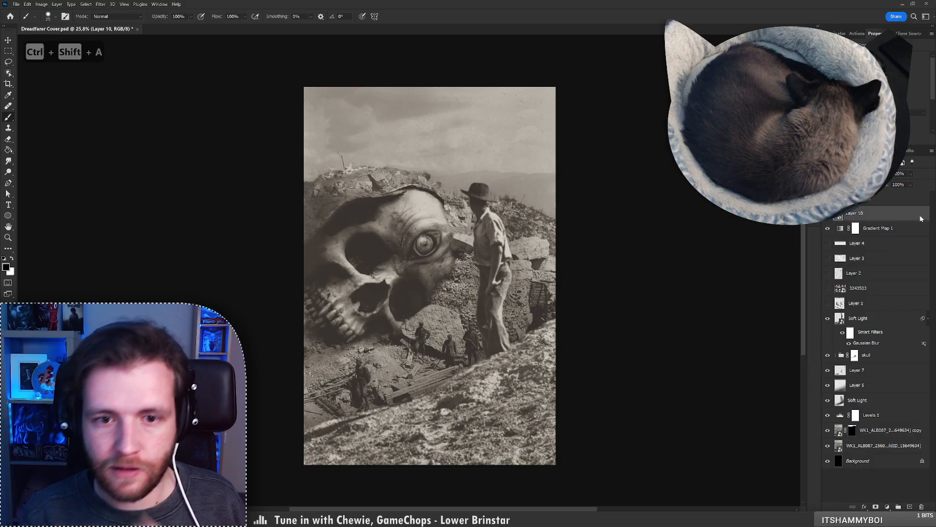
key("ctrl+shift+a")
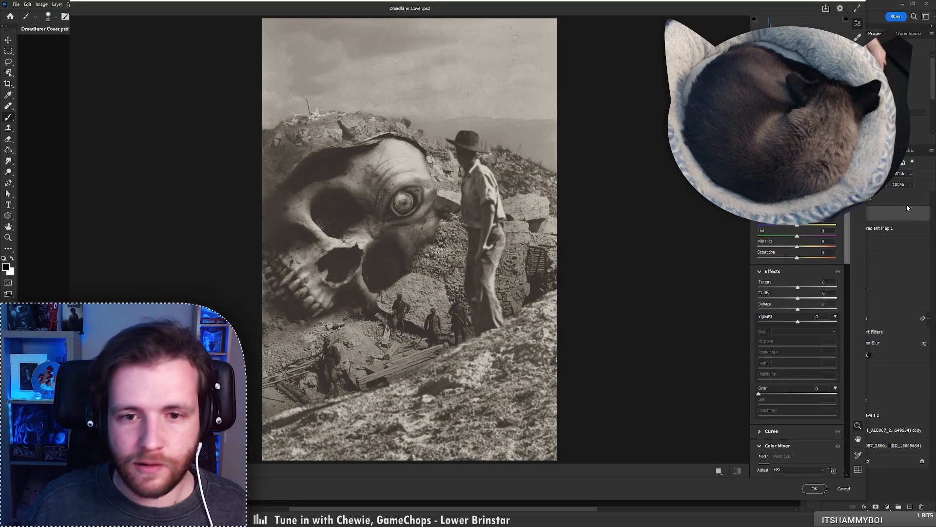
Apply Lens Blur to the merged image and, using the depth visualization, shift the focal range farther into the distance
scroll(796, 391, "down", 10)
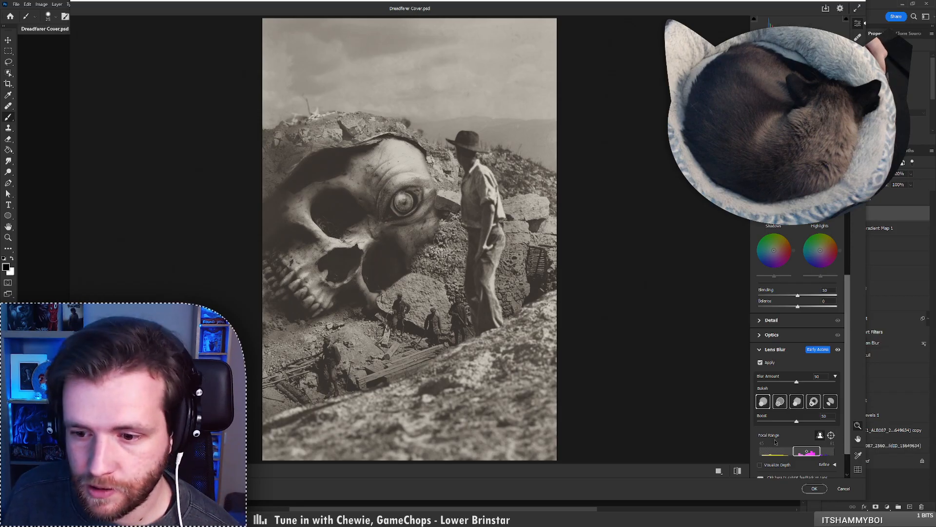
scroll(773, 438, "down", 1)
left_click(761, 422)
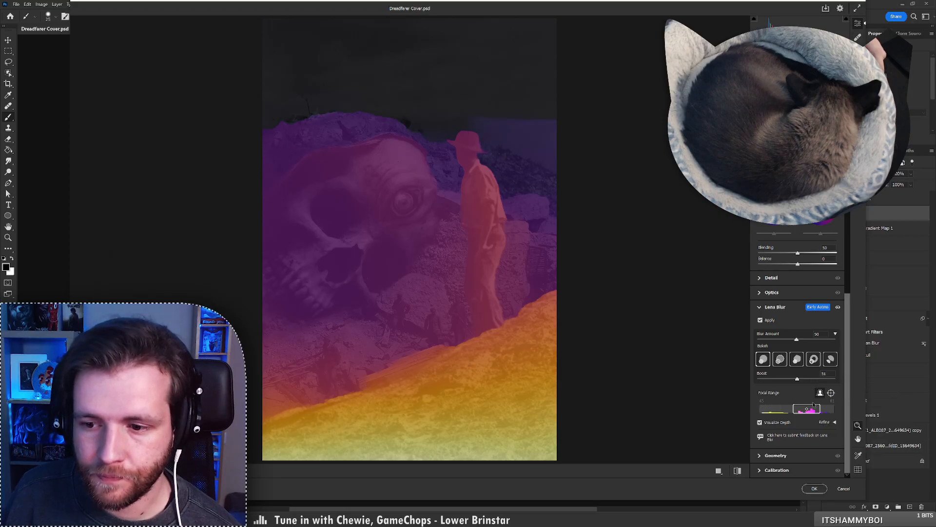
mouse_move(813, 404)
left_mouse_down()
mouse_move(793, 411)
mouse_move(809, 409)
left_mouse_up()
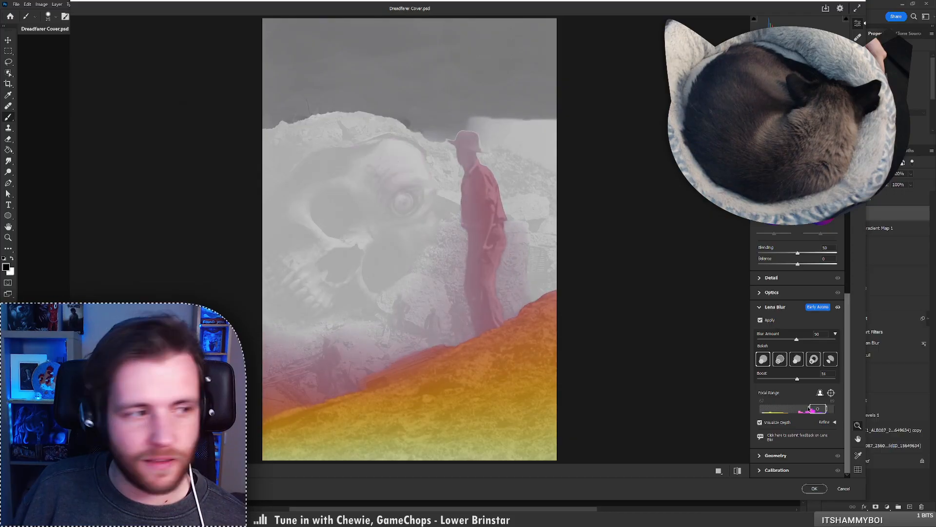
left_click_drag(810, 408, 807, 409)
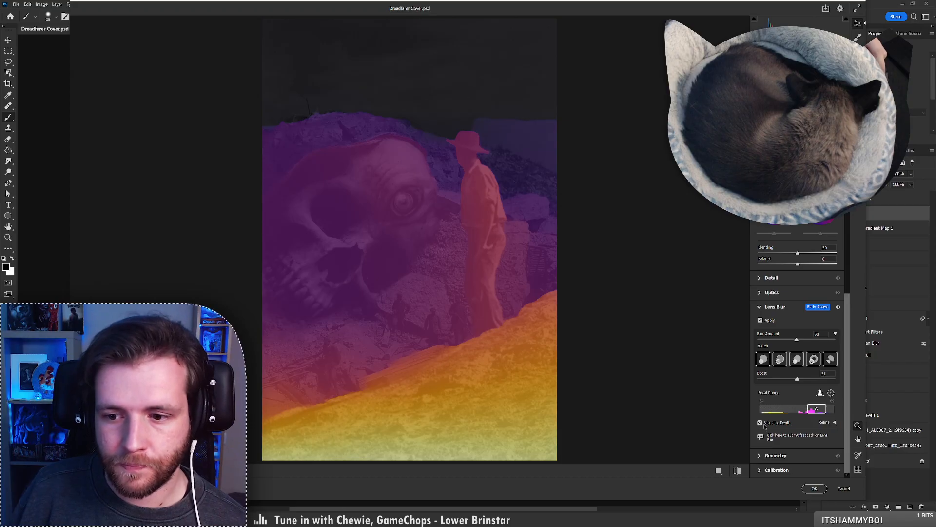
left_click(761, 422)
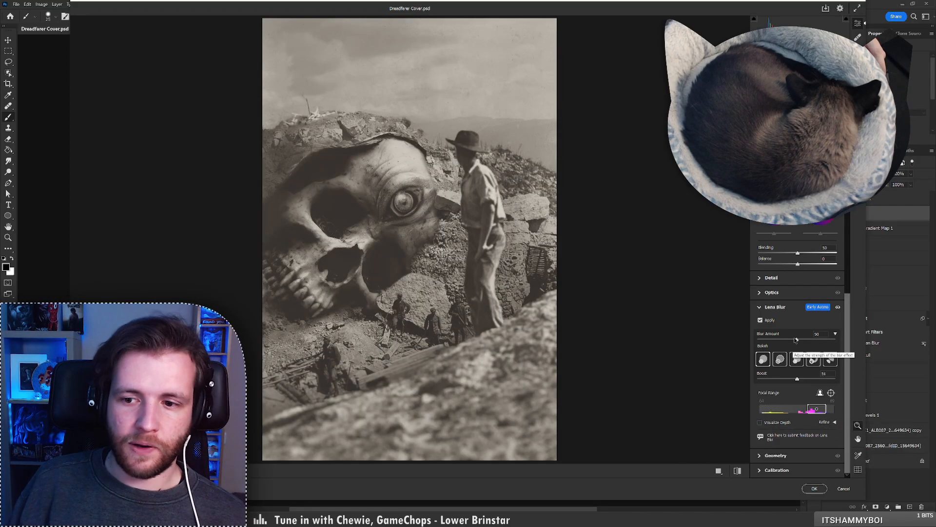
Try several Lens Blur strengths, set the blur amount to 51, compare before and after, and commit the Camera Raw filter
left_click_drag(797, 339, 789, 339)
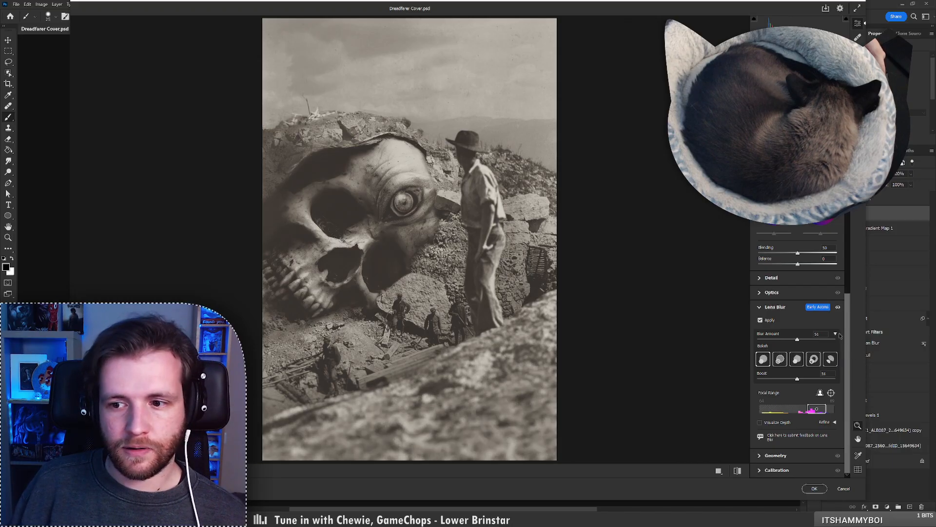
left_click(835, 333)
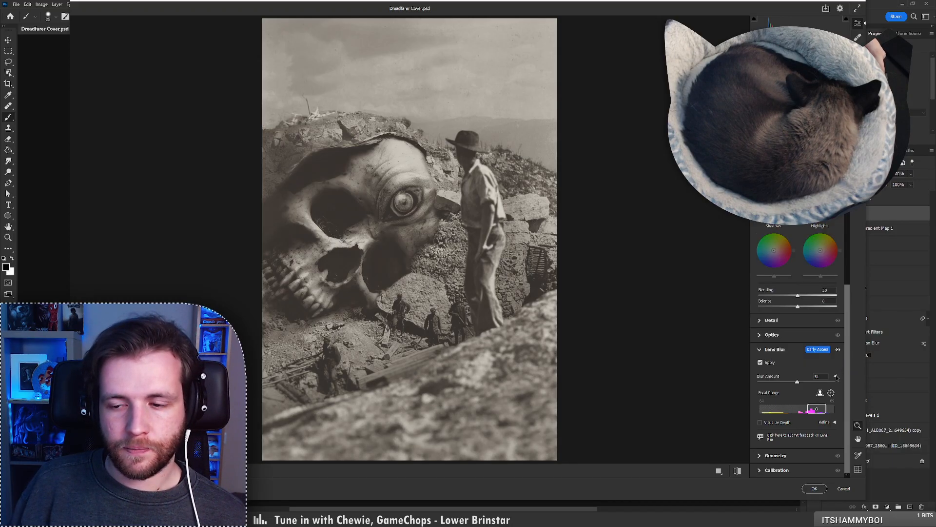
left_click(836, 376)
scroll(798, 348, "down", 1)
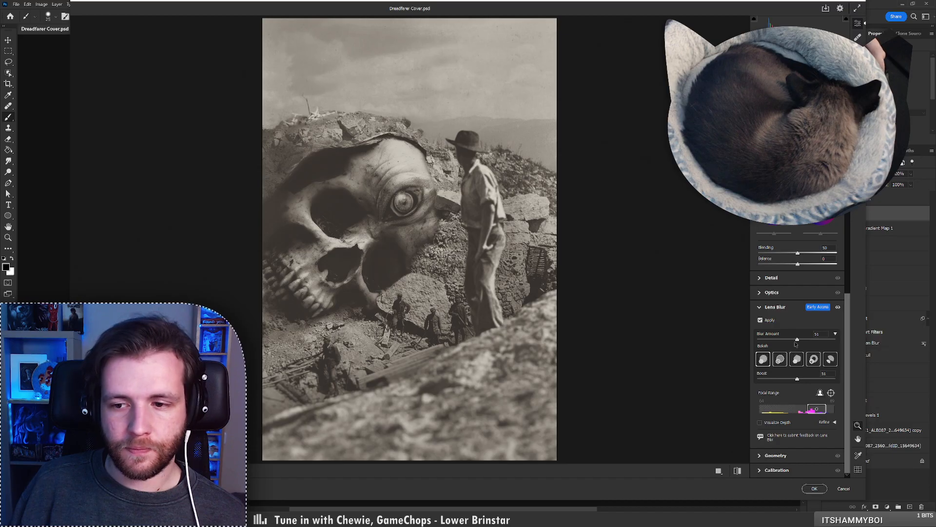
left_click_drag(807, 340, 741, 343)
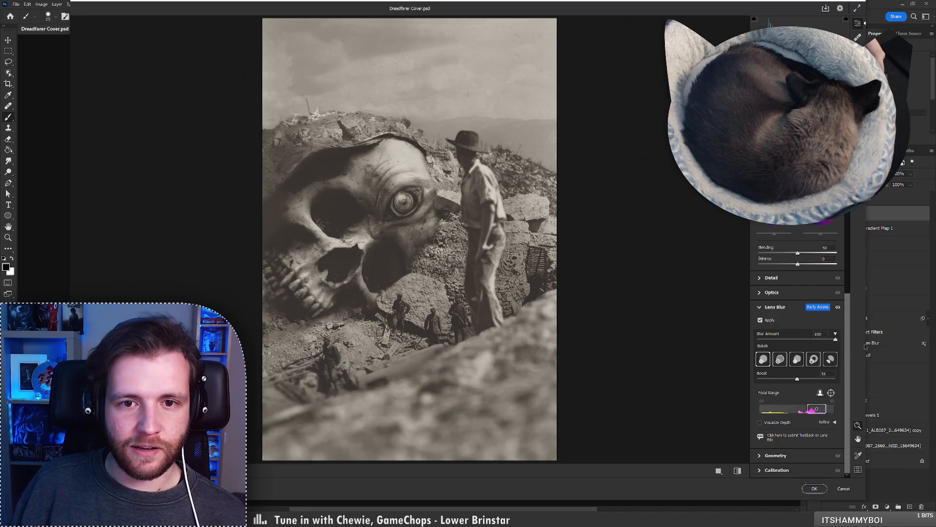
left_click_drag(828, 341, 833, 343)
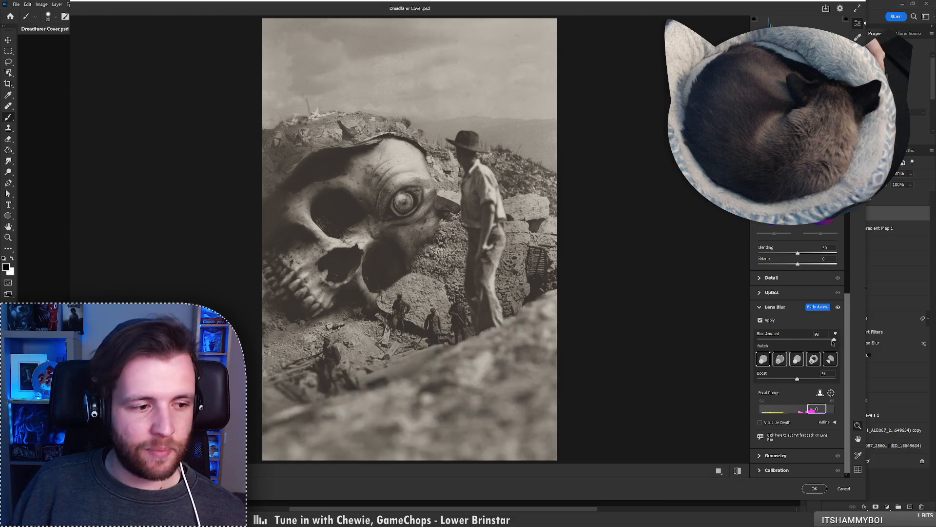
left_click_drag(742, 346, 791, 345)
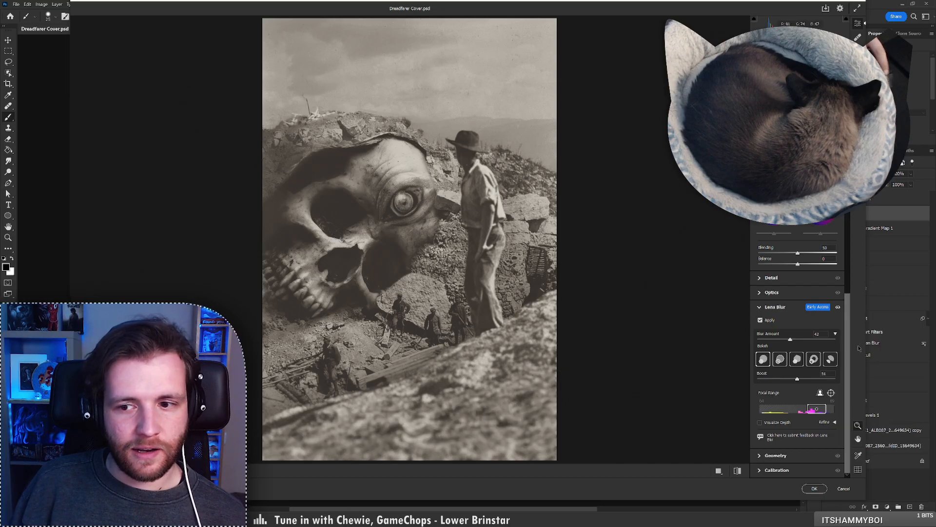
mouse_move(791, 339)
left_mouse_down()
mouse_move(846, 338)
mouse_move(796, 345)
left_mouse_up()
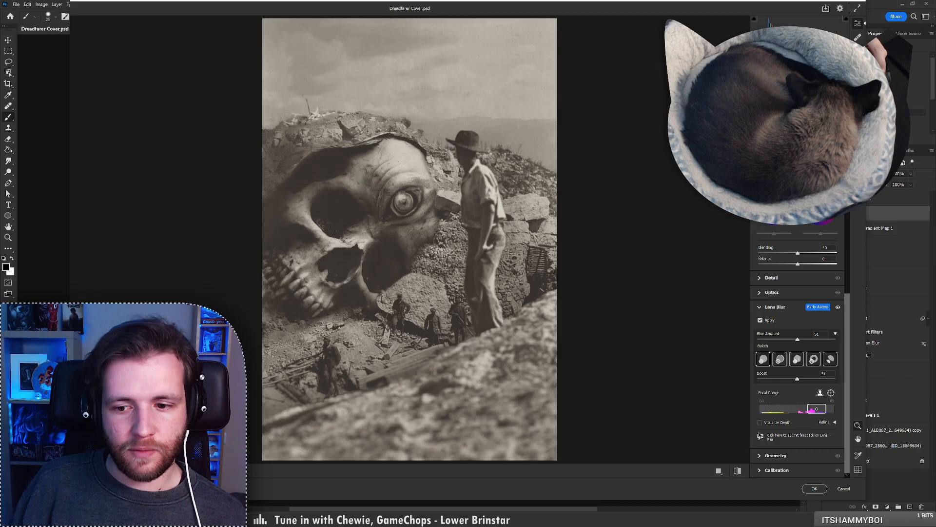
left_click(737, 471)
left_click(737, 471)
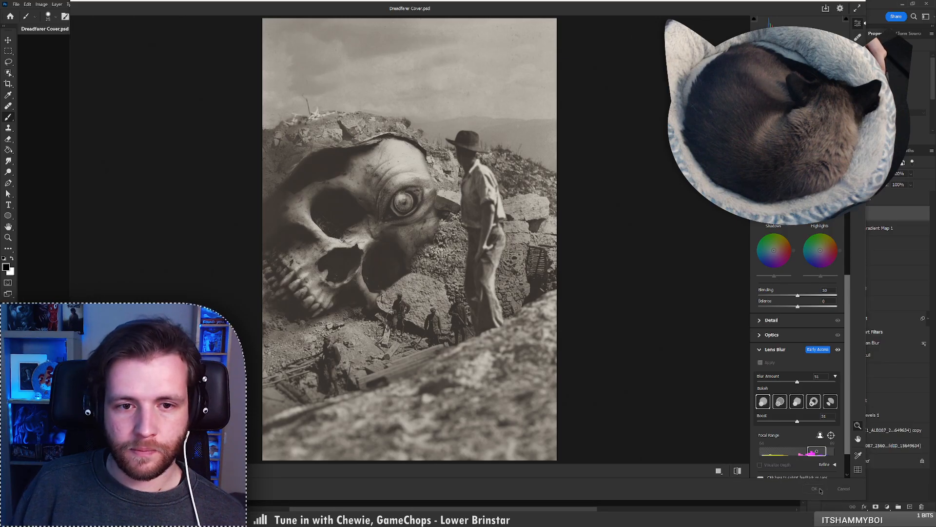
left_click(815, 488)
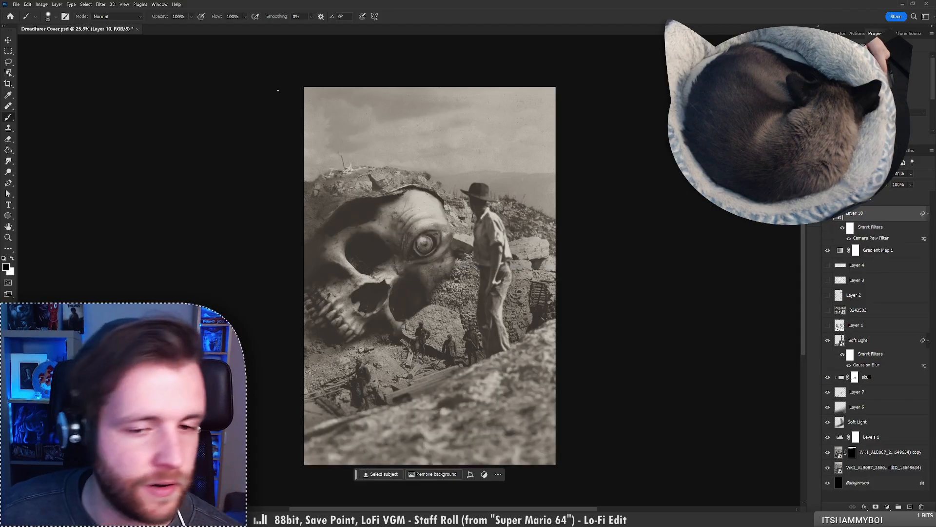
Open Neural Filters for the stamped layer, enlarge the filter list and enable Depth Blur
left_click(100, 5)
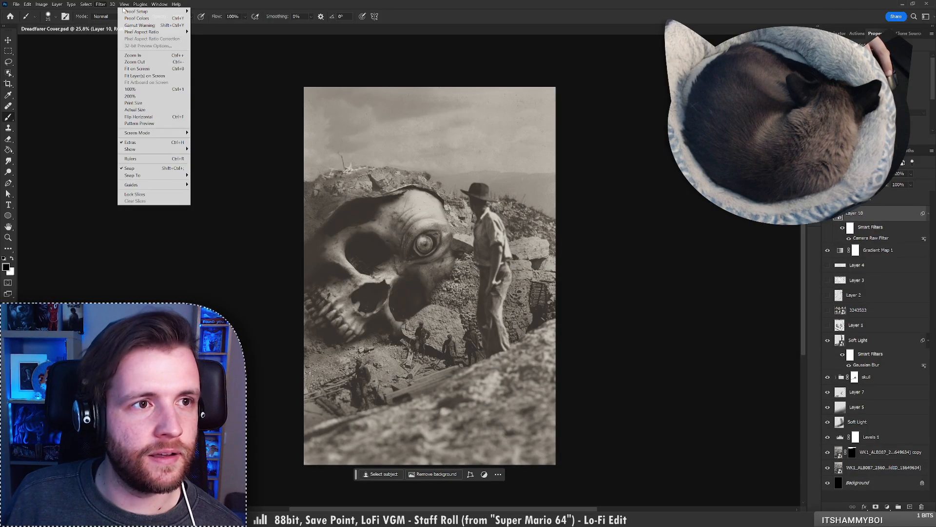
mouse_move(105, 6)
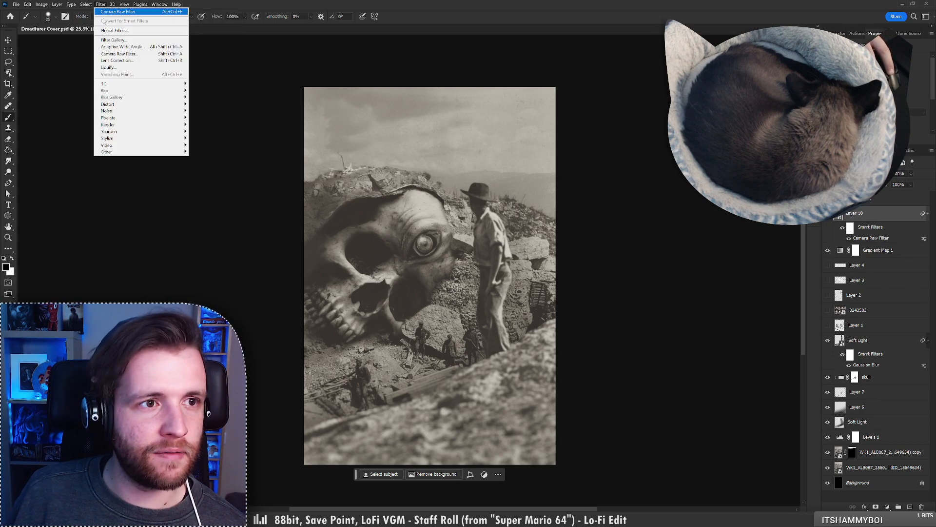
left_click(110, 27)
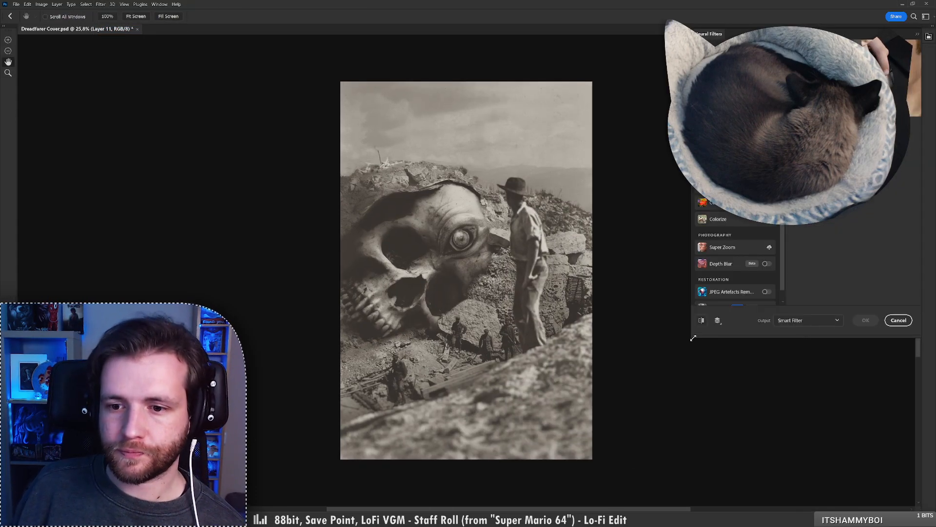
left_click_drag(692, 337, 650, 410)
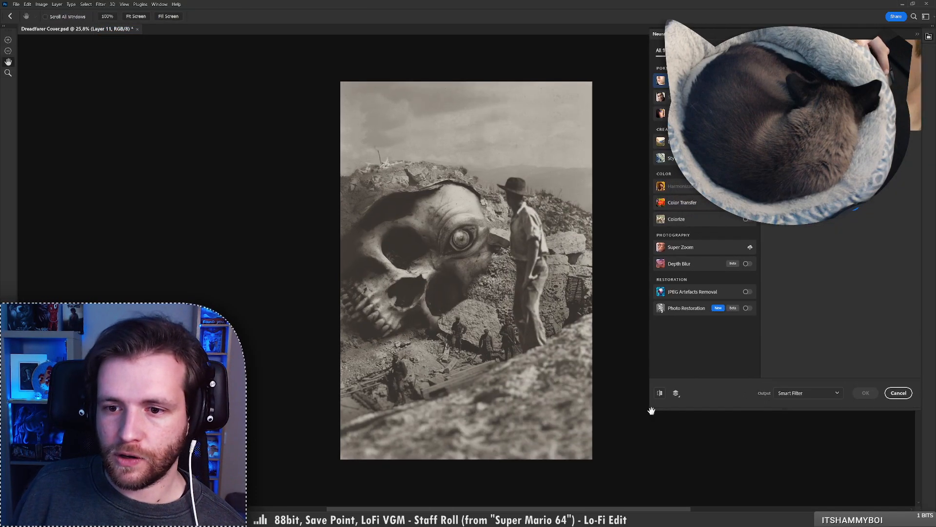
left_click(699, 271)
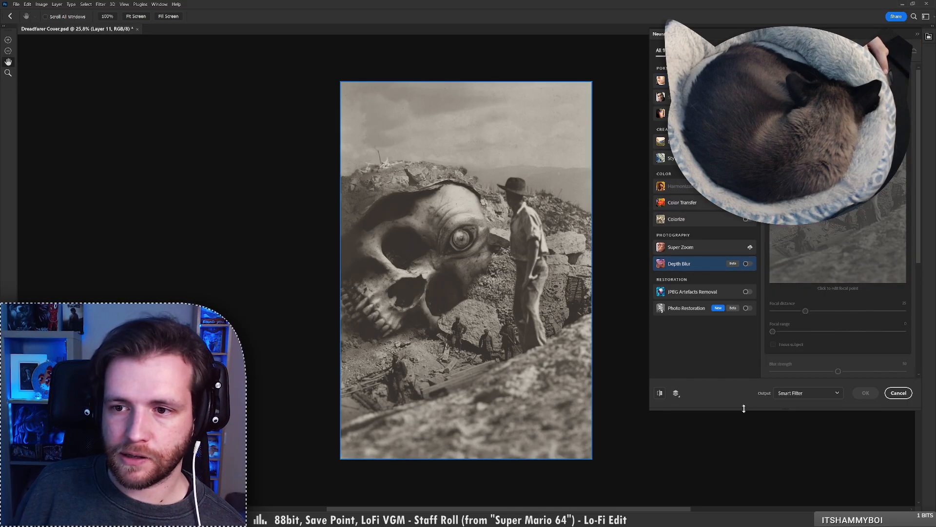
left_click(747, 264)
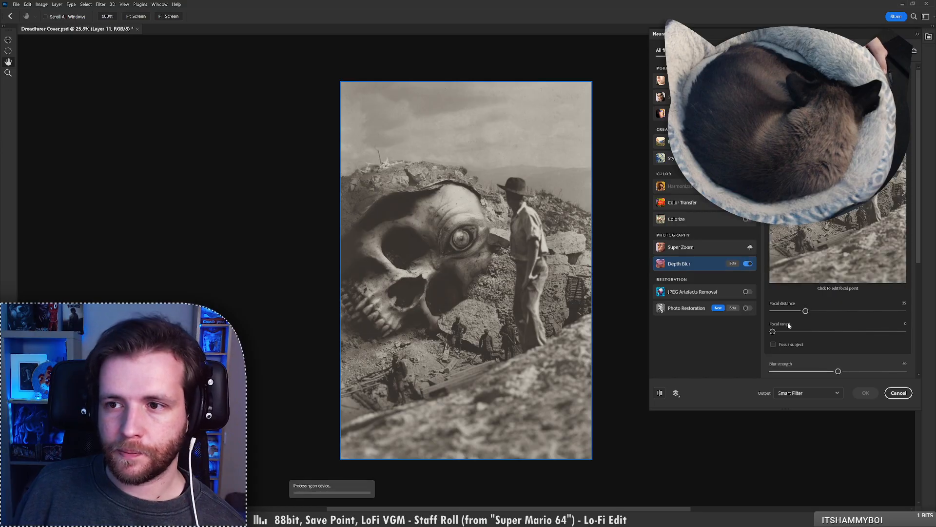
Preview Depth Blur's depth map on its own, then restore the blurred image preview
scroll(875, 357, "down", 4)
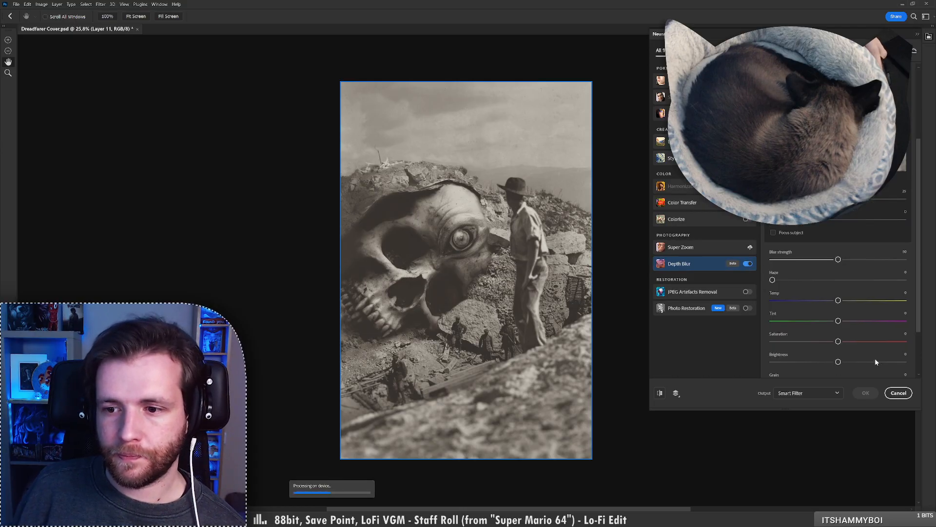
left_click(773, 331)
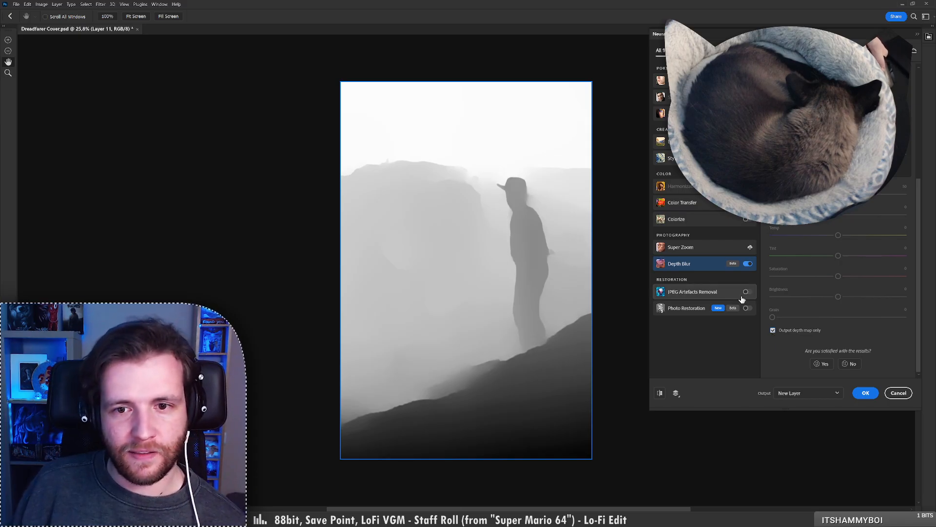
left_click(773, 331)
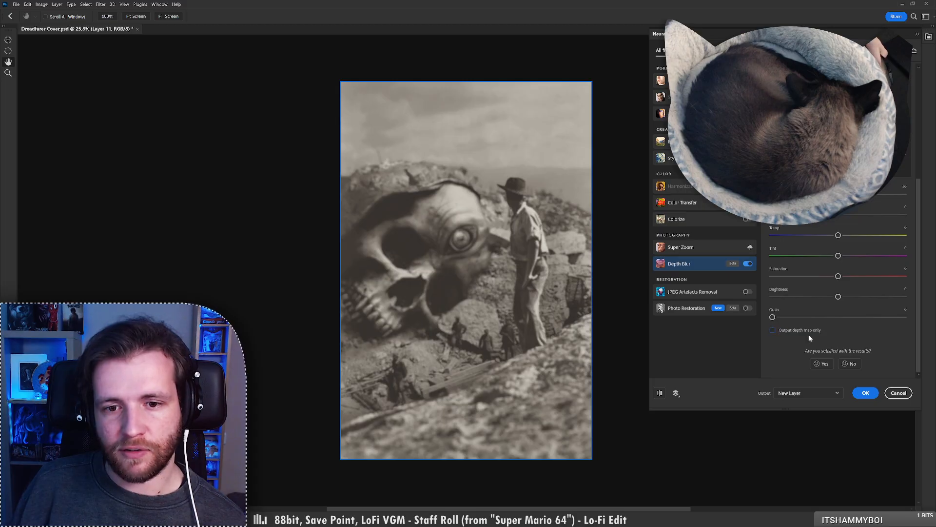
Set a Depth Blur focal point, reduce the blur strength to about 25 and apply the result as a smart filter
scroll(812, 229, "up", 5)
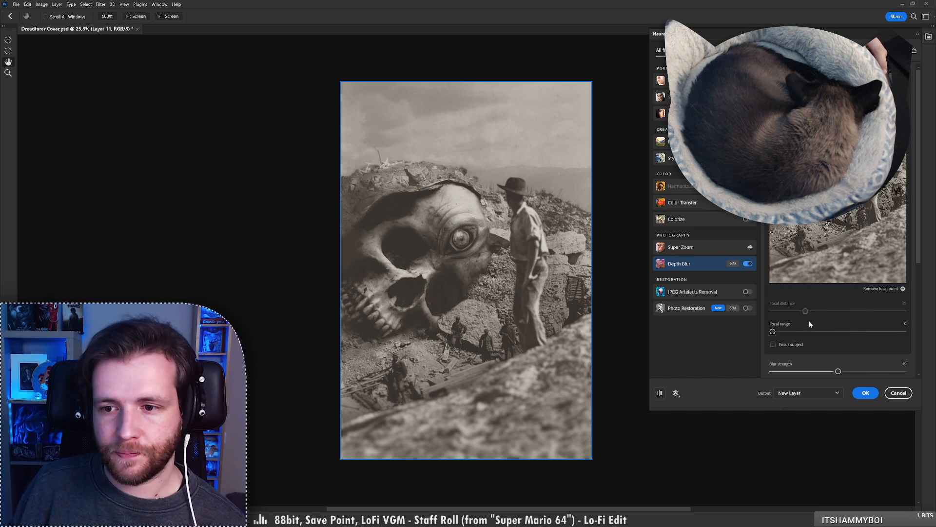
scroll(810, 320, "down", 3)
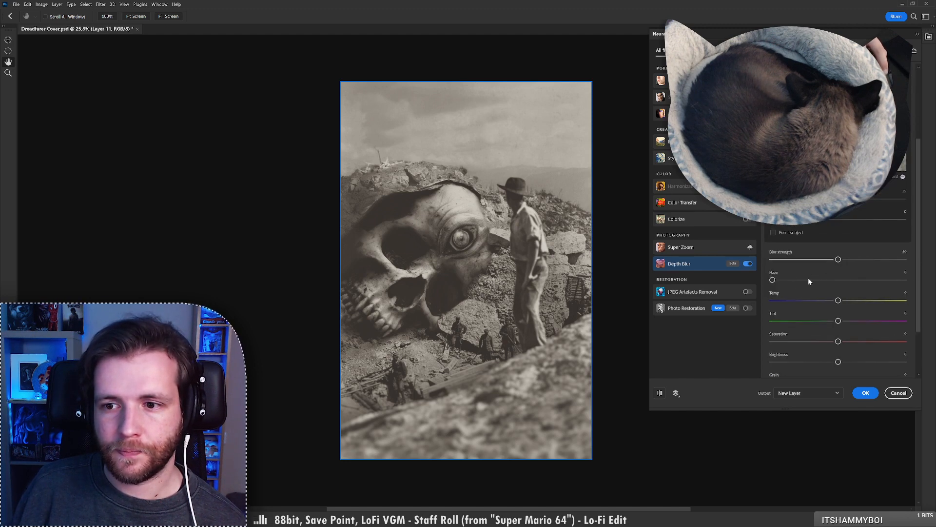
left_click_drag(838, 260, 807, 261)
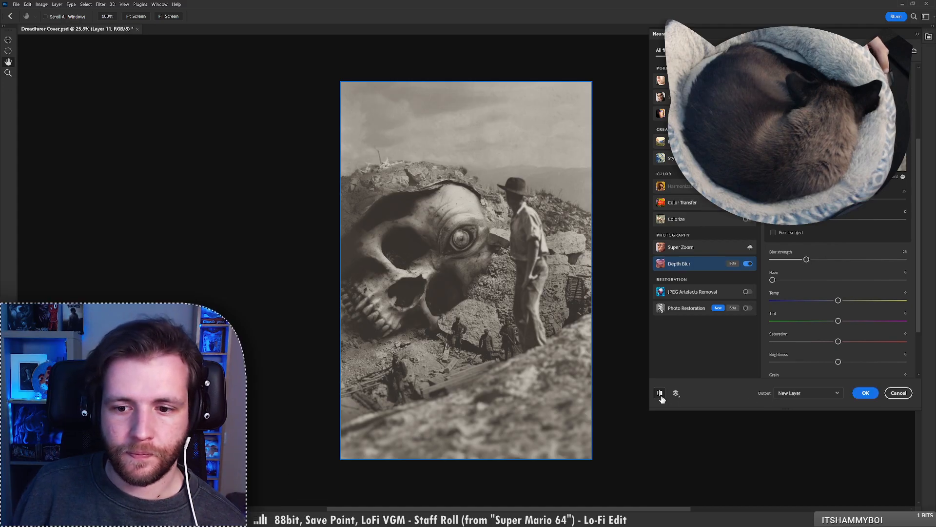
left_click(792, 392)
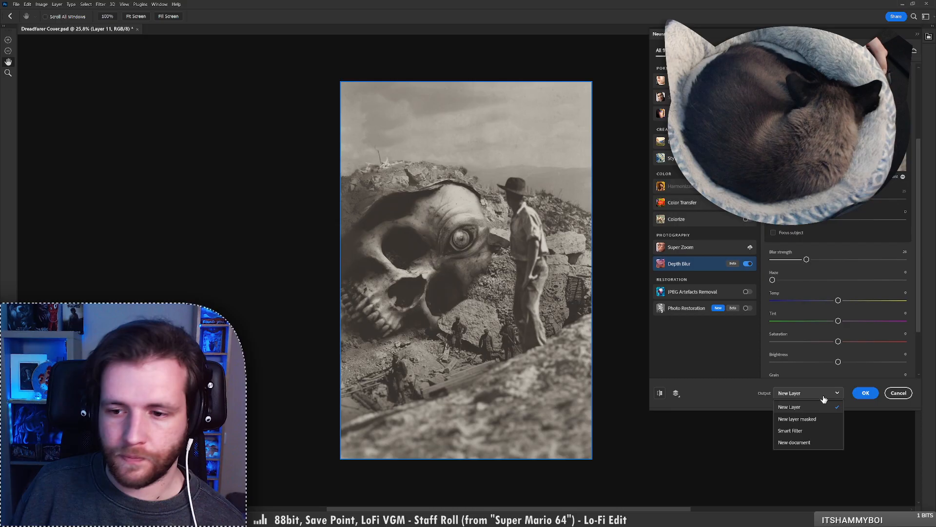
left_click(805, 432)
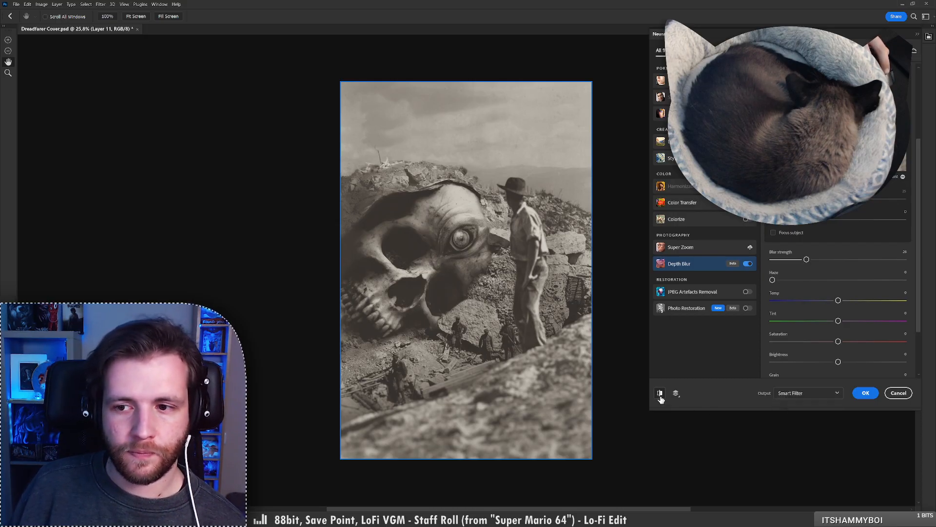
left_click(871, 393)
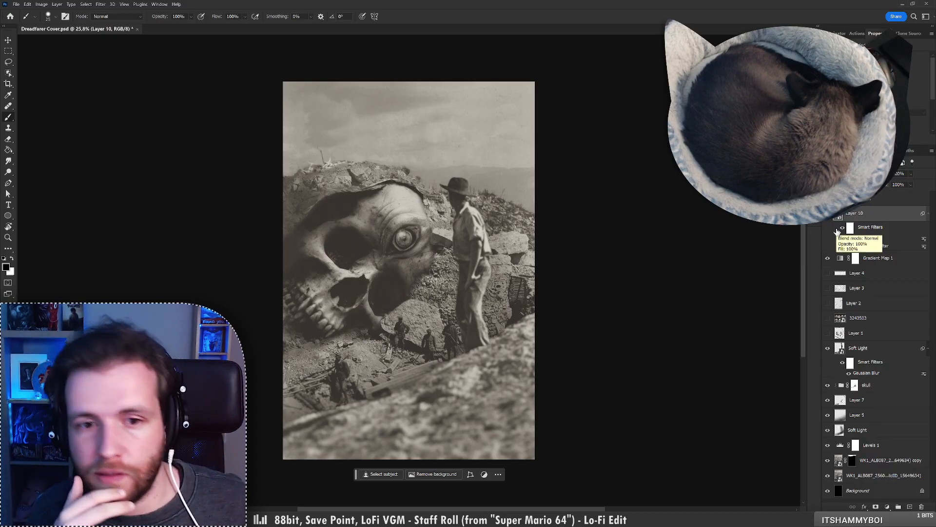
Add a Gaussian Blur smart filter with a 4.0-pixel radius to the stamped Layer 10
key("ctrl+shift+g")
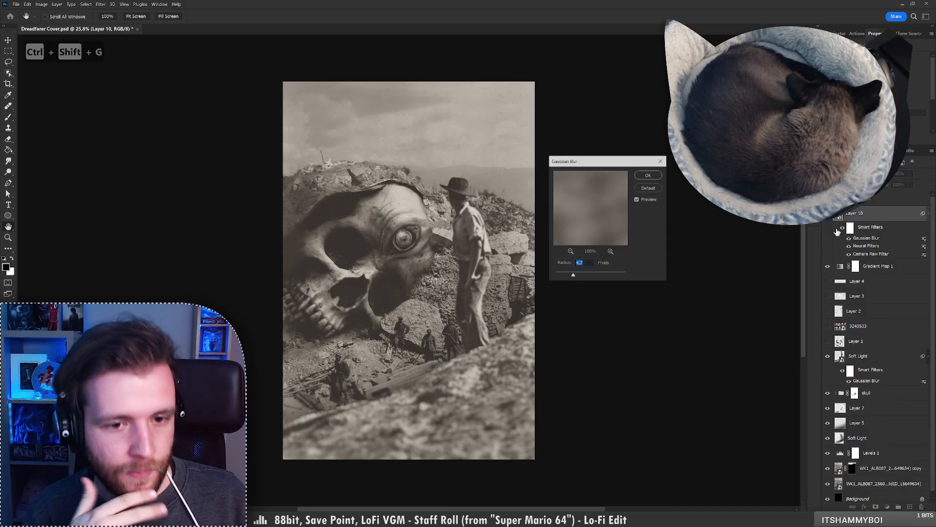
left_click_drag(573, 276, 568, 276)
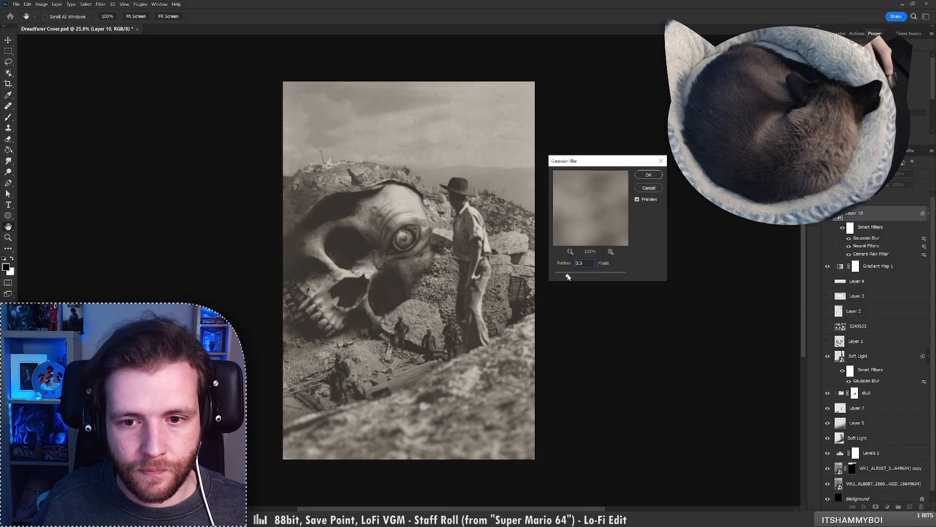
left_click(649, 175)
key("b")
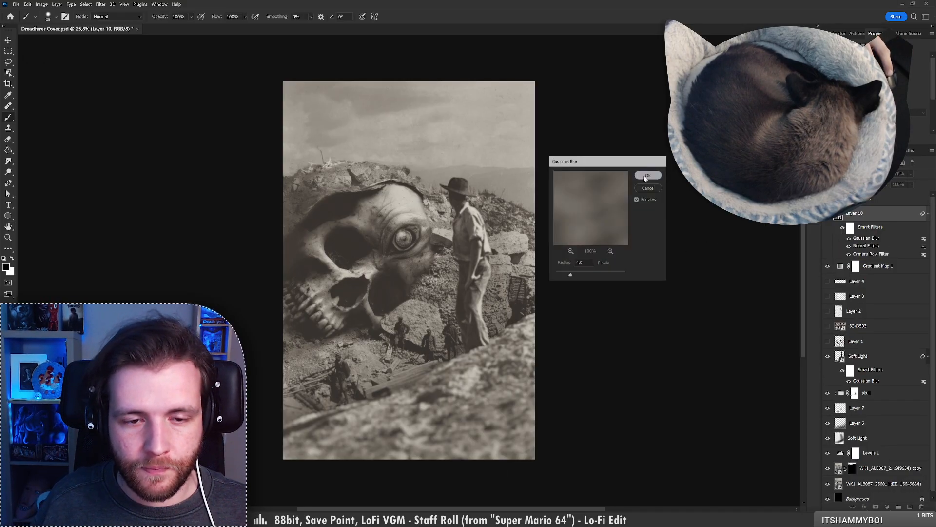
Add a Smart Sharpen smart filter to Layer 10, accepting its current settings
left_click(101, 4)
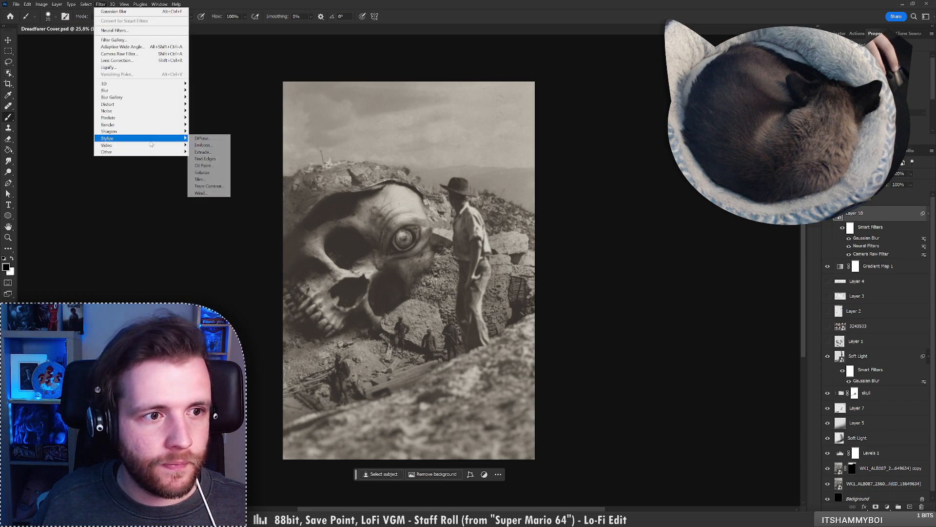
mouse_move(155, 127)
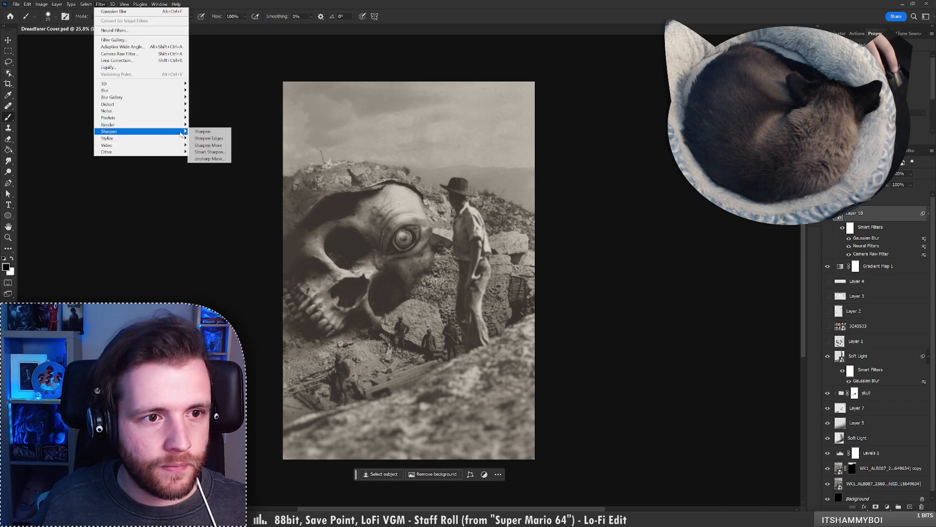
left_click(203, 152)
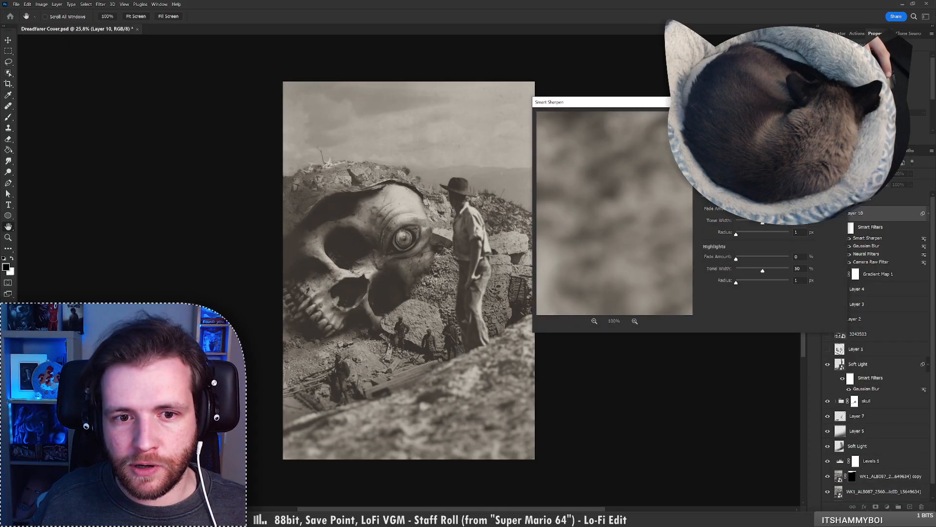
key("Return")
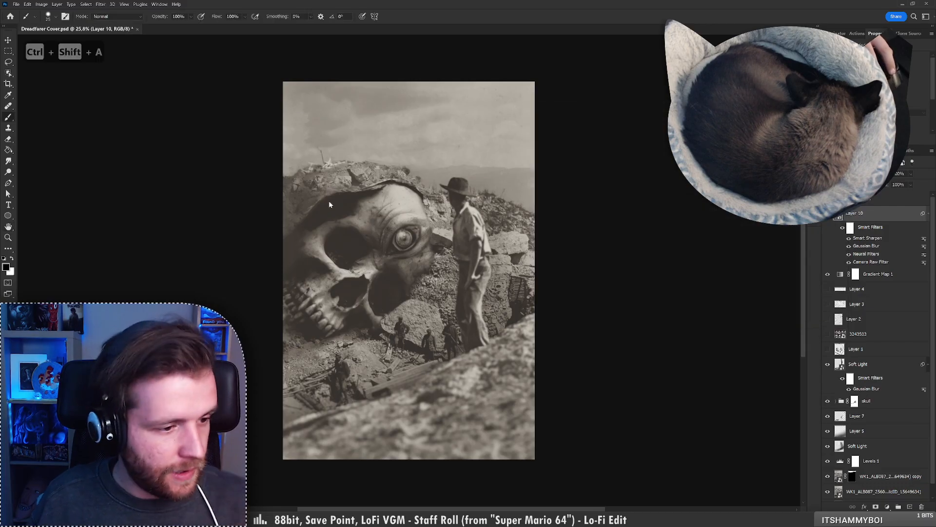
Start a Camera Raw Filter on Layer 10 with Texture +8, Vignette -4 and Grain 56
key("ctrl+shift+a")
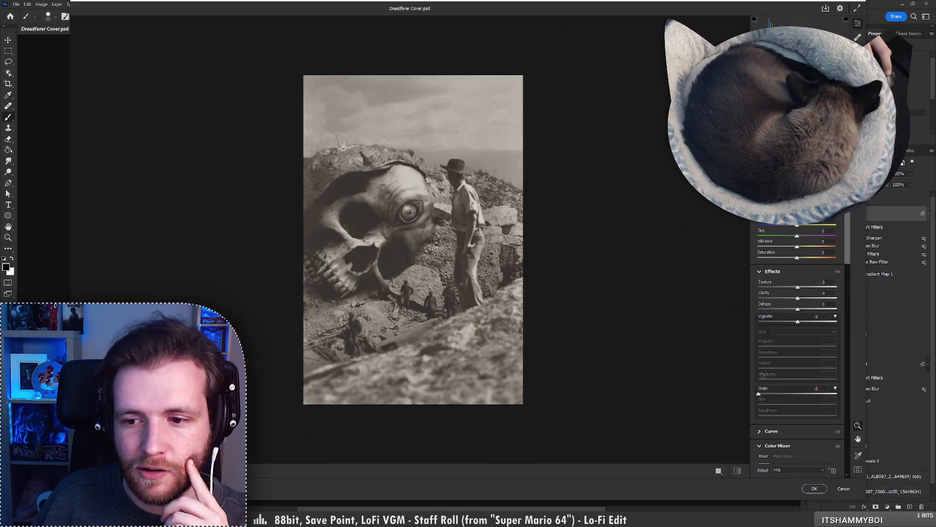
mouse_move(793, 326)
left_mouse_down()
mouse_move(775, 323)
mouse_move(793, 322)
left_mouse_up()
left_click_drag(799, 287, 808, 287)
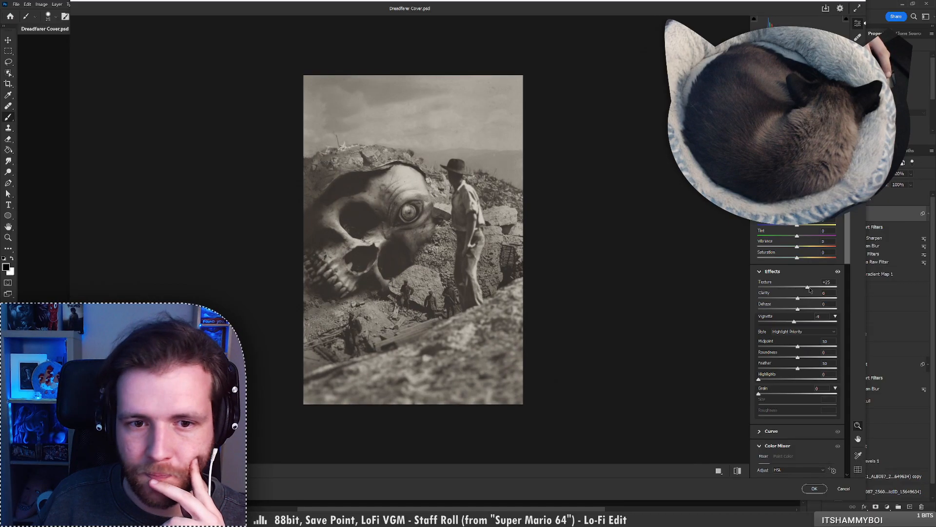
left_click(439, 175)
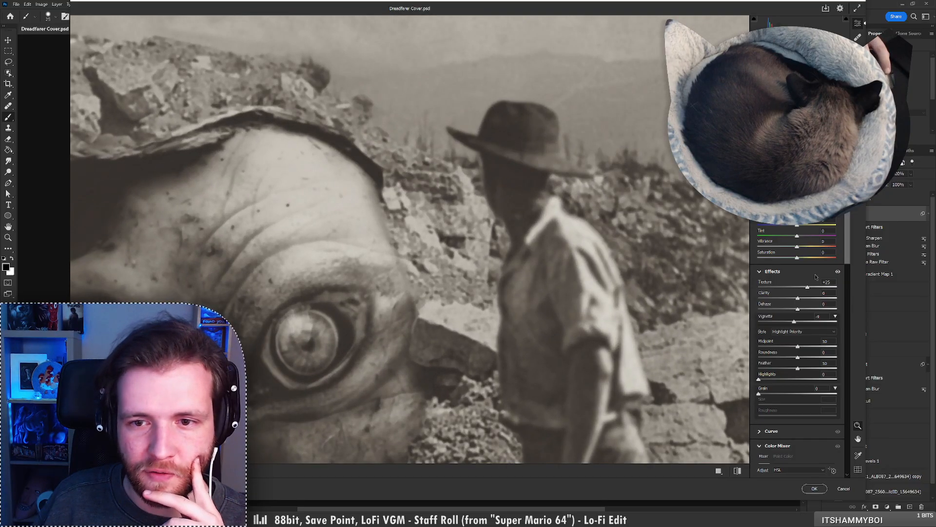
mouse_move(807, 287)
left_mouse_down()
mouse_move(823, 287)
mouse_move(789, 287)
mouse_move(804, 288)
left_mouse_up()
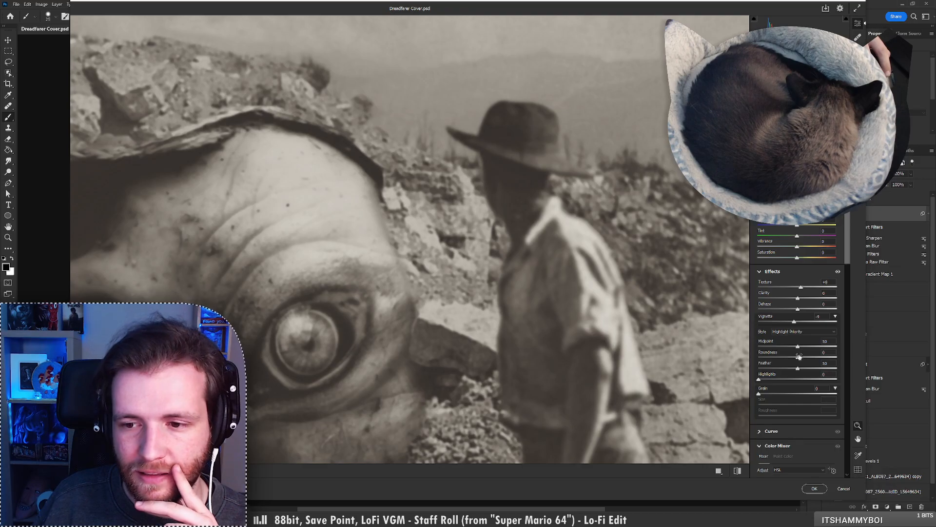
left_click_drag(759, 393, 803, 393)
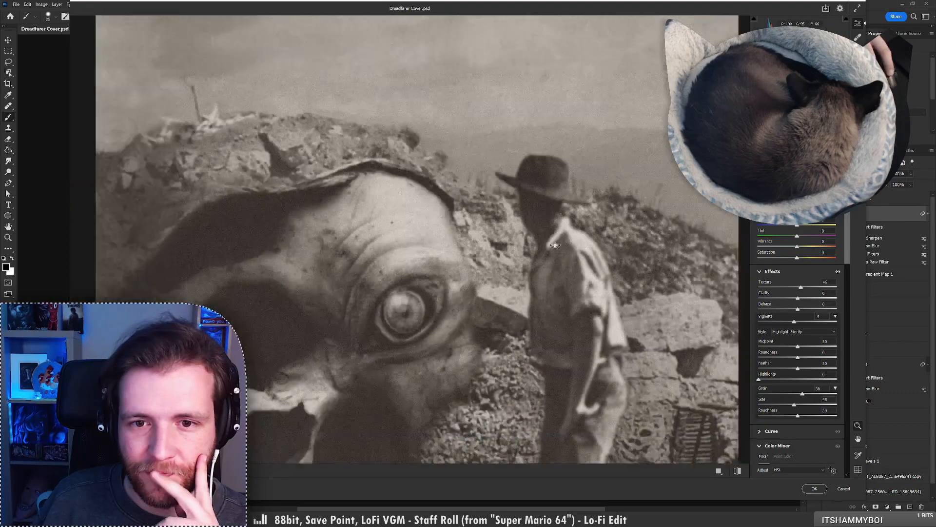
Compare the Camera Raw edits with the default settings, examining the foreground rocks and the whole image
left_click(555, 245)
left_click(610, 332)
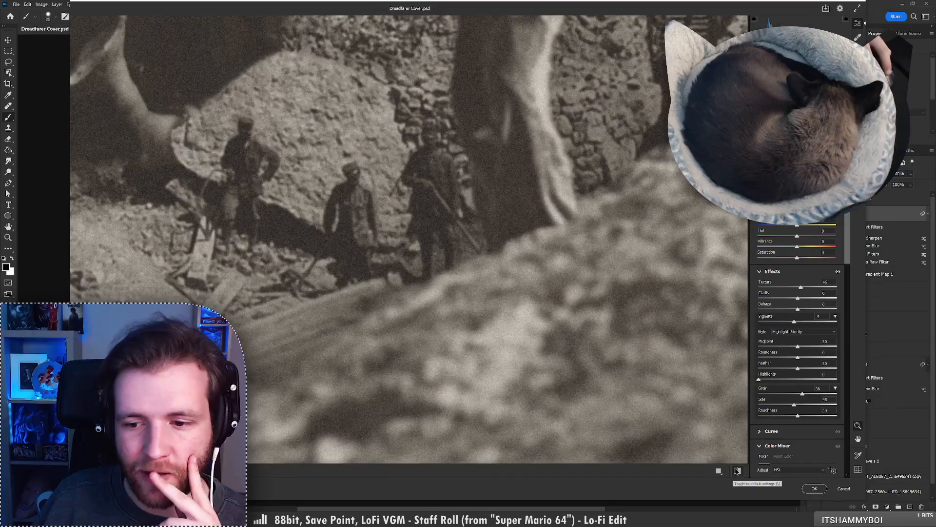
left_click(737, 471)
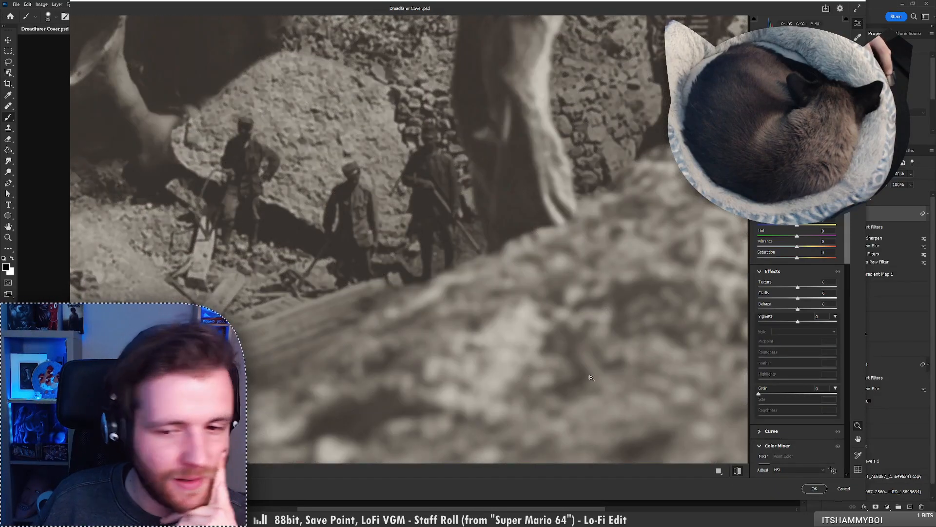
left_click_drag(629, 375, 562, 375)
left_click(561, 375)
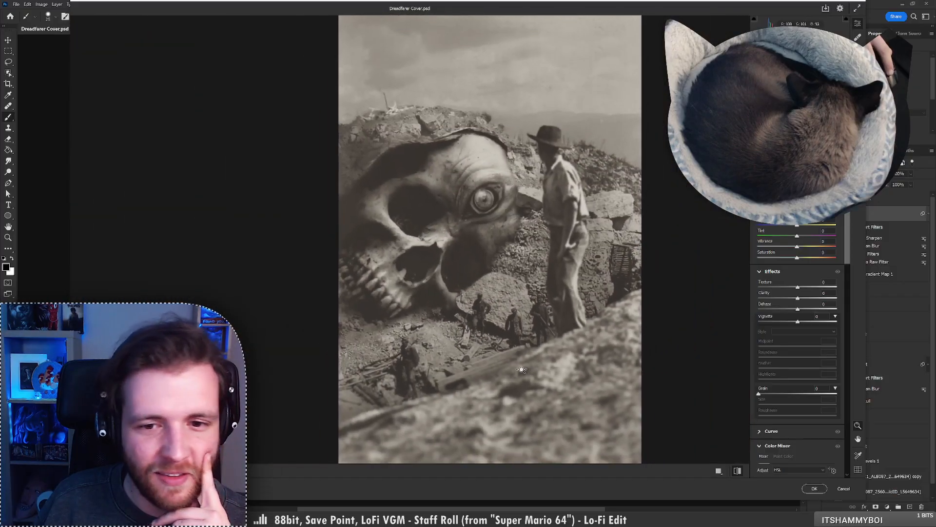
left_click(737, 471)
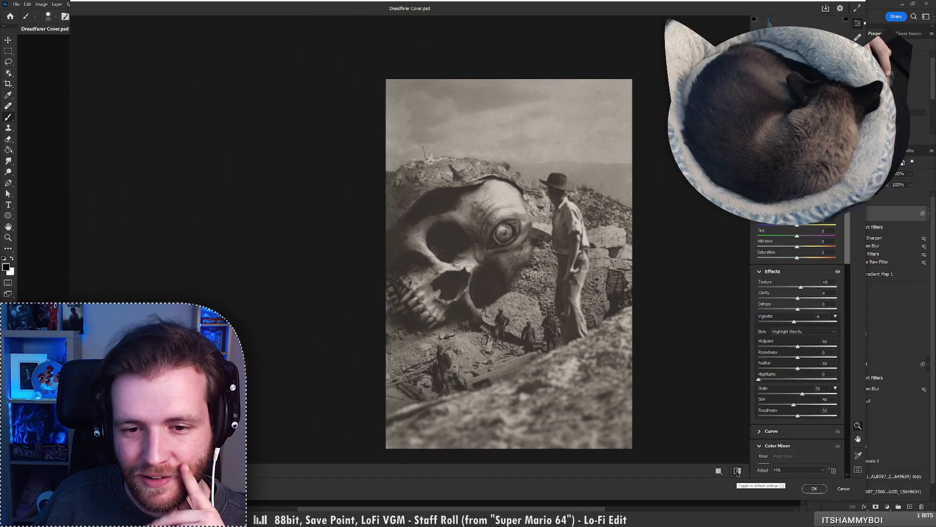
left_click_drag(604, 361, 555, 360)
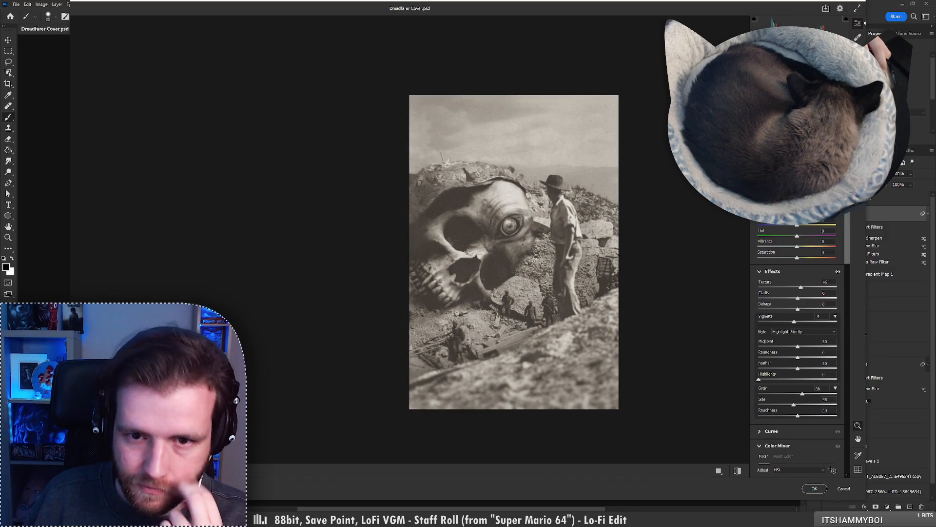
Warm the image's color temperature slightly and reduce its vibrance a little
mouse_move(799, 227)
left_mouse_down()
mouse_move(810, 226)
mouse_move(793, 225)
mouse_move(803, 225)
left_mouse_up()
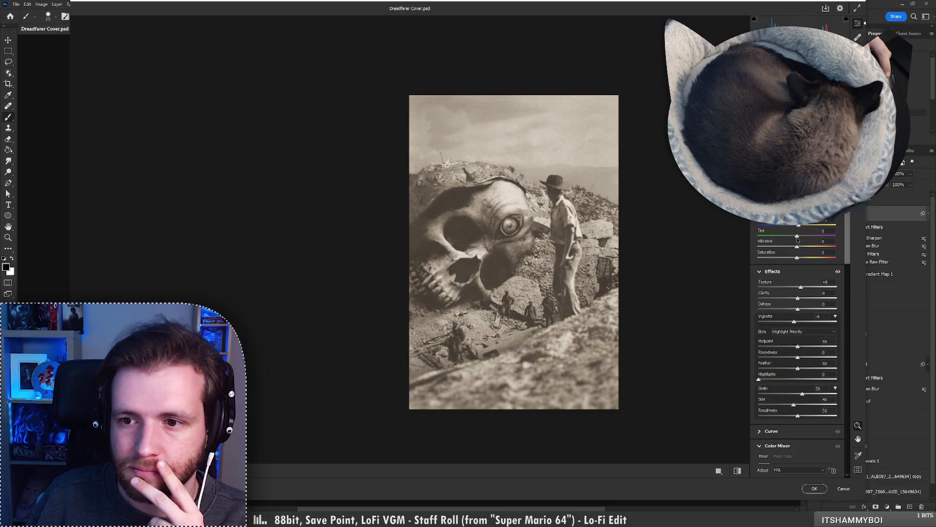
left_click_drag(797, 247, 810, 248)
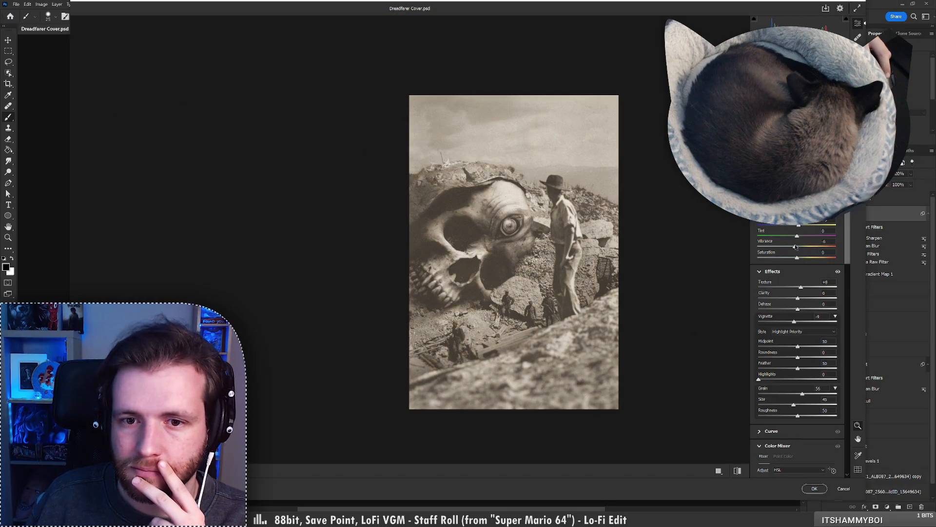
Color grade the image with a slight blue tint in the shadows and a slight yellow-orange tint in the midtones
scroll(796, 248, "down", 3)
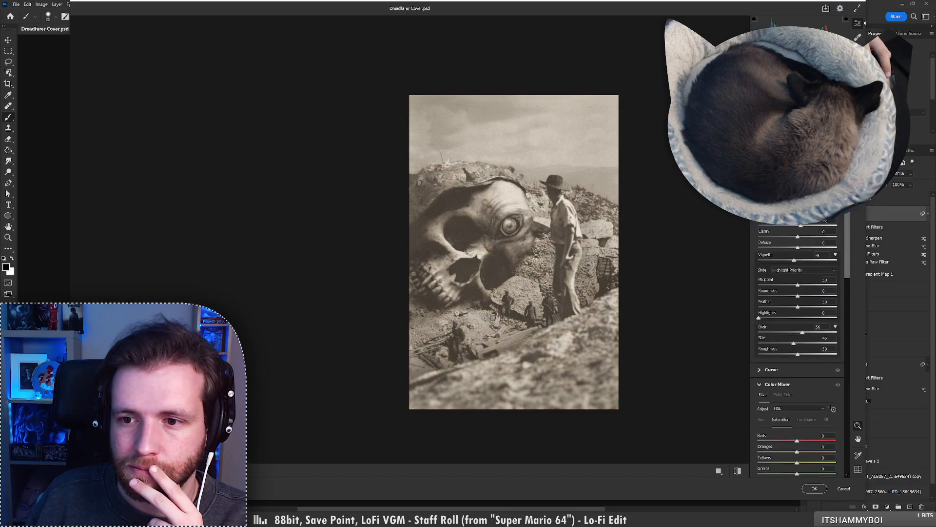
scroll(766, 245, "down", 6)
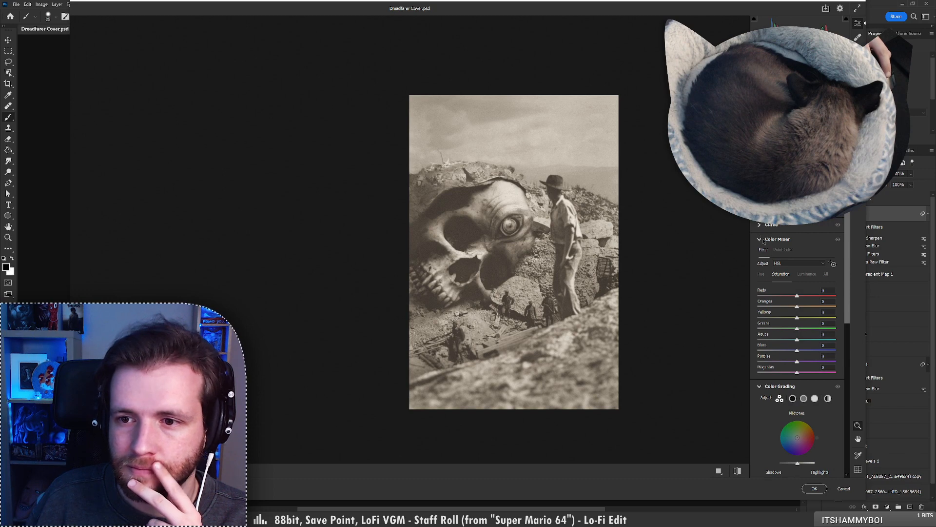
left_click(761, 240)
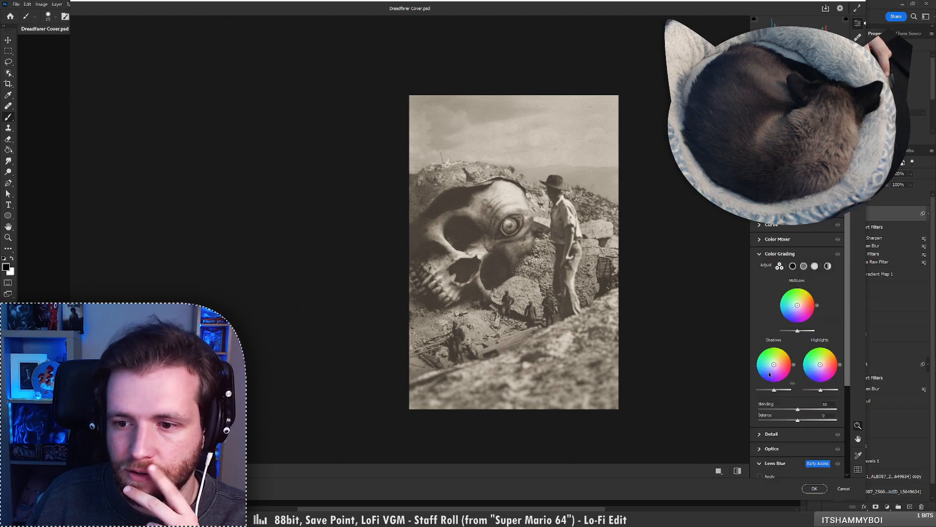
left_click_drag(774, 364, 774, 365)
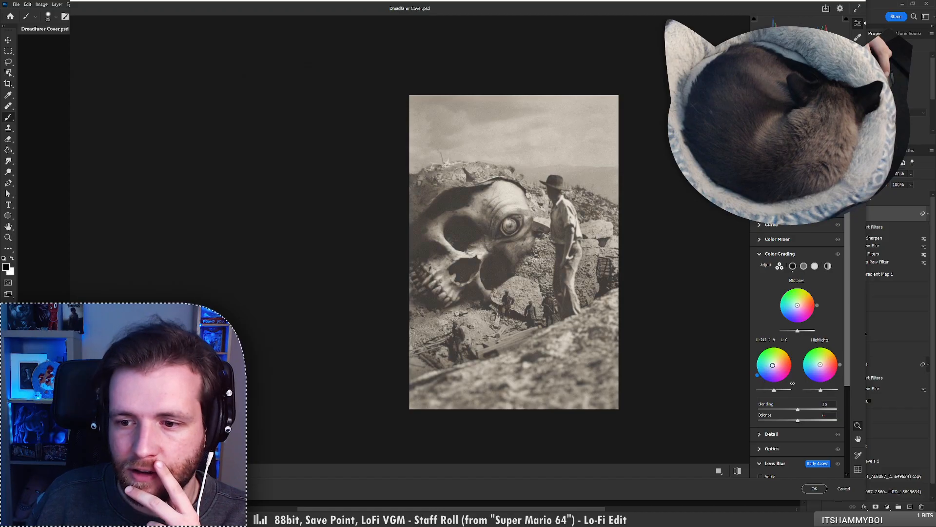
left_click_drag(758, 379, 761, 385)
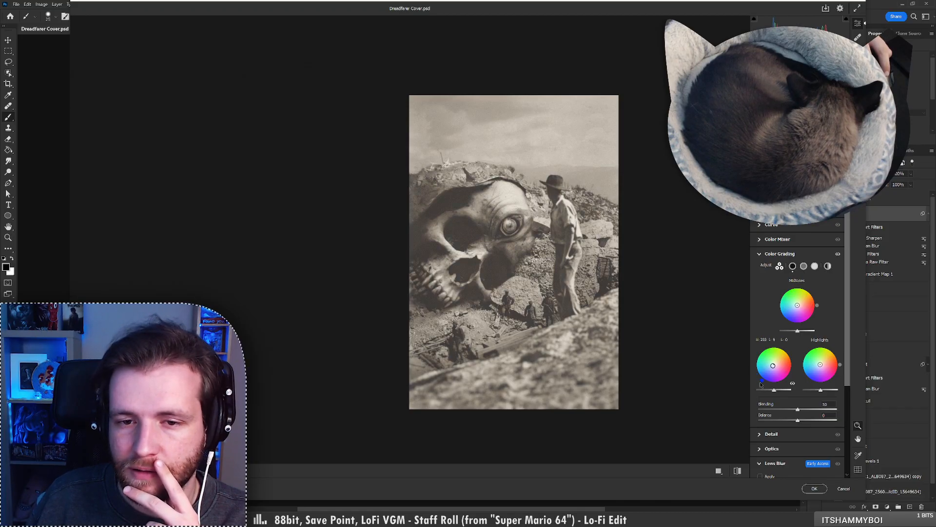
left_click(800, 311)
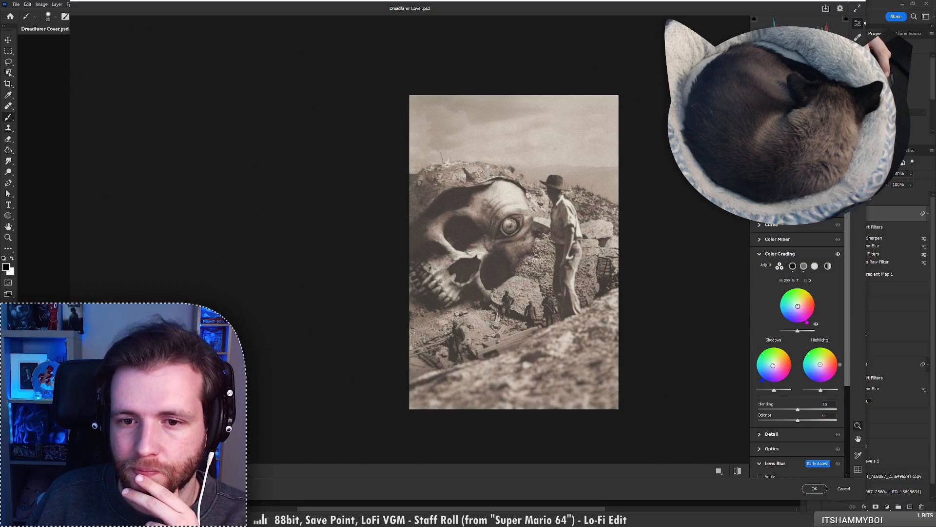
left_click_drag(800, 302, 798, 303)
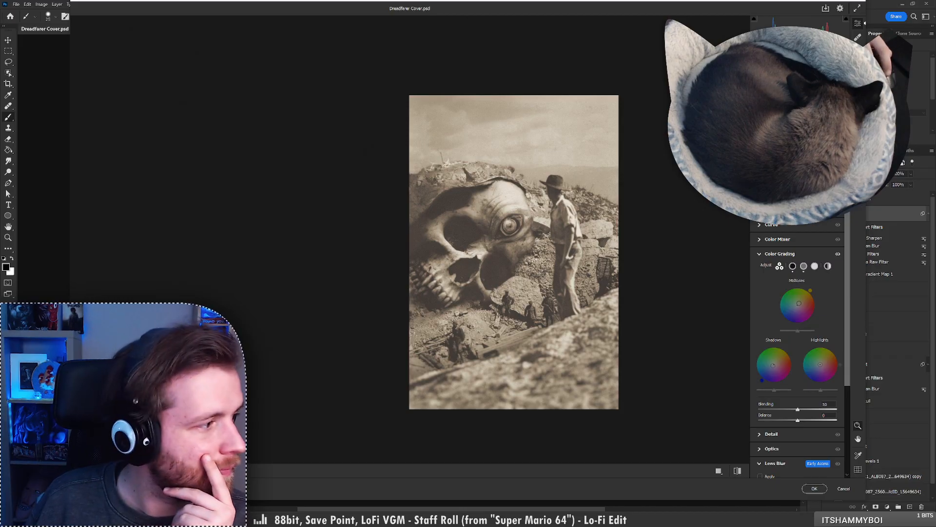
Check the graded image at a smaller size, apply the Camera Raw Filter to Layer 10 and save the document
left_click(814, 488)
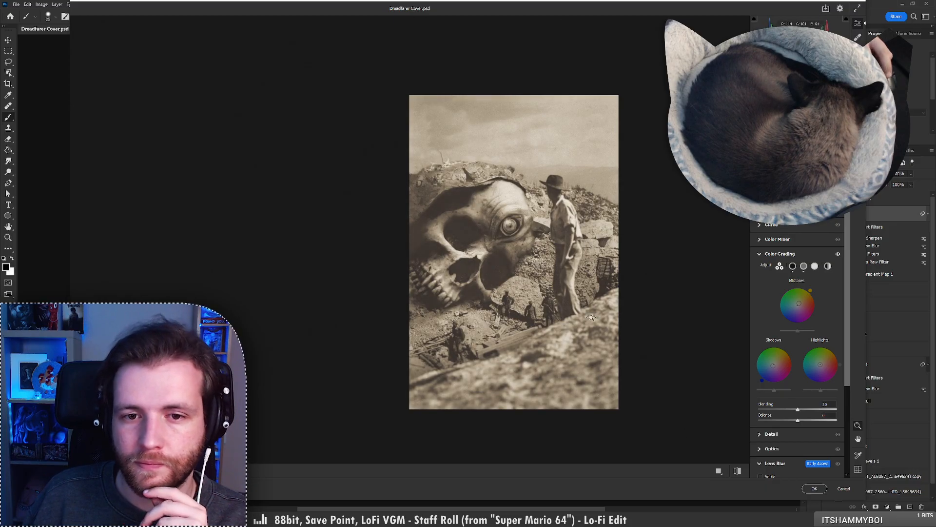
left_click_drag(587, 316, 527, 315)
left_click_drag(409, 316, 397, 266)
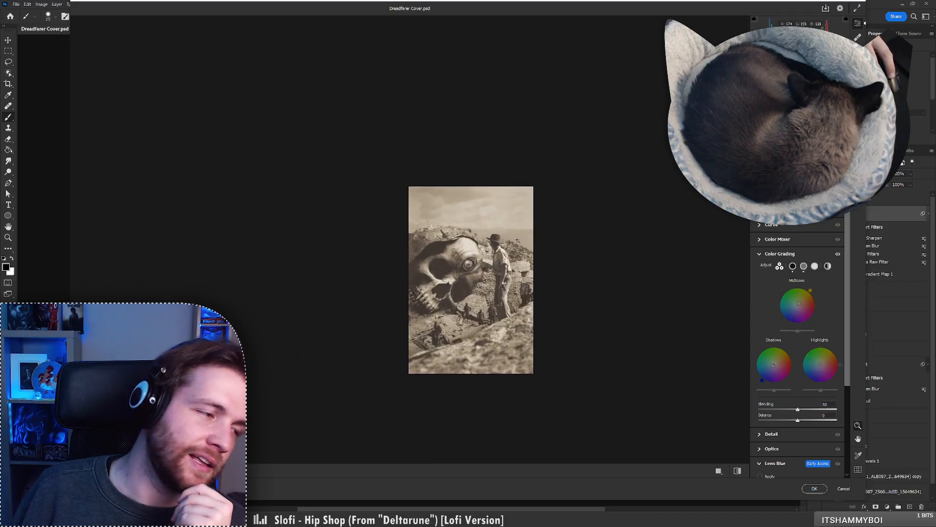
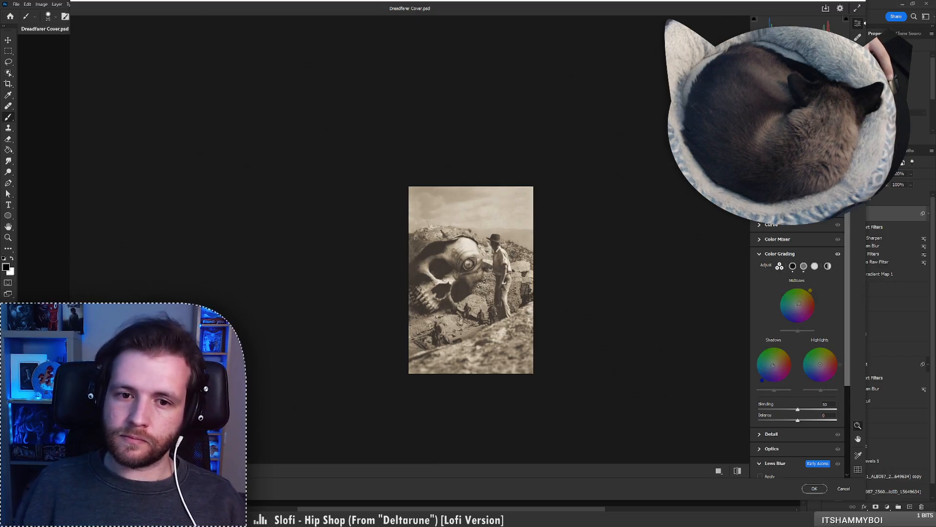
left_click(814, 488)
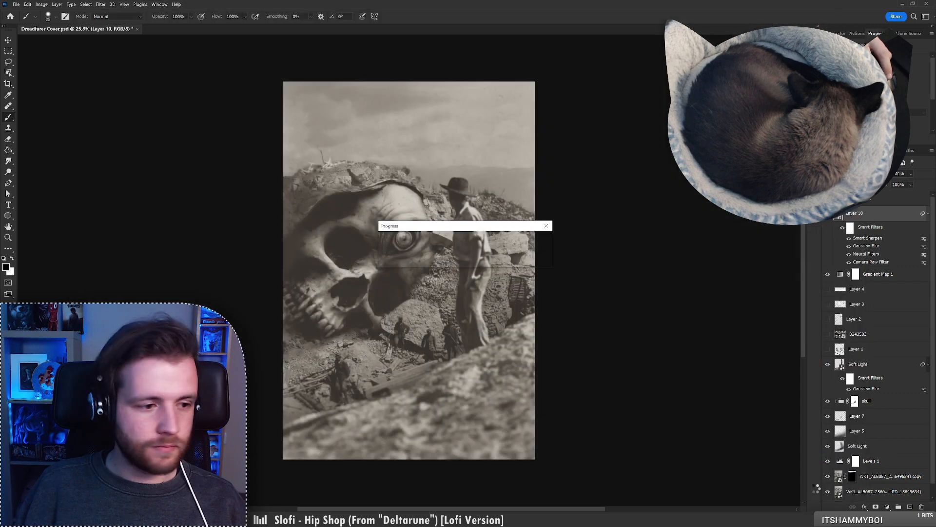
key("ctrl+s")
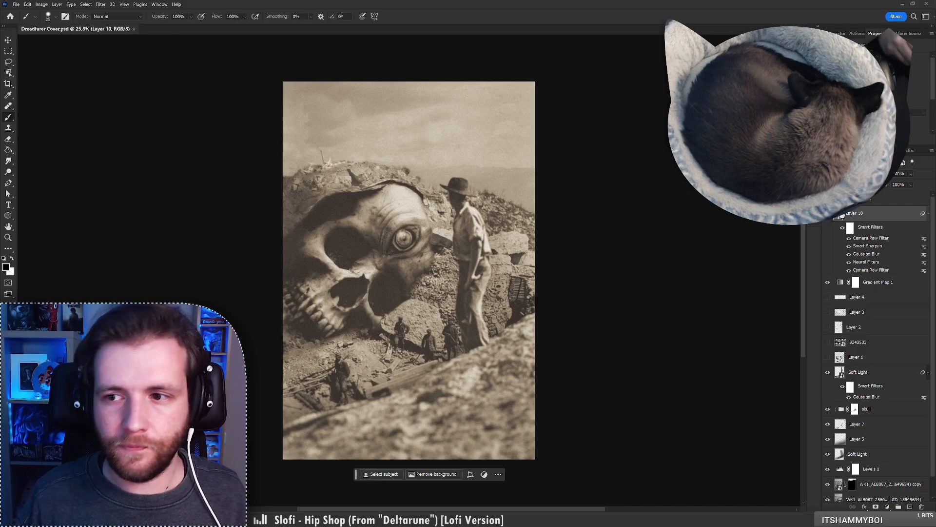
Compare the artwork with and without Layer 10, leaving that layer hidden
left_click(828, 215)
left_click(829, 216)
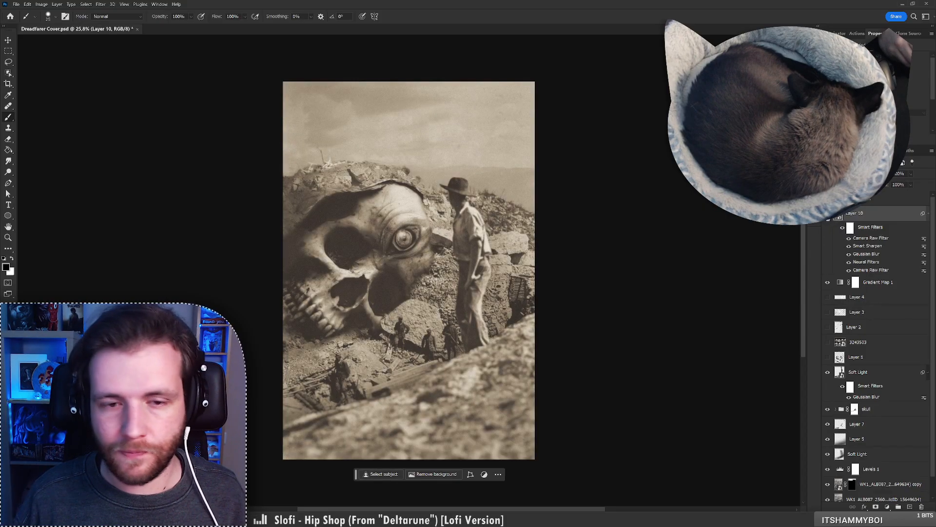
left_click(828, 214)
left_click(828, 215)
left_click(828, 214)
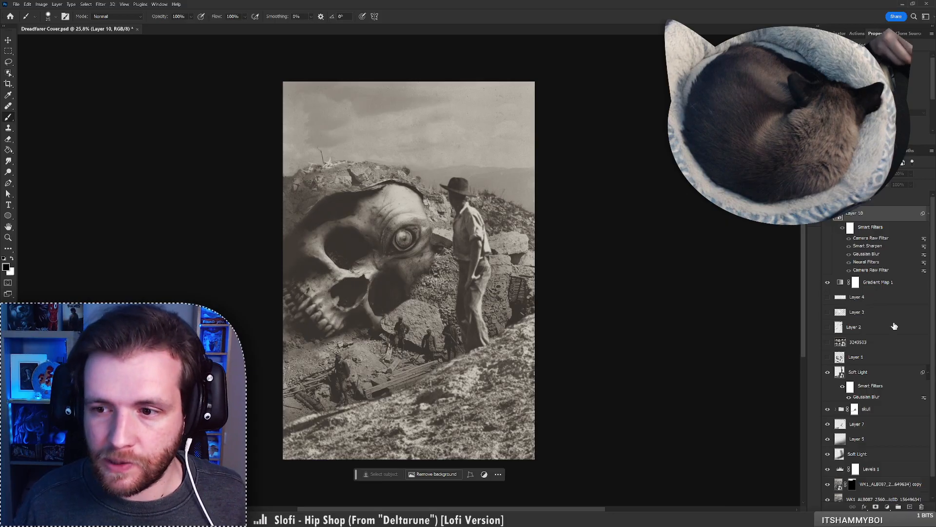
Open a Levels adjustment on the man's Soft Light smart object and compare slightly darker midtones with the original
left_click(883, 389)
key("ctrl+l")
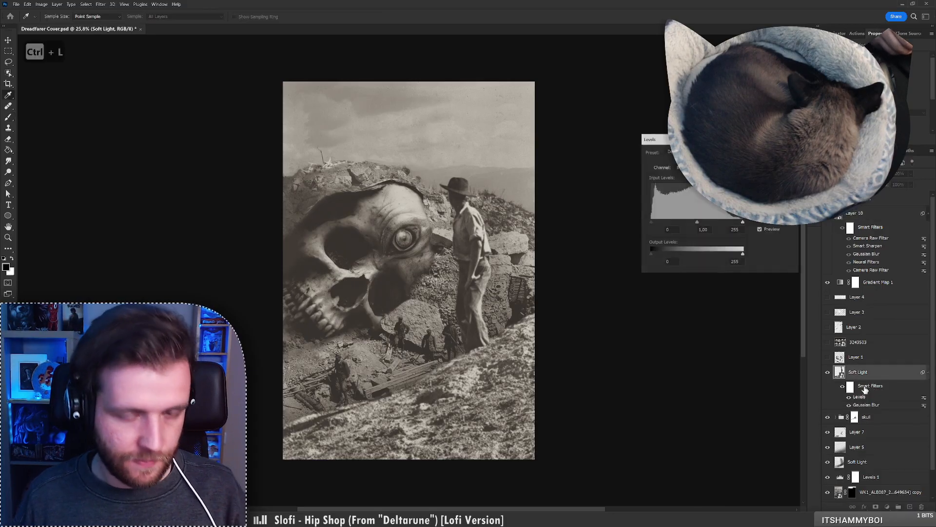
left_click_drag(698, 222, 722, 228)
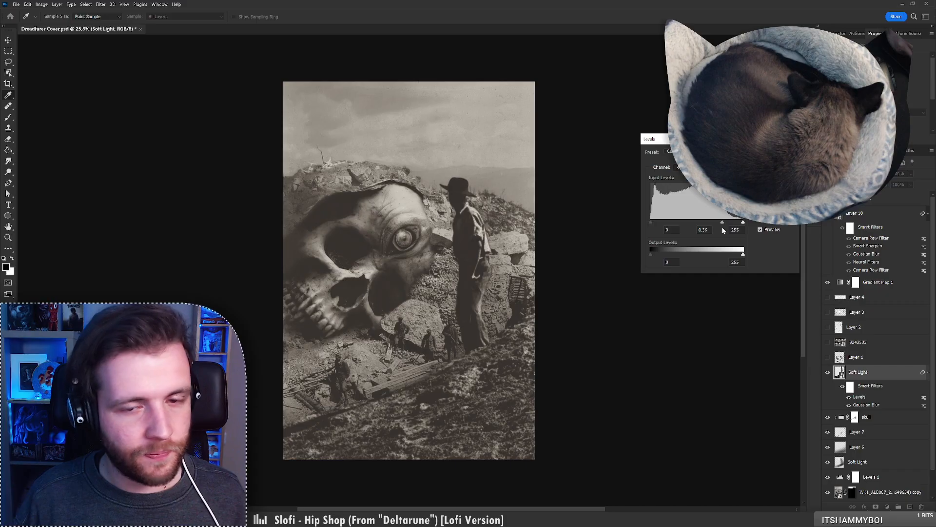
left_click_drag(722, 226, 701, 228)
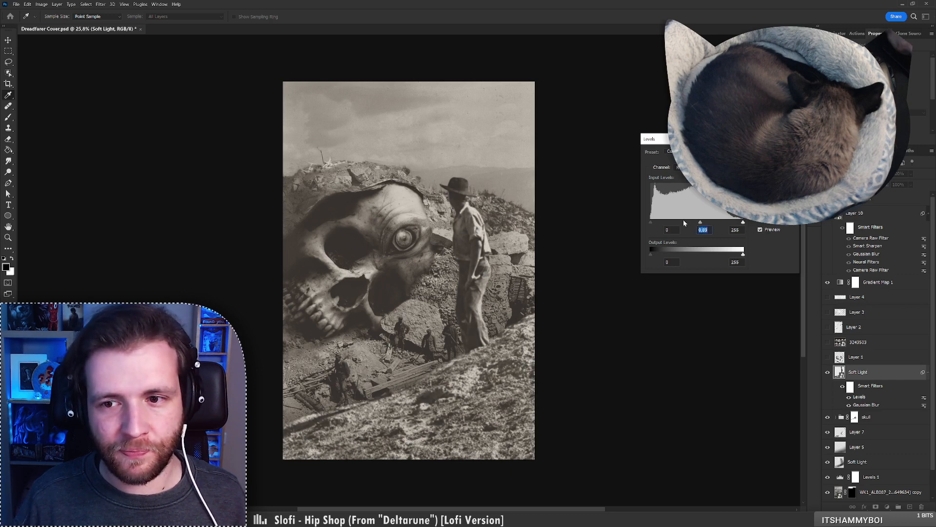
left_click(758, 230)
left_click(759, 229)
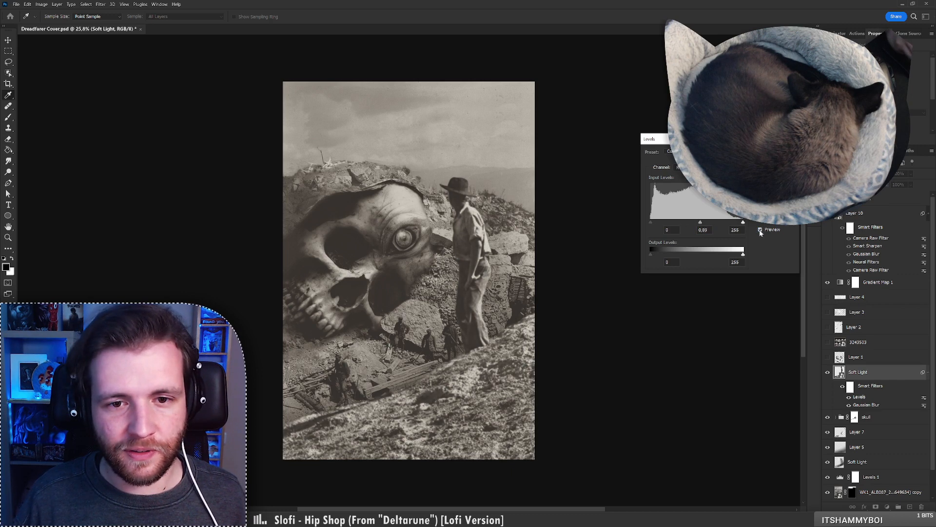
left_click_drag(654, 224, 693, 225)
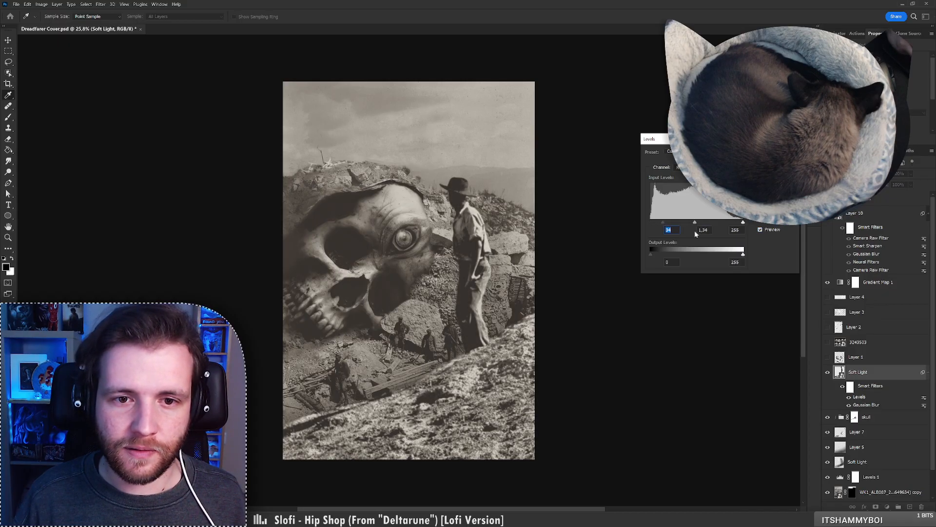
type("0")
key("Tab")
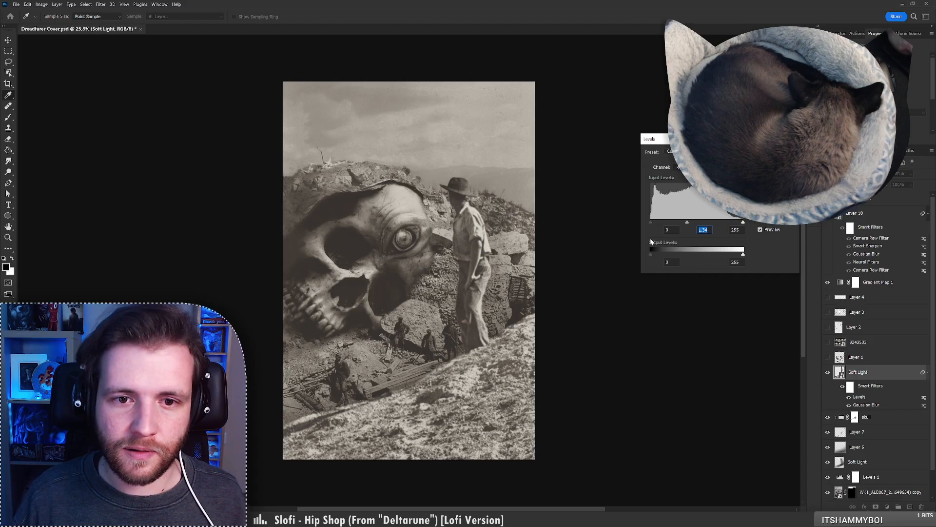
Set the Levels input values to 10 for shadows, 0.94 for midtones and 250 for highlights, and apply the adjustment
left_click_drag(651, 242, 704, 235)
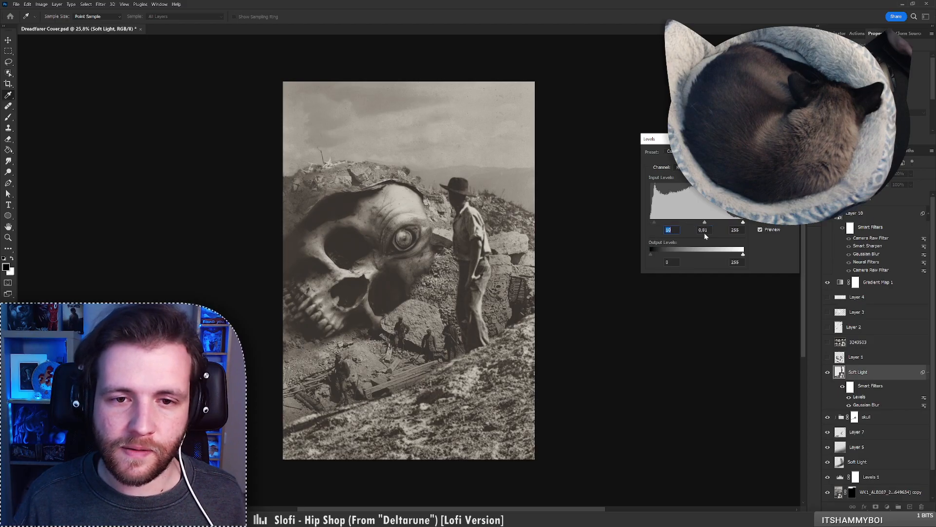
left_click(702, 229)
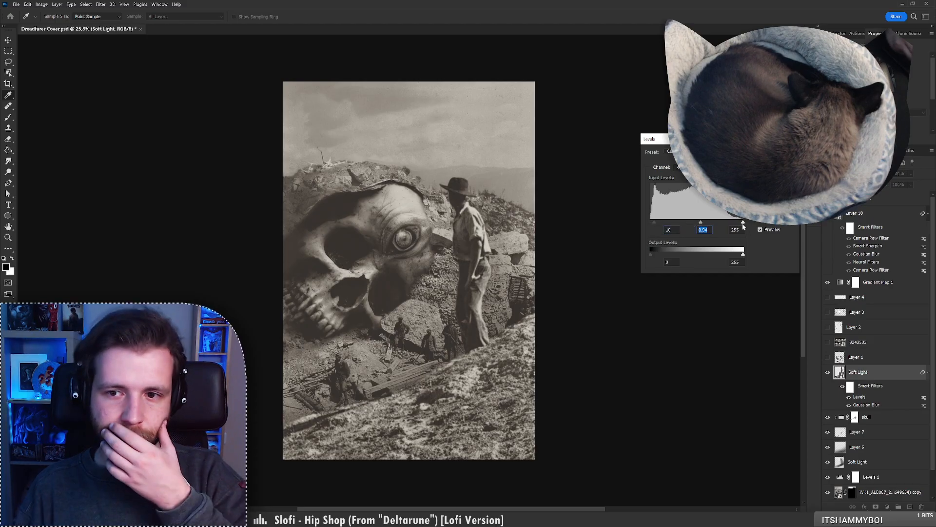
mouse_move(743, 224)
left_mouse_down()
mouse_move(722, 227)
mouse_move(760, 226)
left_mouse_up()
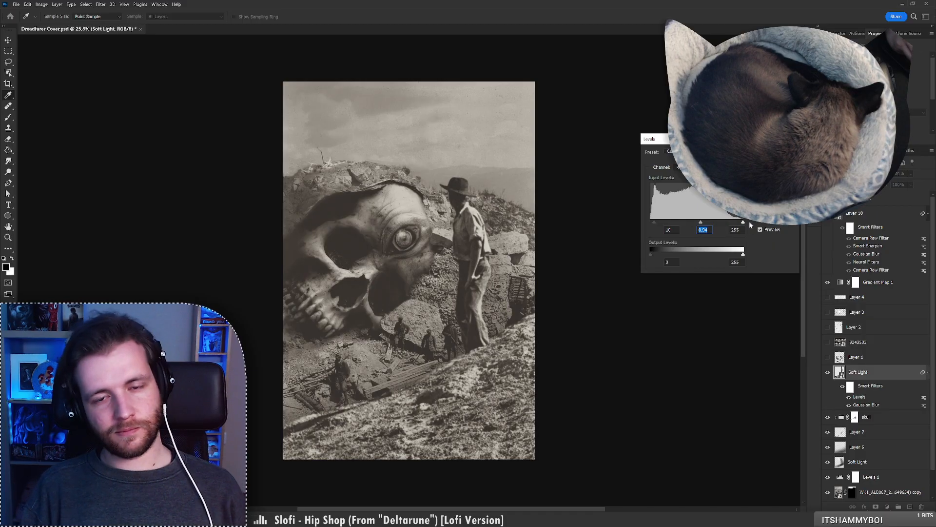
left_click(742, 223)
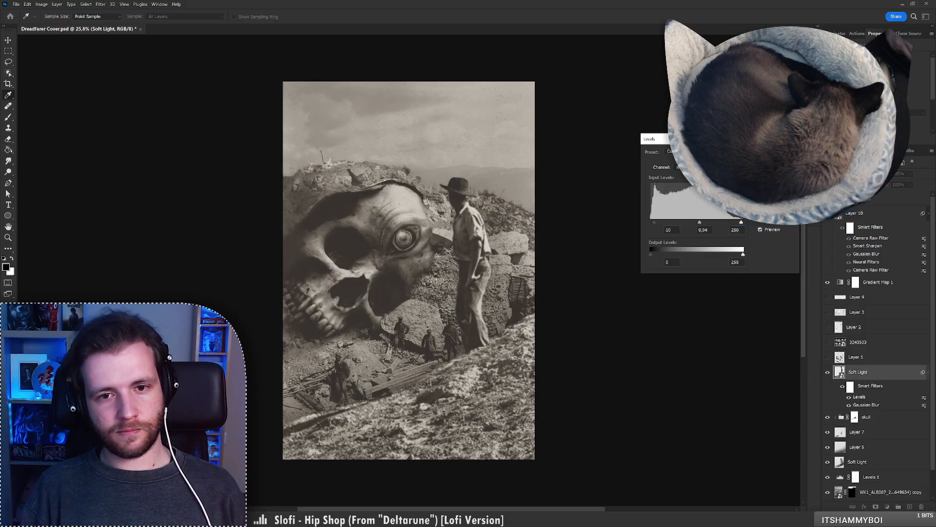
key("Return")
Add a clipped Soft Light layer above the man and paint white highlights with the Soft Round Pressure Opacity brush
key("b")
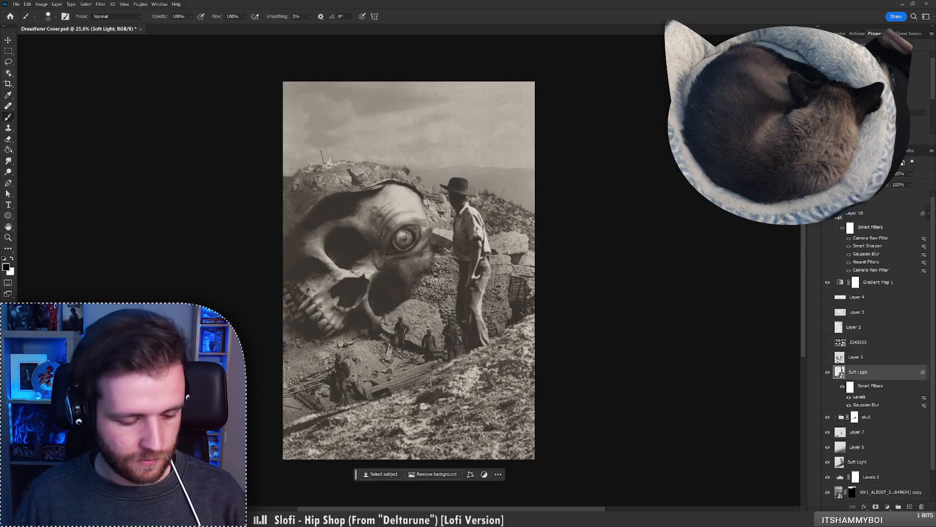
key("ctrl+shift+alt+n")
right_click(486, 210)
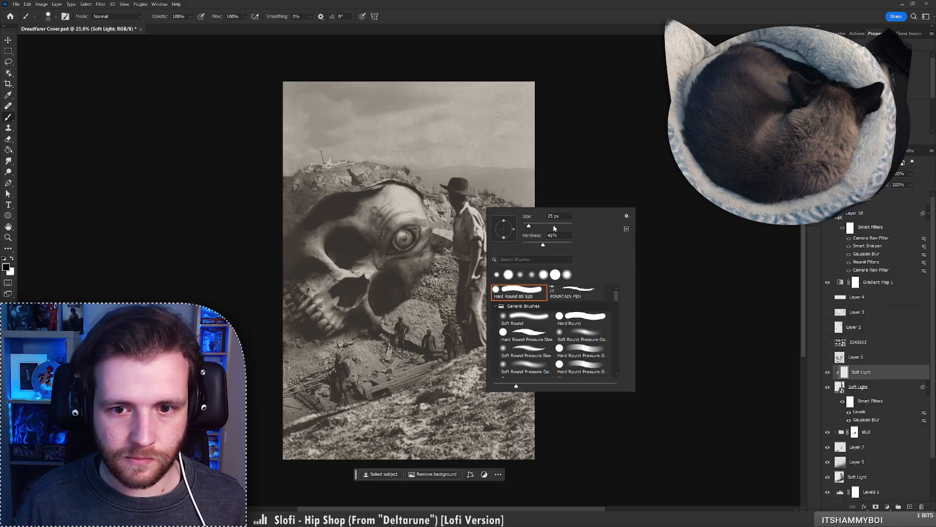
left_click(581, 337)
key("x")
left_click(476, 192)
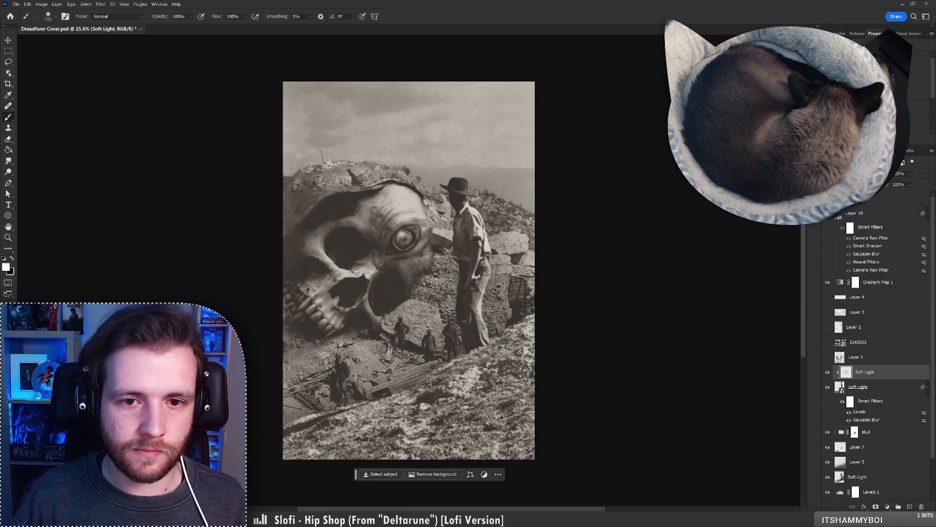
key("ctrl+z")
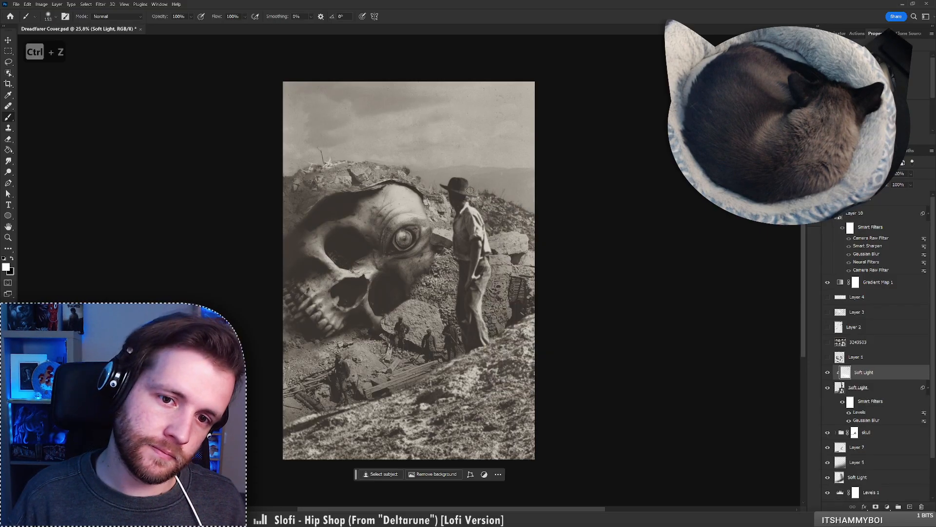
left_click(453, 176)
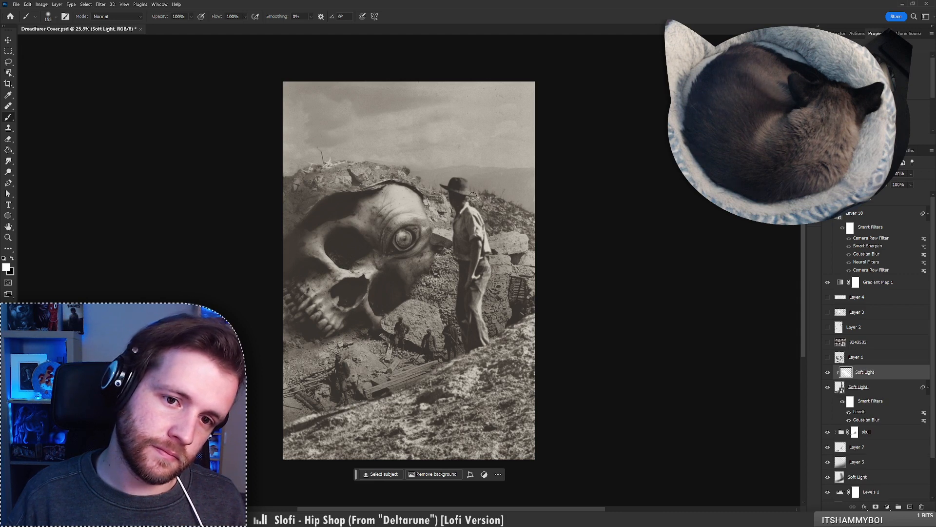
Refine the light and shadow on the man with a smaller soft brush, alternating white and black on the clipped layer
right_click(489, 190)
key("Return")
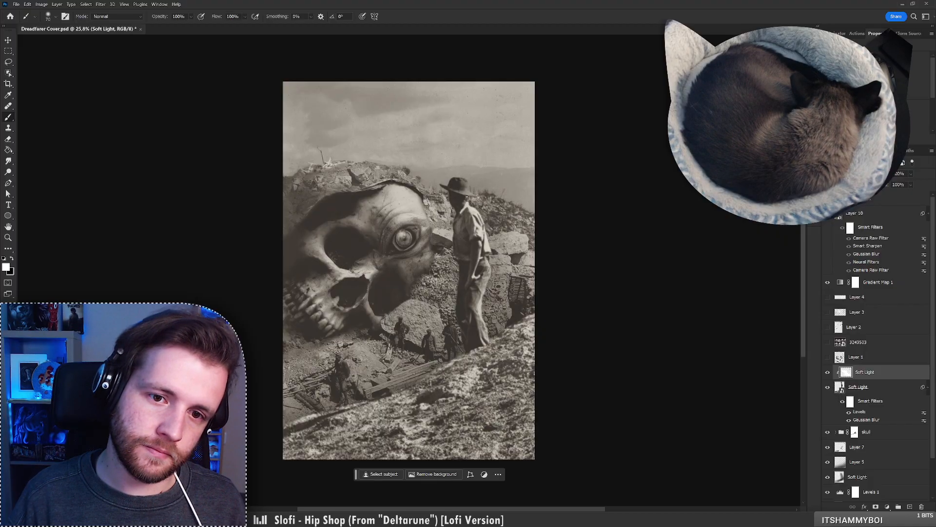
key("x")
key("ctrl+z")
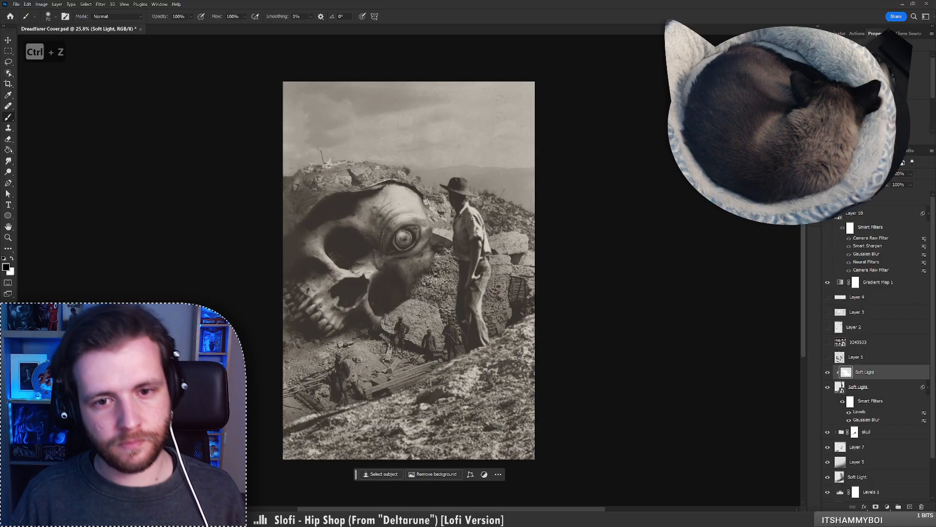
key("x")
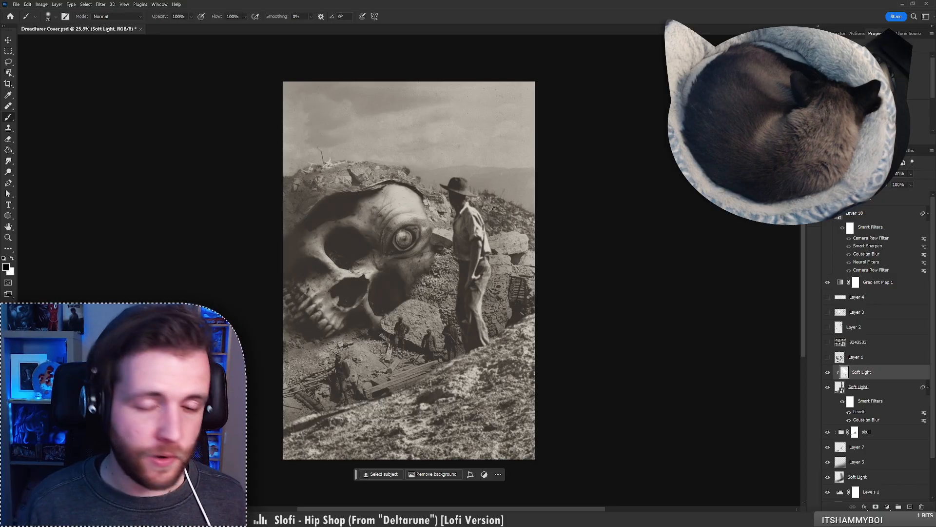
key("x")
Shade the man's shirt and trousers with soft black and white strokes and check the balance across the whole cover
scroll(431, 244, "down", 3)
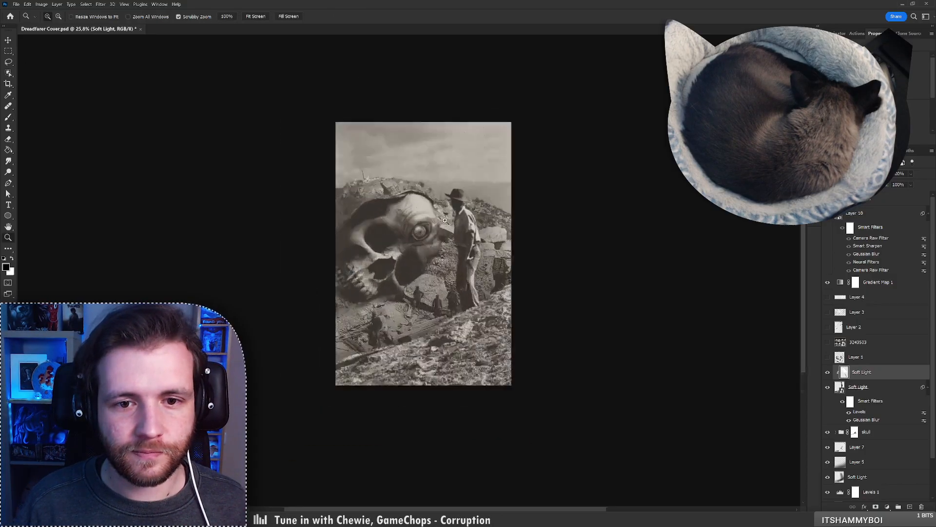
scroll(466, 238, "up", 6)
right_click(484, 245)
key("ctrl+z")
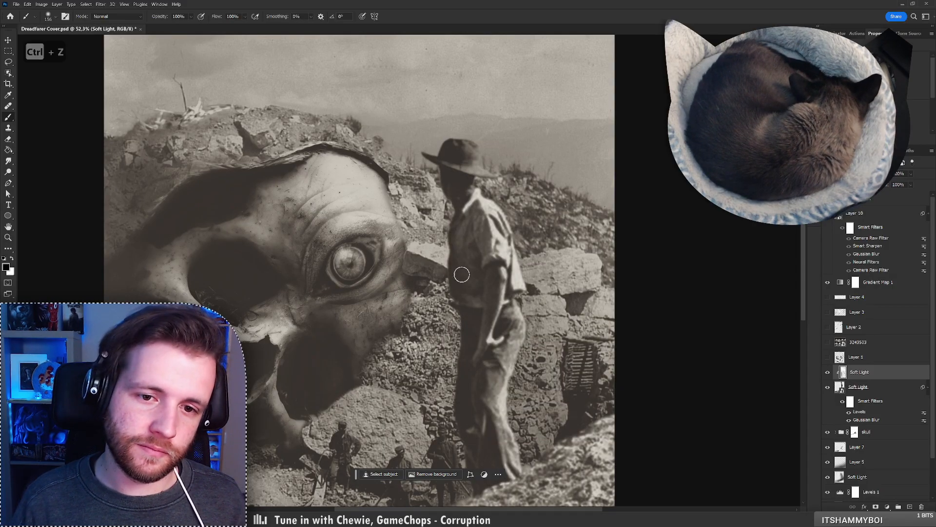
key("x")
key("x")
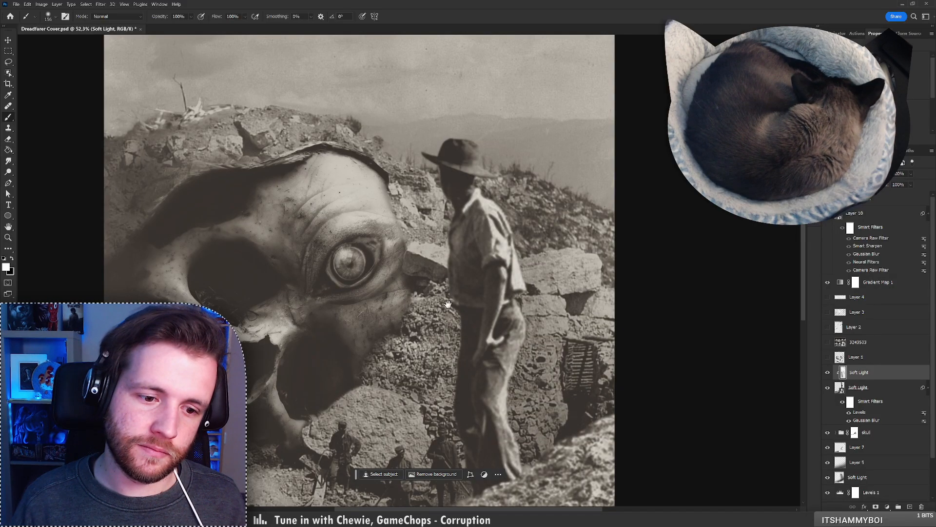
mouse_move(448, 304)
left_mouse_down()
mouse_move(456, 252)
mouse_move(473, 265)
mouse_move(419, 271)
mouse_move(425, 266)
left_mouse_up()
key("z")
key("b")
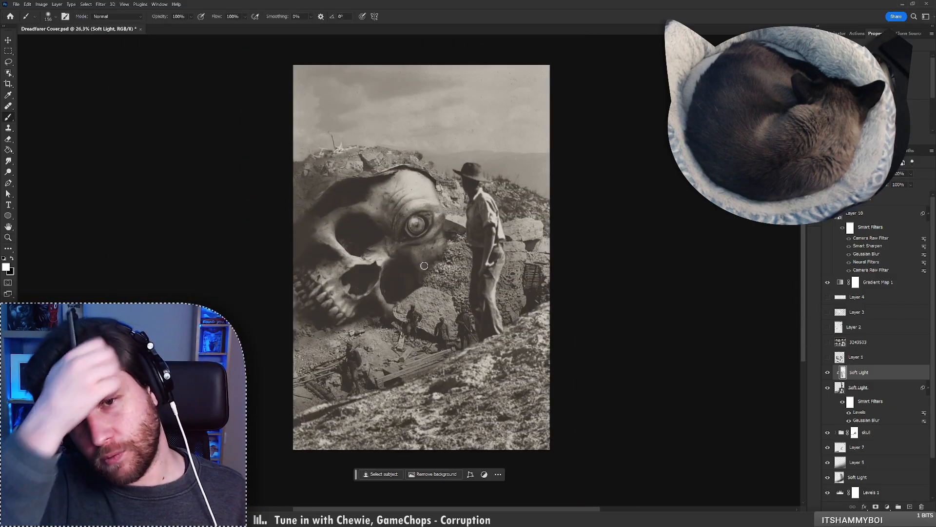
Select Layer 7 and try a soft white stroke on the hillside behind the man's hat
left_click(892, 434)
key("x")
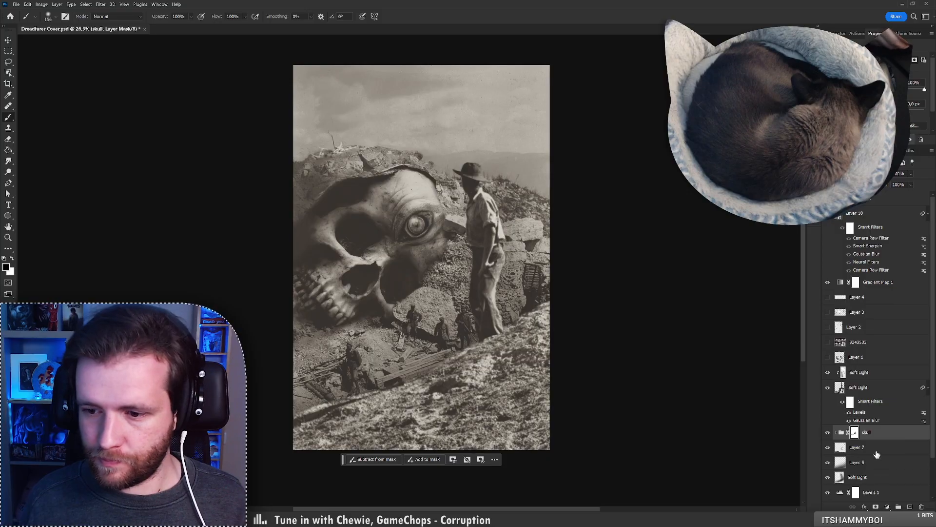
left_click(877, 448)
left_click_drag(495, 174, 536, 177)
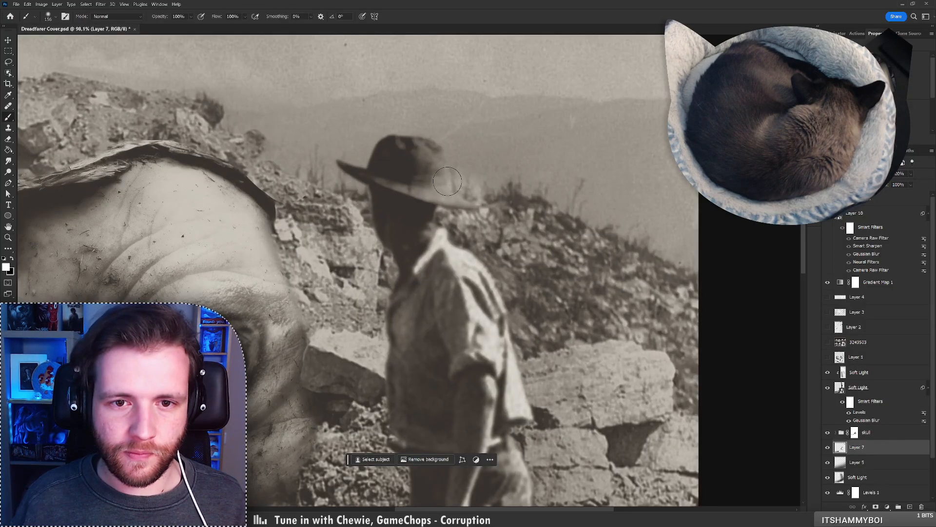
key("ctrl+z")
key("ctrl+z")
key("x")
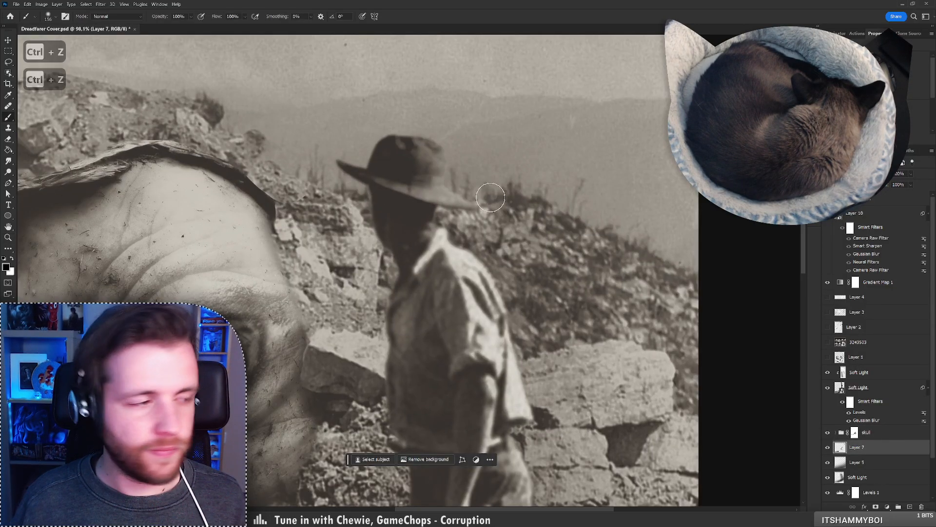
Try soft black strokes on Layer 7 over the hillside behind the man, and undo them
key("z")
mouse_move(442, 207)
left_mouse_down()
mouse_move(344, 215)
mouse_move(414, 215)
left_mouse_up()
key("b")
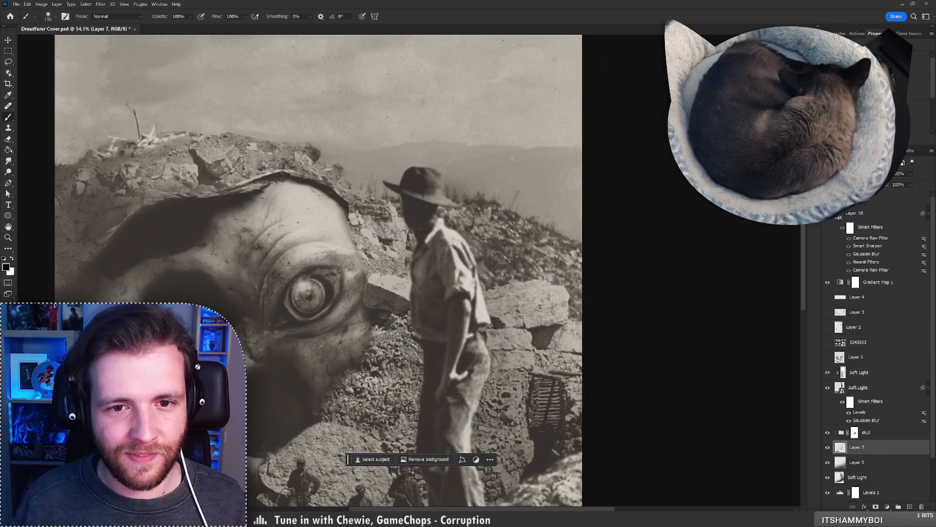
key("ctrl+z")
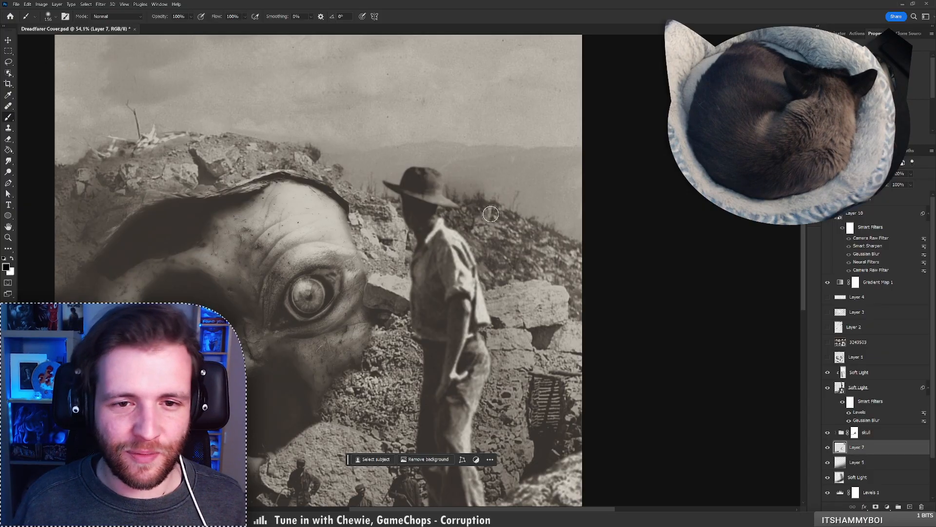
key("ctrl+z")
key("ctrl+z")
key("ctrl+z")
key("ctrl+z")
key("ctrl+z")
key("ctrl+z")
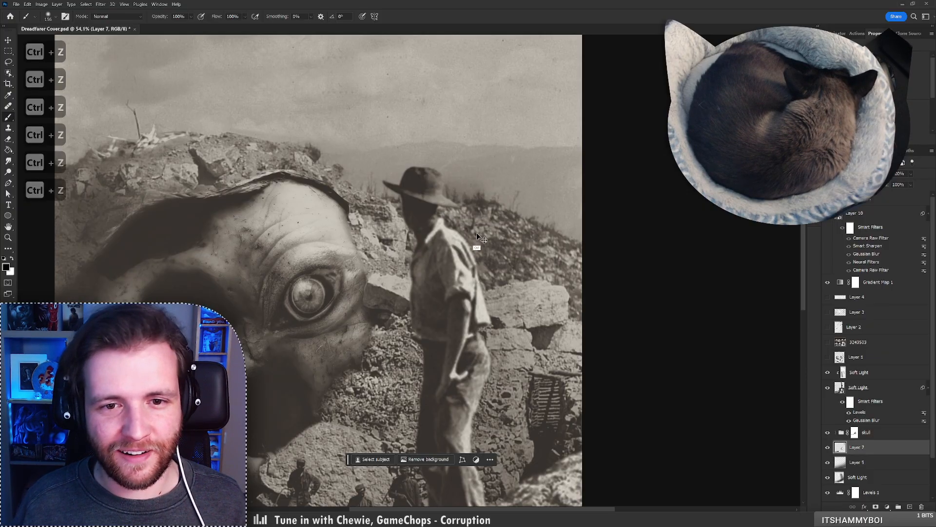
Brush soft white and black strokes on Layer 7 over the hillside behind the man's hat, undoing unwanted strokes
key("x")
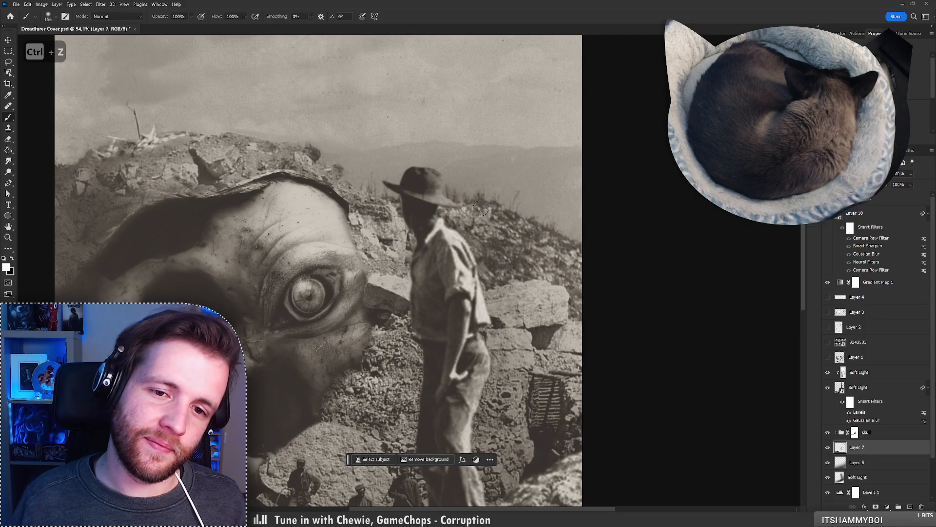
key("x")
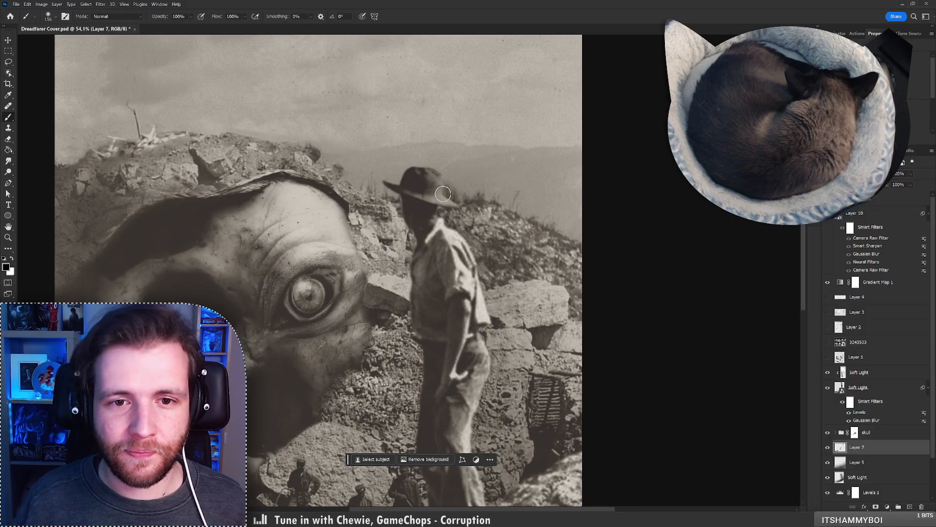
key("ctrl+z")
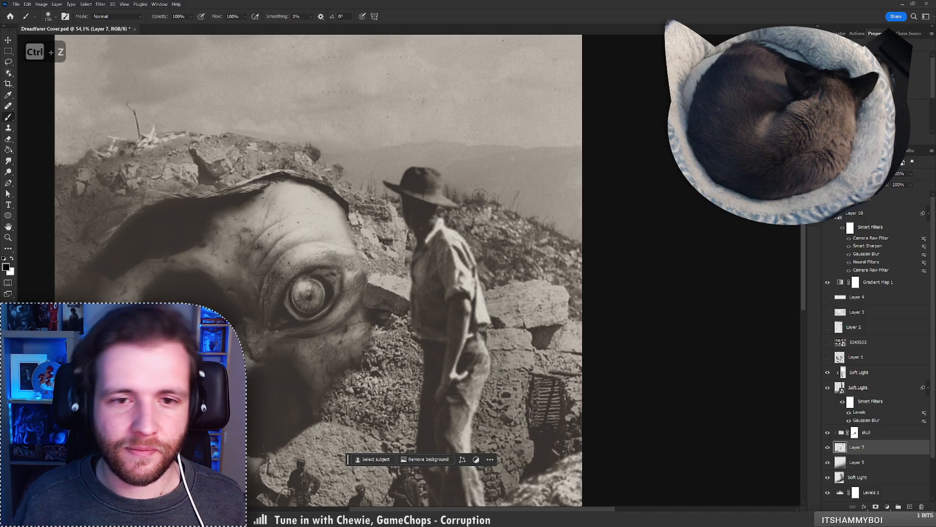
key("x")
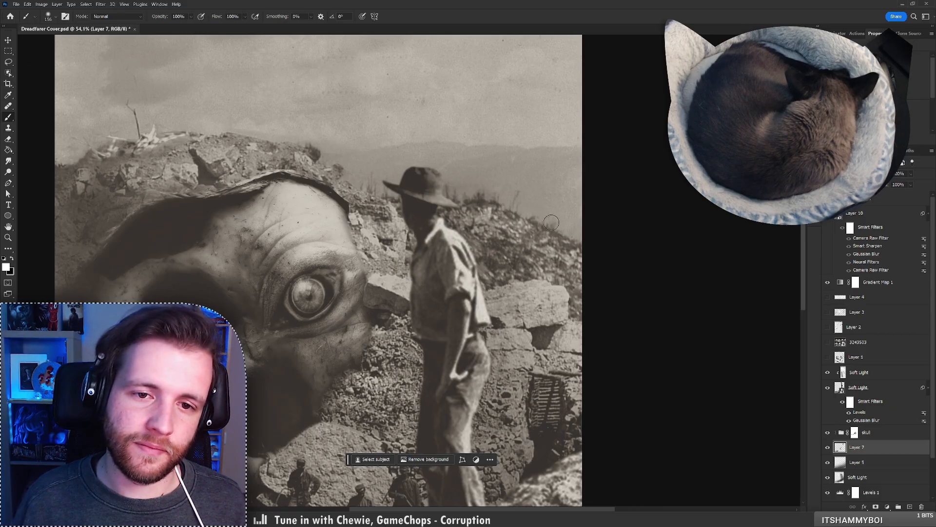
key("z")
left_click_drag(492, 208, 435, 200)
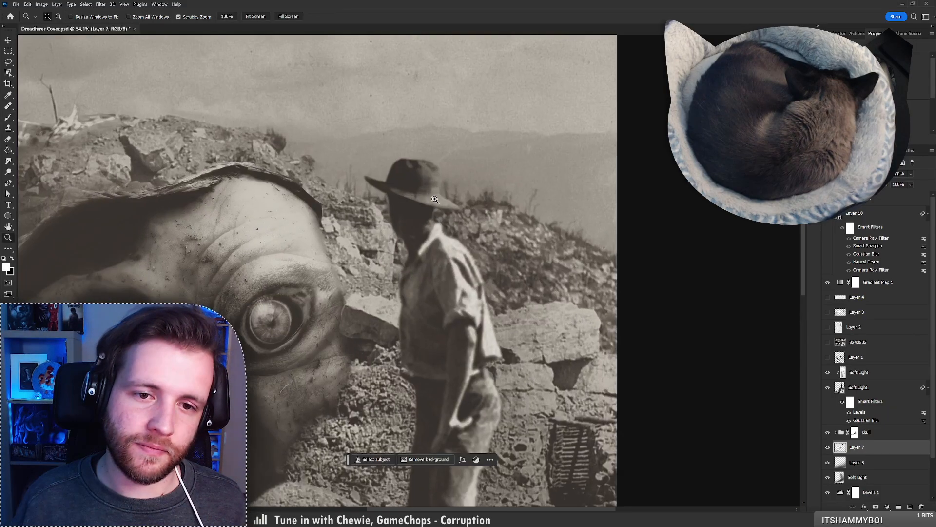
key("b")
key("ctrl+z")
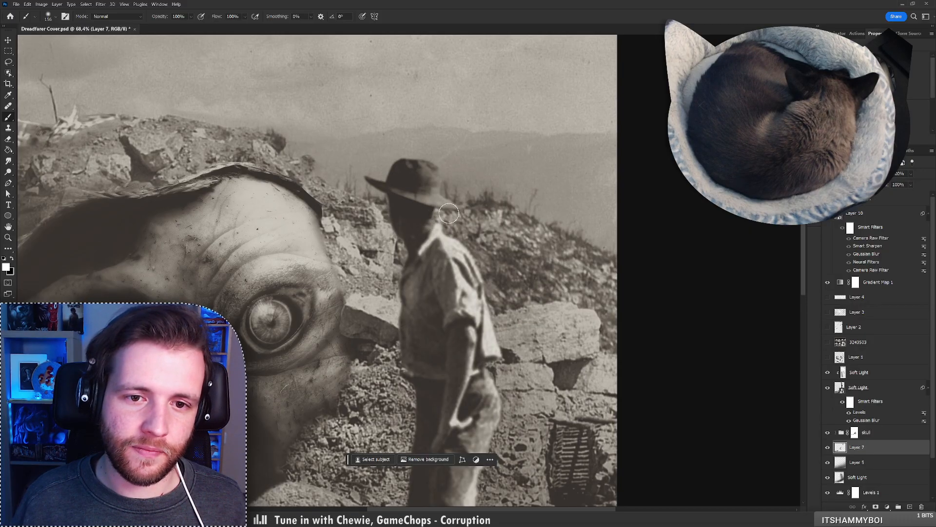
Work soft strokes on Layer 7 around the man's face and neck and check the haze across the whole cover
key("x")
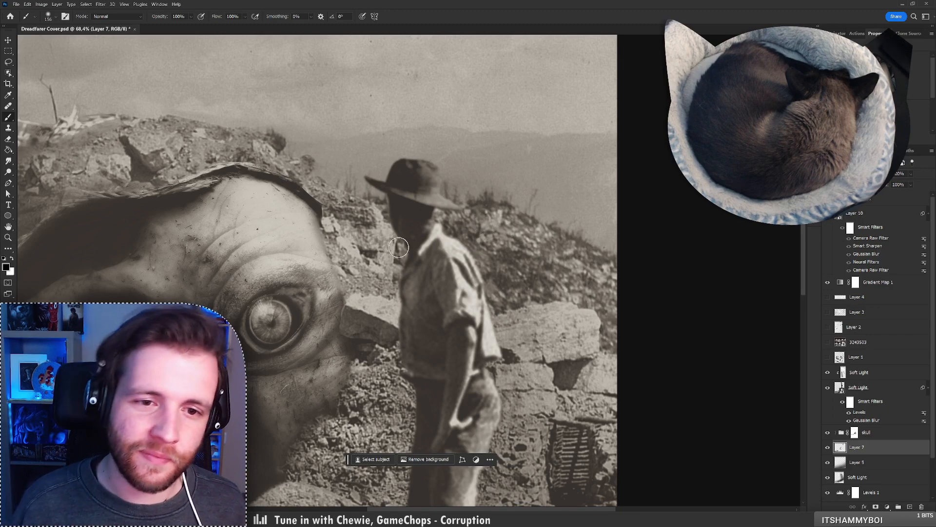
key("ctrl+z")
mouse_move(384, 216)
left_mouse_down()
mouse_move(392, 257)
mouse_move(384, 277)
left_mouse_up()
scroll(406, 235, "down", 8)
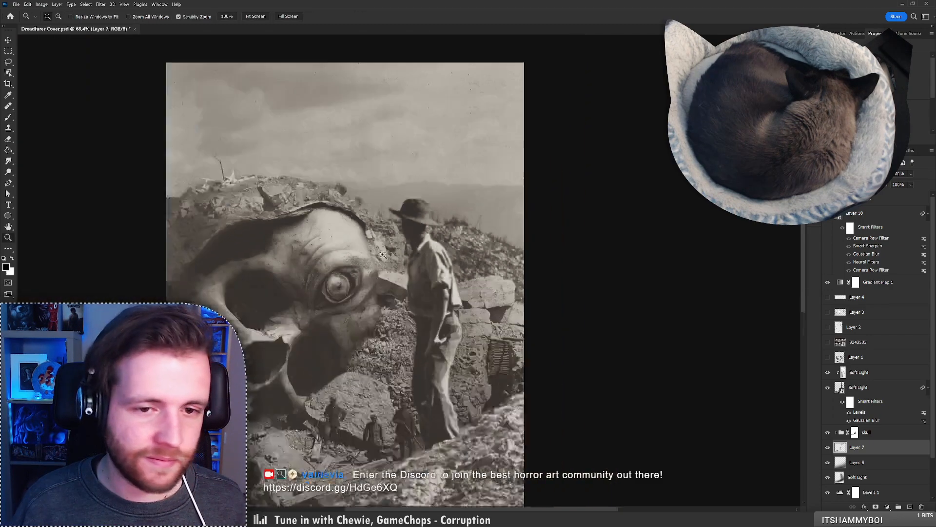
scroll(409, 251, "up", 4)
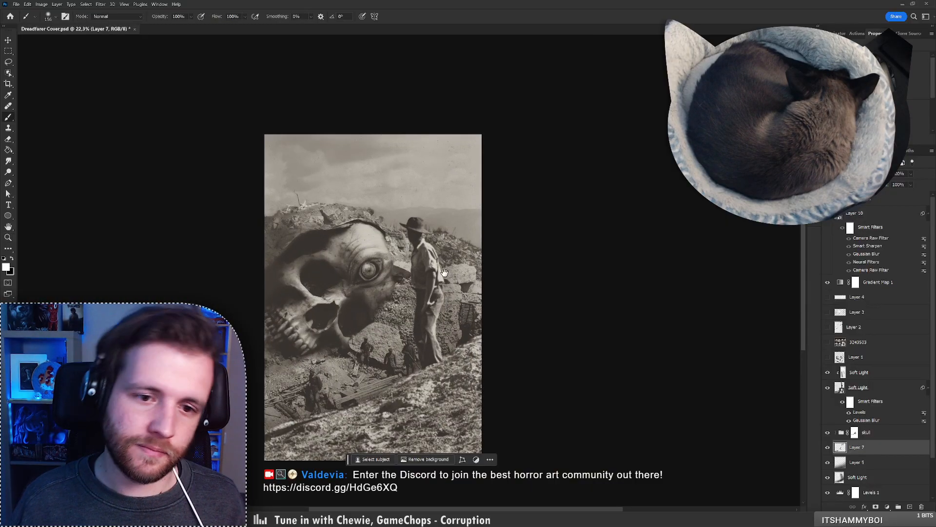
left_click_drag(444, 273, 442, 244)
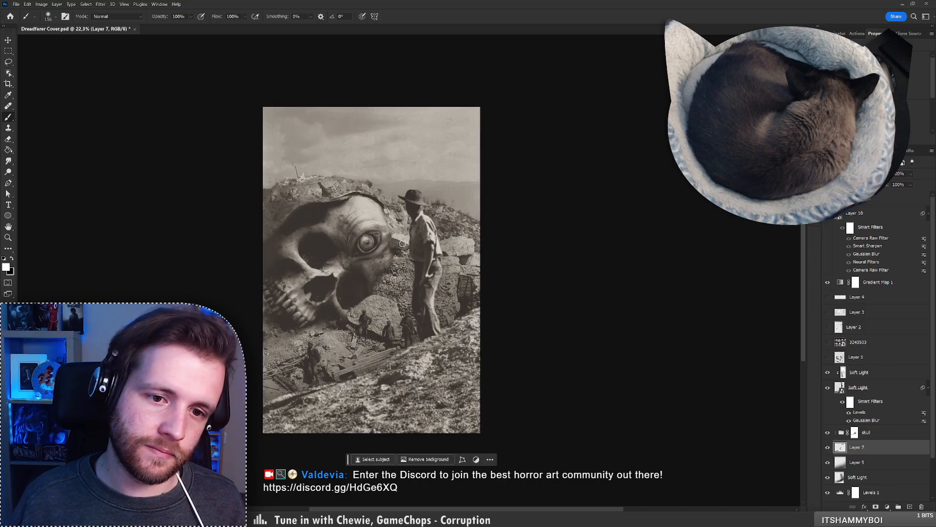
Enlarge the soft brush to about 400 px and paint broad strokes on Layer 7 behind the man, alternating white and black
right_click(418, 282)
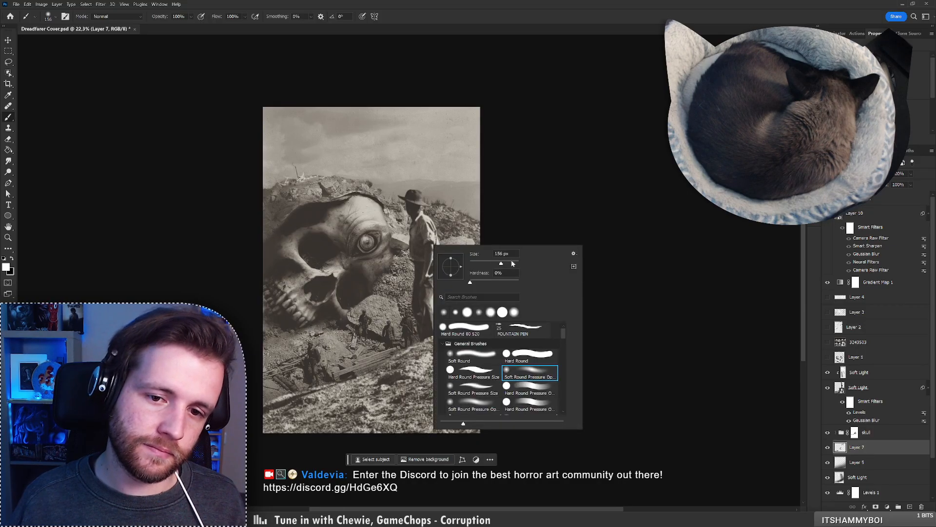
key("Escape")
key("ctrl+z")
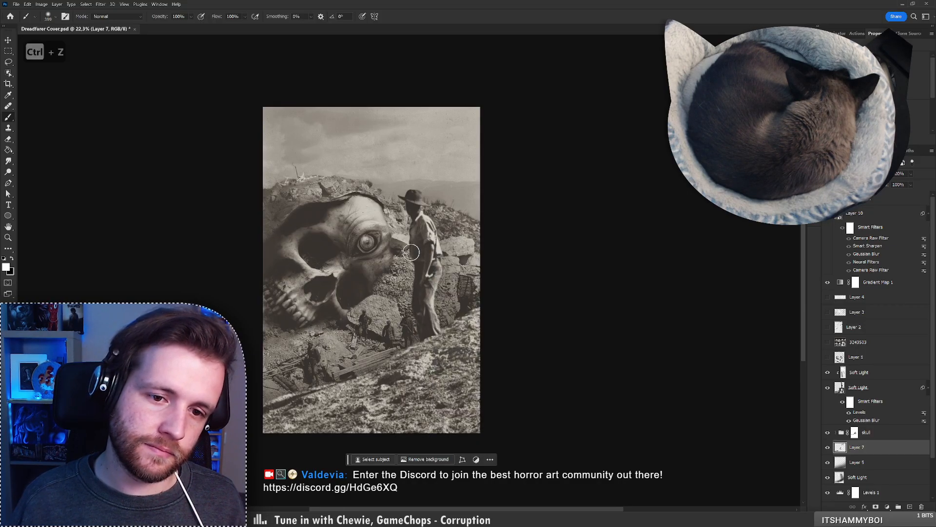
key("x")
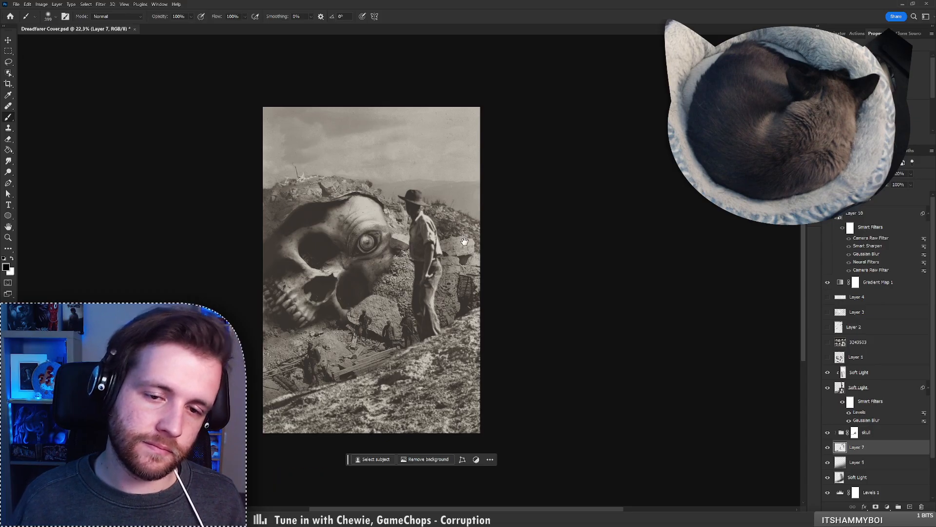
left_click_drag(465, 240, 481, 229)
Compare the cover with Layer 7 hidden and shown
left_click(827, 447)
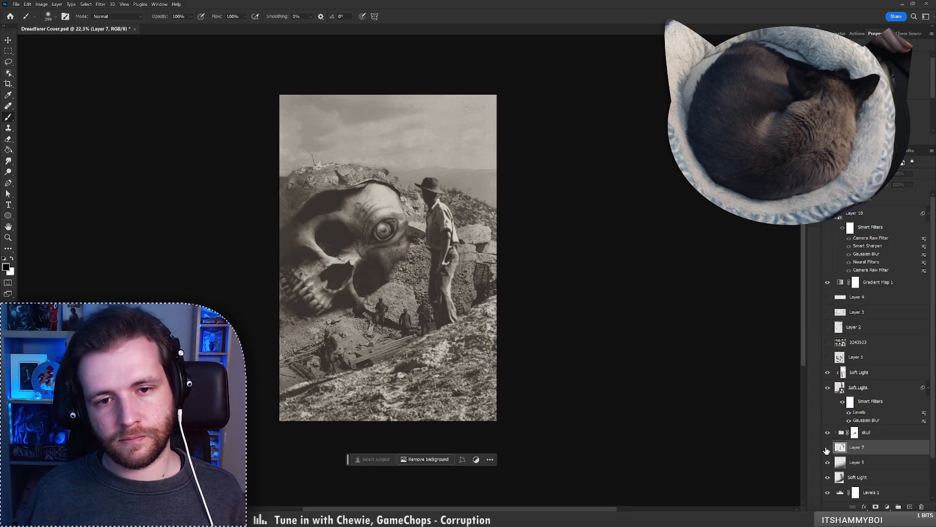
left_click(827, 447)
key("z")
left_click_drag(485, 274, 462, 272)
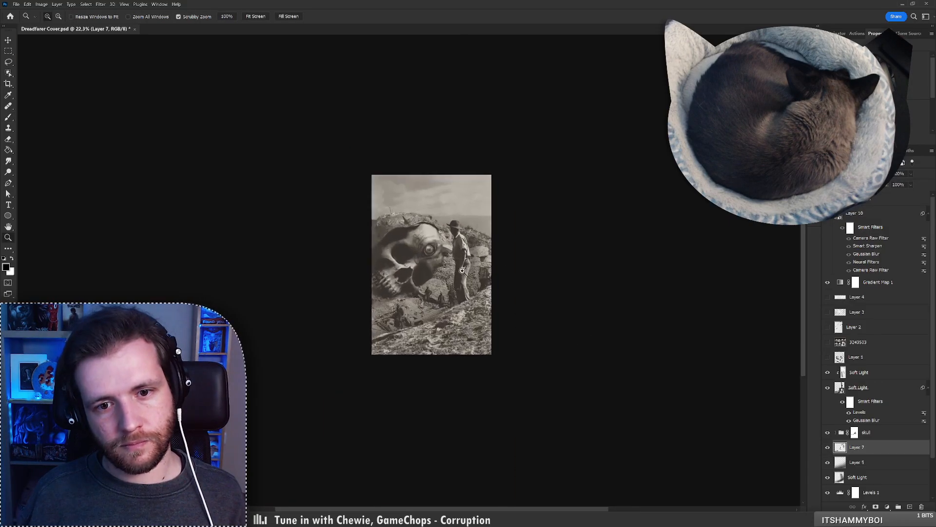
left_click_drag(475, 225, 492, 225)
Try a stroke on the man's hat brim with a much smaller soft brush on the clipped Soft Light layer, and undo it
key("b")
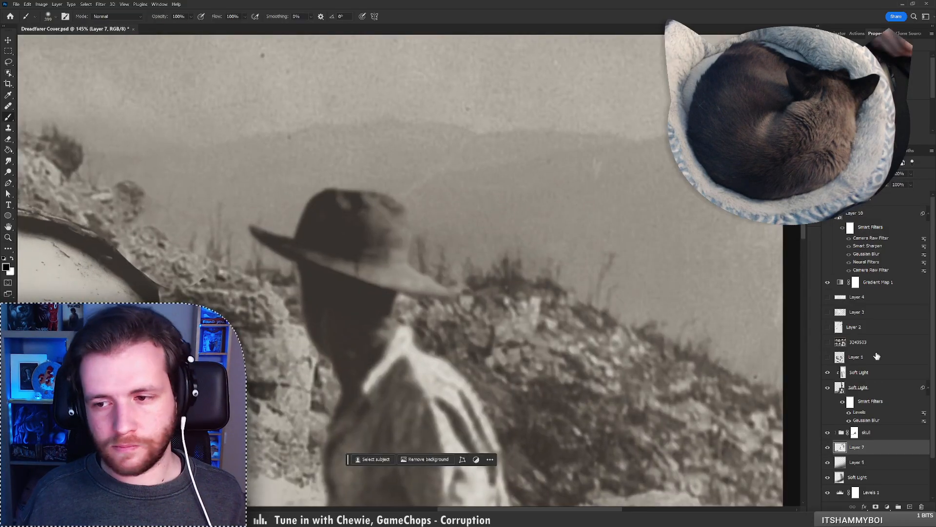
left_click(858, 387)
left_click(859, 372)
right_click(502, 252)
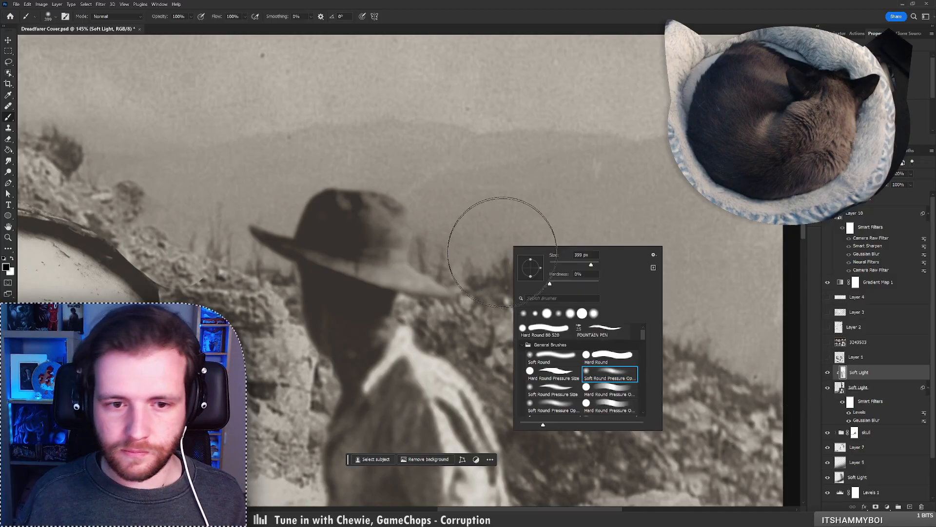
left_click_drag(591, 264, 554, 265)
left_click(460, 289)
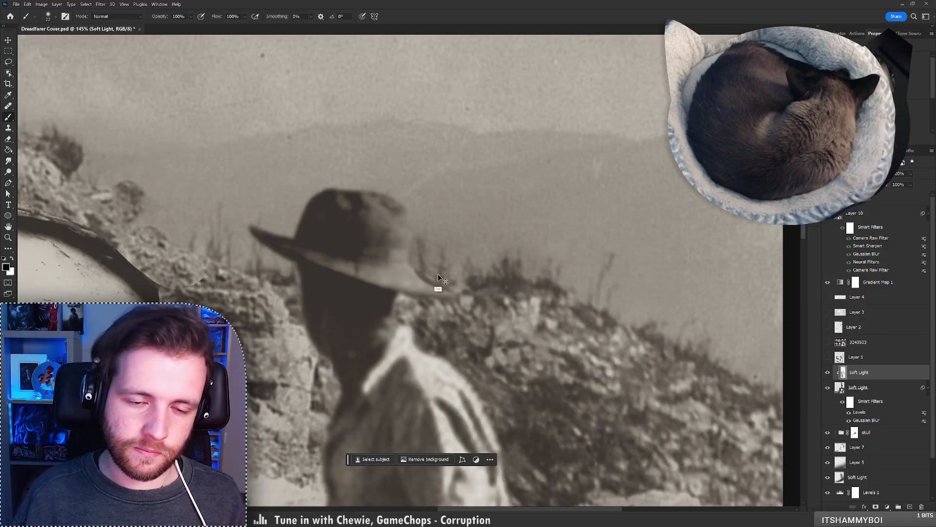
key("ctrl+z")
key("x")
Add a new layer clipped to the man and brighten the back of his hat brim with a 72 px soft white brush
key("ctrl+shift+alt+n")
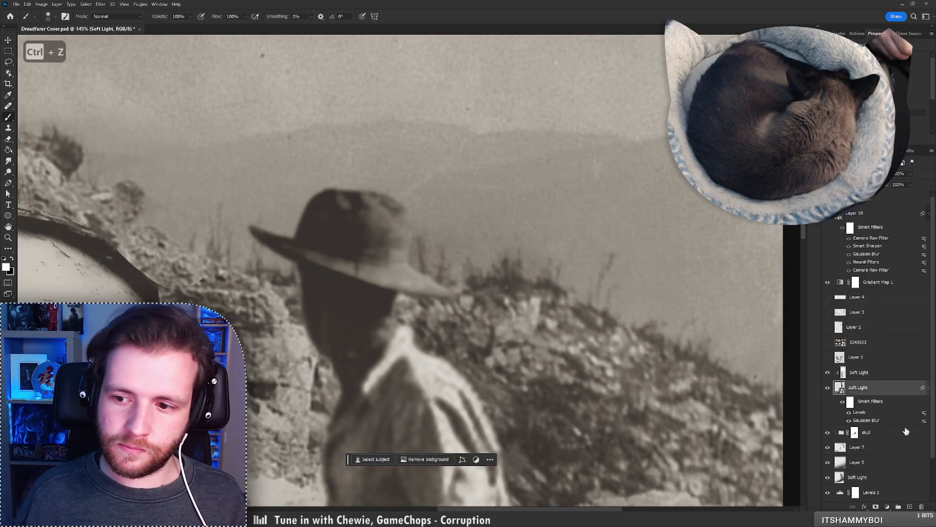
left_click_drag(449, 291, 421, 270)
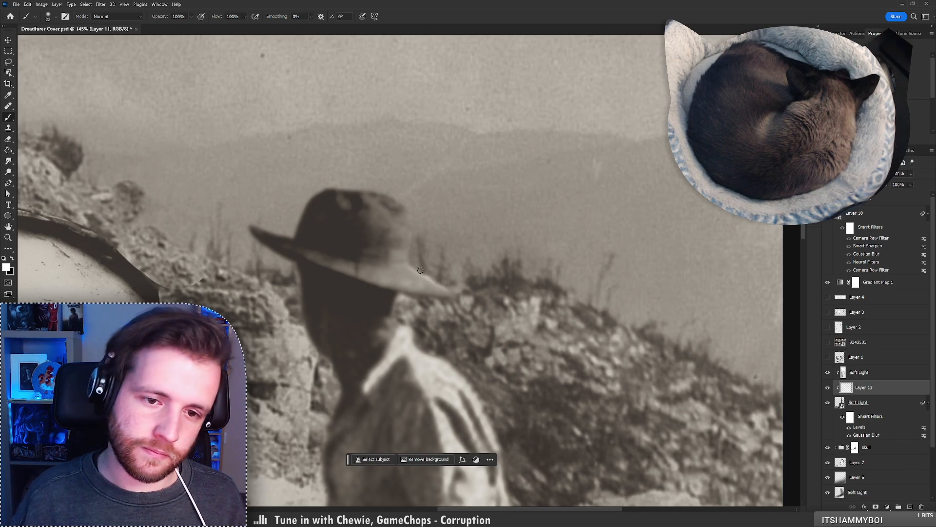
right_click(447, 252)
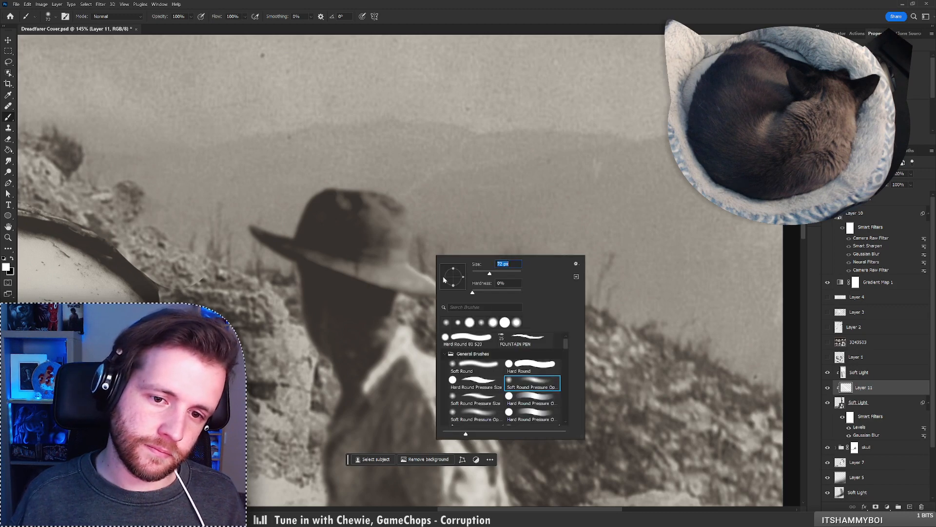
key("Return")
key("z")
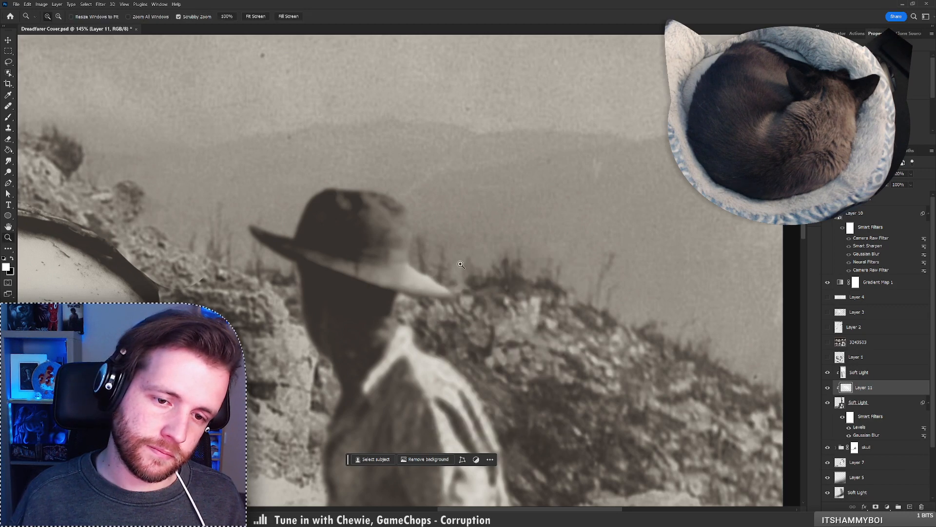
mouse_move(446, 281)
left_mouse_down()
mouse_move(361, 289)
mouse_move(488, 292)
left_mouse_up()
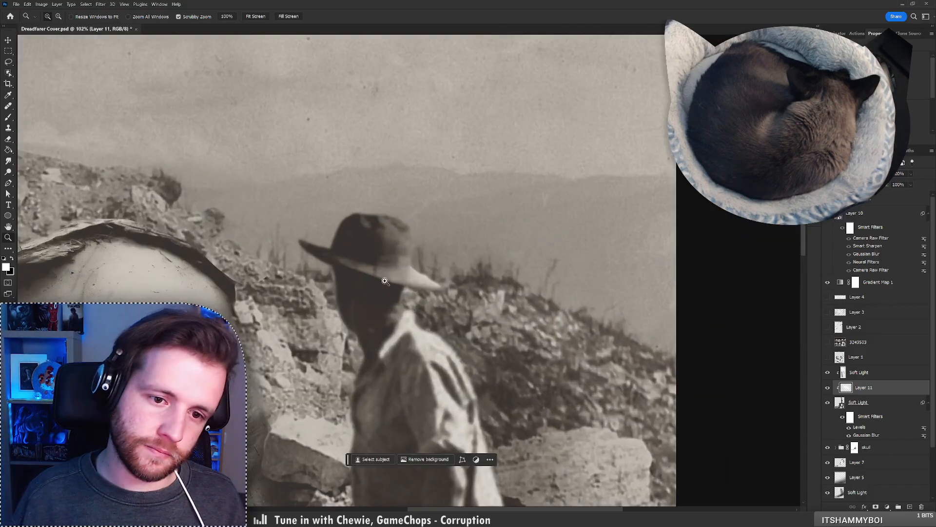
mouse_move(538, 346)
left_mouse_down()
mouse_move(590, 276)
mouse_move(612, 224)
left_mouse_up()
key("z")
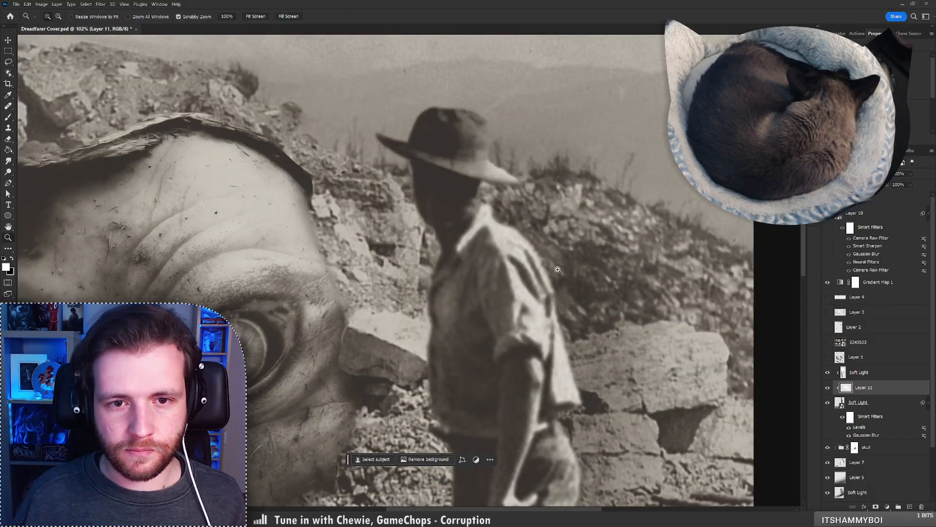
mouse_move(548, 276)
left_mouse_down()
mouse_move(482, 319)
mouse_move(544, 331)
left_mouse_up()
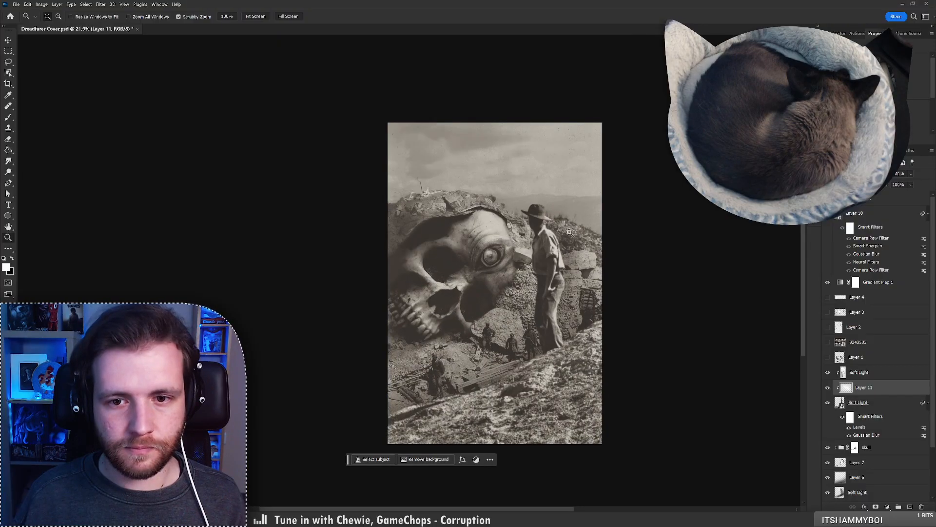
left_click_drag(566, 216, 608, 214)
Add a layer mask to the man's layer and soften the hat brim's tip with a small Soft Round brush in black, undoing stray strokes
left_click(866, 407)
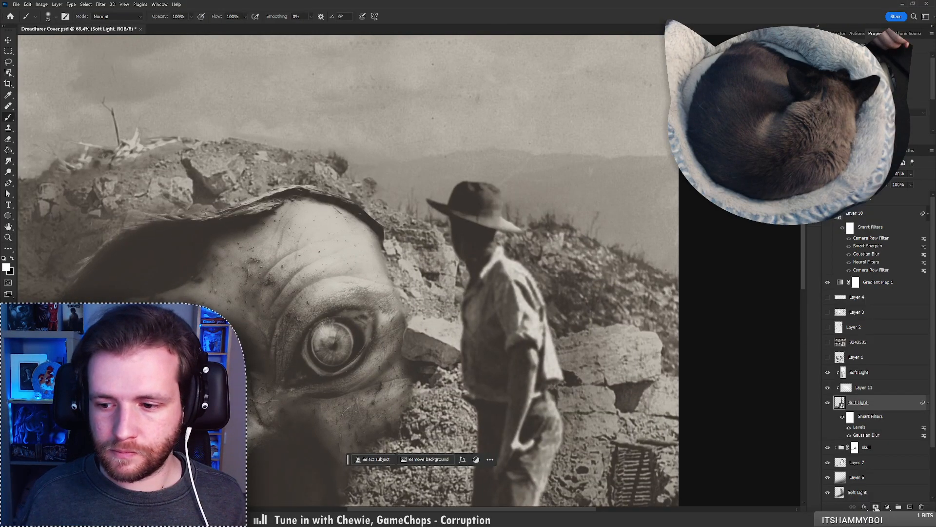
left_click(875, 506)
right_click(576, 241)
left_click(607, 348)
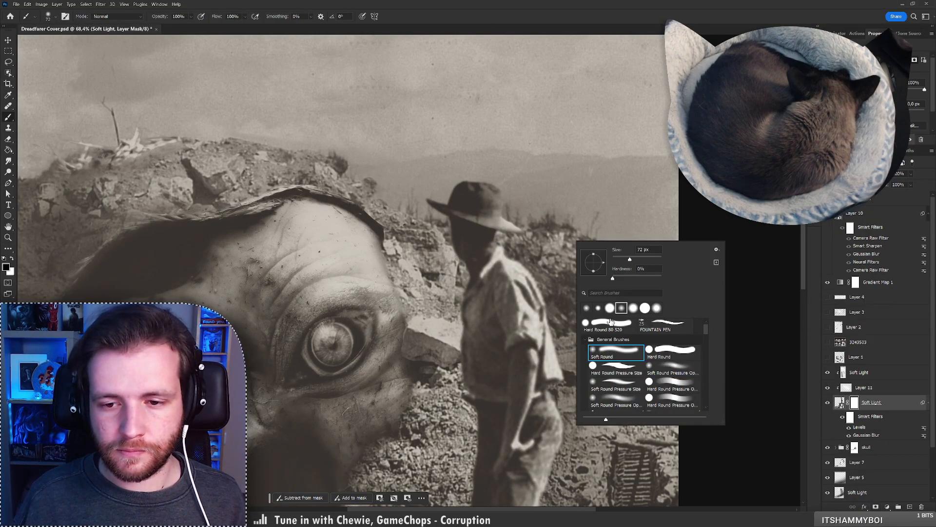
left_click(522, 226)
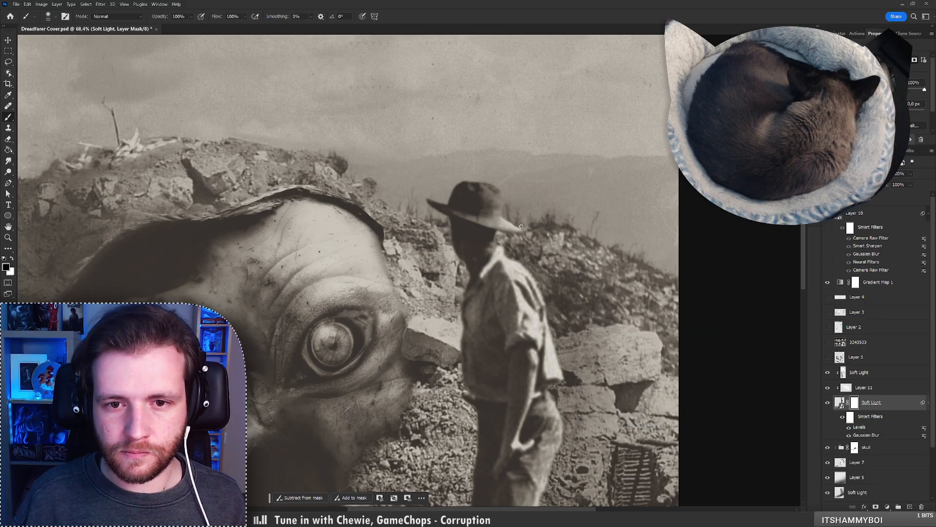
key("ctrl+z")
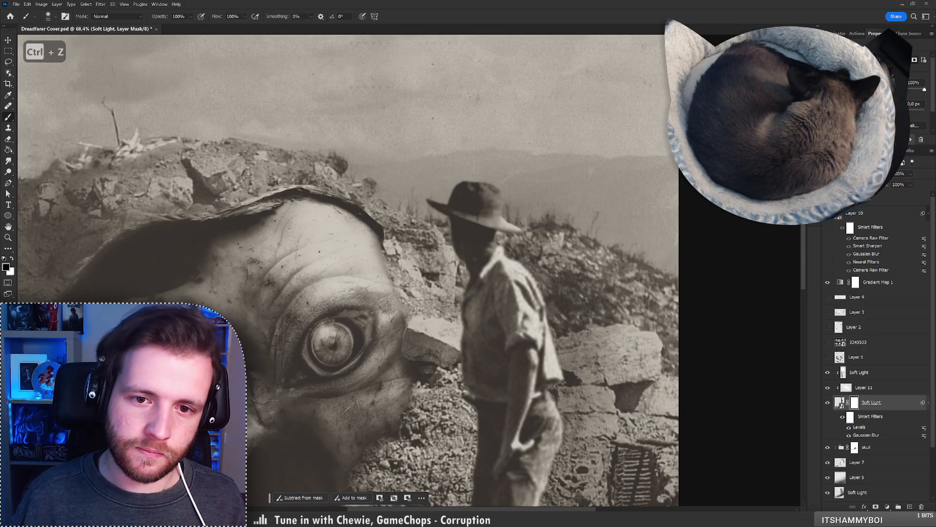
key("ctrl+z")
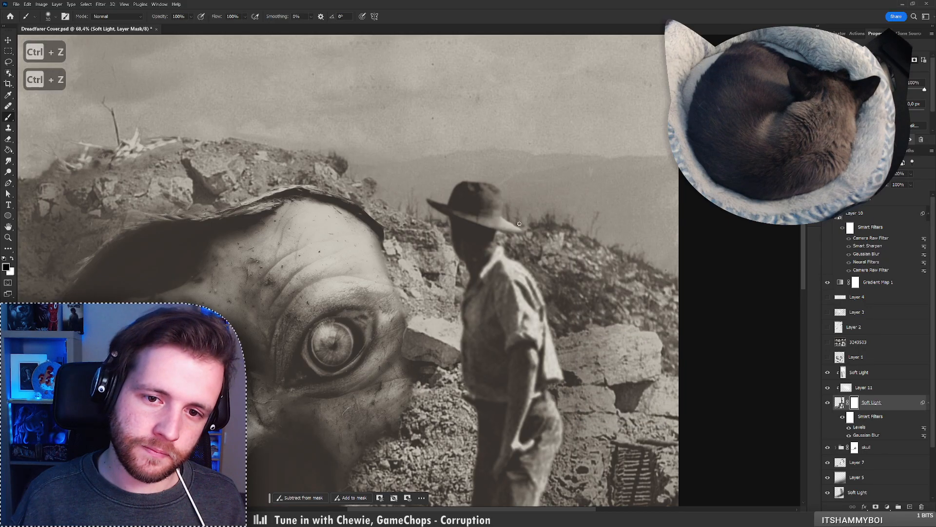
key("z")
mouse_move(520, 224)
left_mouse_down()
mouse_move(459, 229)
mouse_move(483, 229)
left_mouse_up()
key("b")
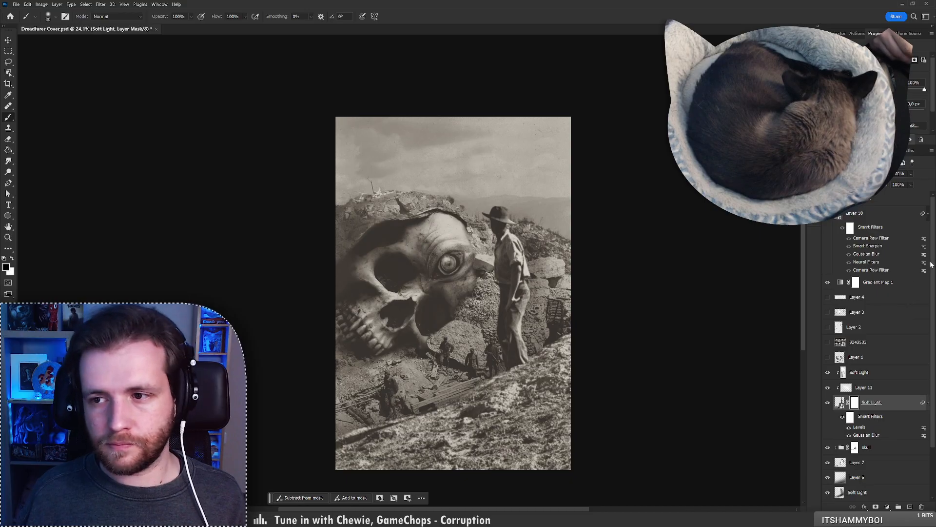
Stamp the visible artwork into a new smart object above Layer 10 and copy Layer 10's smart filters onto it
left_click(888, 215)
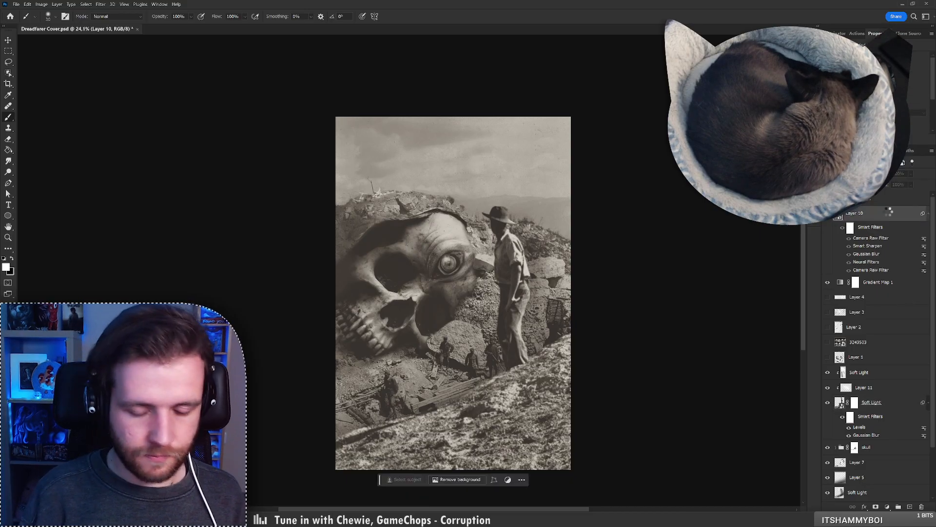
key("ctrl+shift+alt+n")
left_click_drag(868, 241, 868, 215)
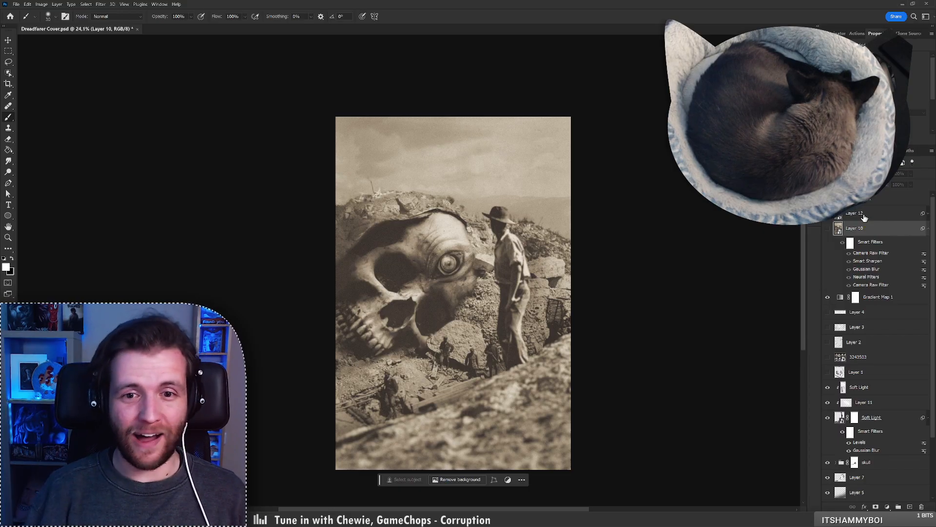
Compare the new graded layer with Layer 10 and examine the whole cover at thumbnail size
left_click(828, 229)
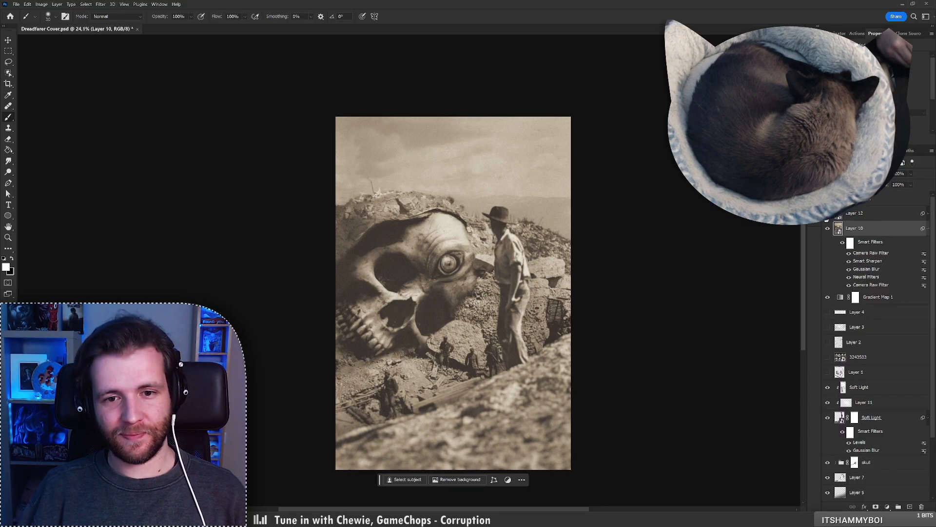
key("z")
left_click(483, 287, "alt")
mouse_move(483, 287)
left_mouse_down()
mouse_move(459, 287)
mouse_move(512, 292)
mouse_move(499, 291)
left_mouse_up()
key("ctrl+space")
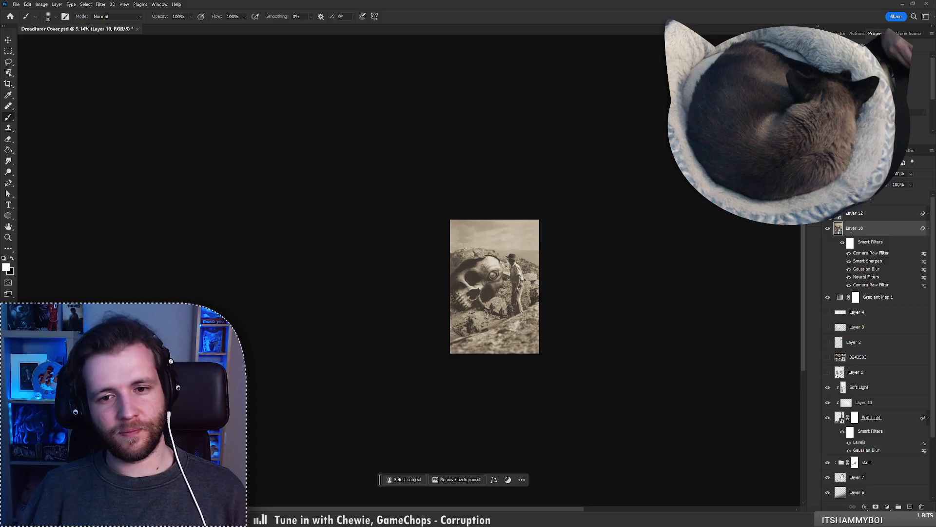
Delete Layer 12 and hide Layer 10 to return to the ungraded artwork
key("z")
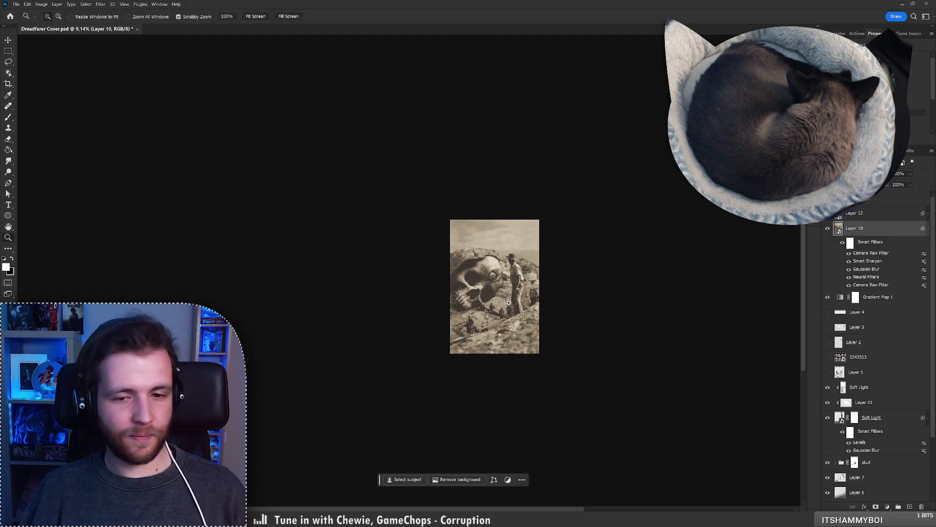
mouse_move(510, 302)
left_mouse_down()
mouse_move(554, 294)
mouse_move(490, 327)
mouse_move(507, 328)
left_mouse_up()
key("b")
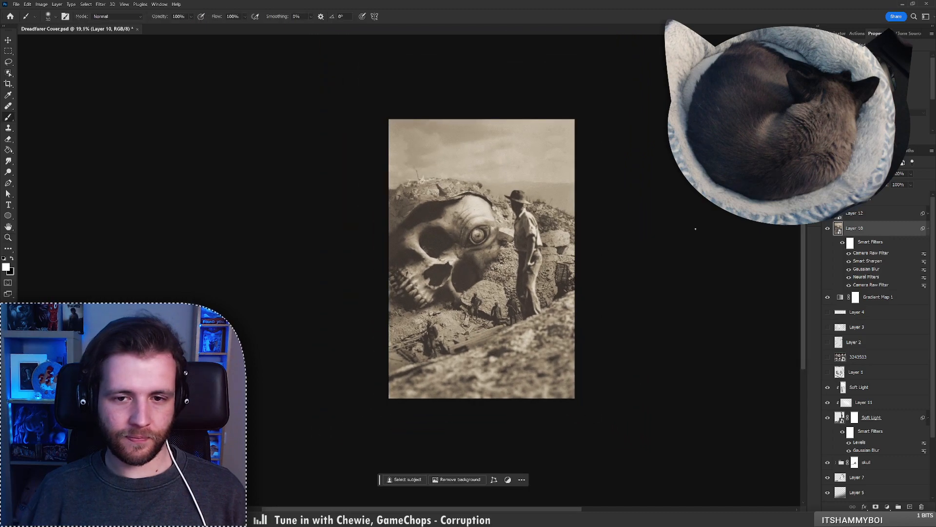
left_click(850, 217)
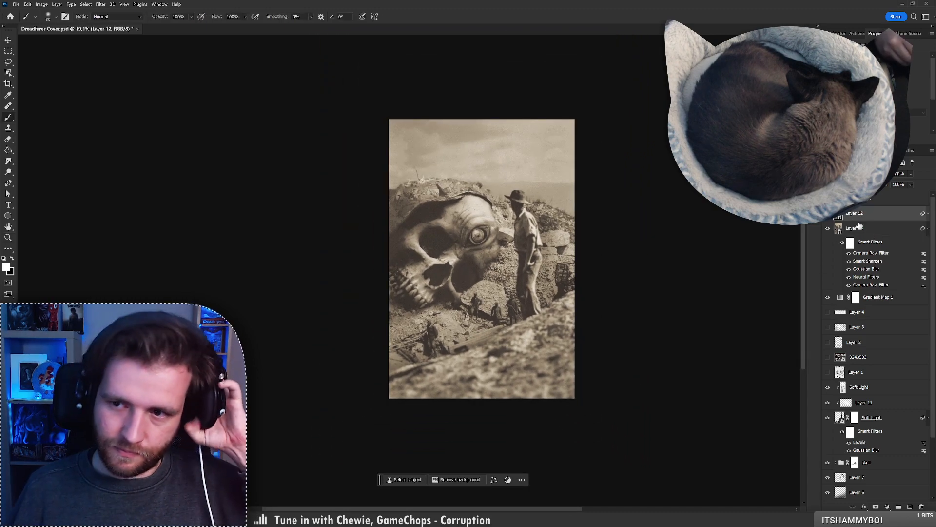
left_click(921, 507)
left_click(827, 217)
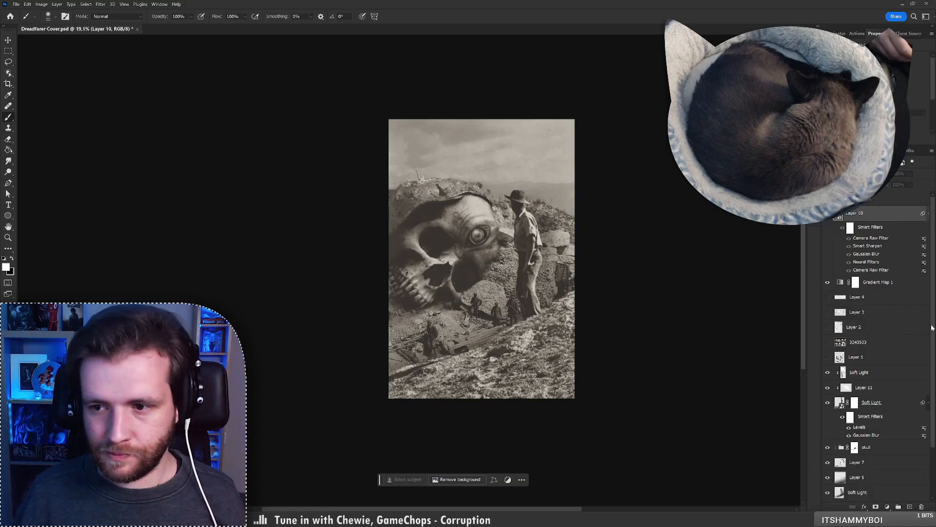
On the Soft Light layer clipped to the man, brighten the rock edge near his feet with a 399 px Soft Round Pressure Opacity brush in white
left_click_drag(932, 330, 907, 347)
left_click(902, 336)
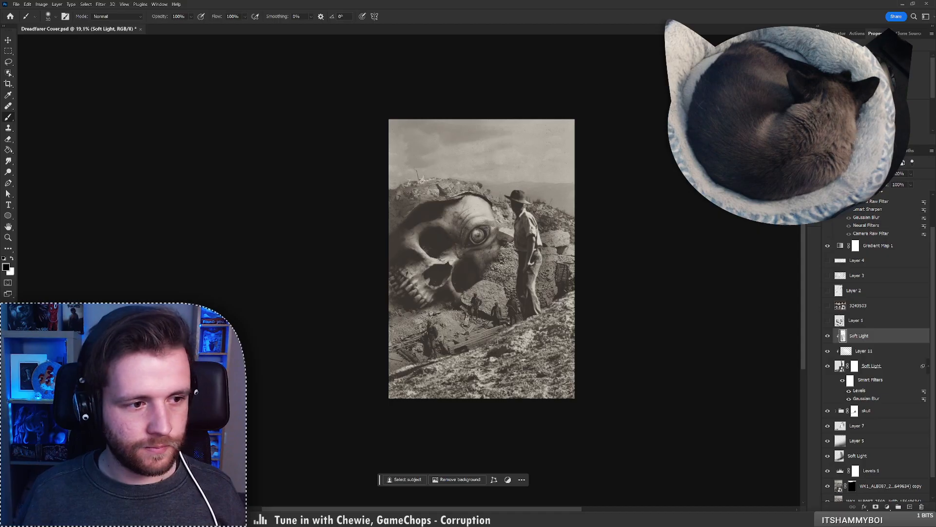
key("x")
right_click(509, 322)
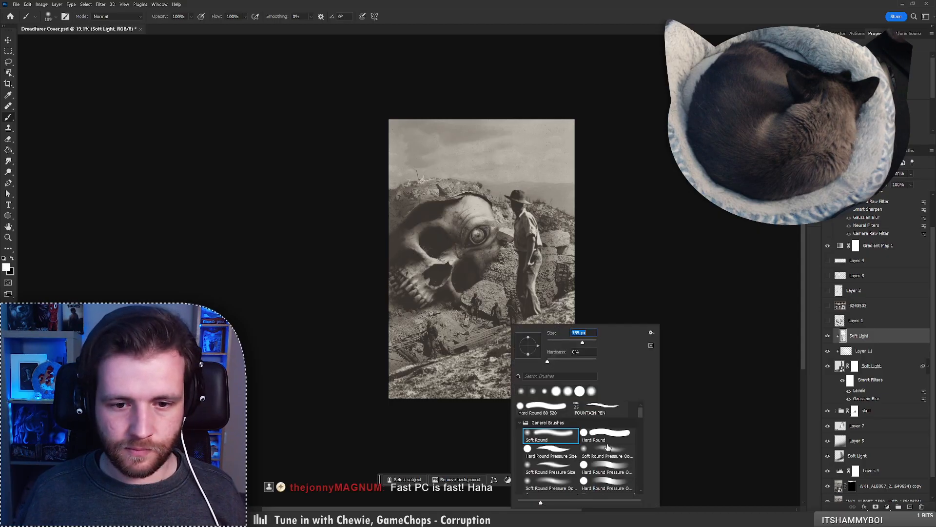
key("Escape")
left_click_drag(424, 360, 470, 348)
key("ctrl+z")
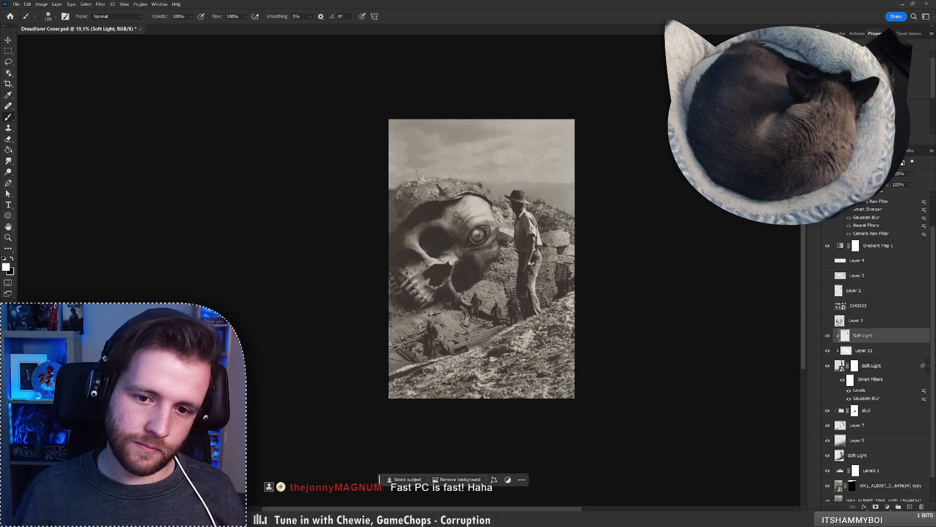
right_click(511, 325)
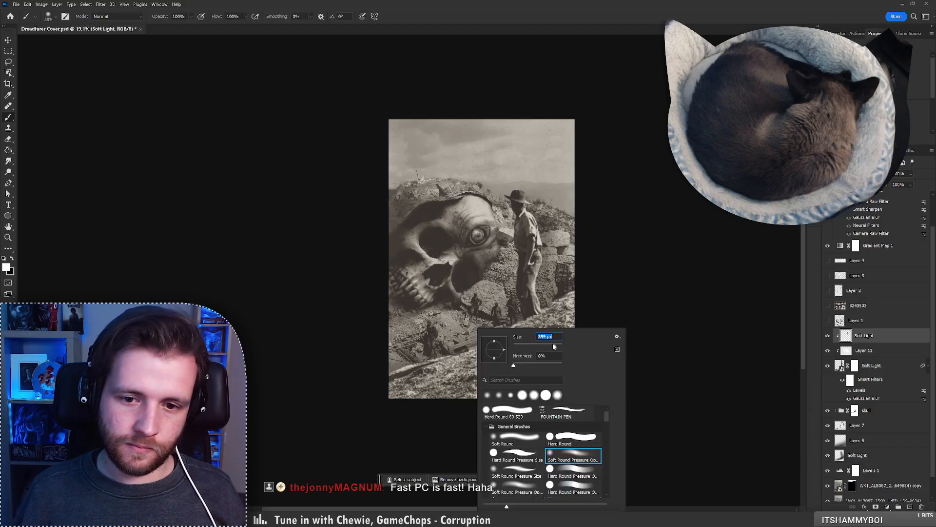
key("Escape")
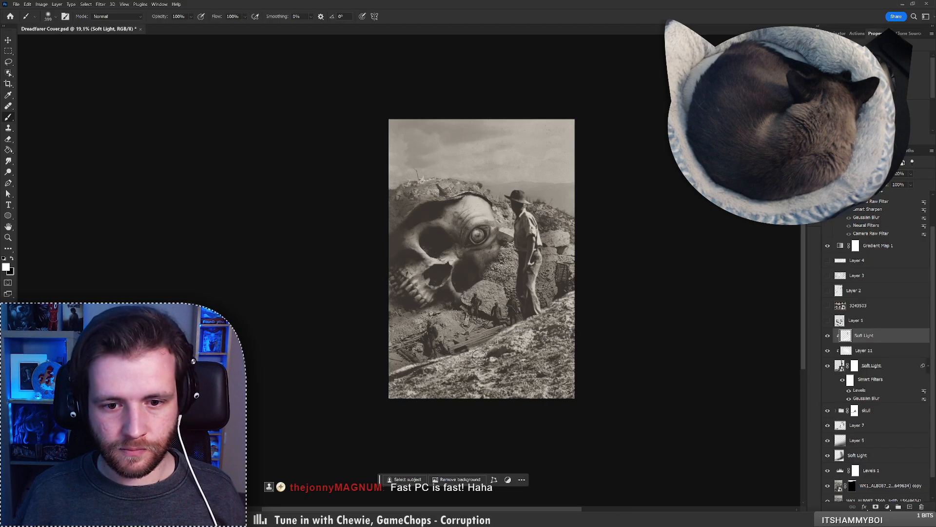
left_click_drag(530, 325, 563, 303)
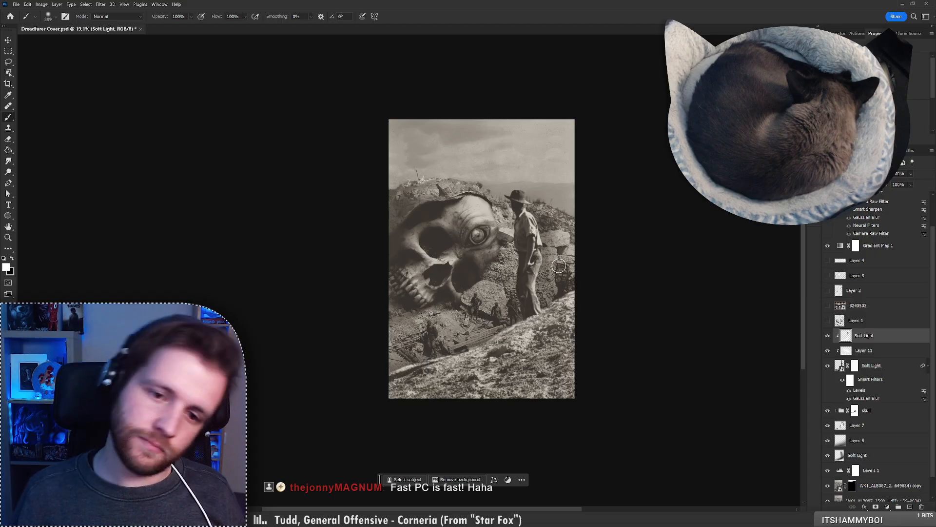
Darken the lower foreground rock on the clipped Soft Light layer with a 2293 px soft black brush, undoing the stray stroke
key("x")
right_click(504, 306)
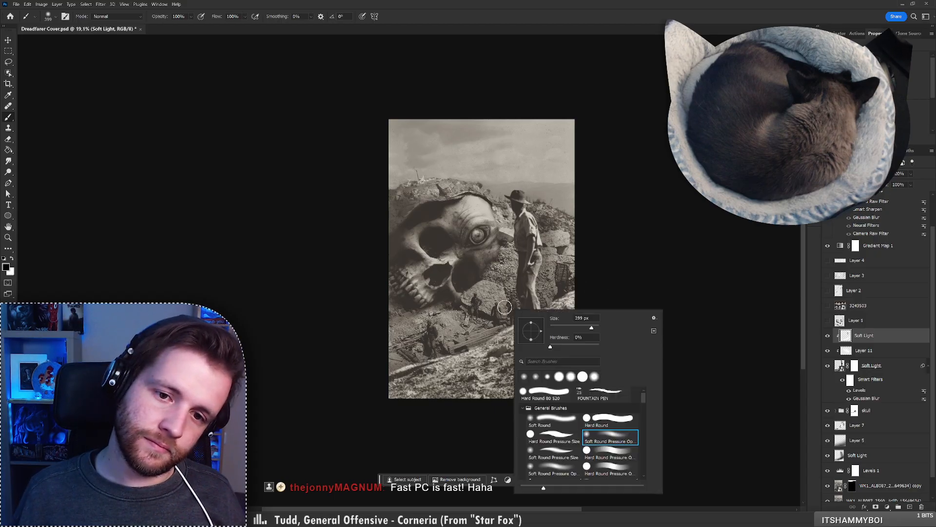
key("Escape")
left_click_drag(448, 409, 617, 362)
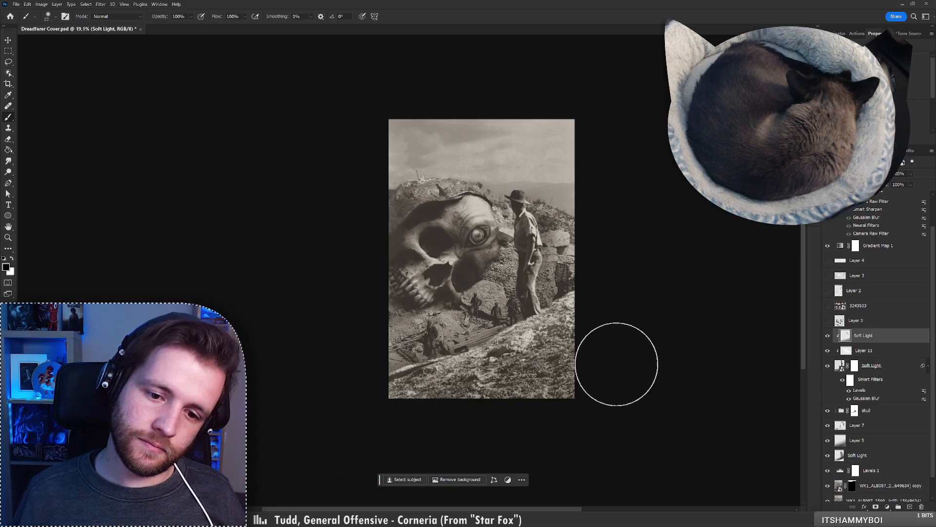
key("ctrl+z")
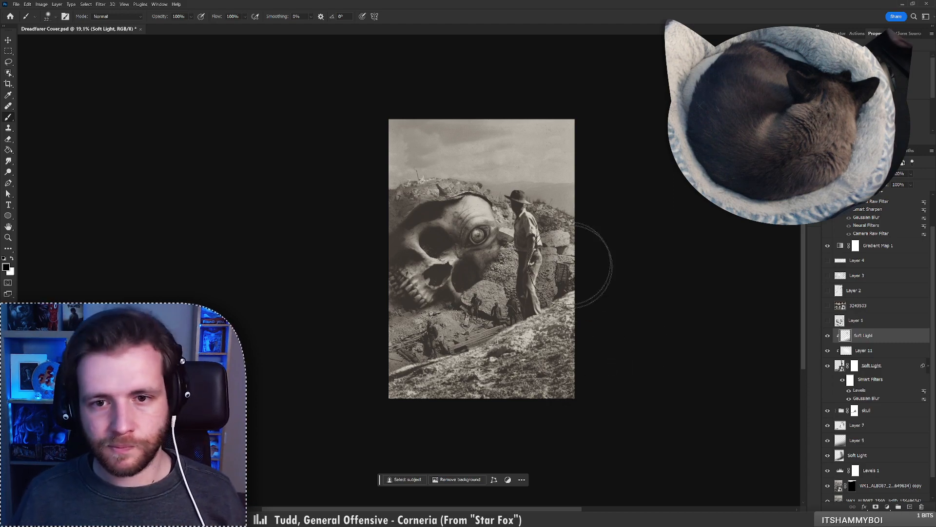
Try to brighten the man's hat on the Soft Light layer with a 150 px soft white brush
key("z")
left_click_drag(530, 201, 555, 185)
mouse_move(544, 252)
left_mouse_down()
mouse_move(476, 243)
mouse_move(493, 243)
left_mouse_up()
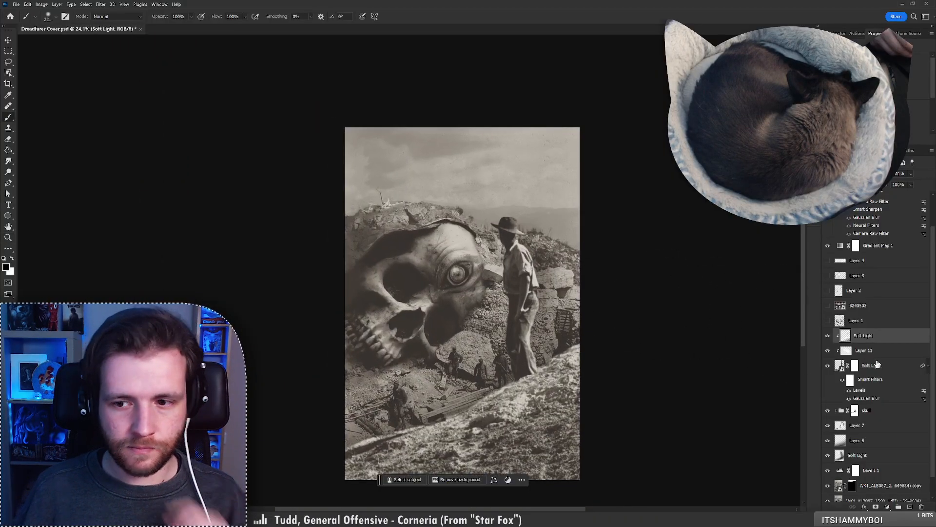
key("x")
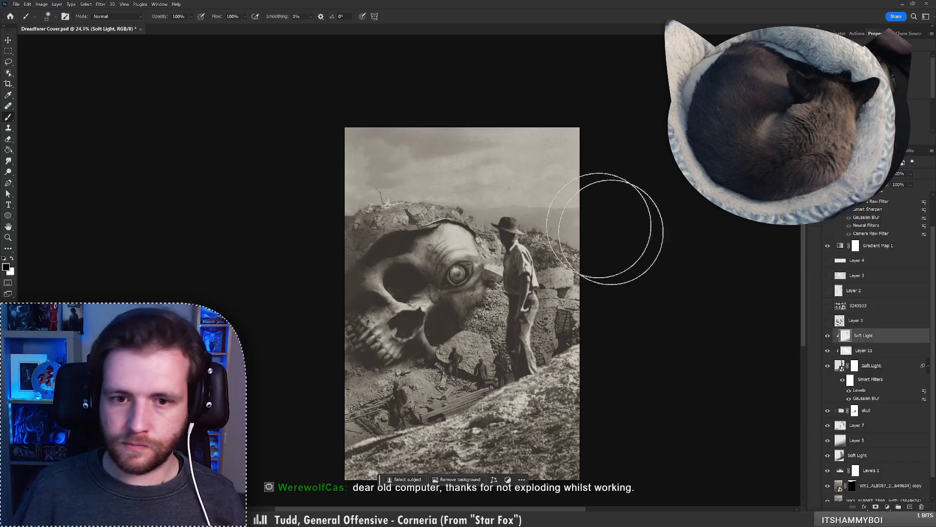
right_click(536, 201)
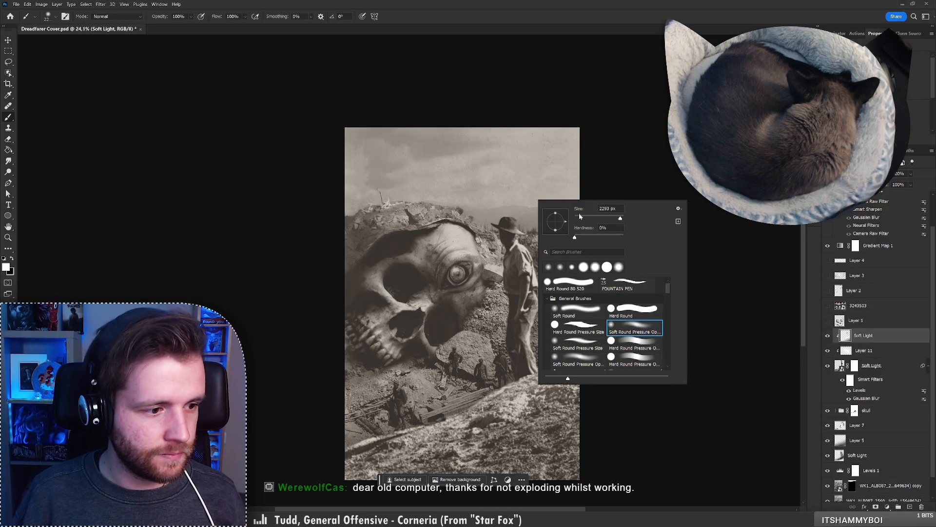
key("Return")
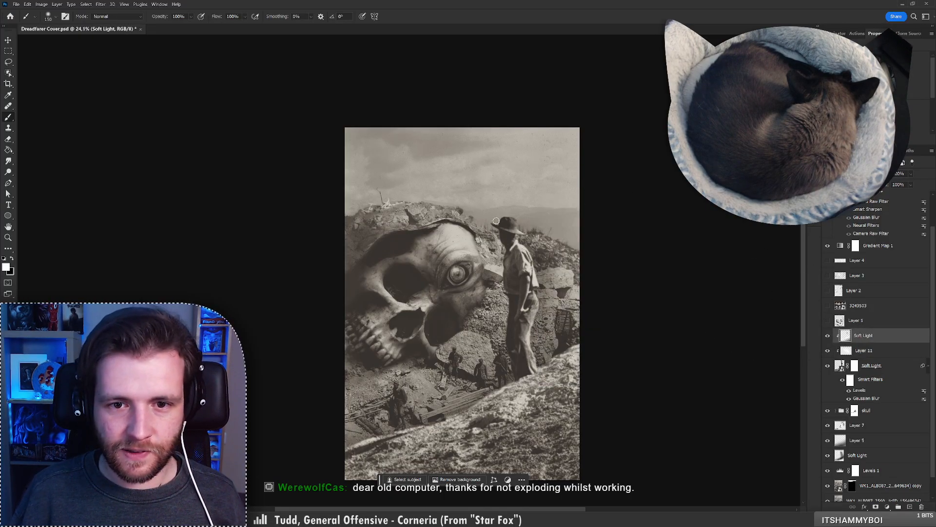
key("ctrl+z")
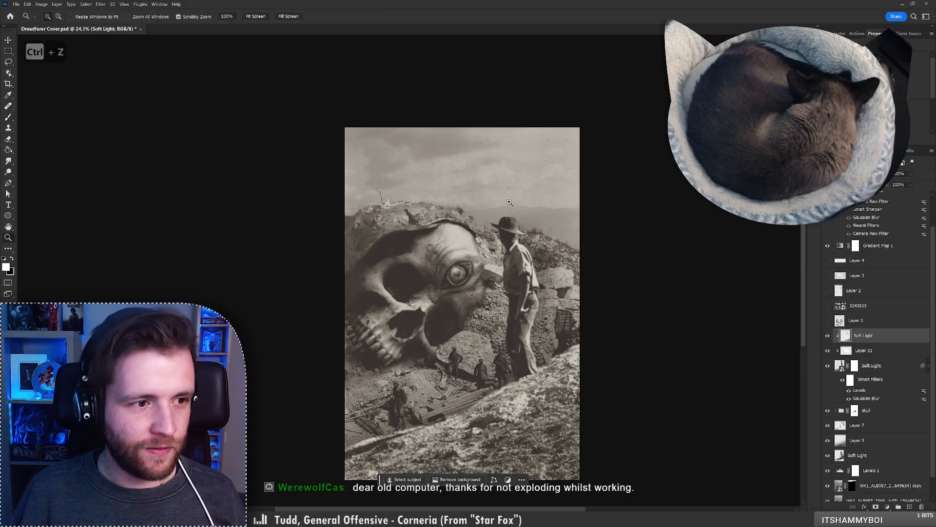
Brighten the back of the man's hat on Layer 11 with a smaller soft white brush, undoing a stray stroke
left_click_drag(510, 217, 529, 227)
right_click(511, 247)
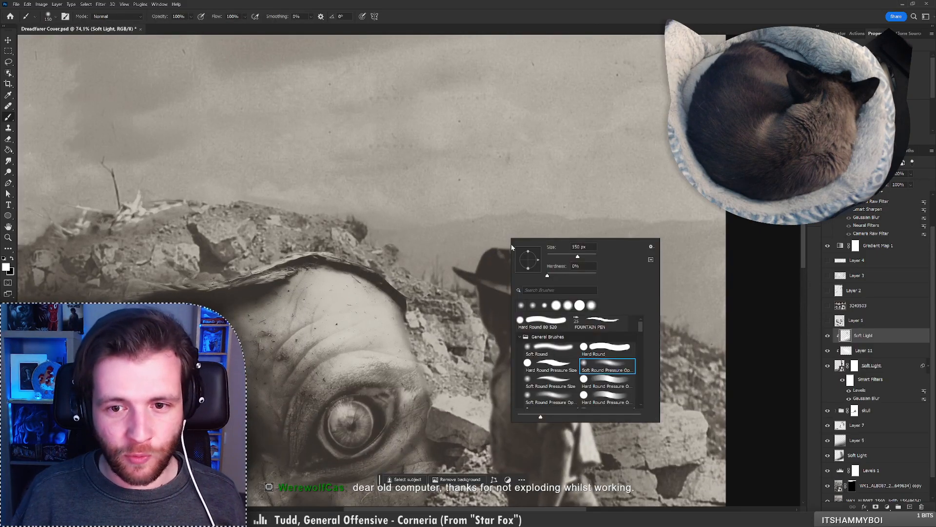
left_click(560, 256)
key("Return")
key("alt+bracketleft")
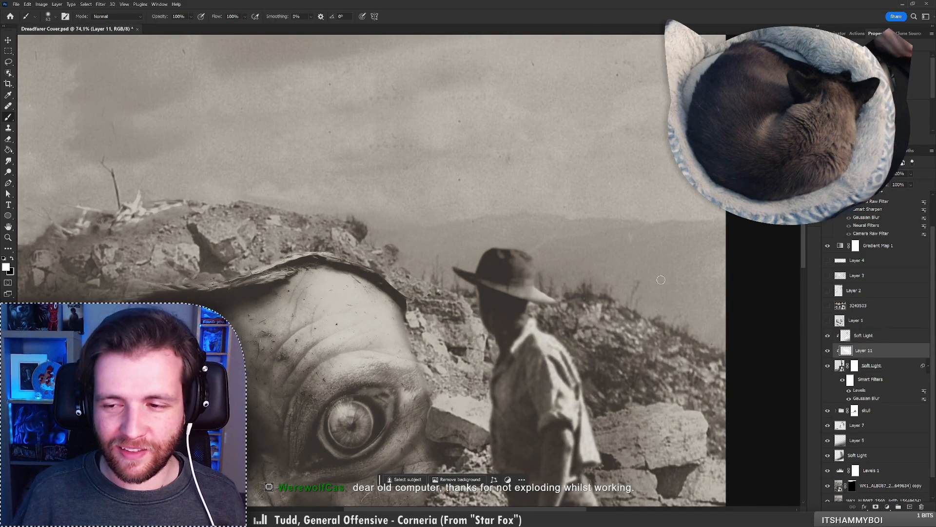
key("ctrl+z")
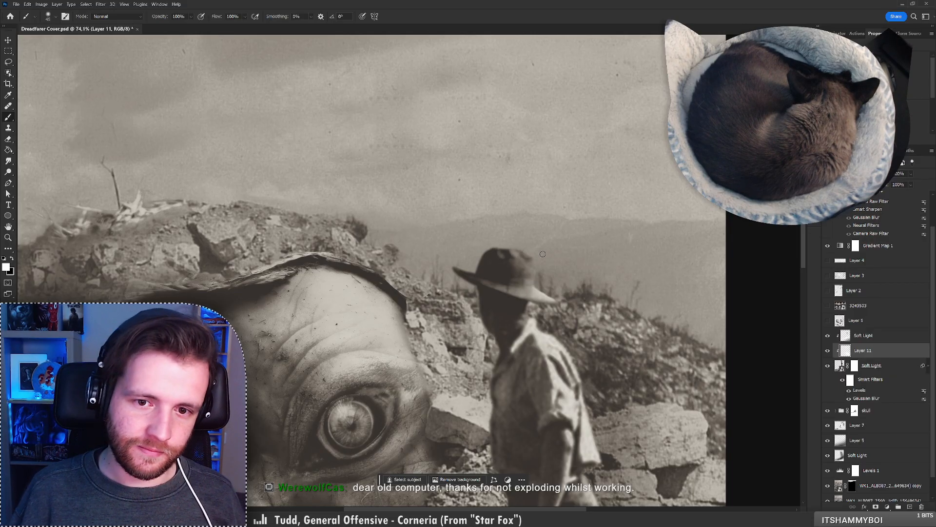
Try to tone down the highlight on the hat brim's tip on Layer 11 with the Eraser, undoing the strokes
key("x")
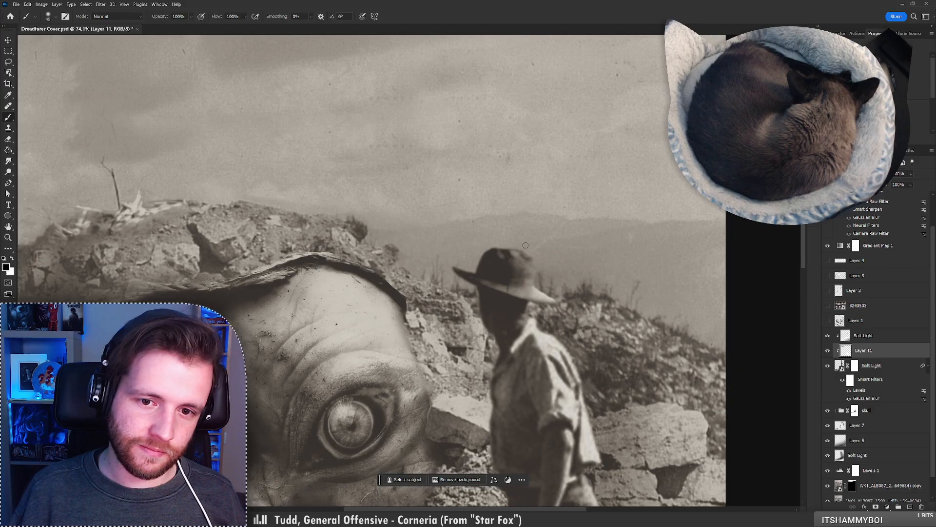
key("z")
mouse_move(525, 245)
left_mouse_down()
mouse_move(480, 251)
mouse_move(502, 248)
left_mouse_up()
key("b")
mouse_move(505, 285)
left_mouse_down()
mouse_move(485, 221)
mouse_move(507, 231)
left_mouse_up()
key("z")
key("e")
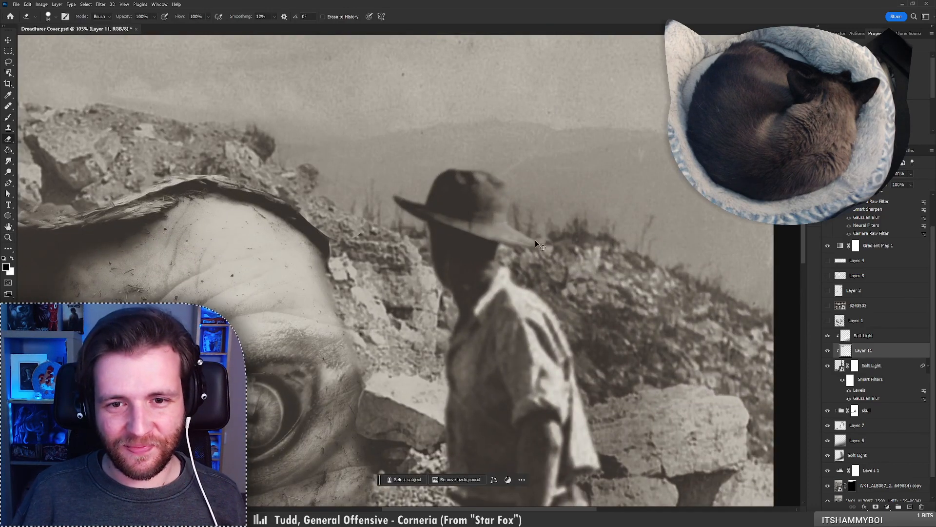
key("ctrl+z")
right_click(530, 223)
key("Escape")
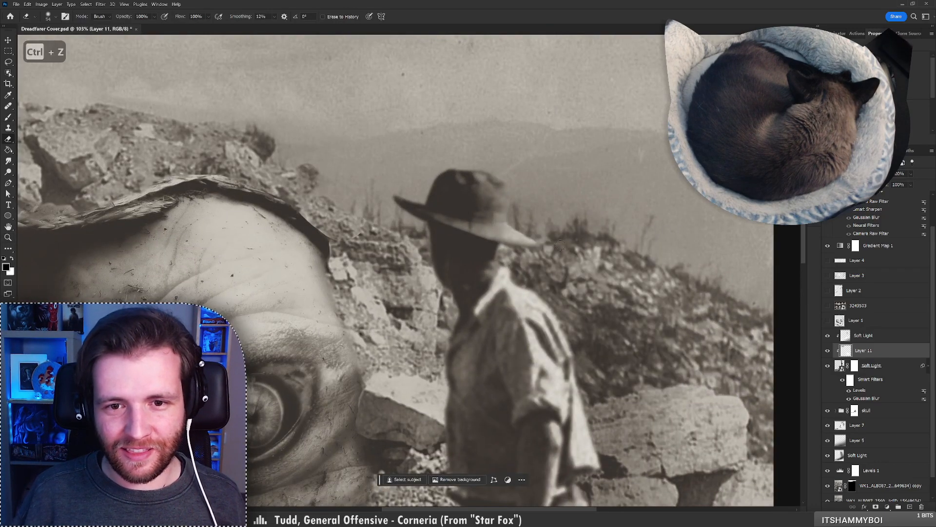
key("ctrl+z")
key("ctrl+z")
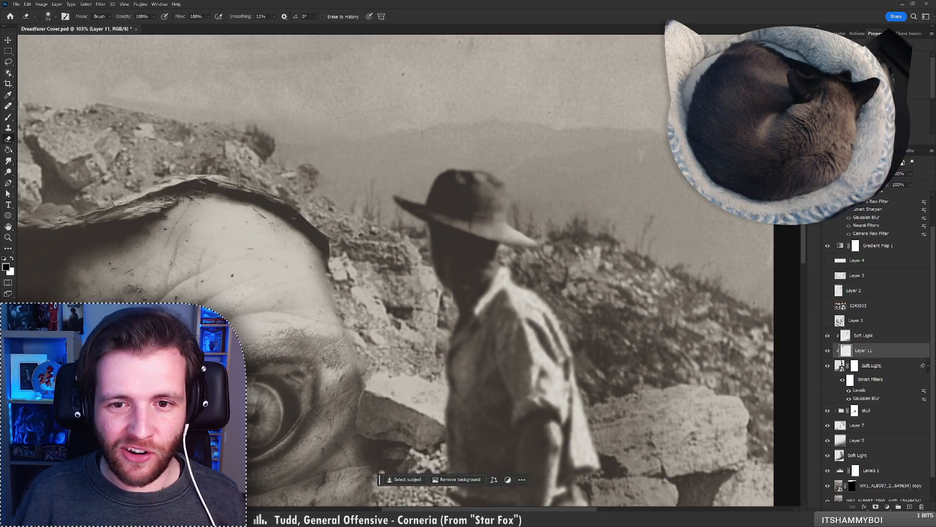
Return to the clipped Soft Light layer and refine the hat brim's shading with a soft brush in black and white, undoing unwanted strokes
key("z")
mouse_move(546, 236)
left_mouse_down()
mouse_move(462, 242)
mouse_move(491, 234)
mouse_move(477, 236)
mouse_move(472, 274)
mouse_move(480, 259)
left_mouse_up()
left_click_drag(541, 207, 604, 182)
key("e")
key("alt+bracketright")
key("b")
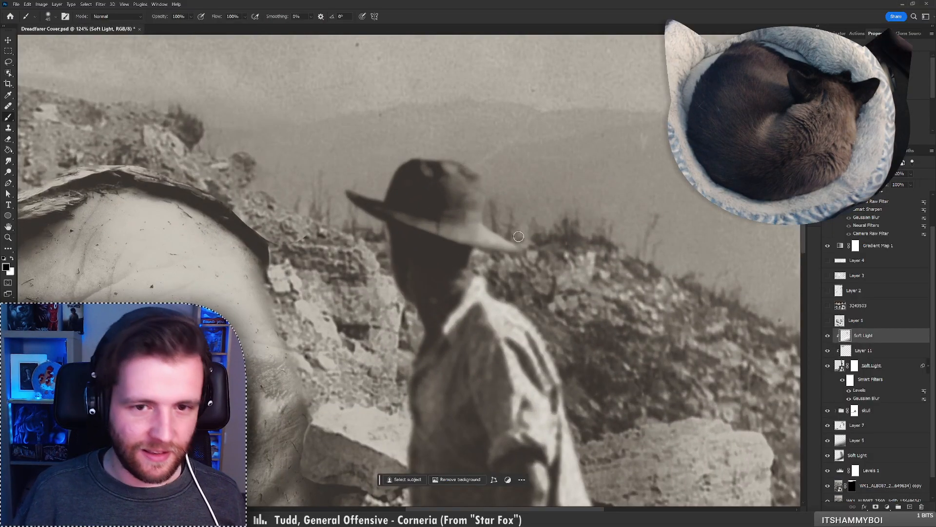
key("ctrl+z")
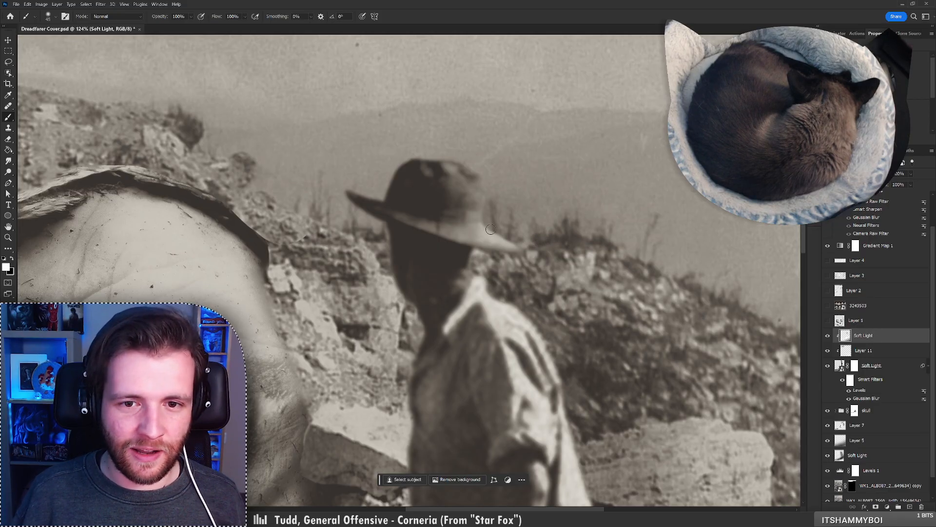
key("ctrl+z")
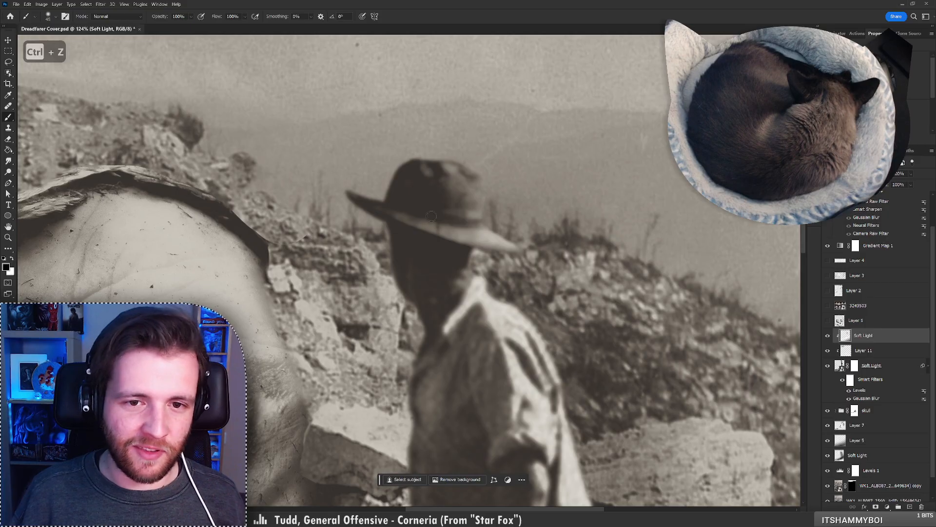
key("ctrl+z")
Shade the hat band where the crown meets the brim with a much smaller soft black brush, undoing unwanted strokes
right_click(492, 220)
left_click_drag(539, 236, 532, 235)
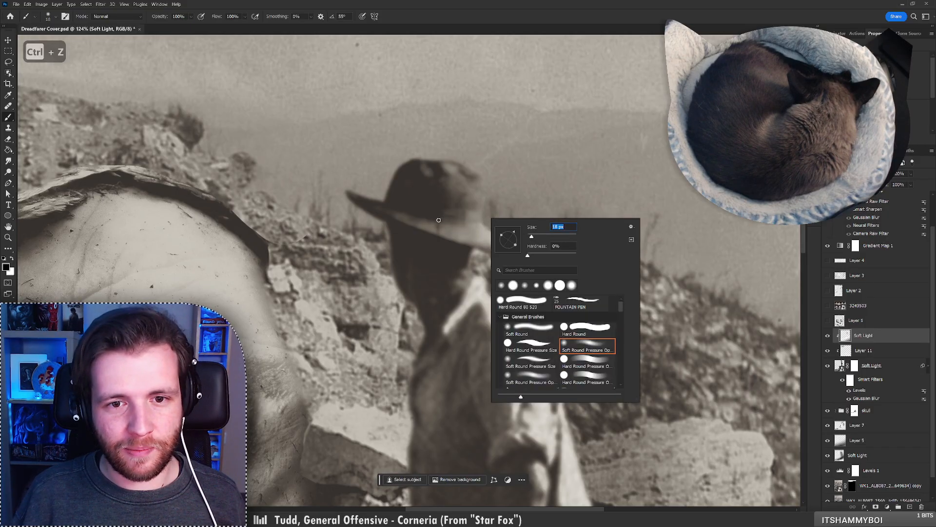
left_click_drag(439, 219, 477, 224)
key("ctrl+z")
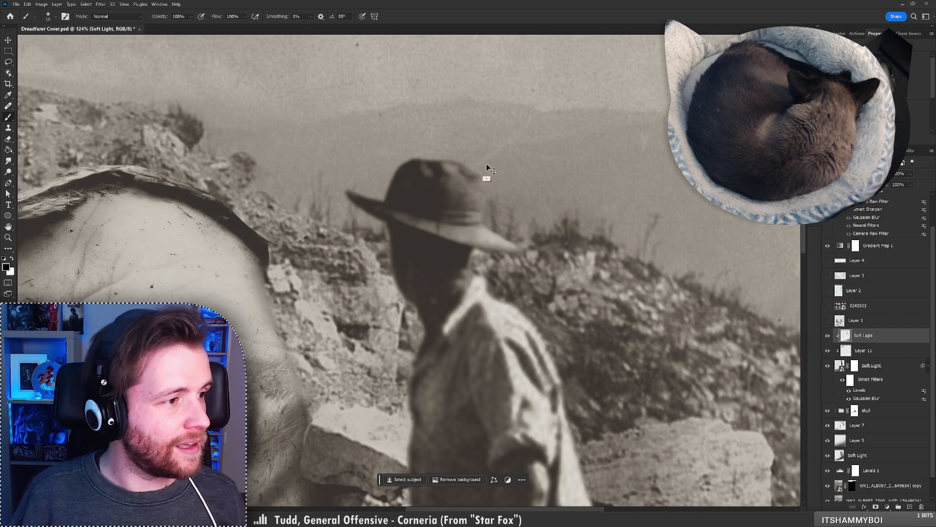
key("ctrl+z")
key("ctrl+z")
key("ctrl+z")
key("ctrl+z")
key("ctrl+z")
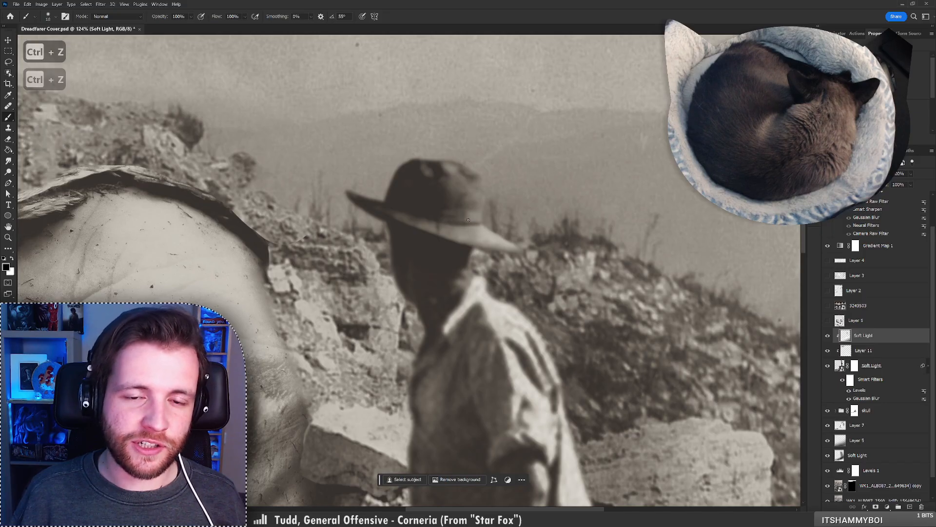
Erase the stray hard edge beside the skull's forehead on the WK1_ALB087 copy 3 layer in the skull group
key("z")
mouse_move(475, 207)
left_mouse_down()
mouse_move(252, 208)
mouse_move(379, 205)
mouse_move(449, 191)
mouse_move(449, 226)
mouse_move(429, 256)
mouse_move(376, 273)
mouse_move(408, 270)
mouse_move(431, 244)
left_mouse_up()
key("z")
key("z")
right_click(431, 242, "ctrl")
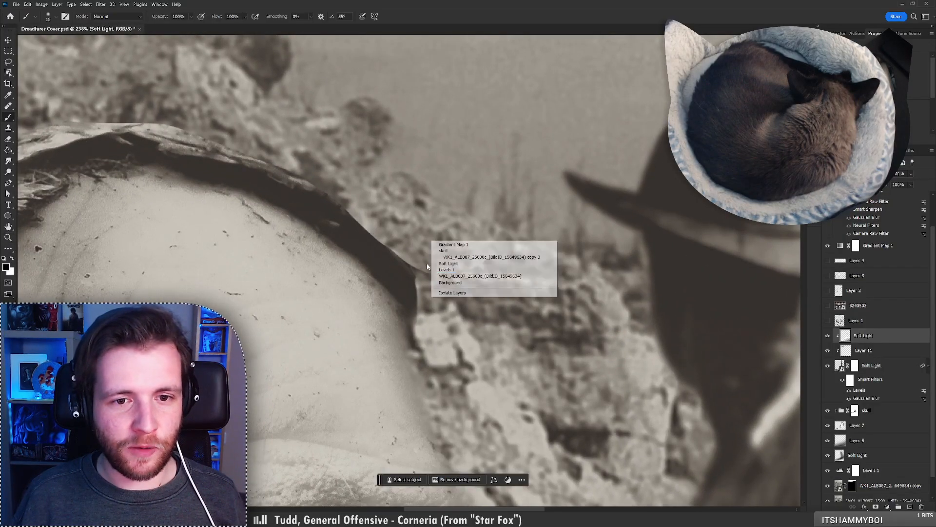
left_click(493, 257)
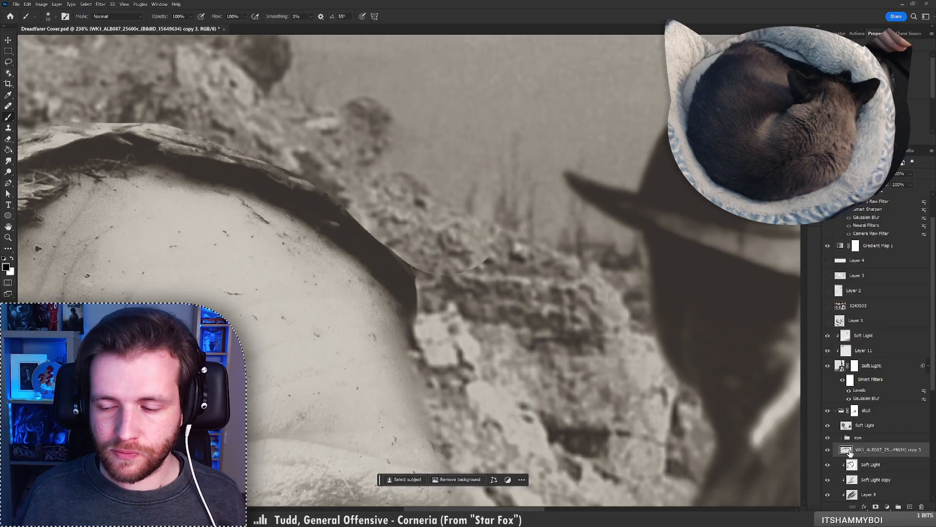
key("e")
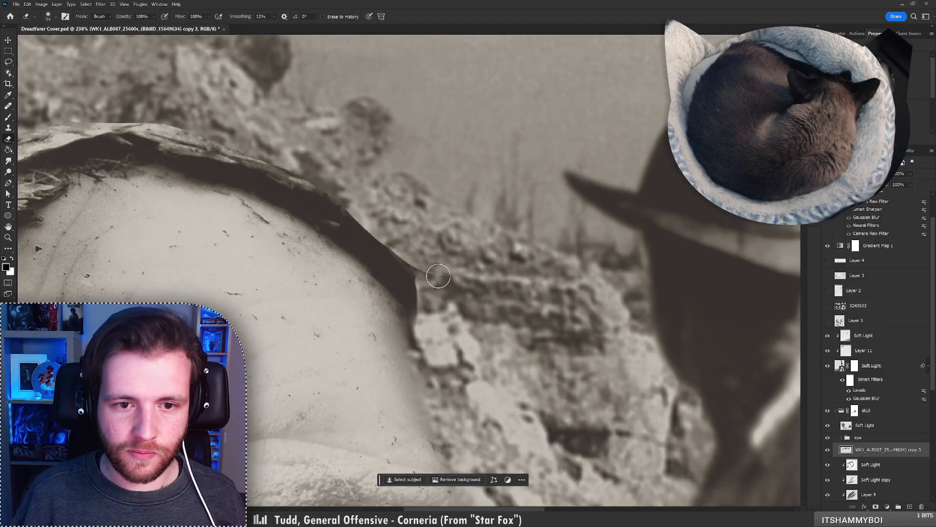
mouse_move(396, 243)
left_mouse_down()
mouse_move(361, 212)
mouse_move(417, 252)
left_mouse_up()
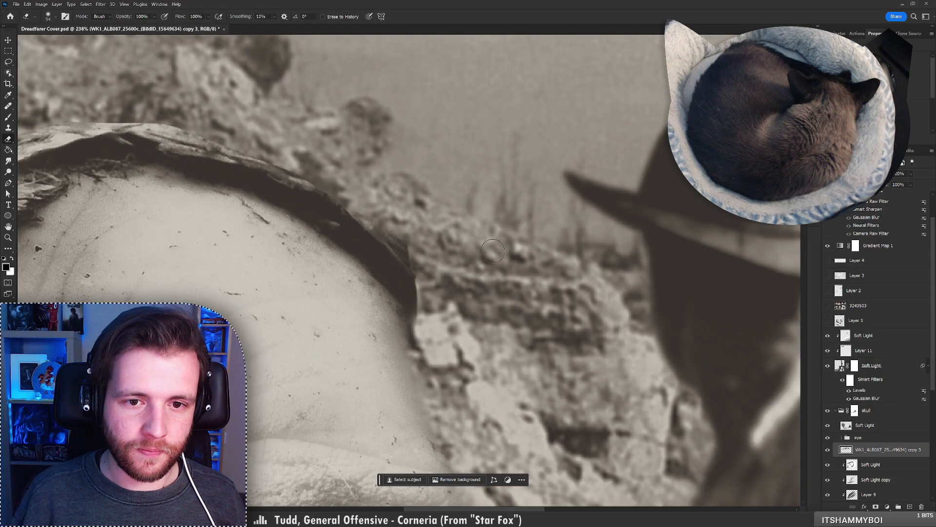
Cover the light rim edge above the skull's forehead with cloned rock using Clone Stamp on the WK1_ALB087 copy 3 layer, undoing a stray stroke
key("z")
left_click_drag(492, 250, 366, 323)
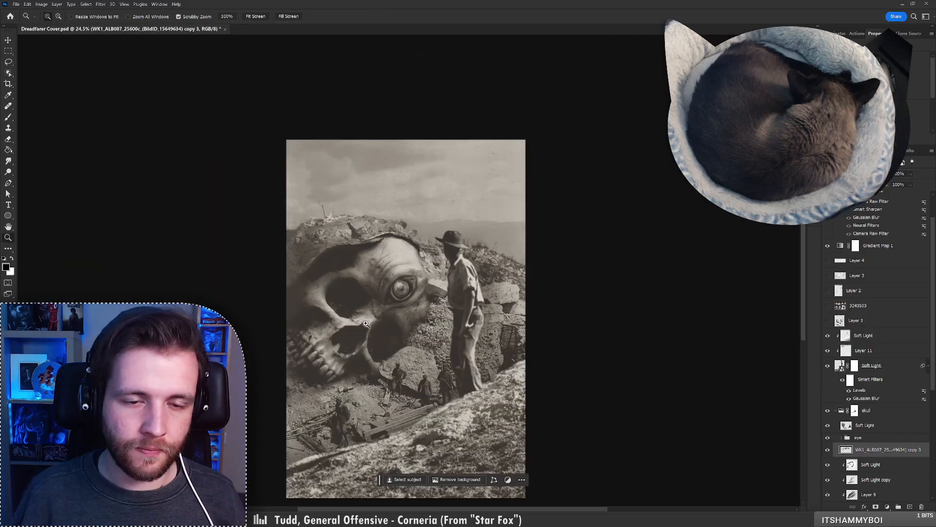
left_click_drag(389, 226, 487, 253)
key("s")
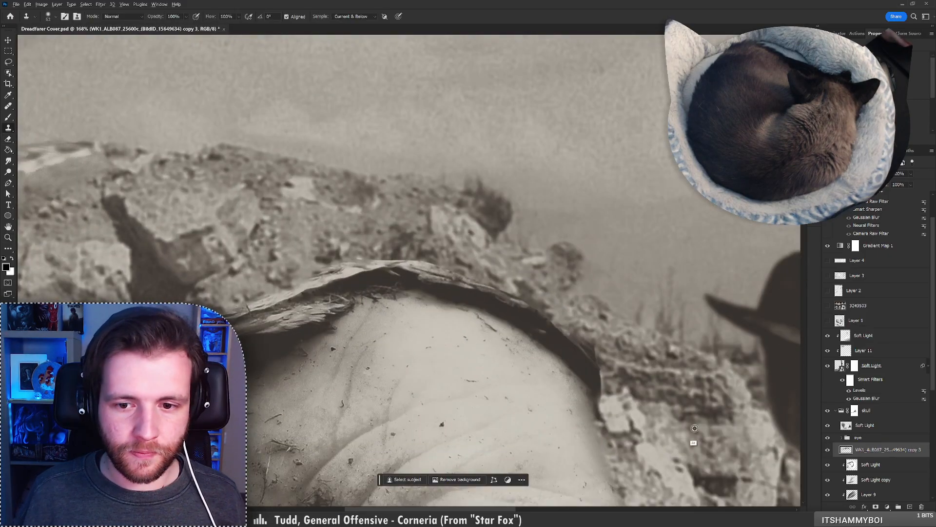
left_click_drag(604, 352, 582, 334)
key("ctrl+z")
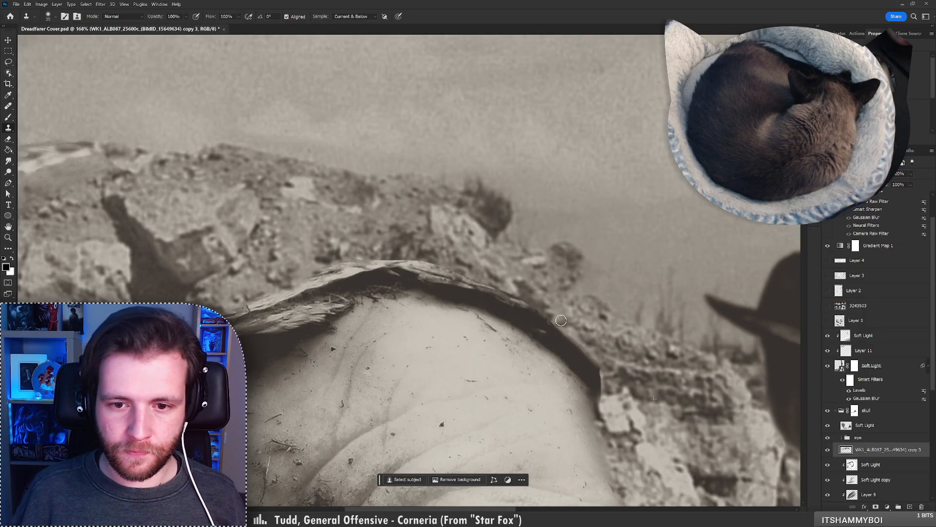
mouse_move(378, 254)
left_mouse_down()
mouse_move(518, 296)
mouse_move(441, 275)
left_mouse_up()
left_click_drag(352, 257, 229, 309)
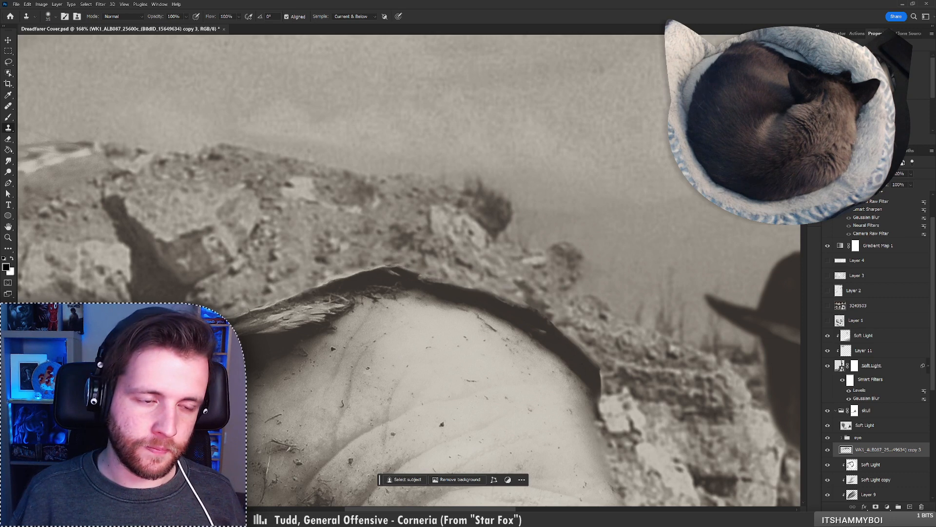
key("ctrl+space")
left_click_drag(255, 275, 188, 296)
left_click_drag(207, 334, 243, 334)
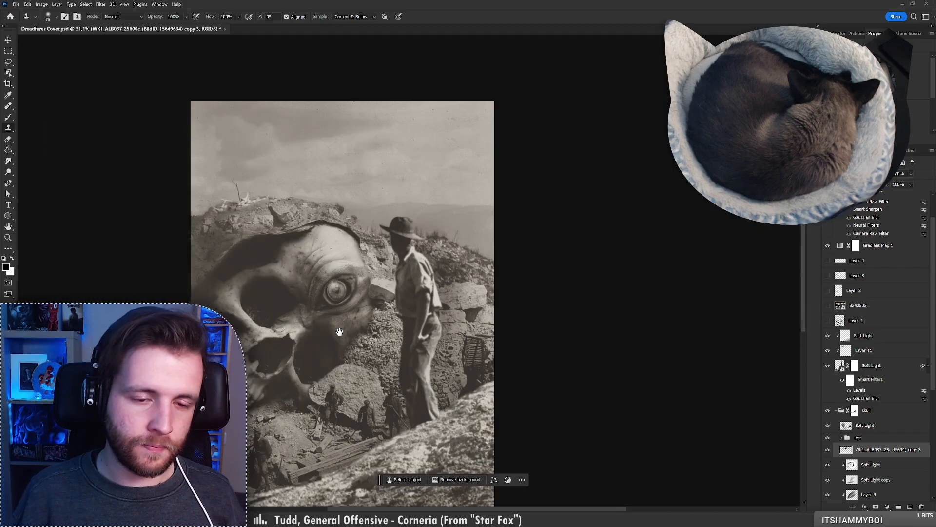
mouse_move(339, 333)
left_mouse_down()
mouse_move(401, 257)
mouse_move(348, 227)
mouse_move(387, 212)
left_mouse_up()
key("ctrl+space")
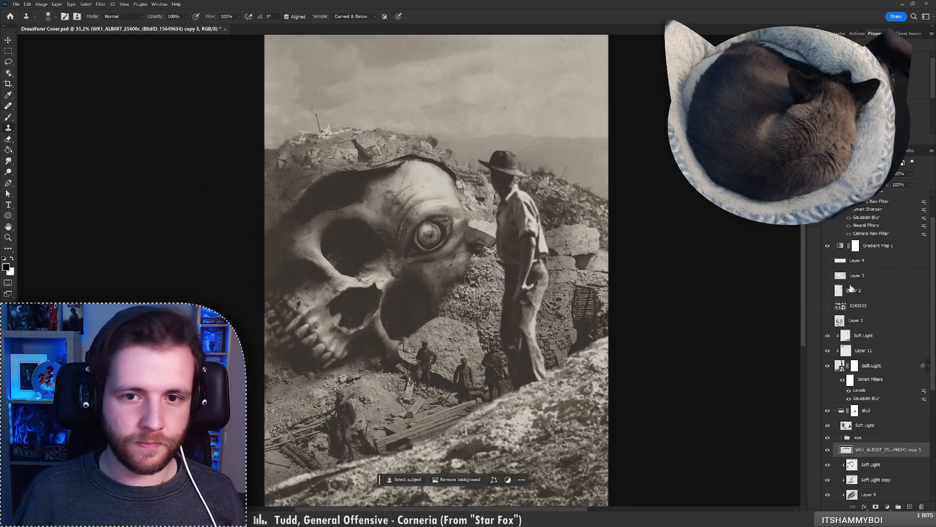
Review the Gaussian Blur smart filter on the Soft Light layer and accept its existing settings
double_click(865, 398)
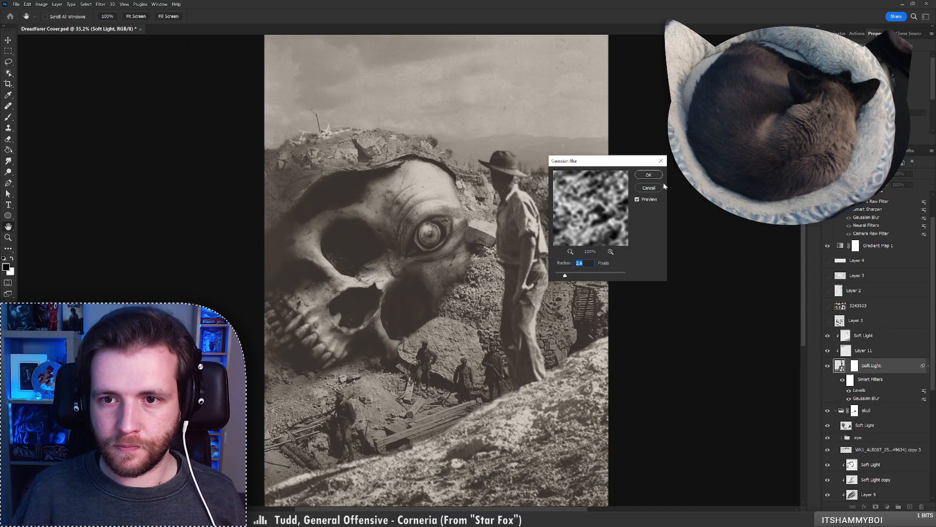
key("Return")
key("s")
Stamp all visible layers into a new layer above Layer 10 and give it Layer 10's smart filters
scroll(890, 217, "up", 3)
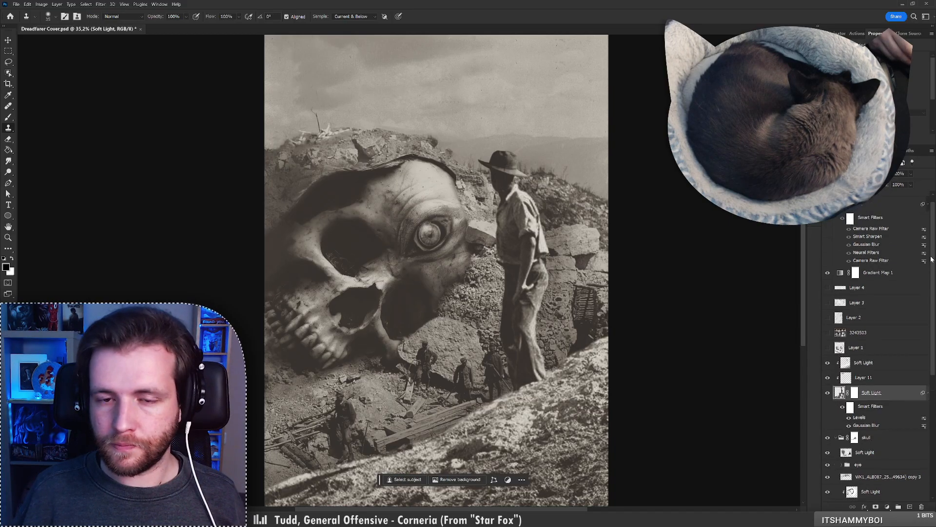
left_click(889, 215)
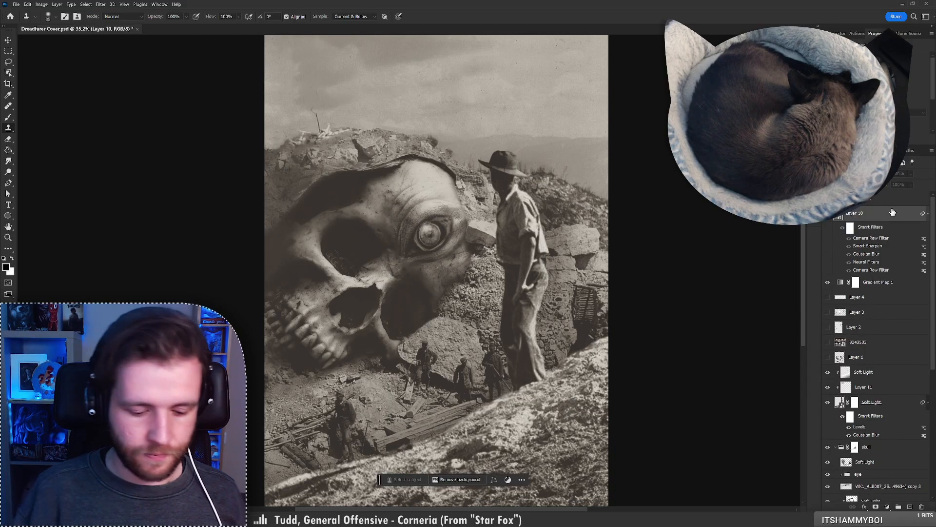
key("ctrl+shift+alt+n")
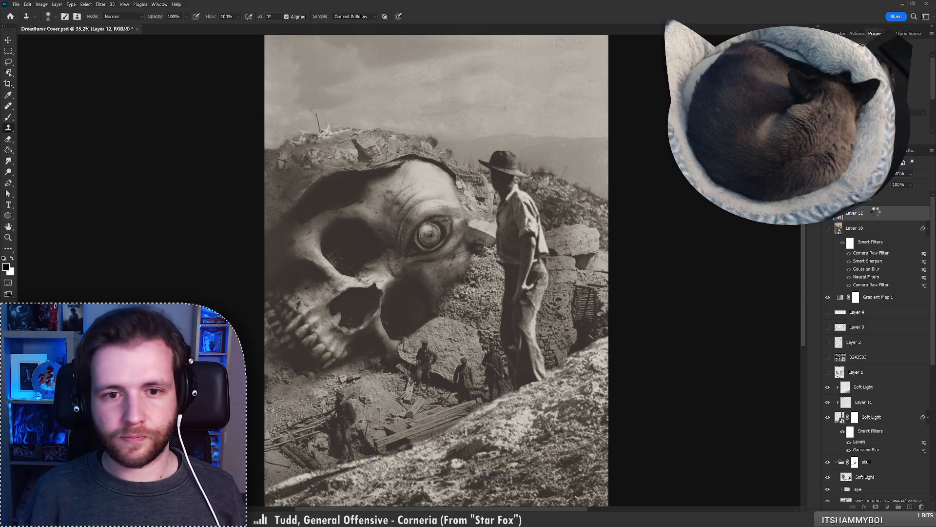
key("ctrl+shift+alt+e")
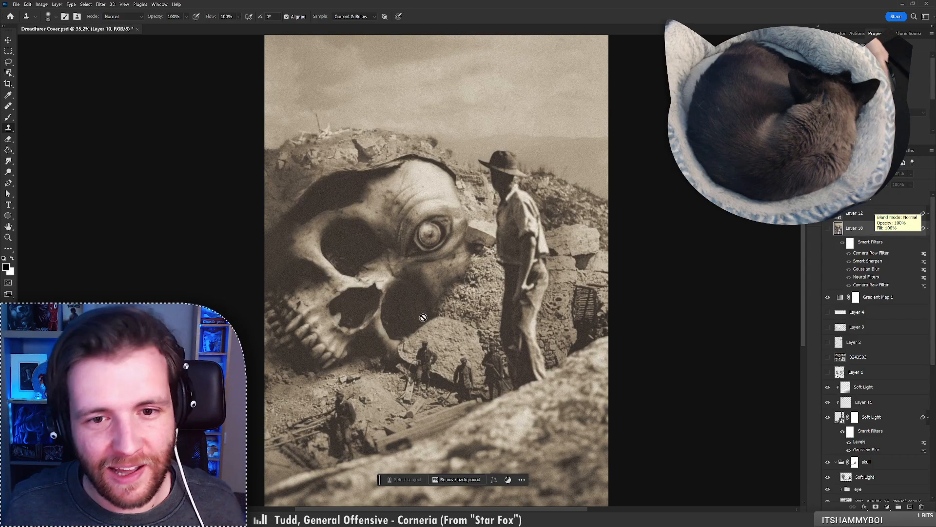
Collapse Layer 10's smart filter list and make the layer visible, keeping the whole cover in view
scroll(415, 319, "down", 3)
scroll(415, 318, "up", 1)
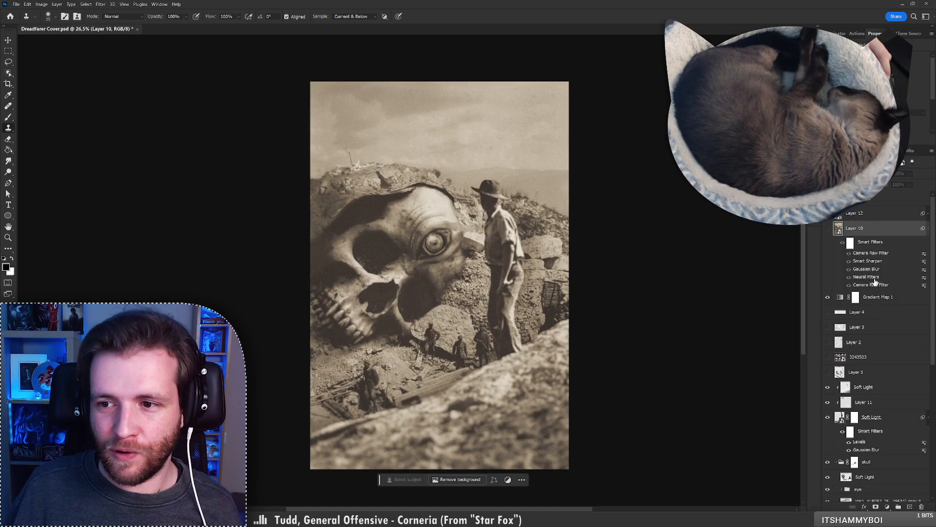
left_click(927, 230)
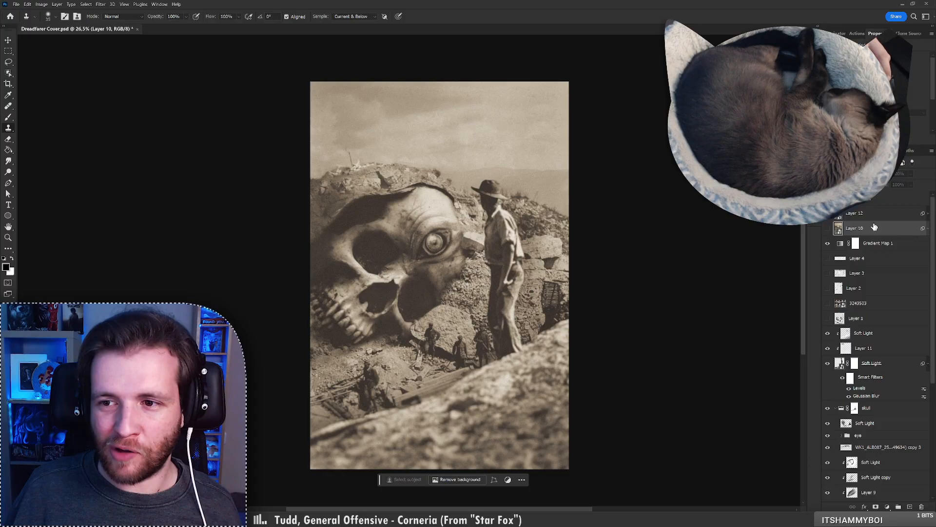
left_click(827, 228)
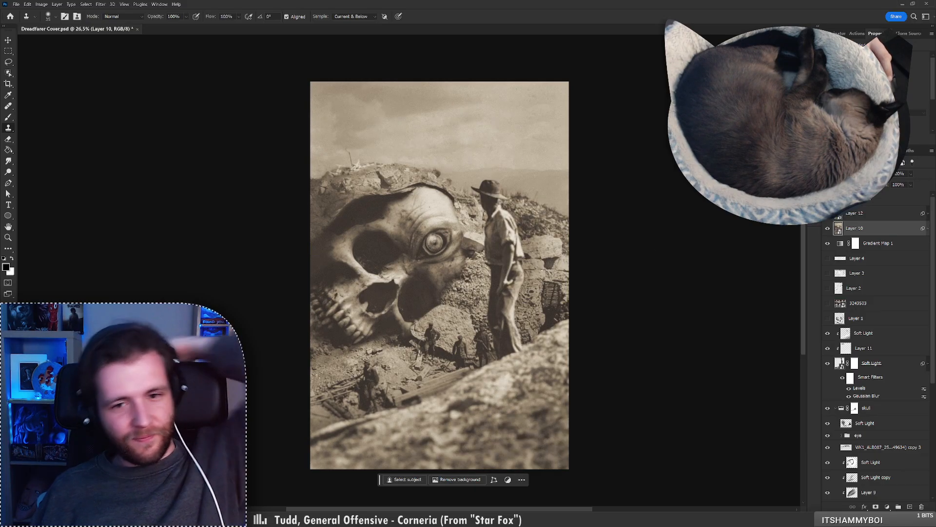
scroll(522, 275, "down", 5)
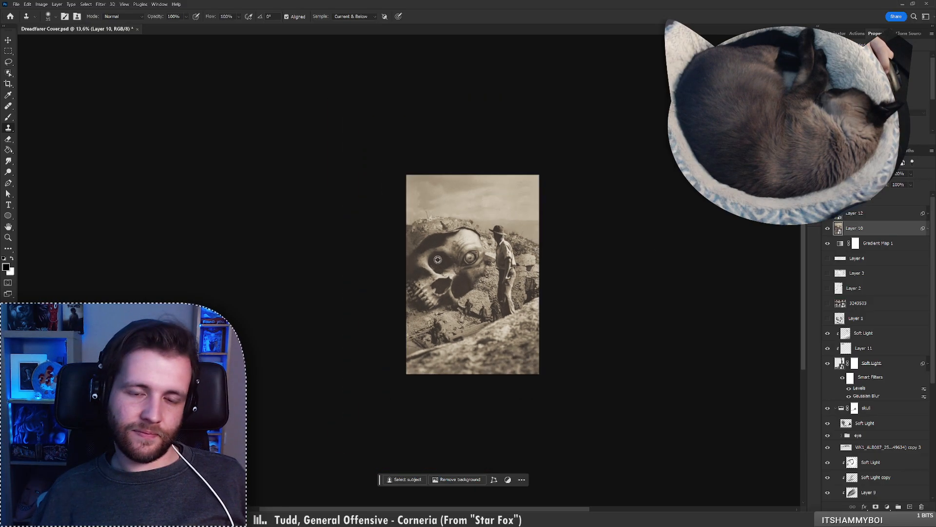
scroll(570, 267, "up", 1)
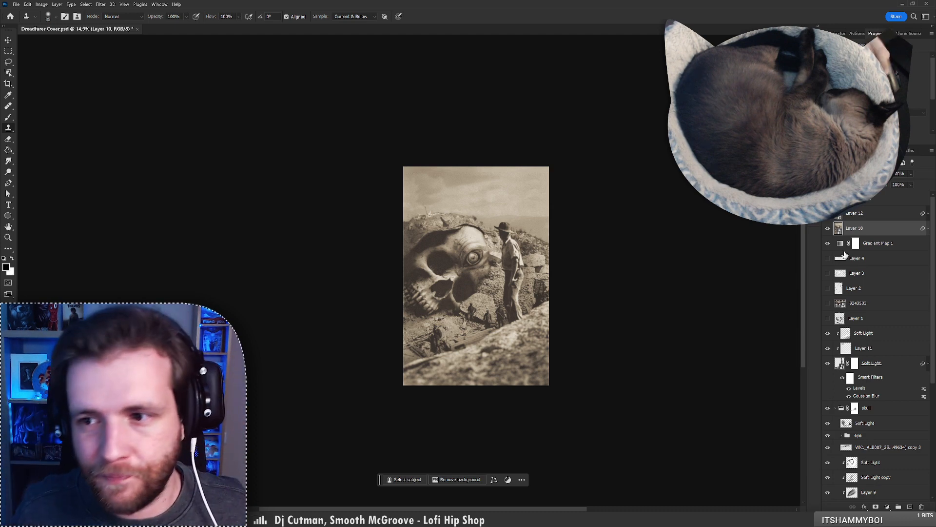
Add a centred text box across the sky above Layer 12 reading DREADFARER and set its size to 783 pt
left_click(861, 217)
key("t")
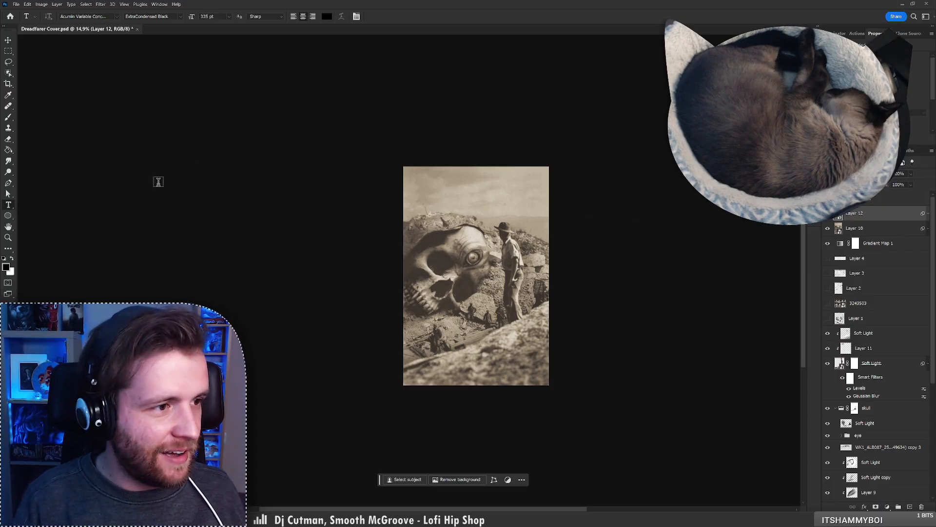
left_click_drag(409, 172, 542, 209)
key("Escape")
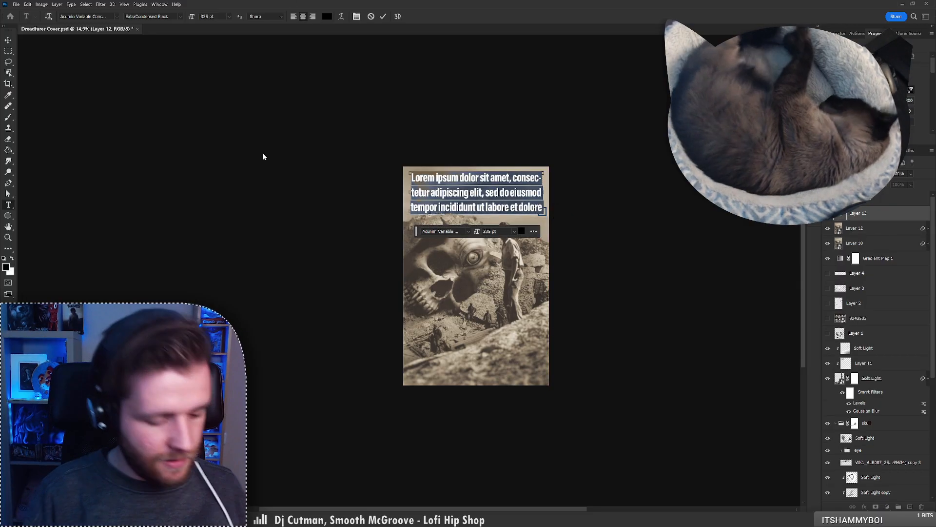
type("DRE")
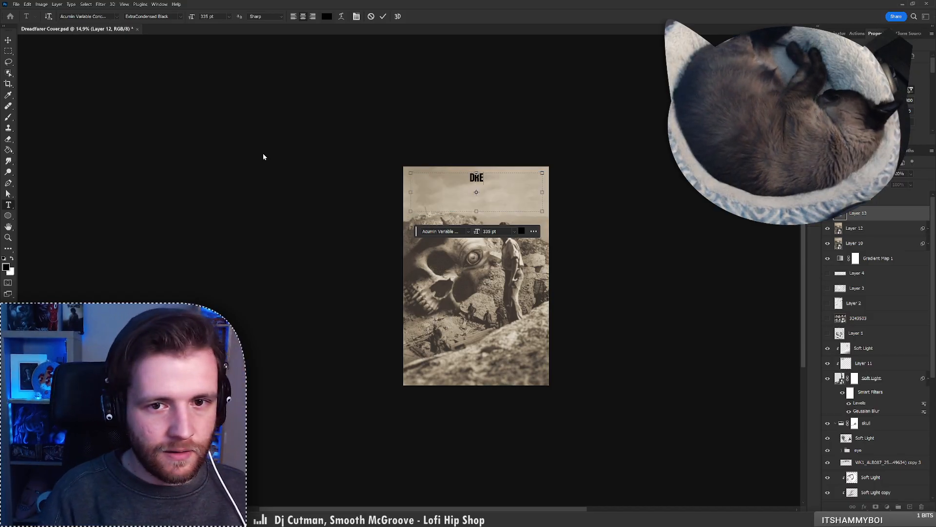
type("ADFARER")
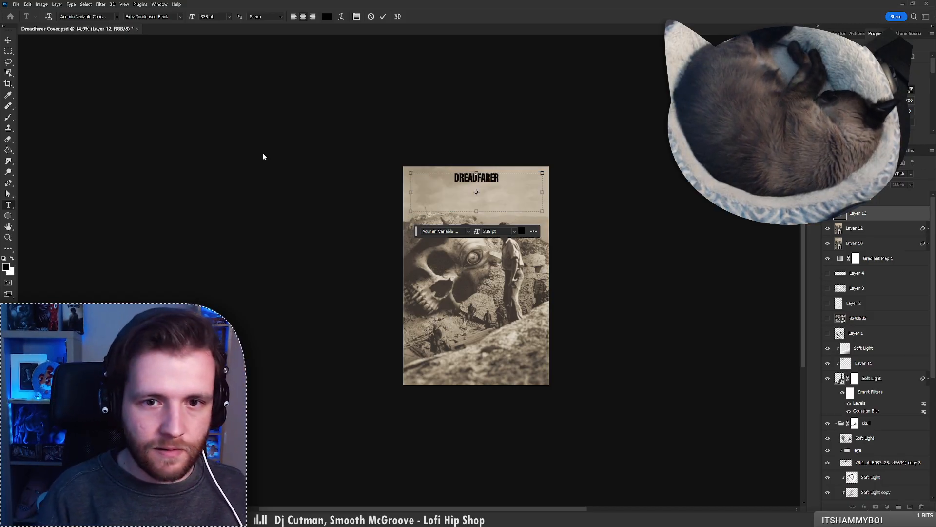
key("ctrl+a")
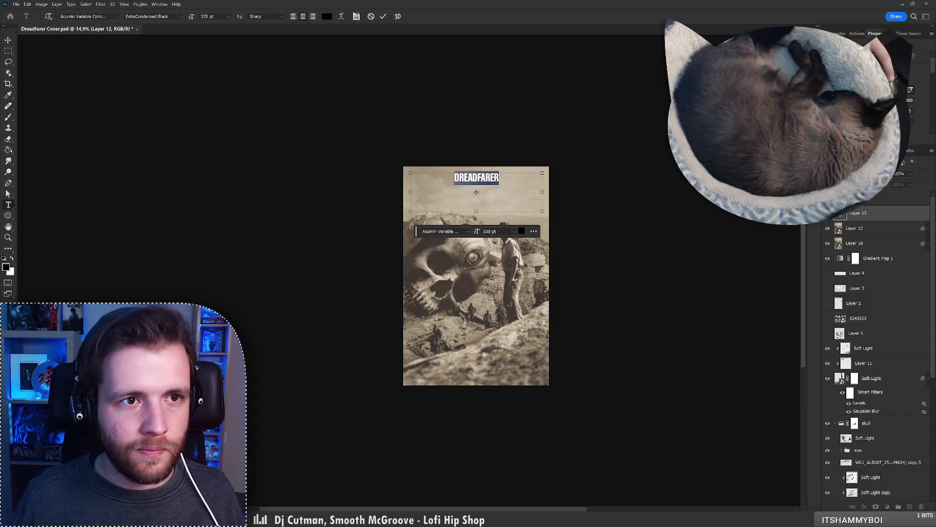
left_click_drag(193, 17, 357, 54)
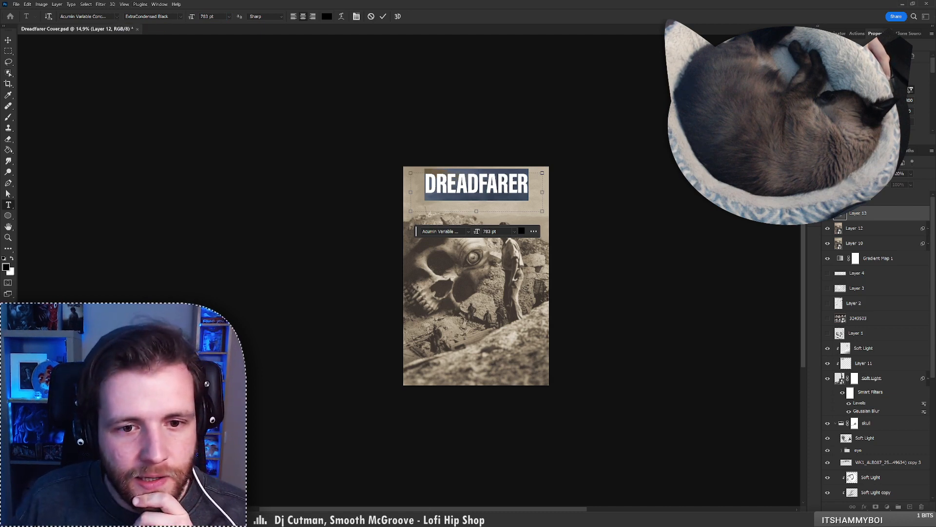
Filter the fonts by the Serif class and set the DREADFARER title in Desire Pro
left_click_drag(416, 231, 657, 183)
scroll(537, 215, "up", 3)
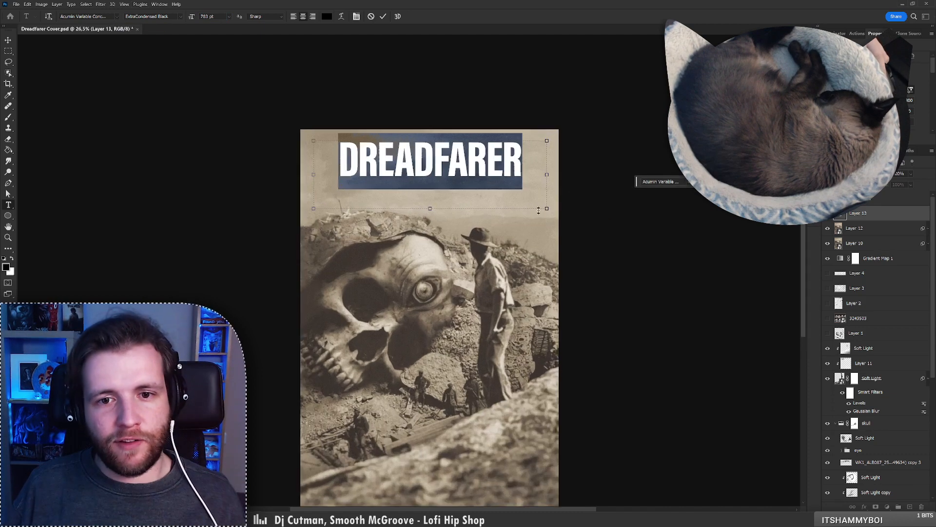
scroll(539, 211, "up", 2)
left_click_drag(639, 184, 602, 139)
left_click(650, 137)
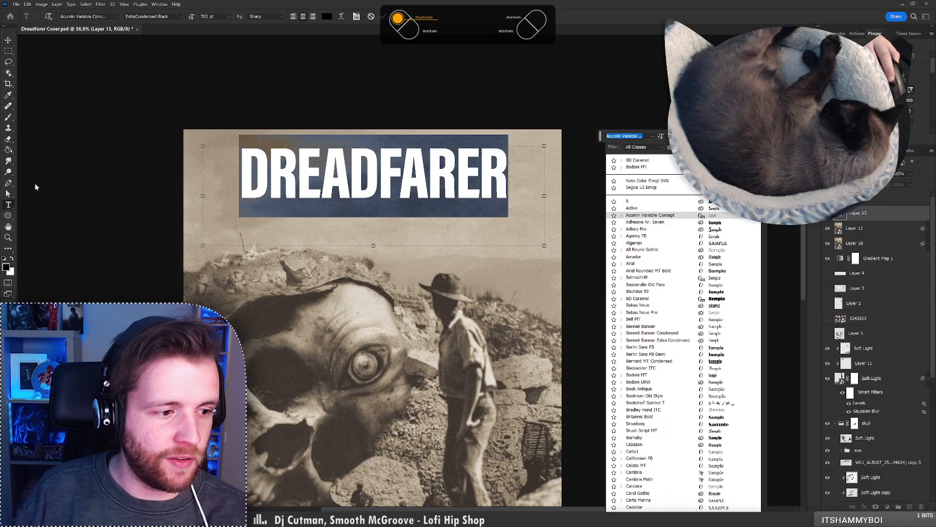
left_click(643, 147)
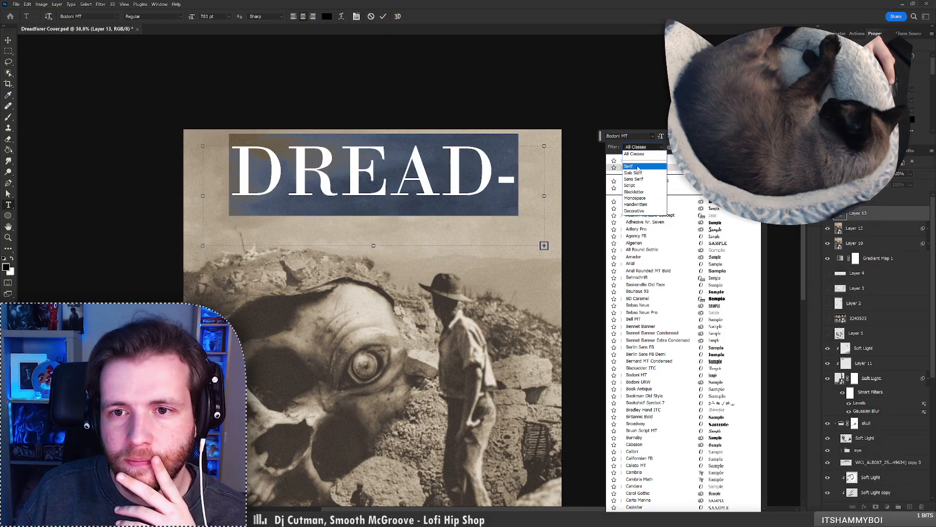
left_click(635, 166)
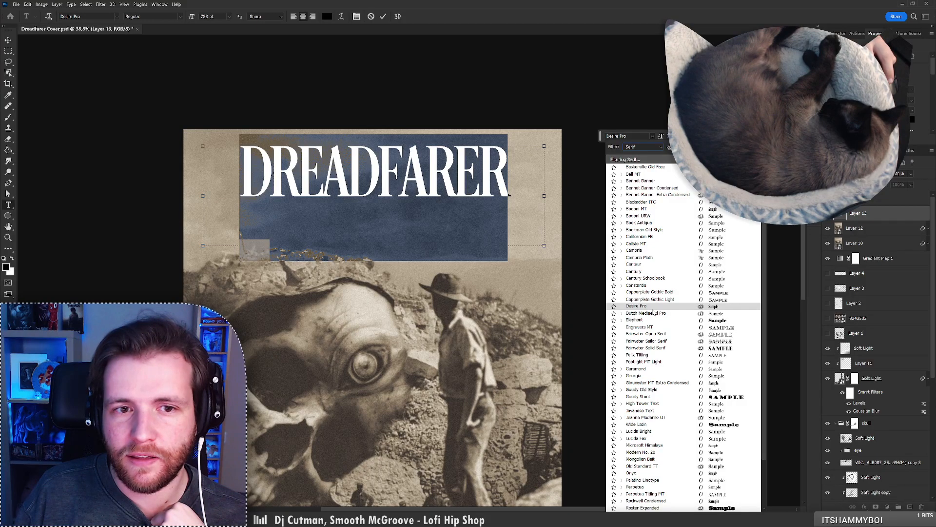
left_click(654, 308)
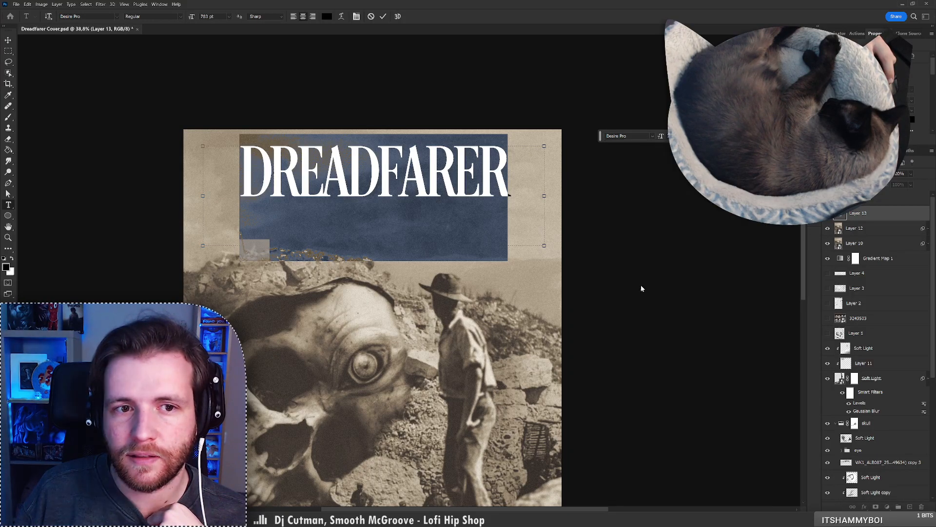
Enlarge the DREADFARER title to 942 pt, commit the text and move it slightly down in the sky
left_click_drag(660, 138, 668, 138)
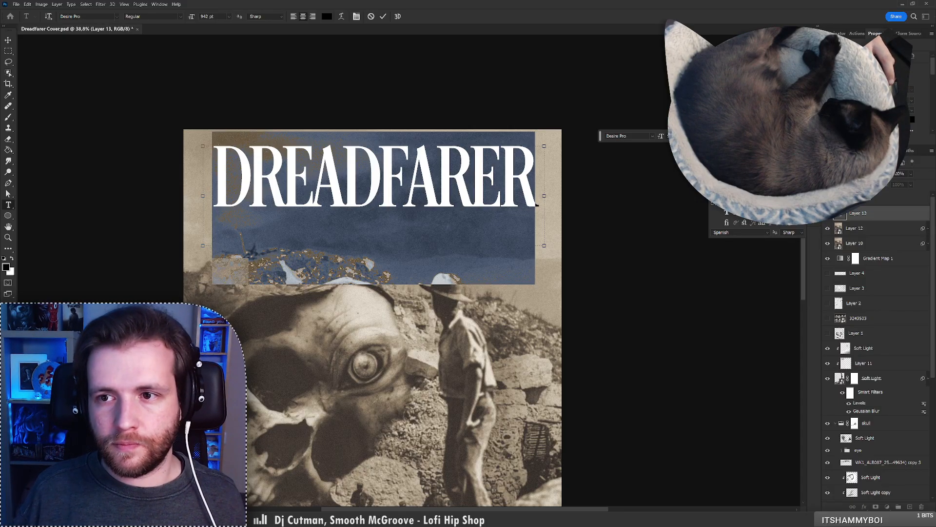
left_click(383, 16)
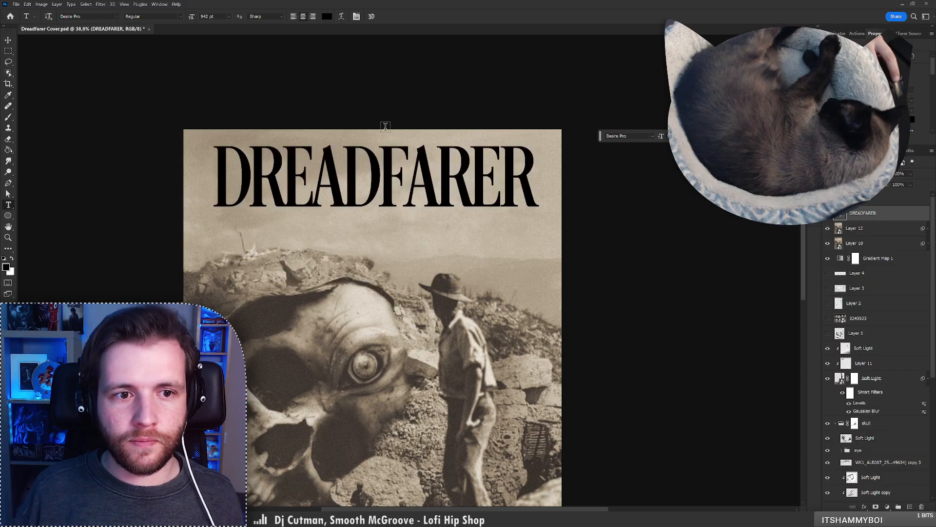
left_click_drag(461, 184, 463, 203)
scroll(439, 204, "down", 4)
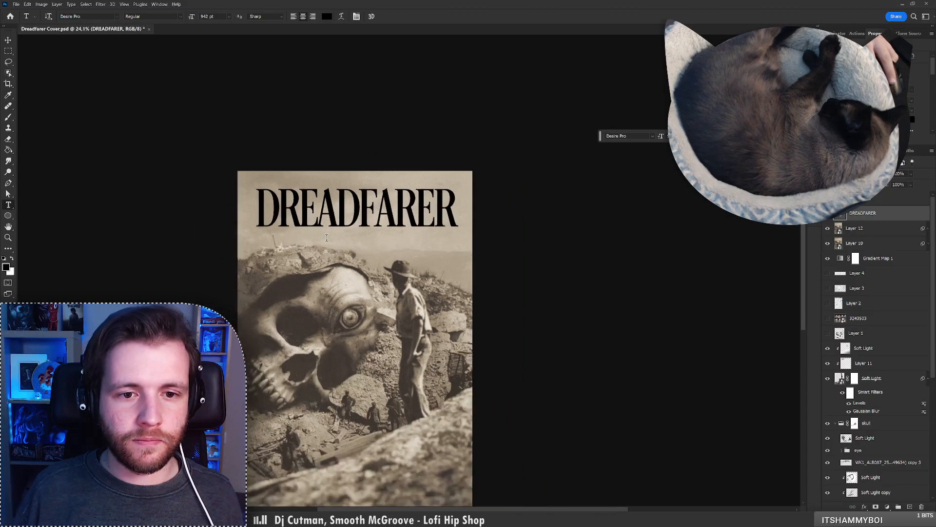
scroll(341, 215, "up", 2)
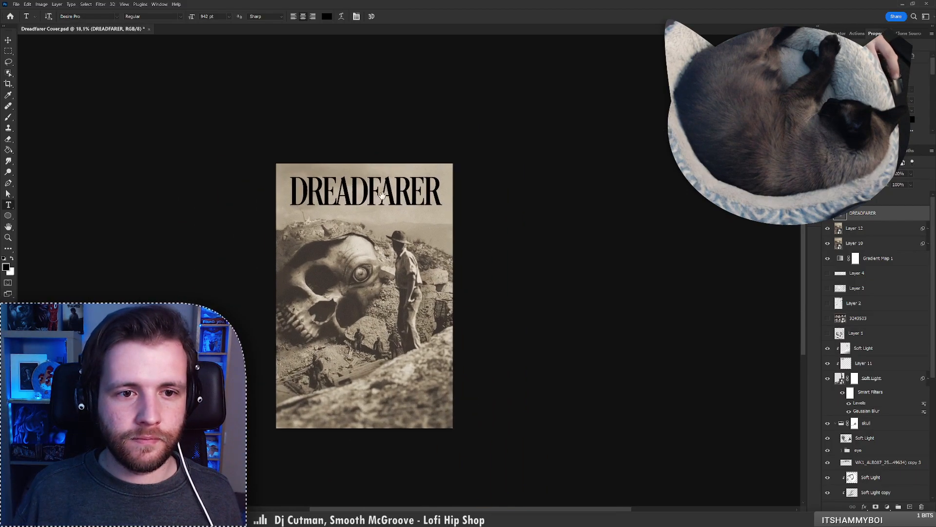
left_click_drag(426, 184, 505, 168)
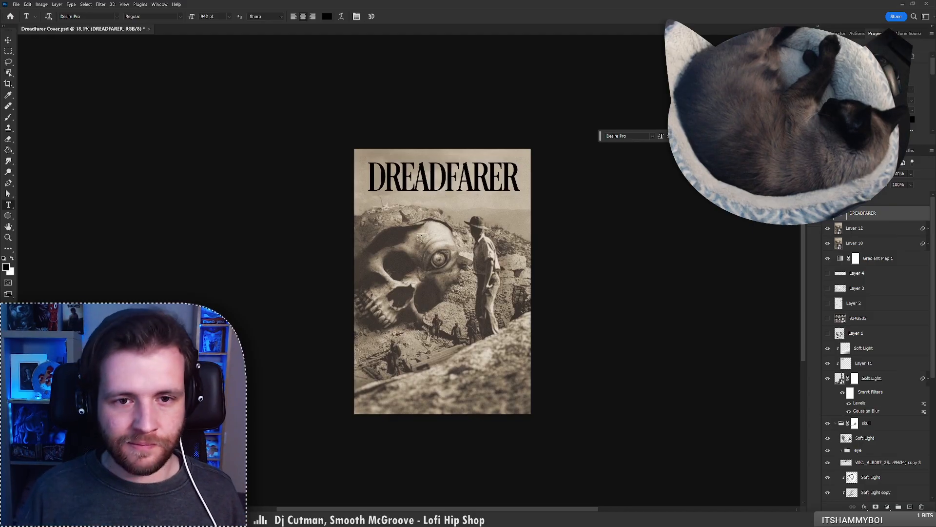
Shift the baseline of FARER slightly below DREAD in the title, undoing a trial squash of its letters, and commit the text
key("z")
left_click_drag(443, 166, 564, 178)
key("t")
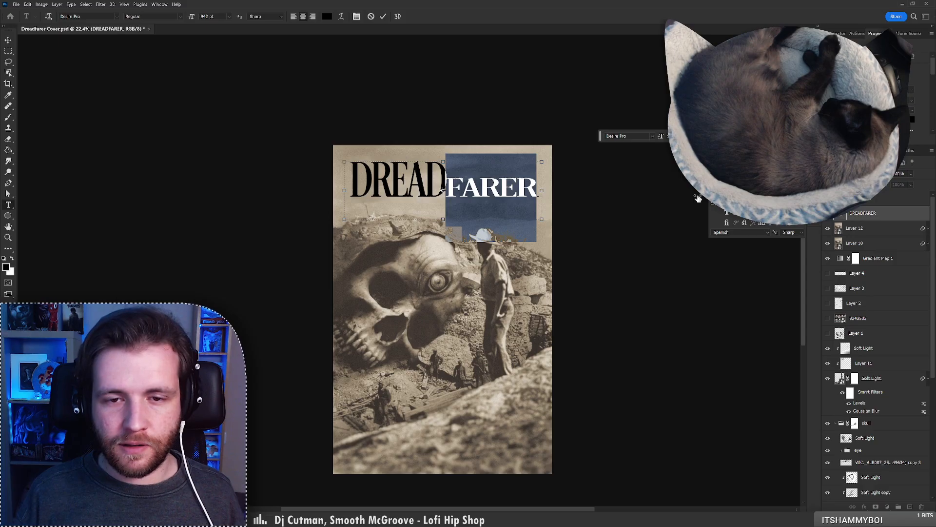
key("ctrl+z")
mouse_move(714, 206)
left_mouse_down()
mouse_move(671, 205)
mouse_move(717, 203)
left_mouse_up()
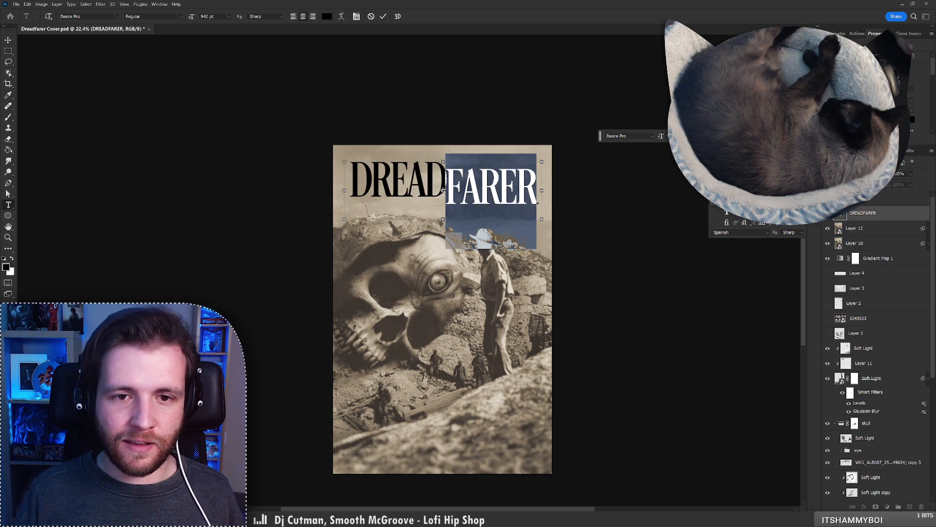
left_click(384, 17)
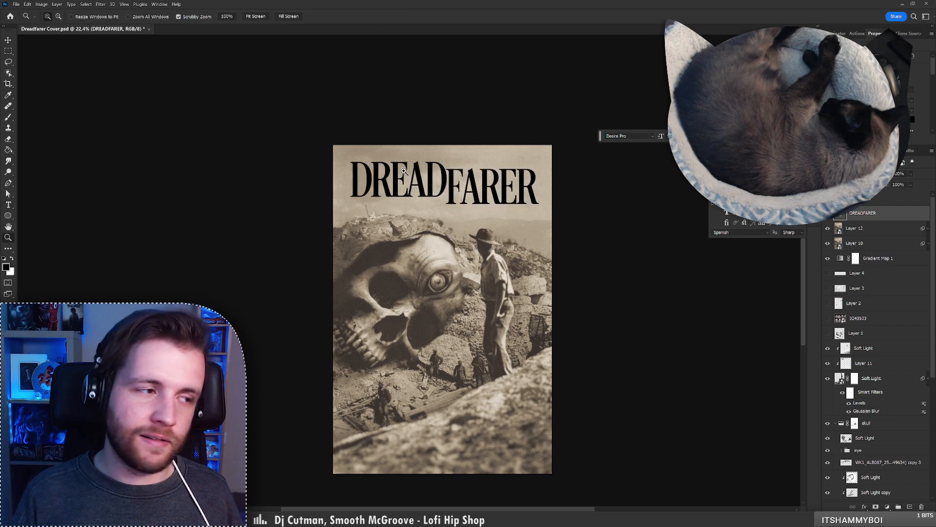
Undo the last baseline shift of FARER in the DREADFARER title
scroll(424, 174, "down", 3)
key("ctrl+z")
key("z")
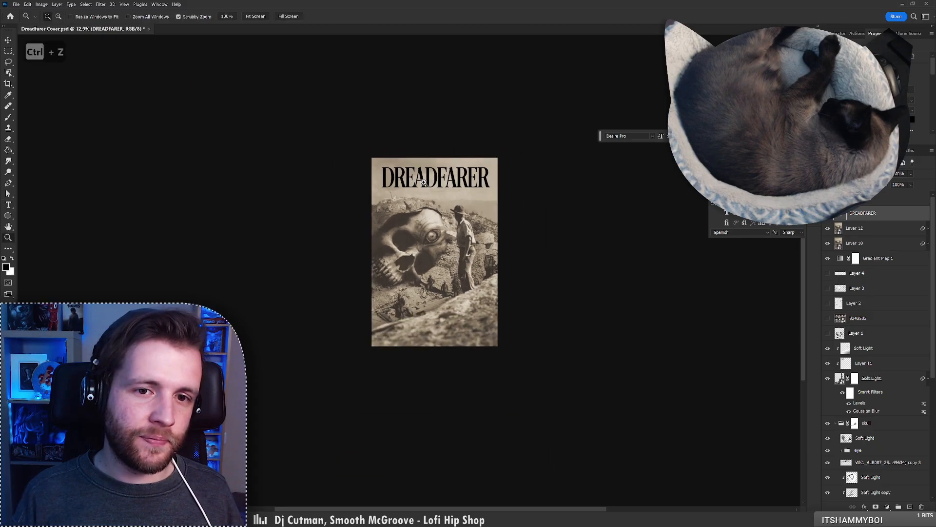
scroll(448, 165, "up", 5)
scroll(447, 166, "down", 3)
scroll(448, 166, "up", 2)
Lower the baseline of FARER slightly below DREAD in the title and commit the text
key("t")
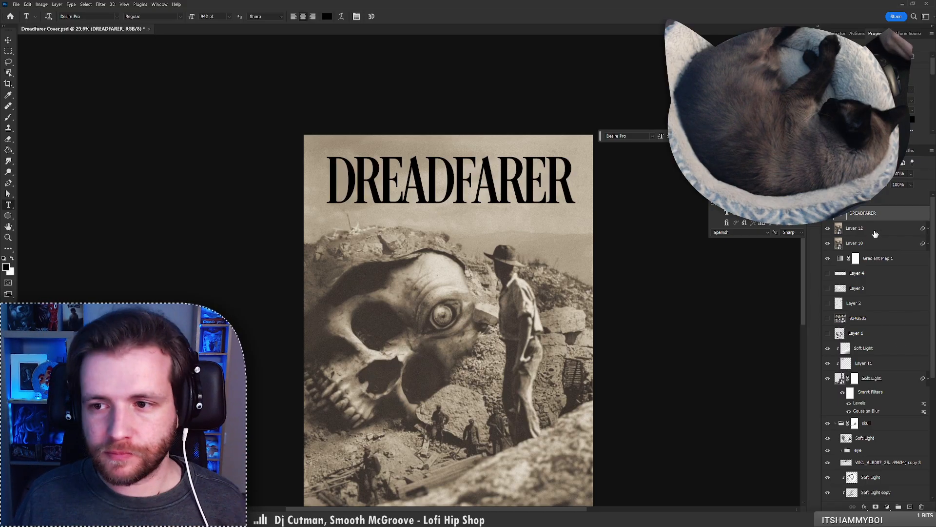
key("z")
left_click_drag(402, 171, 429, 161)
key("t")
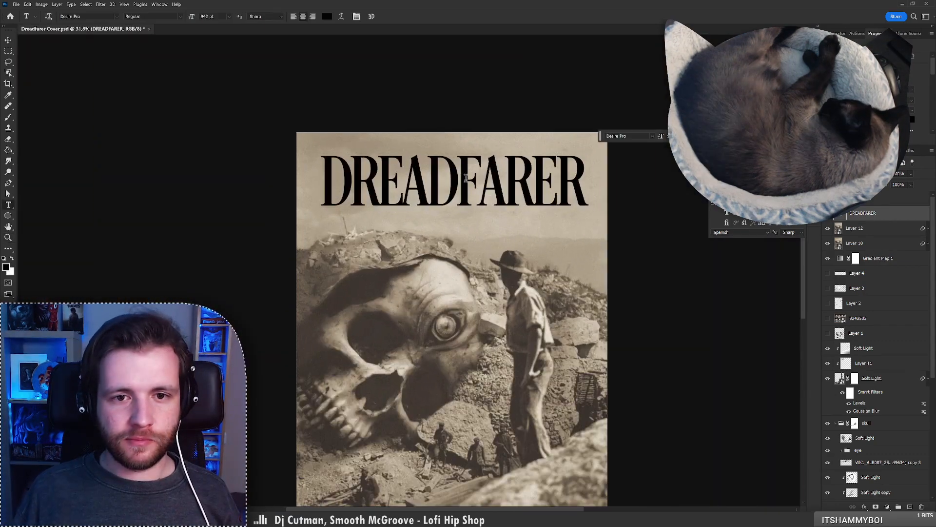
left_click(458, 195)
key("shift+End")
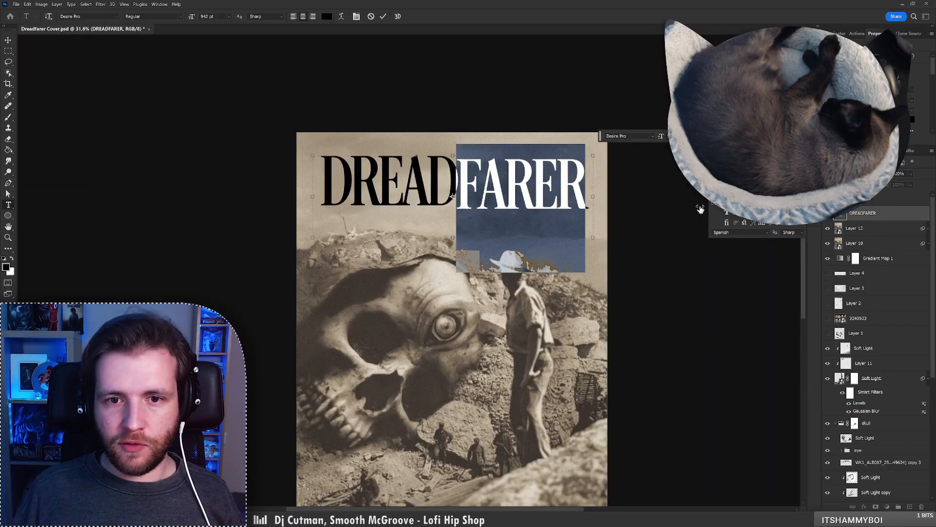
left_click_drag(685, 210, 681, 210)
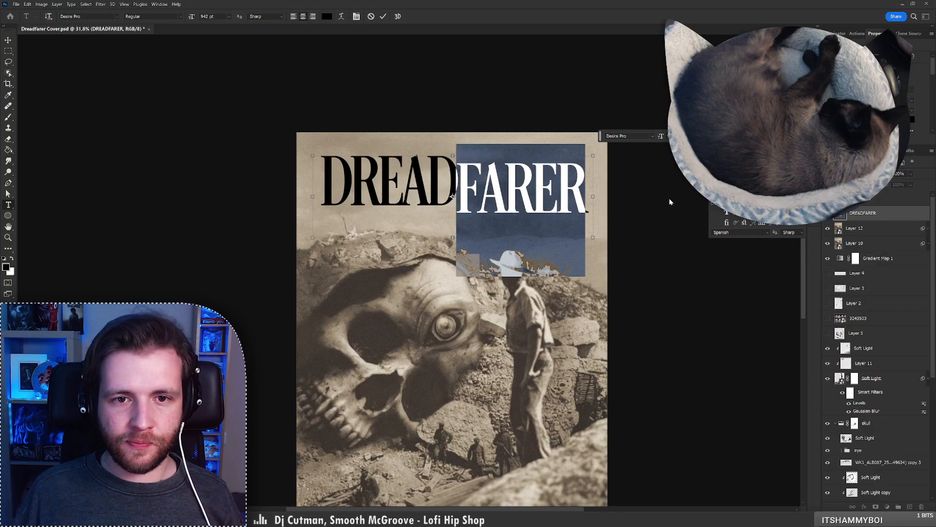
left_click(384, 16)
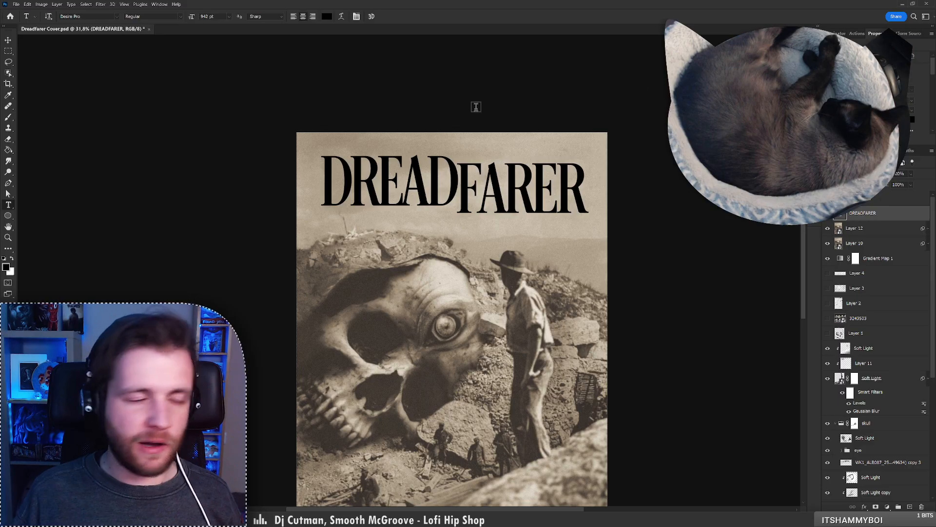
View the whole cover and save the document
key("z")
left_click_drag(407, 166, 388, 171)
key("t")
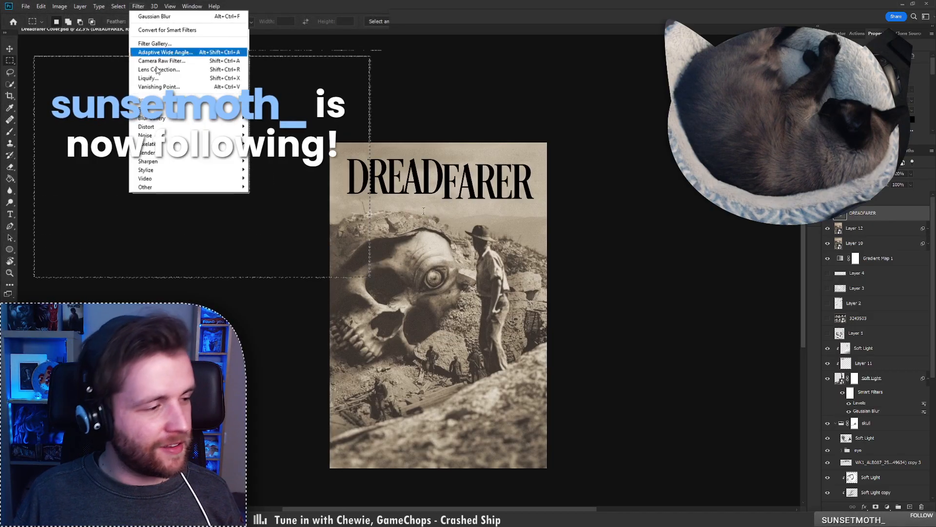
left_click(265, 143)
key("Return")
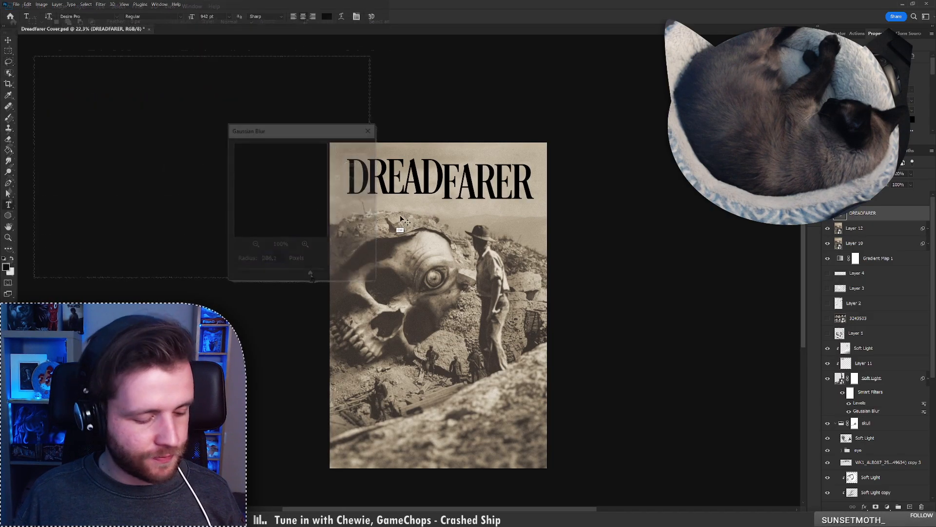
key("ctrl+s")
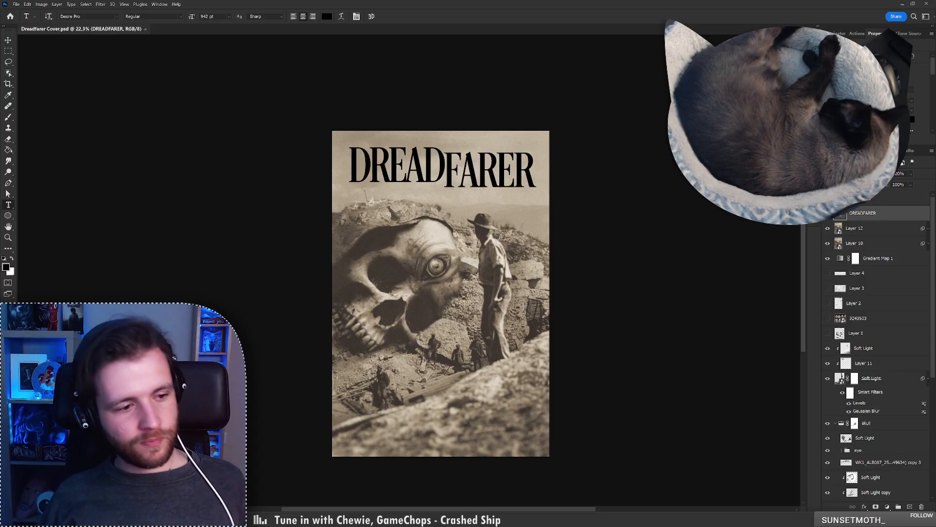
Select the word DREAD in the title for editing and commit the text
left_click_drag(354, 158, 443, 161)
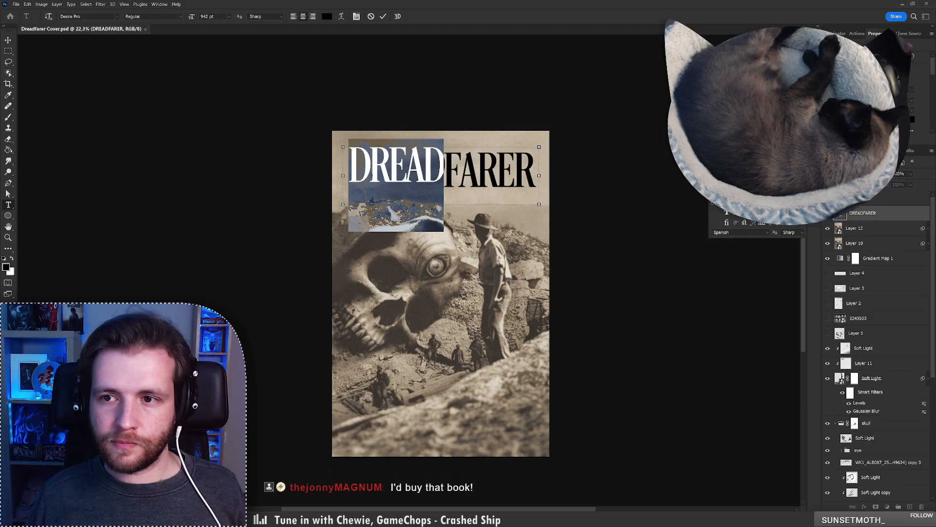
left_click(384, 16)
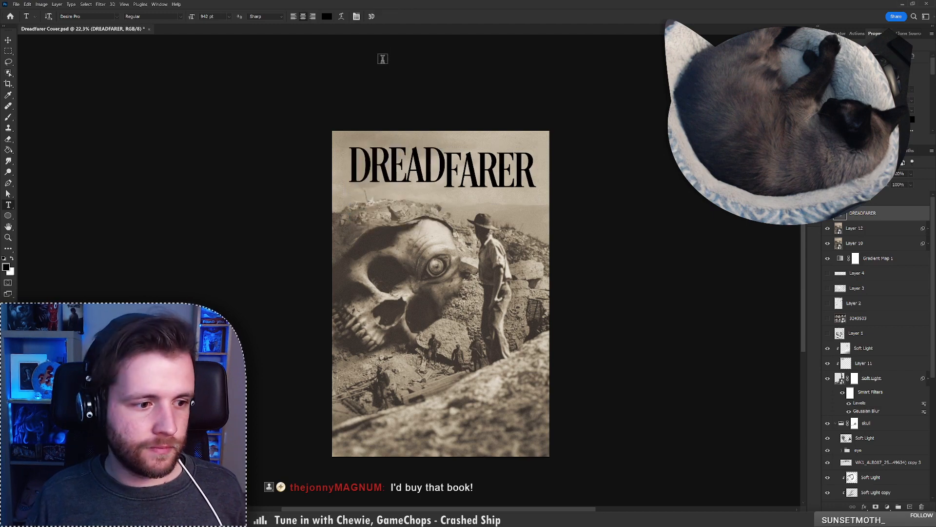
key("z")
mouse_move(416, 123)
left_mouse_down()
mouse_move(403, 135)
mouse_move(415, 126)
left_mouse_up()
key("t")
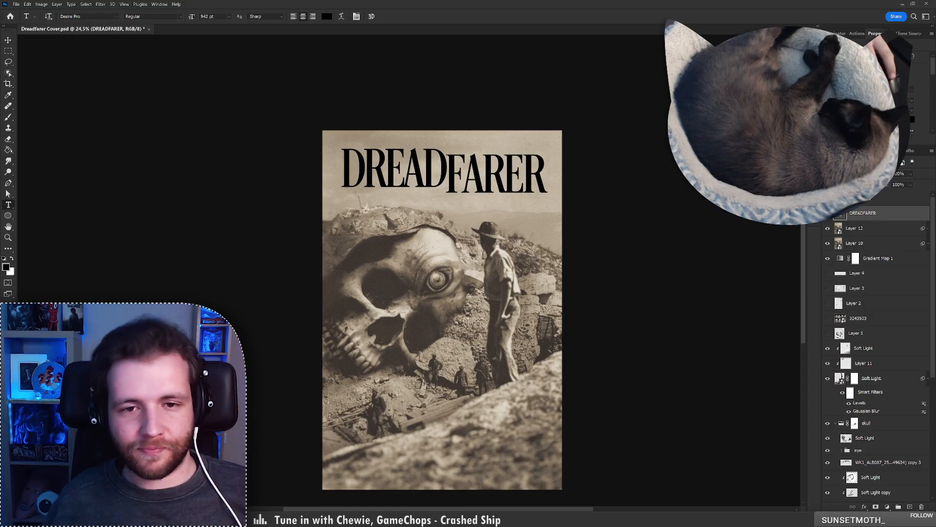
Examine the cover at several zoom levels, checking the offset title against the skull artwork
scroll(383, 241, "up", 2)
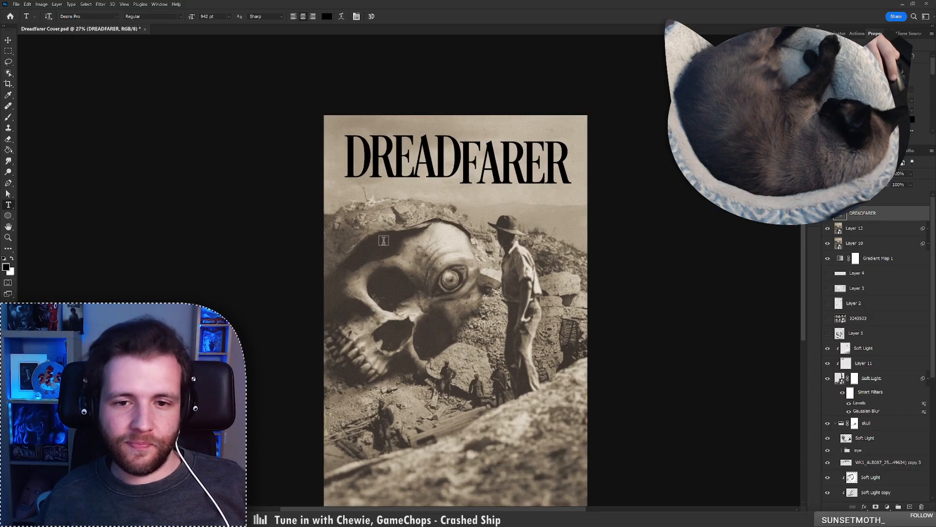
scroll(383, 241, "down", 2)
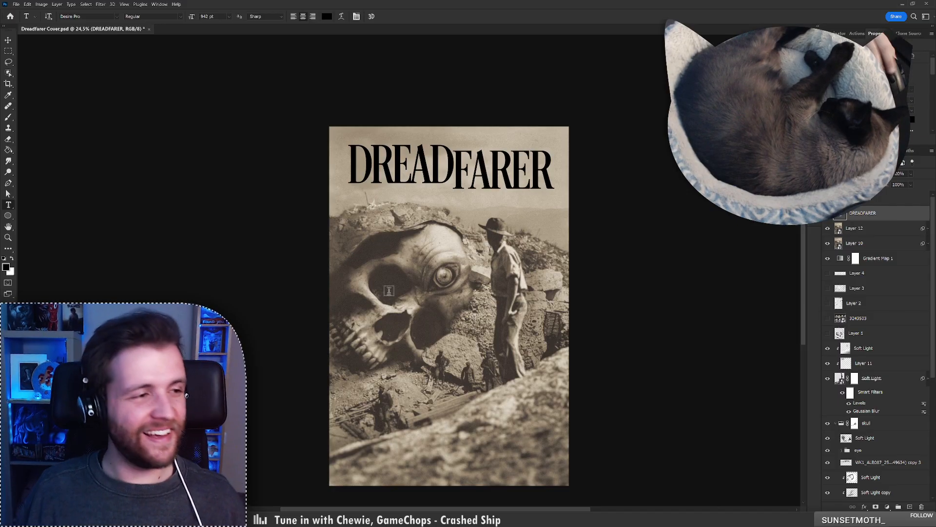
scroll(549, 344, "down", 3)
scroll(516, 453, "up", 3)
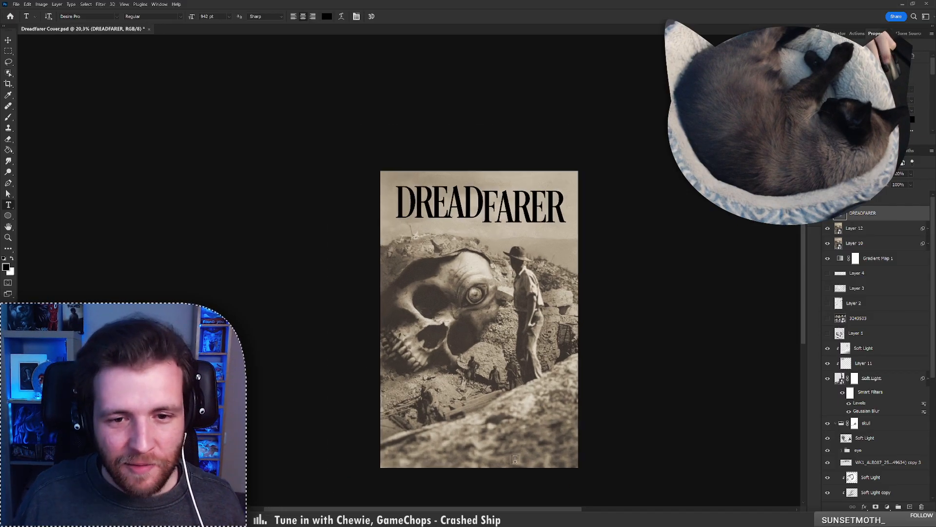
scroll(512, 448, "up", 2)
scroll(512, 449, "down", 2)
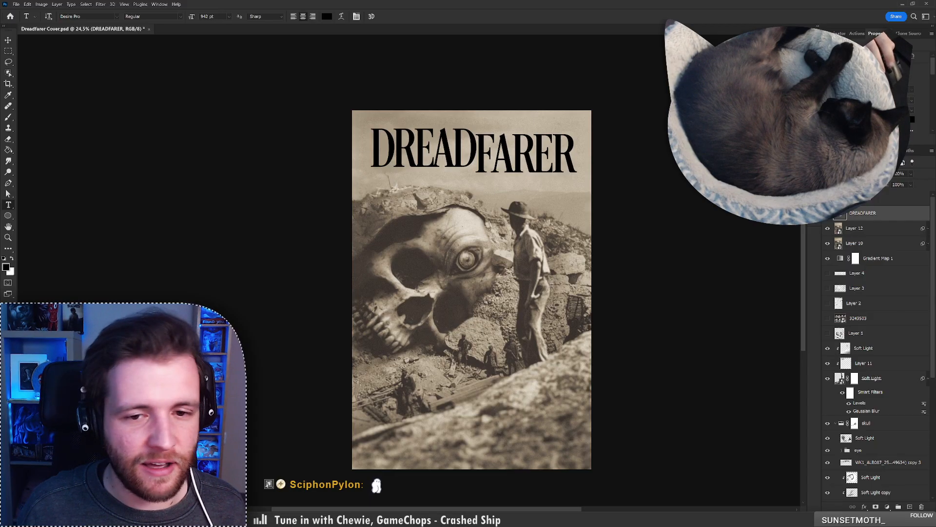
scroll(564, 290, "up", 1)
scroll(564, 290, "up", 1)
scroll(564, 290, "down", 2)
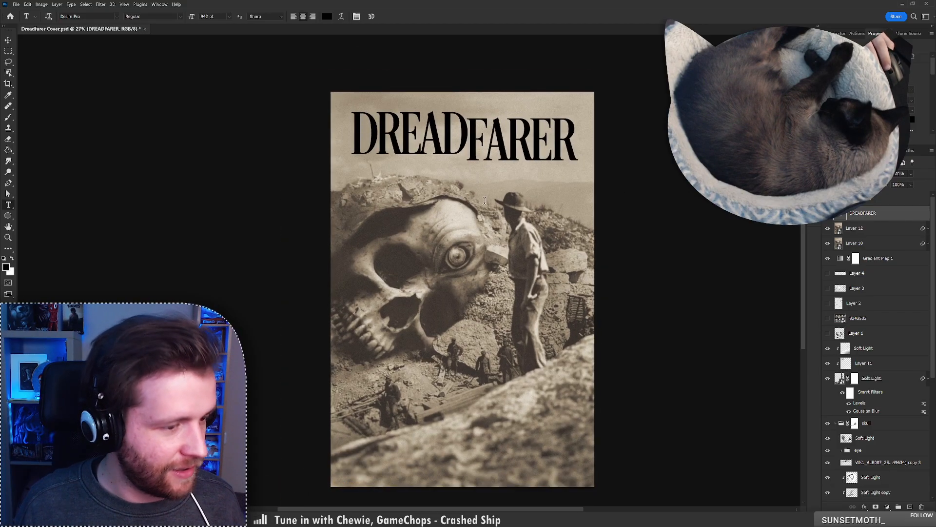
Save a JPEG copy named Dreadfarer Cover.jpg in the Escritorio folder, and save the working document
key("ctrl+shift+s")
left_click(88, 188)
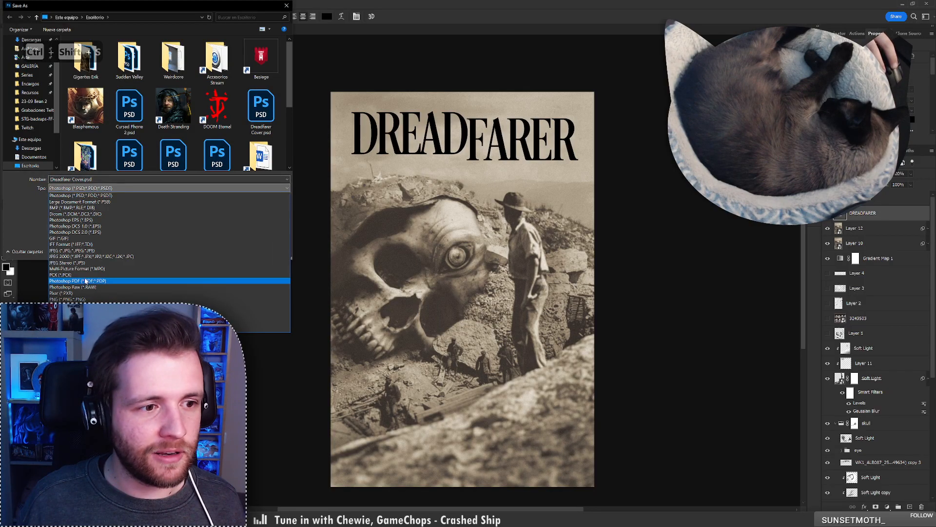
left_click(73, 250)
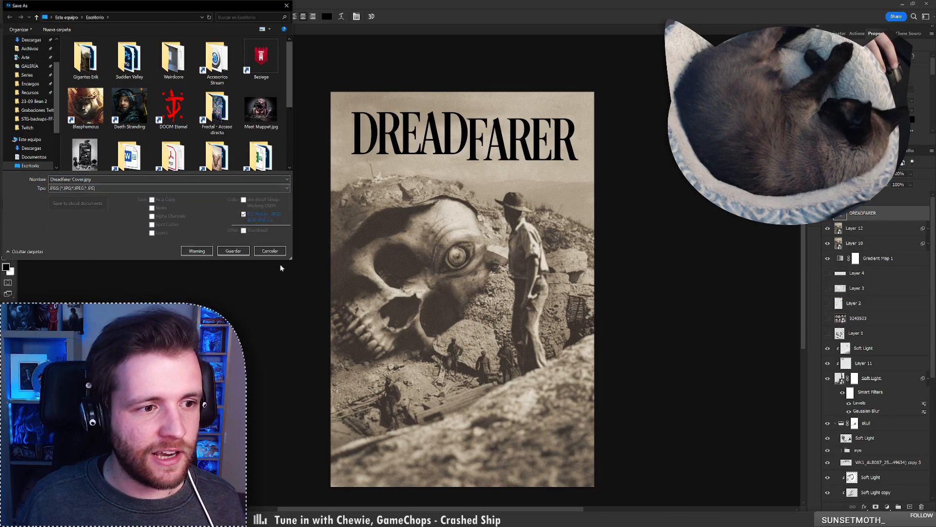
left_click(230, 251)
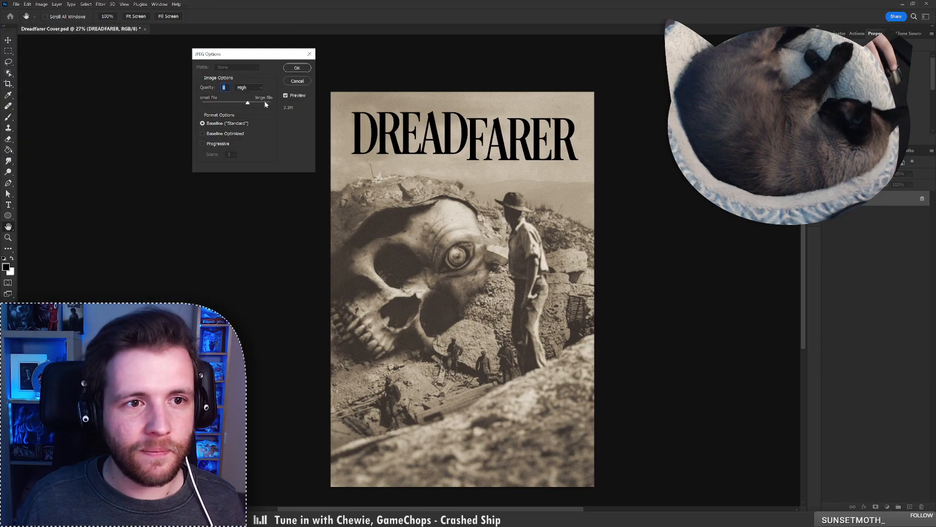
key("Return")
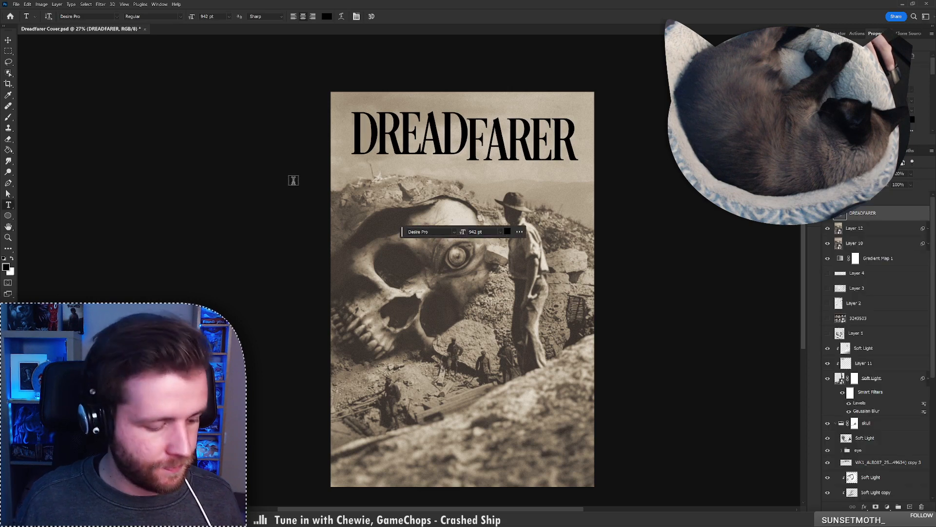
key("ctrl+s")
left_click_drag(402, 233, 551, 197)
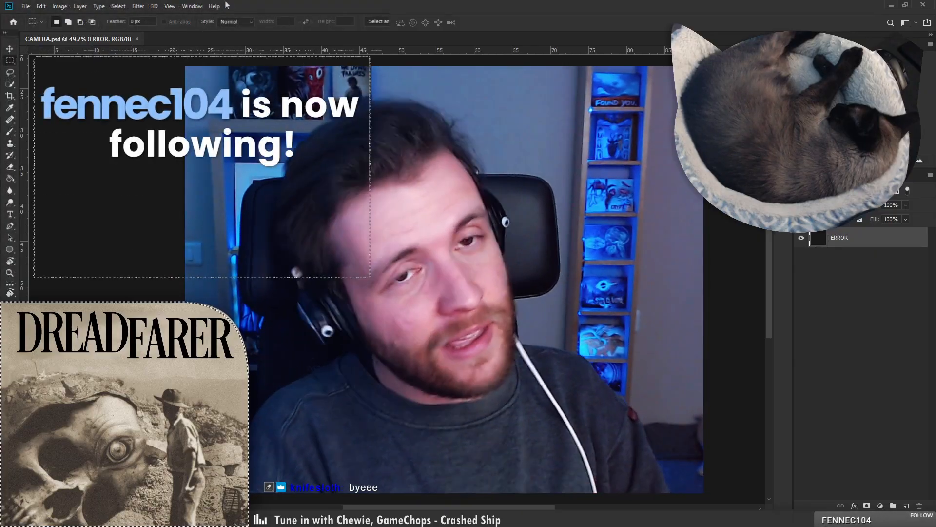
left_click(138, 6)
mouse_move(161, 119)
left_click(274, 159)
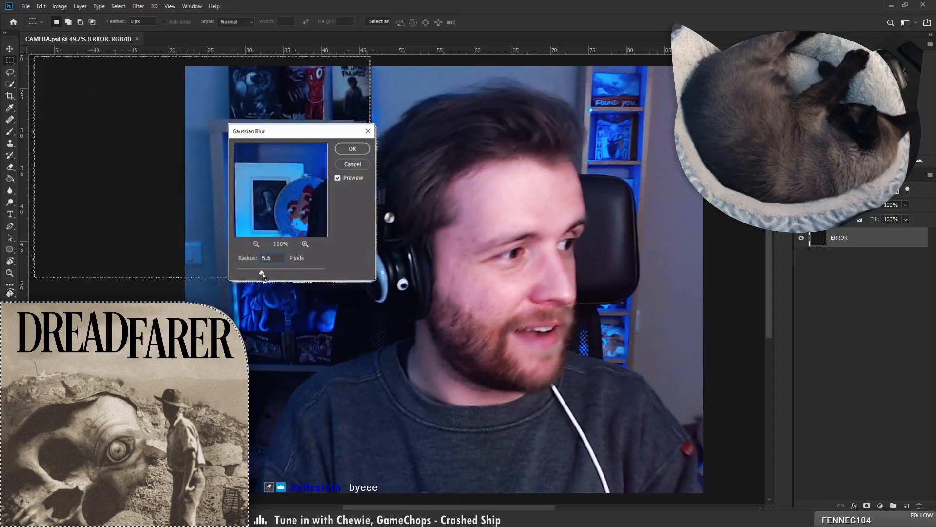